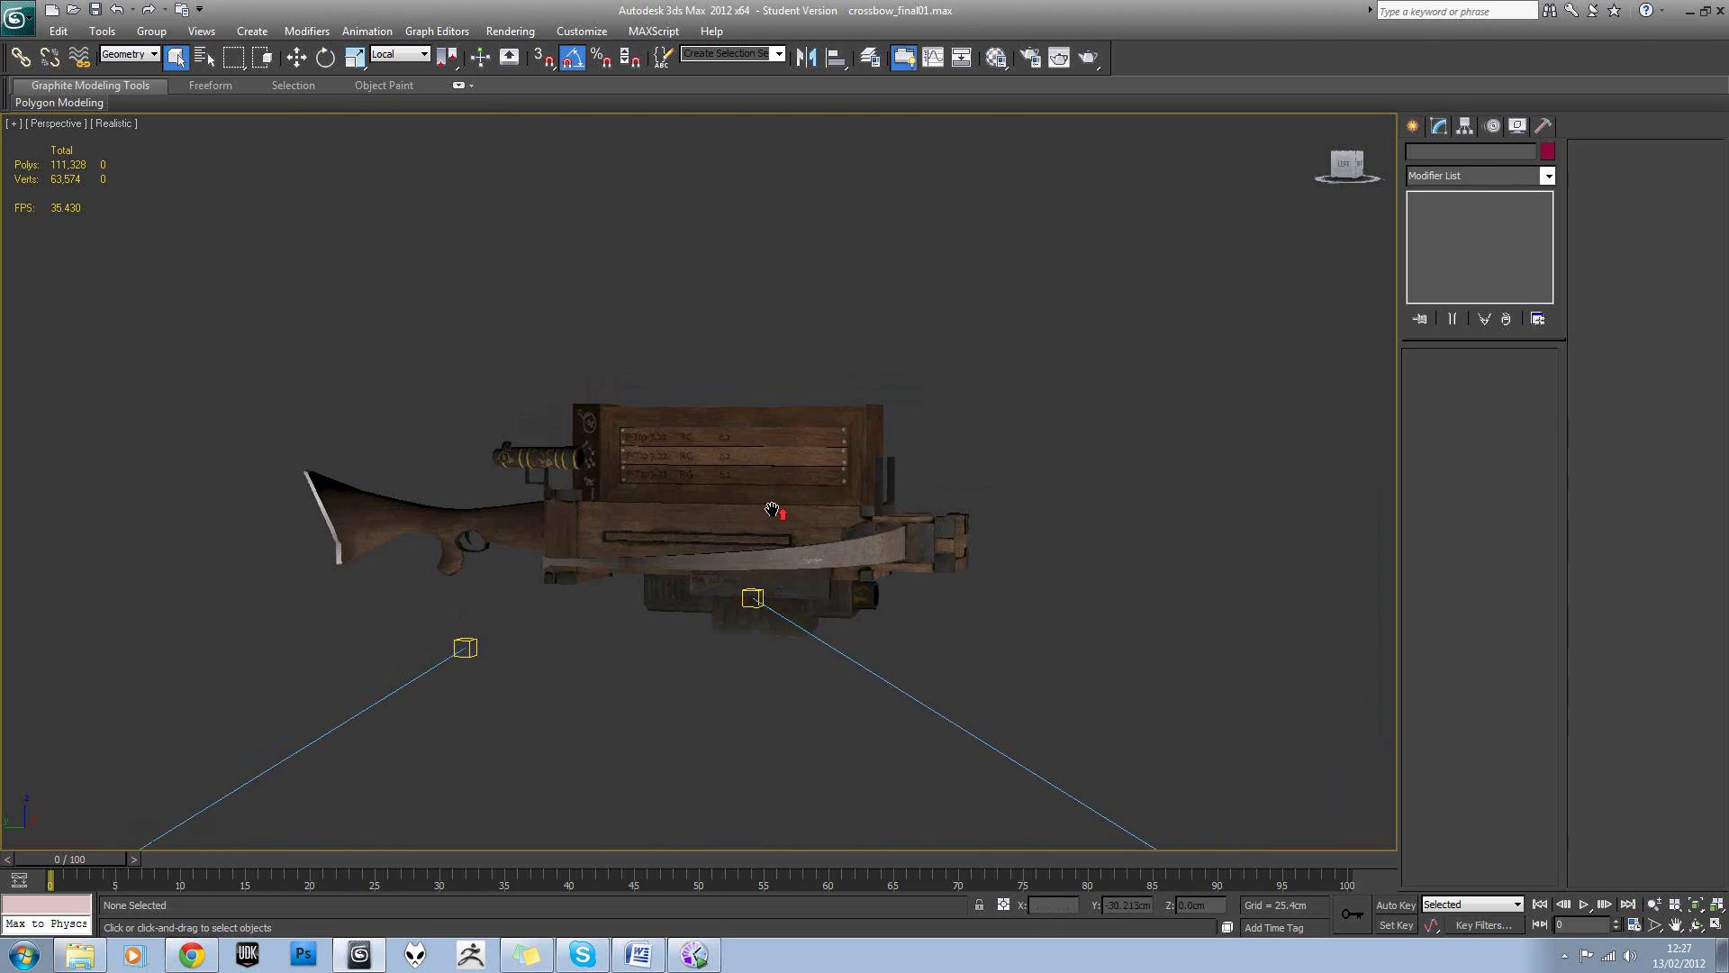
Select all the crossbow parts in the perspective view and apply an Unwrap UVW modifier to them.
scroll(773, 511, "up", 2)
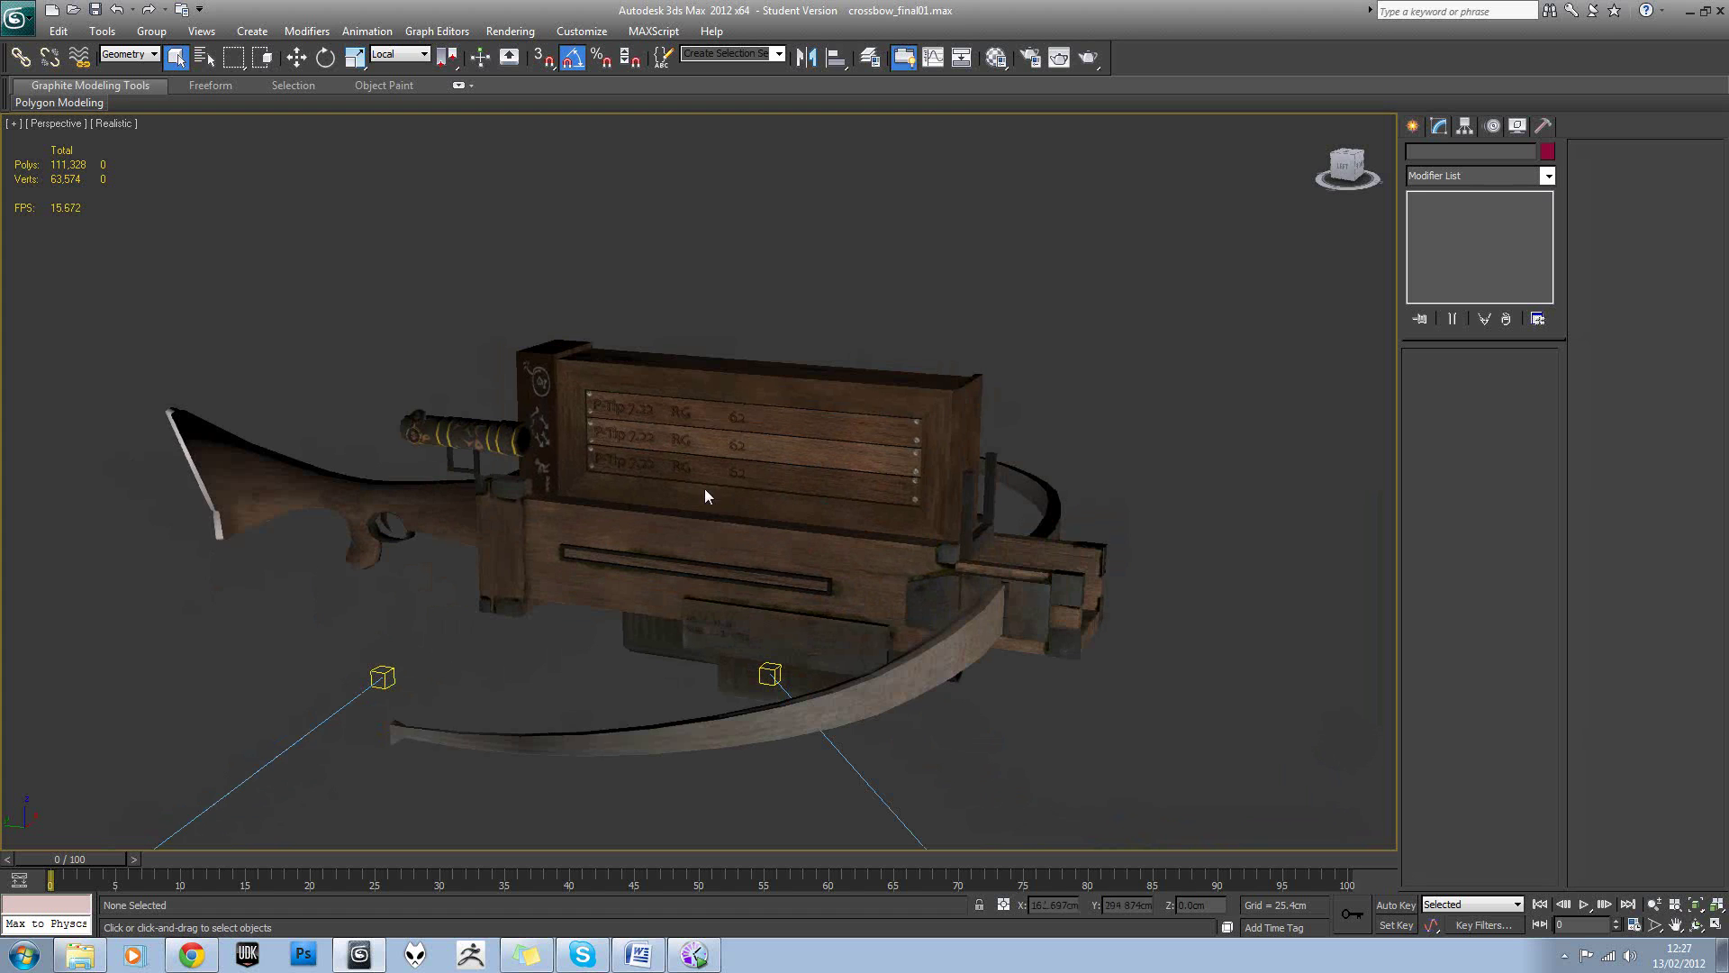
left_click_drag(143, 301, 1139, 807)
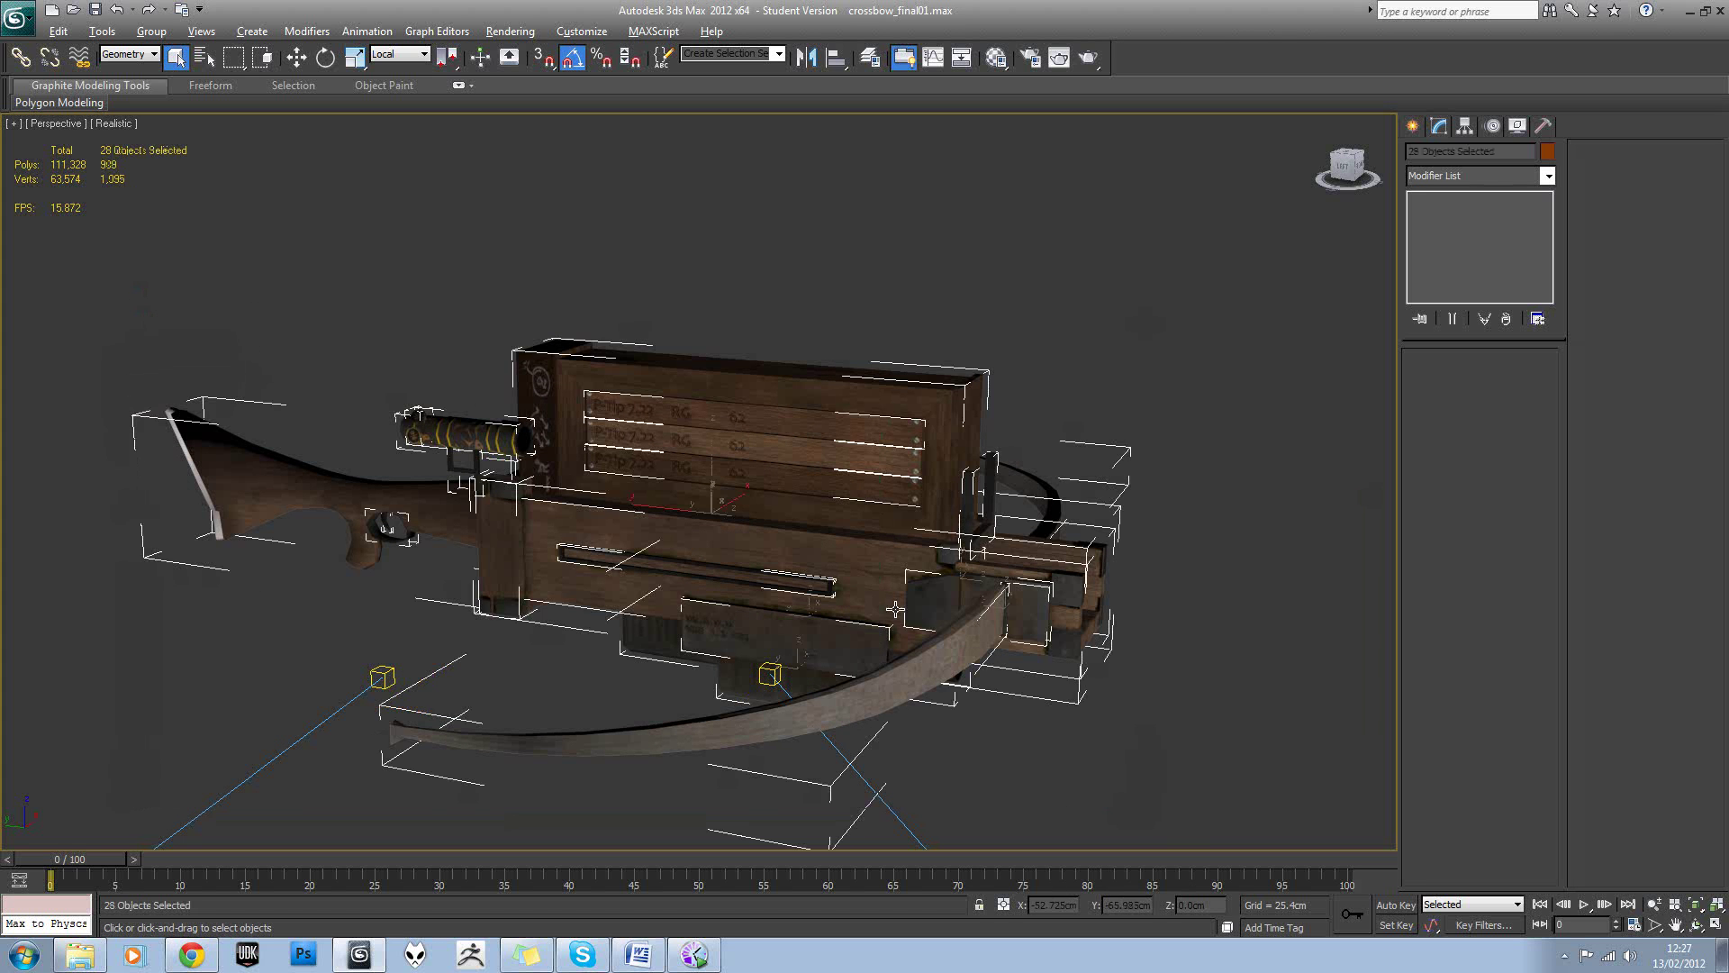
middle_click_drag(894, 610, 880, 495, "alt")
left_click(1547, 178)
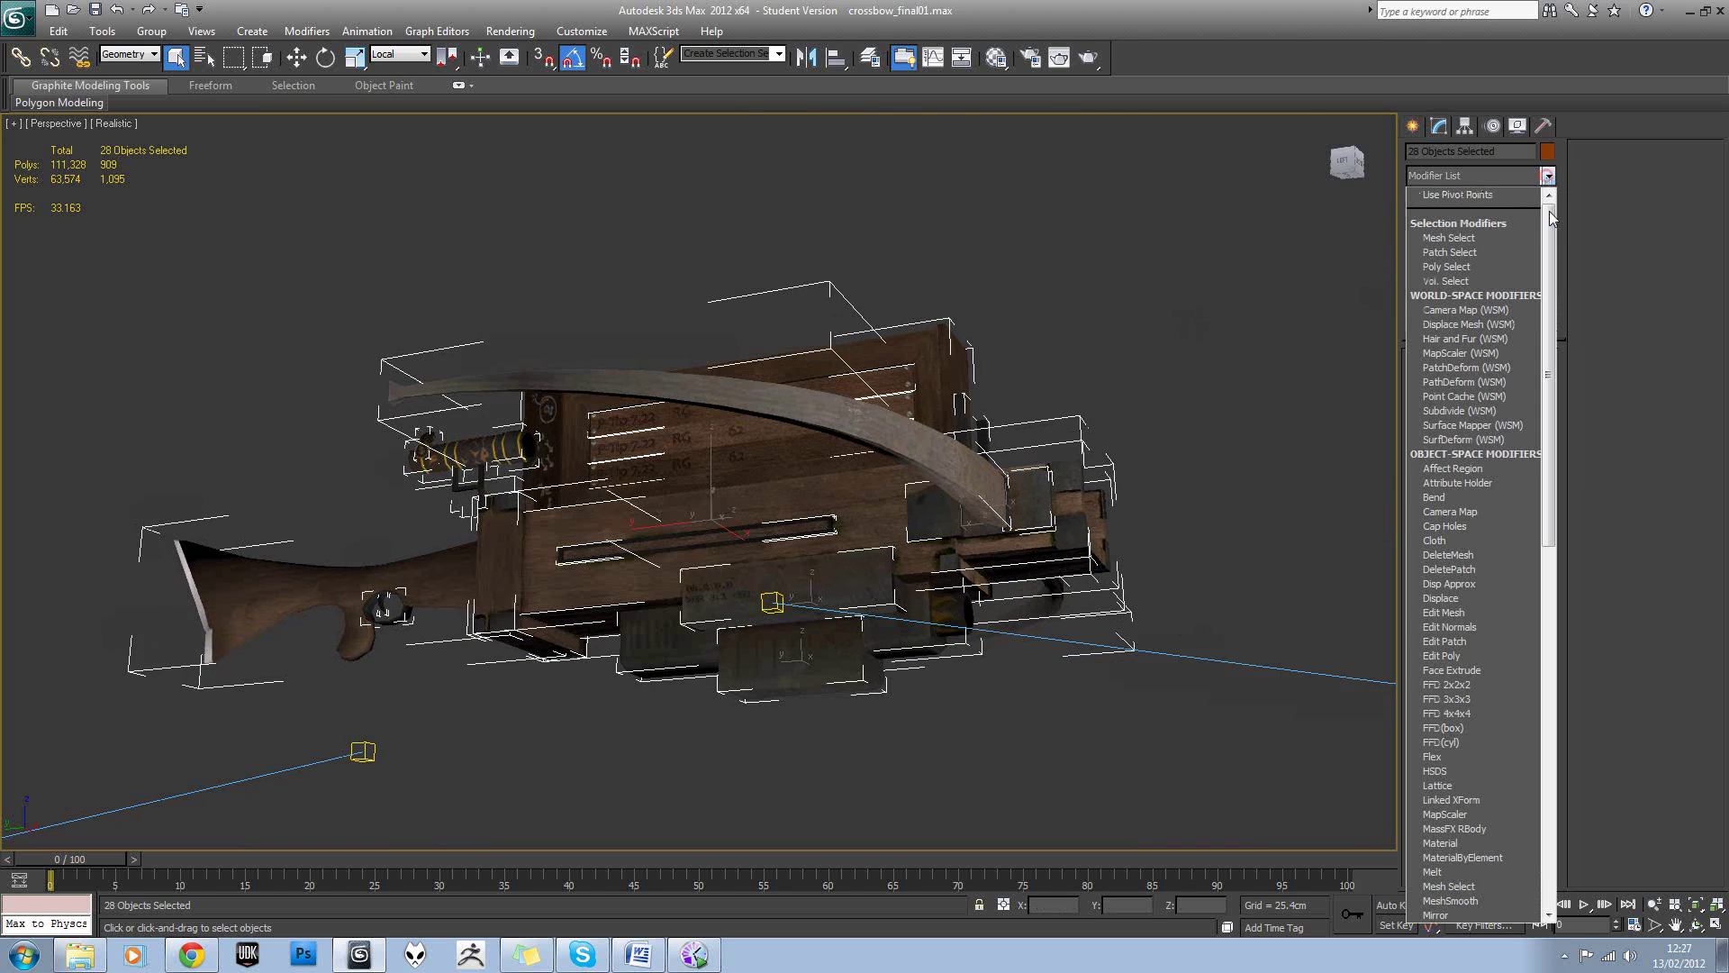
left_click_drag(1548, 245, 1549, 621)
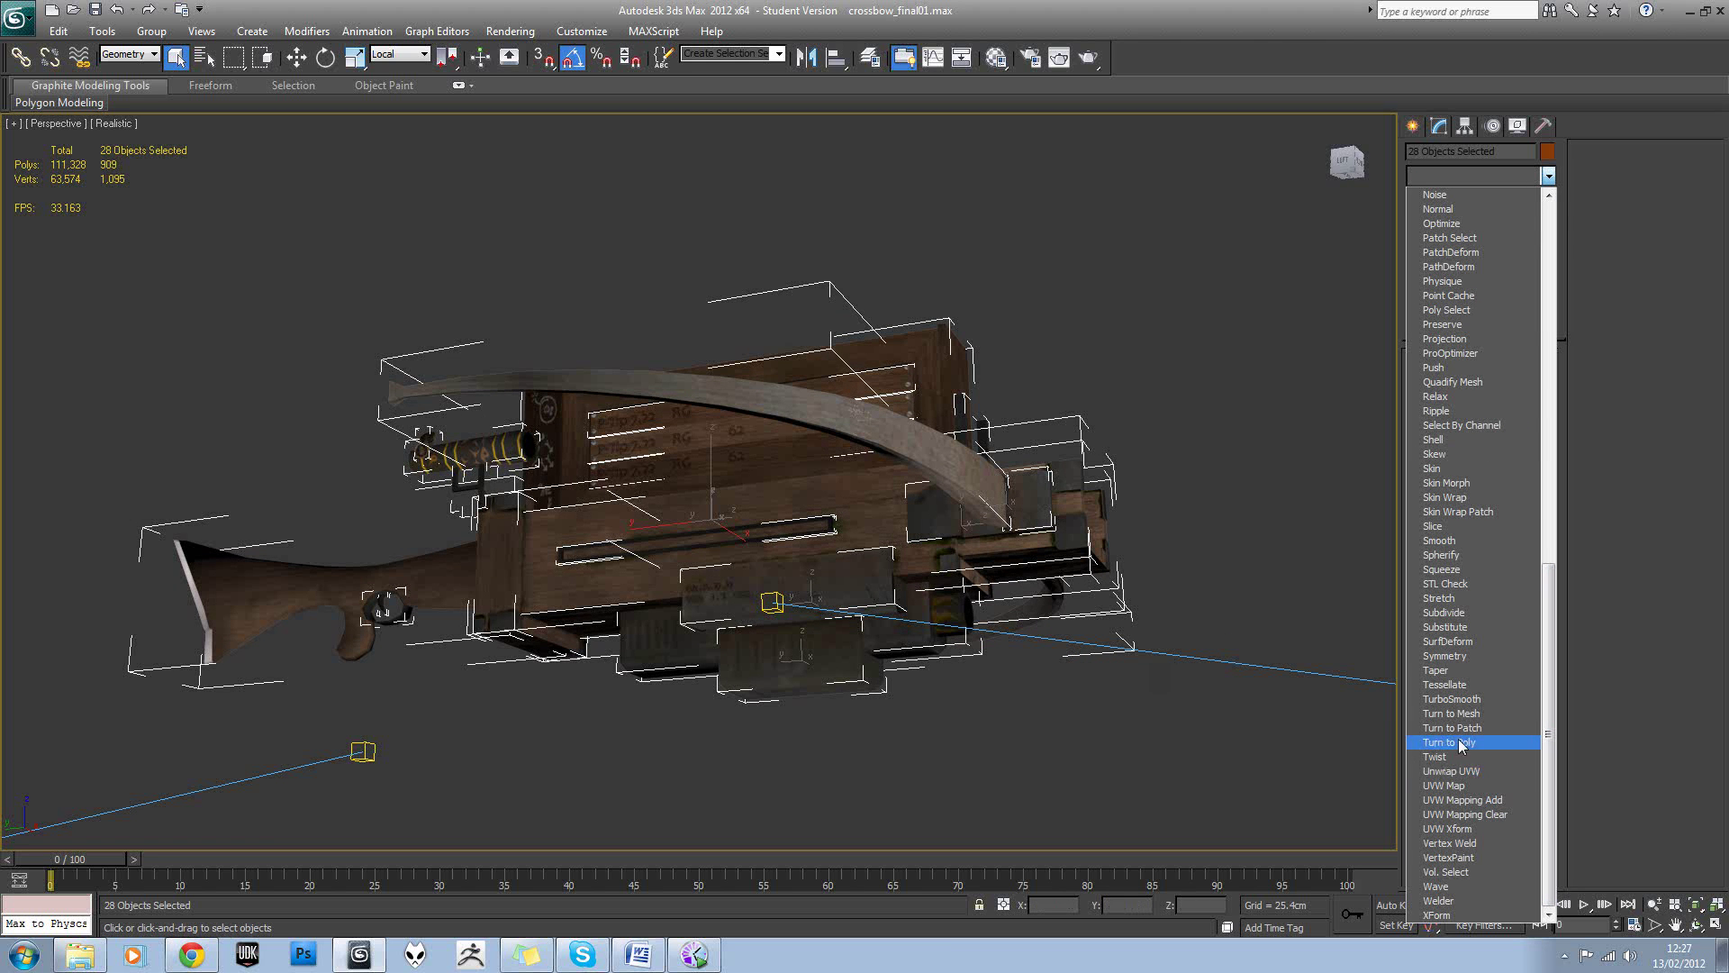
left_click(1474, 771)
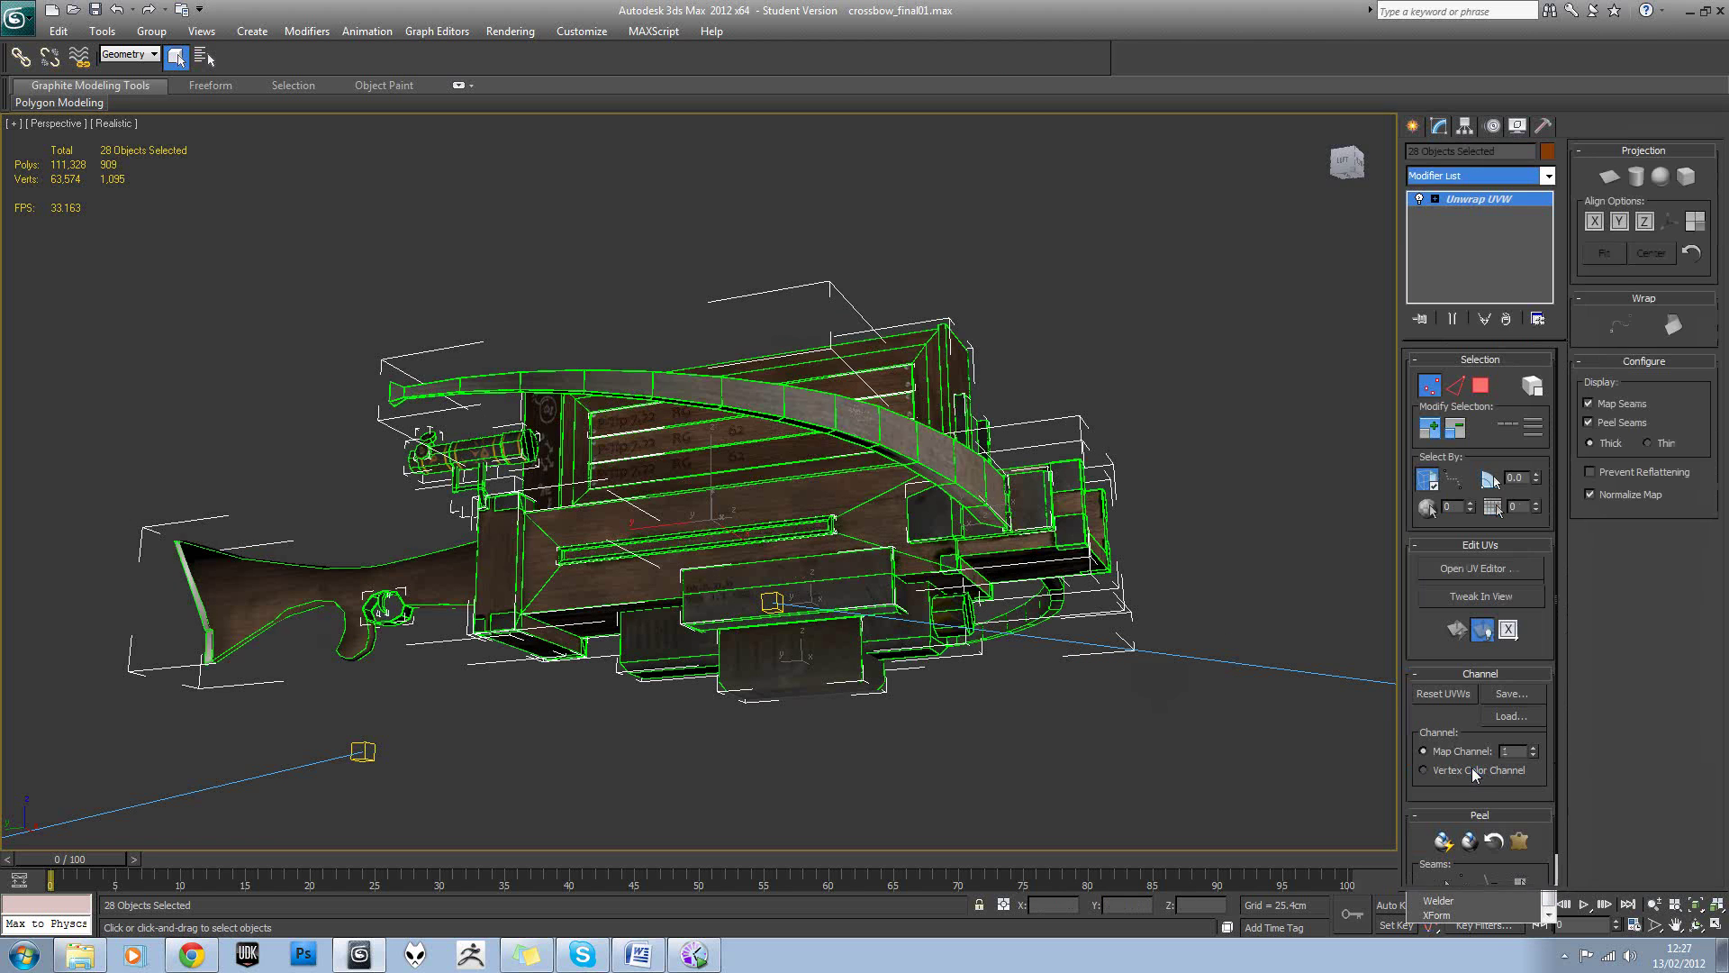
Open the UV editor for the selected crossbow parts and hide its checker background, keeping the model in view beside it.
left_click(1483, 569)
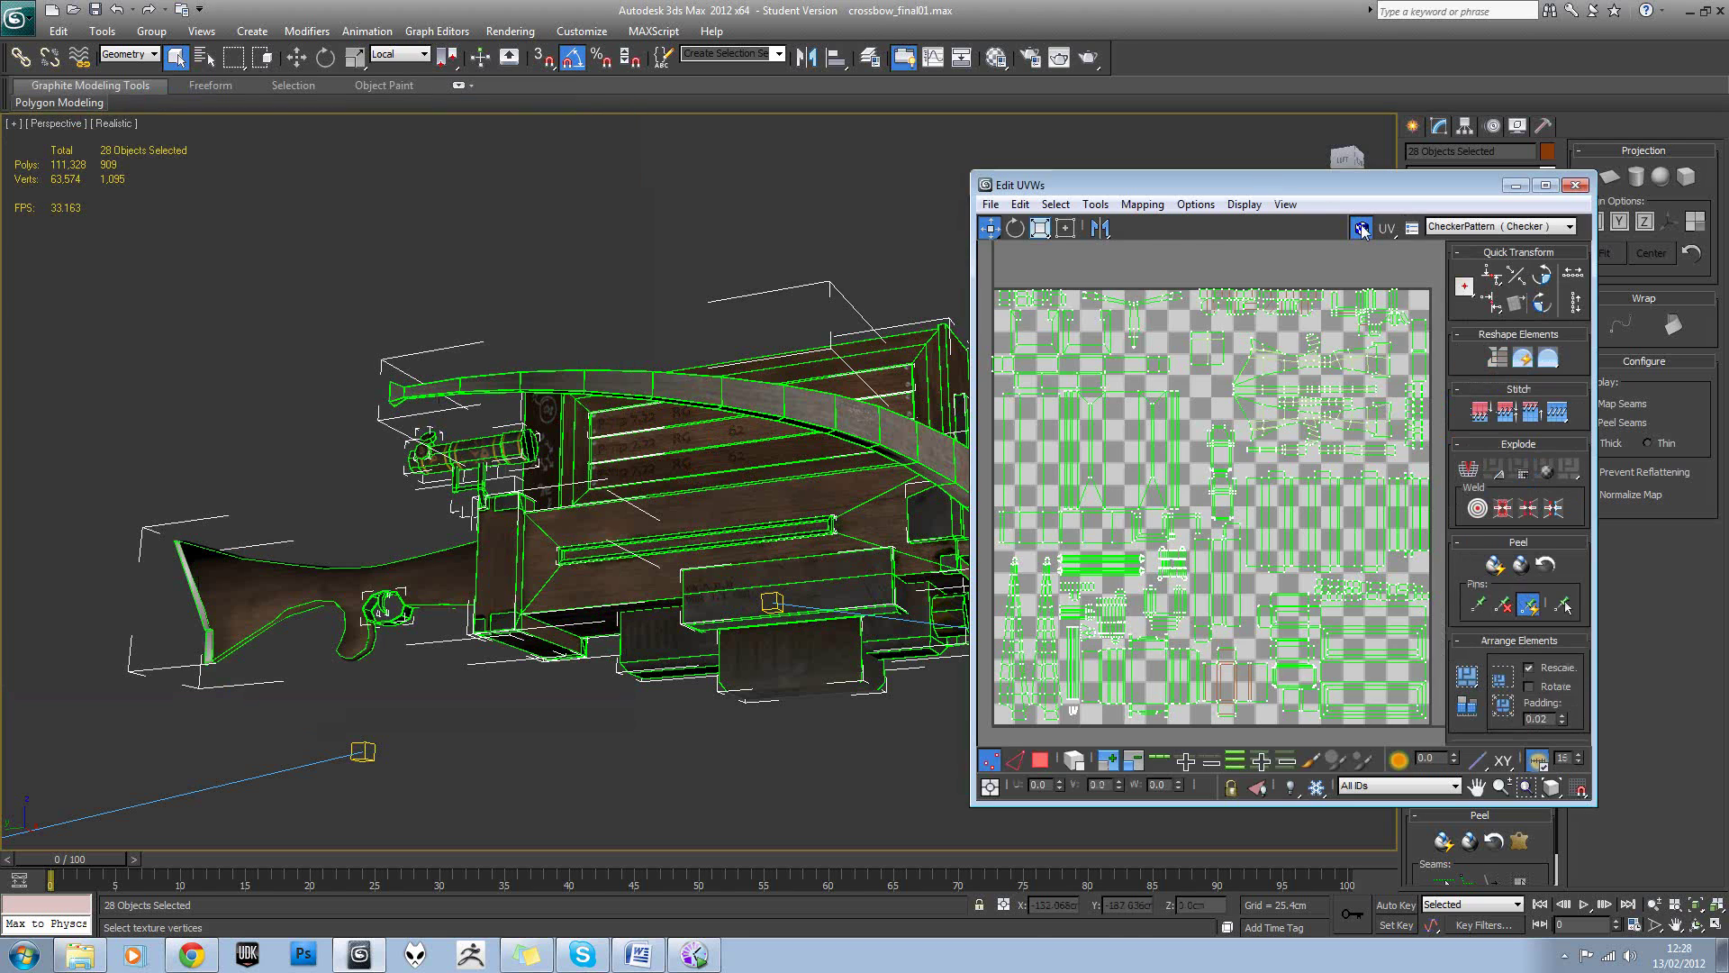
left_click(1362, 226)
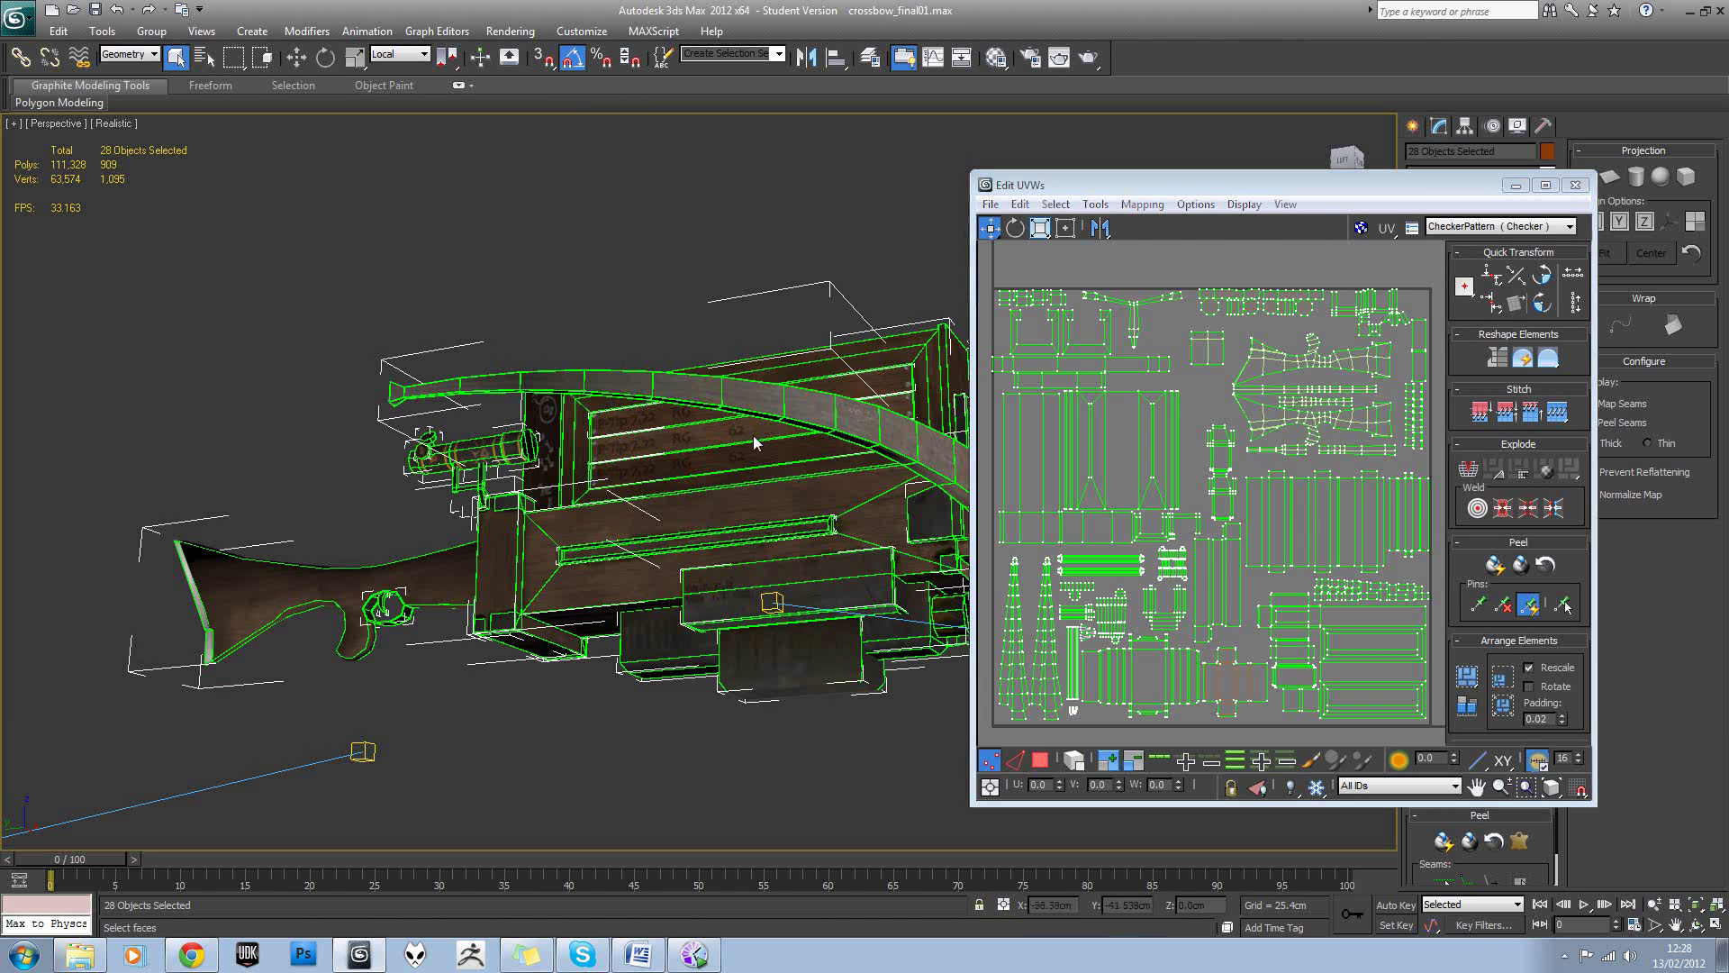
middle_click_drag(756, 444, 694, 483)
left_click_drag(1128, 190, 948, 146)
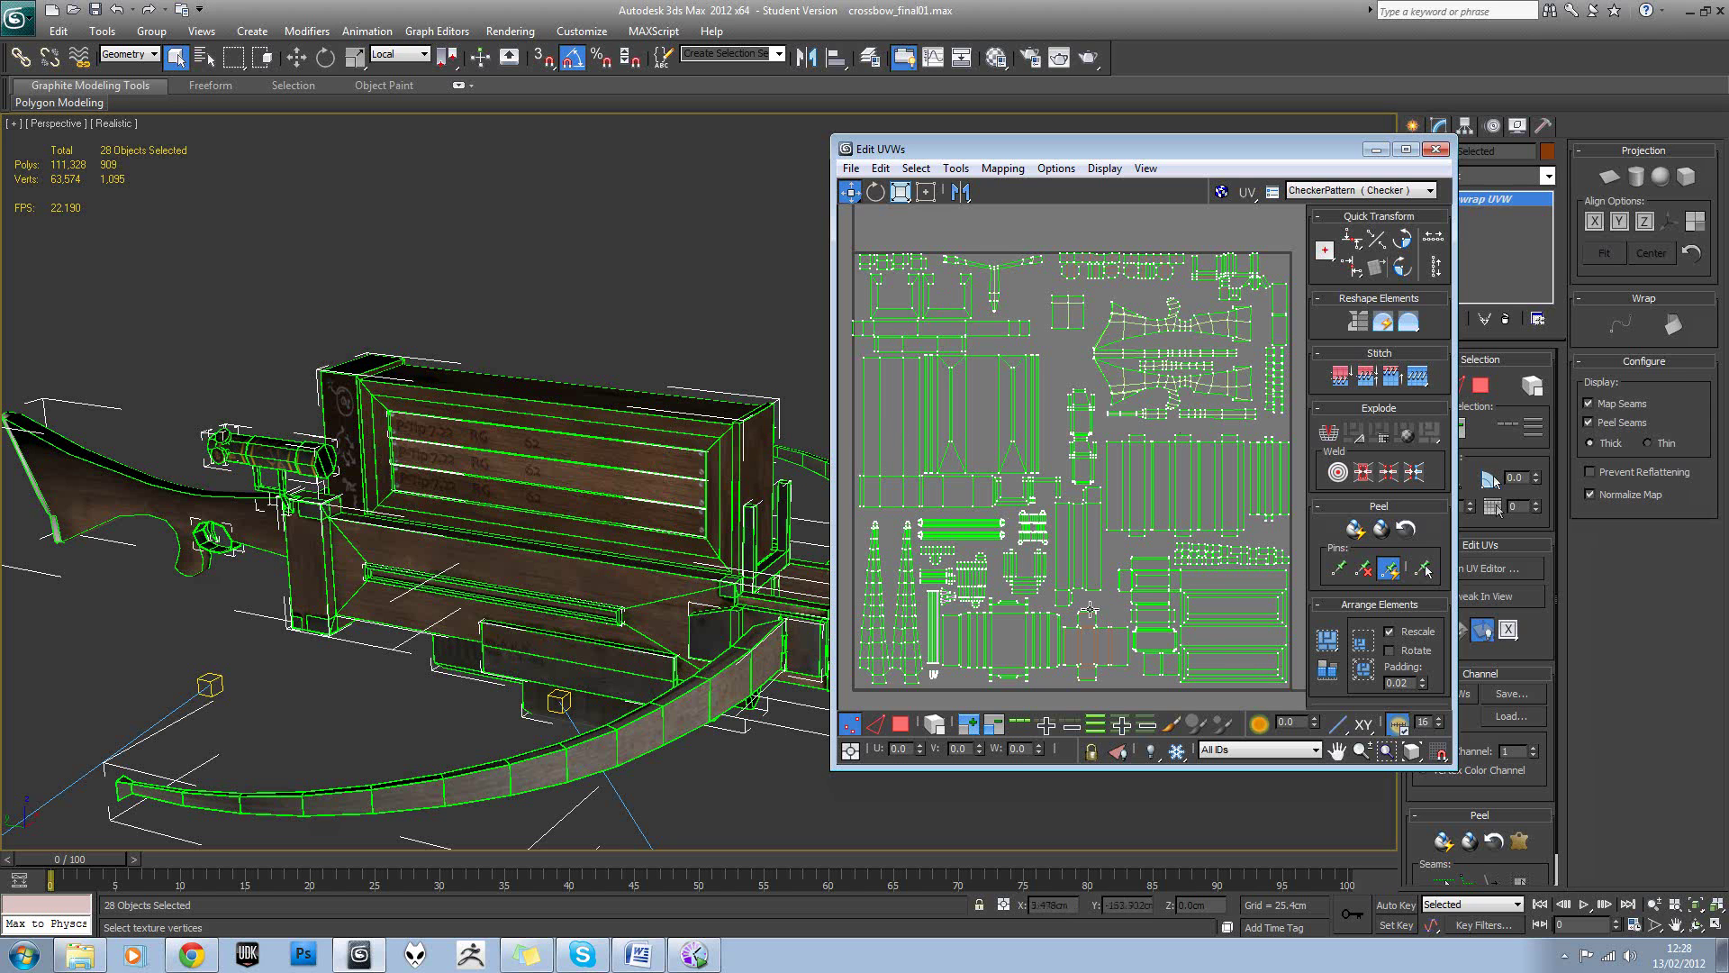
Show the crossbow_diffuse2.jpg map as the background behind the UV layout.
middle_click_drag(712, 570, 711, 560, "alt")
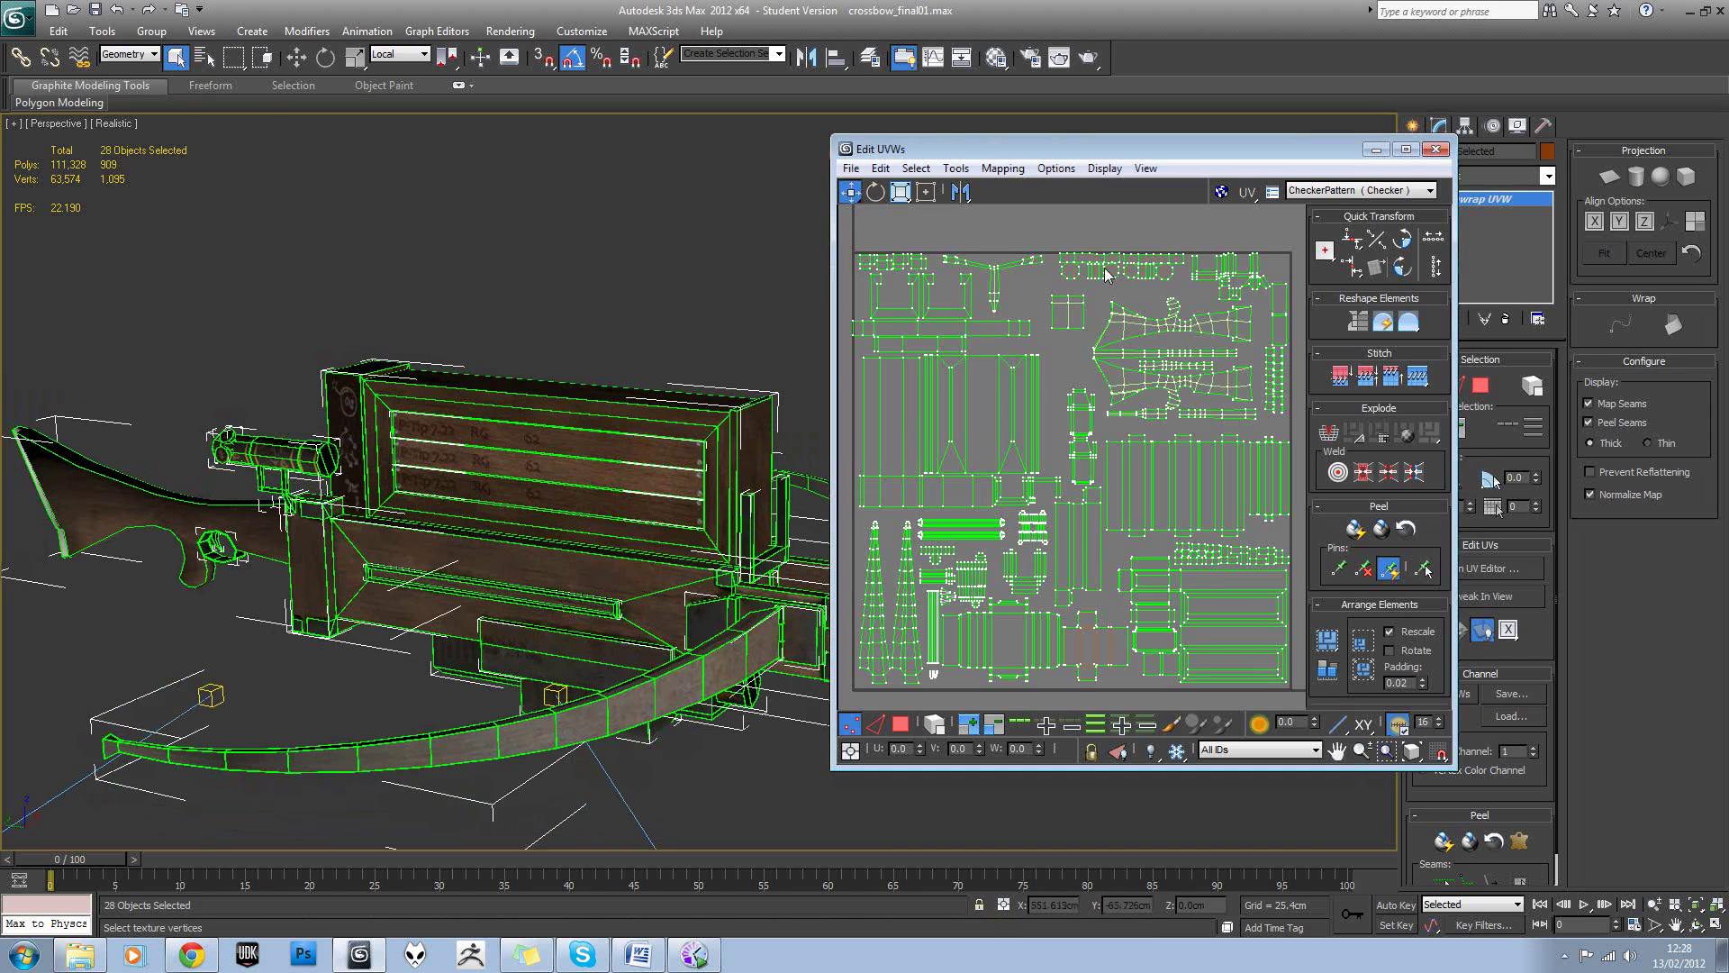
scroll(1117, 387, "down", 5)
scroll(1124, 386, "up", 3)
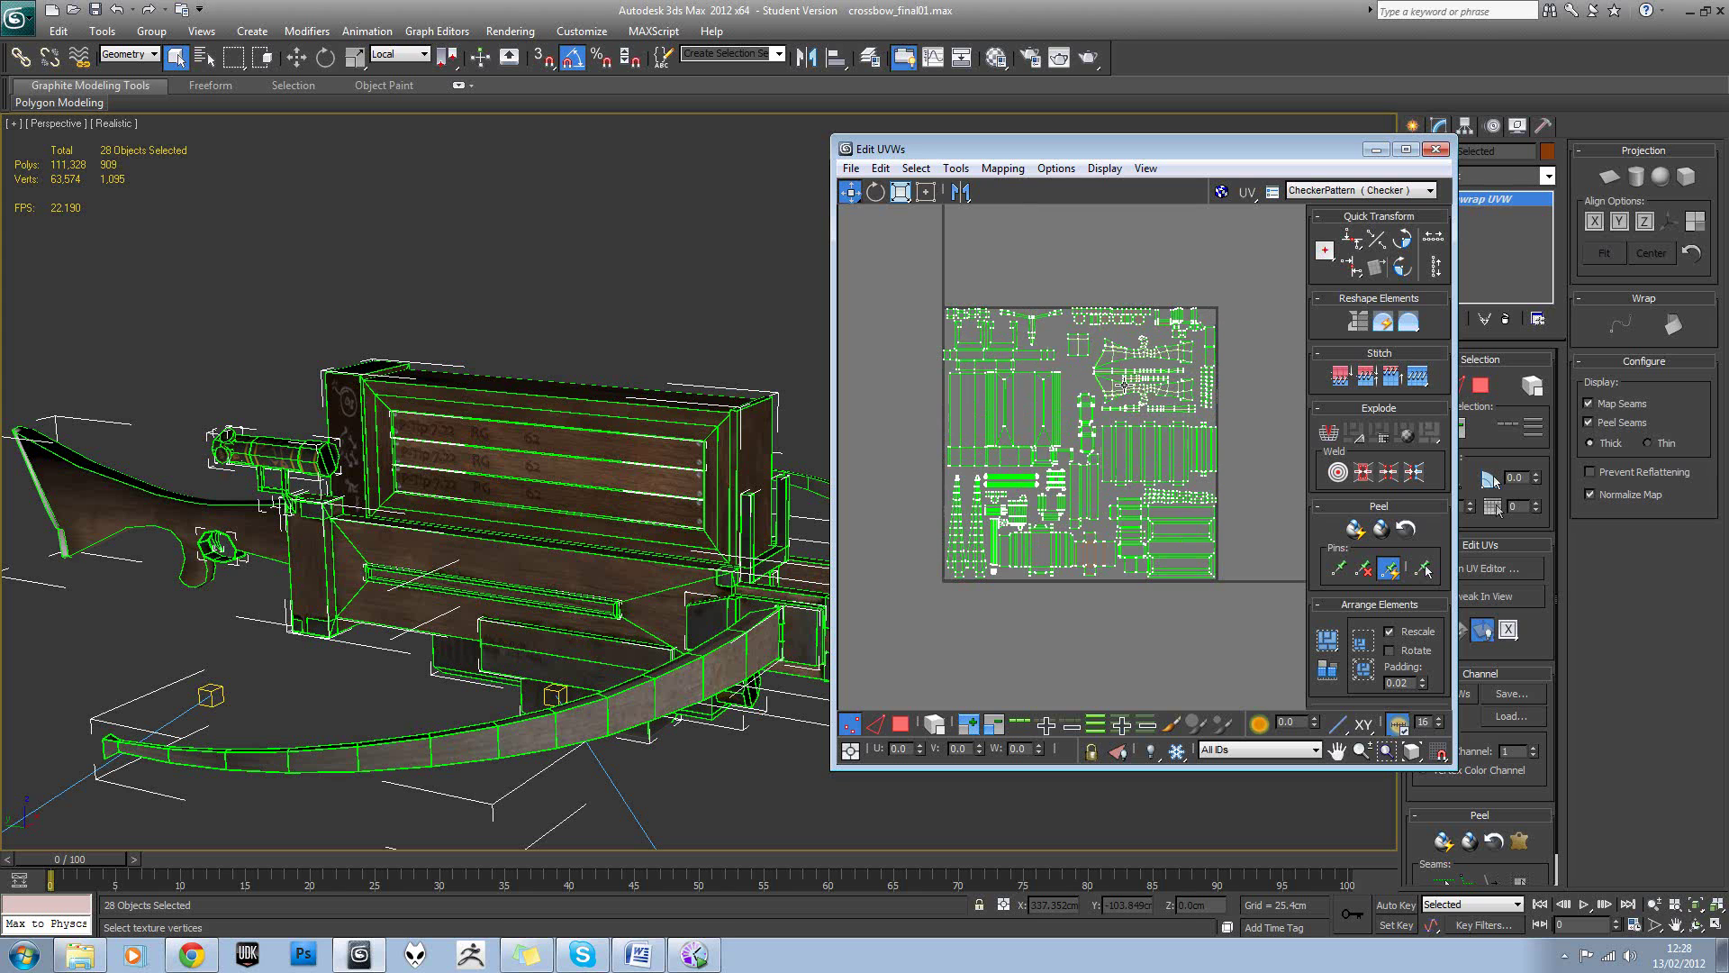
left_click(1317, 191)
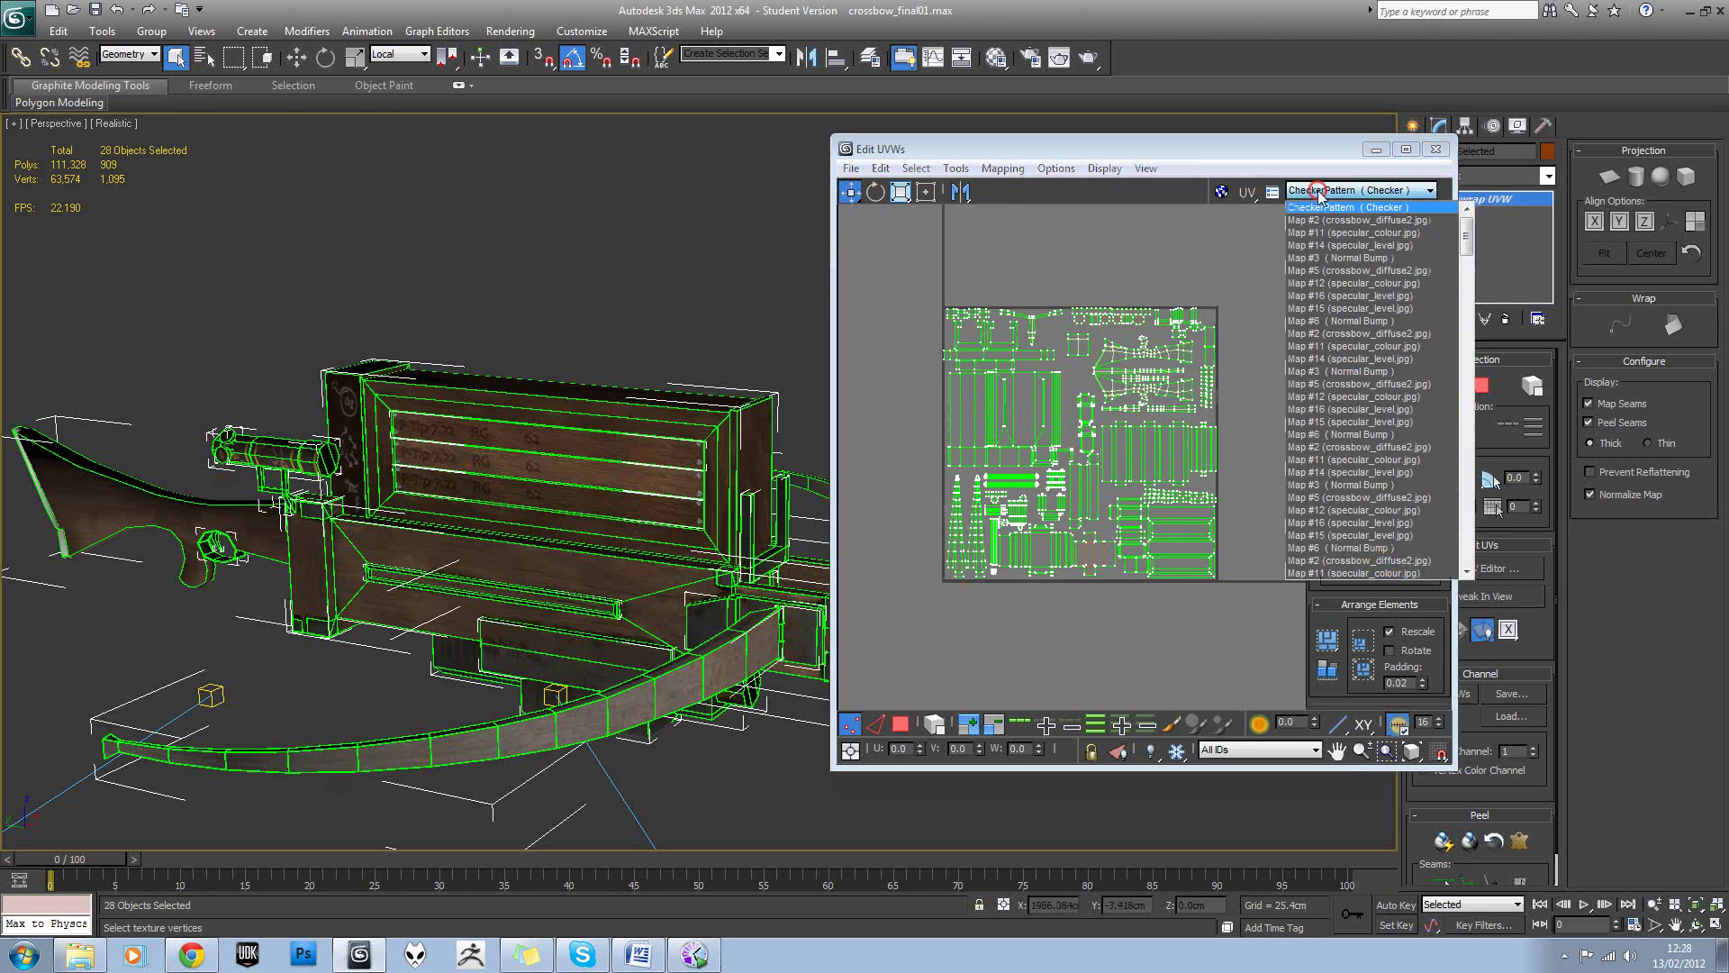
left_click(1324, 220)
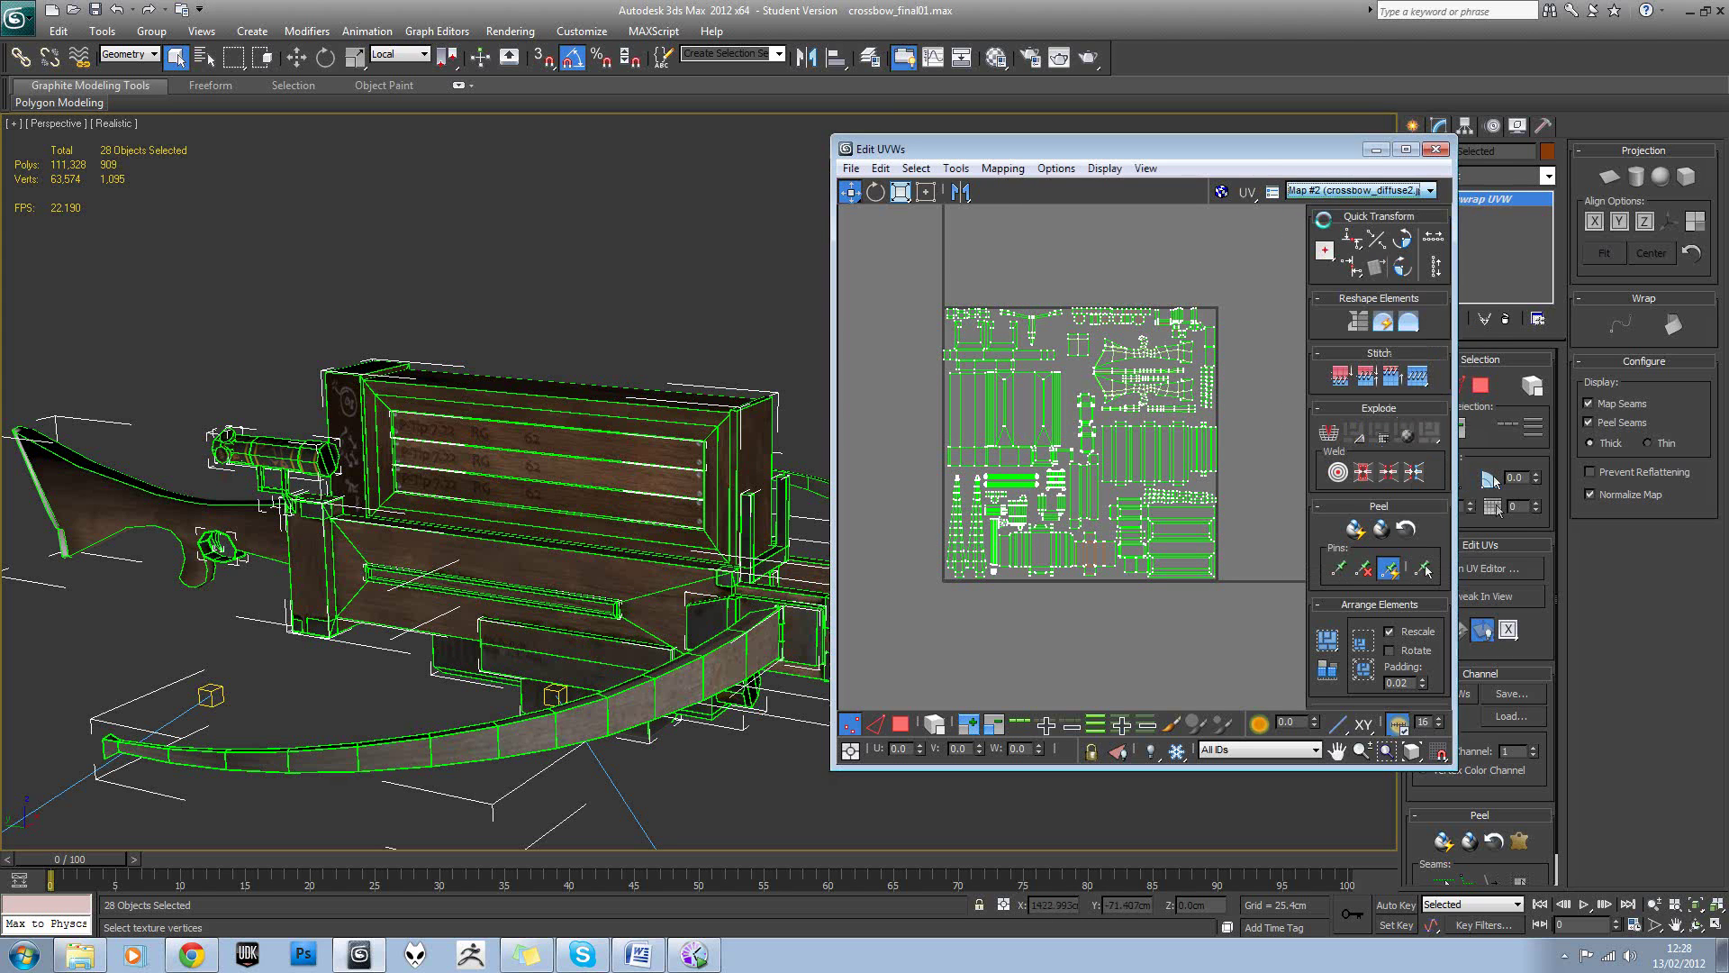
left_click(1227, 195)
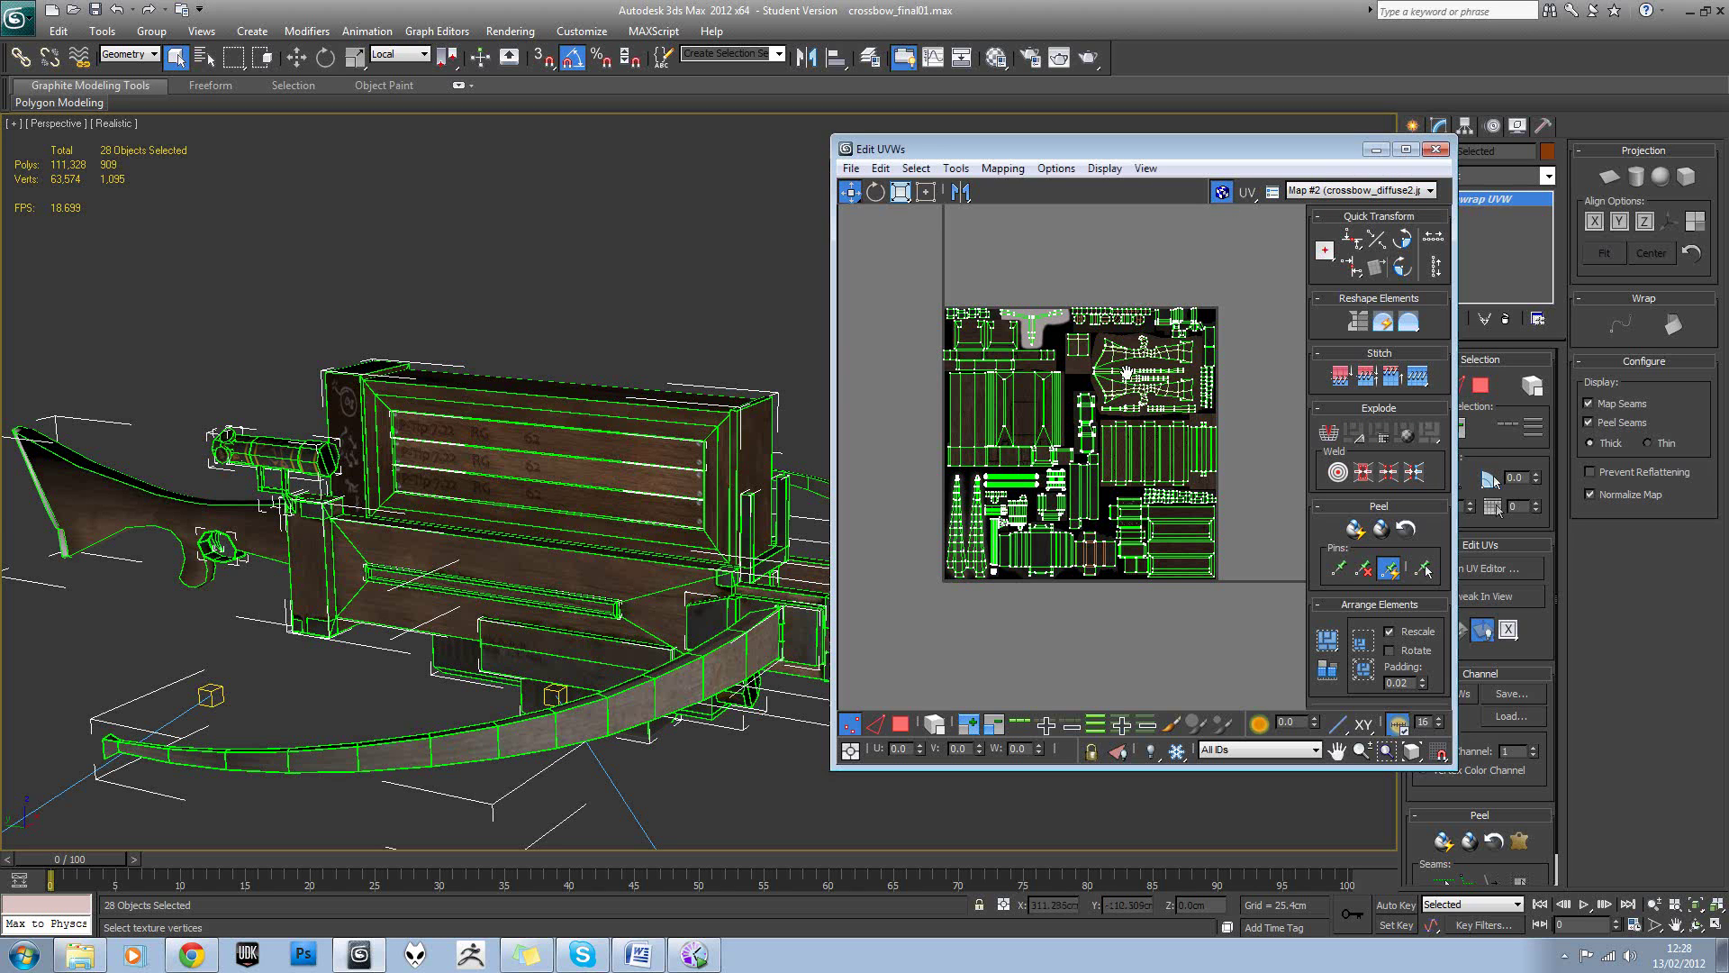
Enlarge the UV editor and examine how the crossbow's UV islands line up with the painted diffuse texture.
left_click_drag(1126, 149, 871, 75)
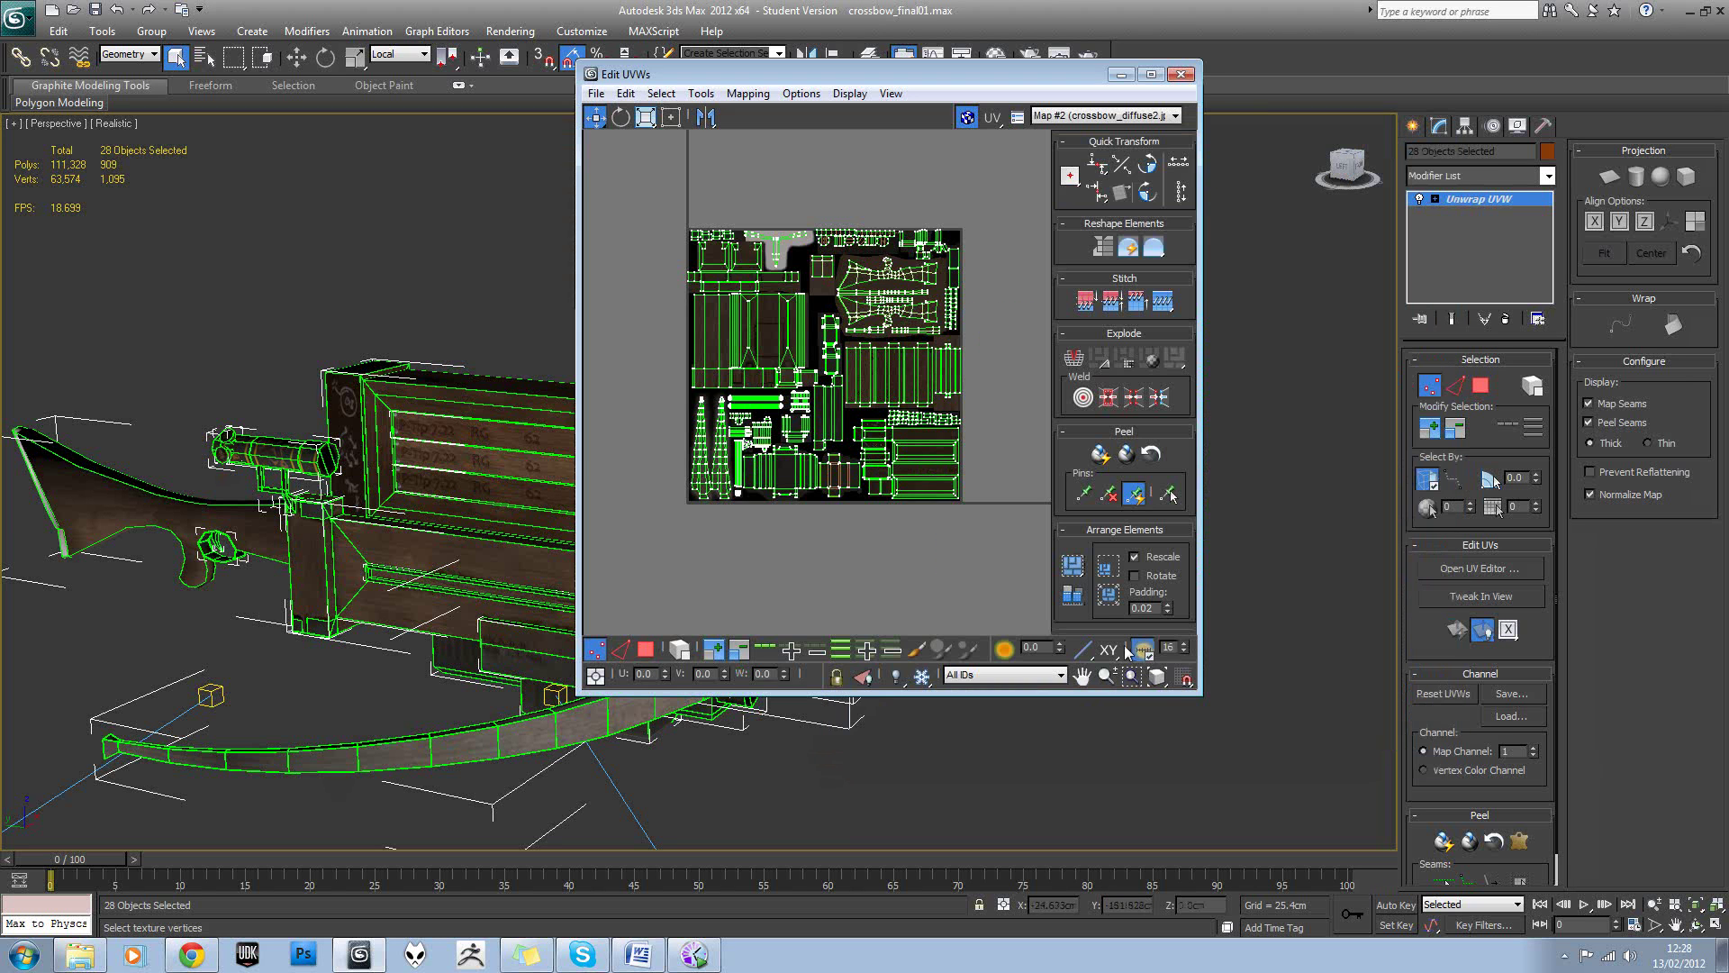
left_click_drag(1201, 693, 1587, 935)
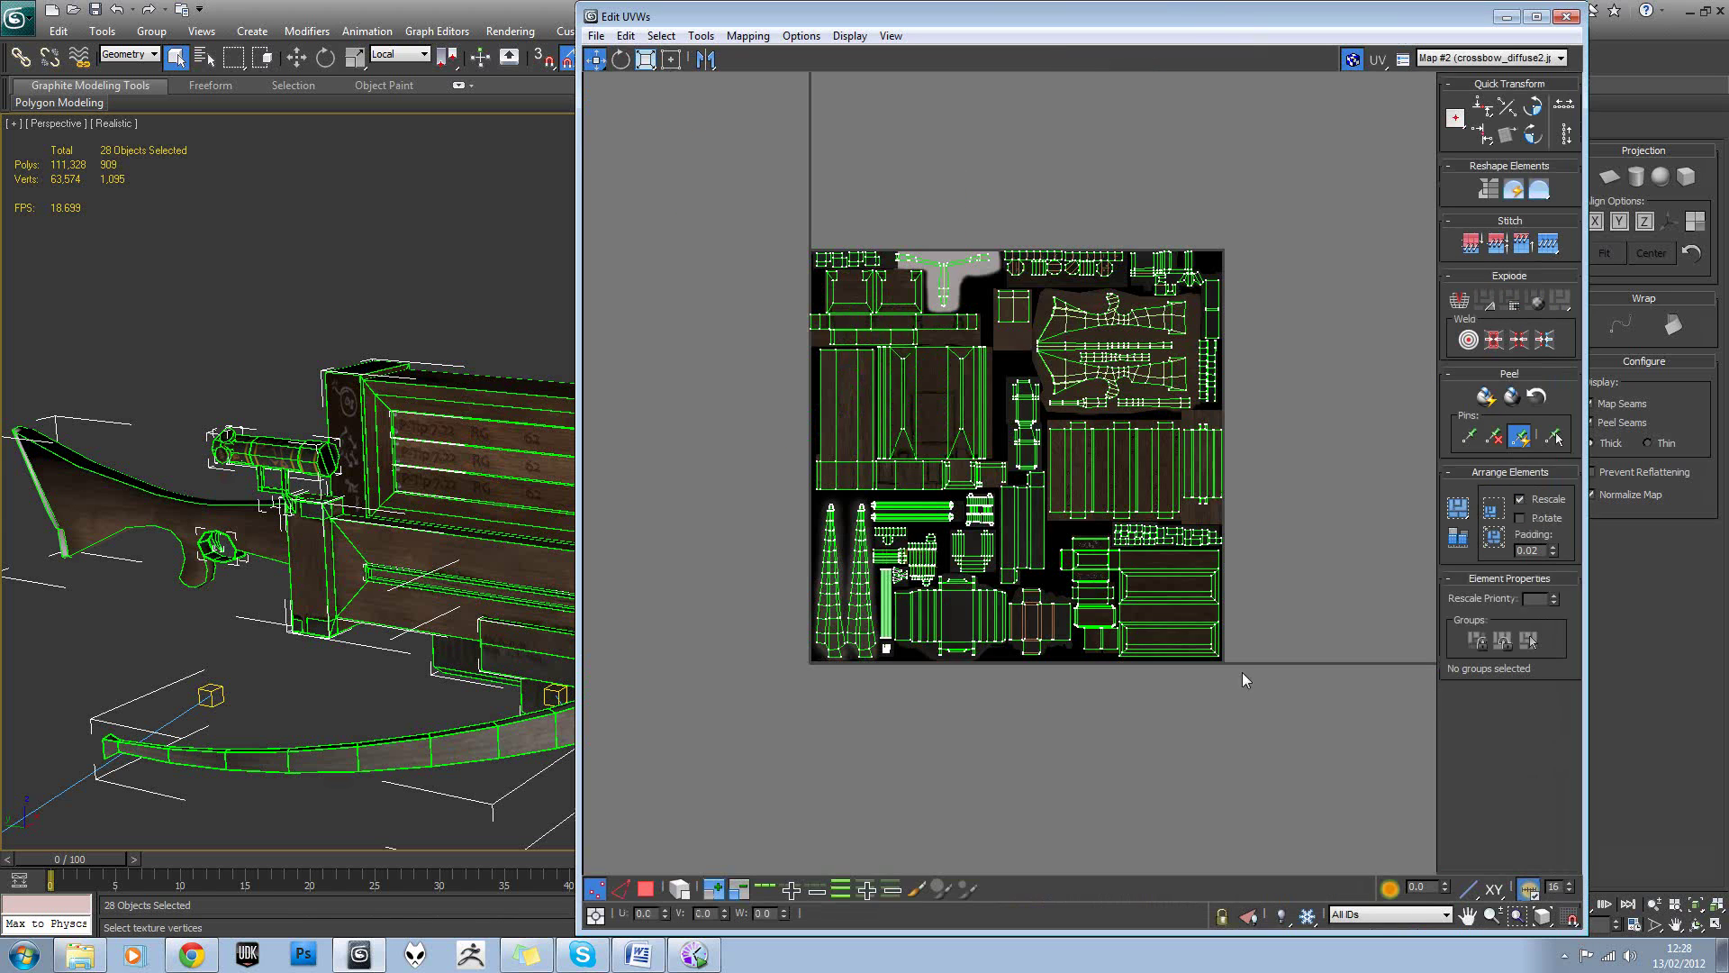
scroll(1043, 434, "down", 1)
scroll(1027, 451, "up", 5)
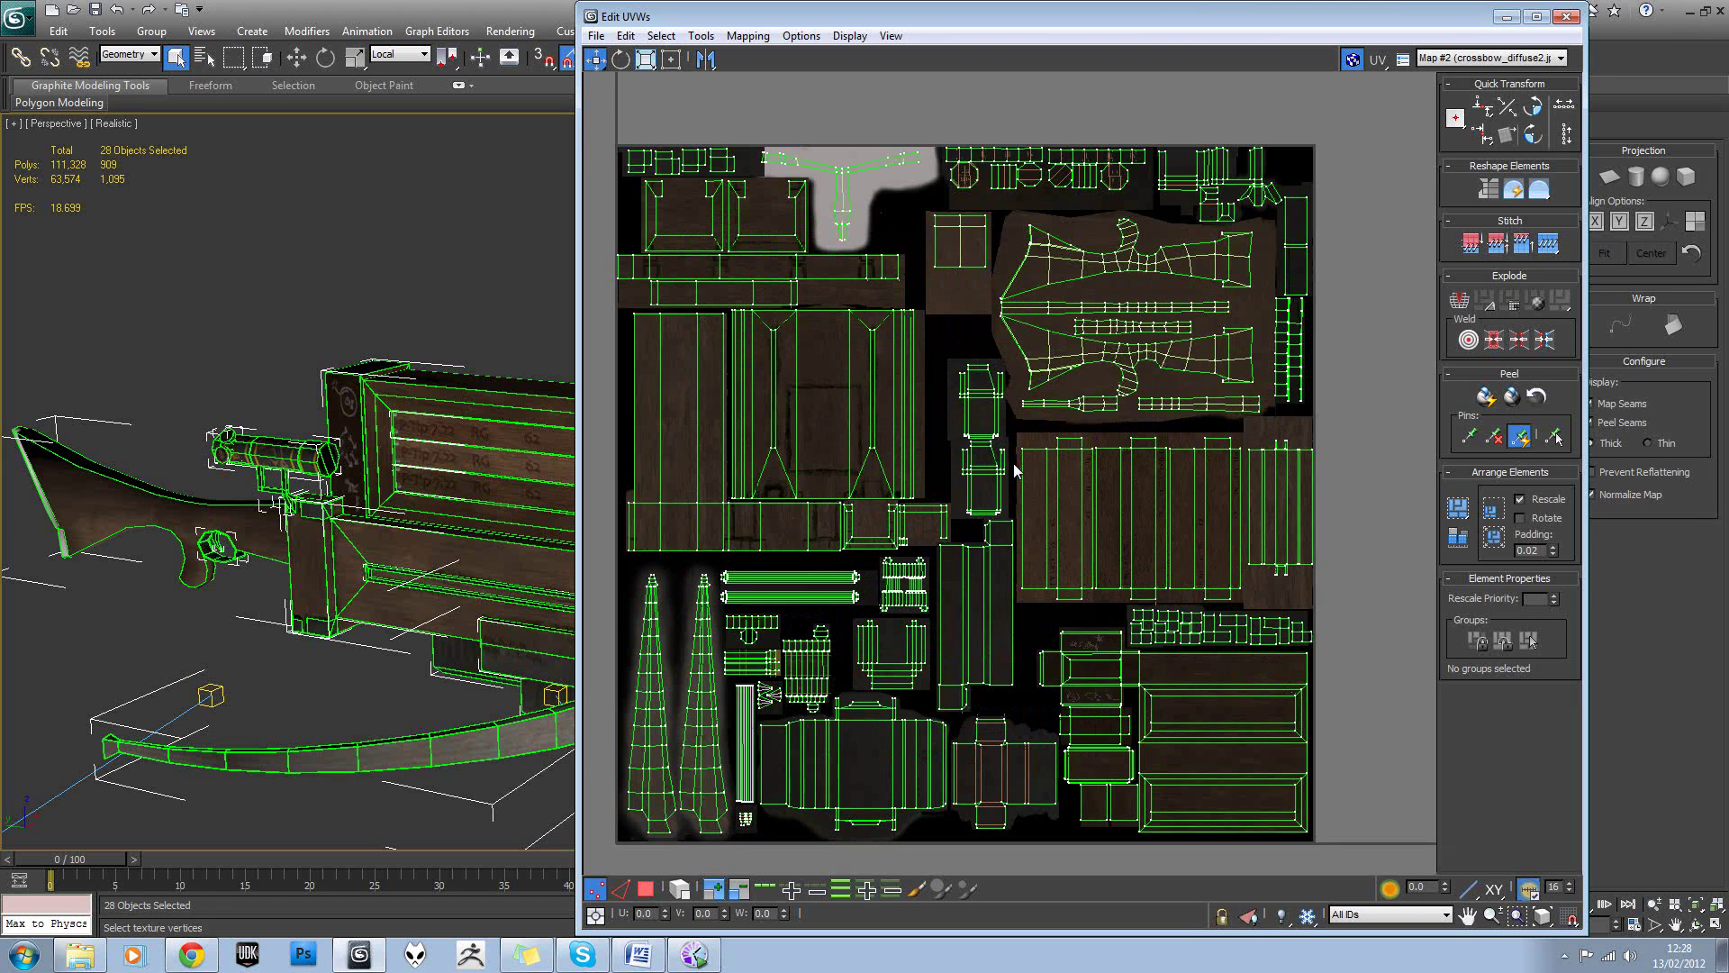
scroll(1014, 464, "up", 2)
middle_click_drag(1039, 470, 915, 447)
scroll(910, 446, "up", 3)
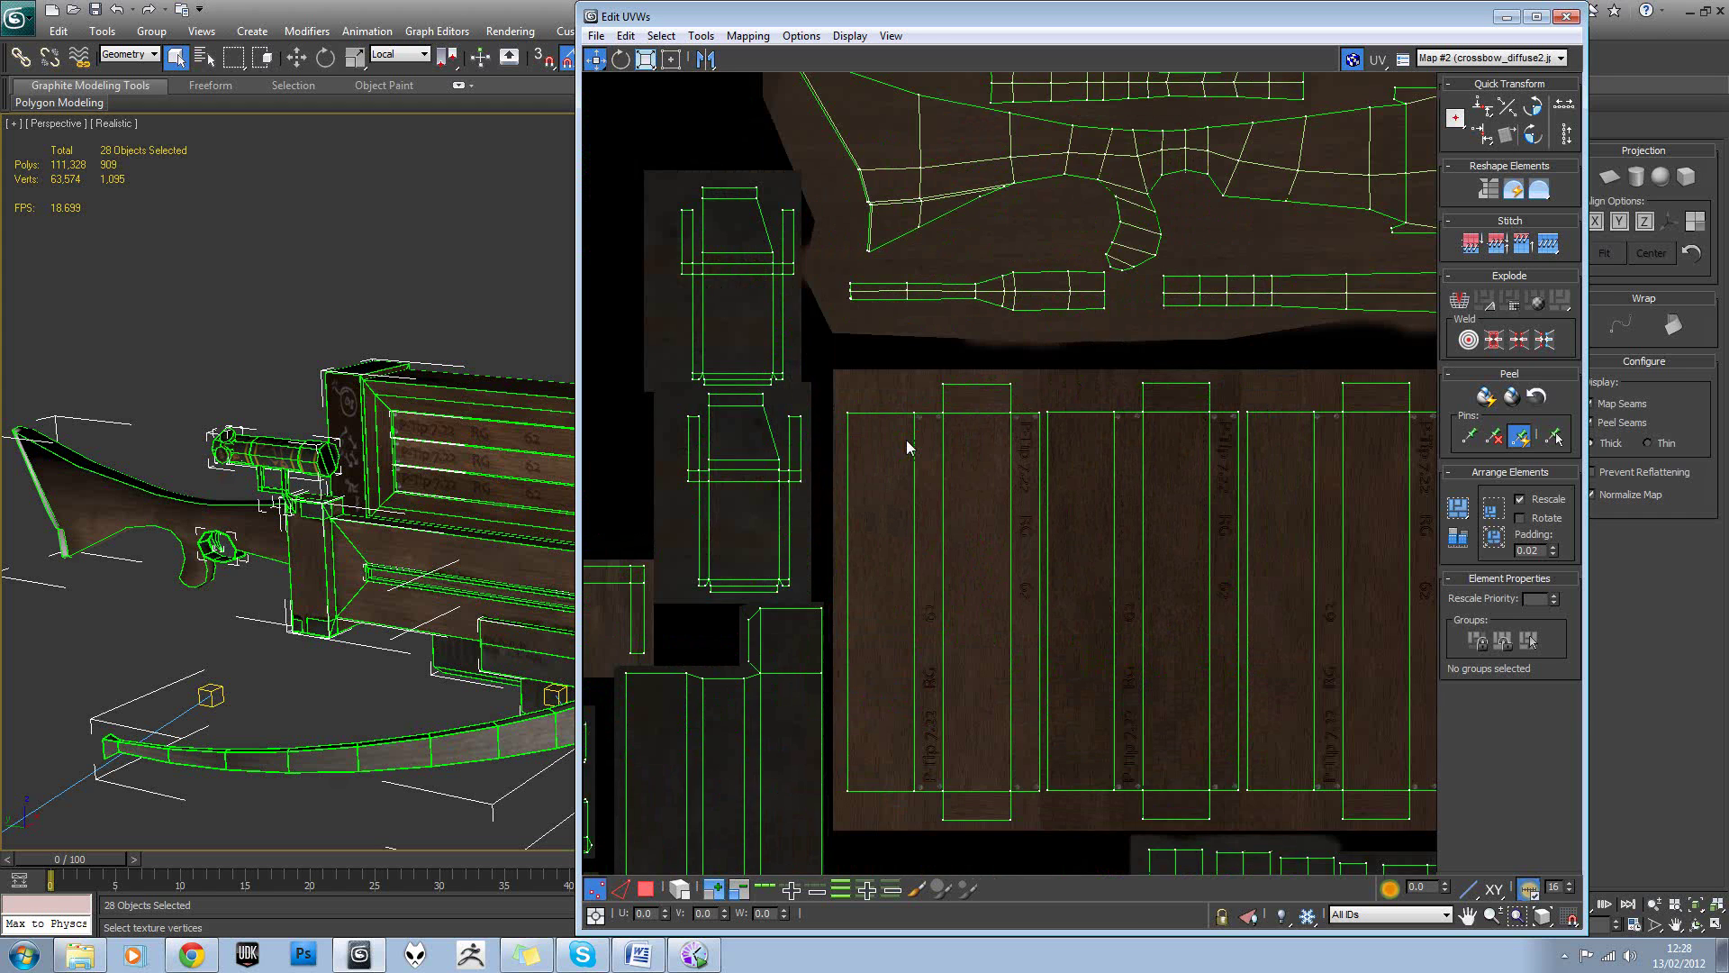
scroll(996, 463, "down", 1)
scroll(996, 463, "down", 2)
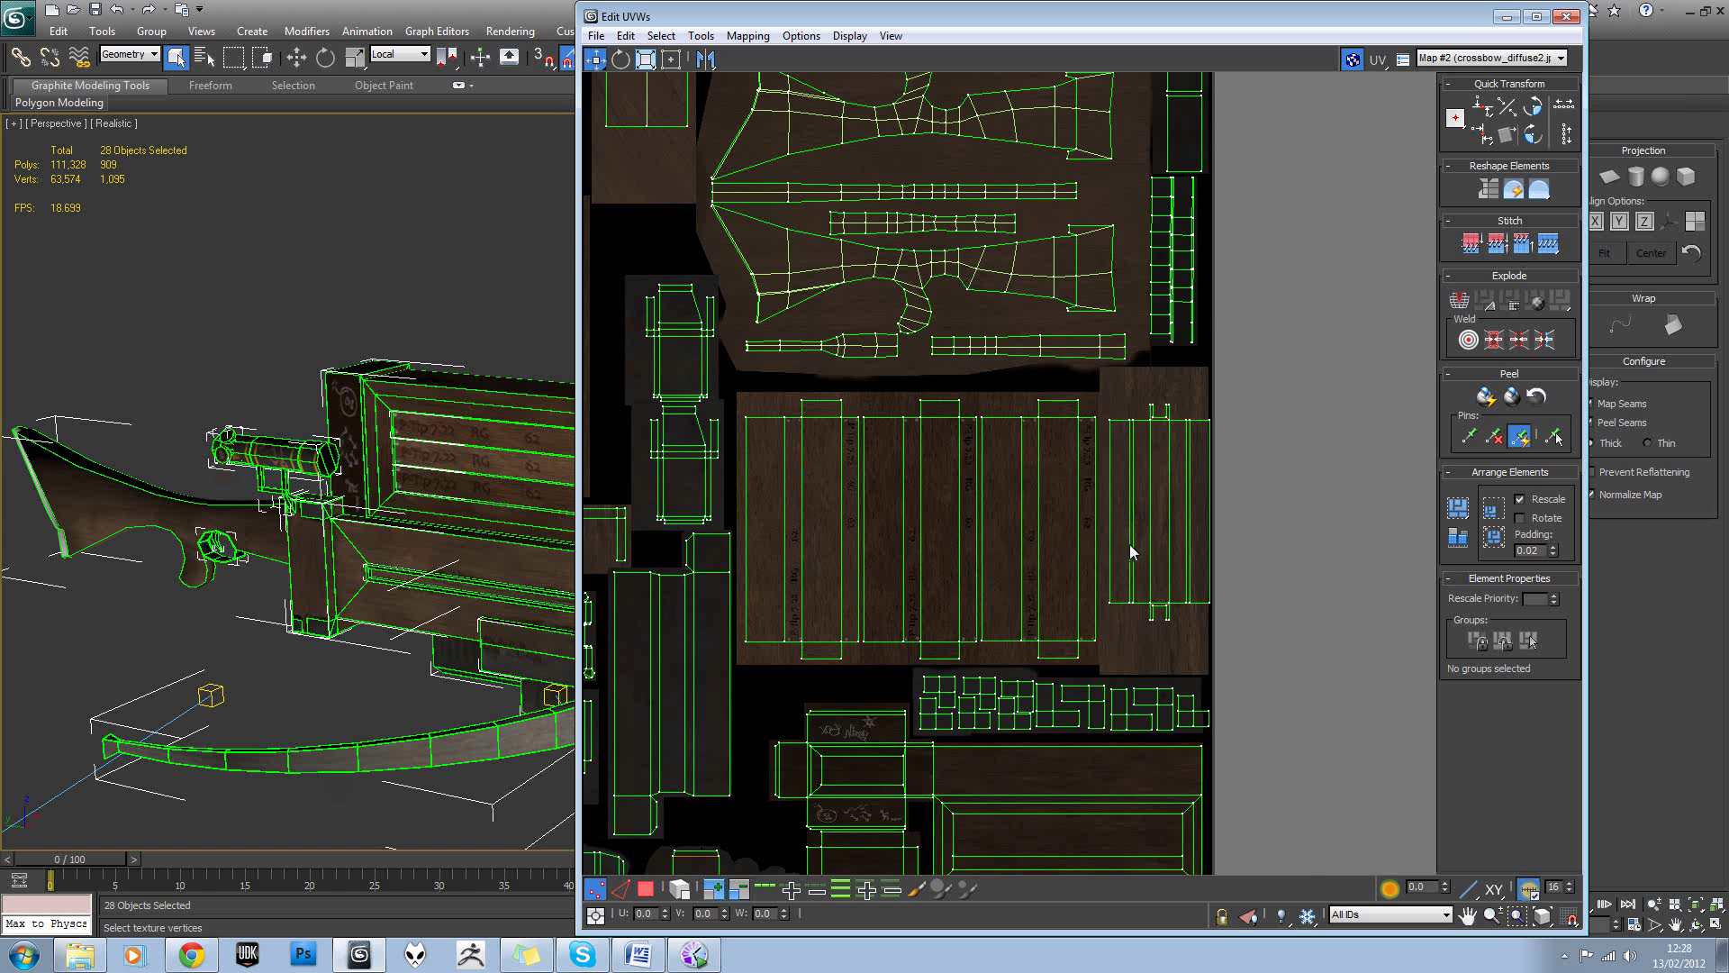
middle_click_drag(911, 532, 1111, 532)
scroll(955, 521, "down", 1)
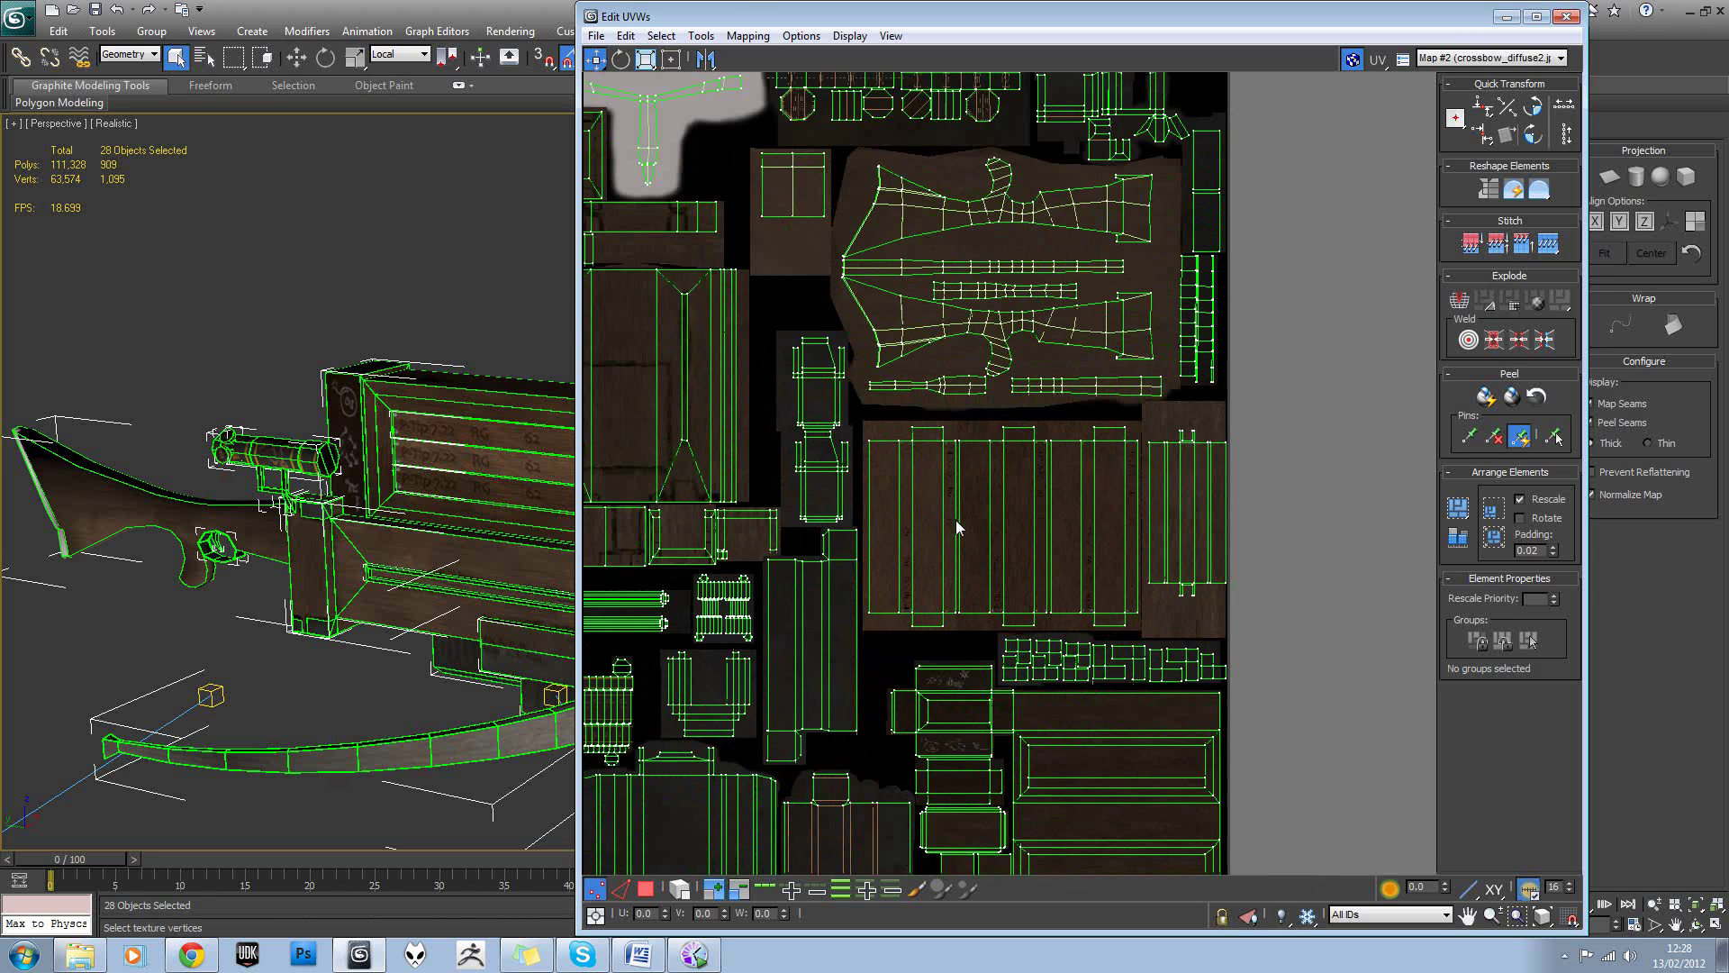
scroll(955, 520, "down", 1)
middle_click_drag(714, 522, 1038, 469)
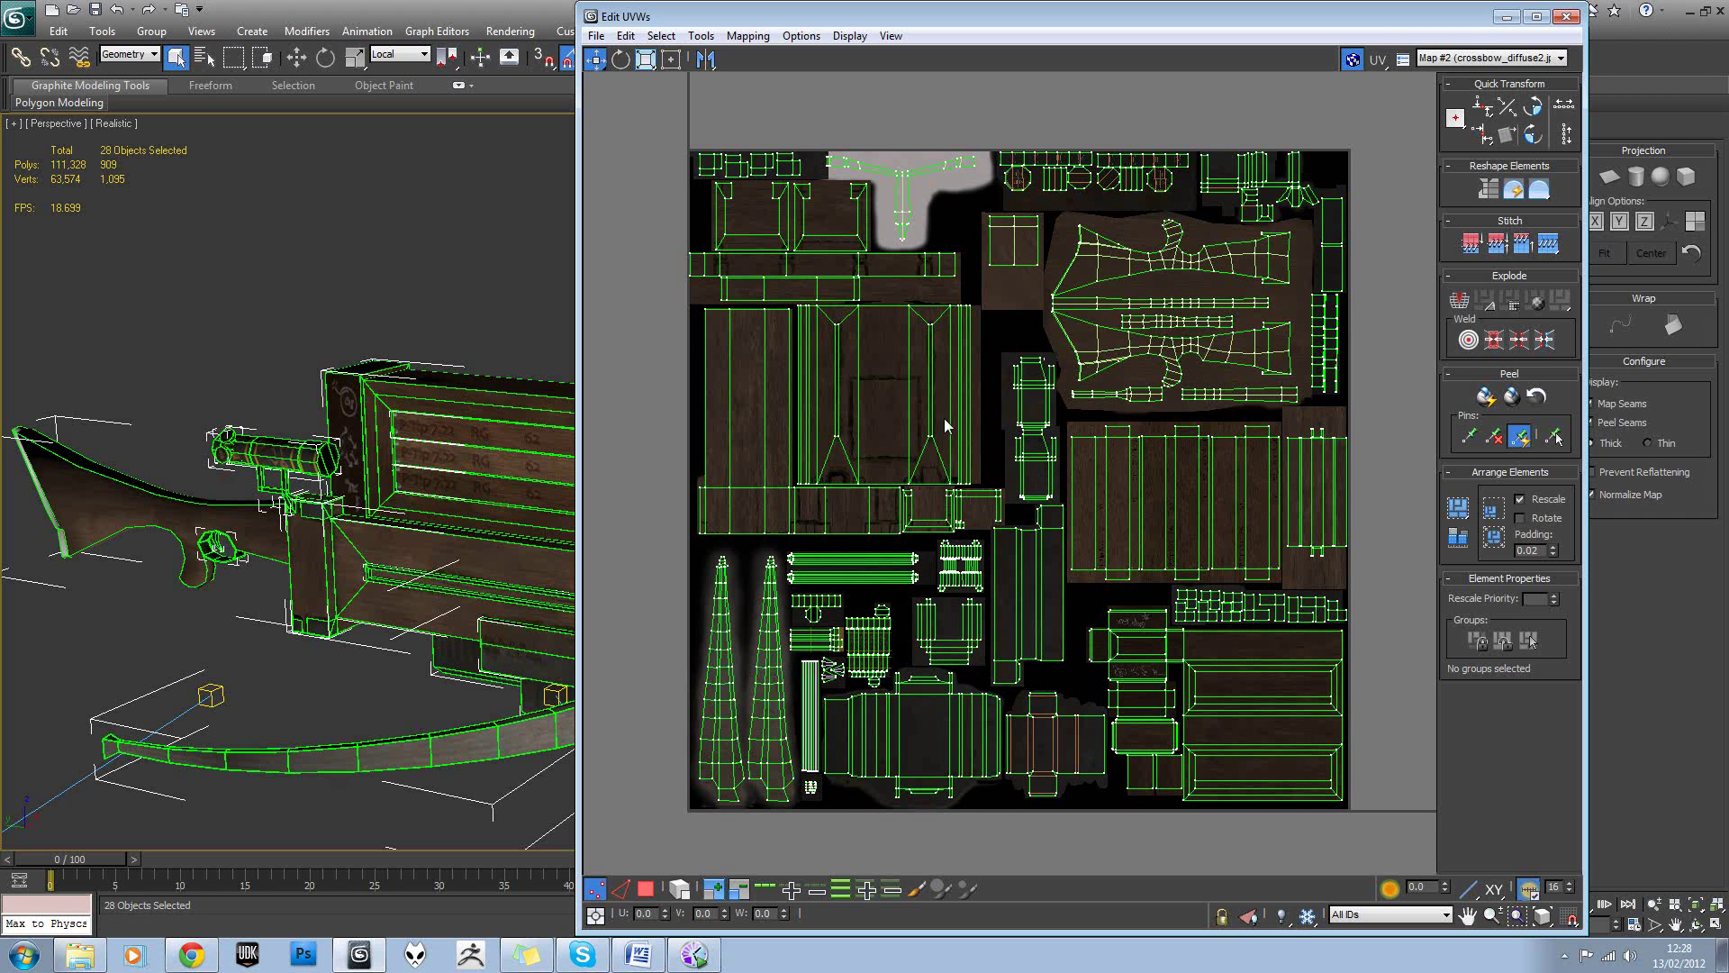
mouse_move(989, 517)
middle_mouse_down()
mouse_move(978, 496)
mouse_move(991, 522)
middle_mouse_up()
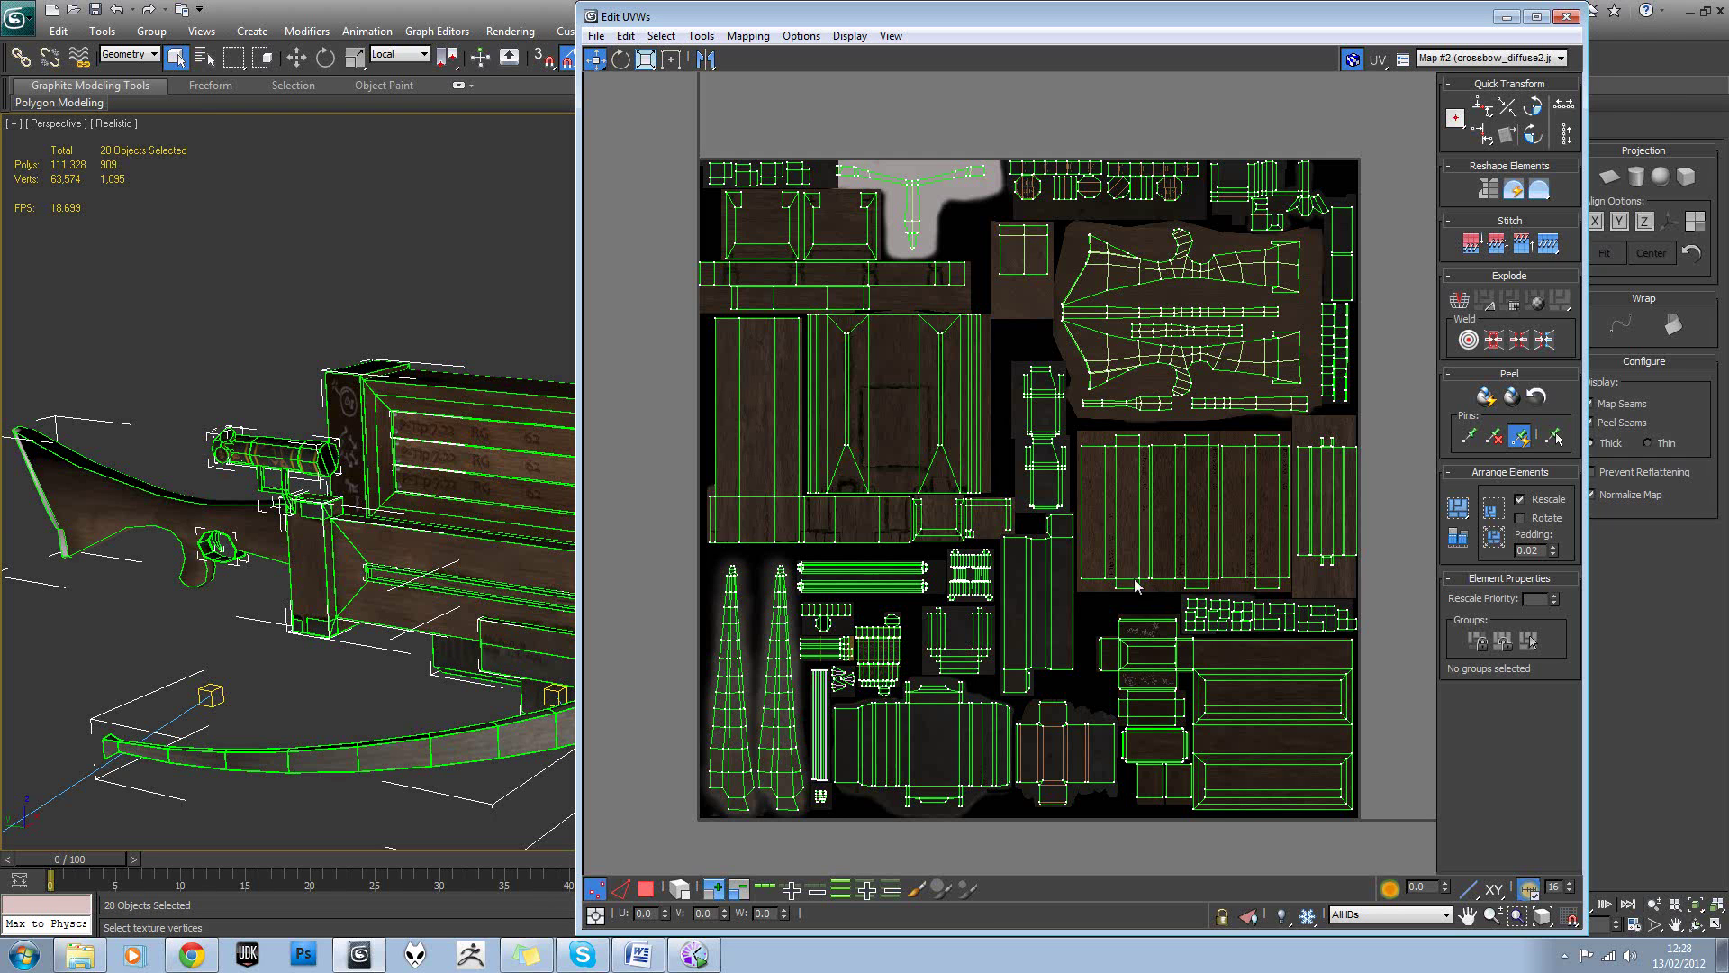
middle_click_drag(1100, 552, 1045, 509)
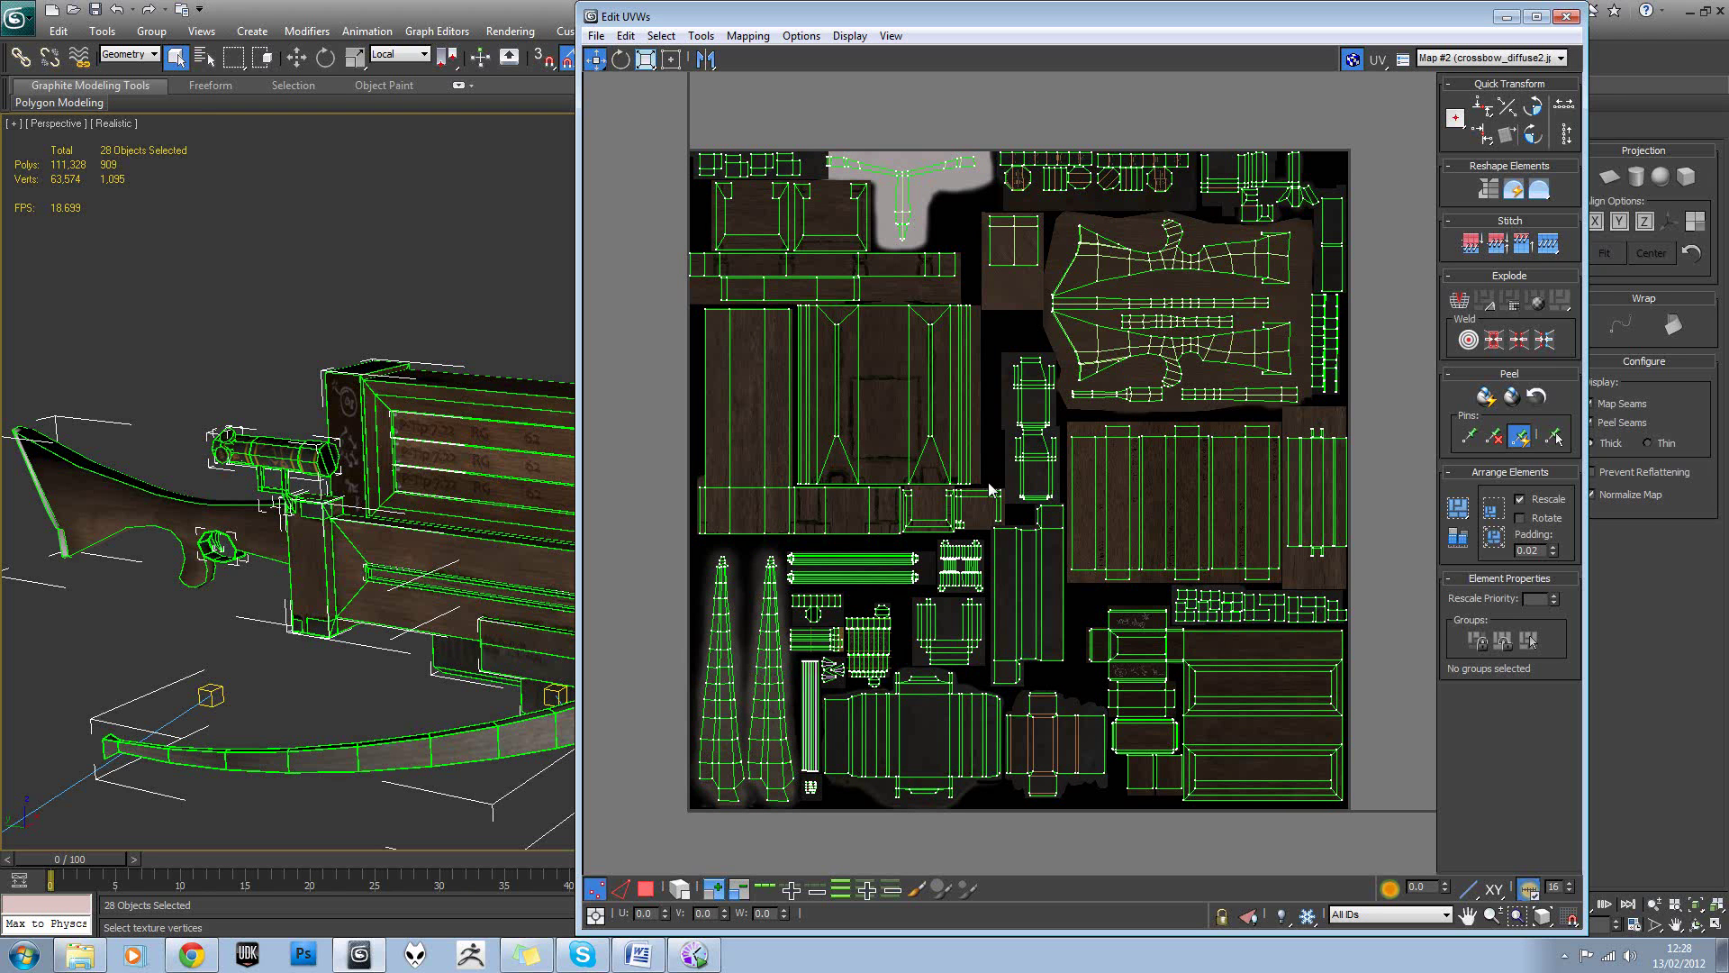
middle_click_drag(1108, 535, 1076, 539)
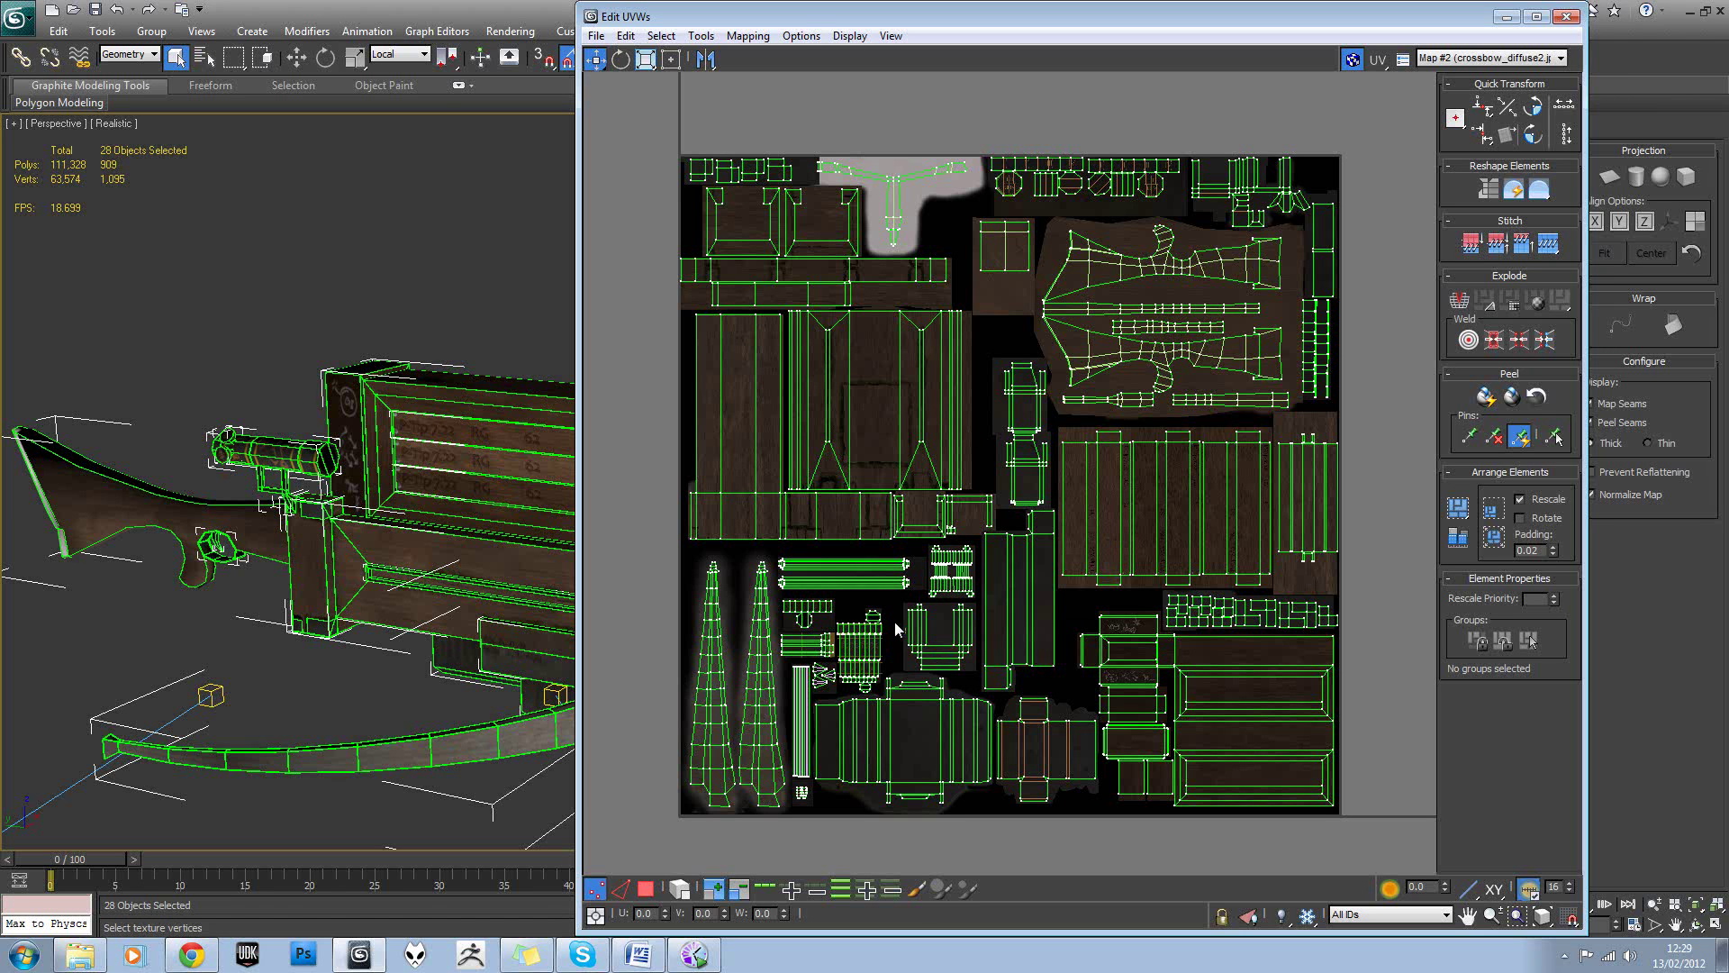
Compare the textured UV layout with the crossbow model side by side, viewing the model from several angles.
left_click_drag(937, 18, 1083, 460)
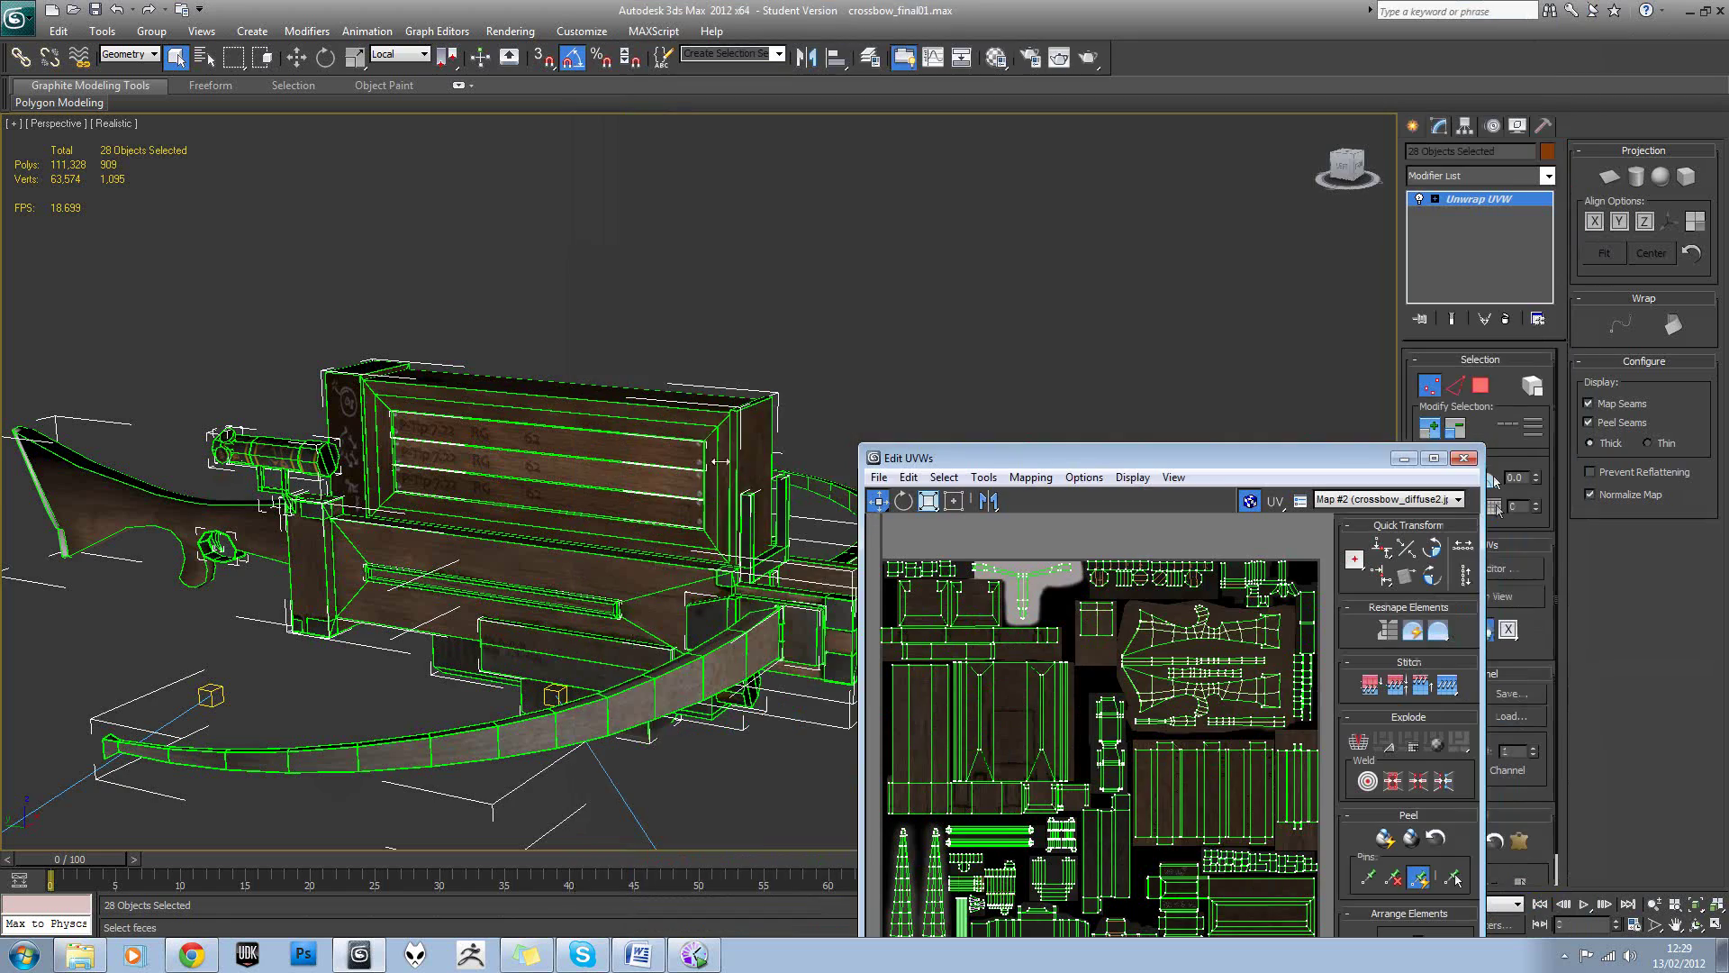
middle_click_drag(705, 429, 937, 360)
left_click_drag(1000, 461, 1083, 194)
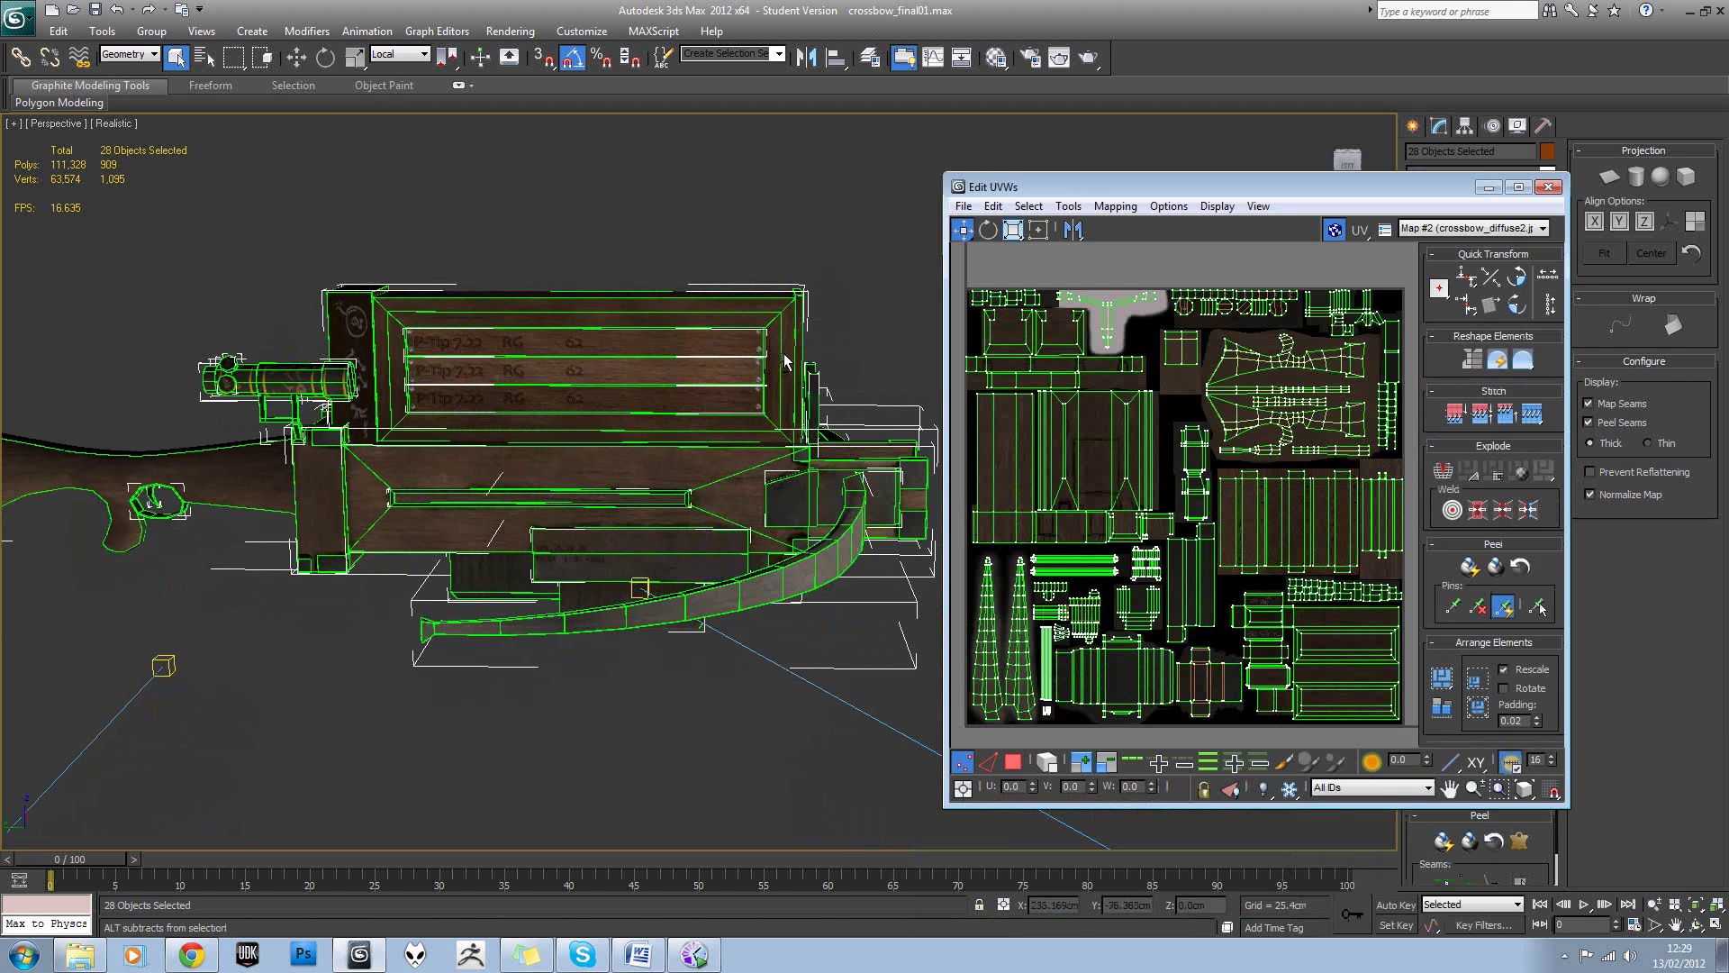
middle_click_drag(787, 358, 766, 367, "alt")
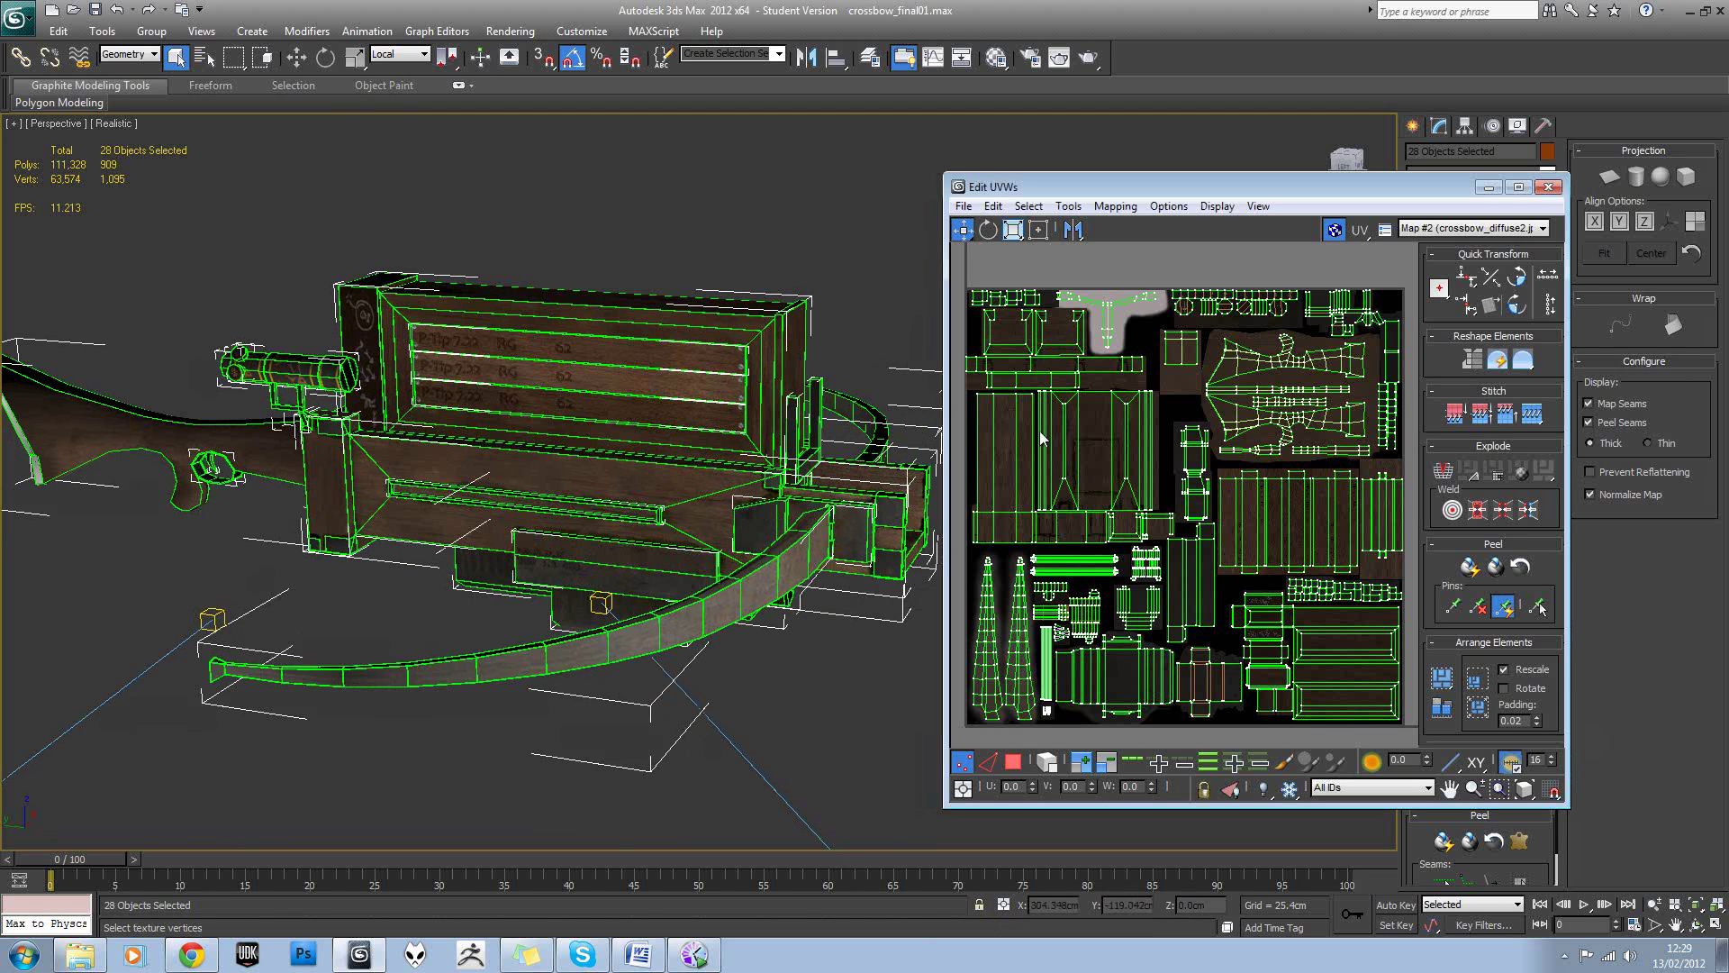
middle_click_drag(774, 454, 730, 464, "alt")
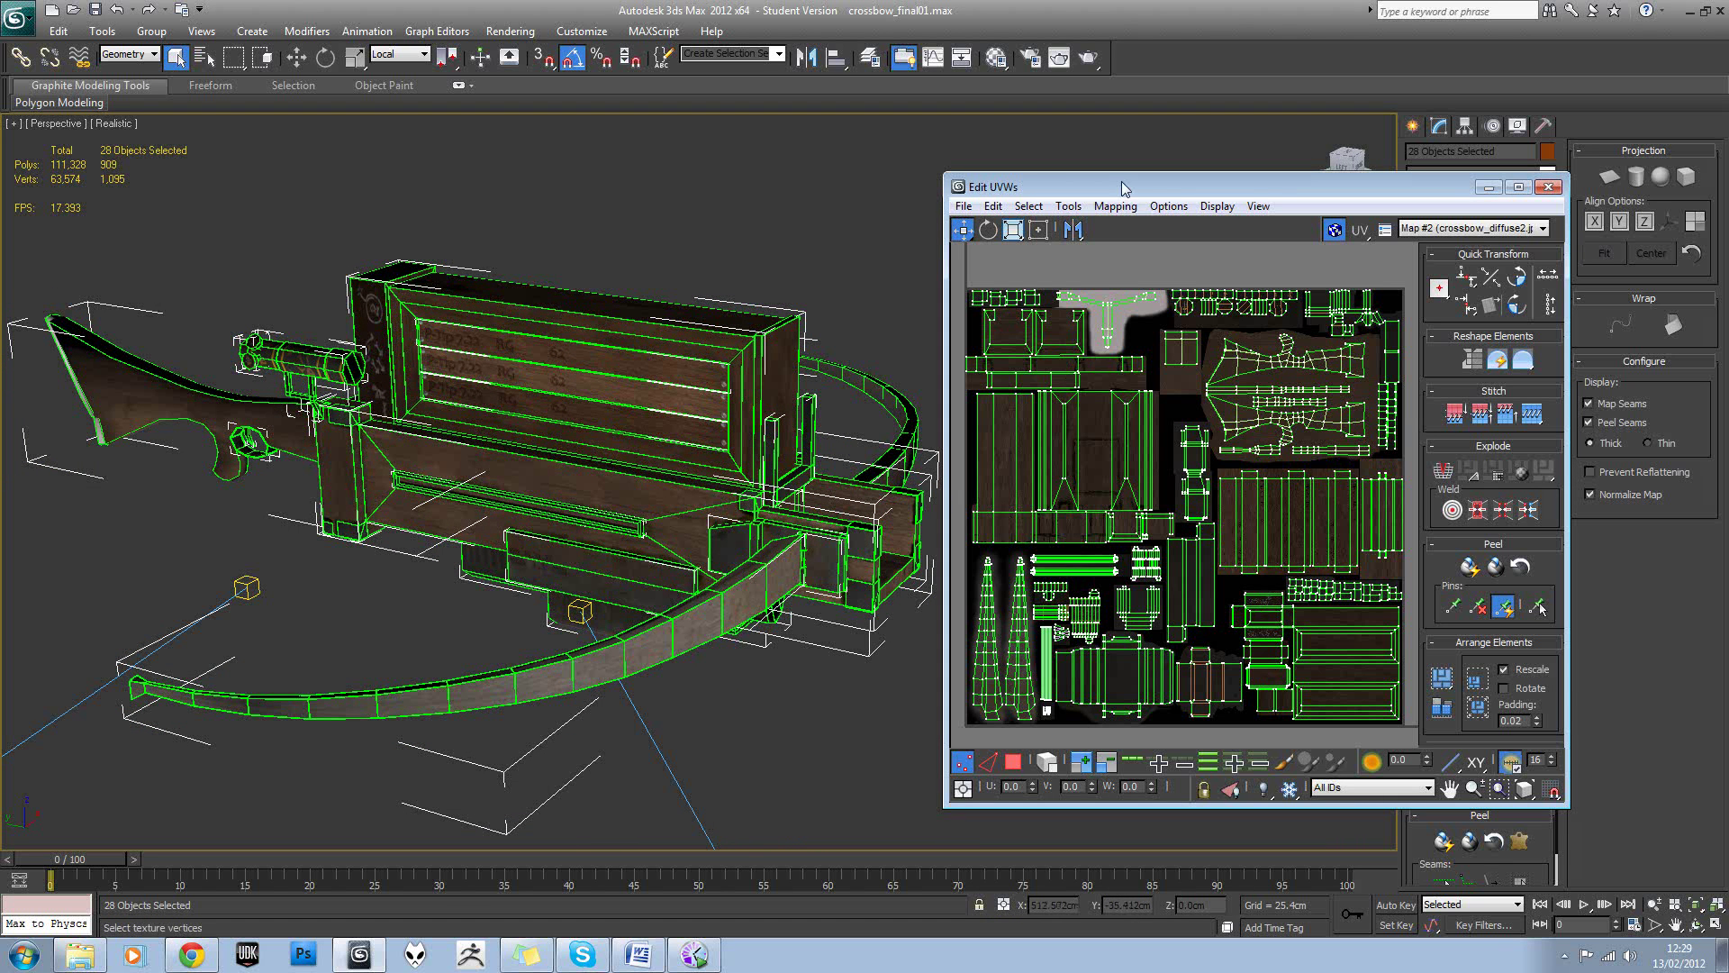
left_click_drag(1122, 184, 1248, 184)
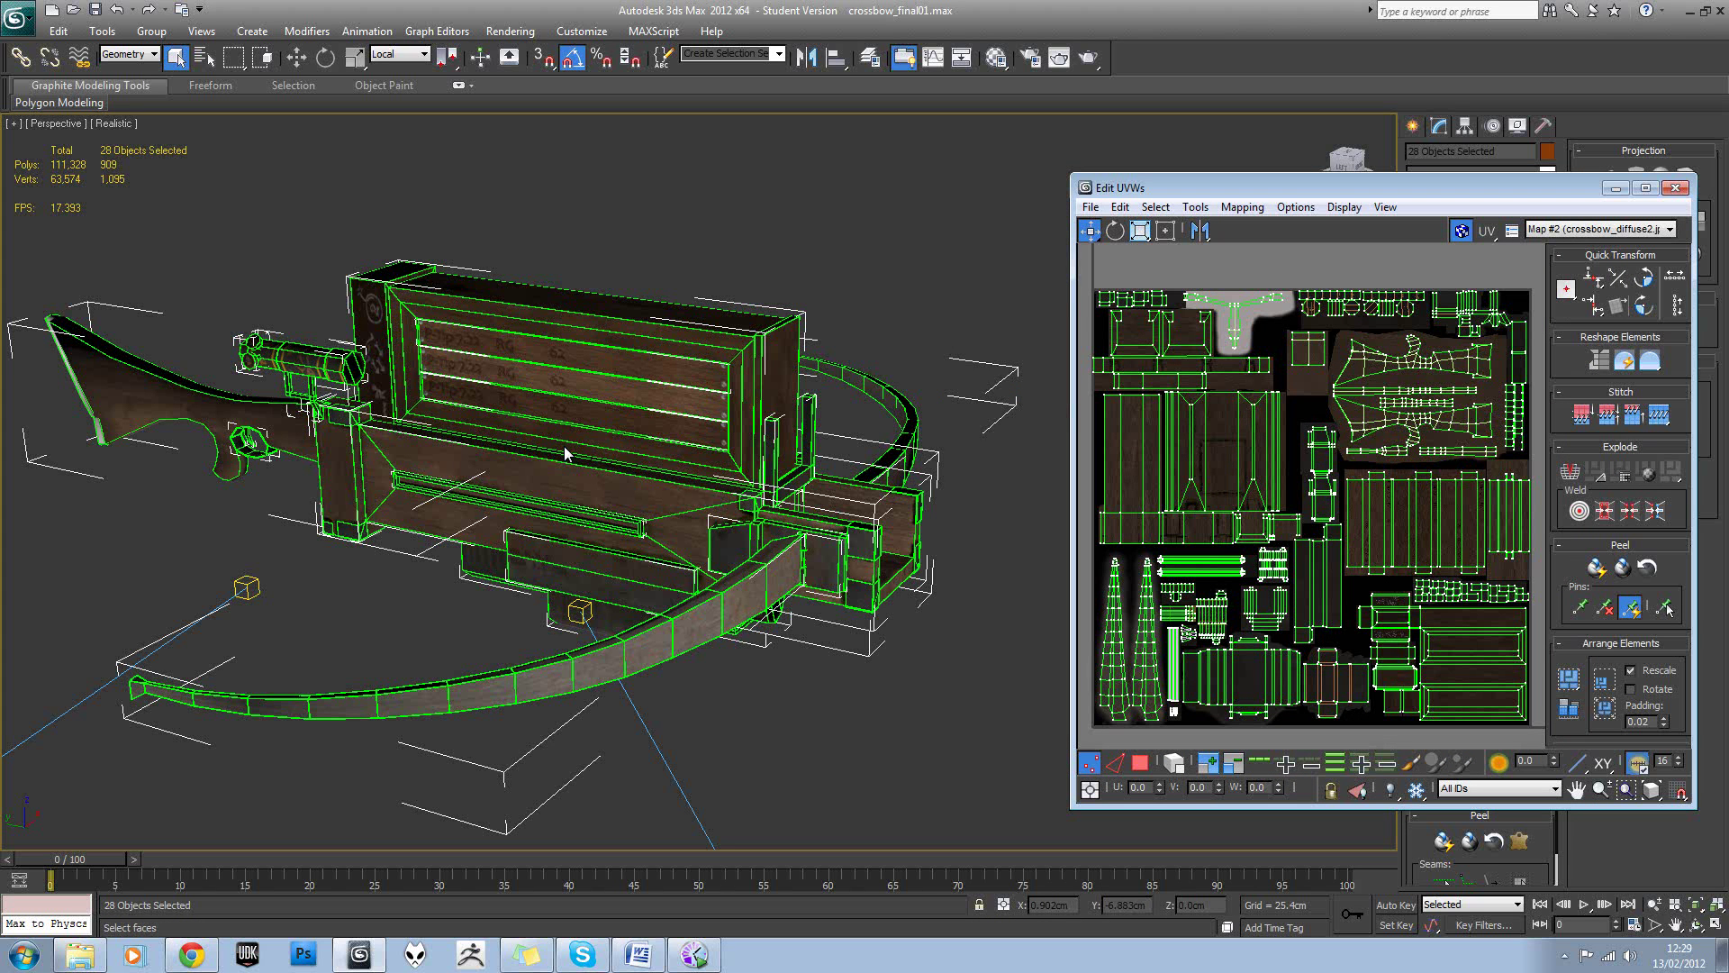
middle_click_drag(1175, 441, 1246, 413)
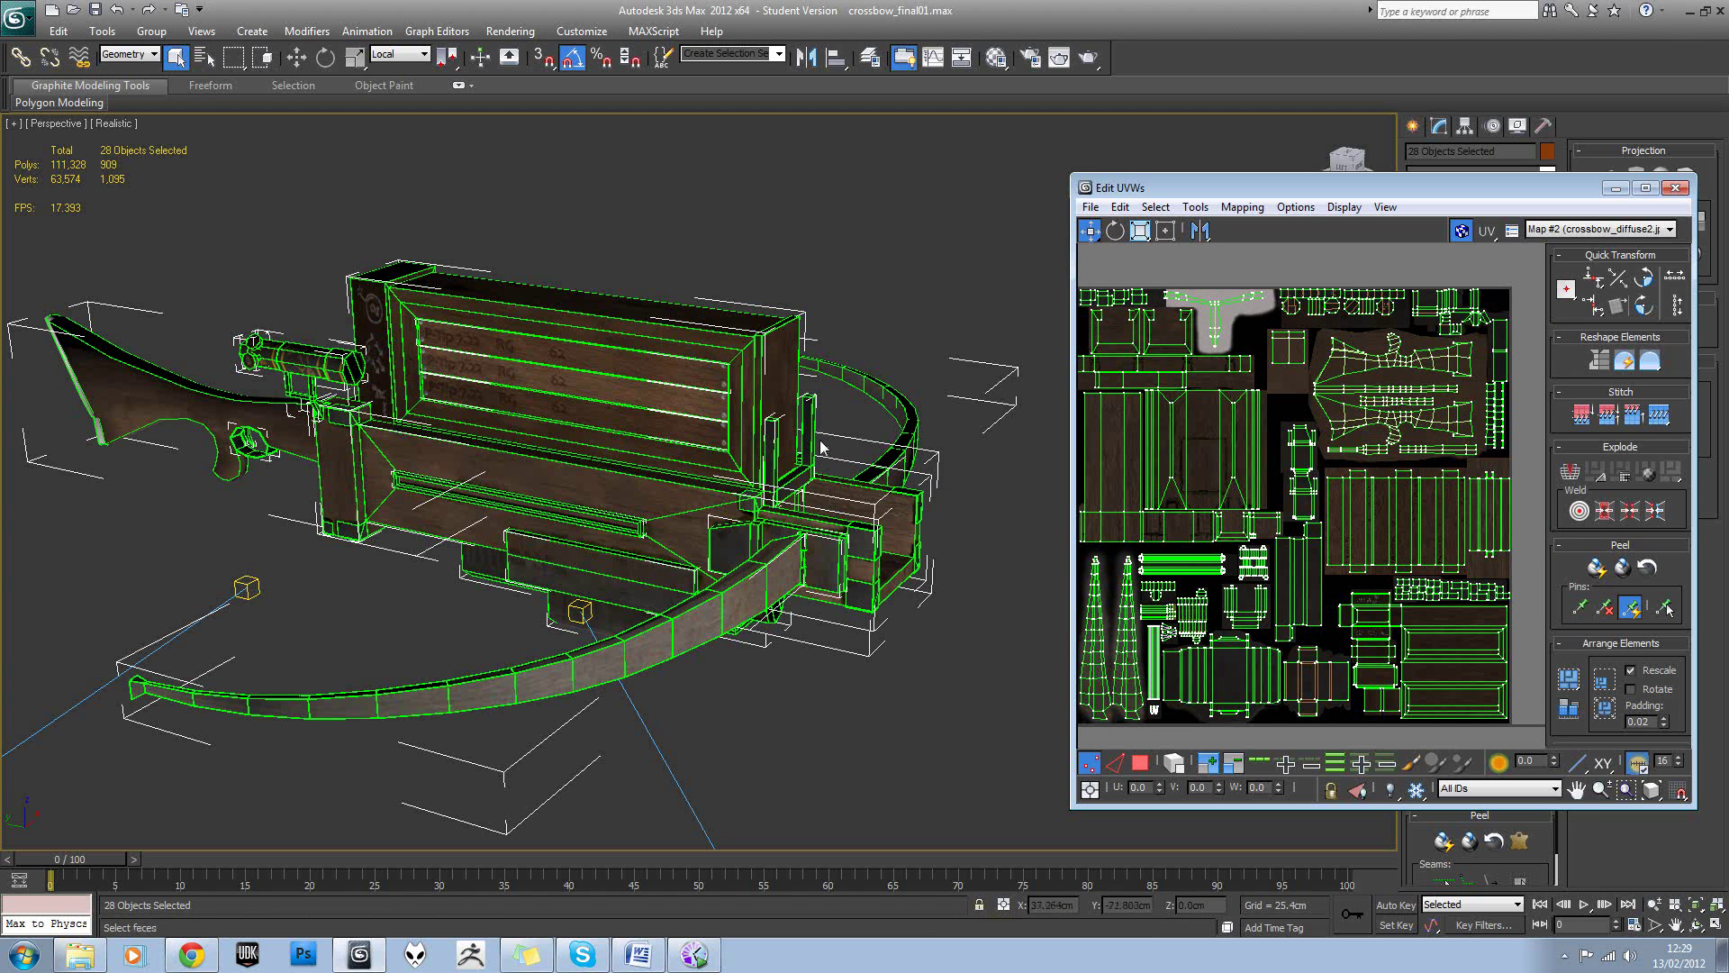
scroll(1239, 403, "down", 2)
mouse_move(1240, 402)
middle_mouse_down()
mouse_move(1270, 396)
mouse_move(1256, 414)
middle_mouse_up()
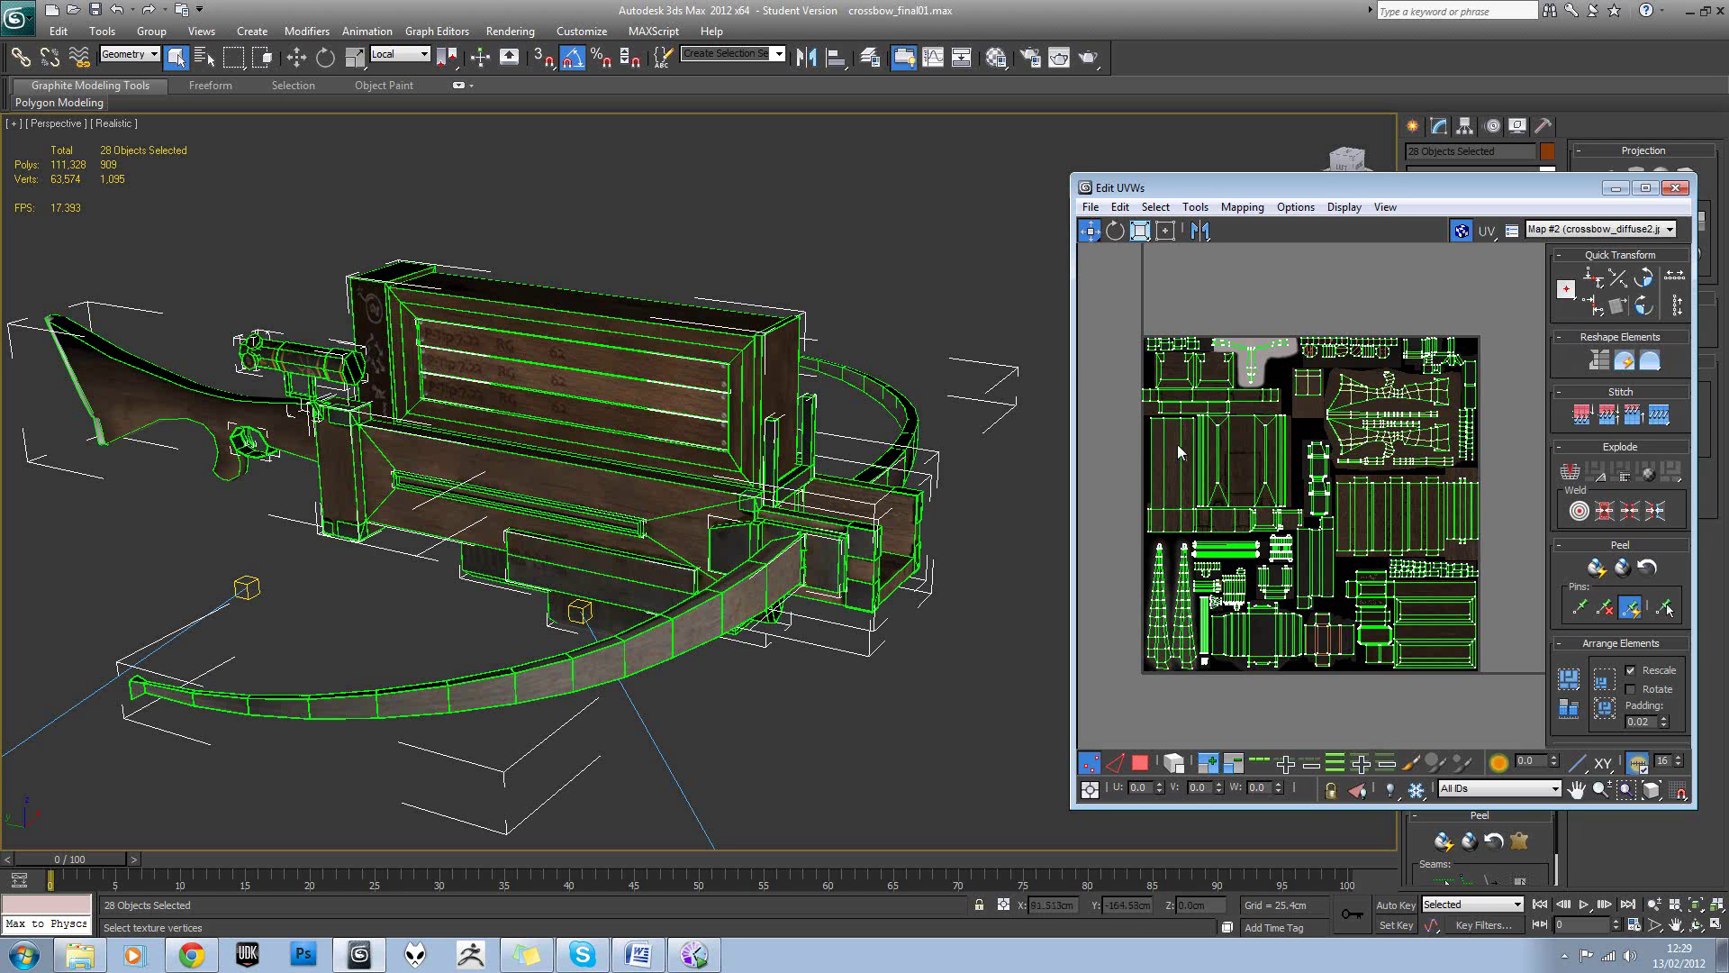
left_click_drag(1324, 188, 1030, 154)
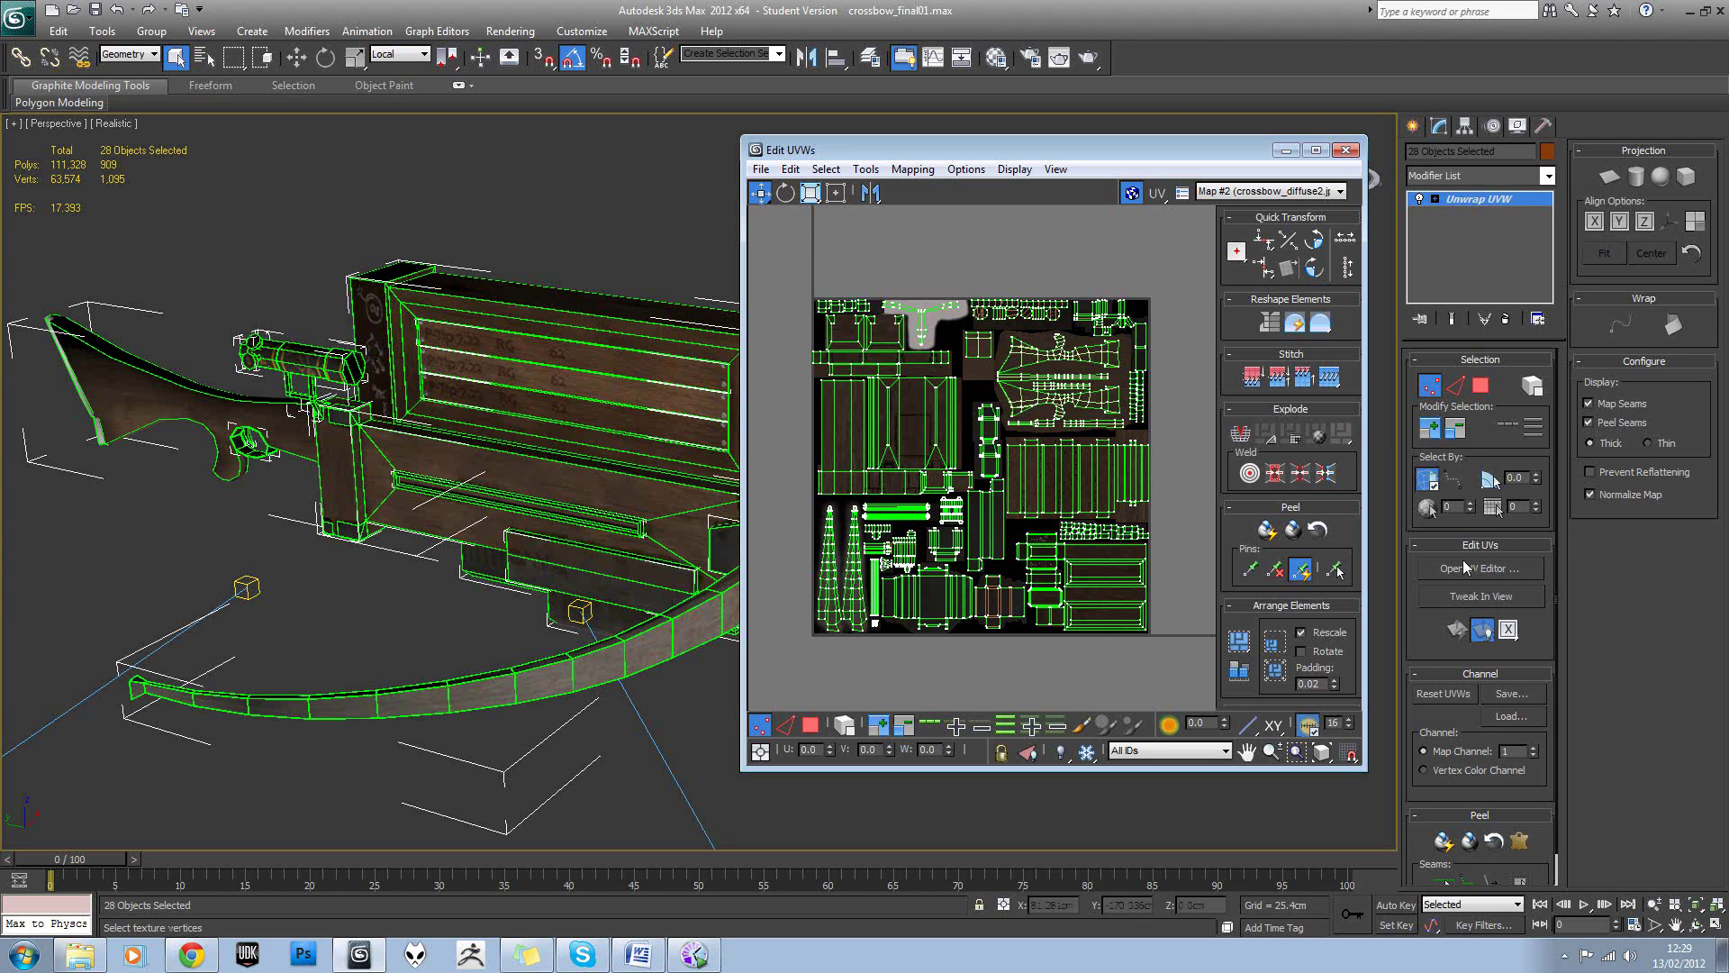
Hide the diffuse texture behind the UV layout and look over the bare UV islands.
scroll(1025, 367, "down", 4)
scroll(1014, 382, "up", 5)
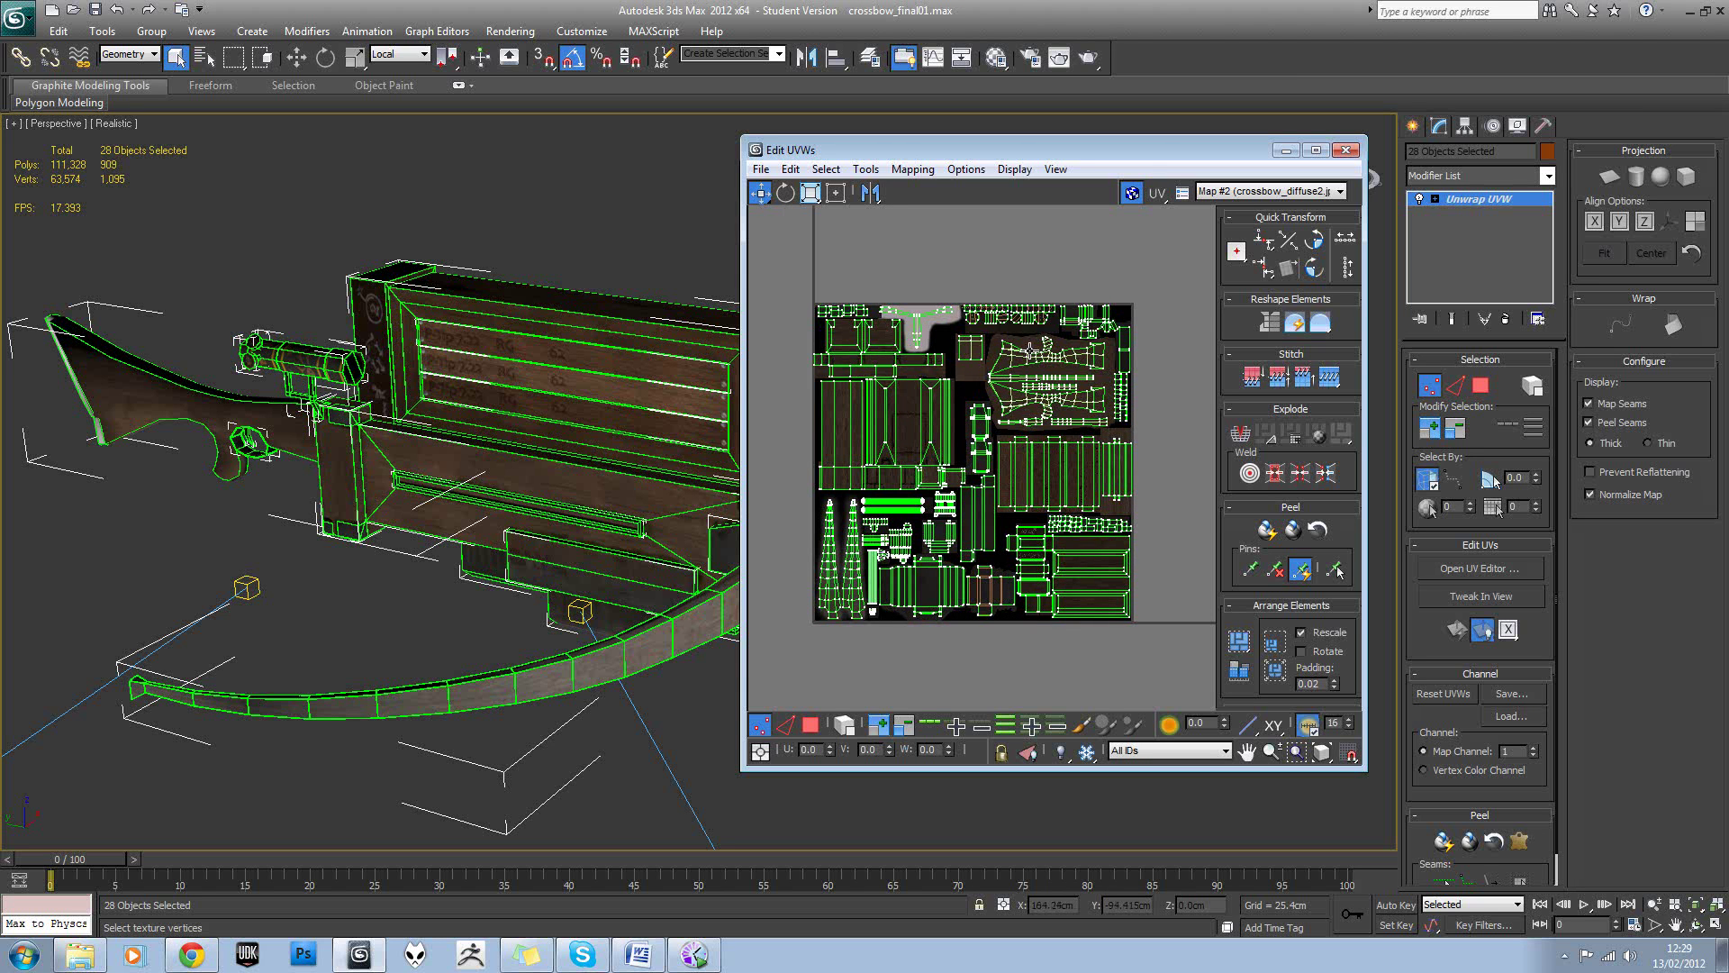
left_click(1133, 194)
scroll(1083, 295, "down", 5)
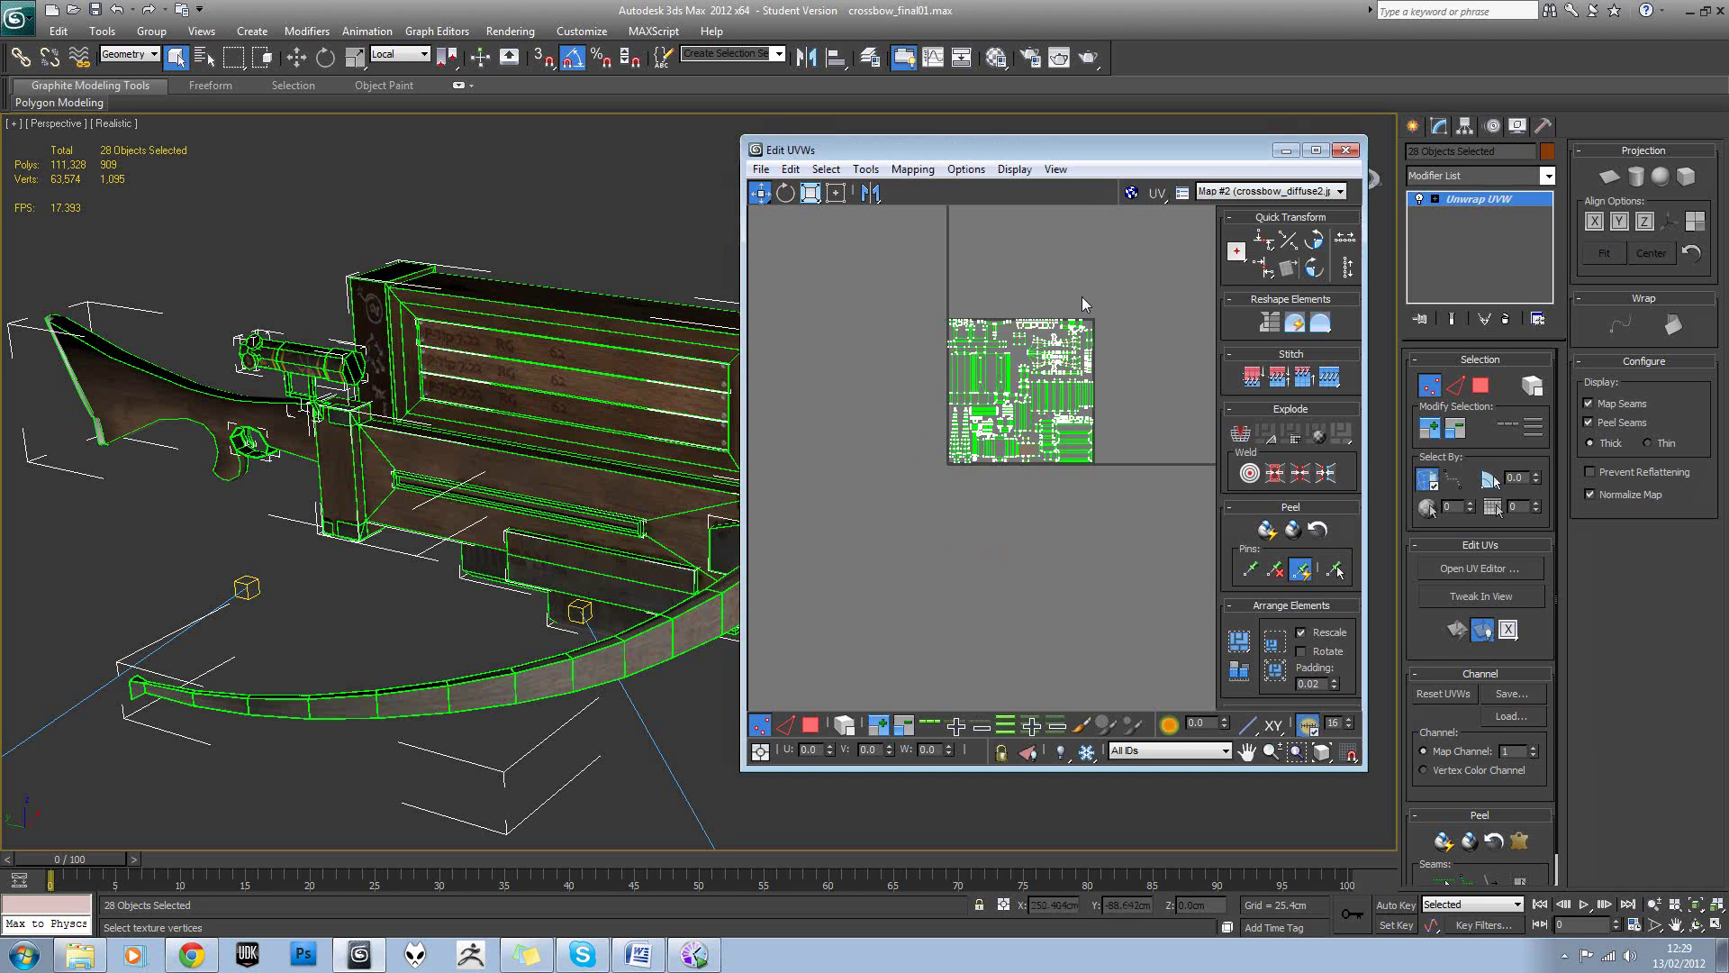
middle_click_drag(1083, 295, 1022, 338)
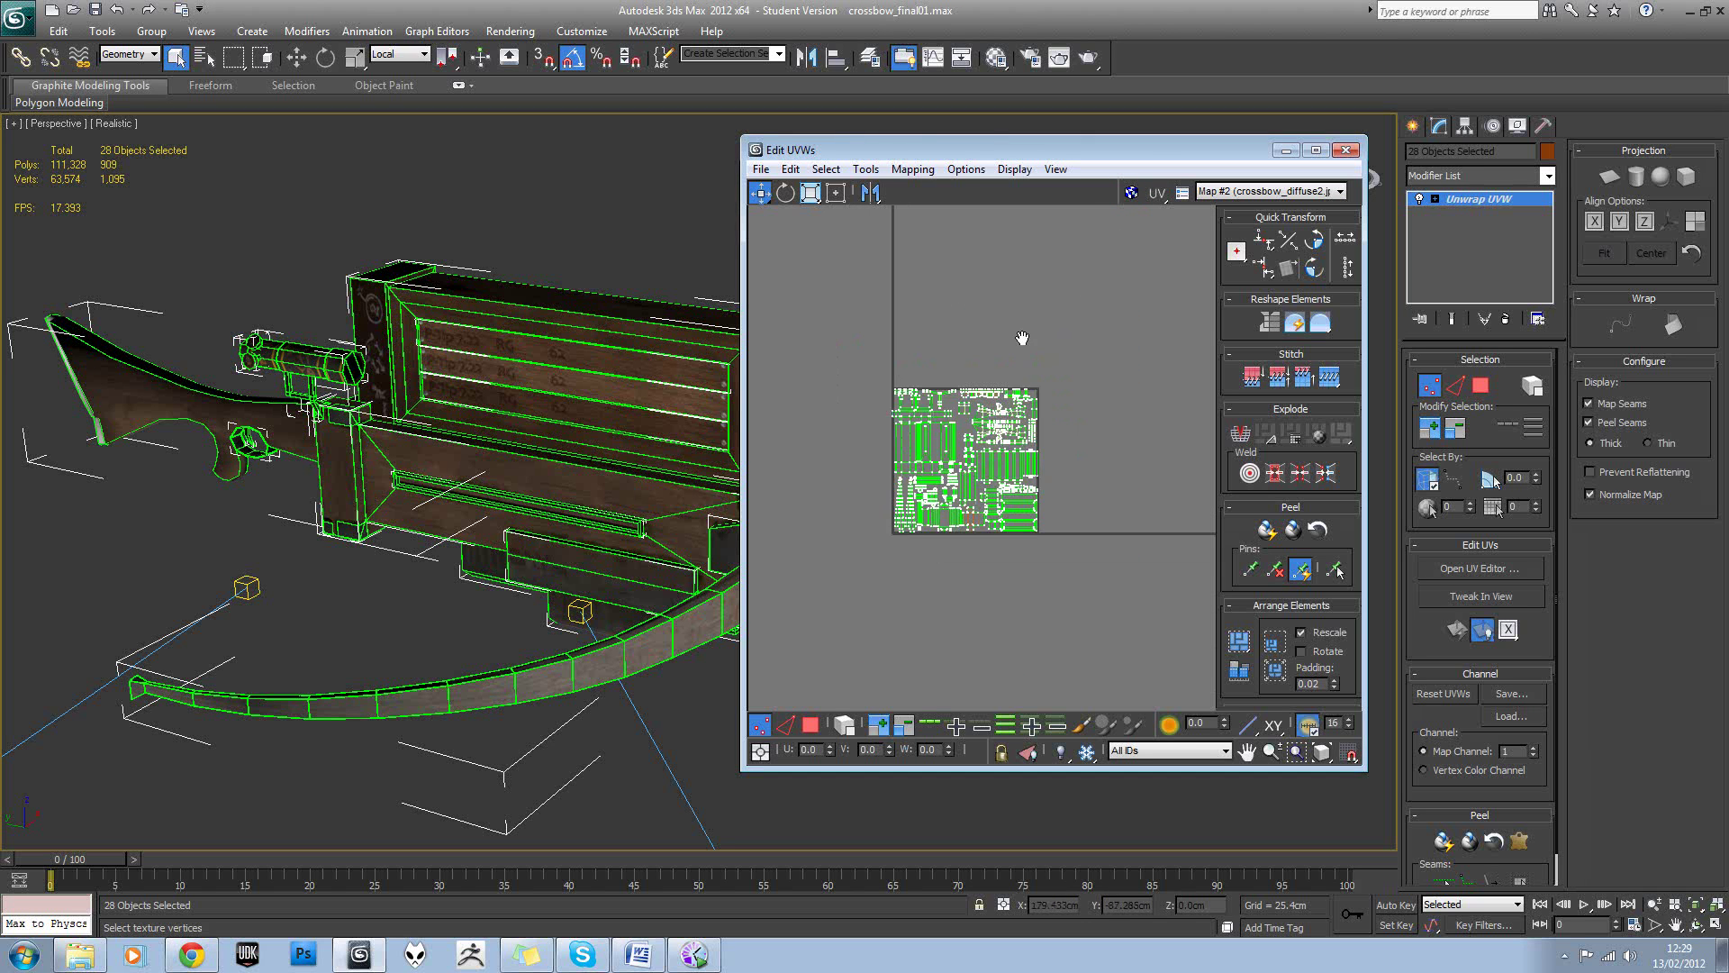
scroll(1013, 428, "up", 4)
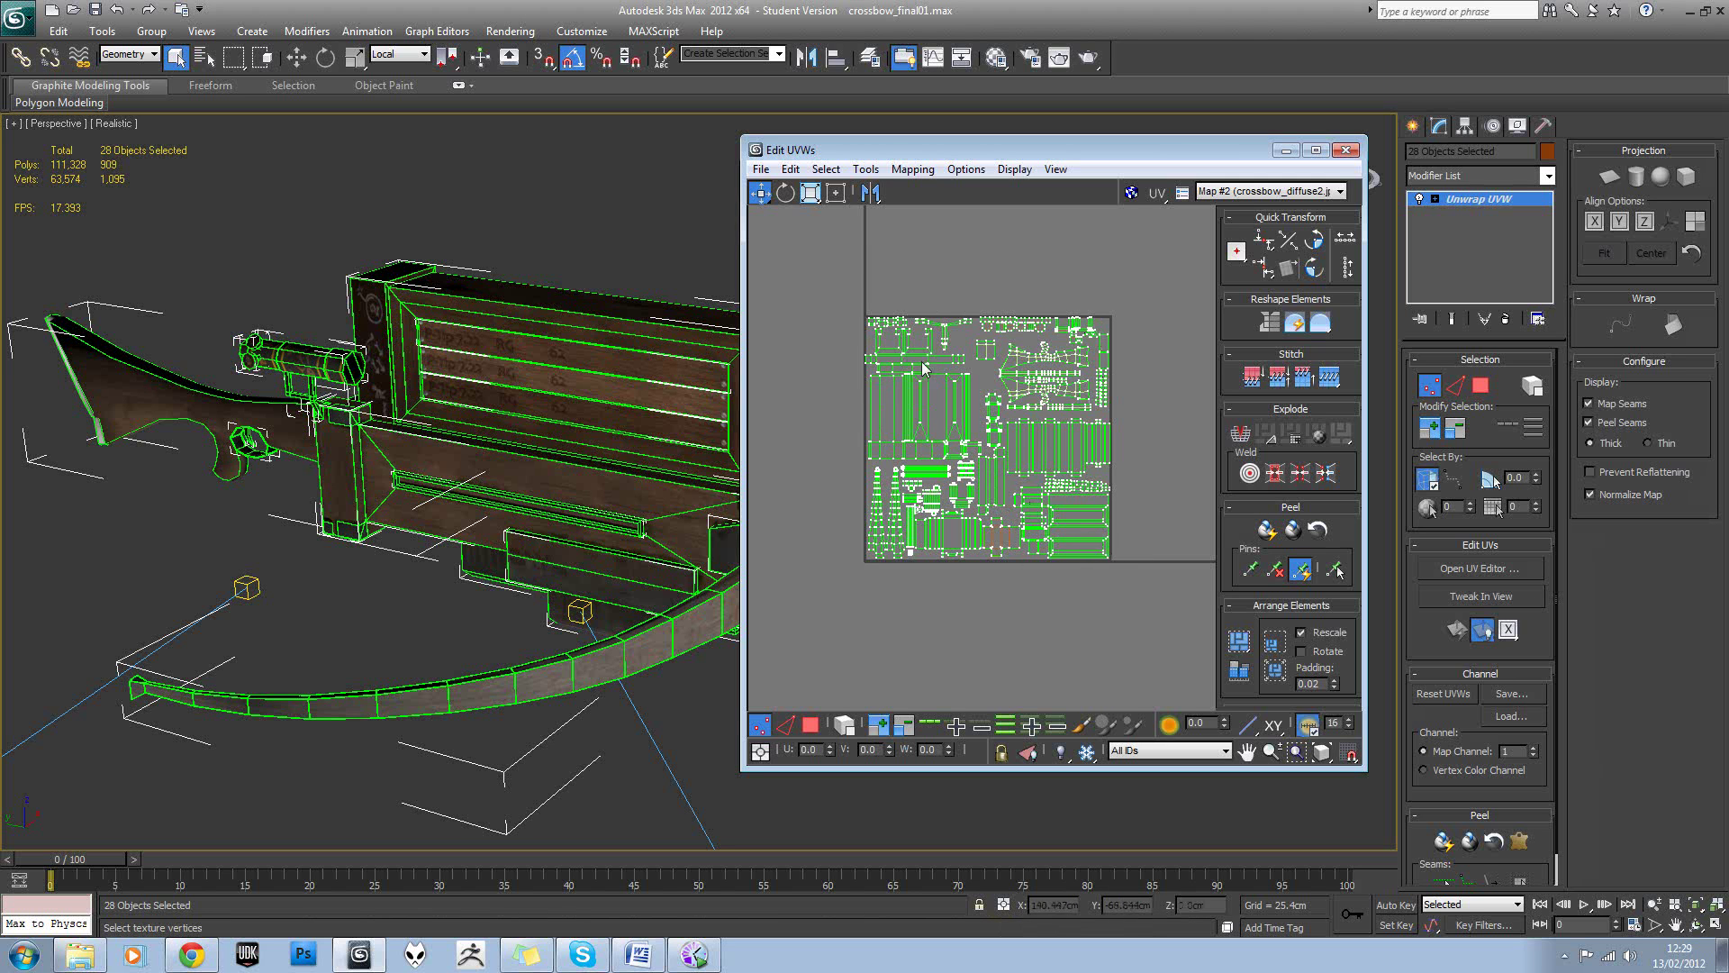
Turn on whole-element selection and move the islands in the UV square's lower-right corner outside the square.
middle_click_drag(924, 303, 899, 313)
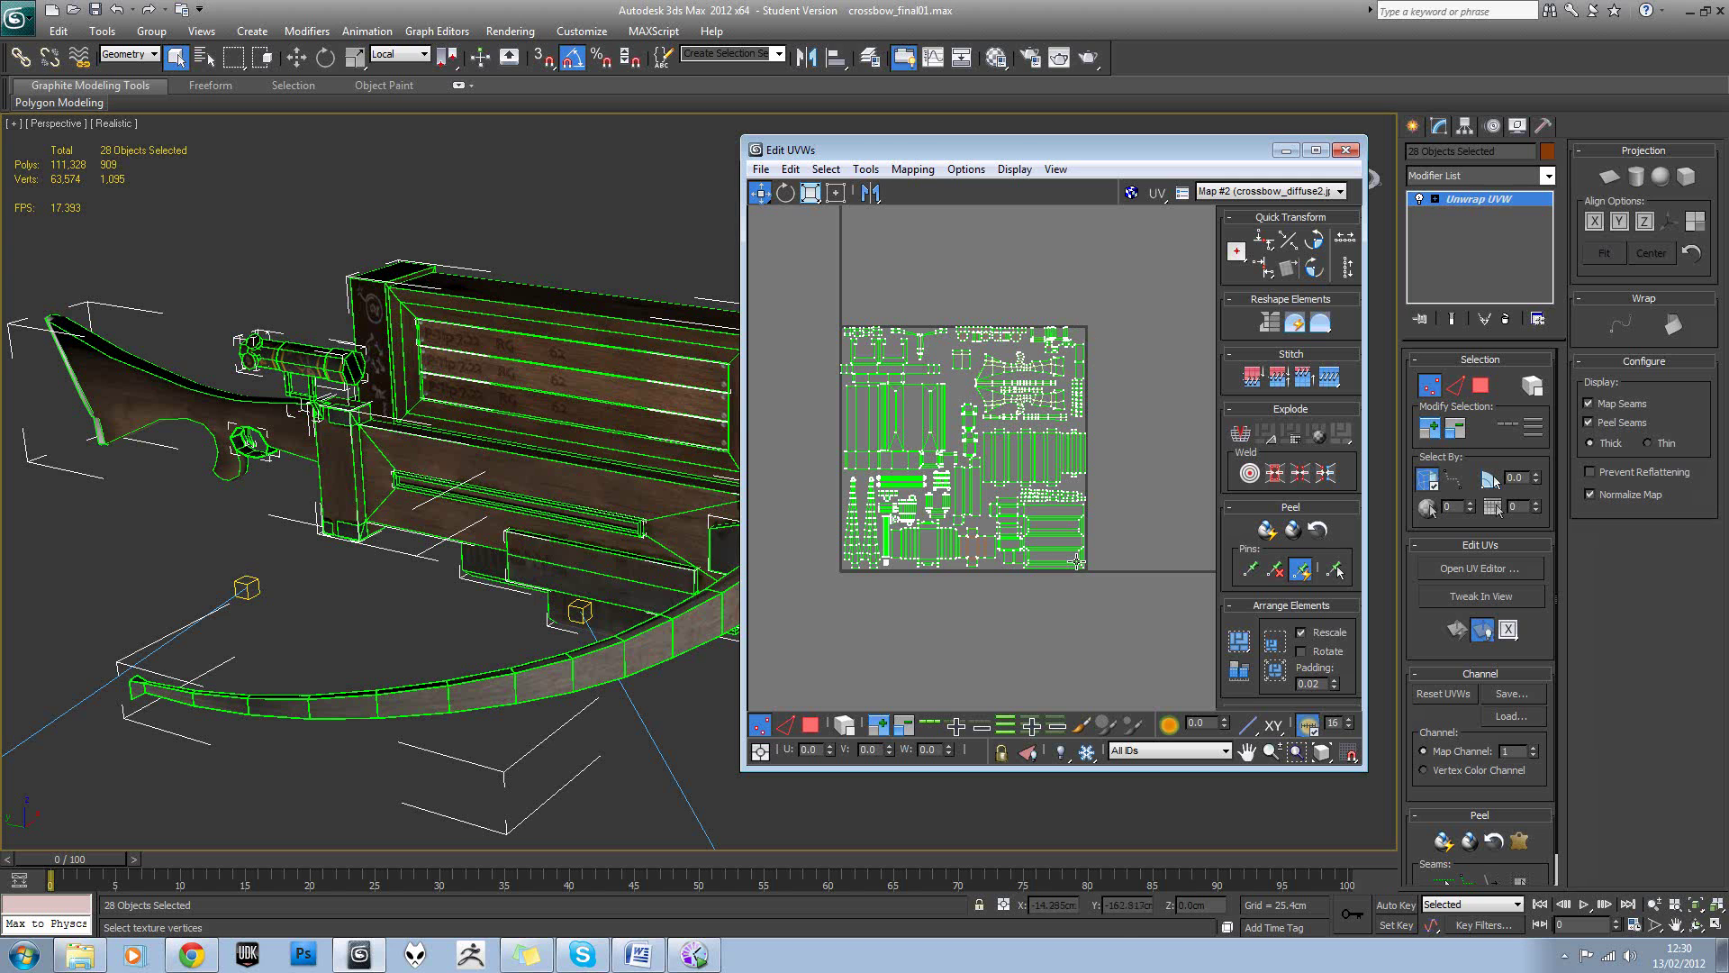
left_click_drag(1116, 287, 955, 598)
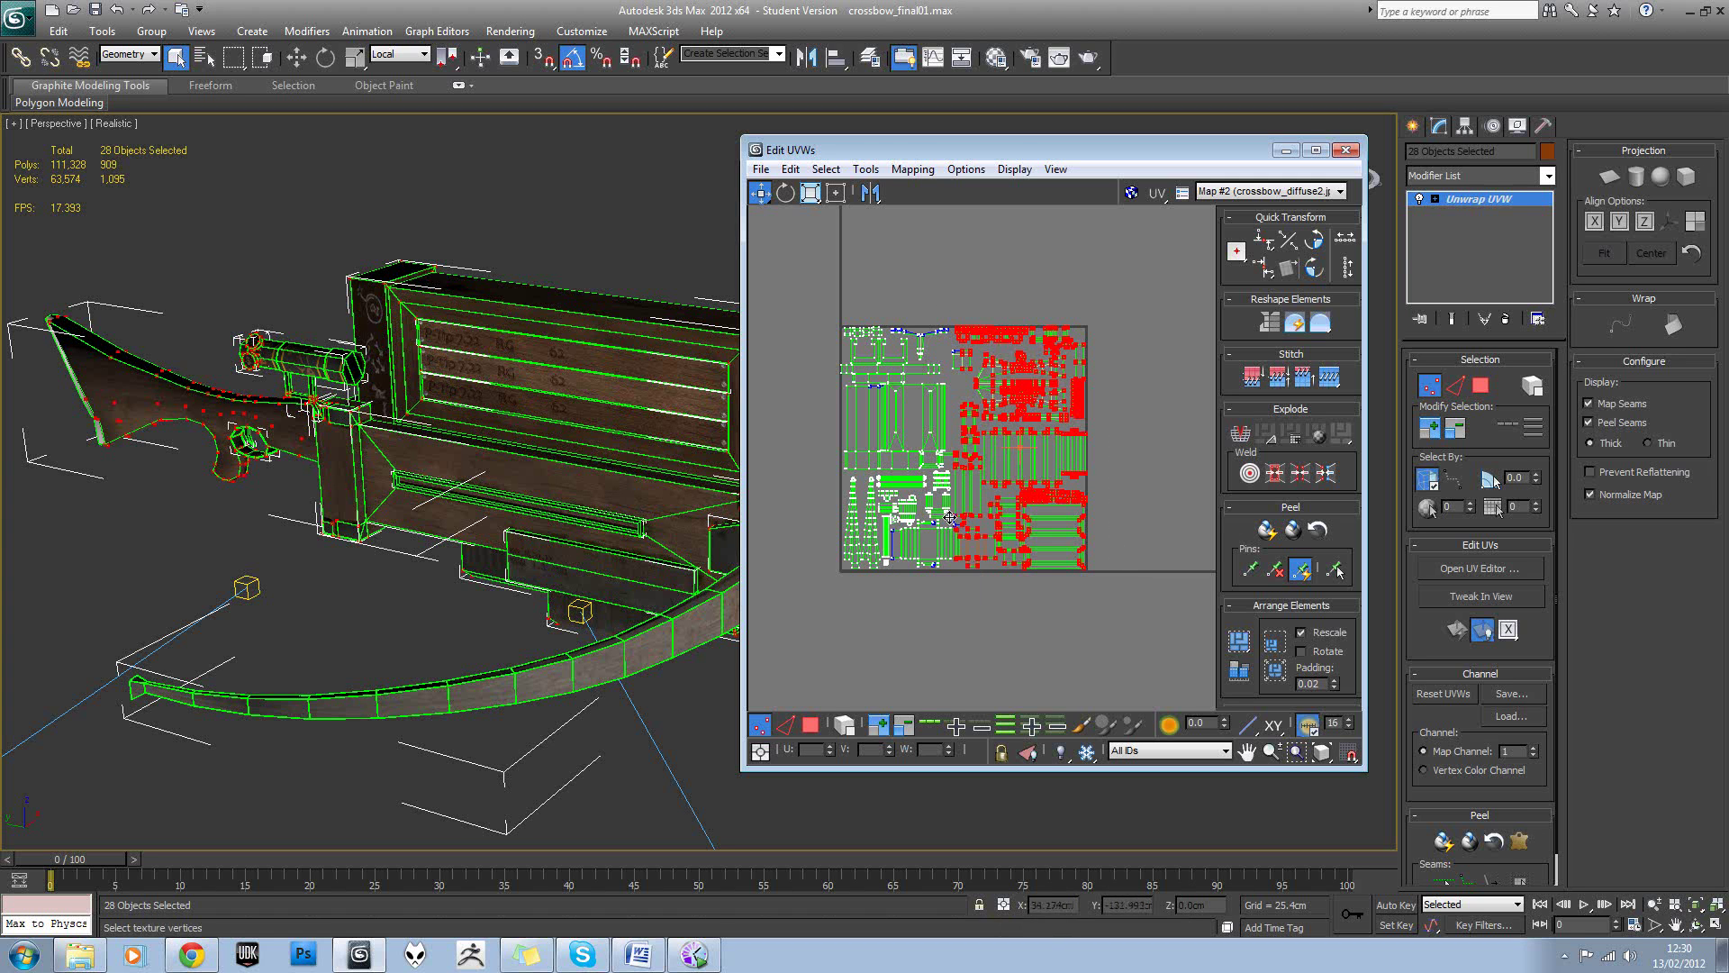
left_click(841, 726)
left_click(1080, 575)
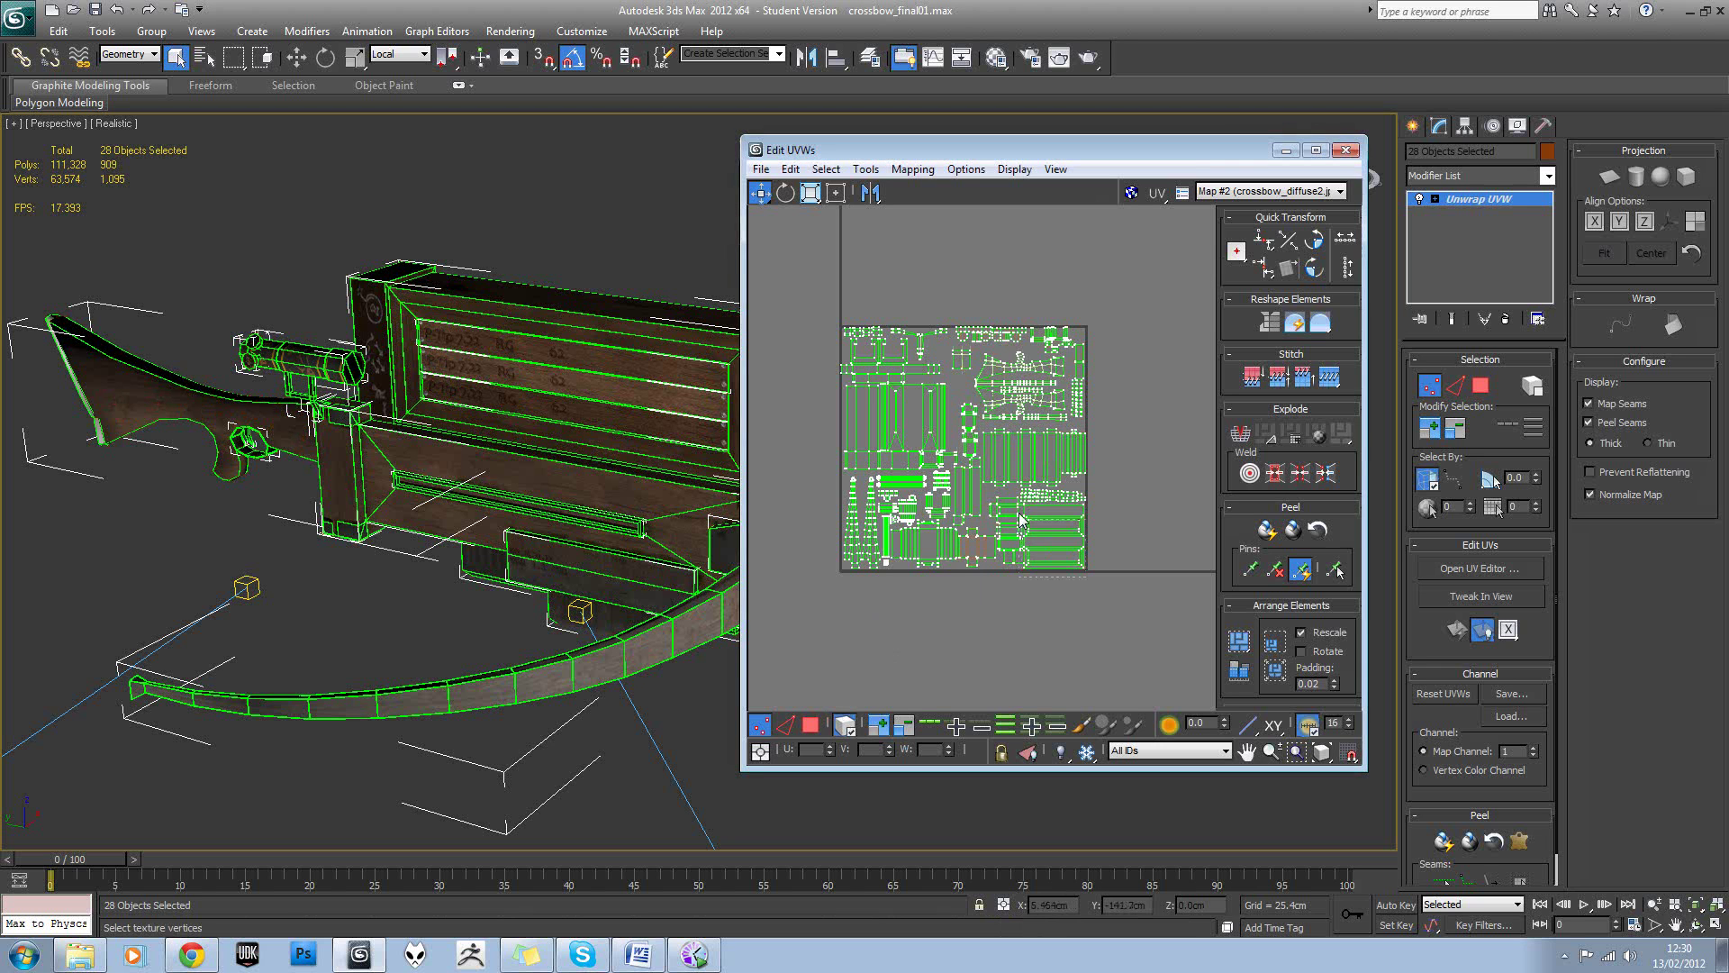
left_click(1021, 513)
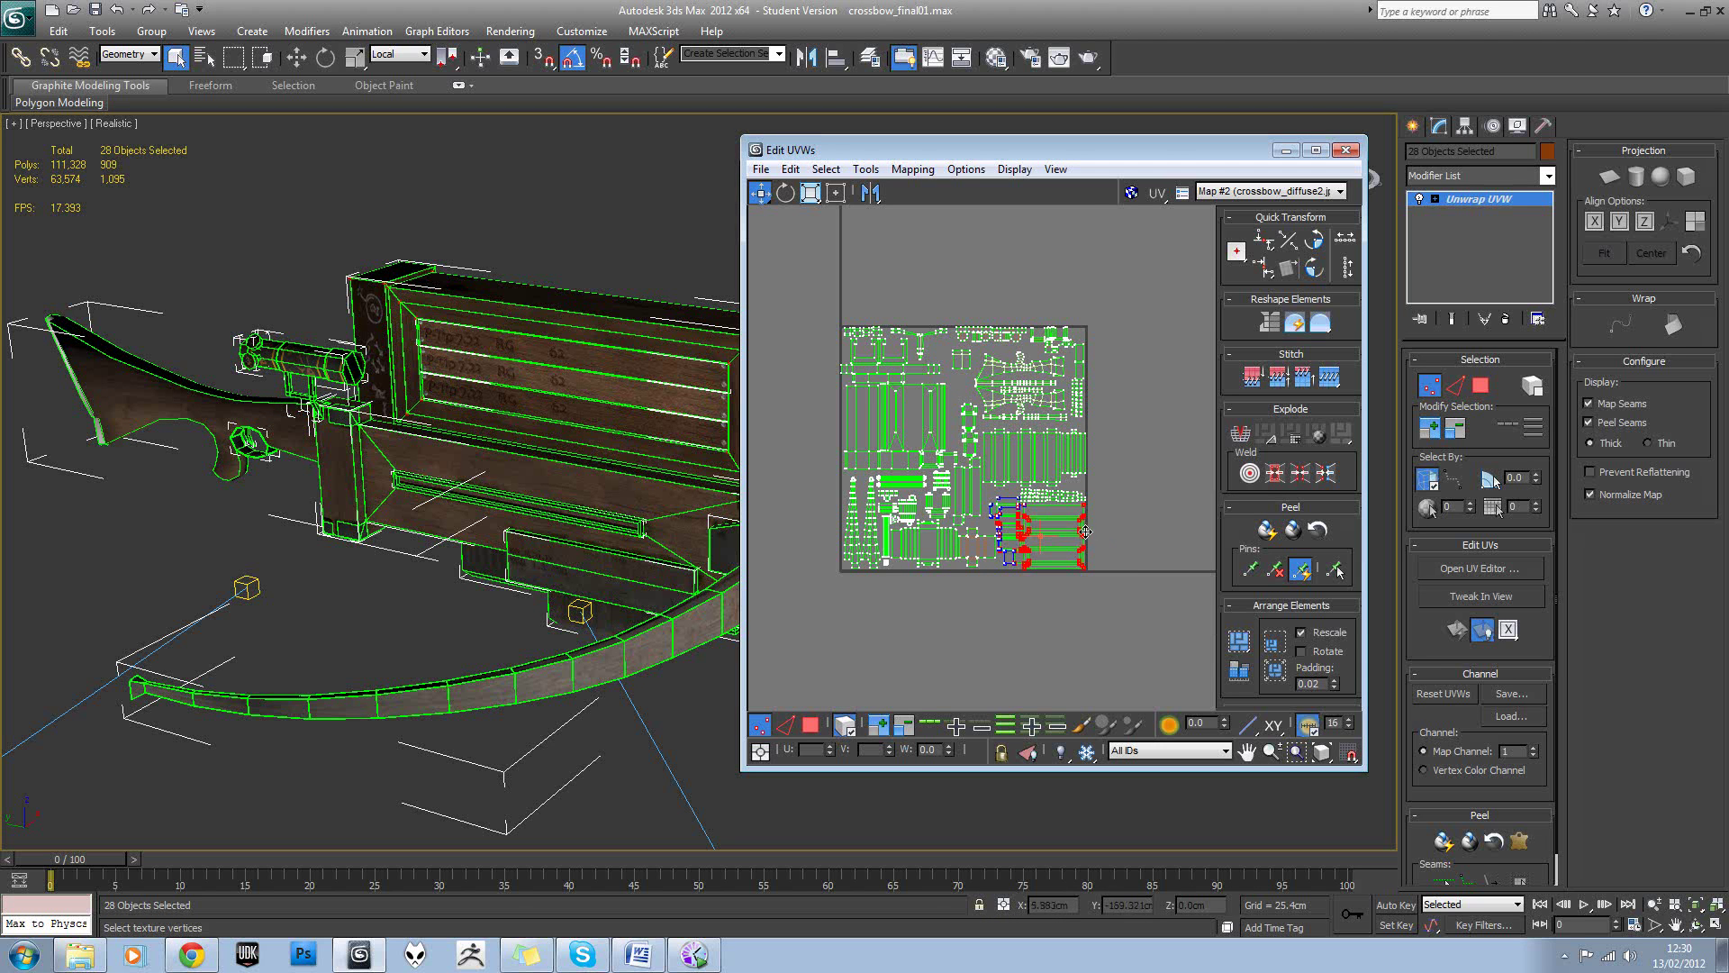
left_click_drag(1084, 531, 1191, 602)
left_click(1121, 500)
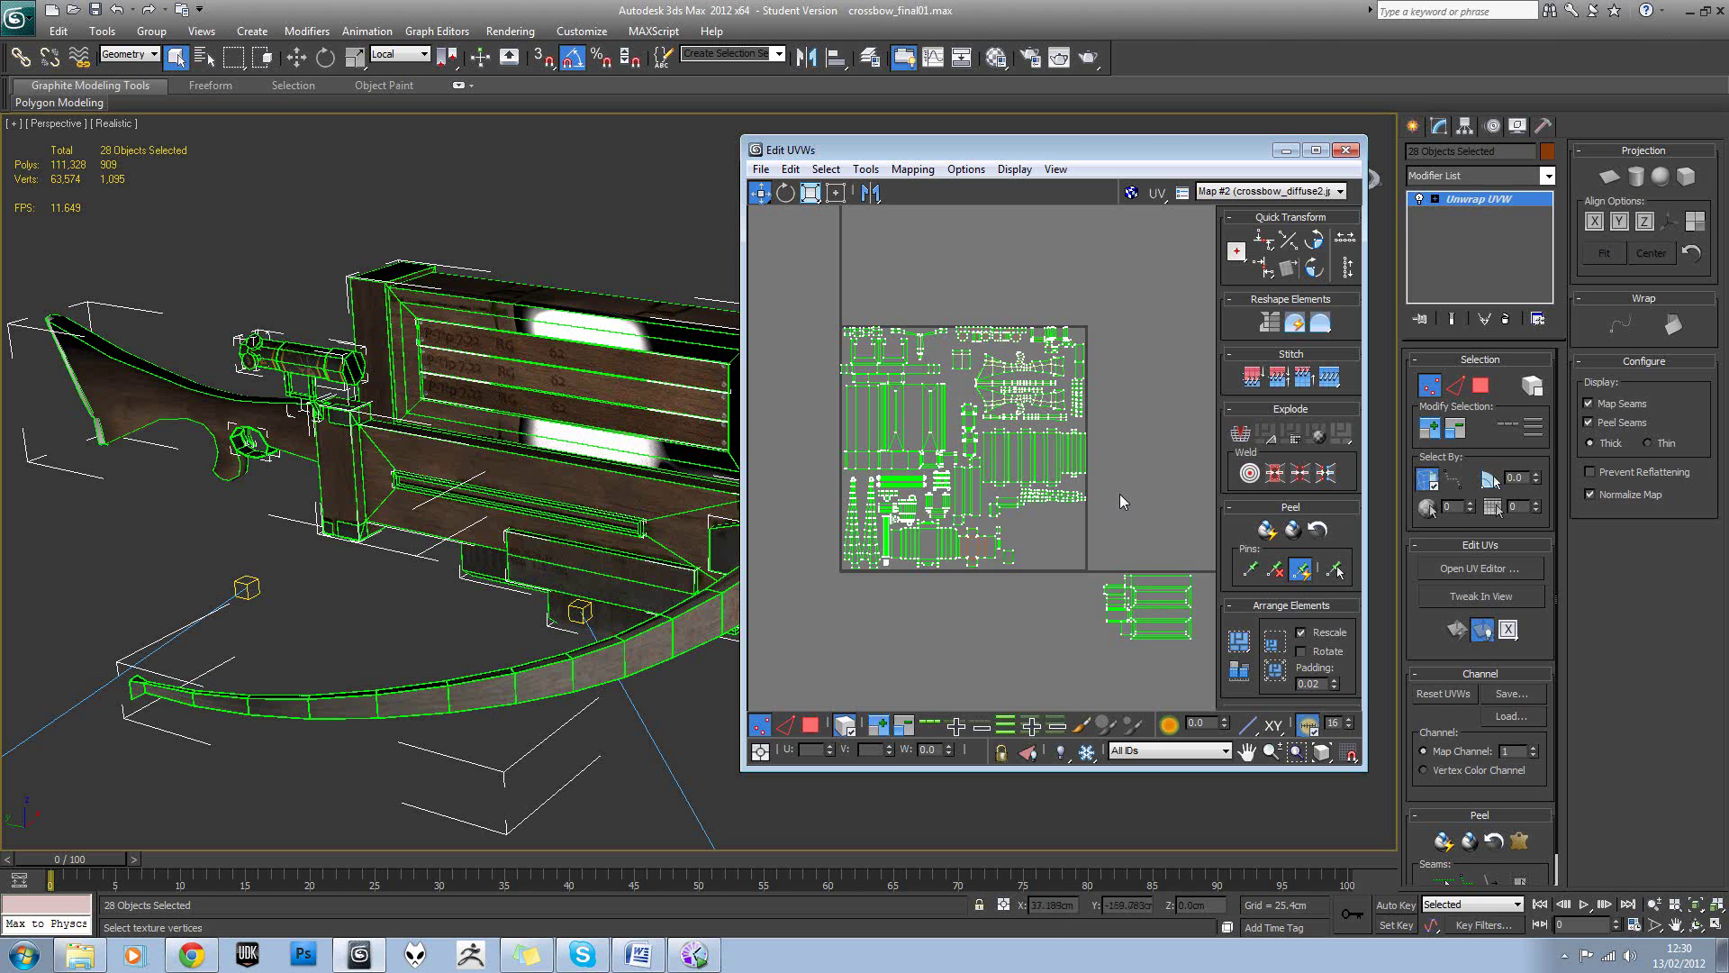
Reselect the islands lying outside the UV square and shift them slightly farther right.
scroll(1073, 520, "up", 2)
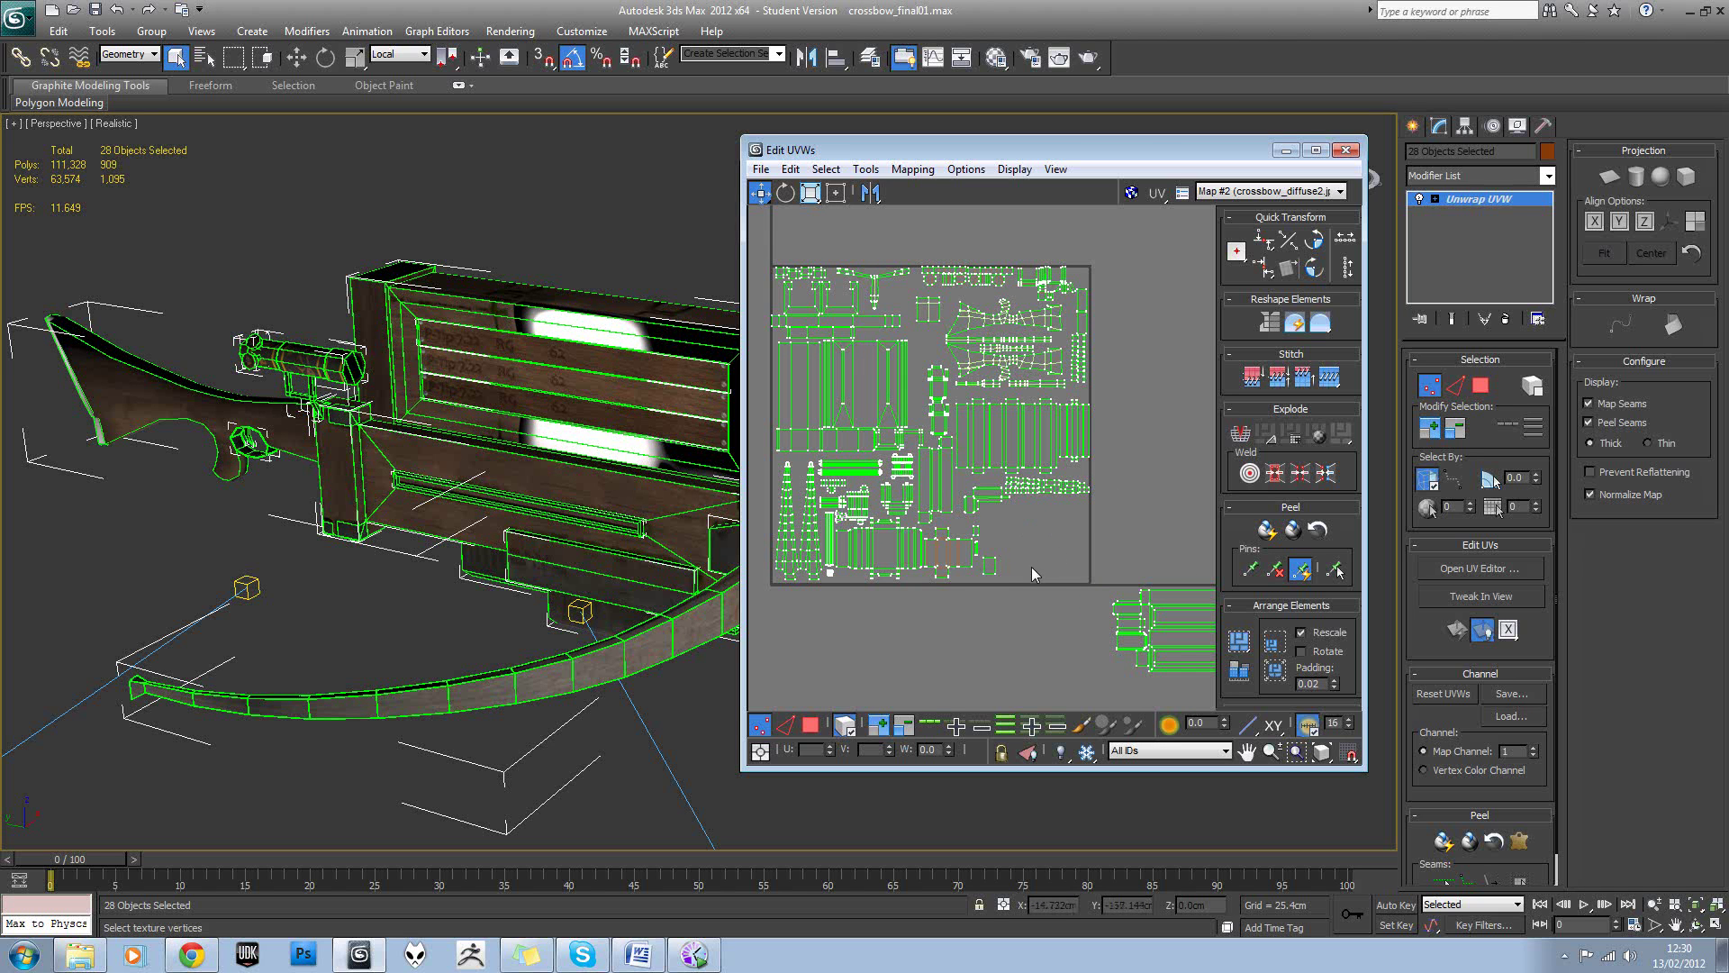
scroll(1041, 542, "down", 2)
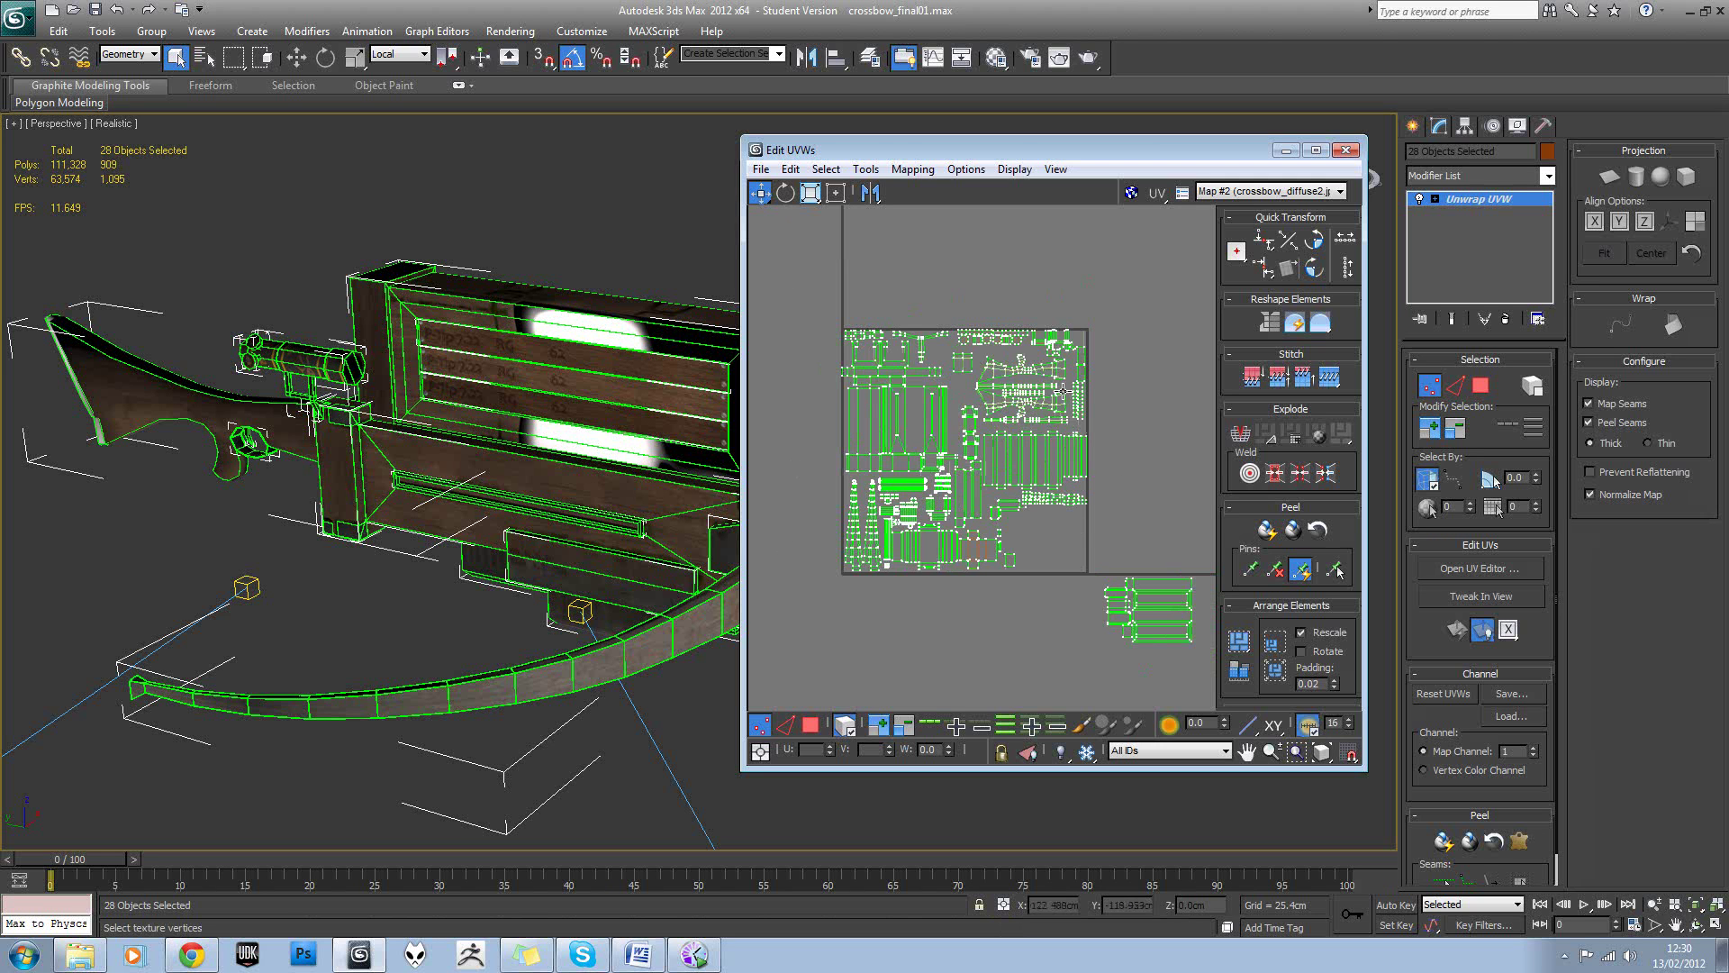
middle_click_drag(1061, 391, 1017, 403)
left_click_drag(1051, 528, 1169, 641)
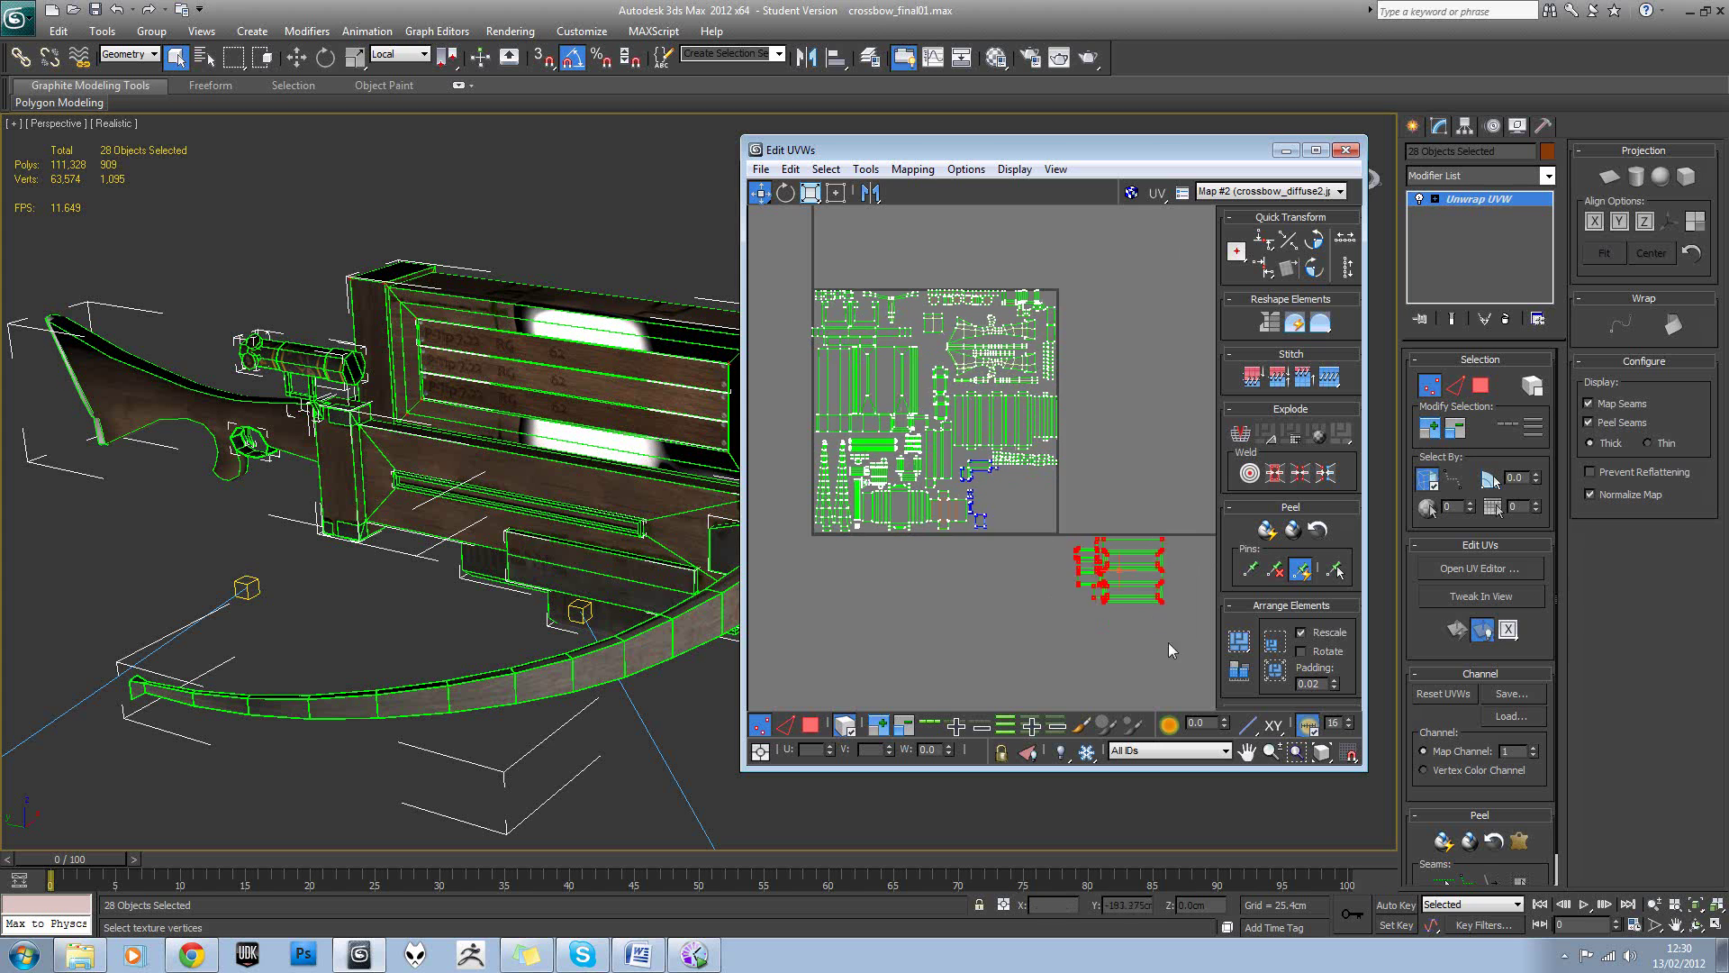
left_click_drag(1155, 572, 1194, 576)
scroll(1142, 526, "up", 2)
middle_click_drag(1147, 524, 974, 497)
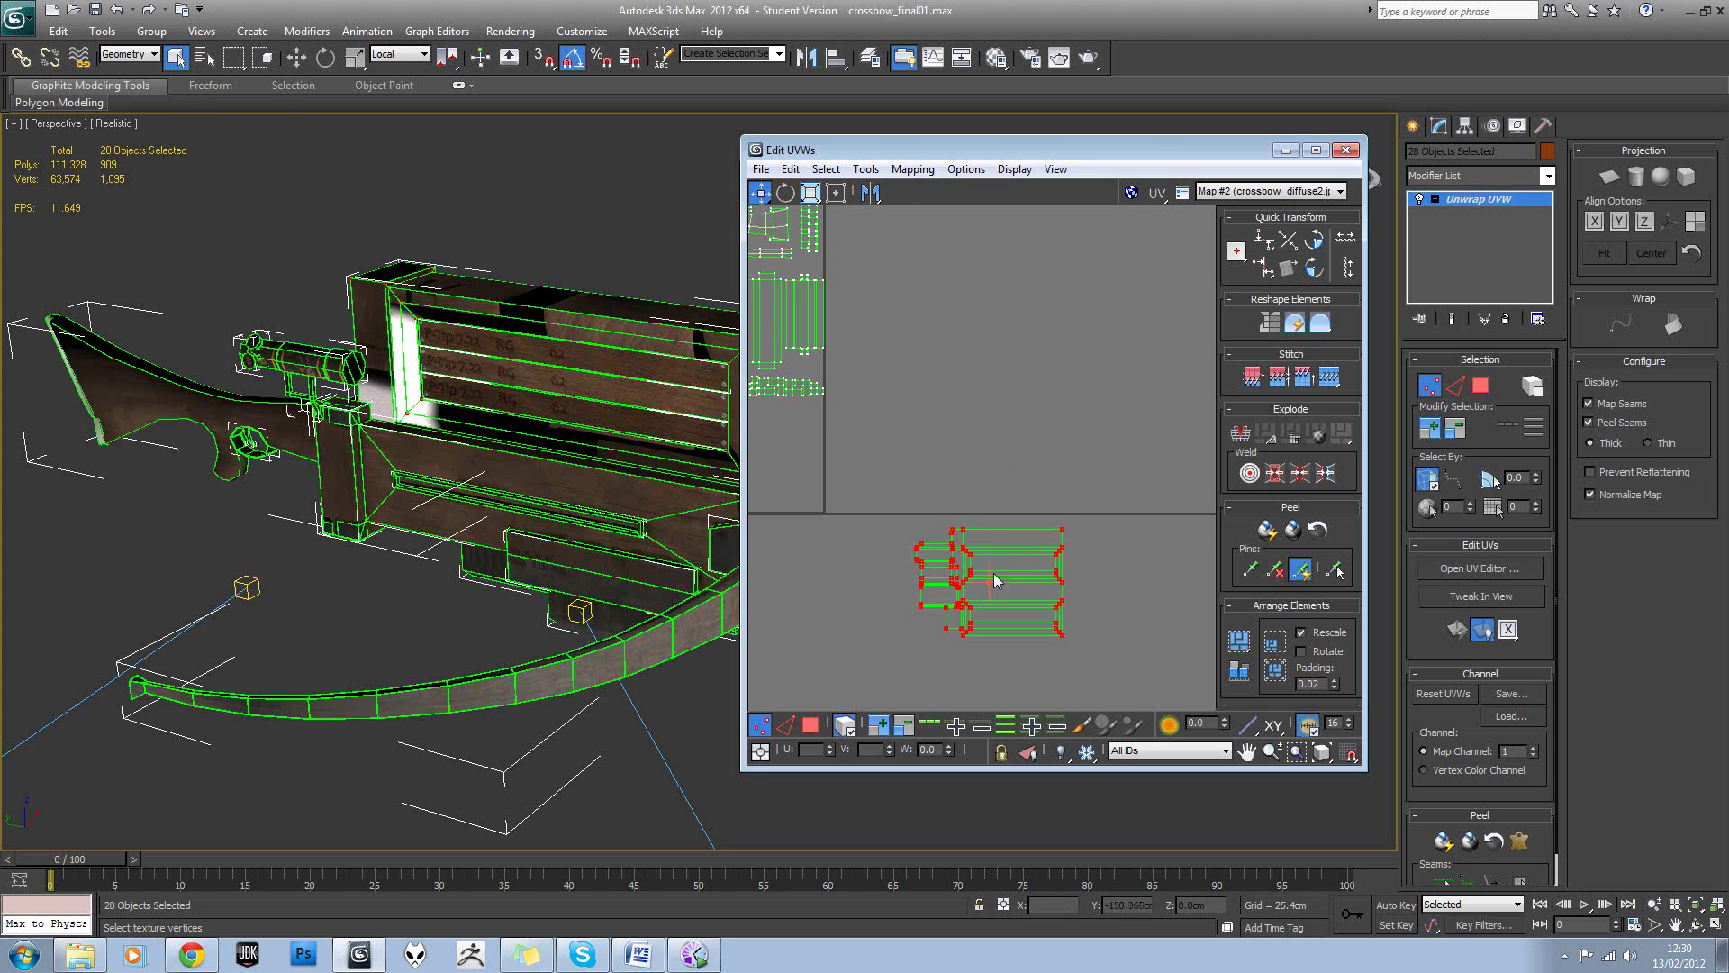
Examine the remaining UV layout and the gap left where the islands were moved out.
scroll(944, 481, "down", 2)
middle_click_drag(865, 464, 1066, 547)
middle_click_drag(860, 383, 981, 415)
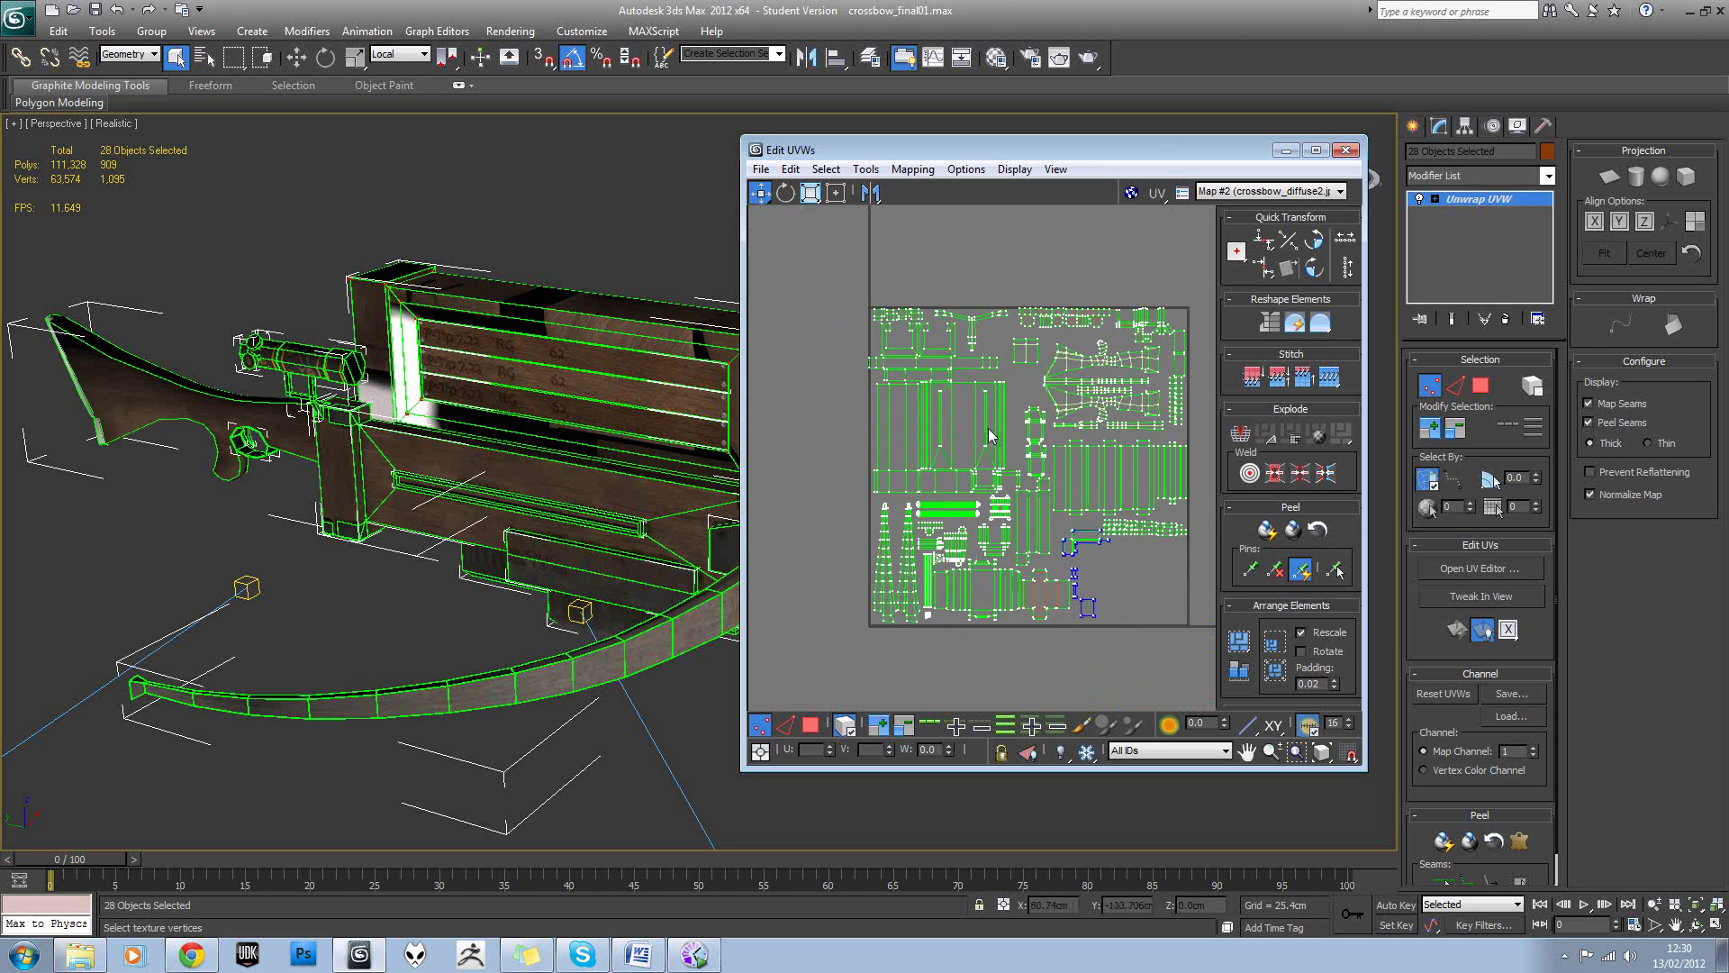
middle_click_drag(1109, 550, 1007, 498)
scroll(1041, 512, "up", 2)
scroll(1041, 512, "down", 2)
scroll(1041, 512, "up", 1)
scroll(1041, 512, "down", 3)
scroll(1007, 498, "up", 3)
middle_click_drag(1024, 612, 1107, 626)
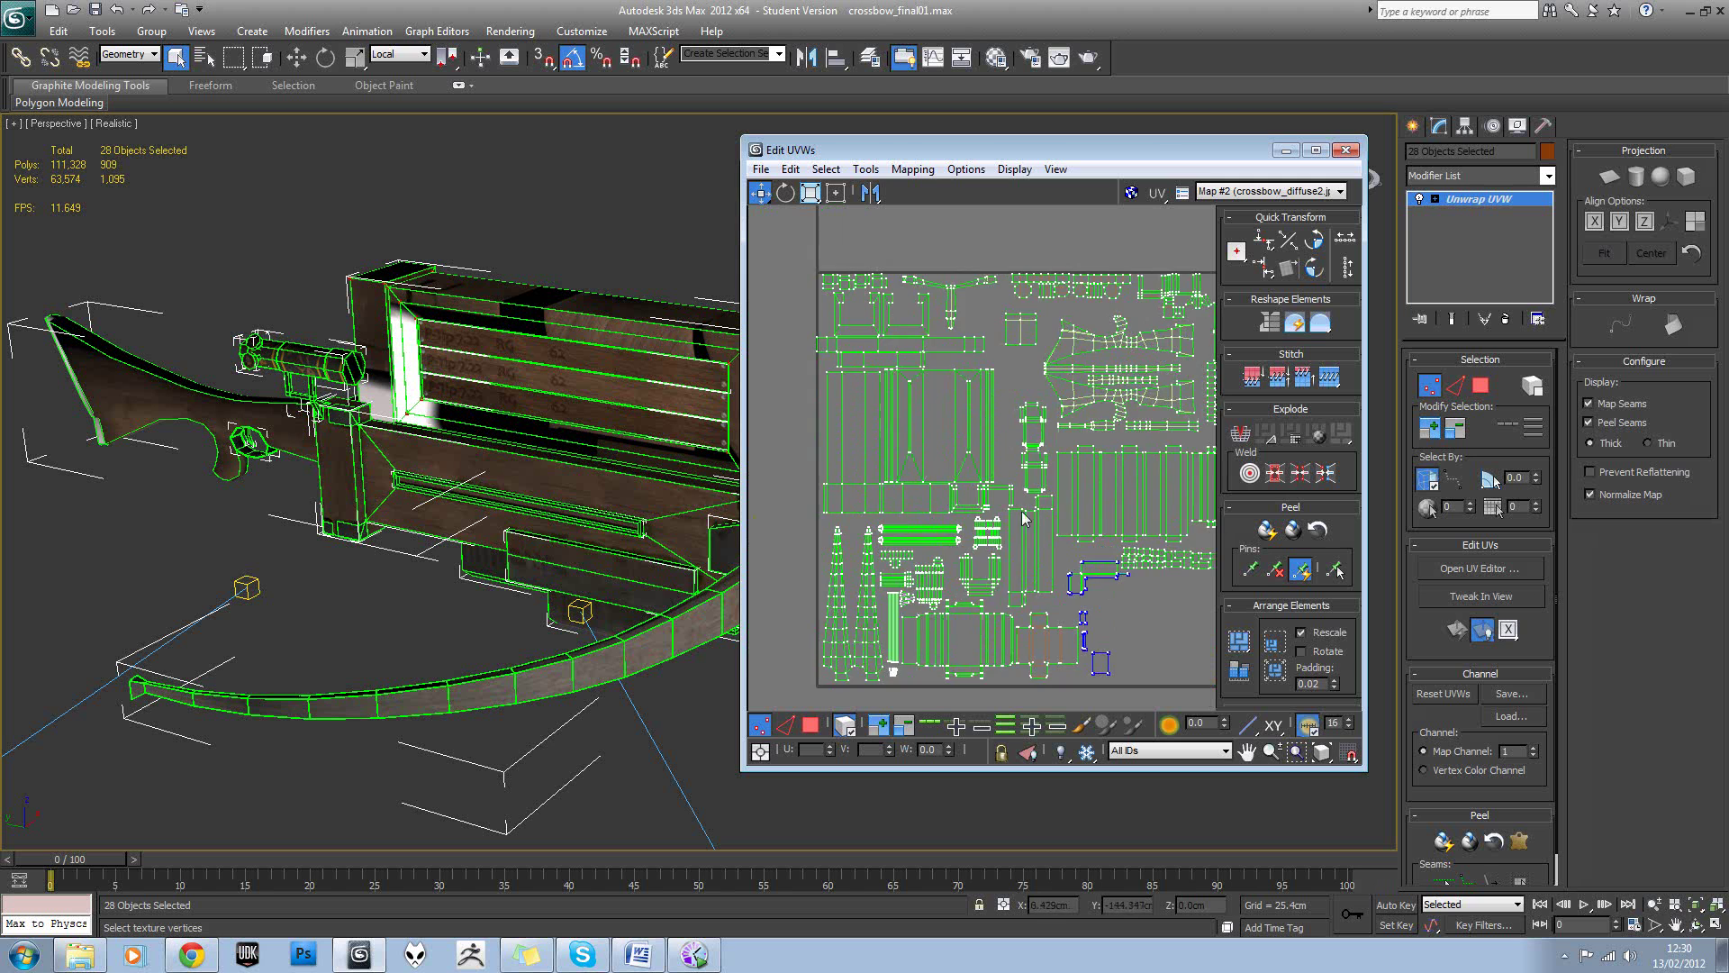
Undo the island moves to put the group back inside the UV square, and clear the selection.
scroll(923, 403, "down", 5)
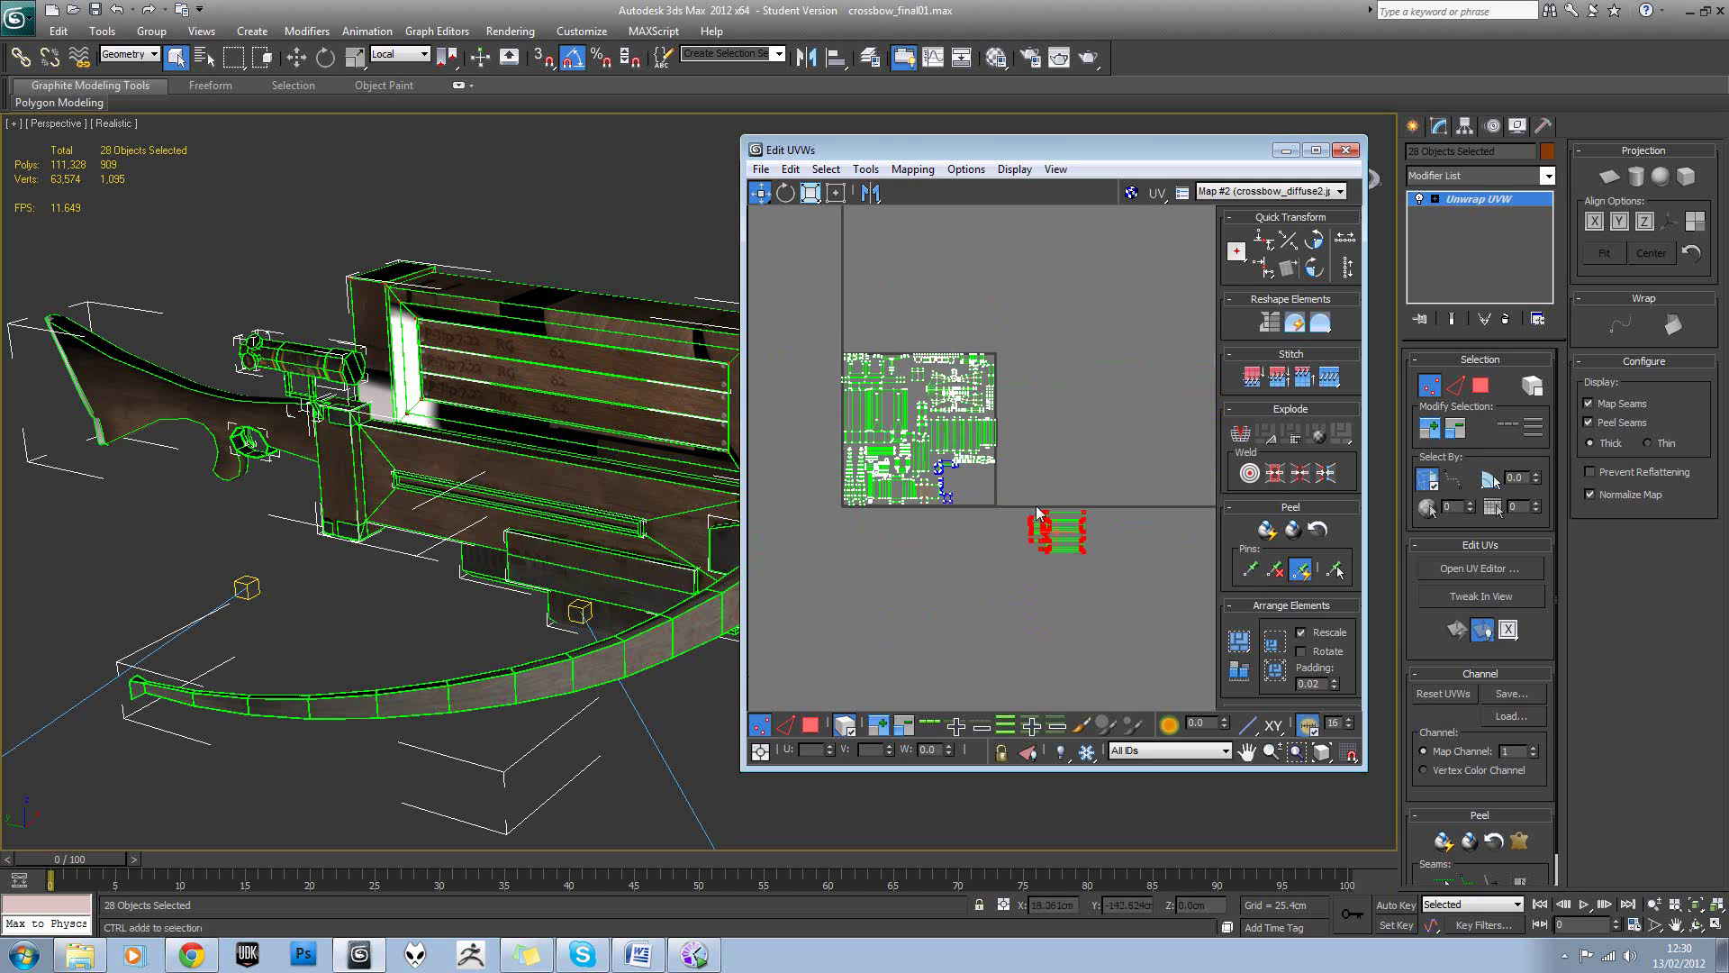
left_click_drag(1050, 509, 1027, 506)
key("ctrl+z")
key("ctrl+z")
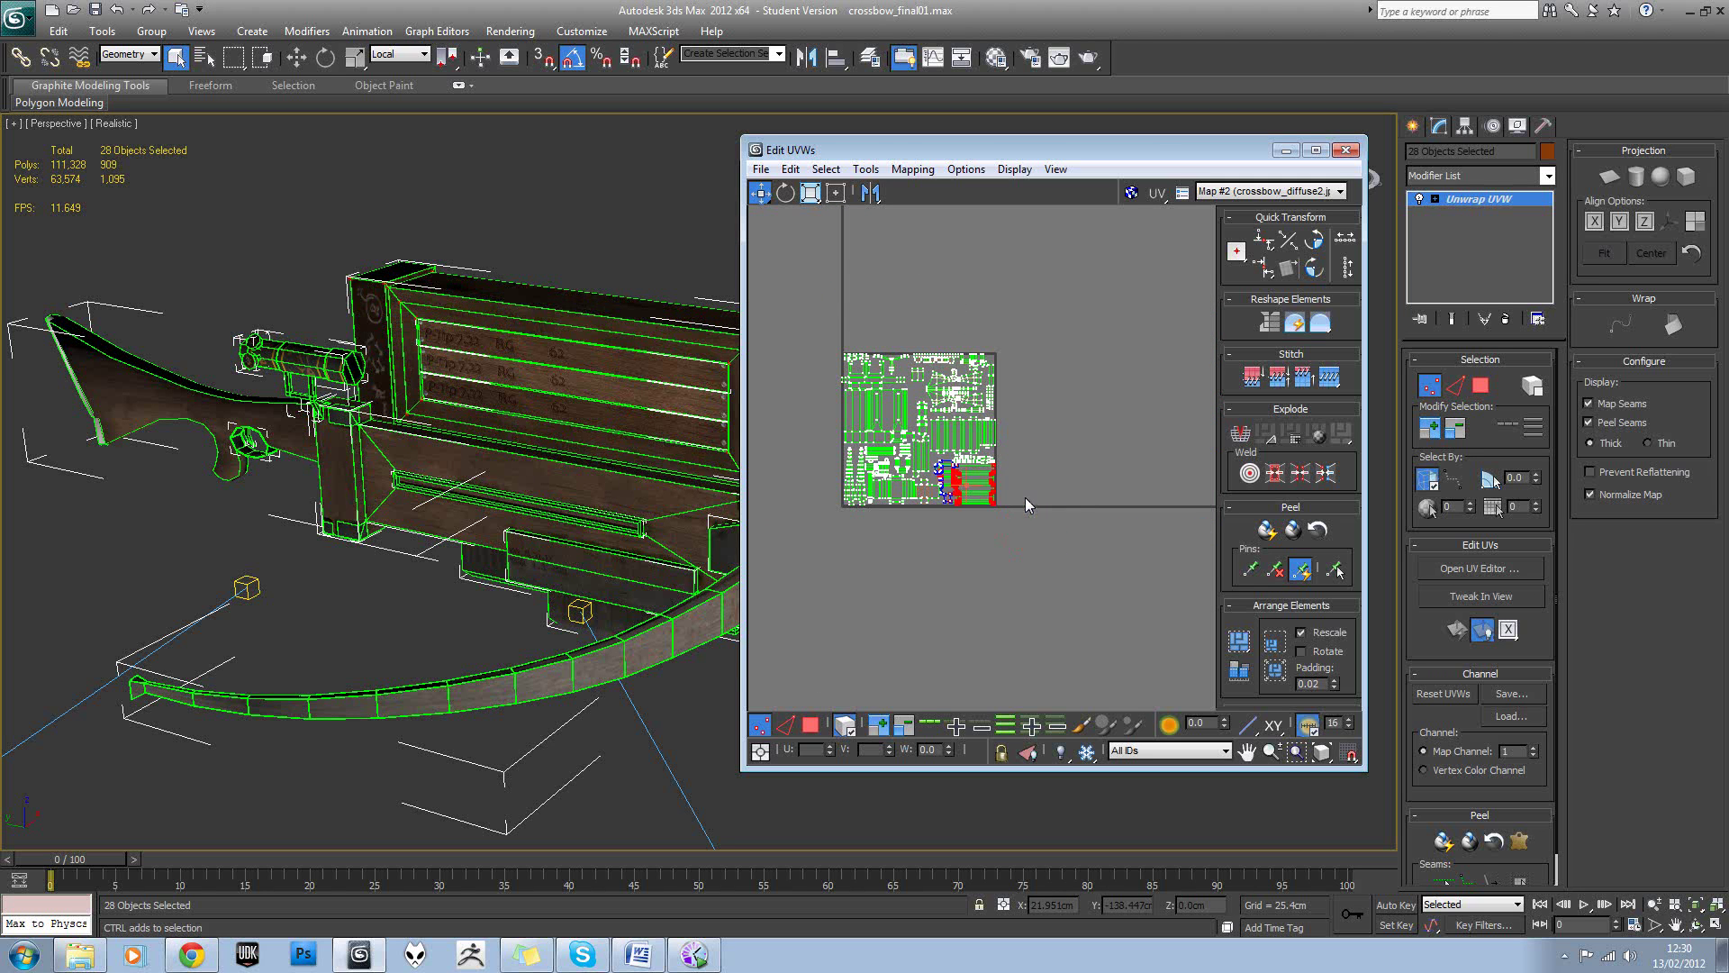
middle_click_drag(1040, 460, 1041, 451)
scroll(1049, 454, "up", 2)
left_click(1048, 454)
scroll(1041, 451, "down", 1)
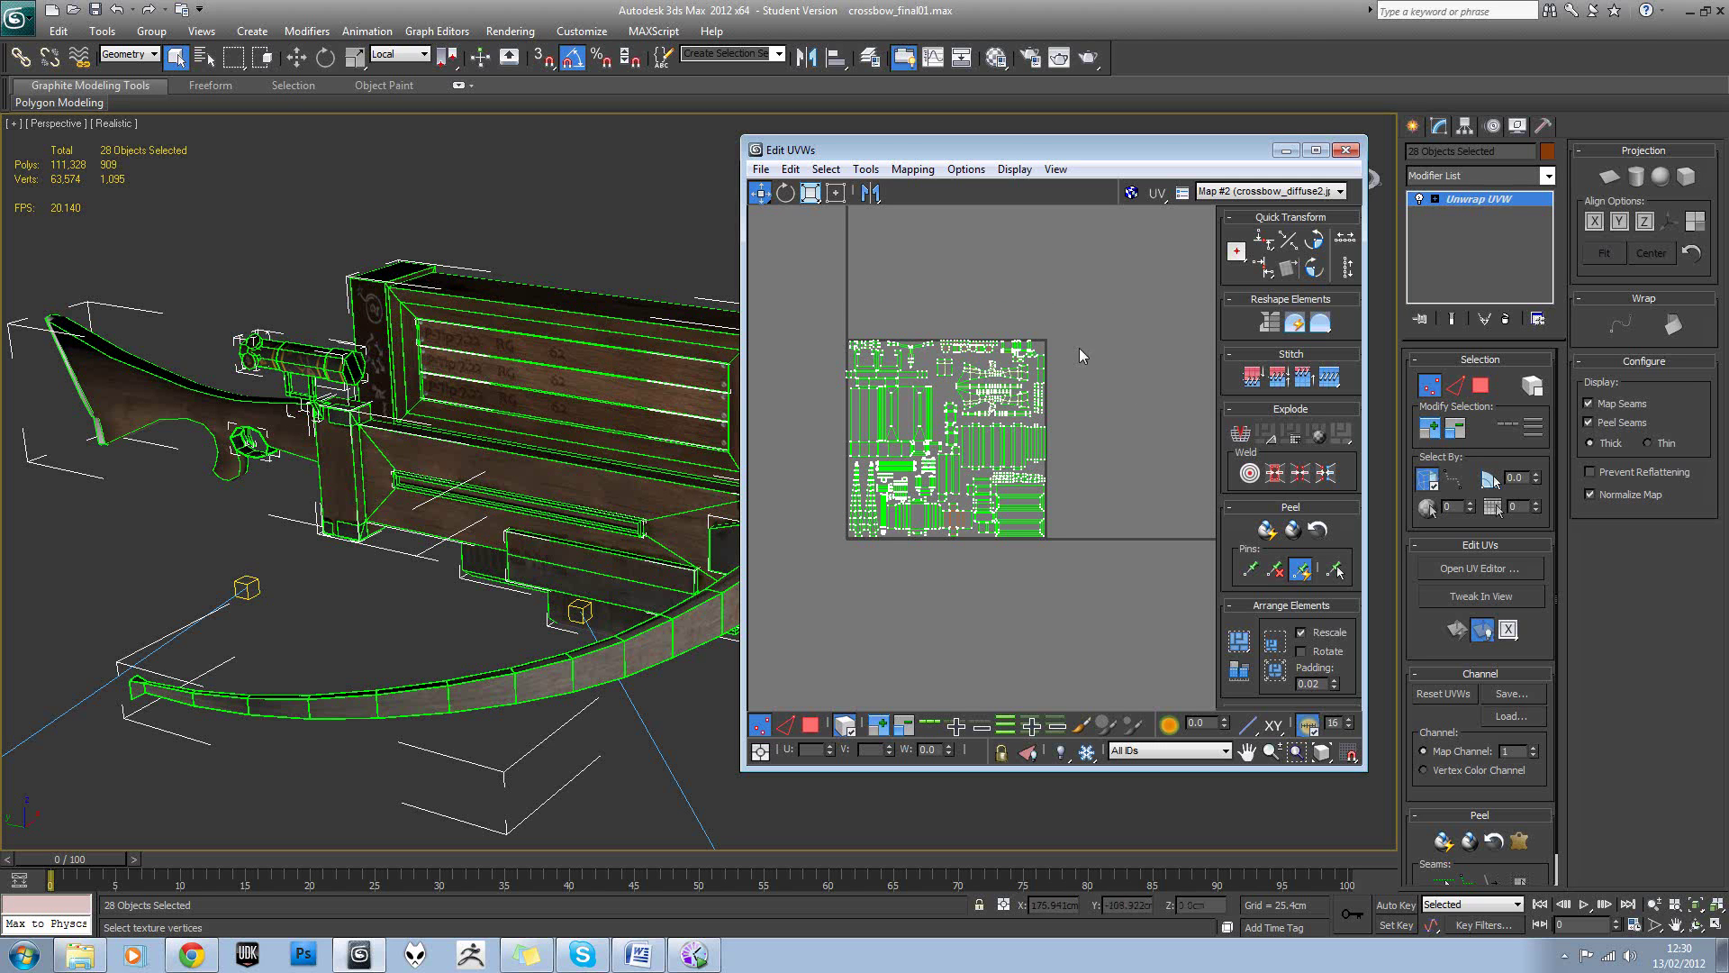
Look over the complete UV layout, checking how the islands fill the UV square and its borders.
scroll(1108, 366, "up", 3)
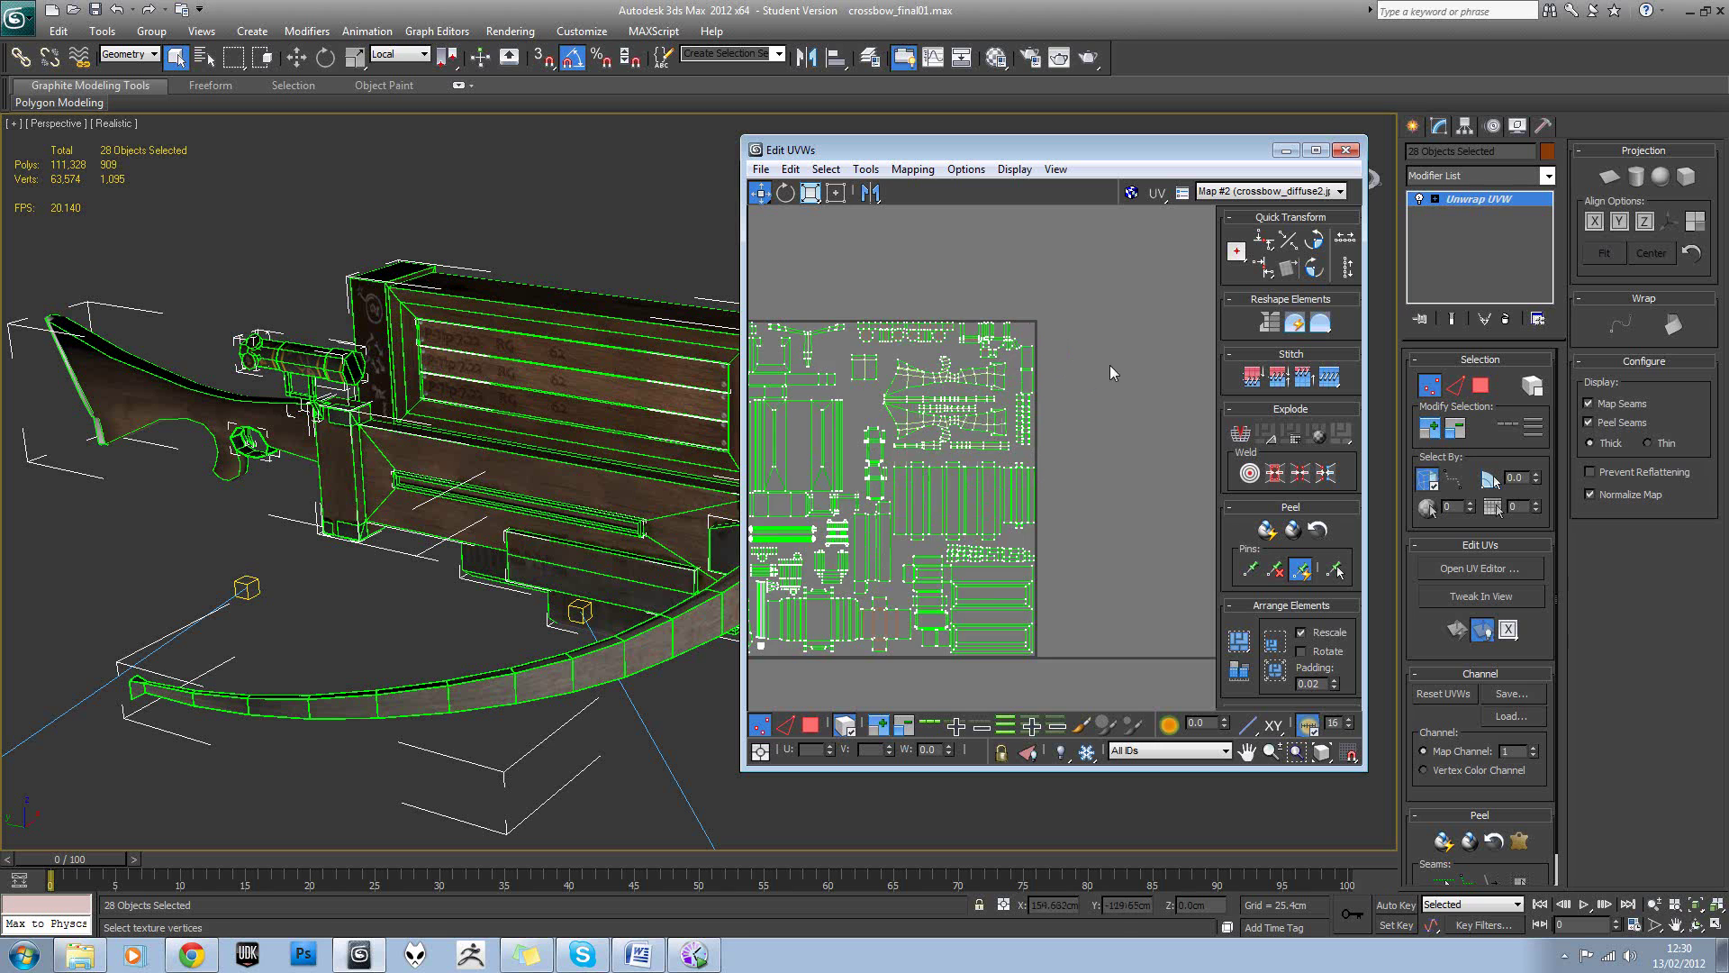
middle_click_drag(977, 395, 1114, 353)
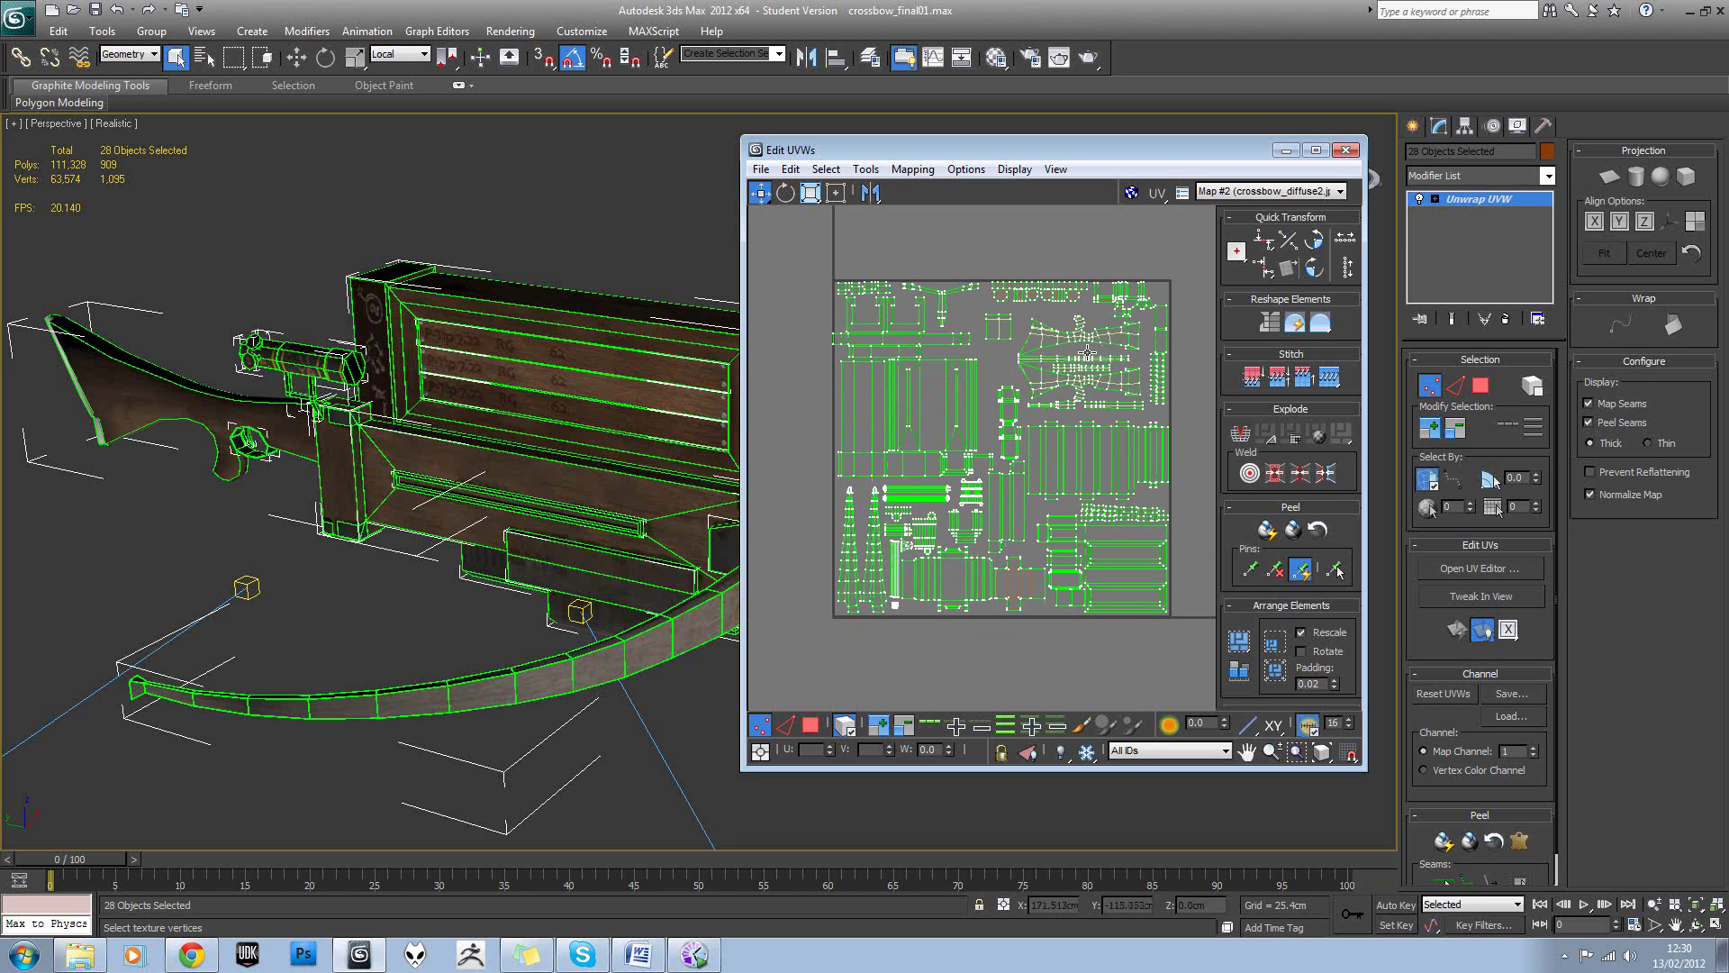
scroll(1087, 353, "down", 2)
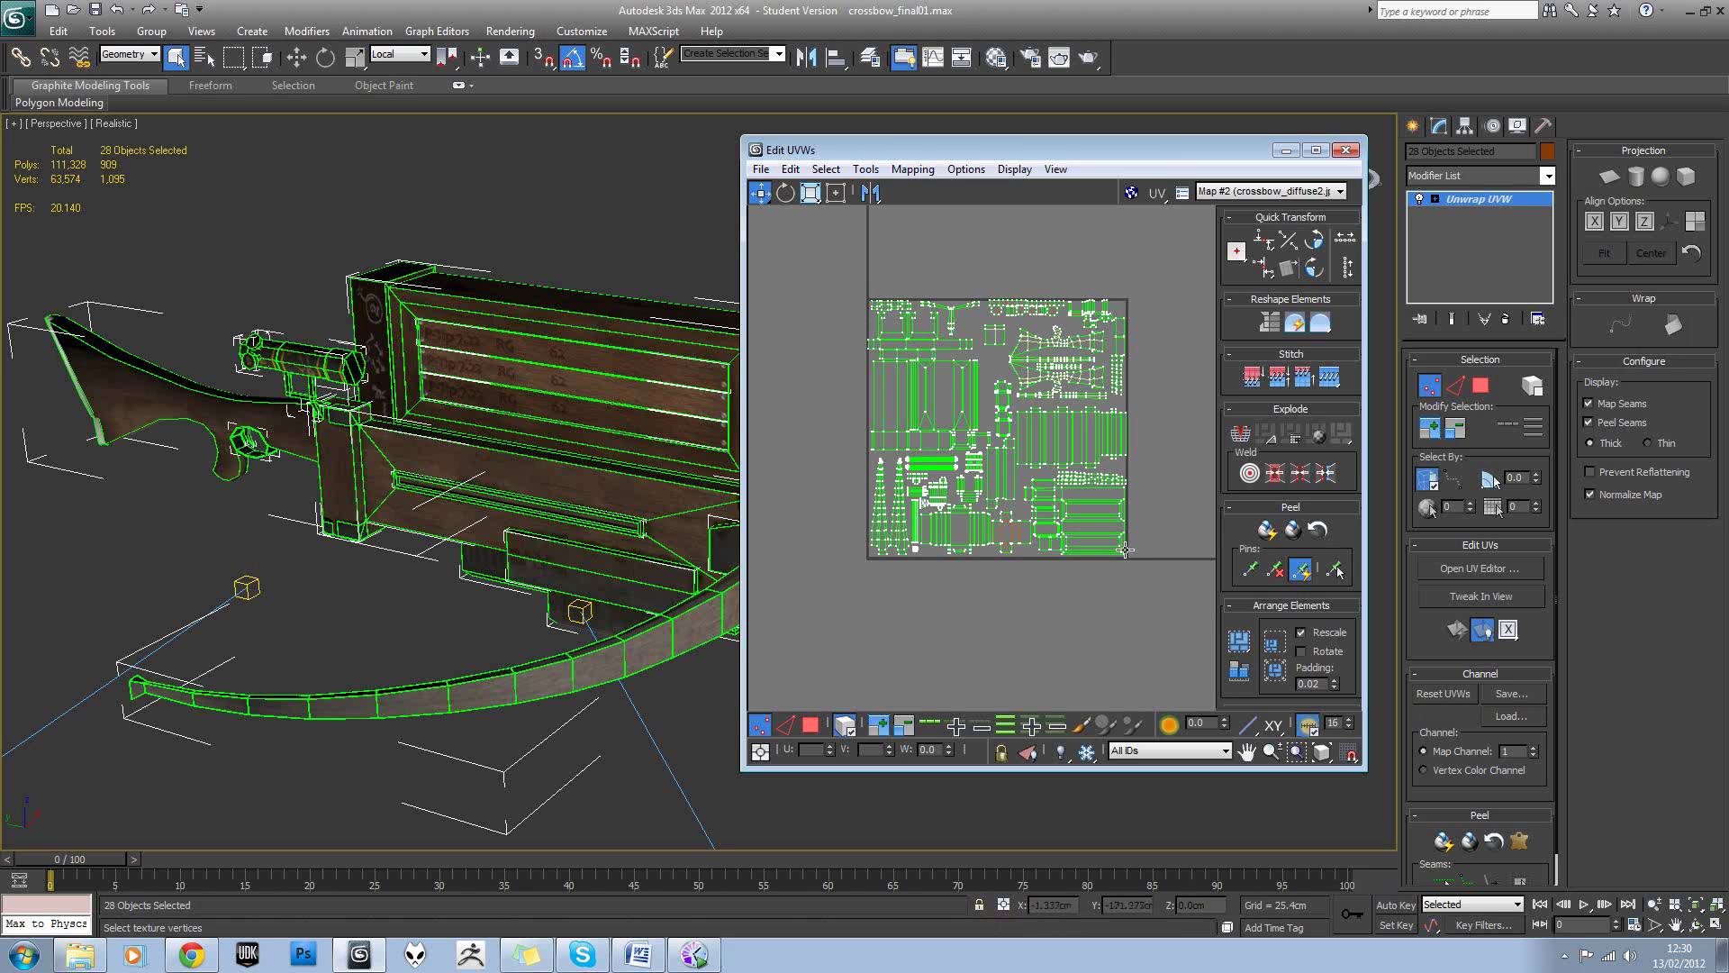
middle_click_drag(867, 310, 994, 329)
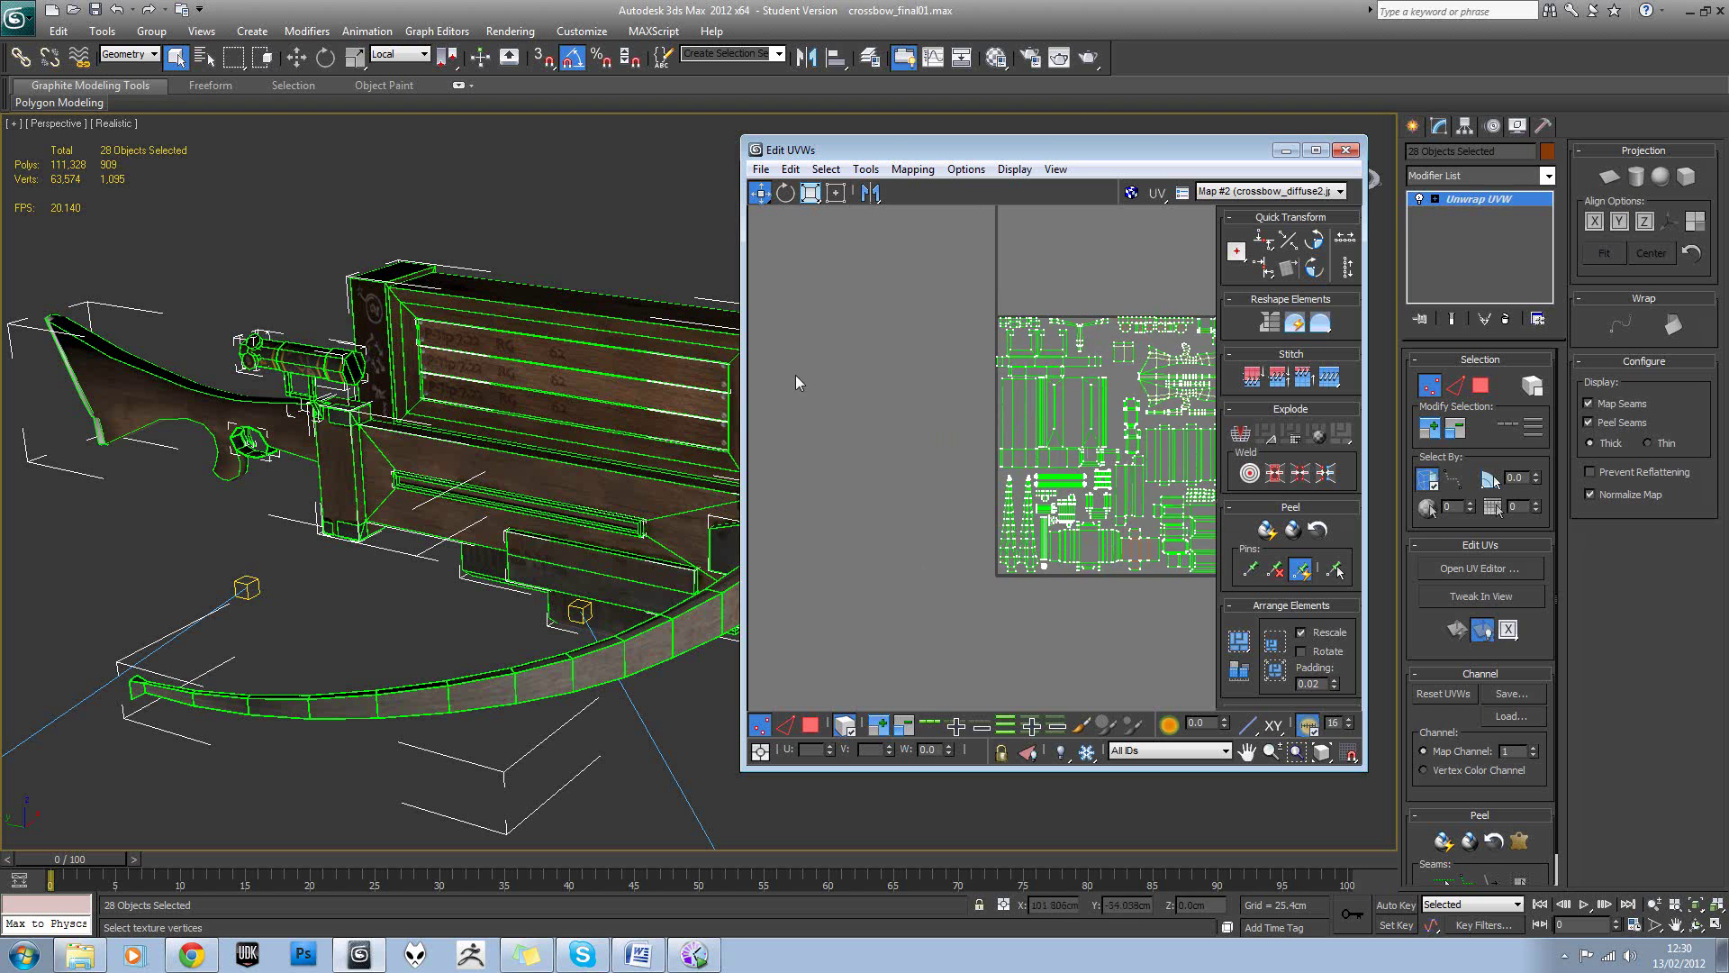
middle_click_drag(853, 400, 793, 402)
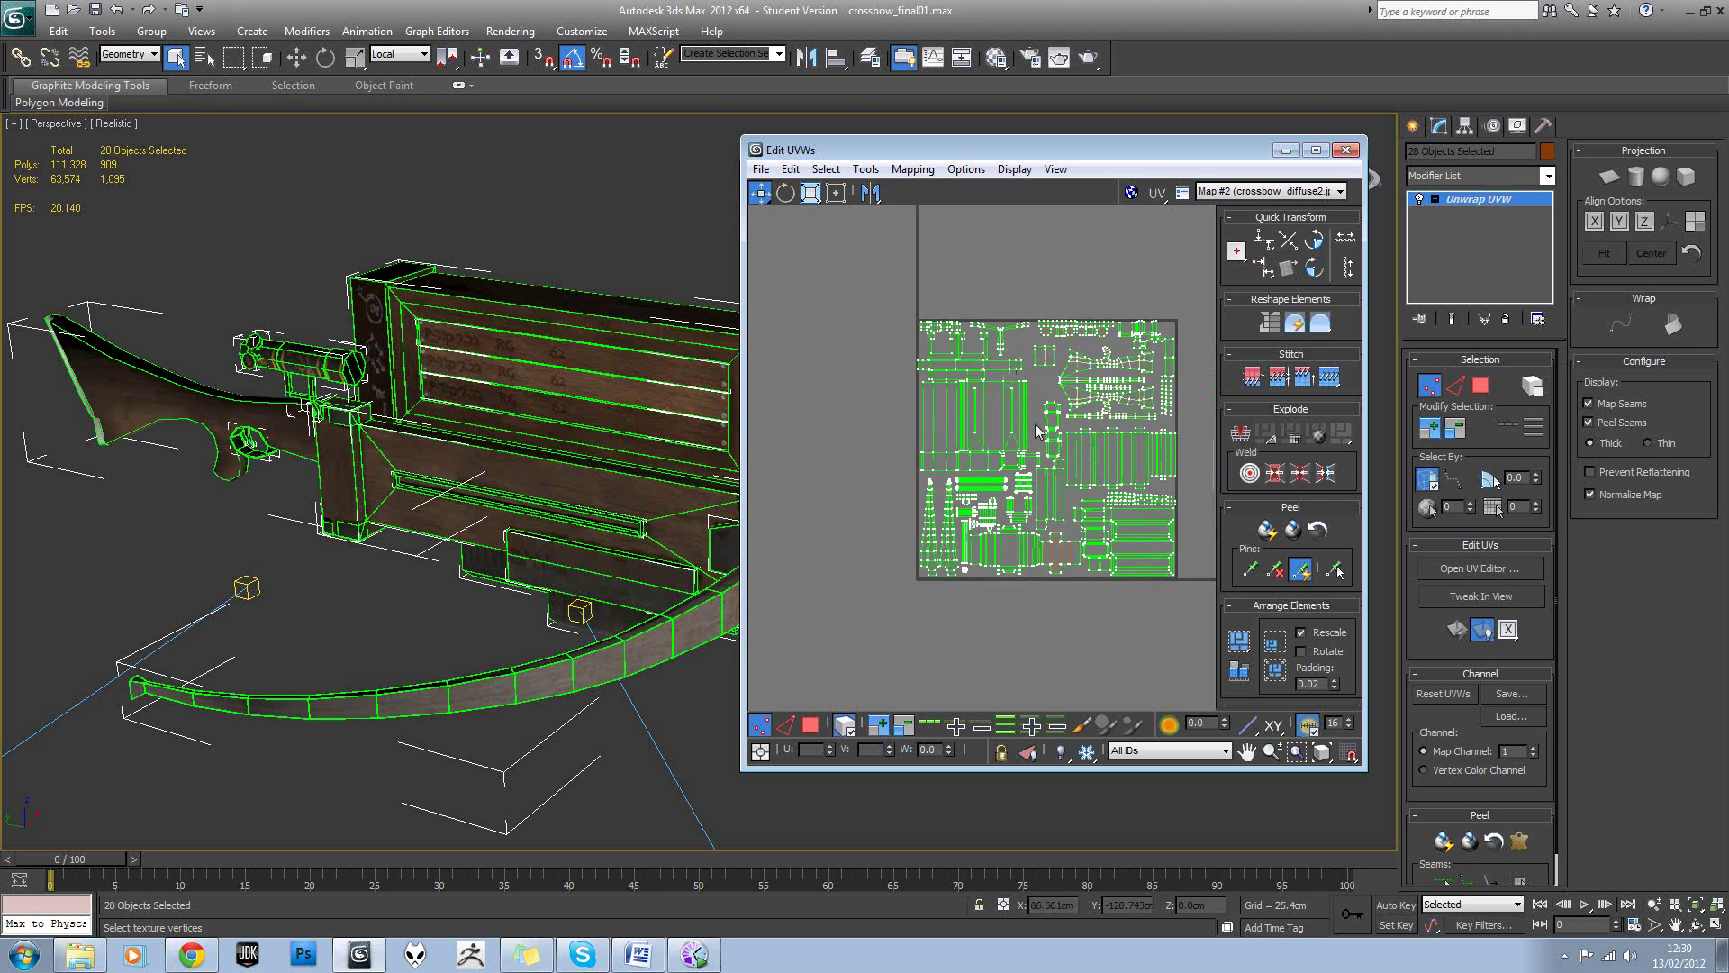
scroll(1146, 452, "up", 2)
middle_click_drag(1004, 379, 1028, 423)
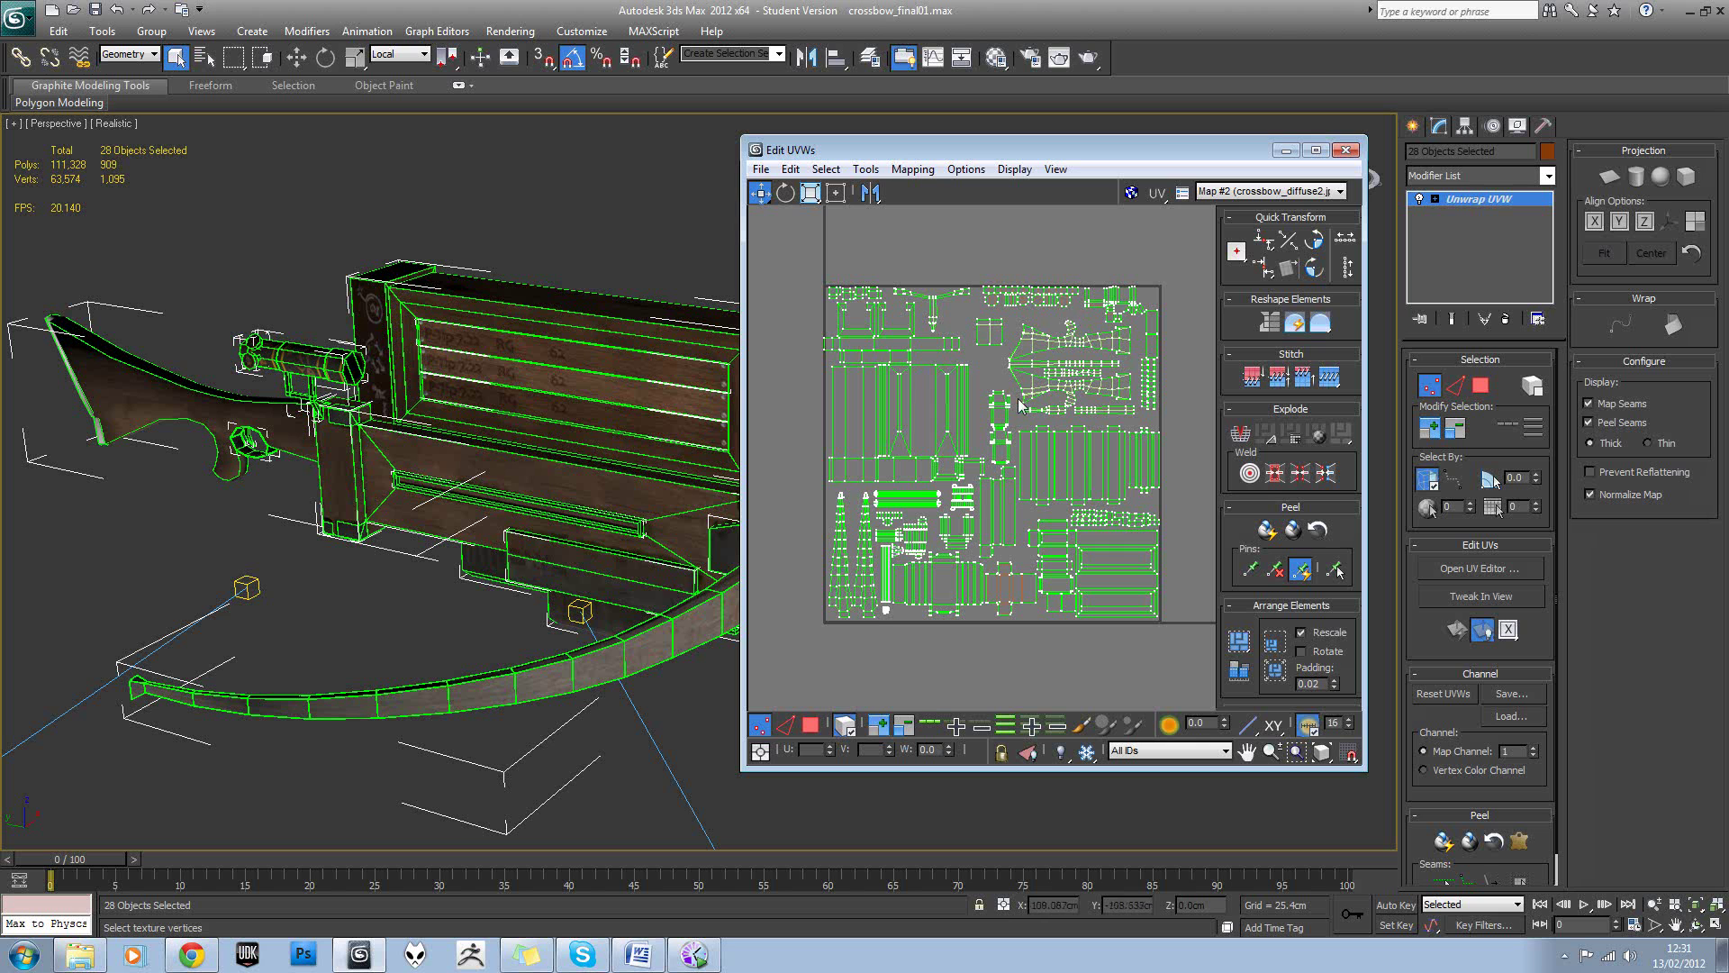
middle_click_drag(1021, 398, 1011, 371)
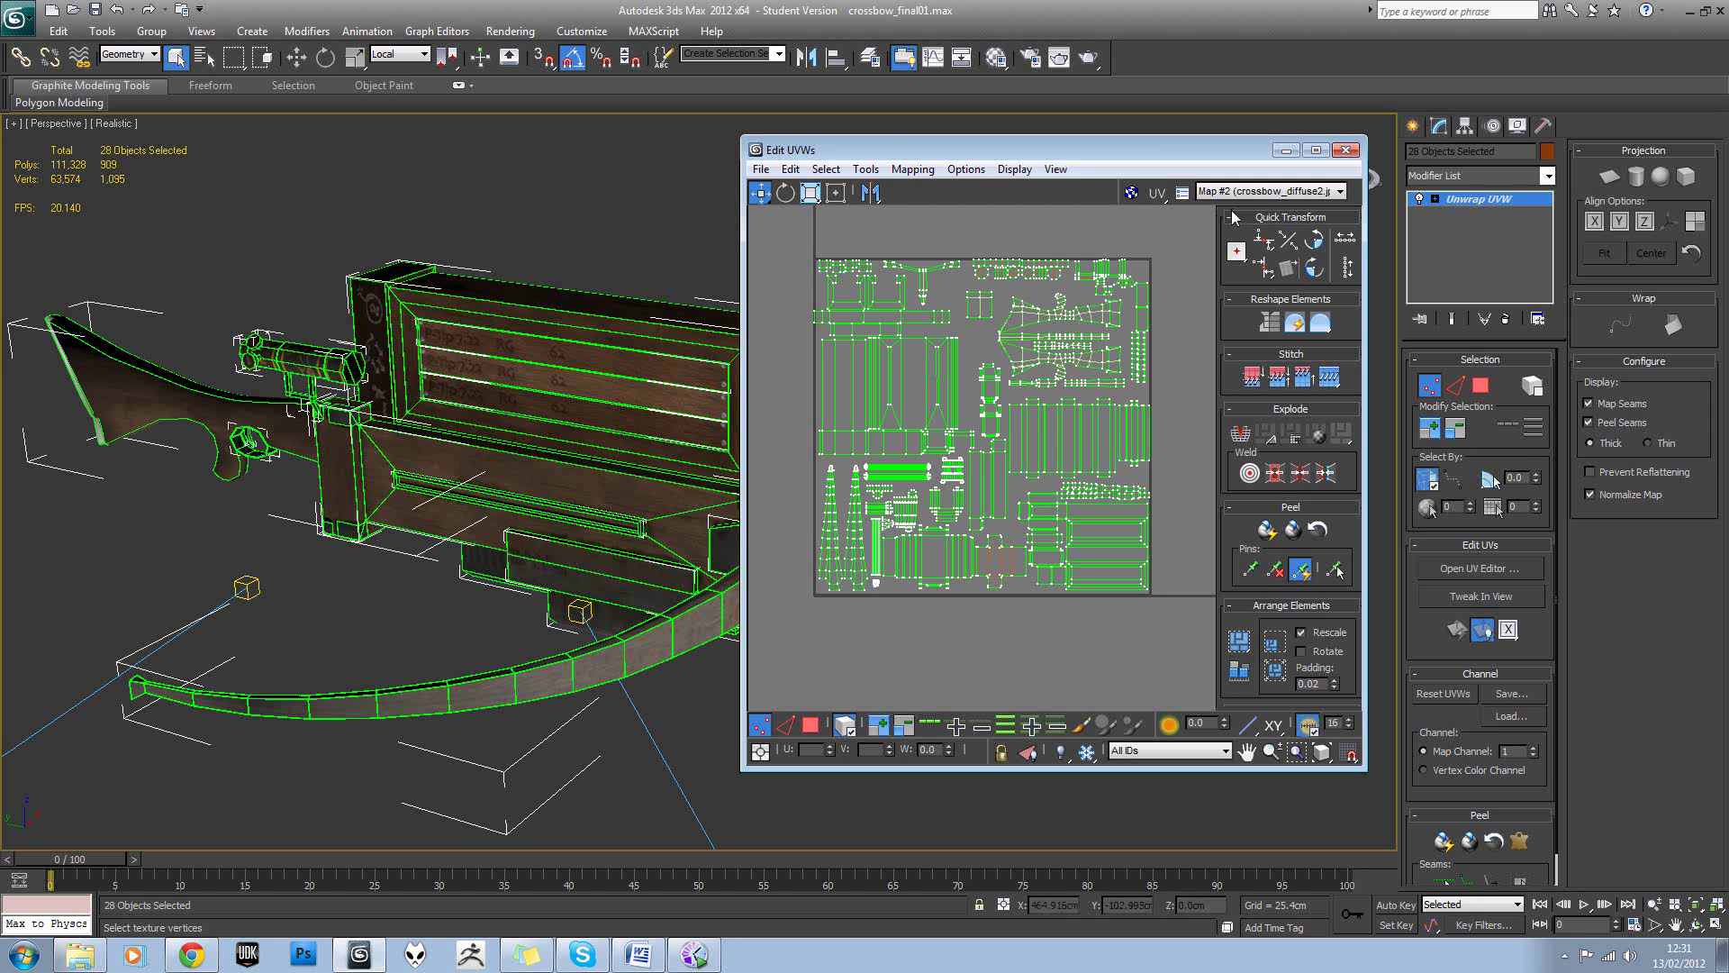
Show the diffuse texture behind the UV layout again and check the islands against it up close.
left_click(1137, 195)
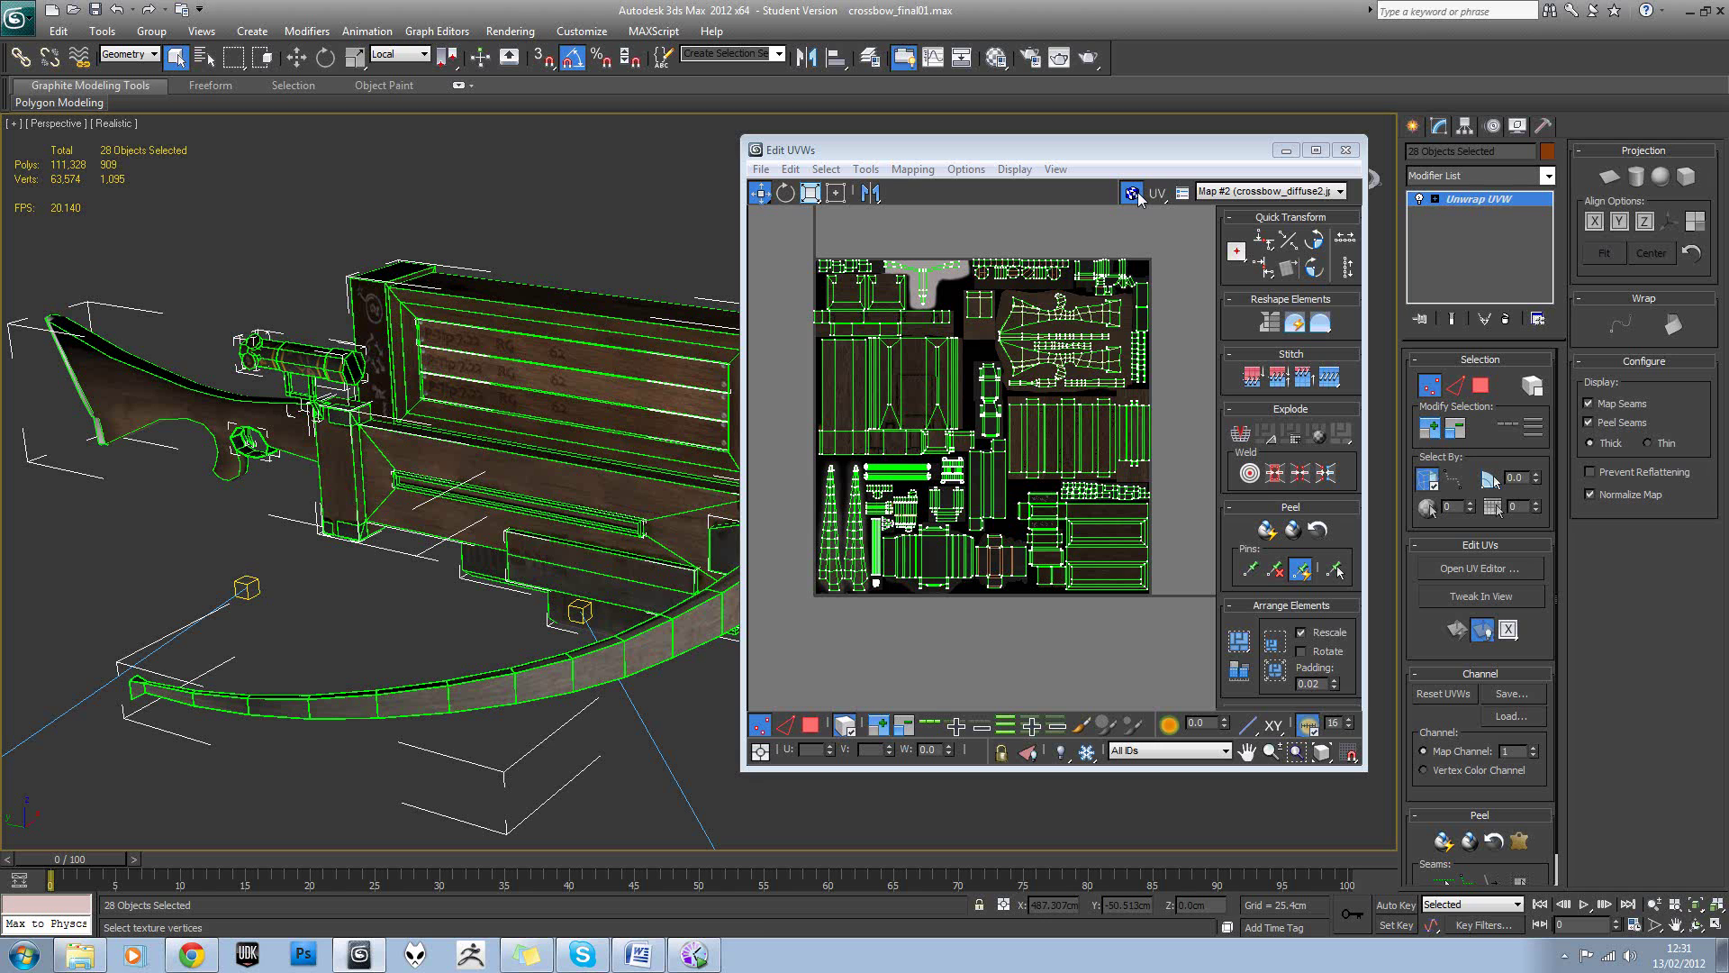
scroll(973, 350, "up", 5)
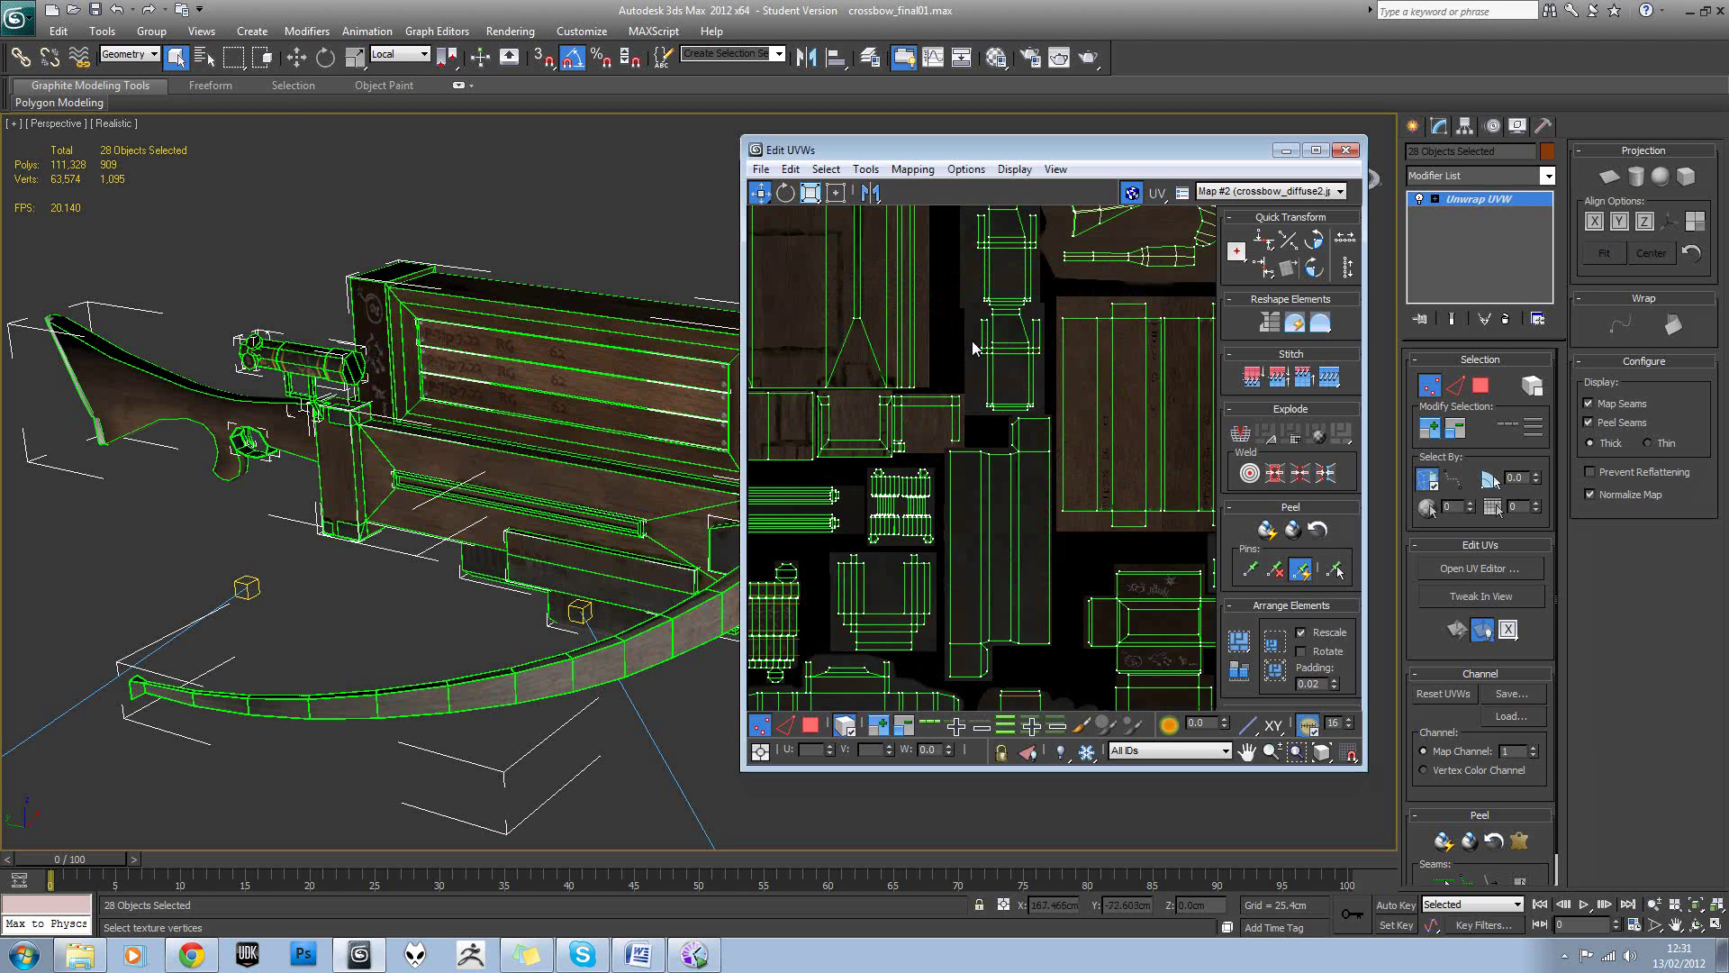
scroll(971, 338, "down", 3)
scroll(1005, 474, "down", 2)
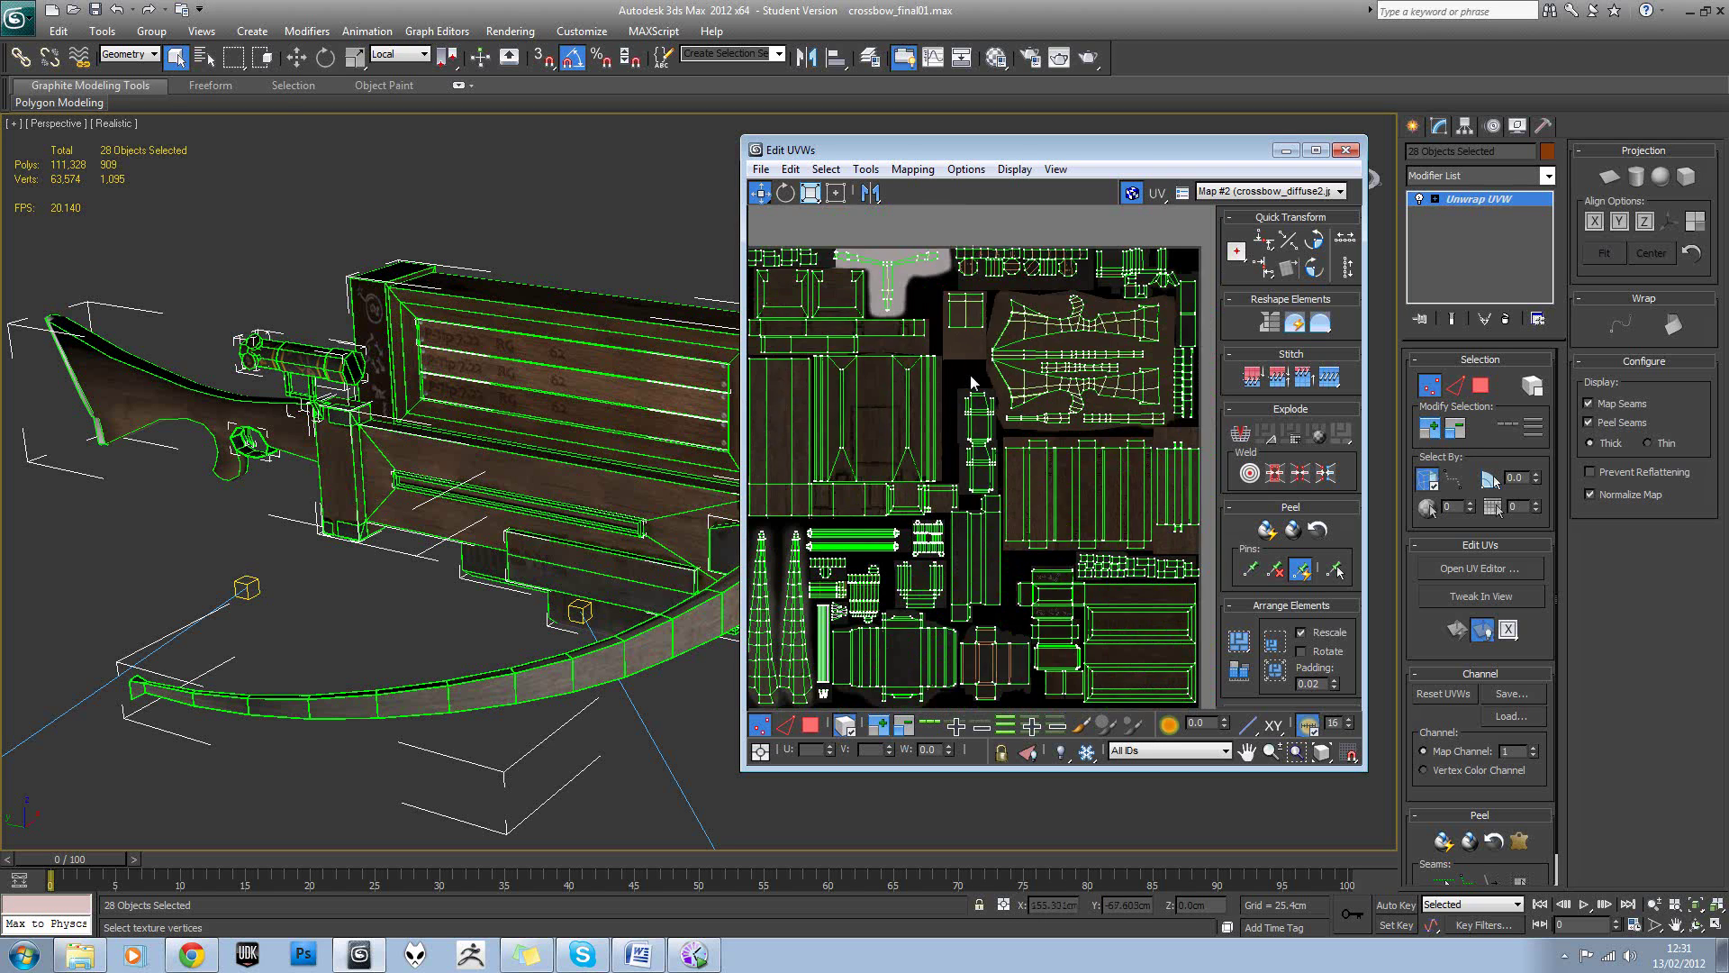
middle_click_drag(940, 415, 967, 404)
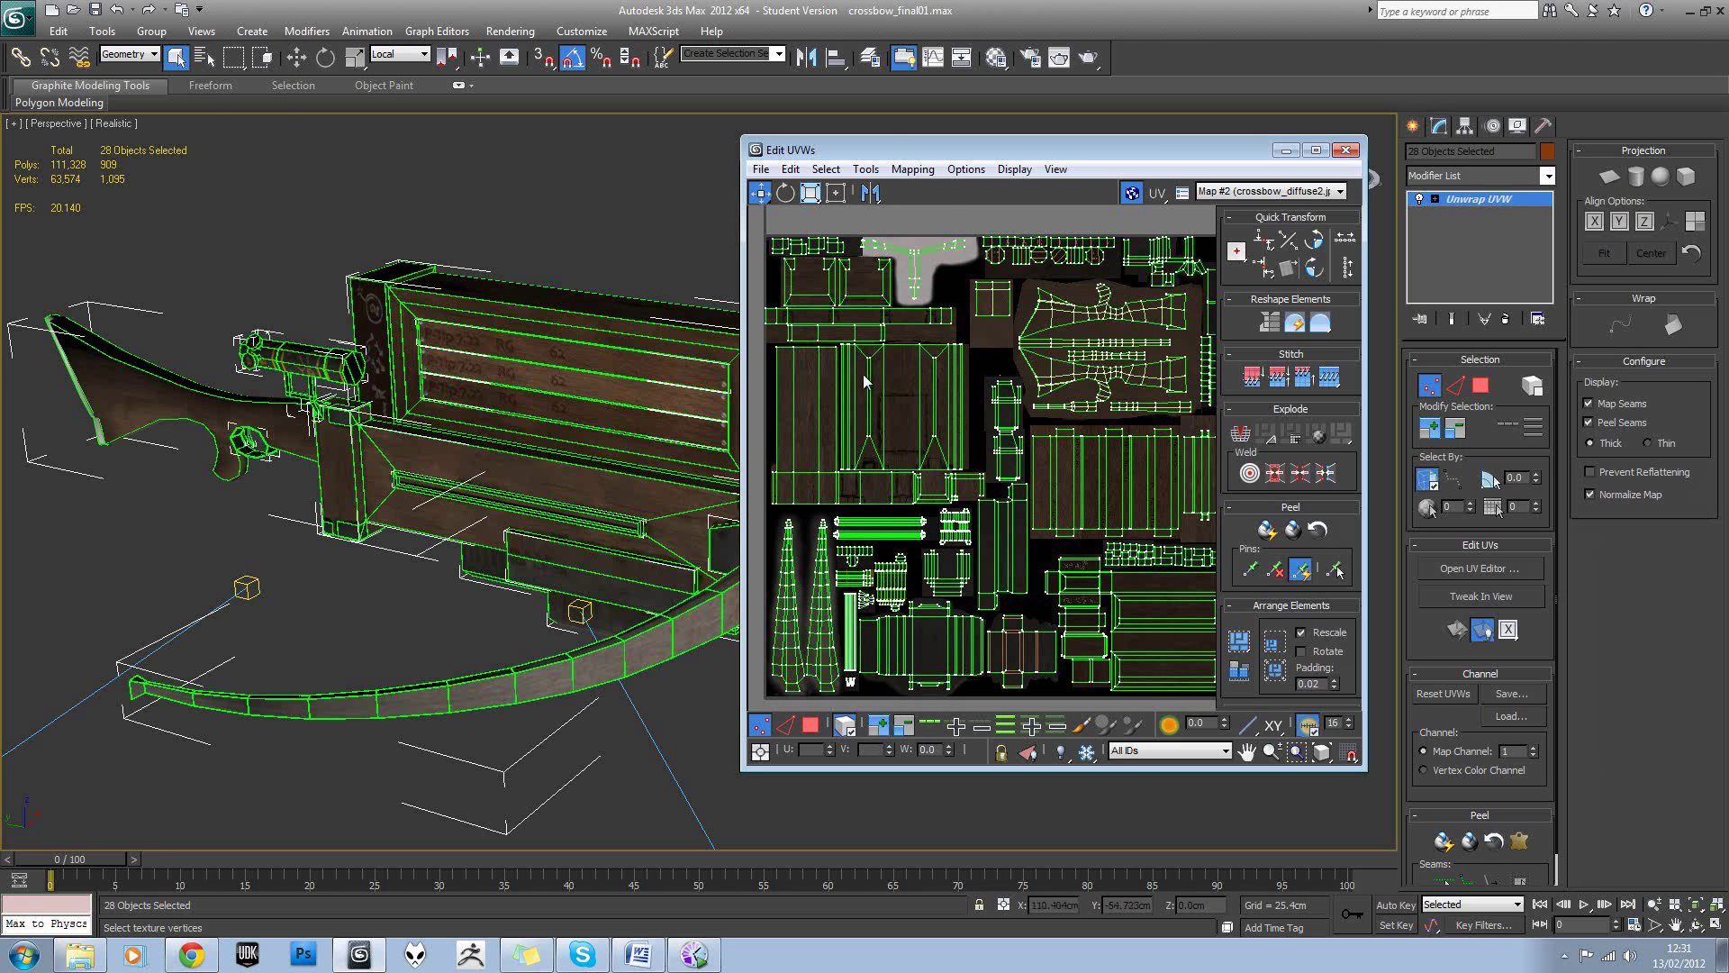
scroll(1033, 462, "down", 2)
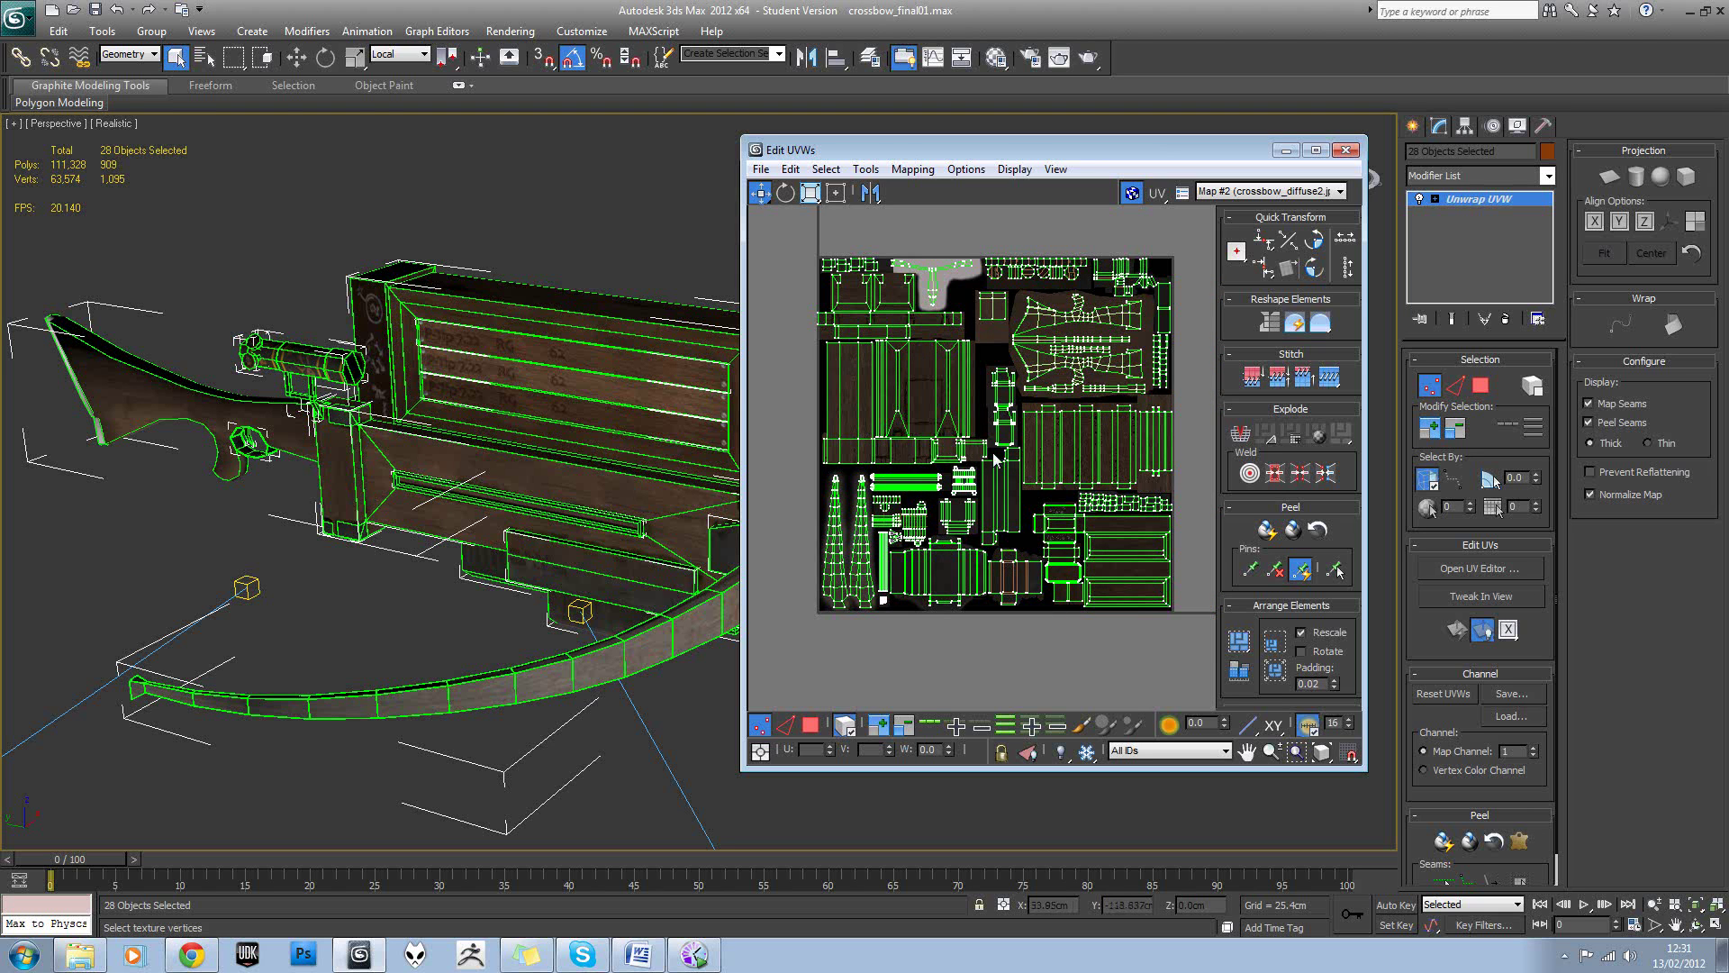
scroll(994, 459, "up", 1)
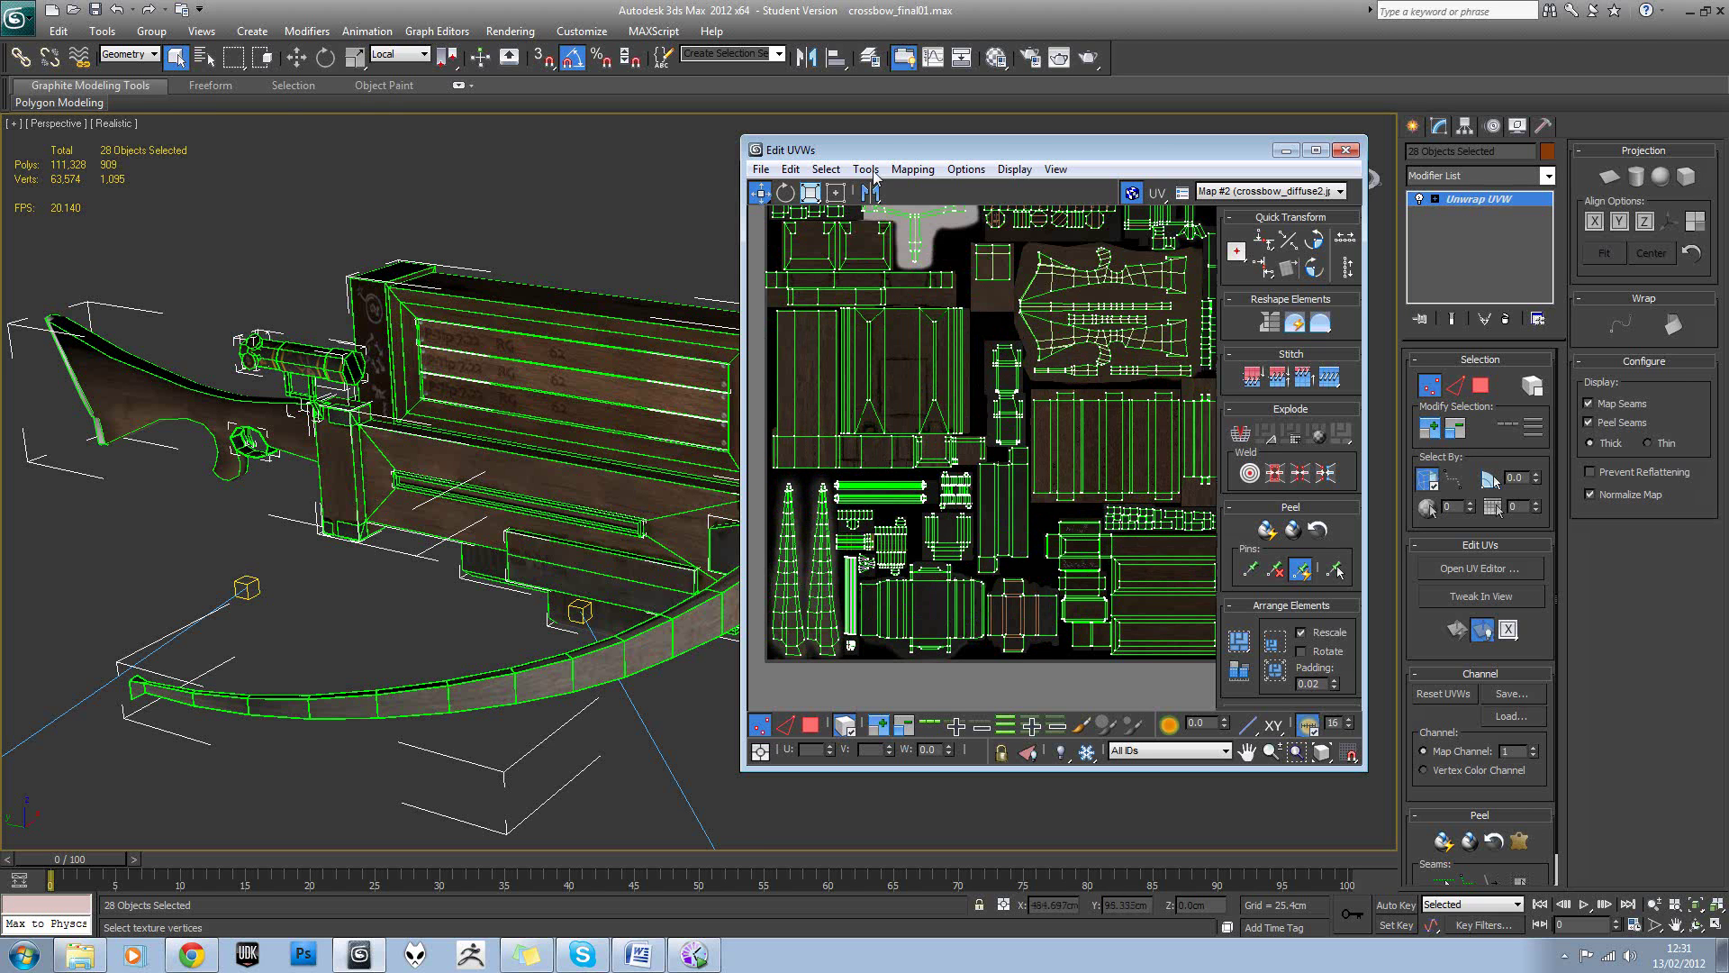
scroll(950, 356, "down", 1)
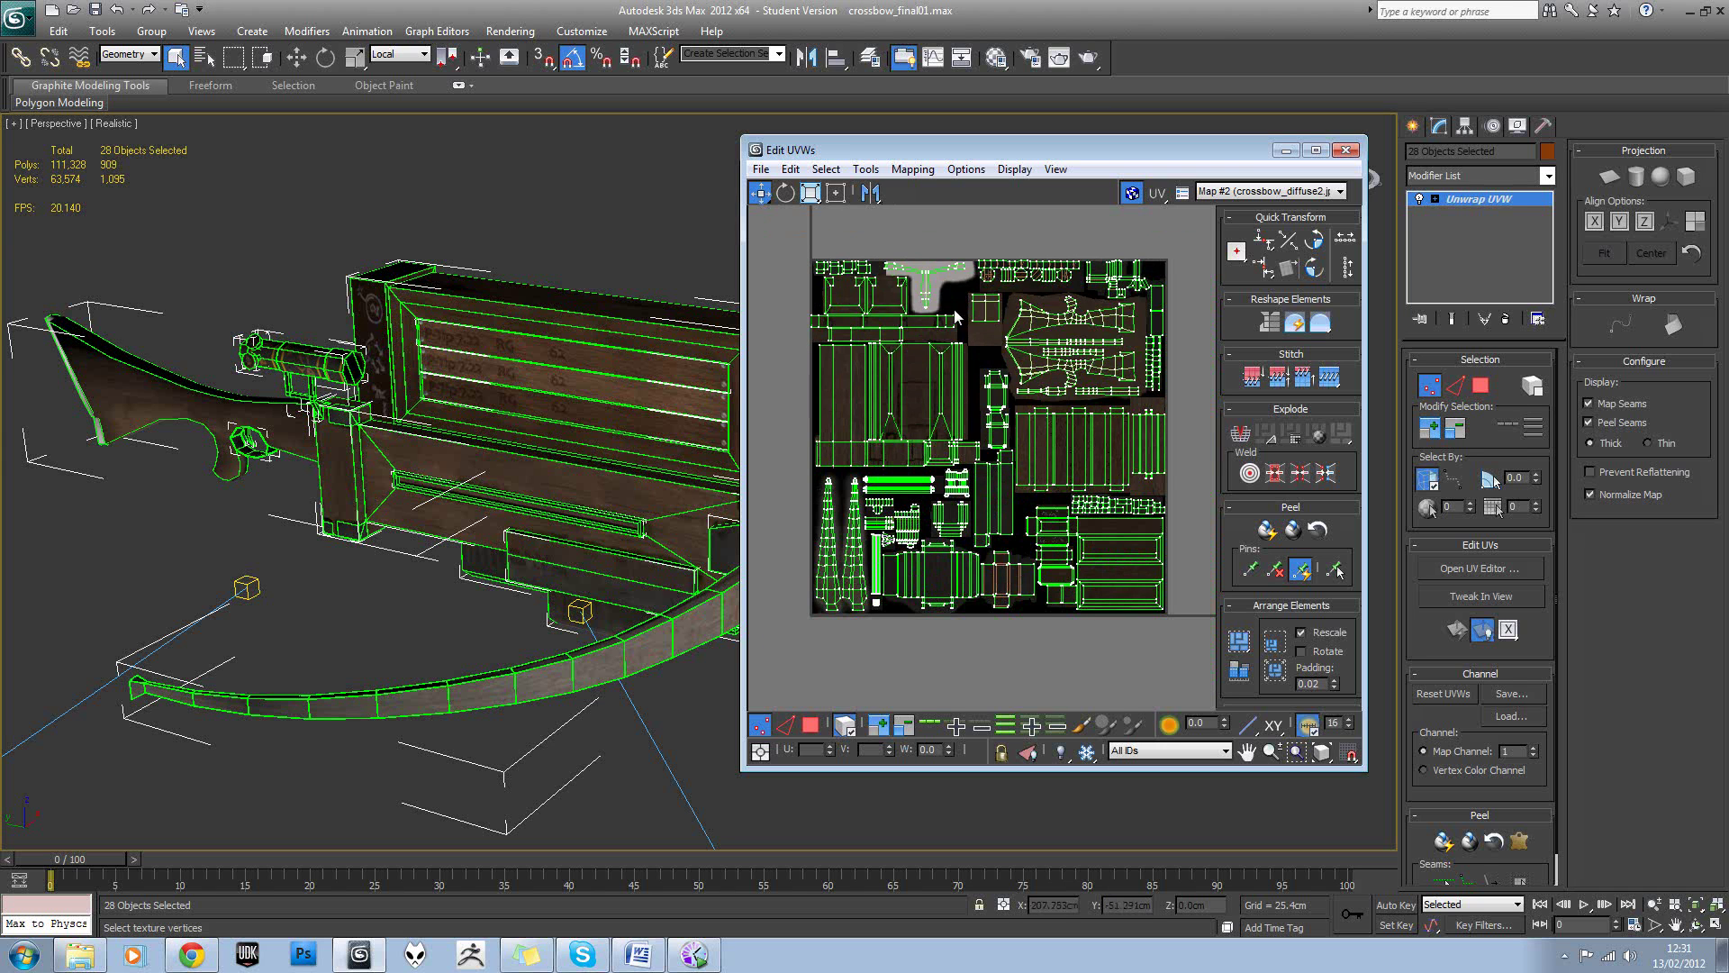
Render the crossbow's UVW template with the fill mode set to Solid.
left_click(864, 169)
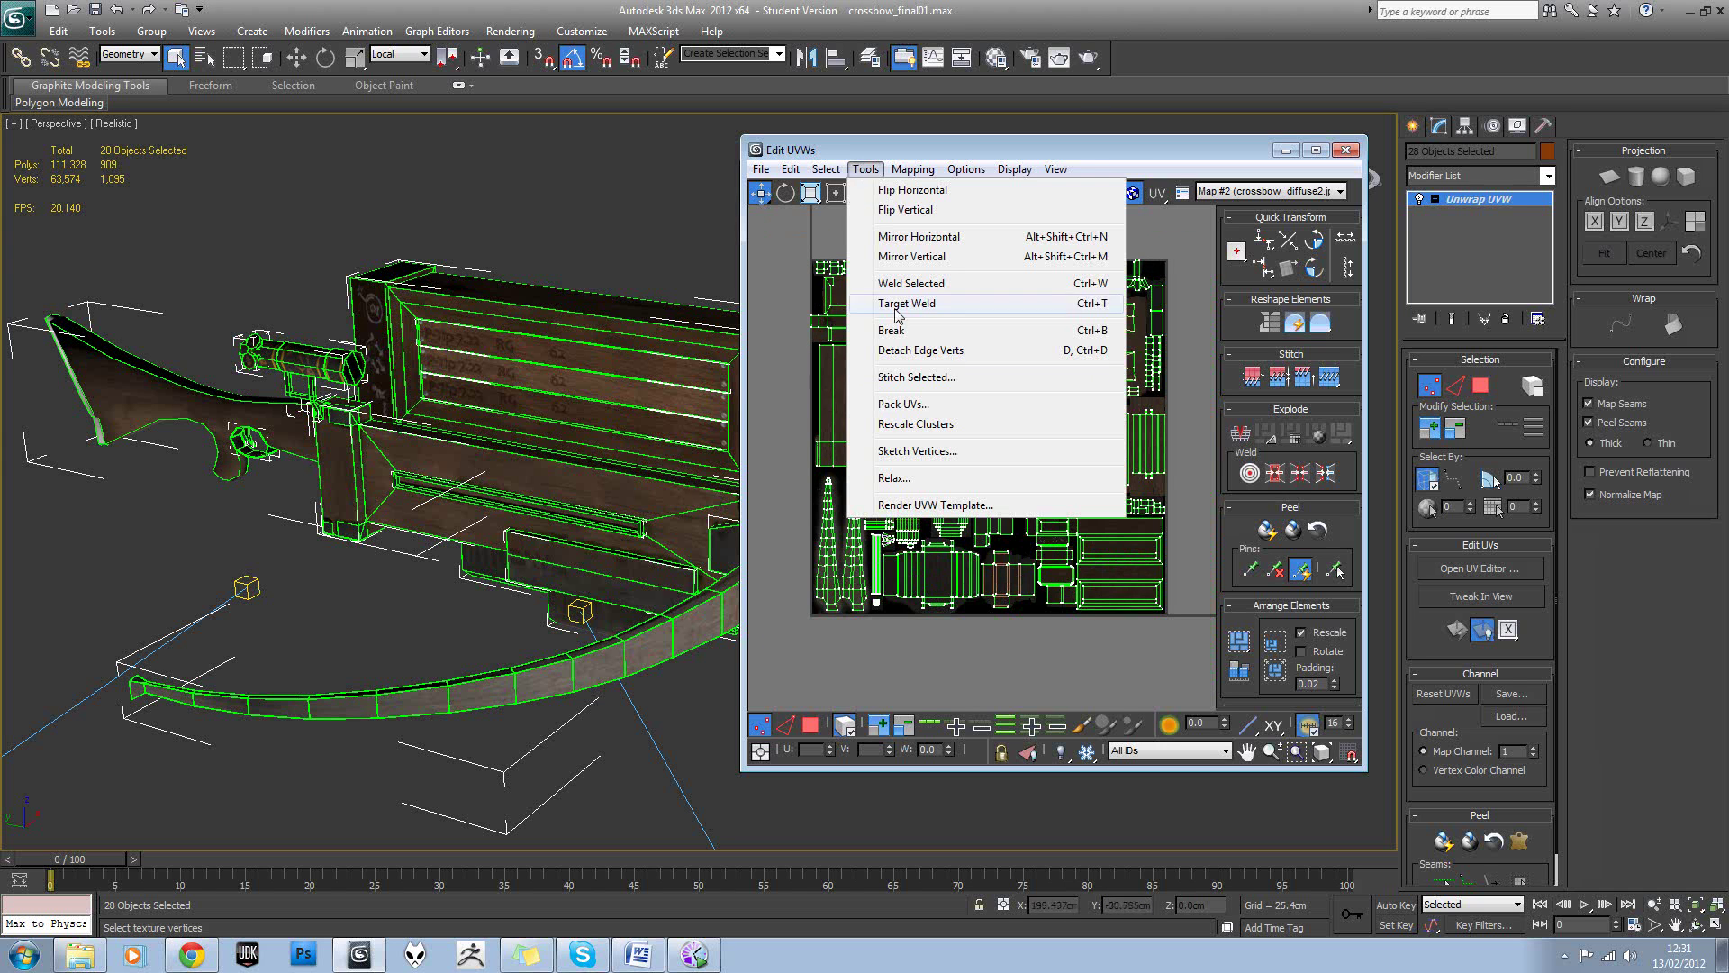
left_click(900, 506)
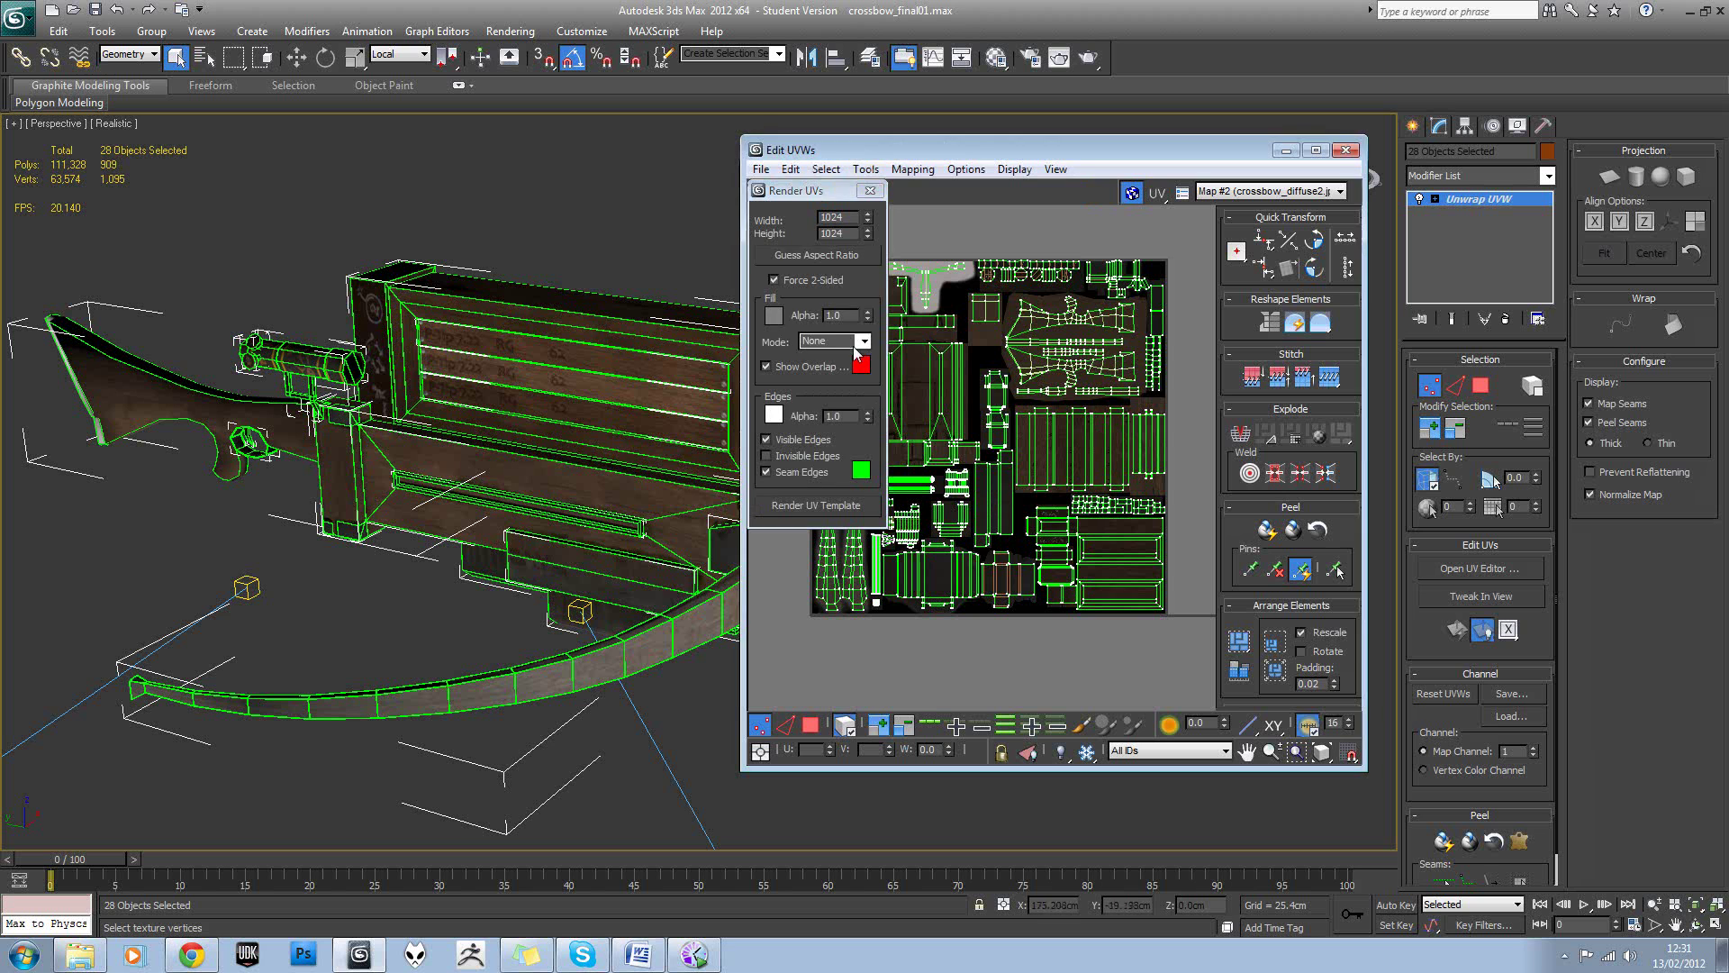
left_click_drag(802, 190, 578, 206)
left_click(639, 358)
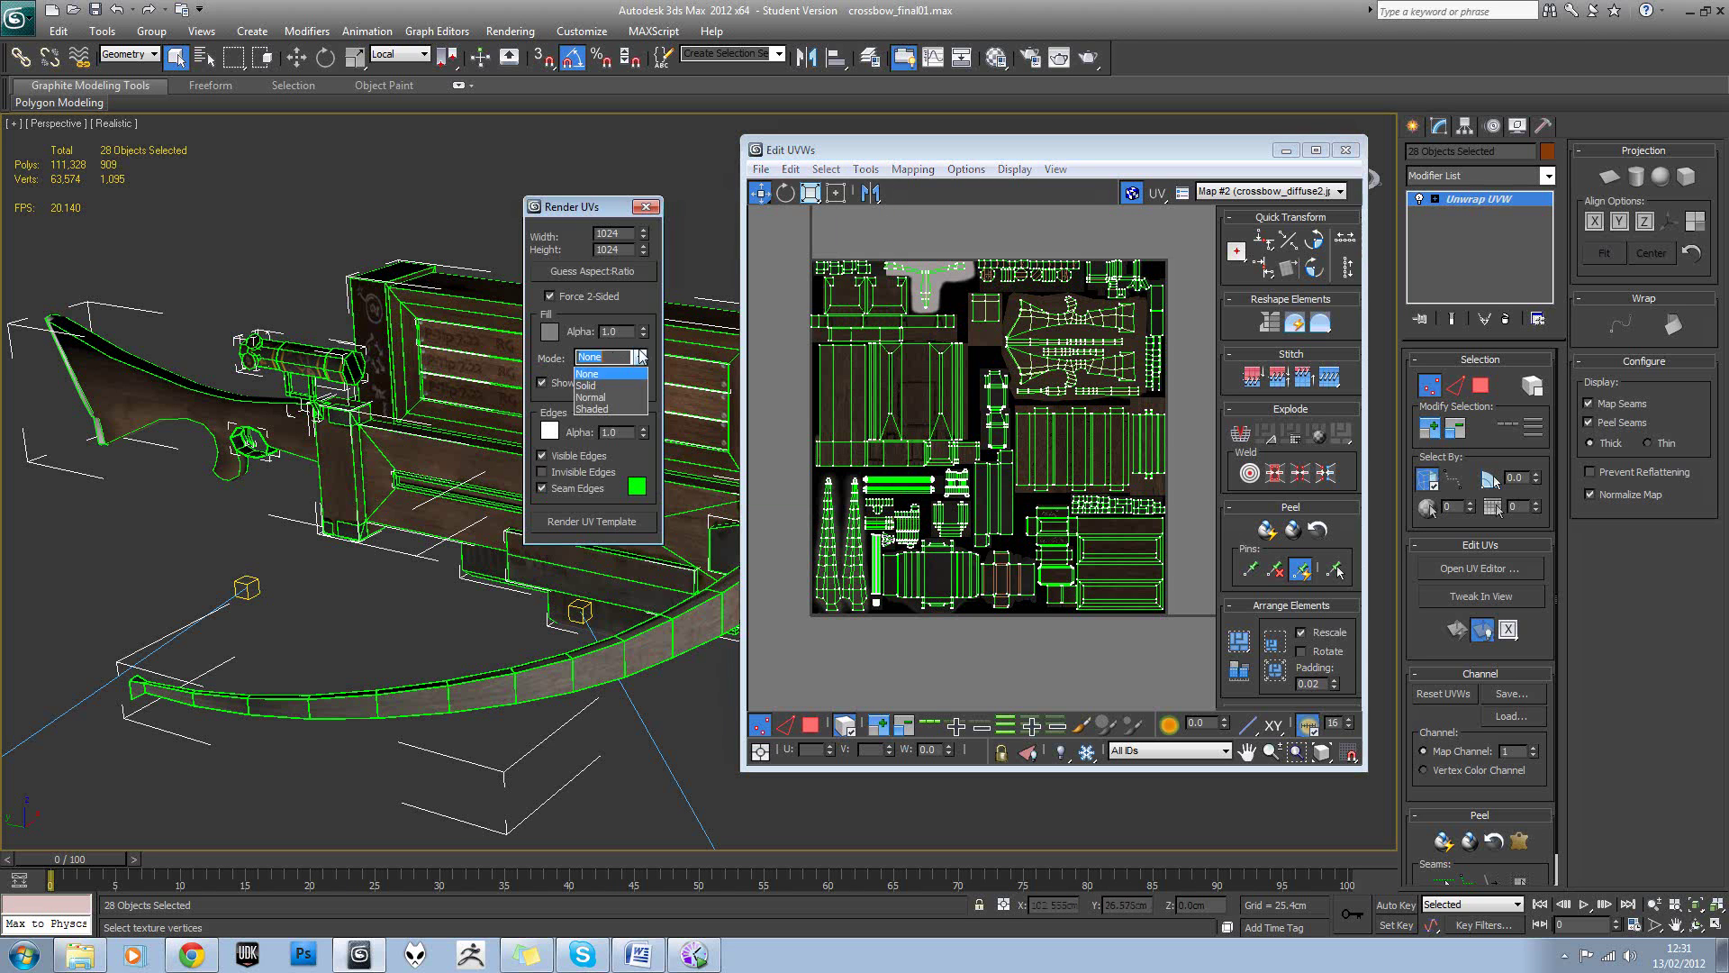
left_click(622, 386)
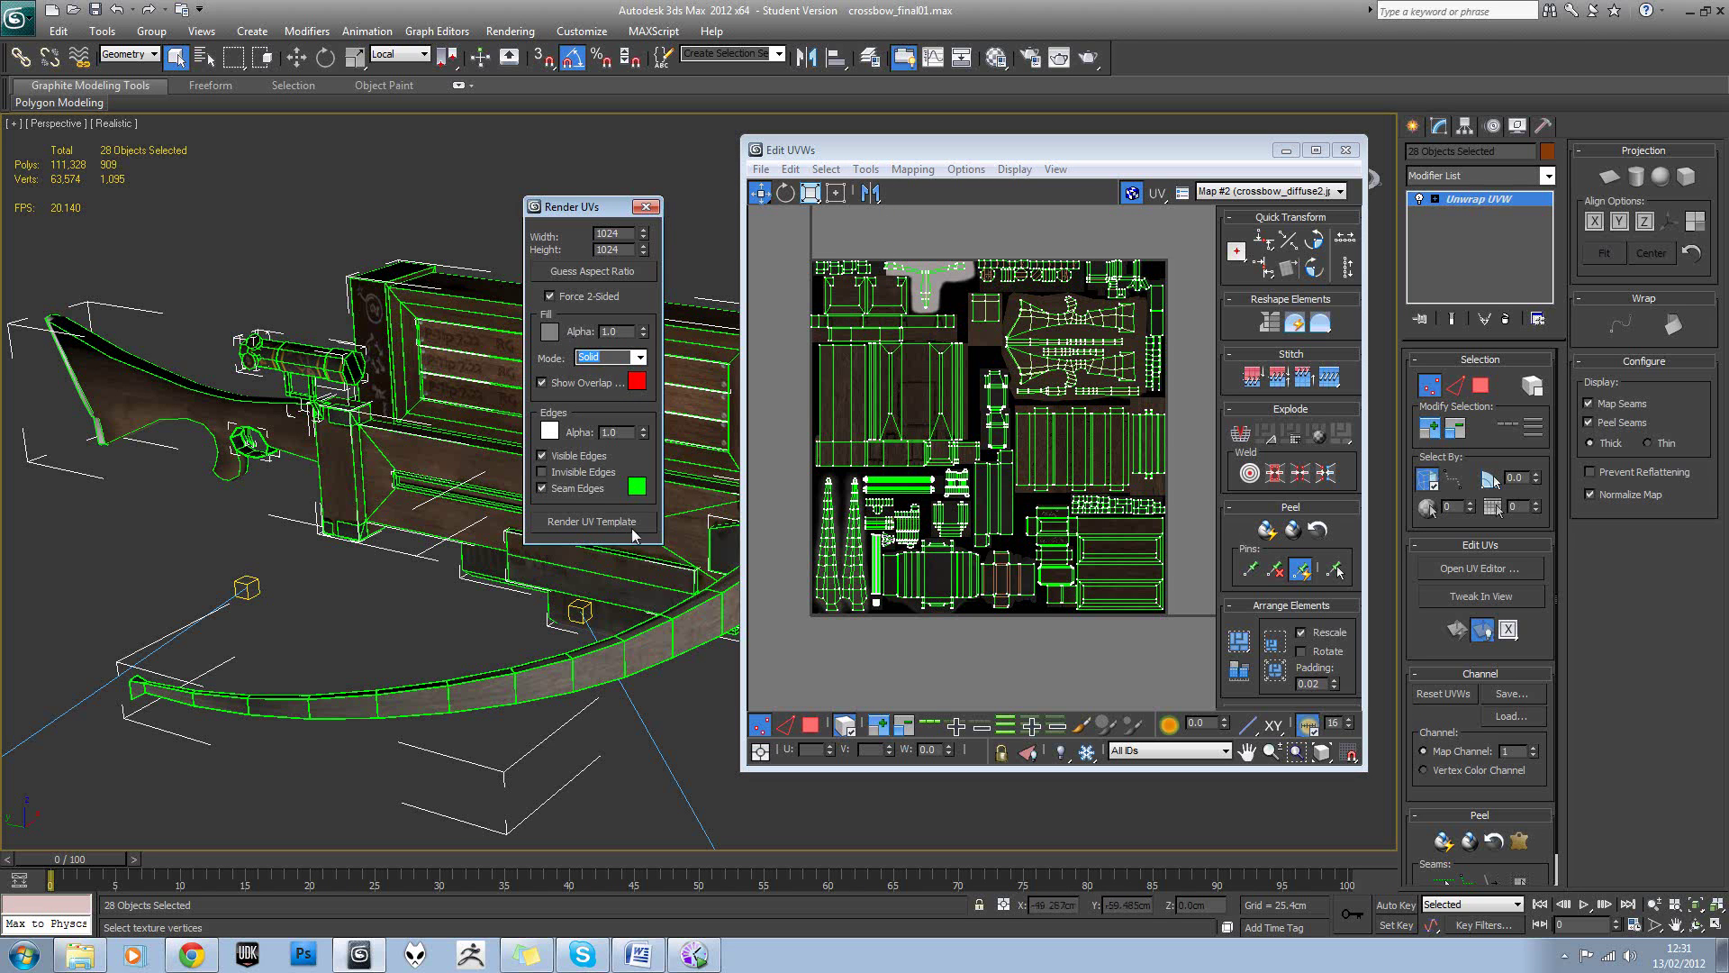
left_click(619, 522)
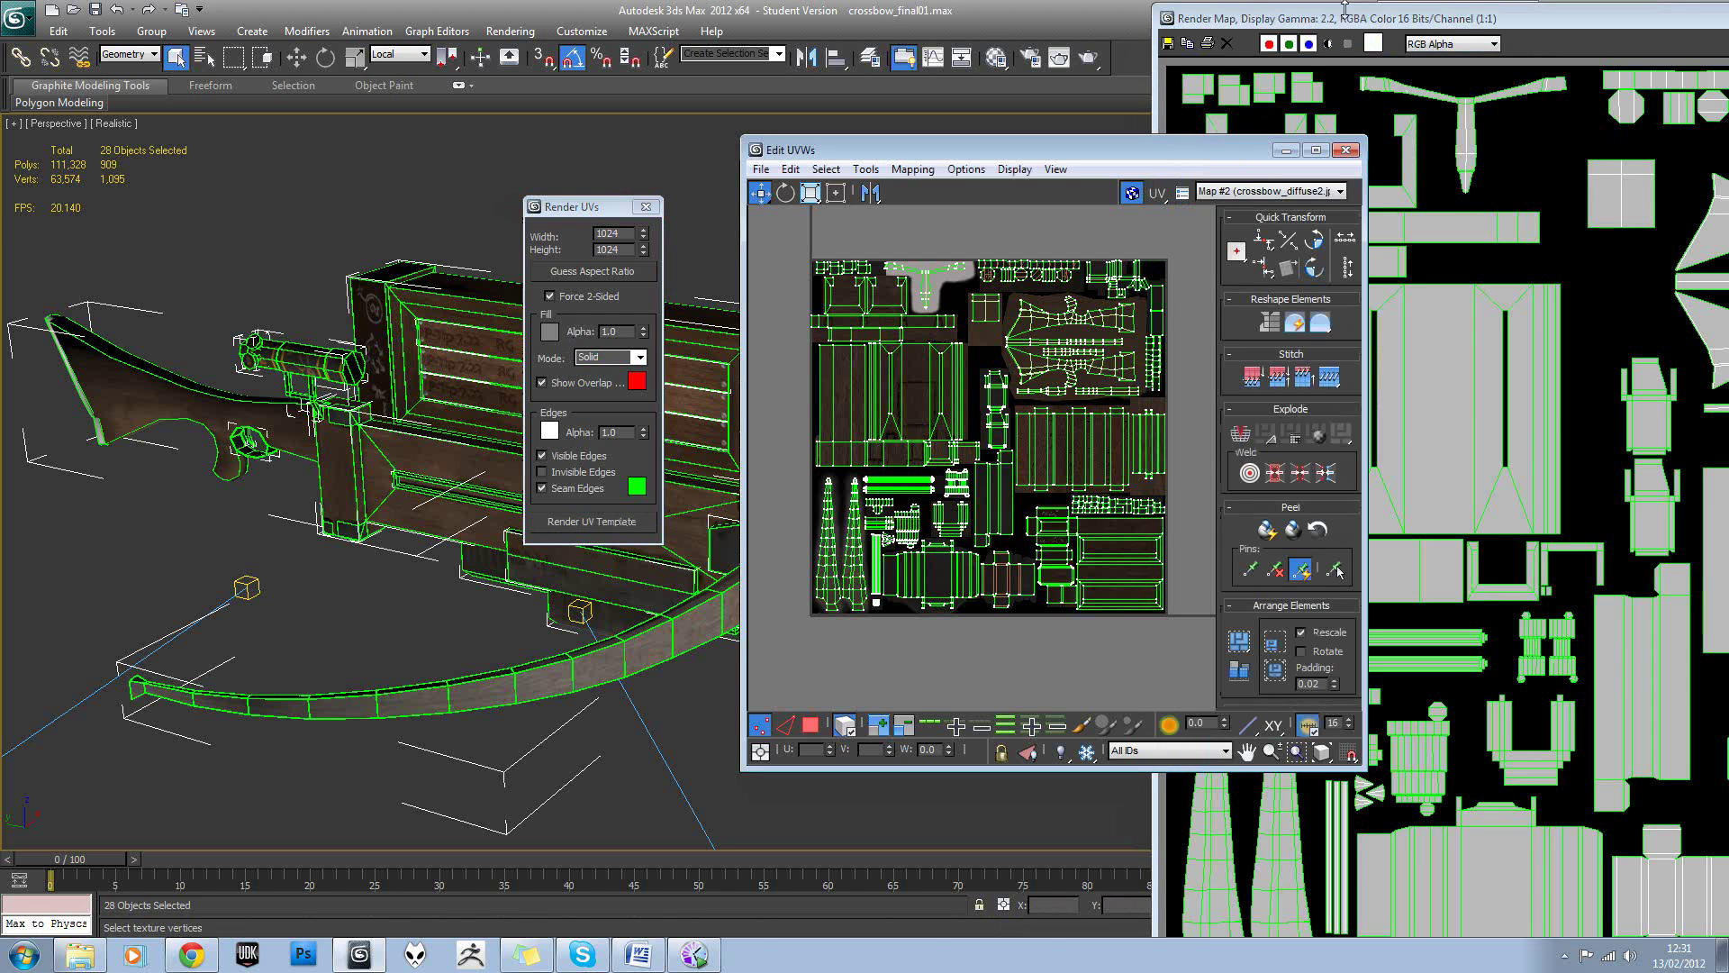
Reposition the Render Map window and inspect the rendered UV template.
left_click(1335, 27)
left_click_drag(1335, 27, 648, 18)
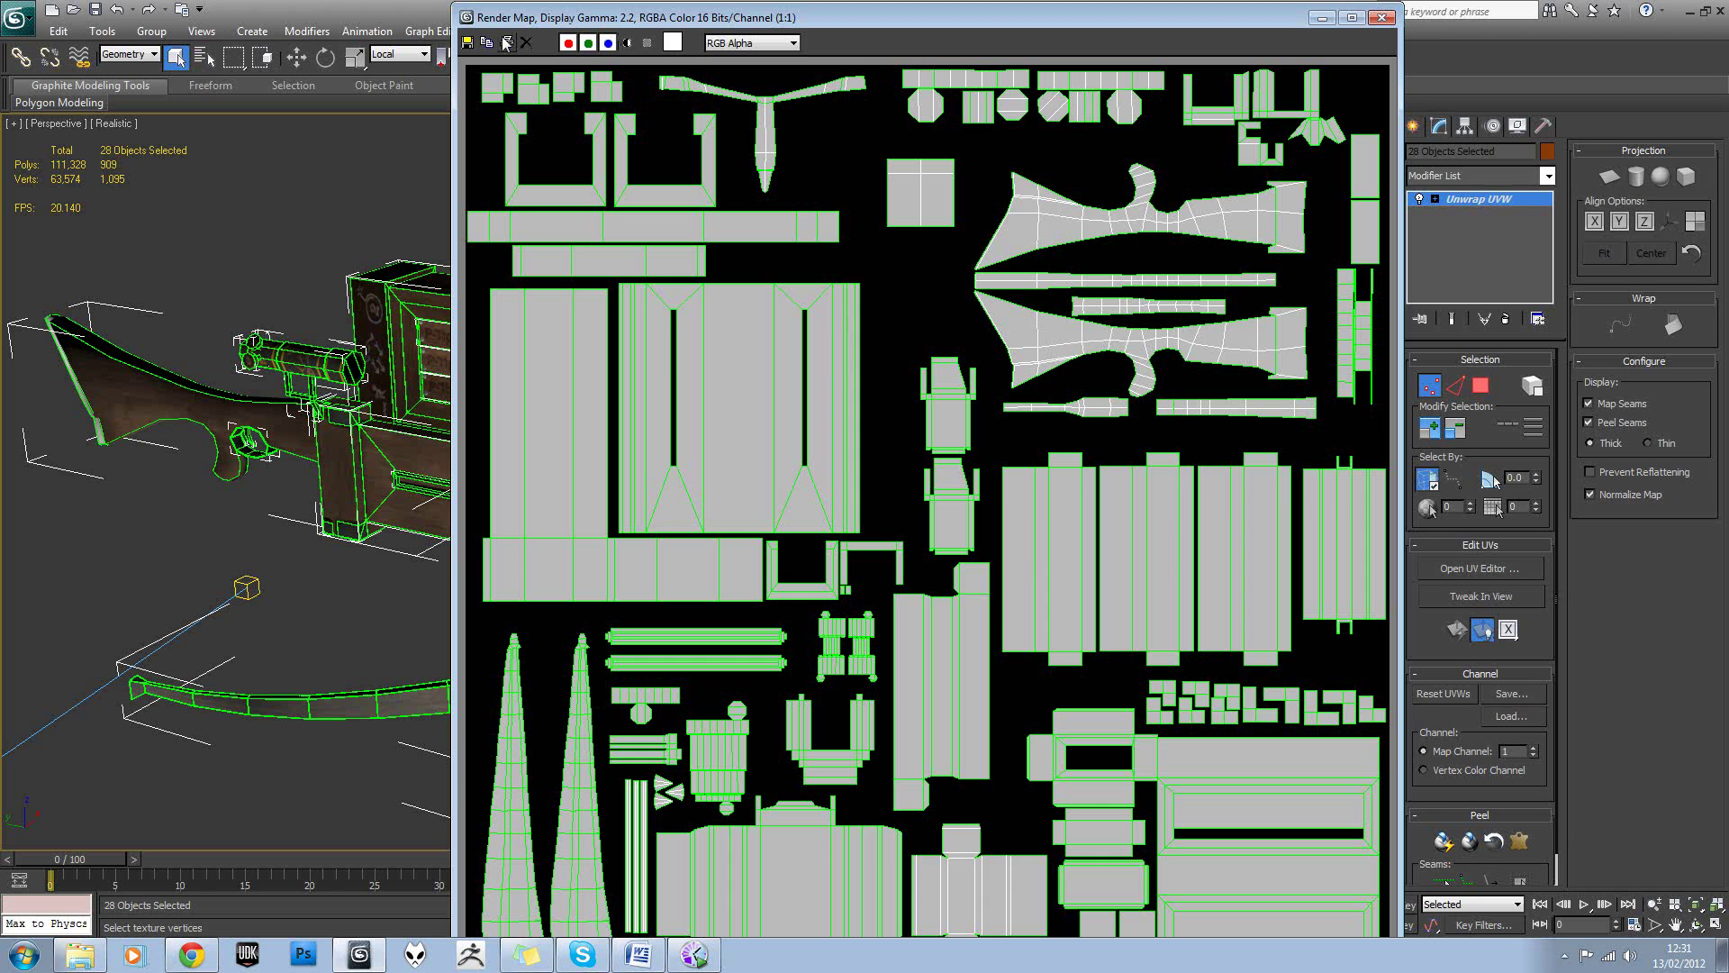
left_click_drag(605, 194, 609, 197)
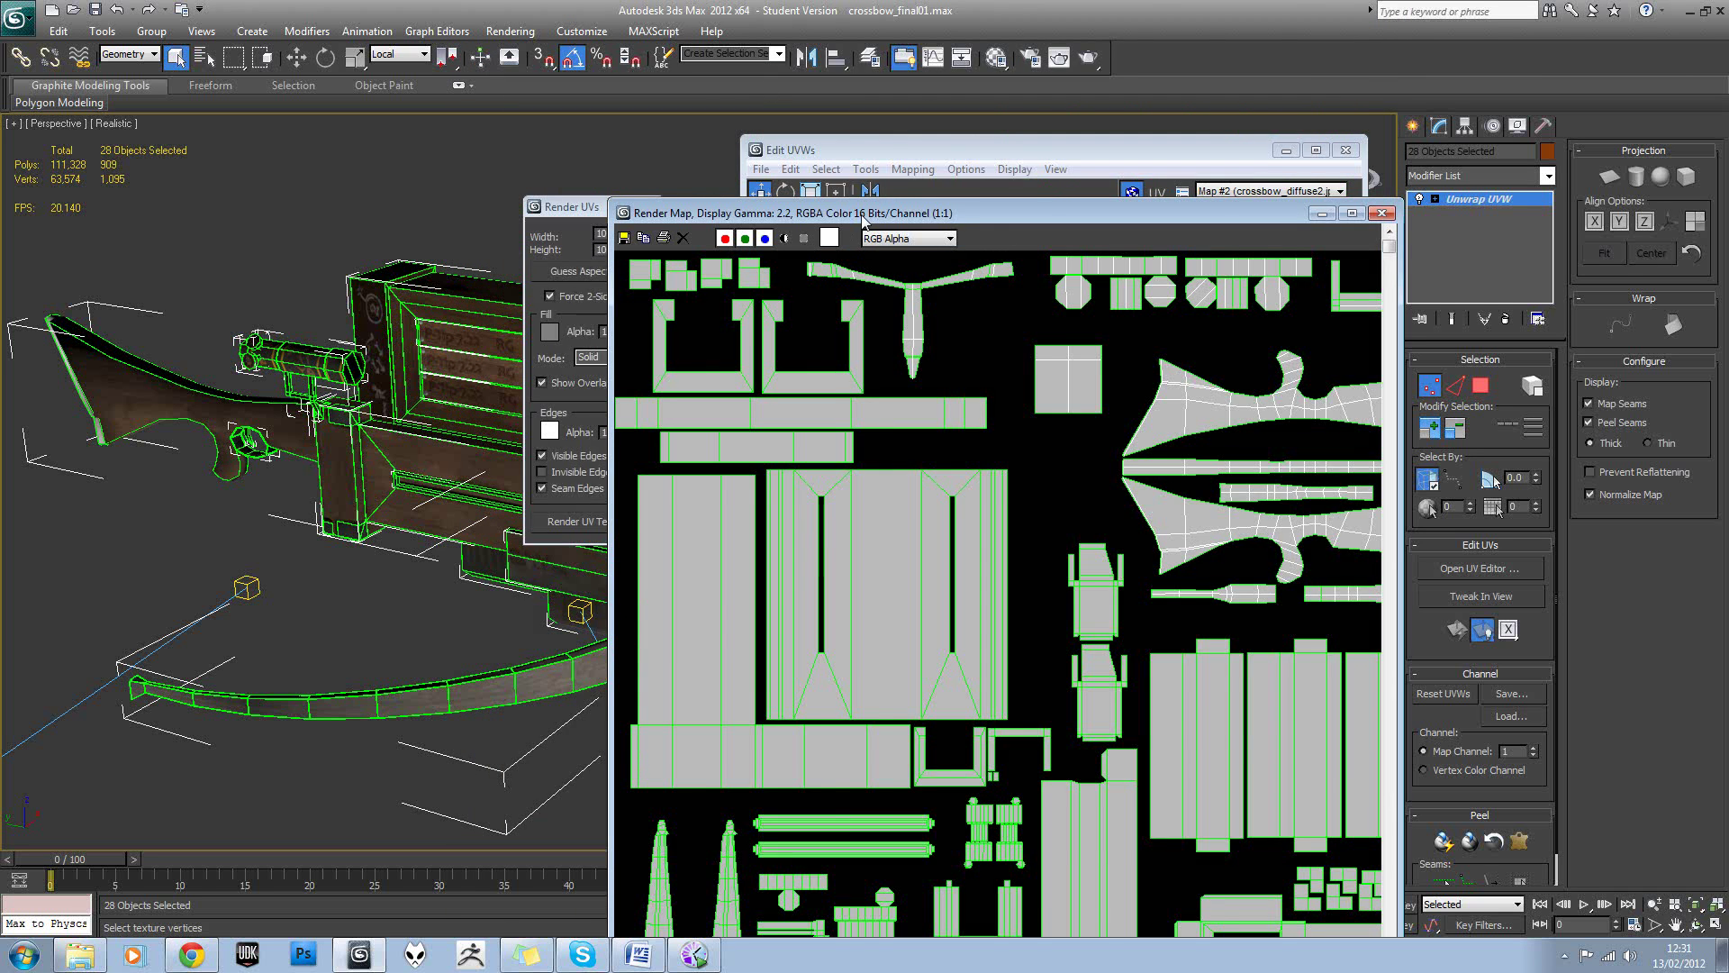
Move the Render Map window clear of the Render UVs dialog and view the whole rendered template at 1:2.
left_click_drag(862, 213, 765, 82)
scroll(868, 362, "down", 1)
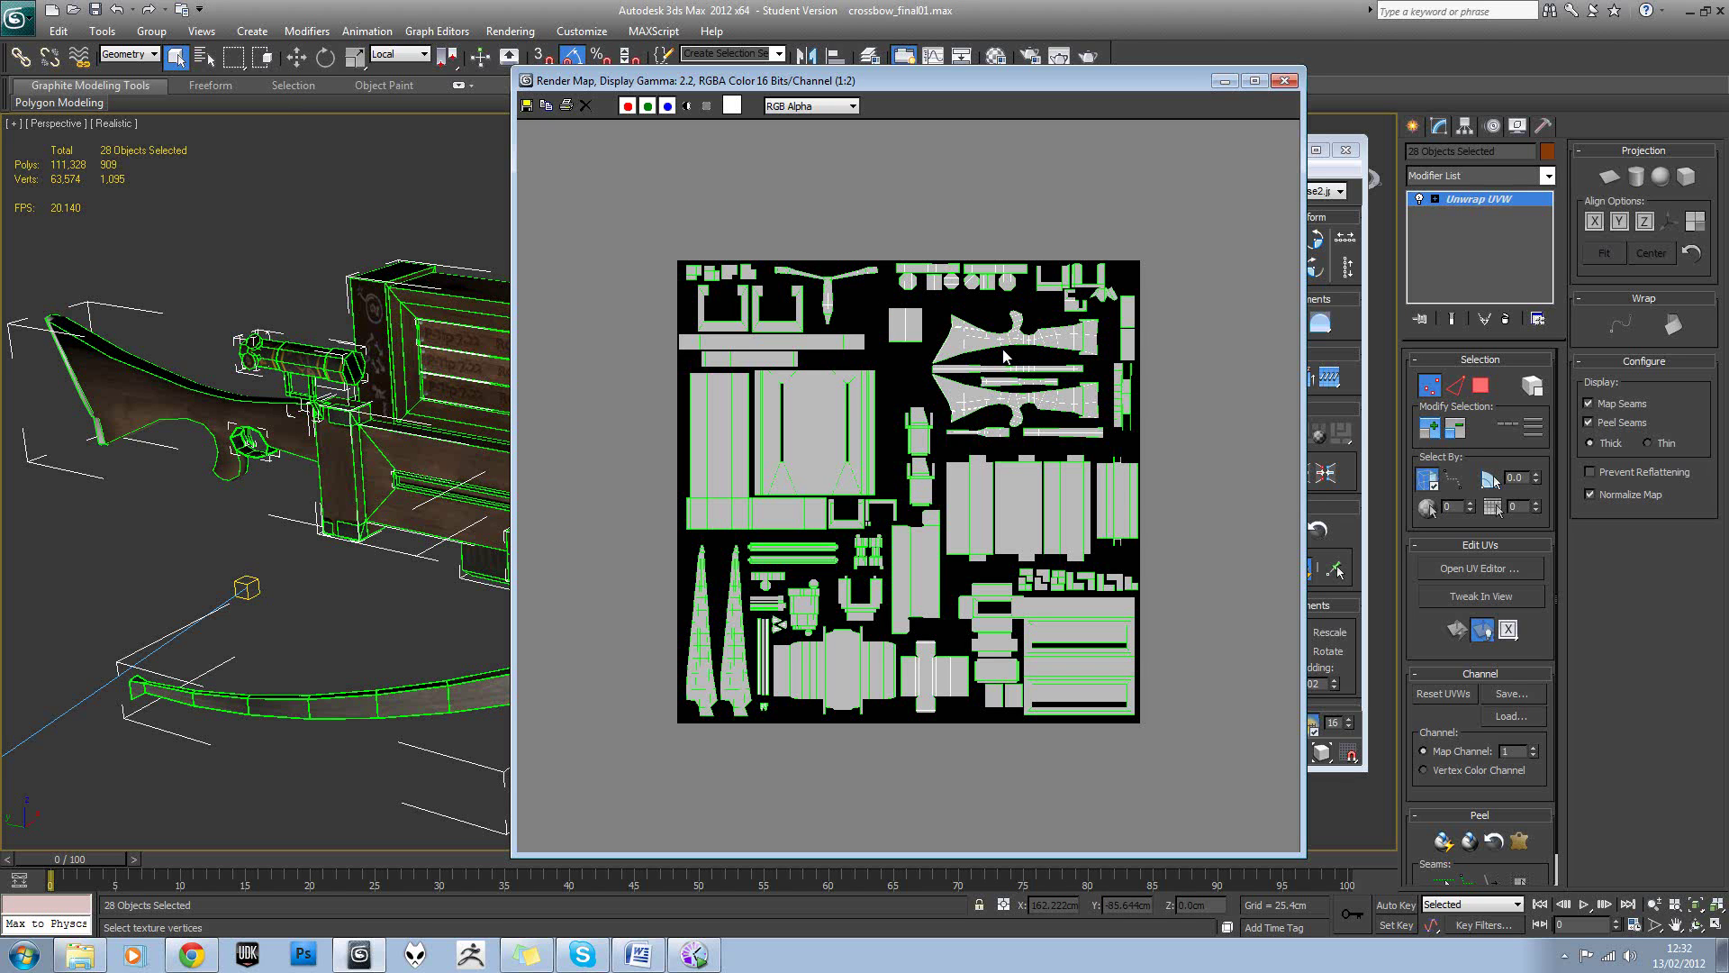
left_click_drag(804, 83, 927, 61)
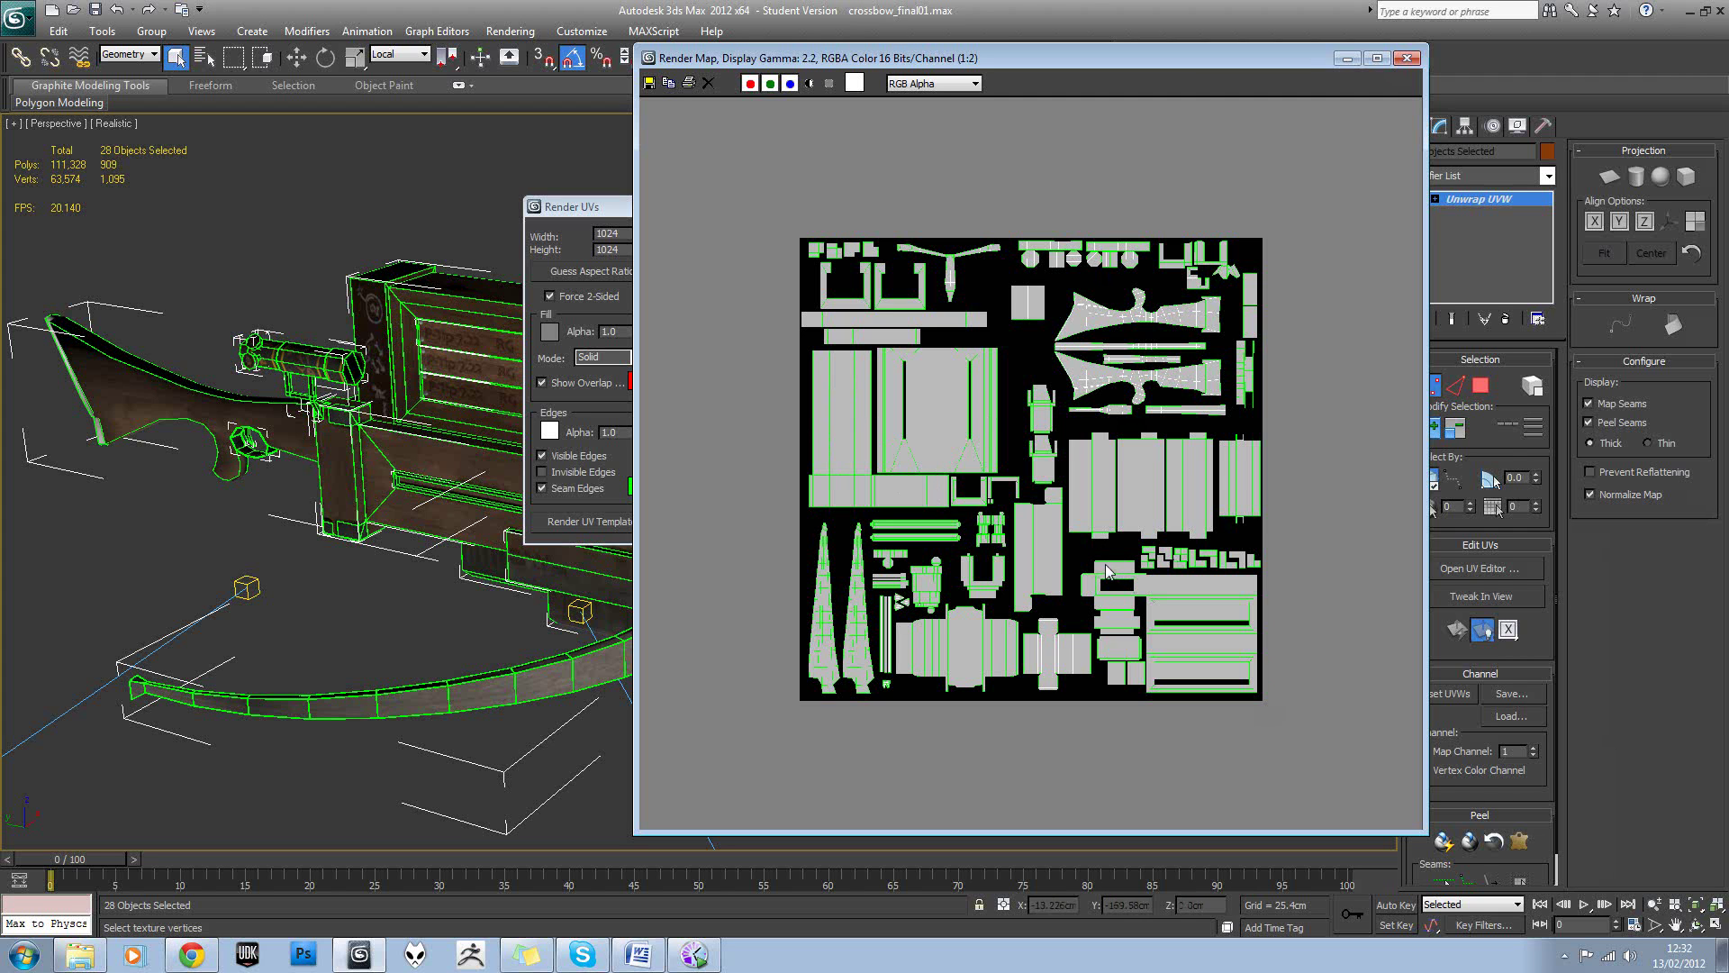
Start saving the rendered UV template image to the Desktop with the file name Unwrap_Example.
left_click(651, 83)
left_click(811, 141)
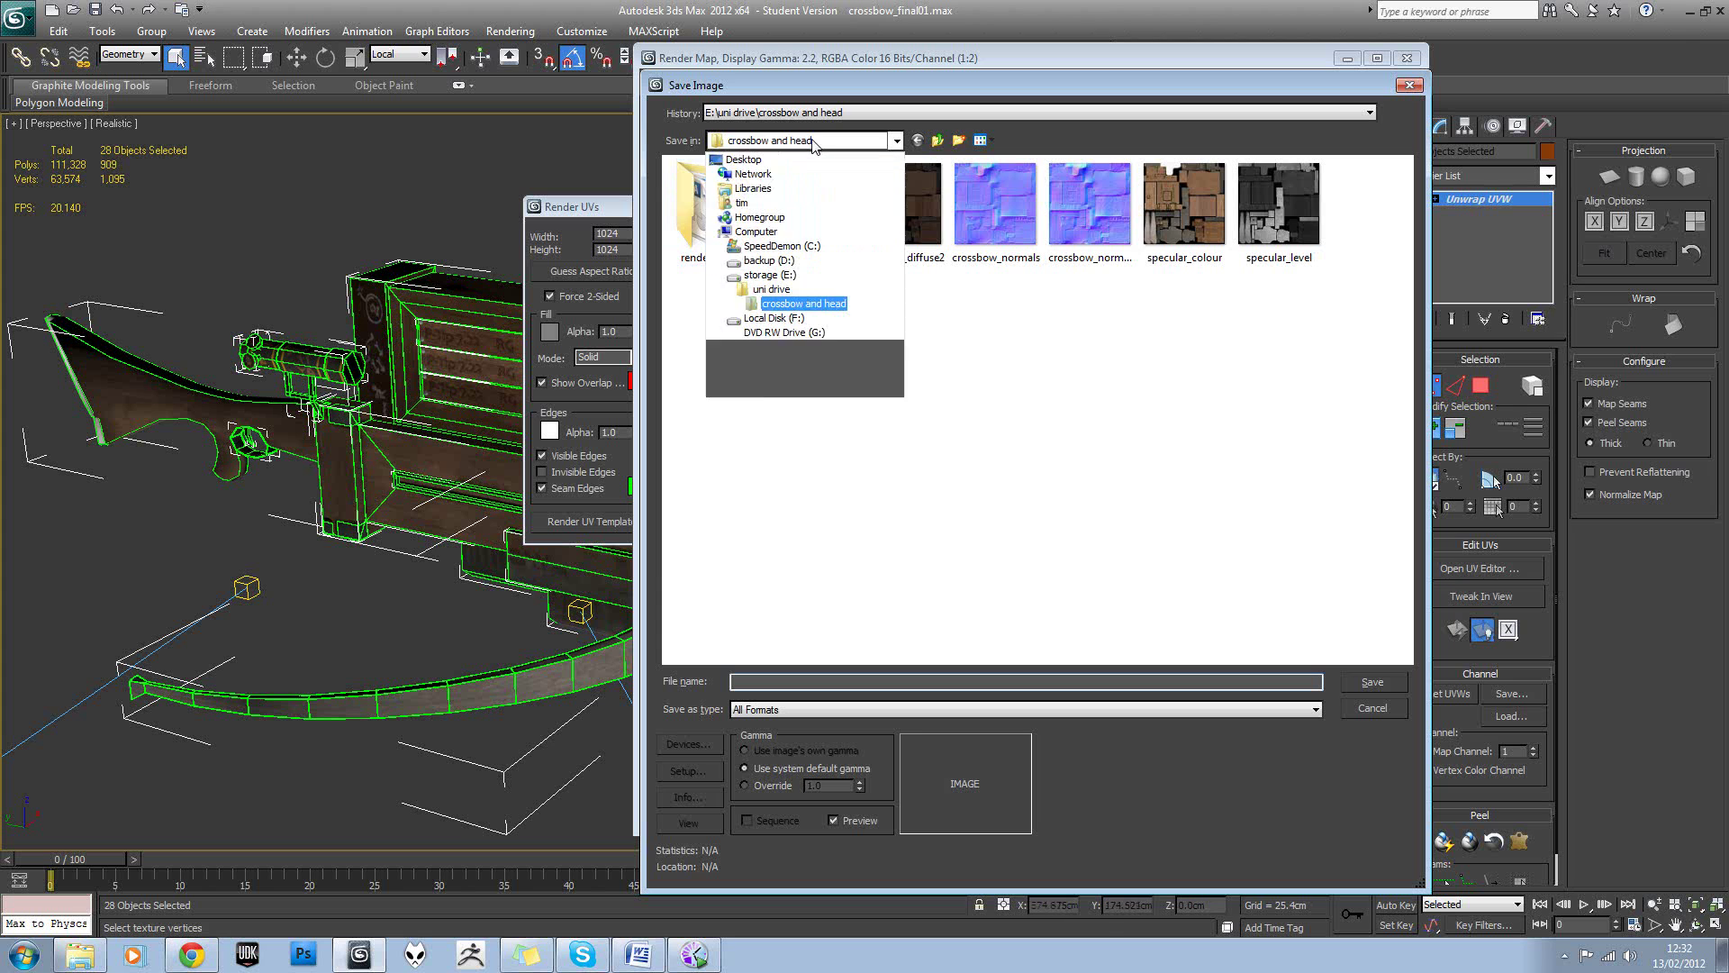
left_click(814, 159)
left_click(771, 681)
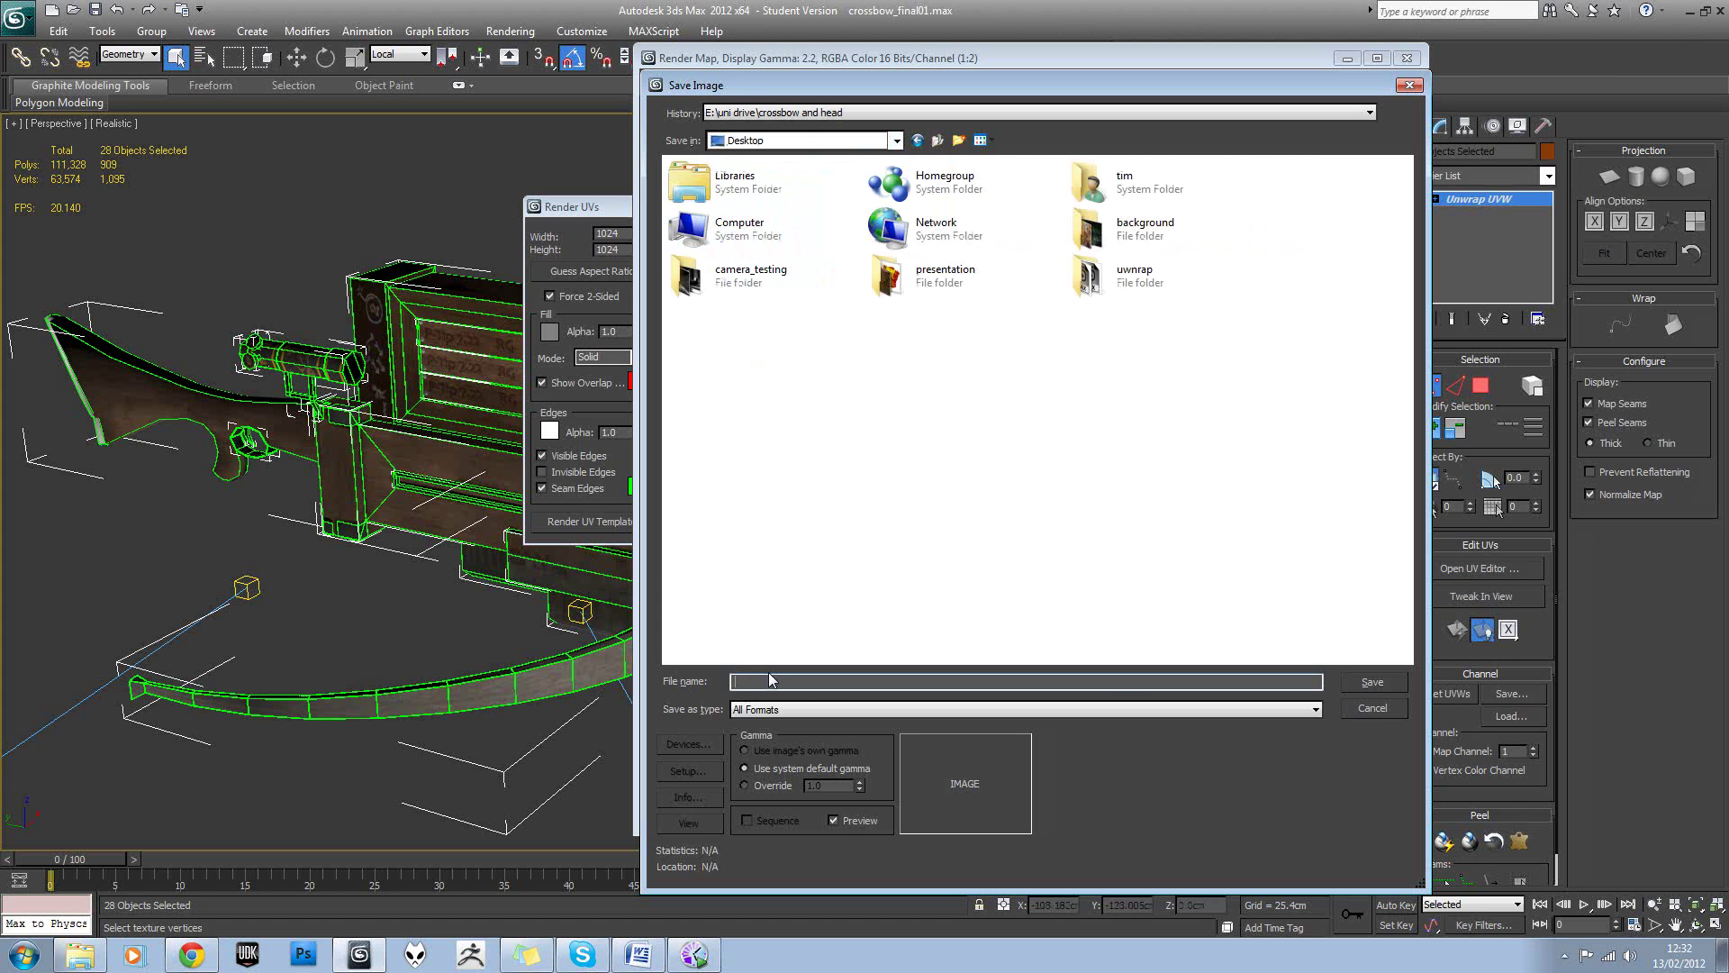
type("Unwrap")
type("_tex")
Save the template image in JPEG format with the quality set to 100.
left_click(842, 710)
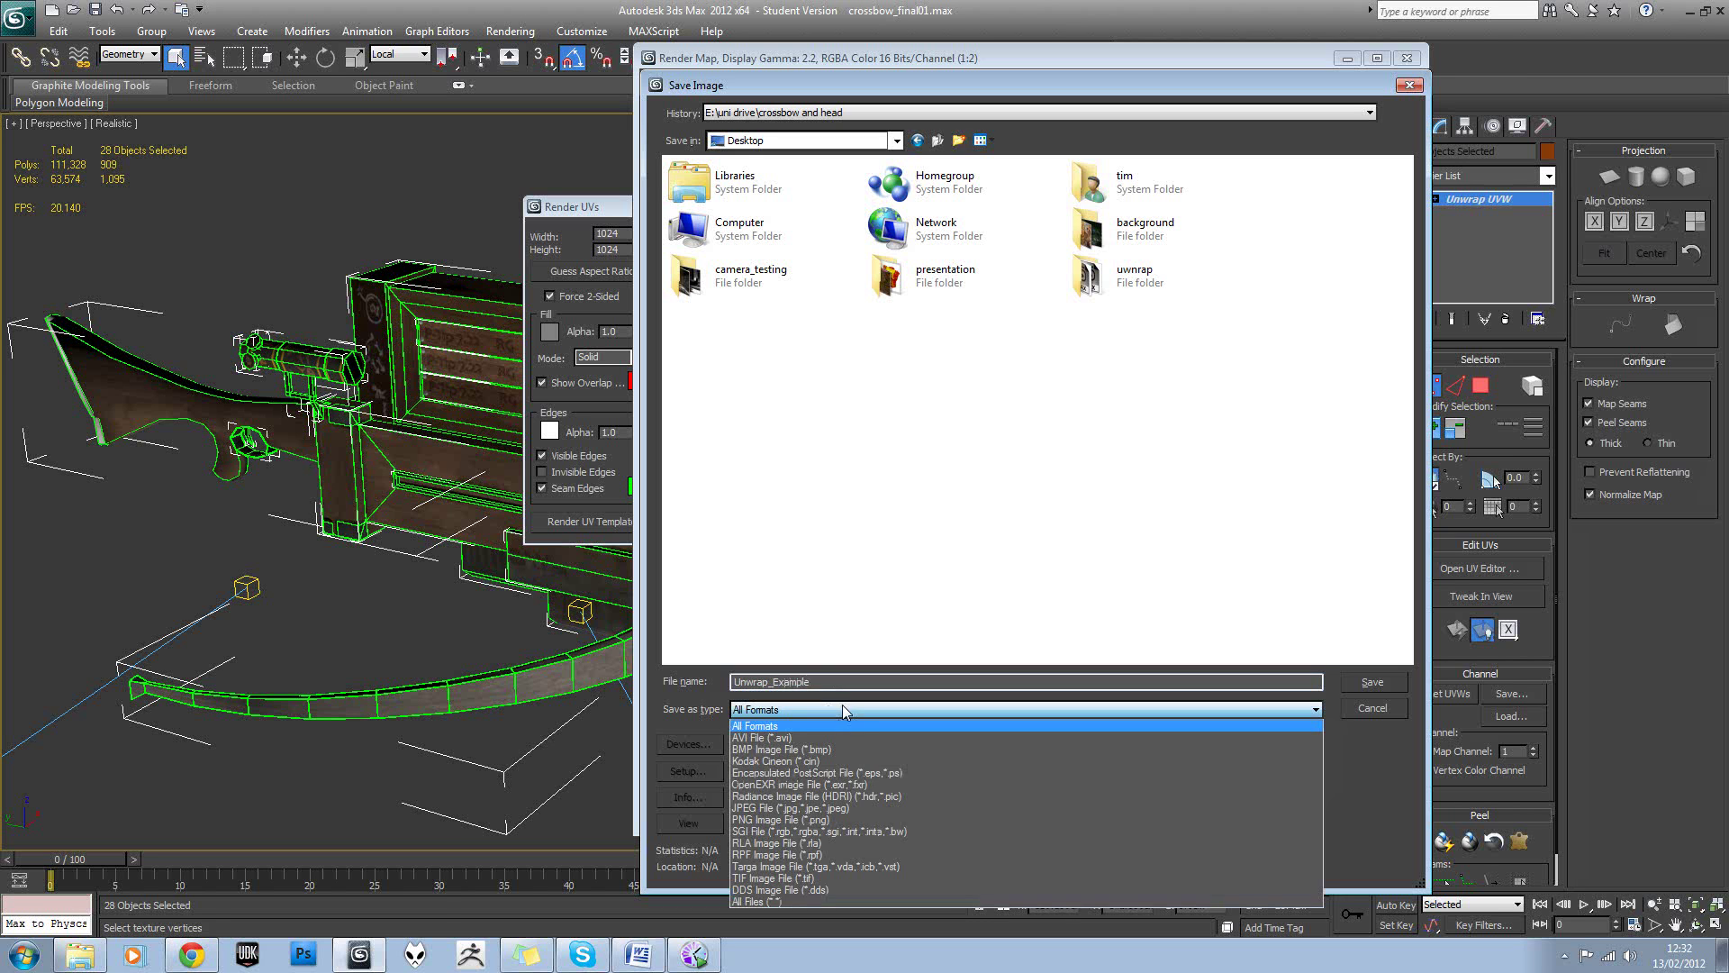
left_click(822, 813)
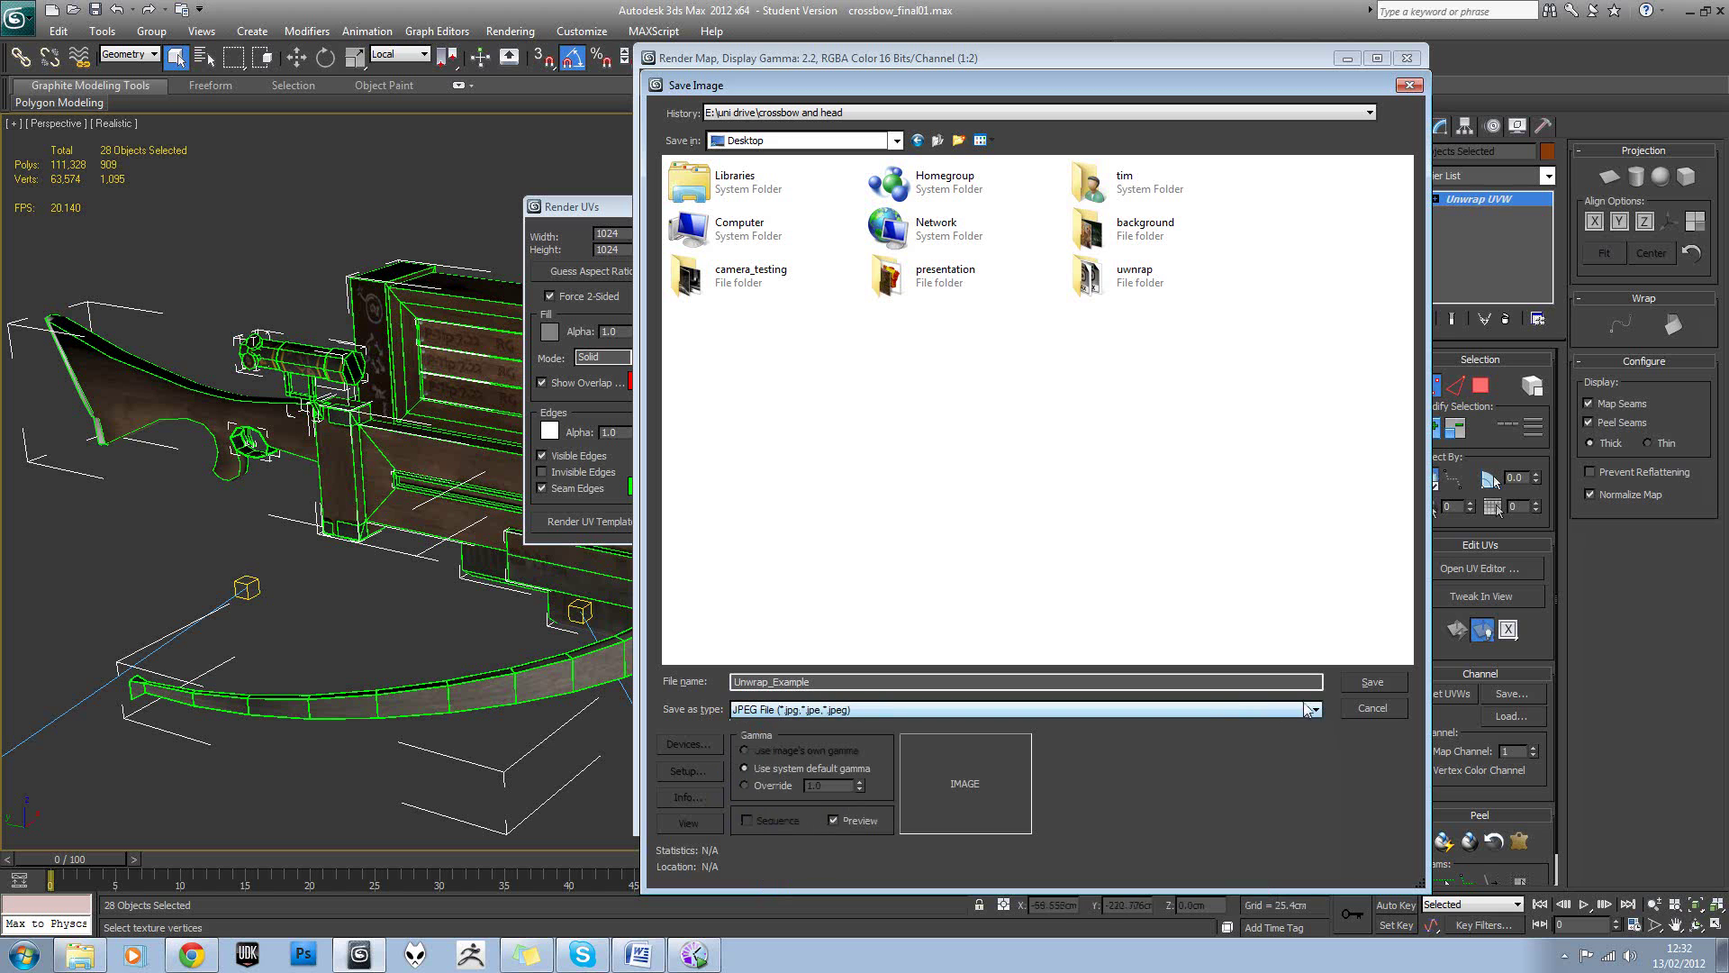
left_click(1371, 681)
left_click_drag(1089, 437, 1133, 442)
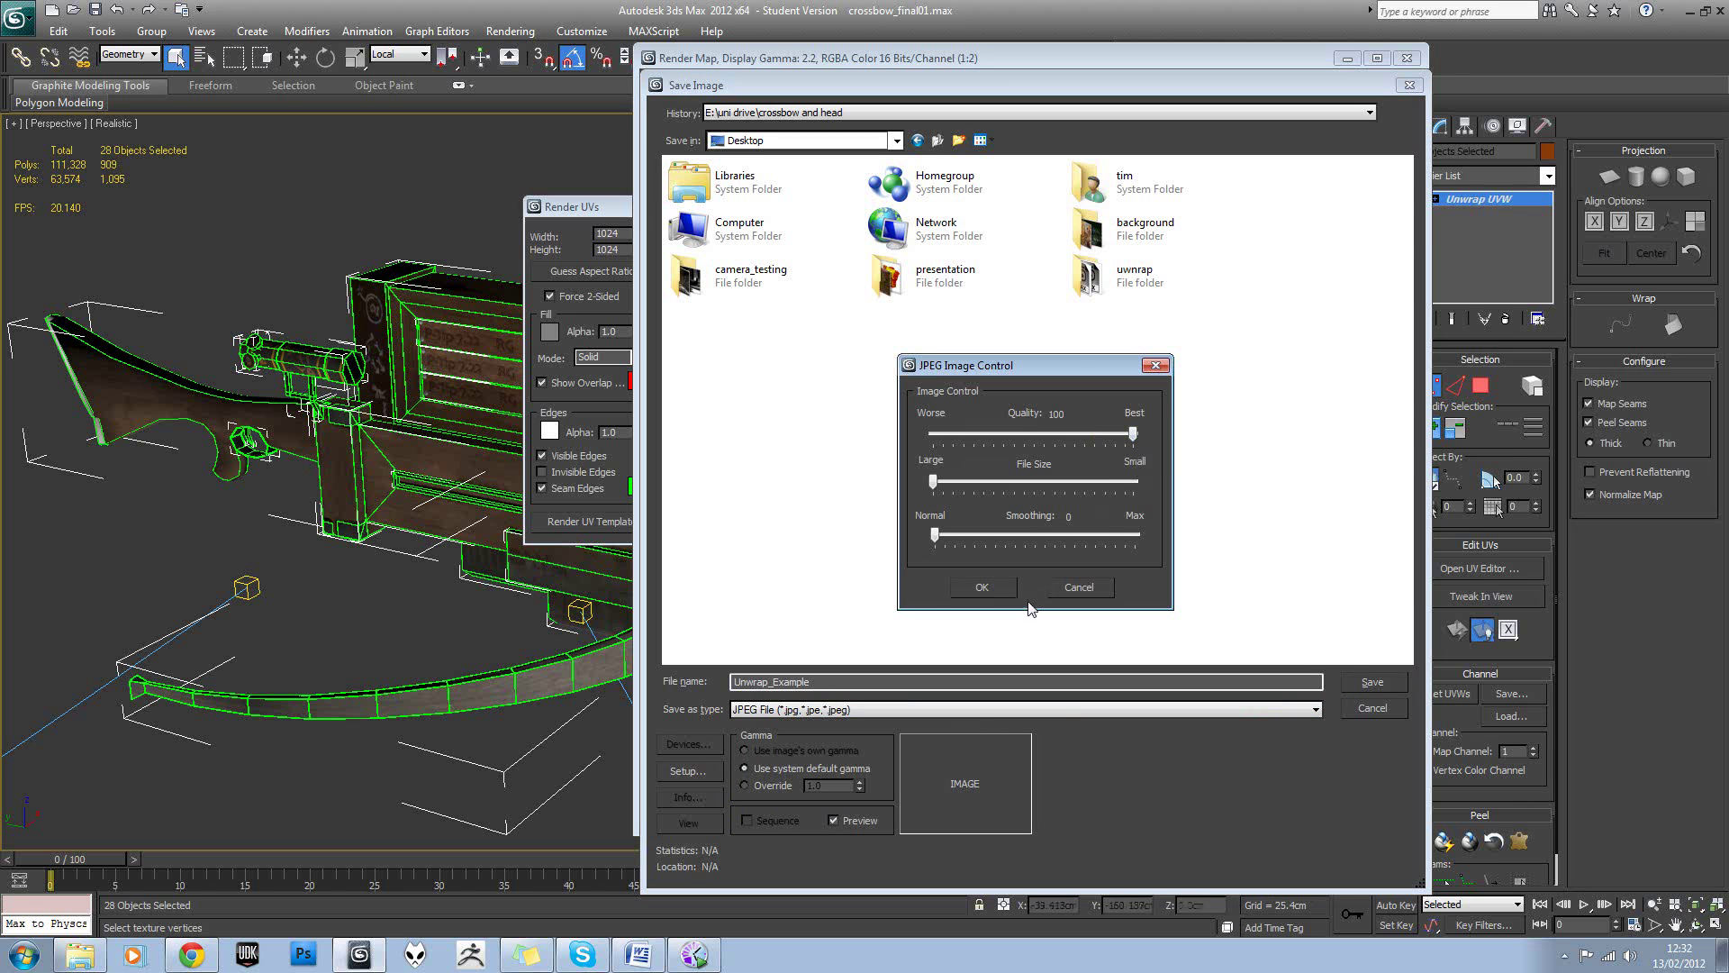
left_click(1000, 590)
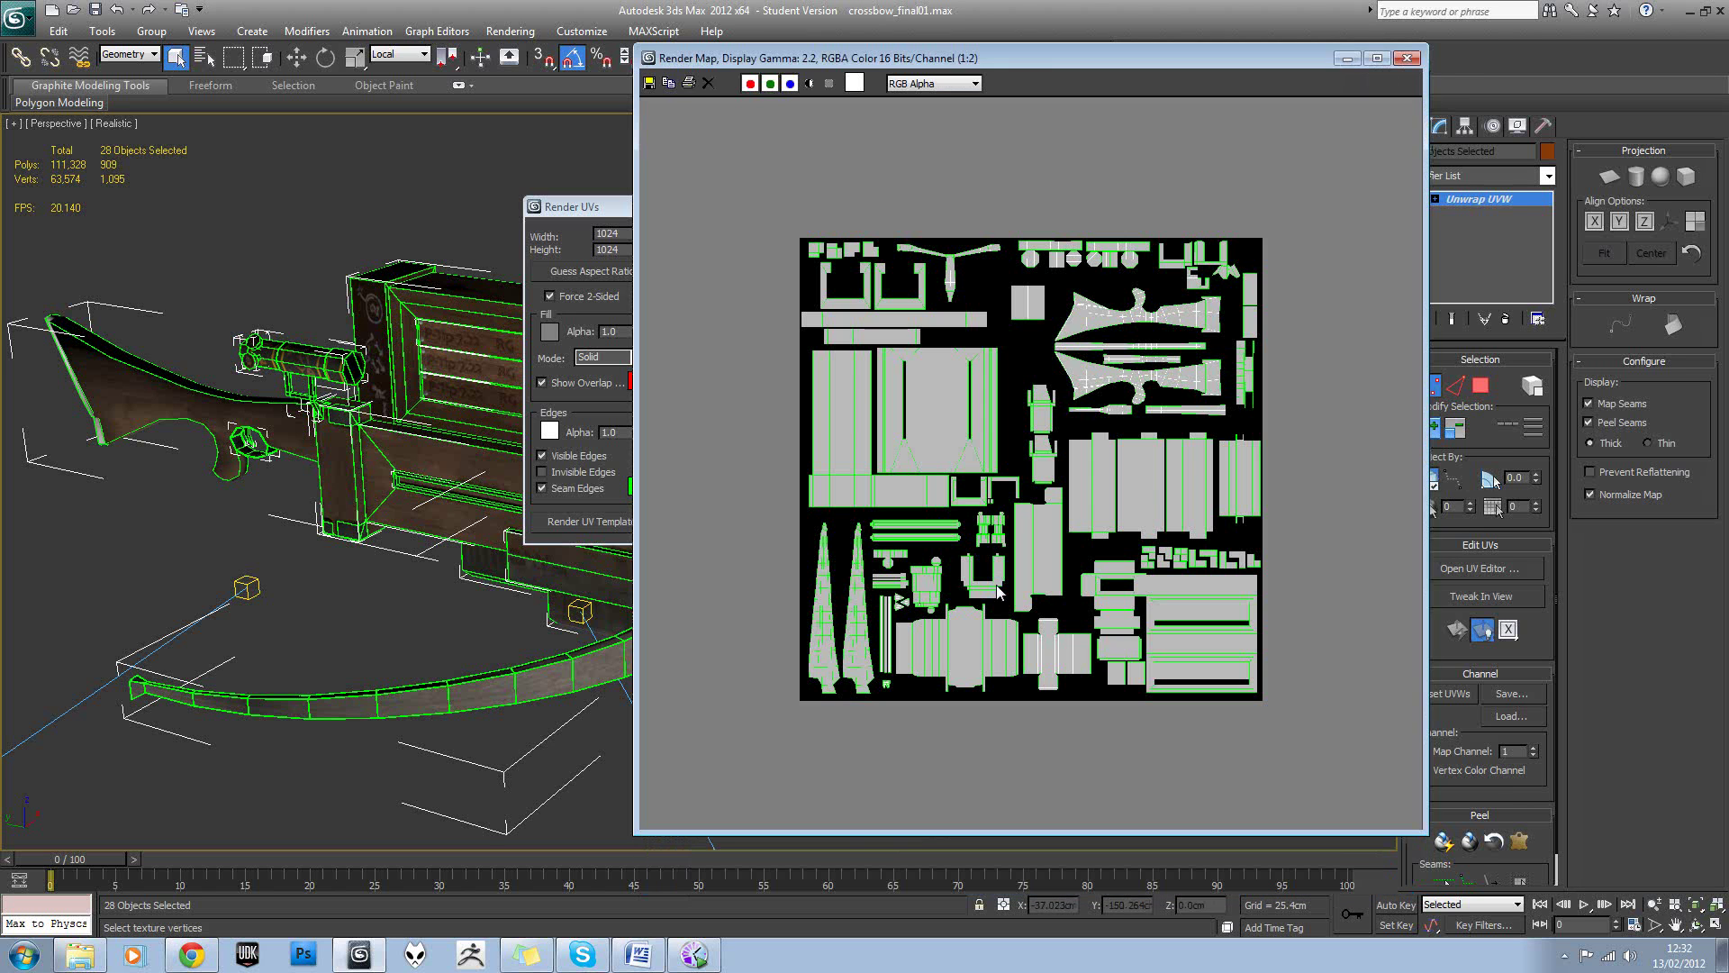
Switch to Photoshop, open Unwrap_Example.jpg from the Desktop, and decline the offer to visit the graphics driver site.
left_click(304, 953)
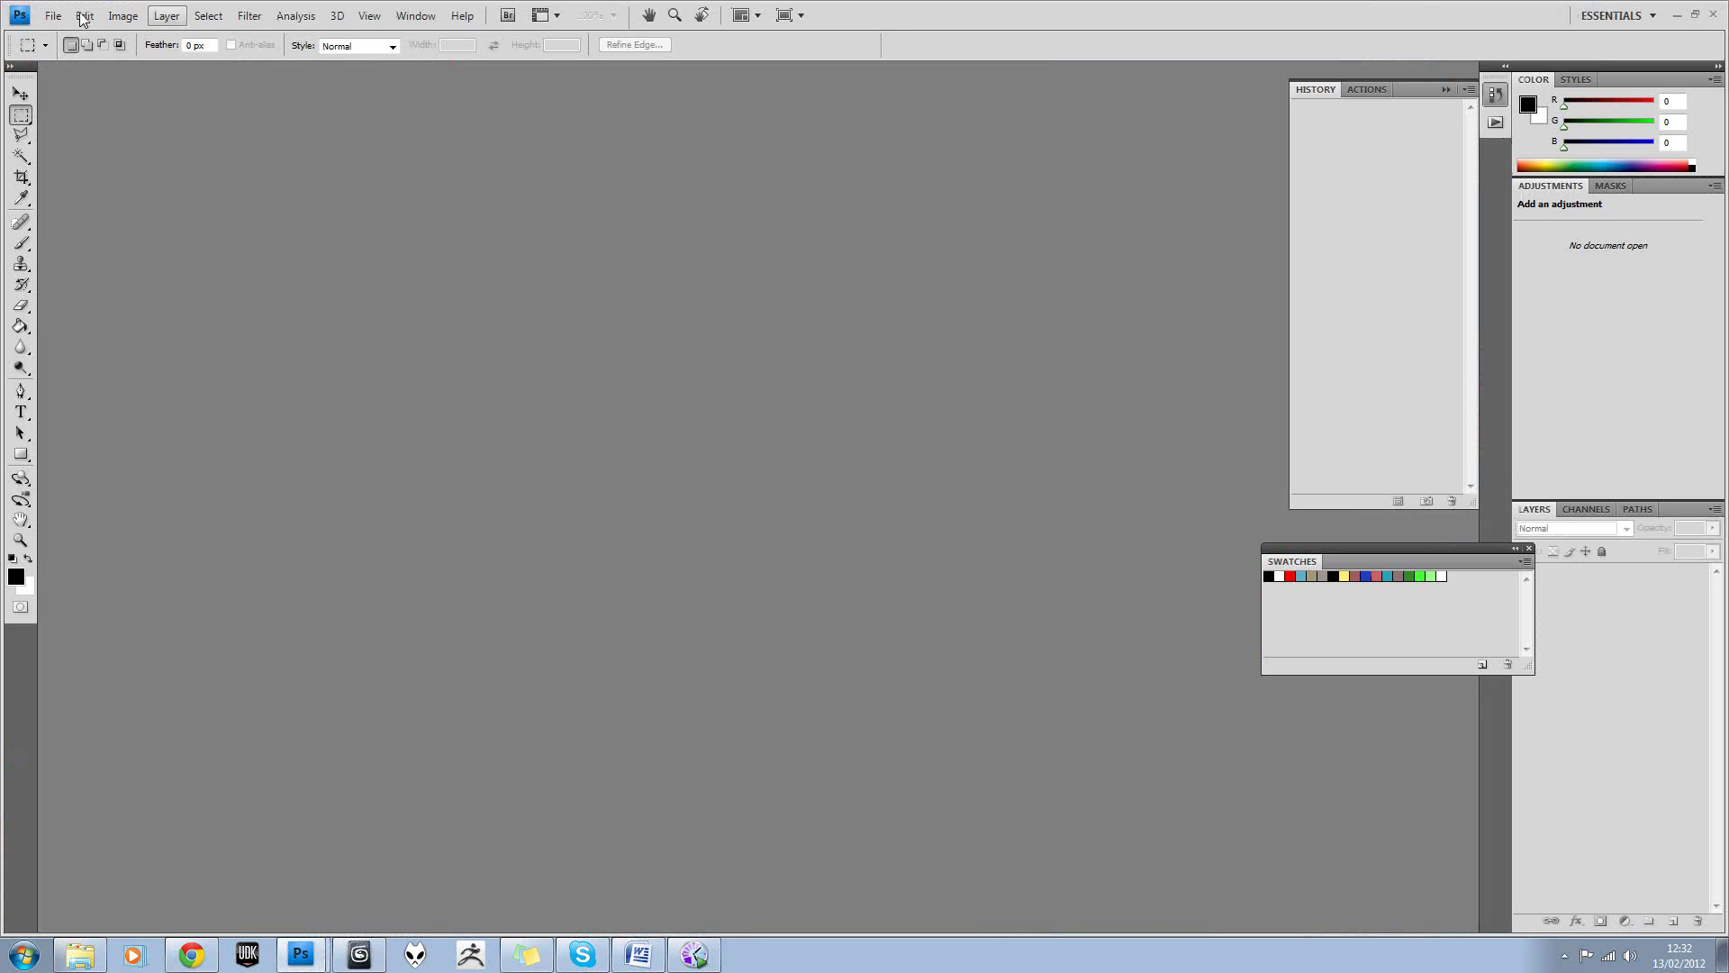
left_click(54, 17)
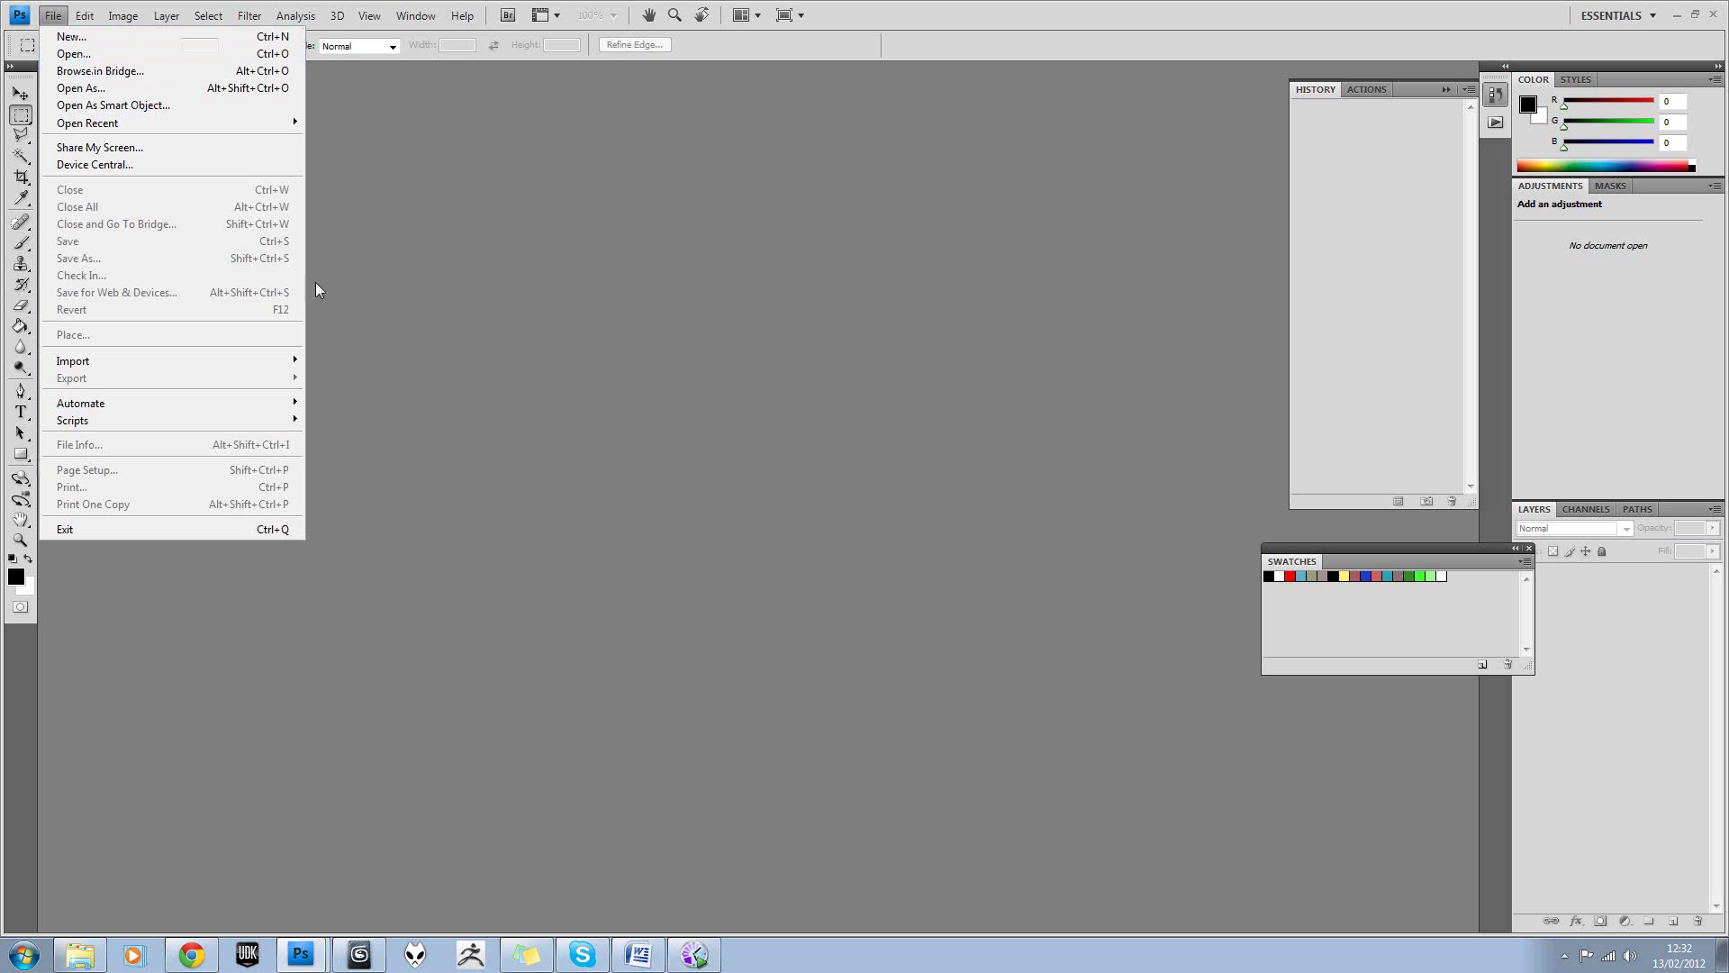
left_click(72, 54)
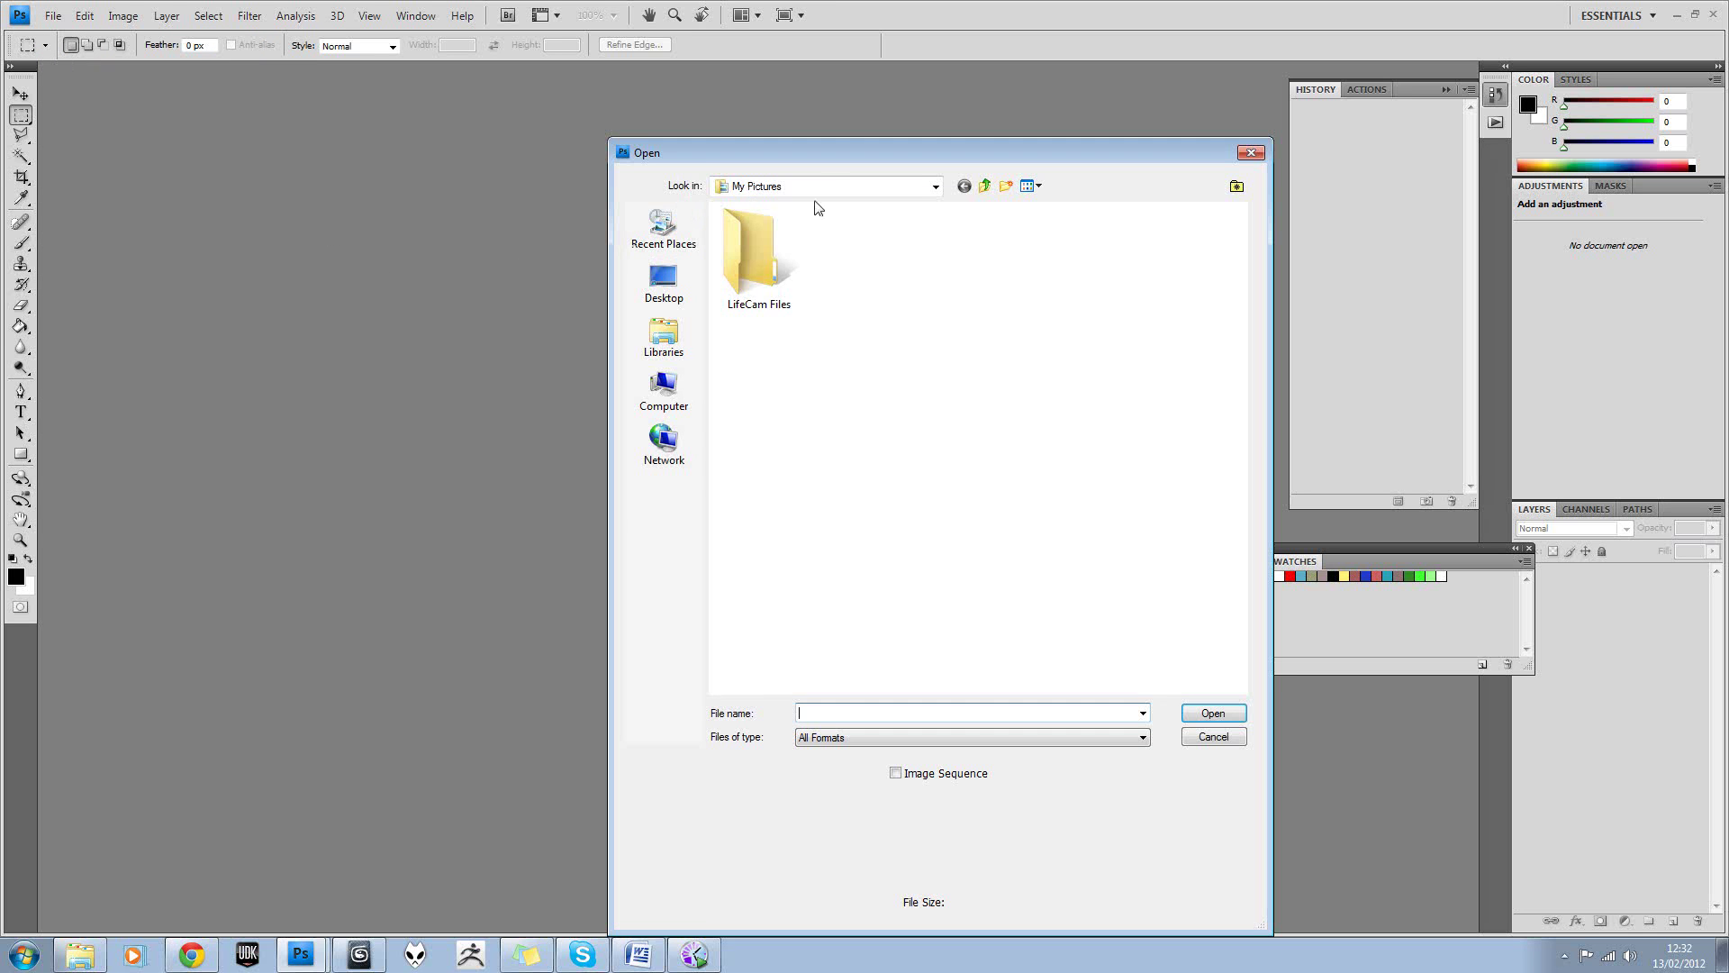
left_click(836, 185)
left_click(829, 225)
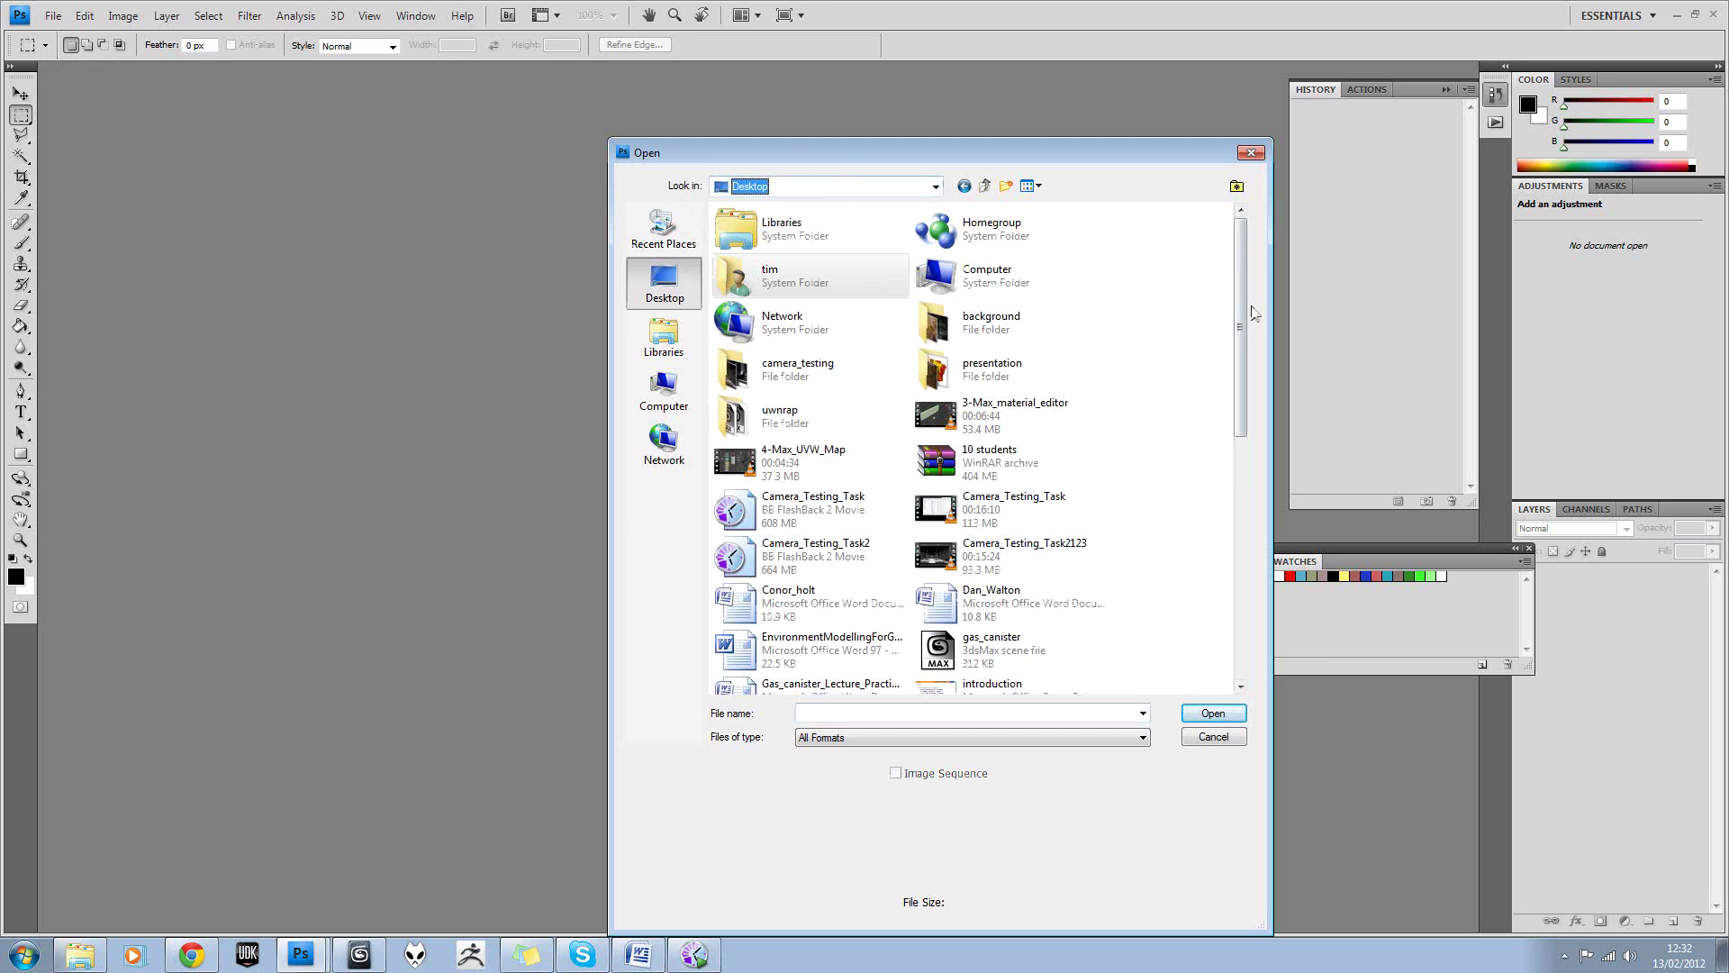
left_click_drag(1243, 325, 1243, 514)
left_click(1034, 388)
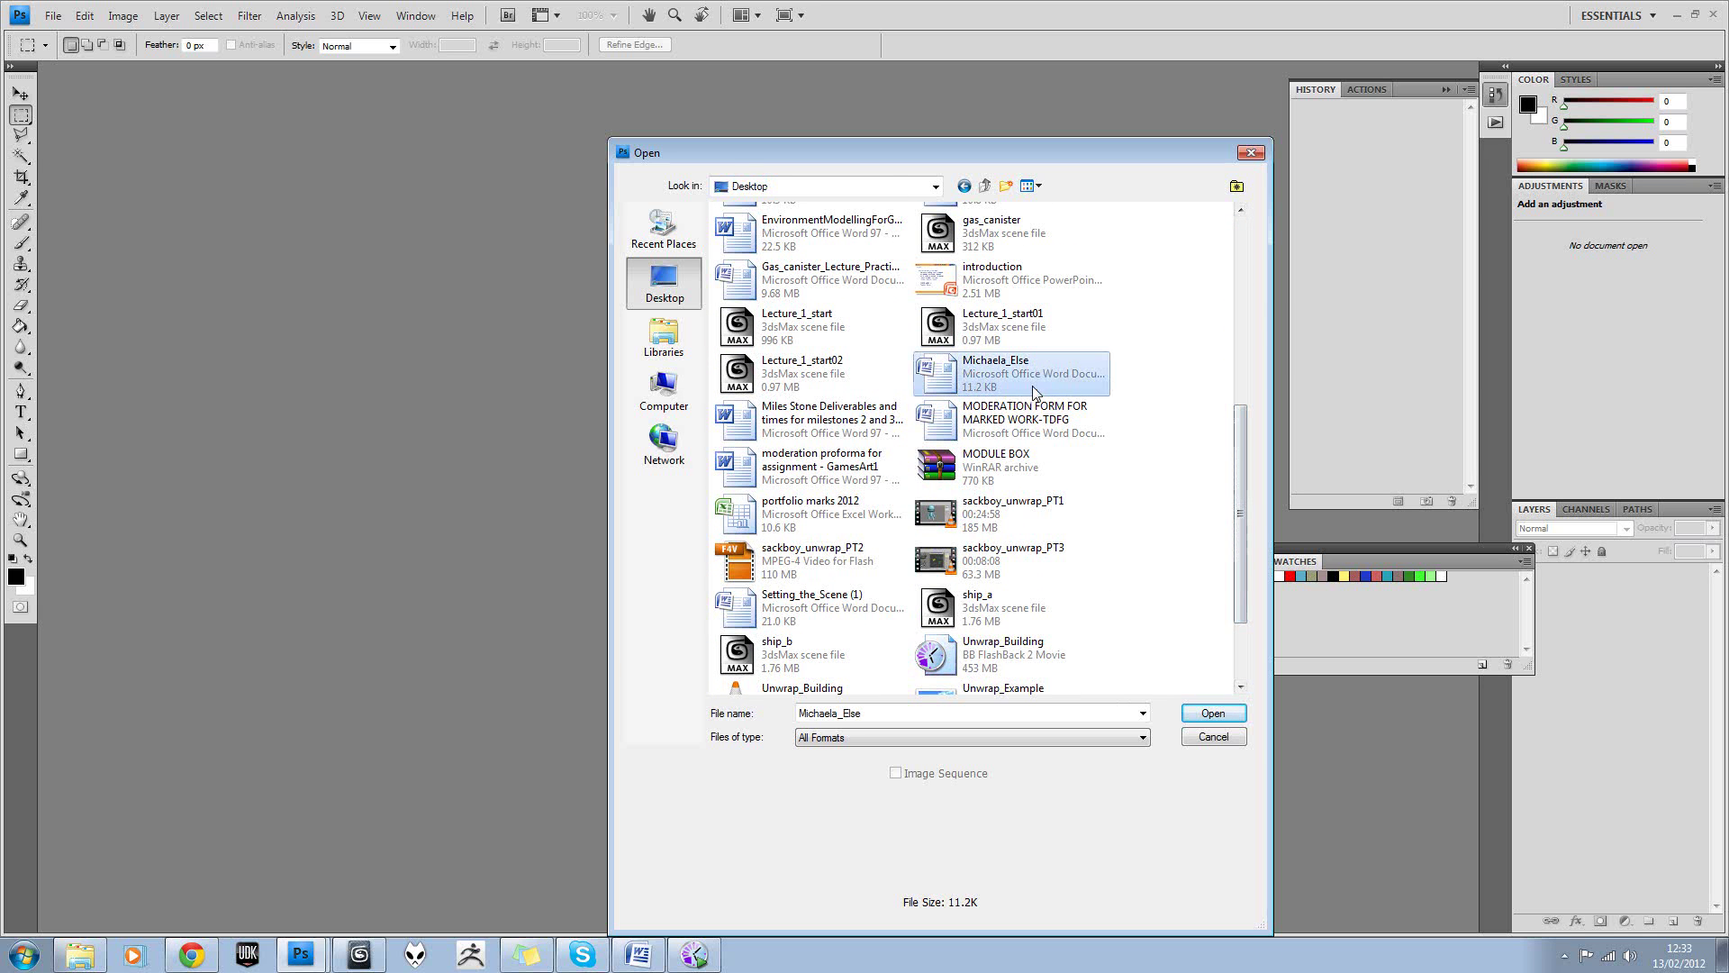
key("u")
key("u")
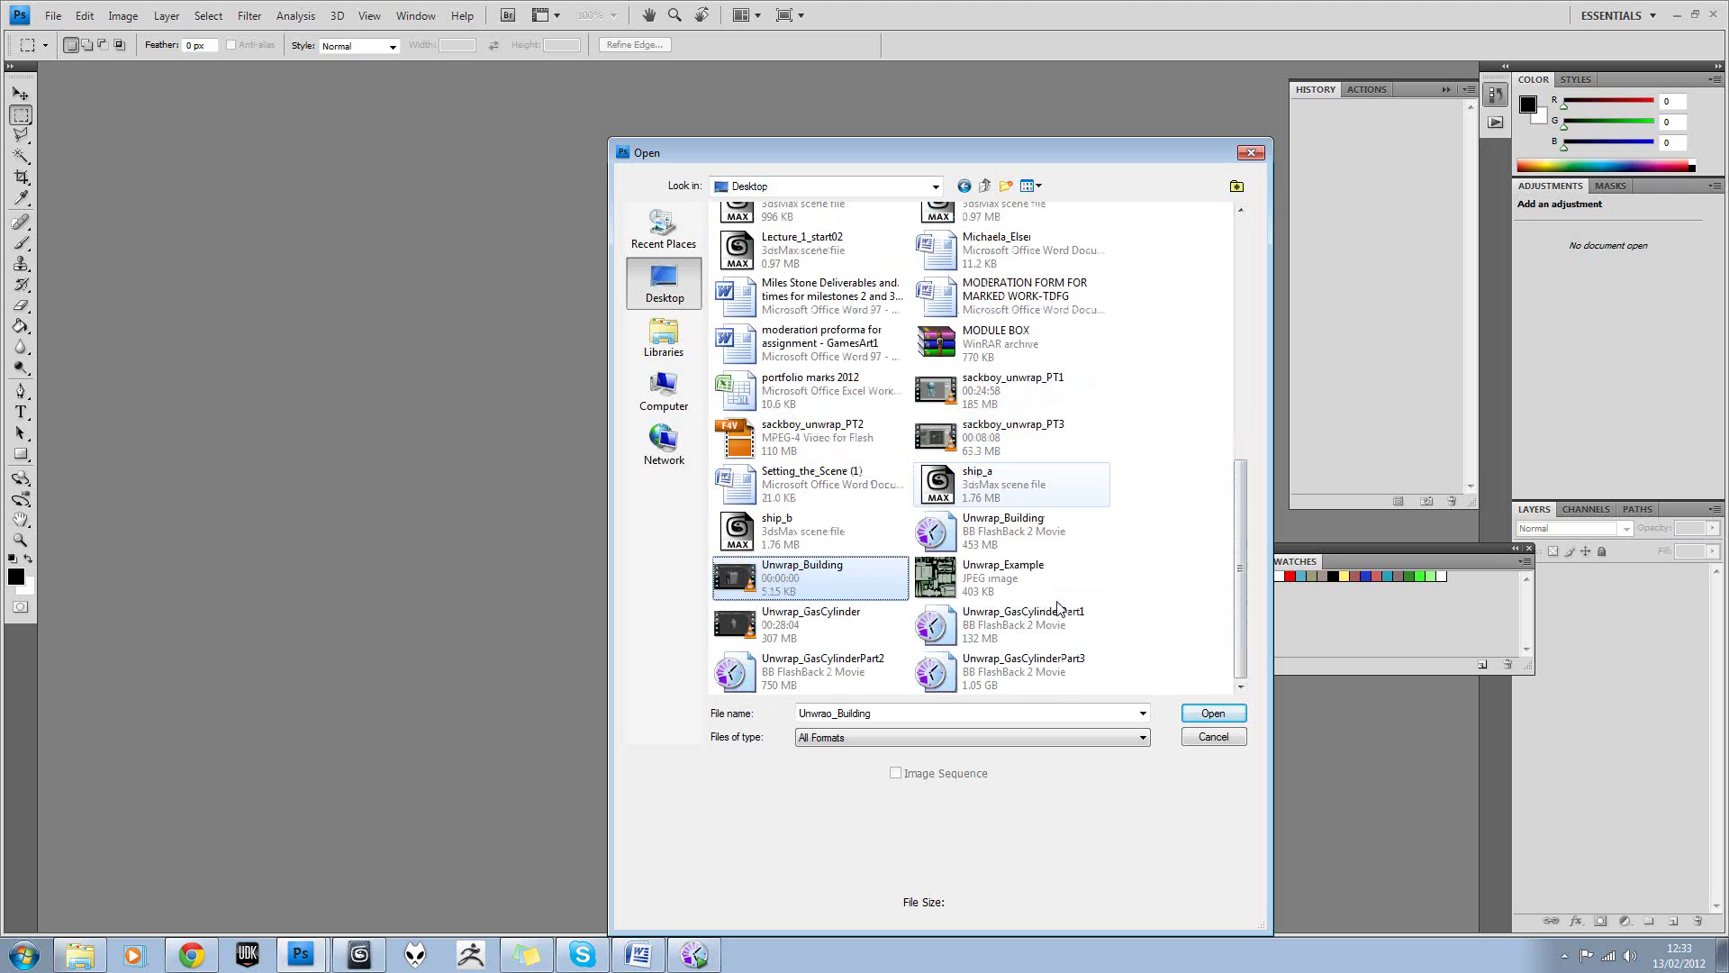
key("u")
left_click(1194, 713)
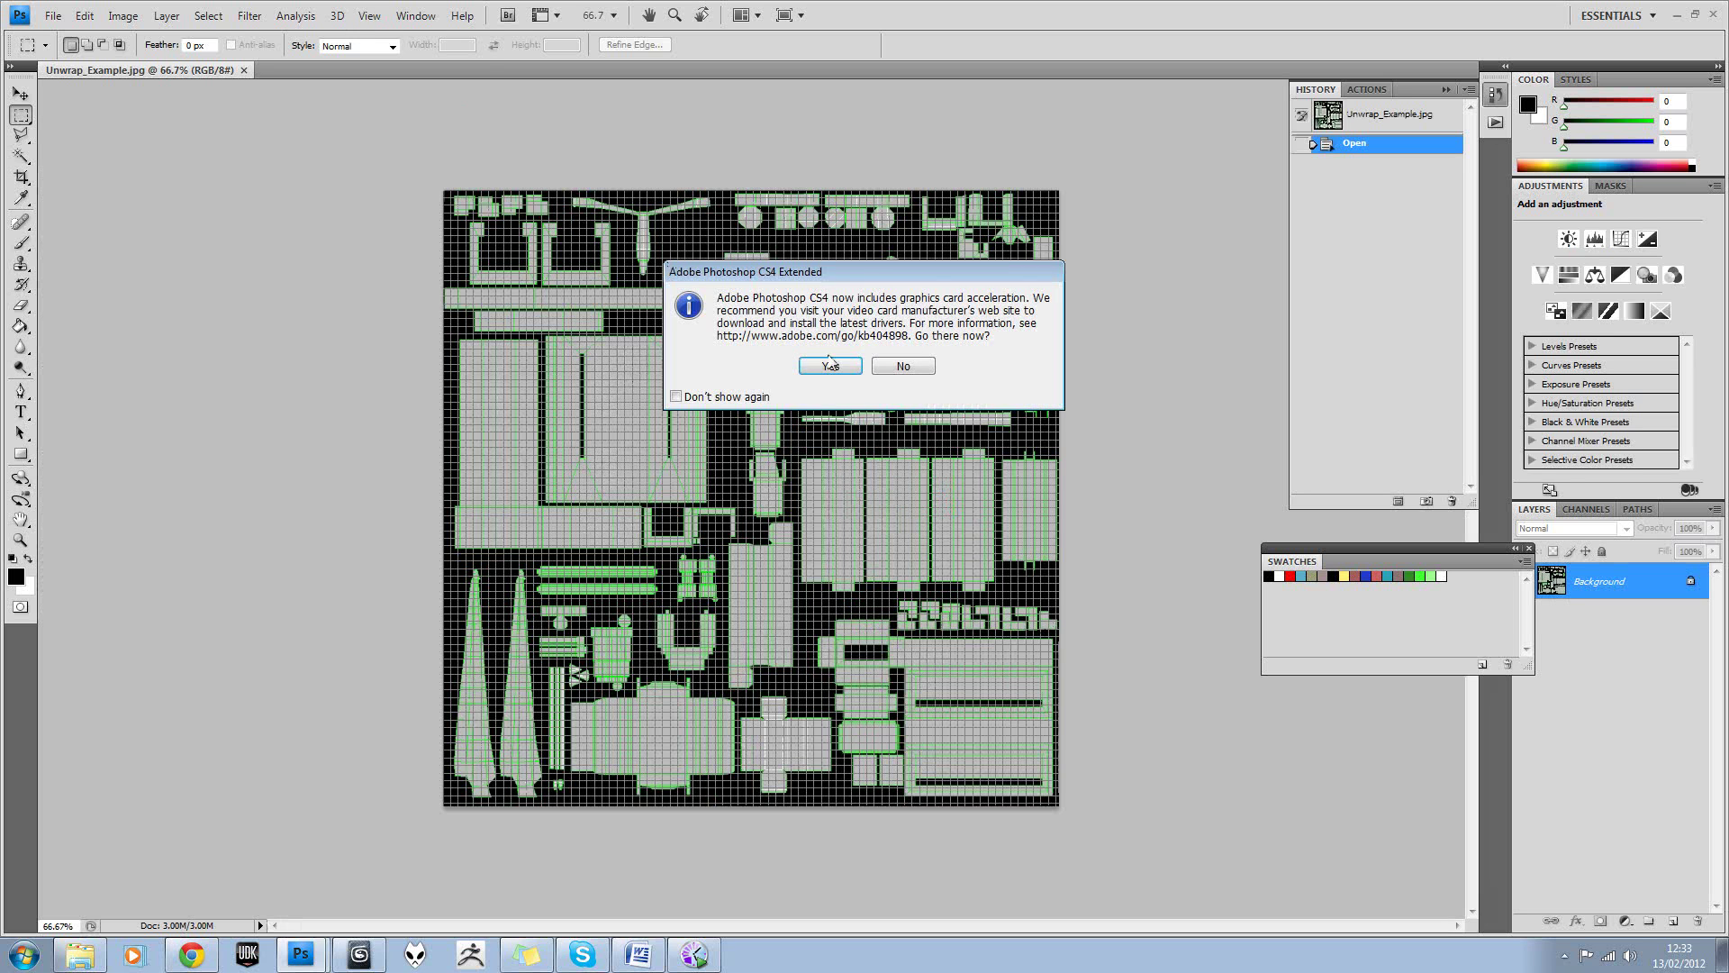
left_click(903, 366)
Hide the grid over the UV template image.
left_click(370, 15)
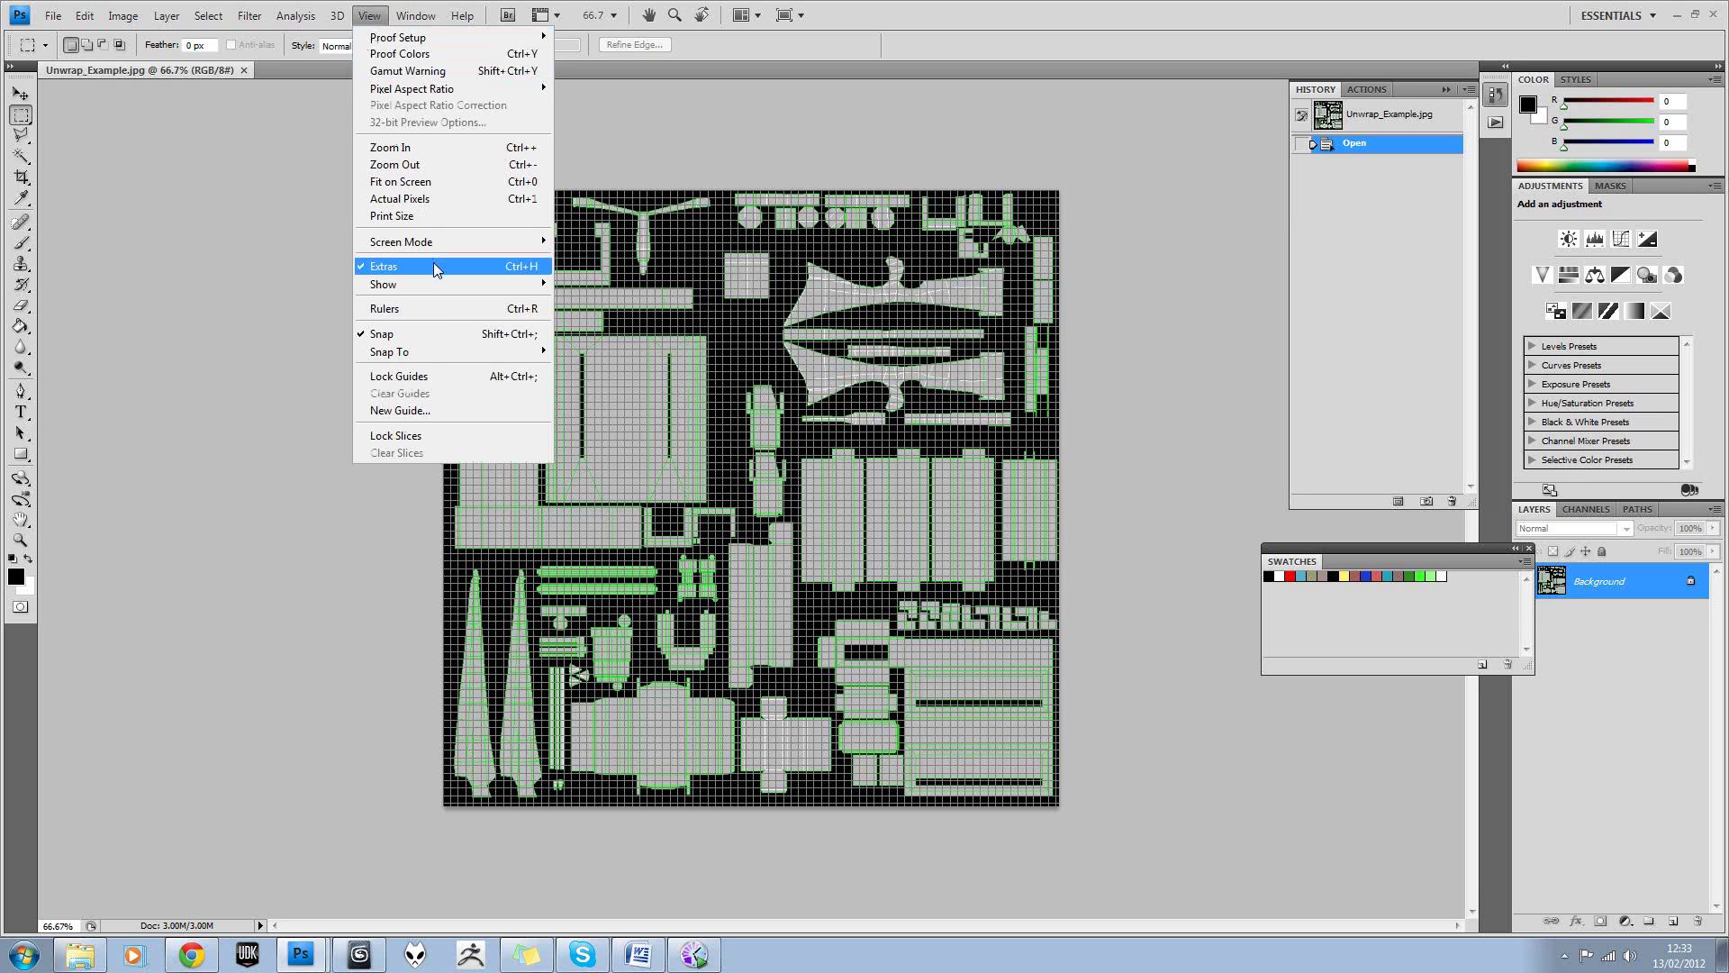
mouse_move(455, 292)
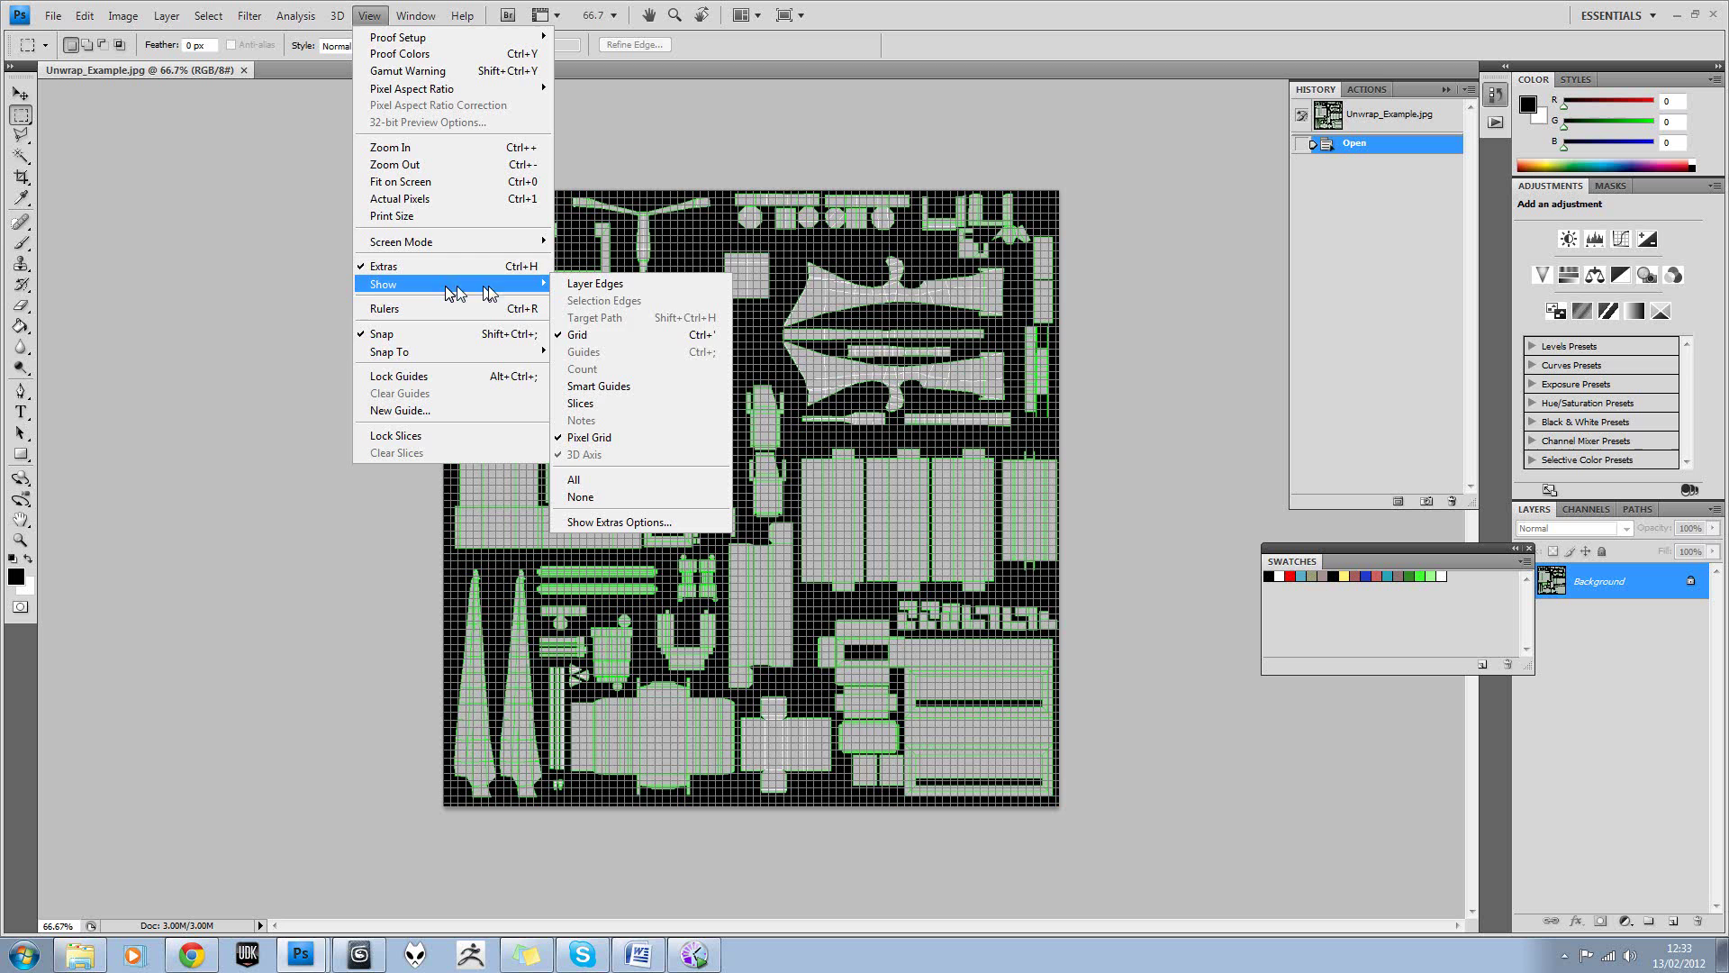
left_click(590, 335)
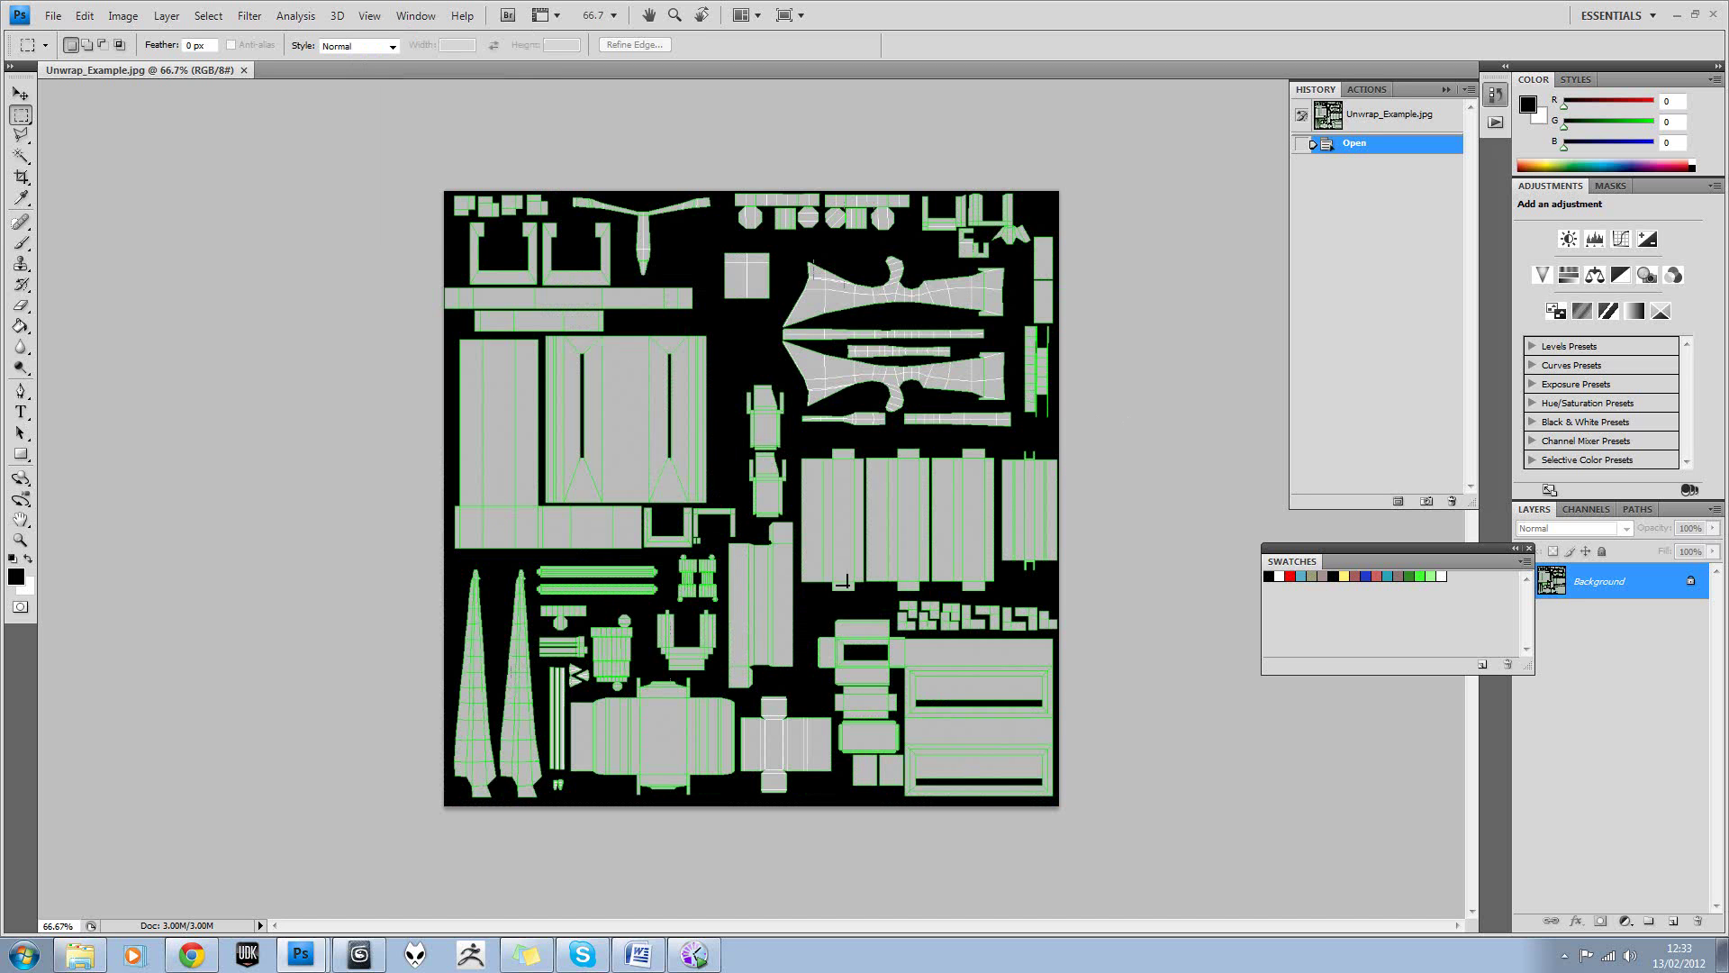
Add a new layer above the UV template and set the brush's foreground colour to ed7676.
left_click(21, 242)
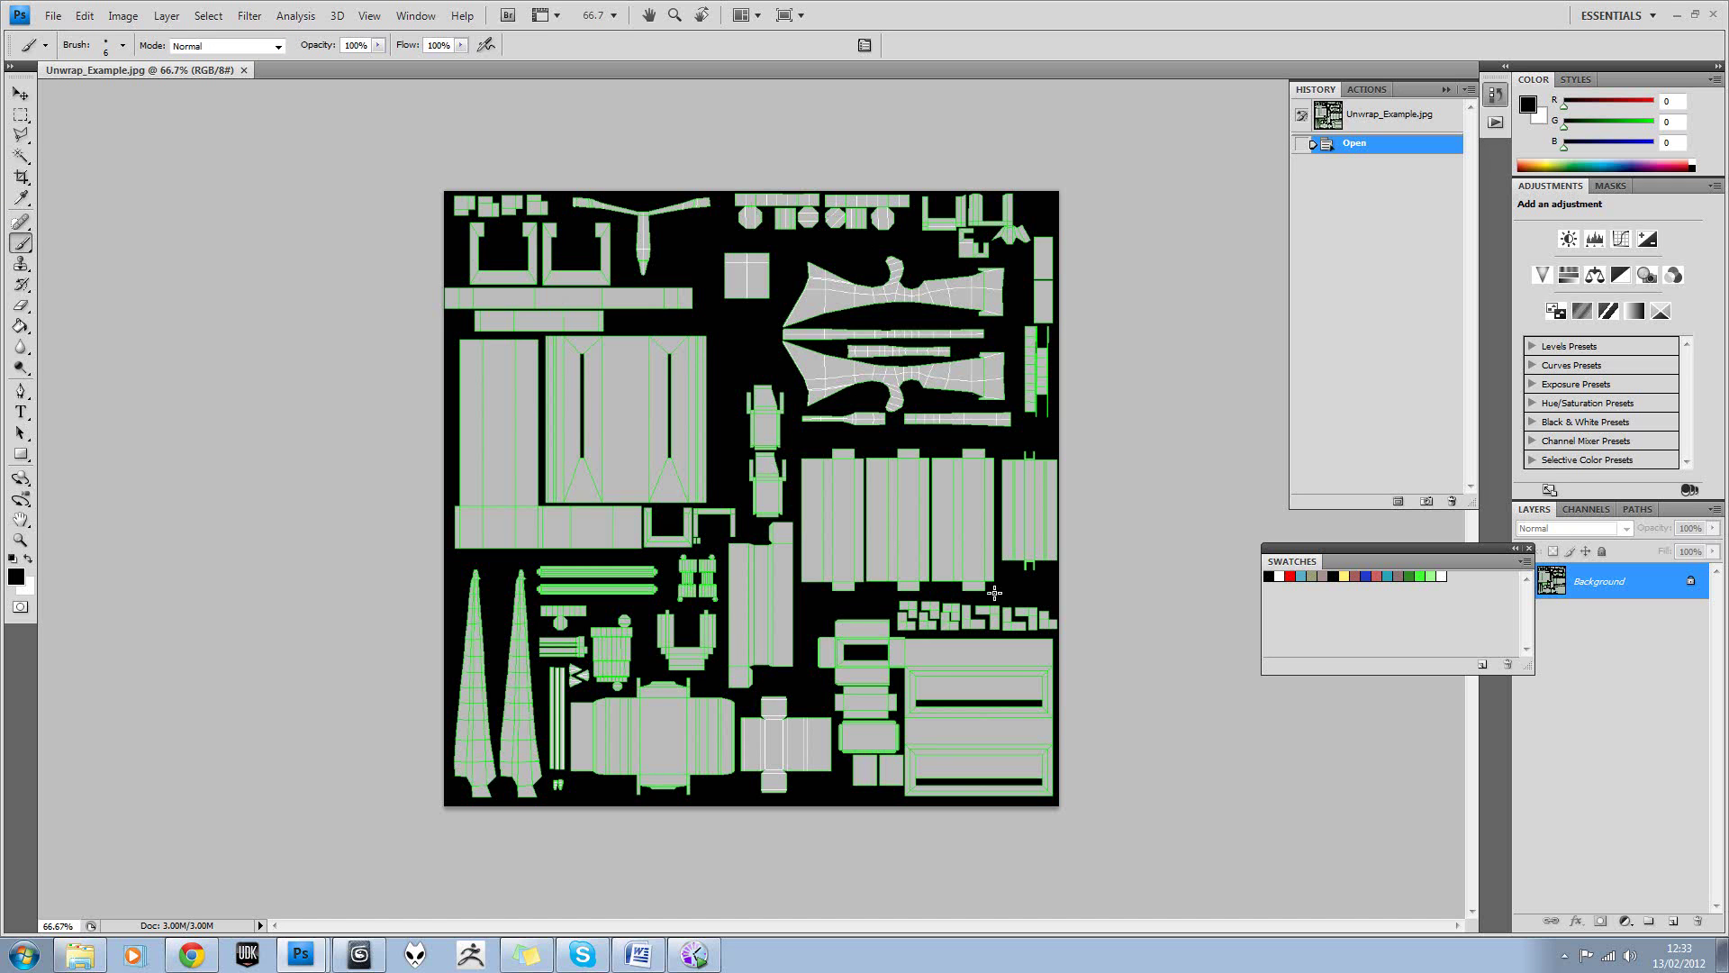
left_click(1675, 921)
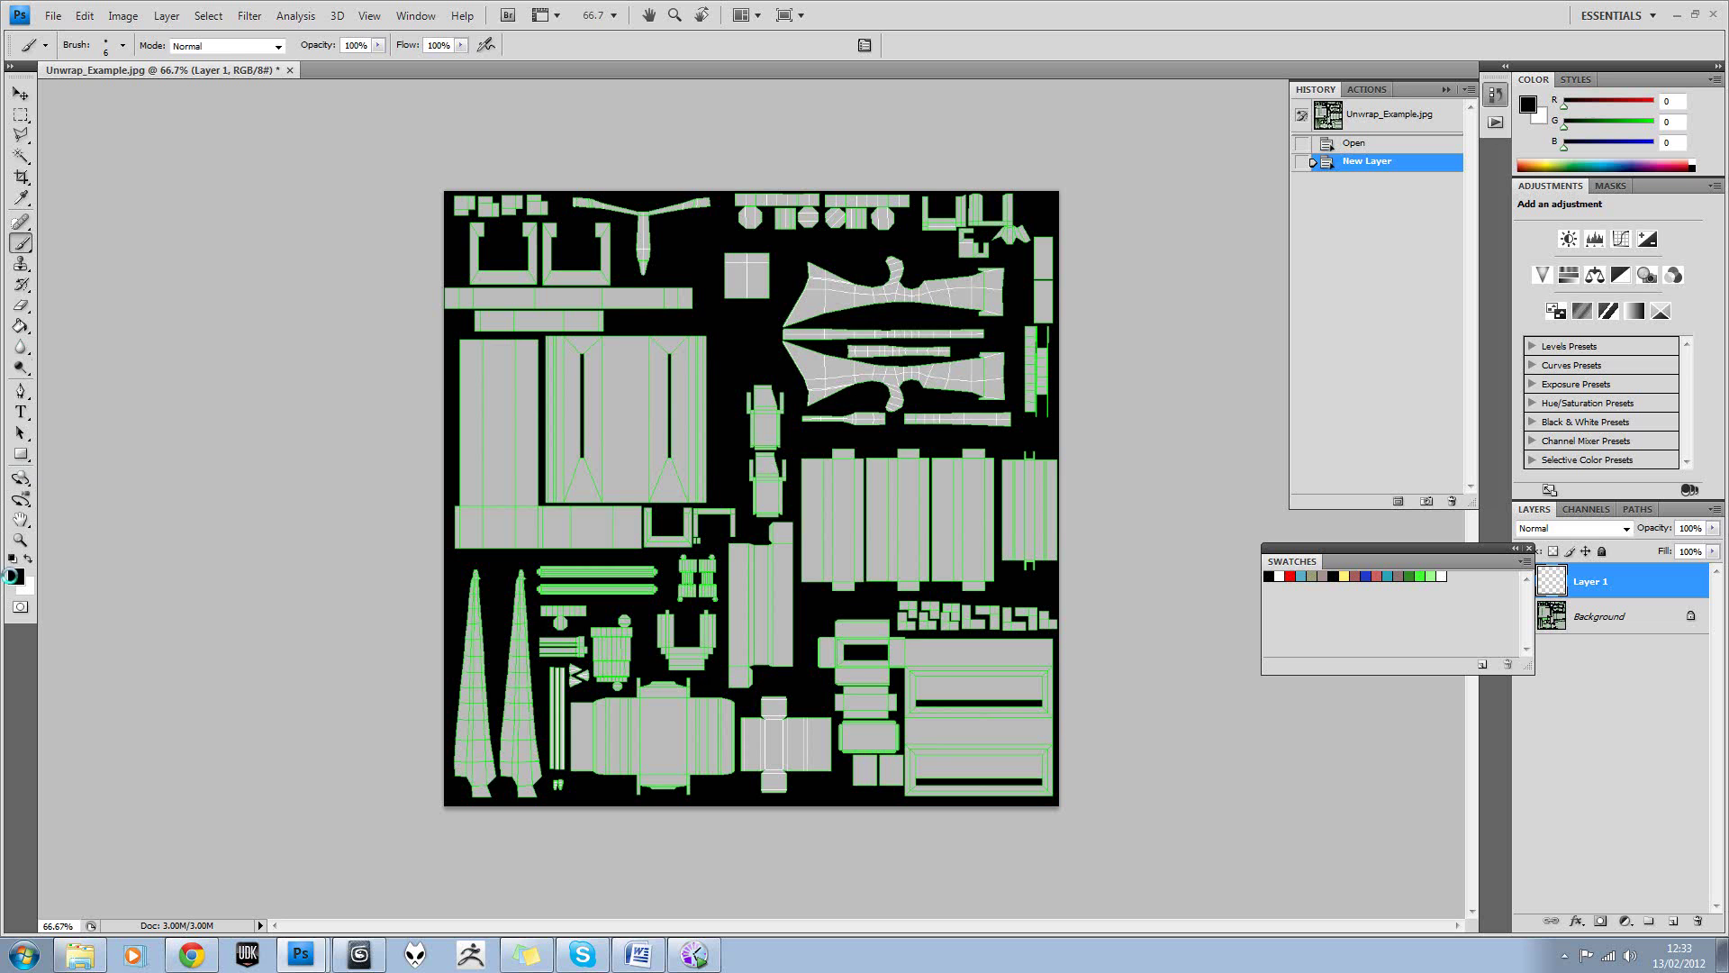
left_click(16, 577)
left_click_drag(870, 309, 870, 253)
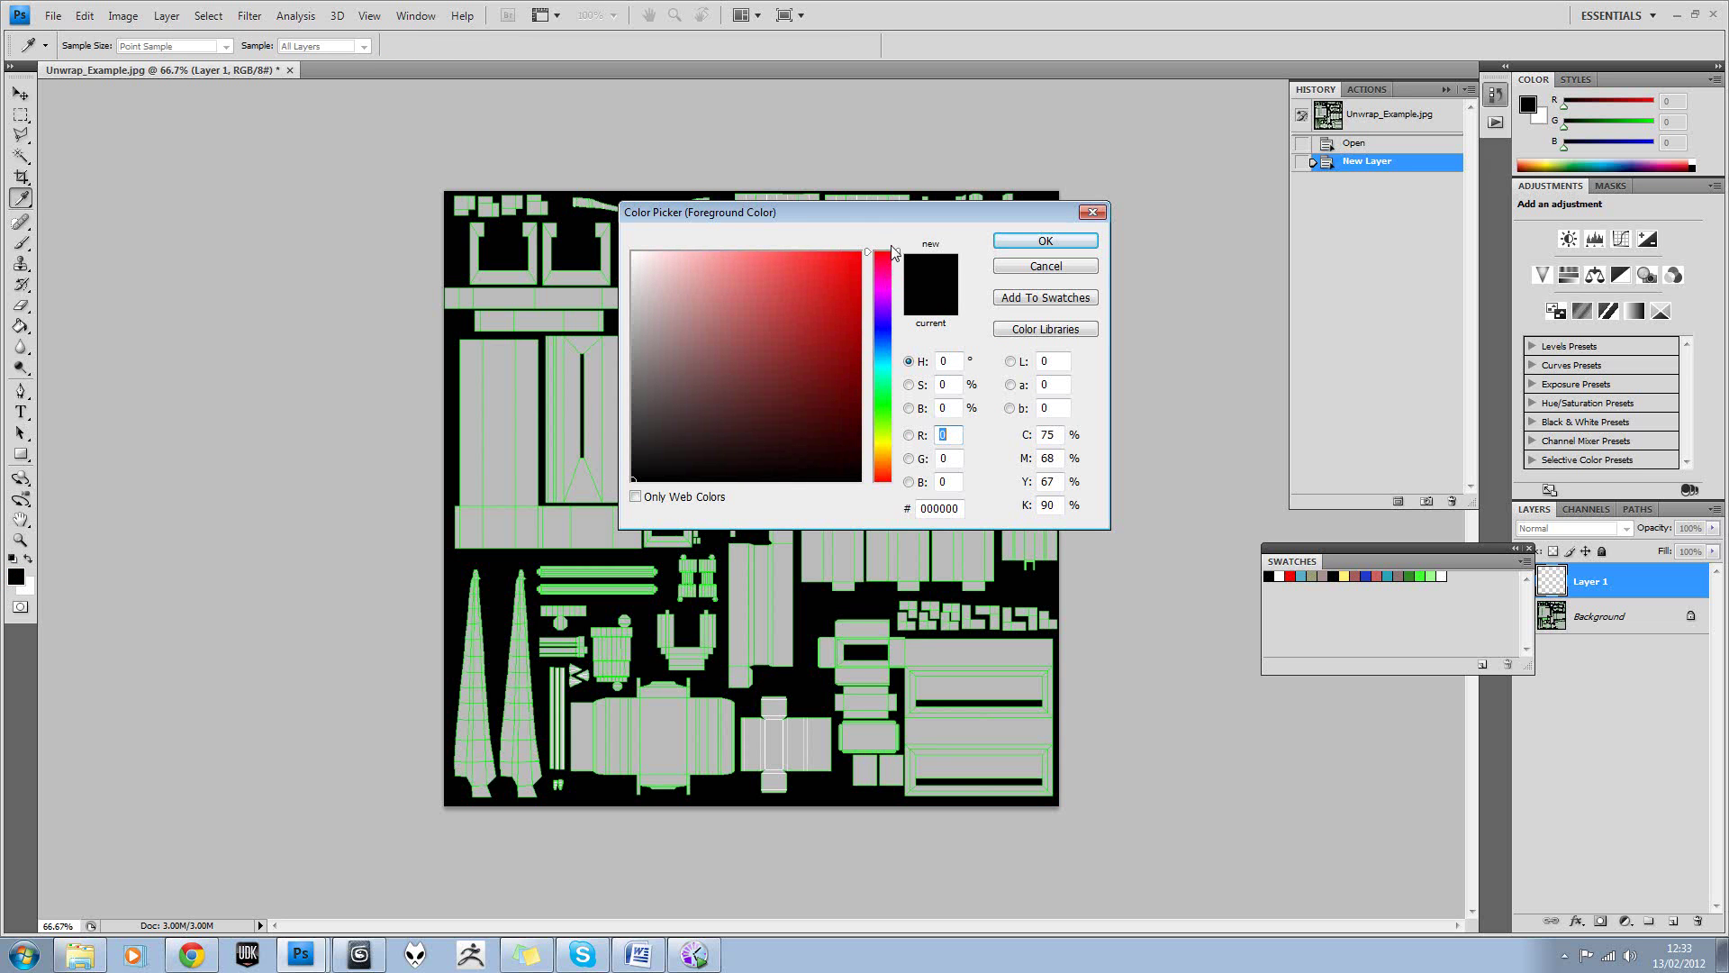
left_click_drag(735, 292, 747, 267)
left_click(1045, 241)
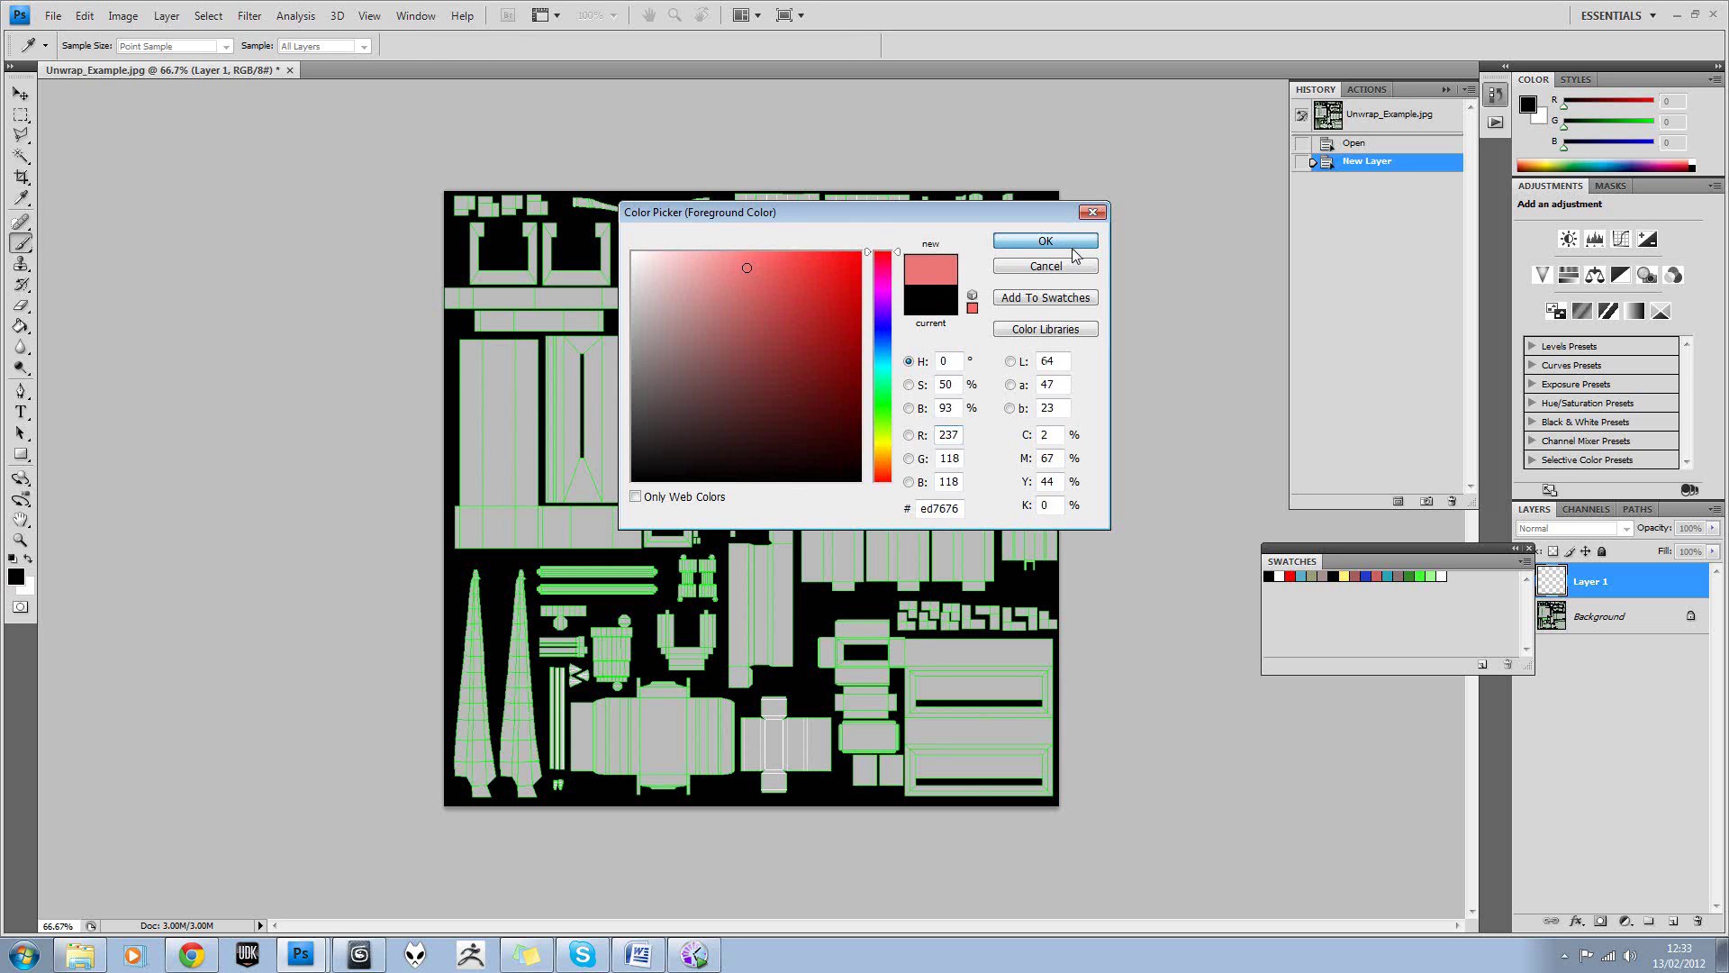
Paint over the lower stock-shaped island on the new layer, enlarging the brush to 44 px for broader strokes.
mouse_move(883, 397)
left_mouse_down()
mouse_move(1013, 380)
mouse_move(824, 369)
mouse_move(973, 400)
left_mouse_up()
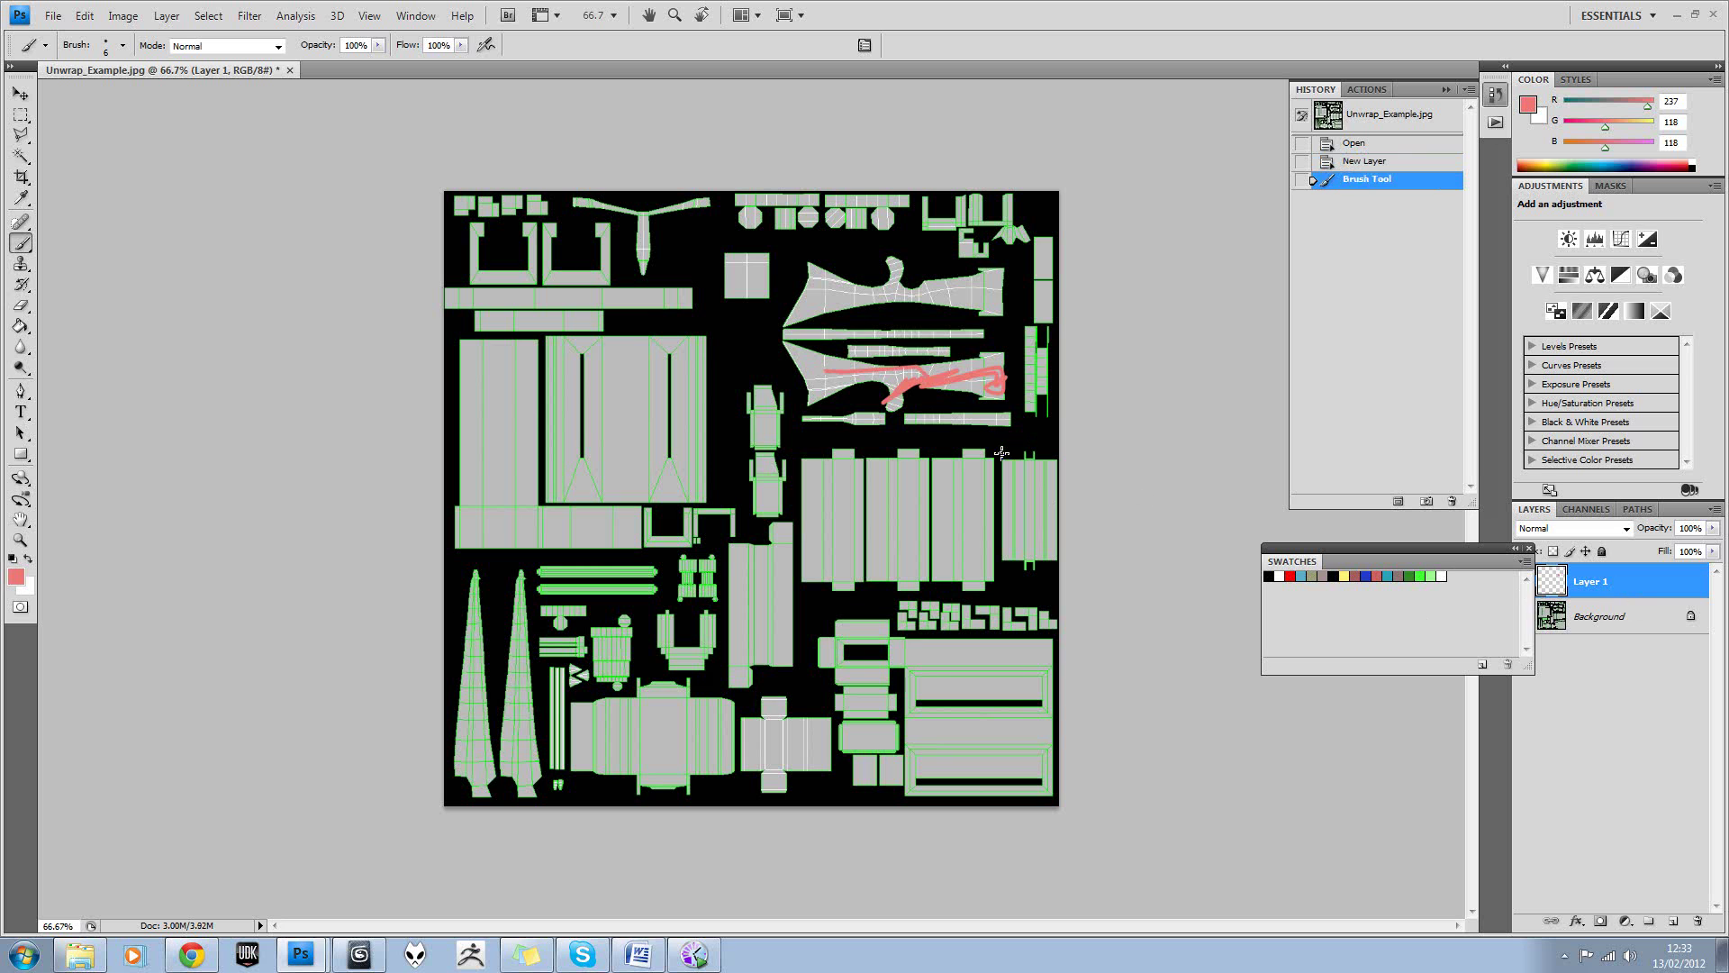
right_click(1010, 449)
left_click_drag(1054, 488, 1064, 492)
mouse_move(897, 385)
left_mouse_down()
mouse_move(810, 387)
mouse_move(795, 356)
mouse_move(923, 384)
mouse_move(987, 369)
mouse_move(981, 386)
left_mouse_up()
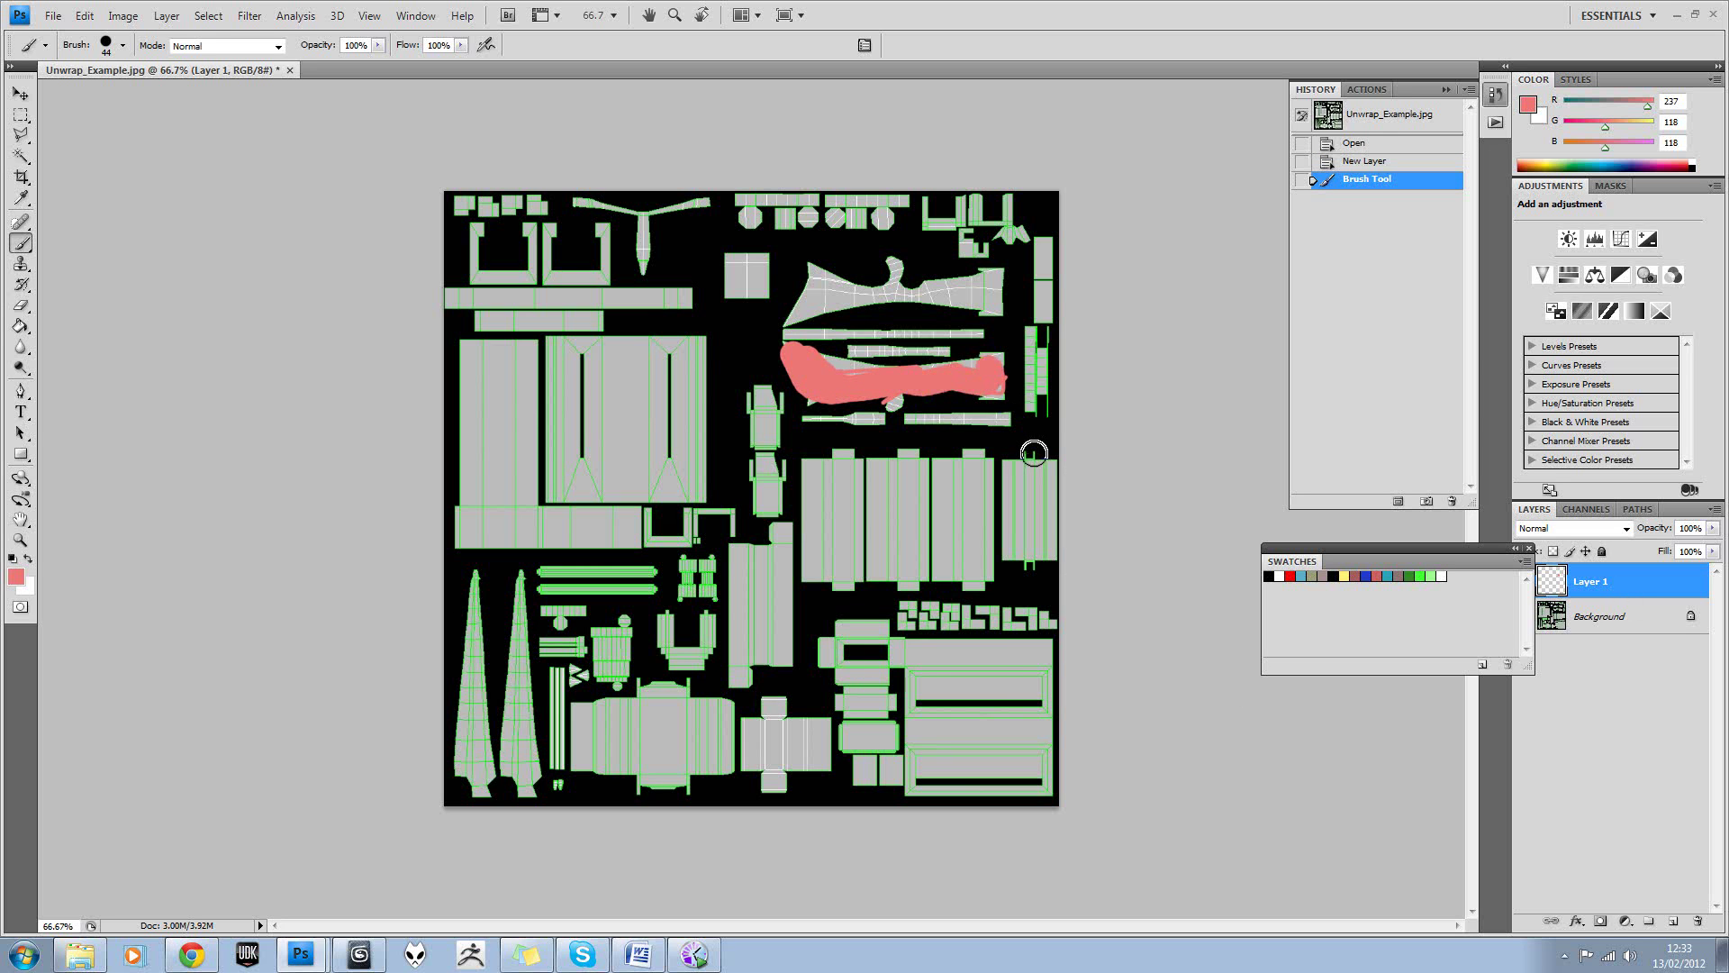
Switch back to 3ds Max and close the Render Map and Render UVs windows.
left_click(360, 954)
left_click(1411, 60)
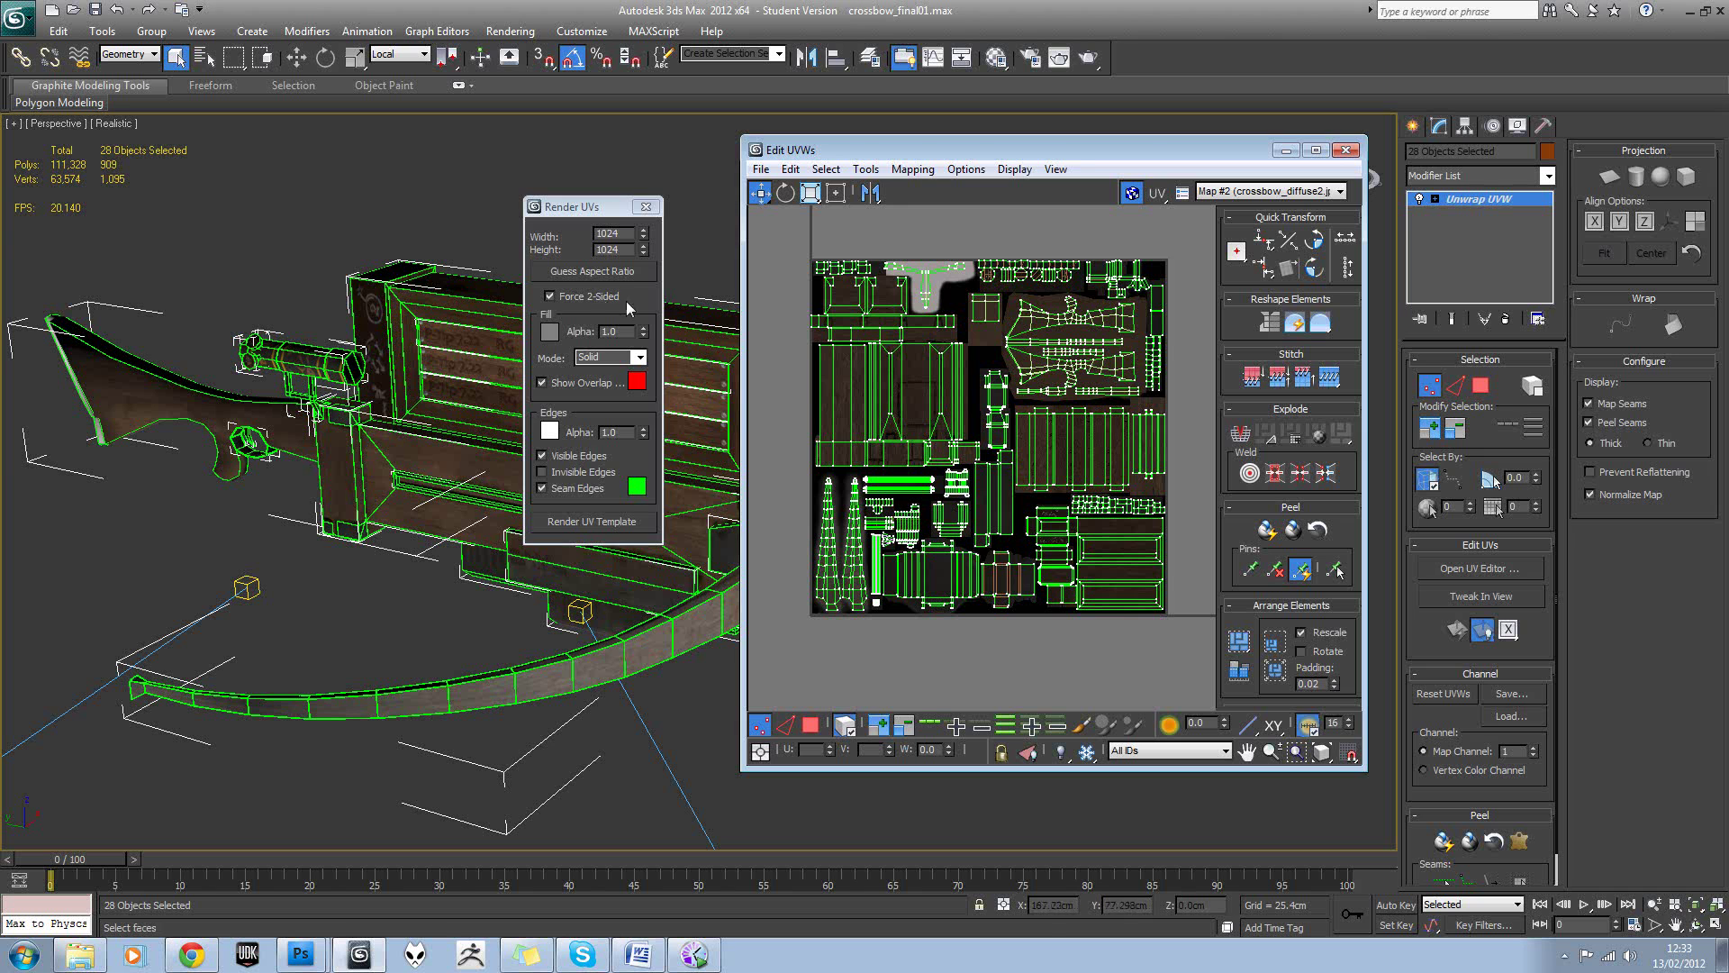
left_click(646, 207)
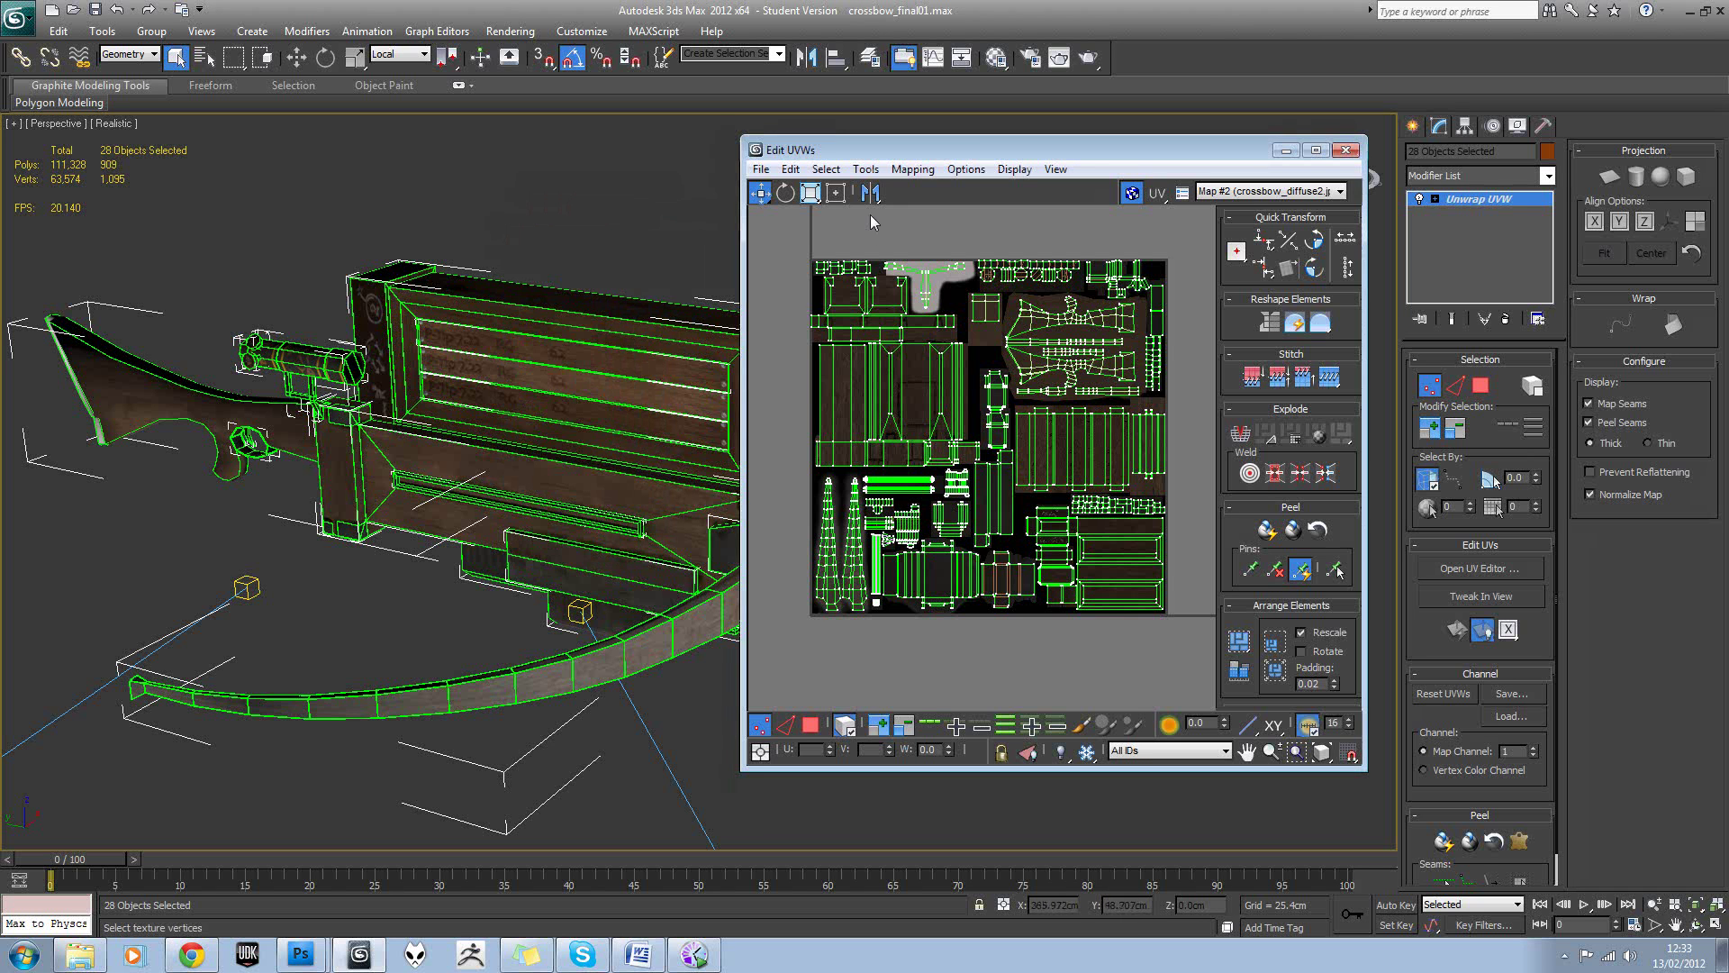
Examine the textured UV islands up close and as a whole, comparing them with the crossbow model.
middle_click_drag(963, 254, 970, 261)
scroll(973, 264, "down", 1)
scroll(977, 267, "up", 1)
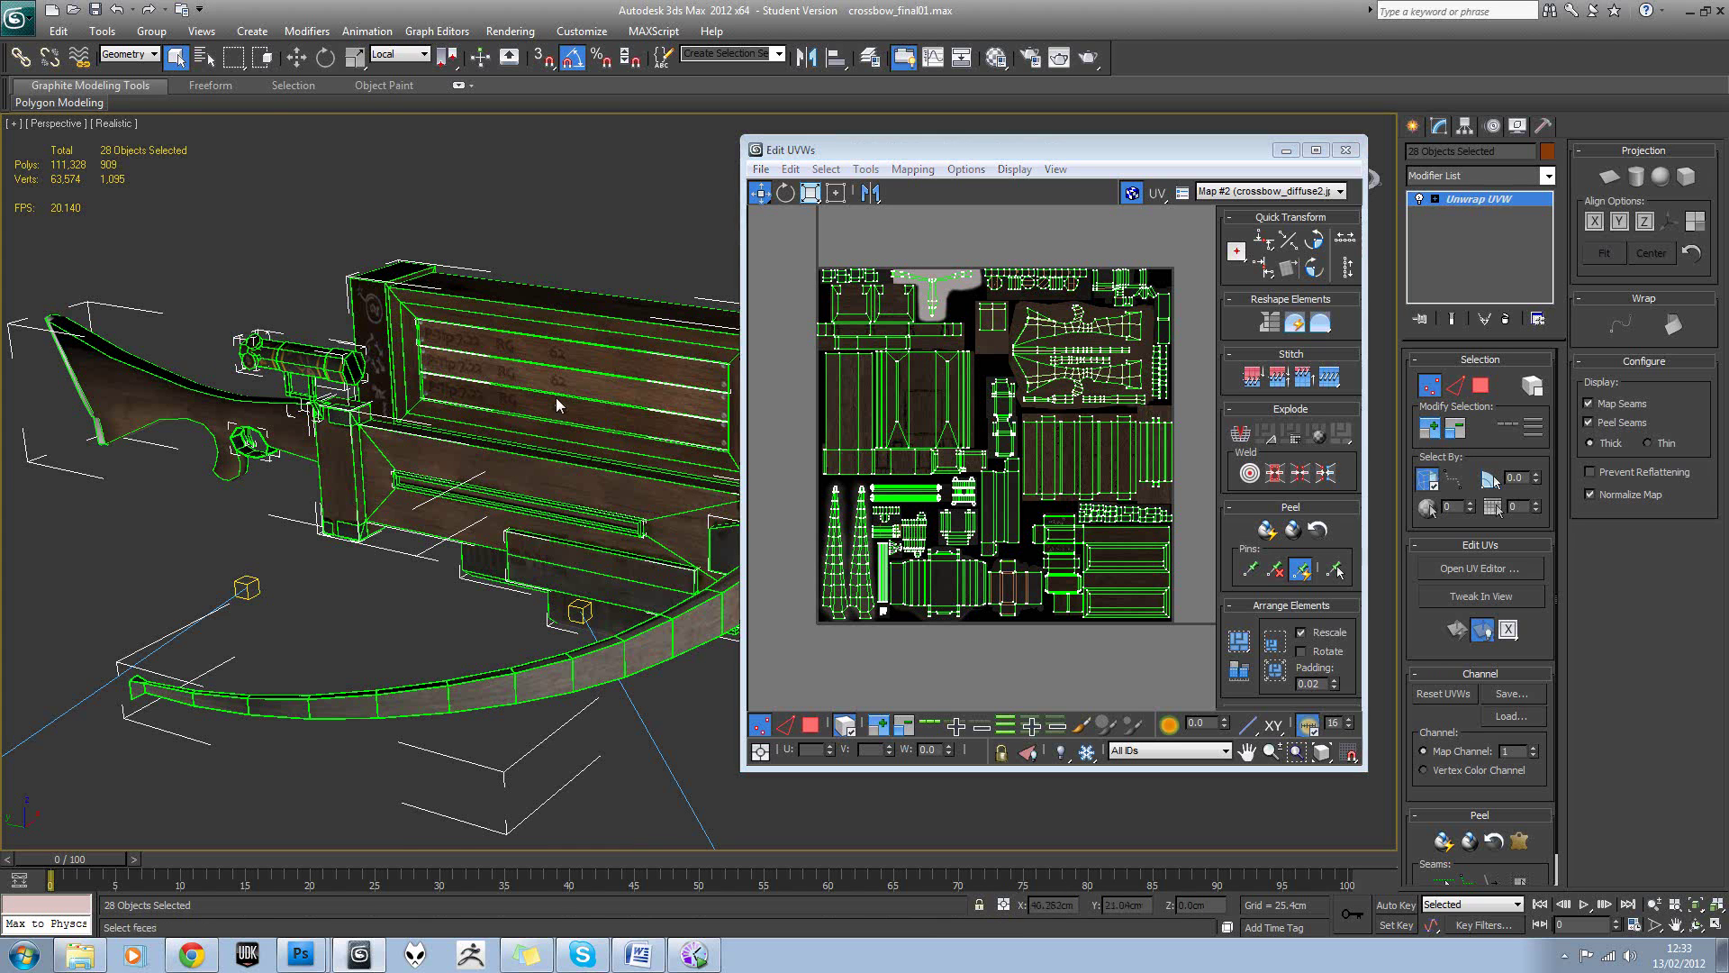
middle_click_drag(554, 397, 538, 415)
left_click(776, 356)
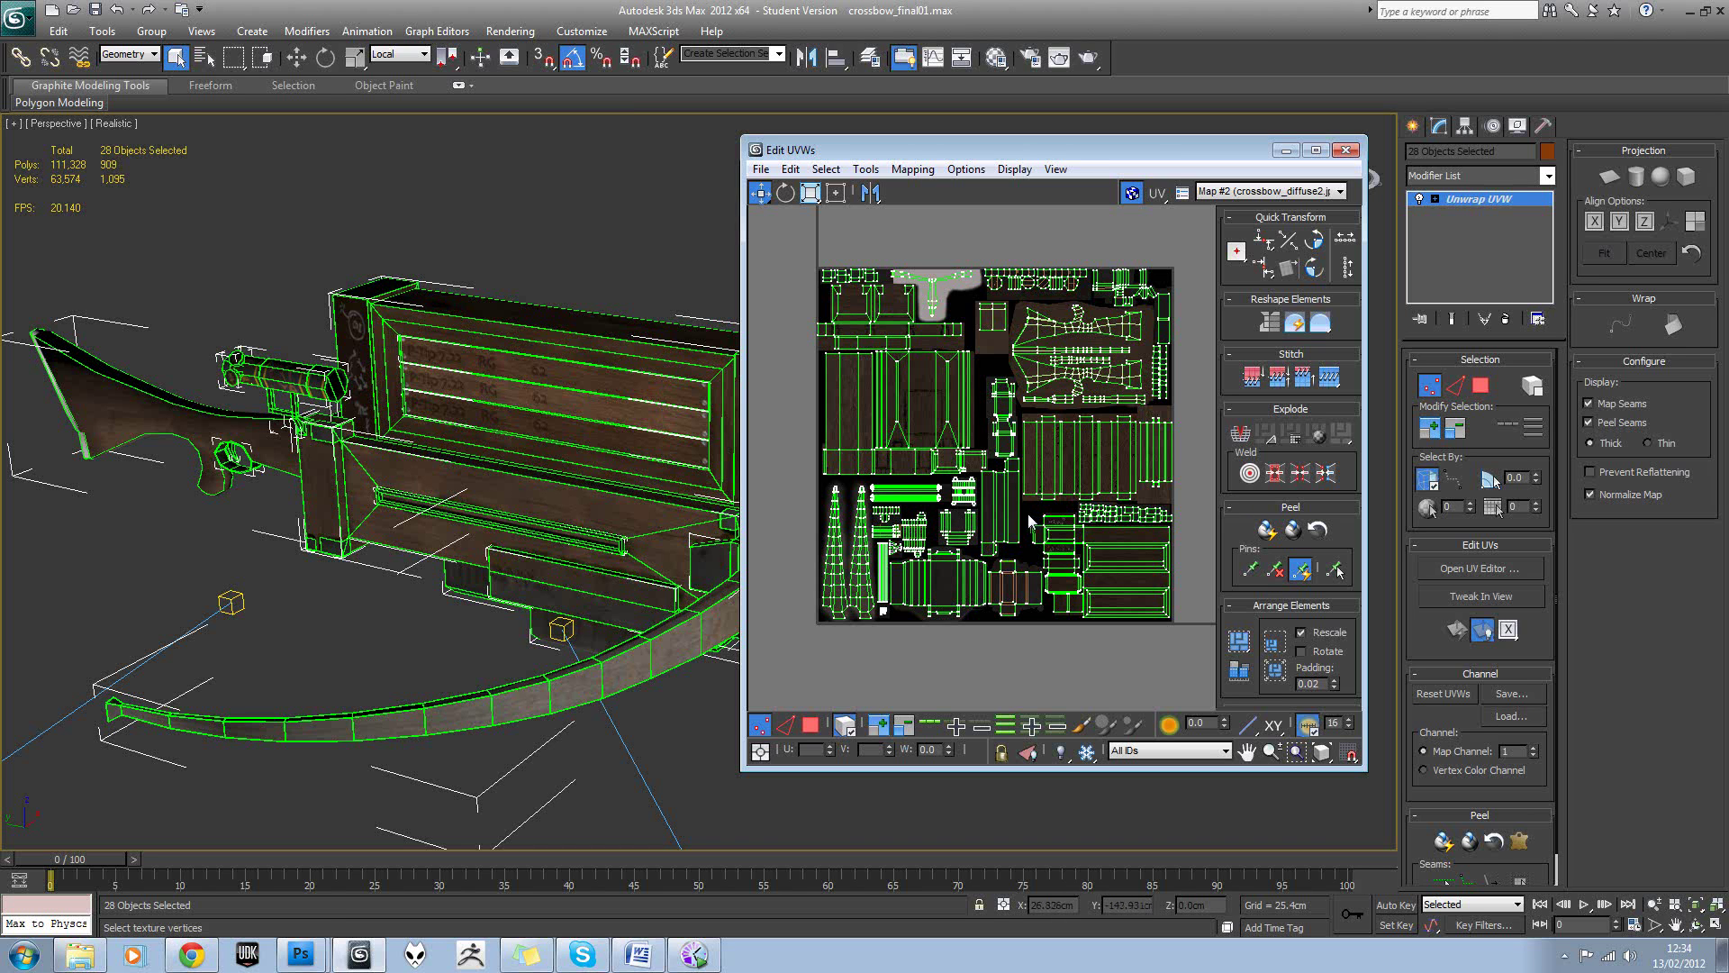
scroll(852, 500, "up", 5)
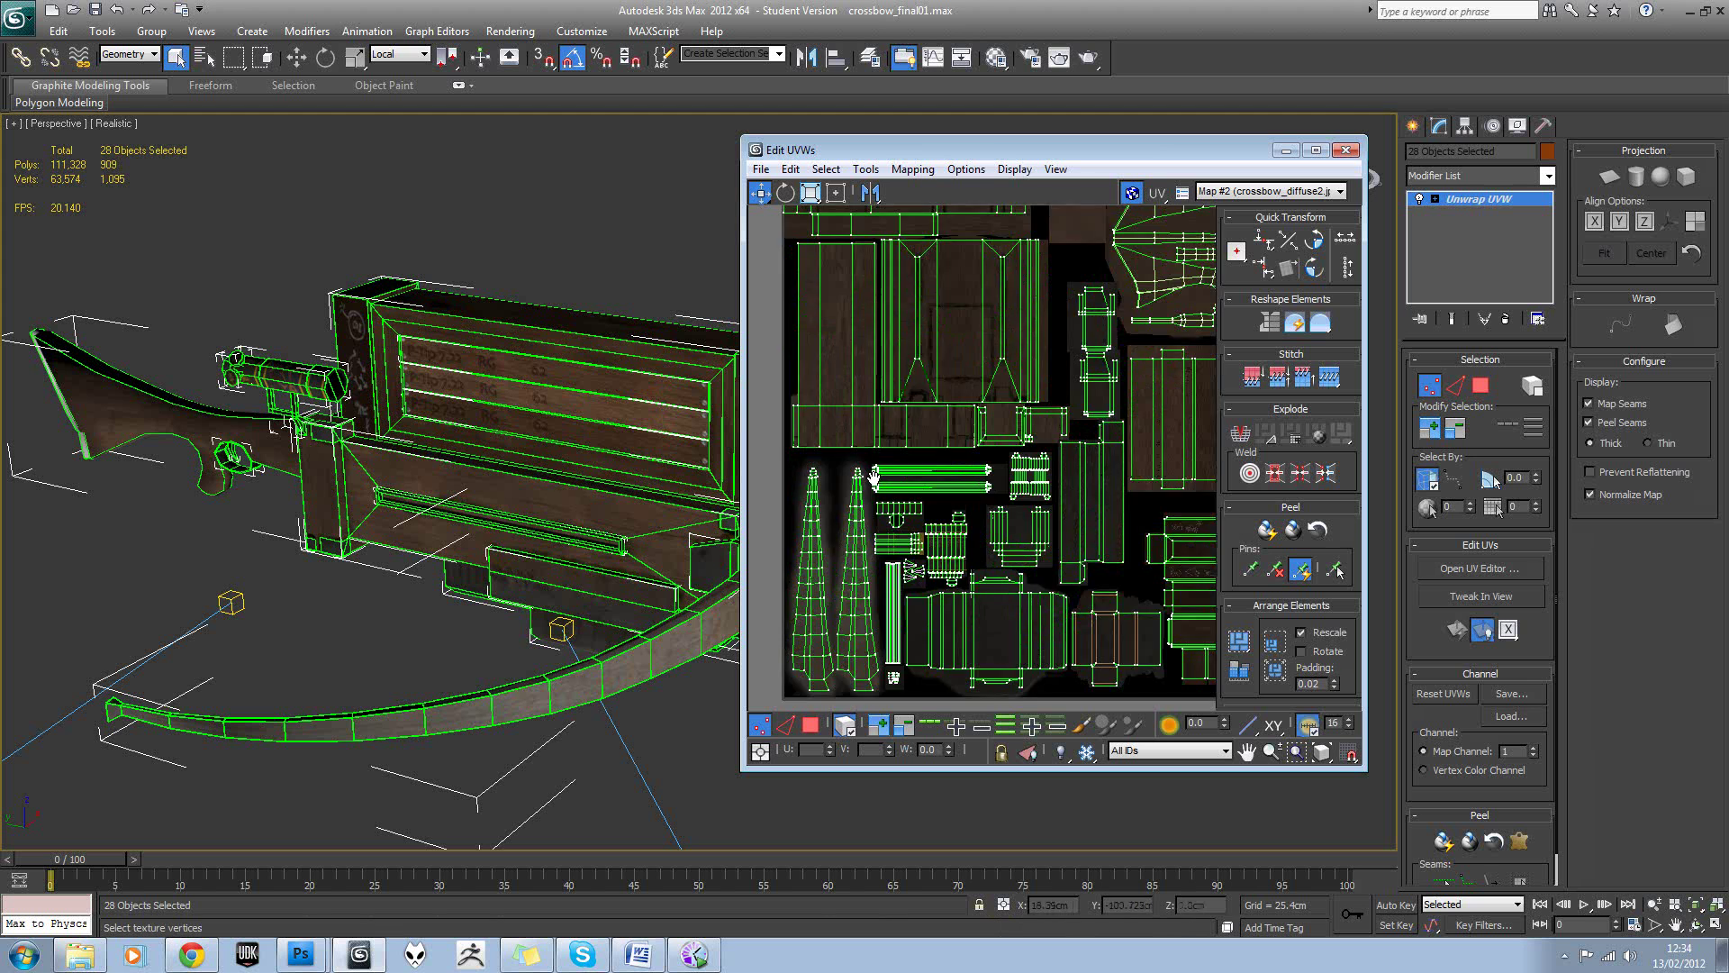
scroll(908, 566, "up", 2)
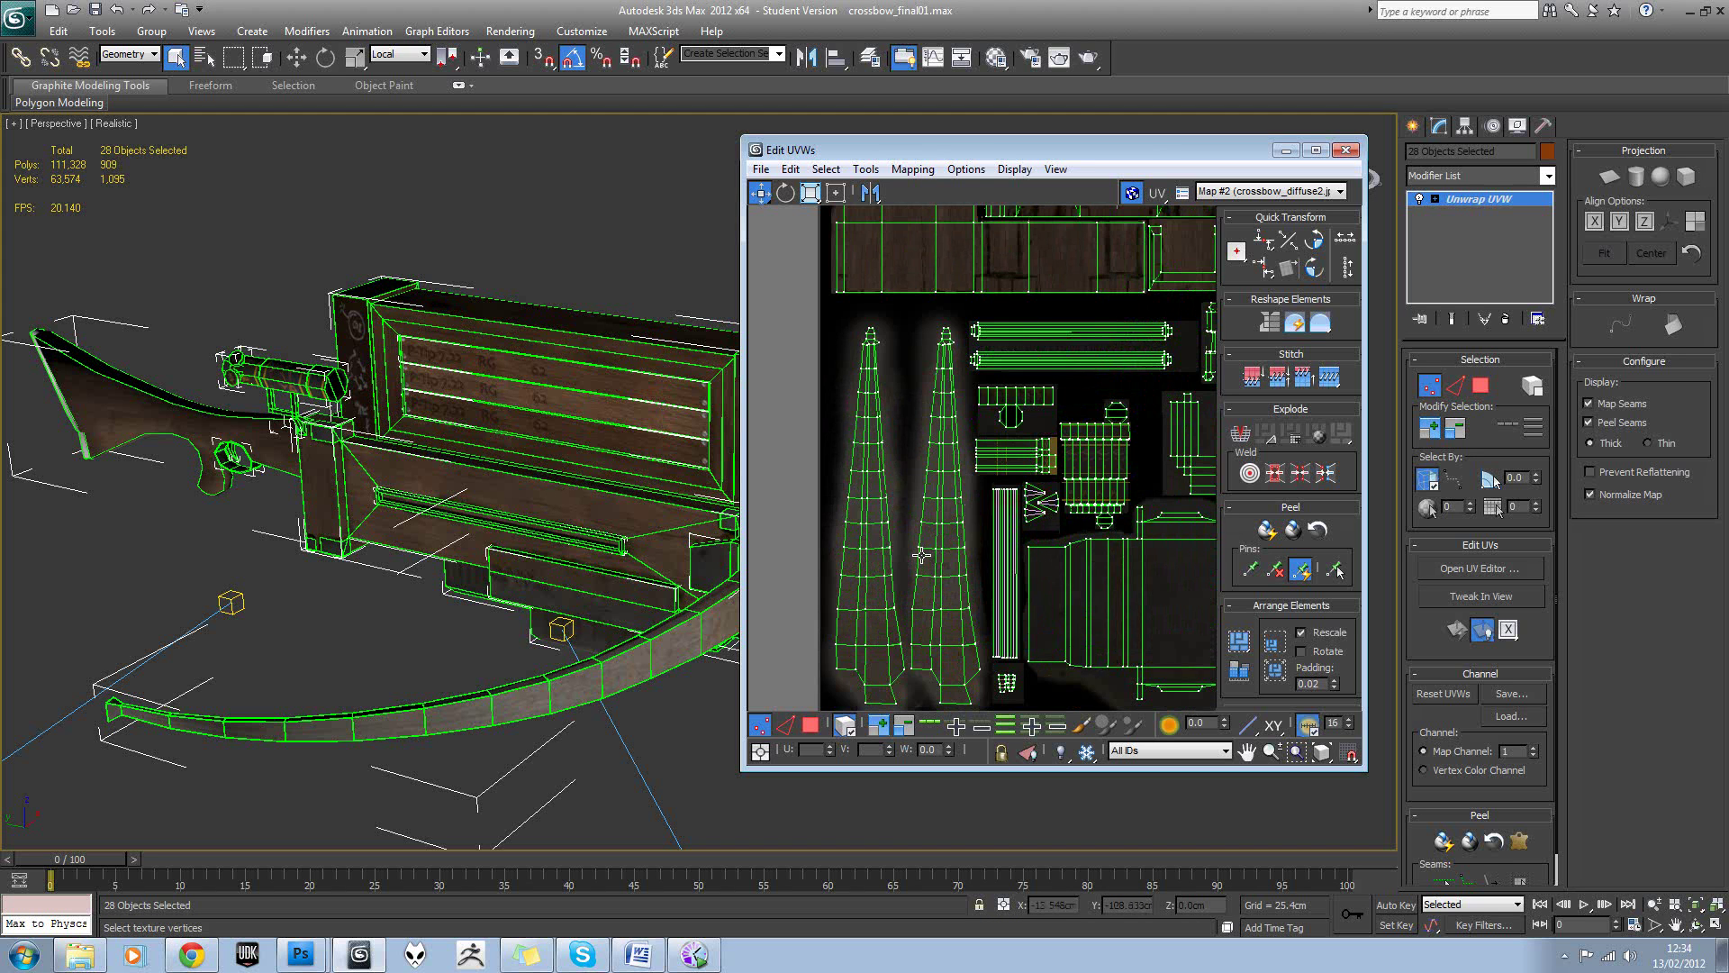
scroll(920, 555, "down", 7)
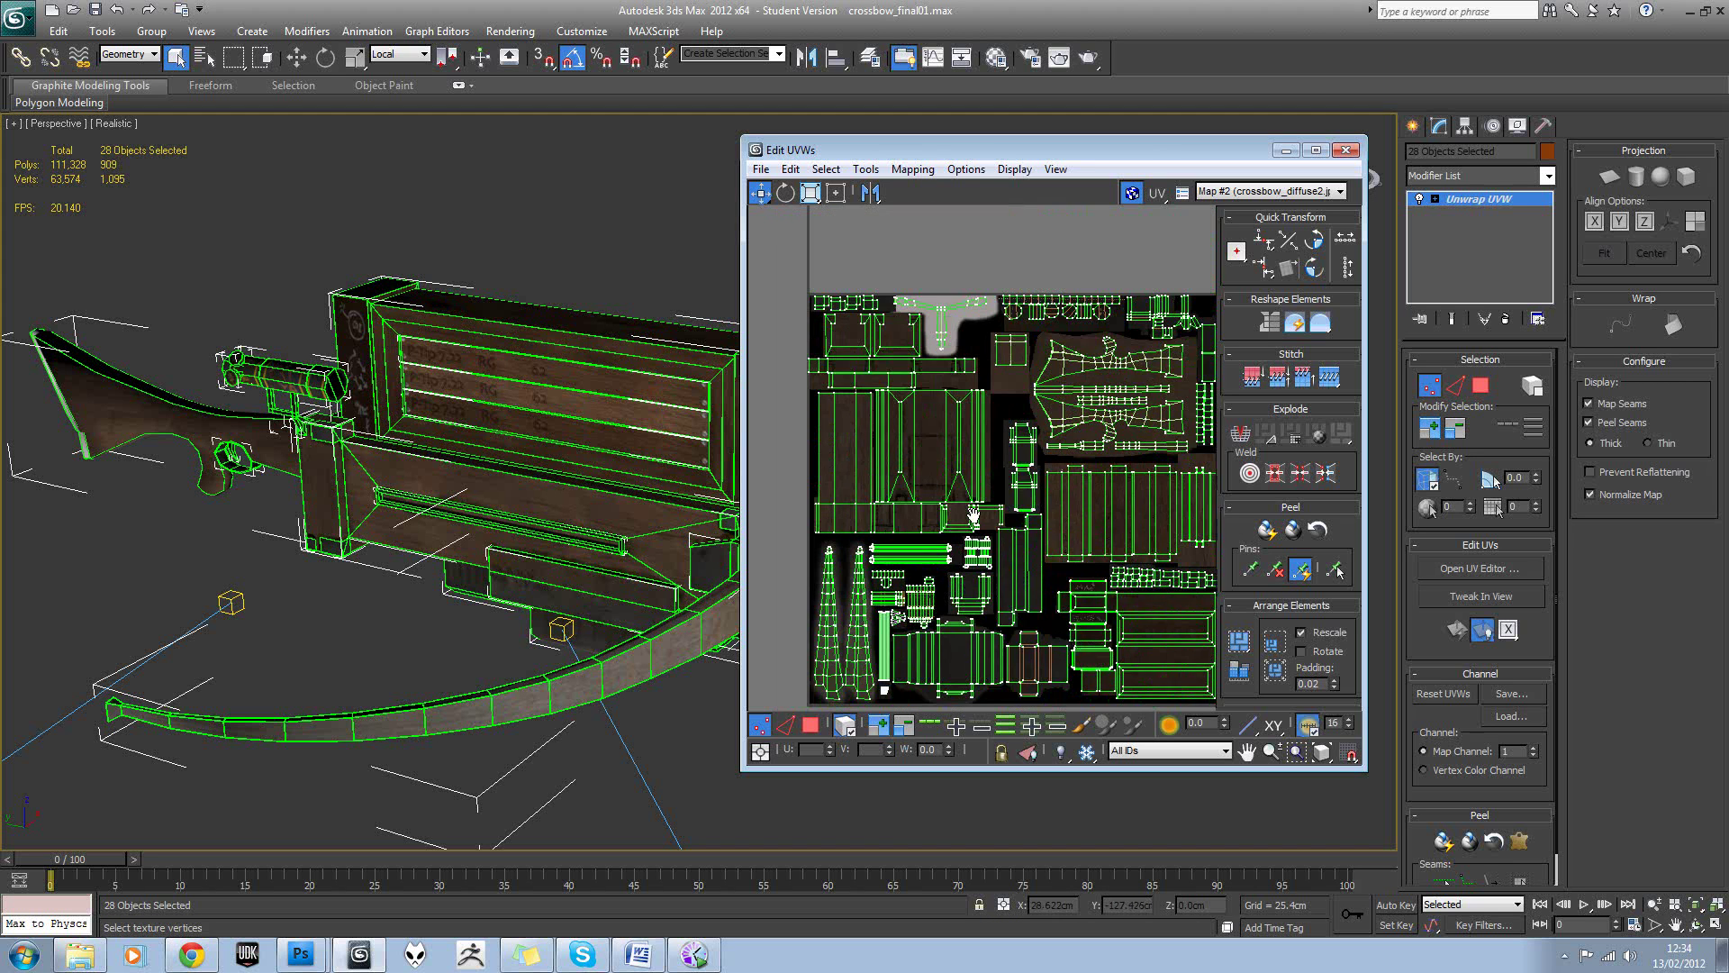
middle_click_drag(1012, 468, 1006, 447)
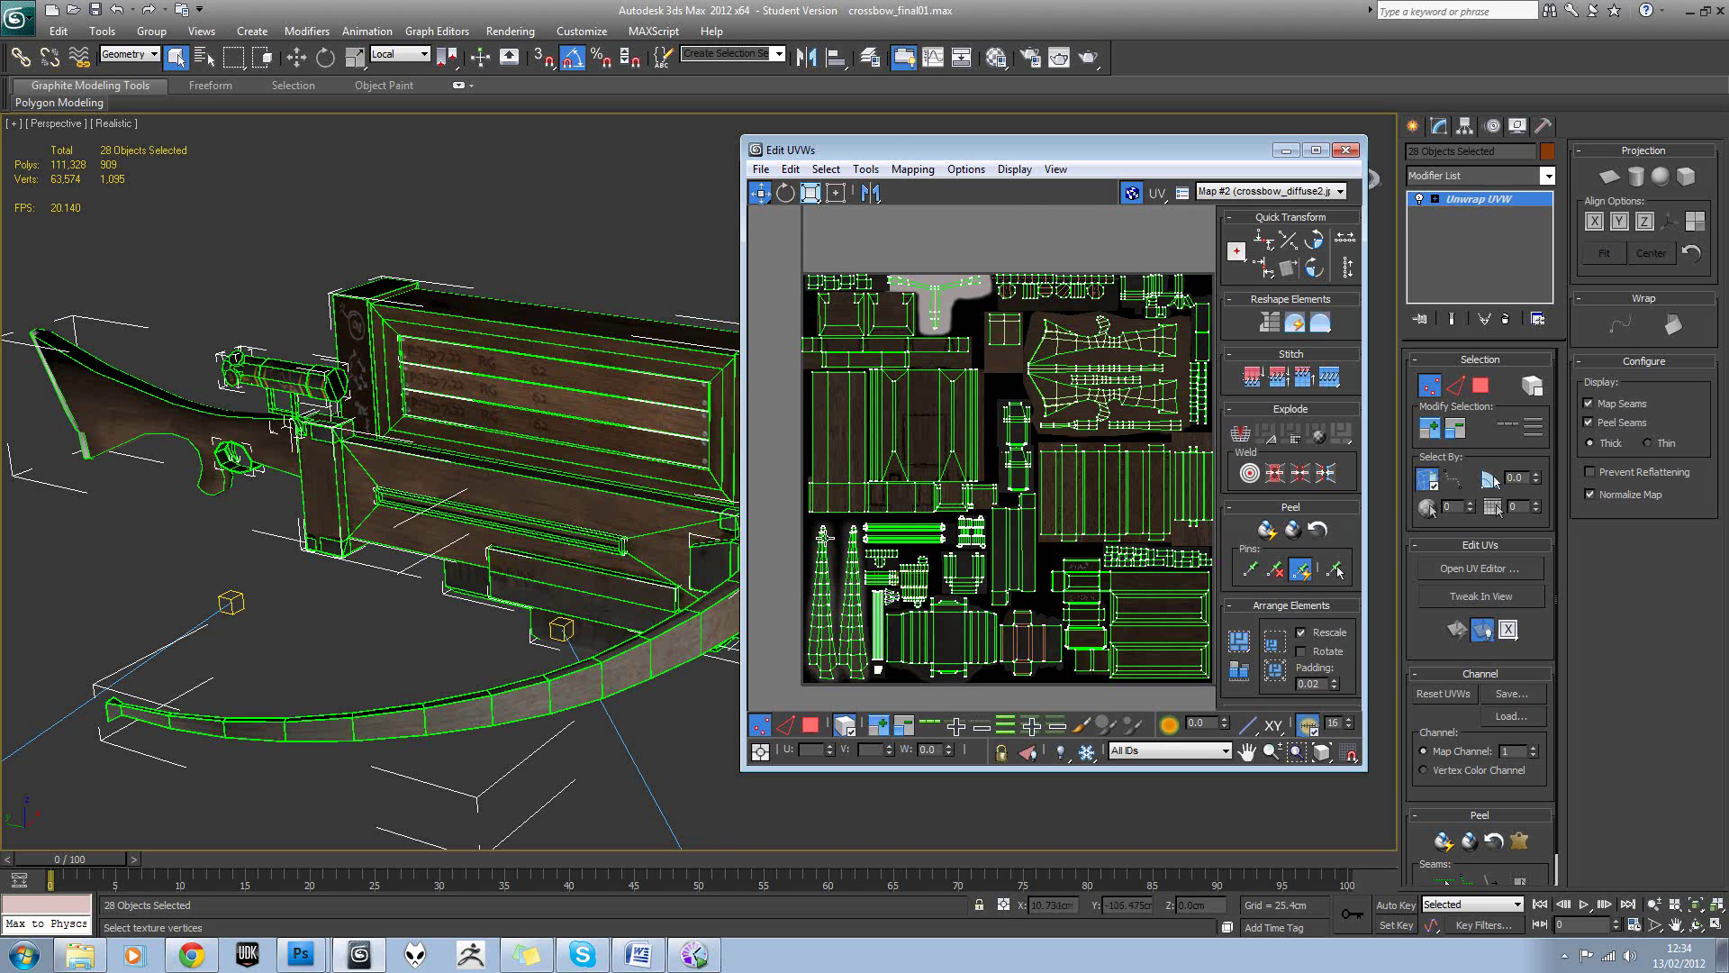
middle_click_drag(1054, 573, 1049, 522)
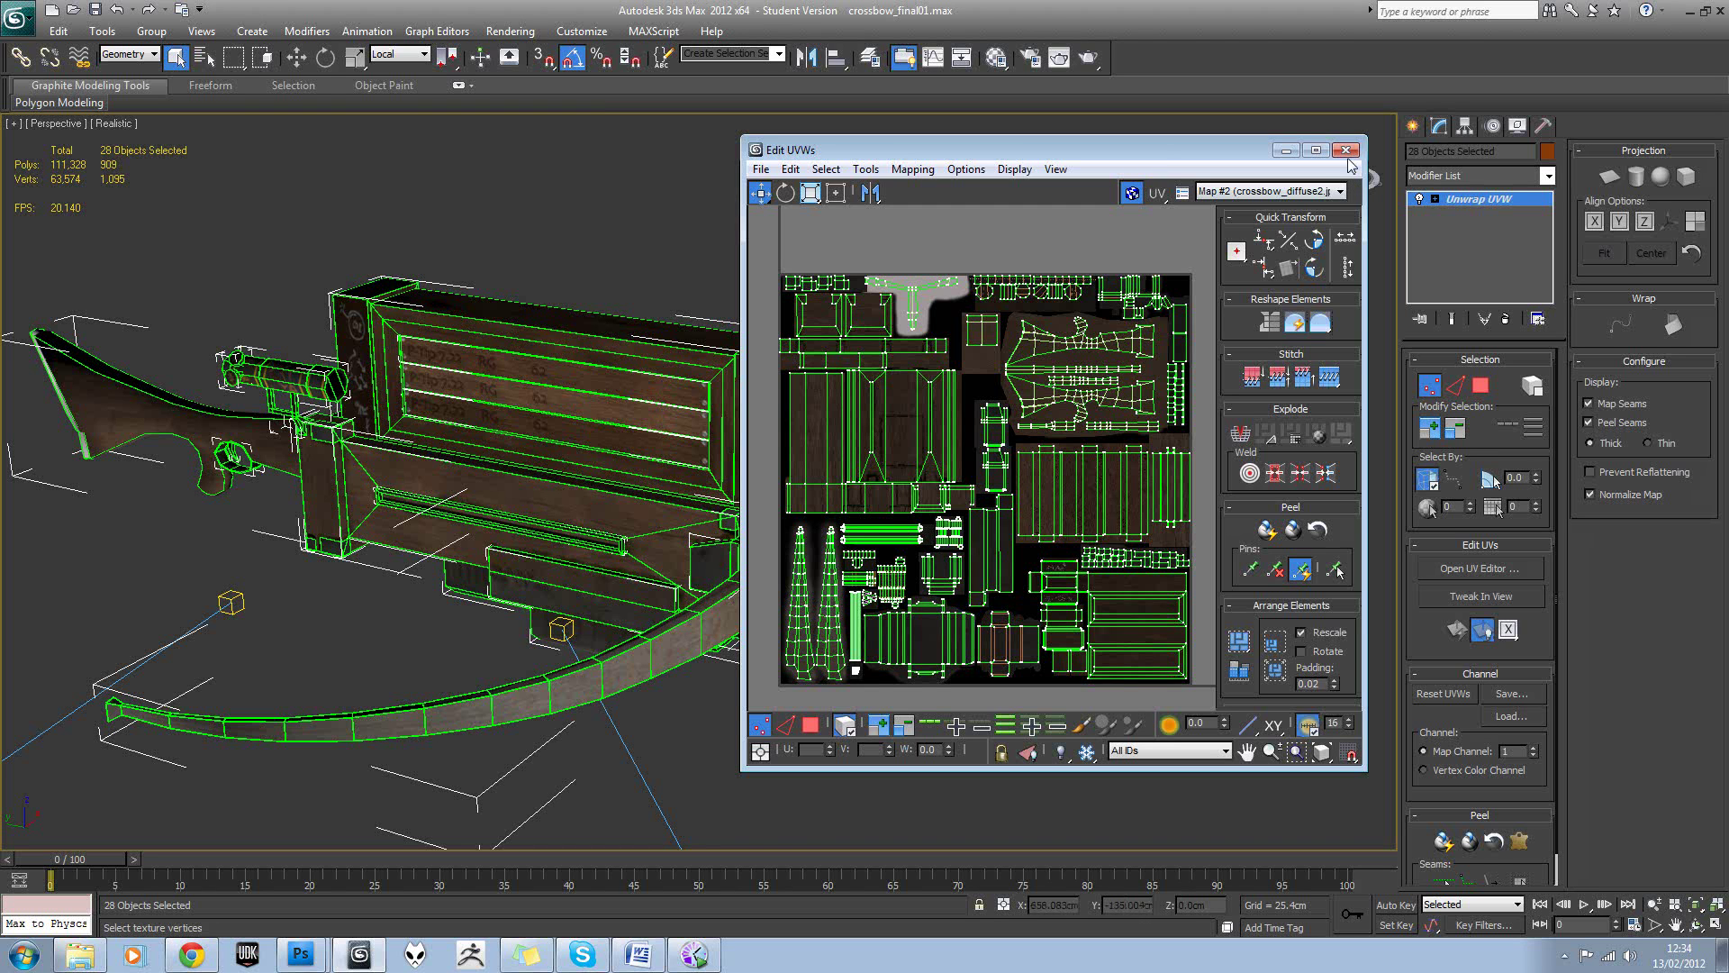
Reset to a new empty scene, discarding the unsaved changes to the crossbow scene.
left_click(1462, 200)
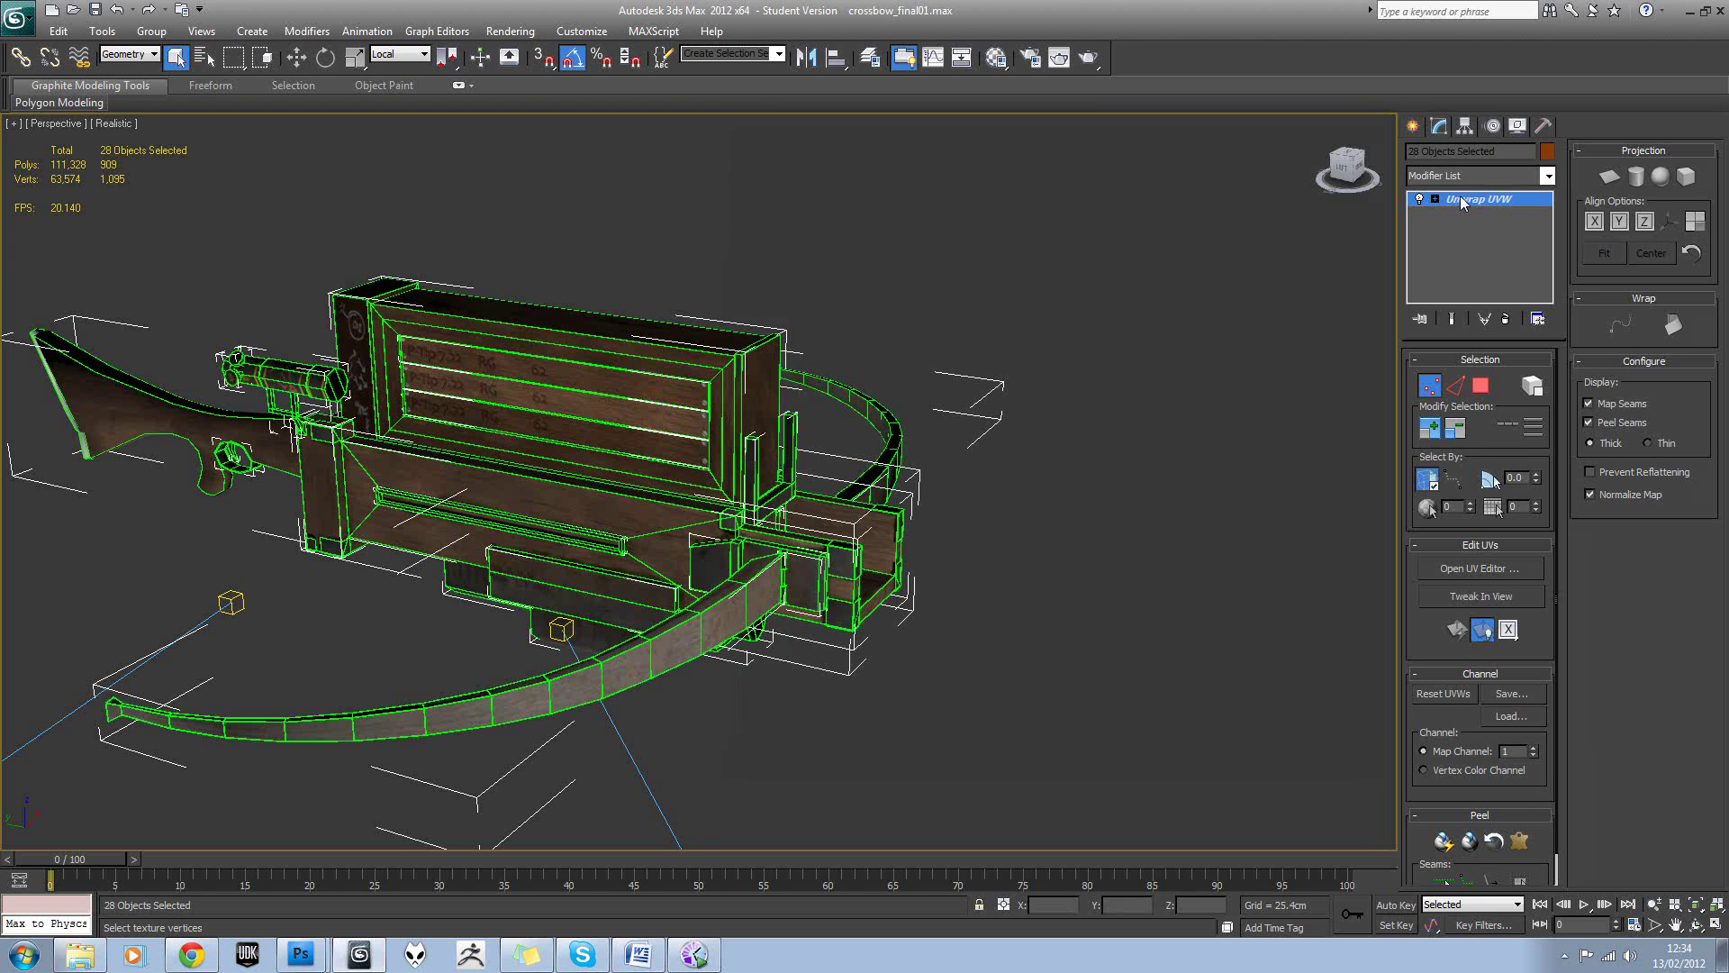
left_click(17, 27)
left_click(61, 96)
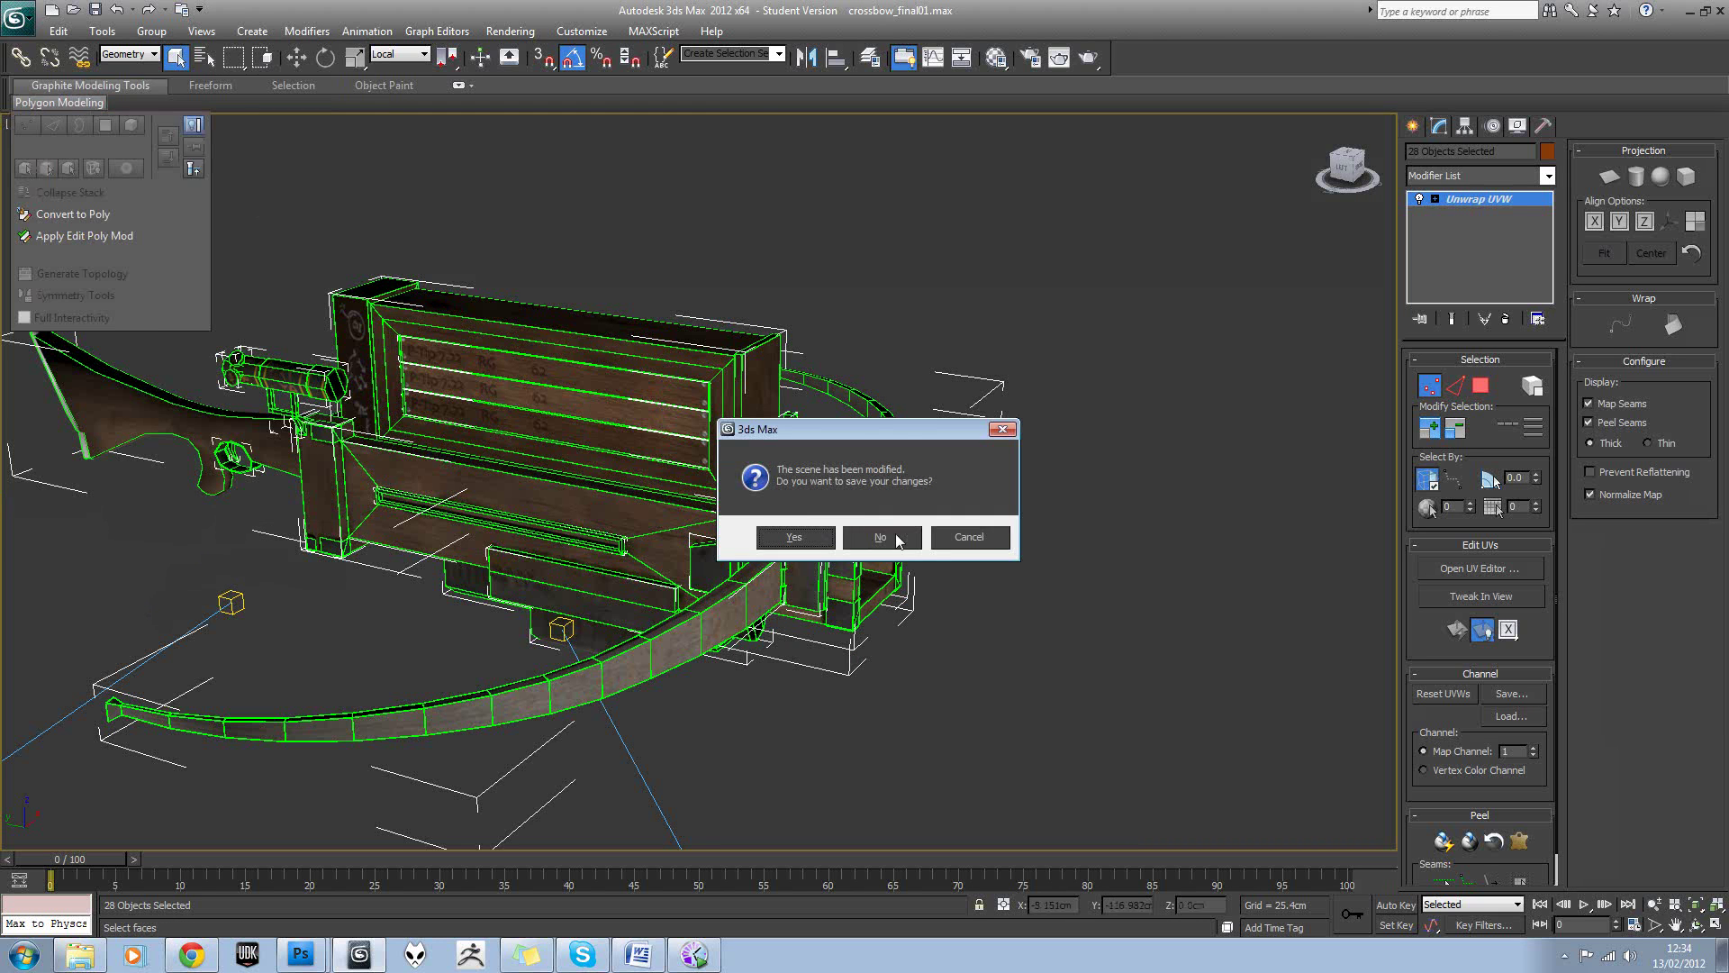
left_click(815, 507)
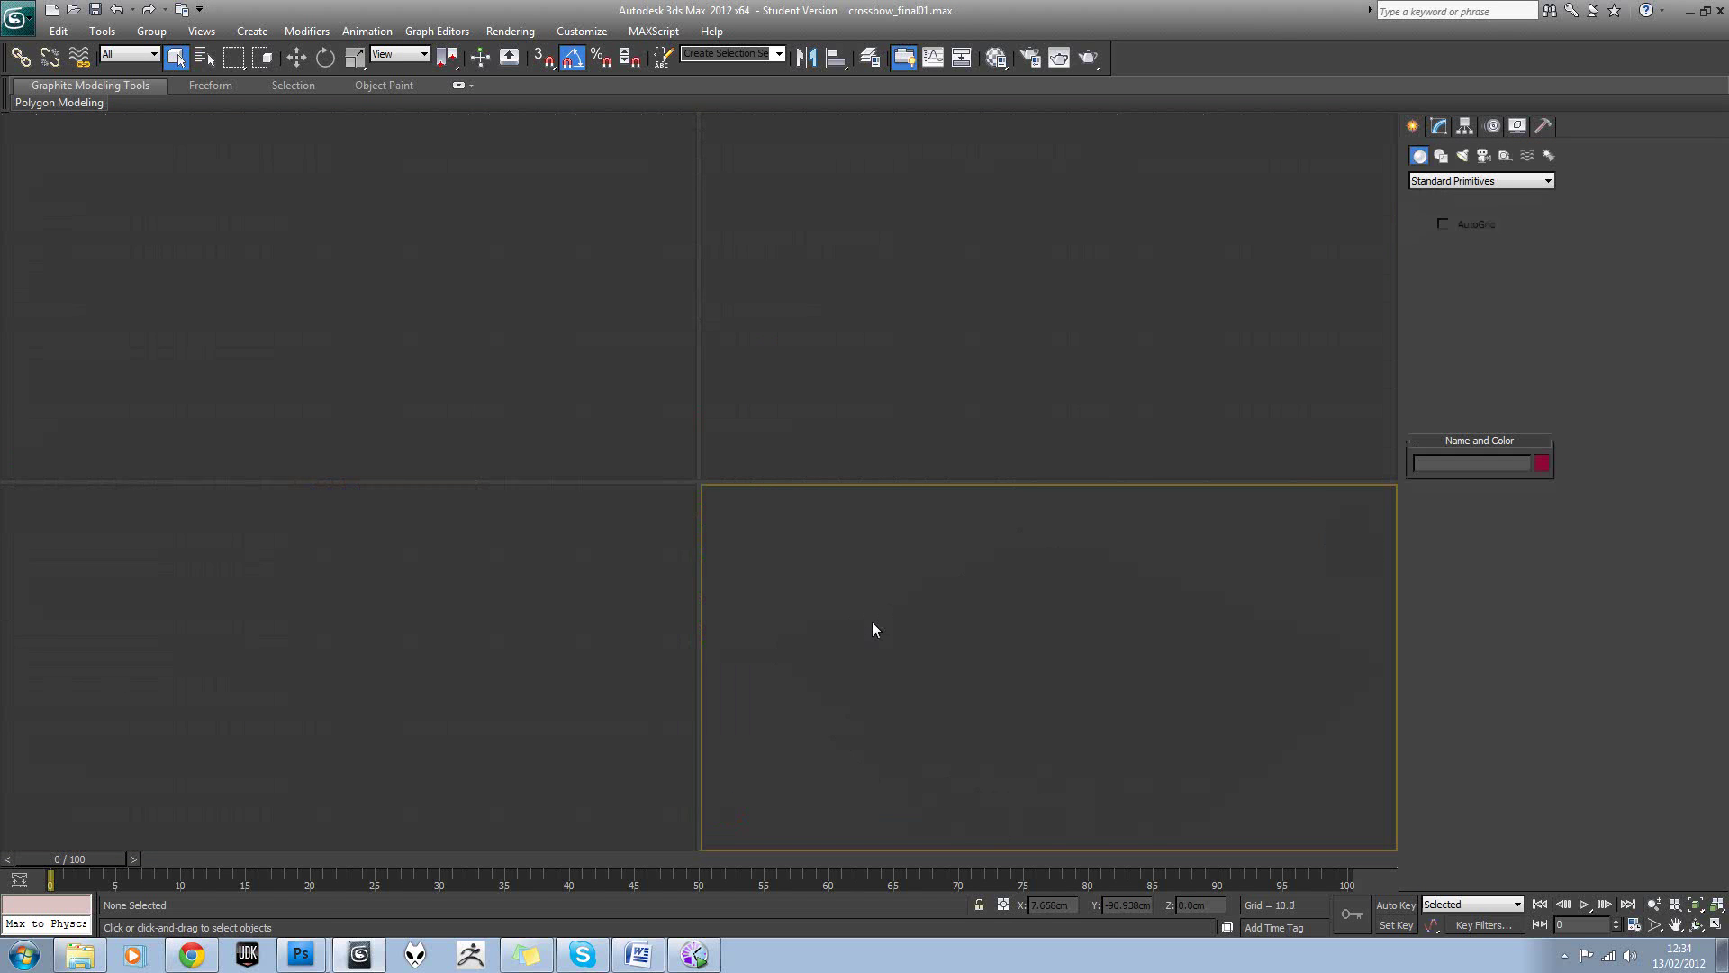
Create a box about 88 long, 71 wide and 77 high in the perspective view, beside the grid.
left_click(1441, 242)
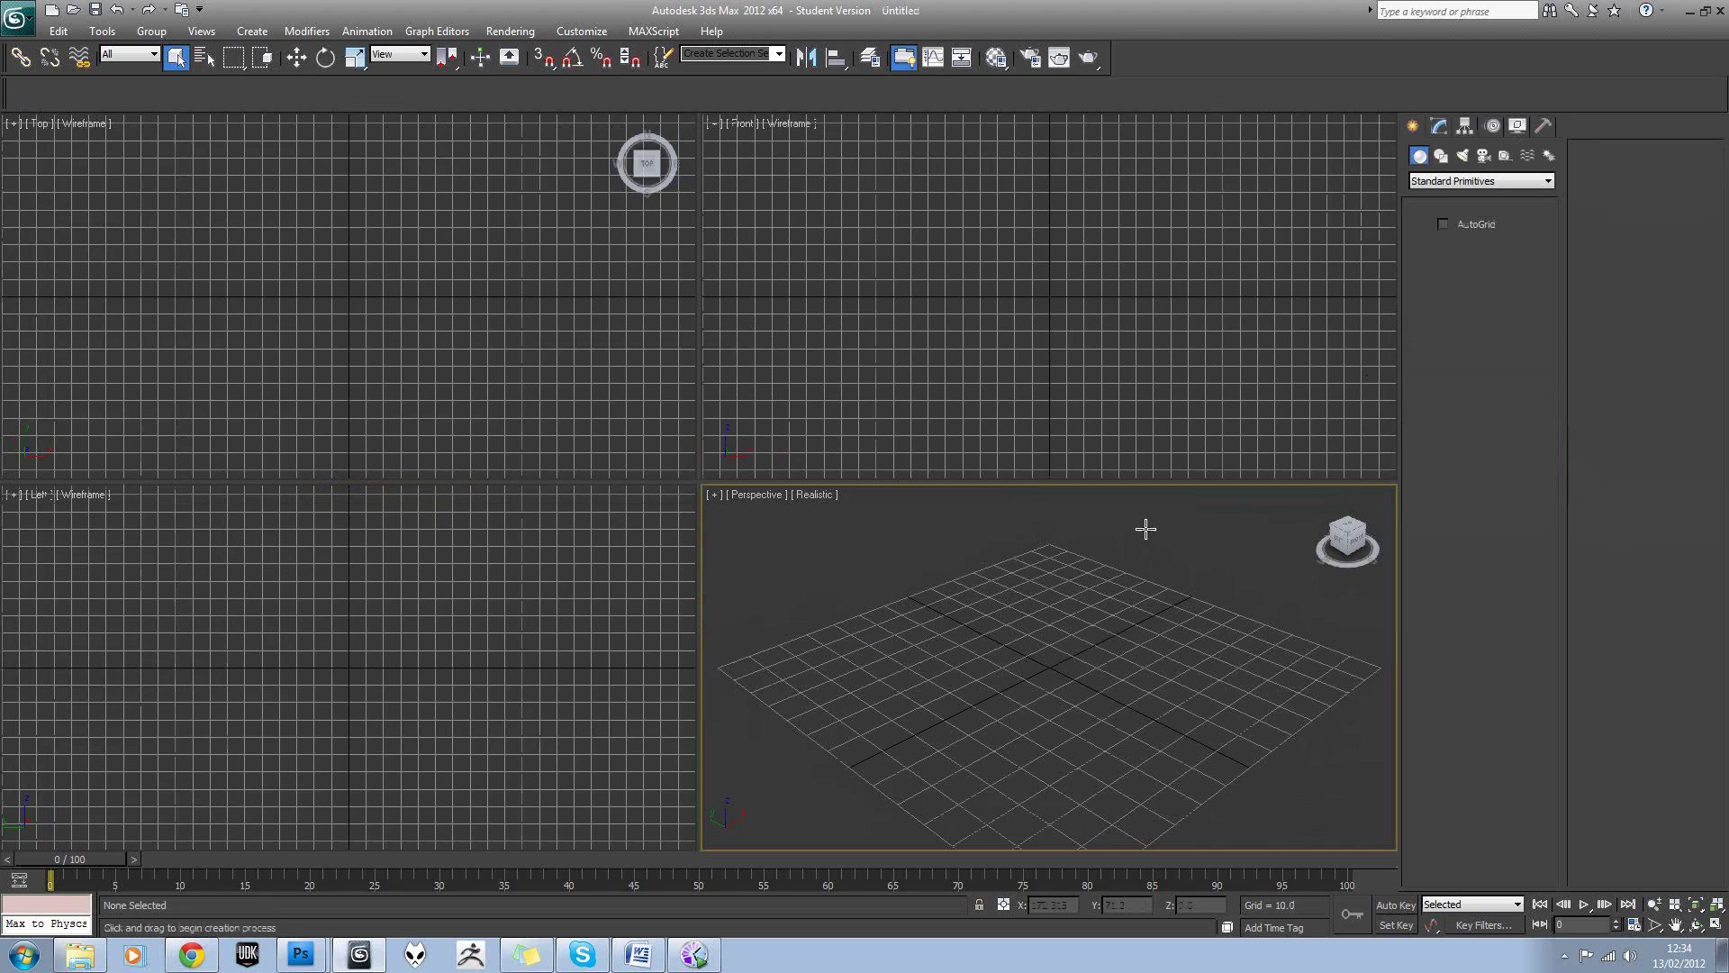
scroll(1086, 567, "down", 2)
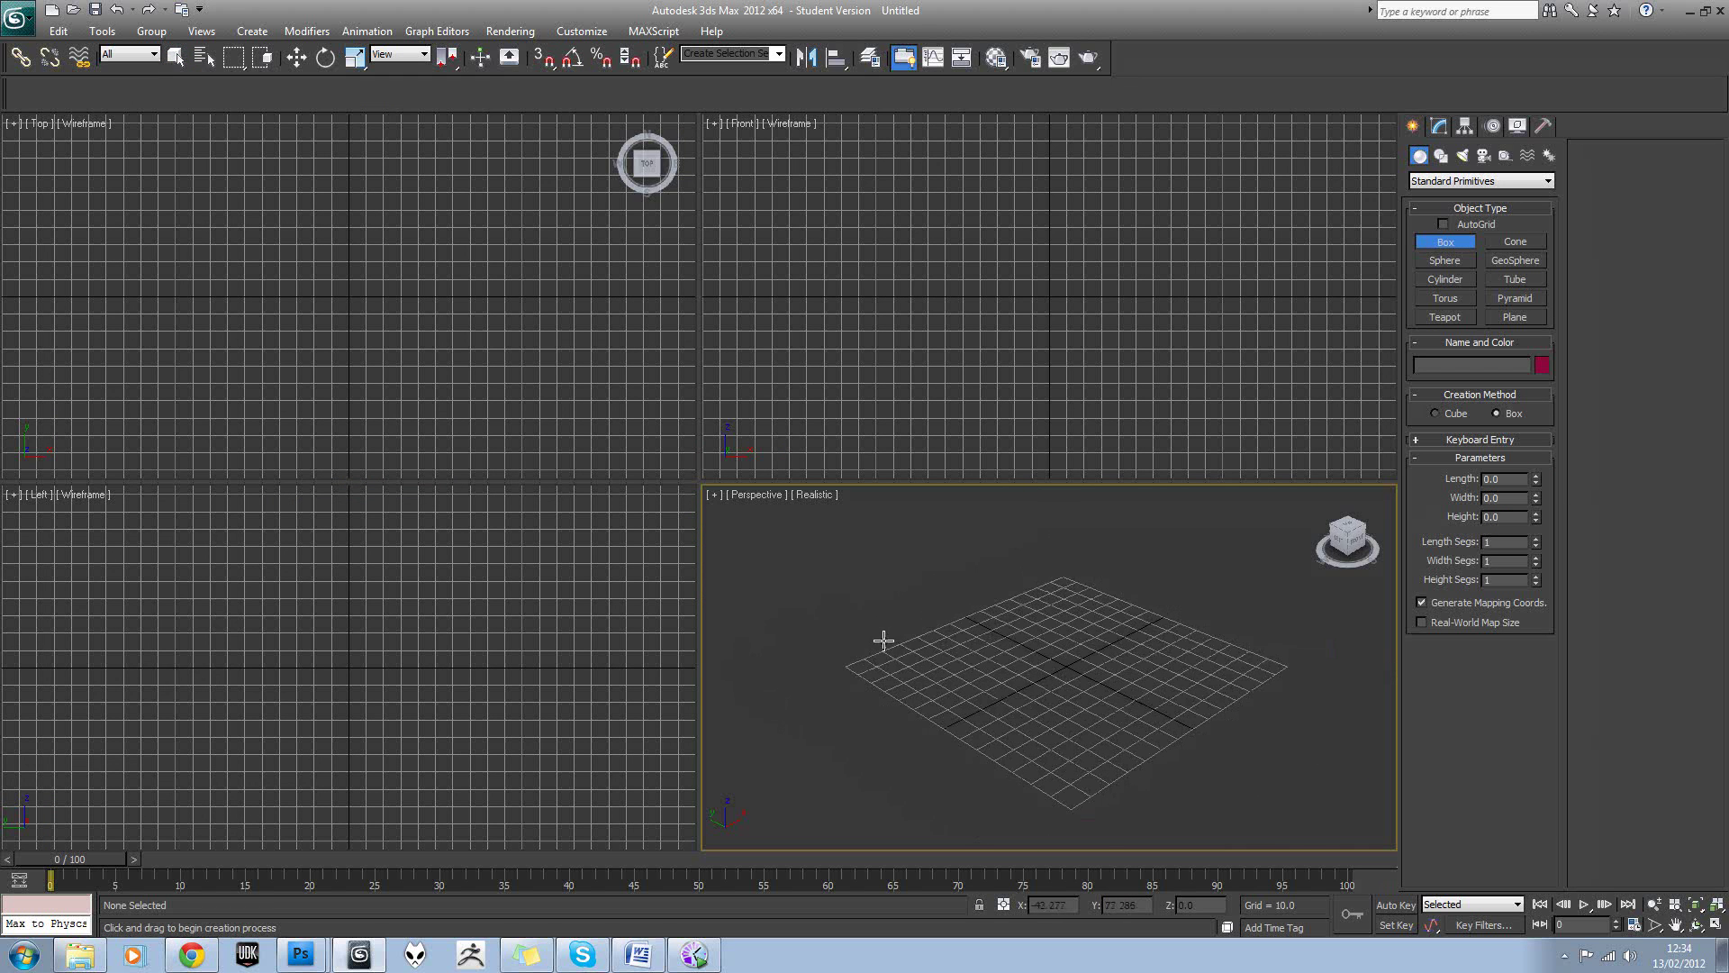
left_click_drag(856, 631, 826, 775)
left_click(806, 619)
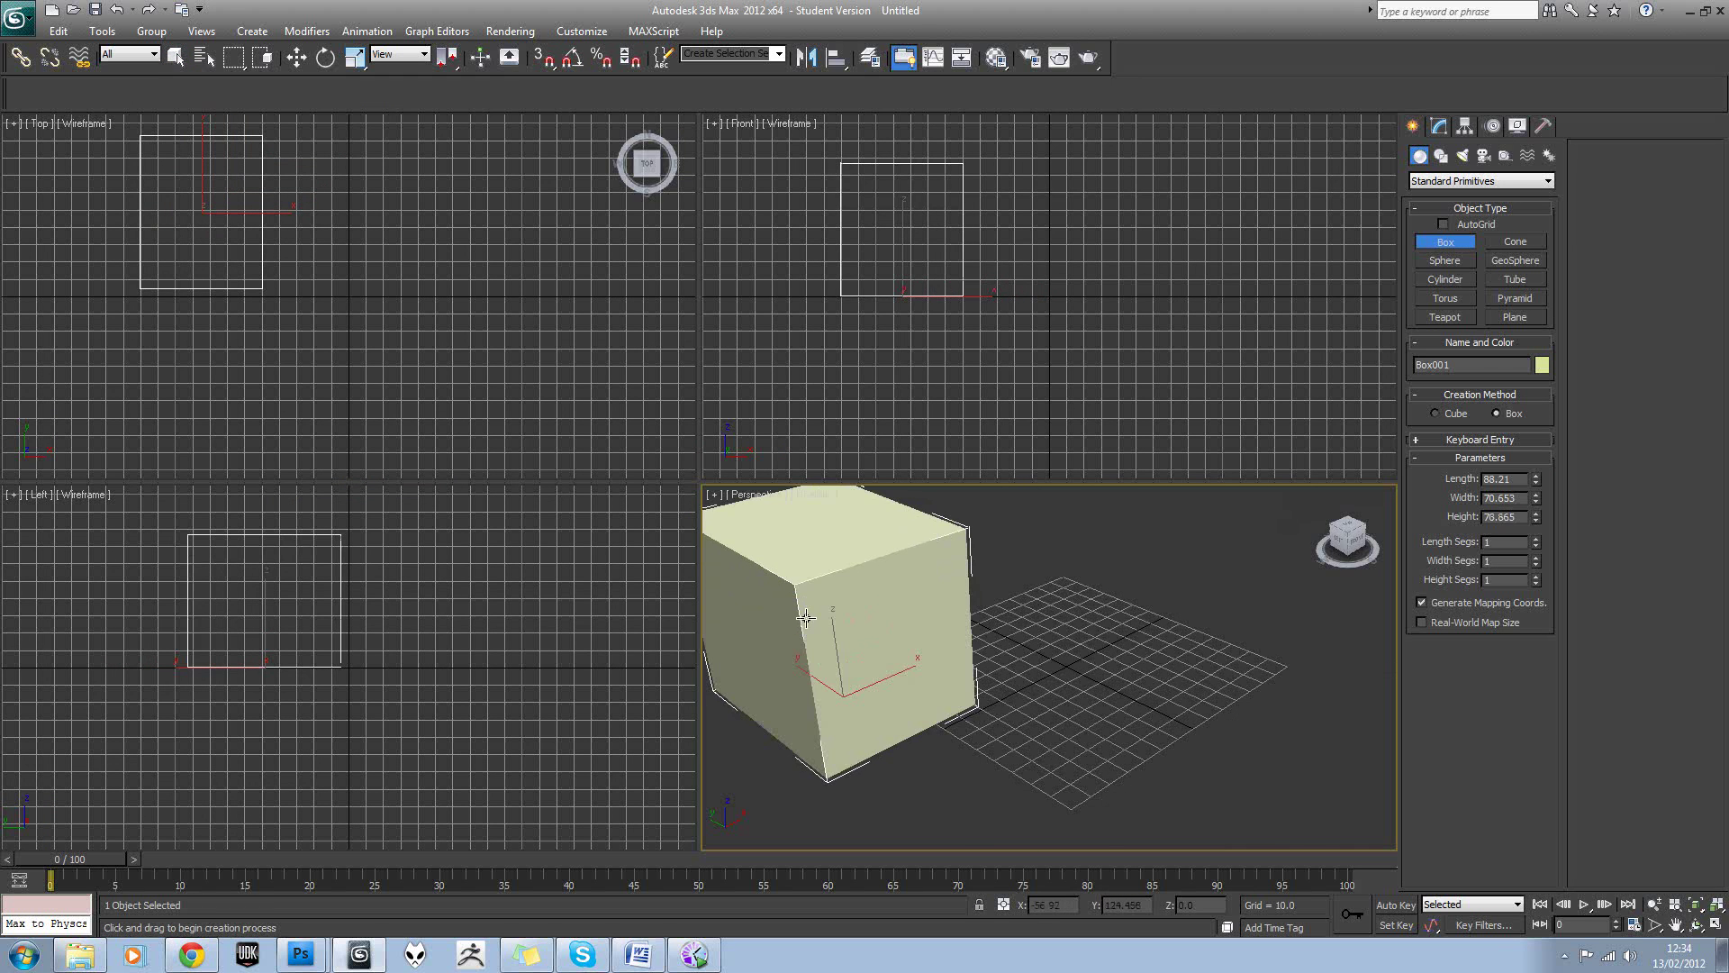
middle_click_drag(975, 632, 978, 664)
Create a tall upright cylinder with a radius of about 44 beside the box.
left_click(1428, 280)
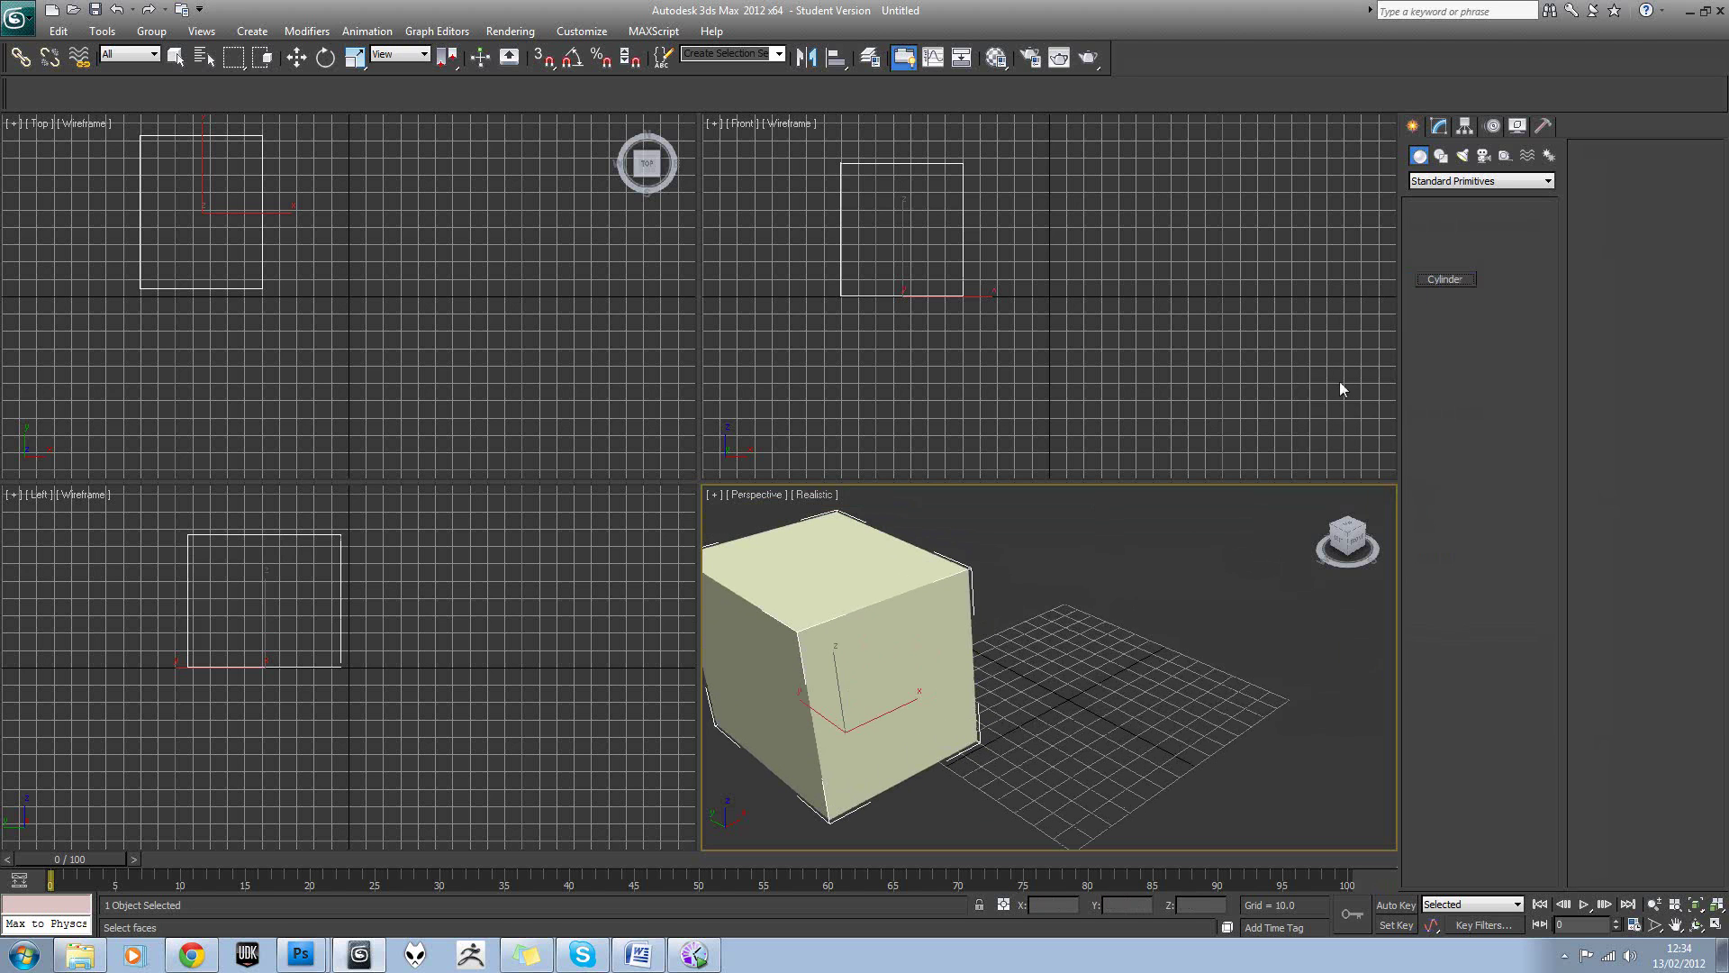
left_click_drag(1112, 668, 1115, 721)
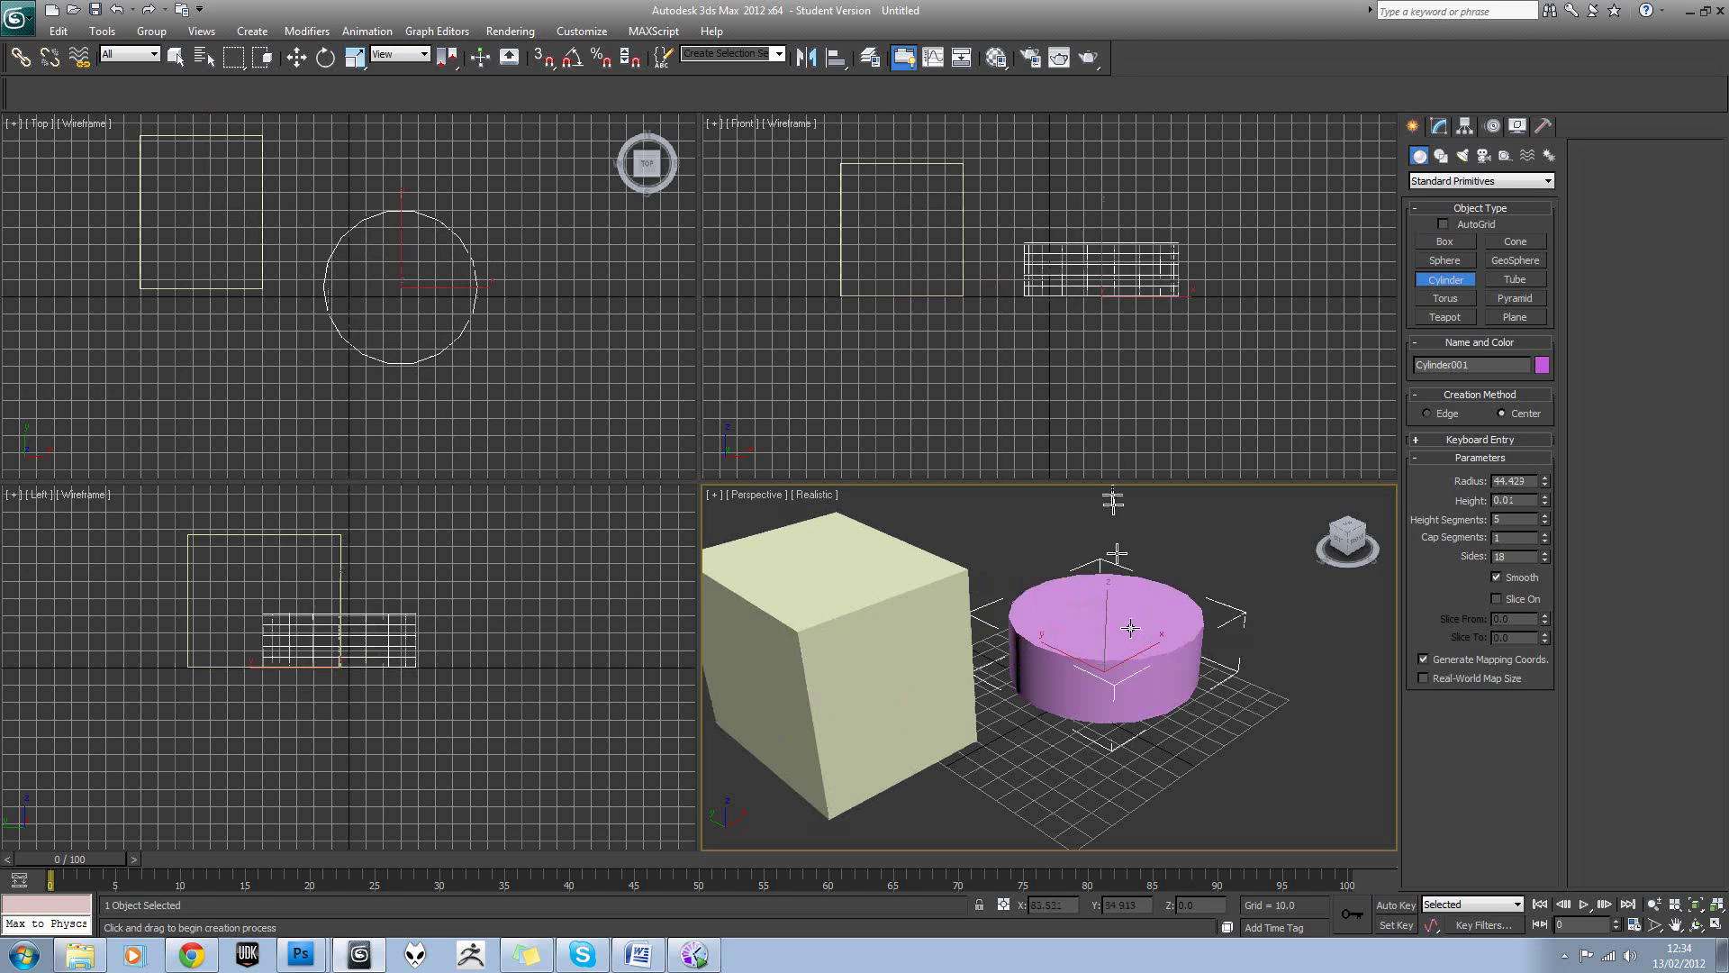
left_click(1105, 431)
middle_click_drag(1140, 591, 1139, 619)
scroll(1152, 611, "down", 3)
right_click(1189, 594)
middle_click_drag(1217, 582, 1188, 583)
left_click(1214, 586)
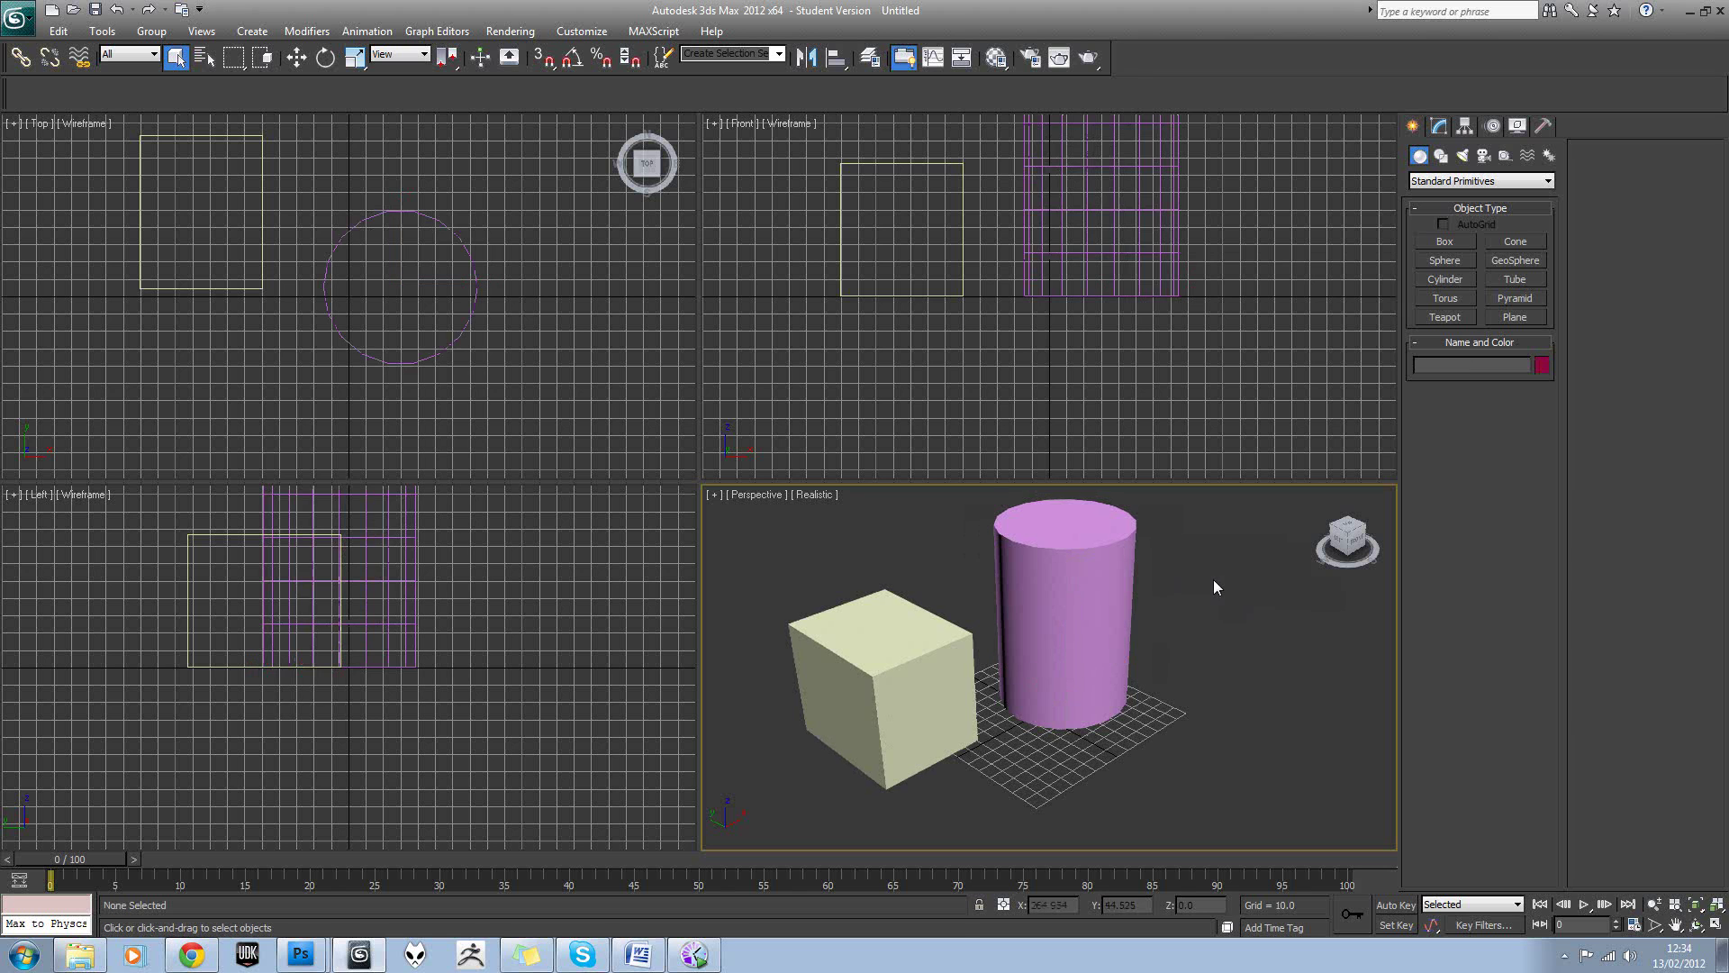
Create a flat plane about 151 long and 173 wide on the cylinder's other side, opposite the box.
left_click(1522, 318)
mouse_move(1248, 598)
left_mouse_down()
mouse_move(1279, 776)
mouse_move(1320, 786)
mouse_move(1311, 767)
left_mouse_up()
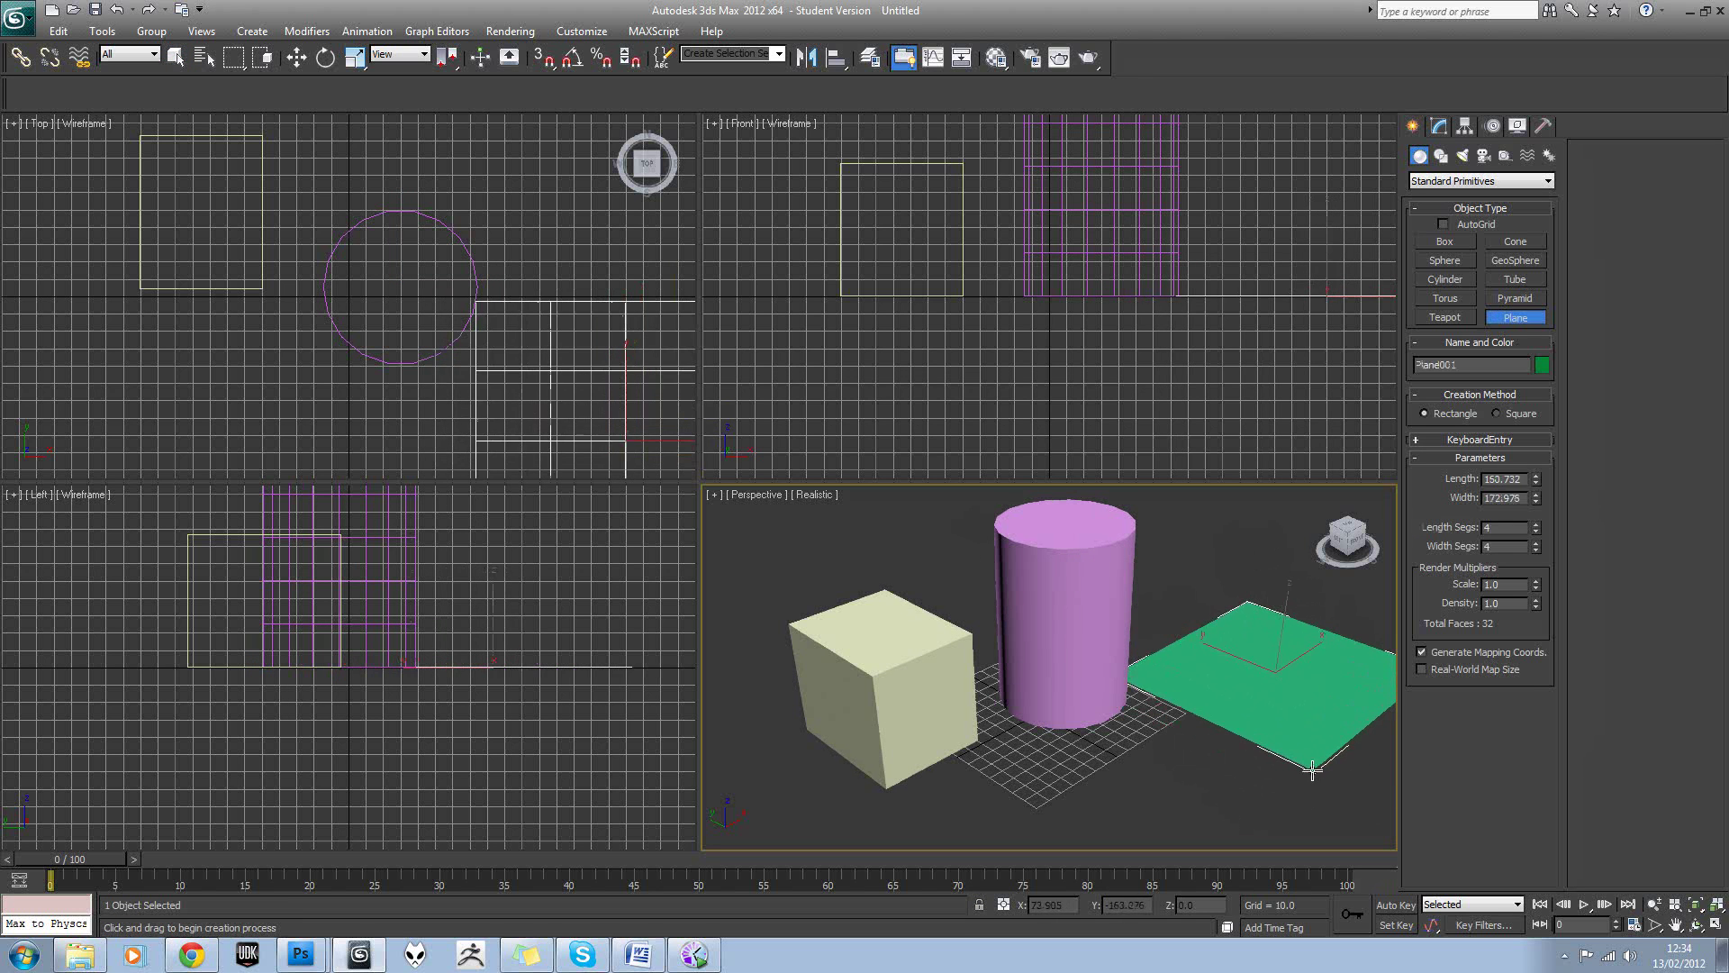
right_click(1211, 671)
scroll(1171, 594, "down", 3)
left_click(1146, 544)
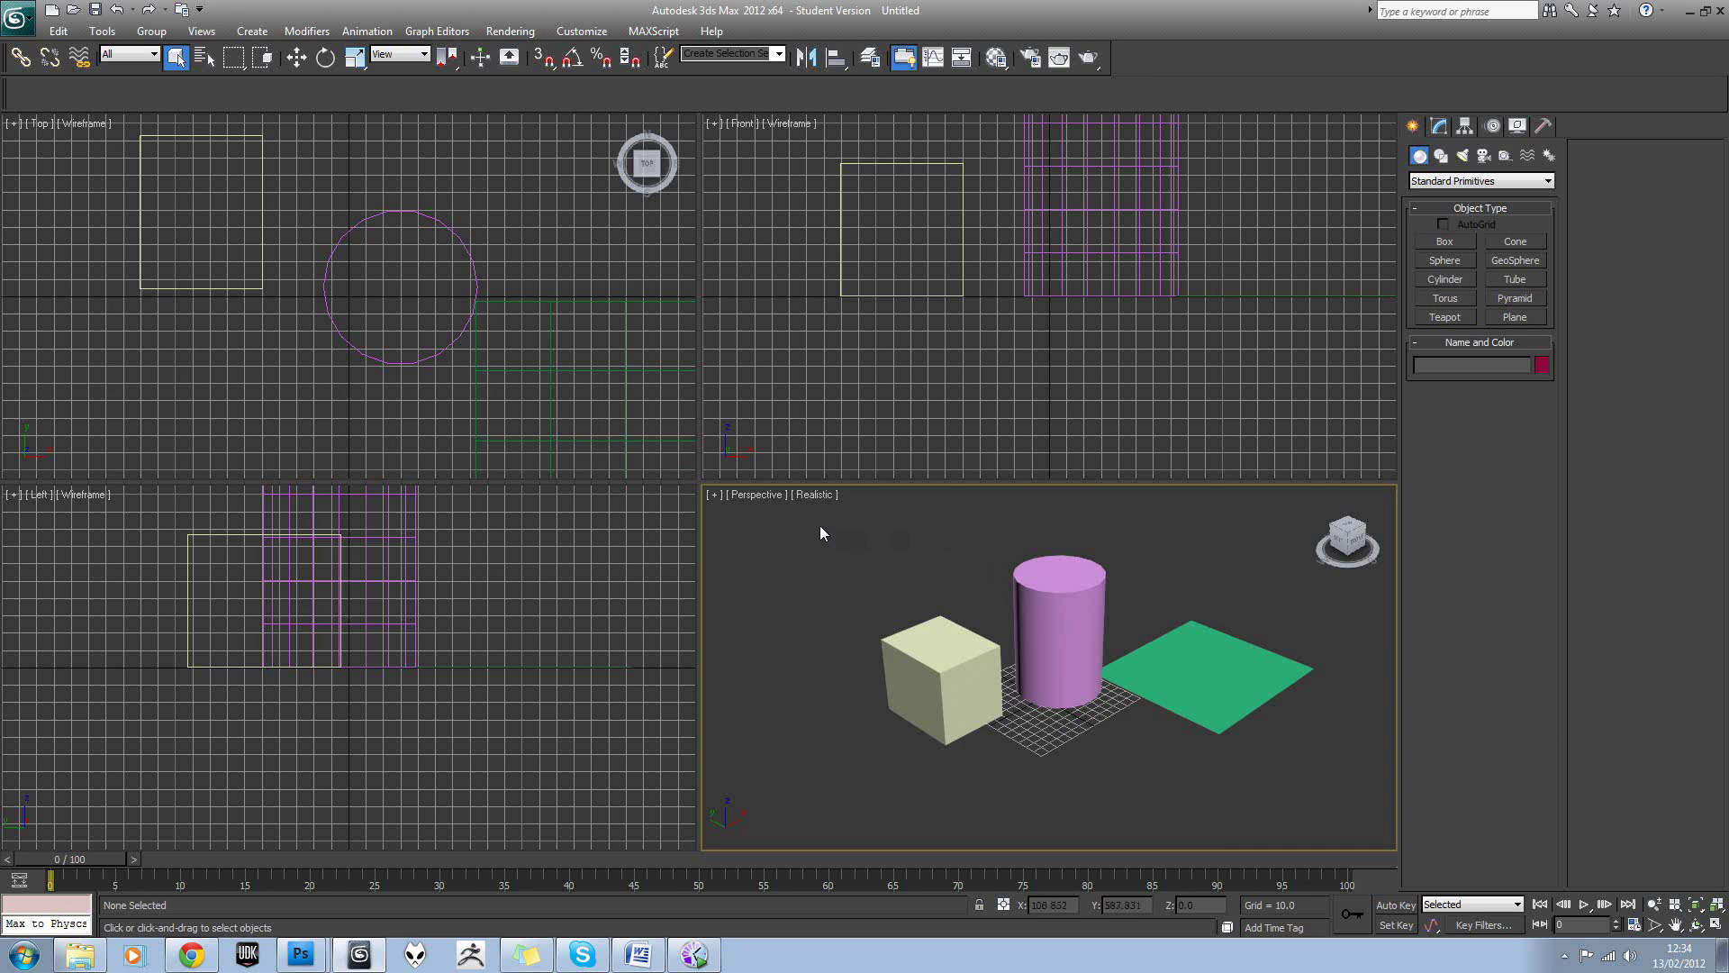
middle_click_drag(913, 556, 860, 559)
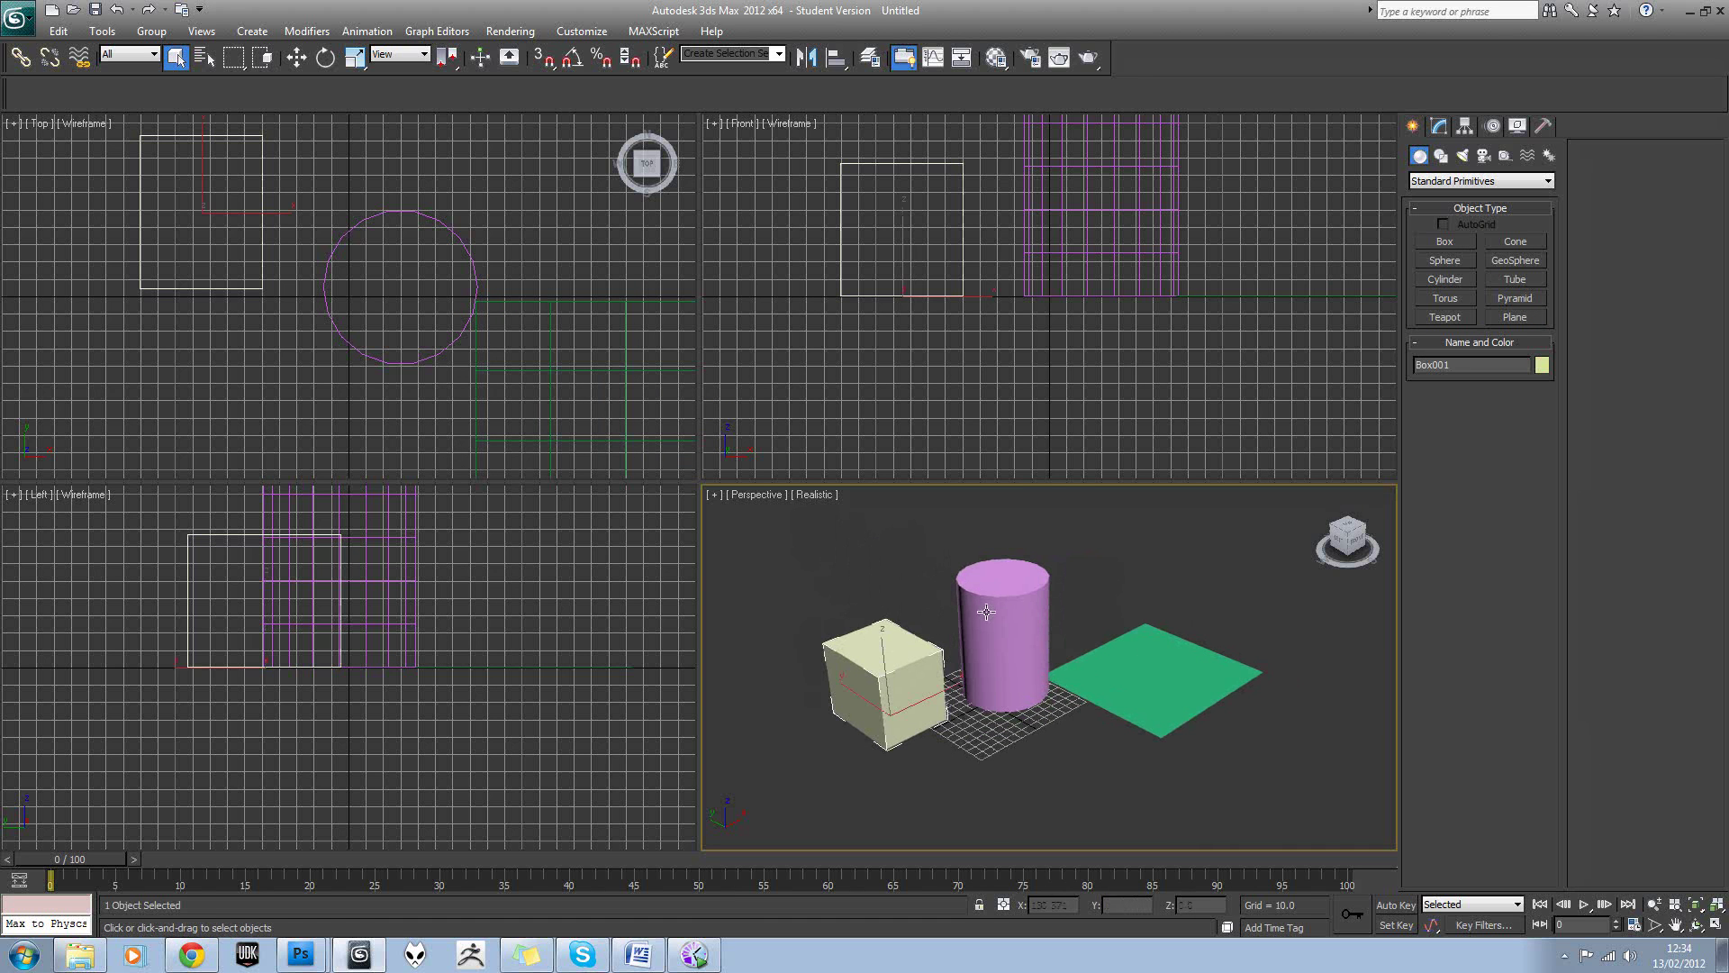
Select the box and add an Unwrap UVW modifier to it.
left_click(876, 668)
key("w")
scroll(970, 611, "up", 4)
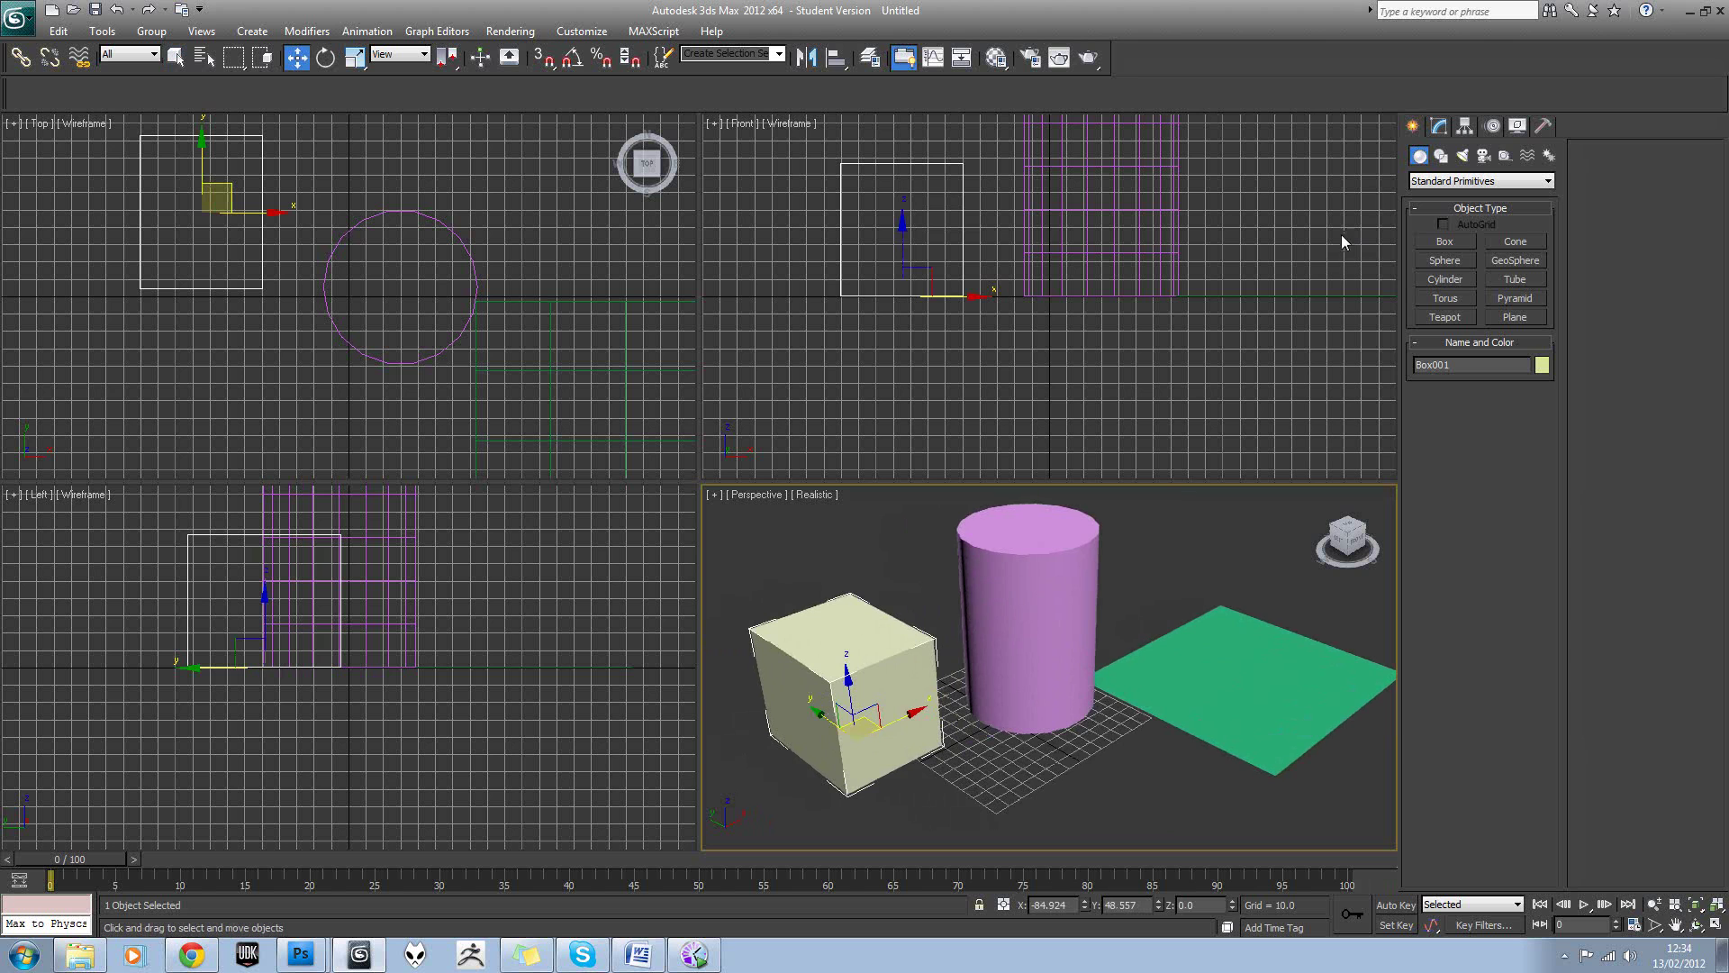
left_click(1440, 127)
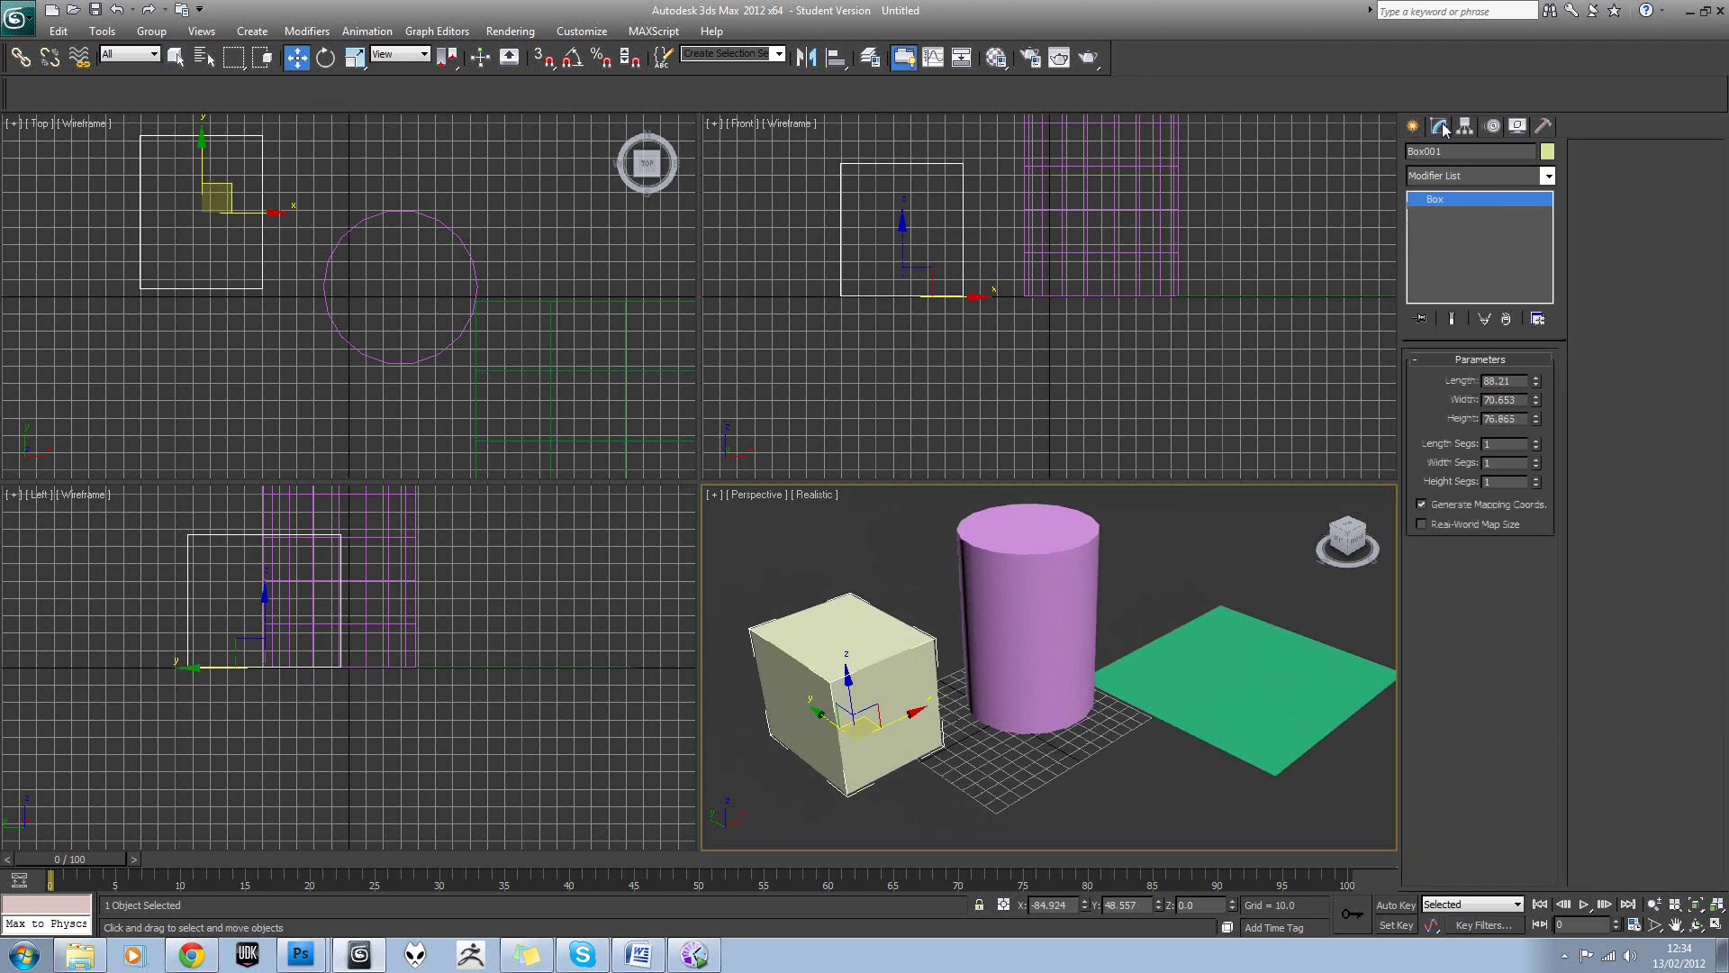
left_click(1544, 175)
scroll(1495, 630, "down", 15)
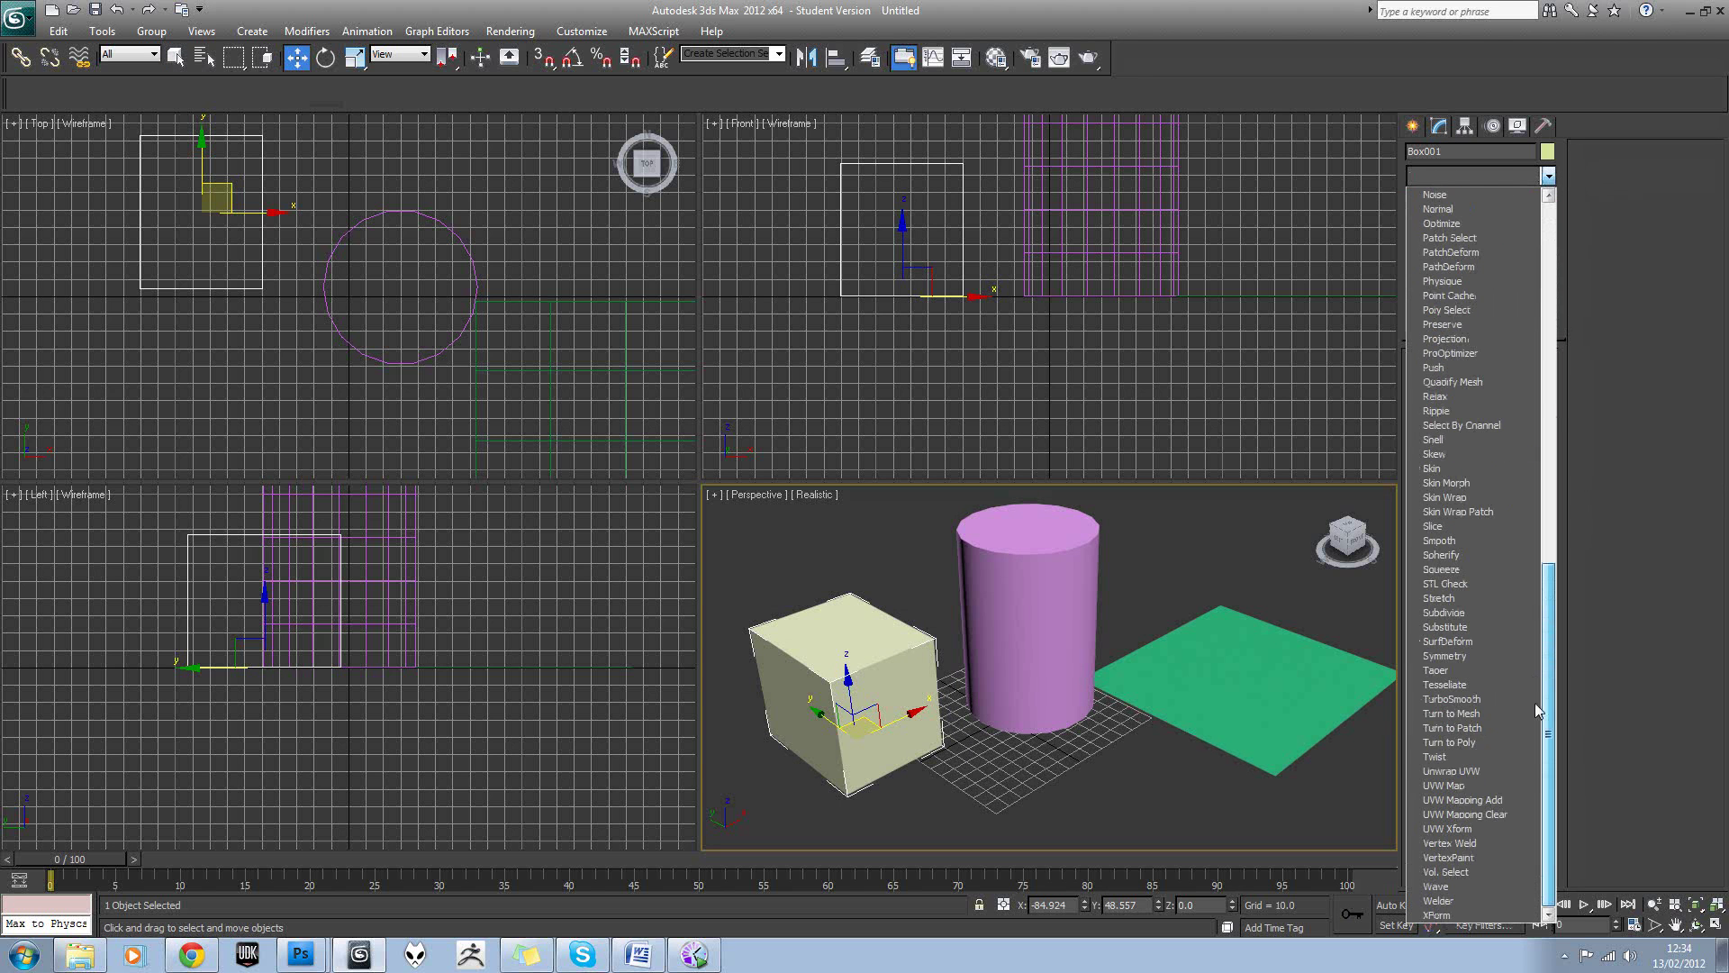
left_click(1501, 772)
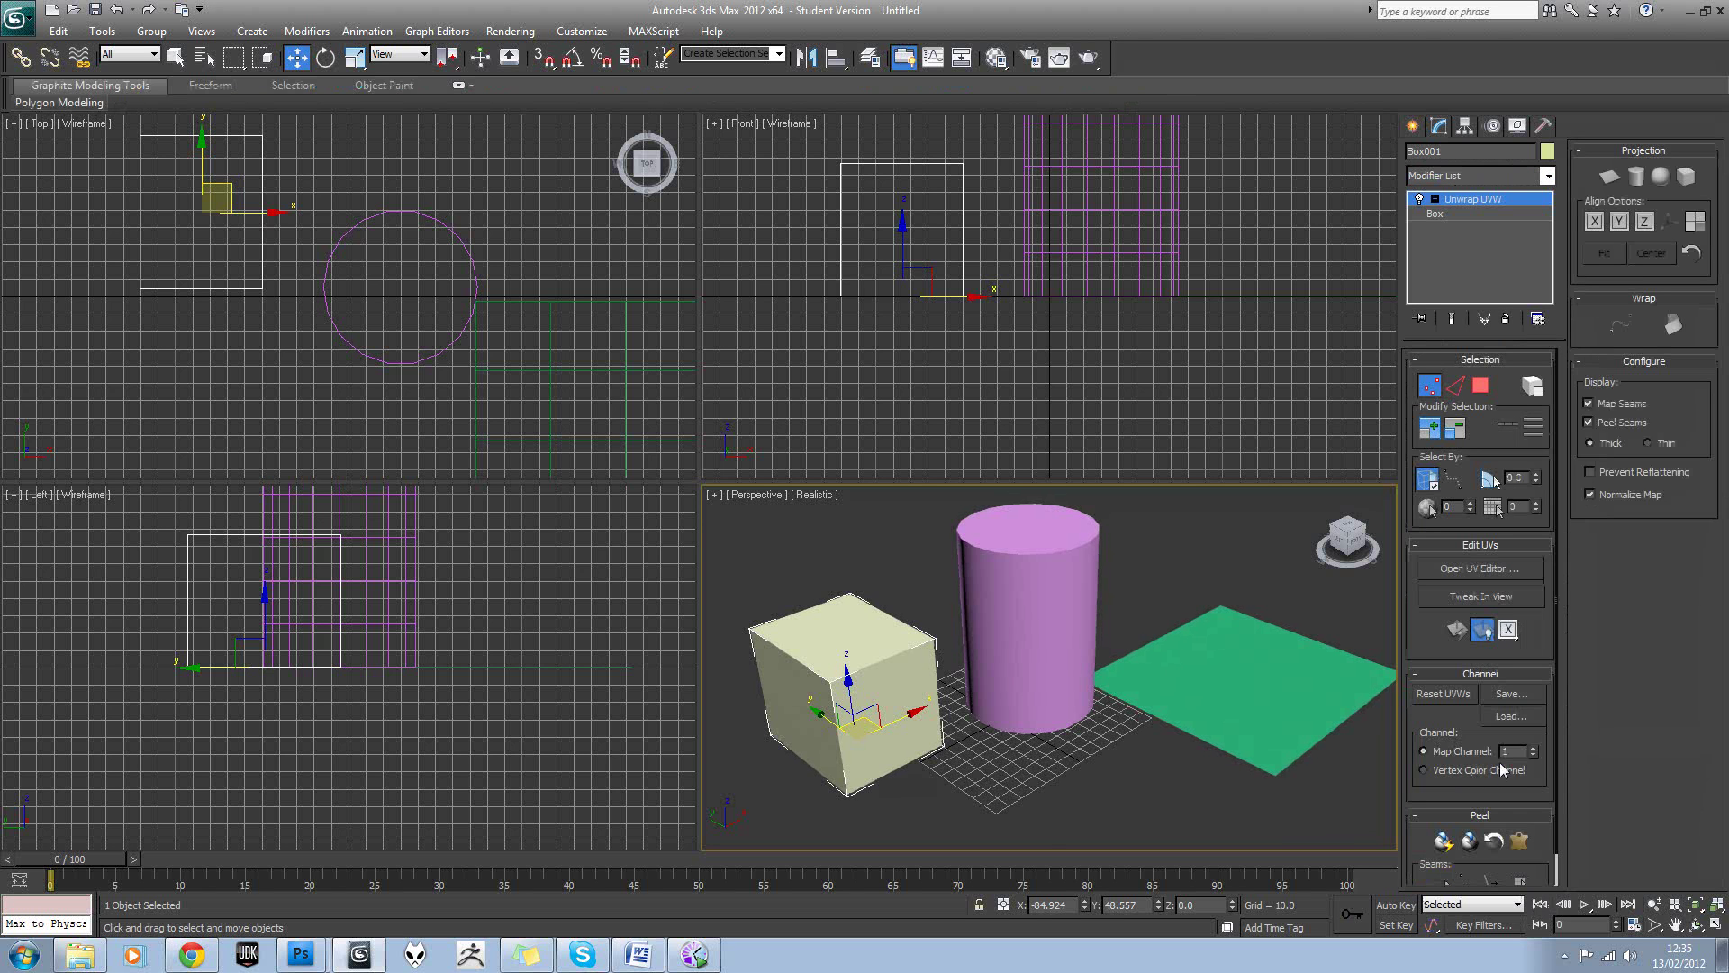
Open the UV editor for the box and frame its full UV square with space around it.
middle_click_drag(1078, 582, 1120, 587)
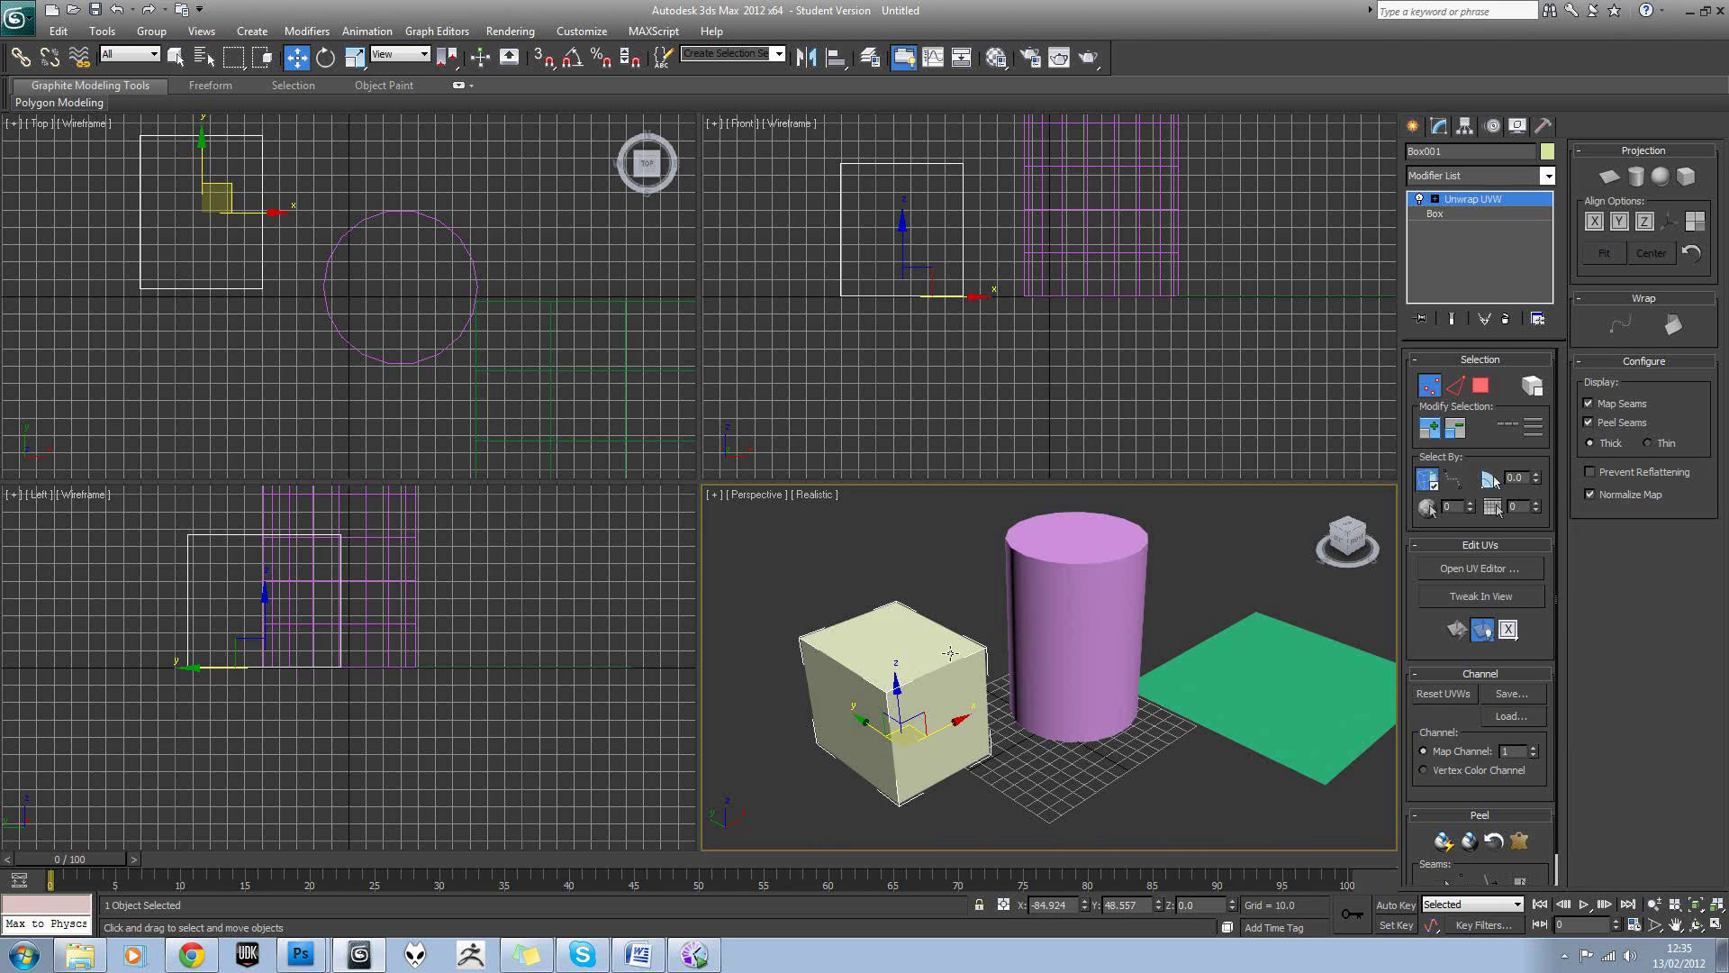
left_click(1451, 569)
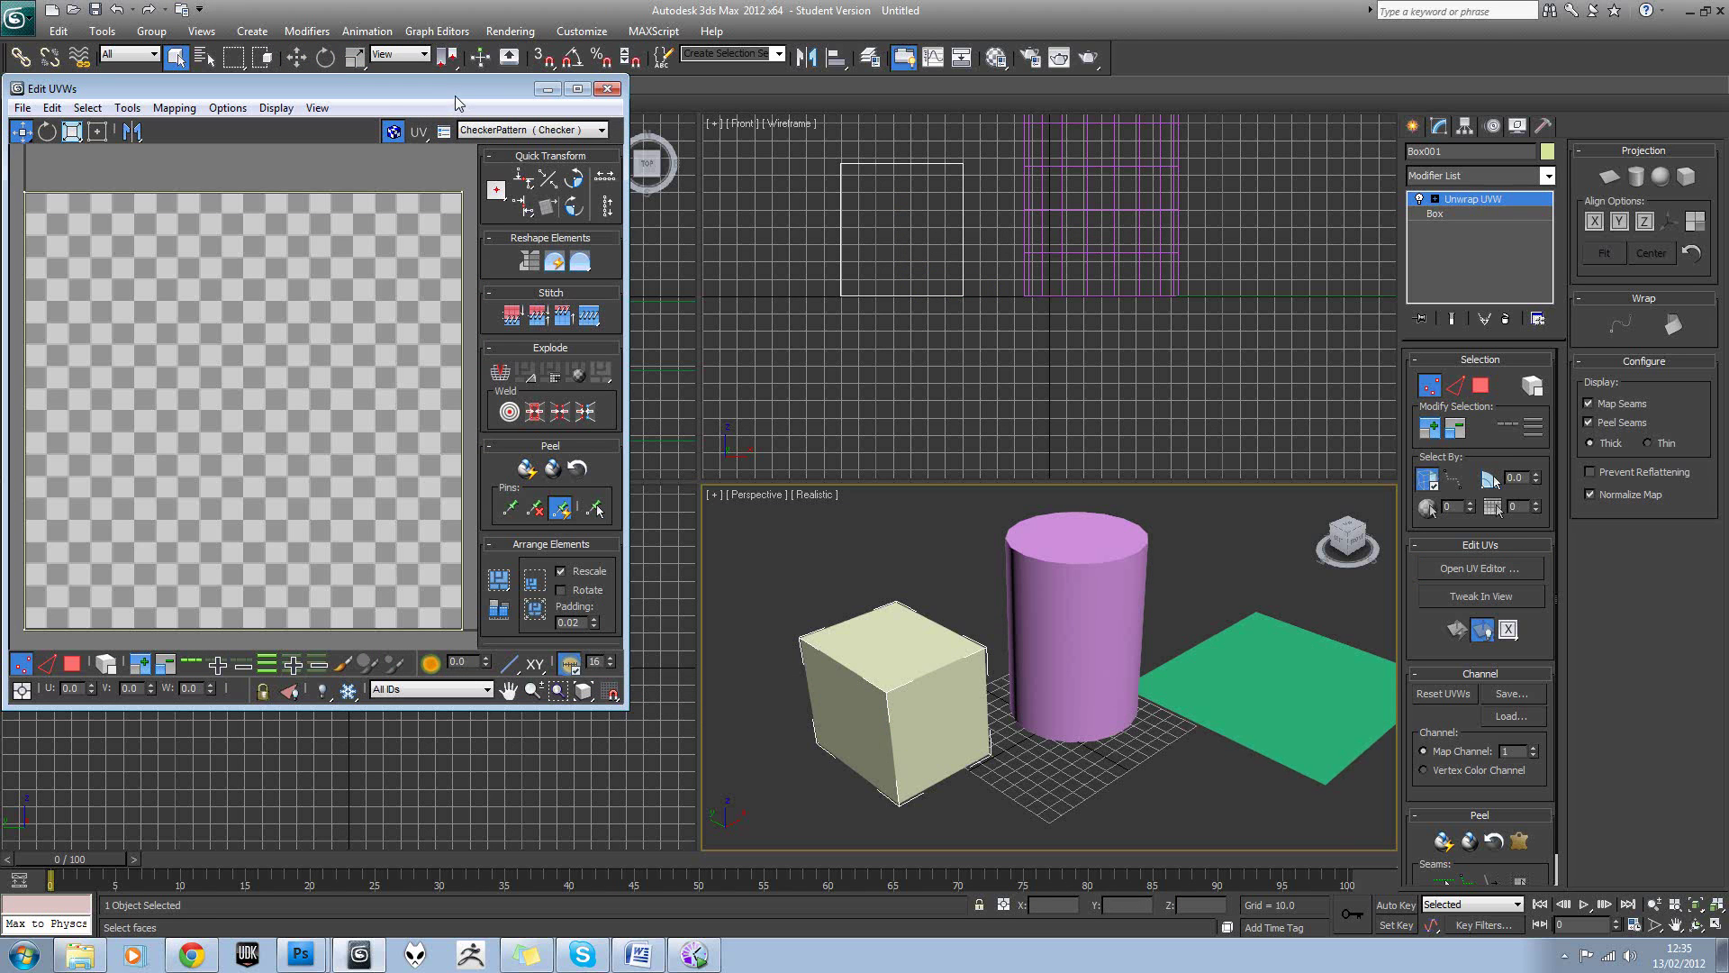
left_click_drag(453, 96, 904, 187)
scroll(804, 413, "down", 2)
scroll(841, 376, "down", 2)
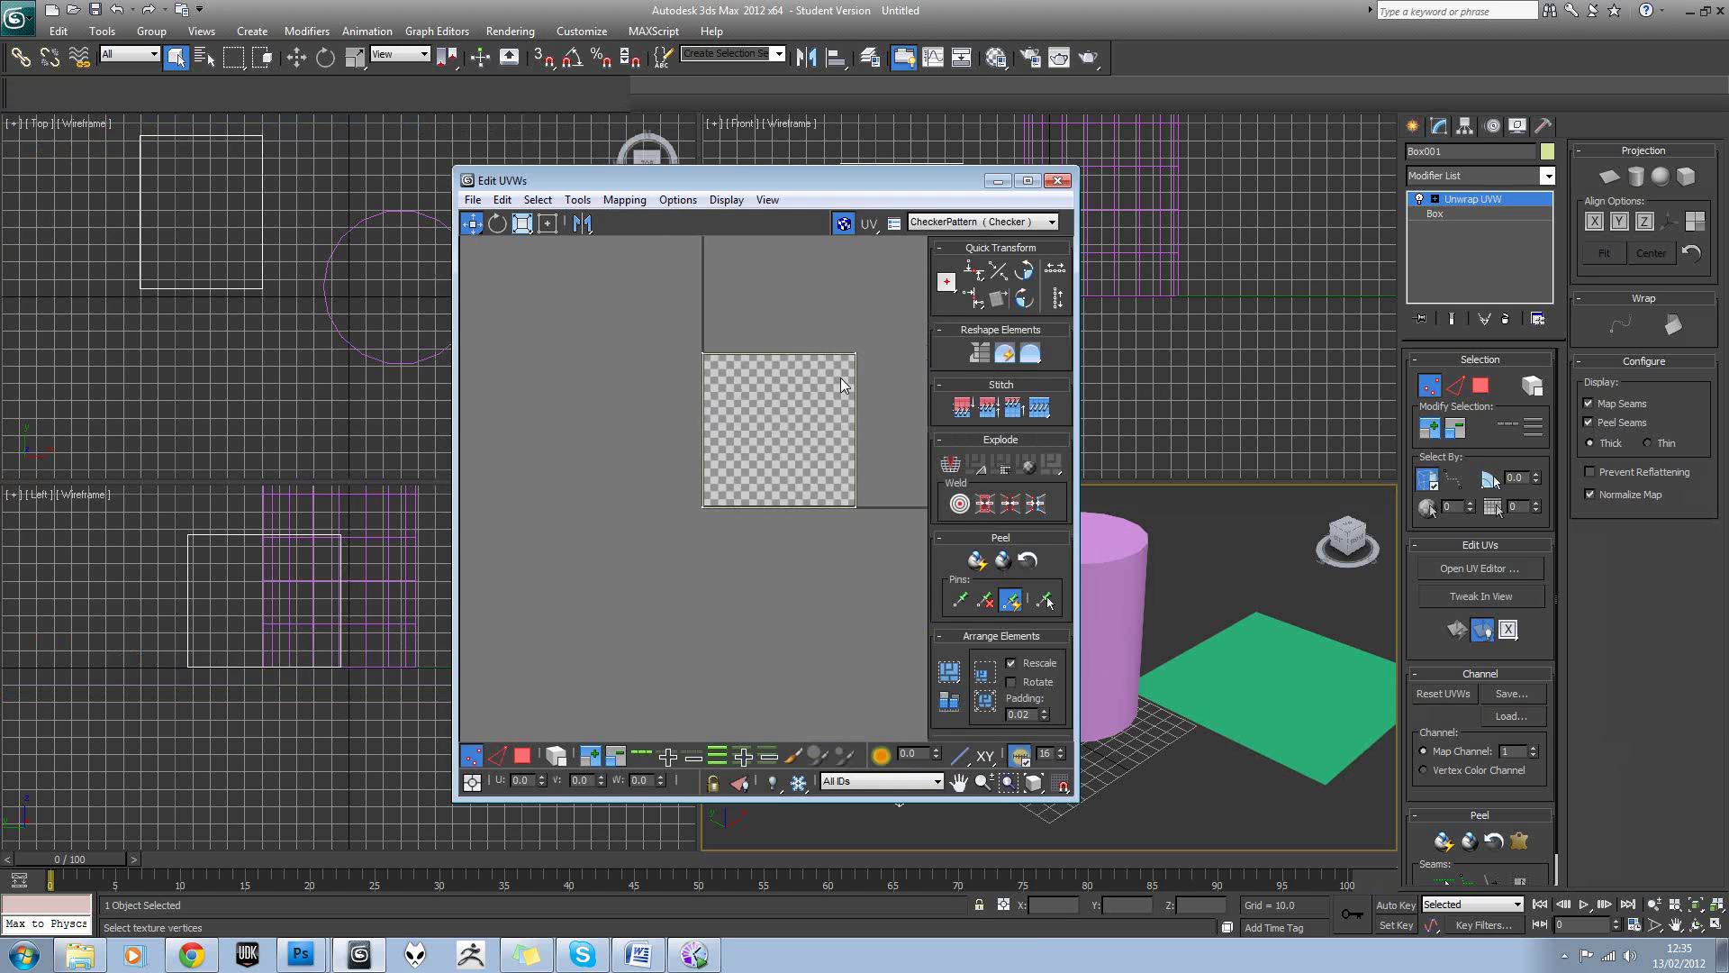
scroll(841, 376, "up", 2)
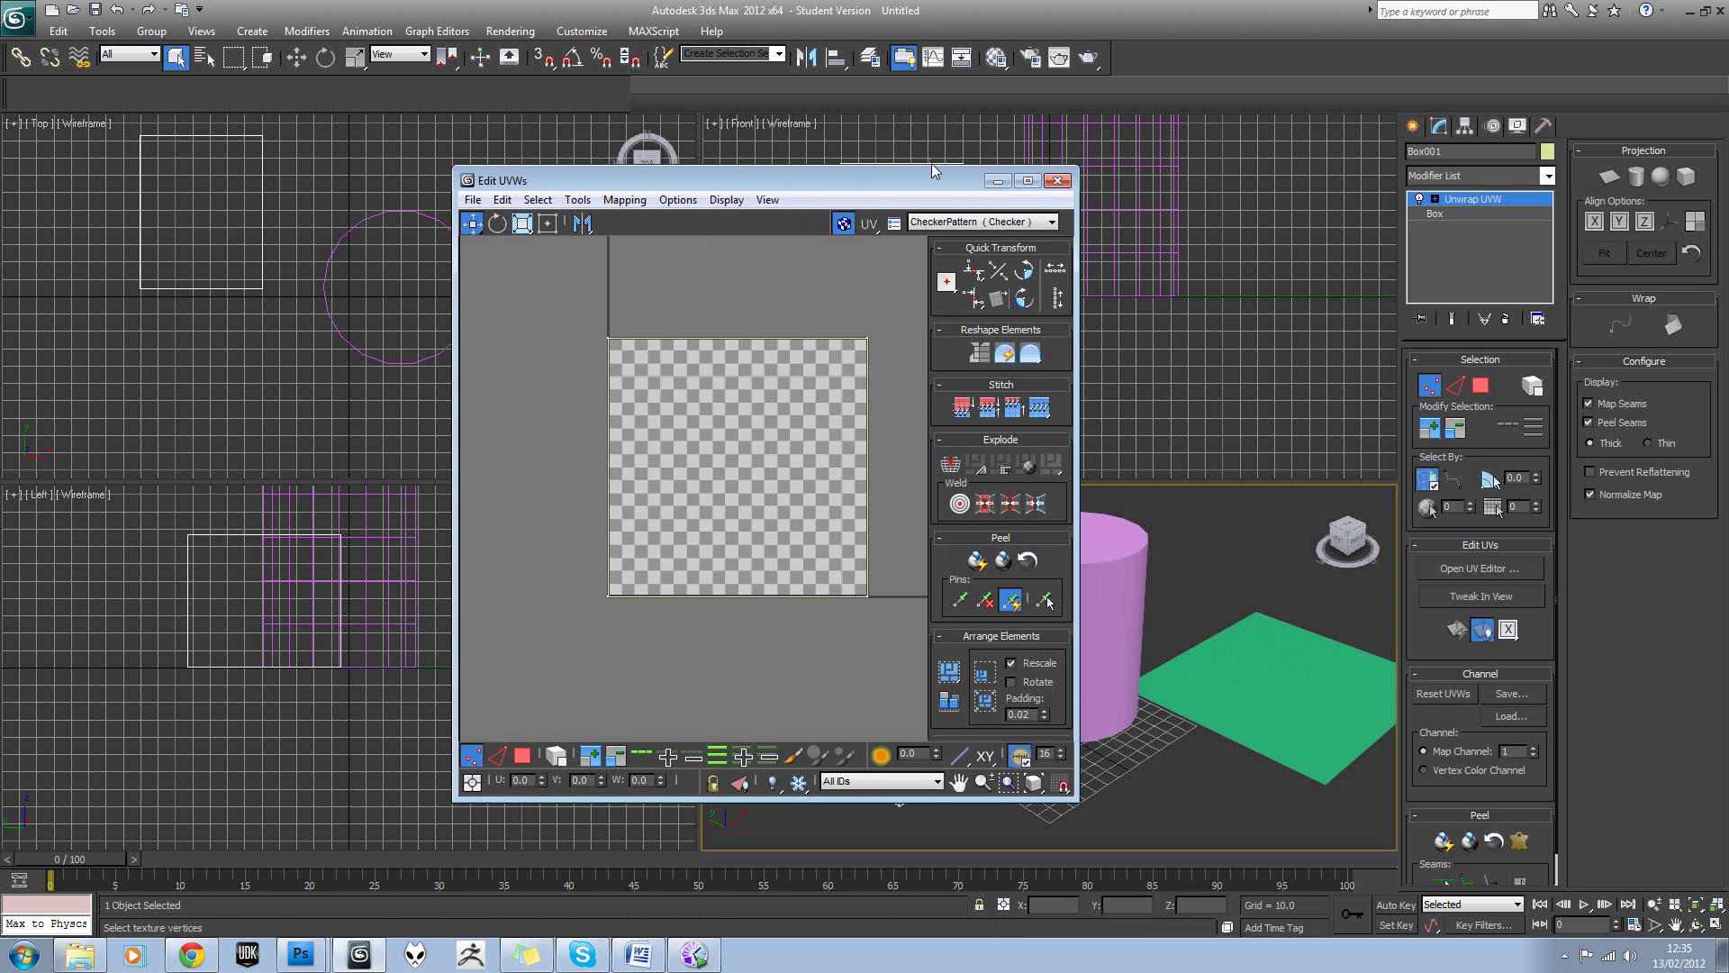
left_click_drag(933, 171, 1069, 150)
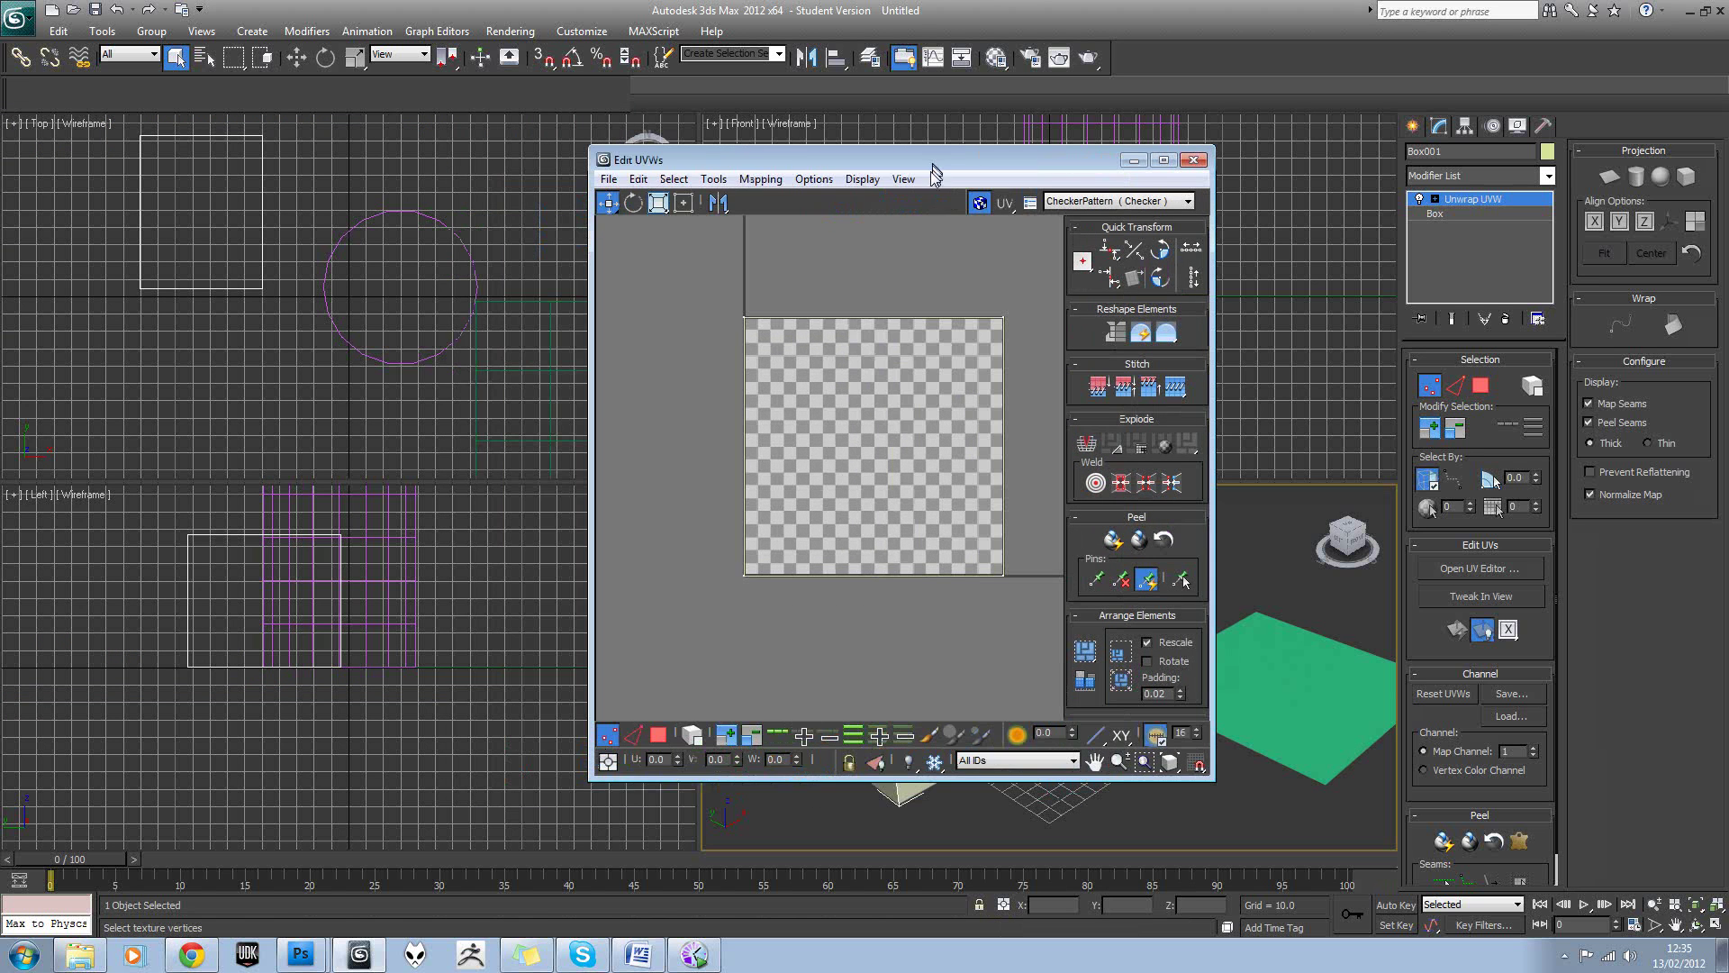
Turn off the checker background in the UV editor and move the editor window clear of the box.
left_click(979, 202)
middle_click_drag(831, 334, 800, 353)
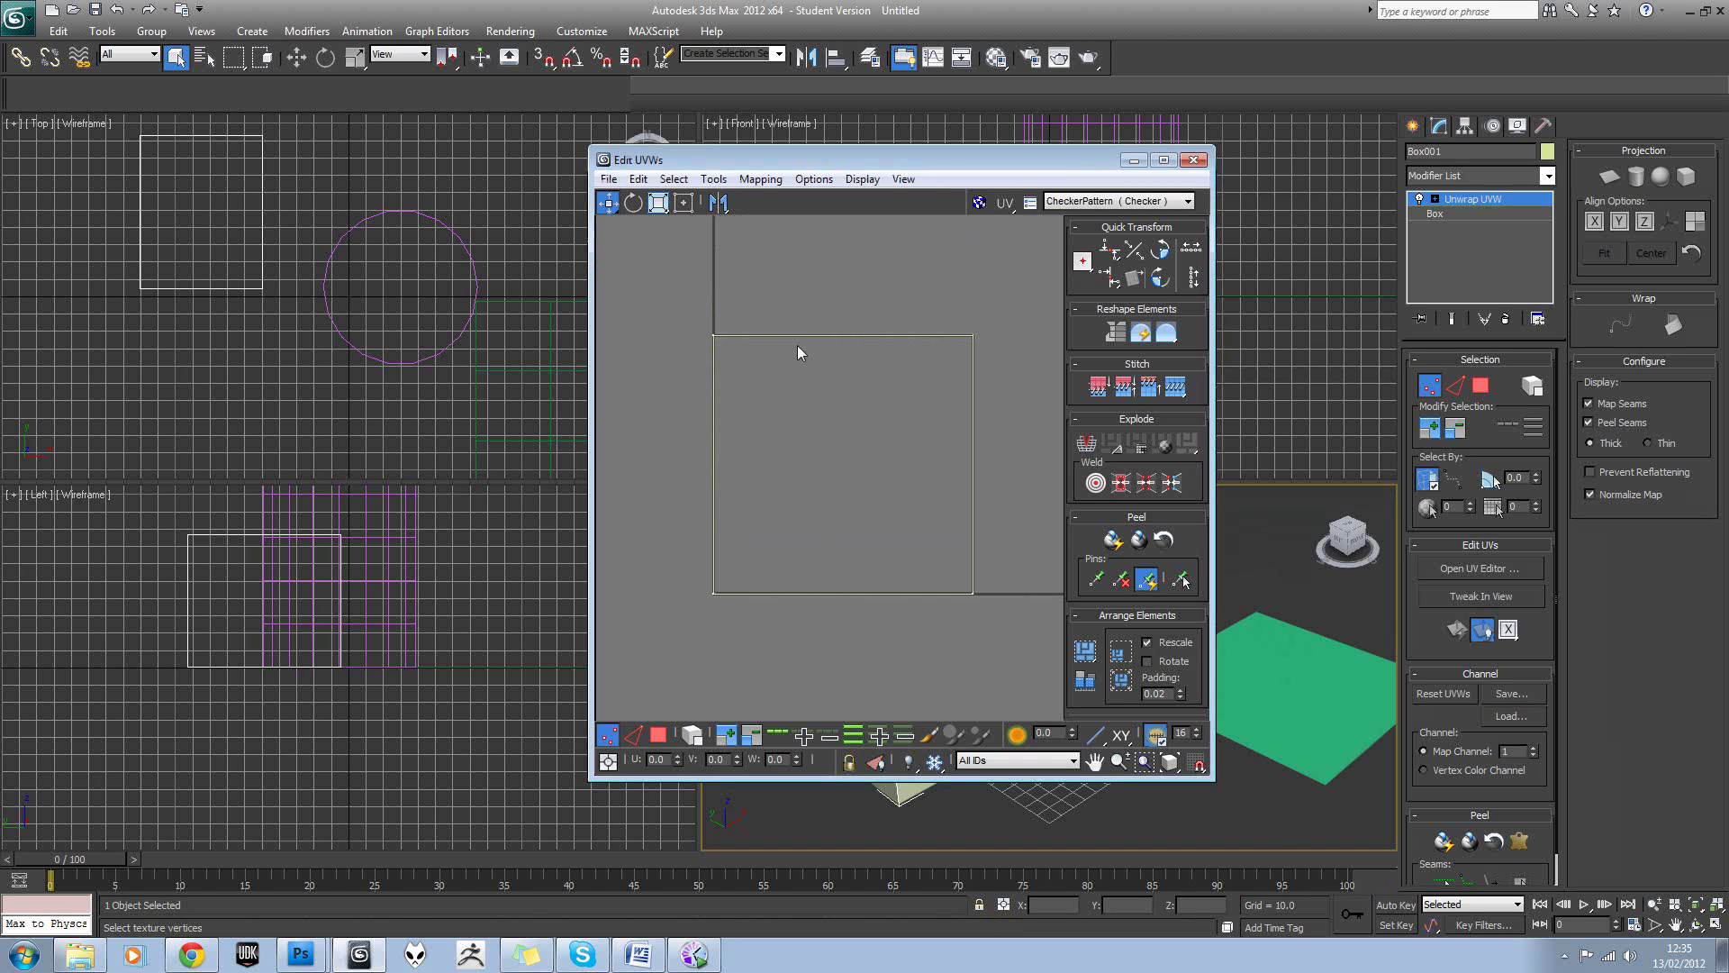
left_click(979, 203)
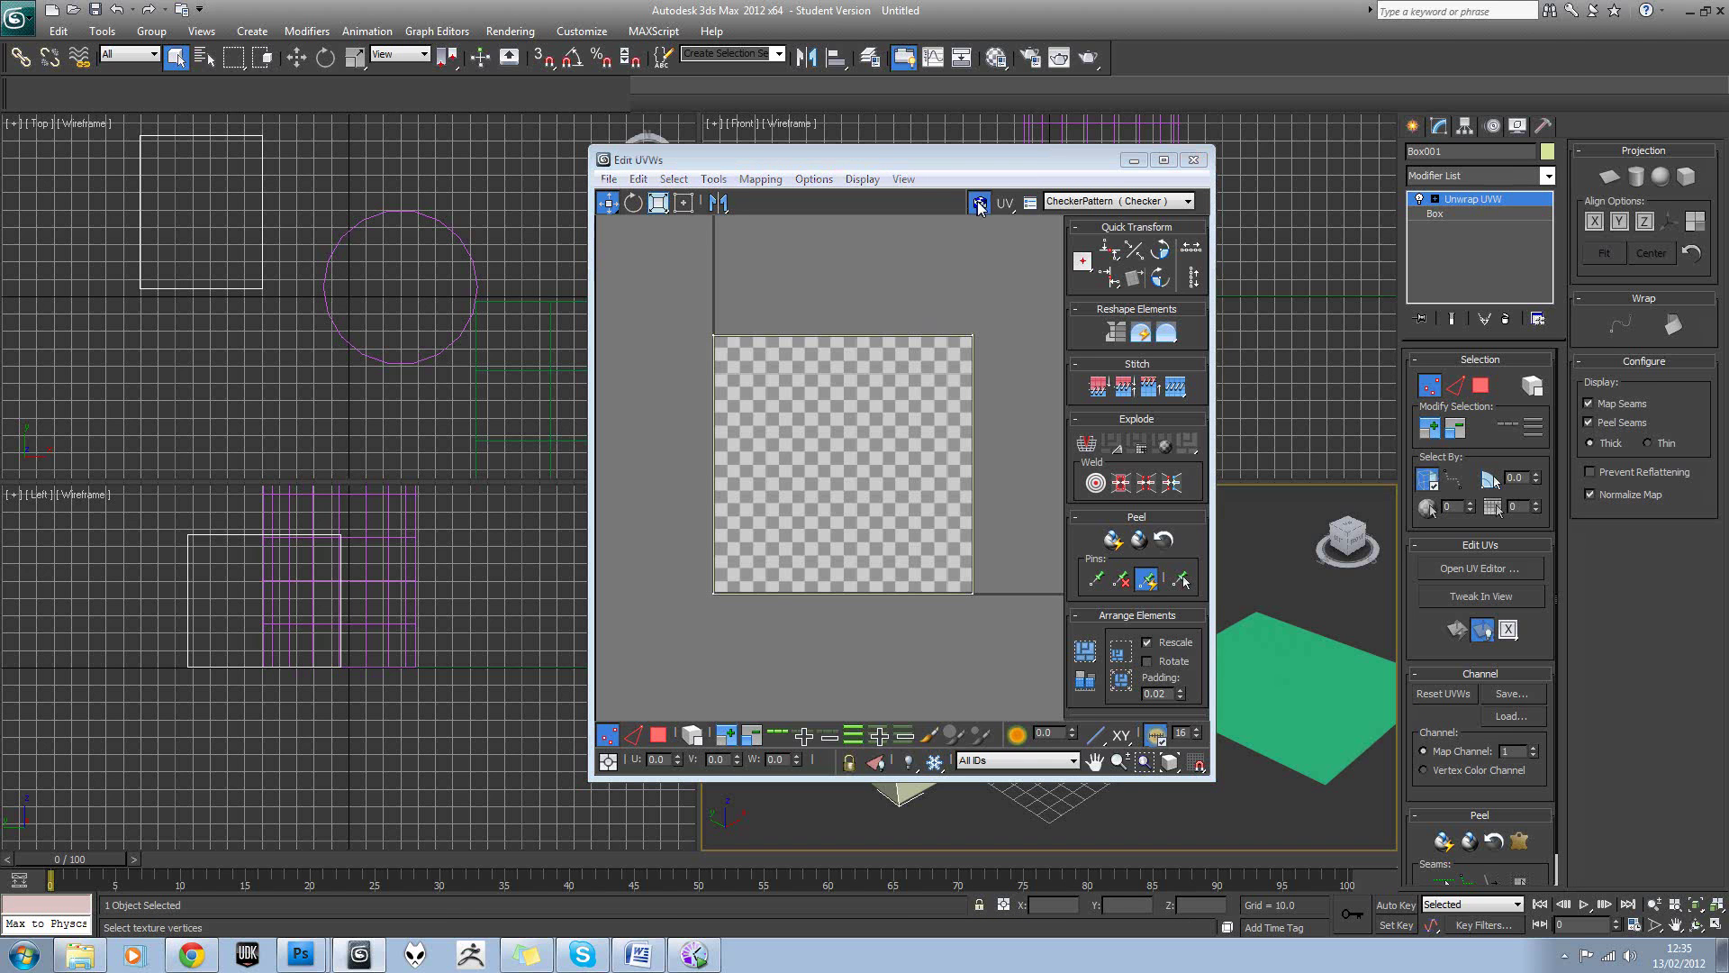
left_click(979, 202)
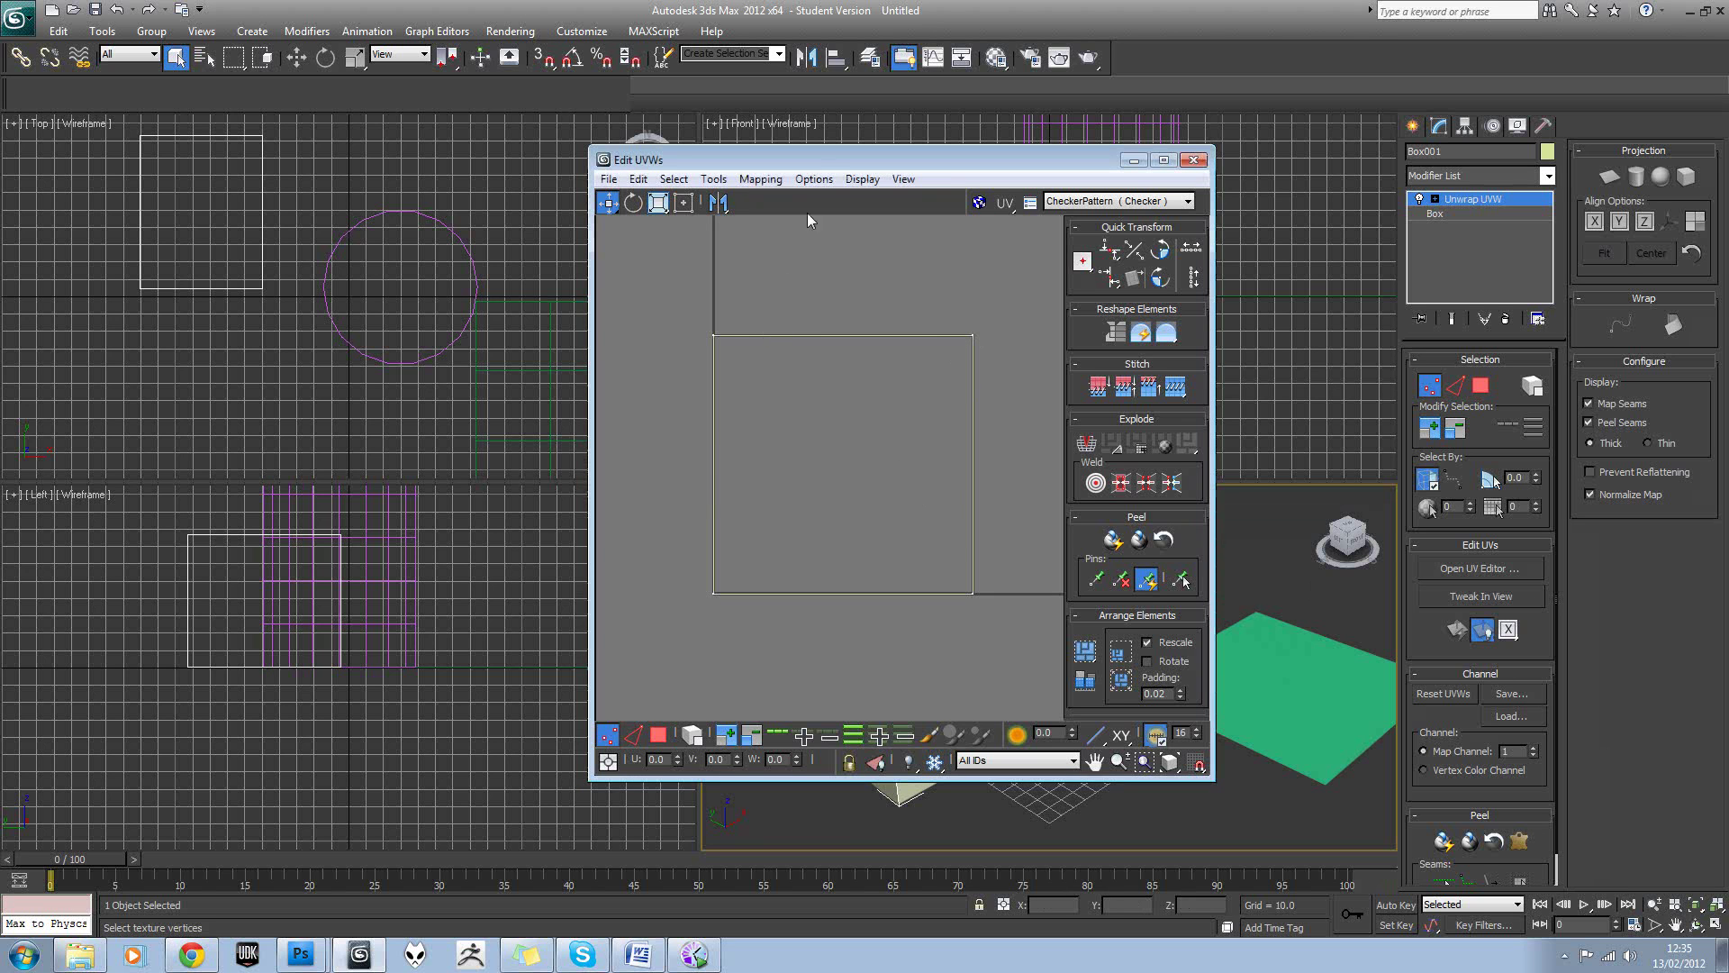
left_click_drag(467, 109, 468, 108)
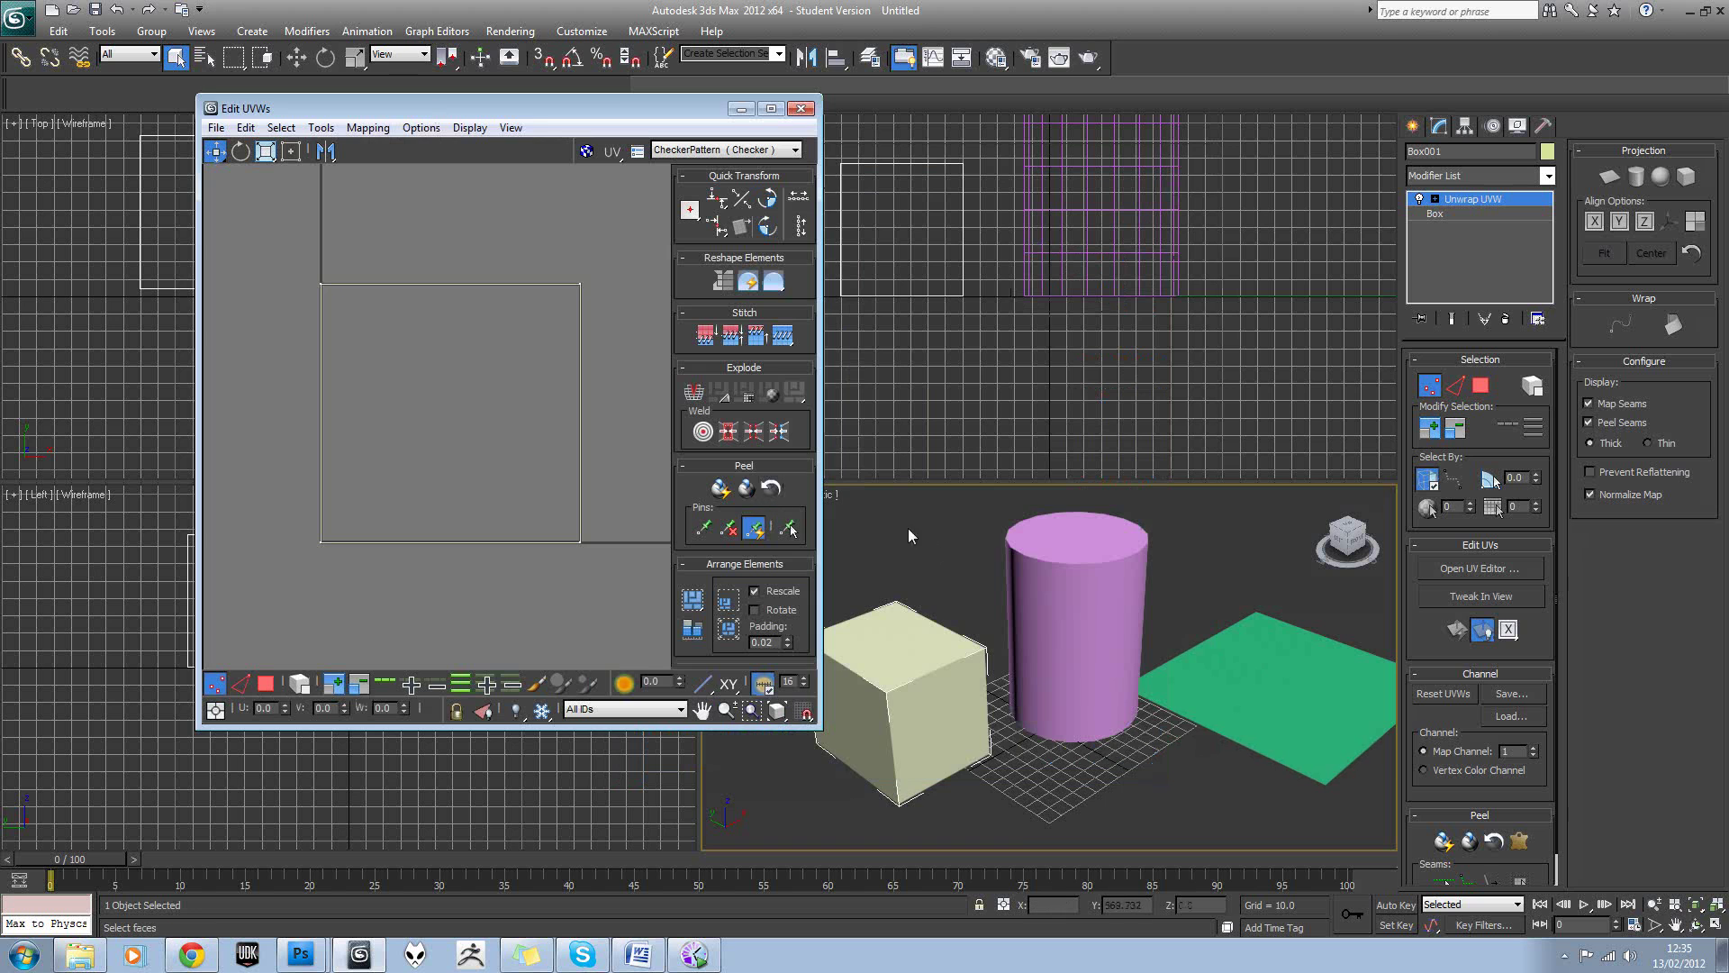
scroll(916, 527, "up", 2)
left_click(707, 507)
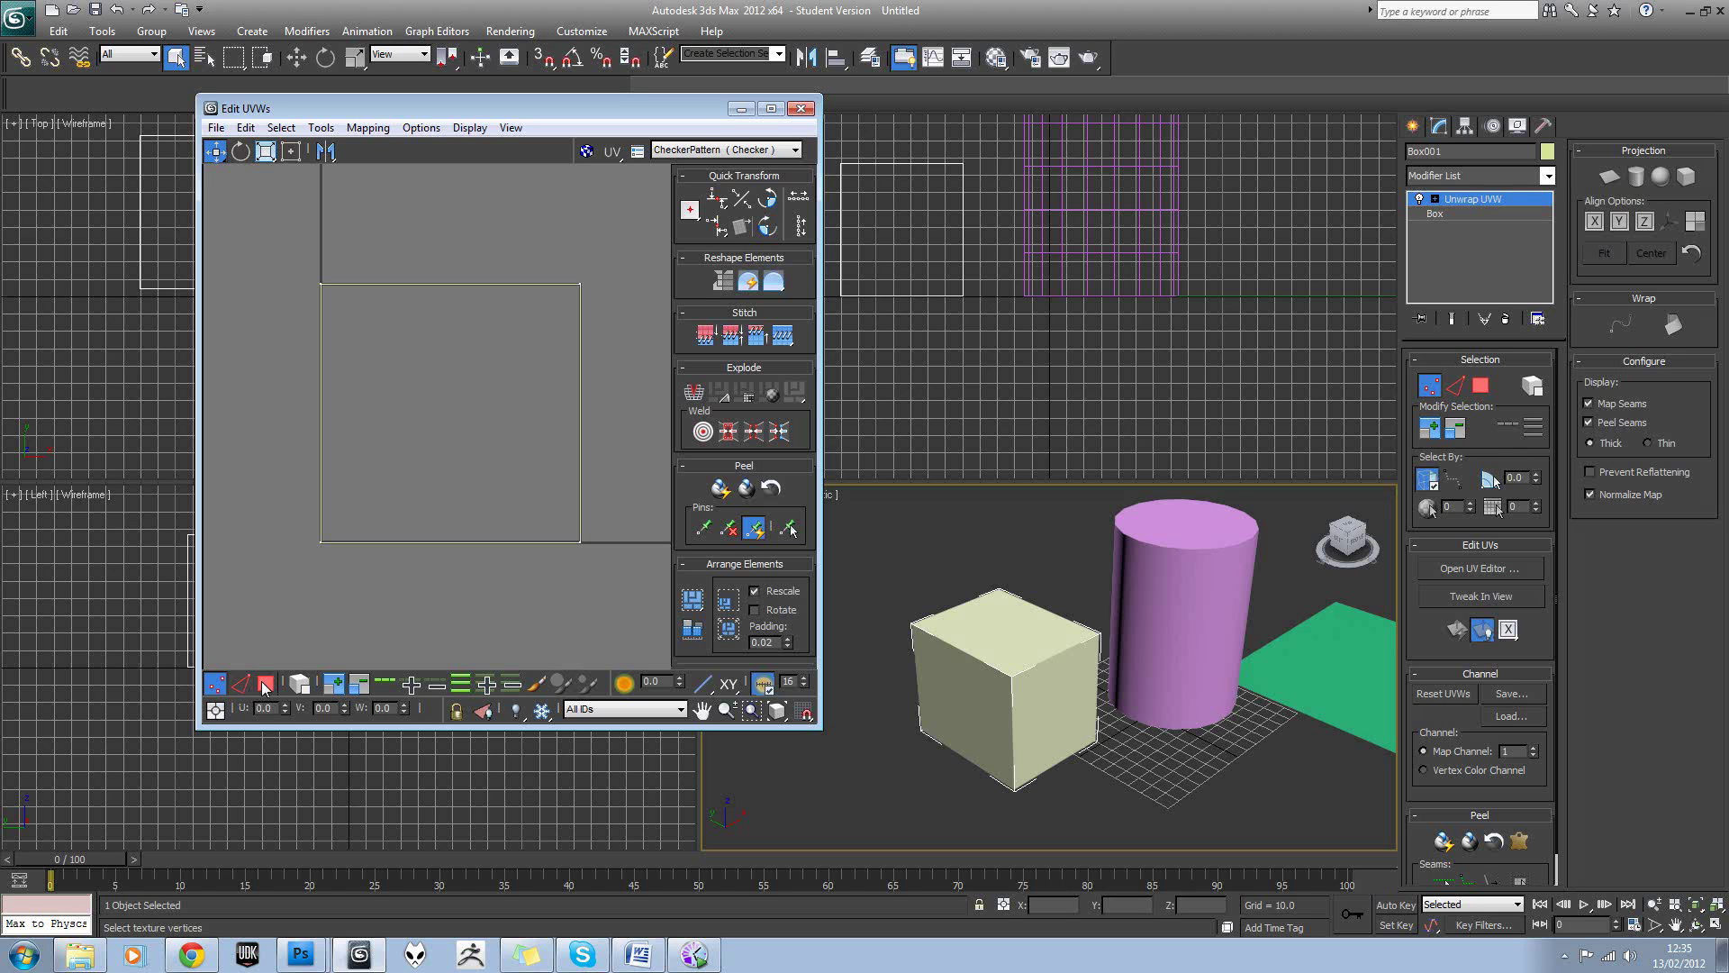
Switch to polygon selection and pick the box's faces one at a time to compare each with its UV layout.
left_click(264, 686)
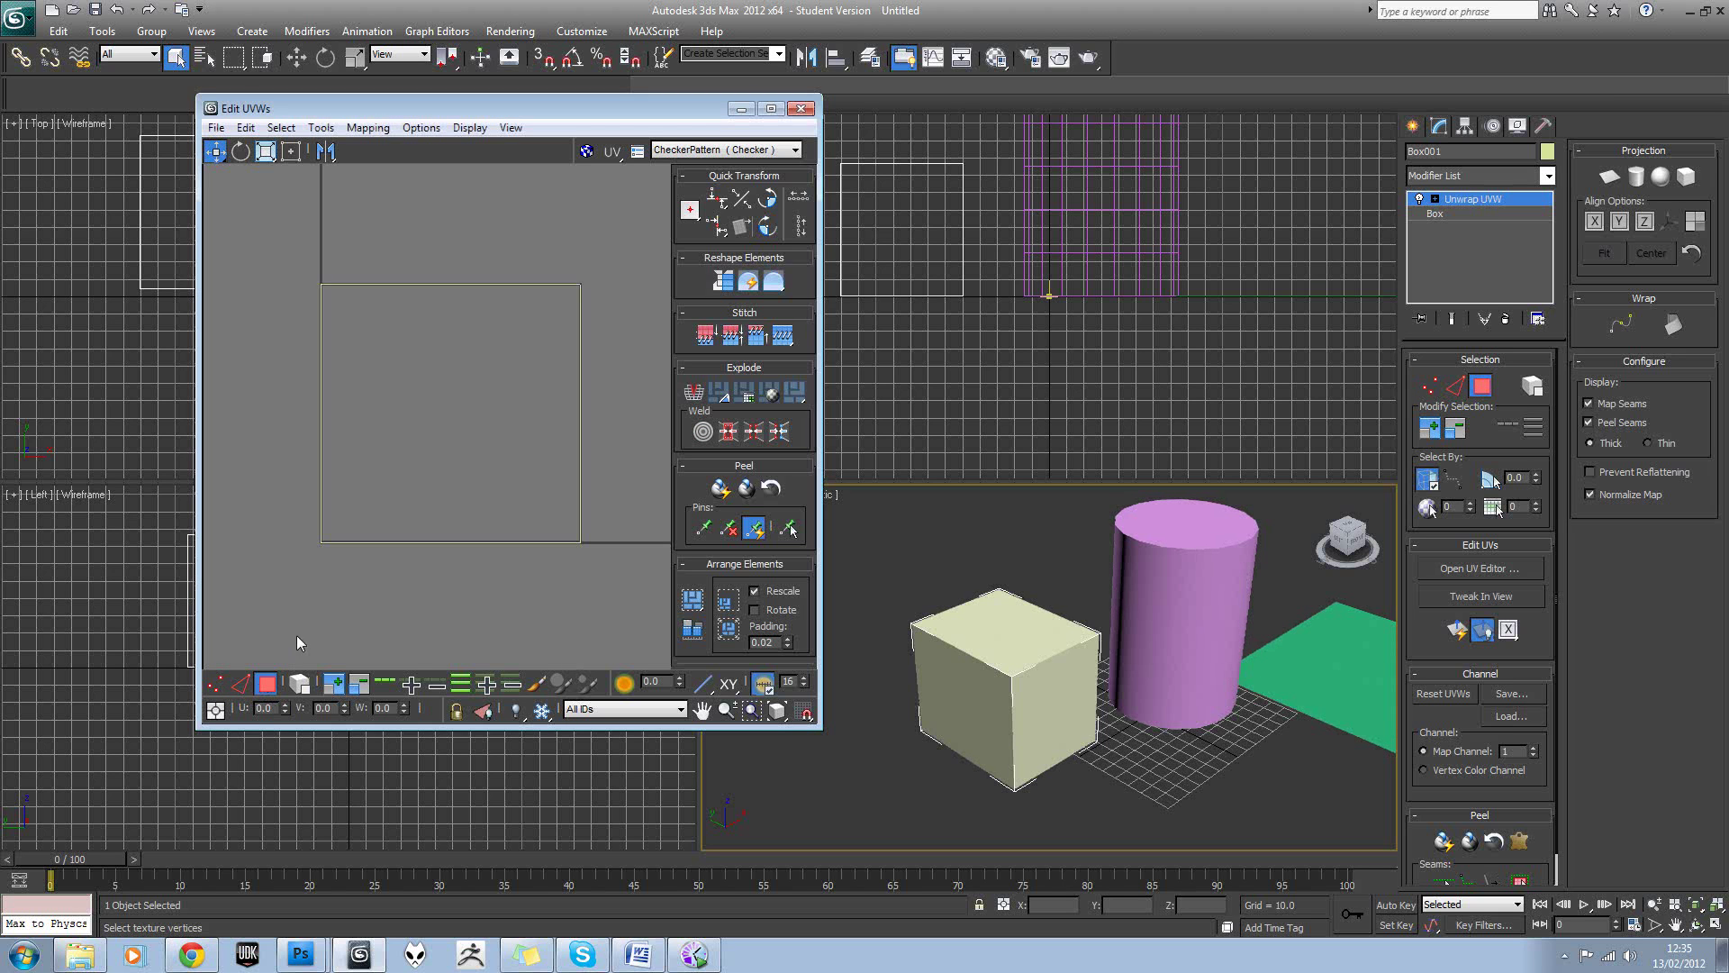
left_click(952, 689)
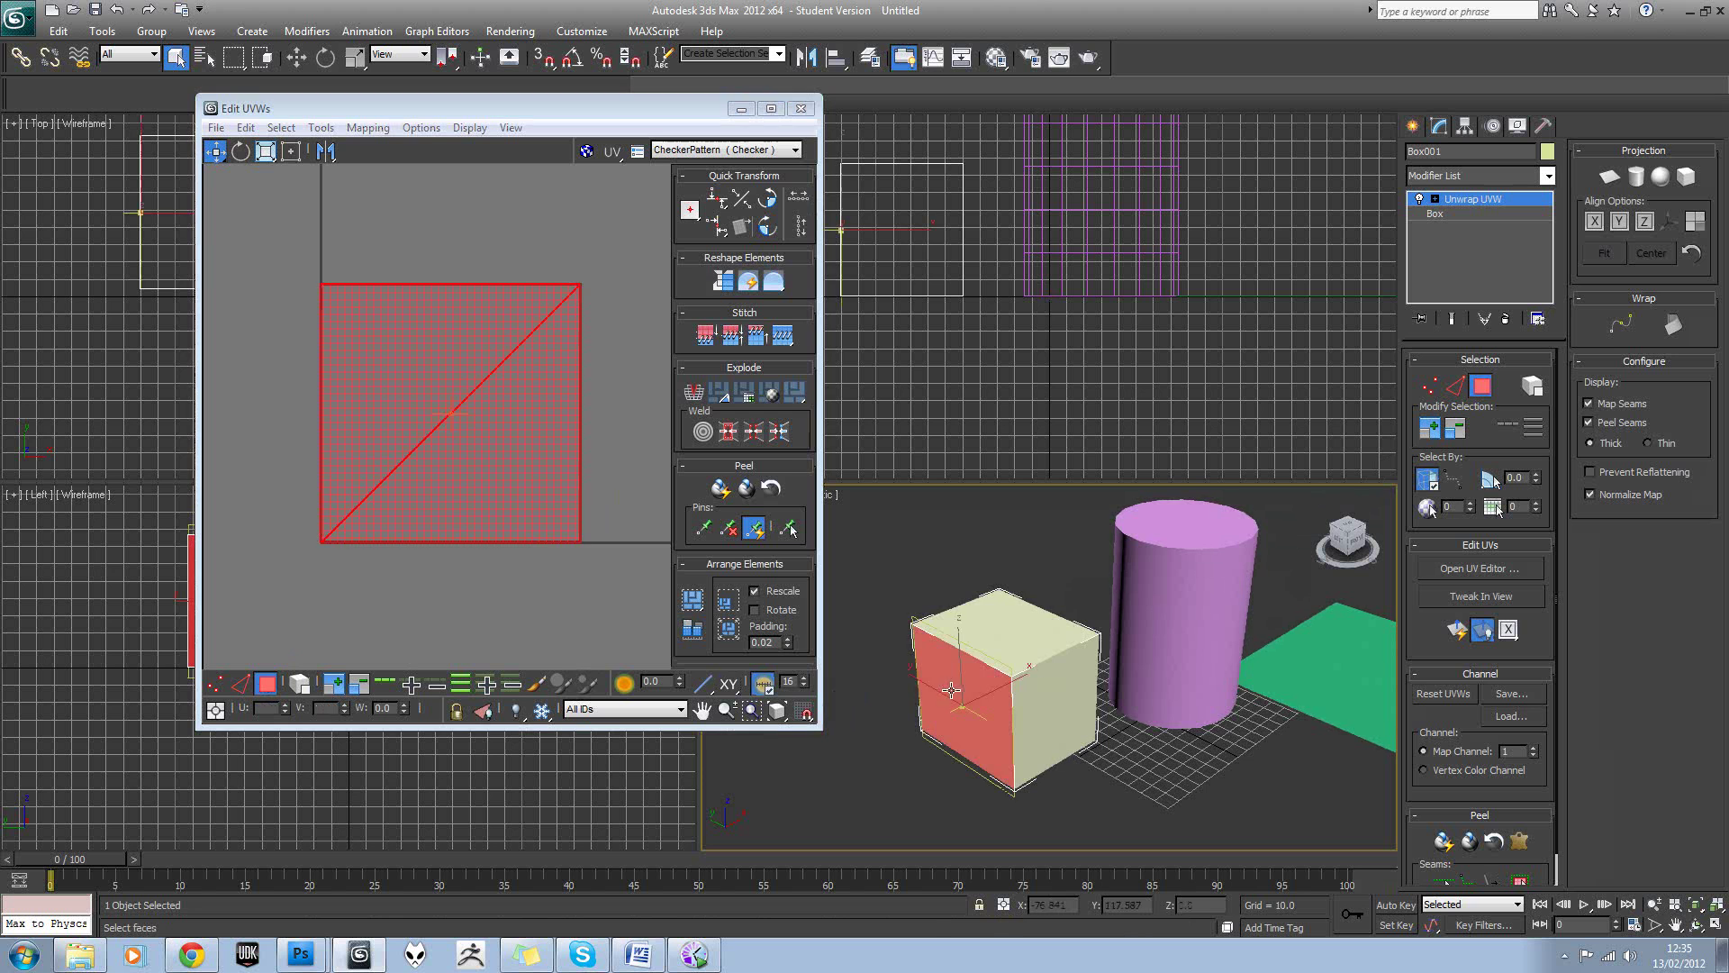
left_click(1052, 685)
left_click(1016, 629)
middle_click_drag(1016, 629, 1072, 632, "alt")
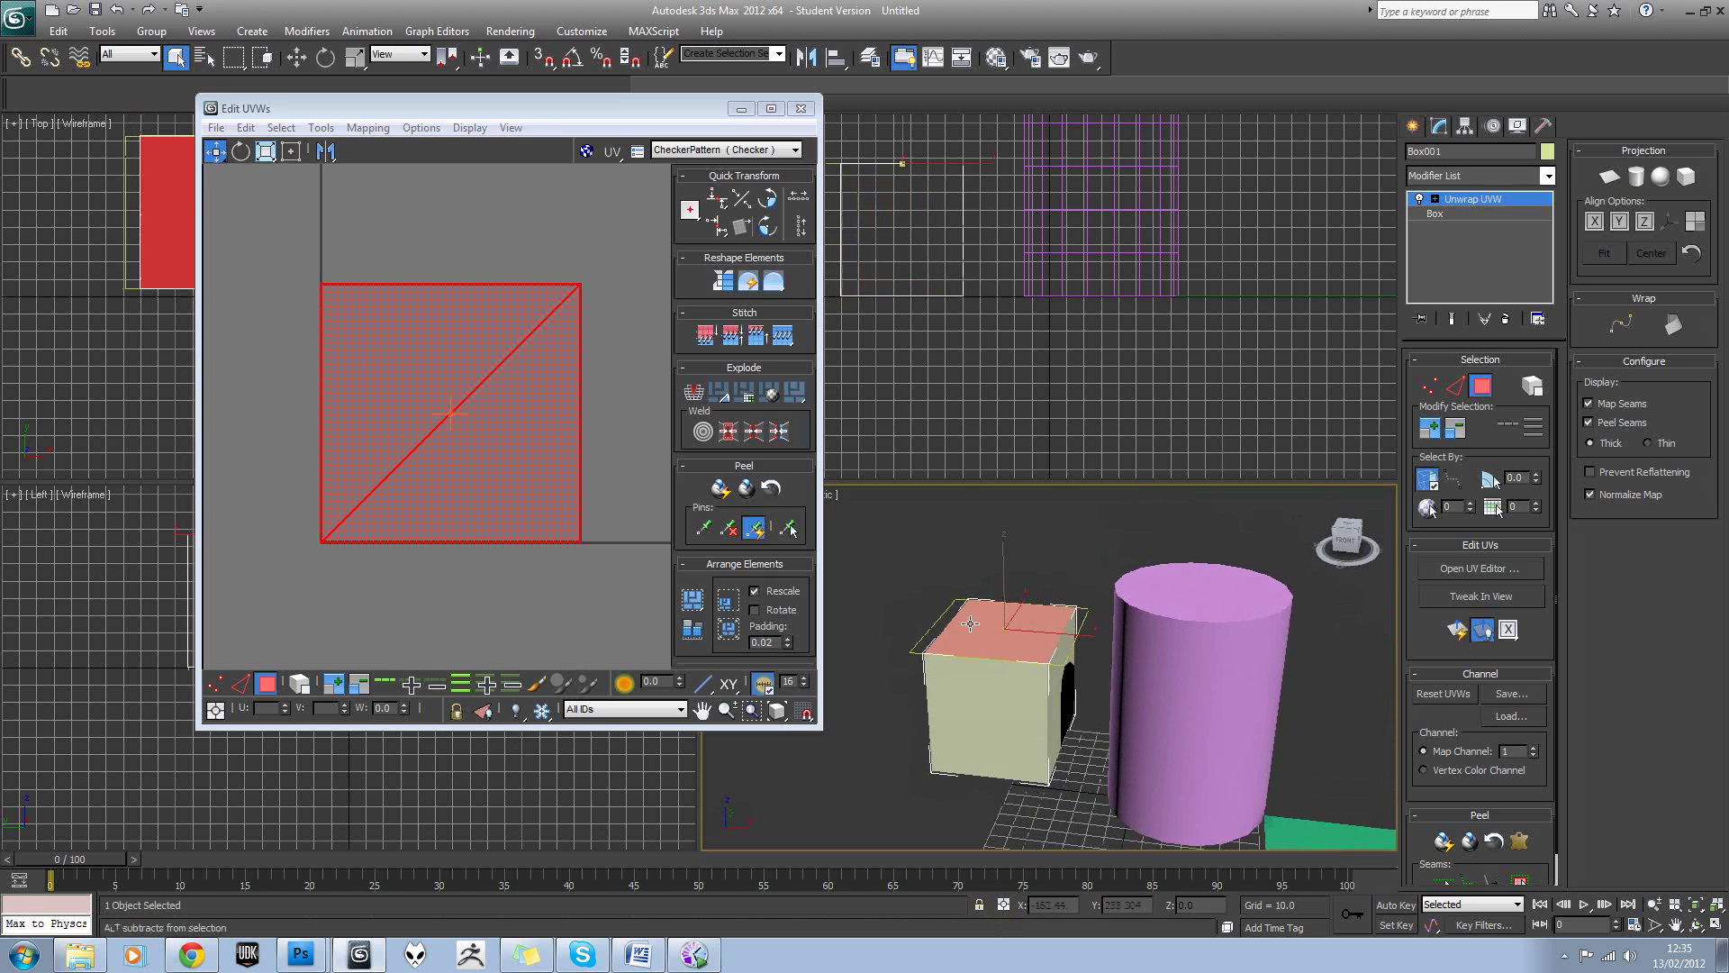
left_click(1068, 689)
middle_click_drag(1089, 699, 1148, 690, "alt")
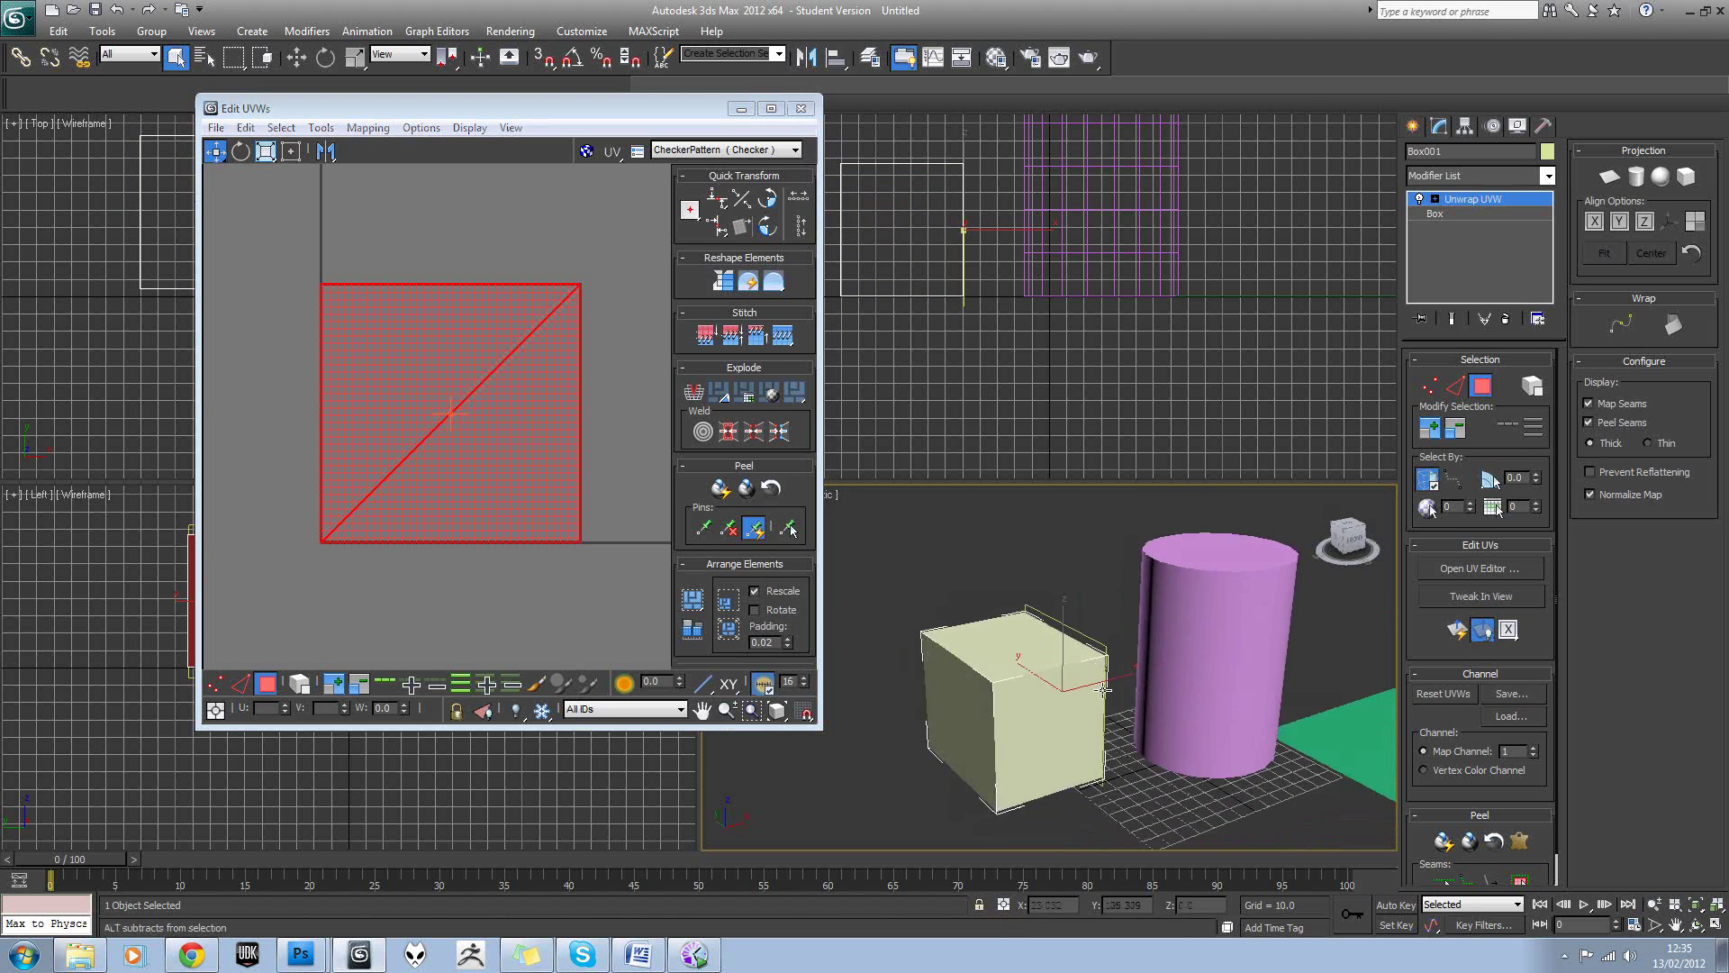
left_click(1031, 717)
Switch to vertex selection and pick the box's nearest top corner to examine its matching UV vertices.
left_click(215, 687)
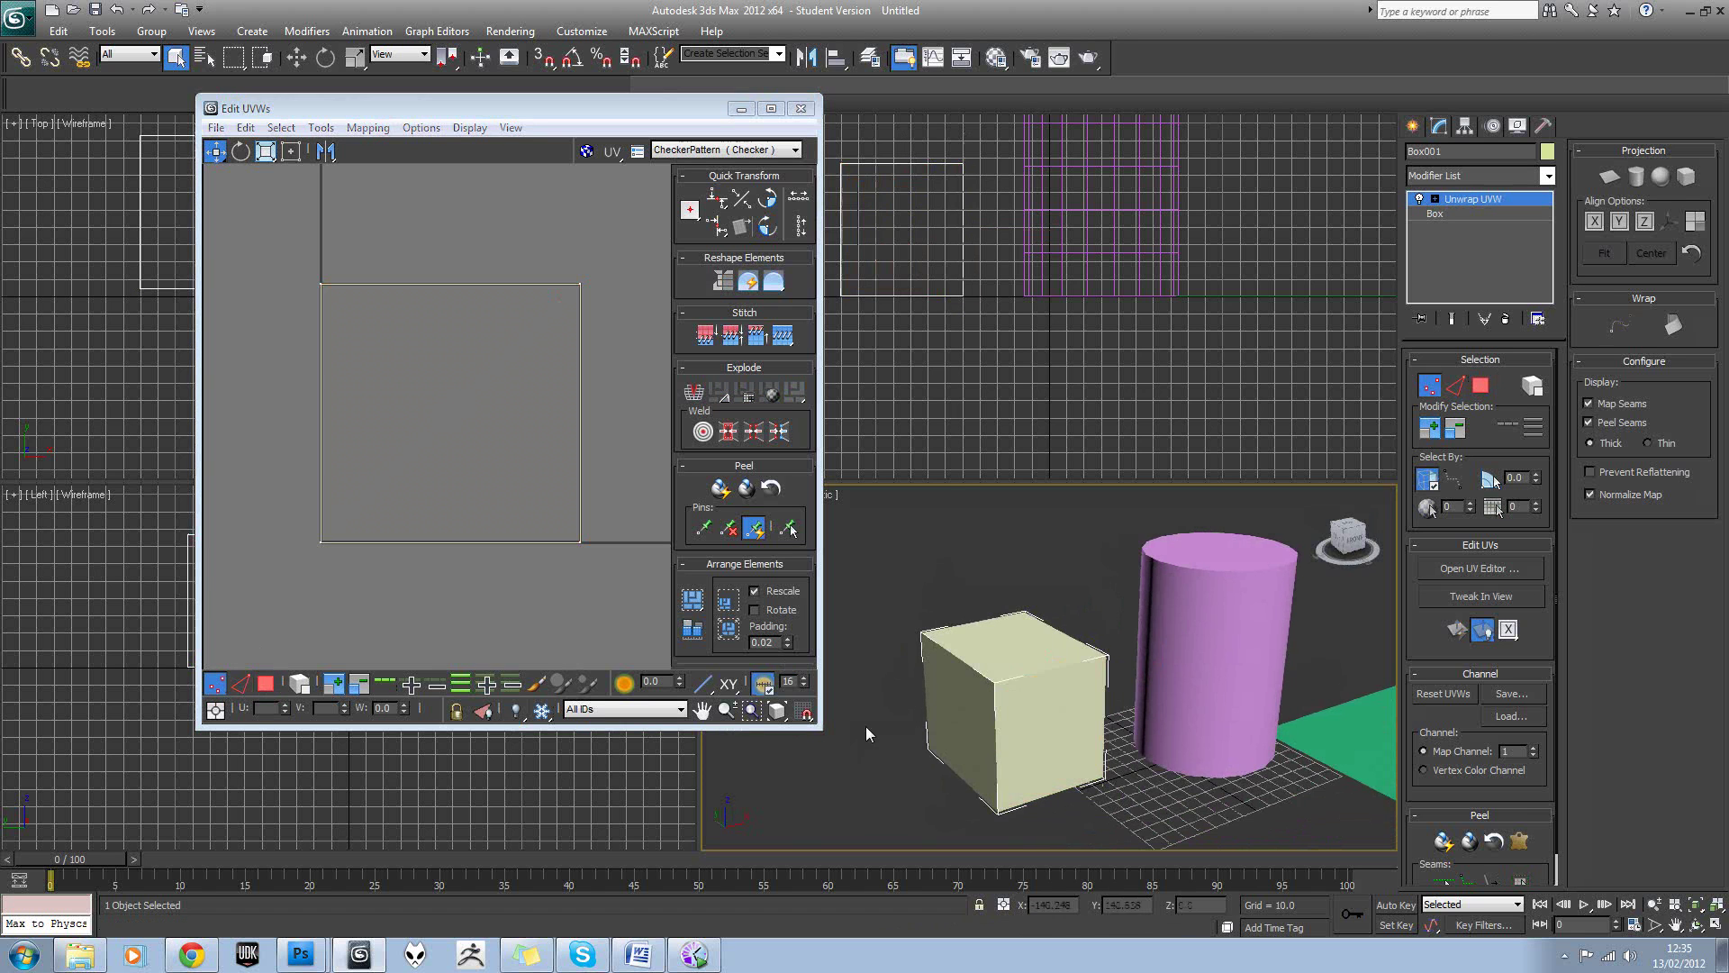
left_click(996, 682)
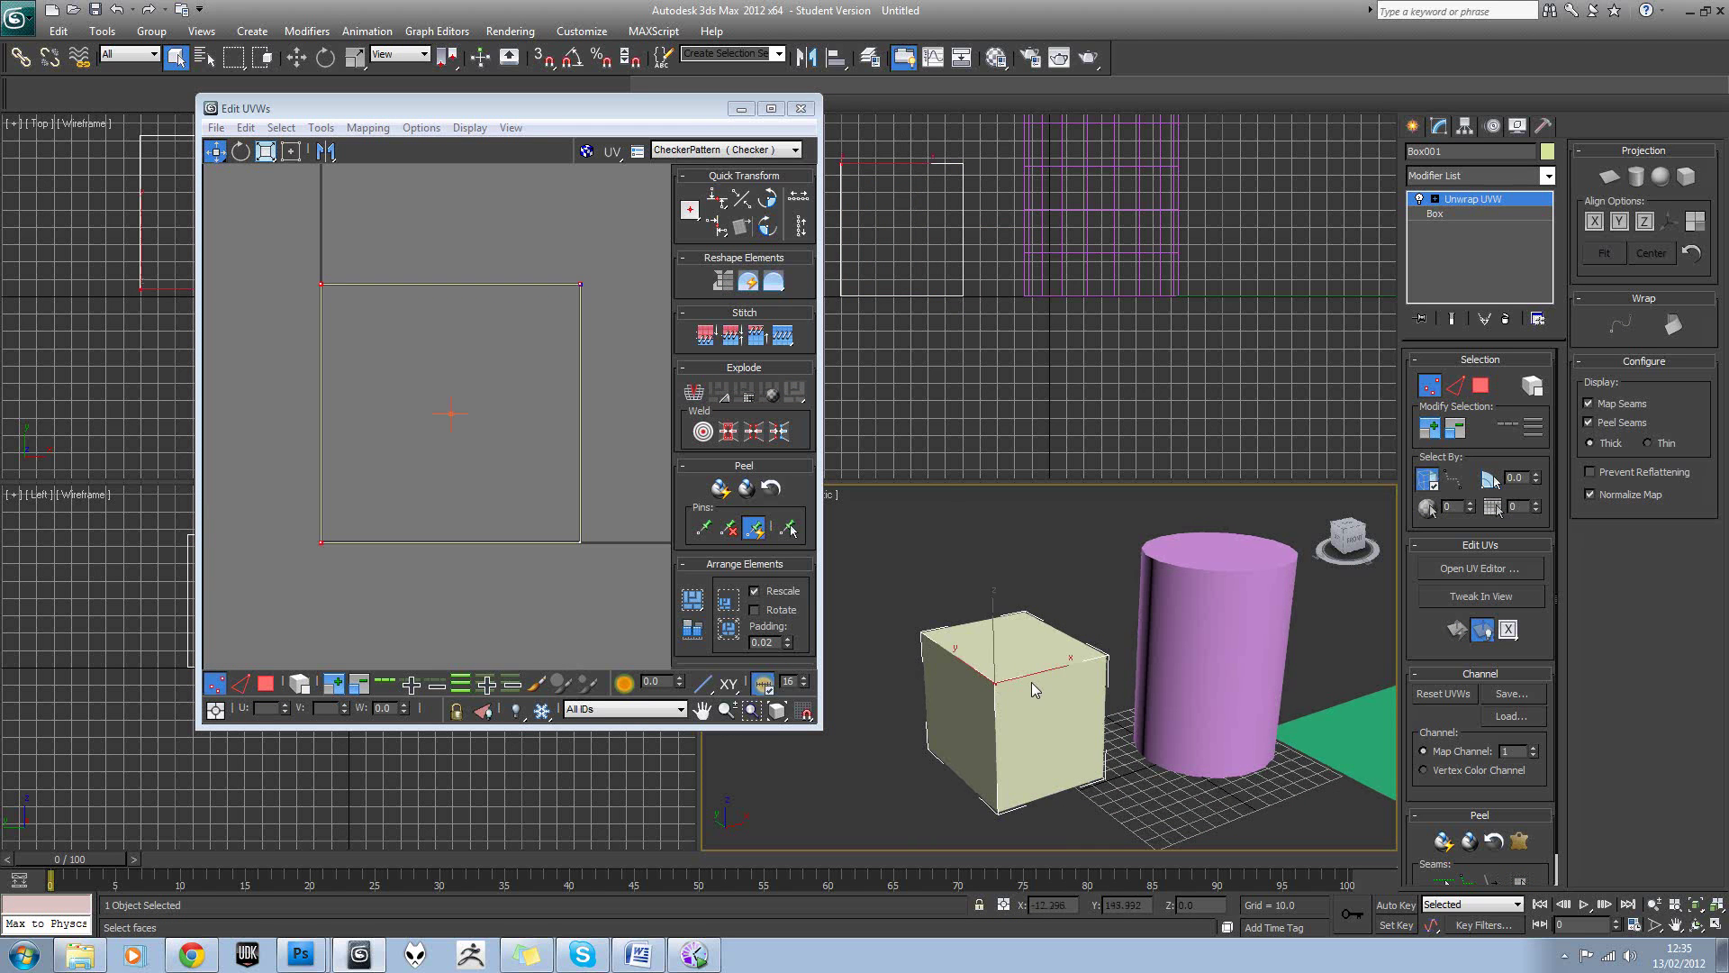
middle_click_drag(1028, 673, 1031, 685, "alt")
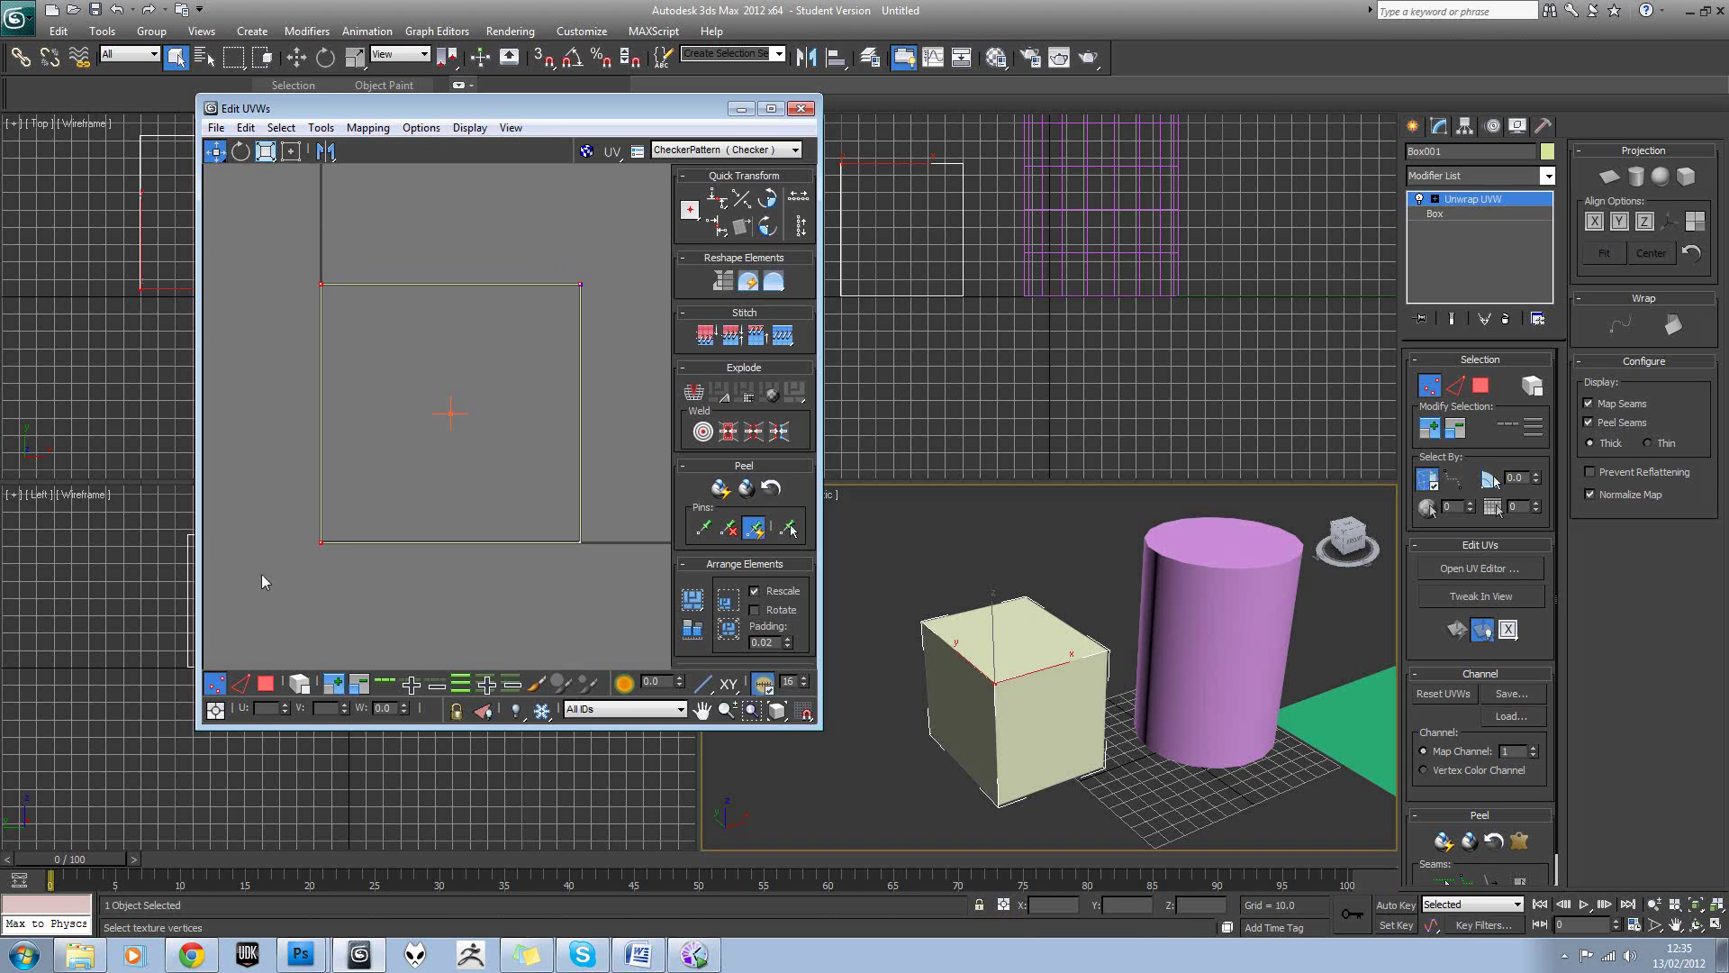
Switch to edge selection and pick the box's front edges in turn to examine their matching UV edges.
left_click(241, 683)
left_click(1029, 672)
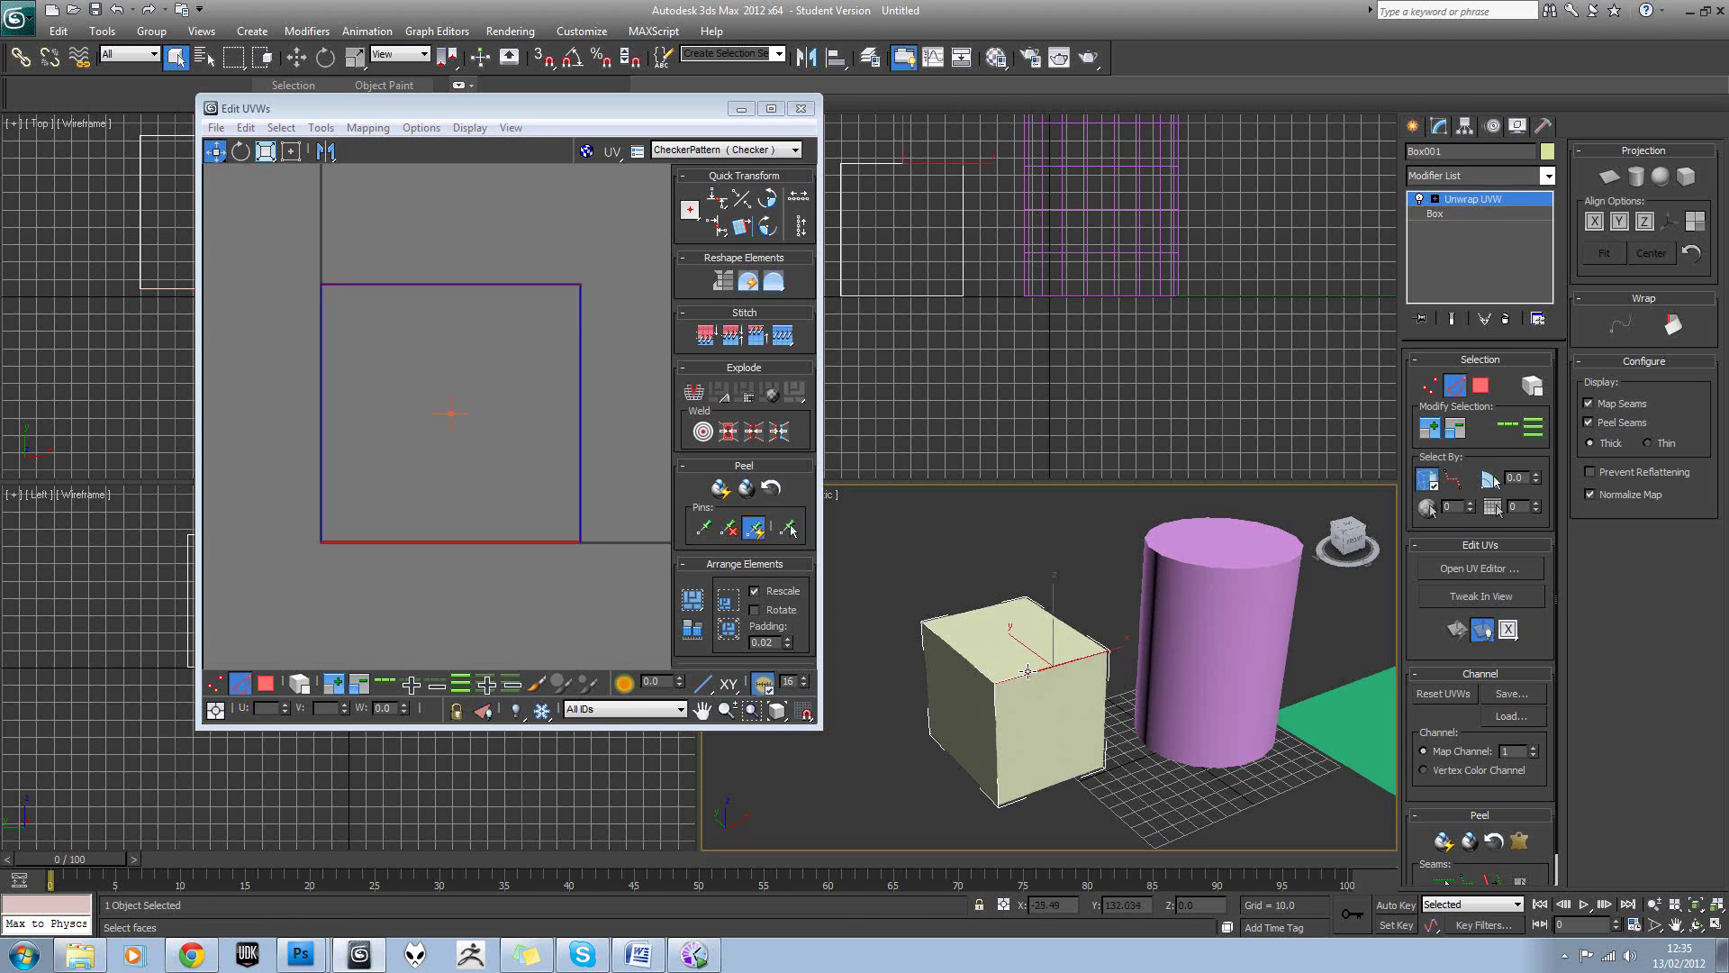
left_click(980, 665)
left_click(998, 713)
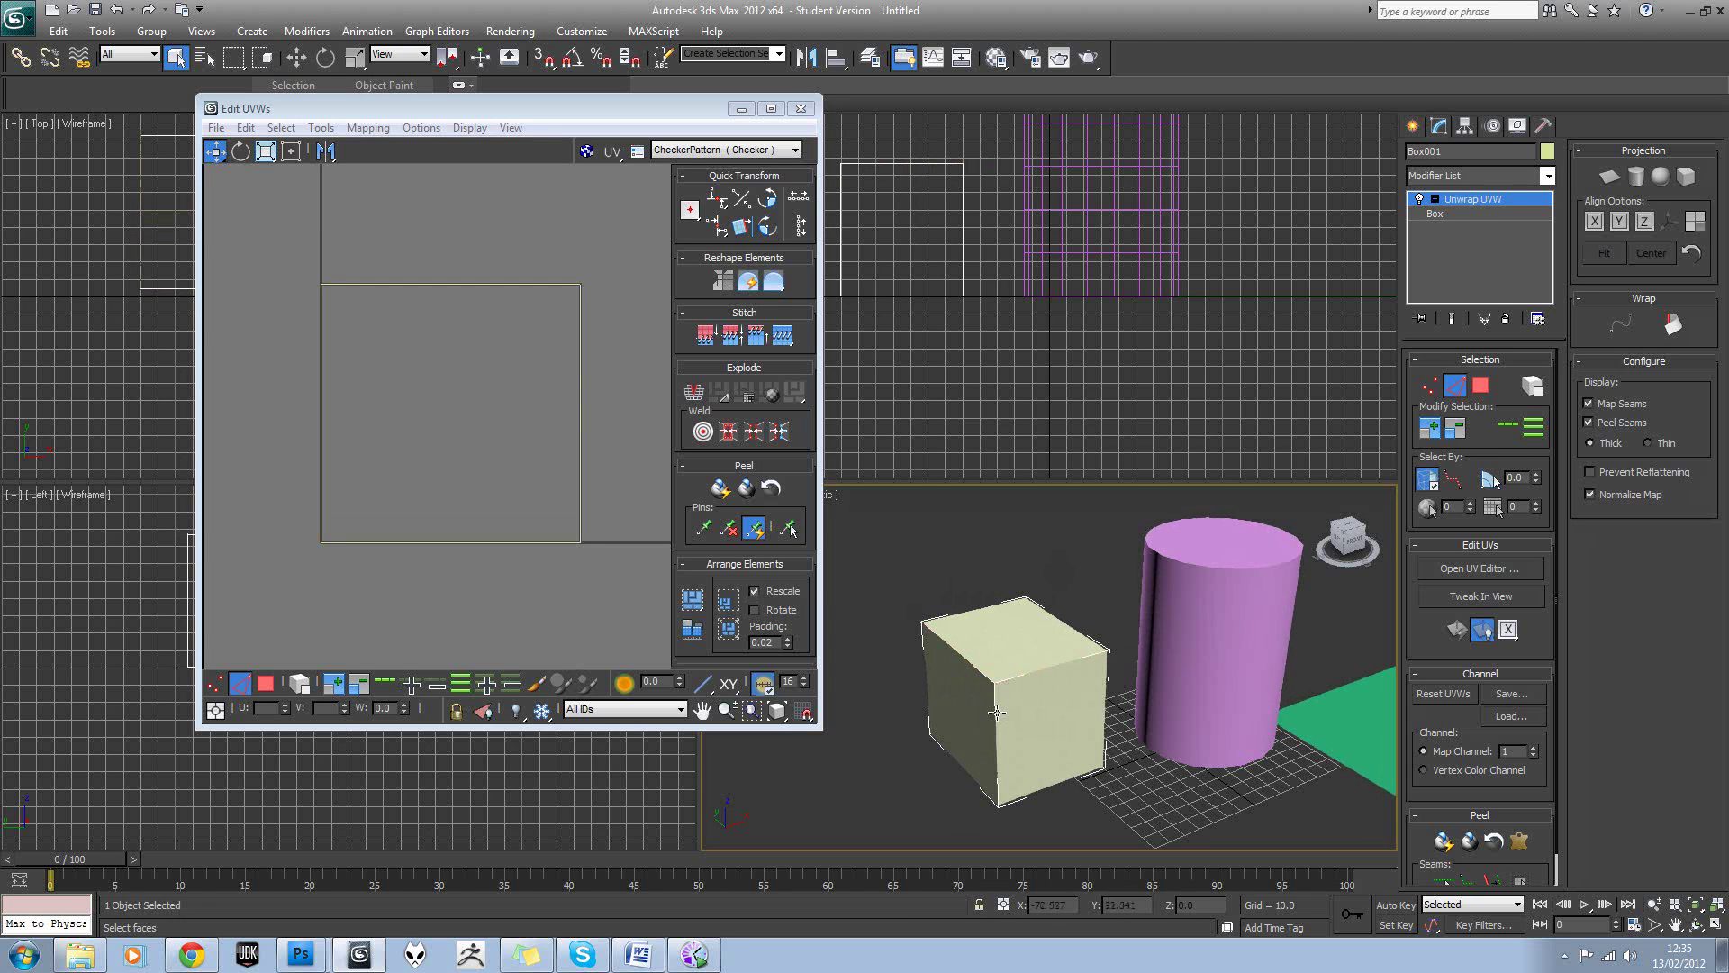
Pick the bottom, side and top edges of the box's front-right face to compare them with their UV edges.
left_click(1065, 784)
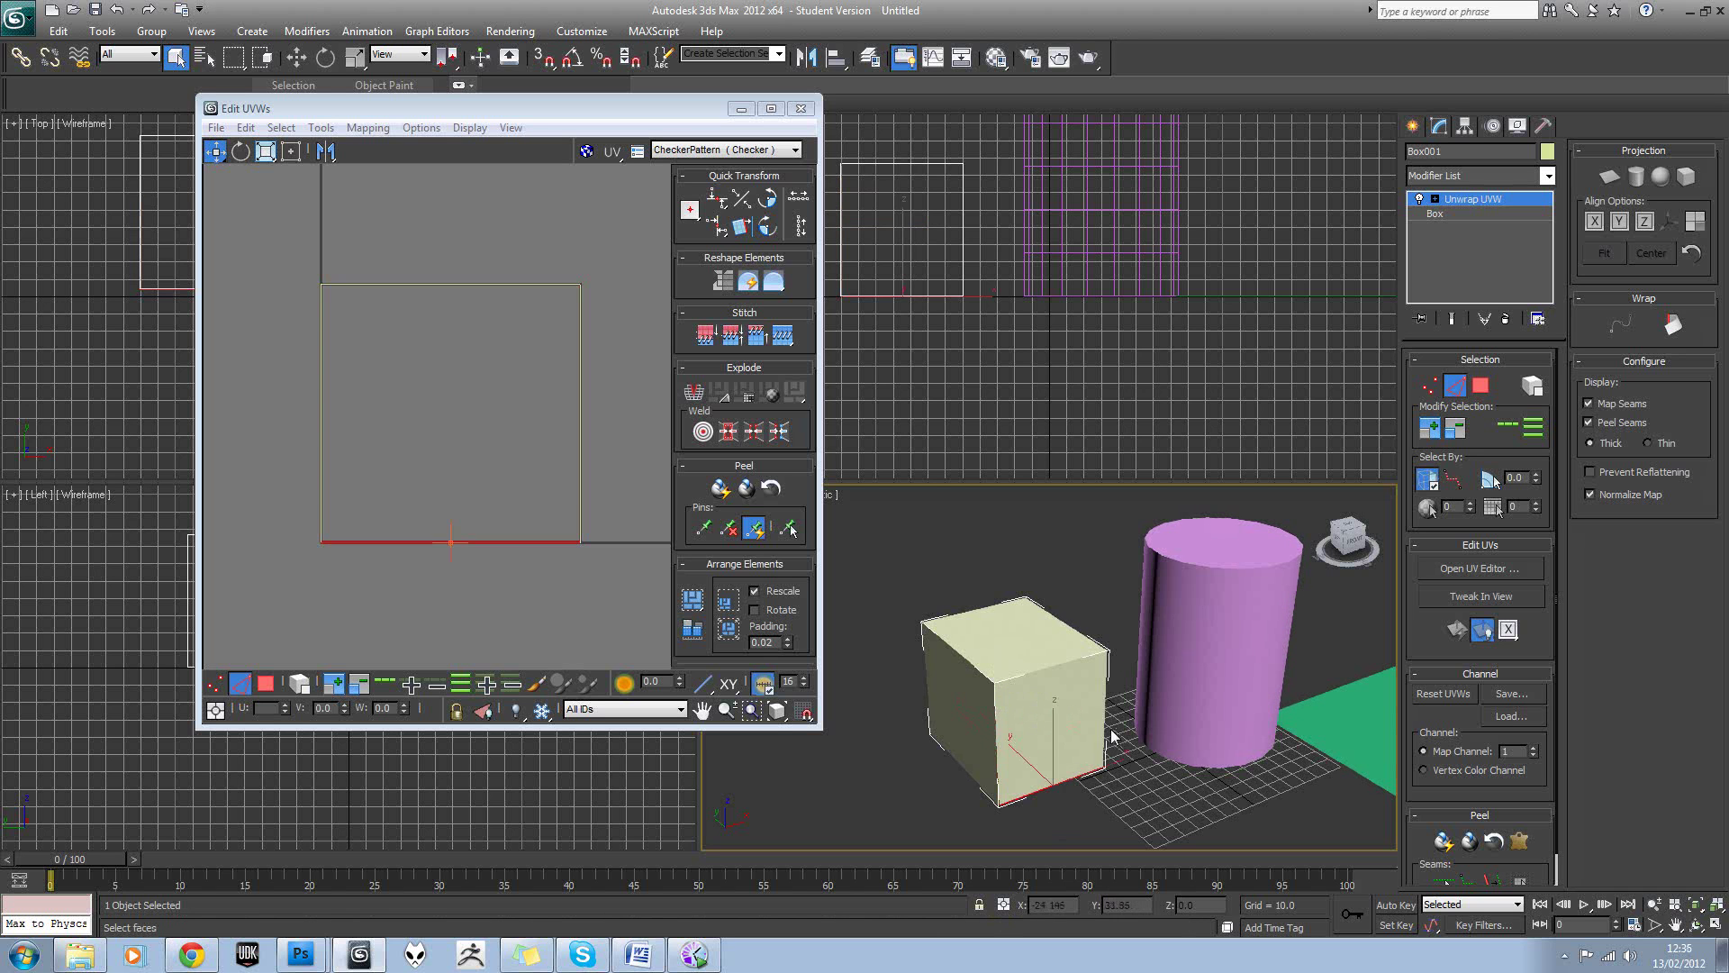
left_click(1106, 709)
left_click(1041, 672)
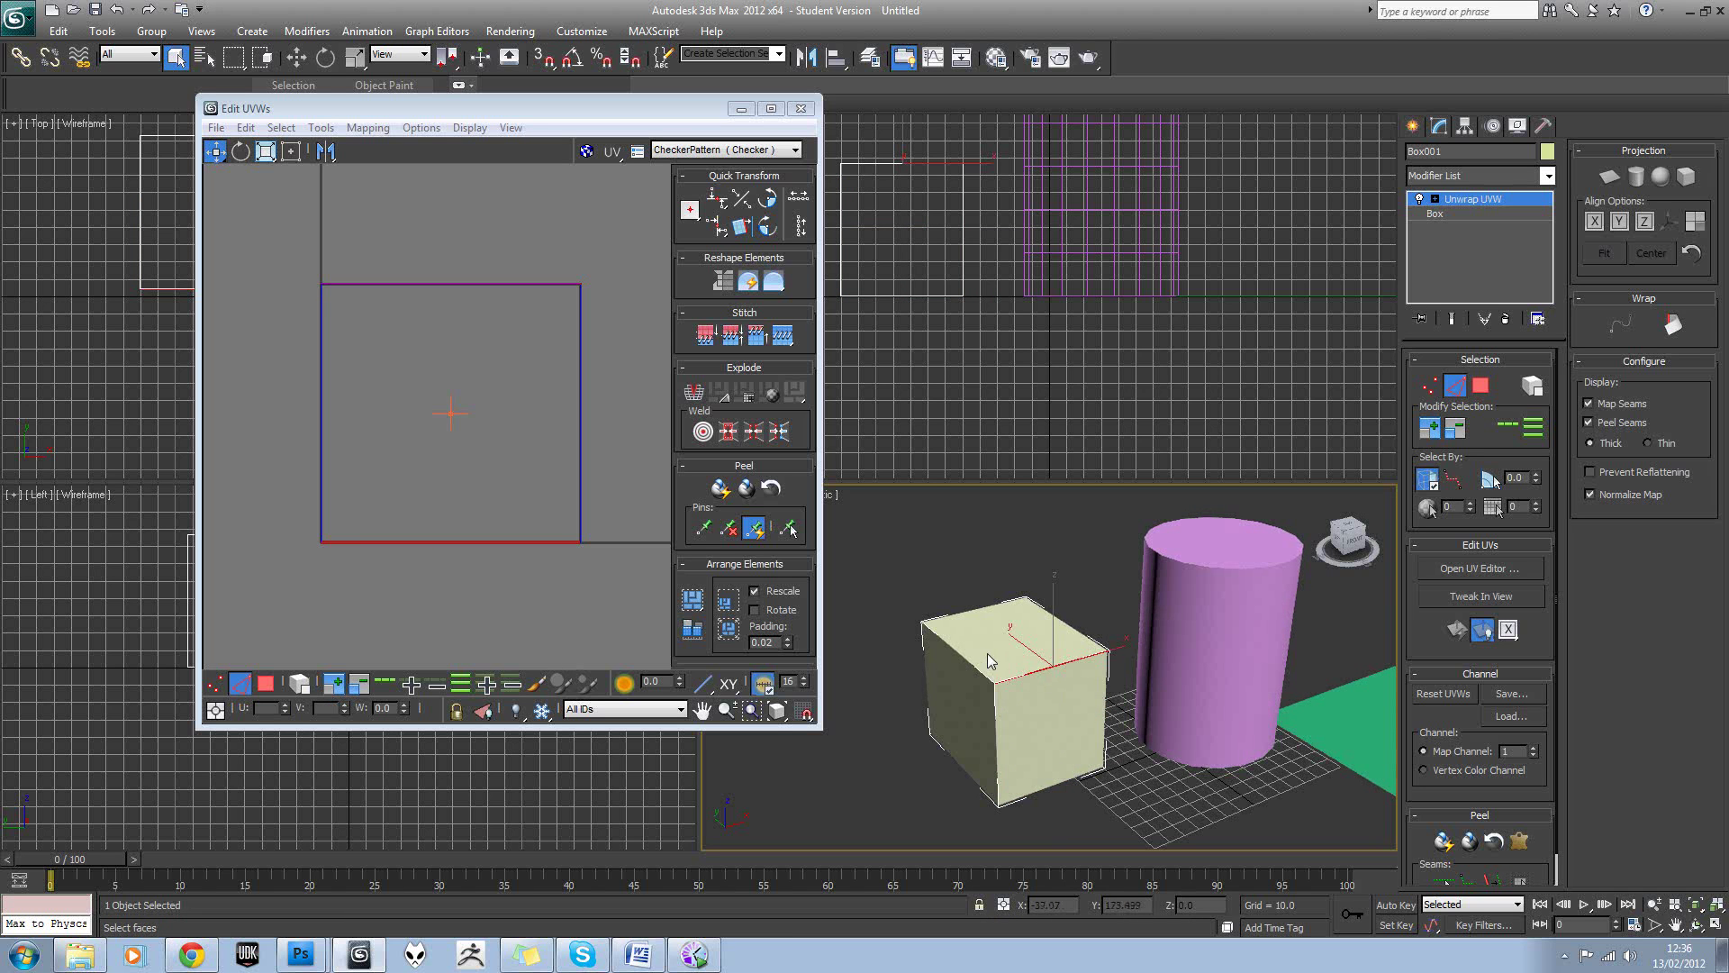
mouse_move(1154, 622)
middle_mouse_down()
mouse_move(1100, 634)
mouse_move(1135, 637)
middle_mouse_up()
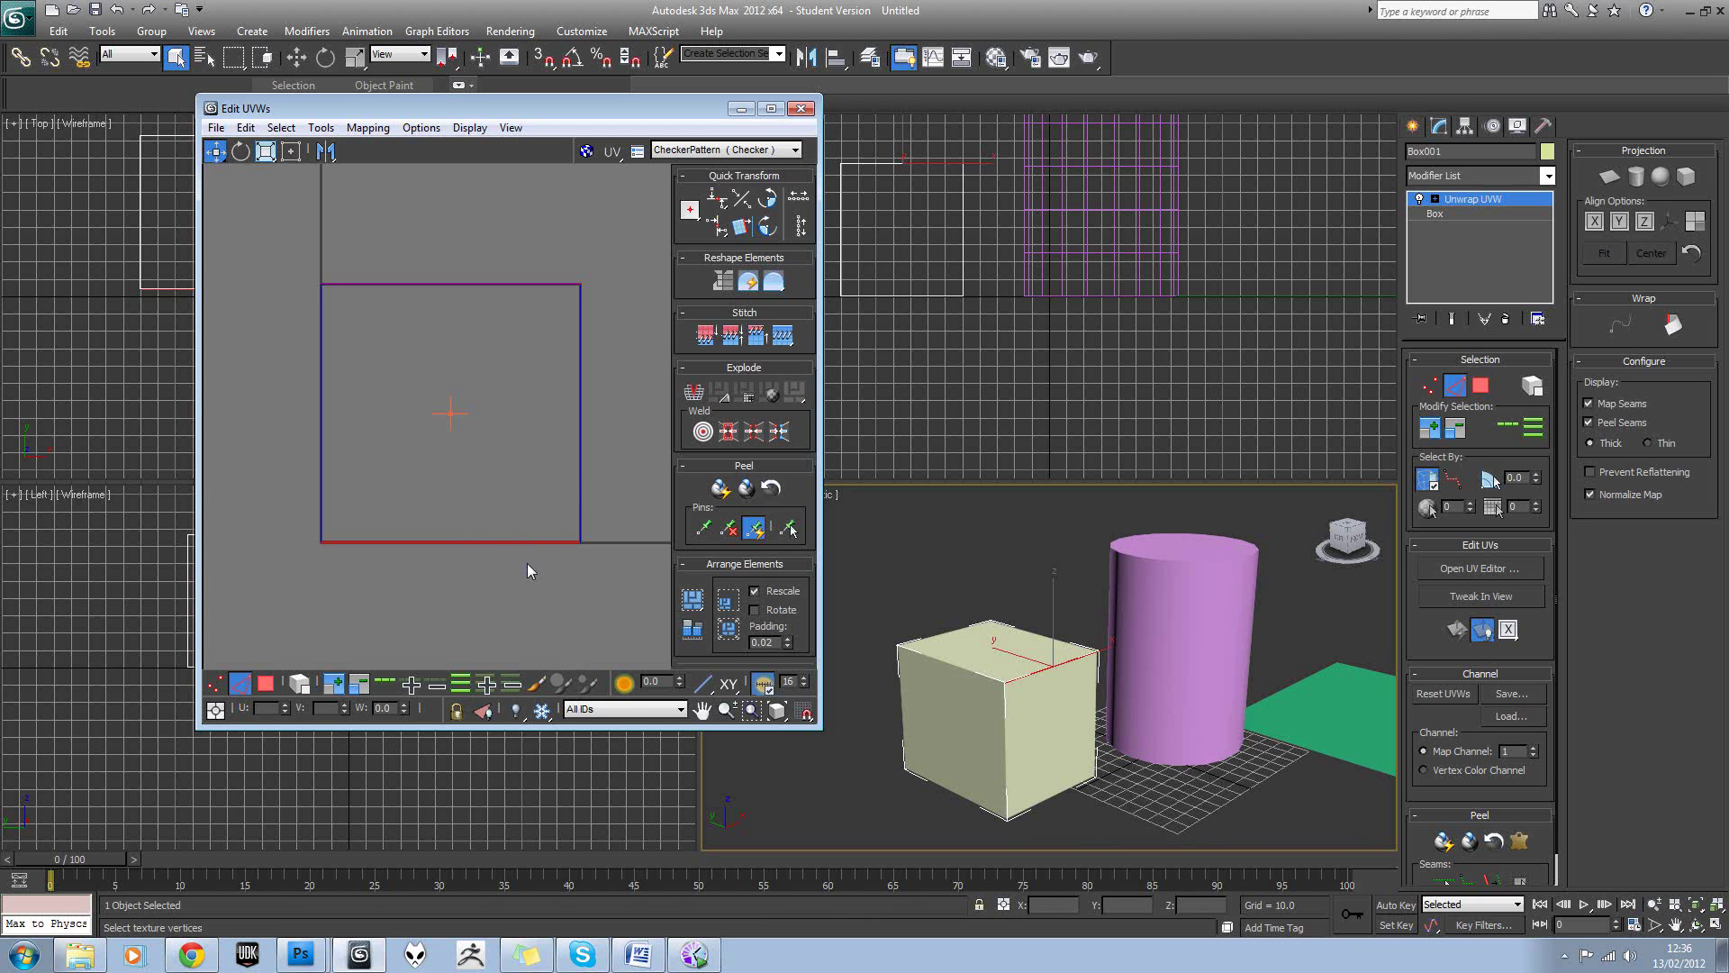
Try moving the bottom UV edge in the editor, undo the move and clear the edge selection.
left_click_drag(452, 543, 511, 448)
key("ctrl+z")
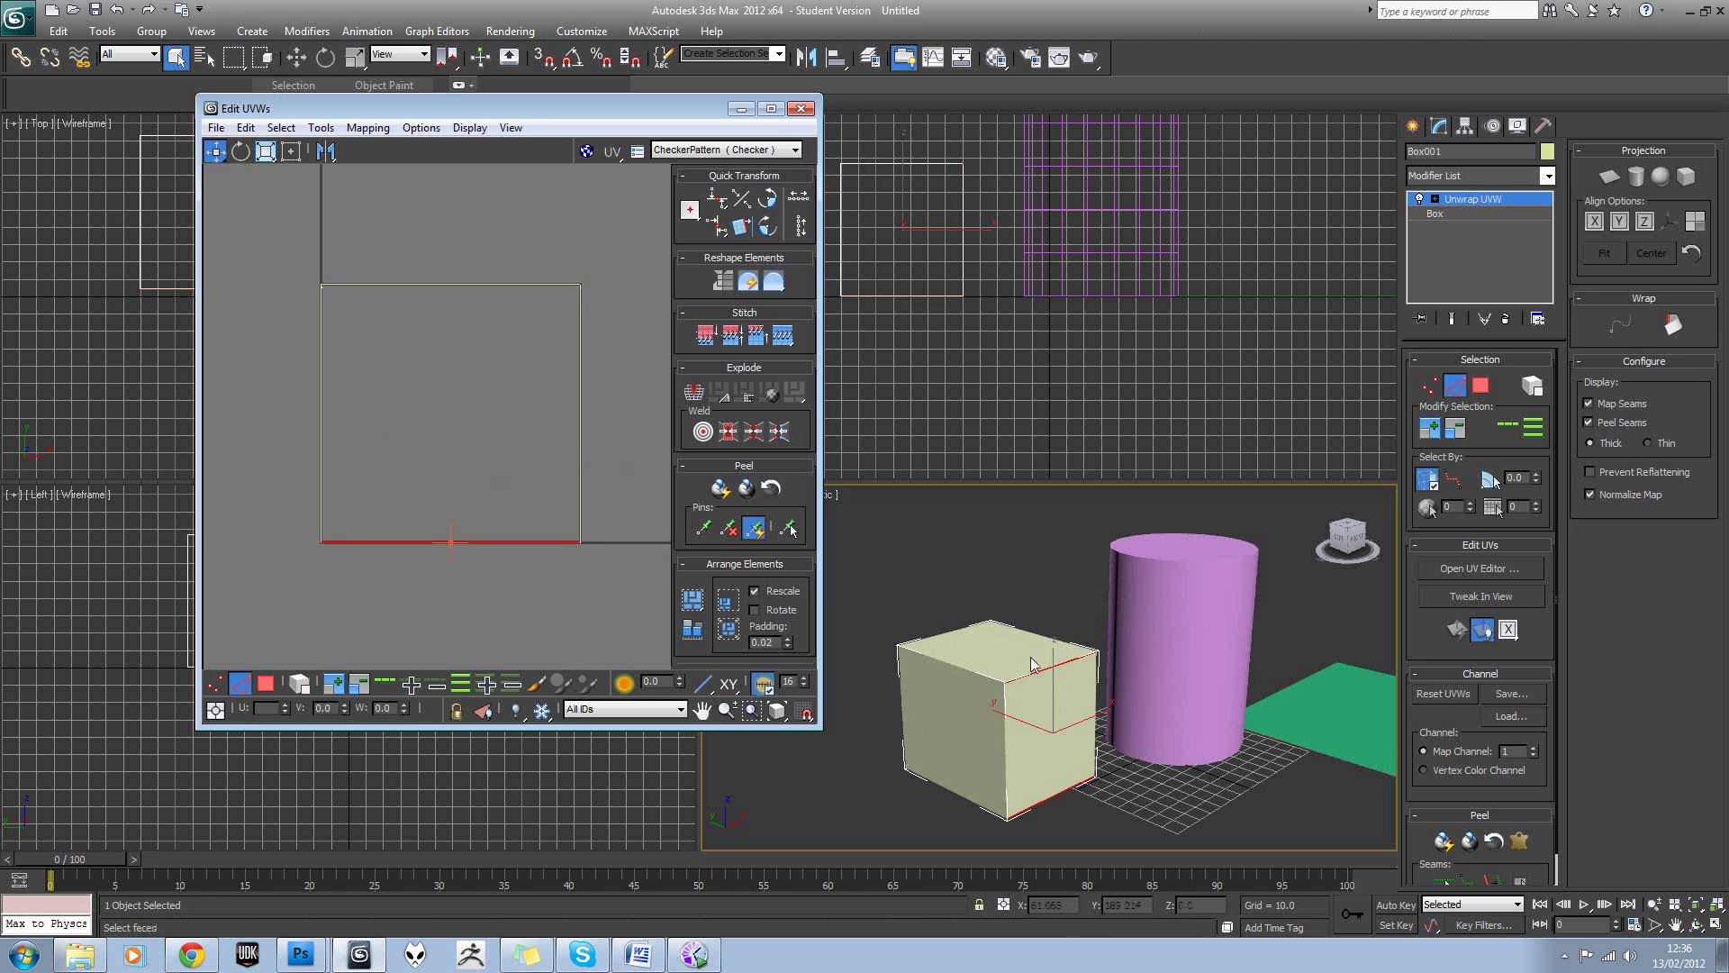
left_click(599, 472)
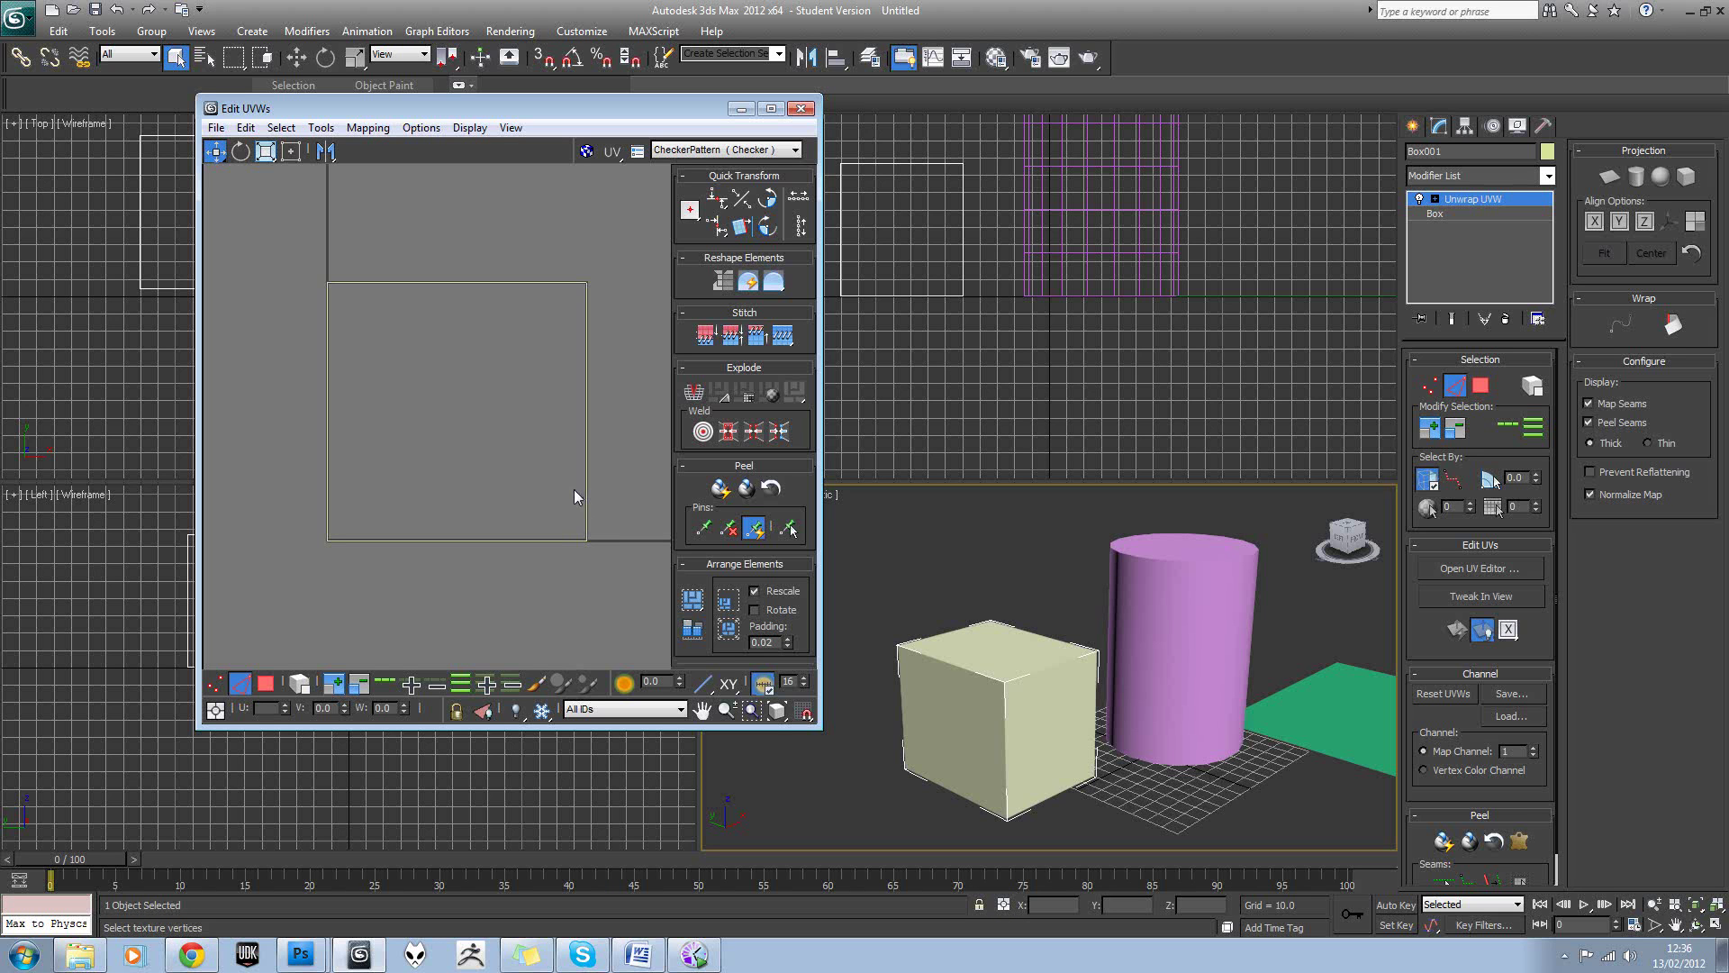
Switch the UV editor to polygon selection, clear the selected face and look over the available mapping methods.
left_click(265, 691)
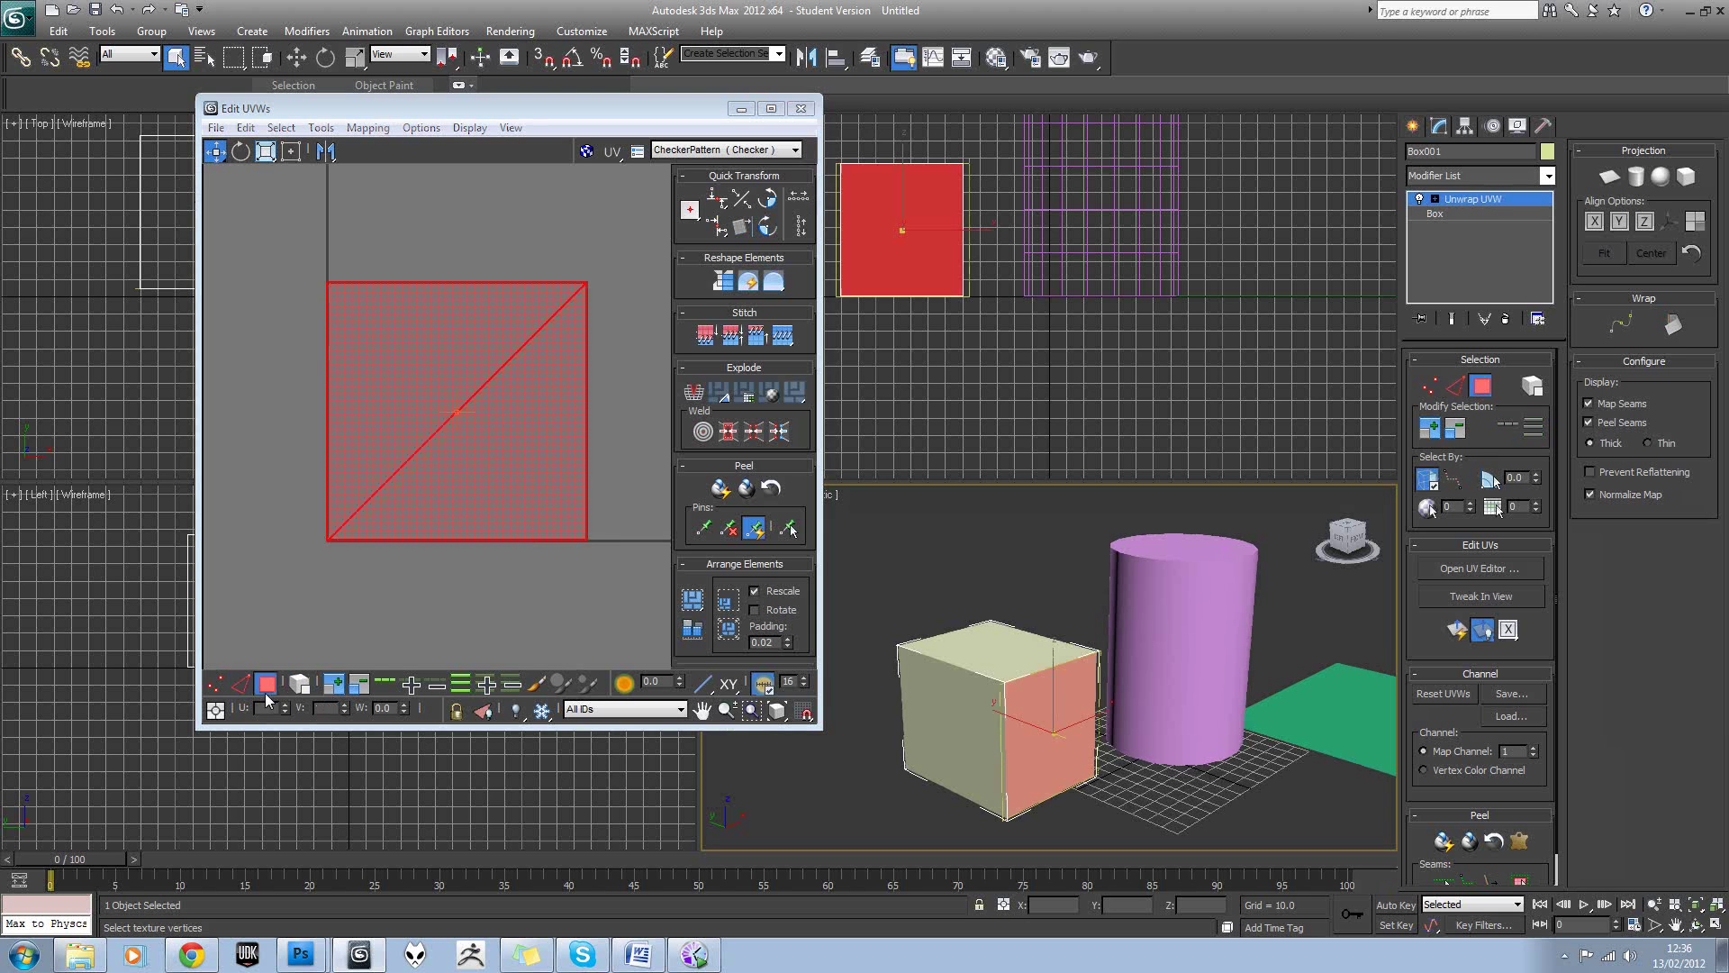
left_click(620, 472)
middle_click_drag(571, 438, 550, 448)
scroll(550, 449, "down", 2)
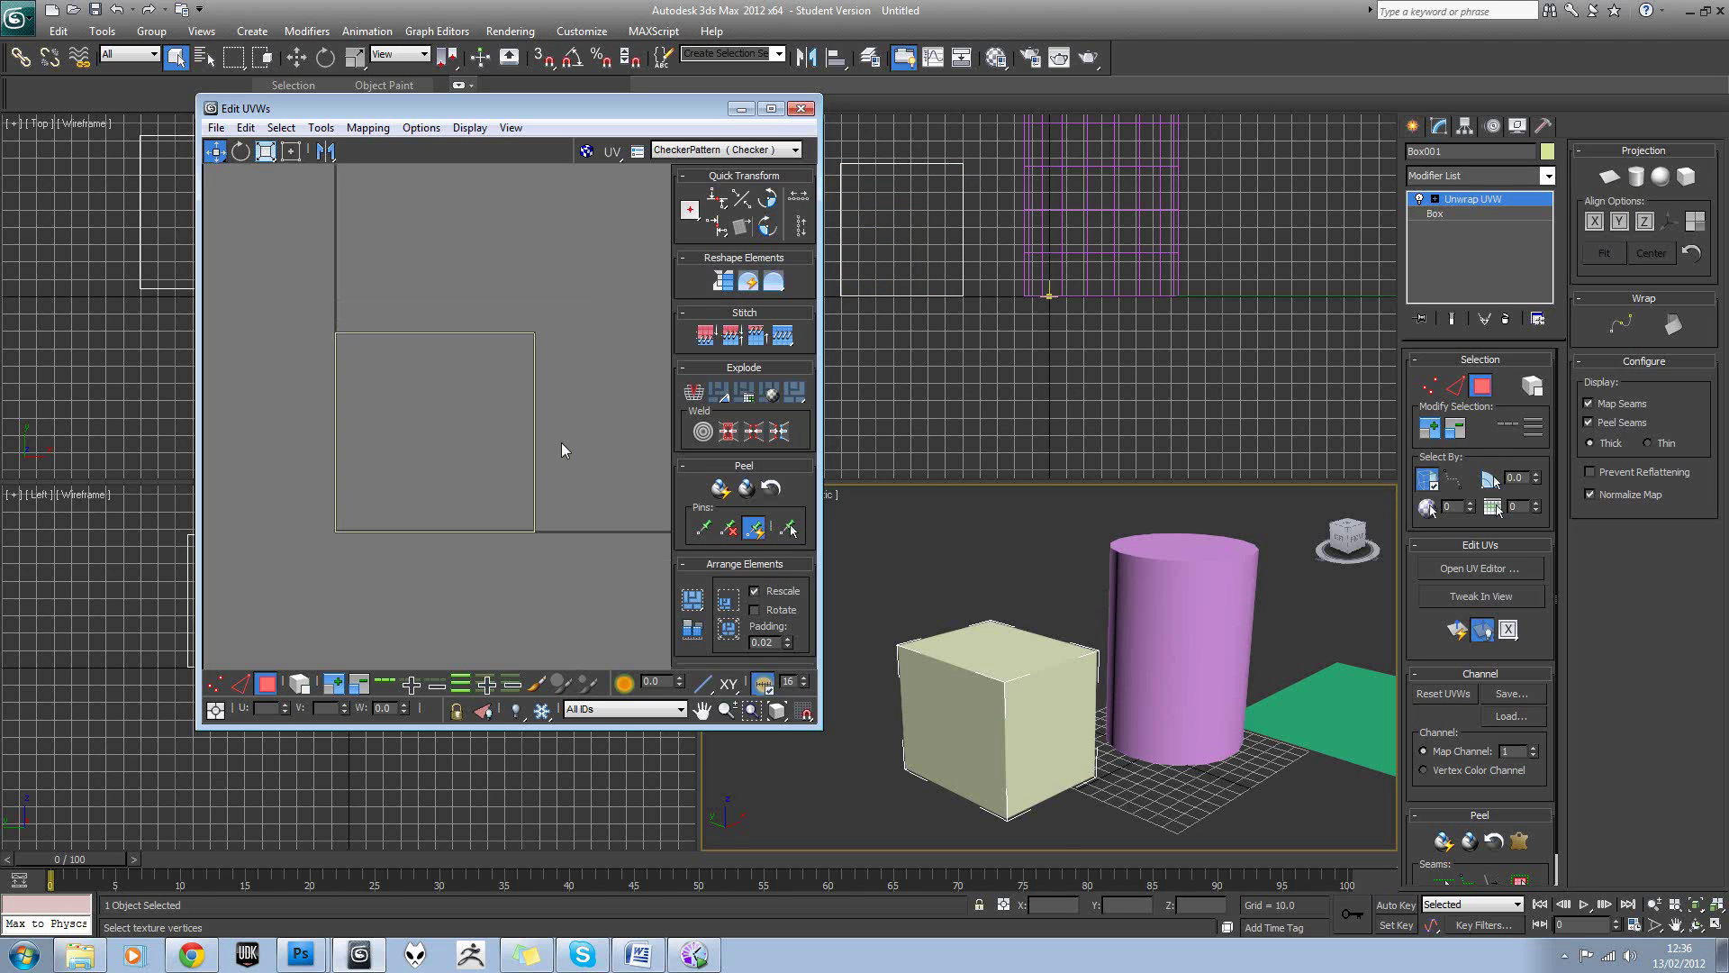
left_click(367, 128)
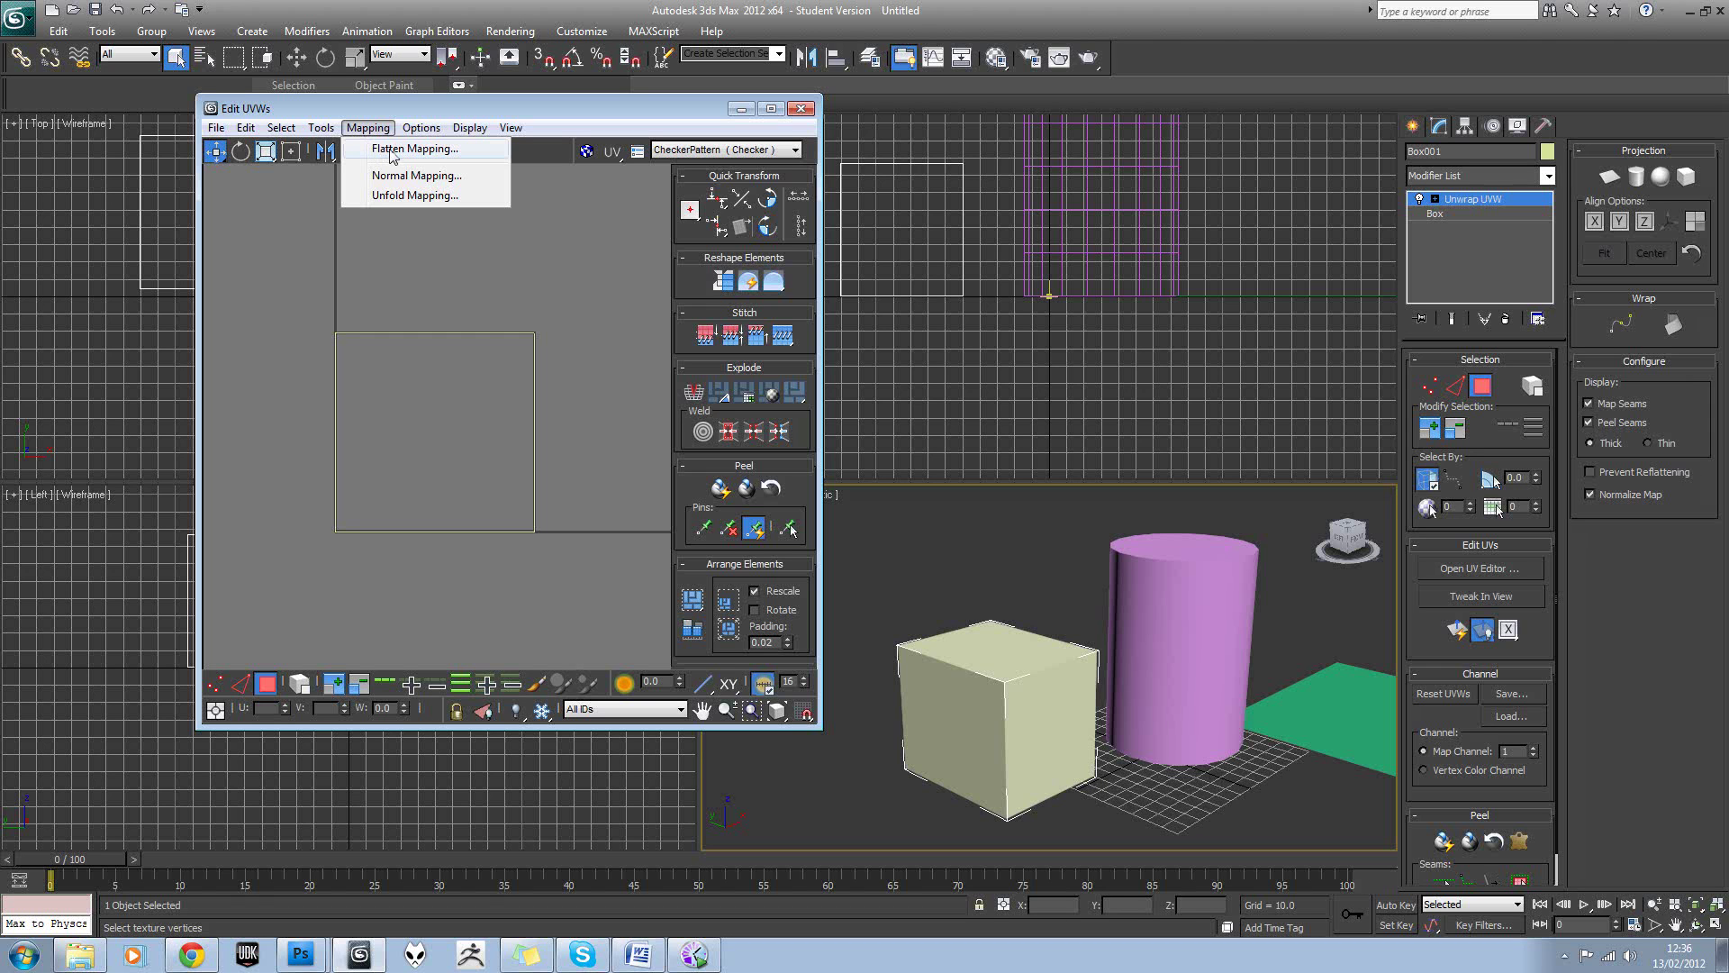
left_click(401, 196)
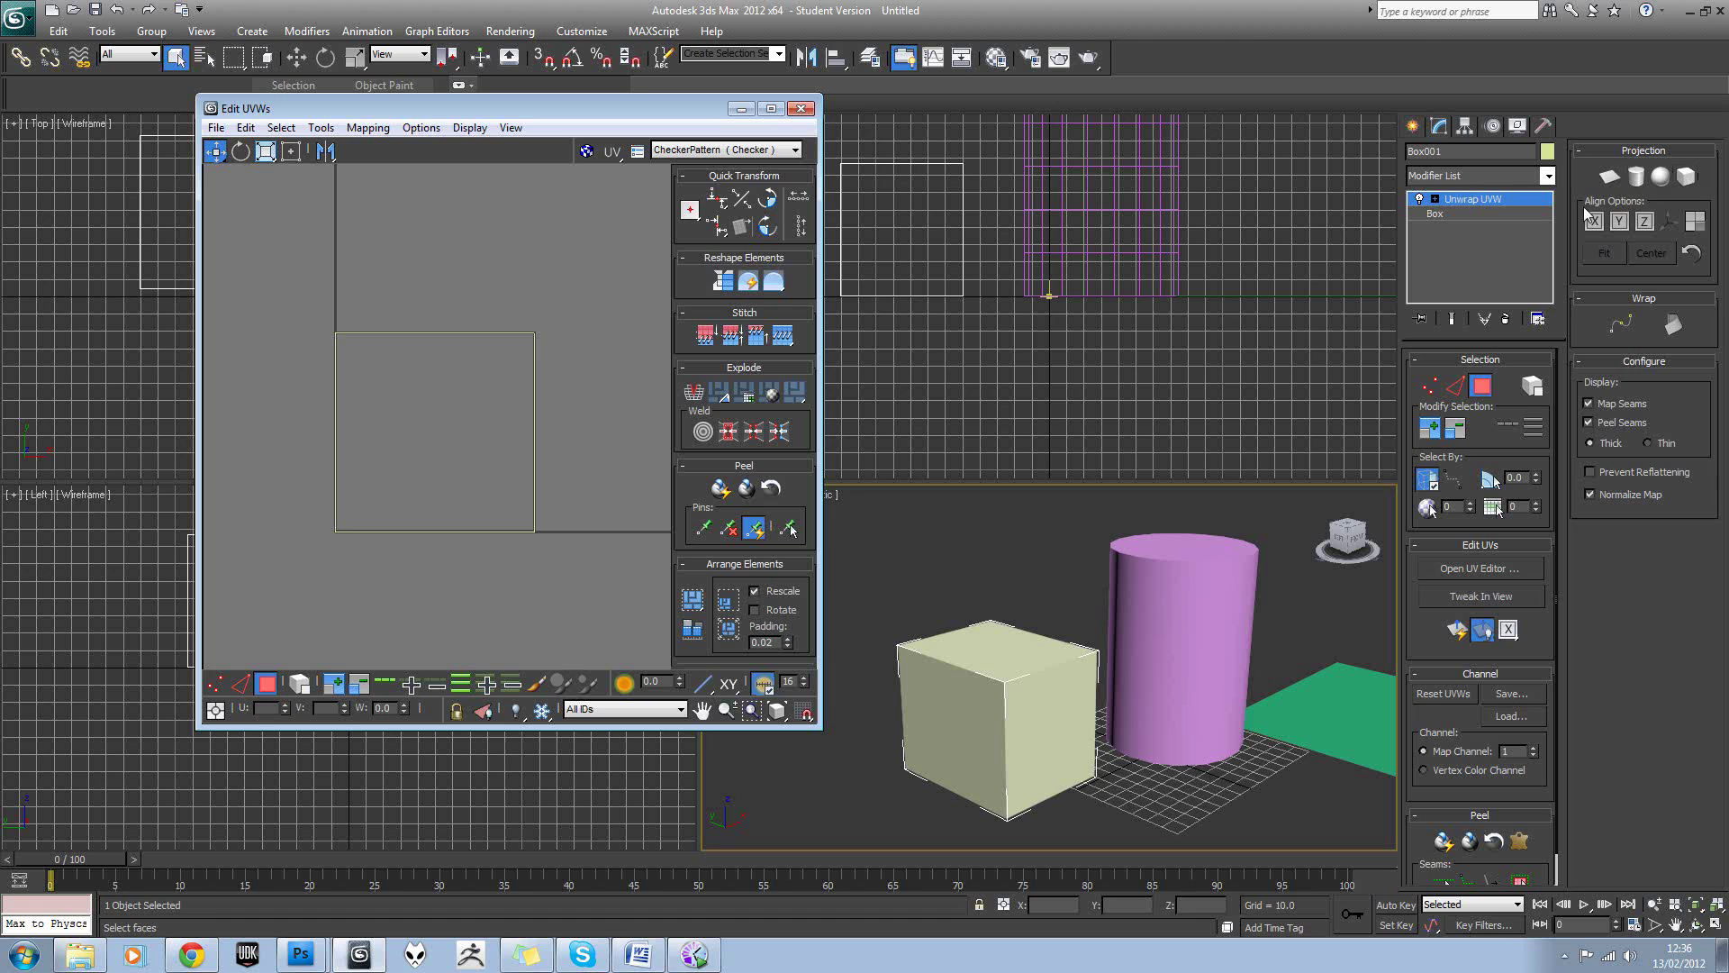
Window-select all of the box's overlapping faces in the UV editor.
middle_click_drag(492, 348, 532, 310)
middle_click_drag(525, 391, 471, 433)
middle_click_drag(531, 335, 577, 289)
left_click_drag(274, 266, 433, 437)
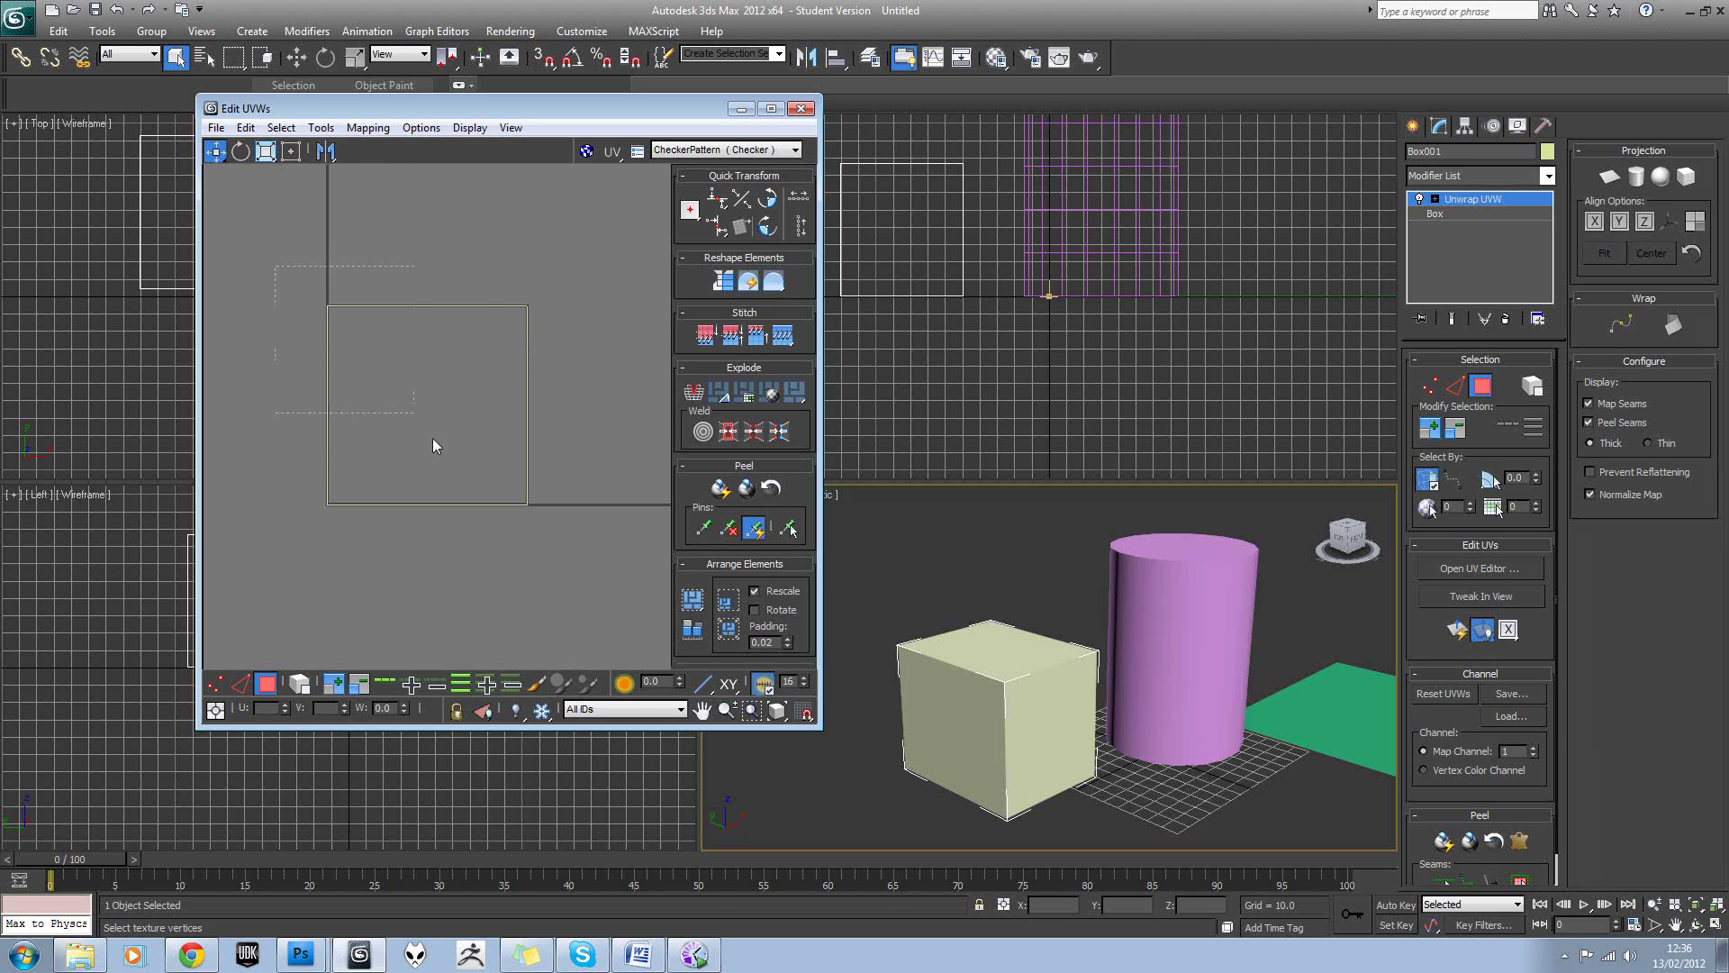
left_click_drag(551, 548, 551, 549)
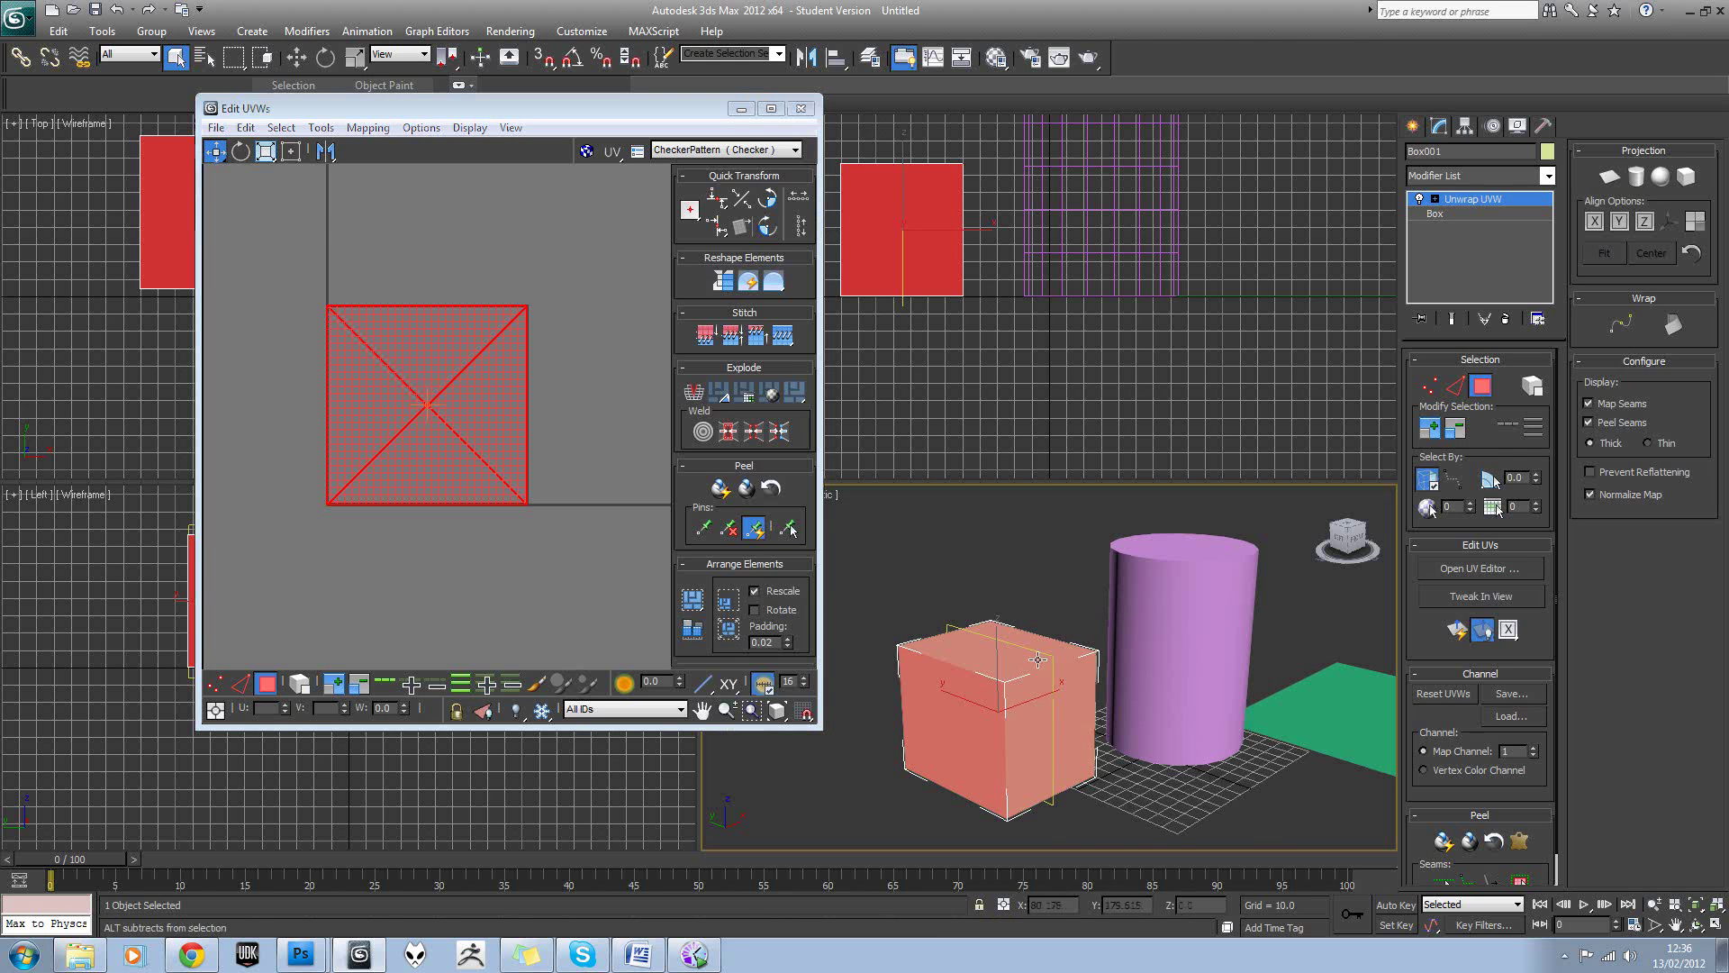
middle_click_drag(901, 656, 1016, 681, "alt")
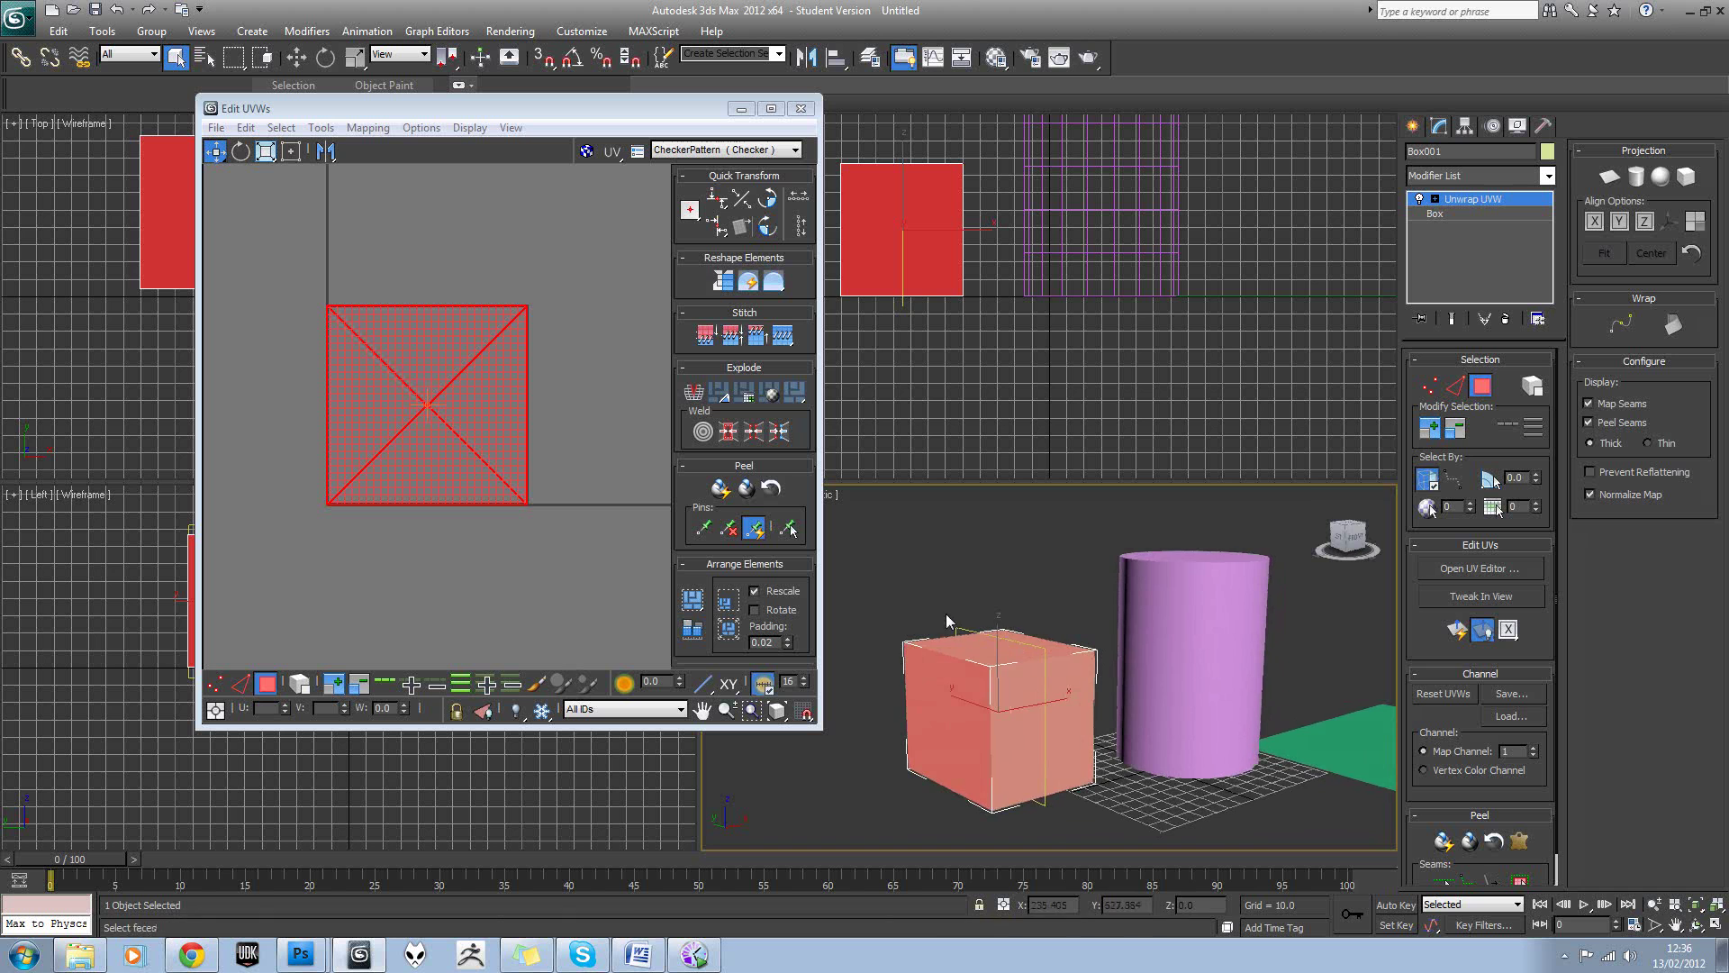
Window-select the box in the perspective view with Ignore Backfacing on and check its far side for unselected faces.
left_click(872, 585)
left_click_drag(870, 587, 1125, 830)
middle_click_drag(1126, 829, 1277, 672, "alt")
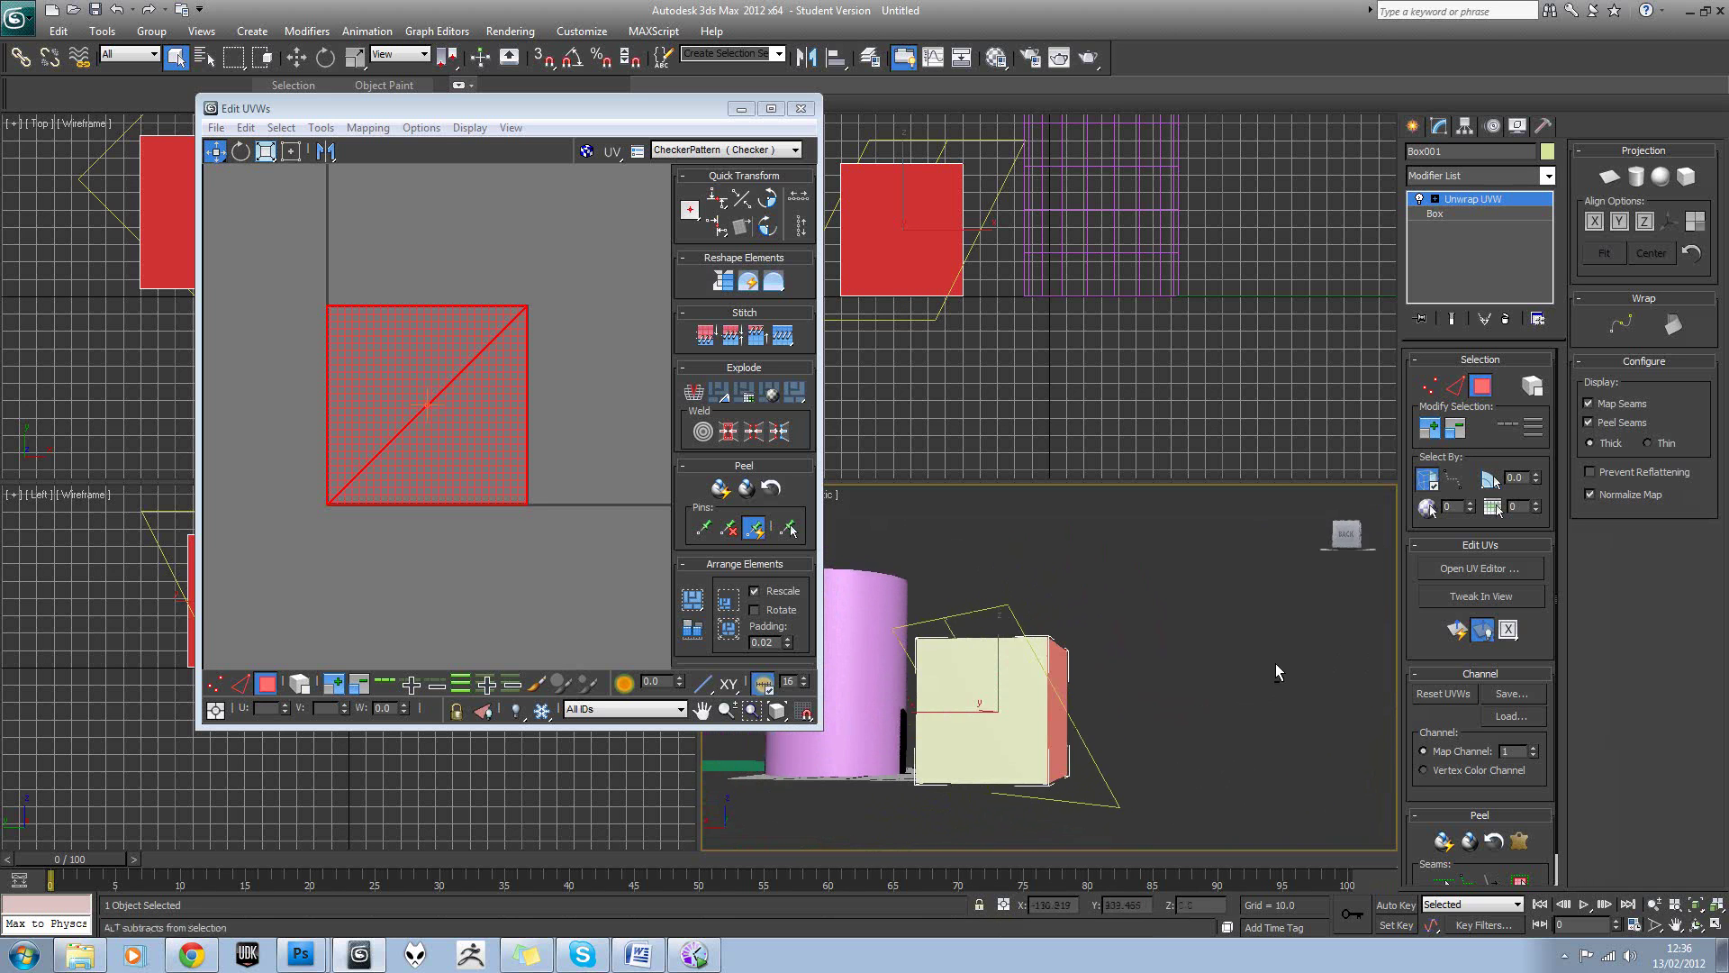
Turn off Ignore Backfacing and window-select every face of the box in the perspective view.
left_click(1427, 480)
middle_click_drag(1148, 615, 893, 652, "alt")
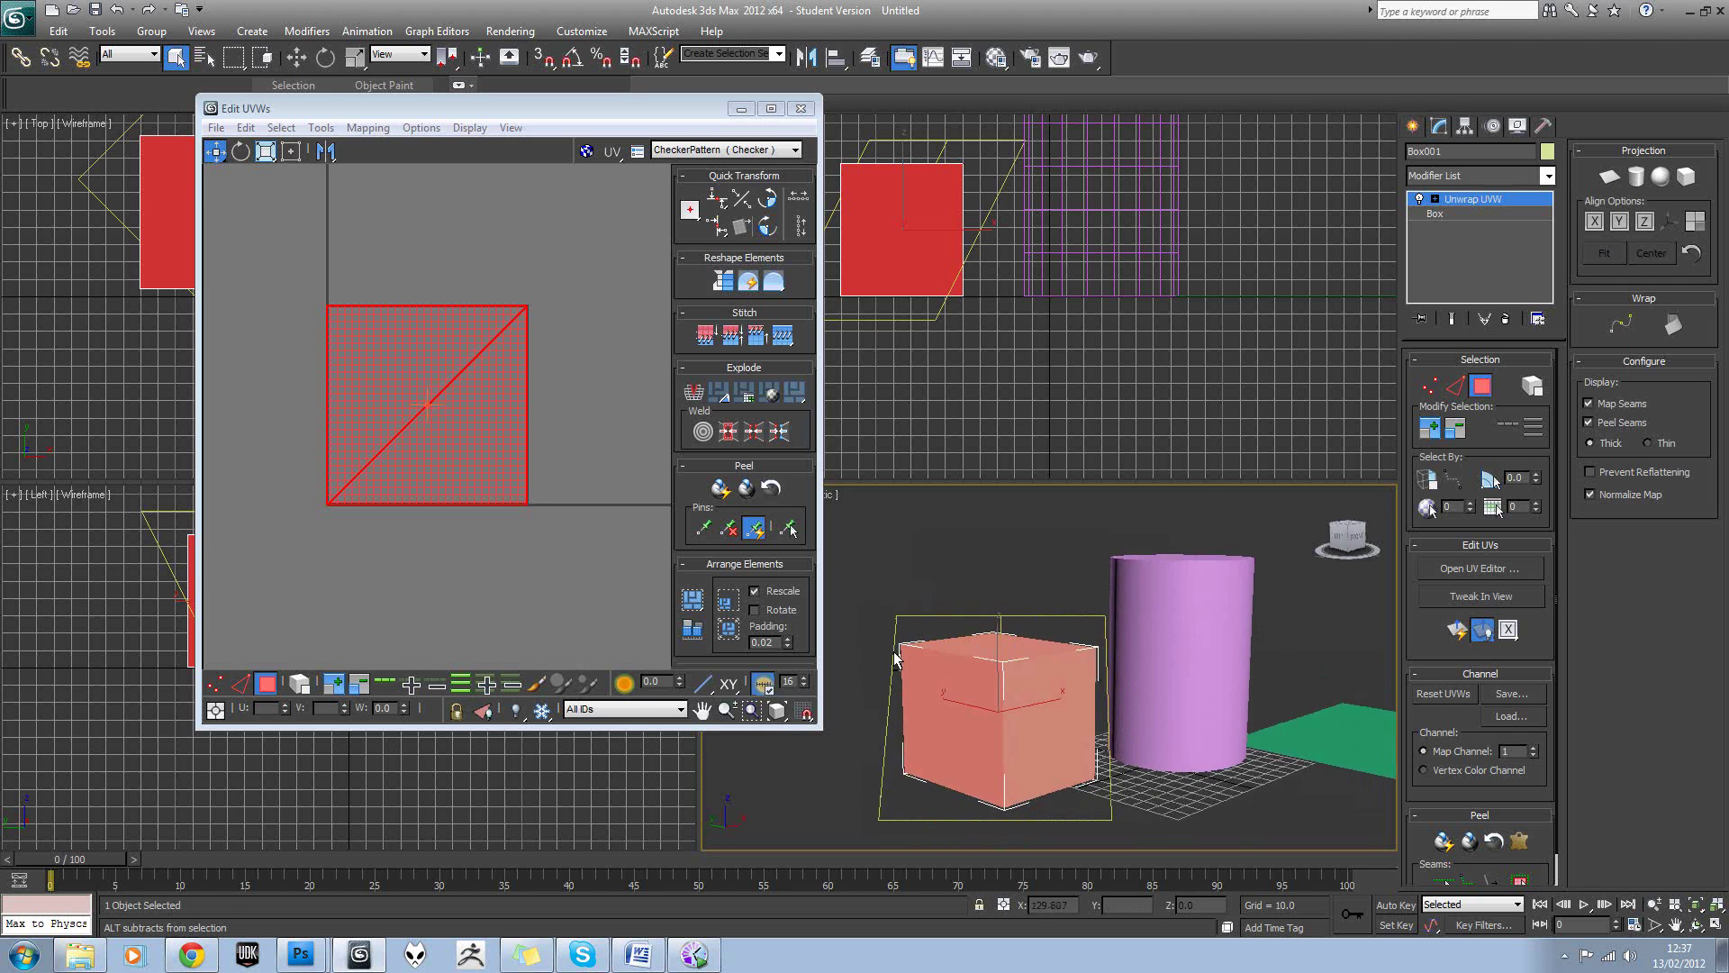
left_click_drag(865, 592, 1169, 835)
middle_click_drag(1169, 835, 1041, 527, "alt")
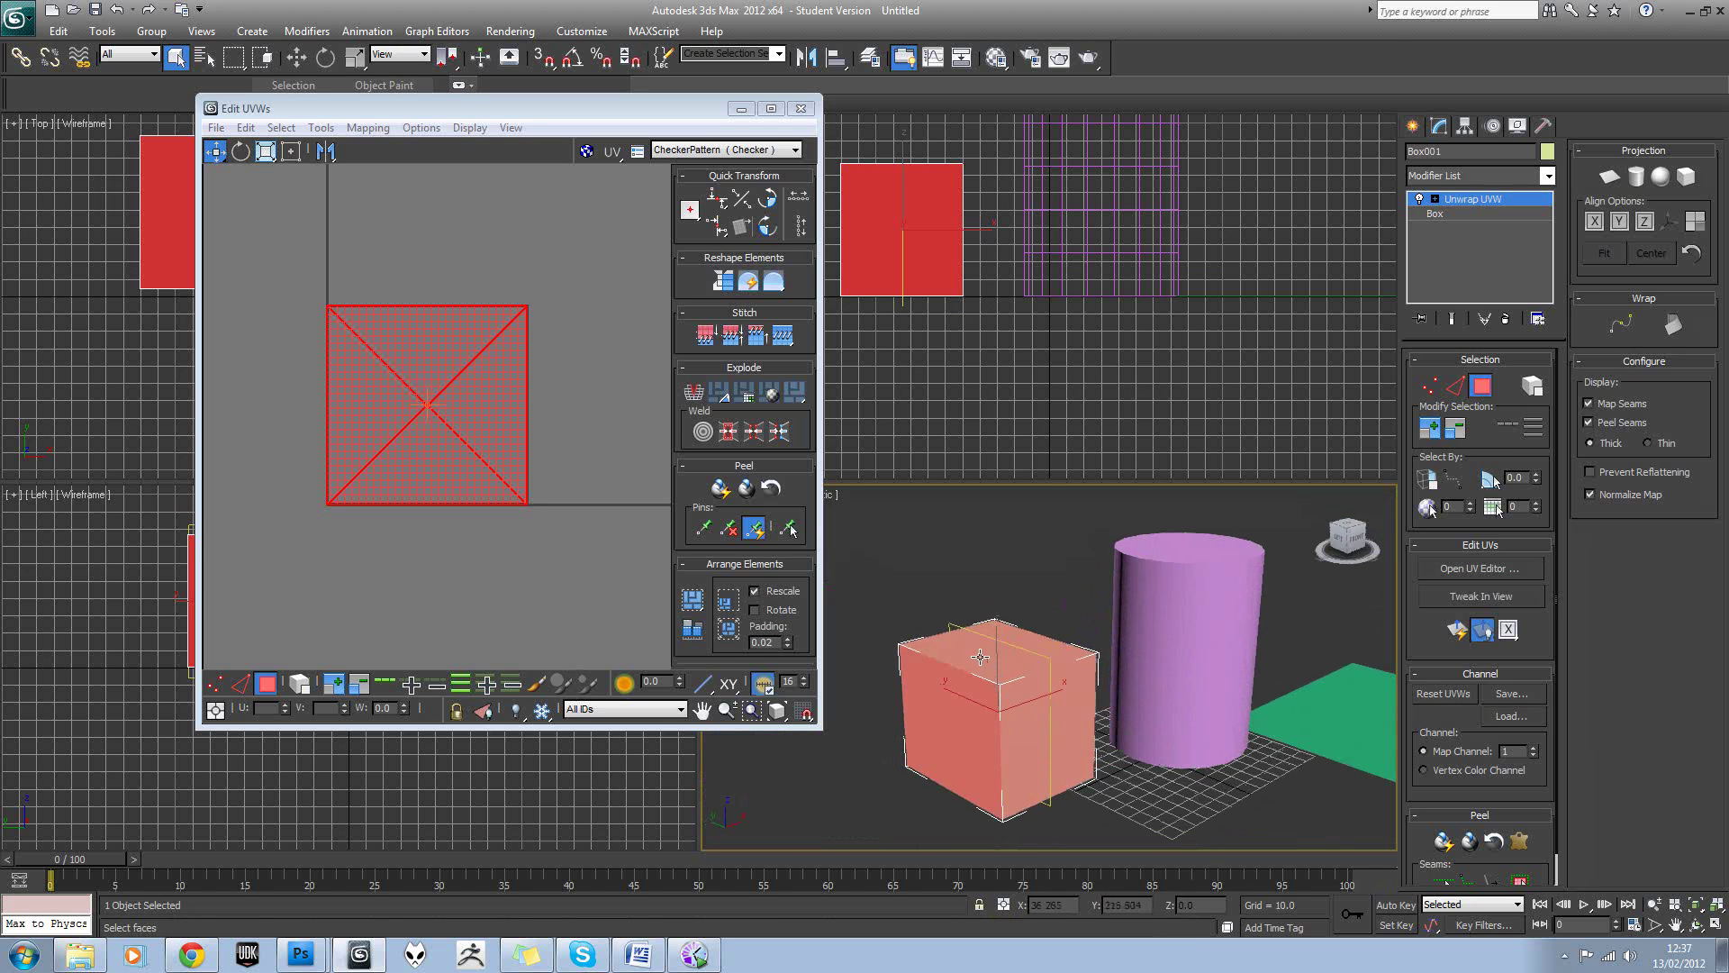
Apply Unfold Mapping to the selected box faces, then clear the selection to view the unfolded layout.
left_click(368, 131)
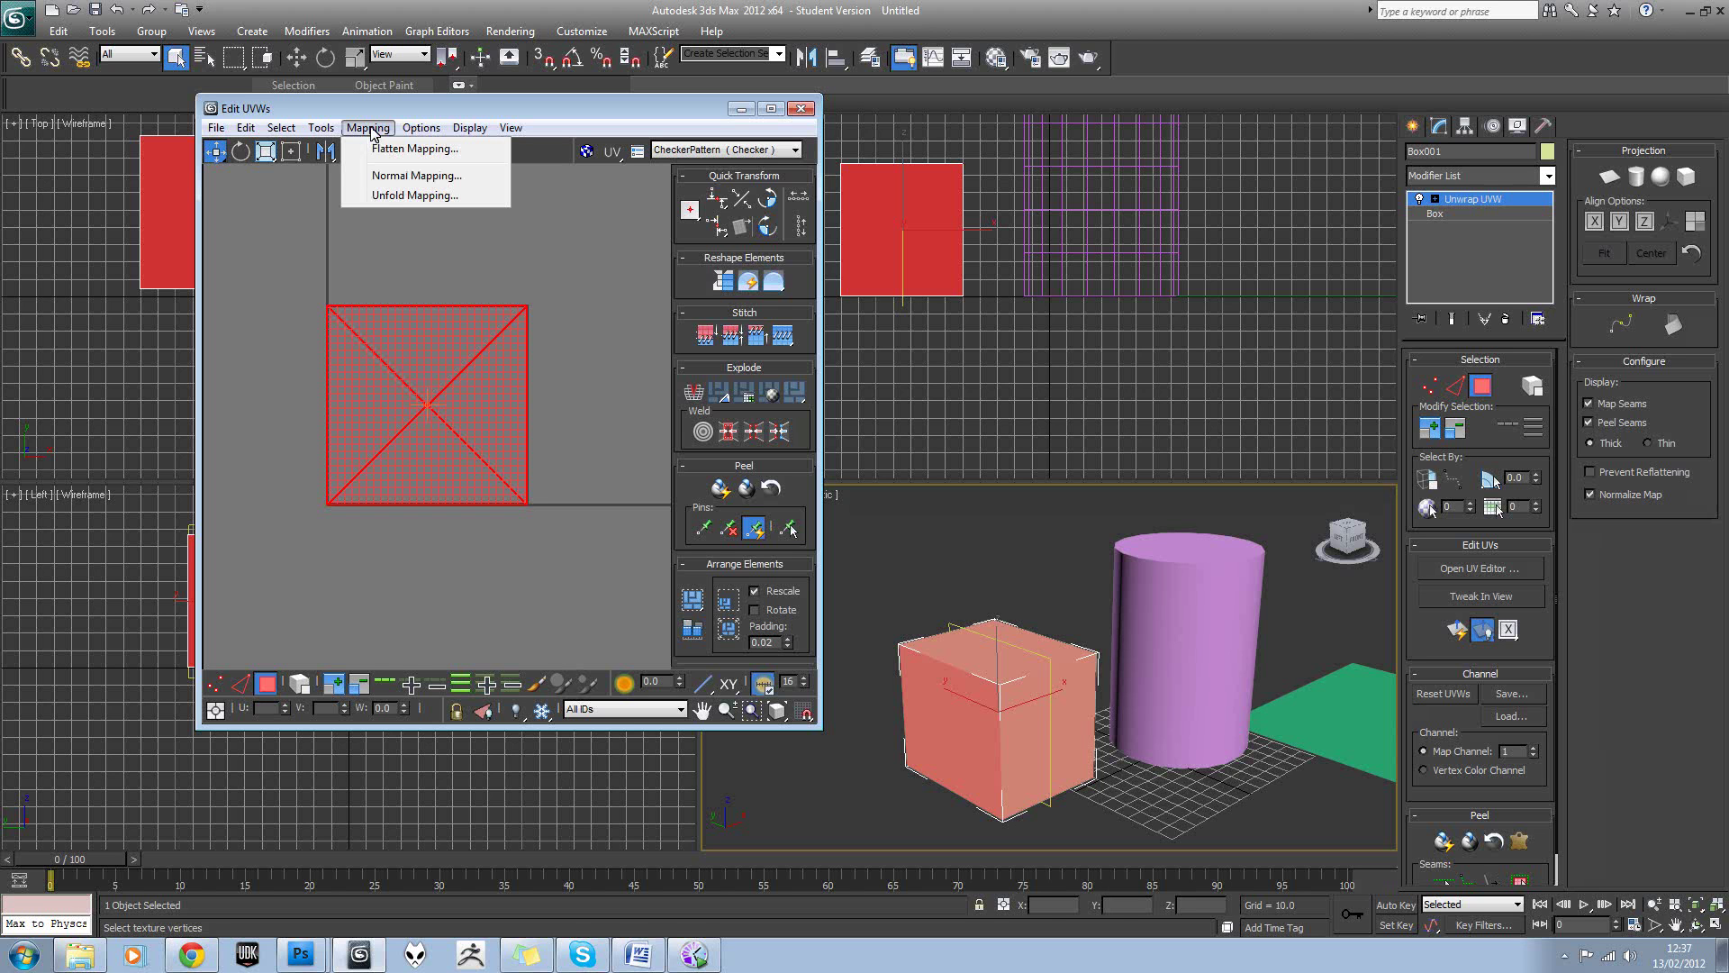
left_click(382, 193)
left_click(271, 57)
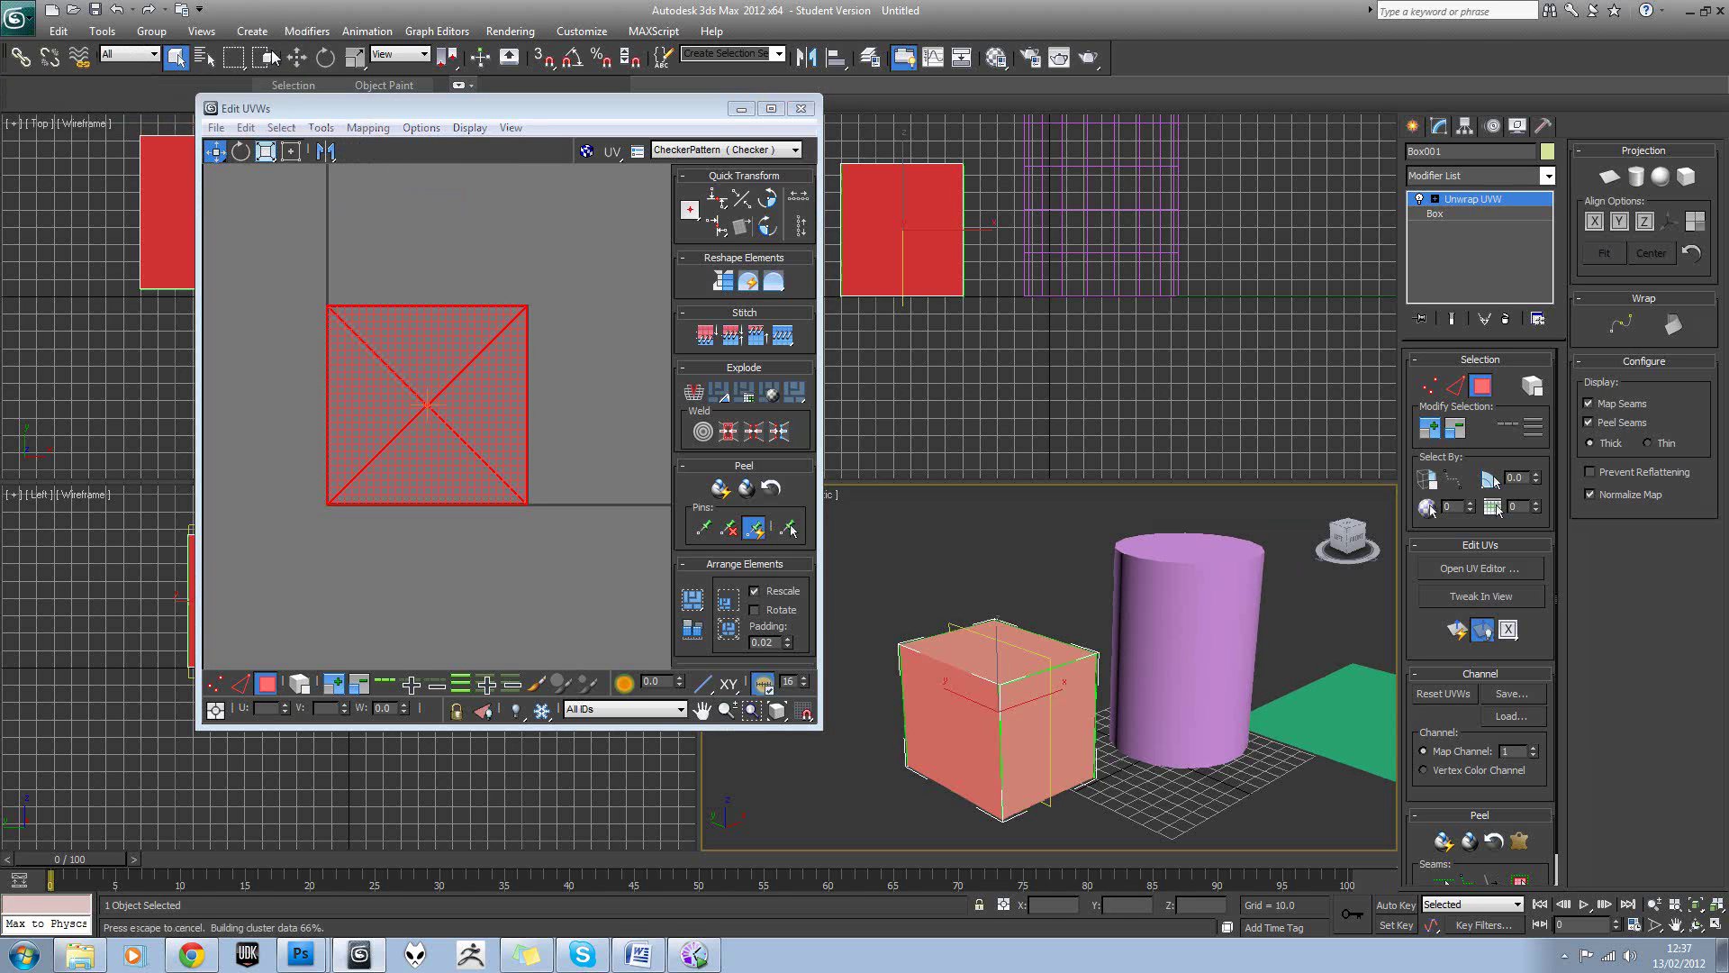
left_click(474, 239)
scroll(455, 399, "up", 2)
middle_click_drag(430, 406, 540, 385)
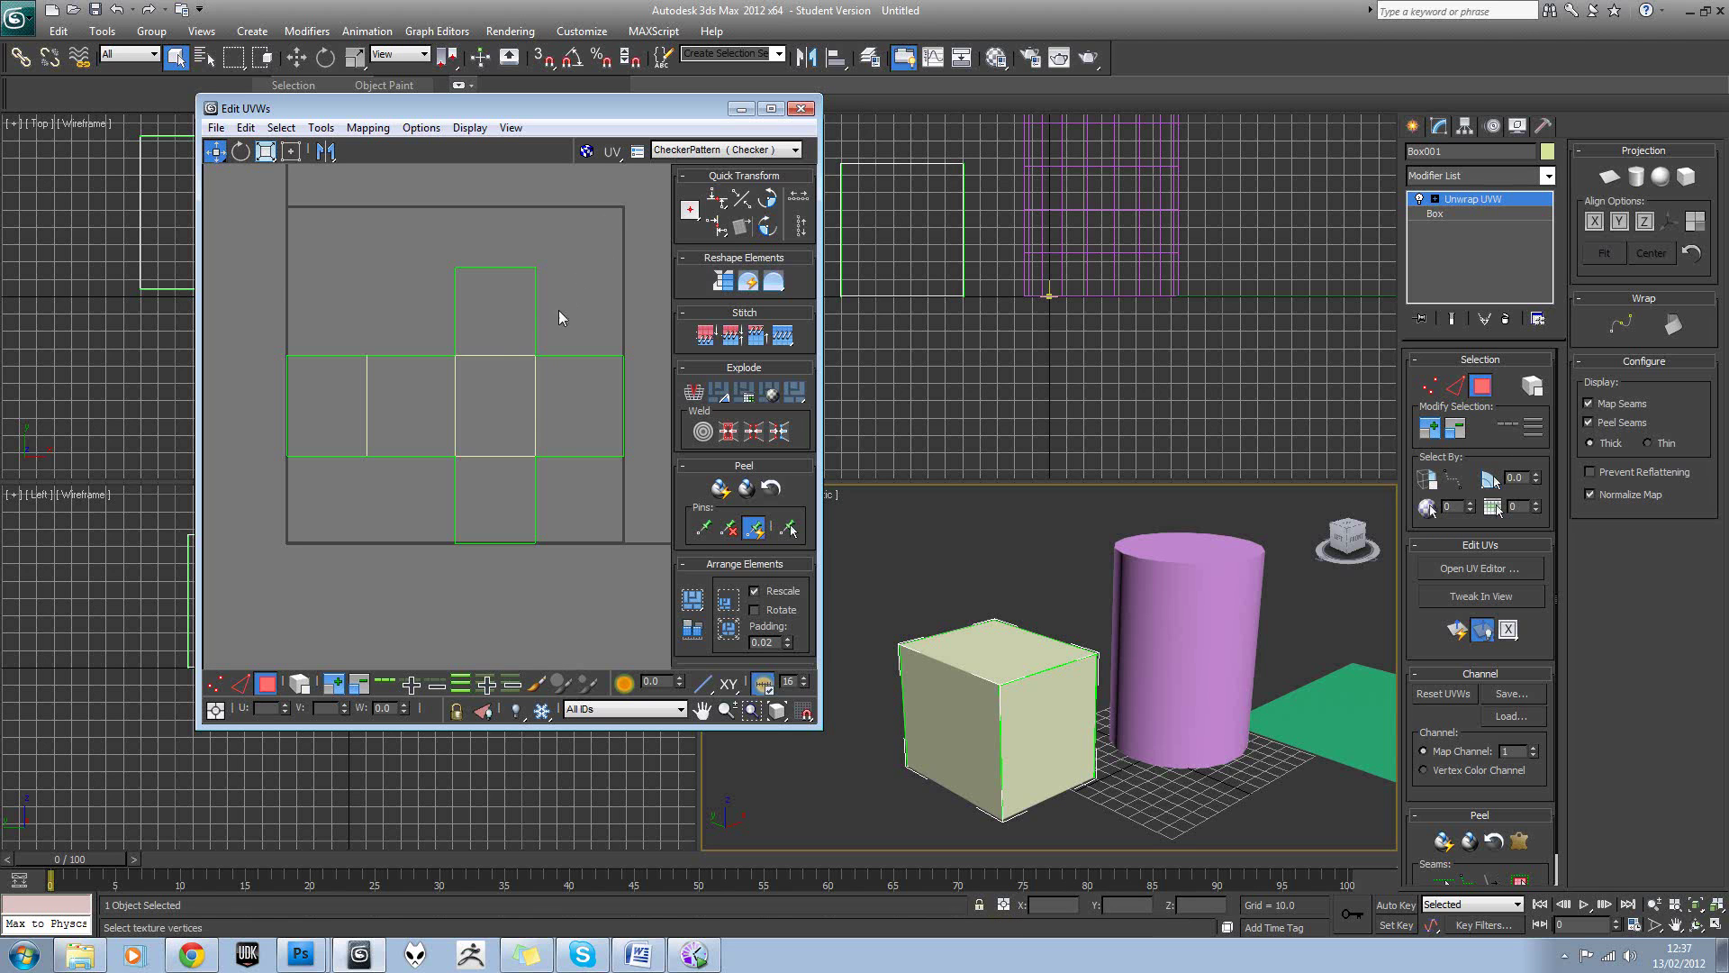
Select all the box's UV faces and apply Flatten Mapping with a face angle threshold of 45 and spacing of 0.02.
left_click_drag(591, 508, 592, 511)
left_click(592, 512)
middle_click_drag(1017, 668, 1080, 648, "alt")
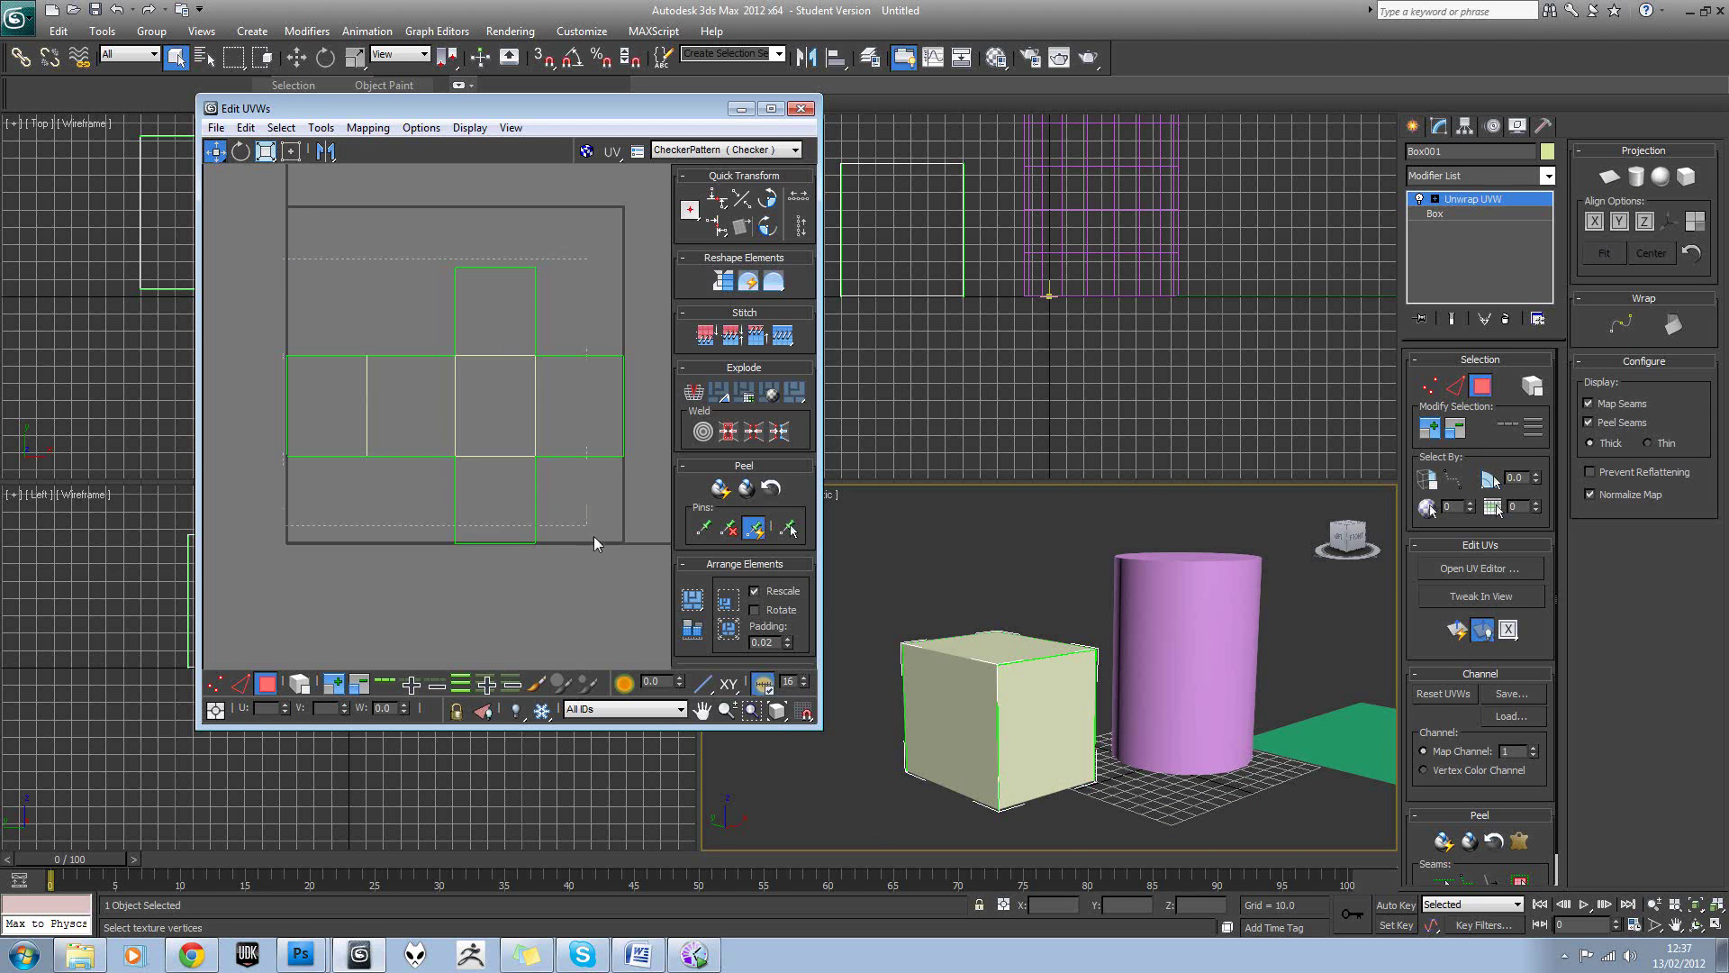
key("ctrl+a")
left_click(369, 128)
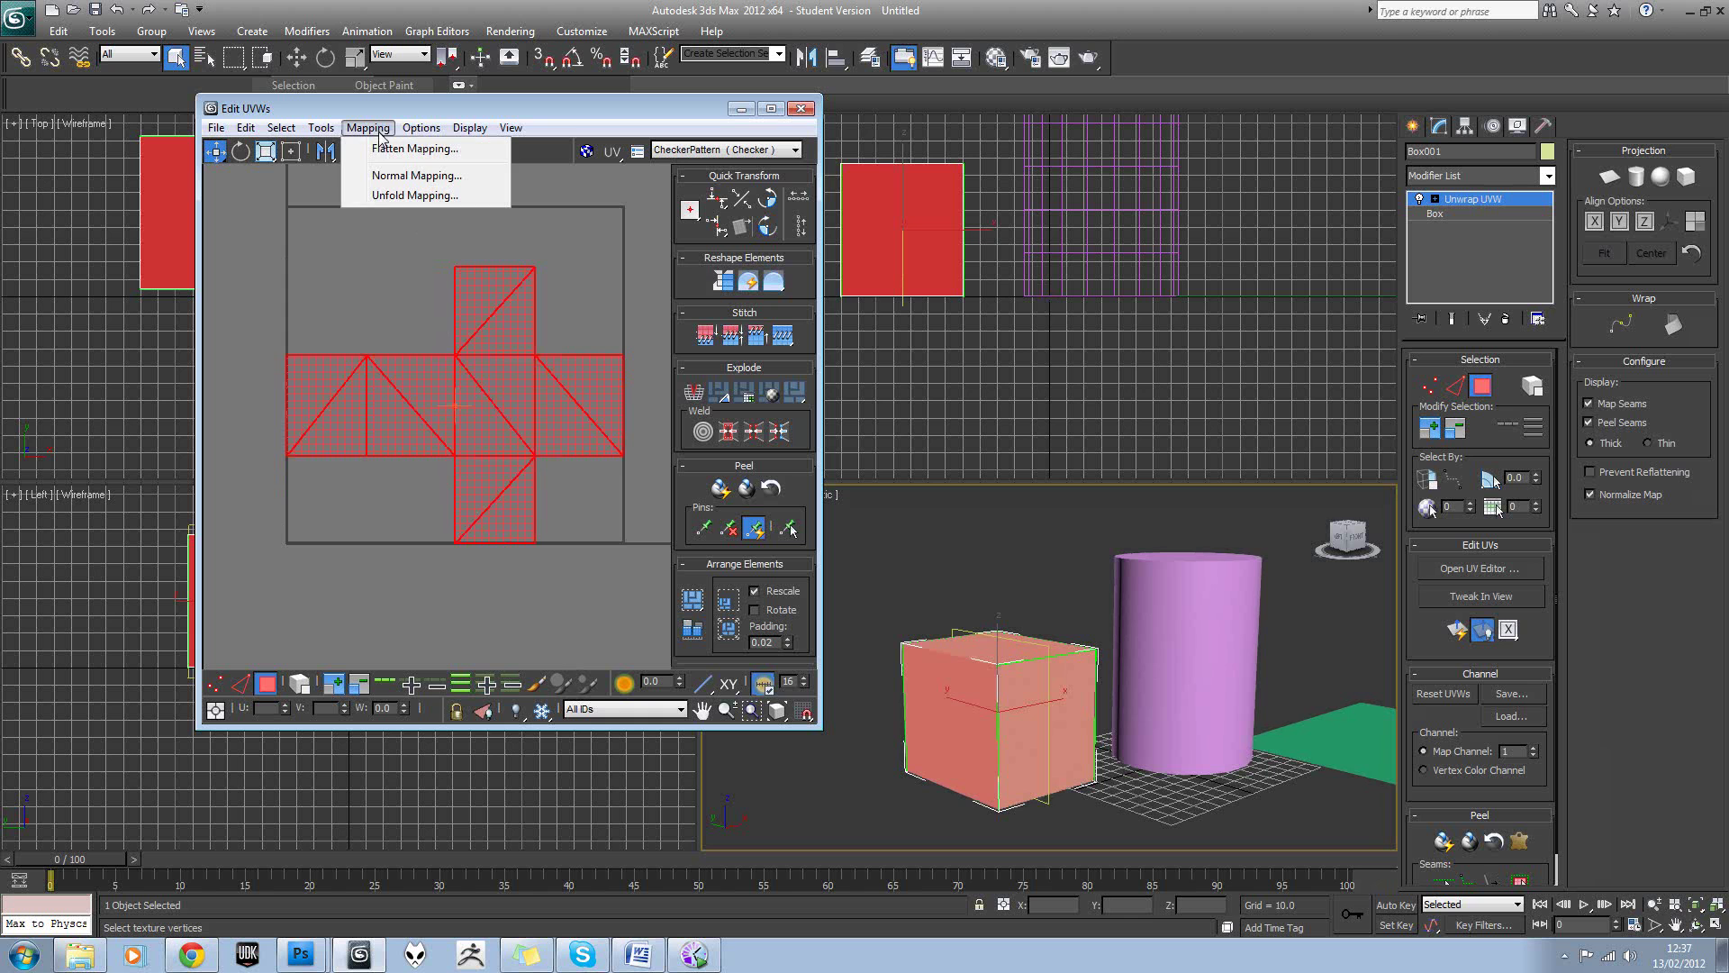
left_click(379, 151)
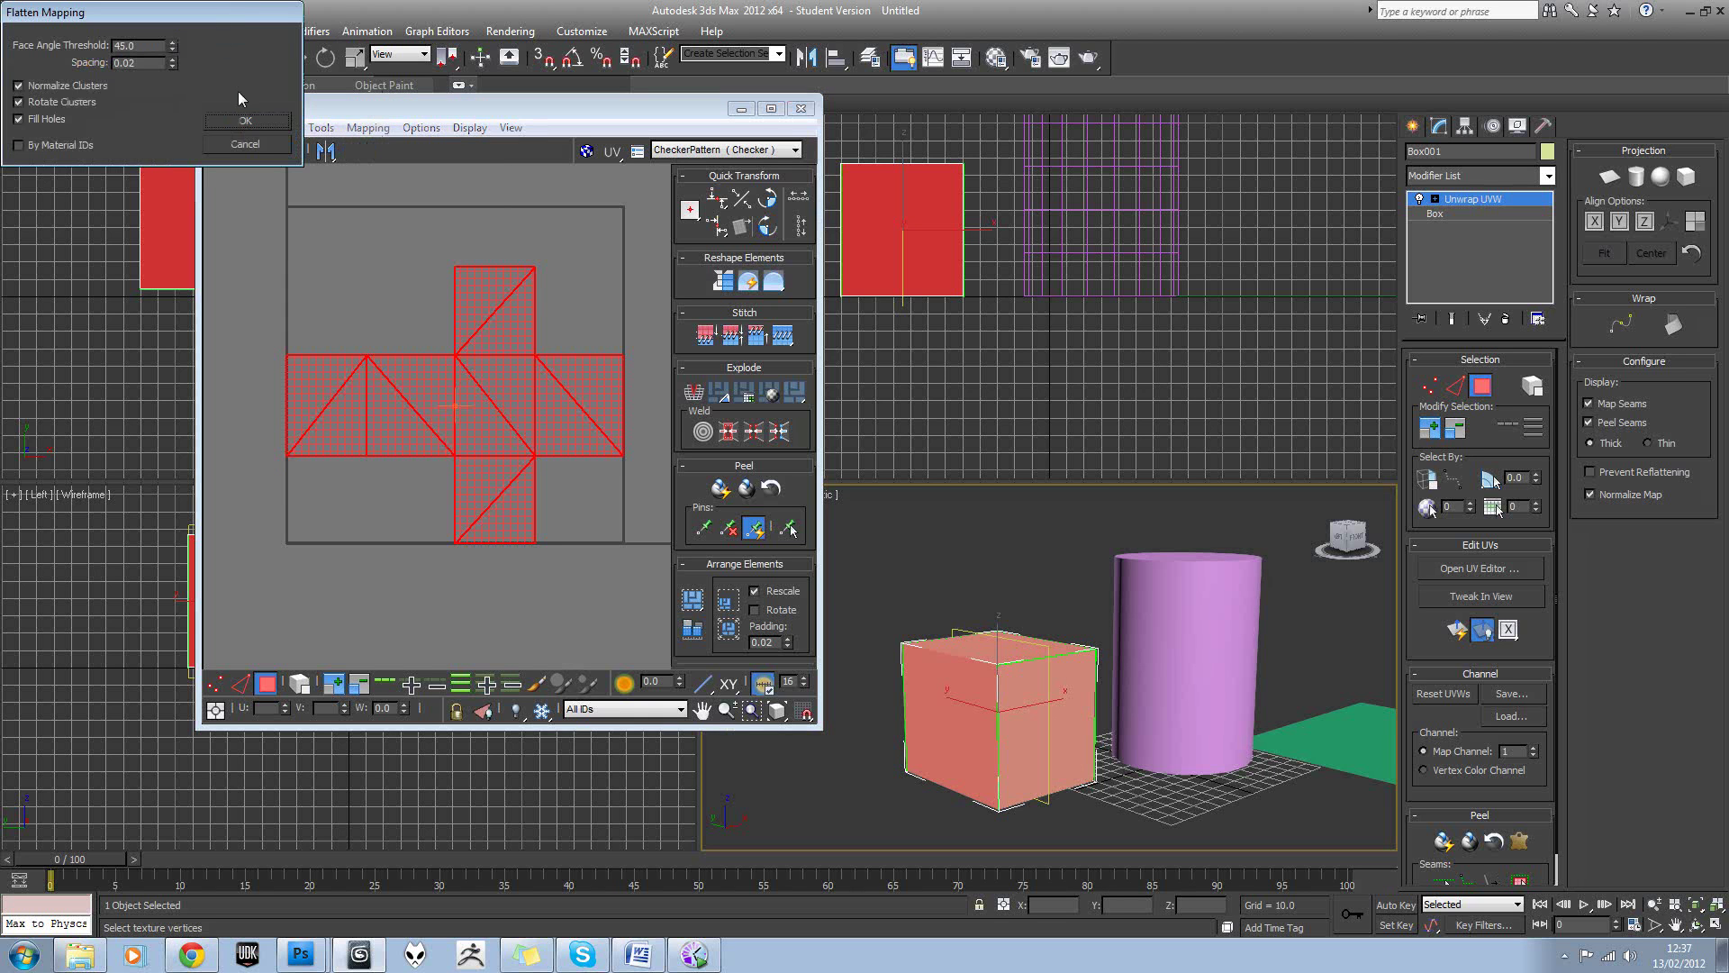
left_click(245, 120)
left_click(559, 300)
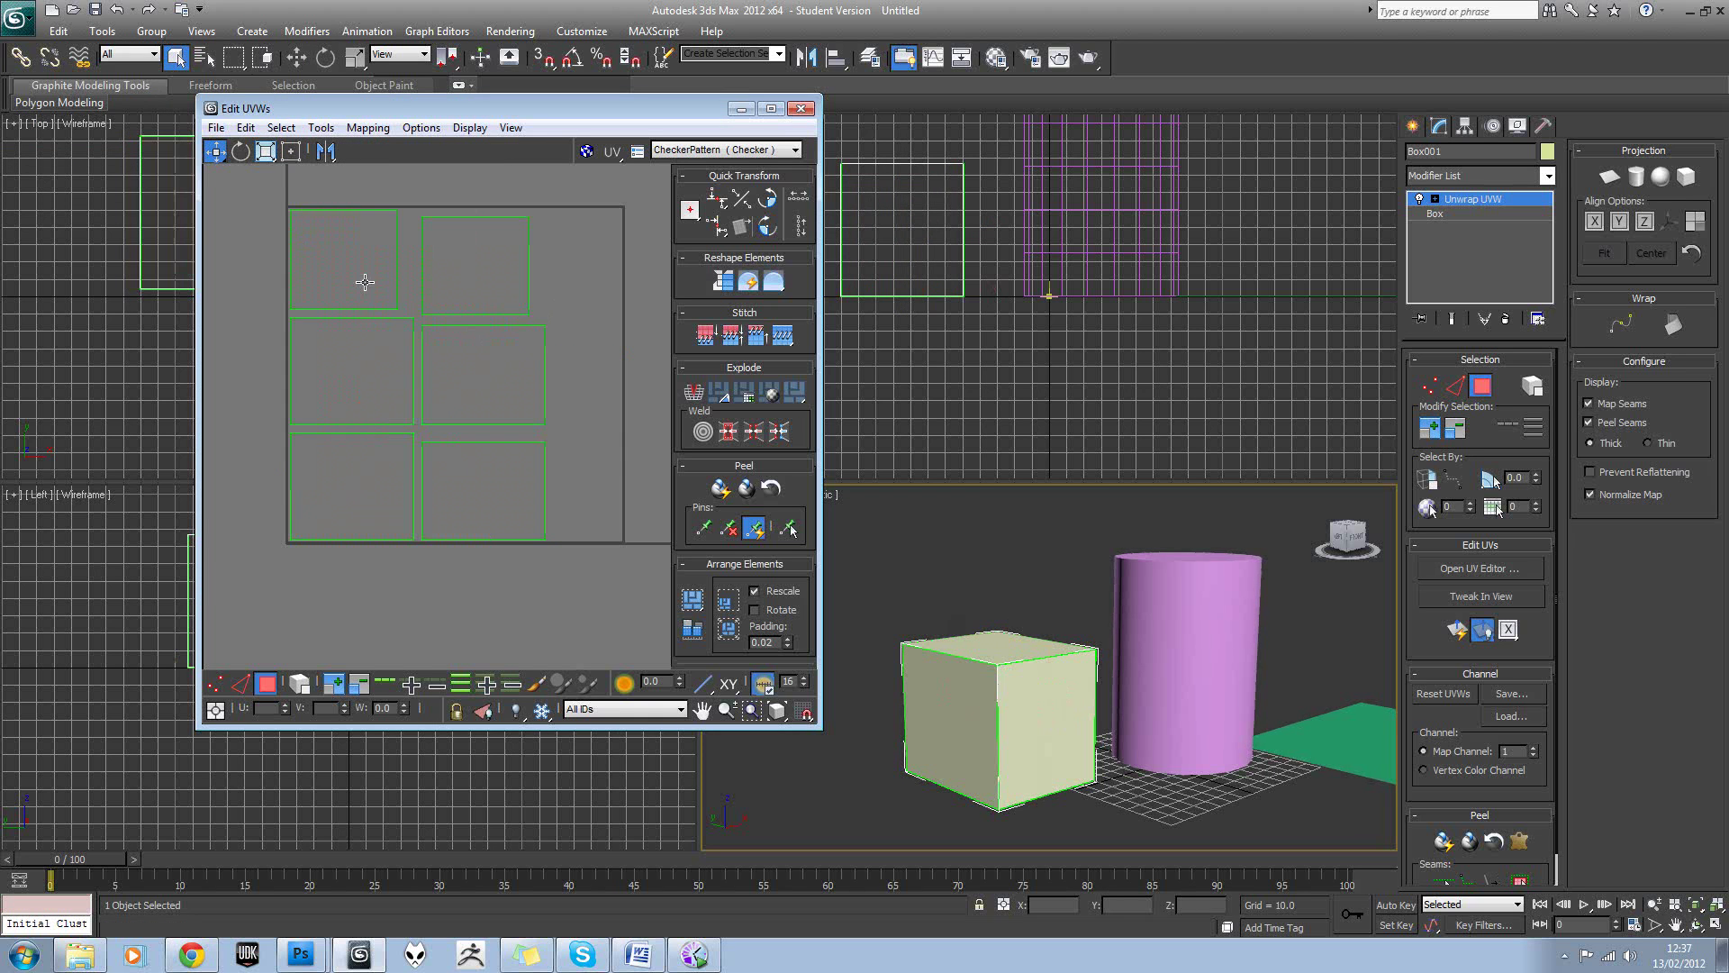
Pick each flattened UV face in turn to see which side of the box it belongs to.
left_click(364, 282)
left_click(472, 300)
left_click(474, 387)
left_click(355, 379)
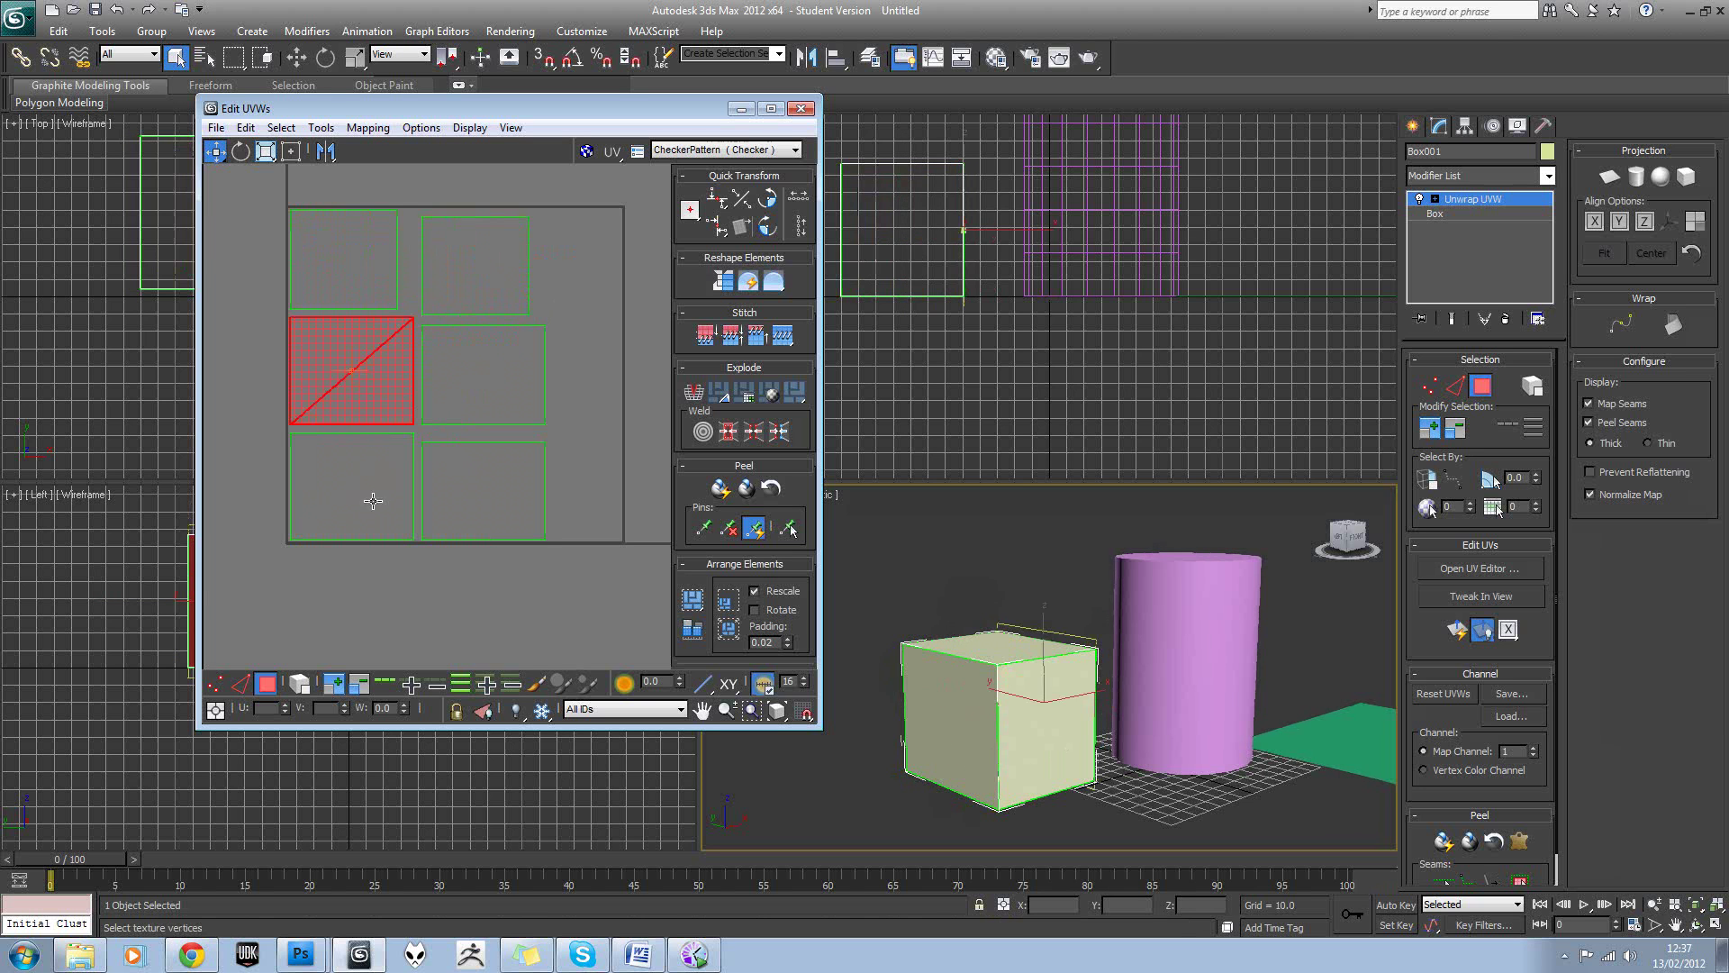
left_click(373, 501)
left_click(486, 490)
Select all the UV faces and apply Normal Mapping using Box Mapping with 0.02 spacing.
left_click_drag(565, 217, 322, 511)
left_click(368, 127)
left_click(388, 176)
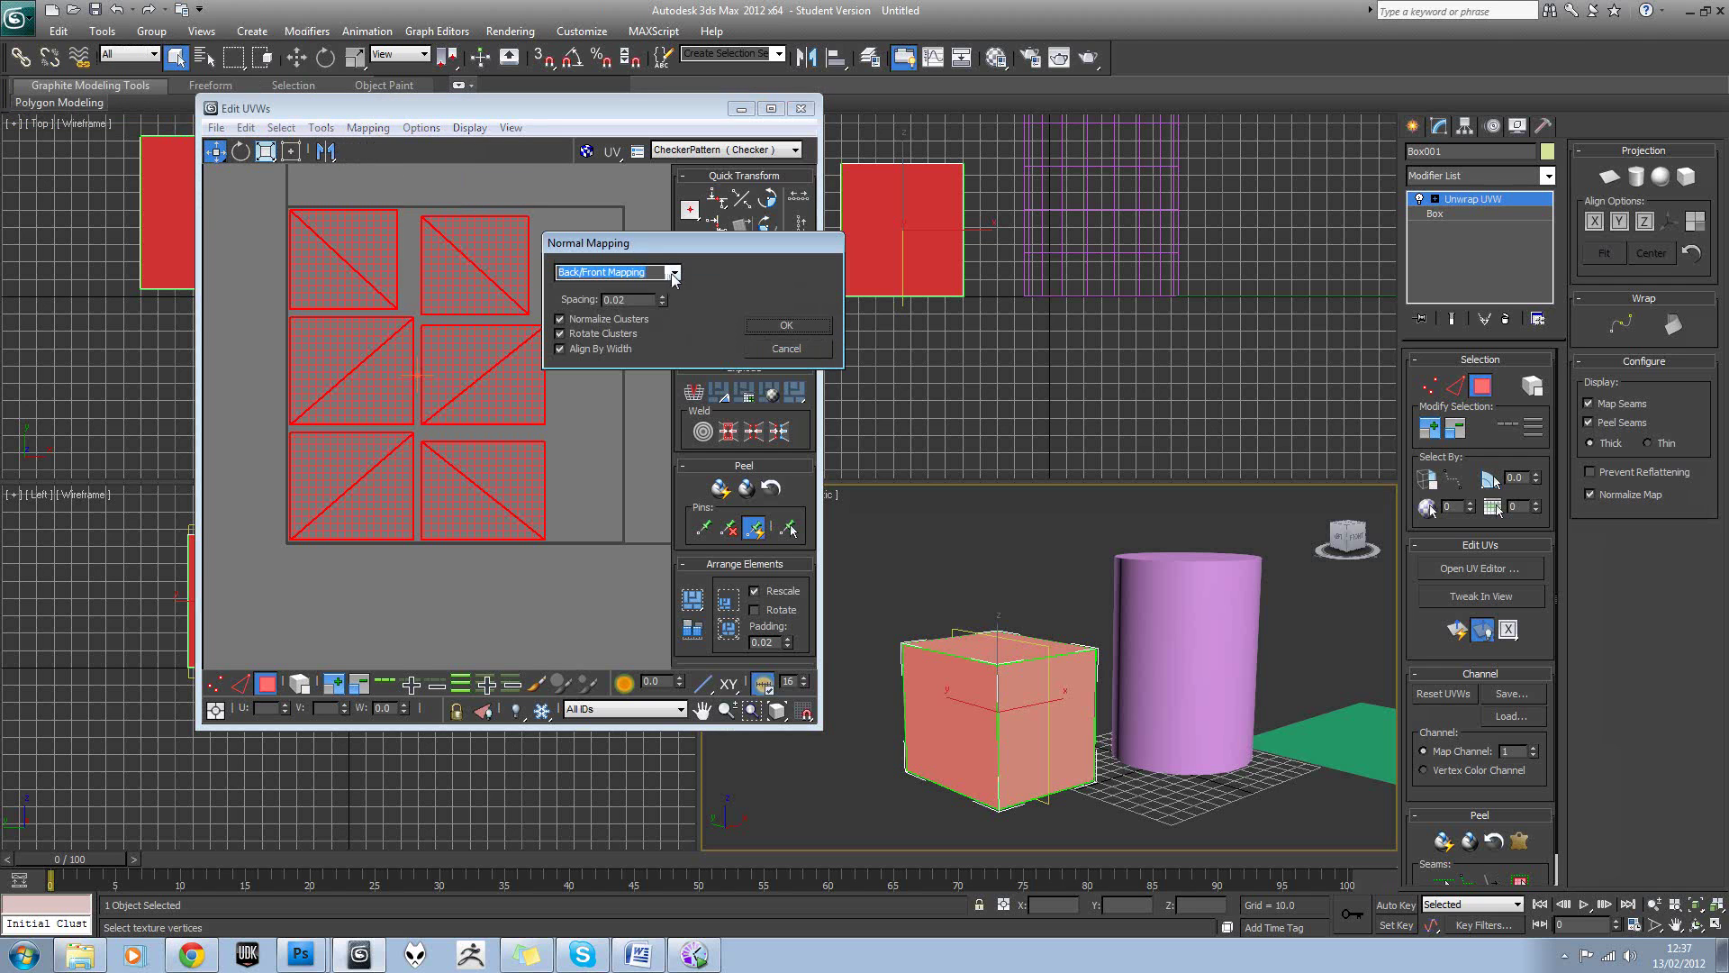
left_click(673, 273)
left_click(654, 336)
left_click(792, 330)
Apply Normal Mapping using Back/Front Mapping to the selected faces, then clear the selection.
left_click(368, 128)
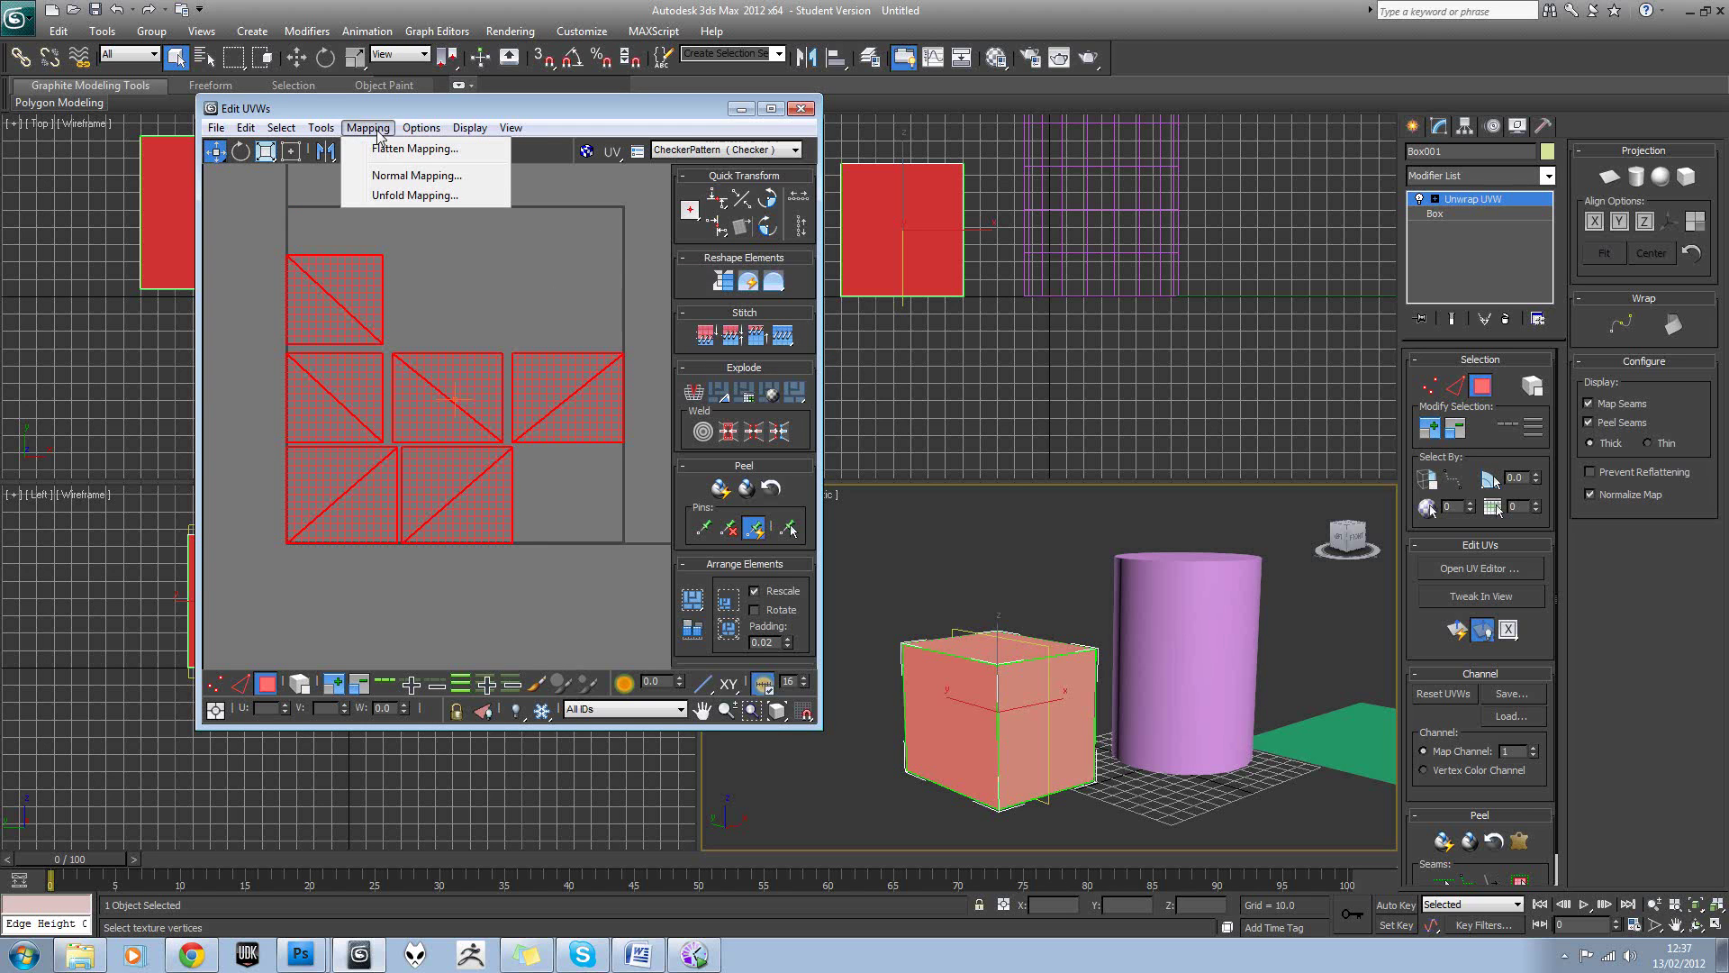
left_click(397, 176)
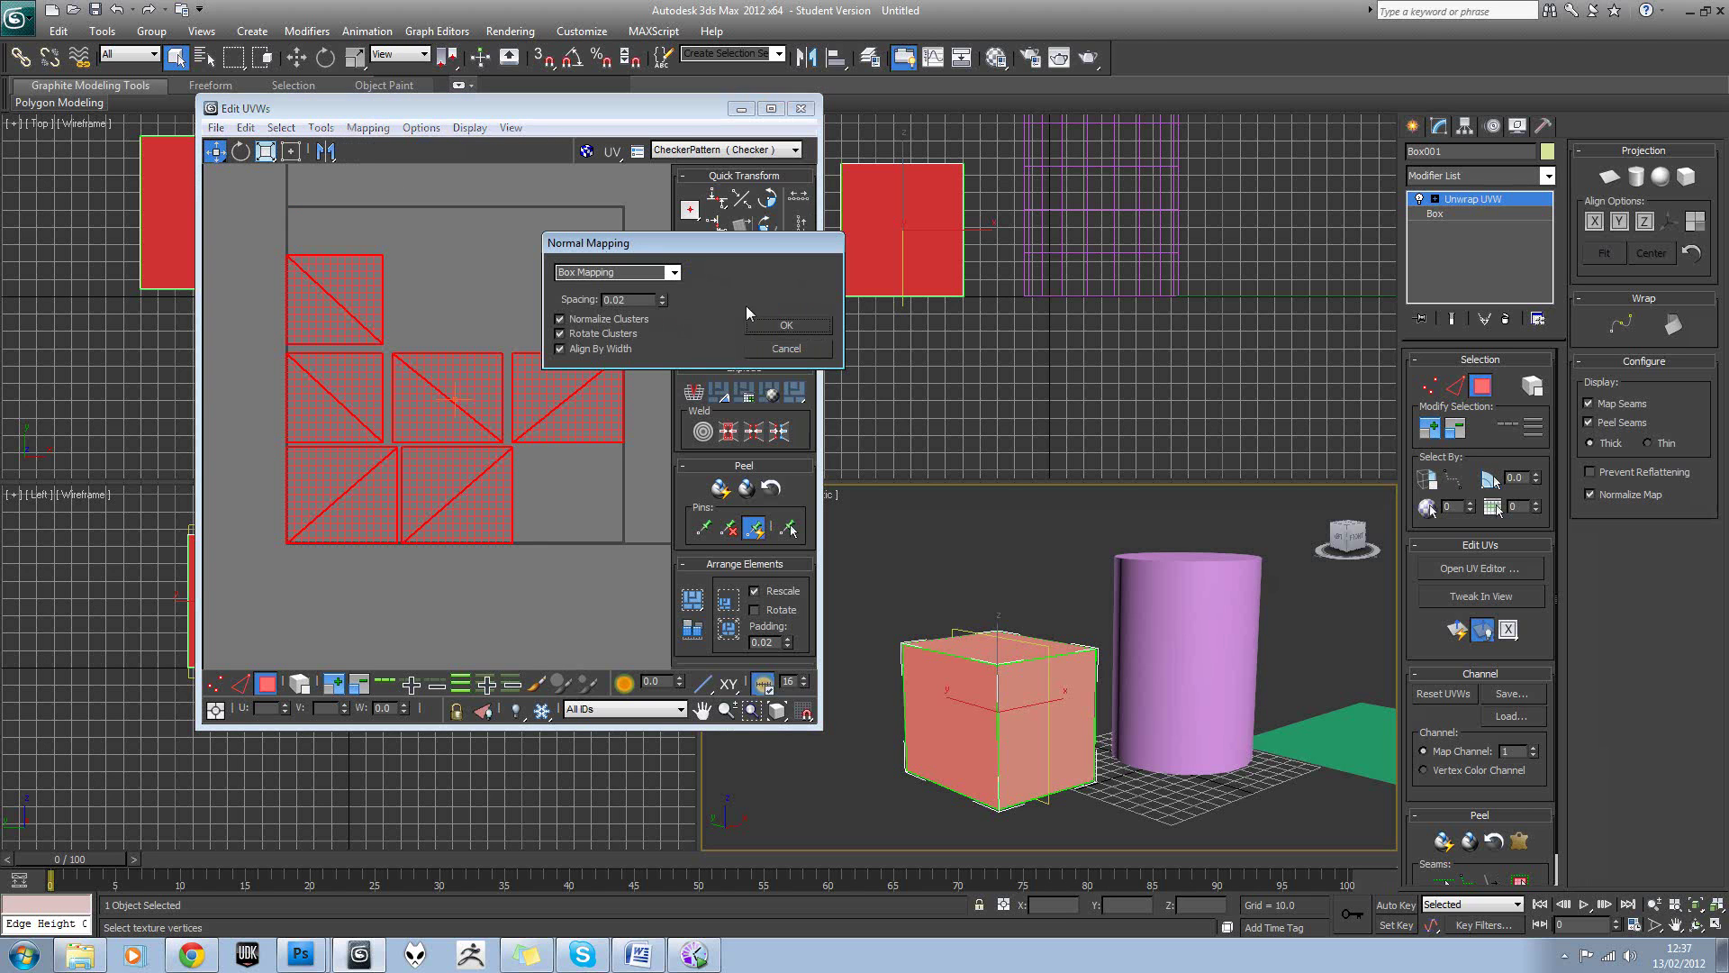
left_click(673, 272)
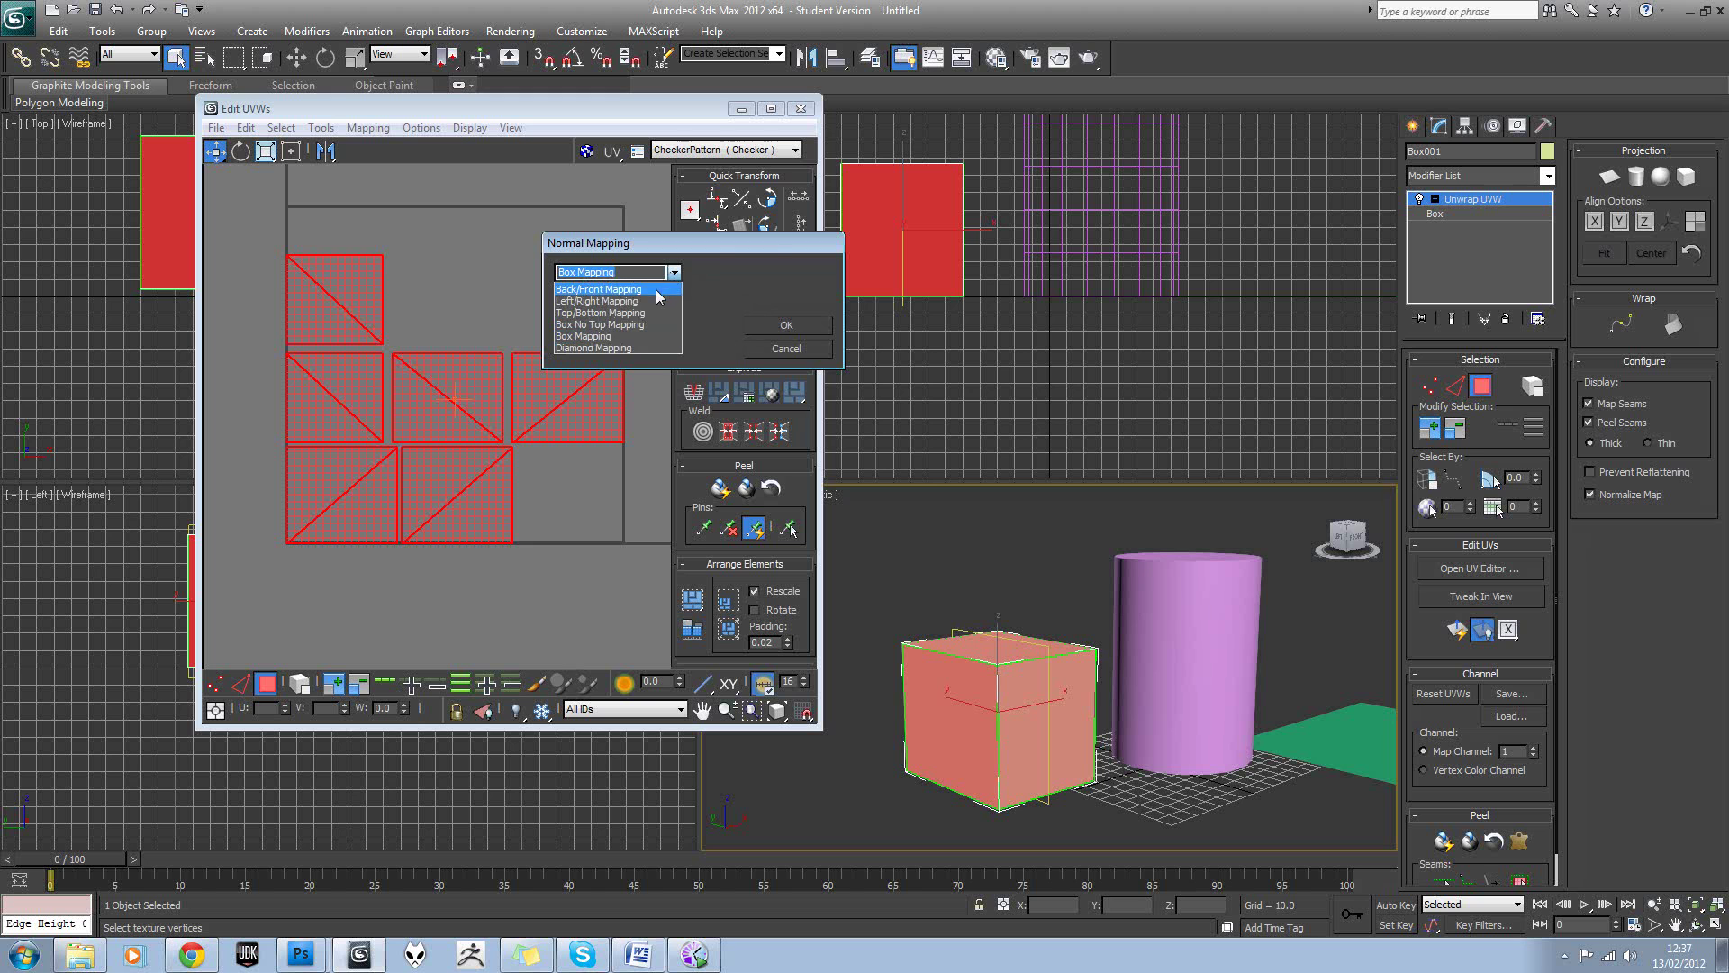
left_click(631, 284)
left_click(782, 329)
left_click(603, 322)
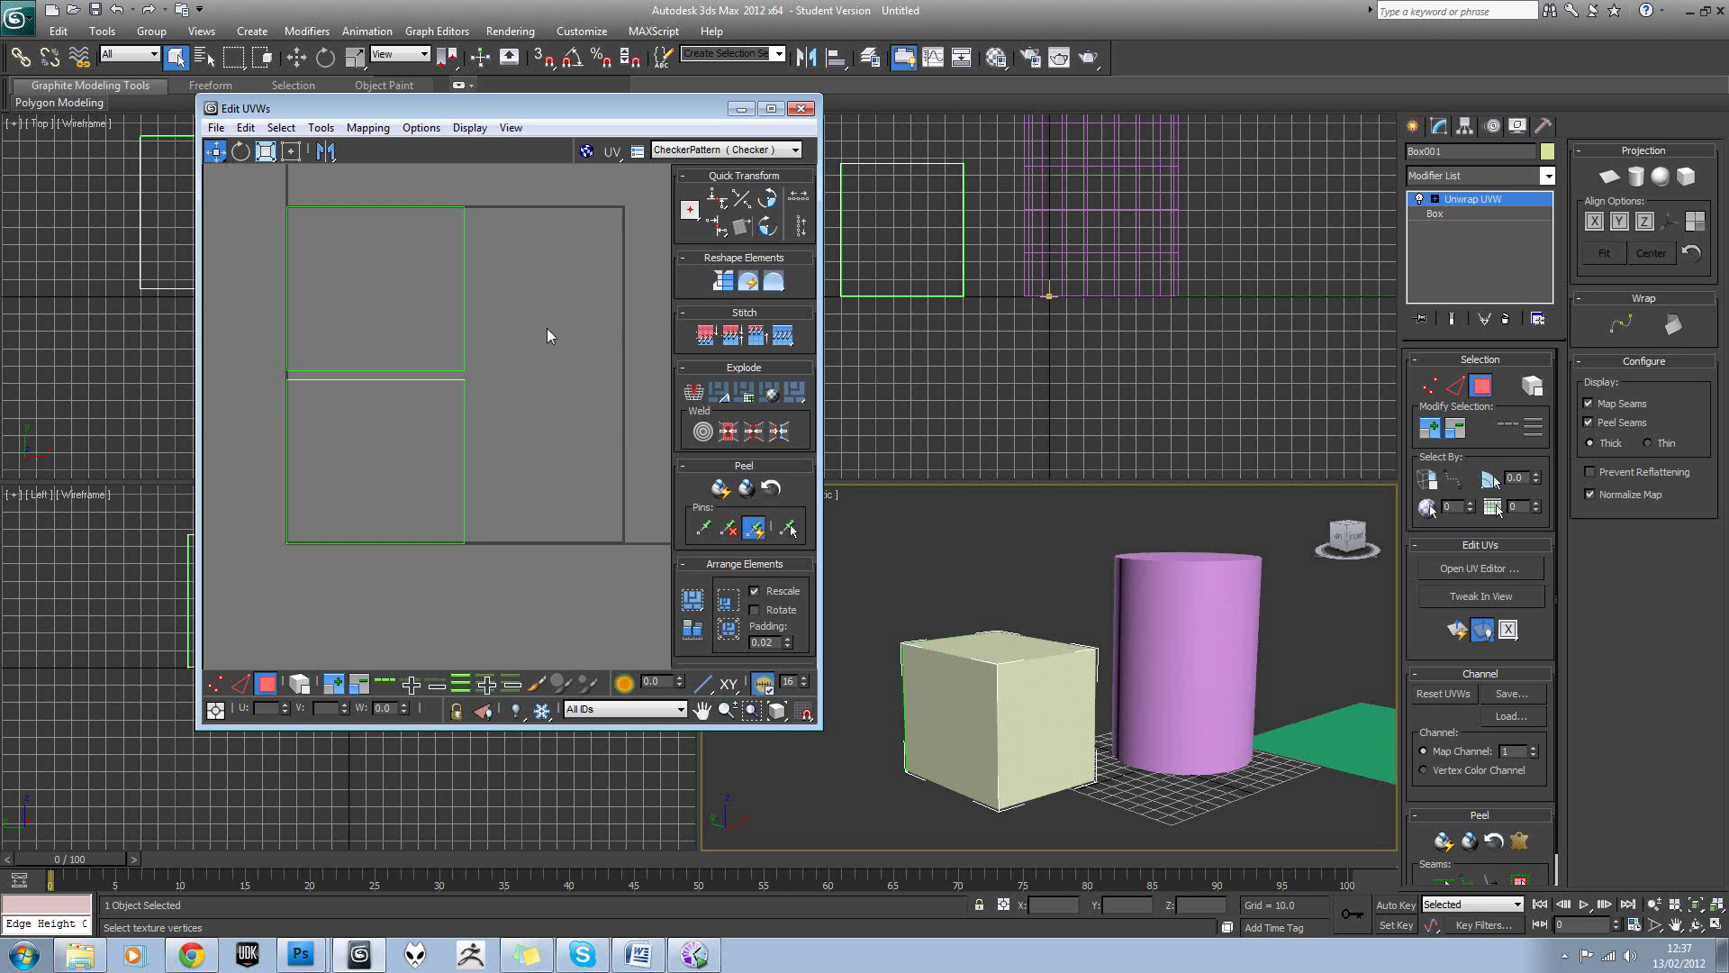
middle_click_drag(526, 311, 544, 343)
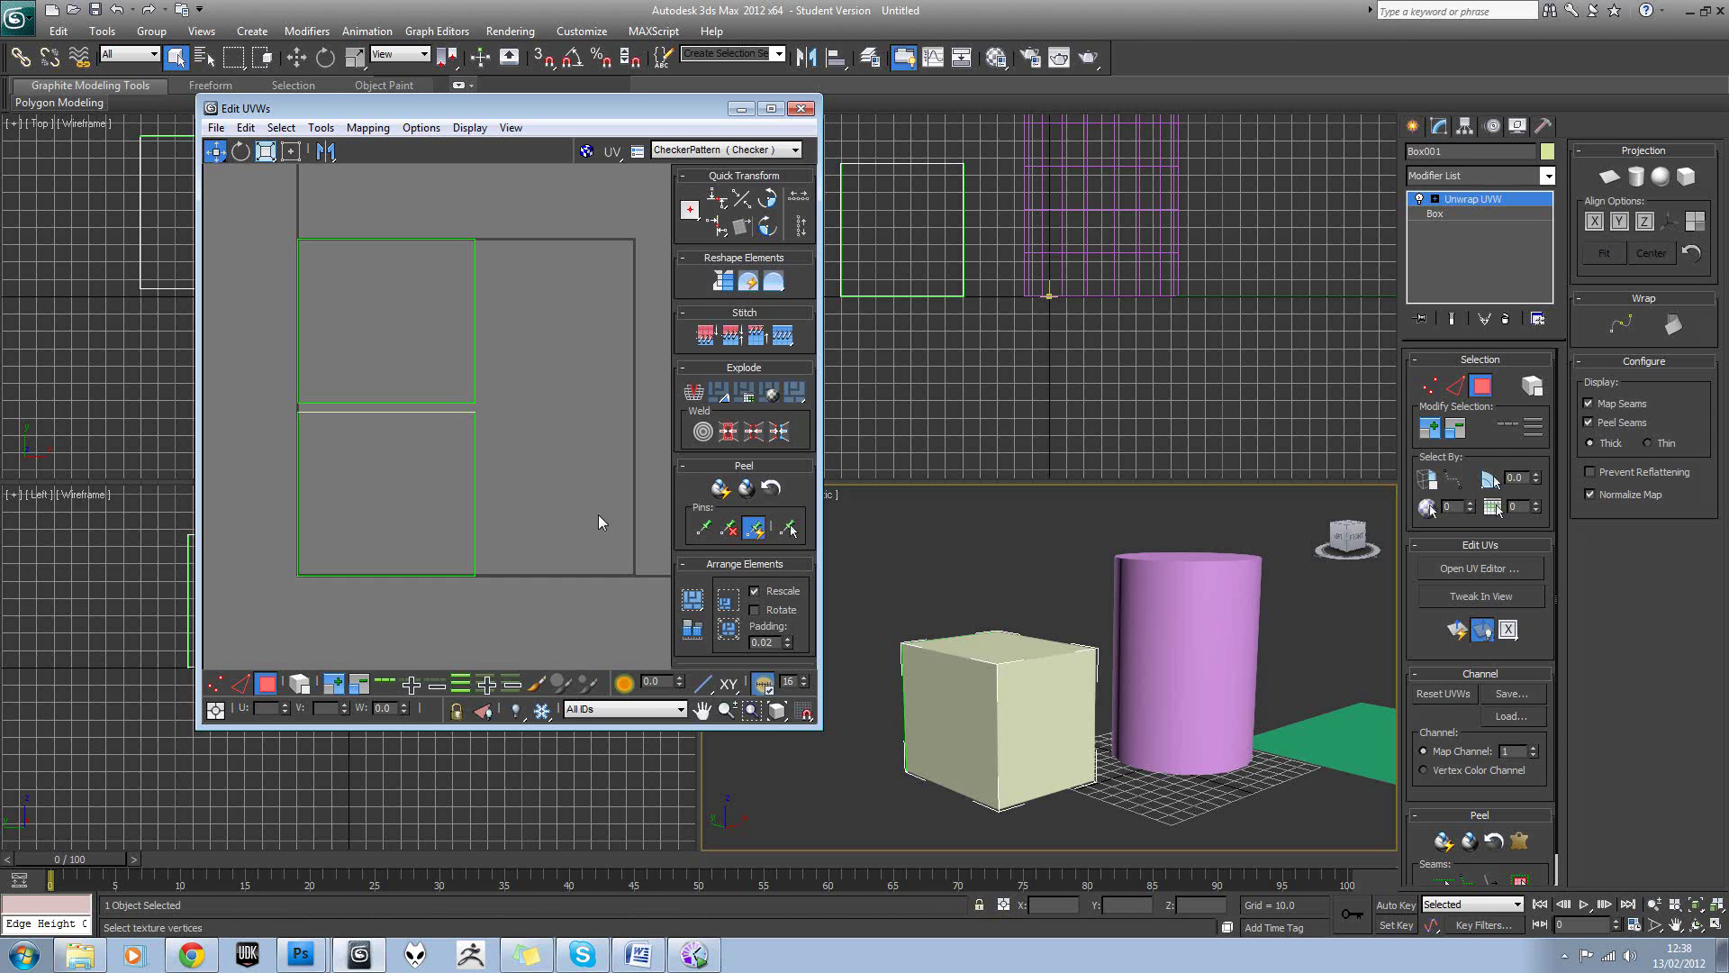
left_click(367, 127)
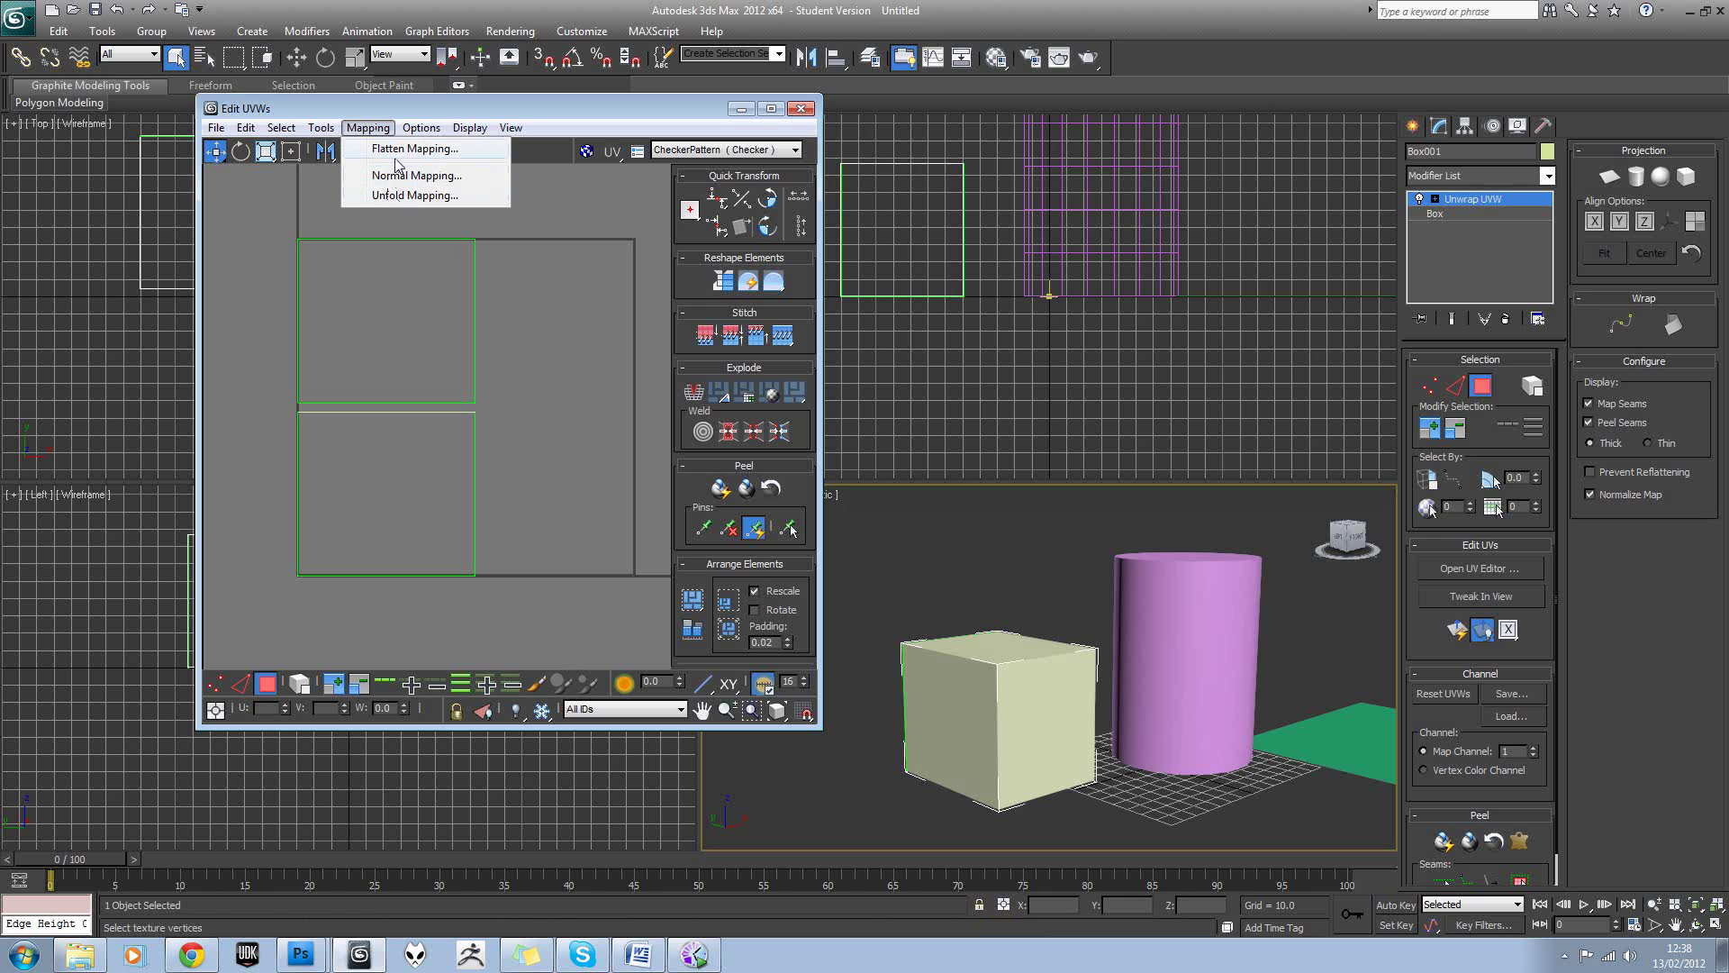
left_click(544, 318)
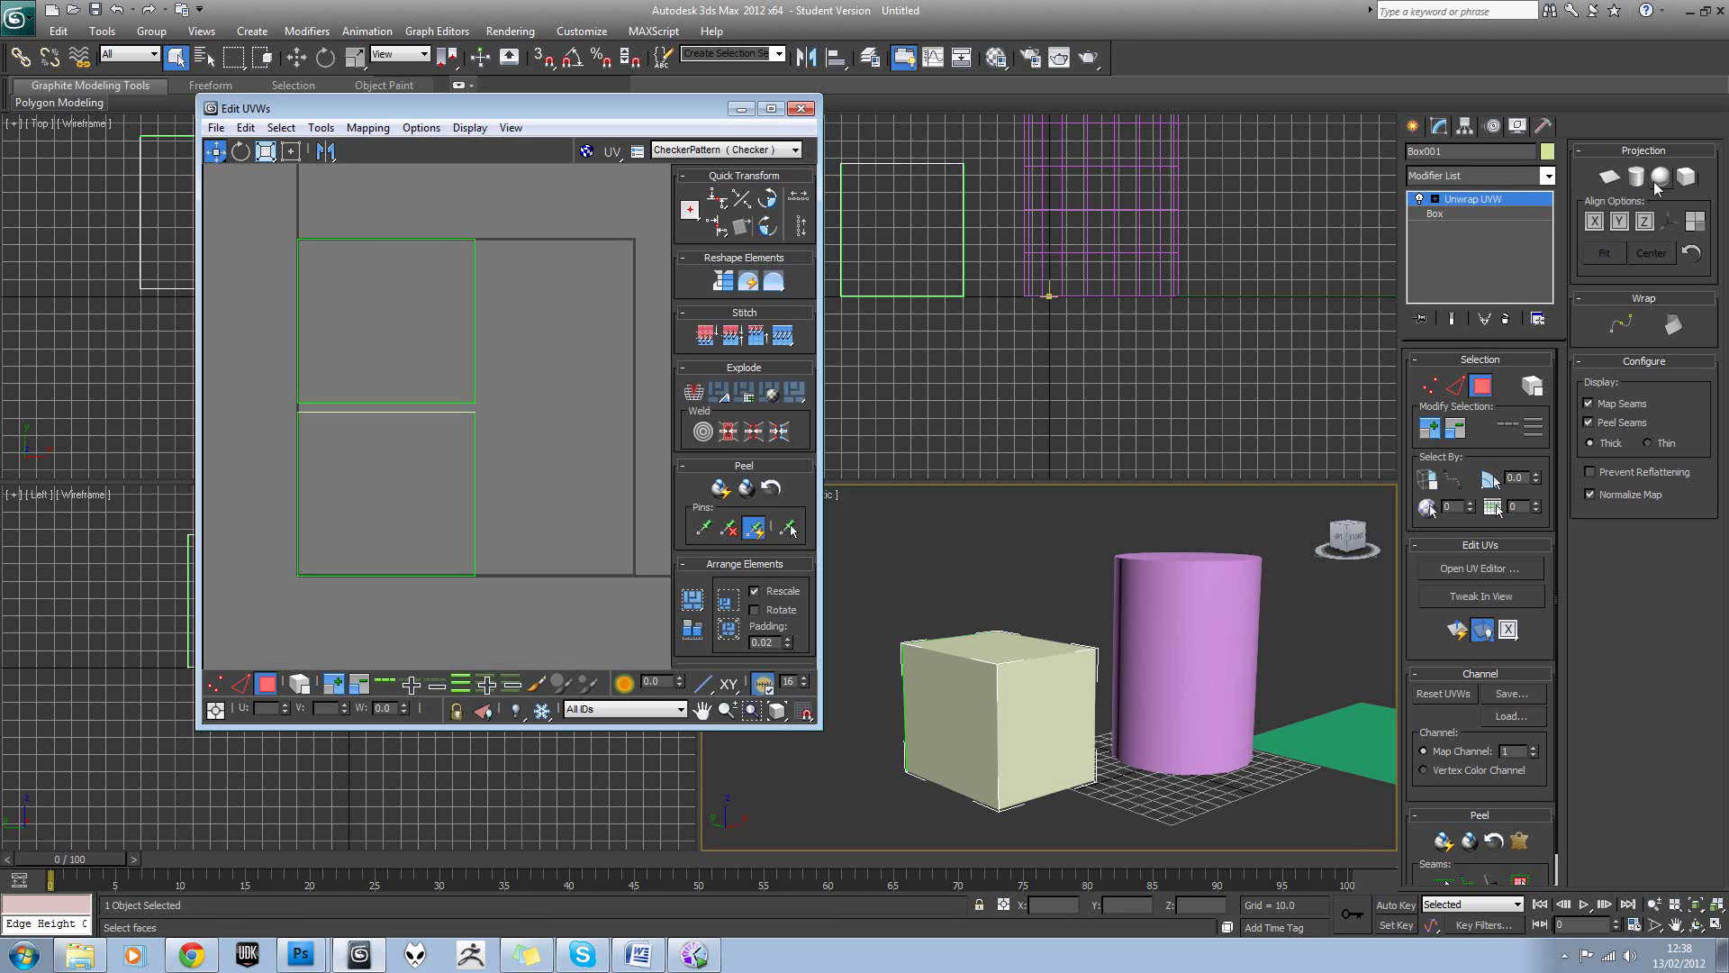
middle_click_drag(548, 340, 566, 325)
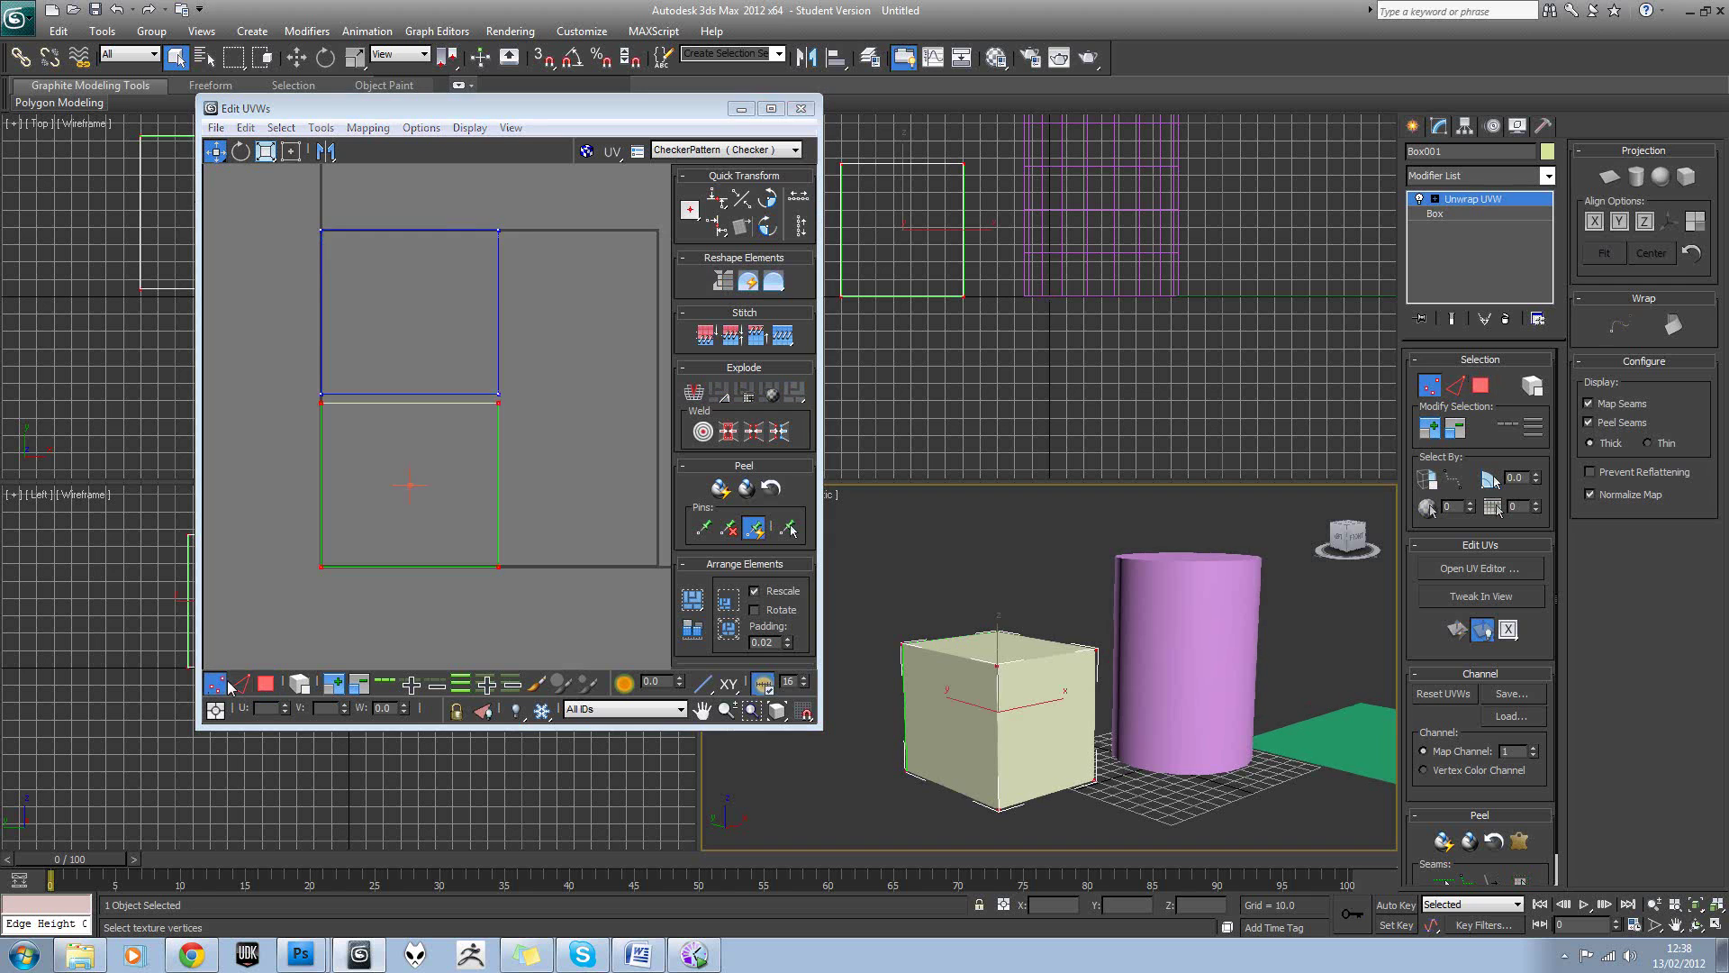
Try moving the upper UV face sideways in the editor and undo the move.
left_click(374, 384)
left_click_drag(383, 333, 572, 328)
key("ctrl+z")
Switch to vertex selection and stretch the lower UV face by moving its two right-hand vertices outward to U about 0.70.
left_click(216, 684)
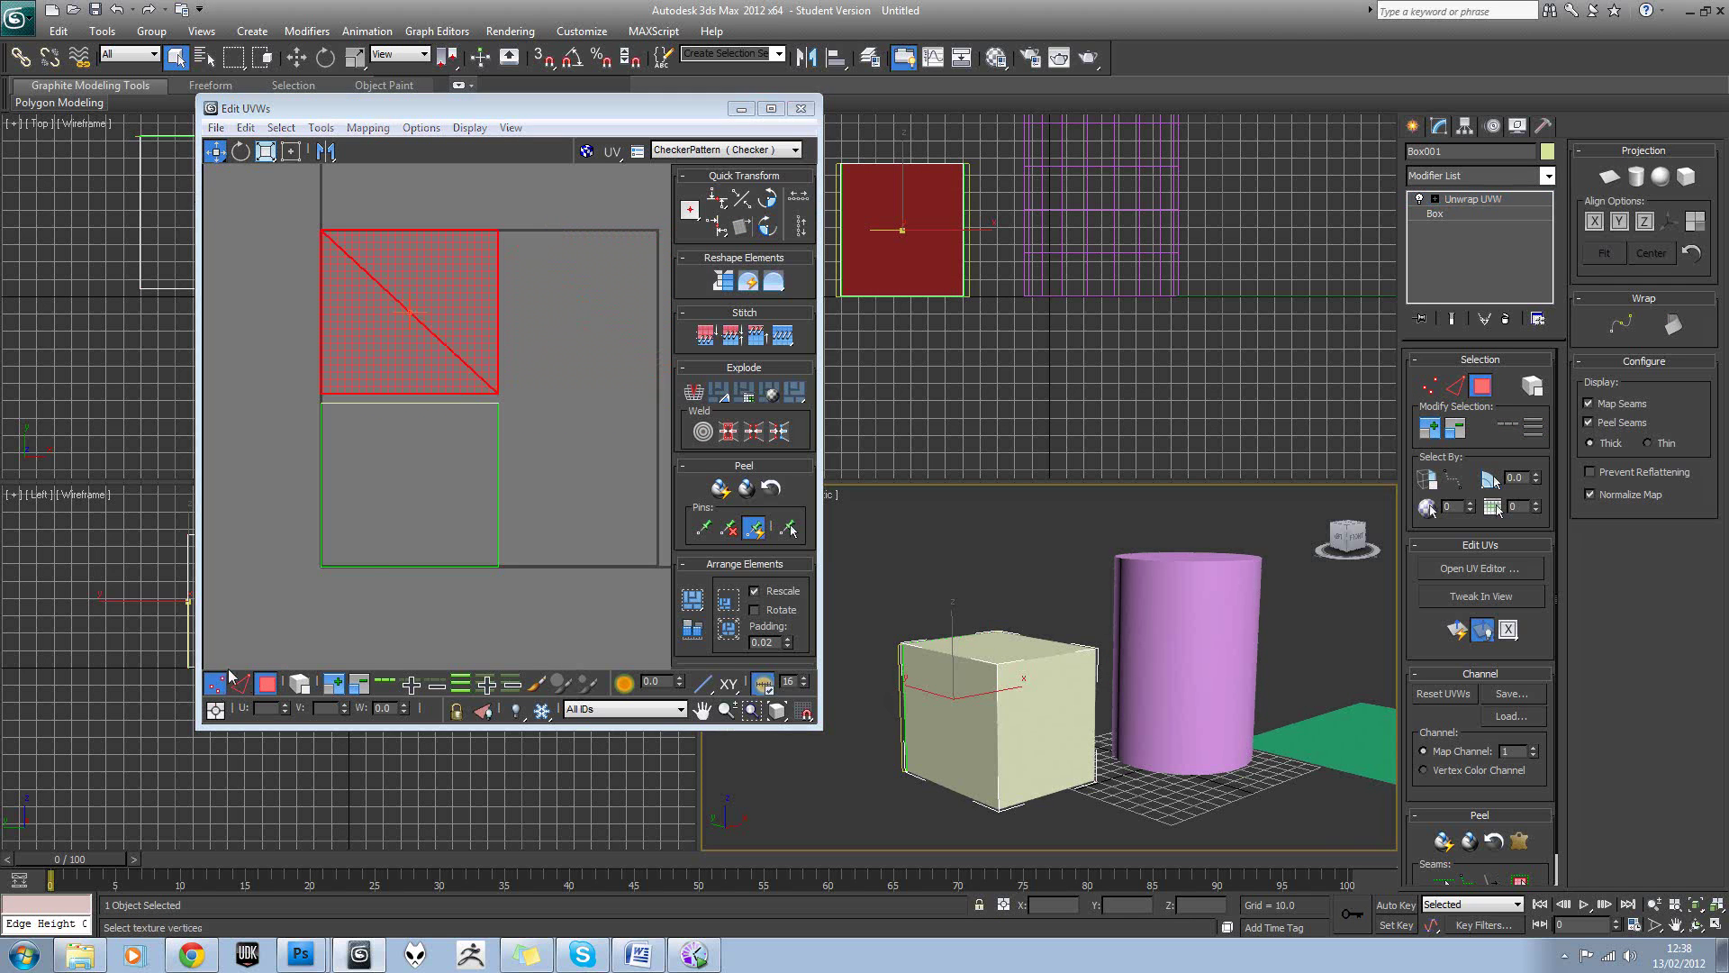
left_click(531, 407)
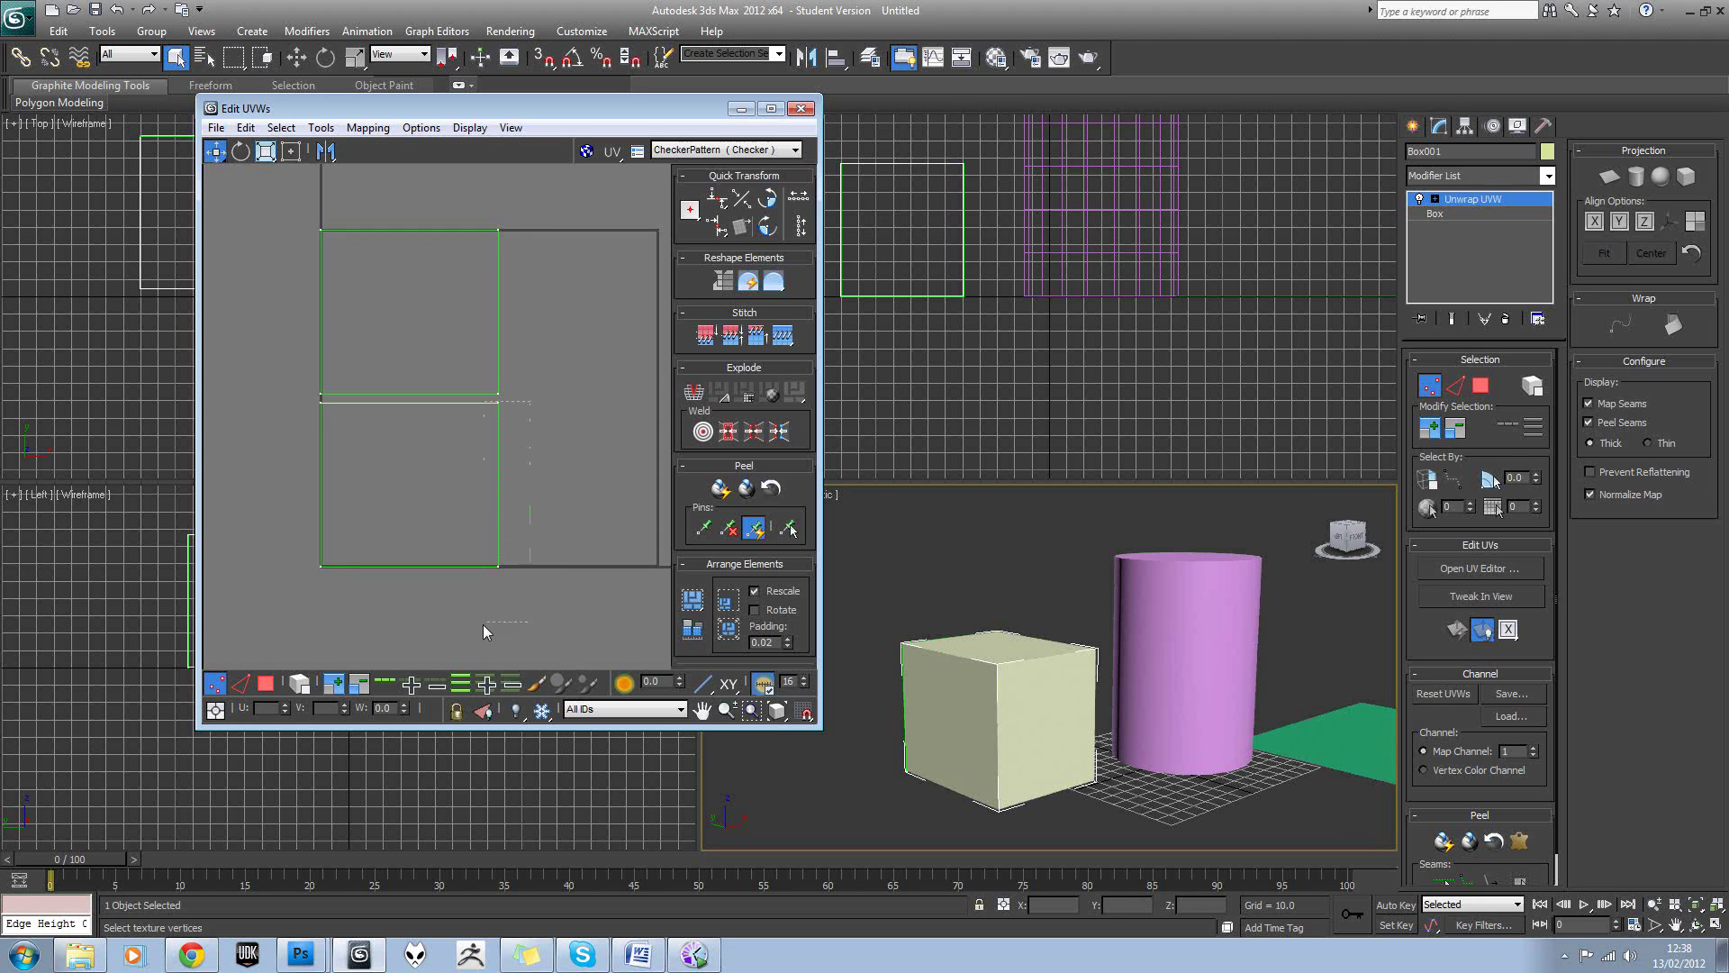
left_click_drag(483, 625, 482, 626)
left_click_drag(494, 564, 560, 566)
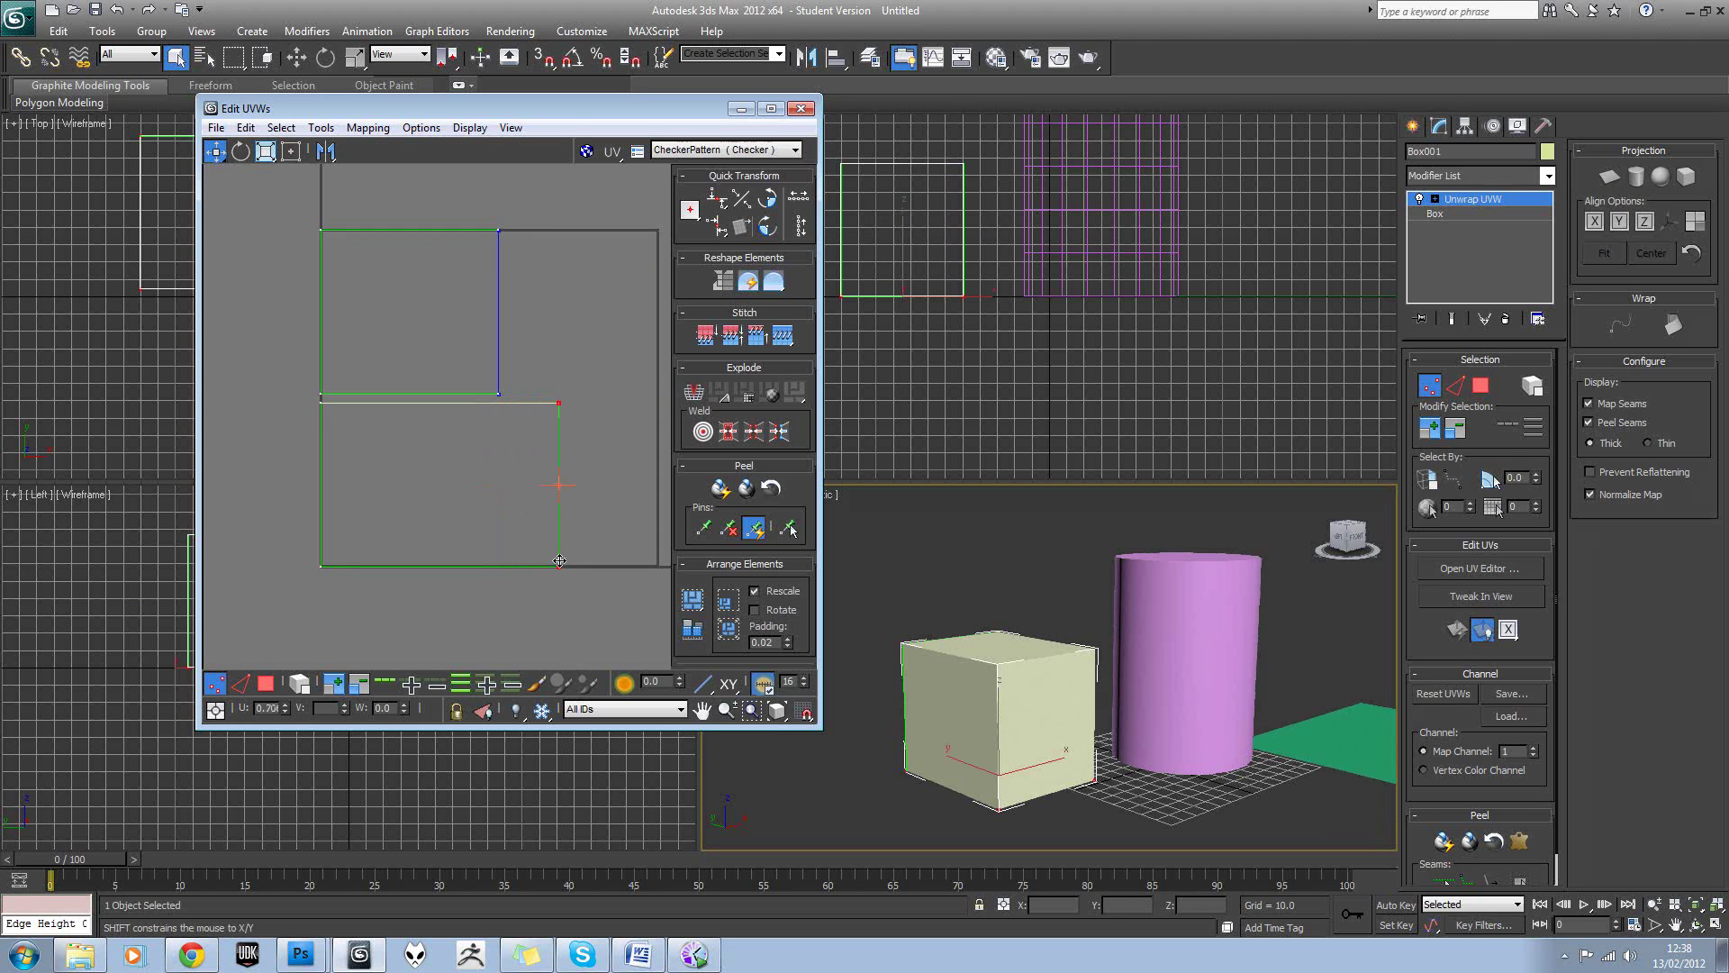
Clear the vertex selection, switch to polygon selection and pick the lower UV face, then deselect it.
left_click(558, 344)
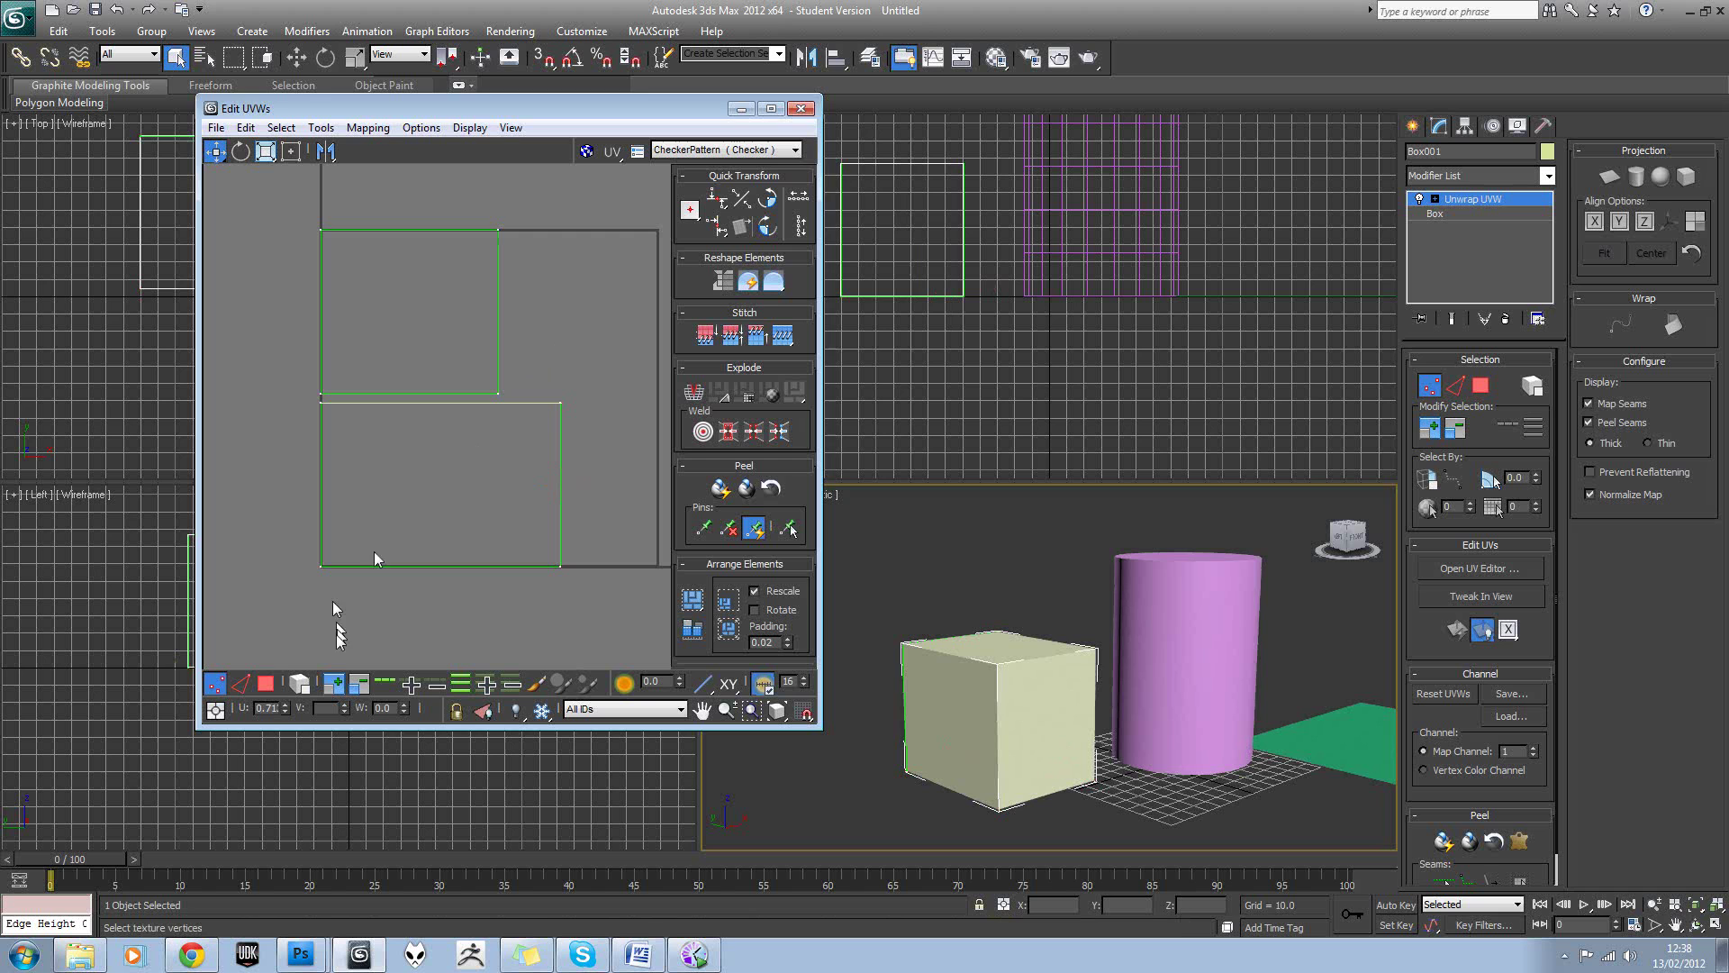
left_click(267, 683)
left_click(482, 558)
left_click(538, 361)
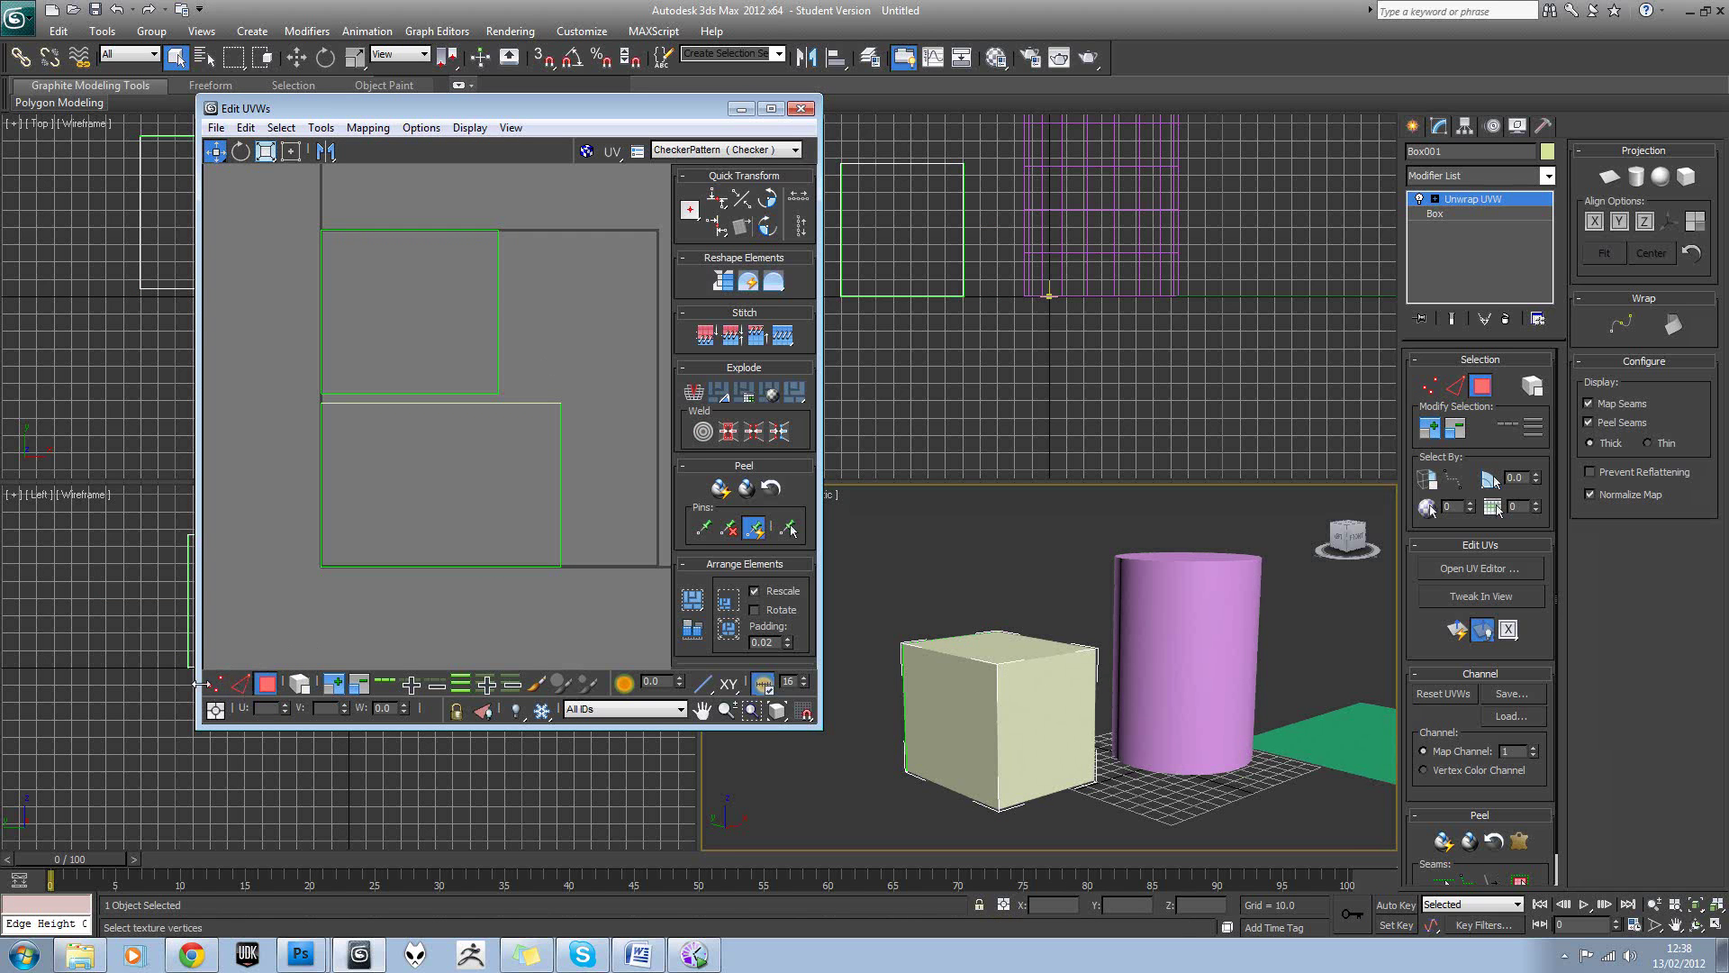
Try shifting the upper UV polygon to the right, undo the shift and clear the selection.
left_click_drag(427, 347, 541, 323)
key("ctrl+z")
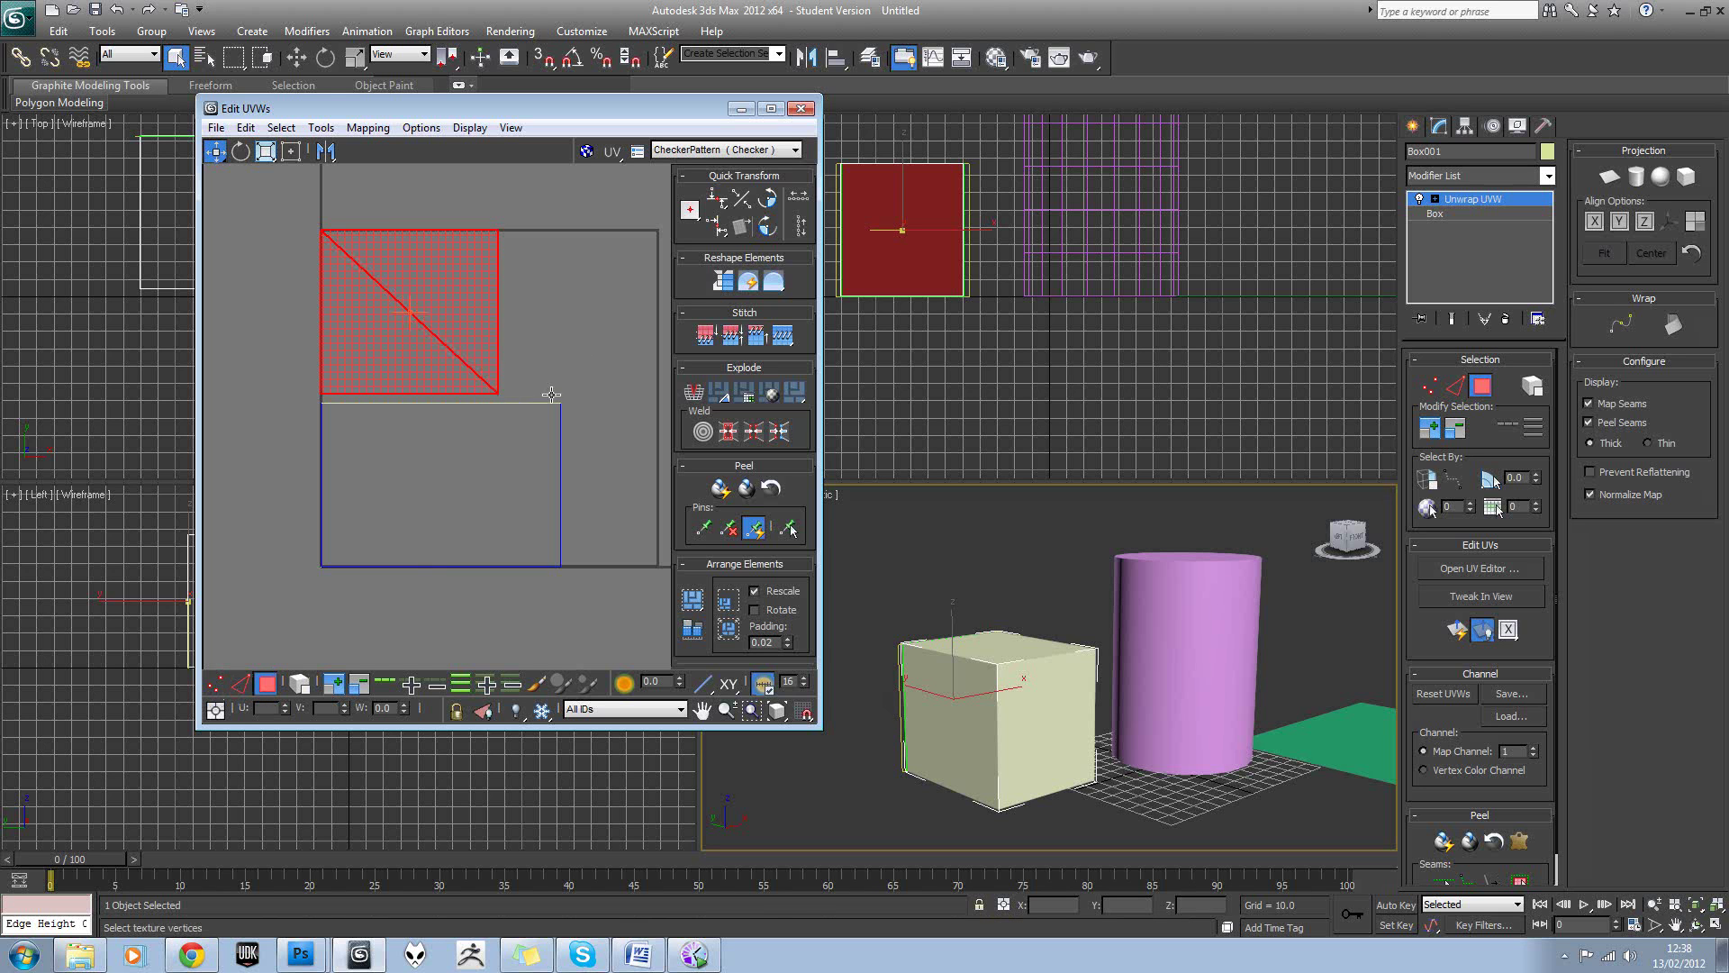
middle_click_drag(572, 362, 558, 371)
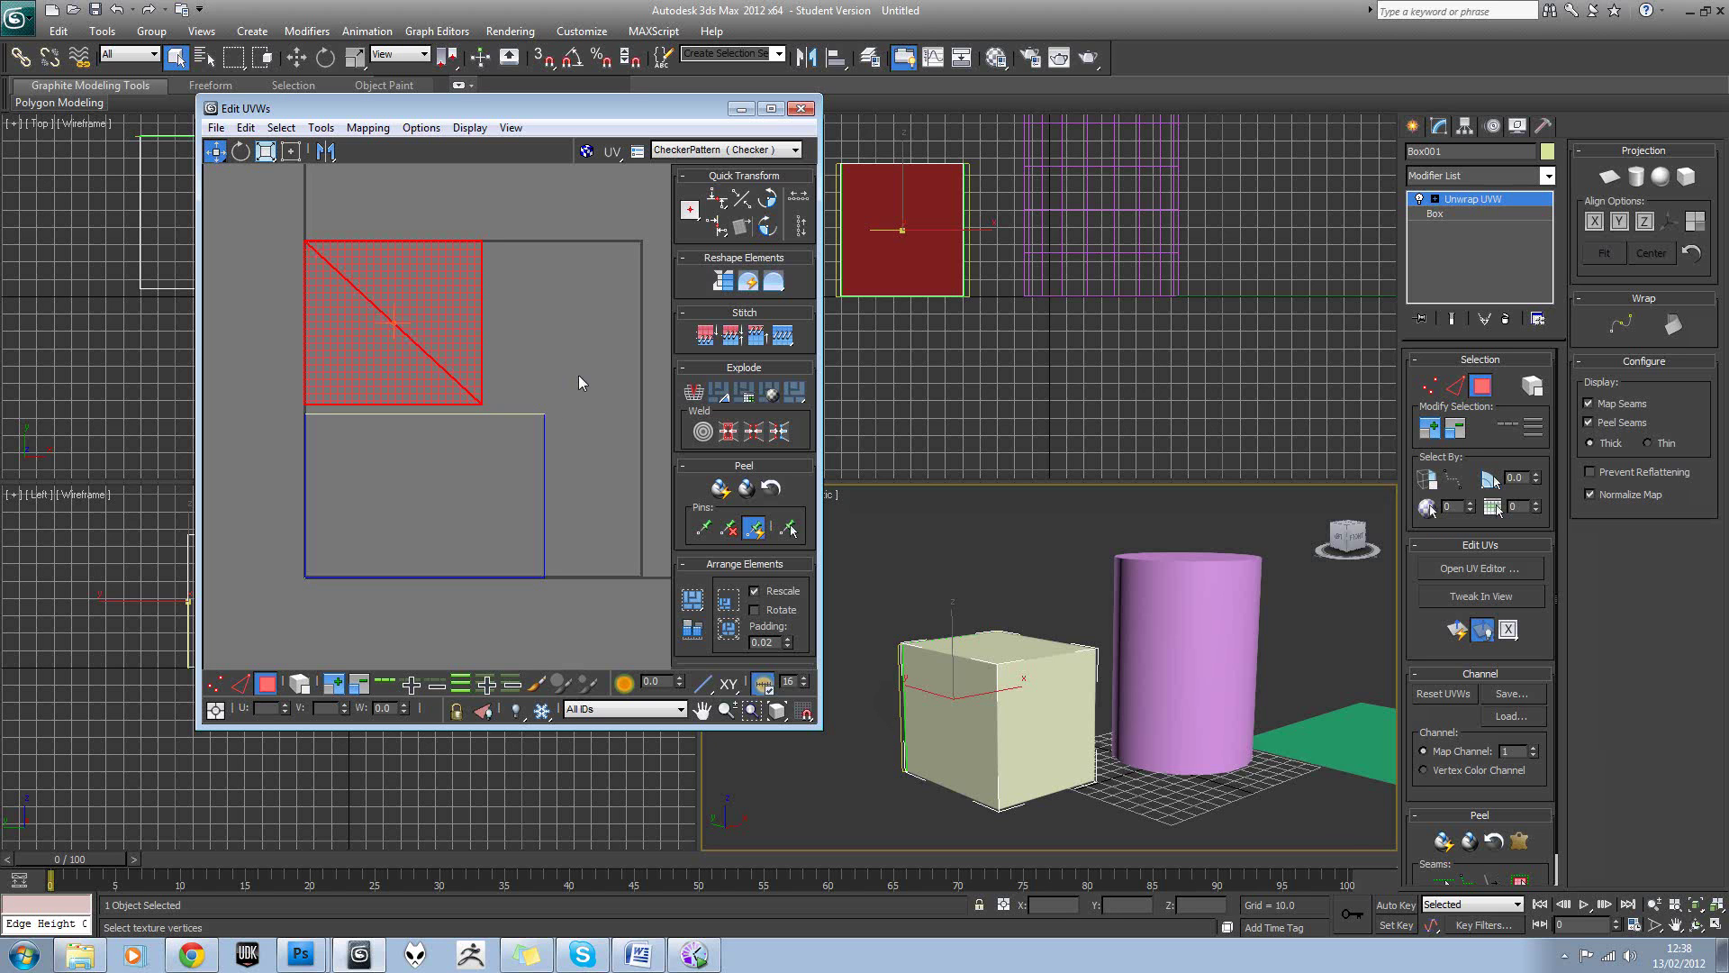
left_click(578, 375)
Select all the UV faces and apply Flatten Mapping with a 45 face angle threshold and 0.02 spacing.
middle_click_drag(952, 644, 991, 621)
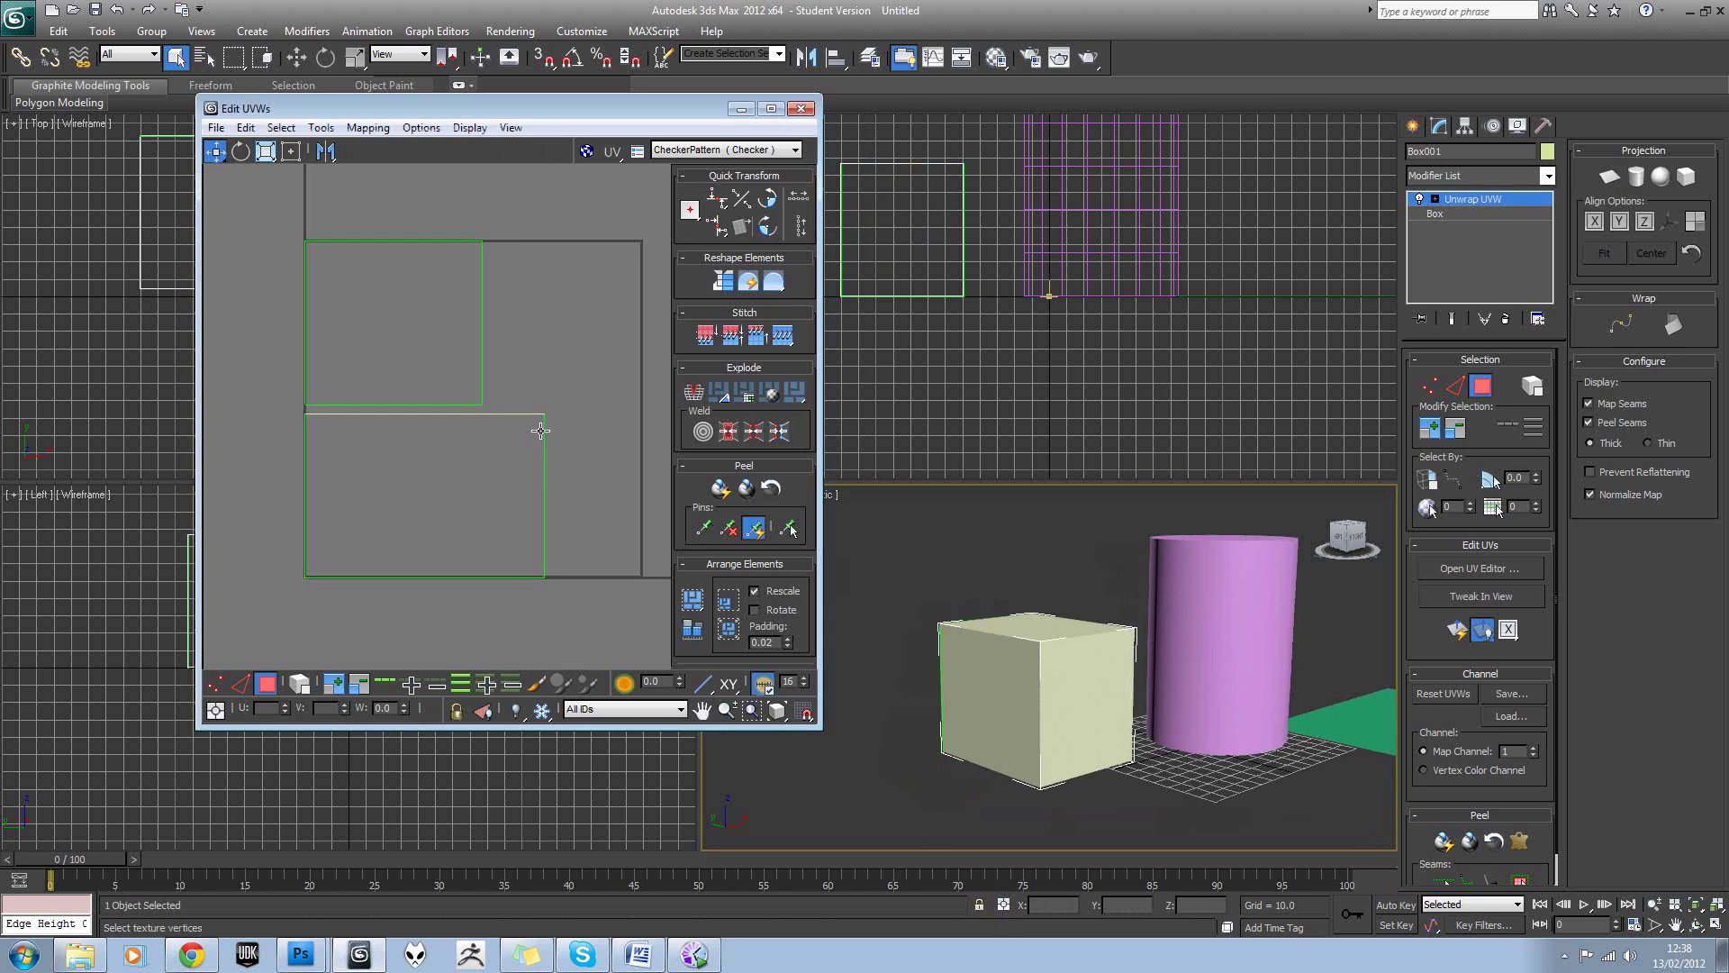
mouse_move(546, 407)
middle_mouse_down()
mouse_move(551, 393)
mouse_move(564, 415)
middle_mouse_up()
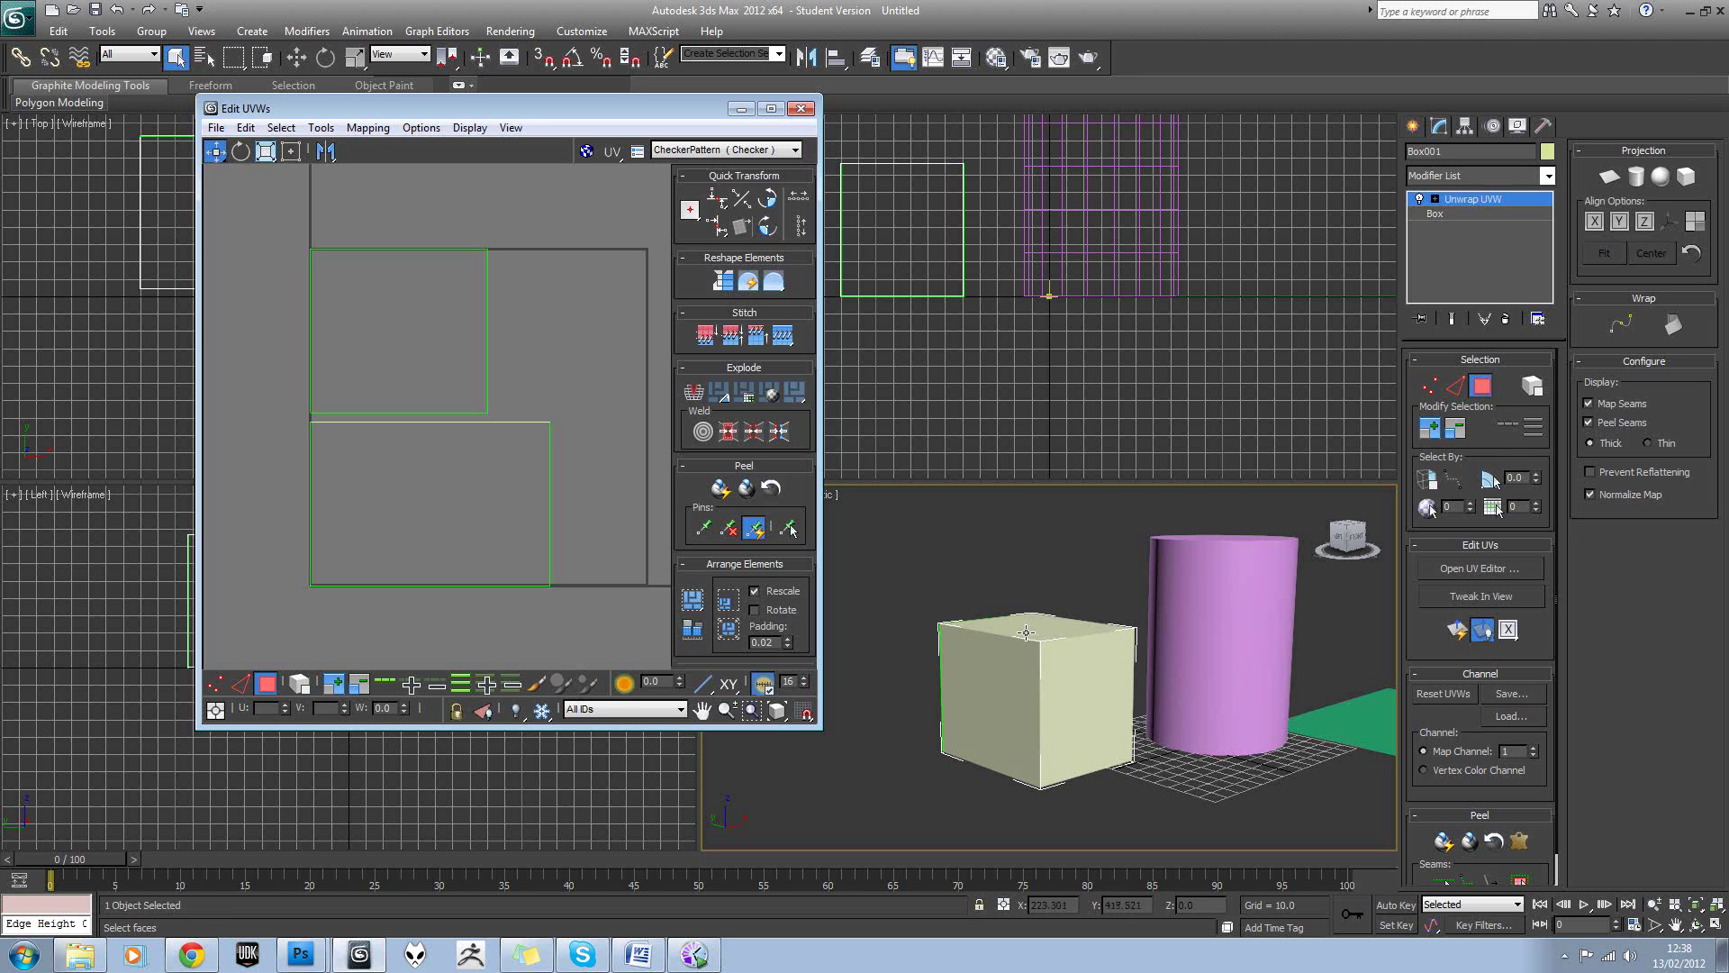
middle_click_drag(1018, 649, 1053, 675, "alt")
left_click_drag(572, 321, 261, 581)
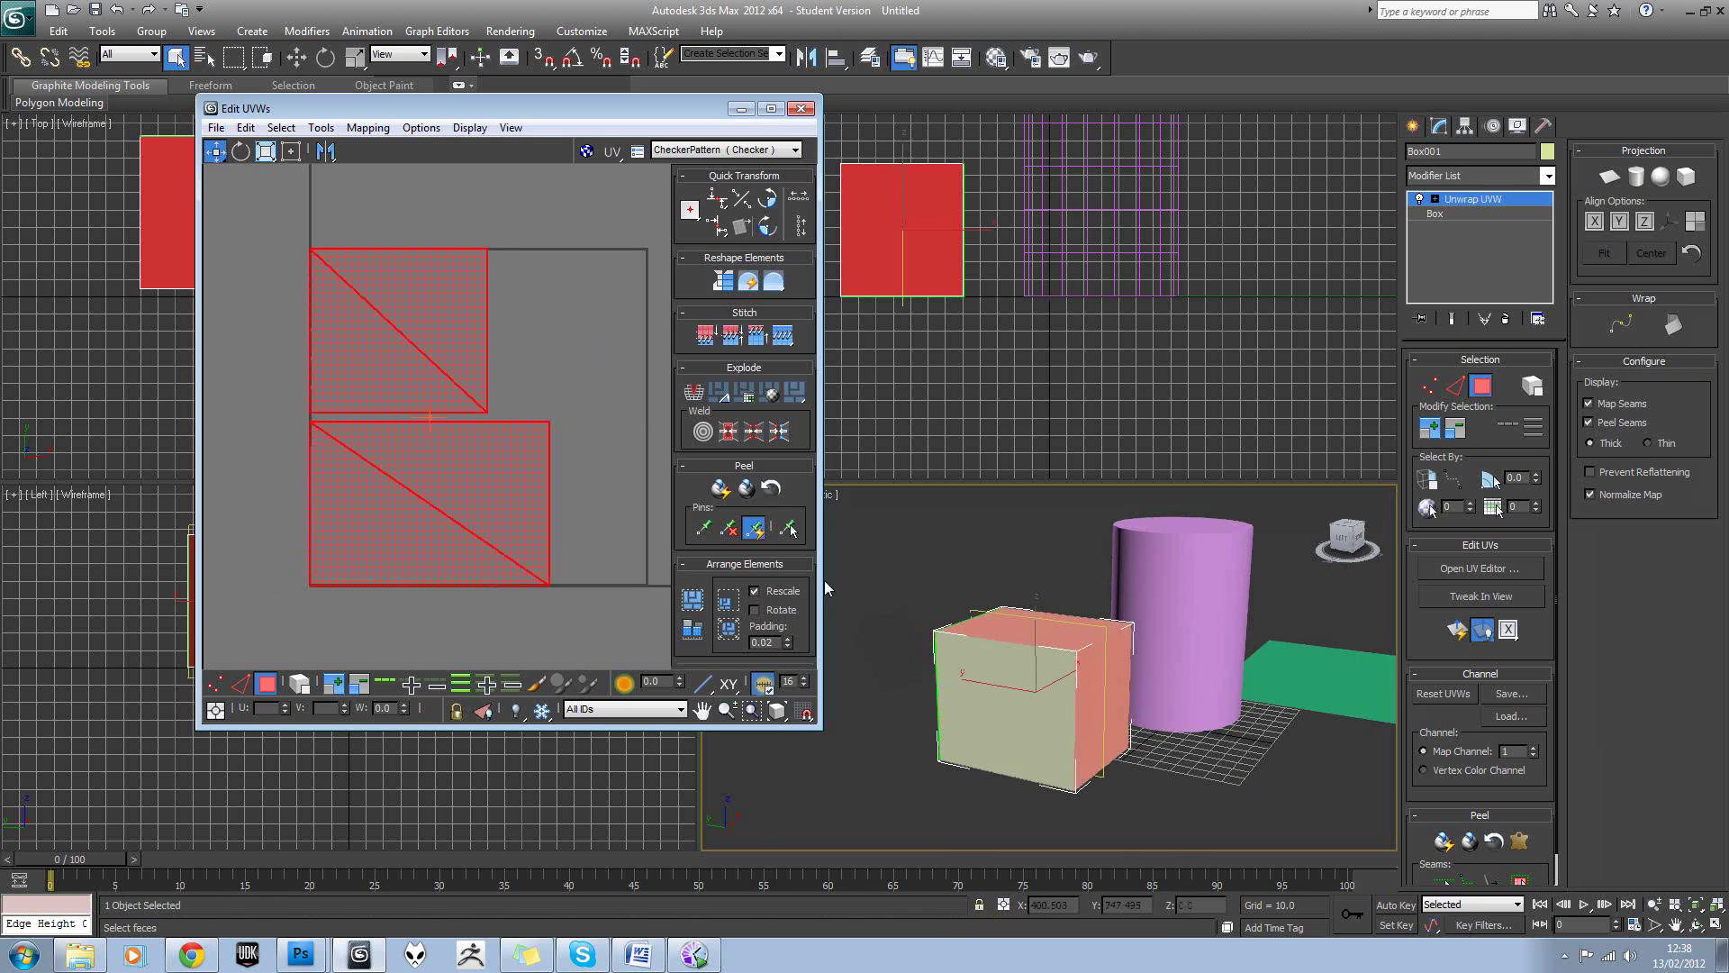
left_click_drag(602, 388, 288, 615)
middle_click_drag(1063, 731, 1108, 648, "alt")
left_click(367, 127)
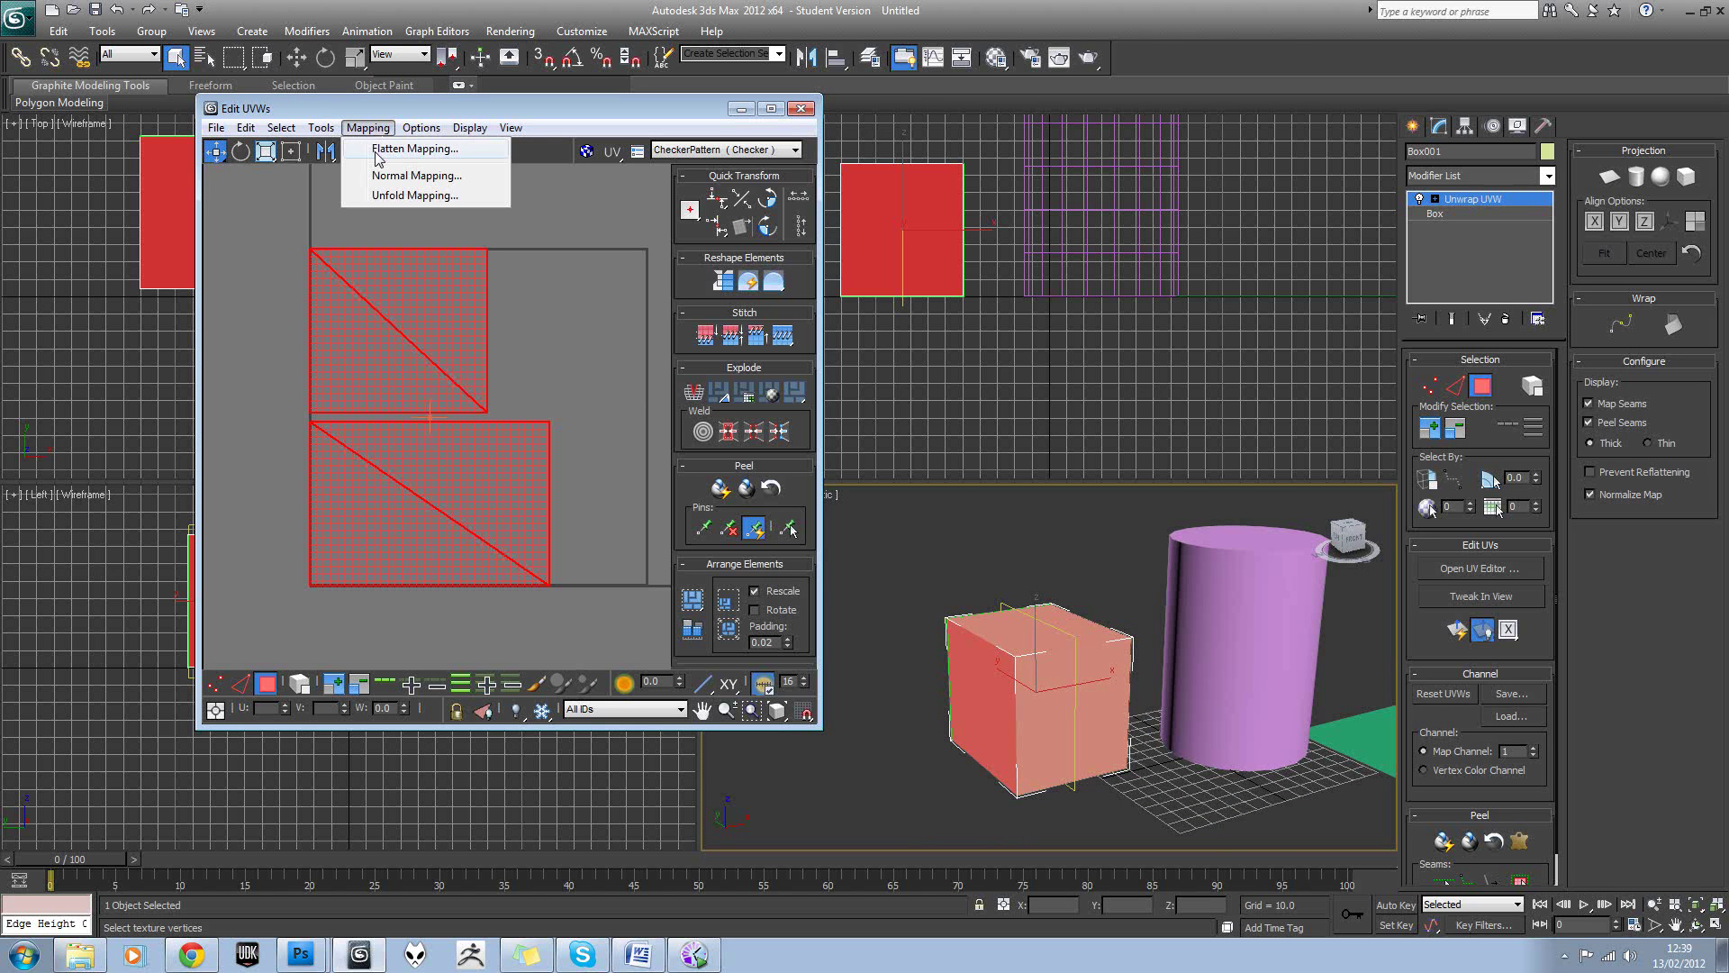
left_click(378, 149)
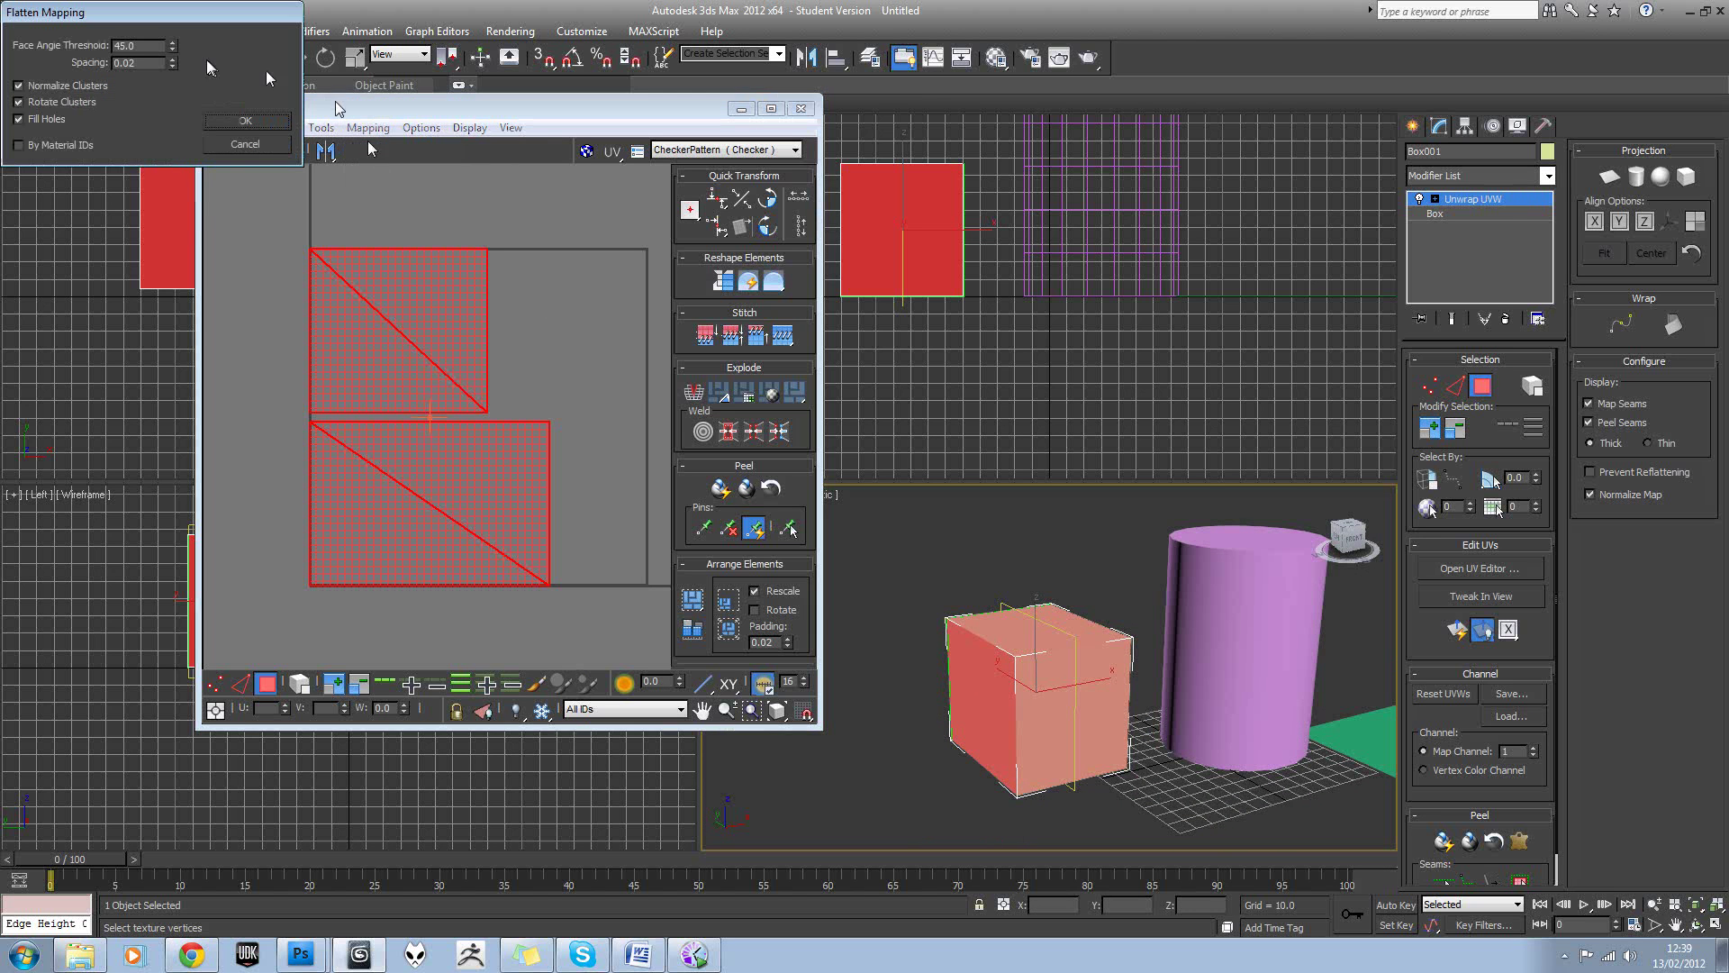
left_click(238, 119)
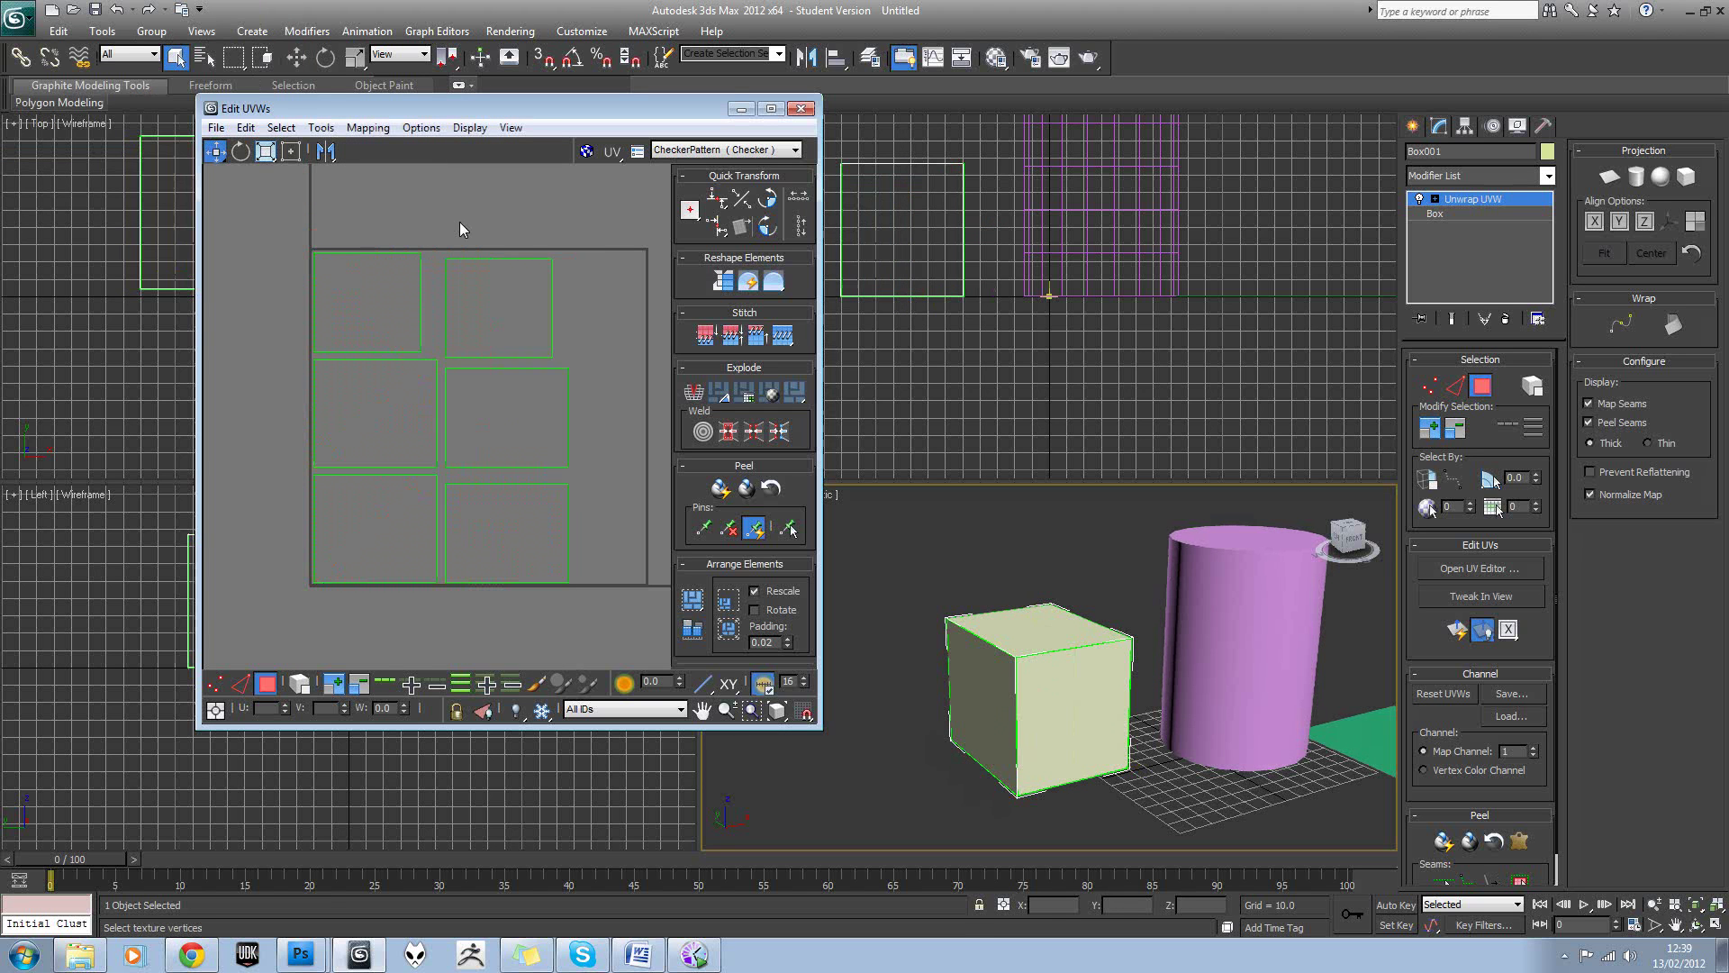
Select the flattened UV faces one at a time to check which side of the box each represents.
left_click(365, 334)
left_click(374, 410)
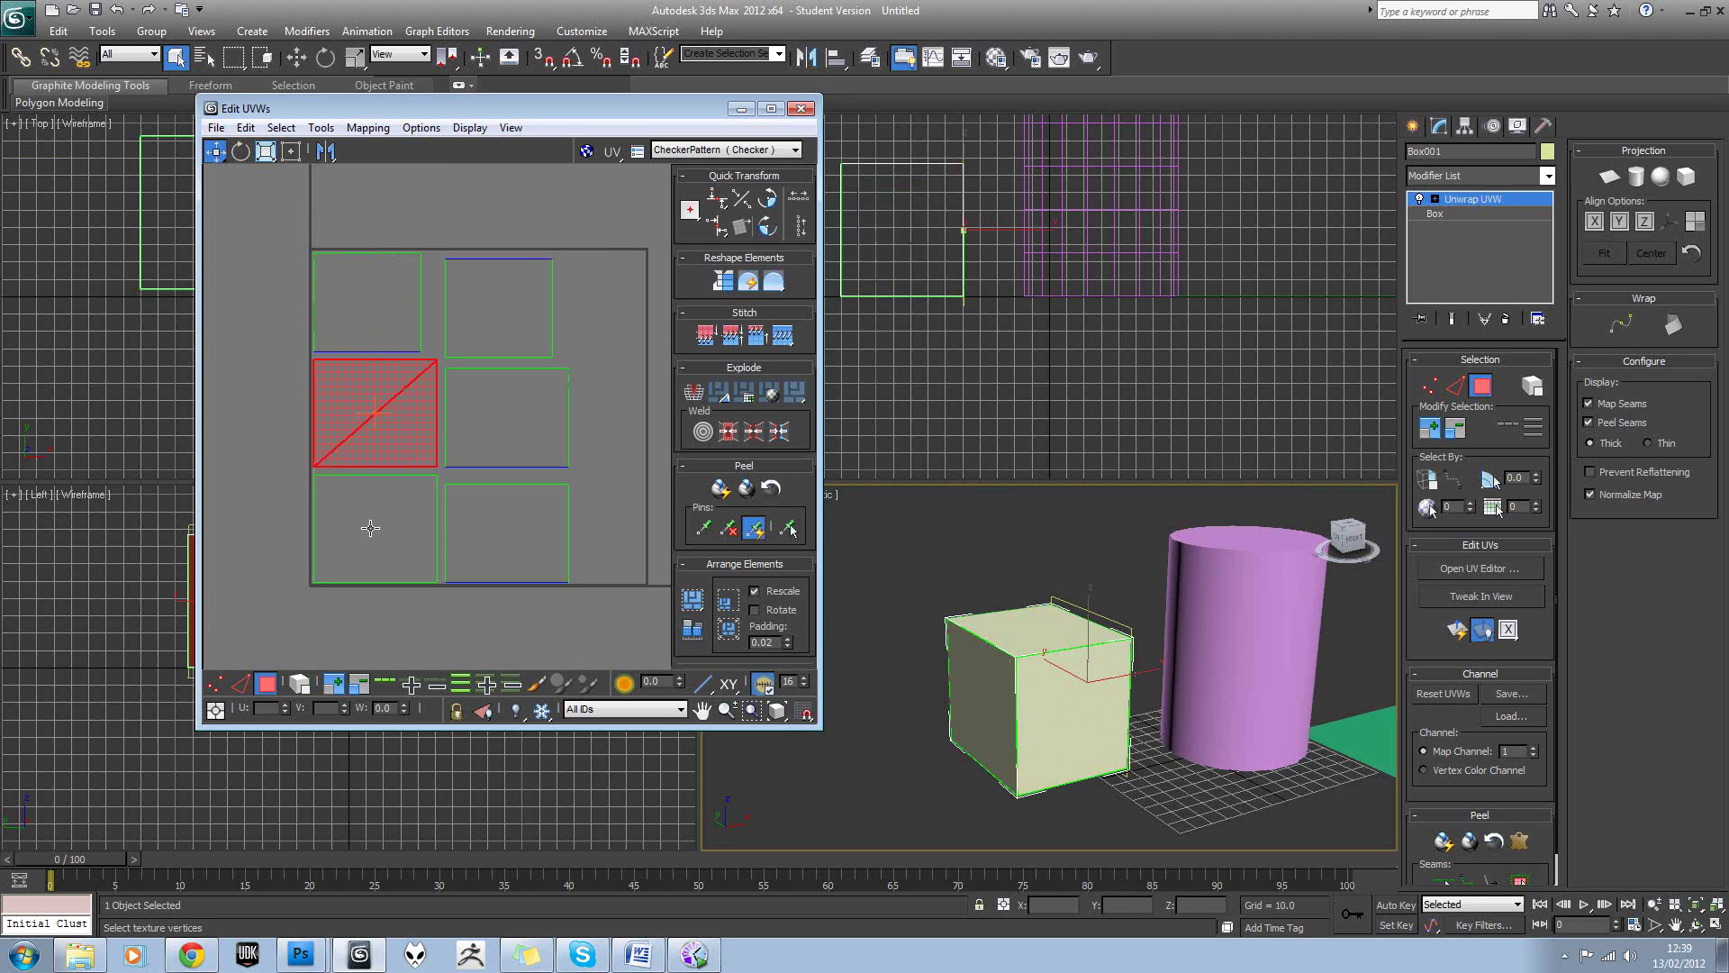
left_click(370, 528)
left_click(503, 522)
left_click(504, 430)
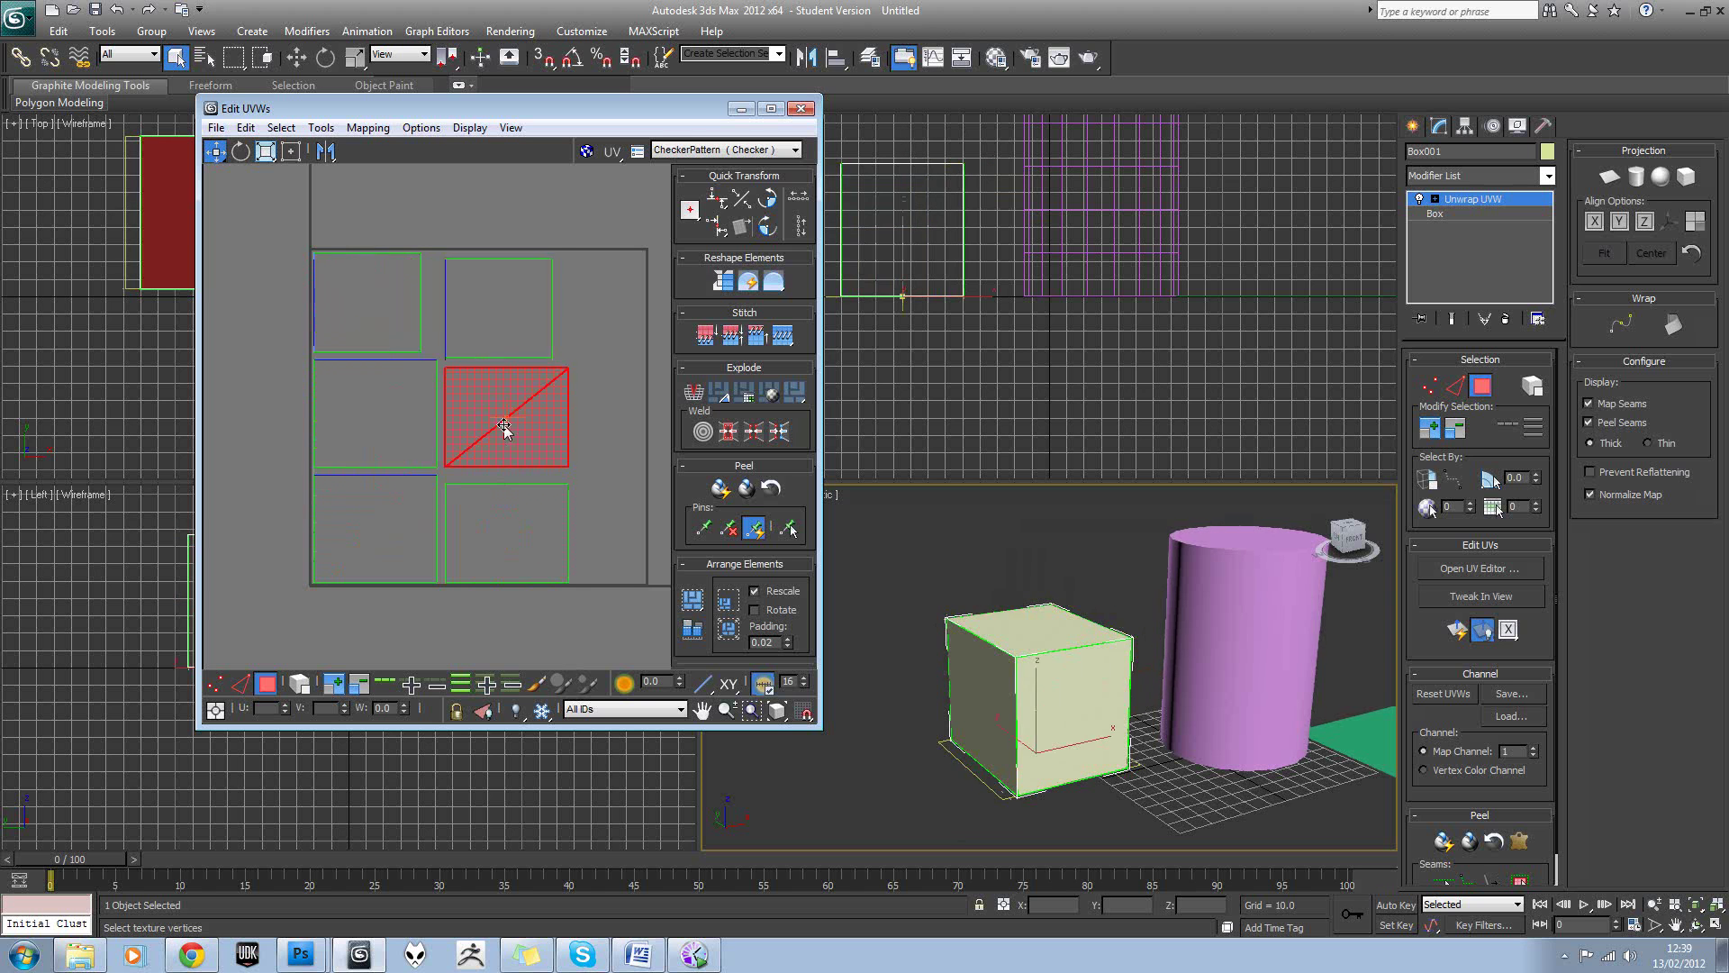
left_click(501, 327)
left_click(602, 314)
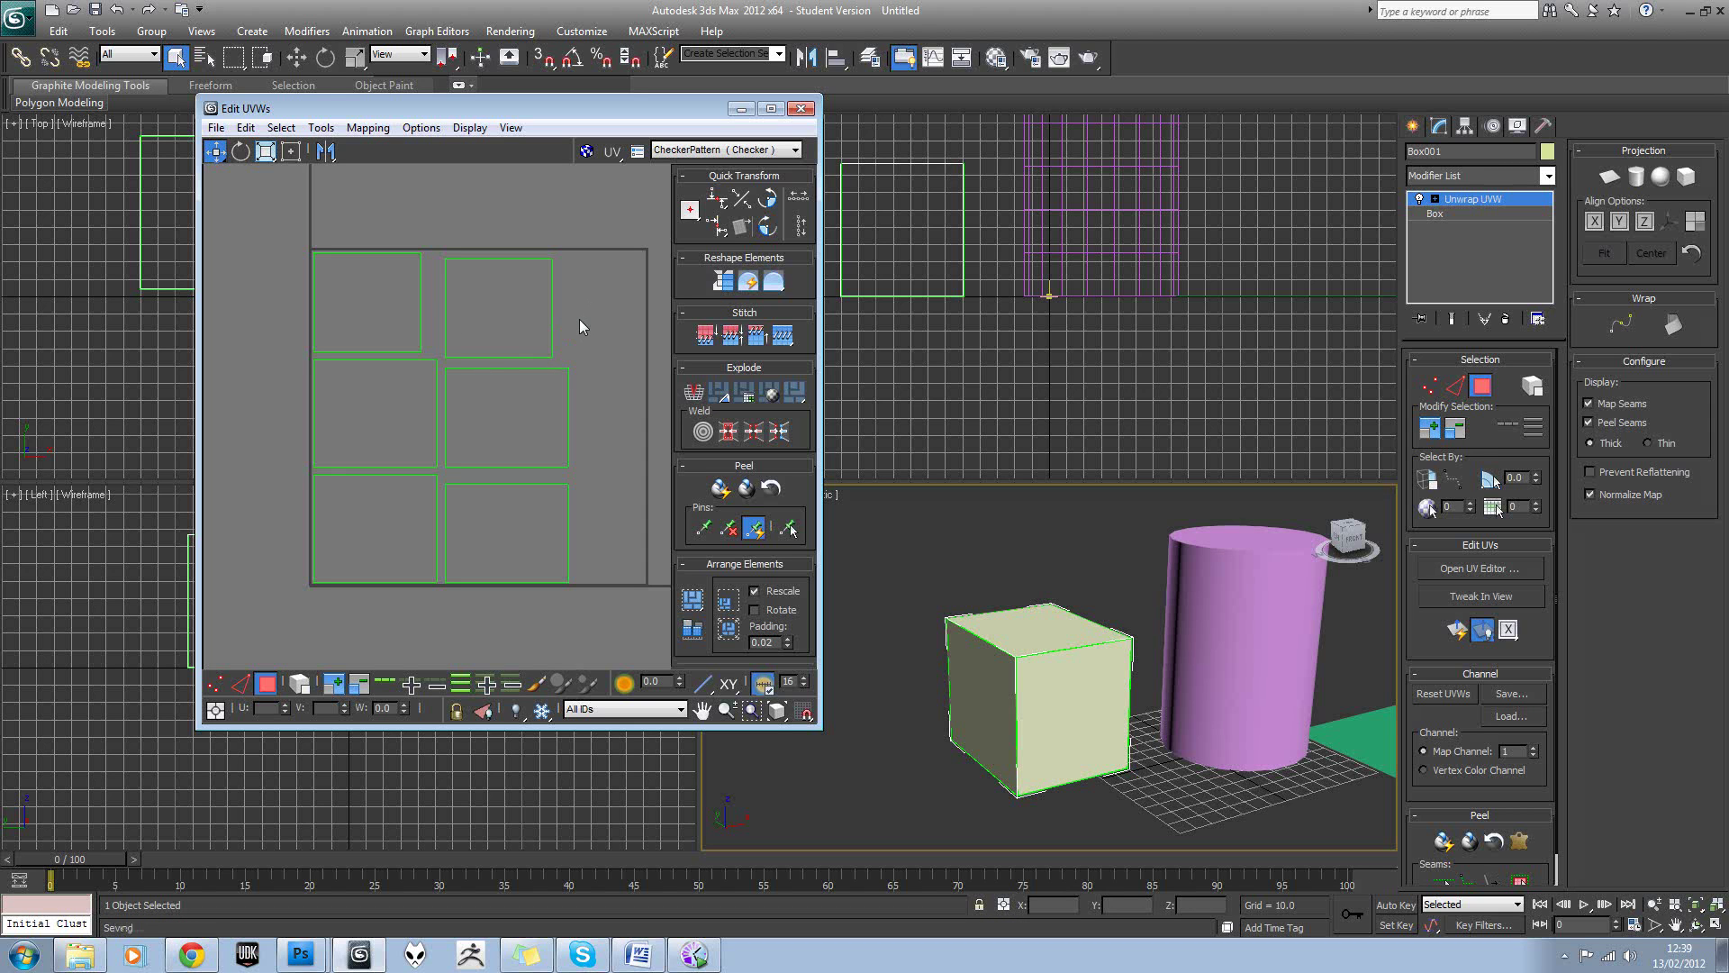
left_click(382, 310)
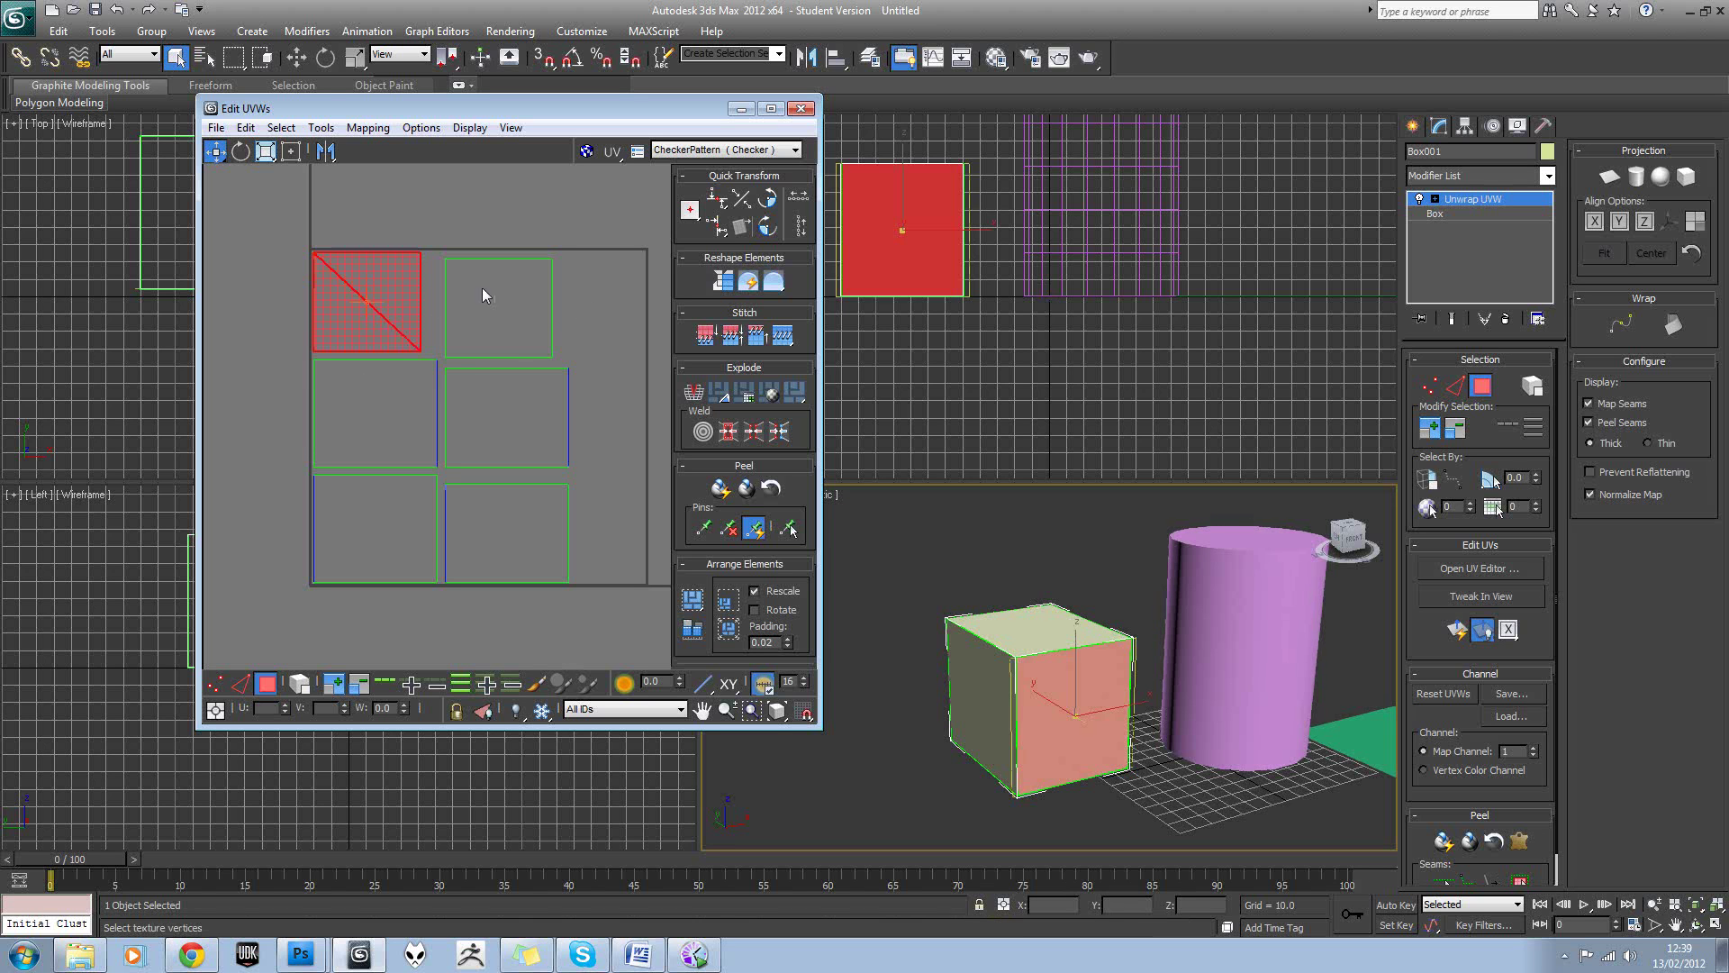
left_click(506, 292)
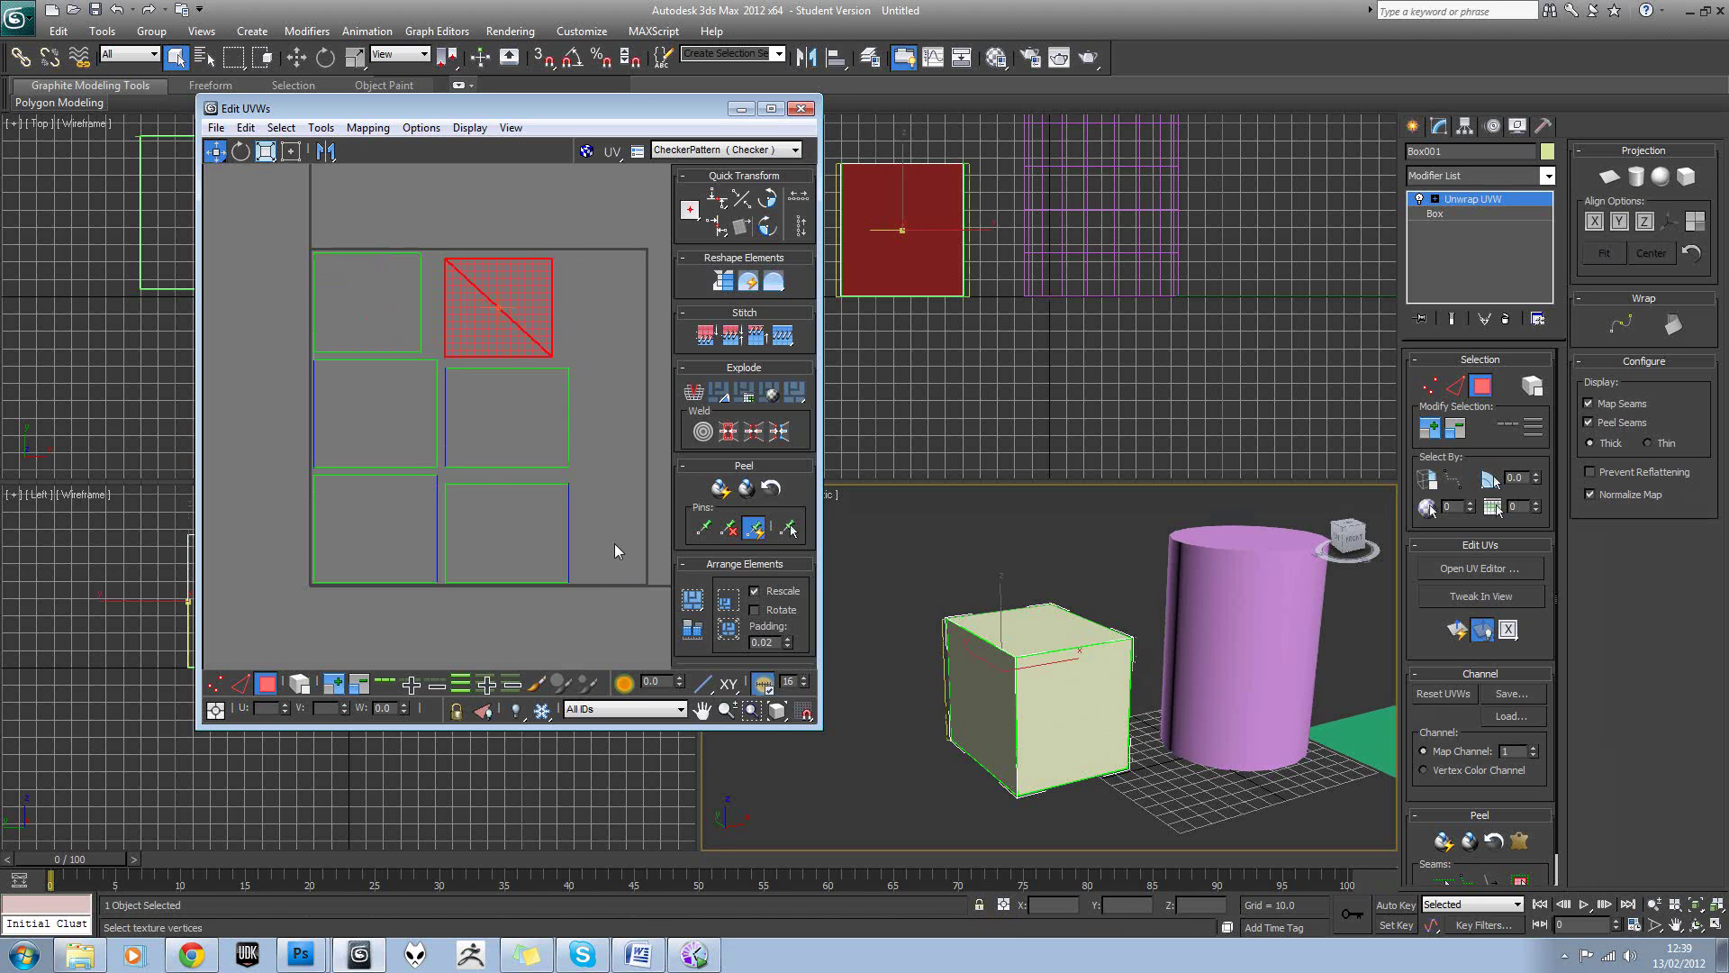
left_click(585, 298)
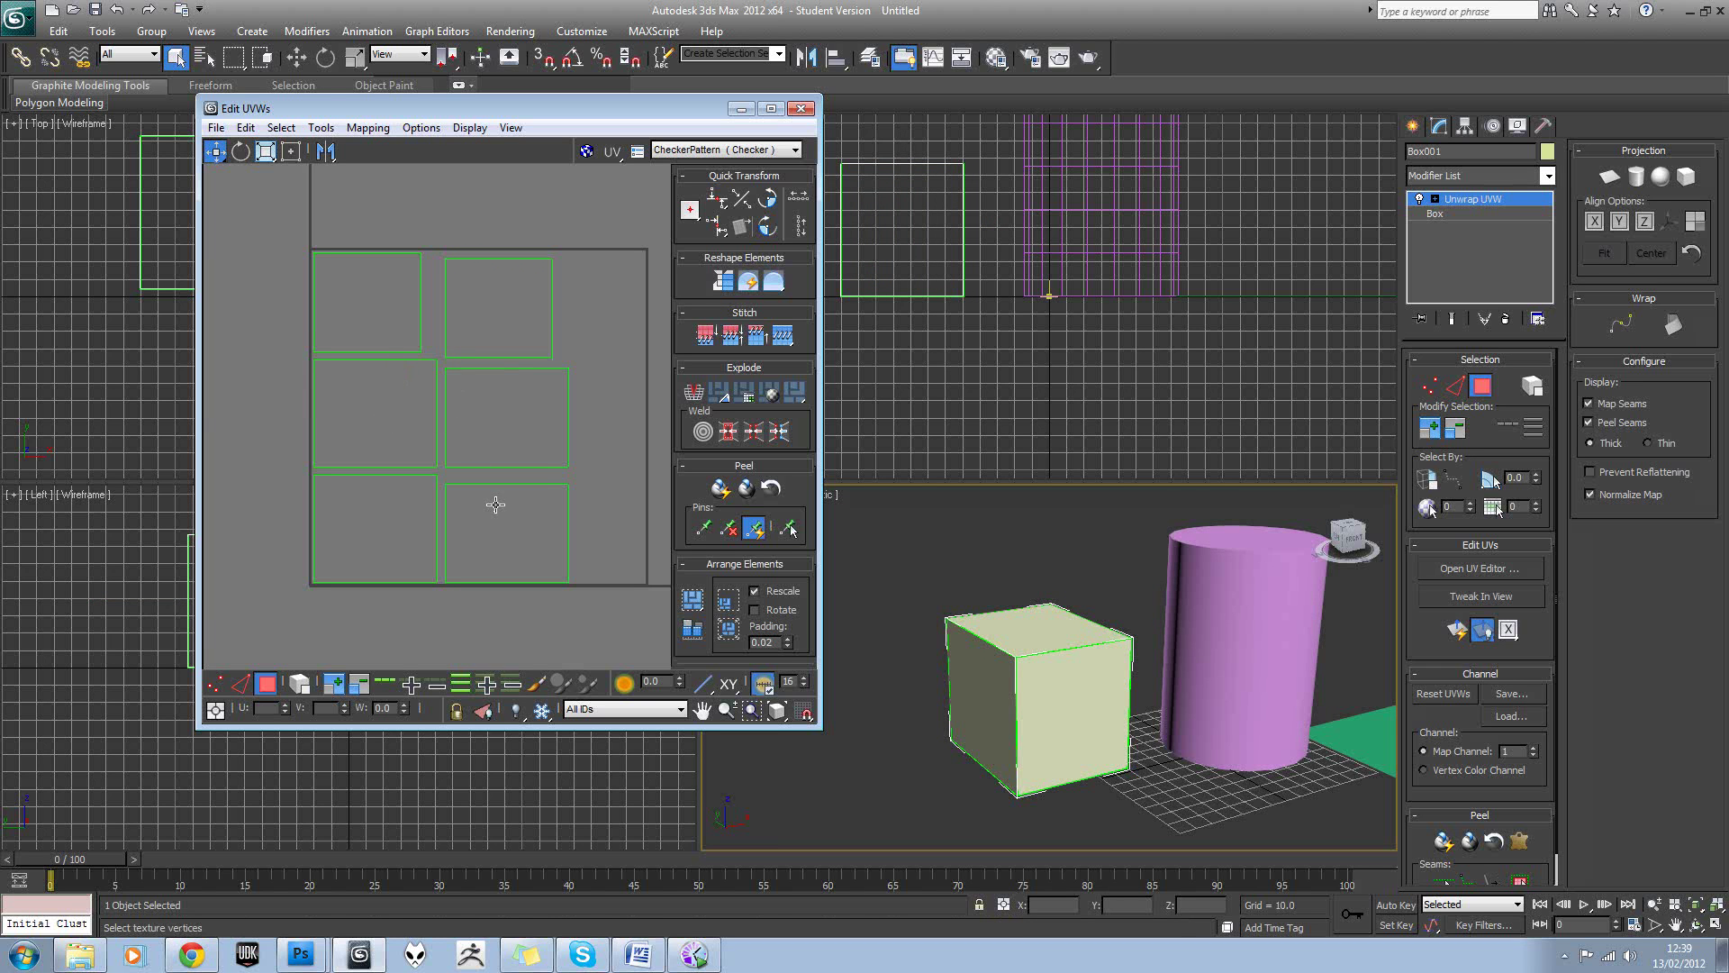
Compare the two lowest flattened UV faces with the box's side and top by selecting them in the editor and viewport.
scroll(472, 509, "up", 4)
left_click(456, 398)
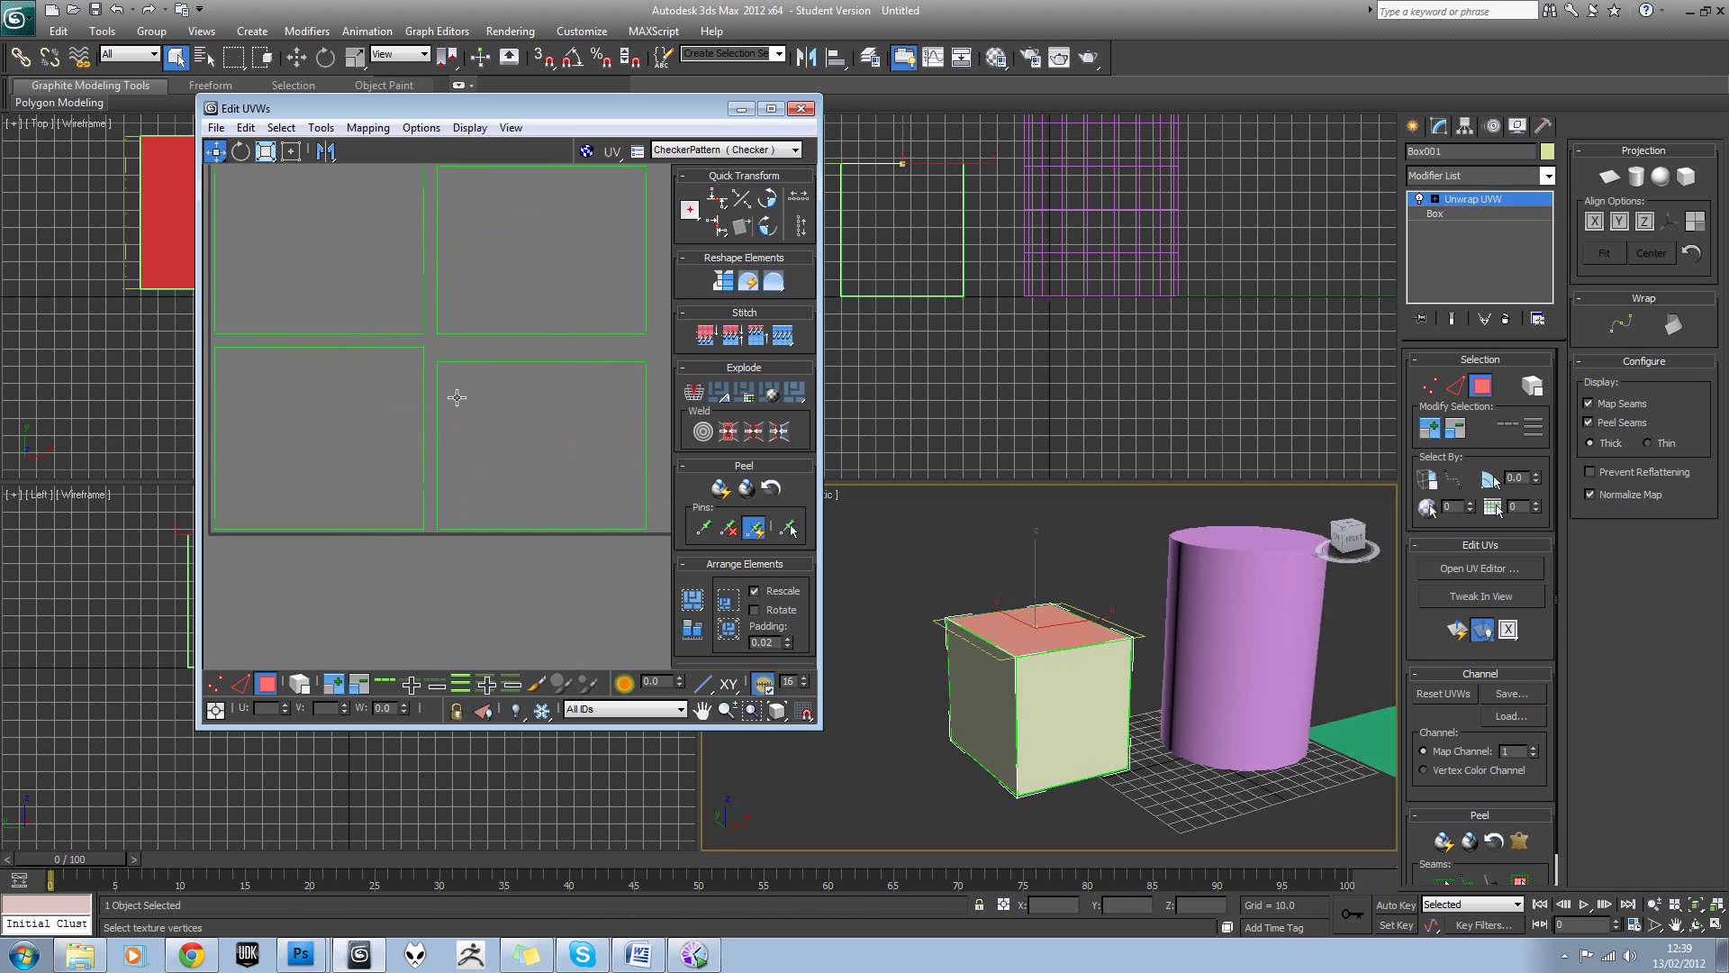
left_click(389, 467)
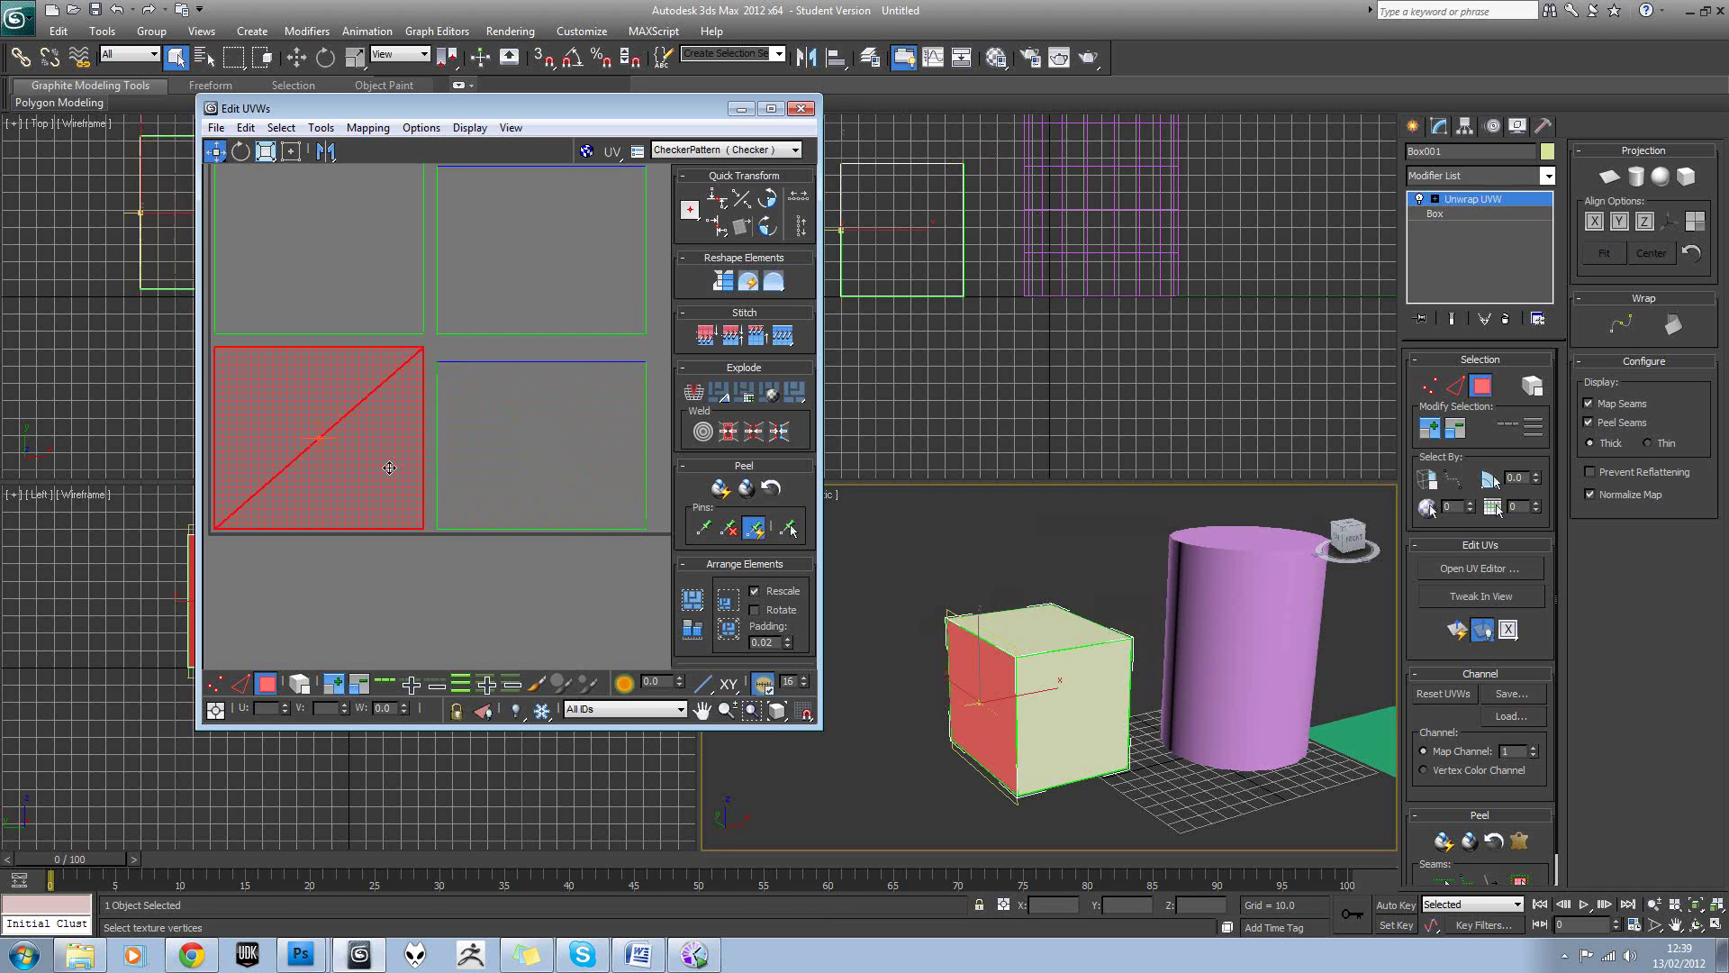
left_click(502, 433)
left_click(965, 675)
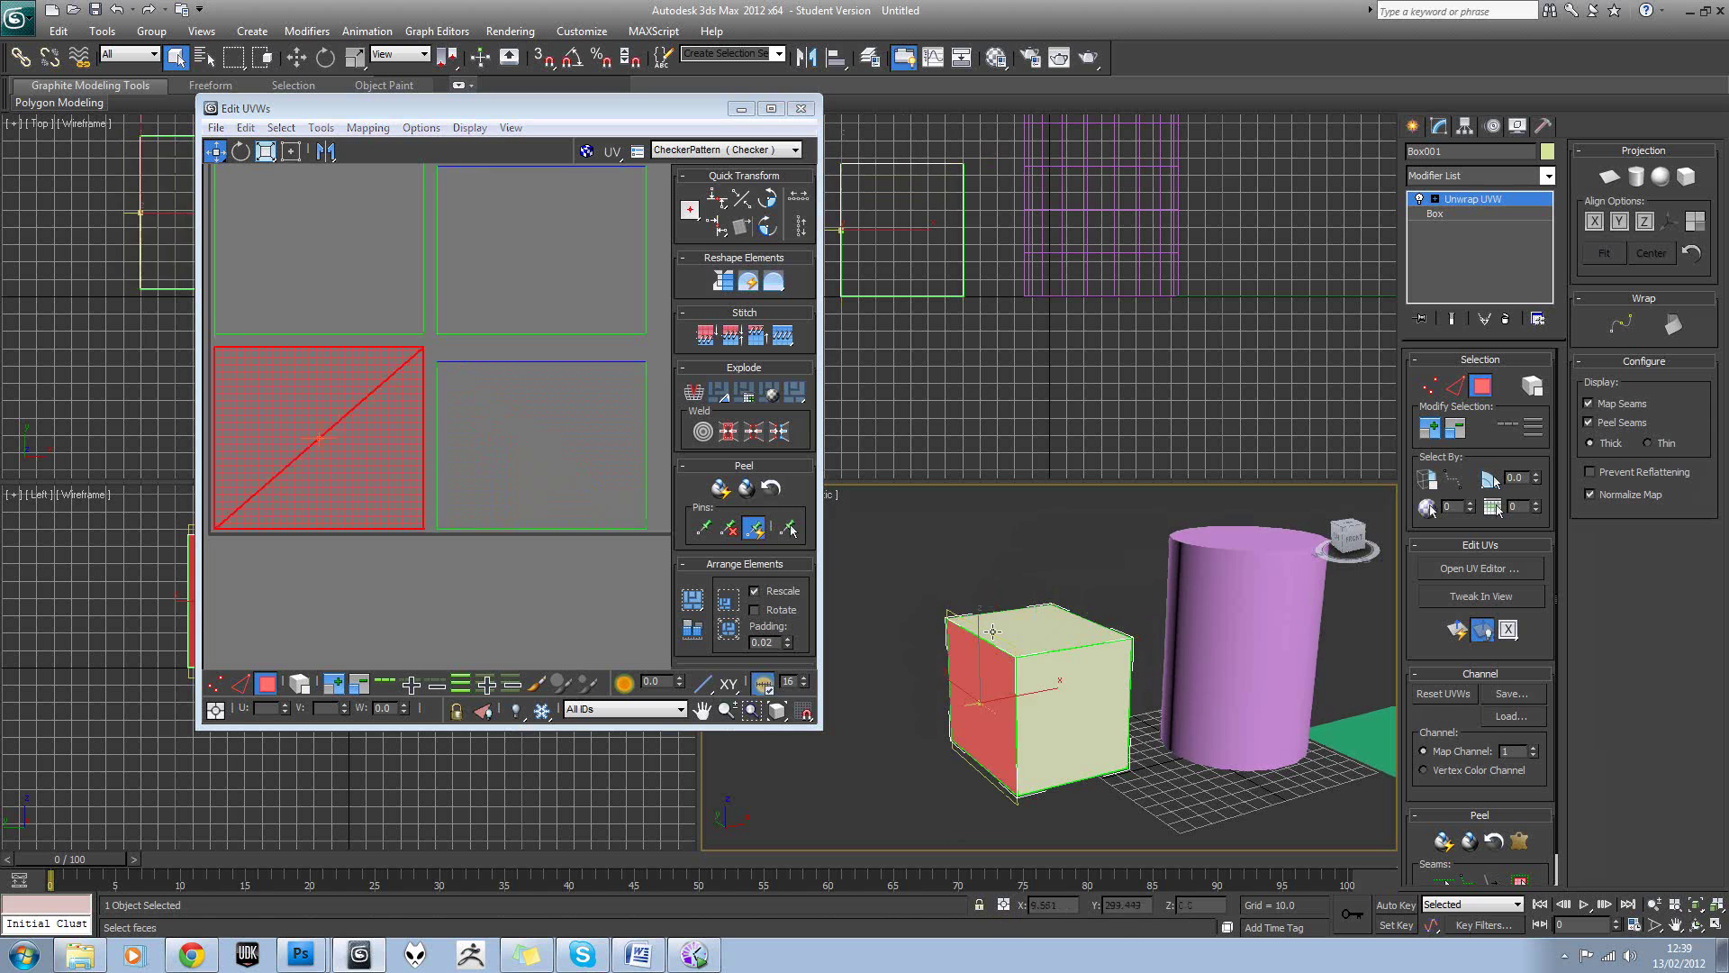
left_click(995, 629)
left_click(980, 674)
left_click(569, 632)
scroll(558, 640, "down", 2)
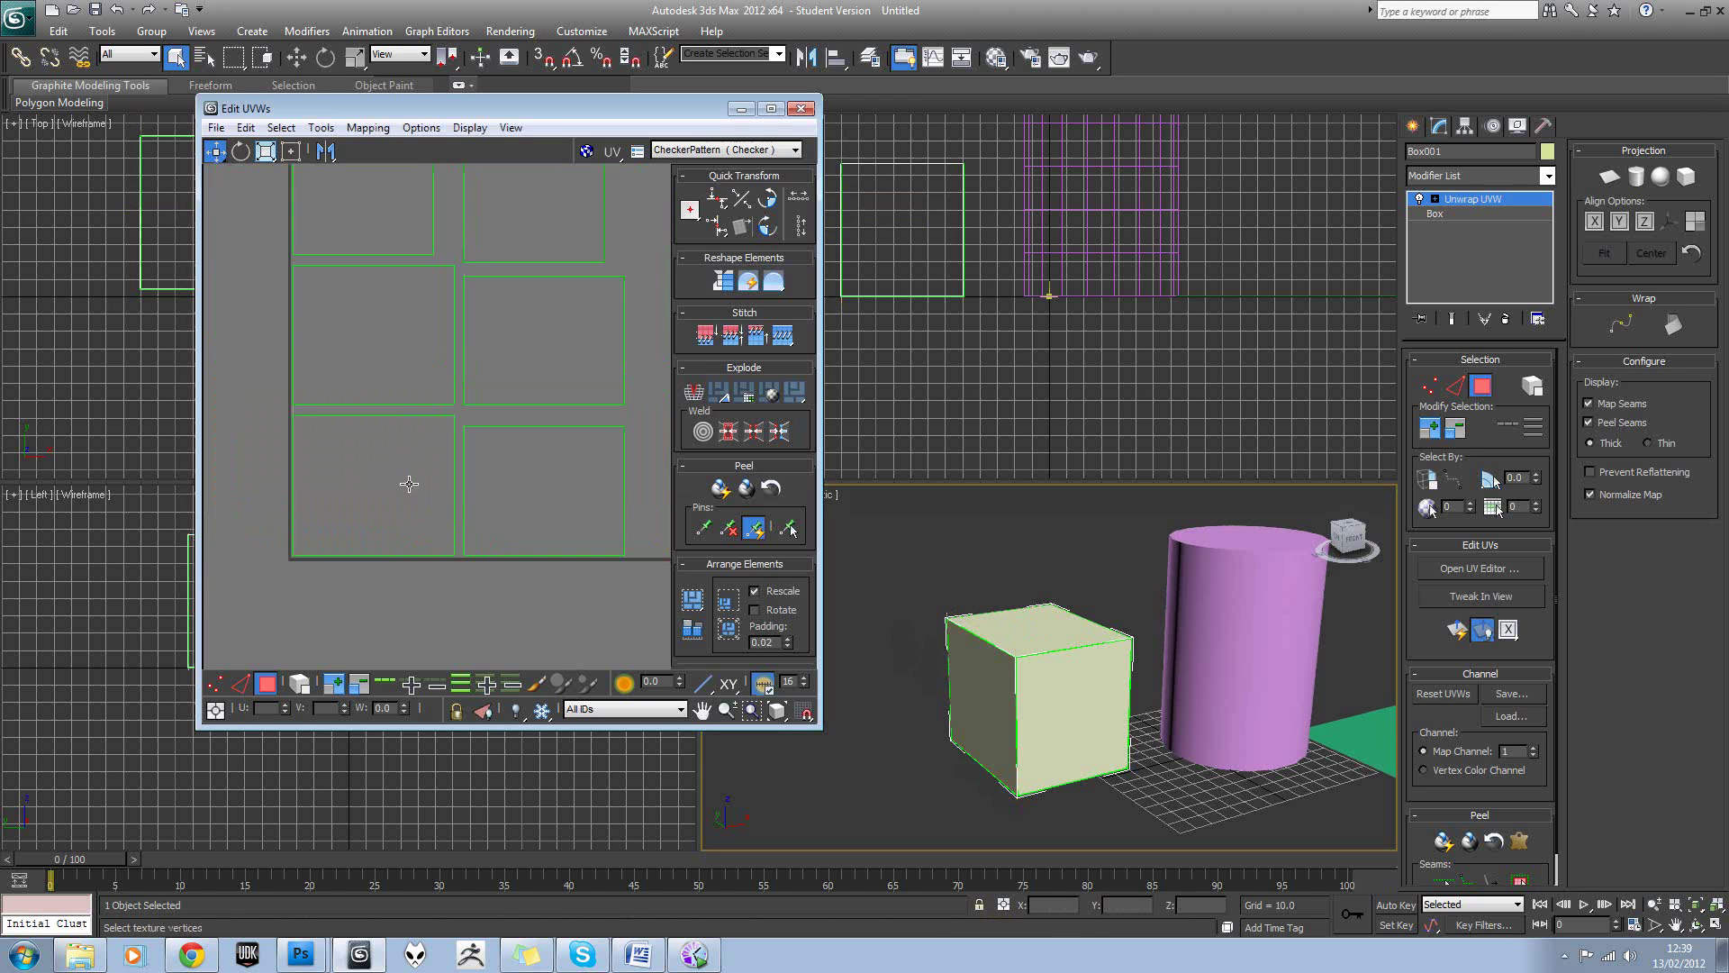
left_click(410, 483)
left_click(516, 475)
left_click(425, 467)
left_click(475, 458)
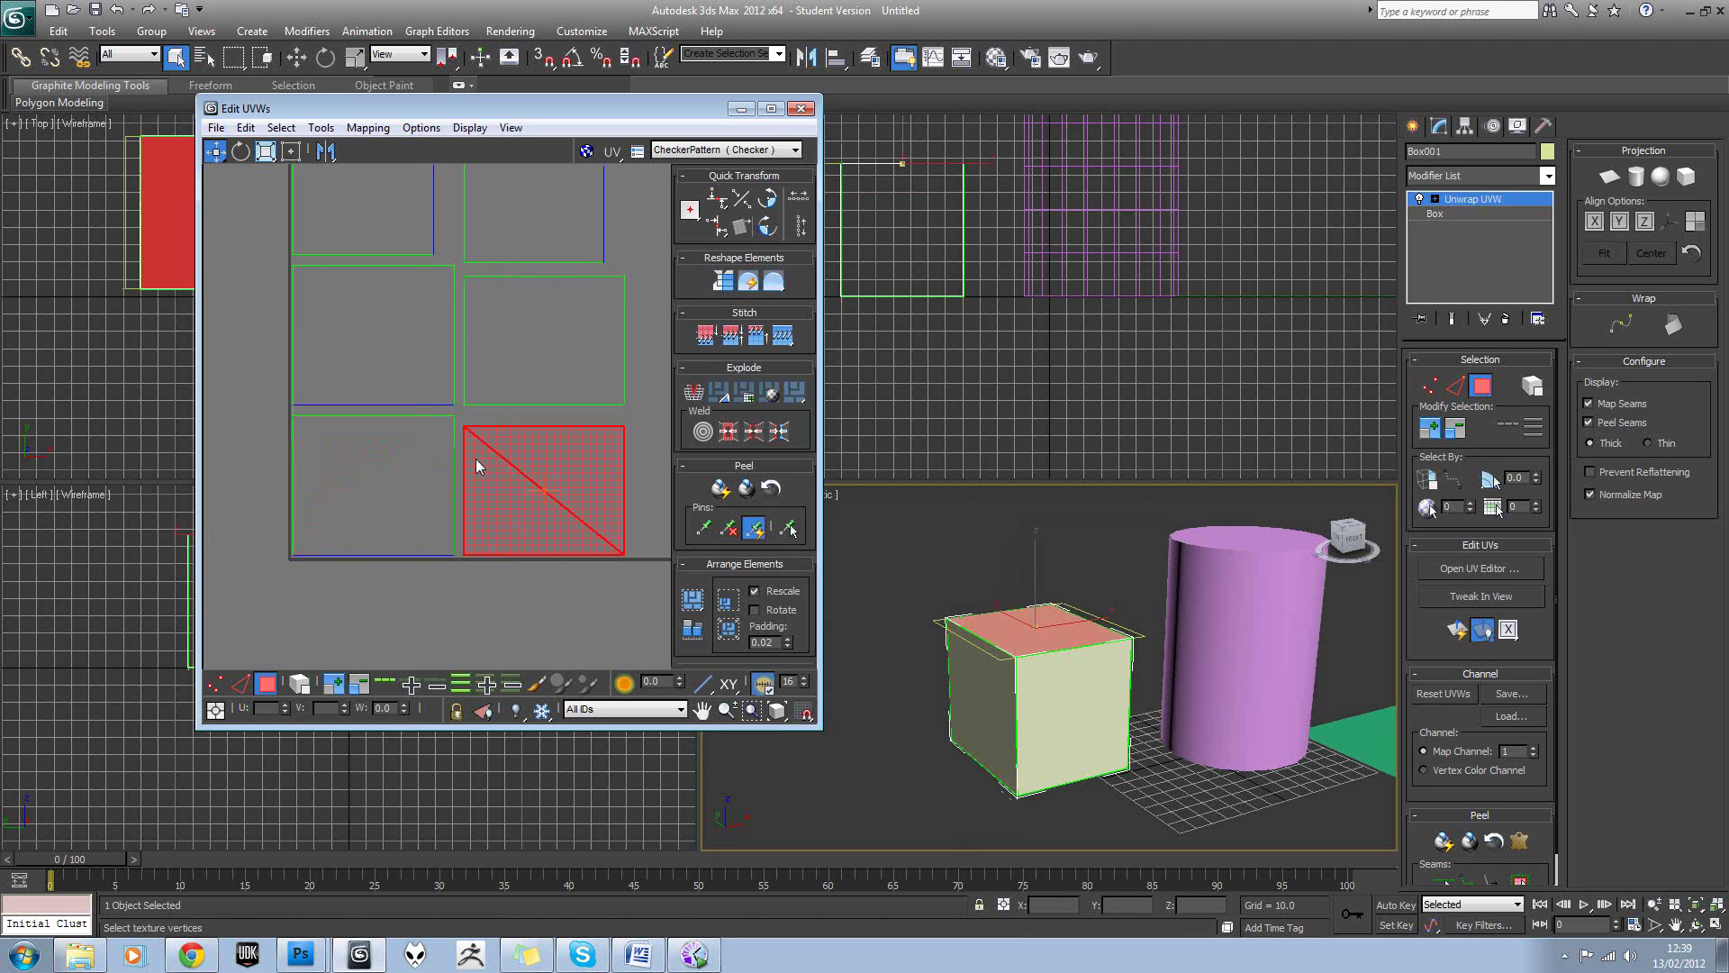
scroll(486, 416, "down", 2)
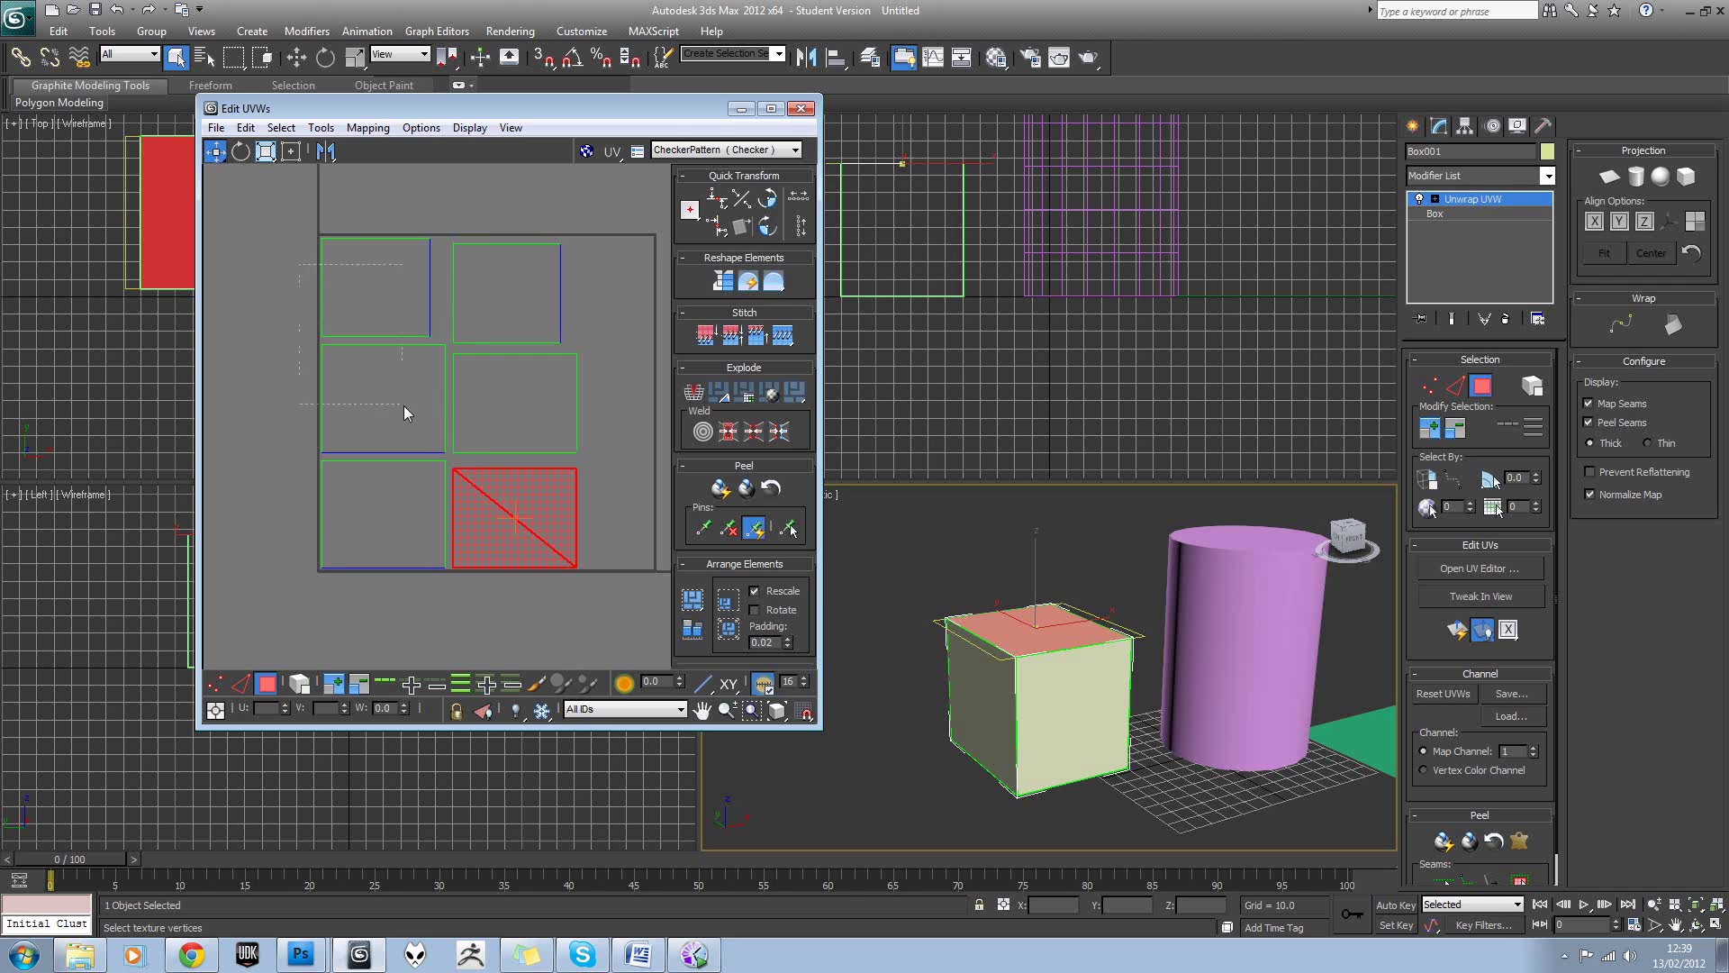
Select all the flattened faces and apply Unfold Mapping using Walk to closest face with Normalize Clusters enabled.
key("ctrl+a")
left_click(367, 127)
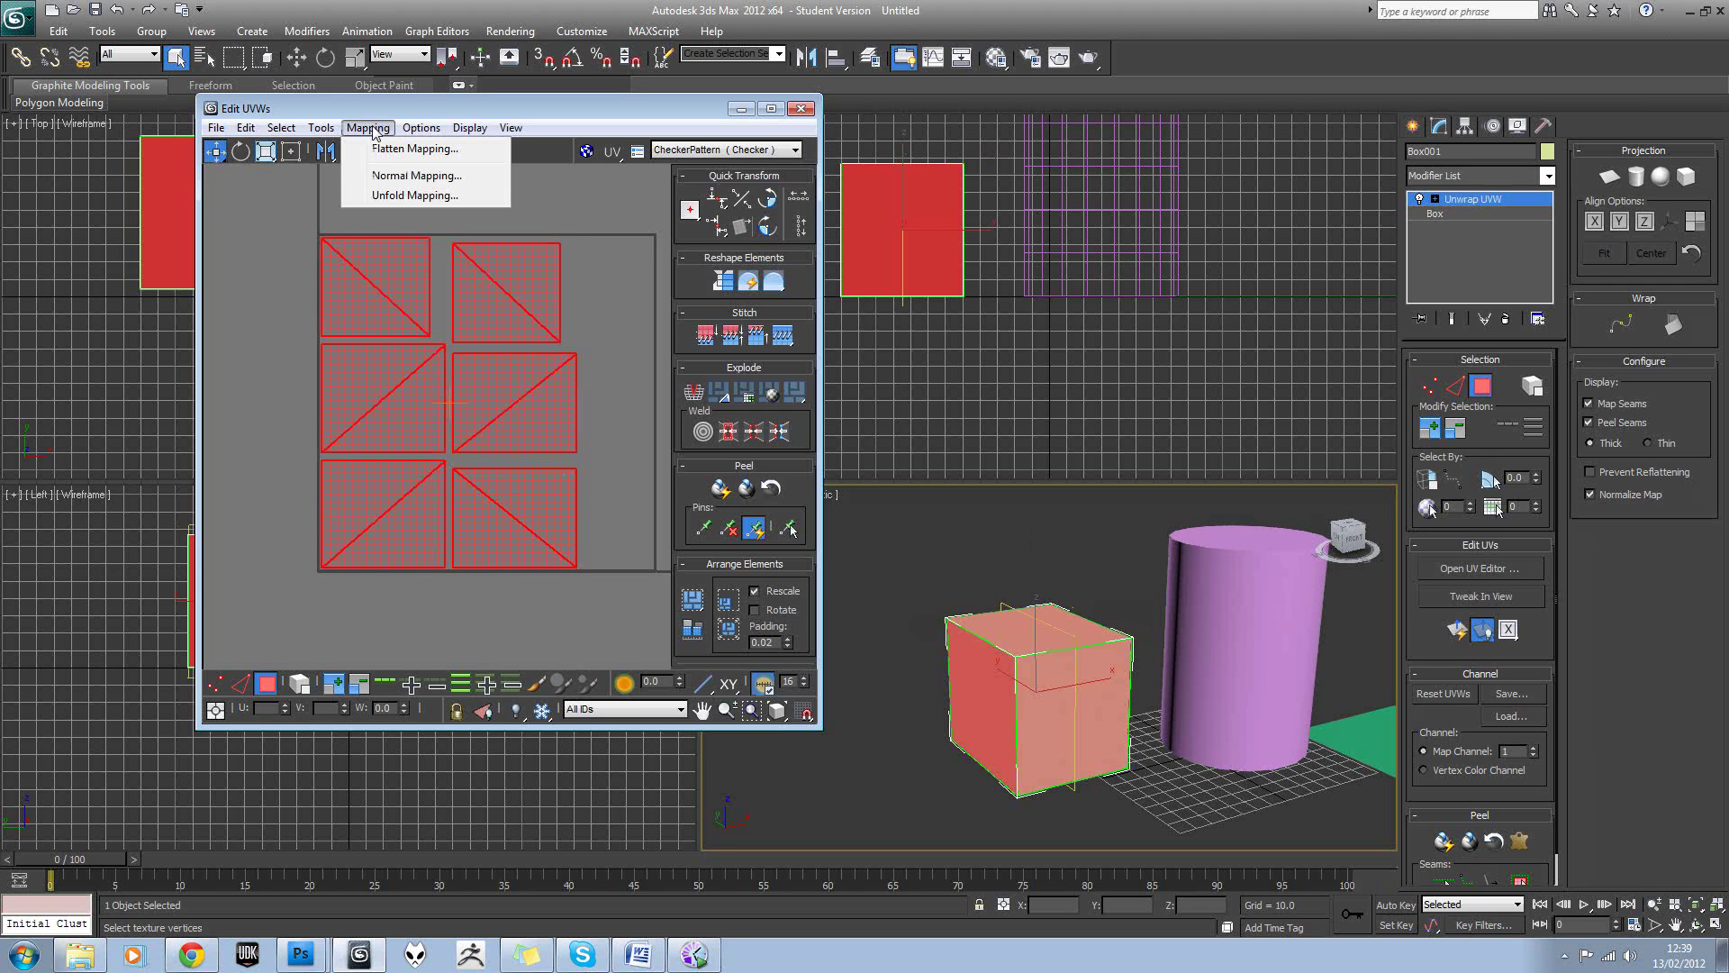
left_click(389, 198)
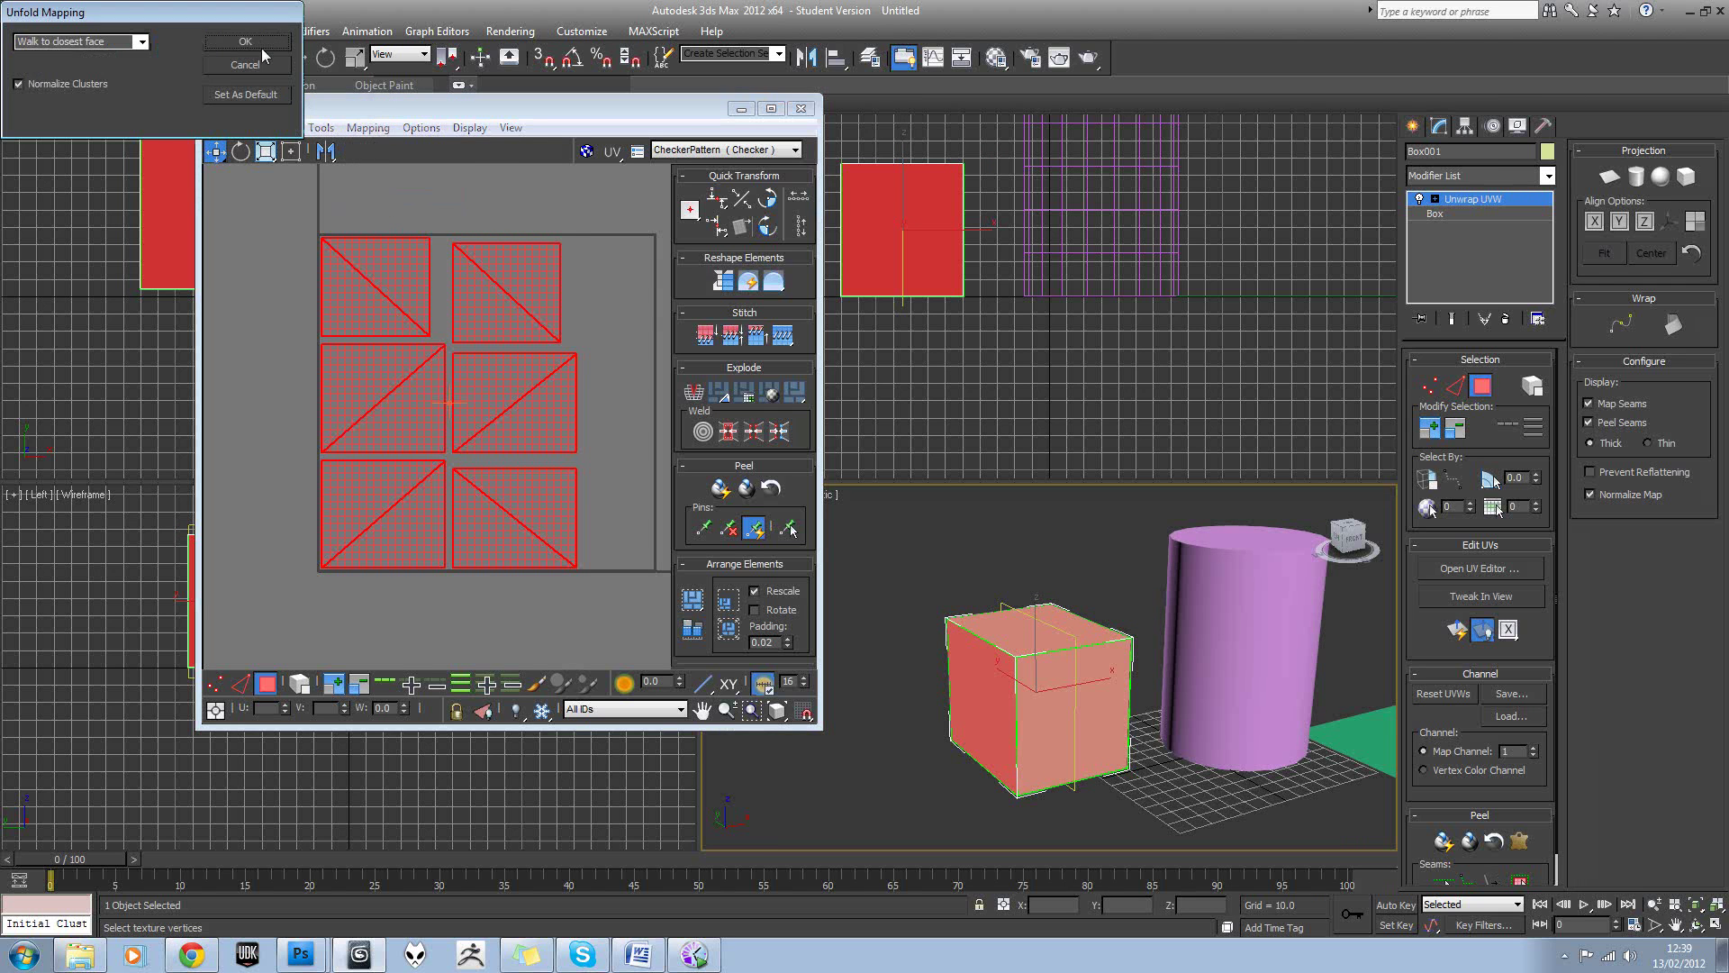
left_click(261, 45)
left_click(398, 223)
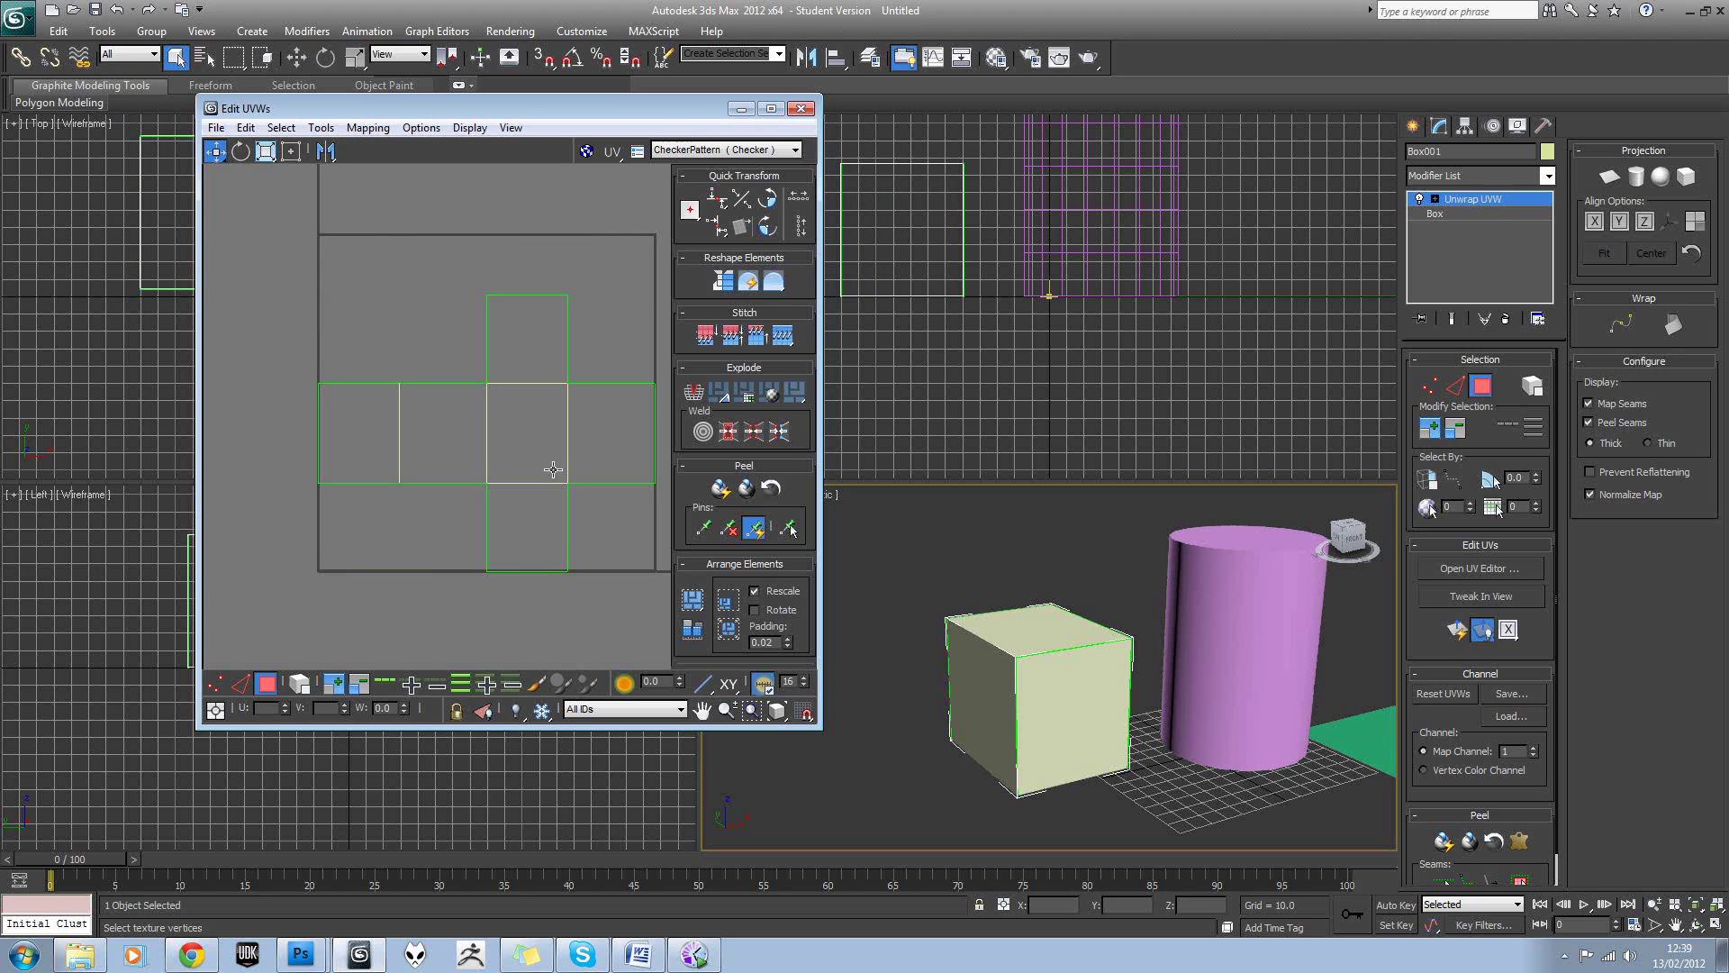
Select the faces along the unfolded cross one by one to match them with the box's sides, then clear the selection.
scroll(540, 417, "up", 2)
middle_click_drag(553, 469, 468, 436)
left_click(284, 403)
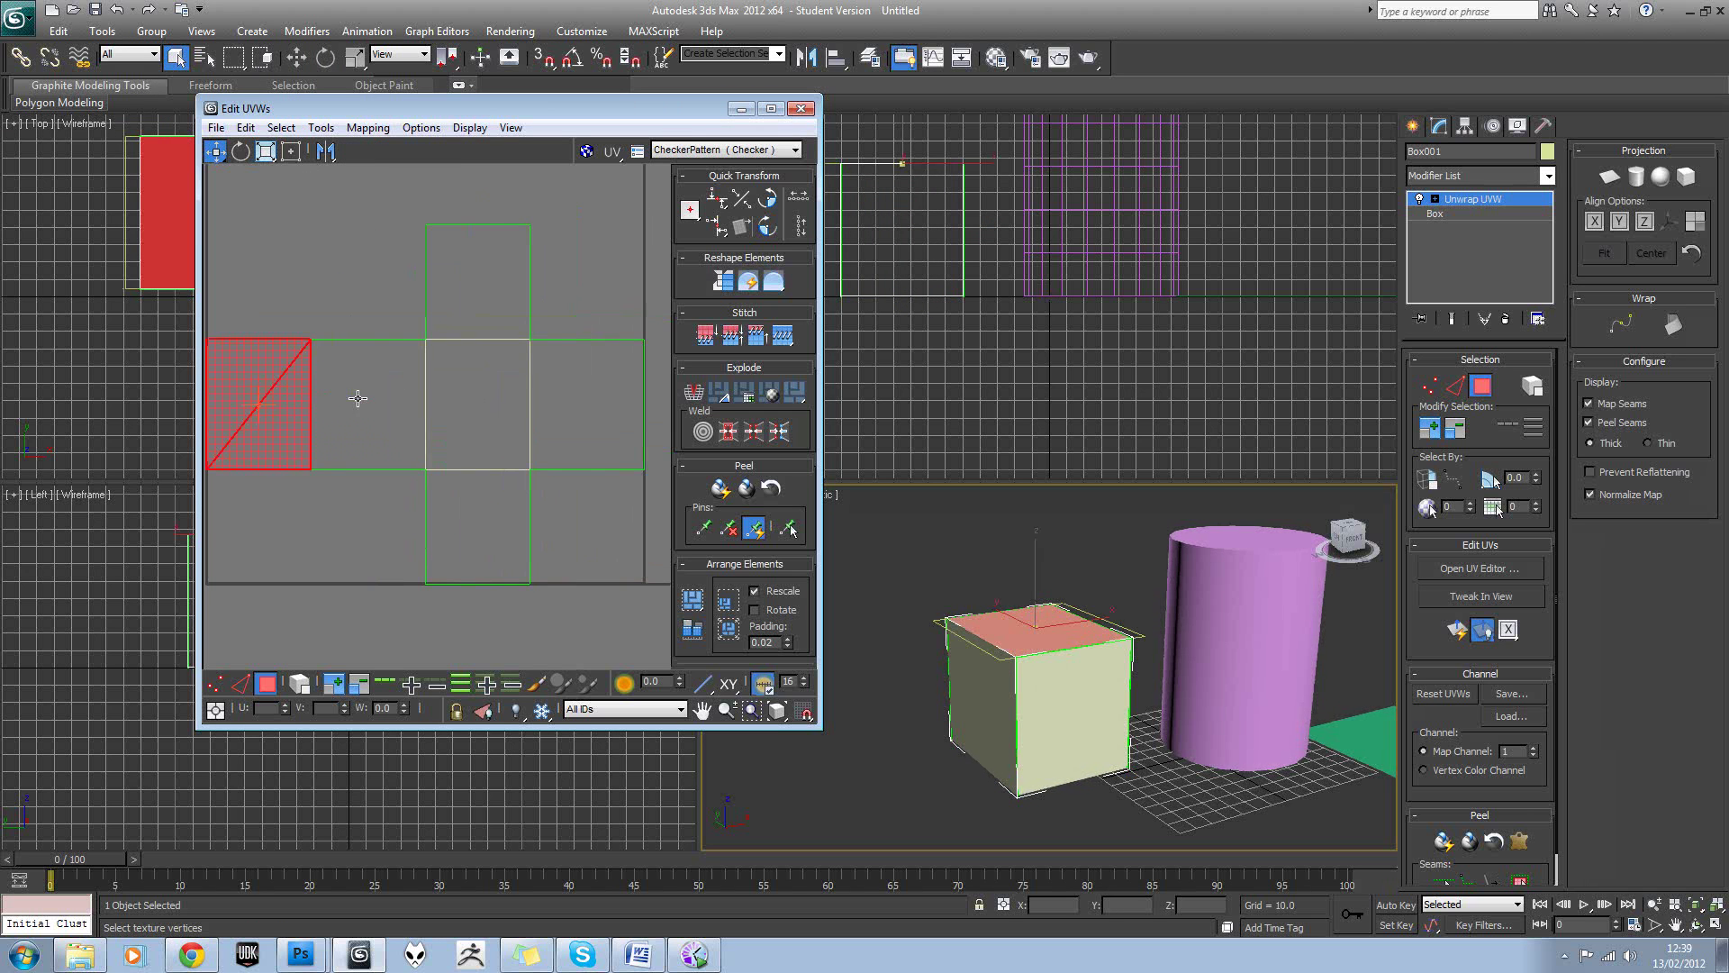
left_click(357, 398)
left_click(455, 387)
middle_click_drag(1018, 586, 903, 485, "alt")
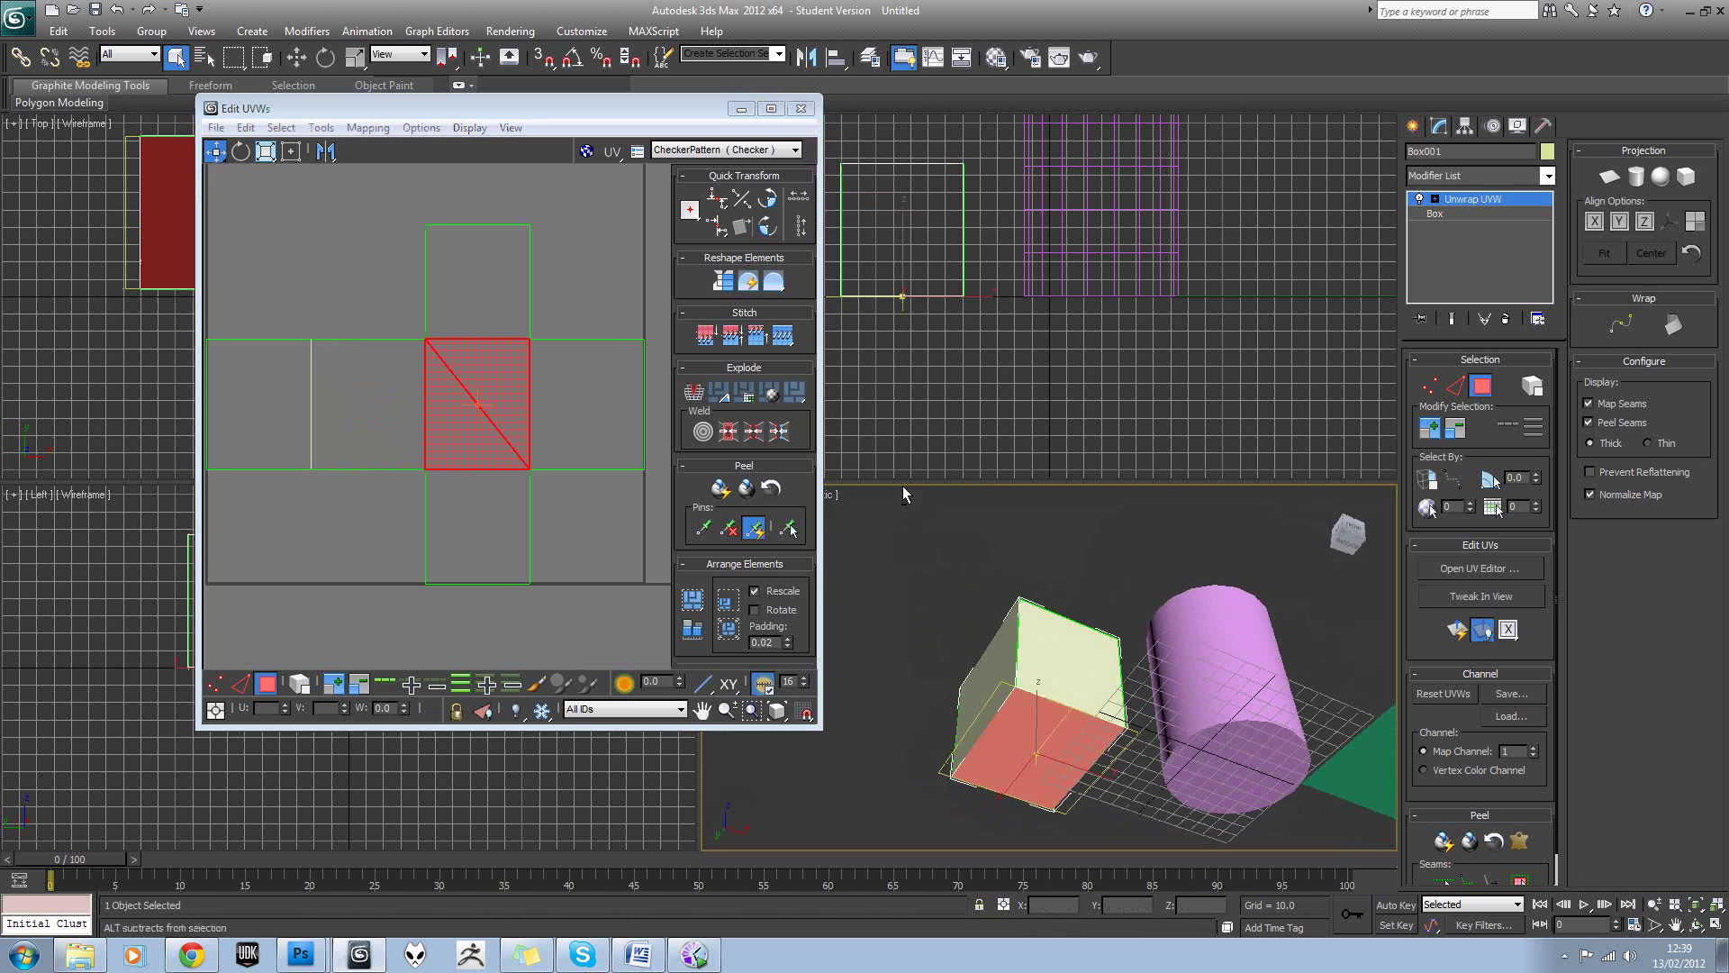
left_click(628, 401)
middle_click_drag(1045, 603, 1070, 699, "alt")
left_click(285, 284)
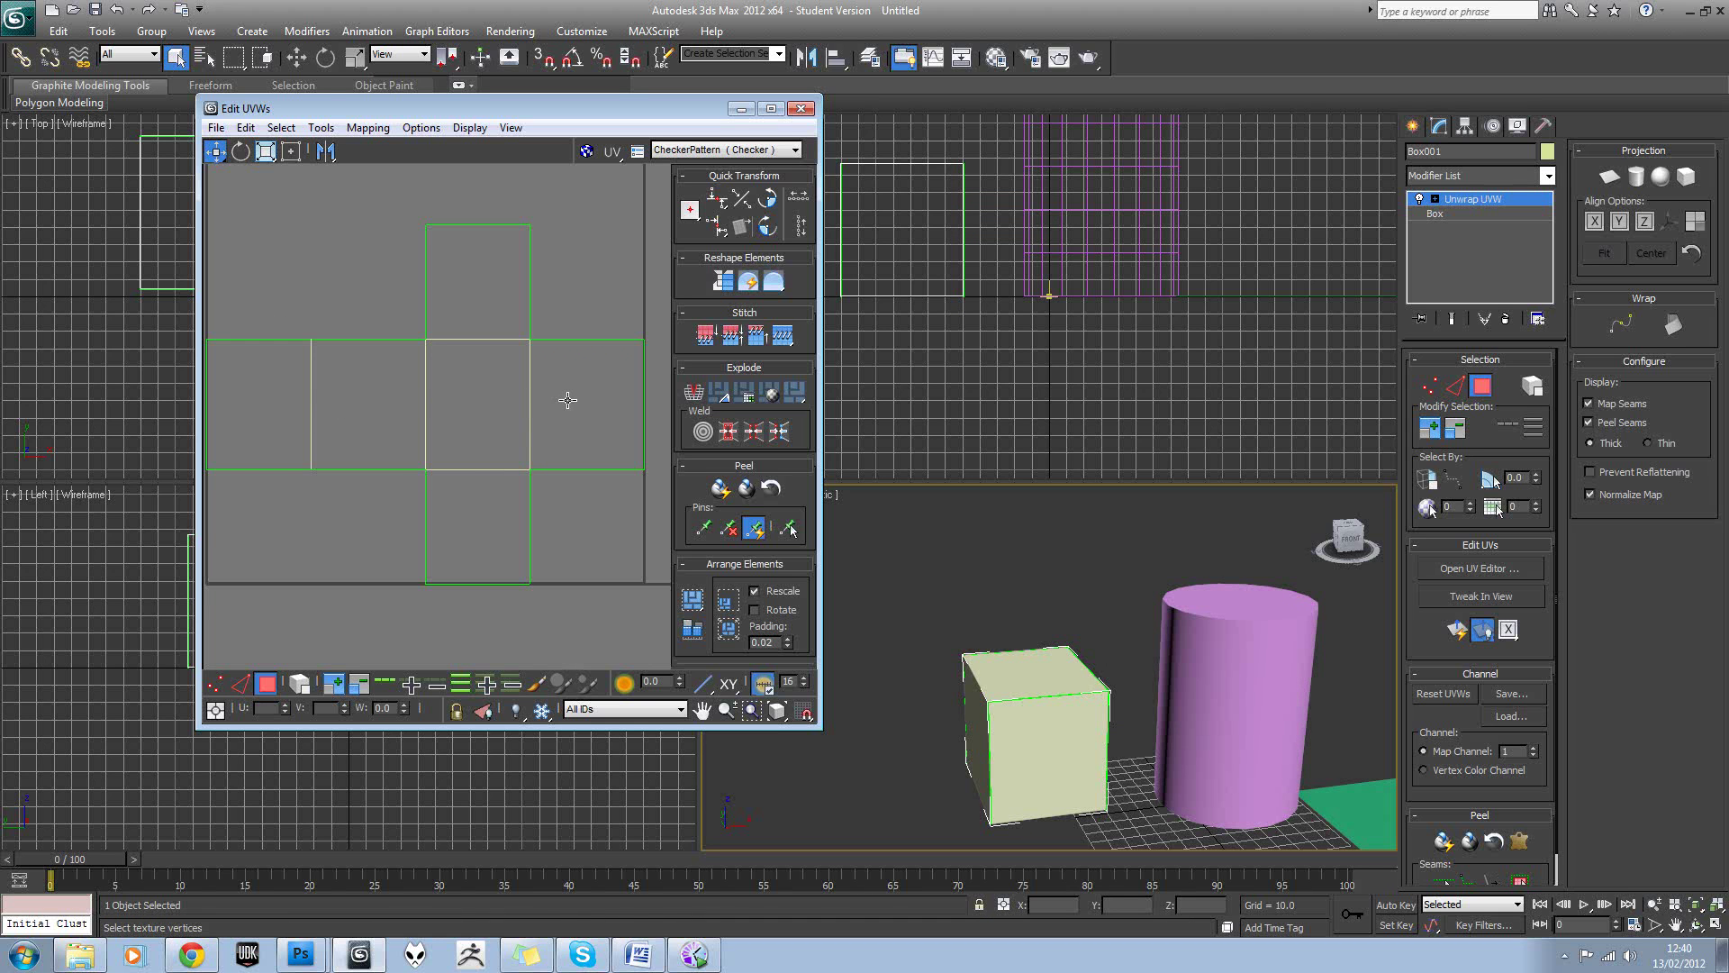
Examine how the unfolded cross wraps around the box and fits within the UV square.
middle_click_drag(1063, 590, 1045, 685, "alt")
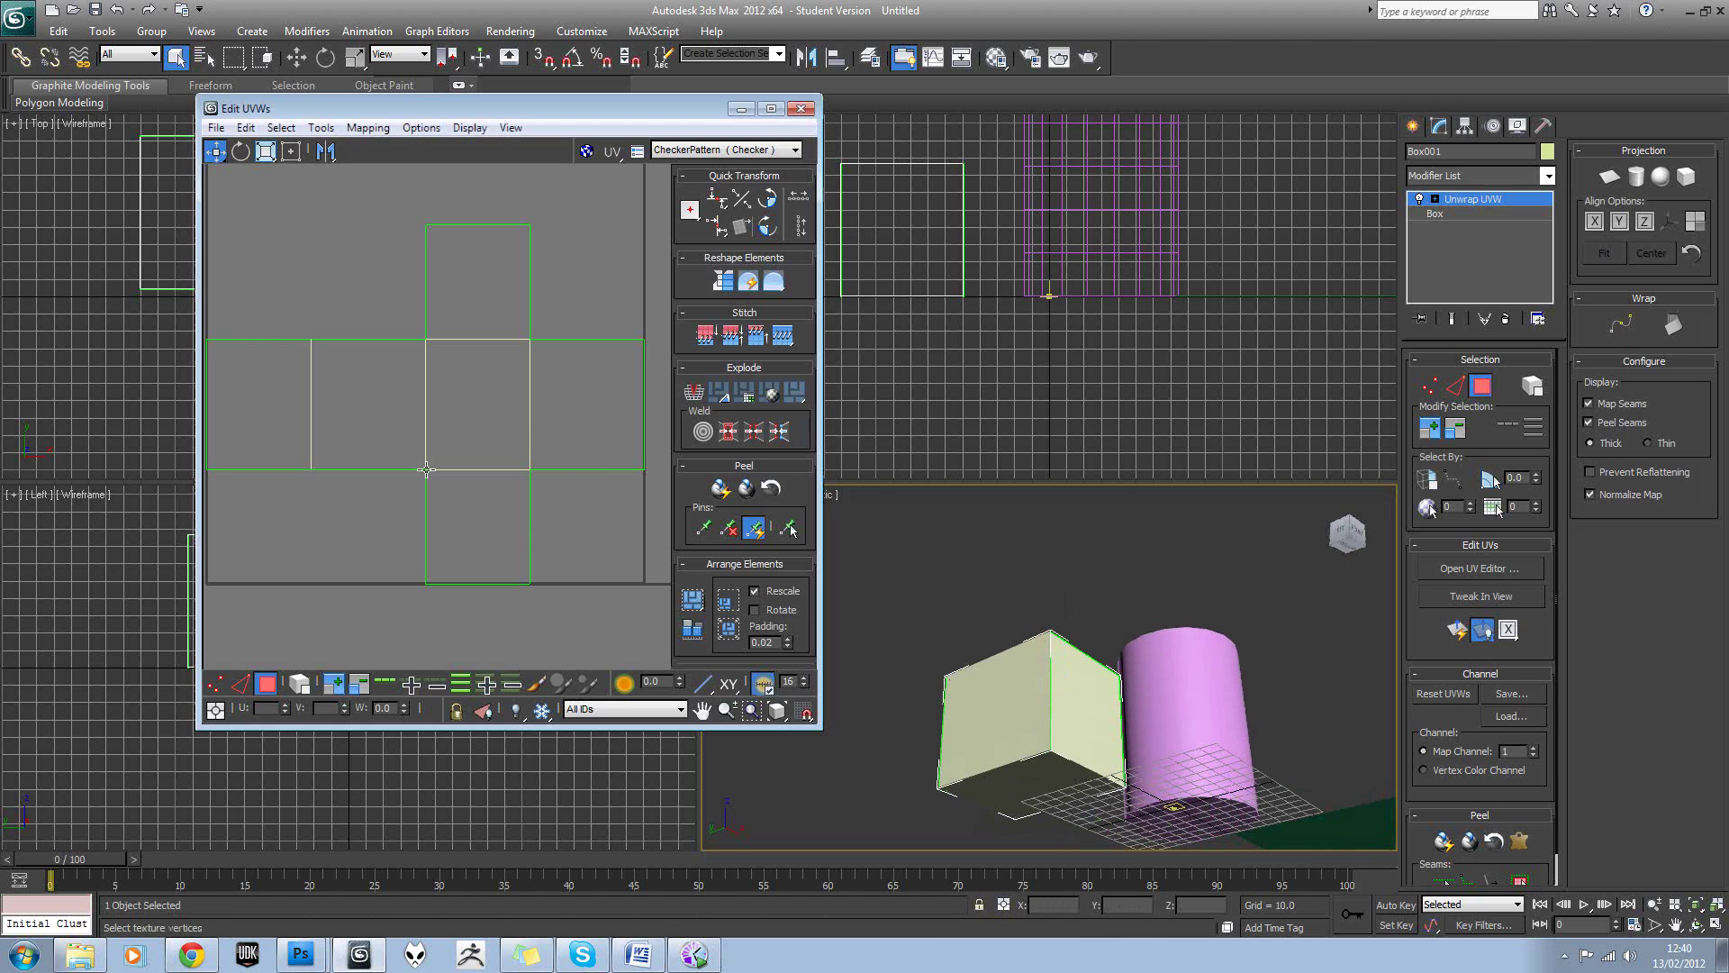
middle_click_drag(938, 669, 931, 645, "alt")
scroll(440, 390, "down", 4)
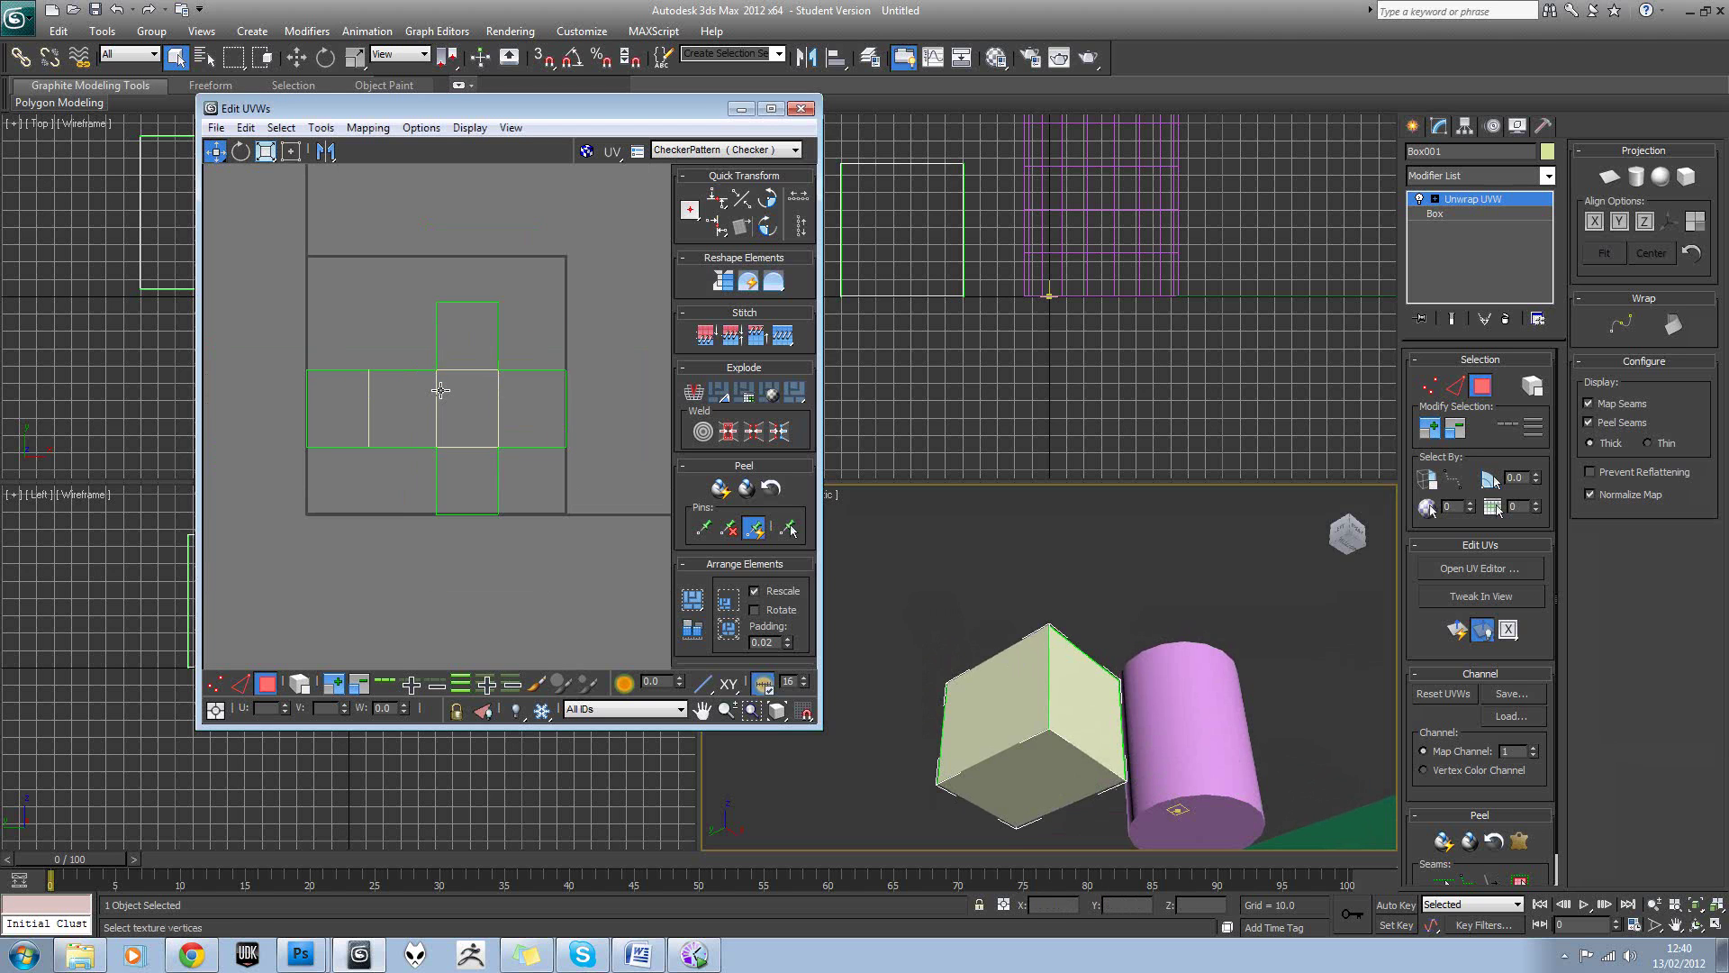
middle_click_drag(976, 634, 966, 649, "alt")
middle_click_drag(424, 380, 425, 382)
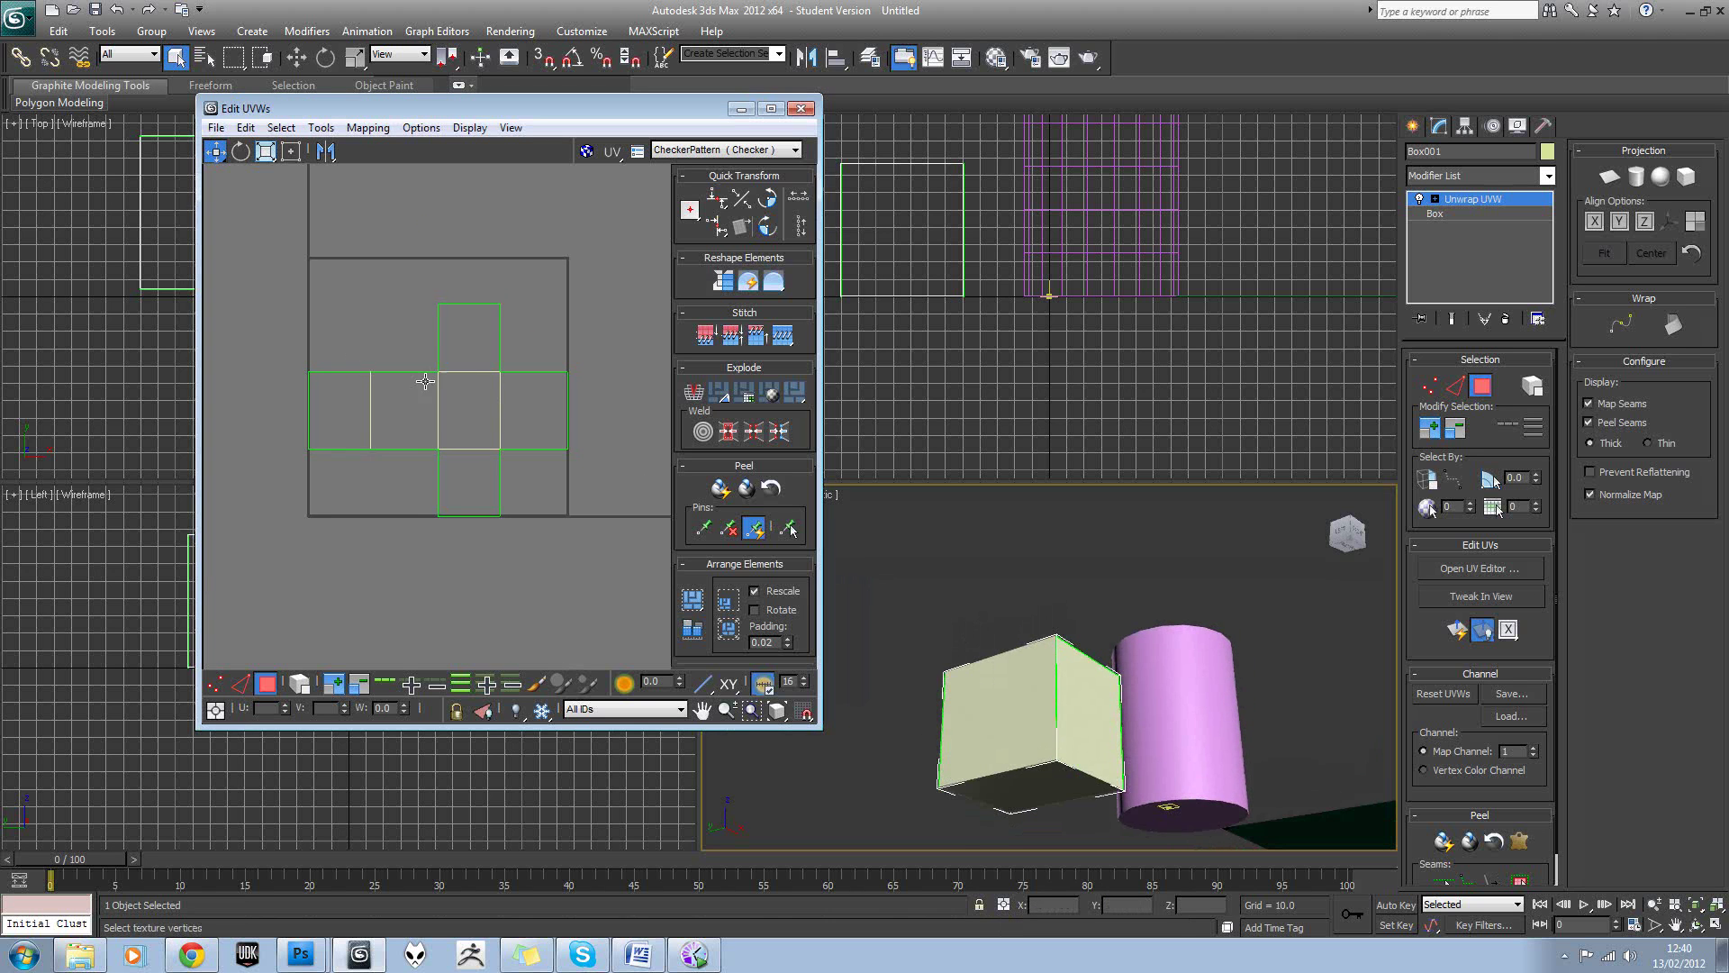
left_click_drag(526, 505, 582, 547)
left_click(569, 516)
scroll(569, 516, "up", 2)
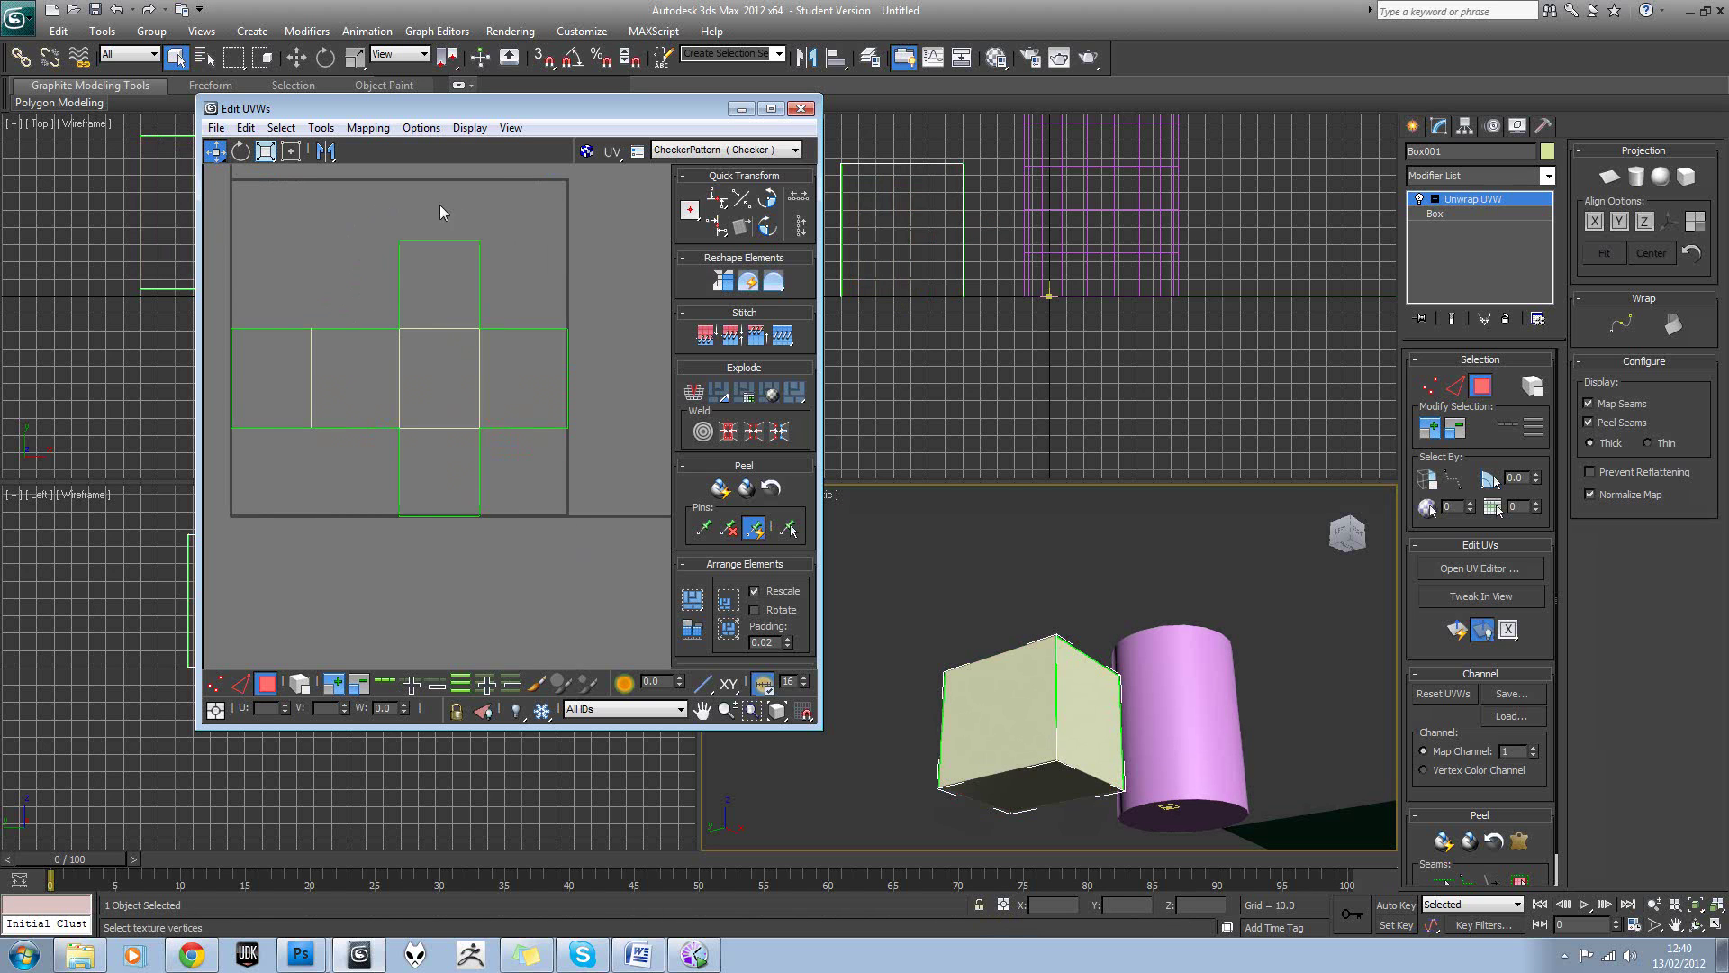
middle_click_drag(512, 433, 536, 465)
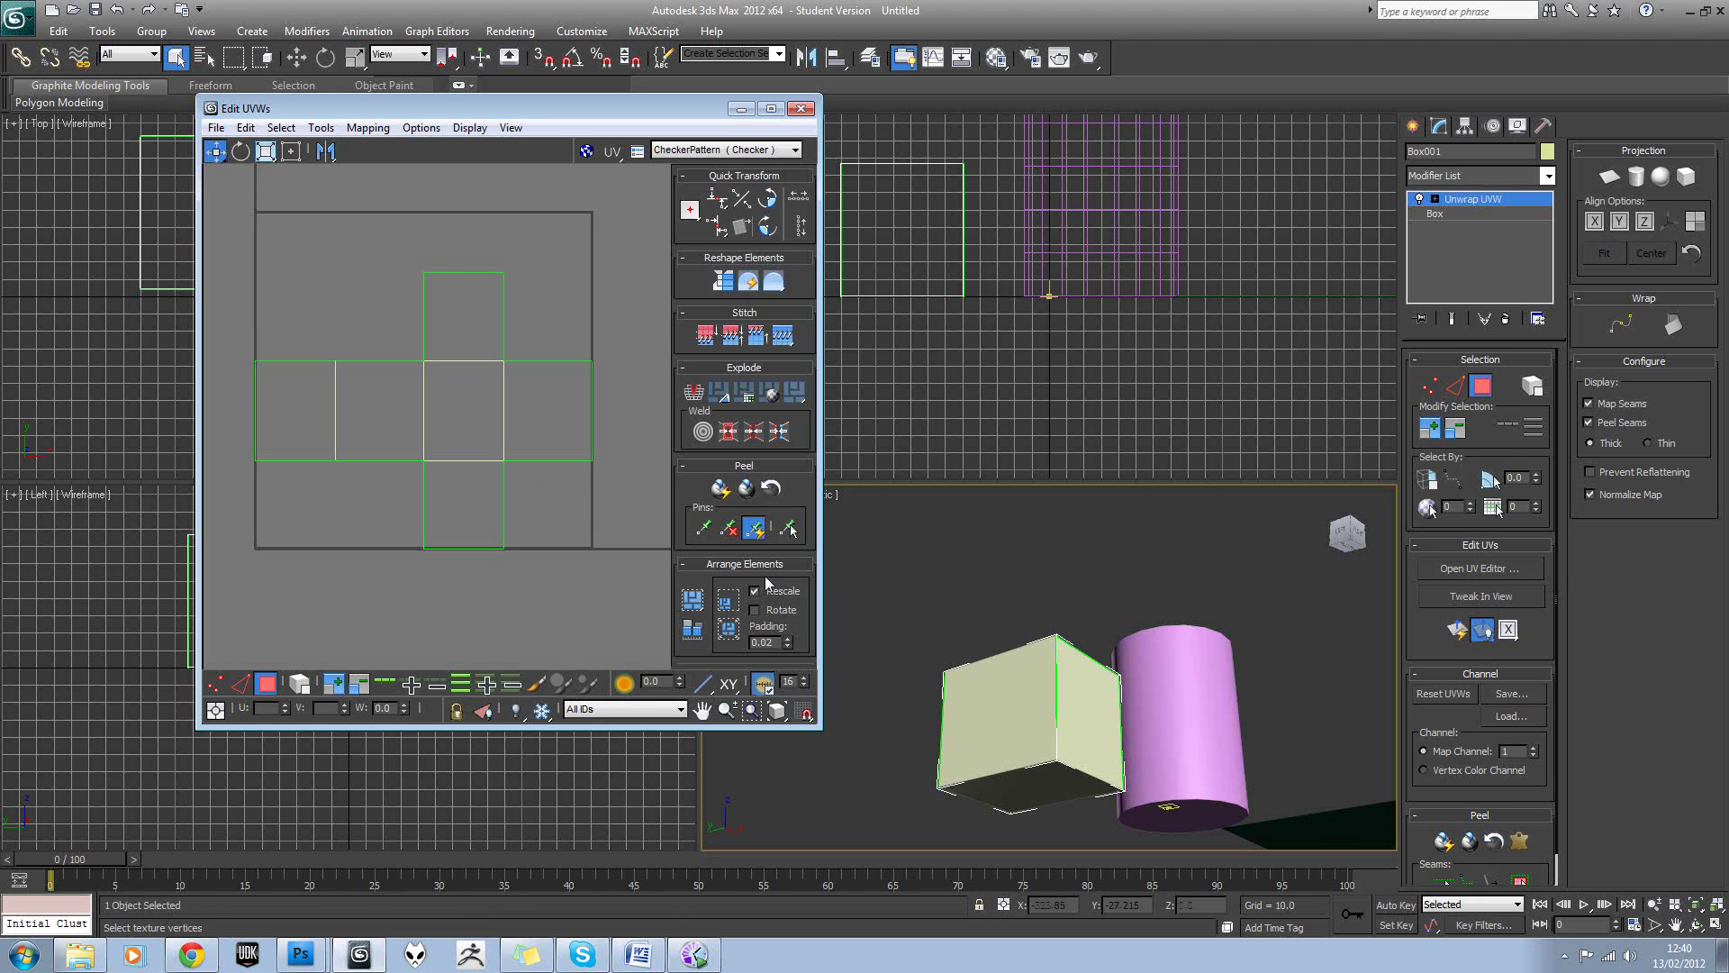
Render the UV template of the box's unfolded cross with the fill mode set to Solid.
mouse_move(1077, 684)
middle_mouse_down("alt")
mouse_move(1059, 692)
mouse_move(1068, 671)
mouse_move(1055, 687)
middle_mouse_up("alt")
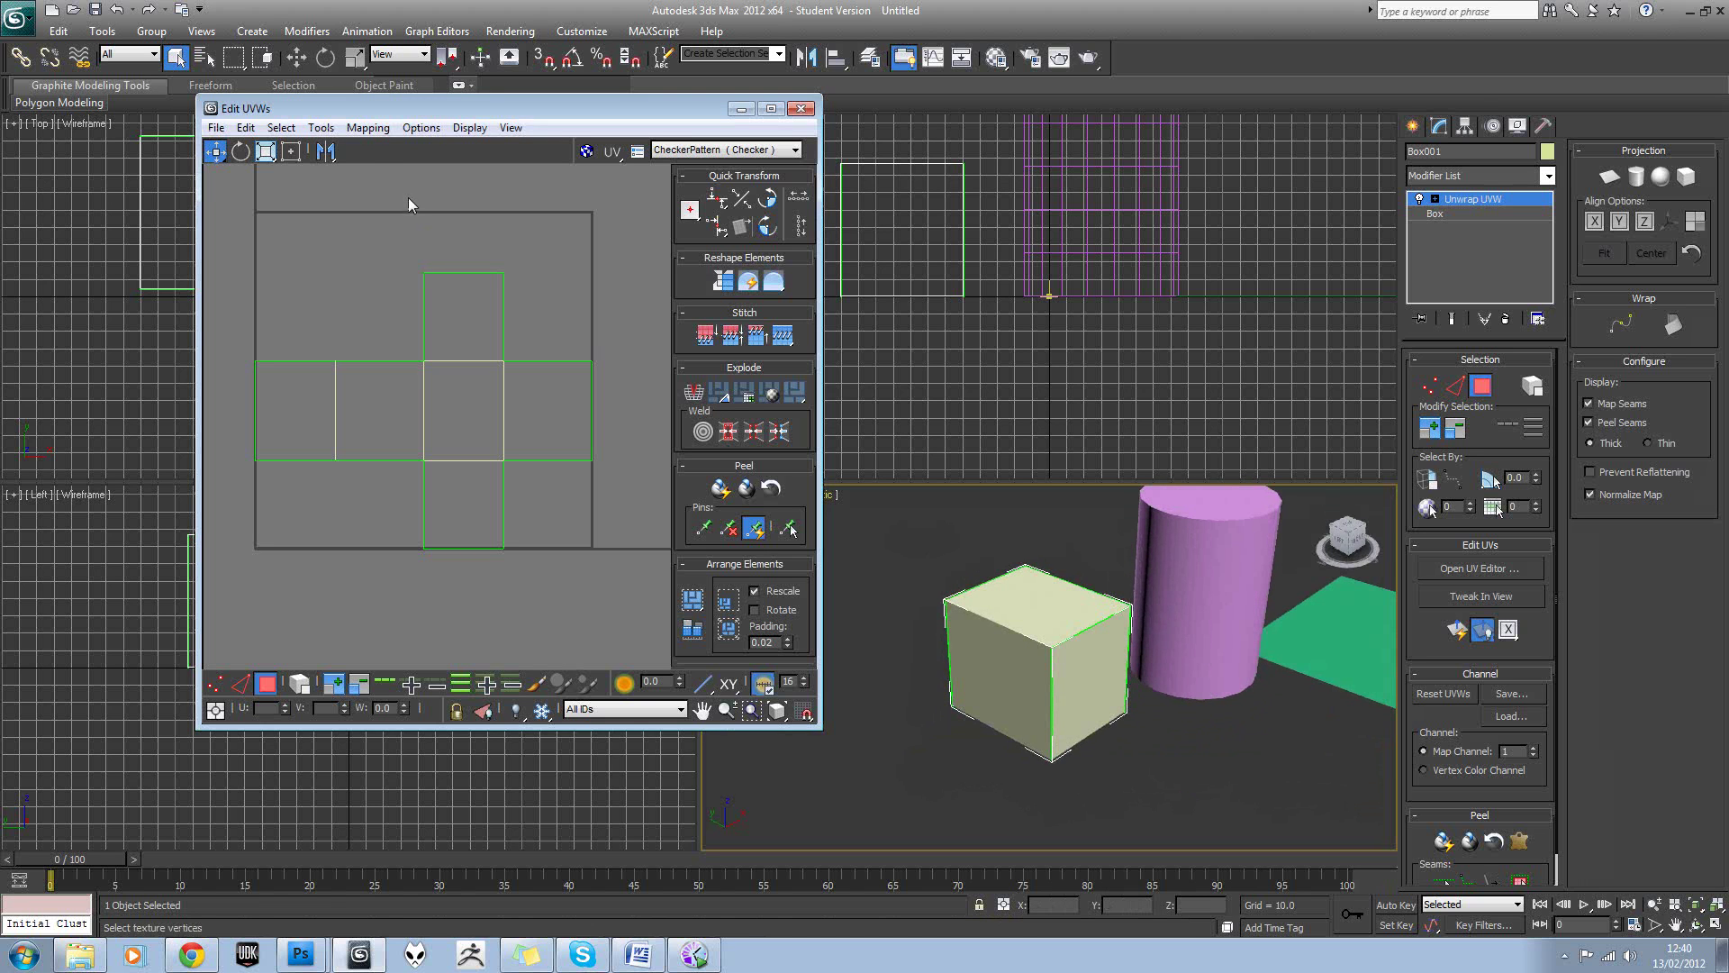
left_click(321, 128)
left_click(382, 462)
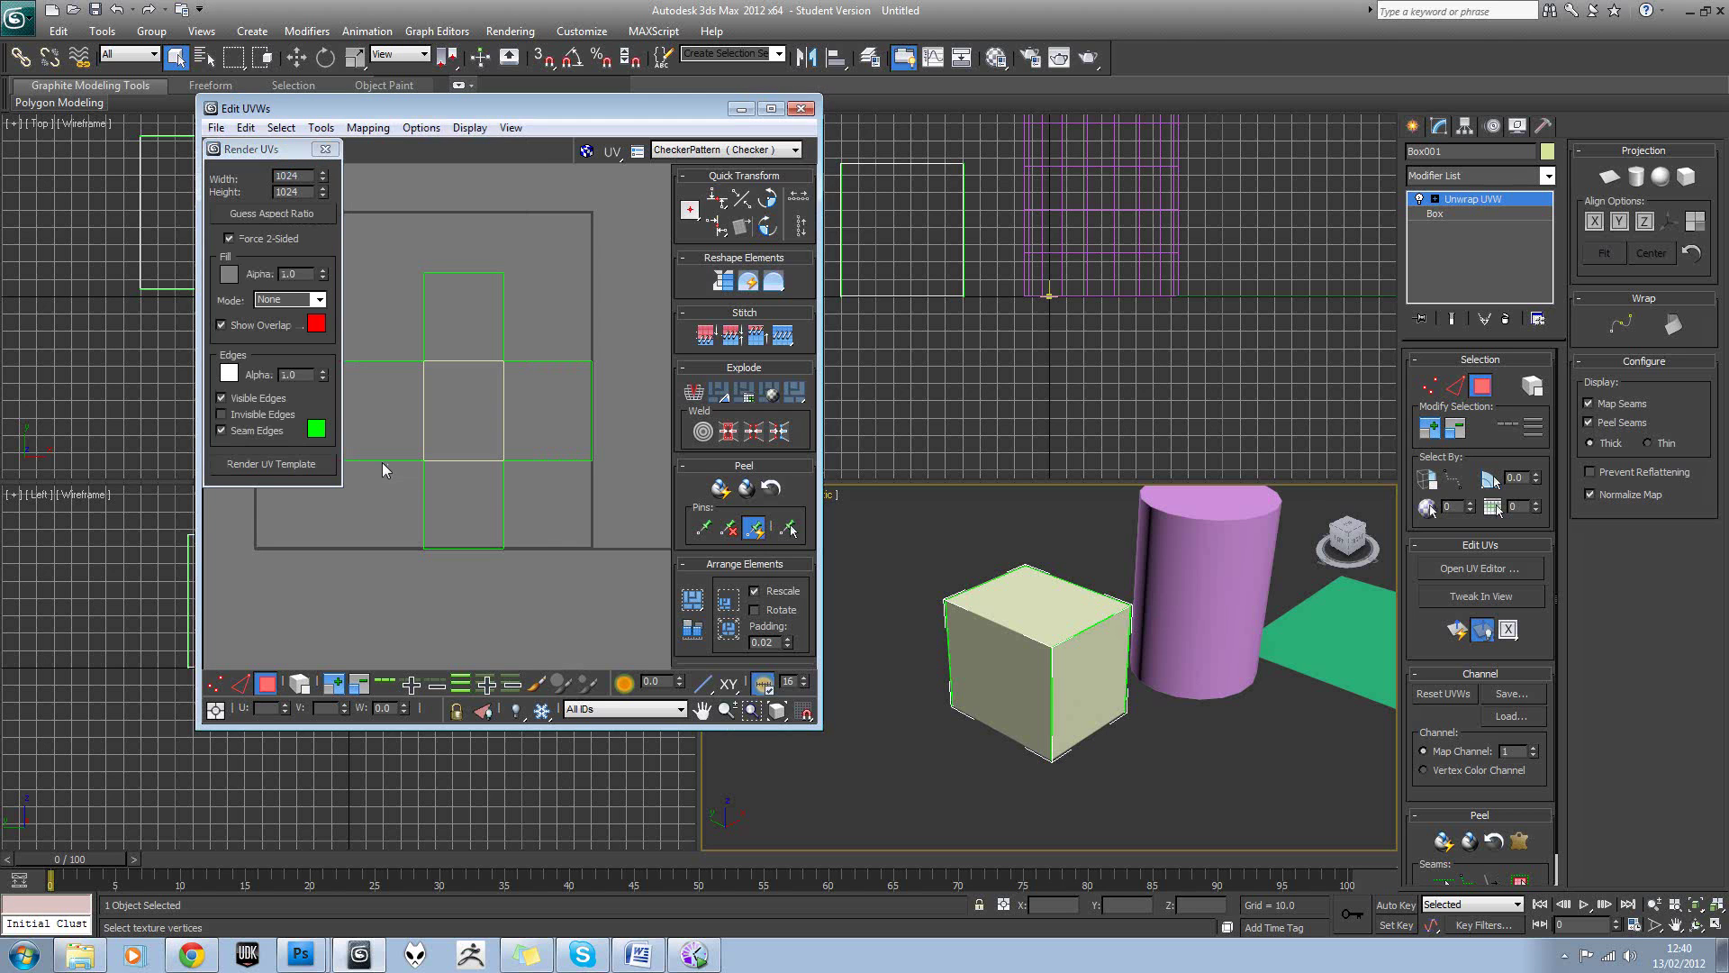
left_click_drag(259, 149, 187, 173)
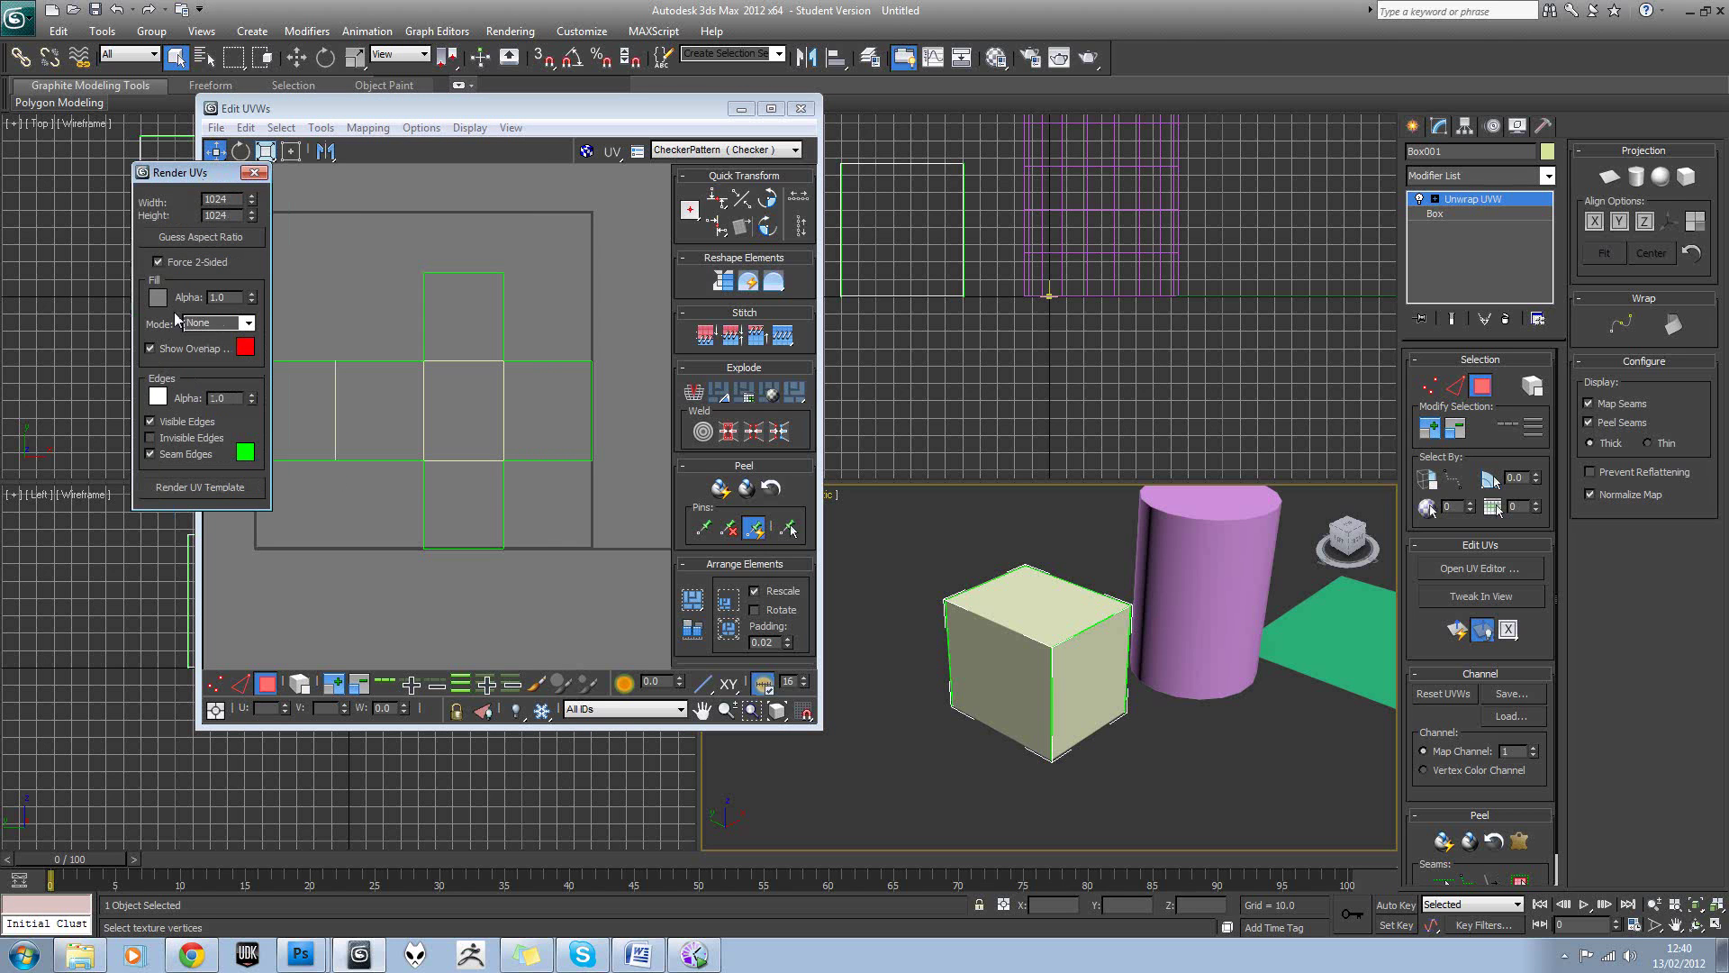
left_click(235, 323)
left_click(227, 349)
left_click(209, 489)
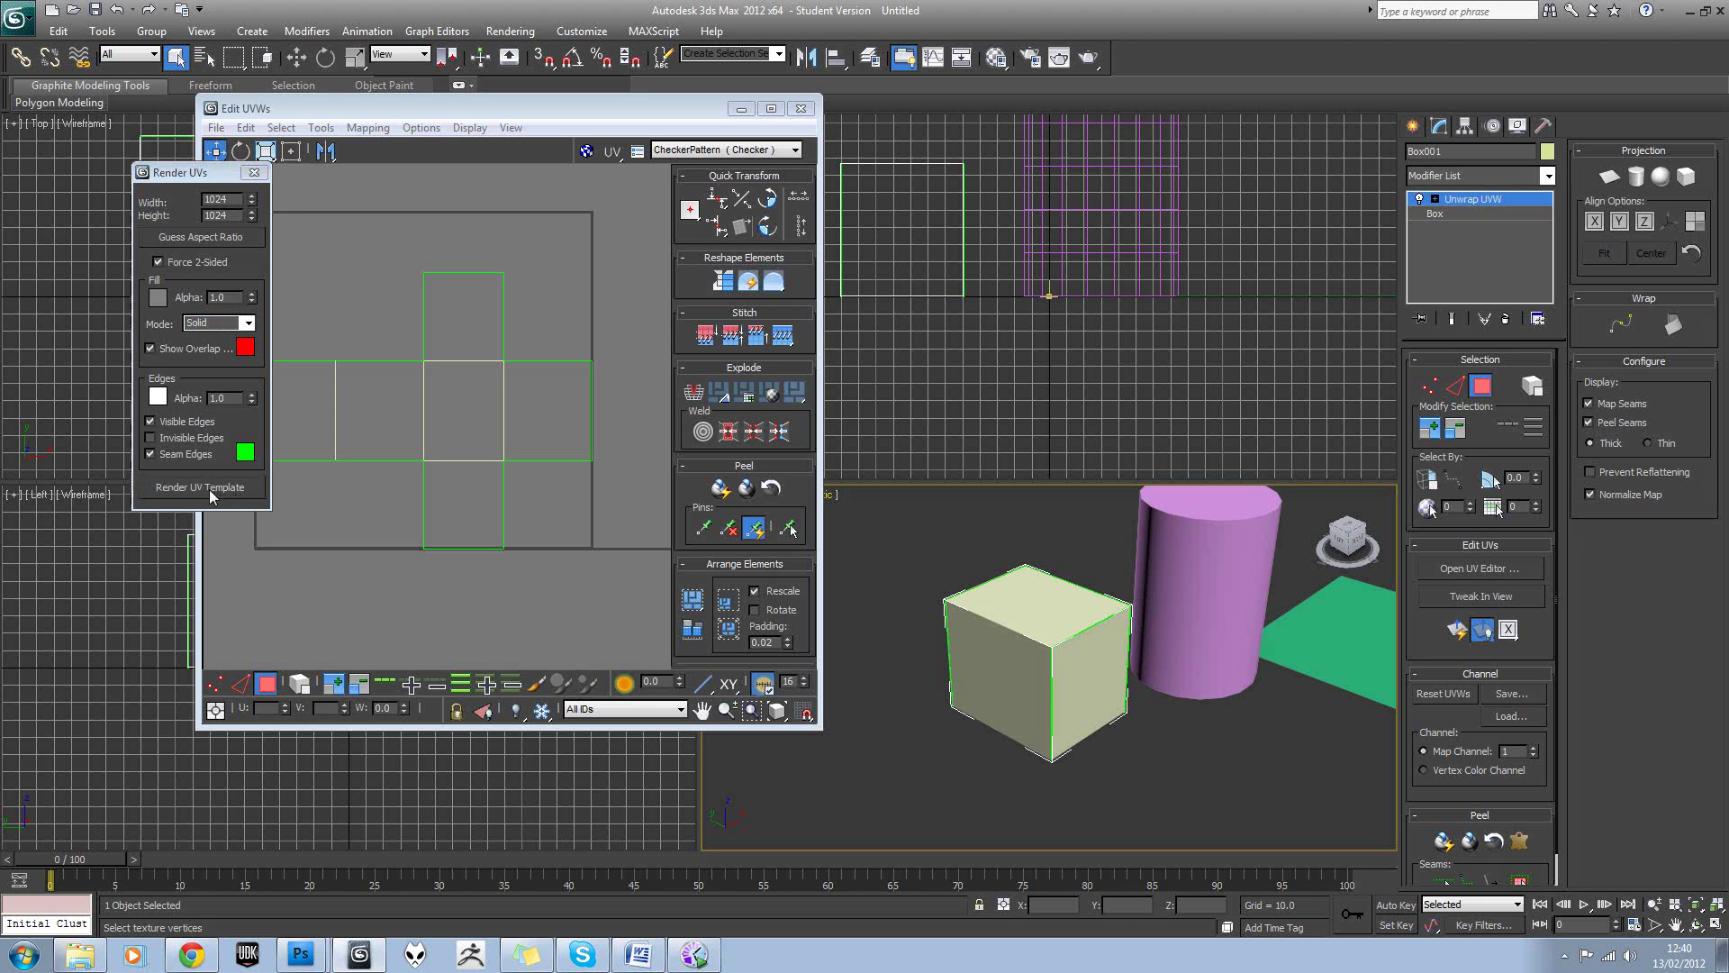
left_click_drag(1257, 20, 843, 47)
scroll(980, 279, "down", 1)
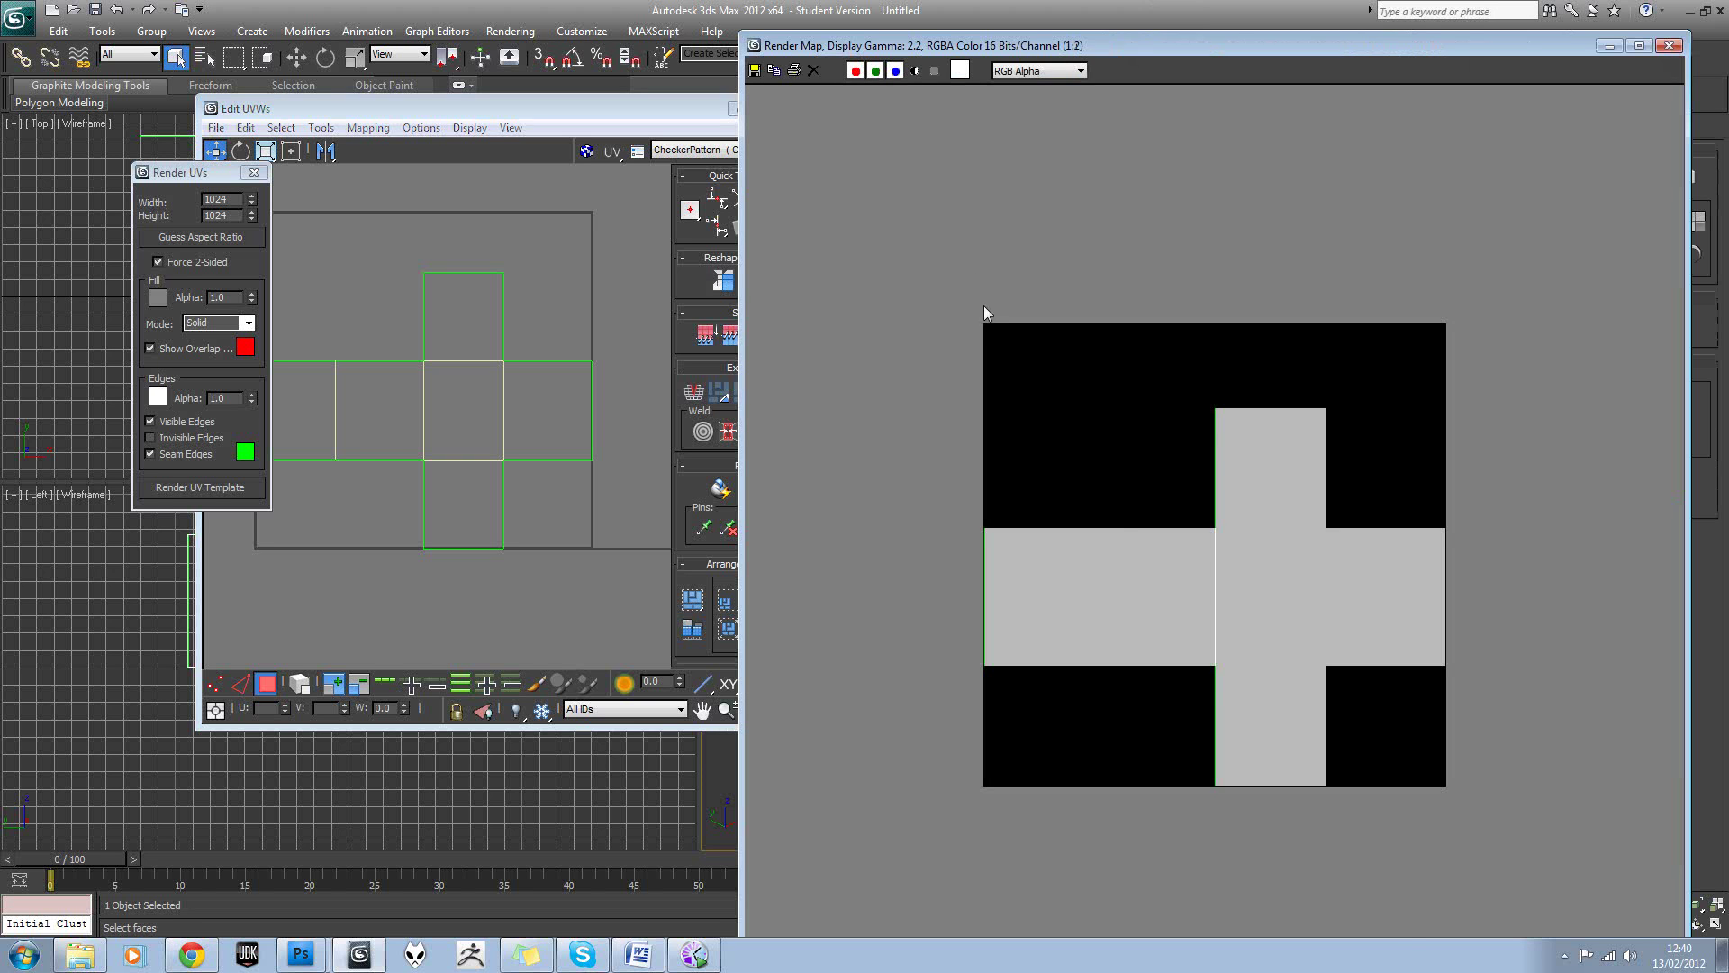
scroll(1120, 528, "up", 1)
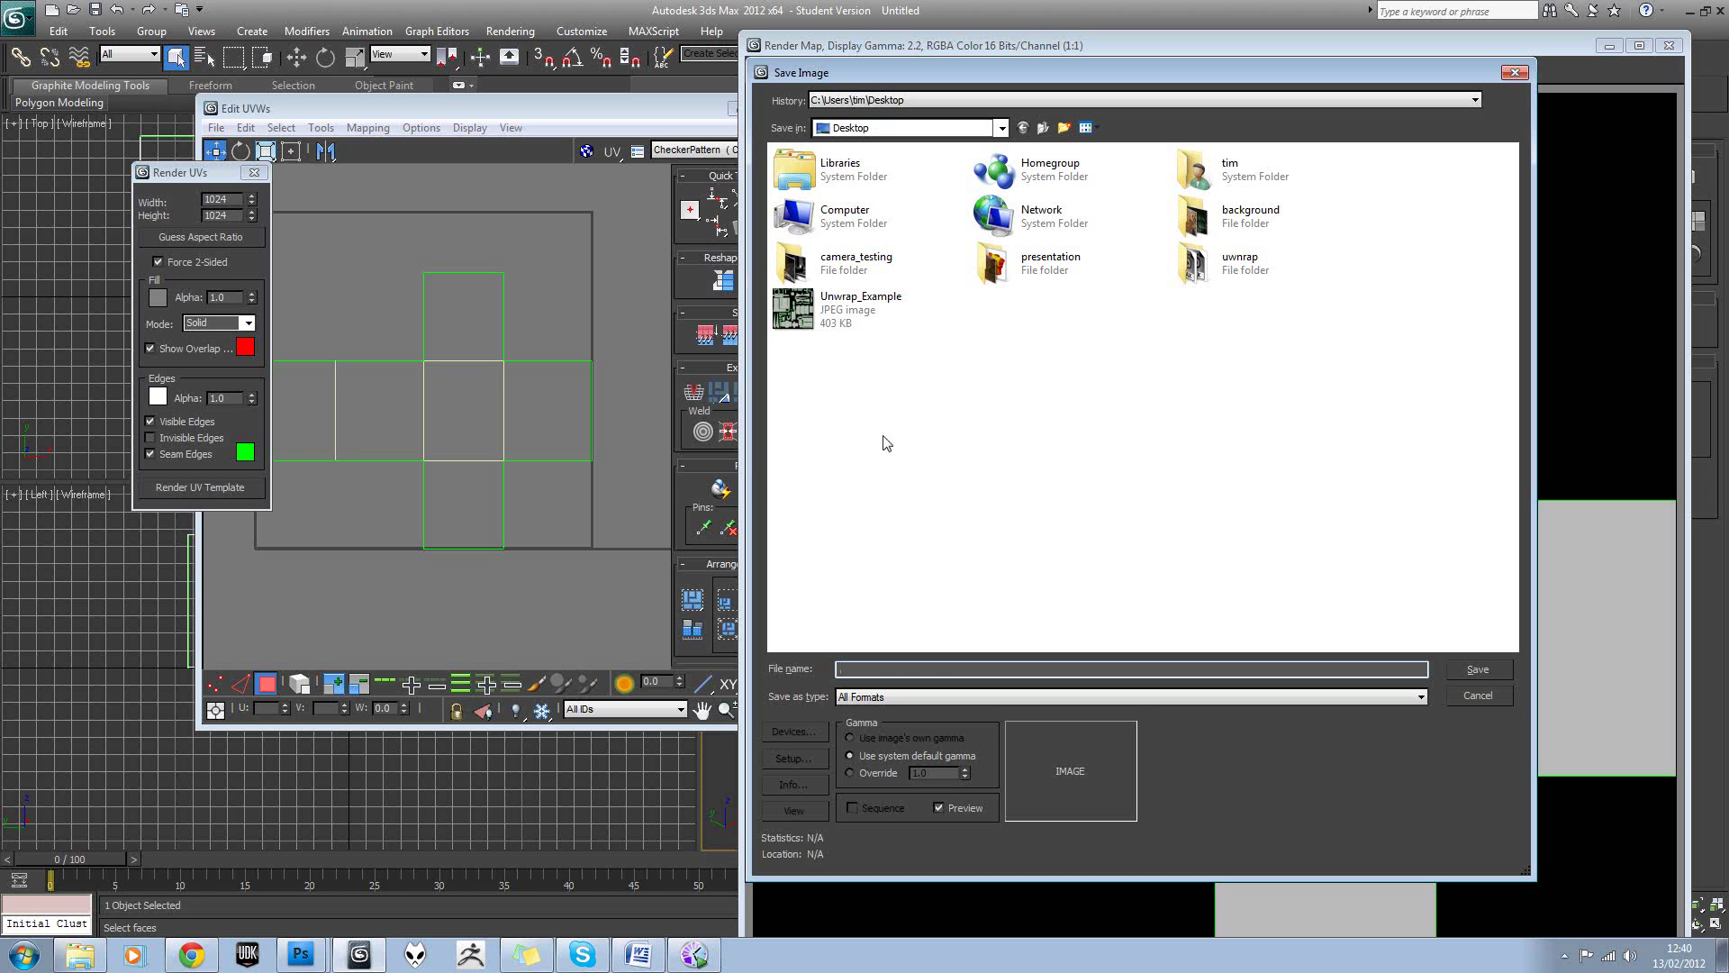
Save the rendered cross template to the Desktop as the JPEG file Unwrap_Example2 and close the render.
left_click(864, 320)
left_click(947, 669)
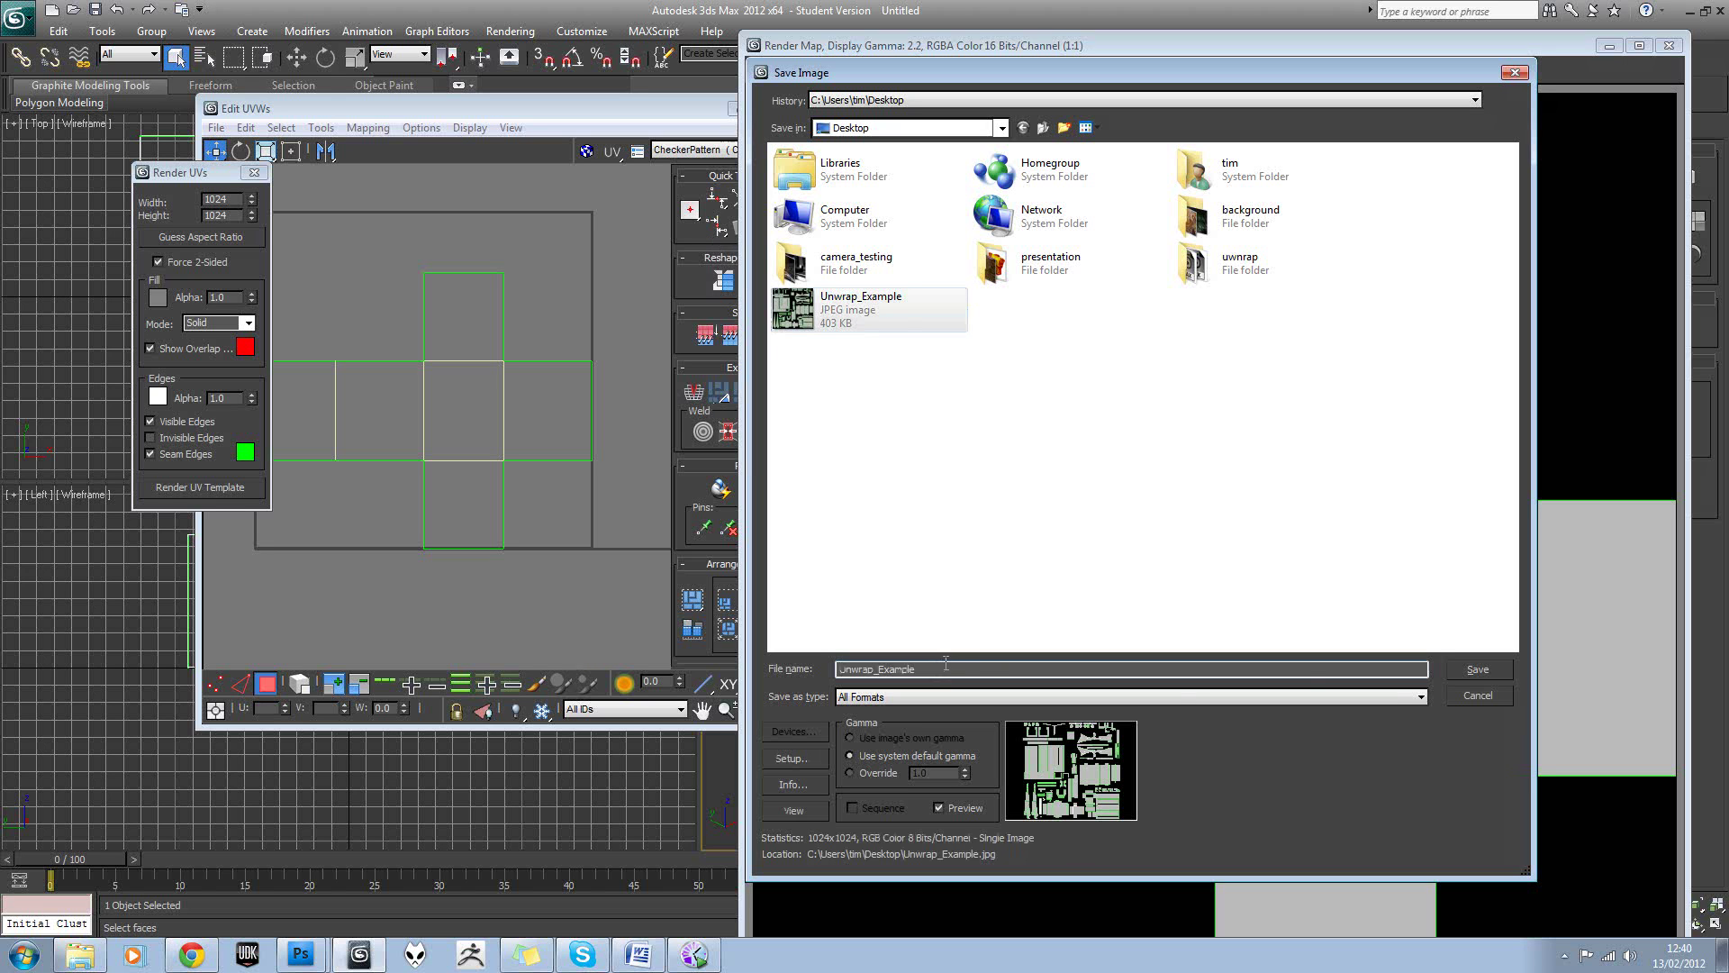
type("2")
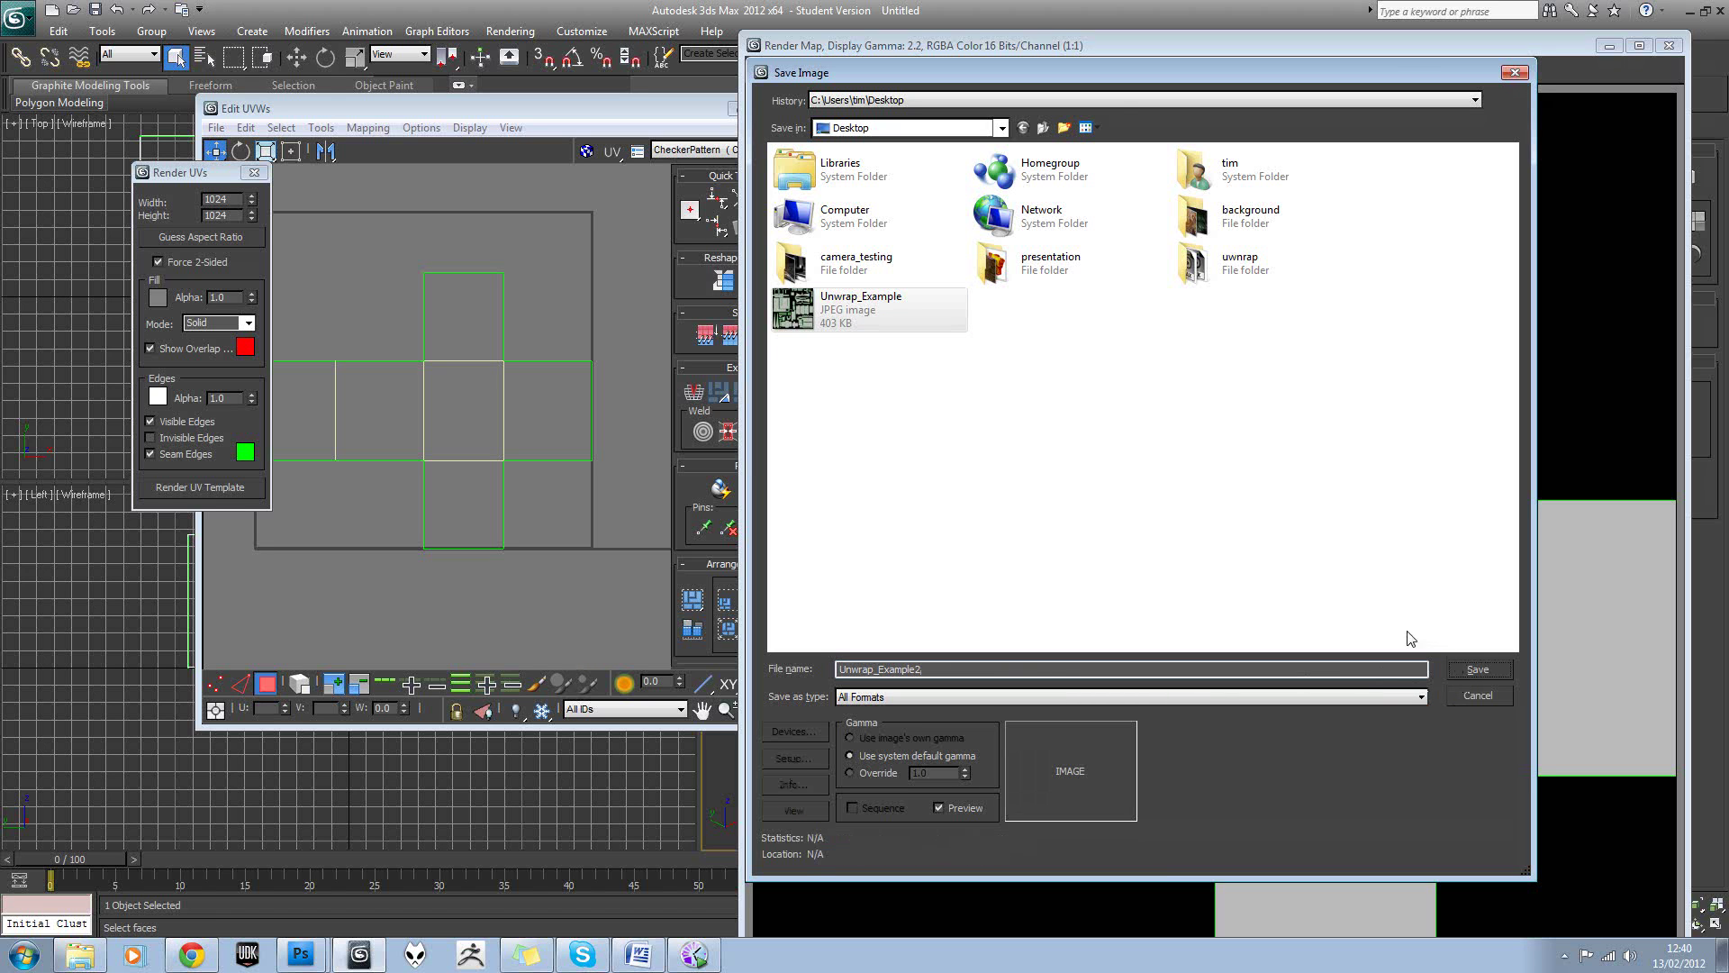
left_click(1121, 695)
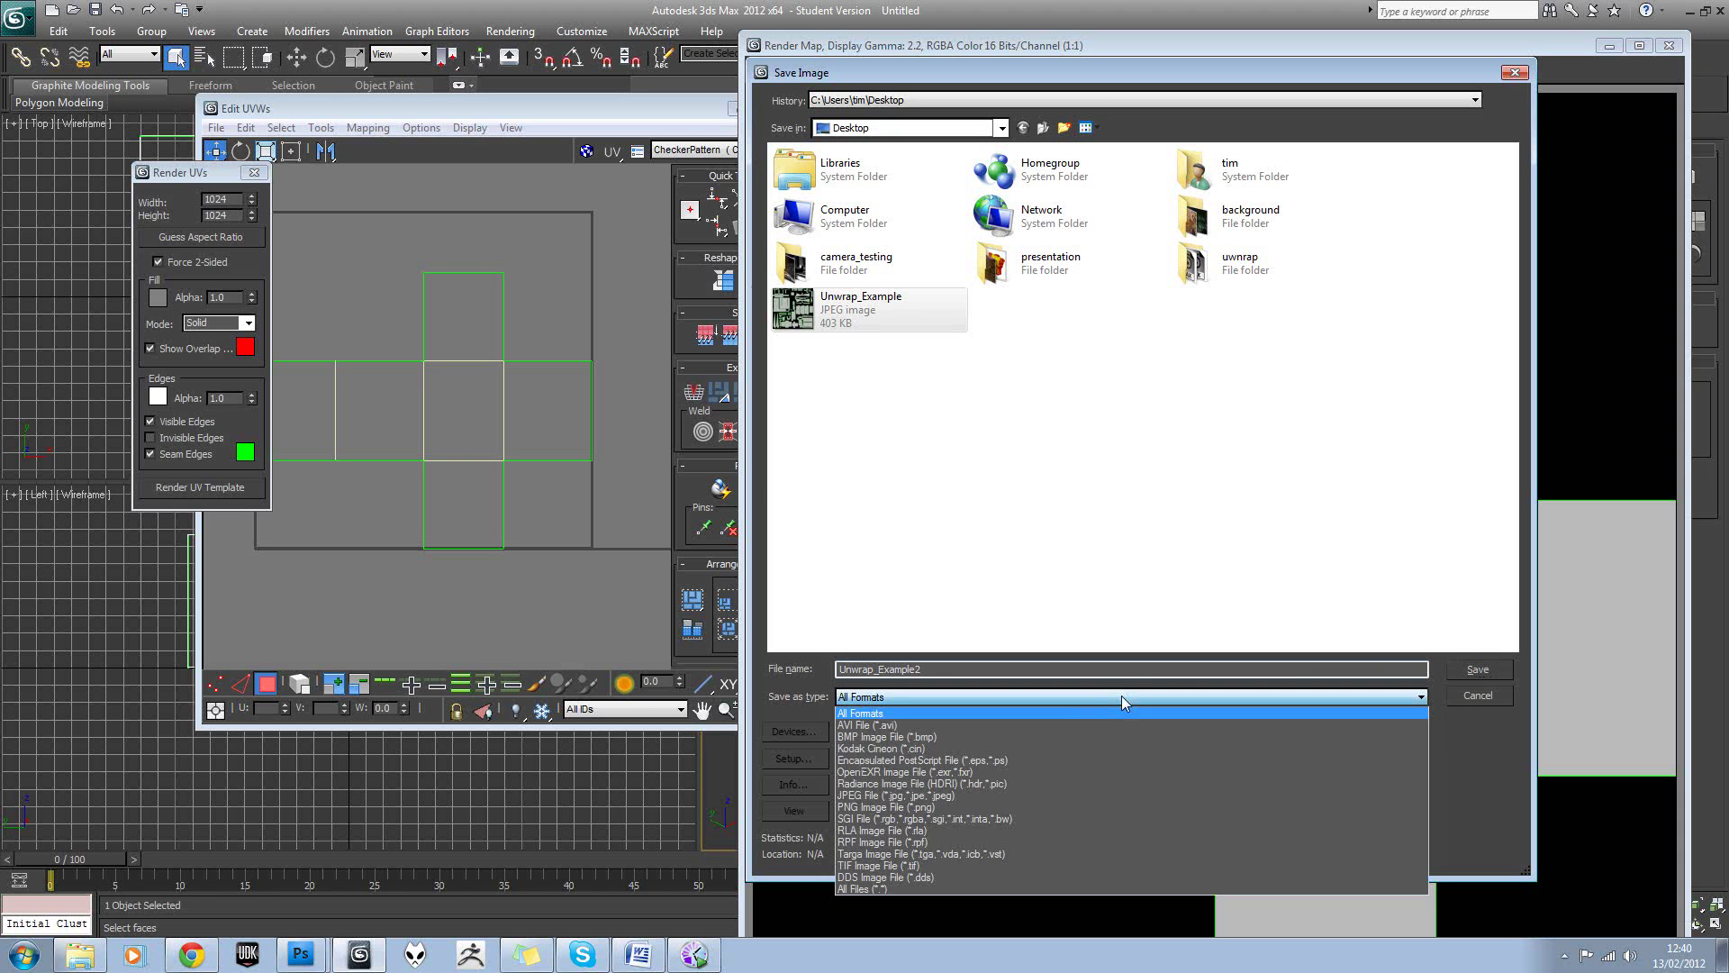
left_click(1010, 793)
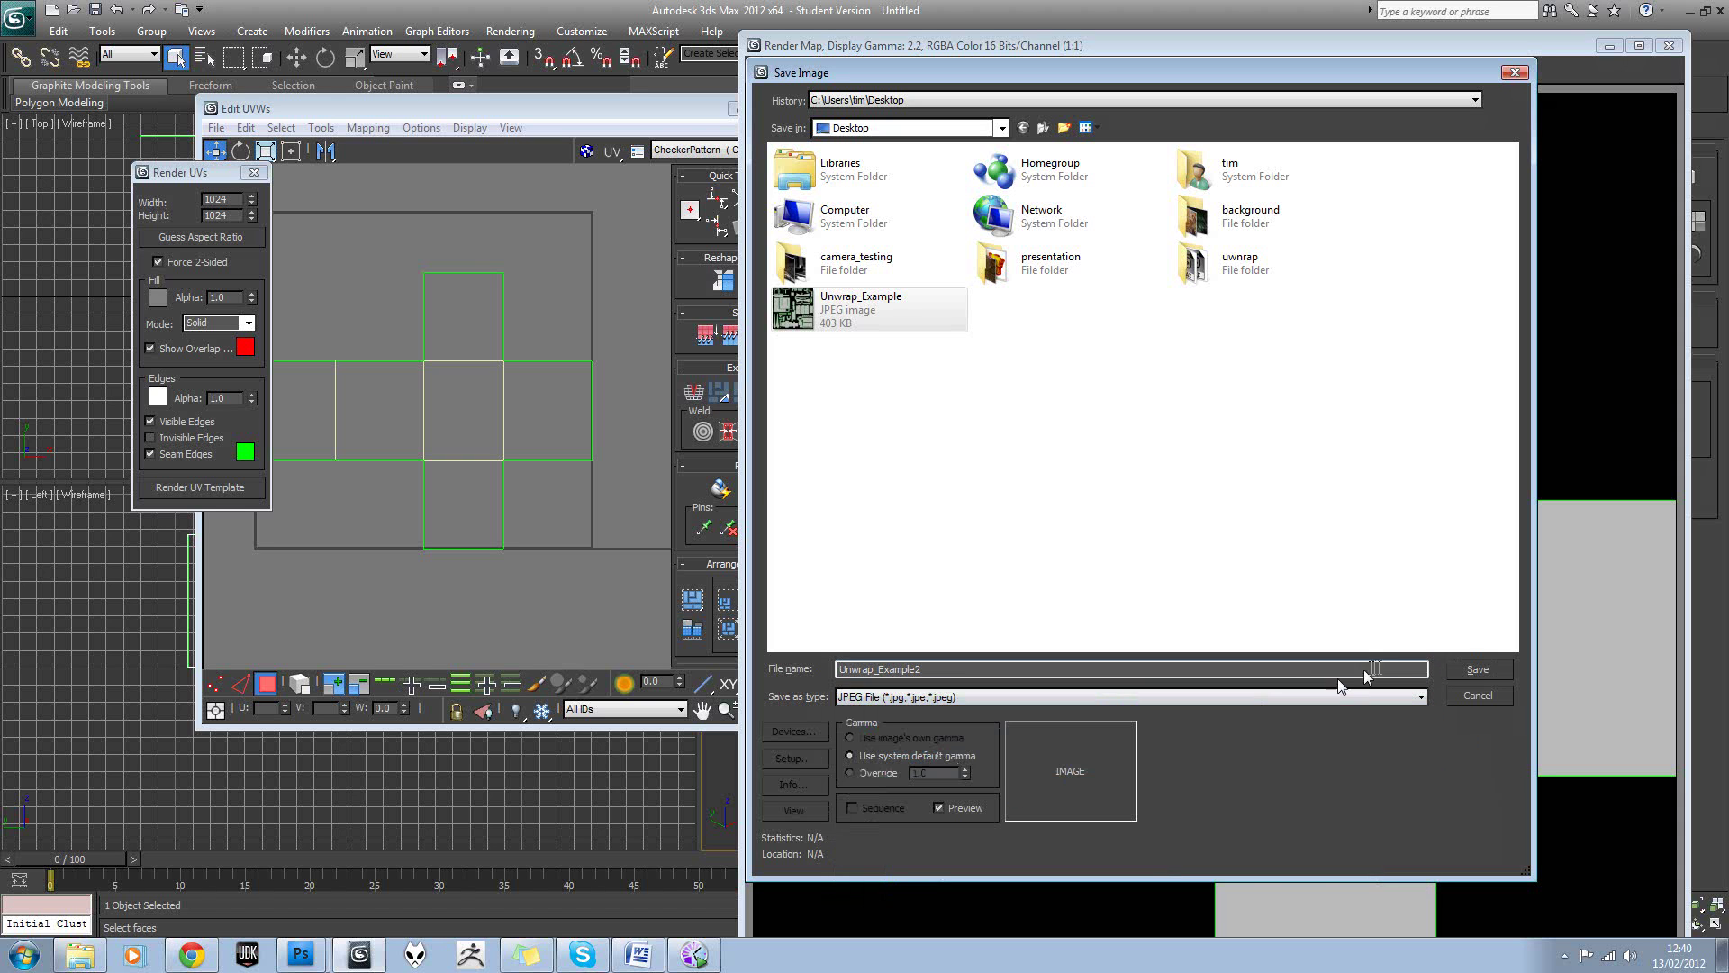
left_click(1457, 670)
left_click(1111, 577)
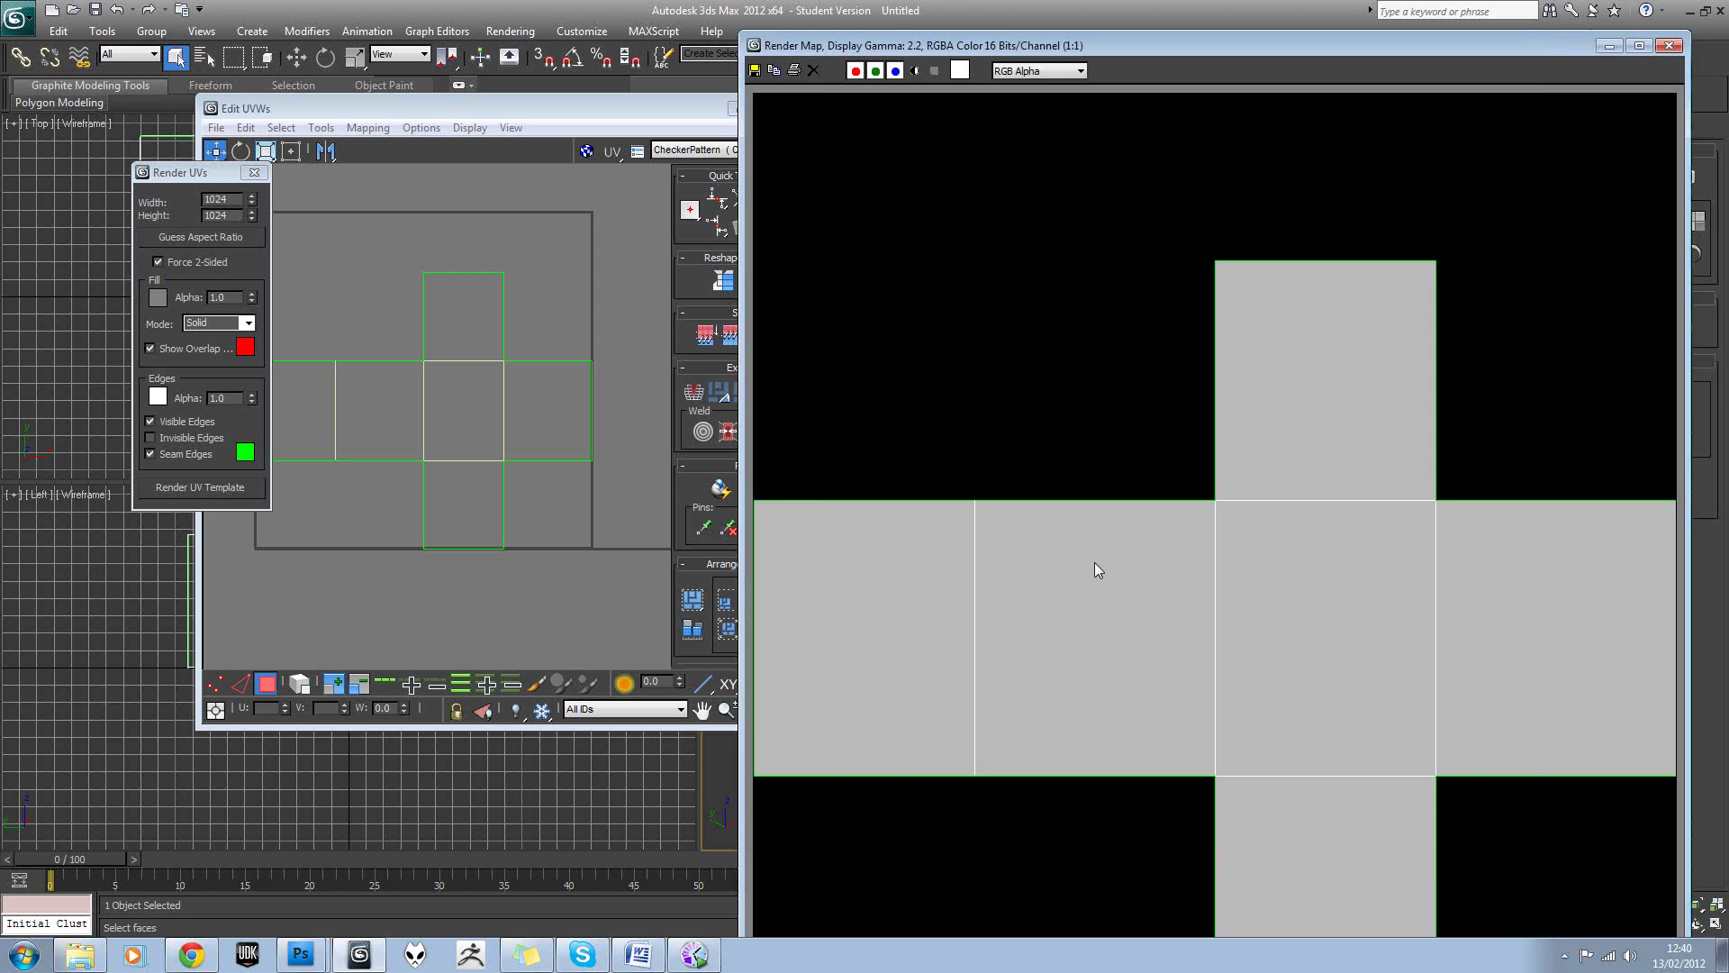
left_click(559, 286)
left_click(1669, 45)
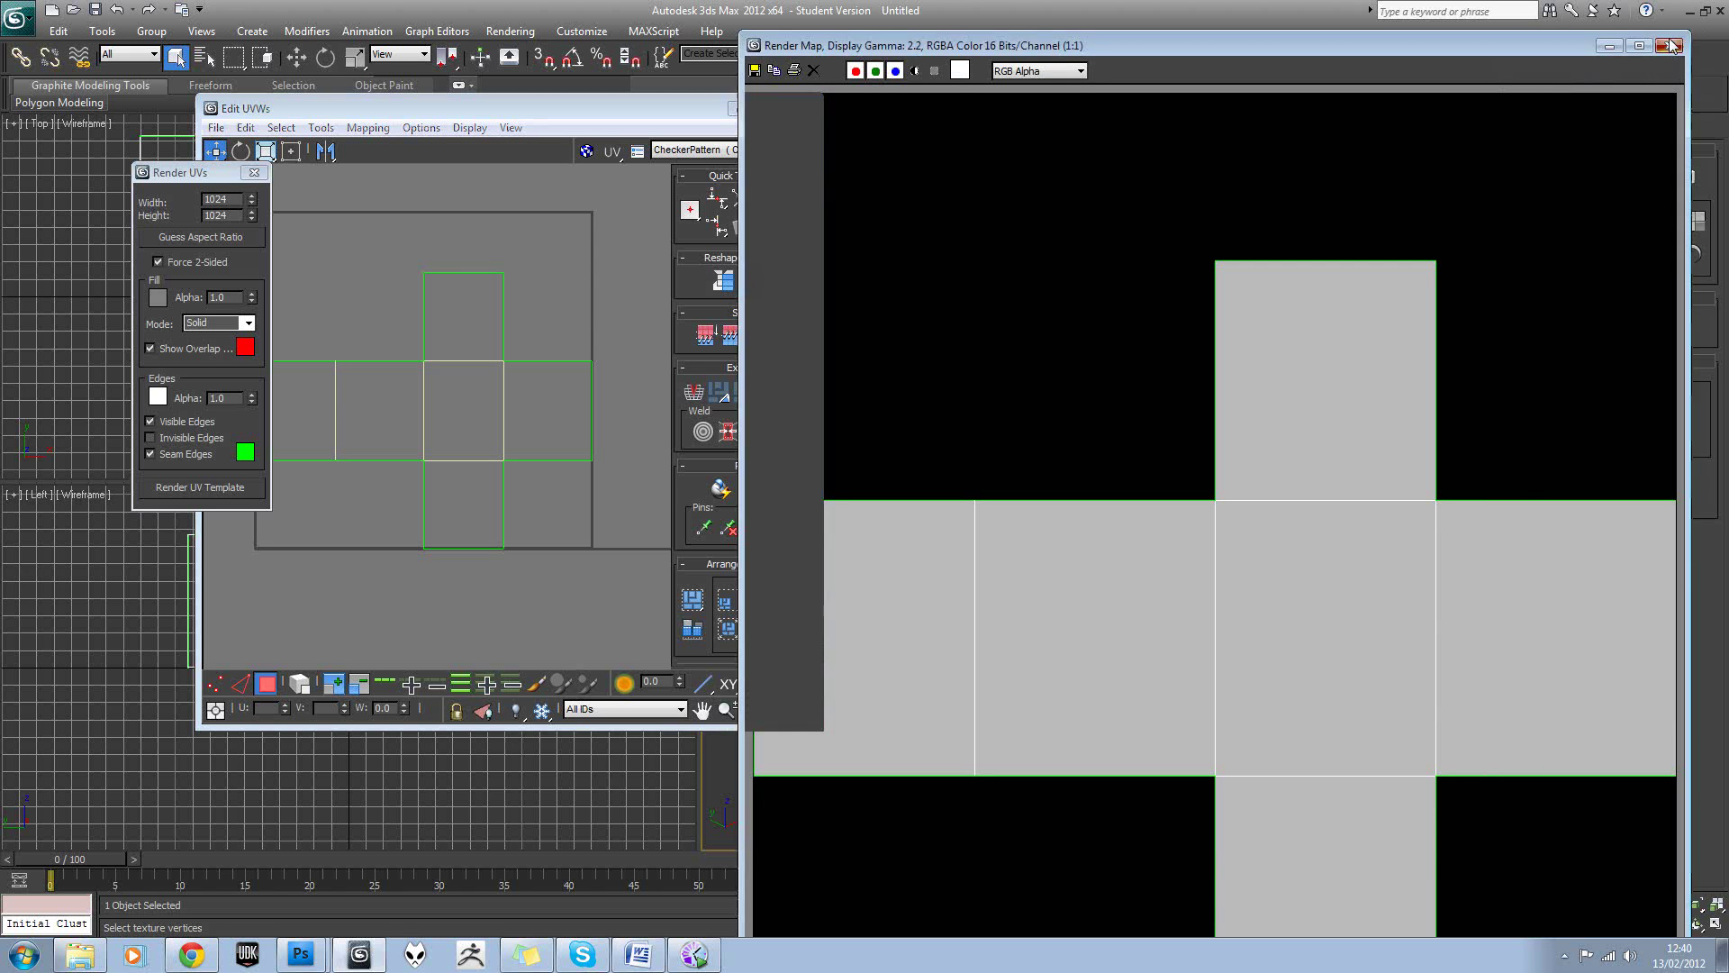
Select all the box's UV faces, apply Flatten Mapping with its default settings, and clear the selection.
left_click_drag(369, 108, 370, 120)
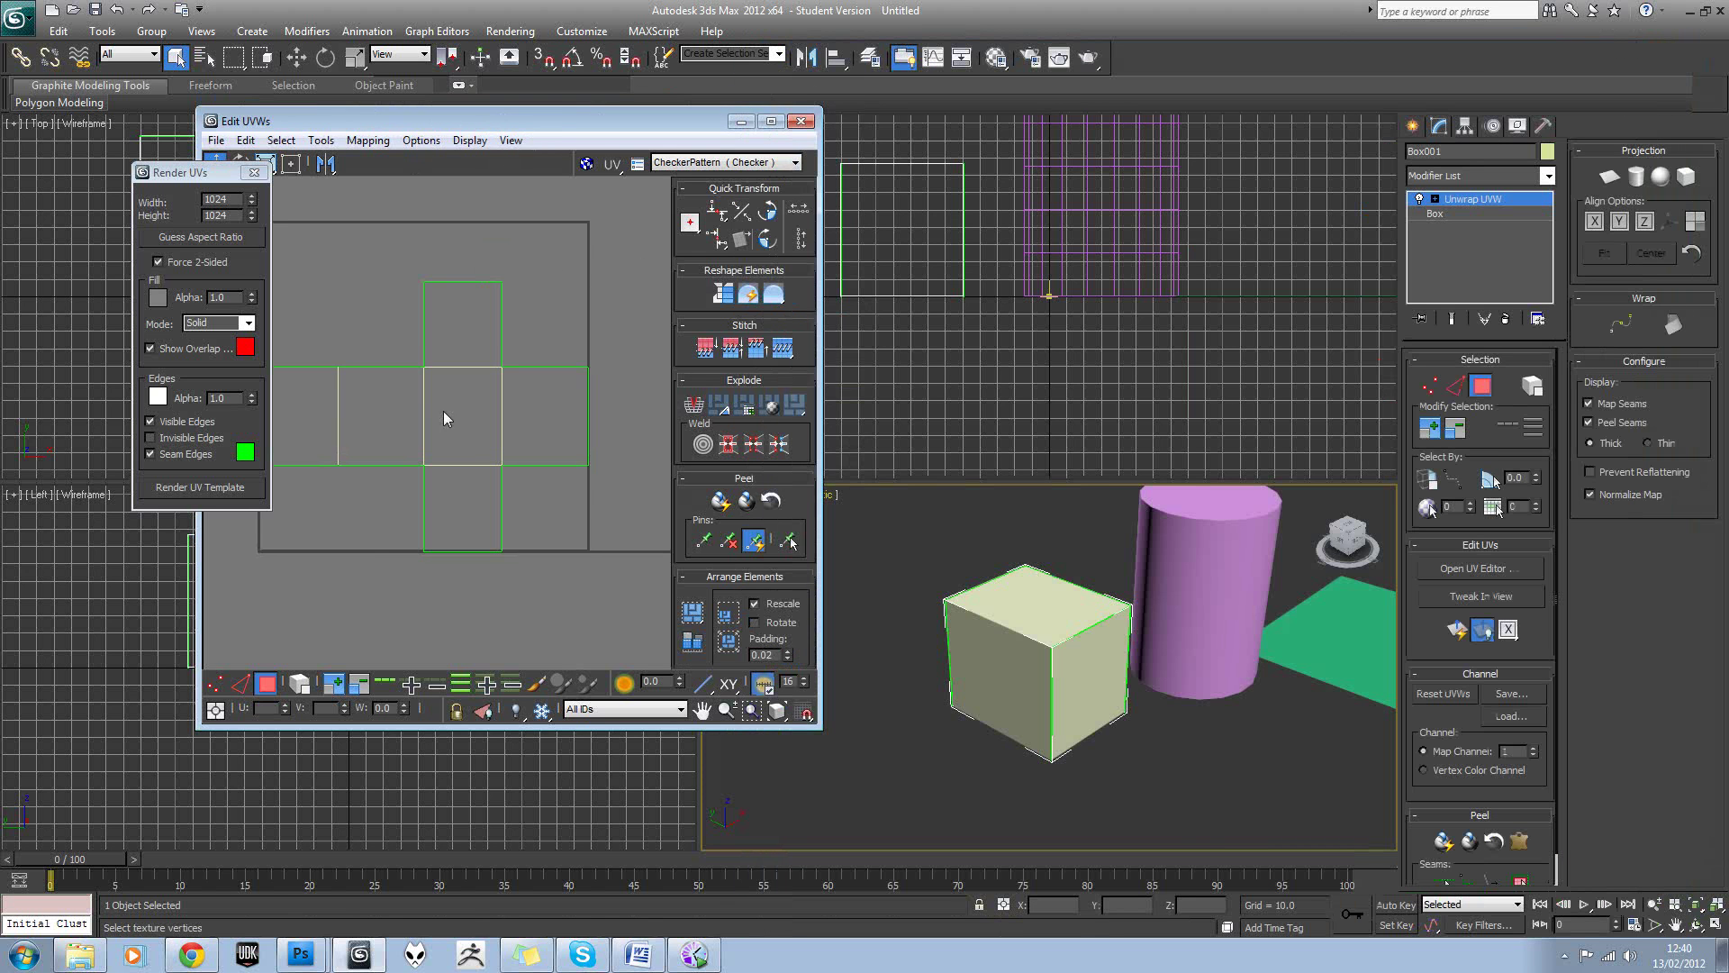
key("ctrl+a")
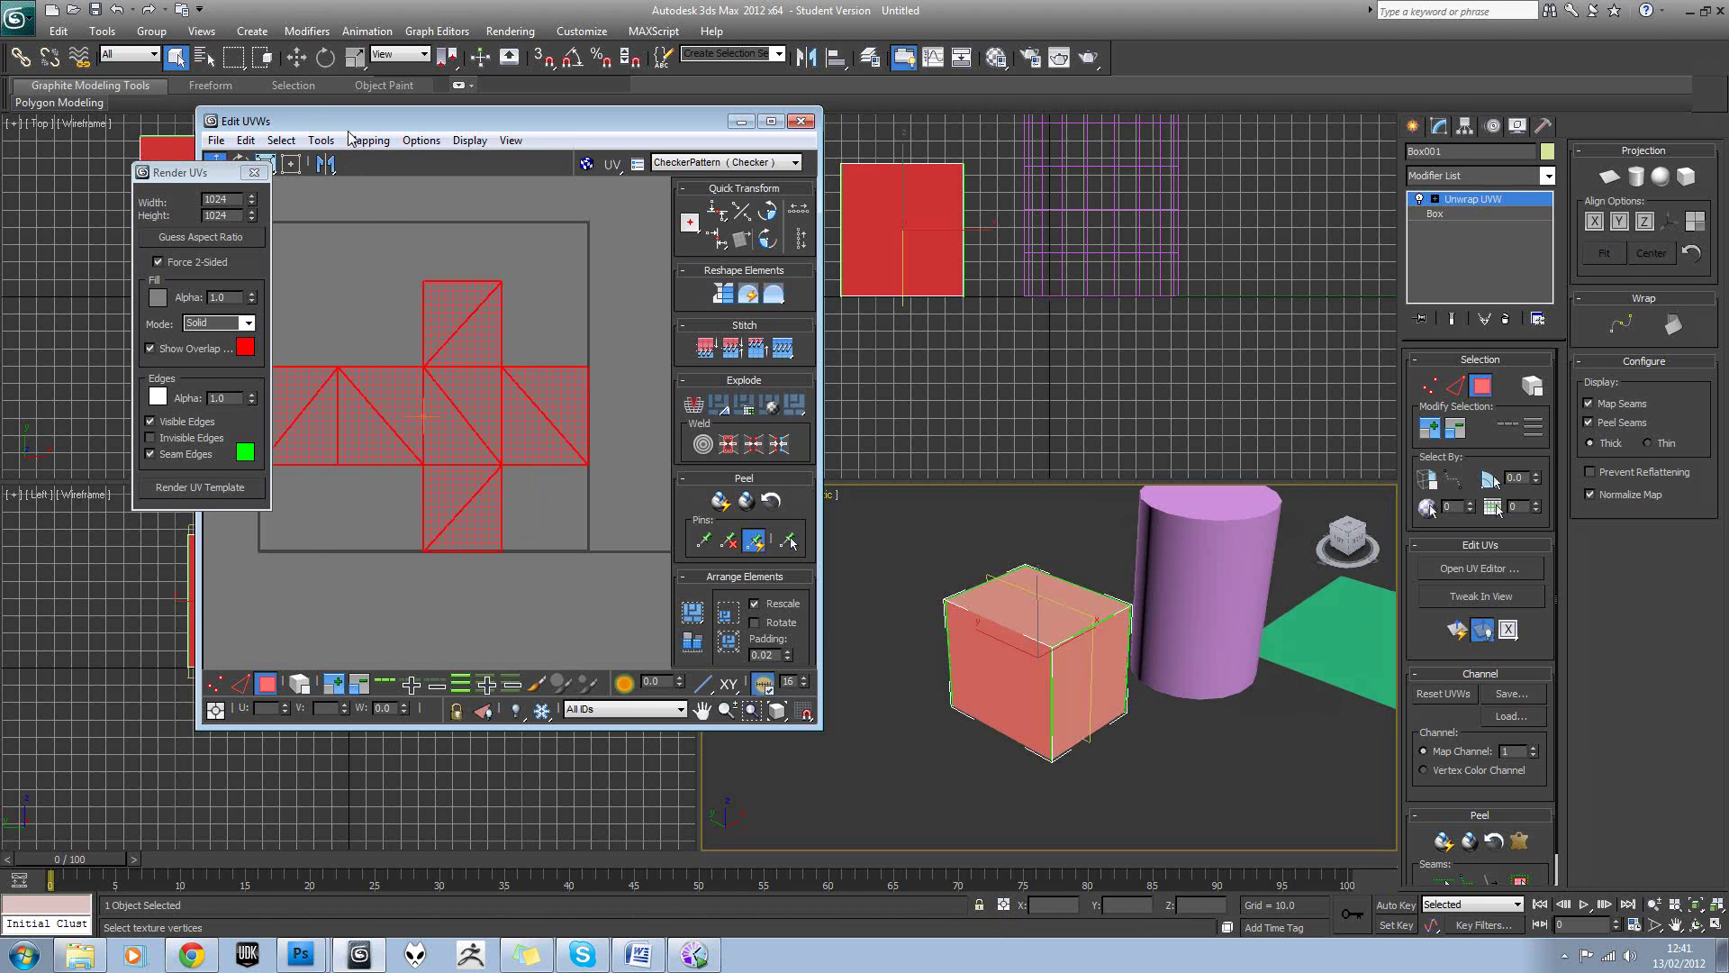
left_click(351, 140)
left_click(378, 159)
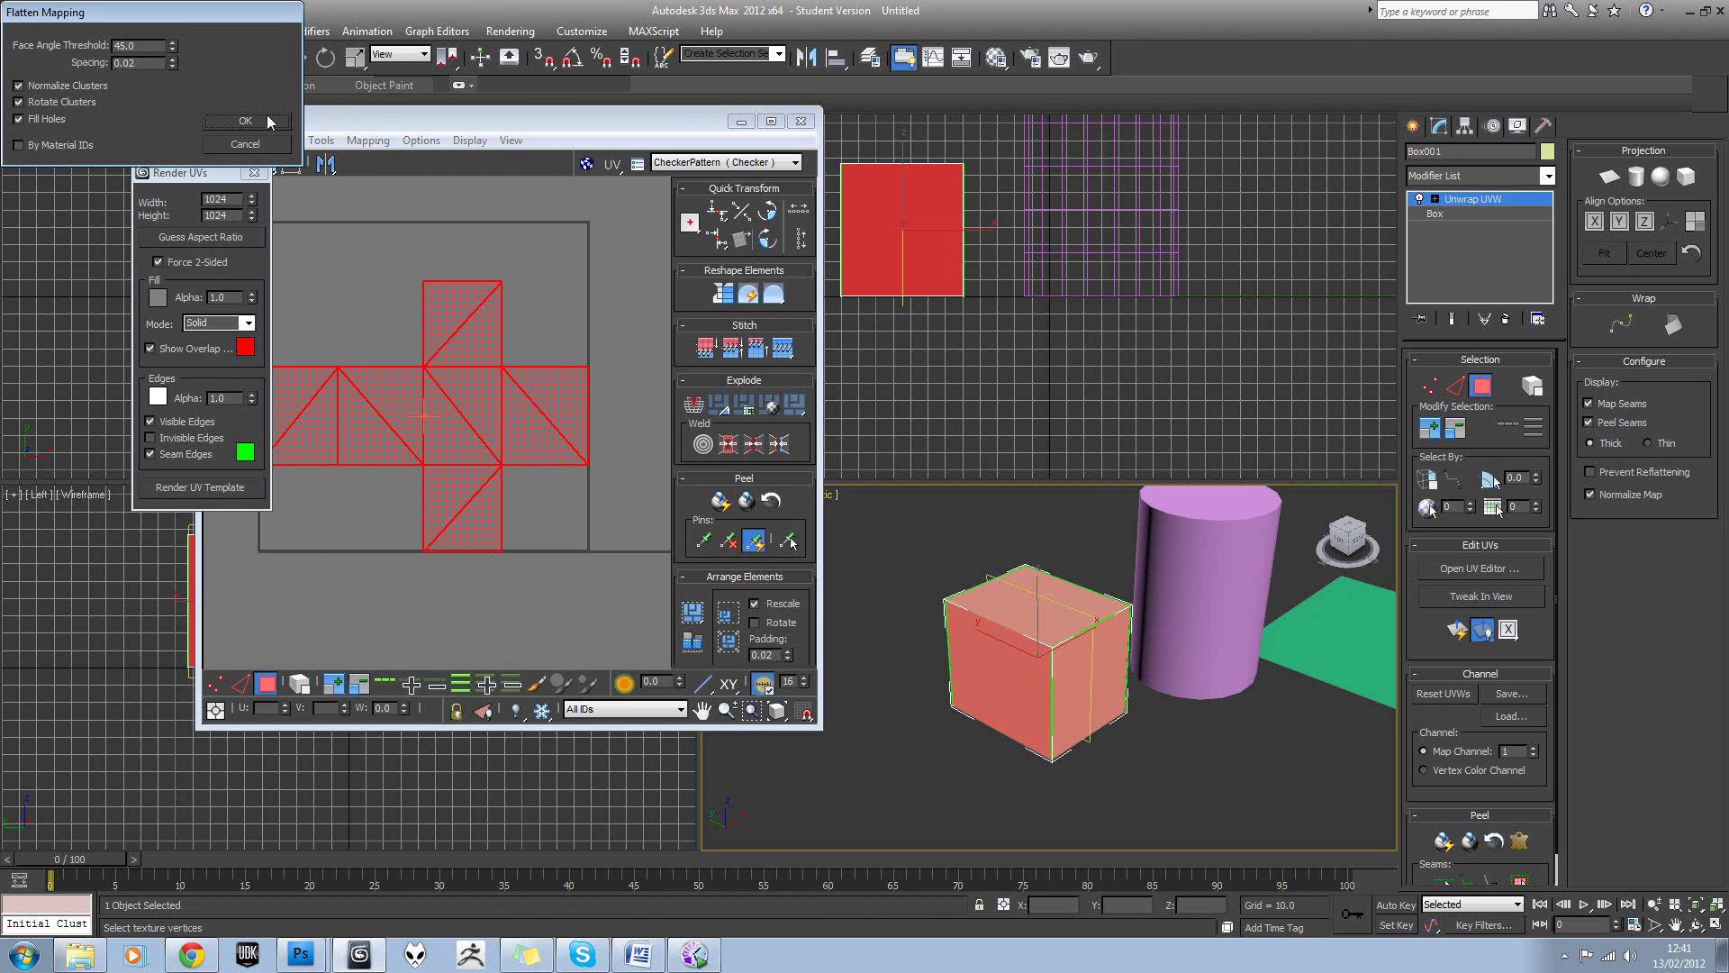
left_click(269, 122)
left_click(360, 193)
Render the UV template of the box's flattened faces with the Solid fill mode.
left_click_drag(351, 122, 567, 136)
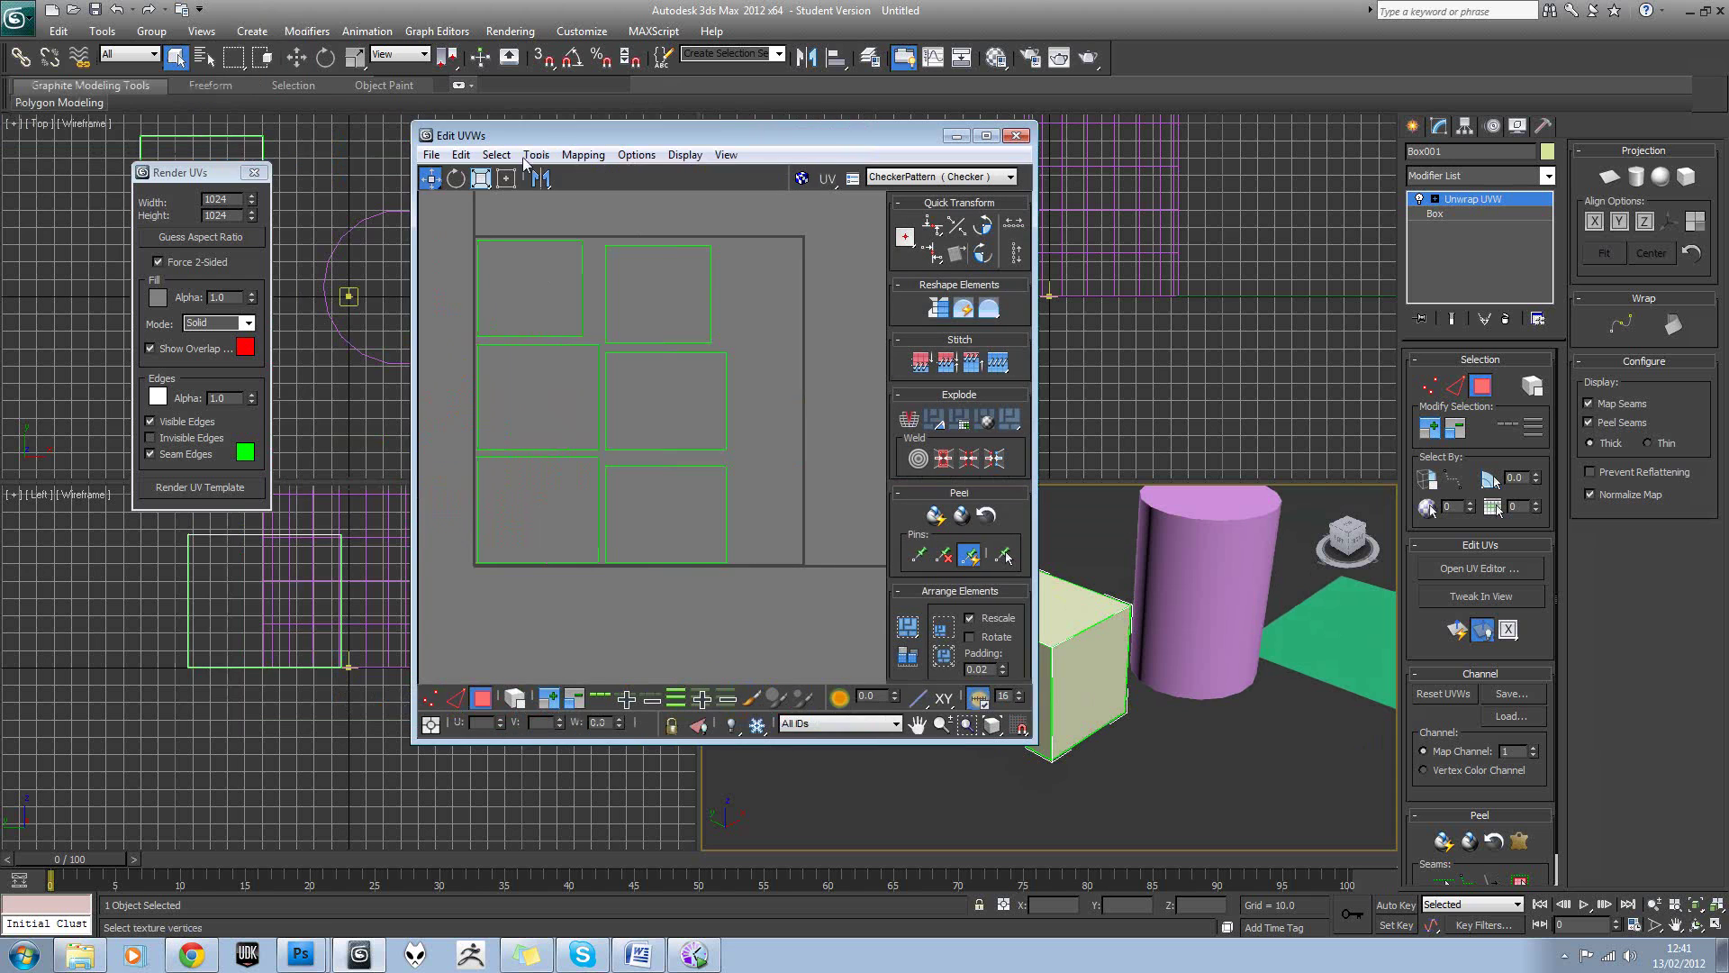
left_click(524, 161)
left_click(575, 487)
left_click(246, 487)
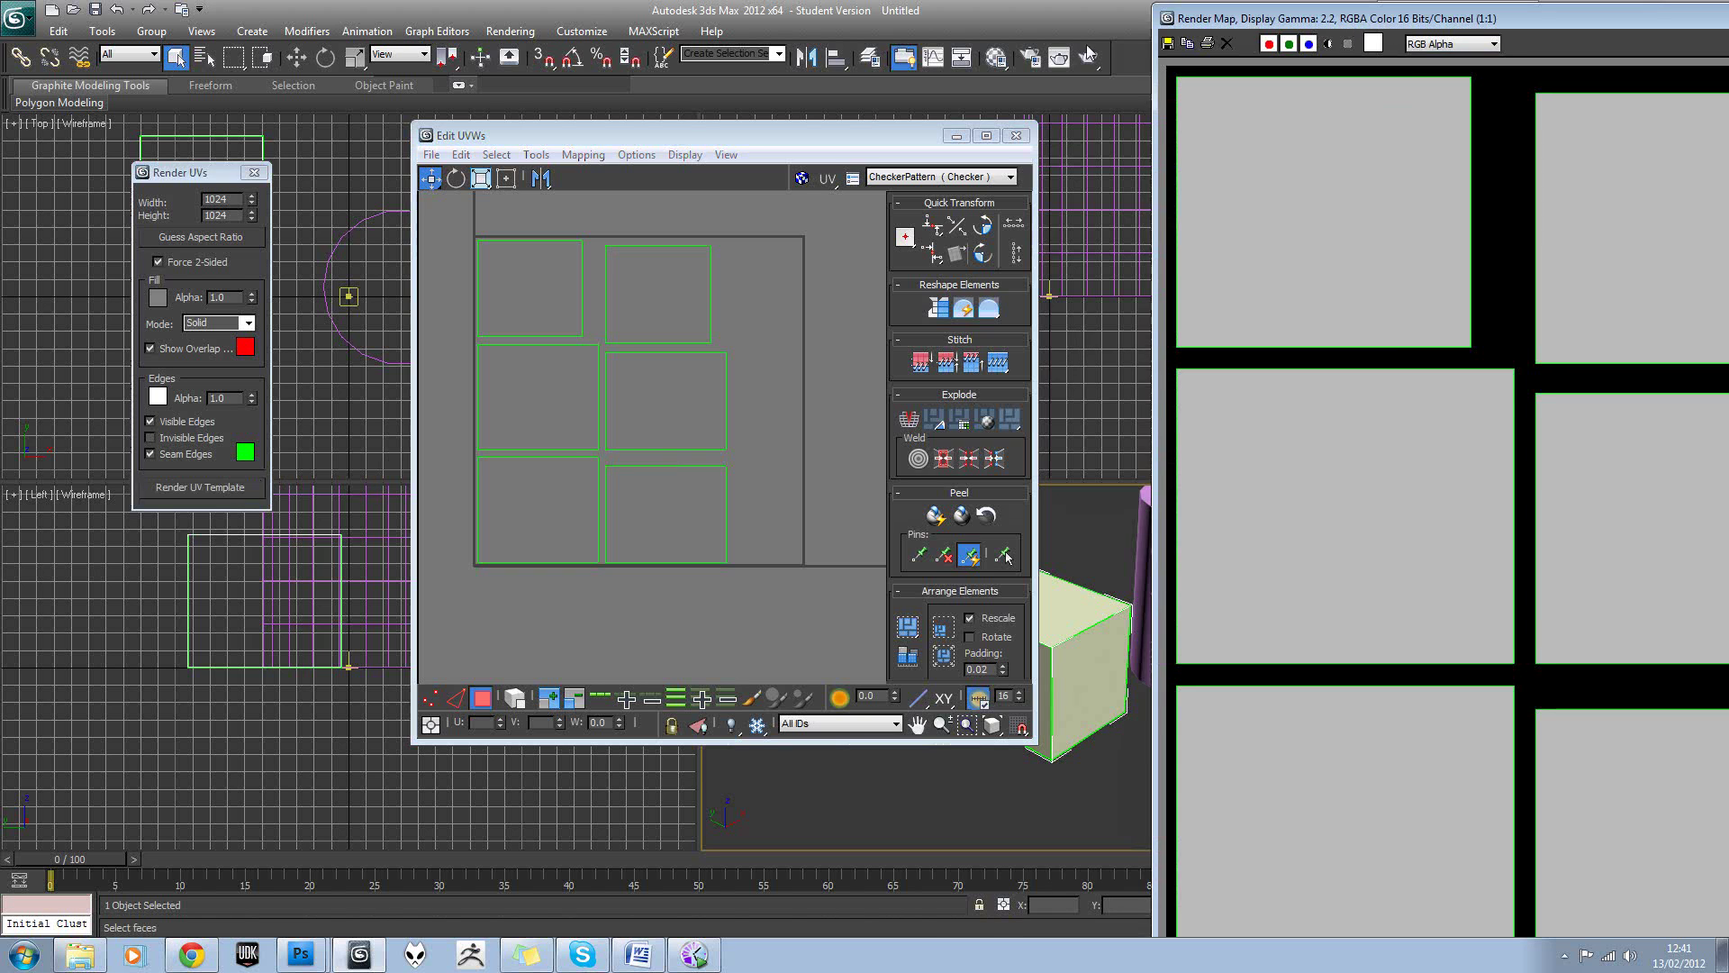
left_click_drag(1306, 18, 1030, 43)
Save the rendered flattened template to the Desktop as Unwrap_Example3.jpg.
left_click(897, 74)
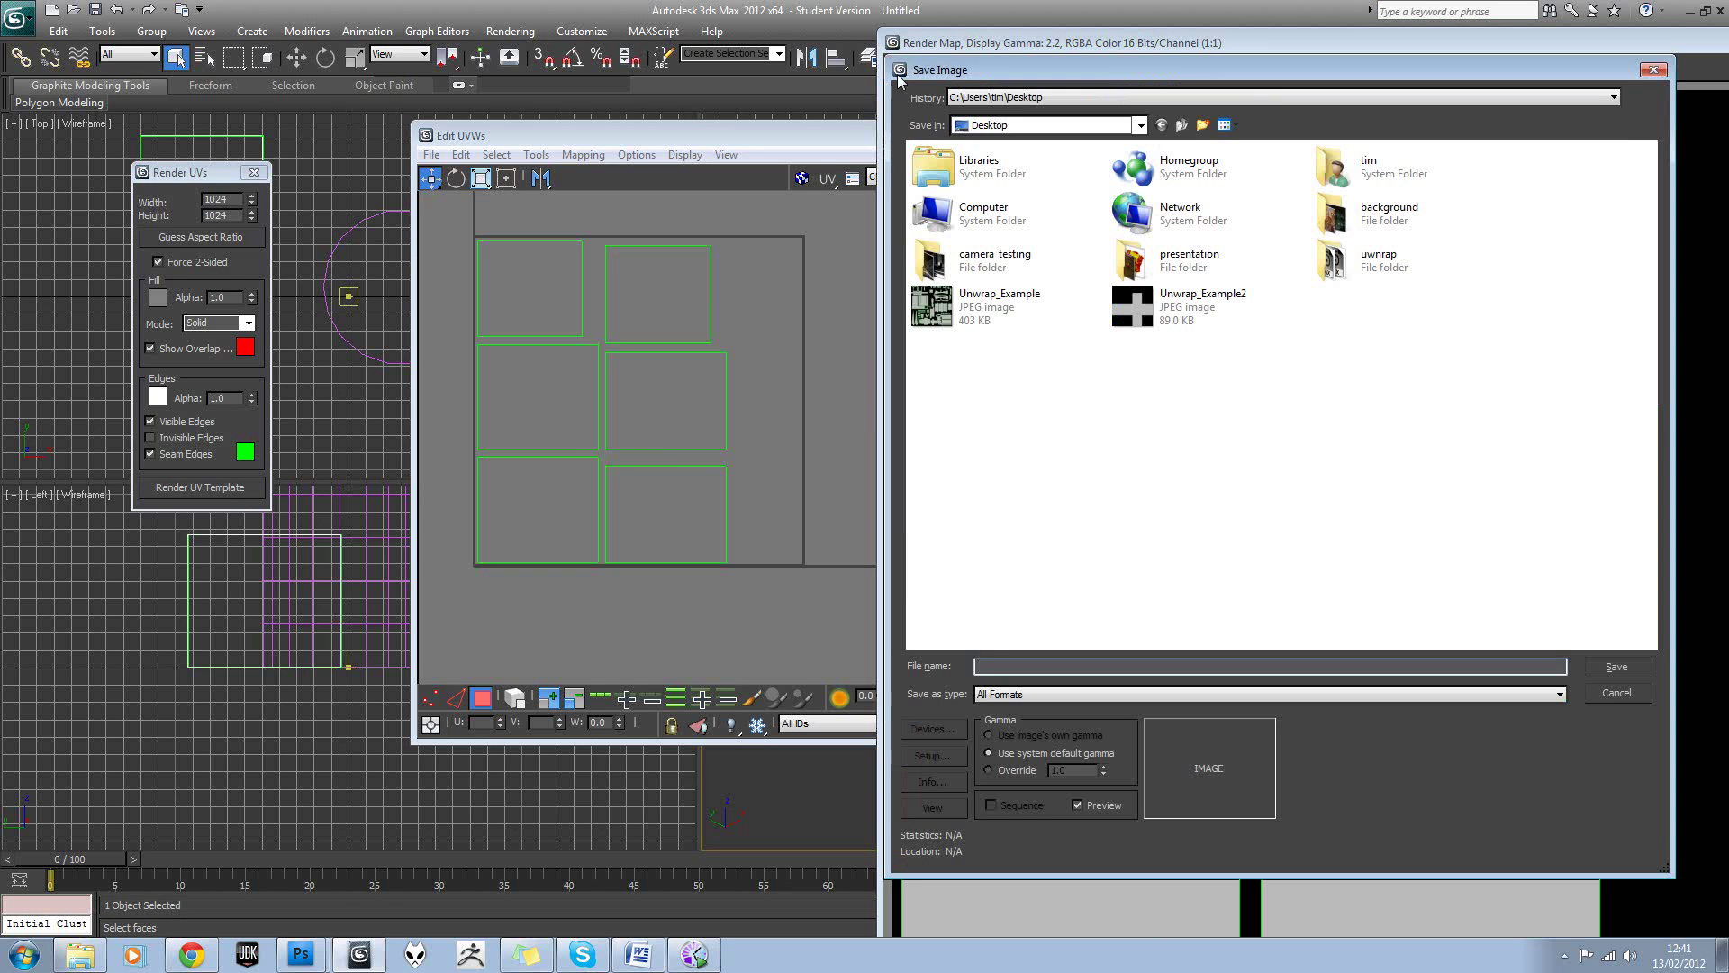
left_click(1149, 307)
left_click(1103, 665)
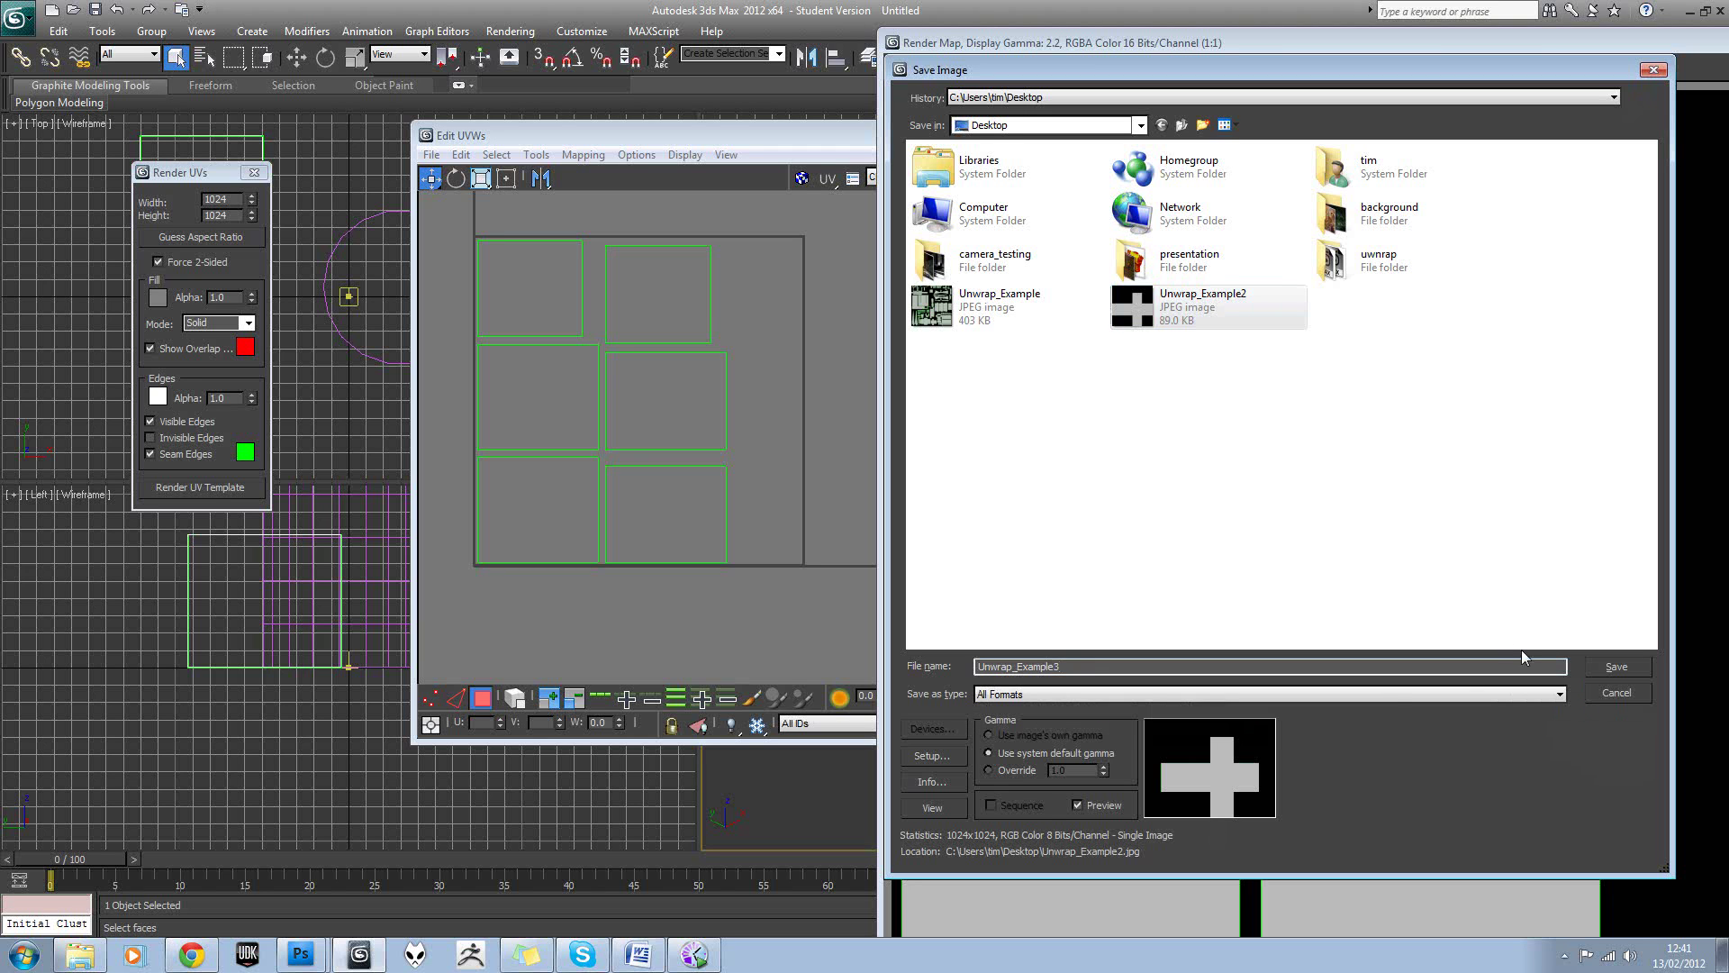
type(".jpg")
key("Return")
left_click(1229, 577)
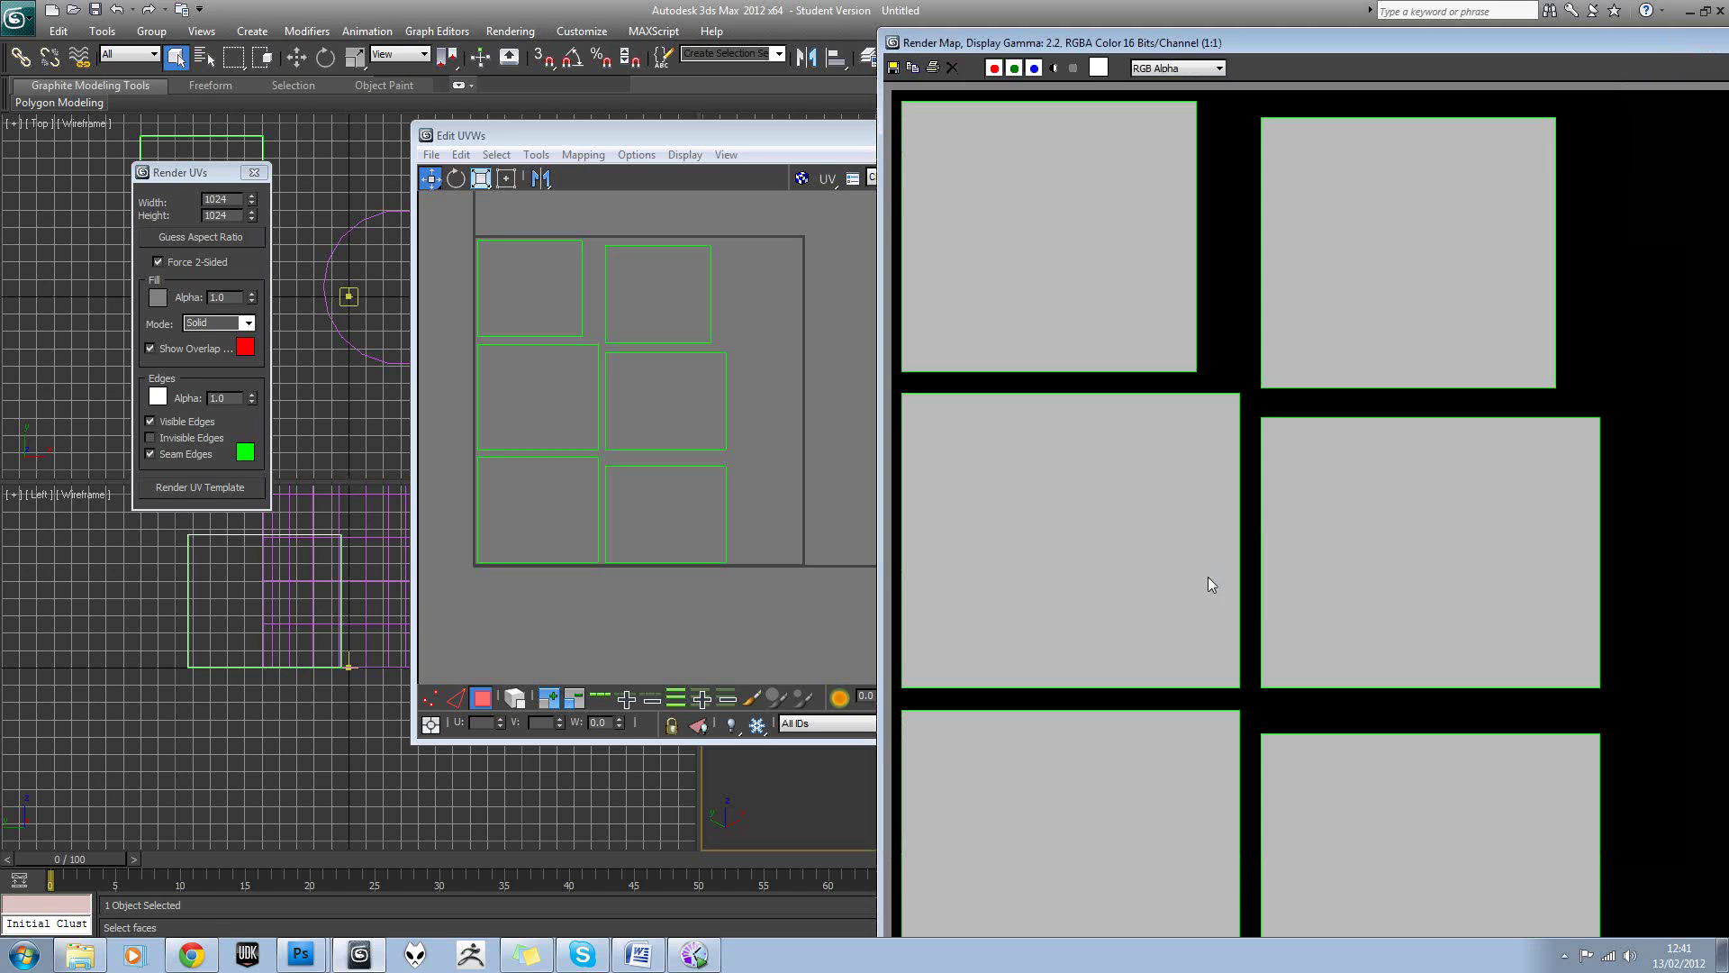
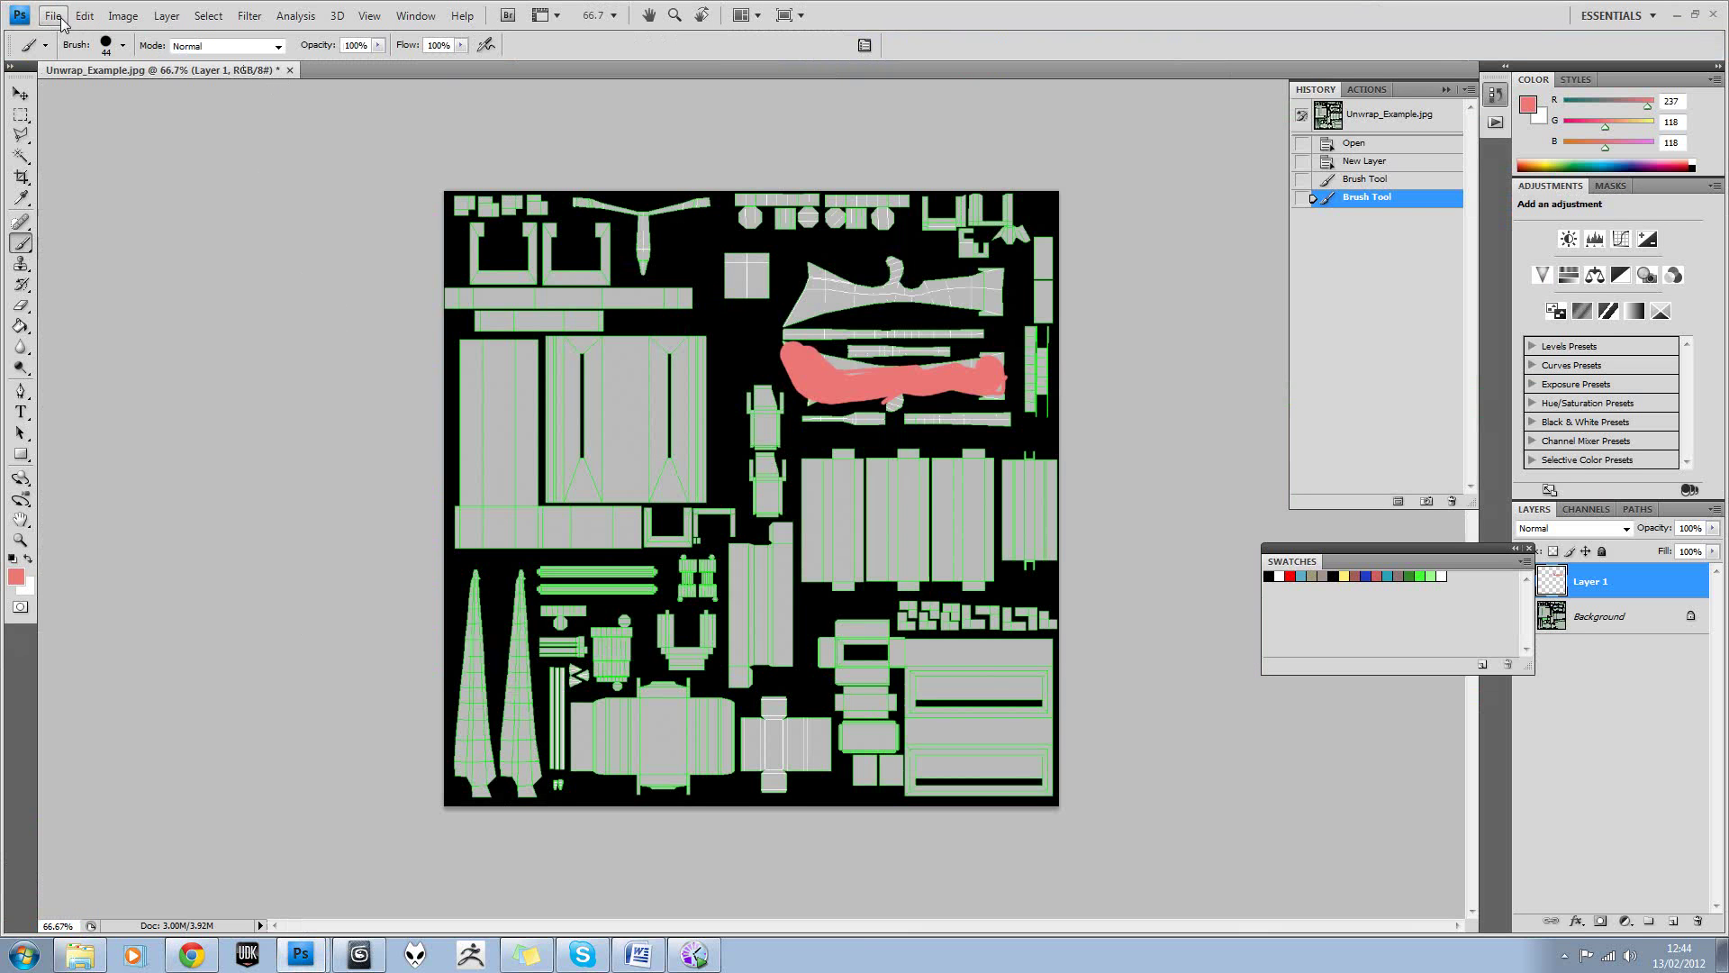
Switch to Photoshop and open the Unwrap_Example2 and Unwrap_Example3 images from the Desktop.
left_click(53, 16)
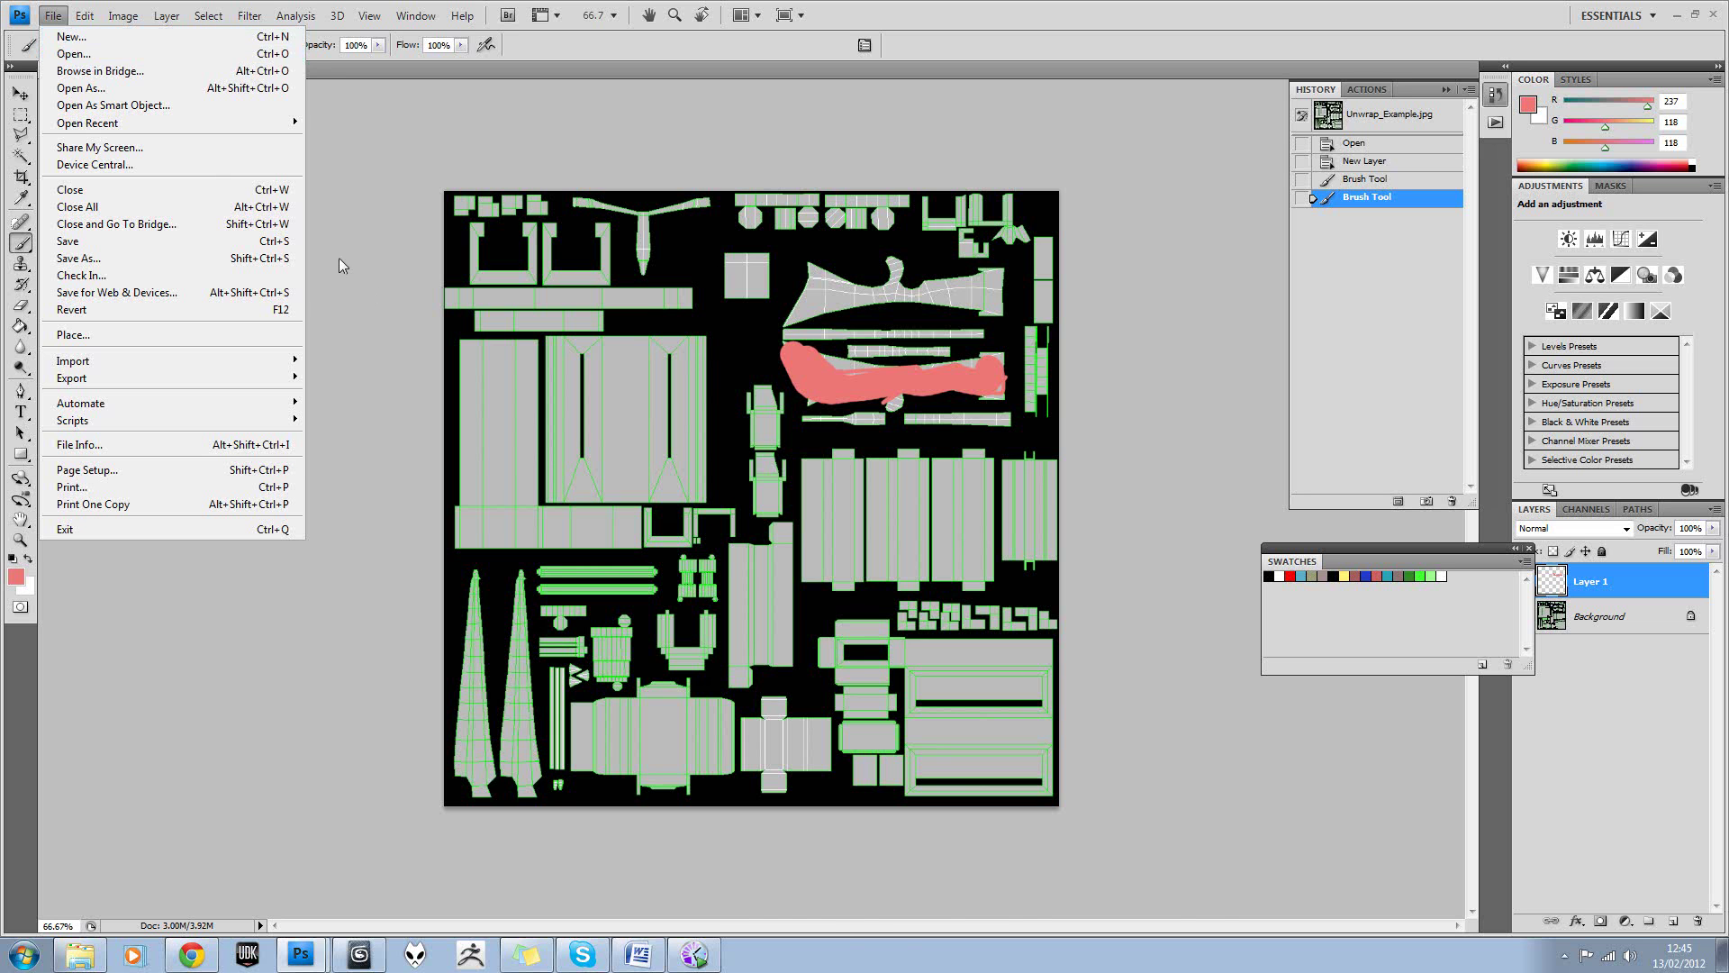
left_click(81, 54)
left_click_drag(1240, 293, 1247, 573)
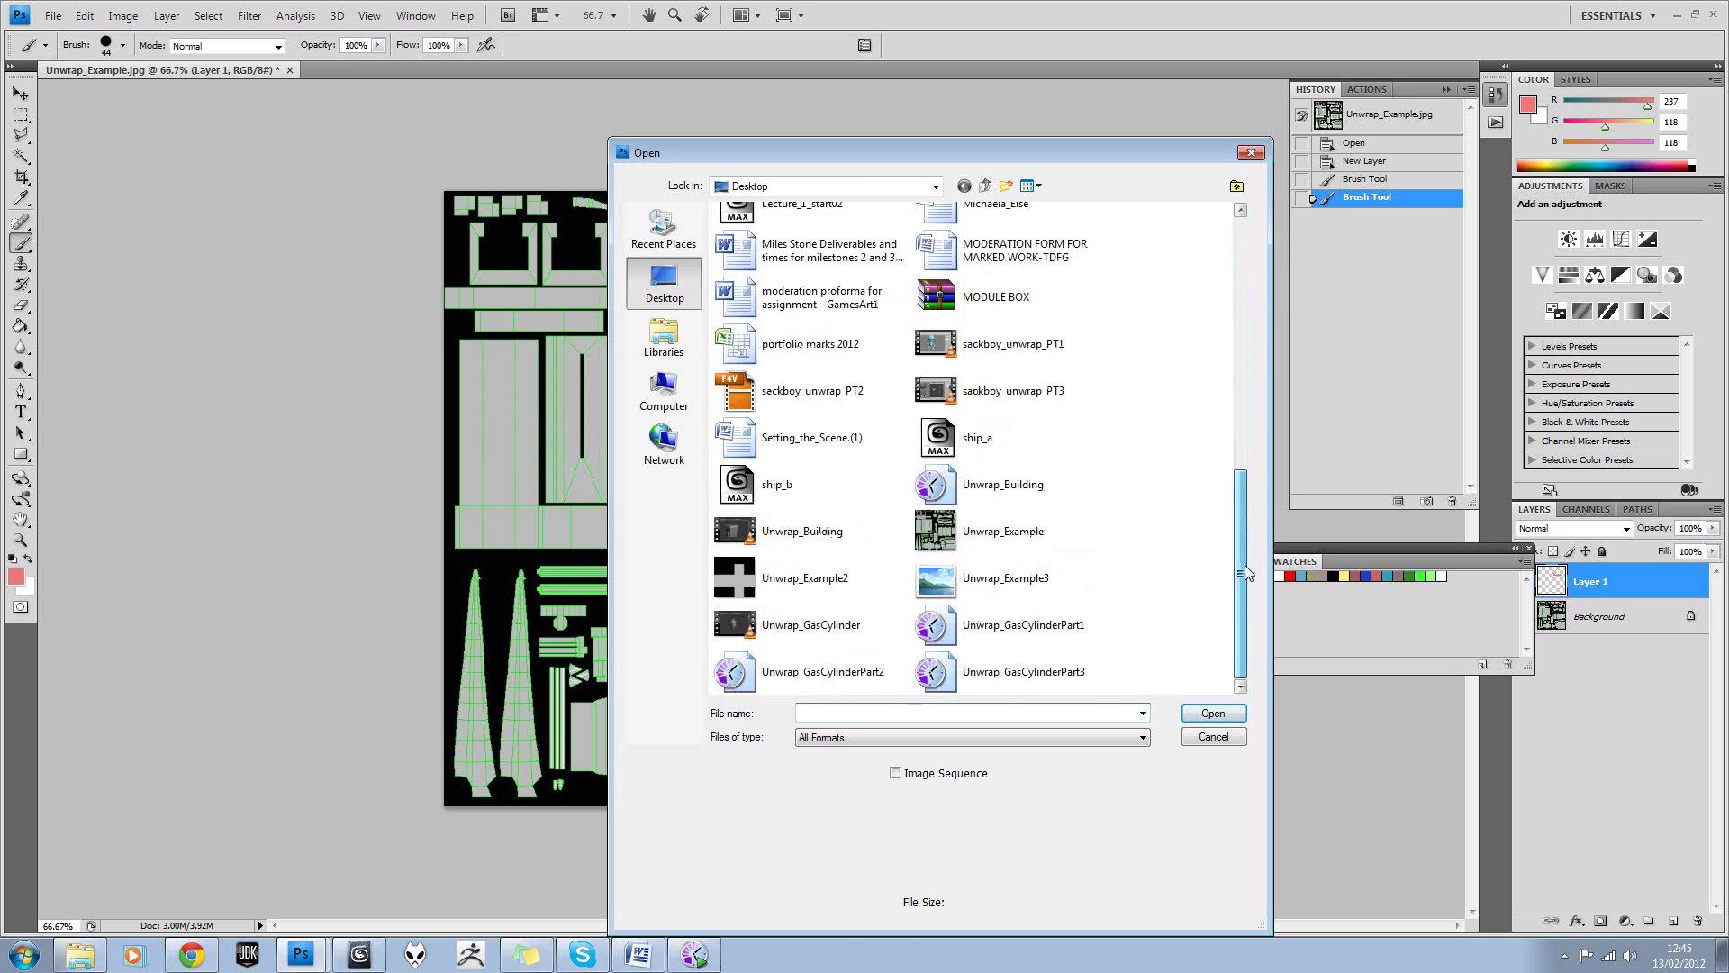
left_click(849, 576)
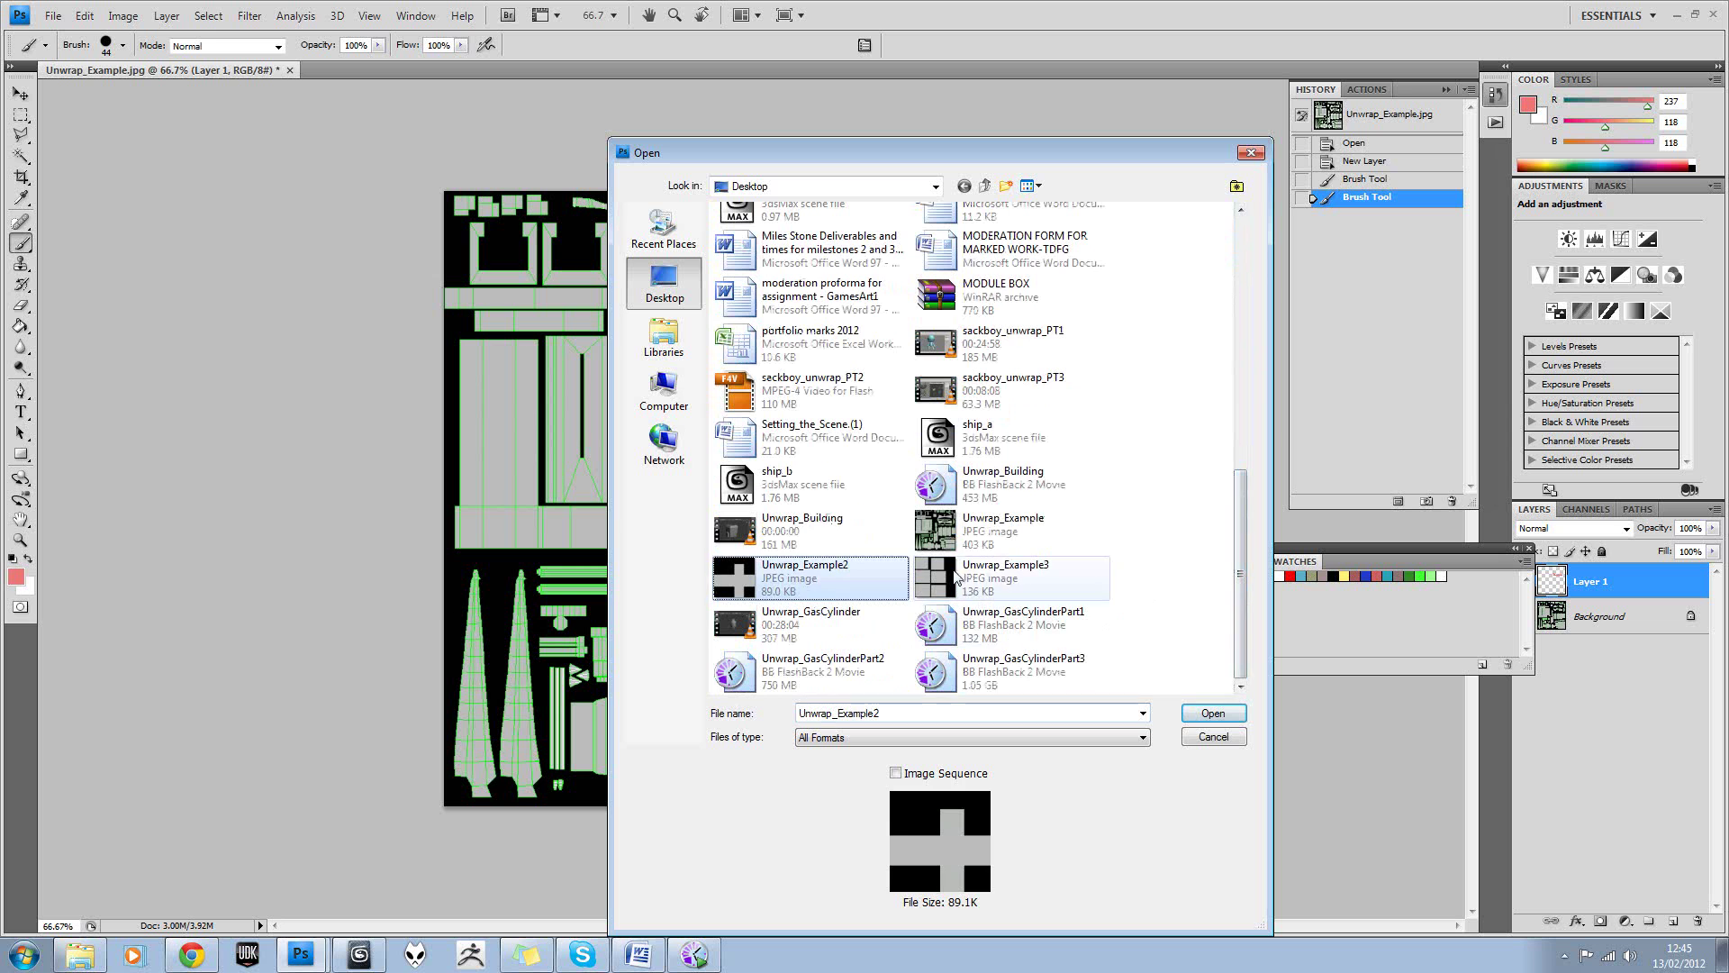
left_click(1213, 713)
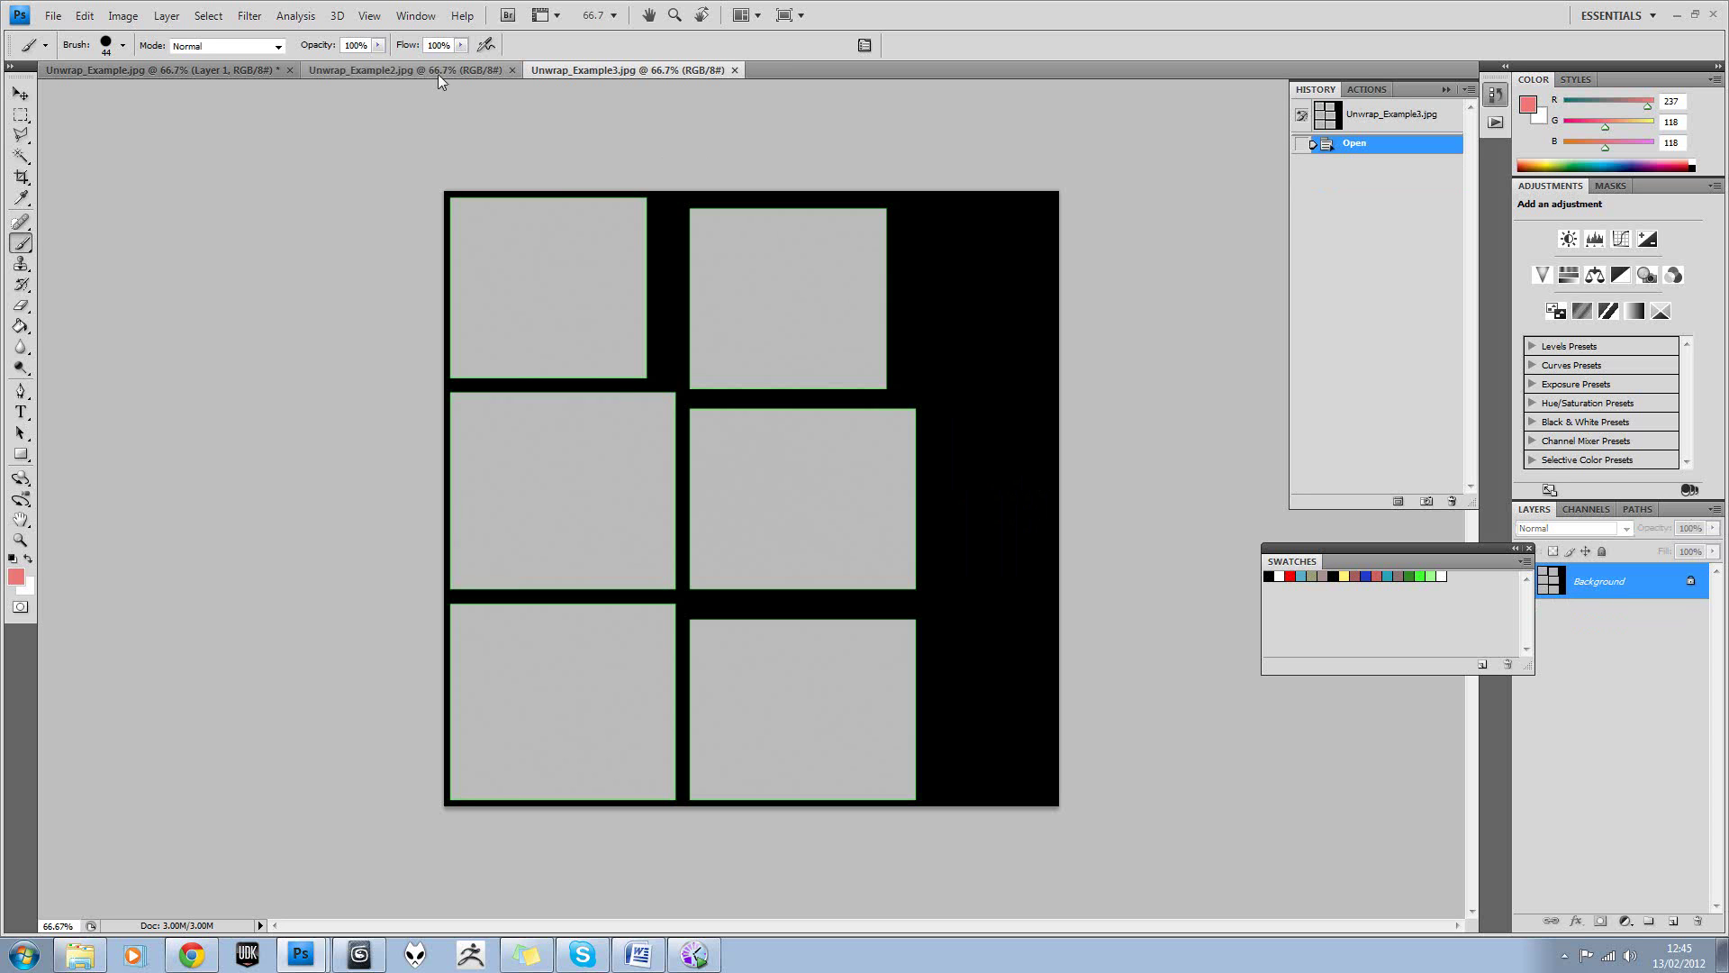
Add a new layer to Unwrap_Example2.jpg and set the foreground colour to tan (#cab776).
left_click(438, 74)
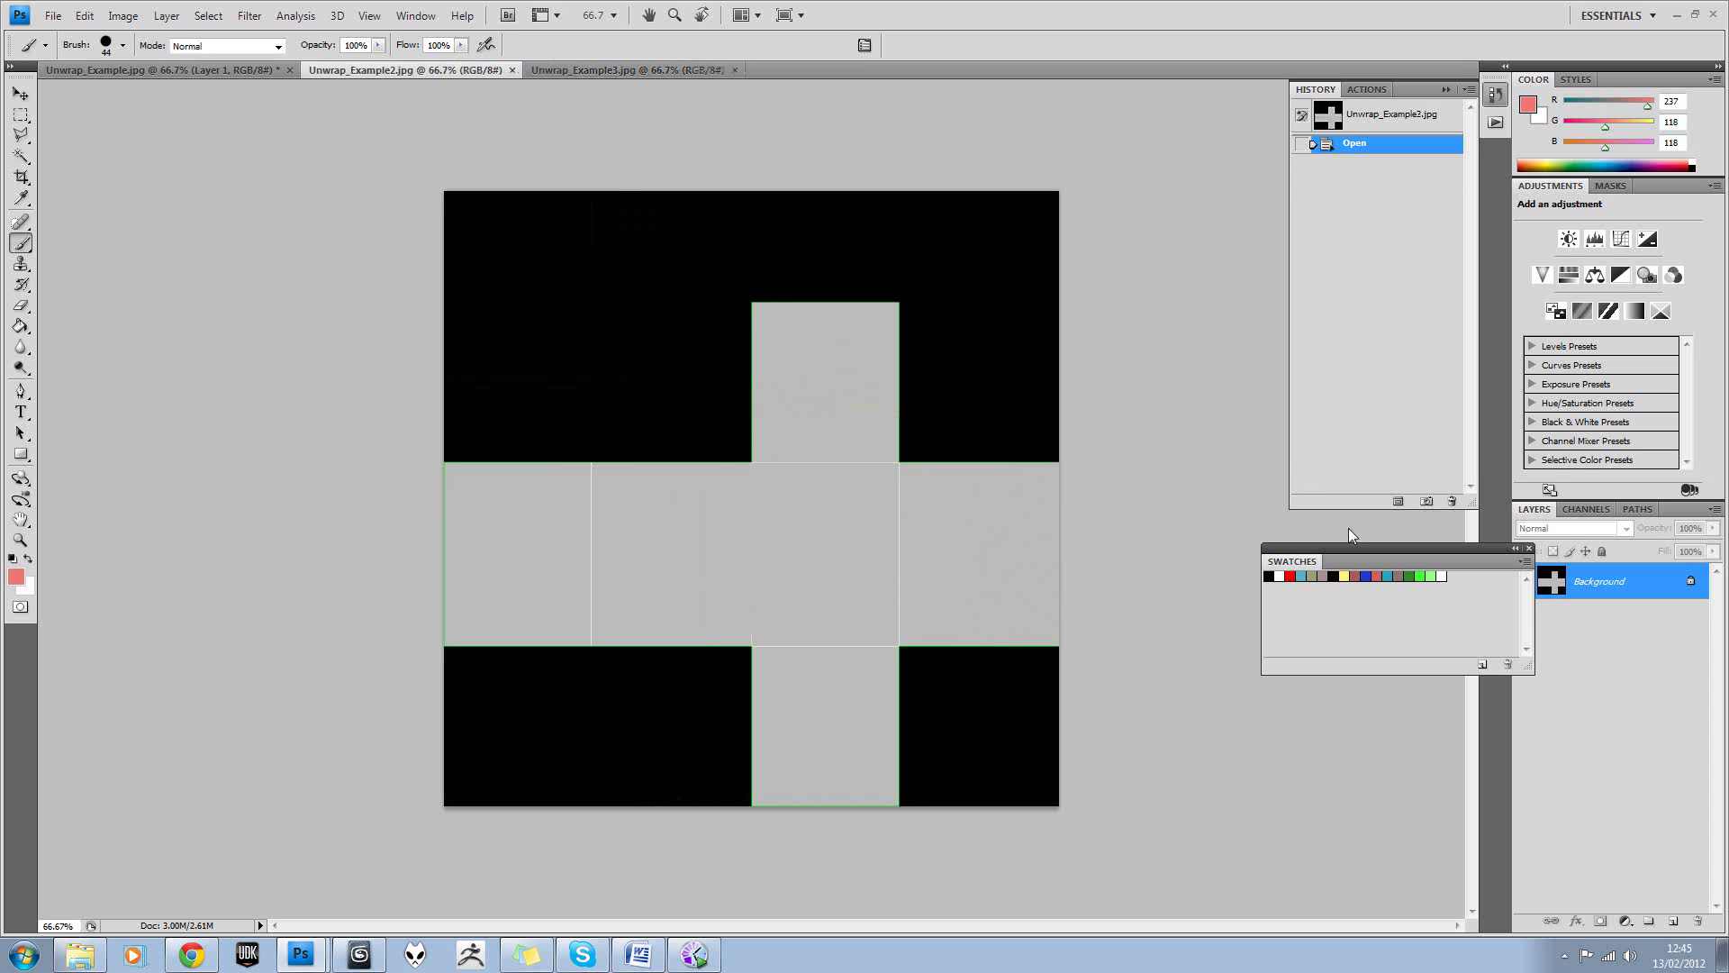
left_click(1677, 926)
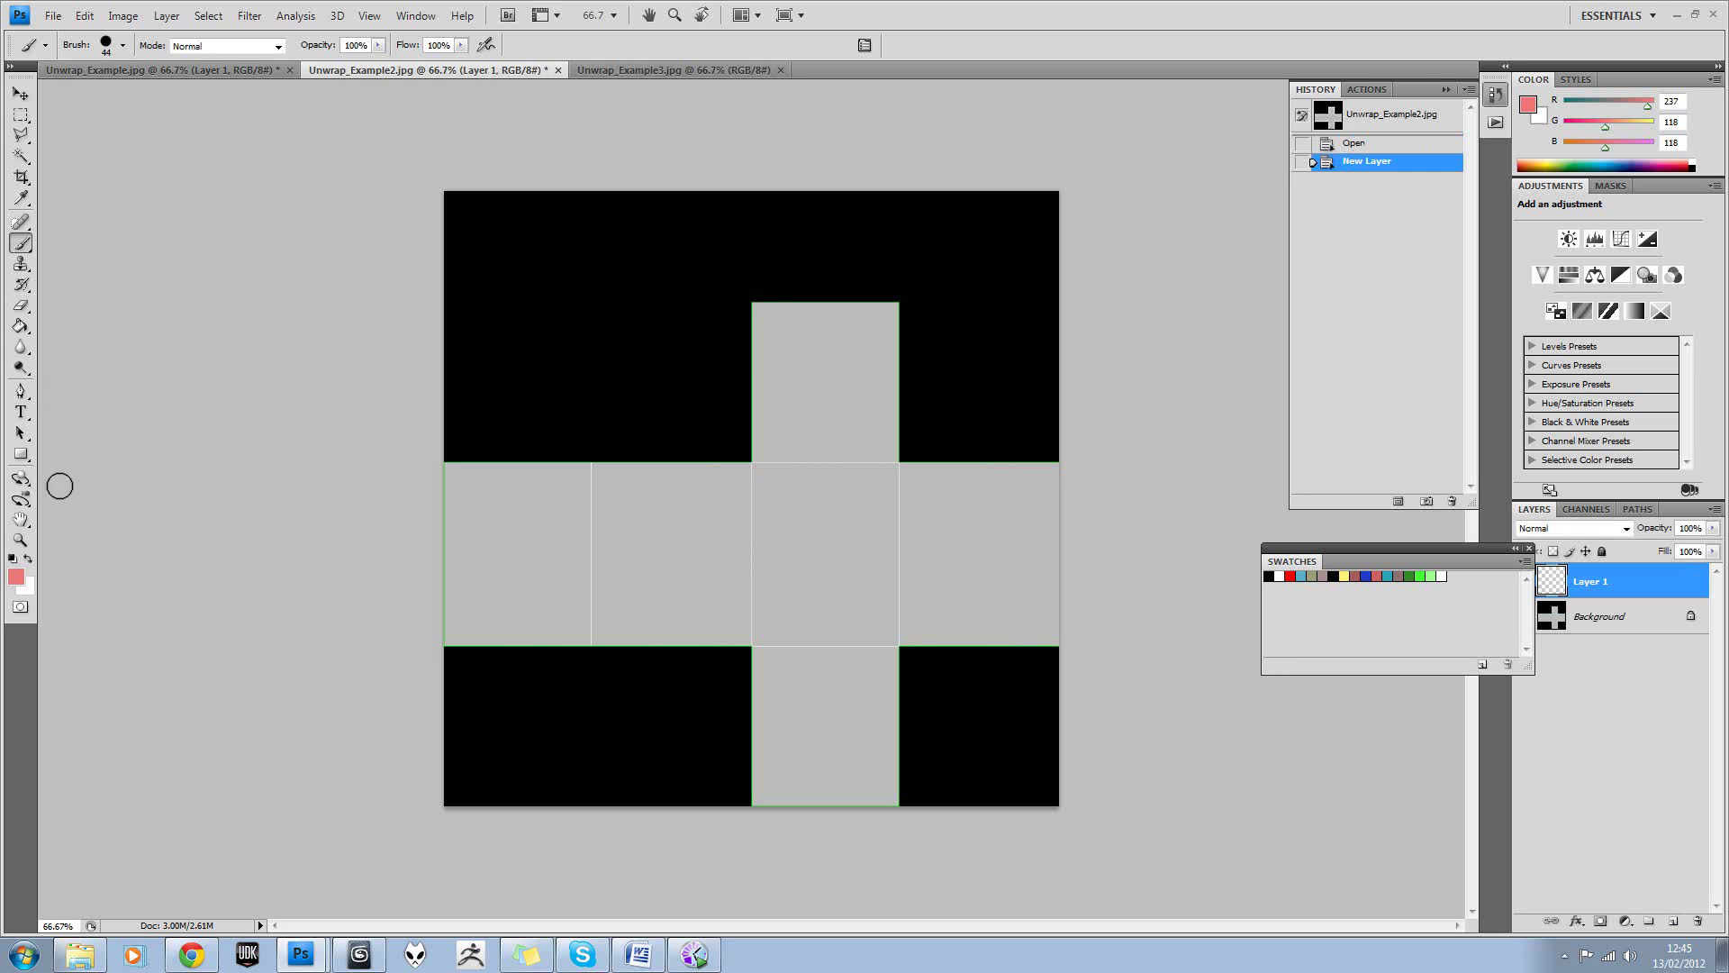
left_click(14, 577)
left_click(884, 445)
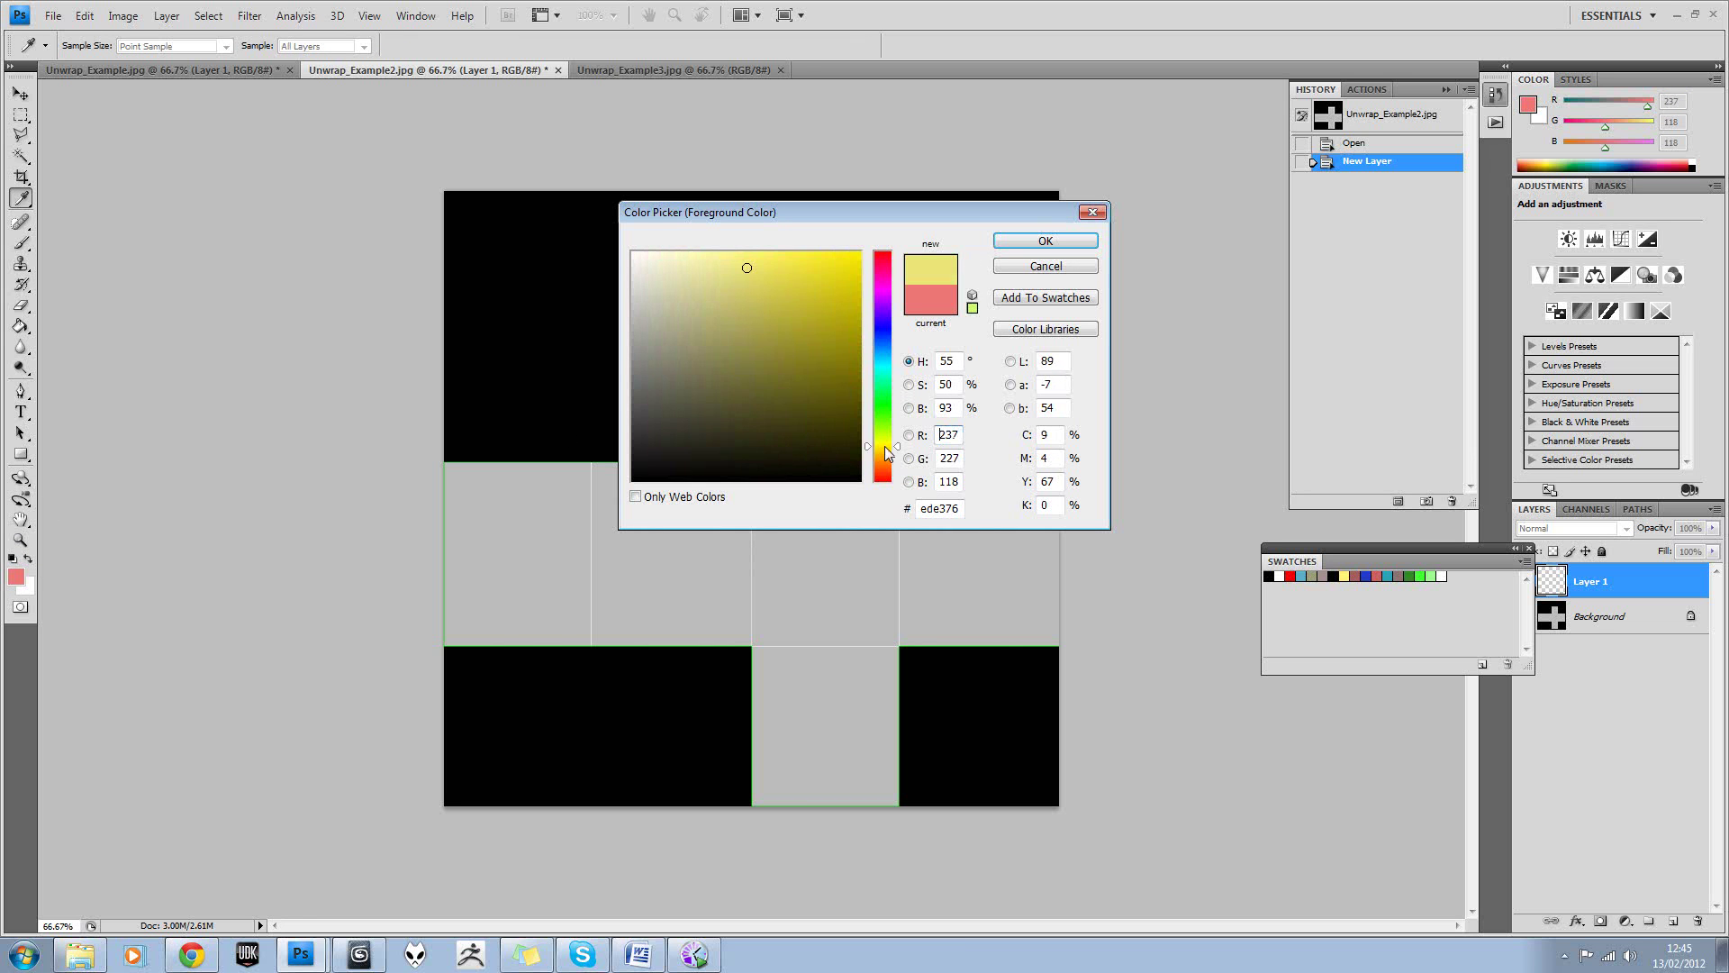
left_click_drag(797, 326, 727, 299)
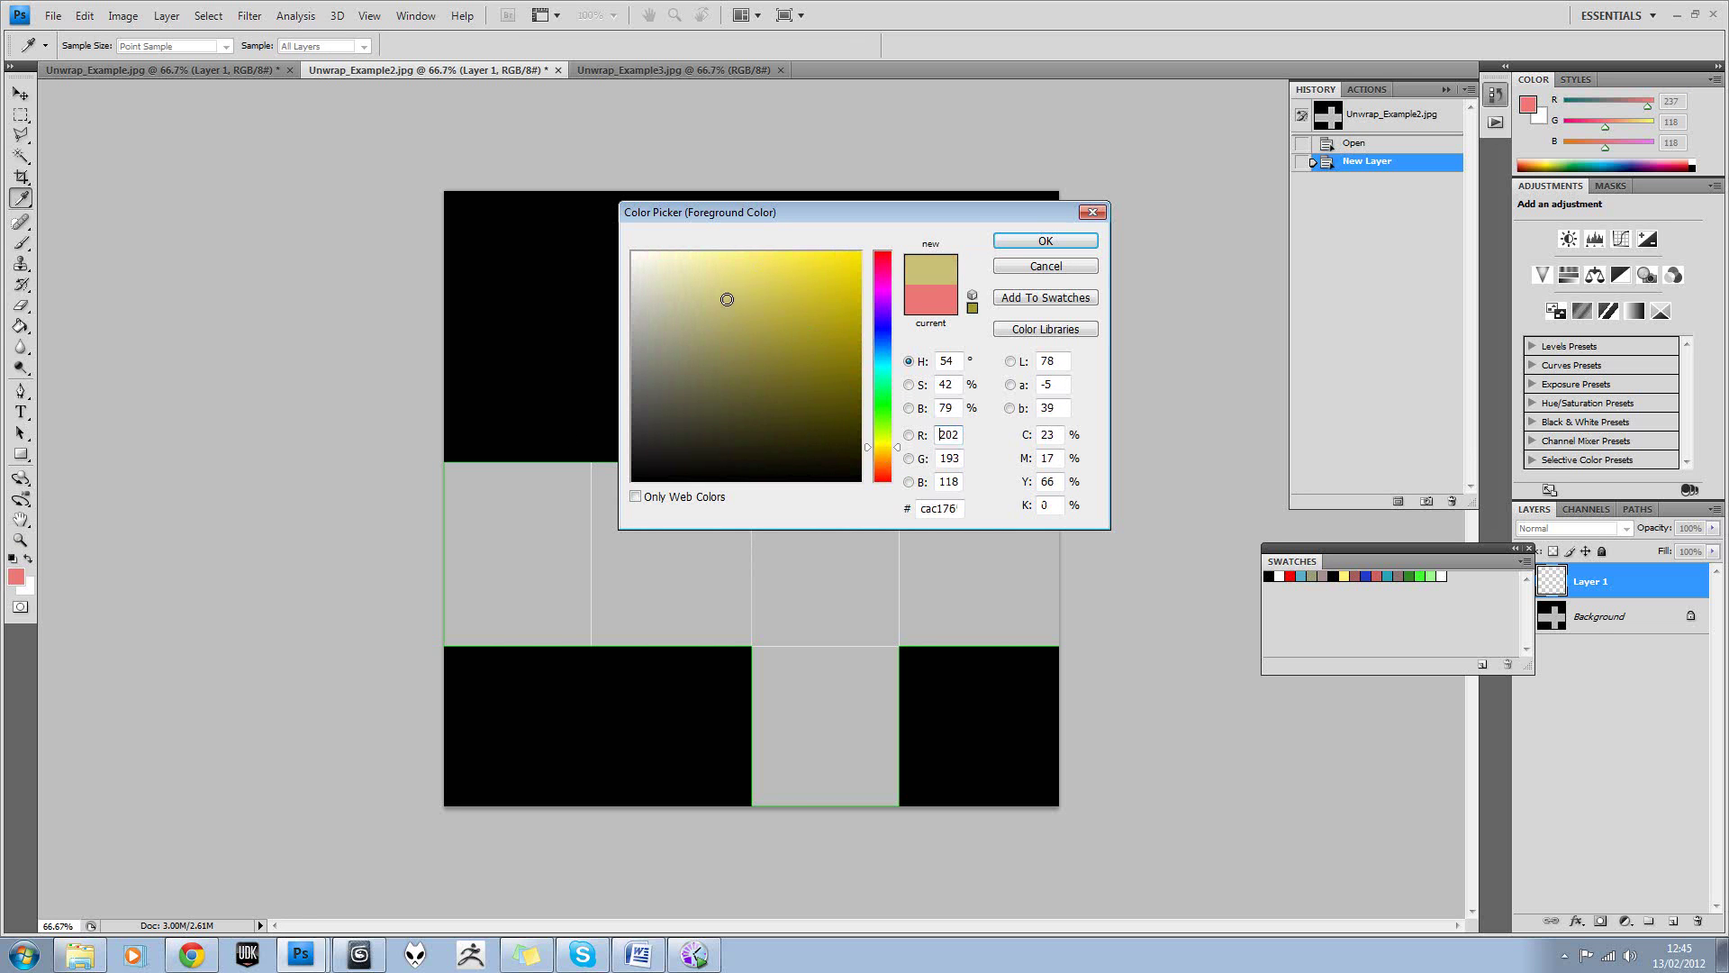
left_click_drag(875, 448, 880, 453)
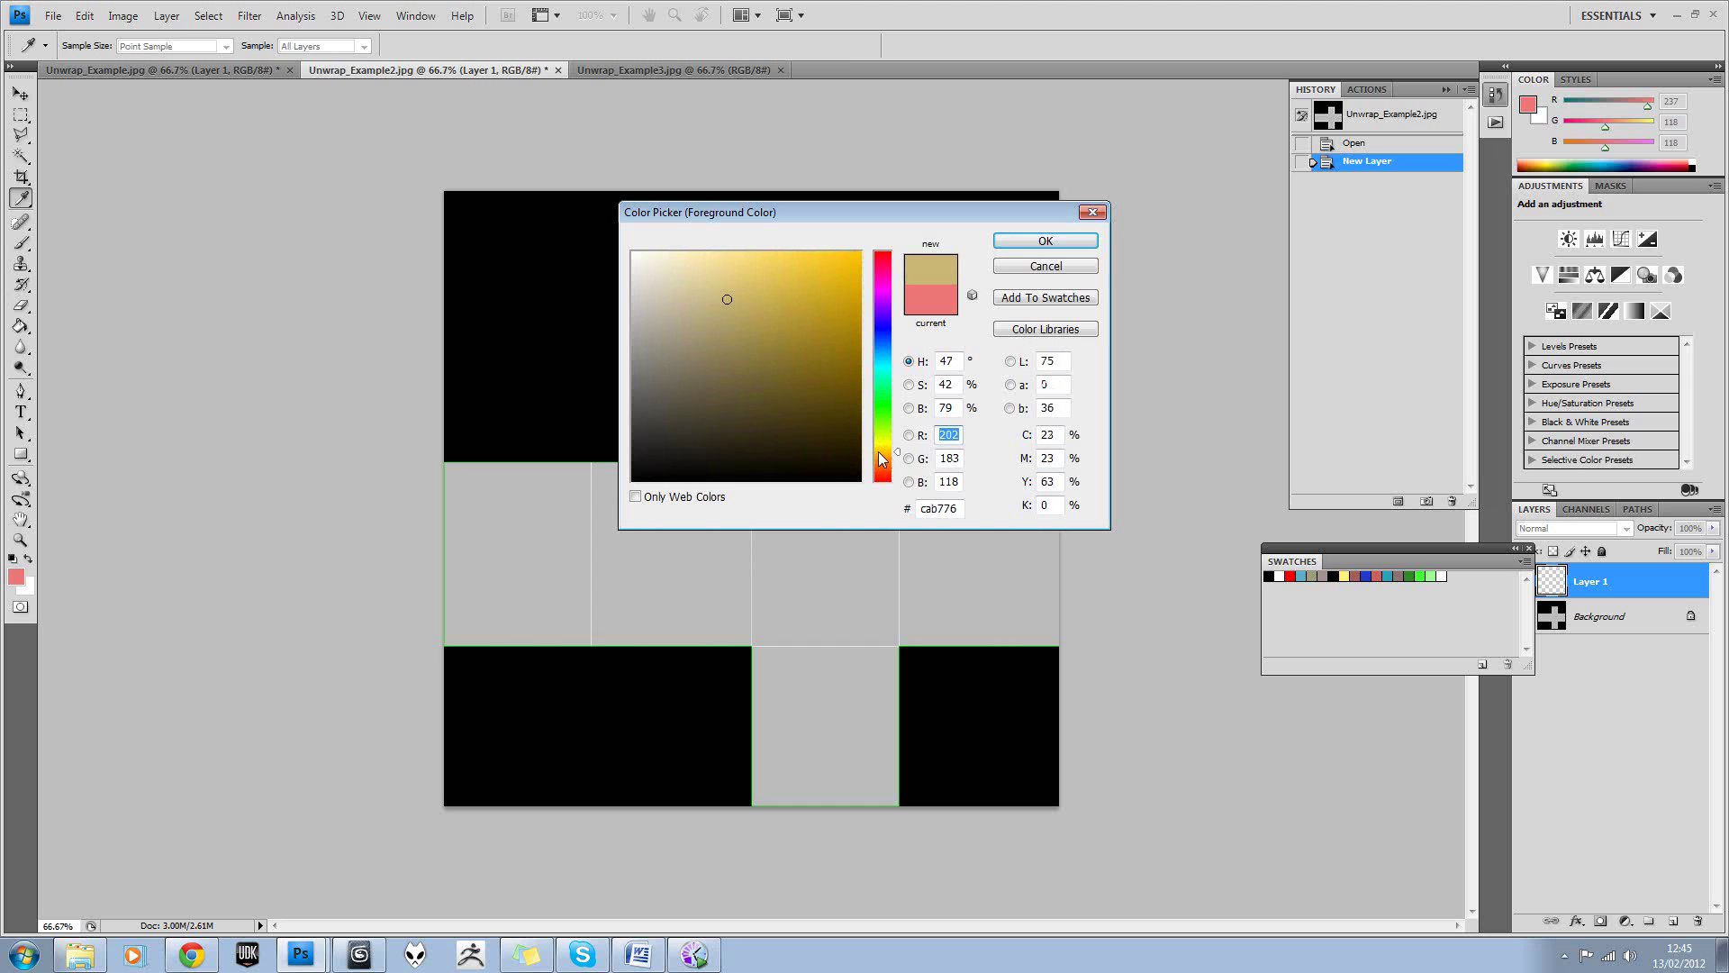
left_click(1045, 241)
Fill the new layer of the cross template with the tan foreground colour using the Paint Bucket.
key("b")
left_click(21, 326)
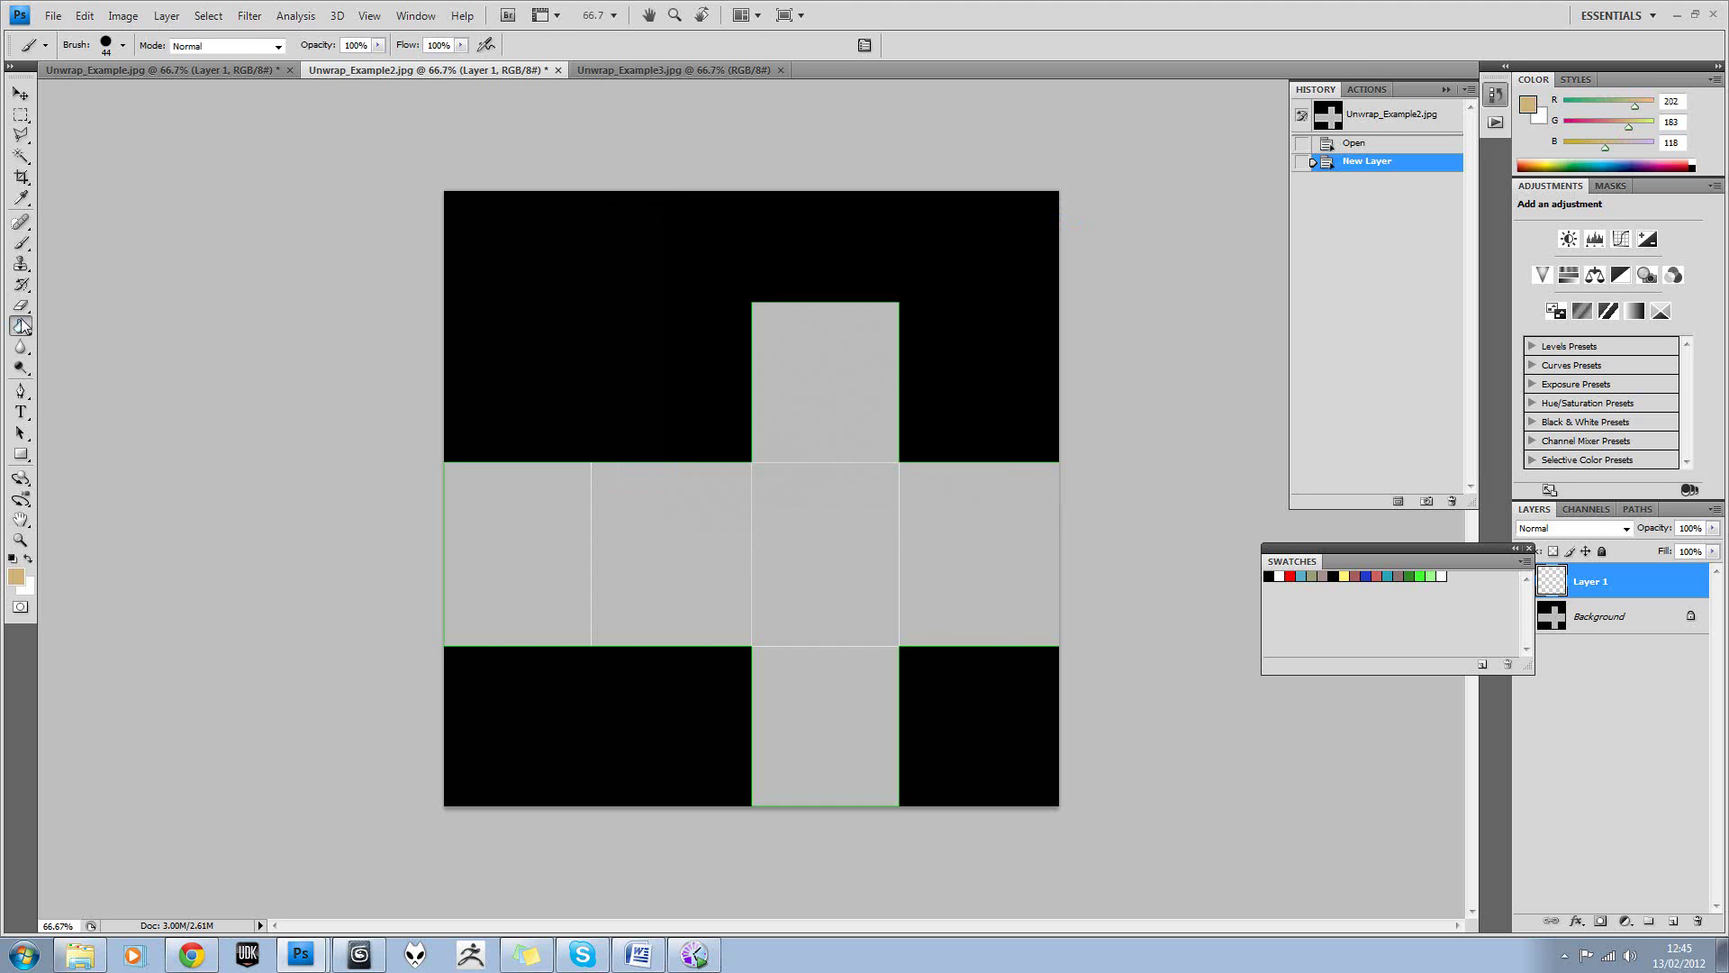
left_click(609, 341)
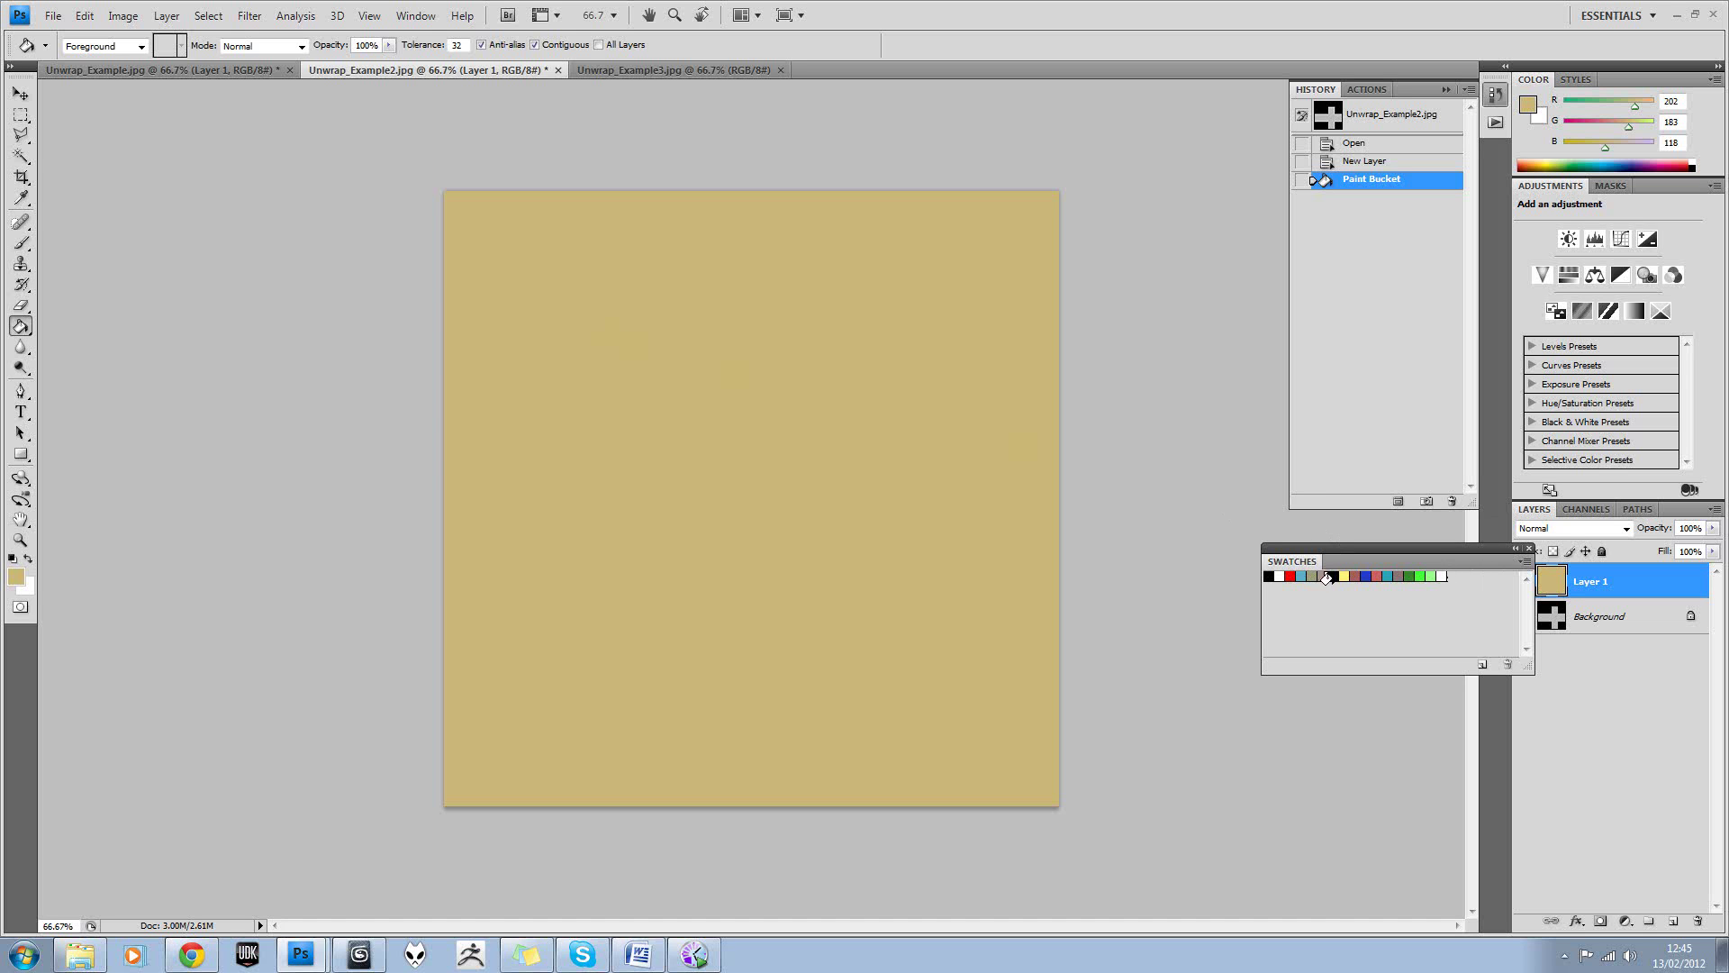
Add a second layer above the tan fill and hide the tan layer, ready for brush painting over the cross template.
left_click(1529, 547)
left_click(1677, 921)
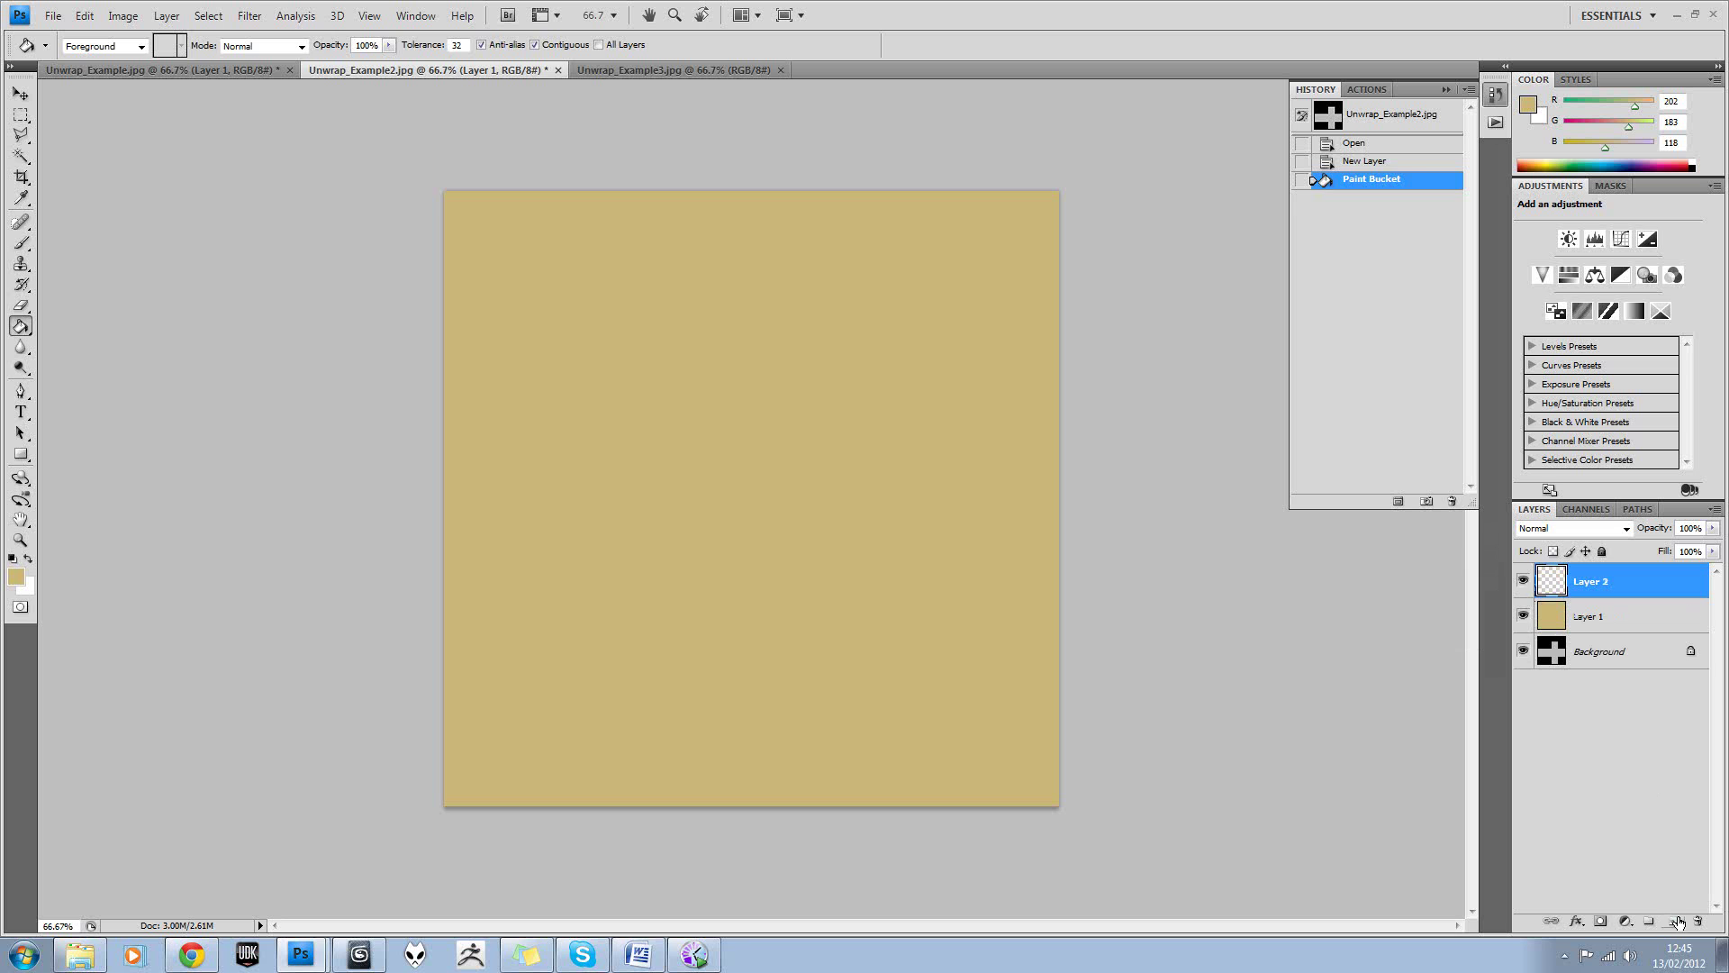
left_click(1523, 616)
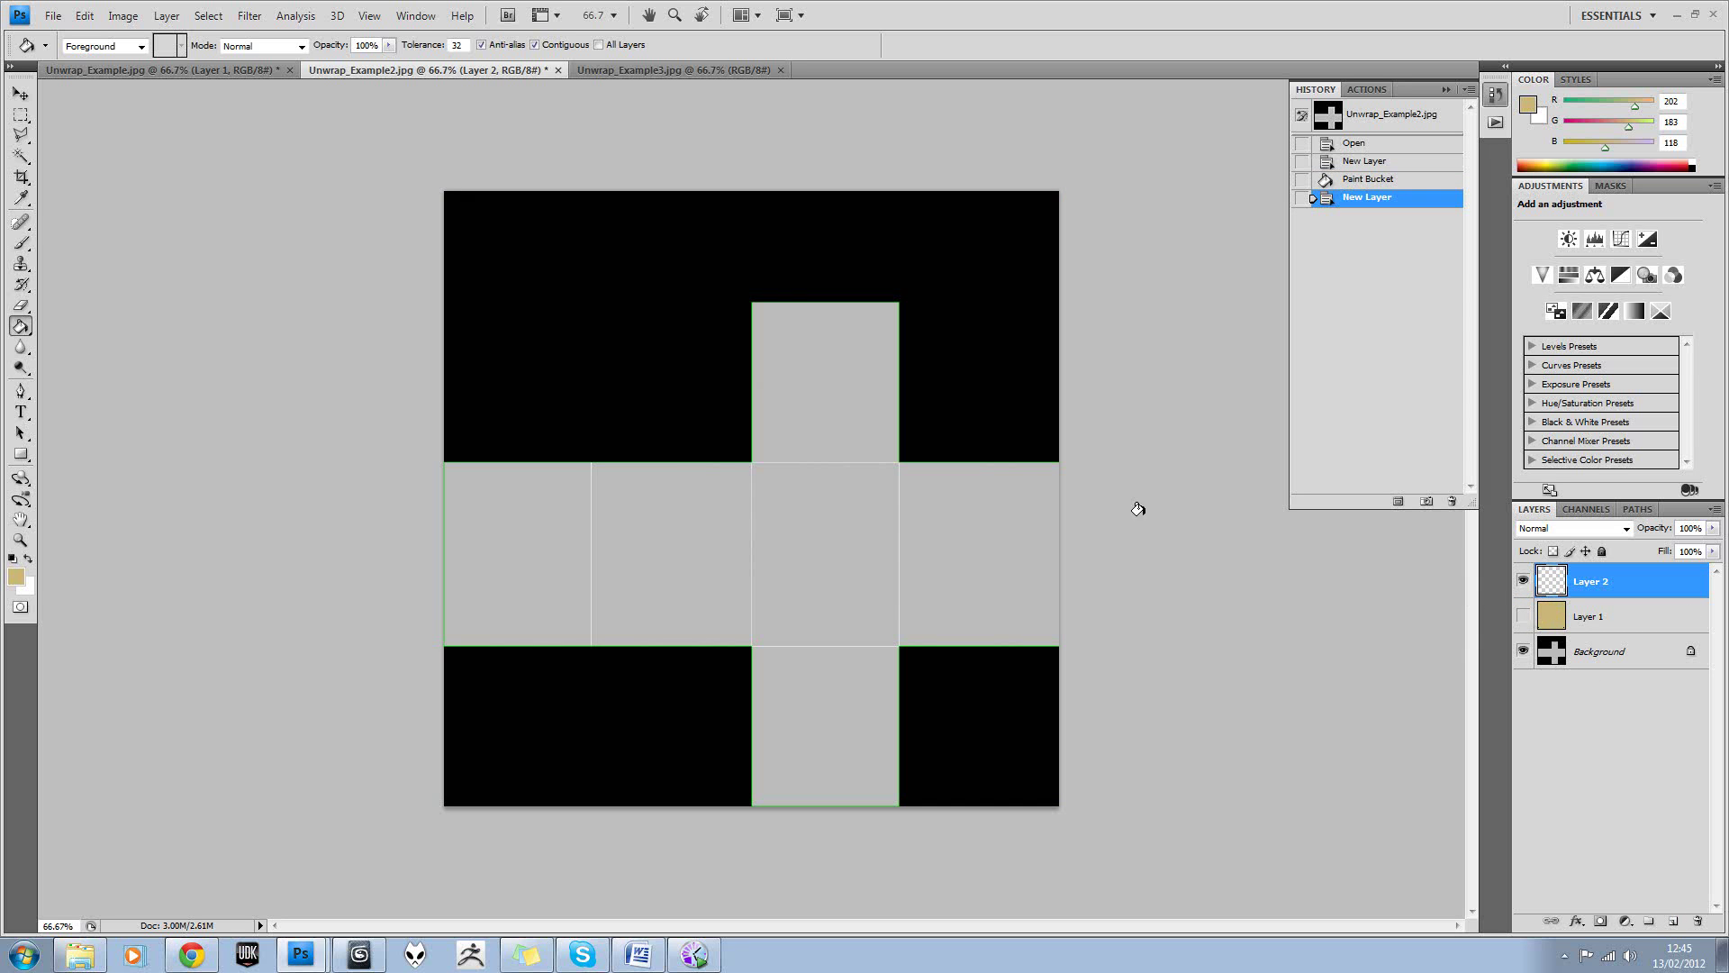
left_click(21, 243)
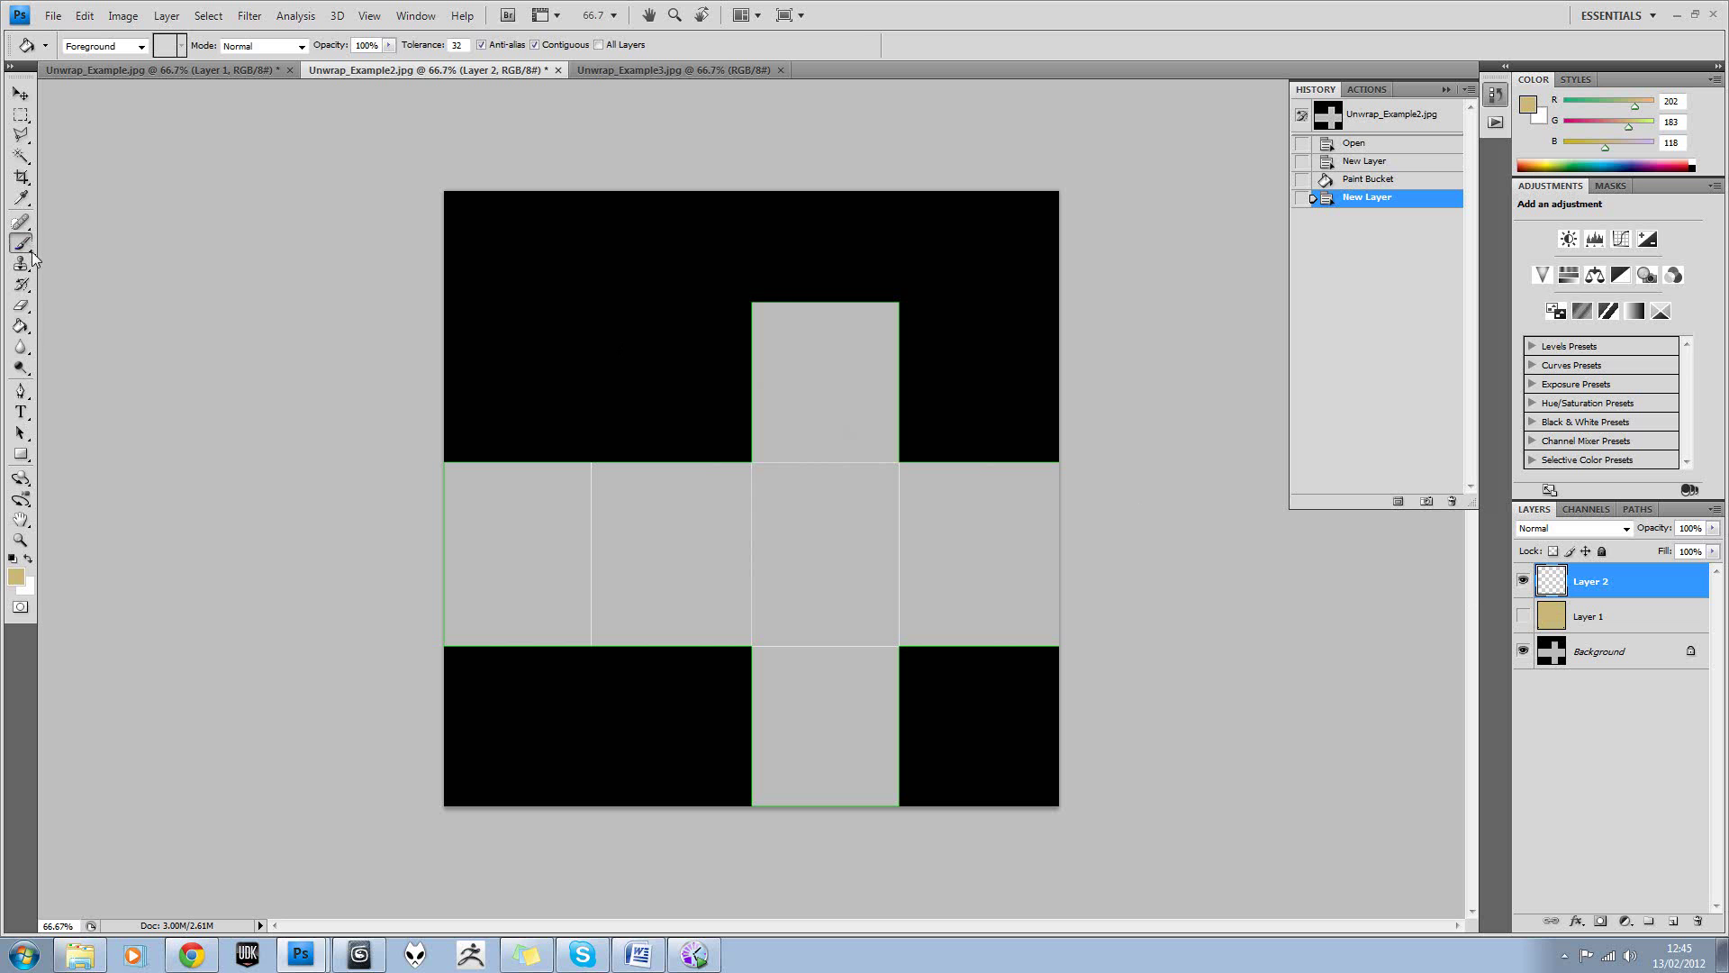
Set the foreground colour to black (#000000) and reduce the hard round brush to a 14 px diameter.
left_click(14, 576)
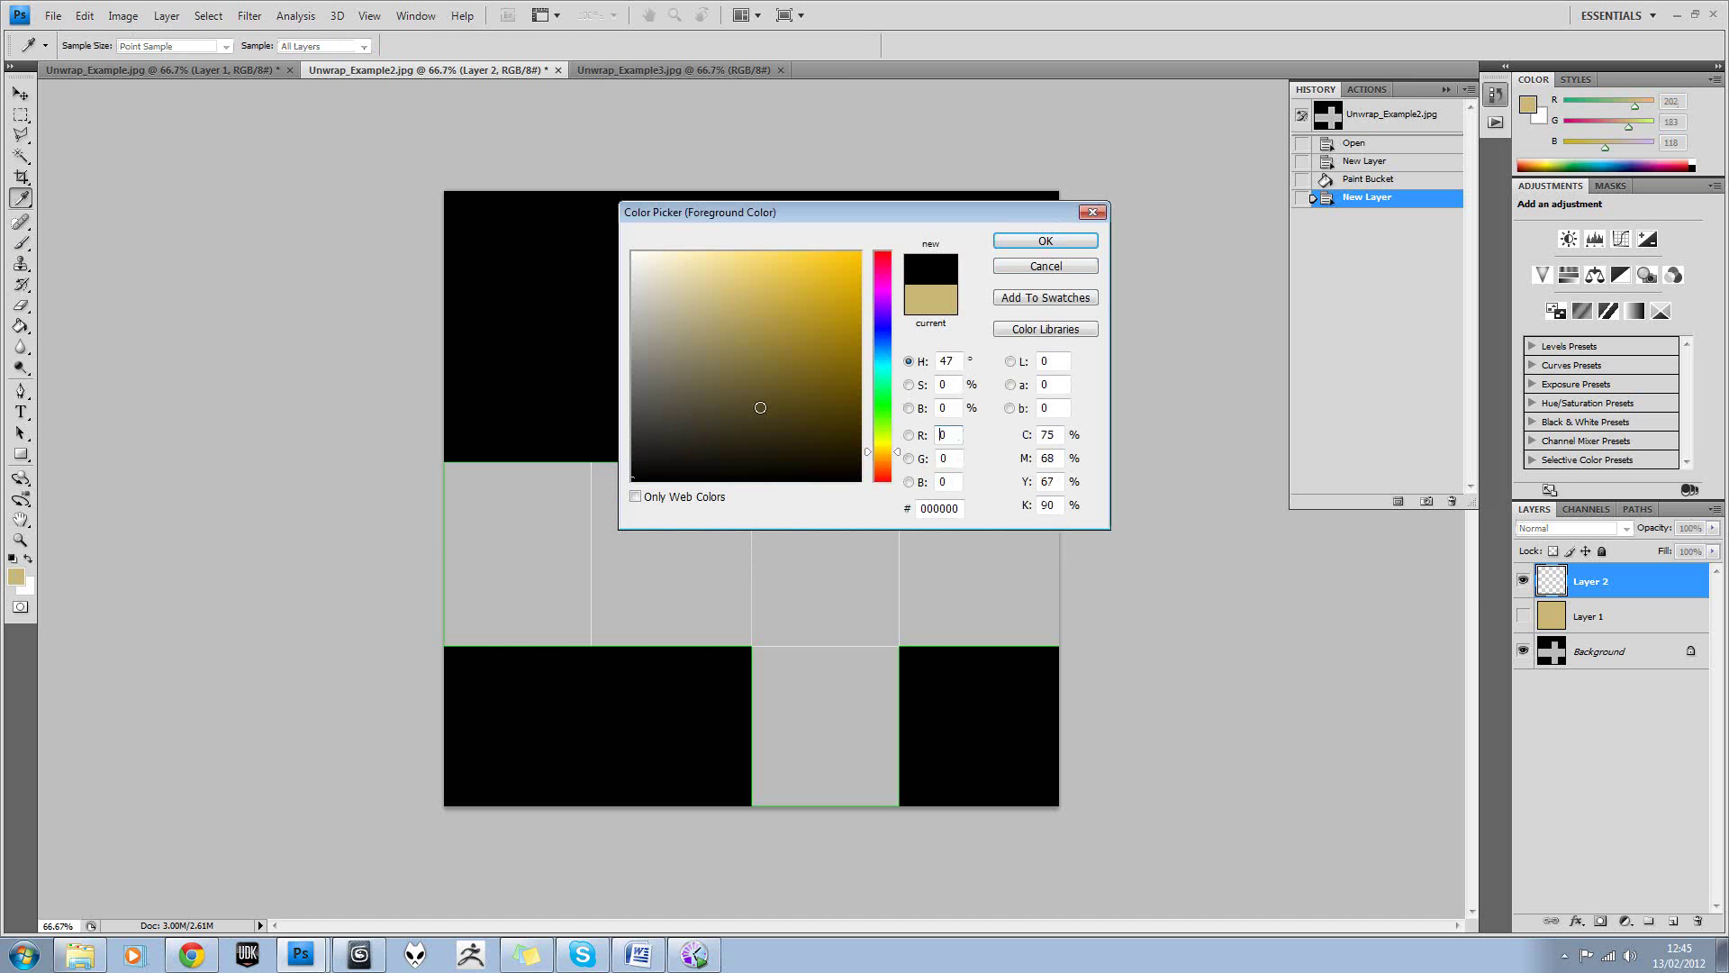
left_click(1045, 240)
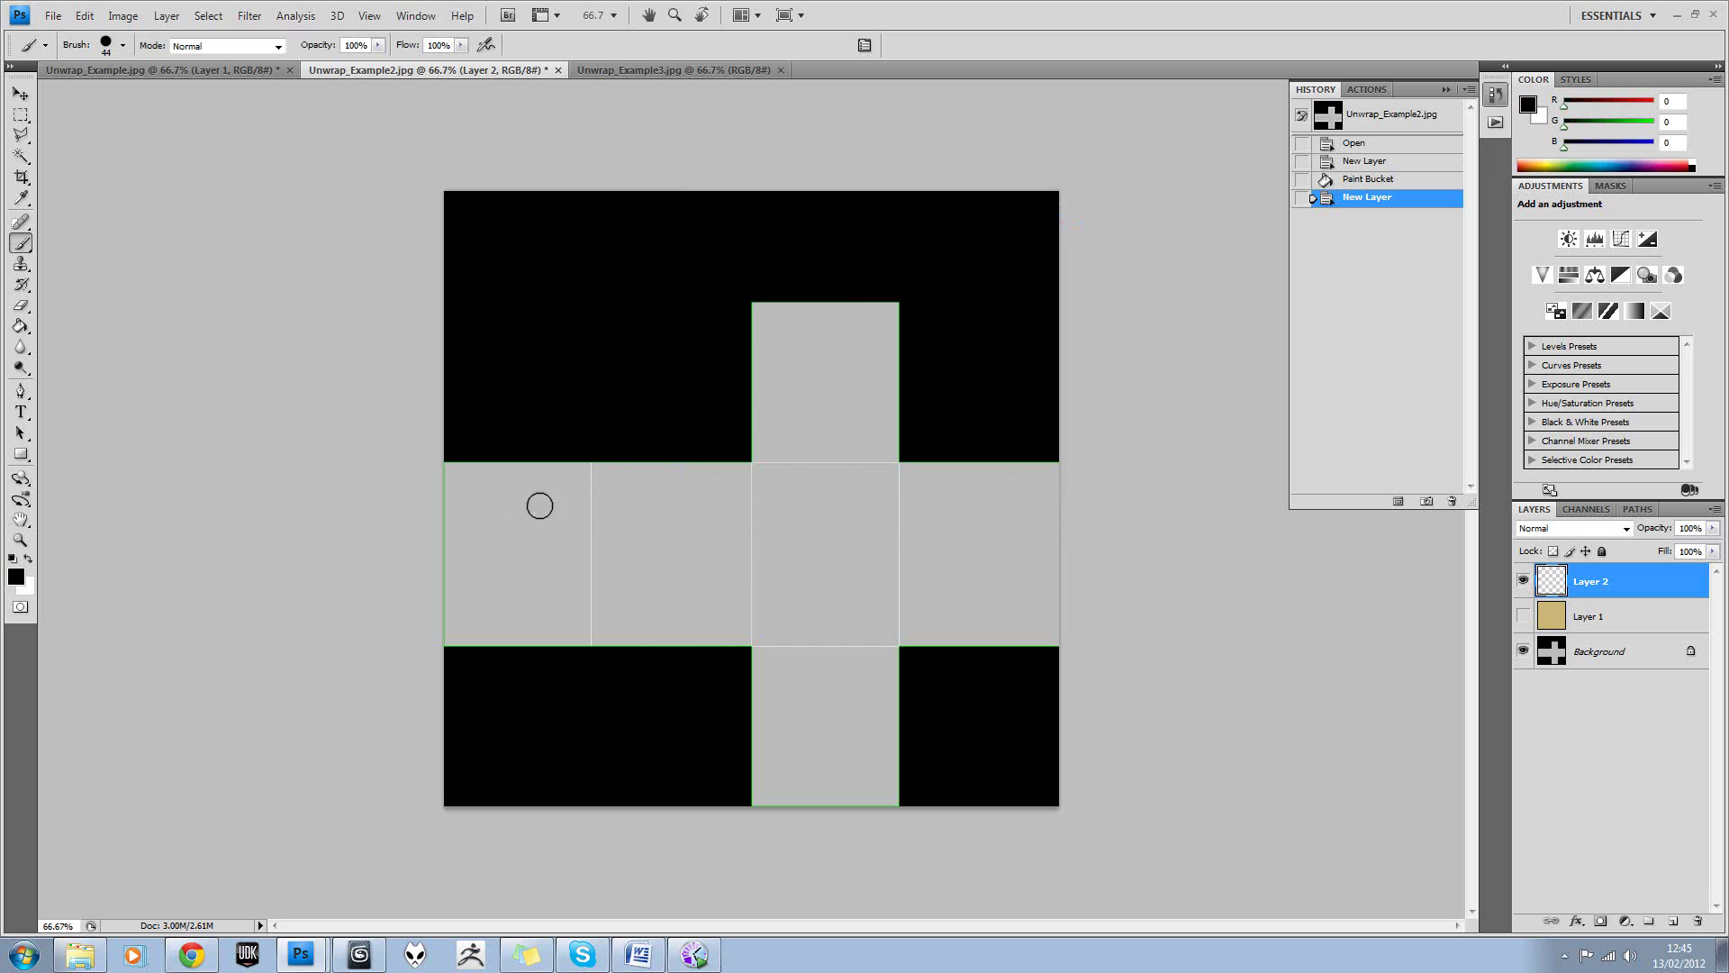
right_click(484, 537)
left_click_drag(528, 575, 517, 579)
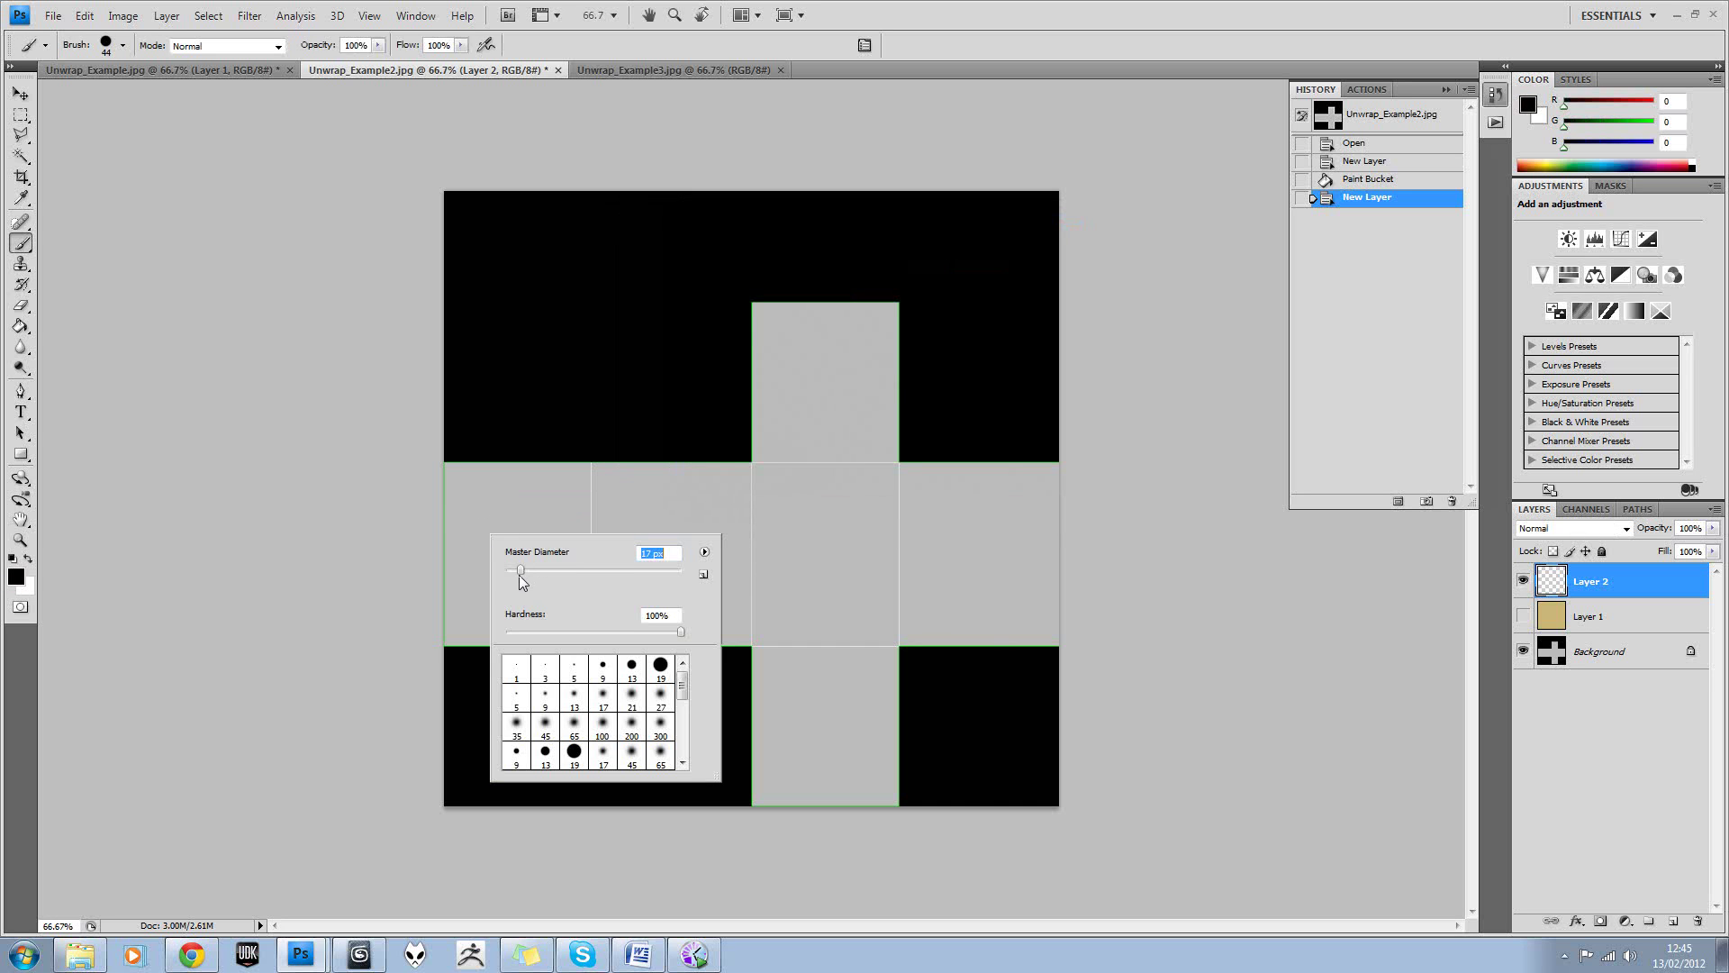
Paint two straight horizontal and two straight vertical black bands across the arms of the cross template on Layer 2.
left_click(433, 517)
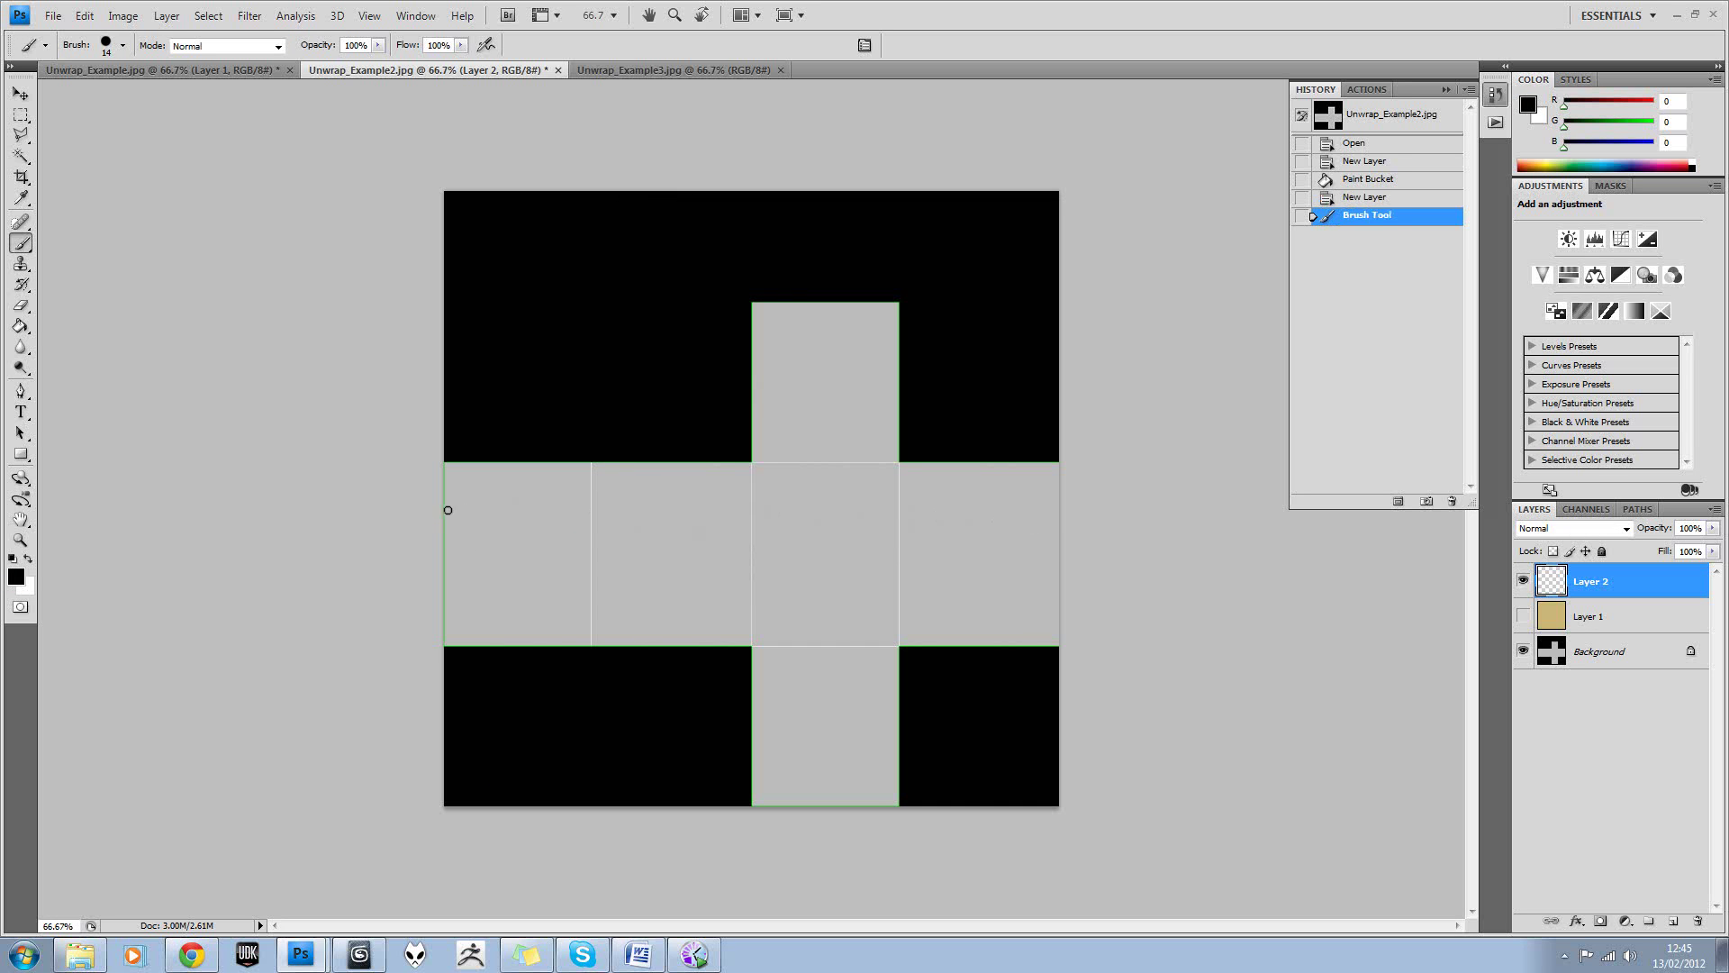
left_click(431, 509)
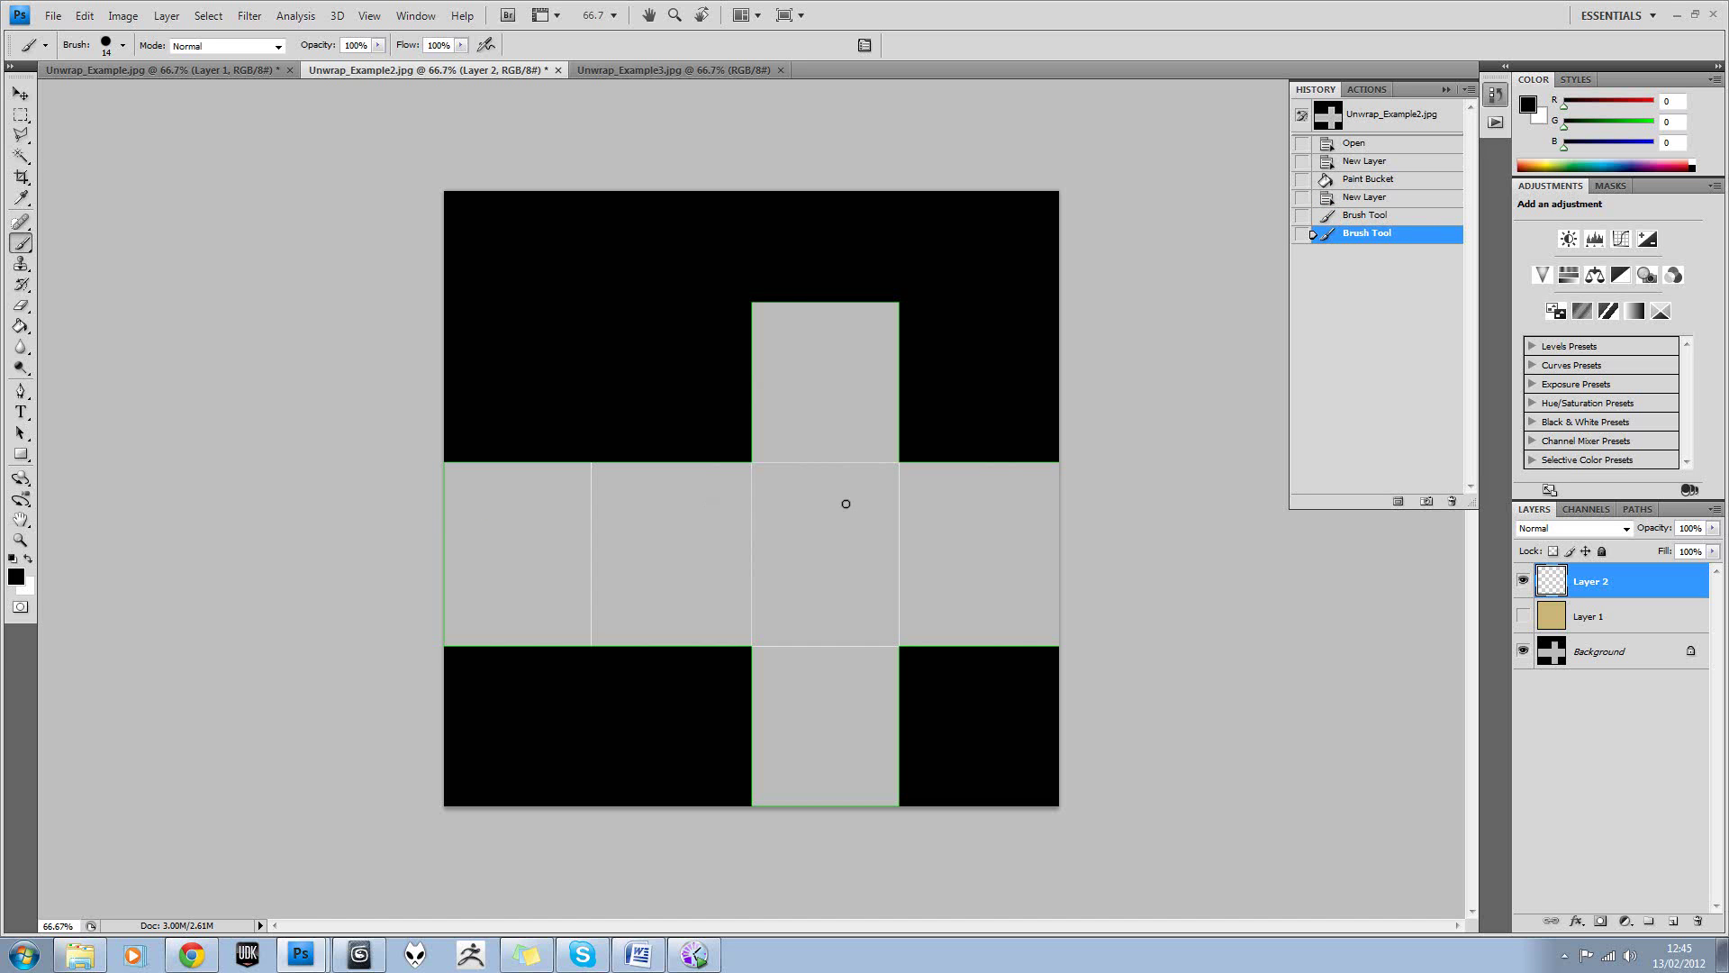
left_click(1083, 511, "shift")
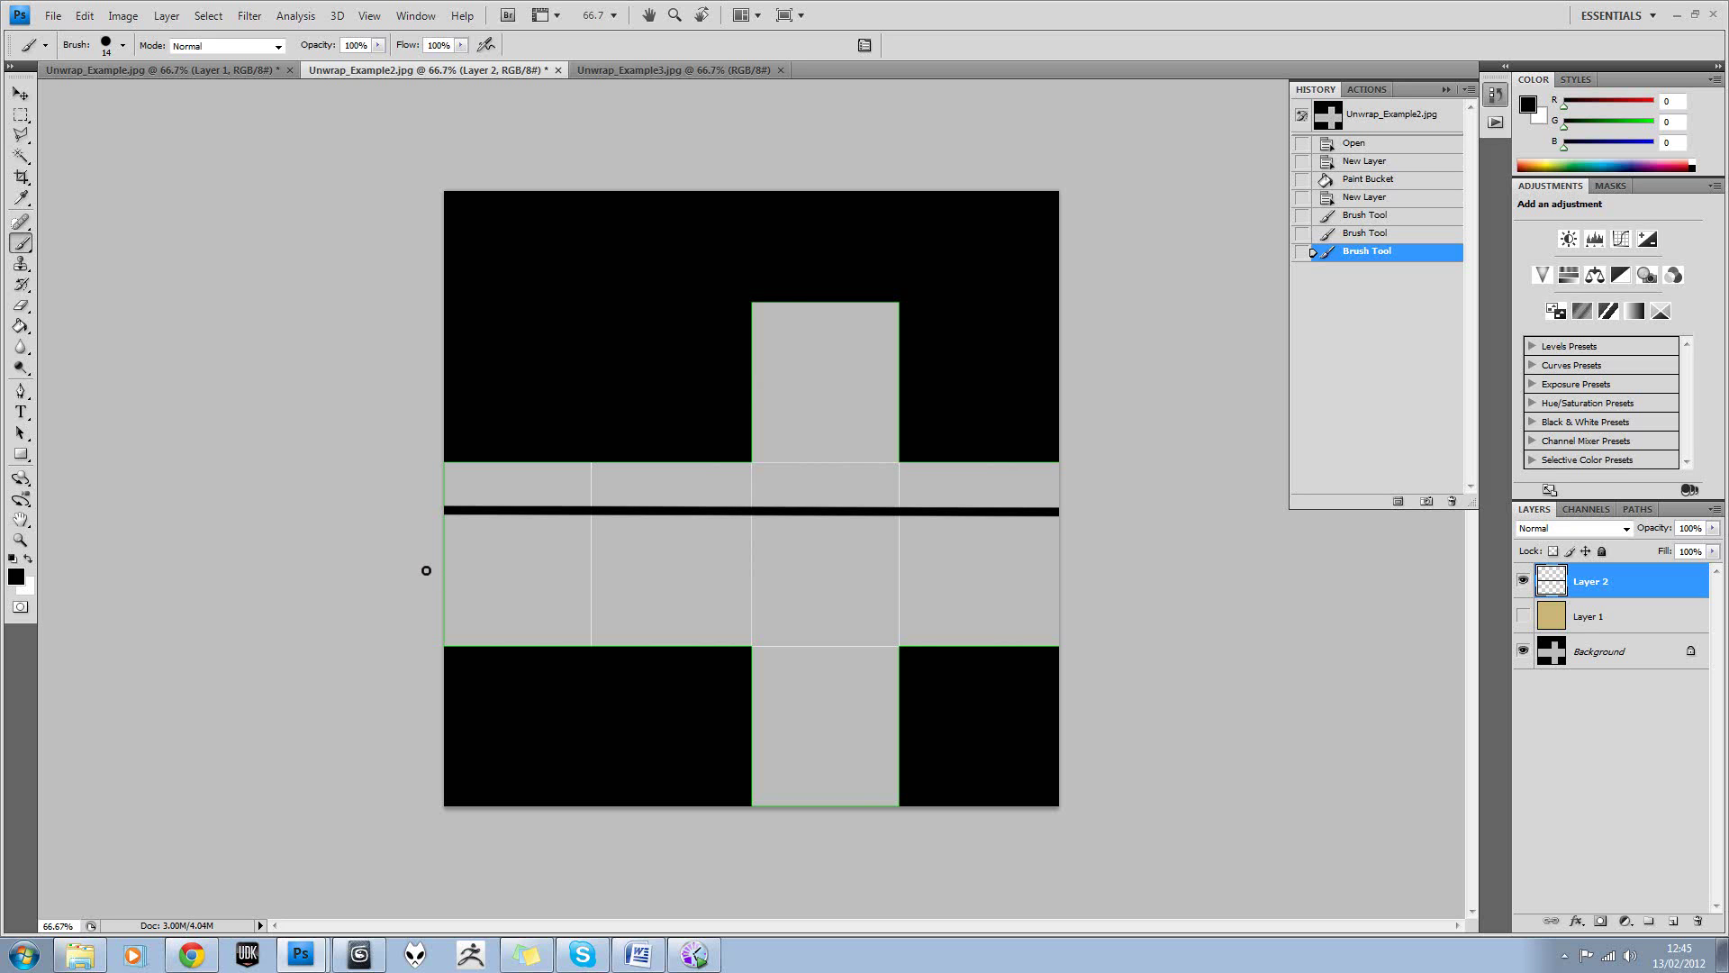
left_click_drag(426, 571, 1153, 581, "shift")
key("ctrl+z")
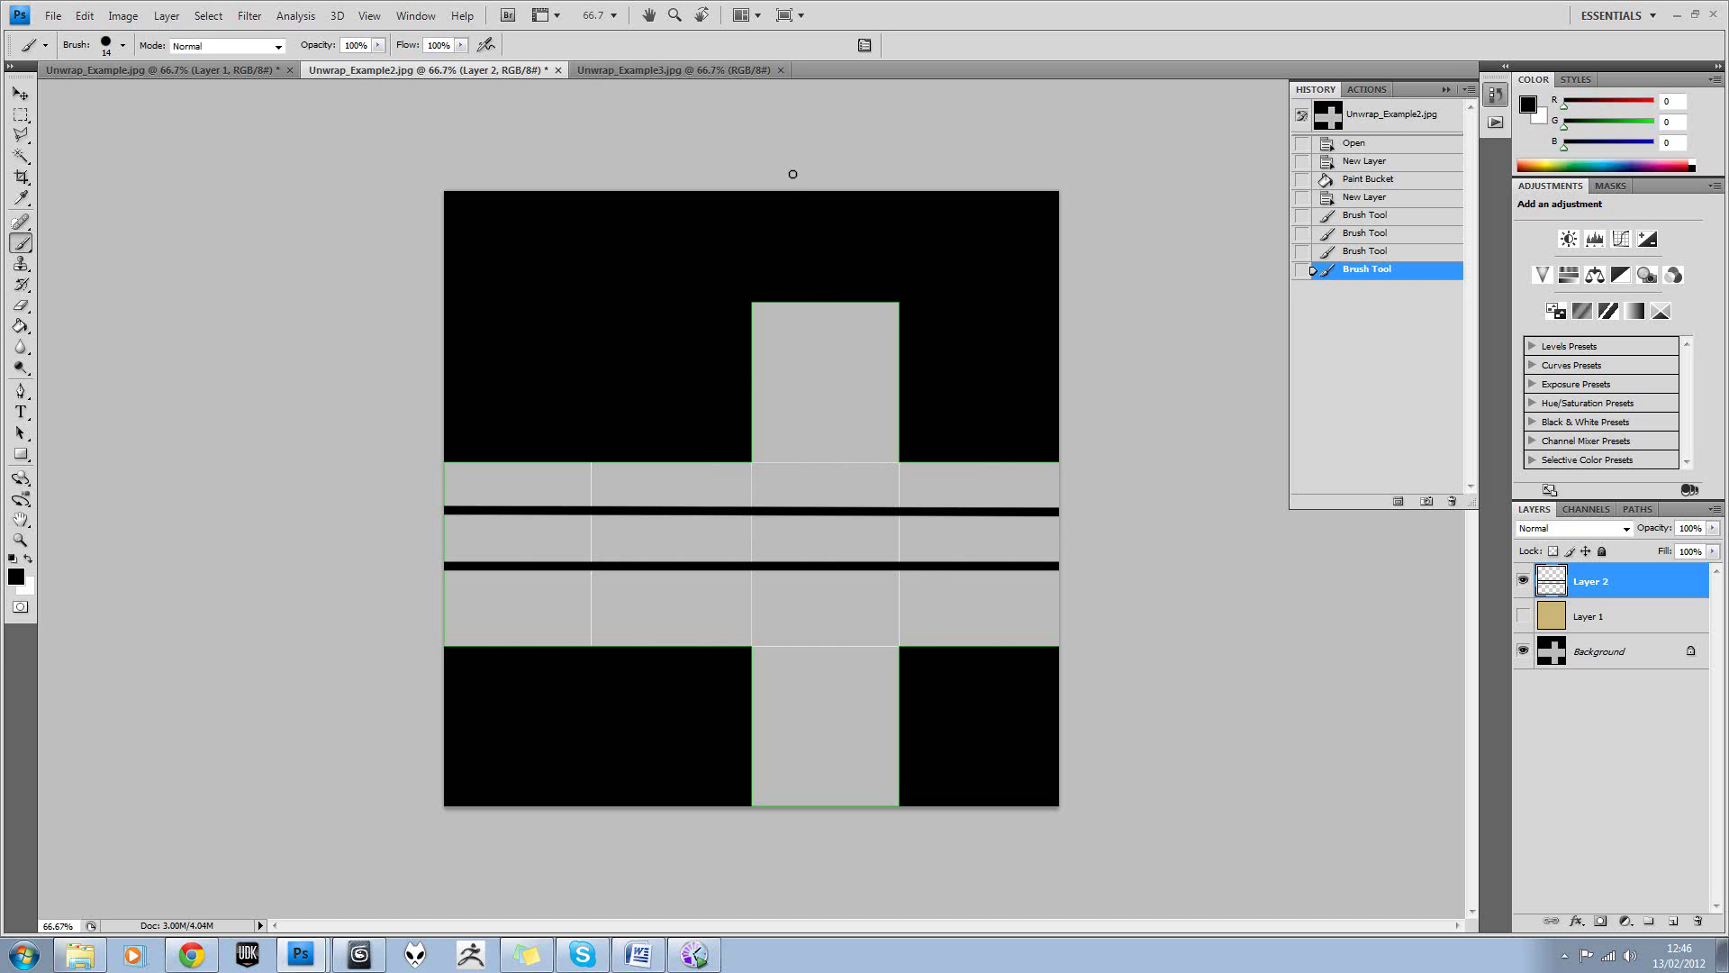
left_click_drag(788, 557, 807, 876, "shift")
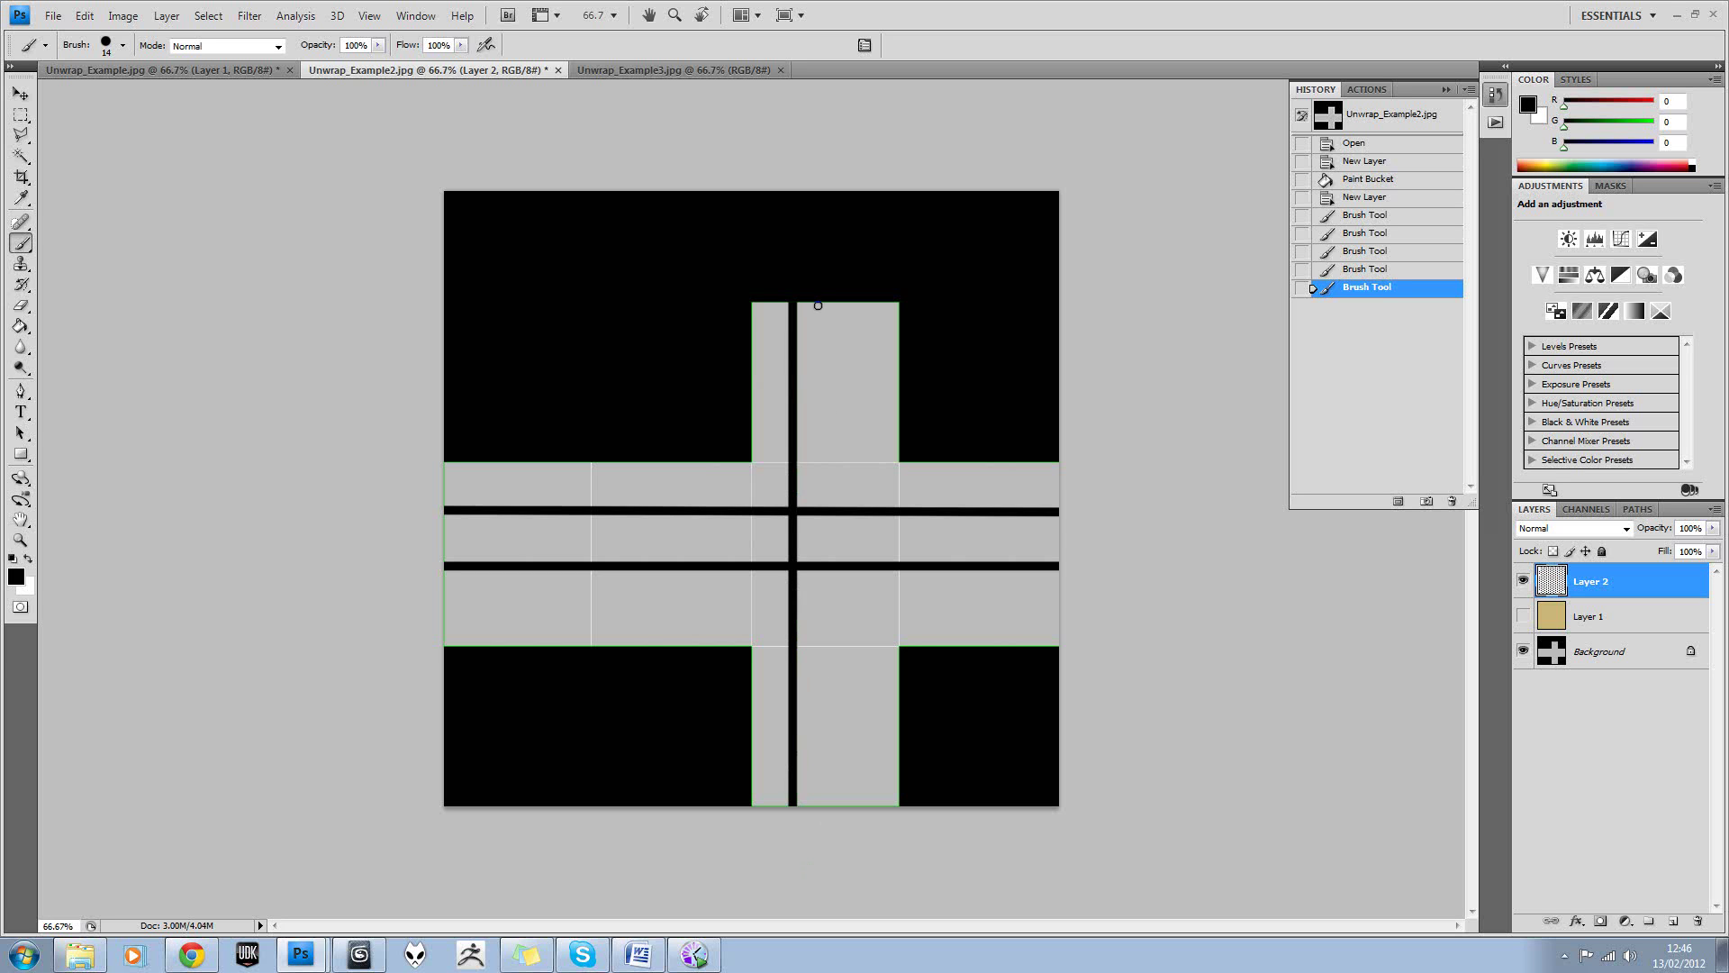
mouse_move(844, 179)
left_mouse_down("shift")
mouse_move(843, 872)
mouse_move(843, 856)
left_mouse_up("shift")
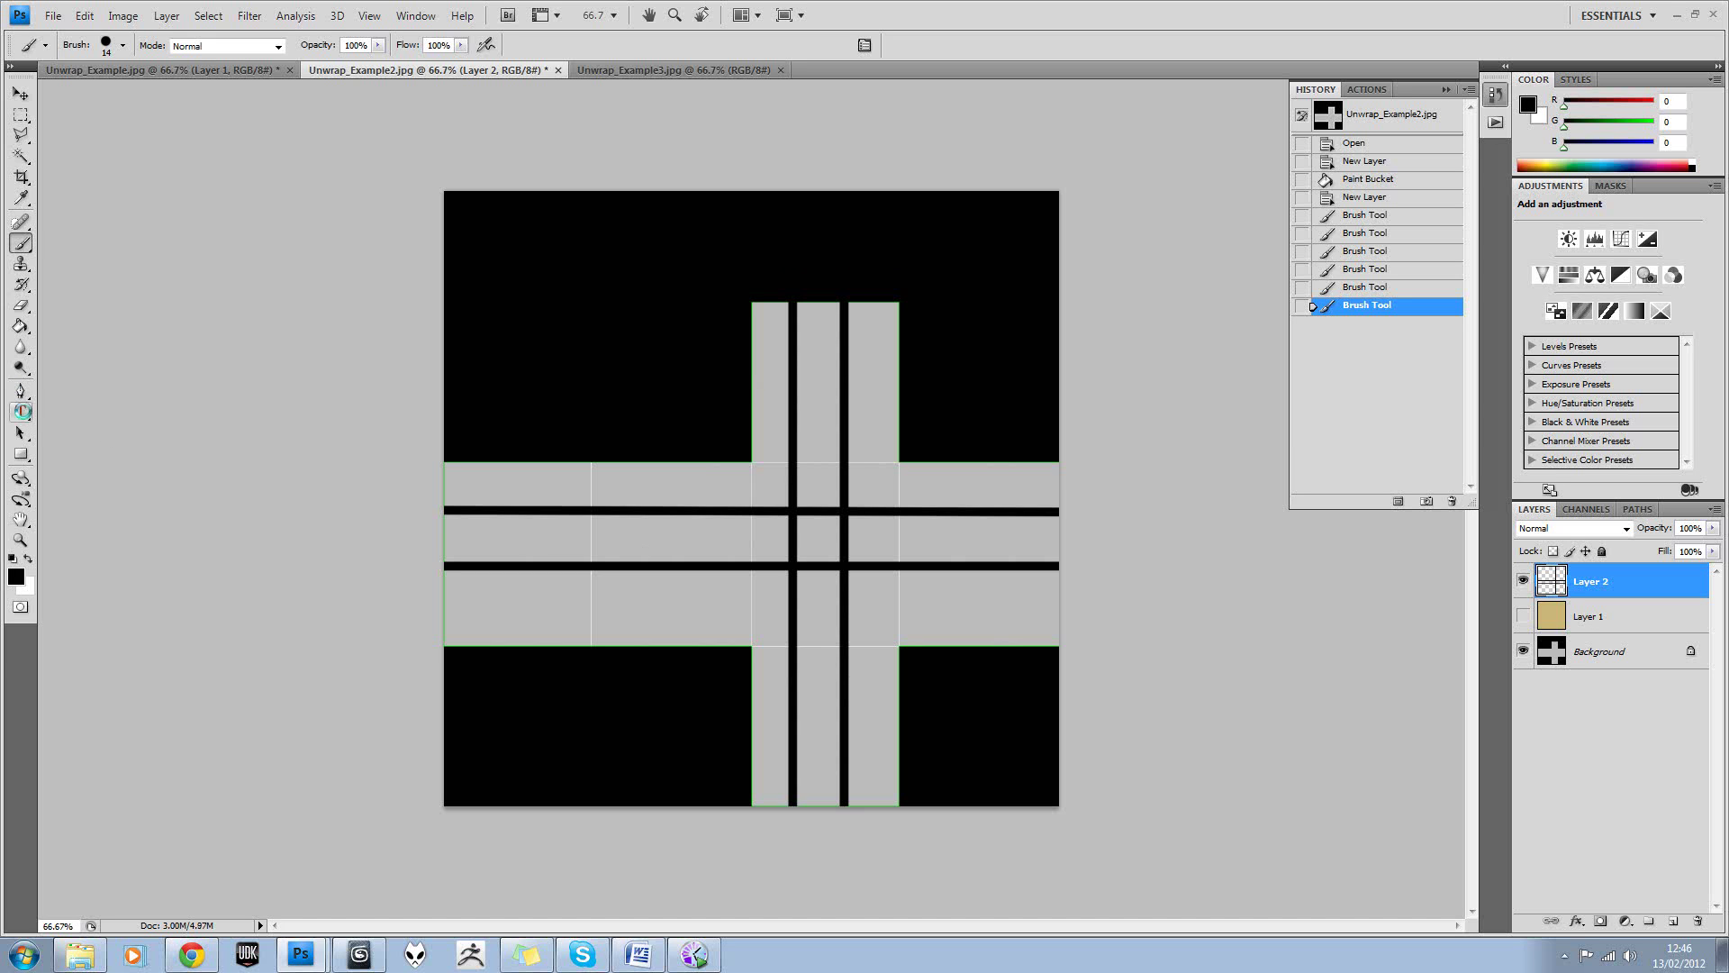
Add the text TEST CRATE below the lower horizontal band in the cross's second square, coloured black at 30 pt.
left_click(20, 412)
left_click(623, 594)
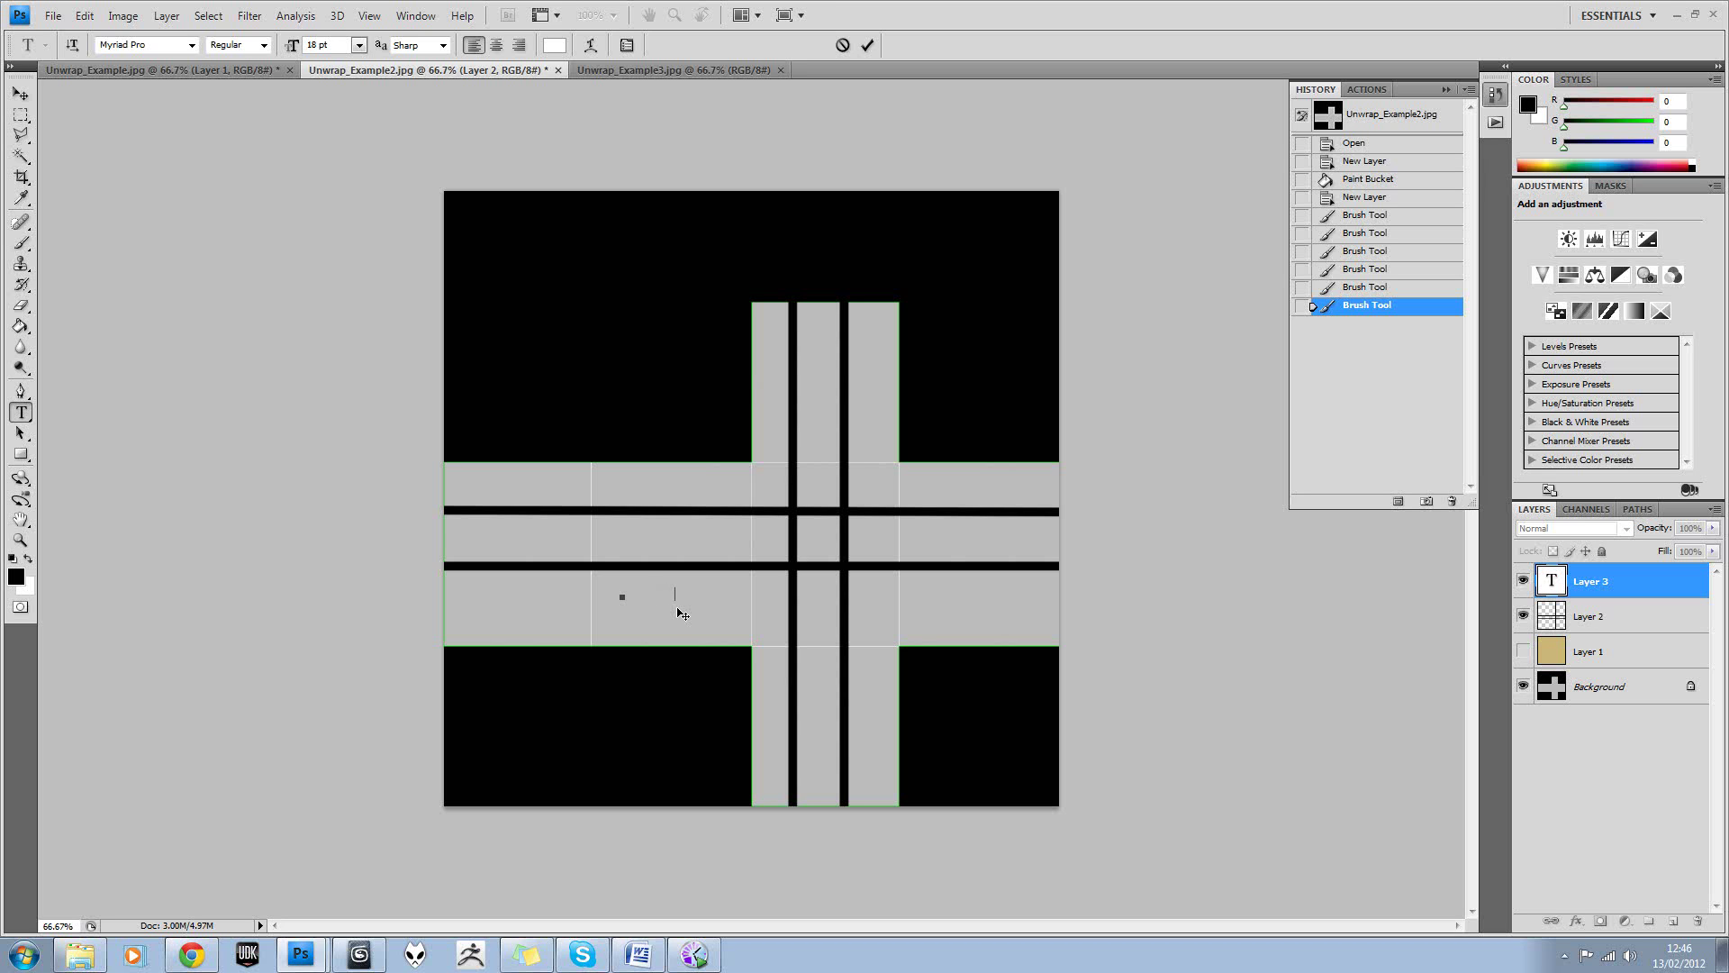
key("ctrl+a")
left_click(561, 47)
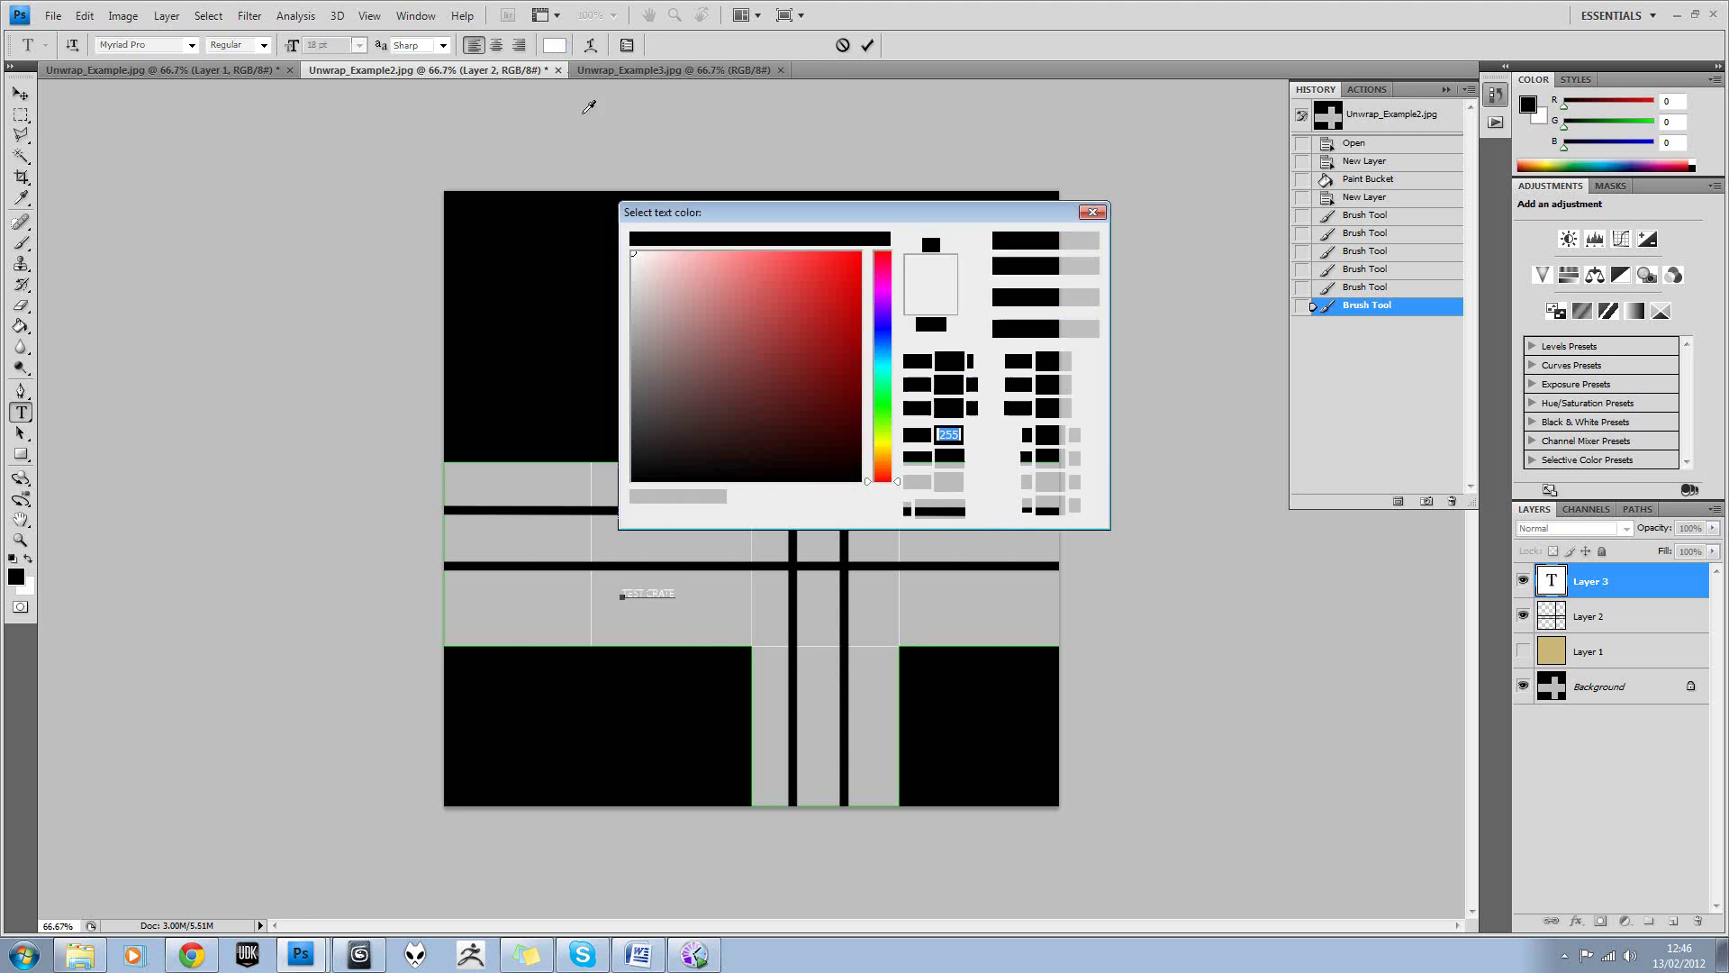
left_click_drag(655, 479, 603, 525)
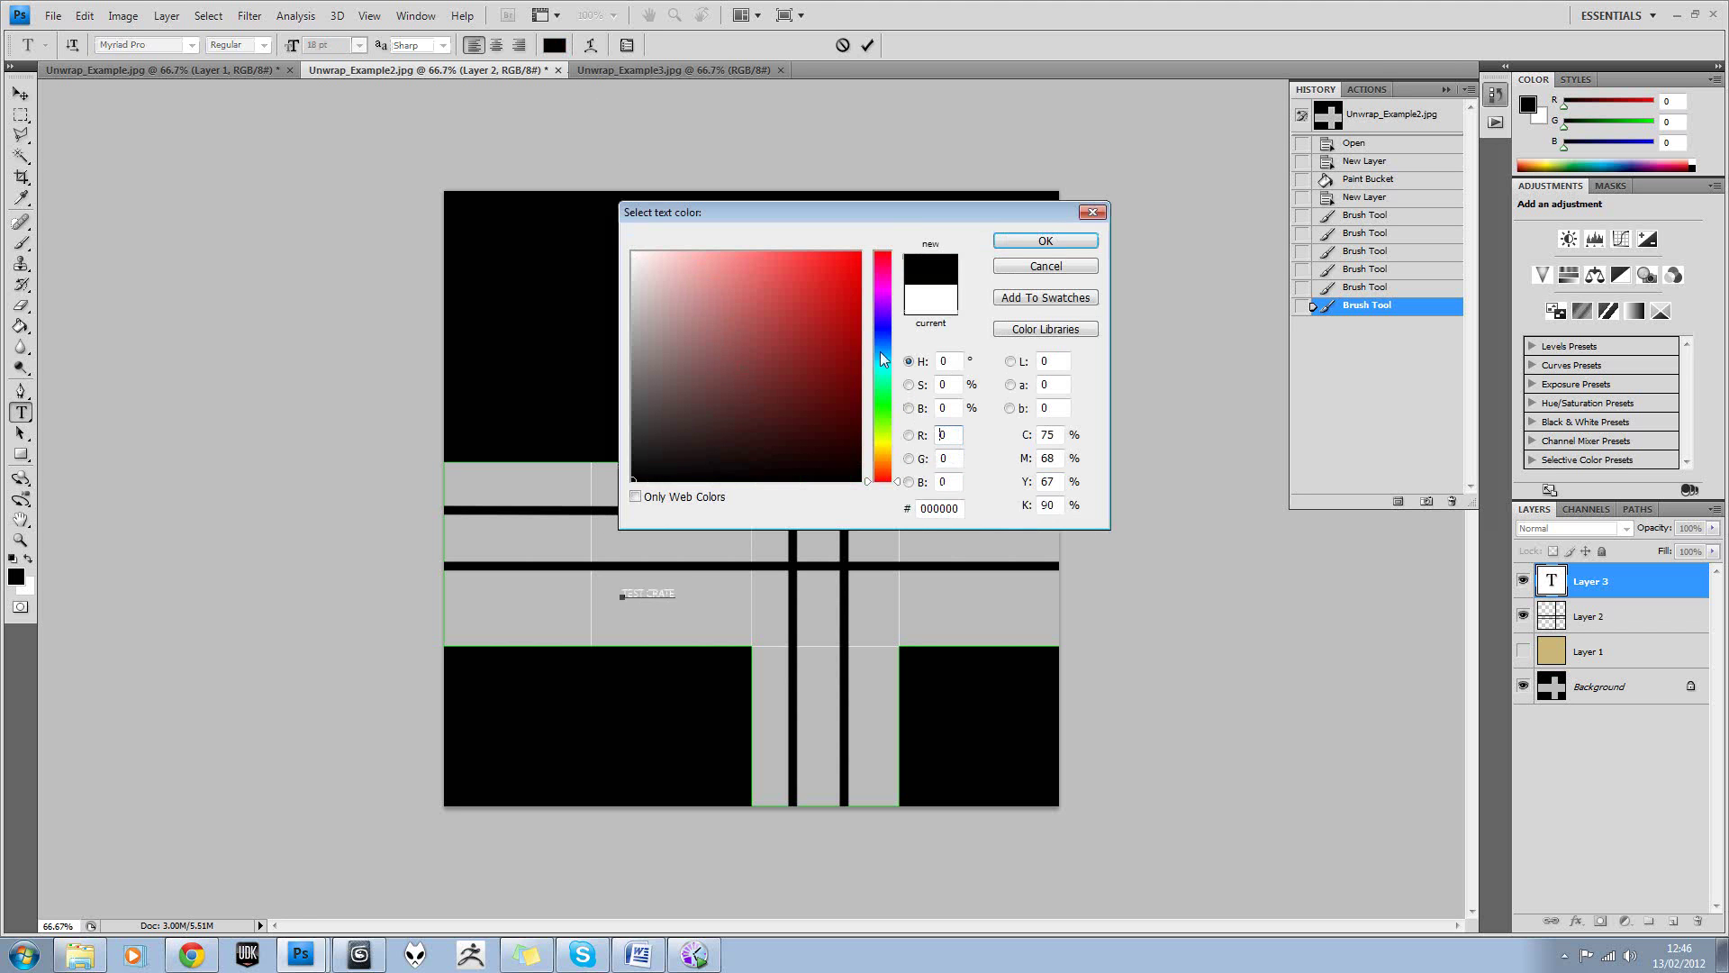
left_click(1023, 242)
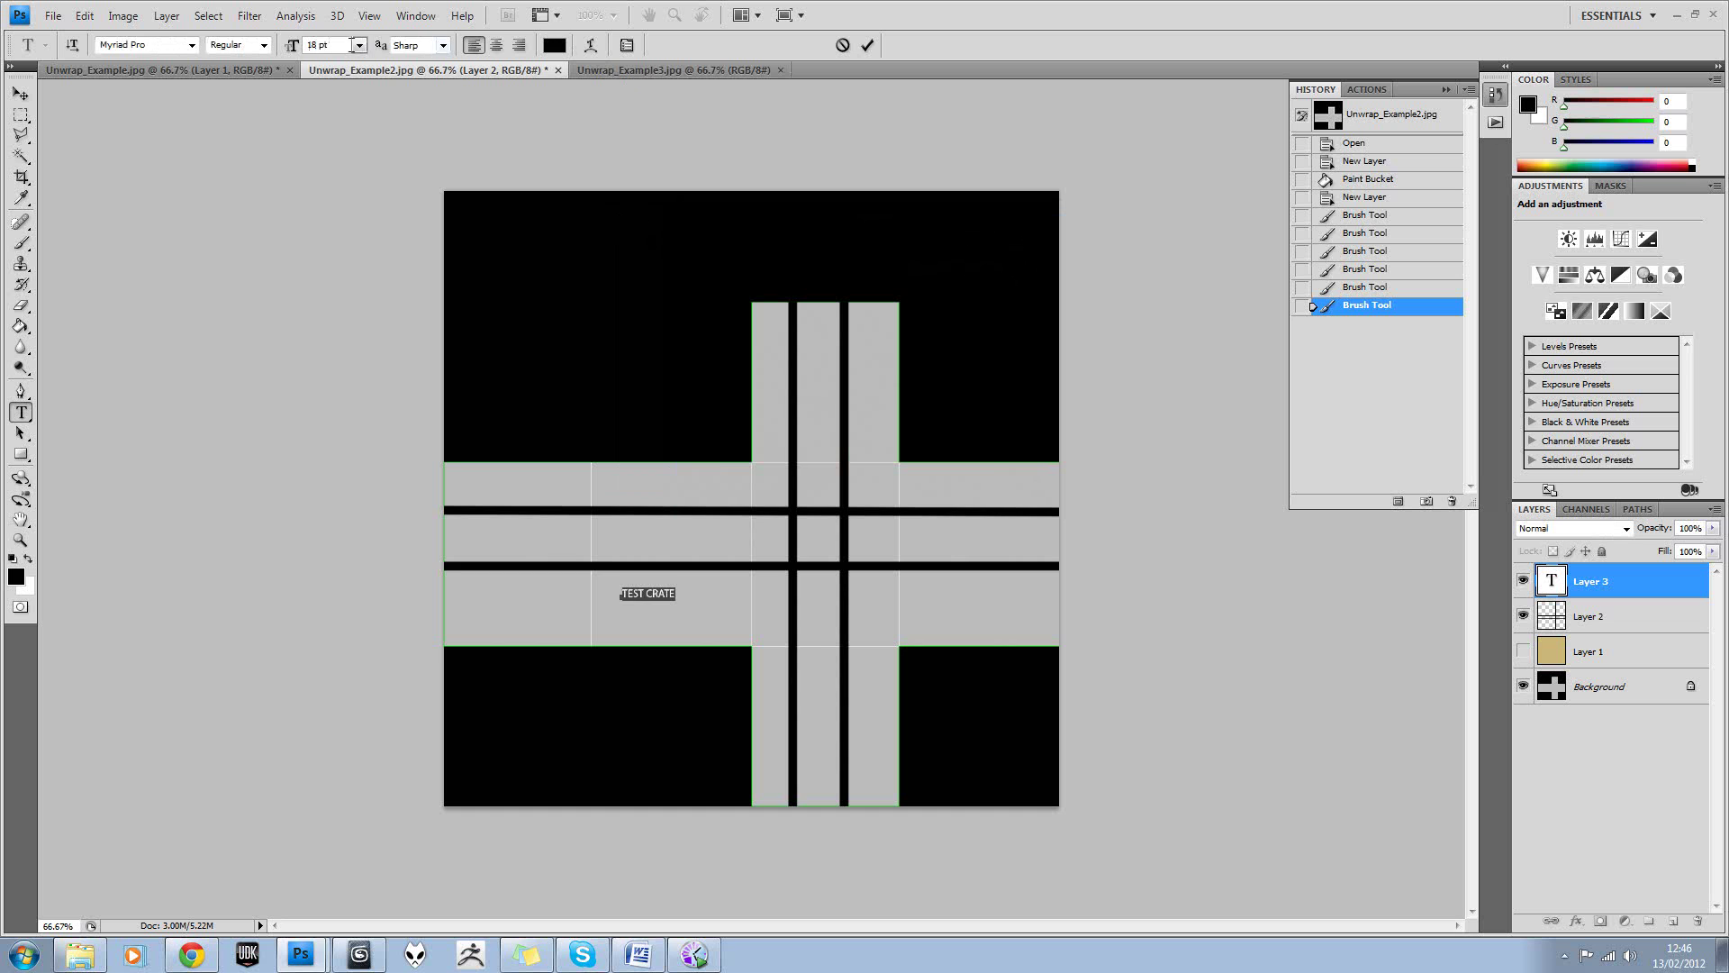
left_click(359, 45)
left_click(365, 272)
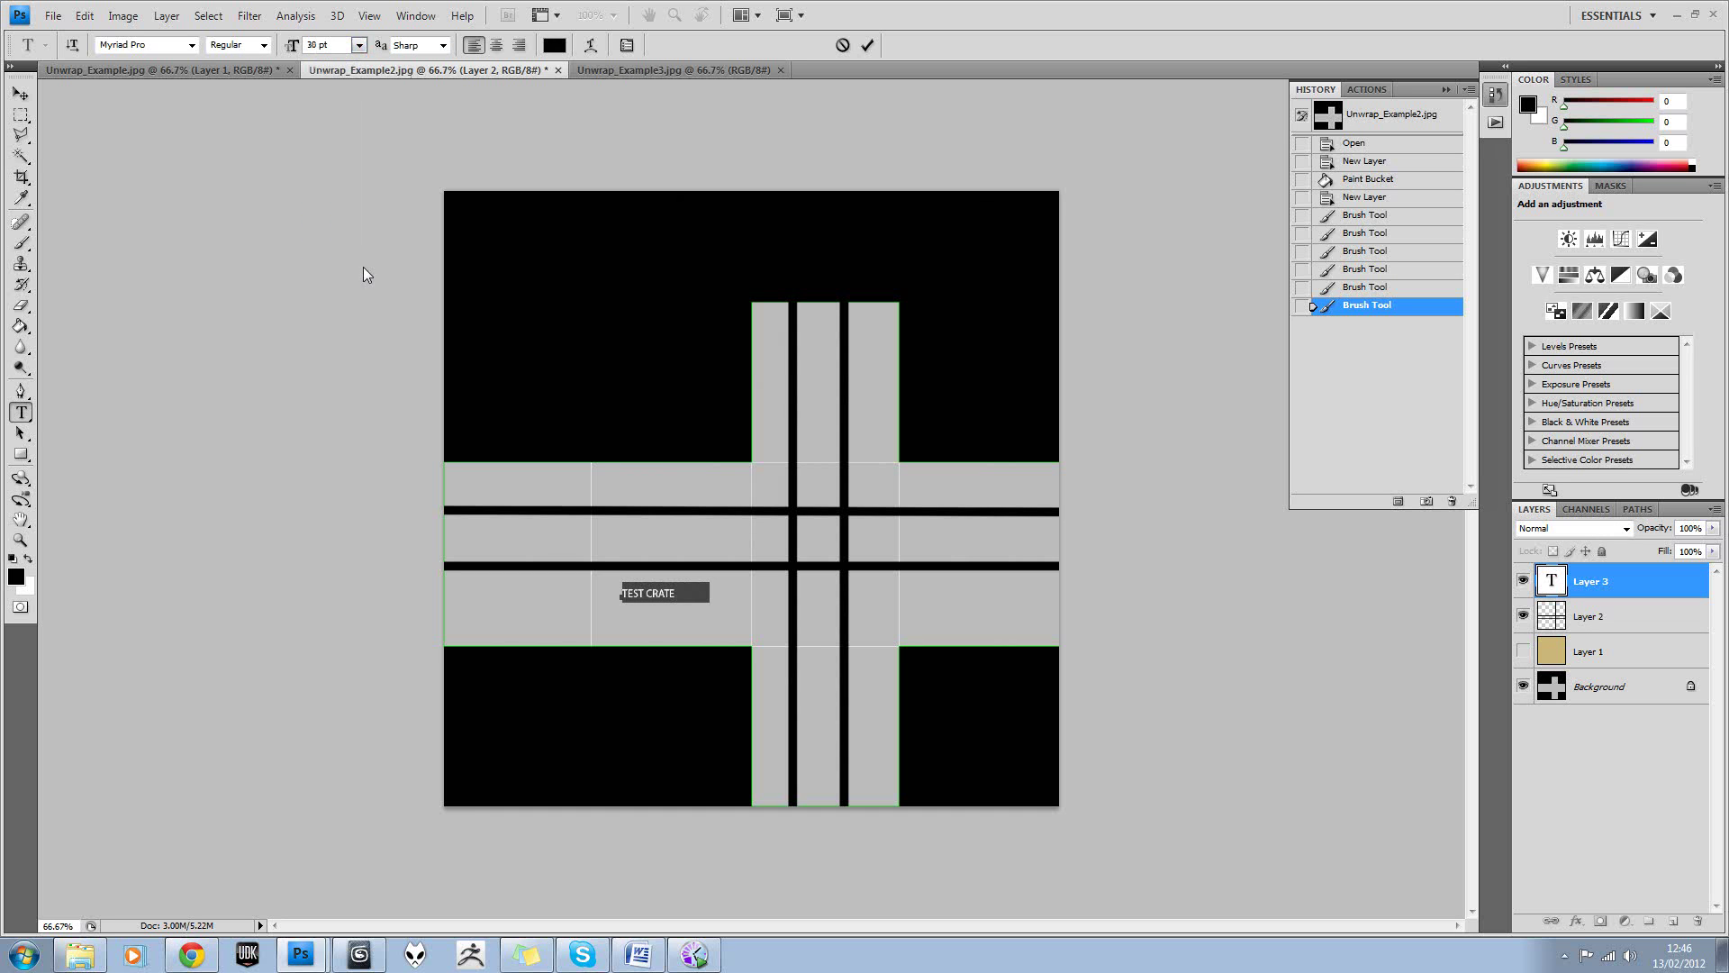
Move the TEST CRATE text slightly within its square and make the tan Layer 1 visible.
left_click(26, 96)
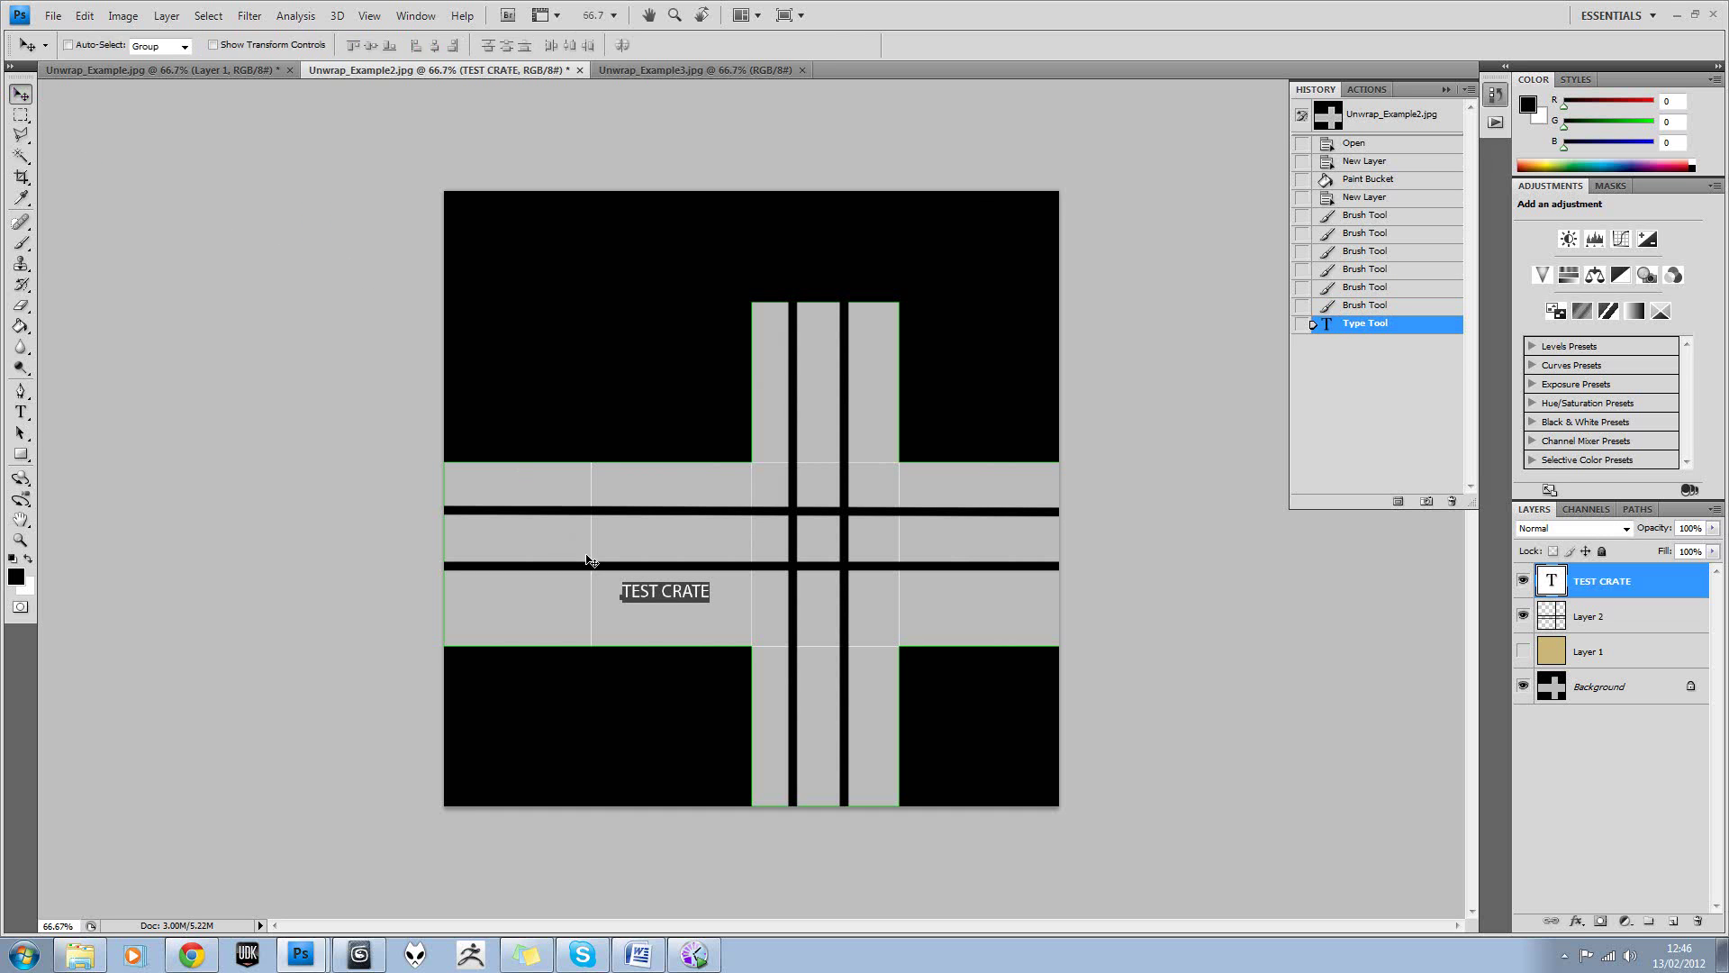
left_click_drag(720, 625, 726, 623)
left_click(1523, 652)
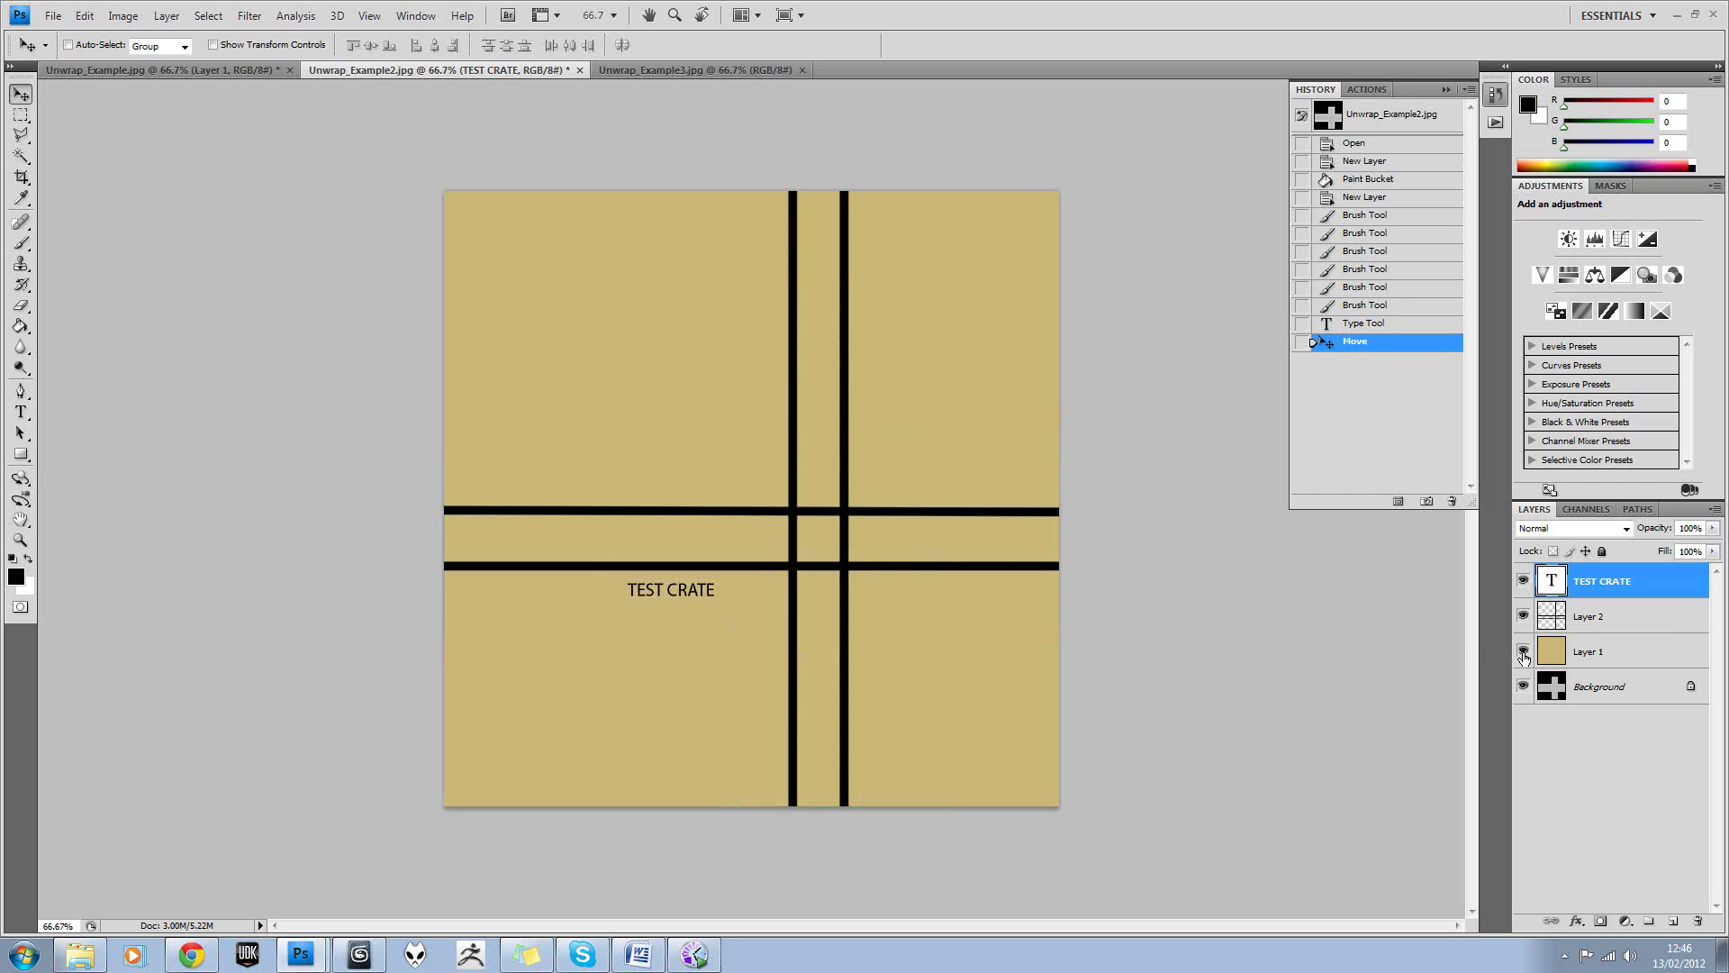
left_click(54, 16)
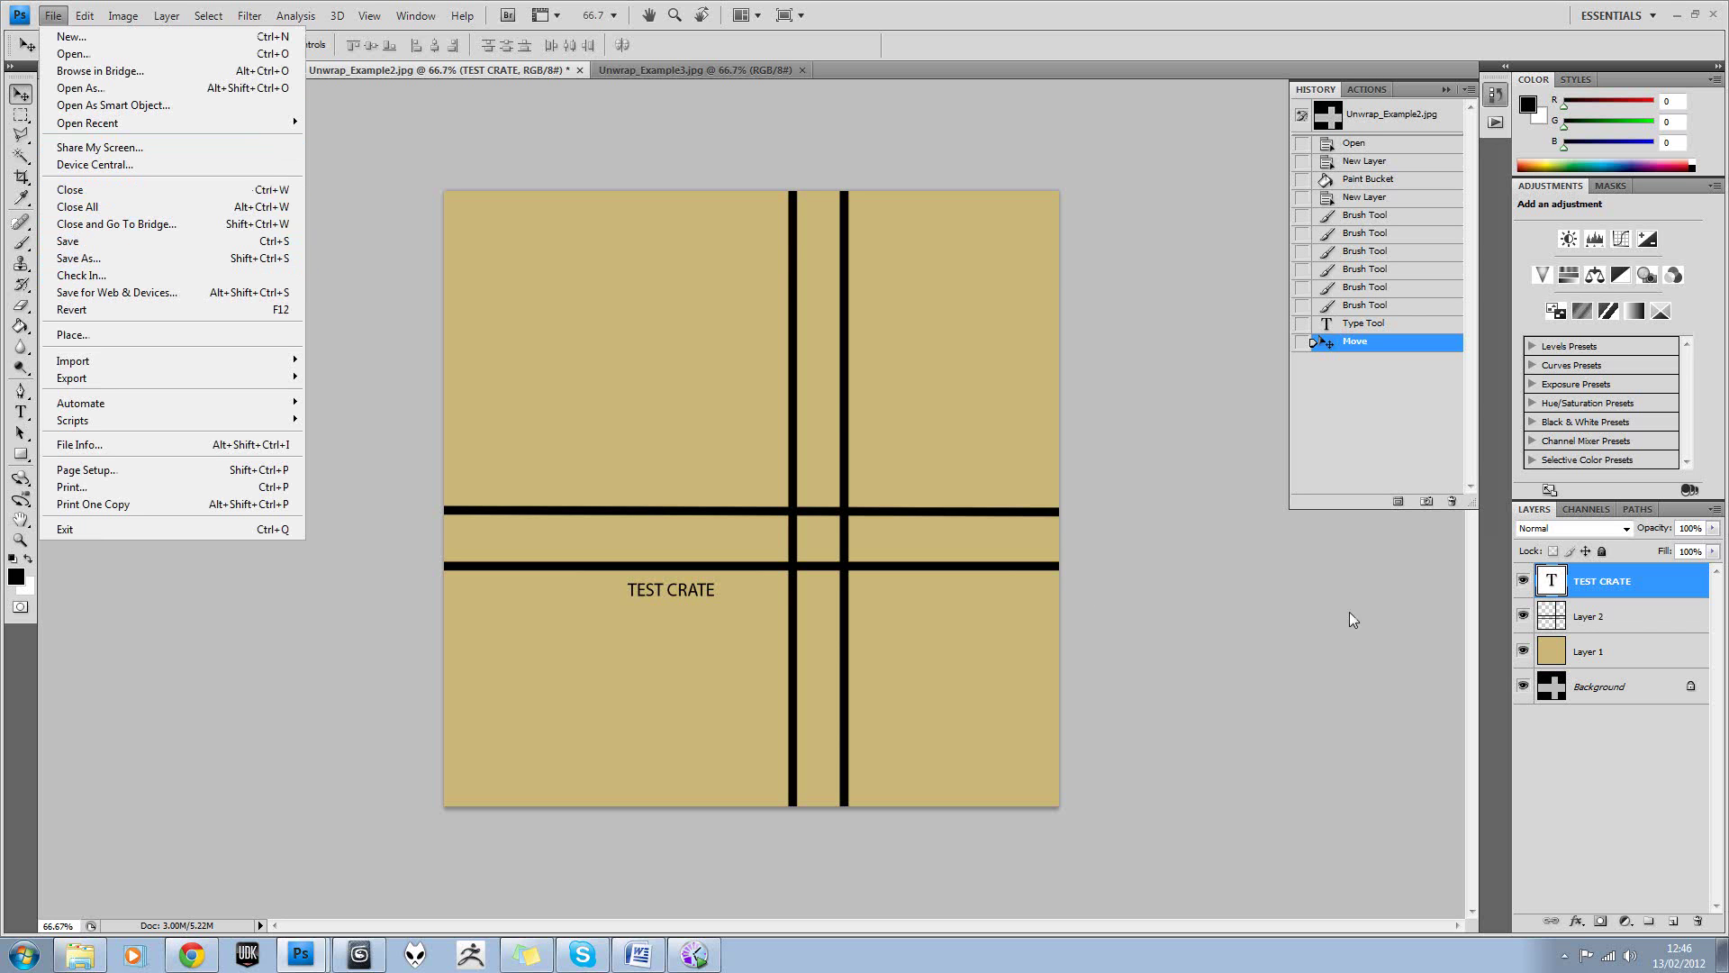
Hide the tan layer and select all black areas outside the cross on the Background layer with the Magic Wand.
left_click(1583, 663)
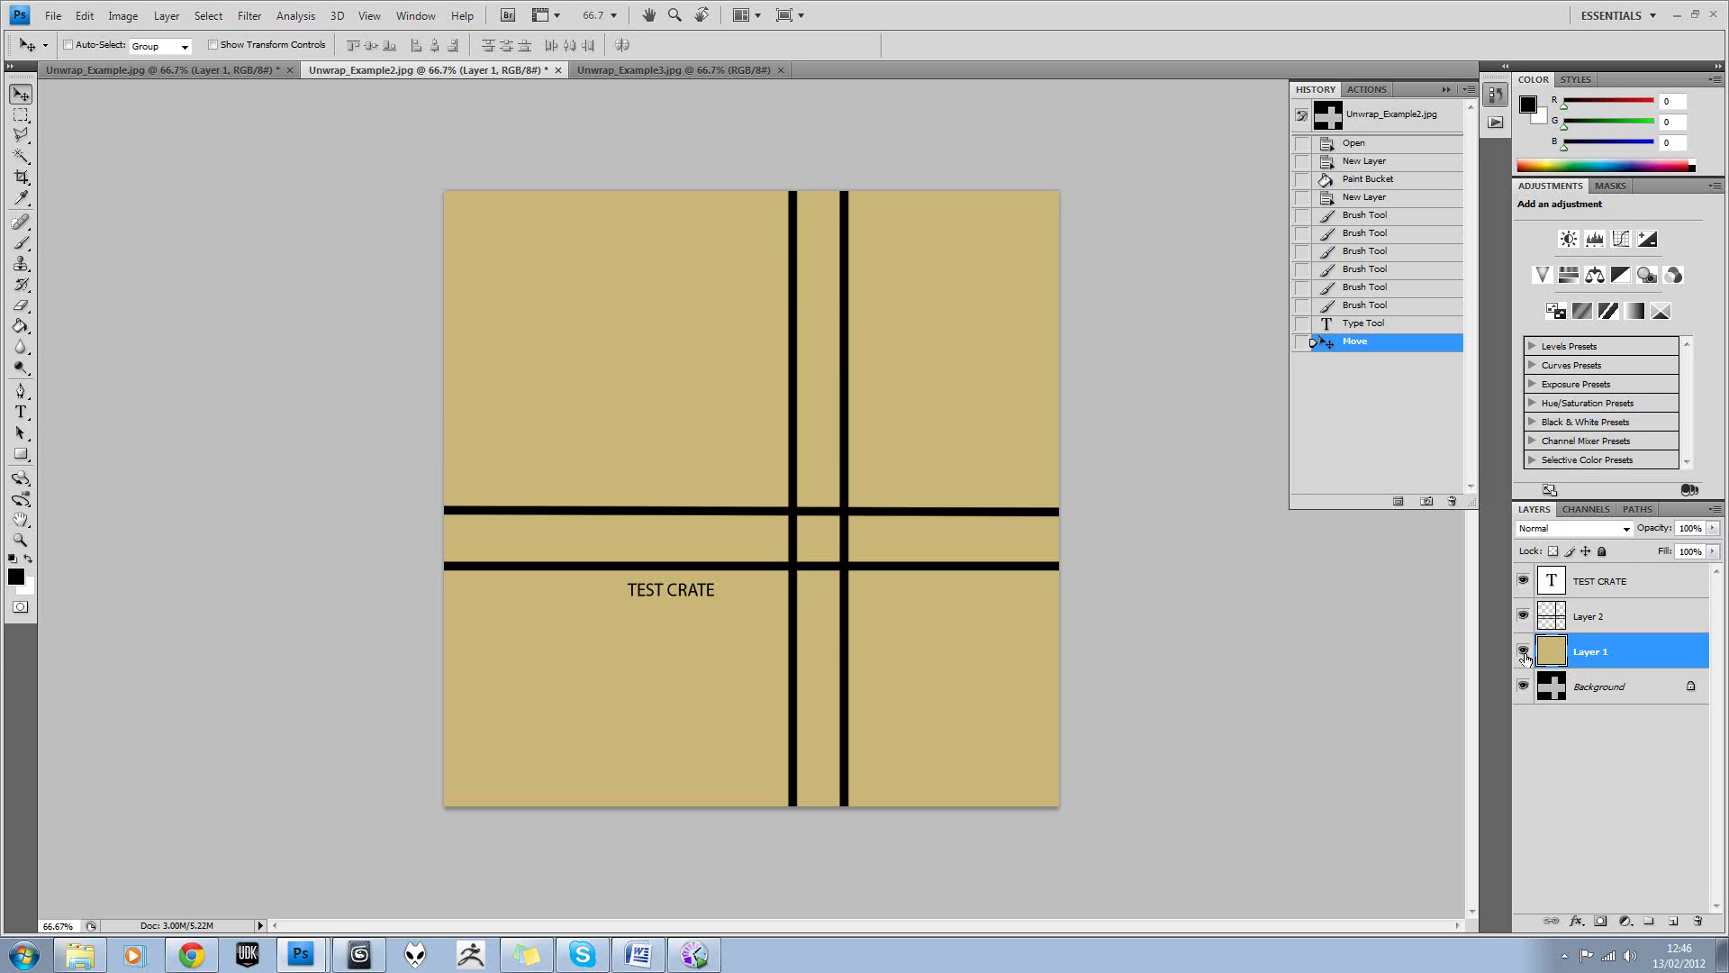
left_click(1523, 652)
left_click(1582, 689)
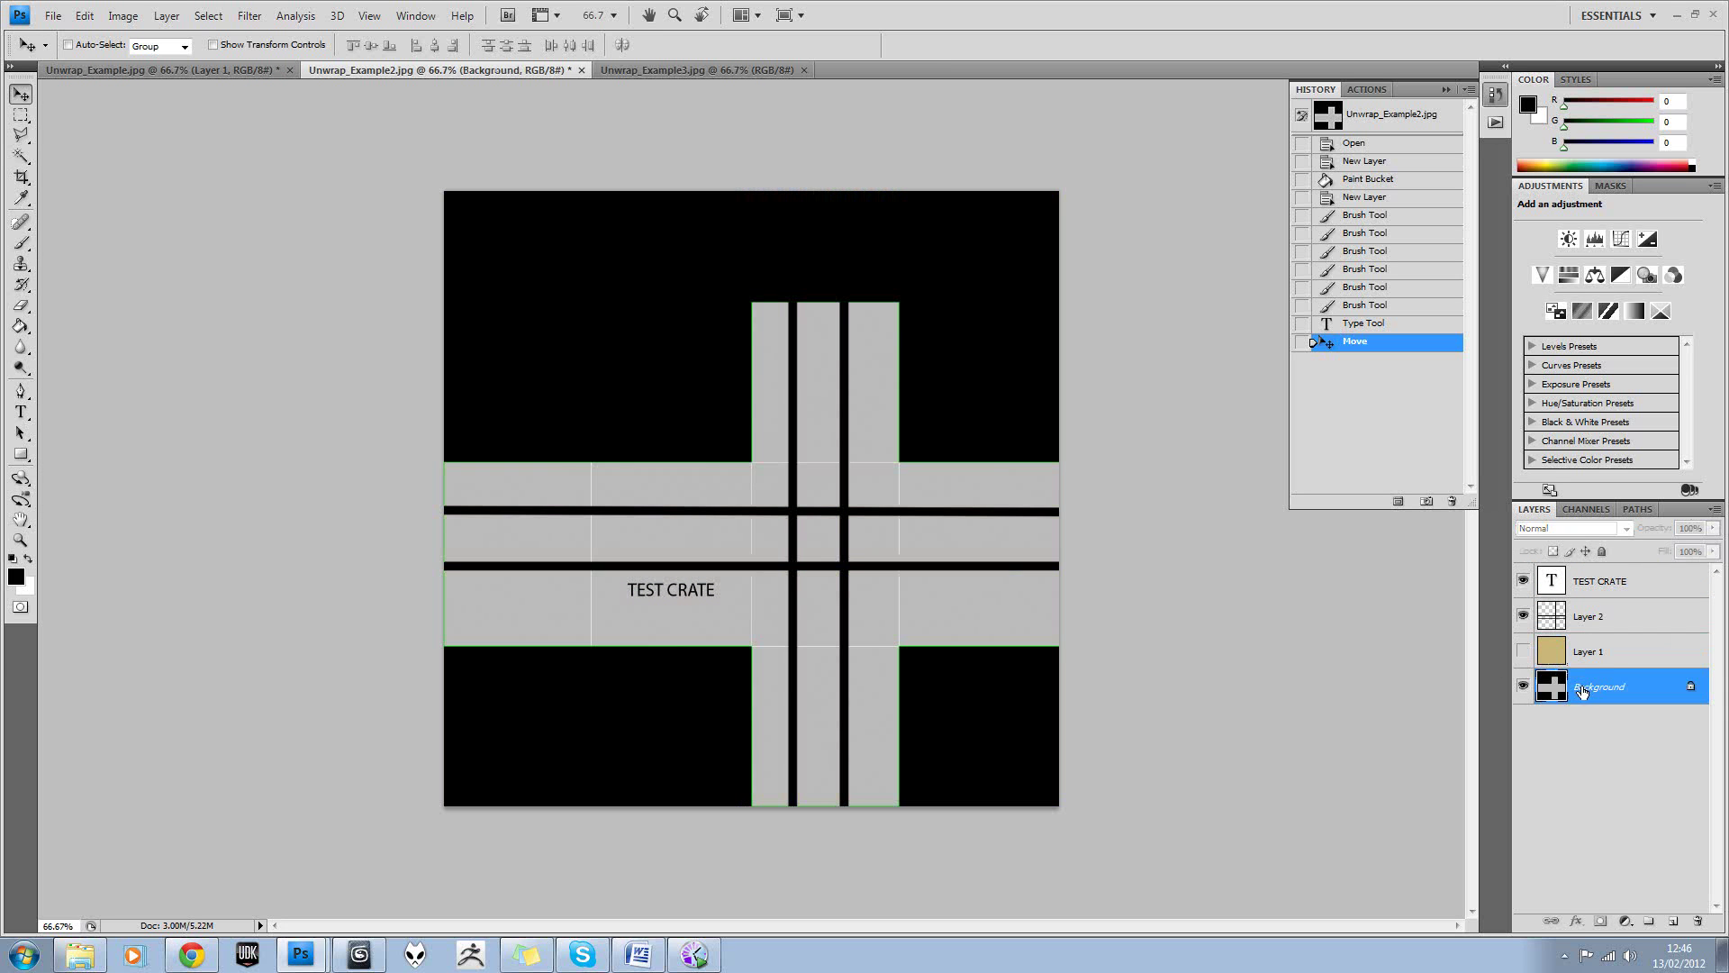
left_click(22, 158)
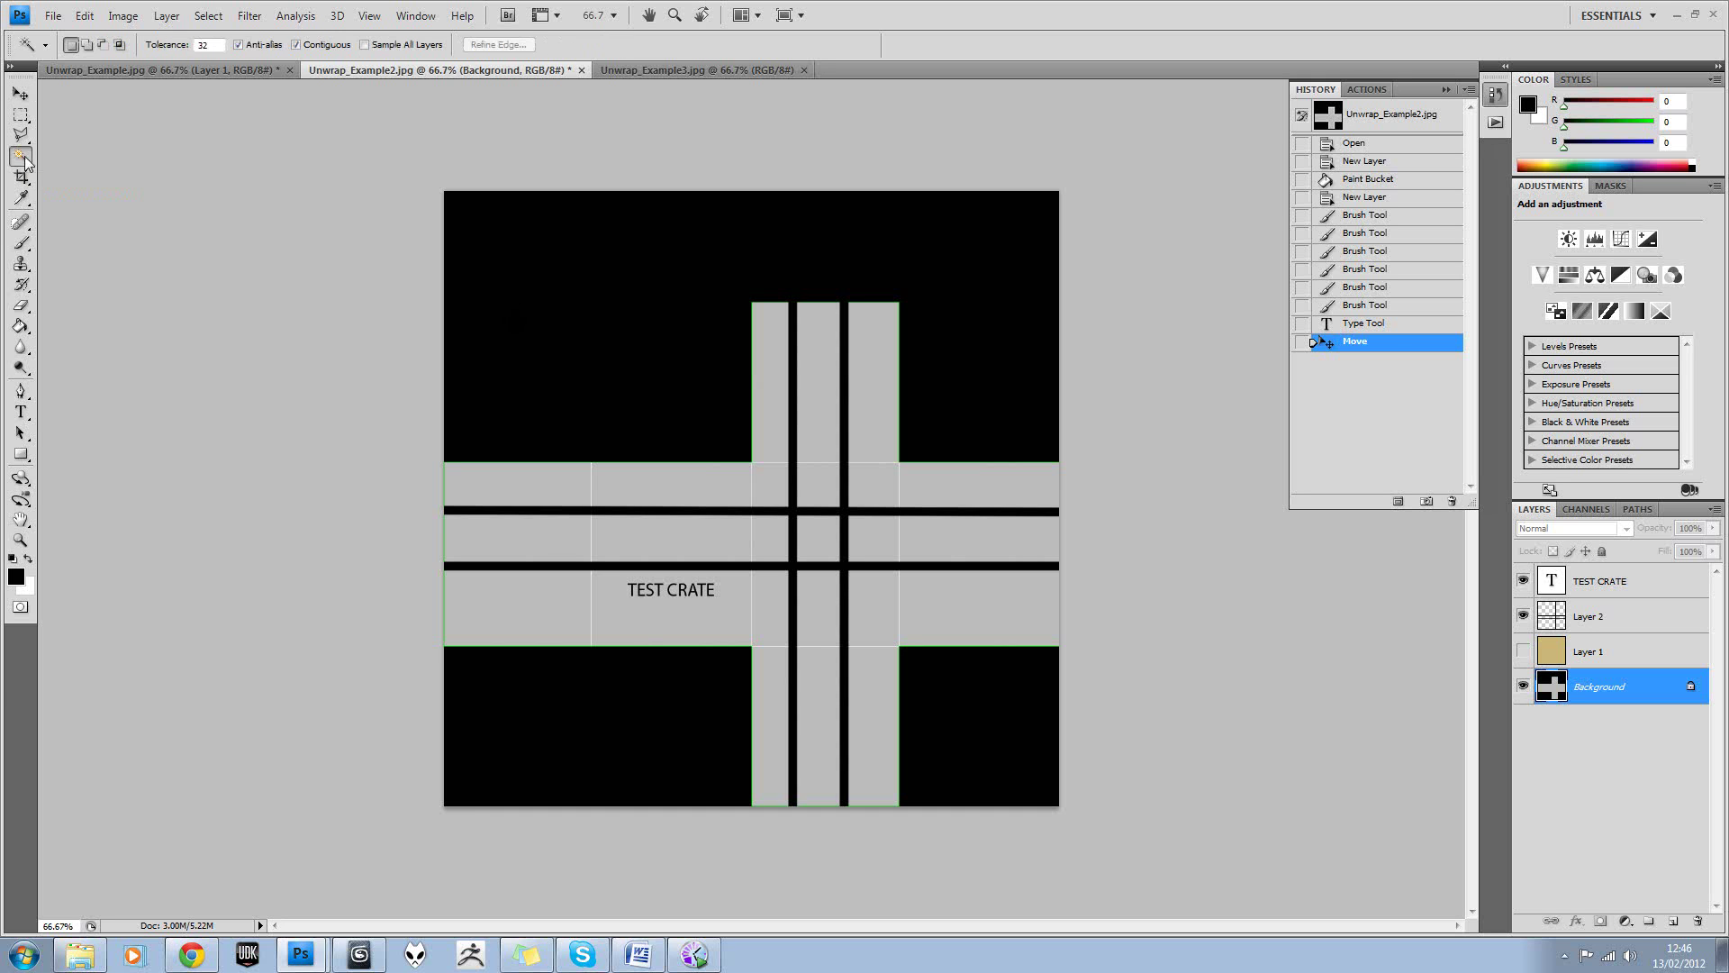
left_click(586, 297)
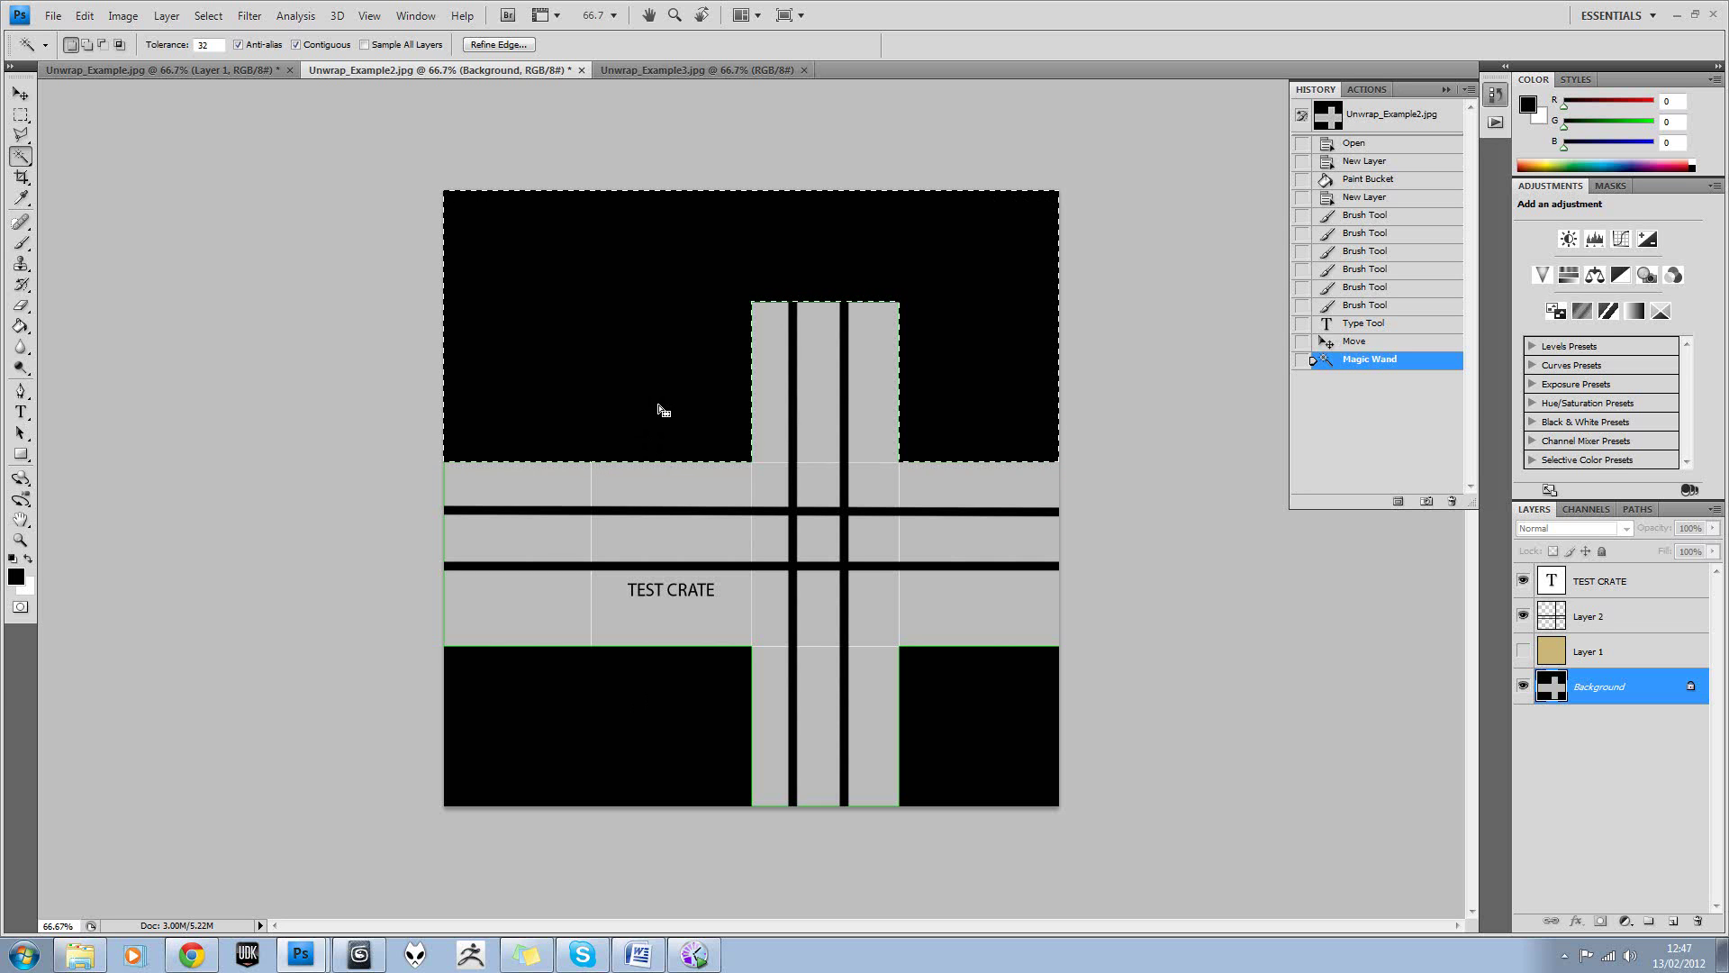
left_click(661, 684)
left_click(976, 711)
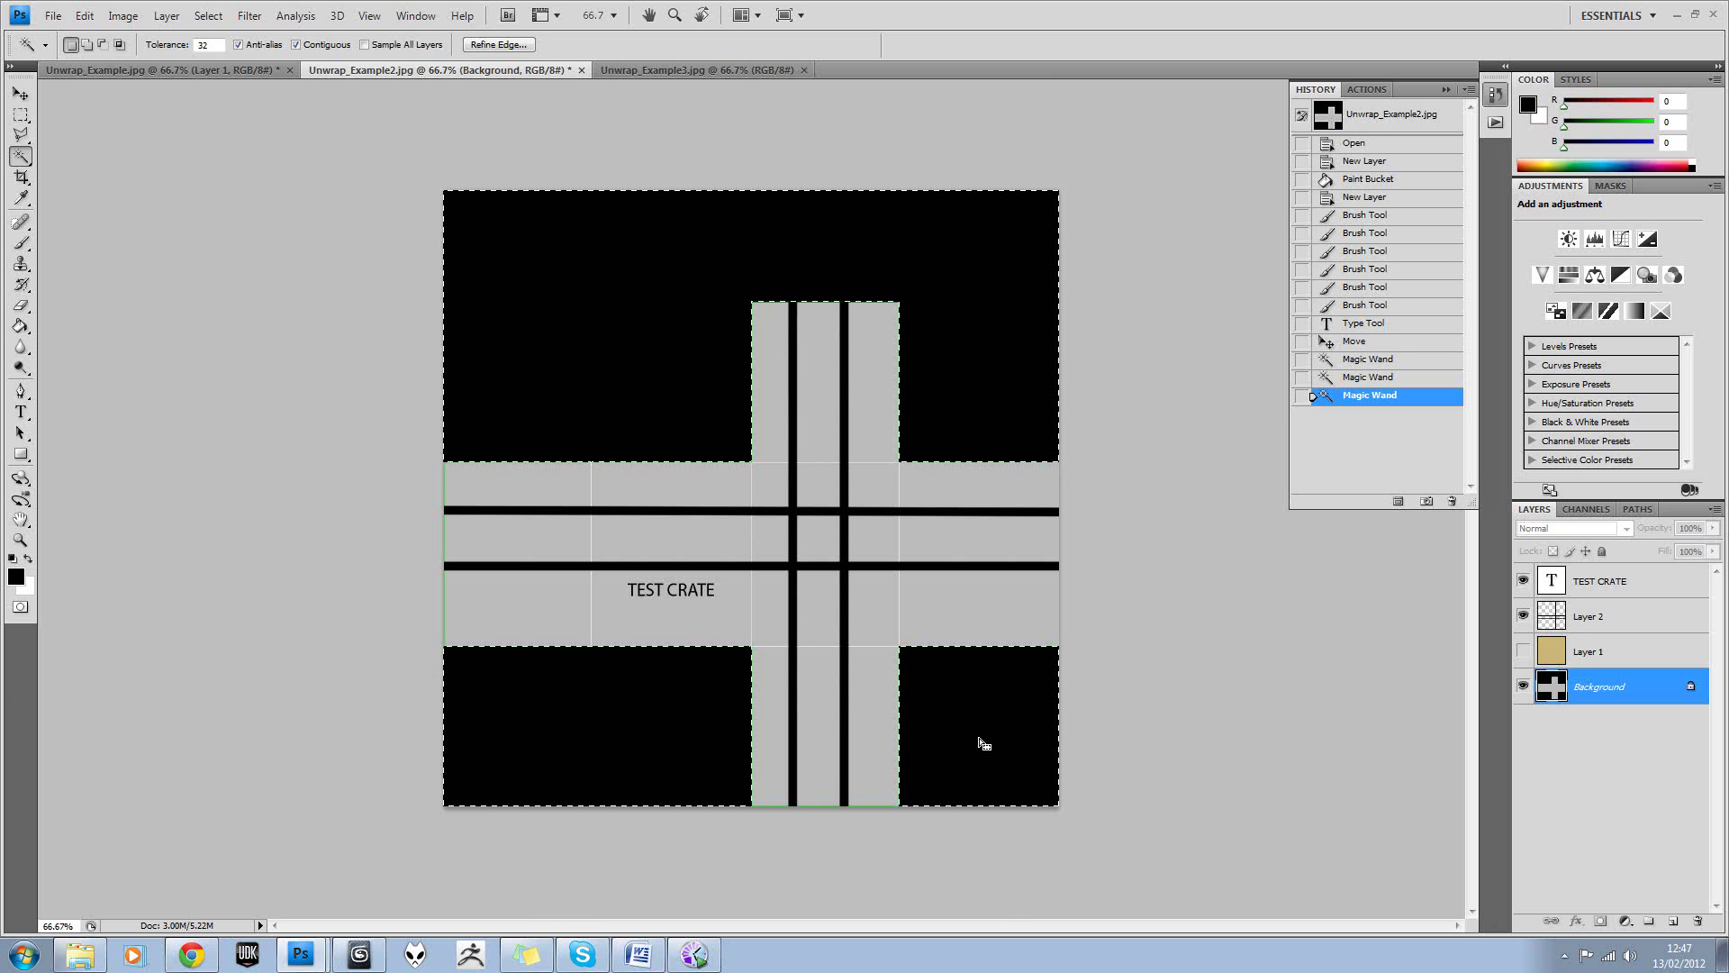
Show the tan Layer 1, delete its fill inside the selected areas outside the cross, and deselect.
left_click(1523, 652)
left_click(1590, 652)
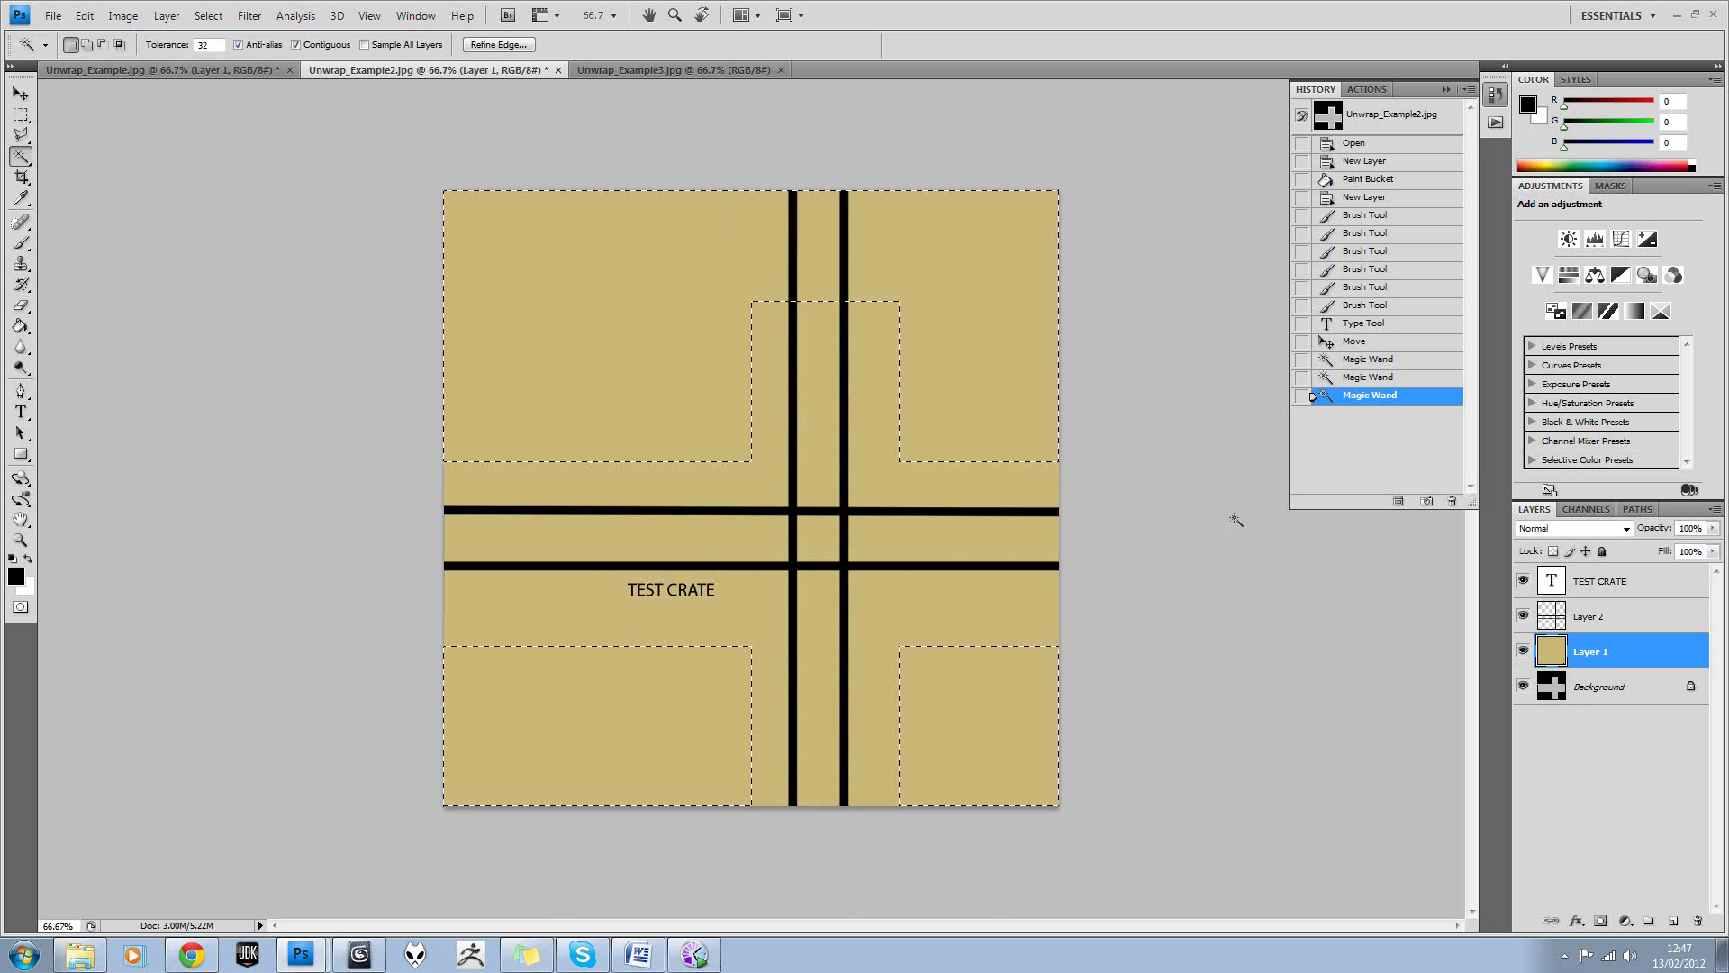
key("Delete")
key("m")
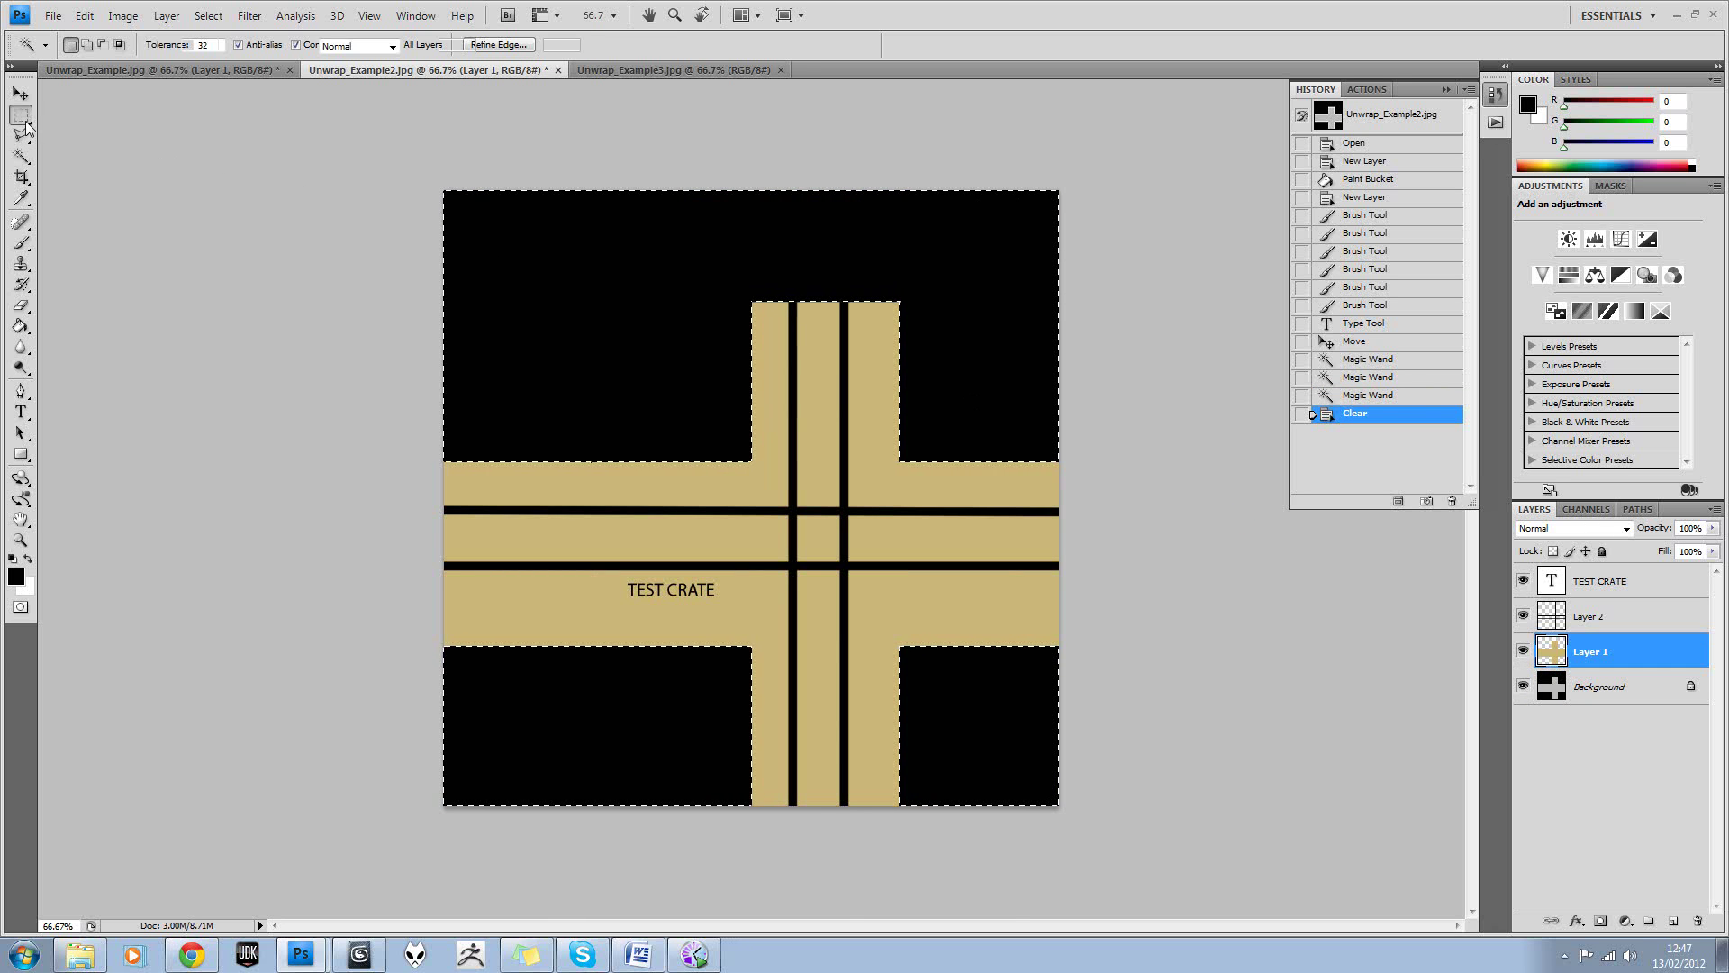
left_click(289, 208)
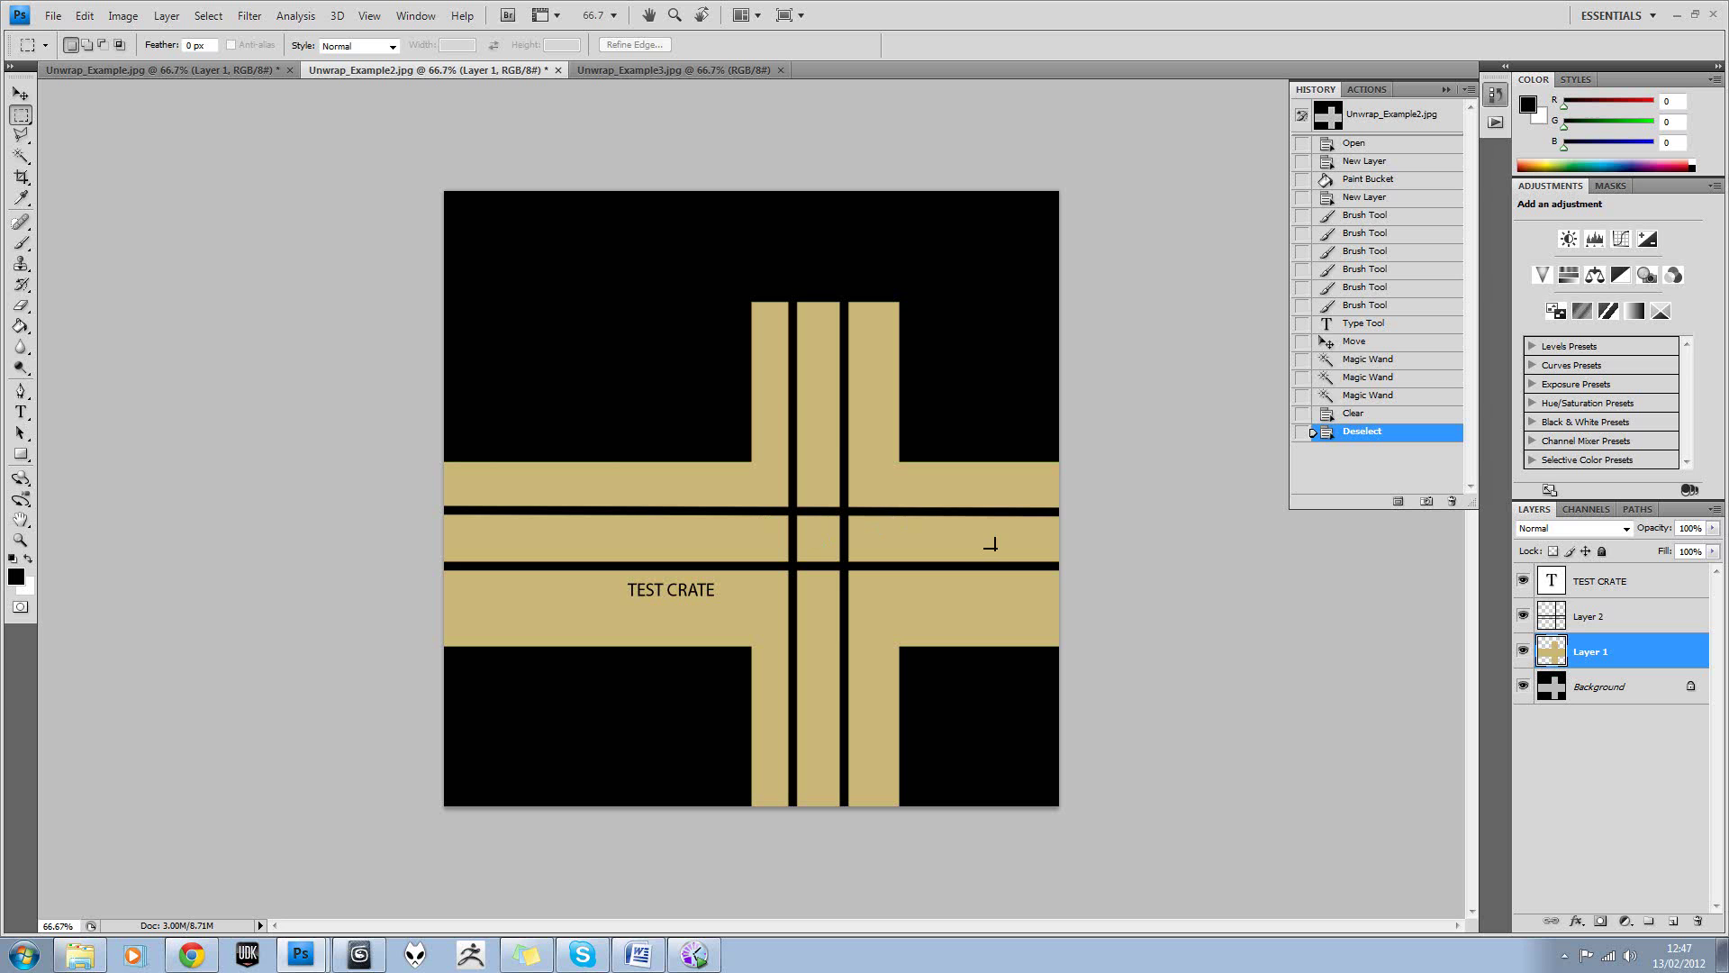
Save the image to the Desktop as a JPEG named texture_test at maximum quality 12.
left_click(53, 16)
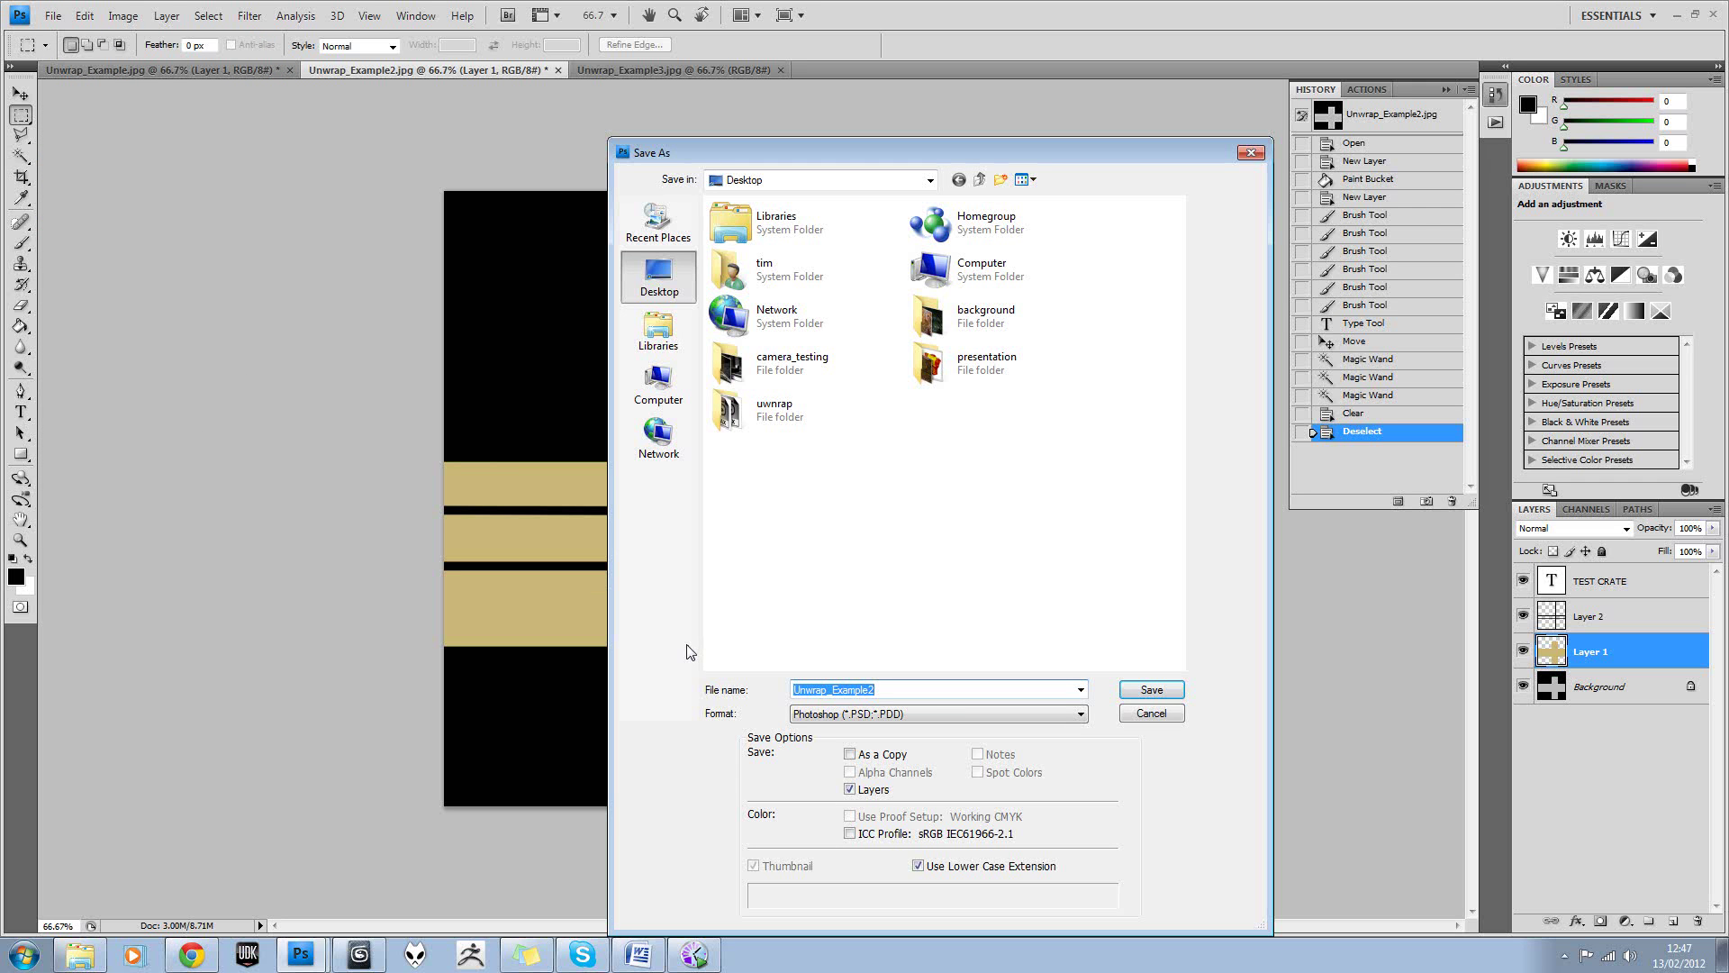
type("texture_test")
left_click(848, 713)
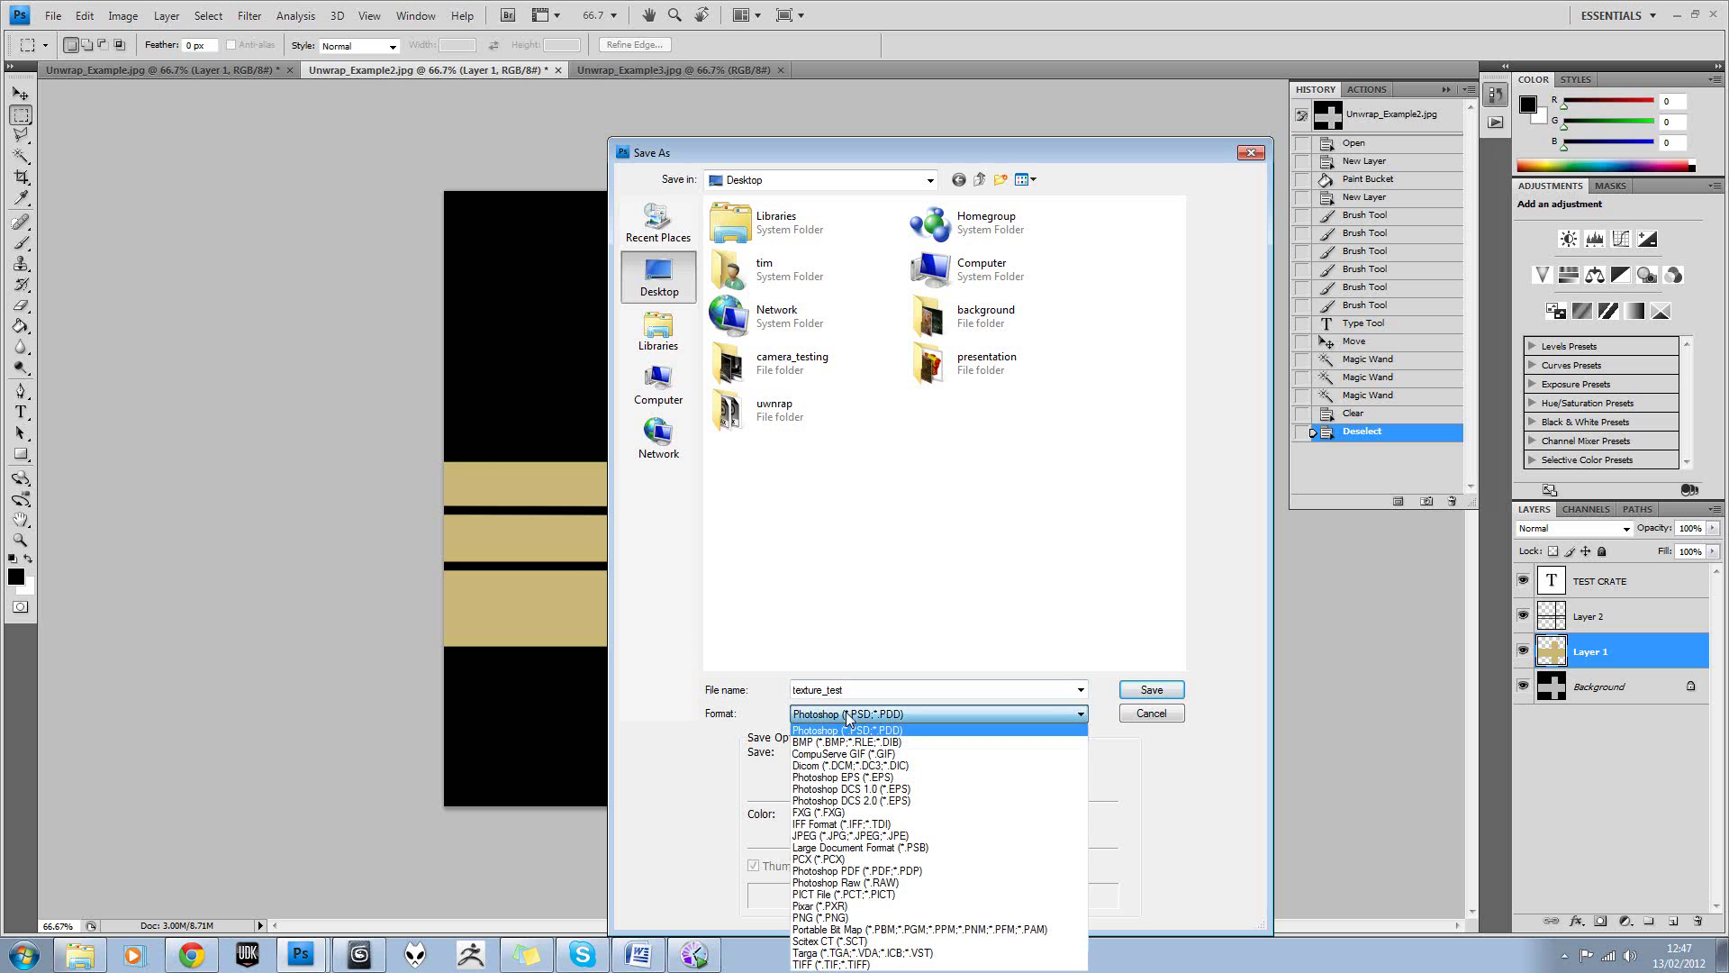
left_click(851, 836)
left_click(1147, 689)
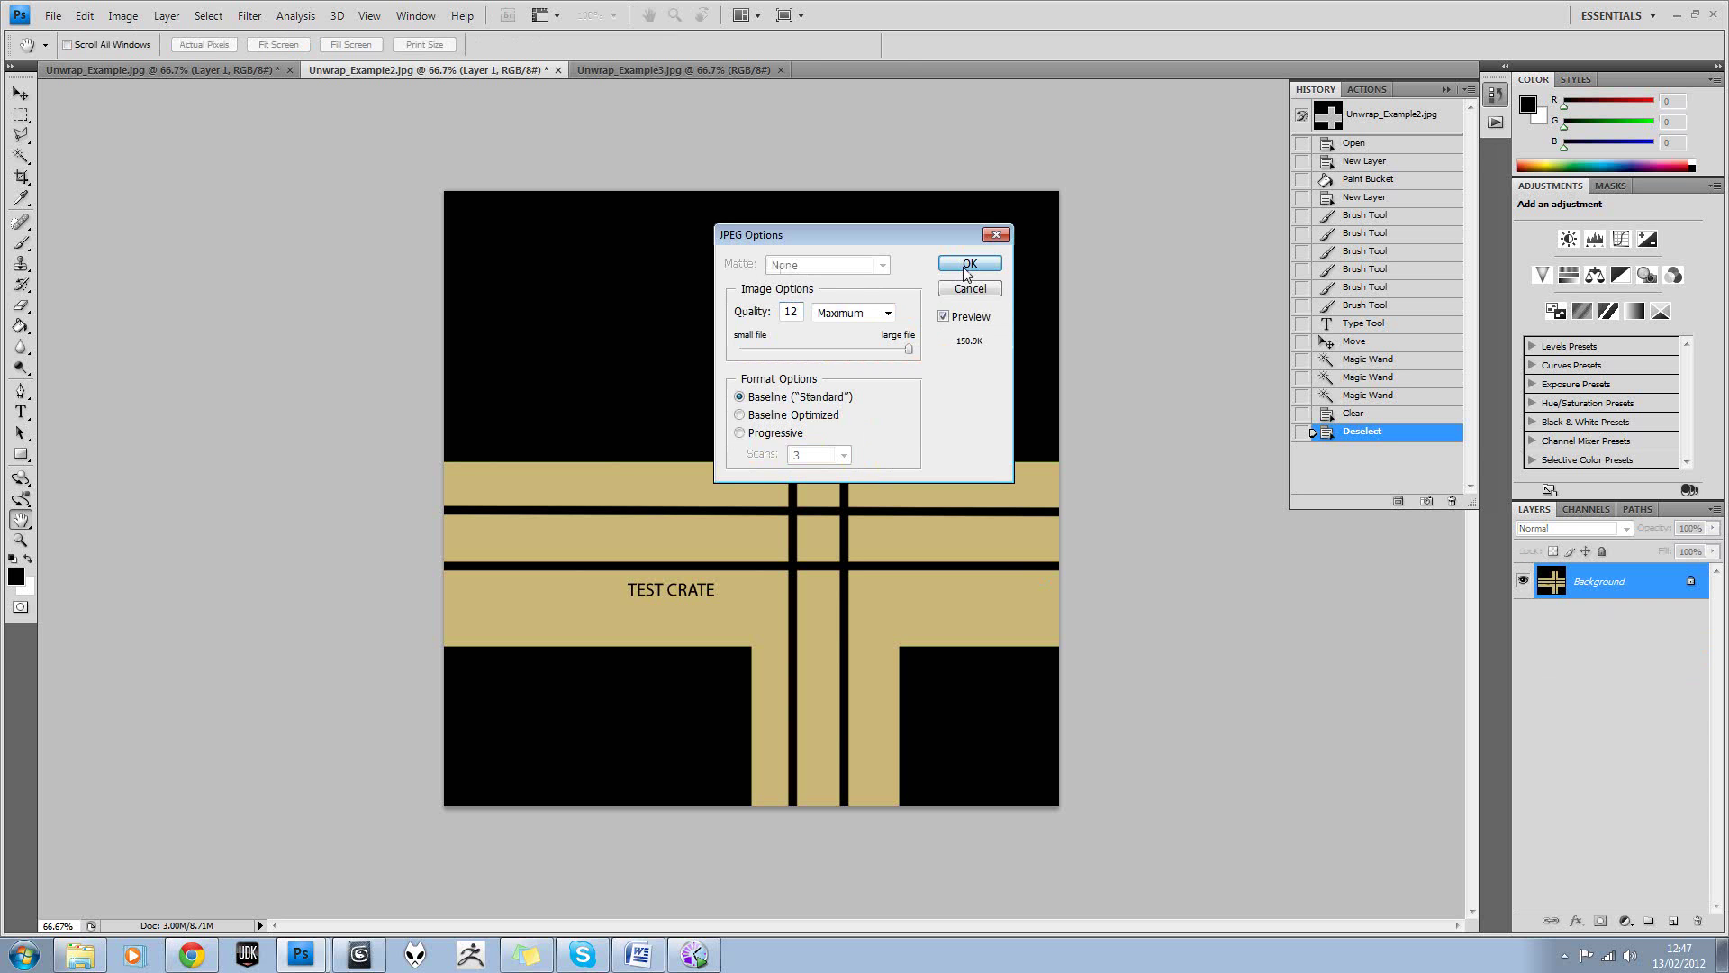
key("Return")
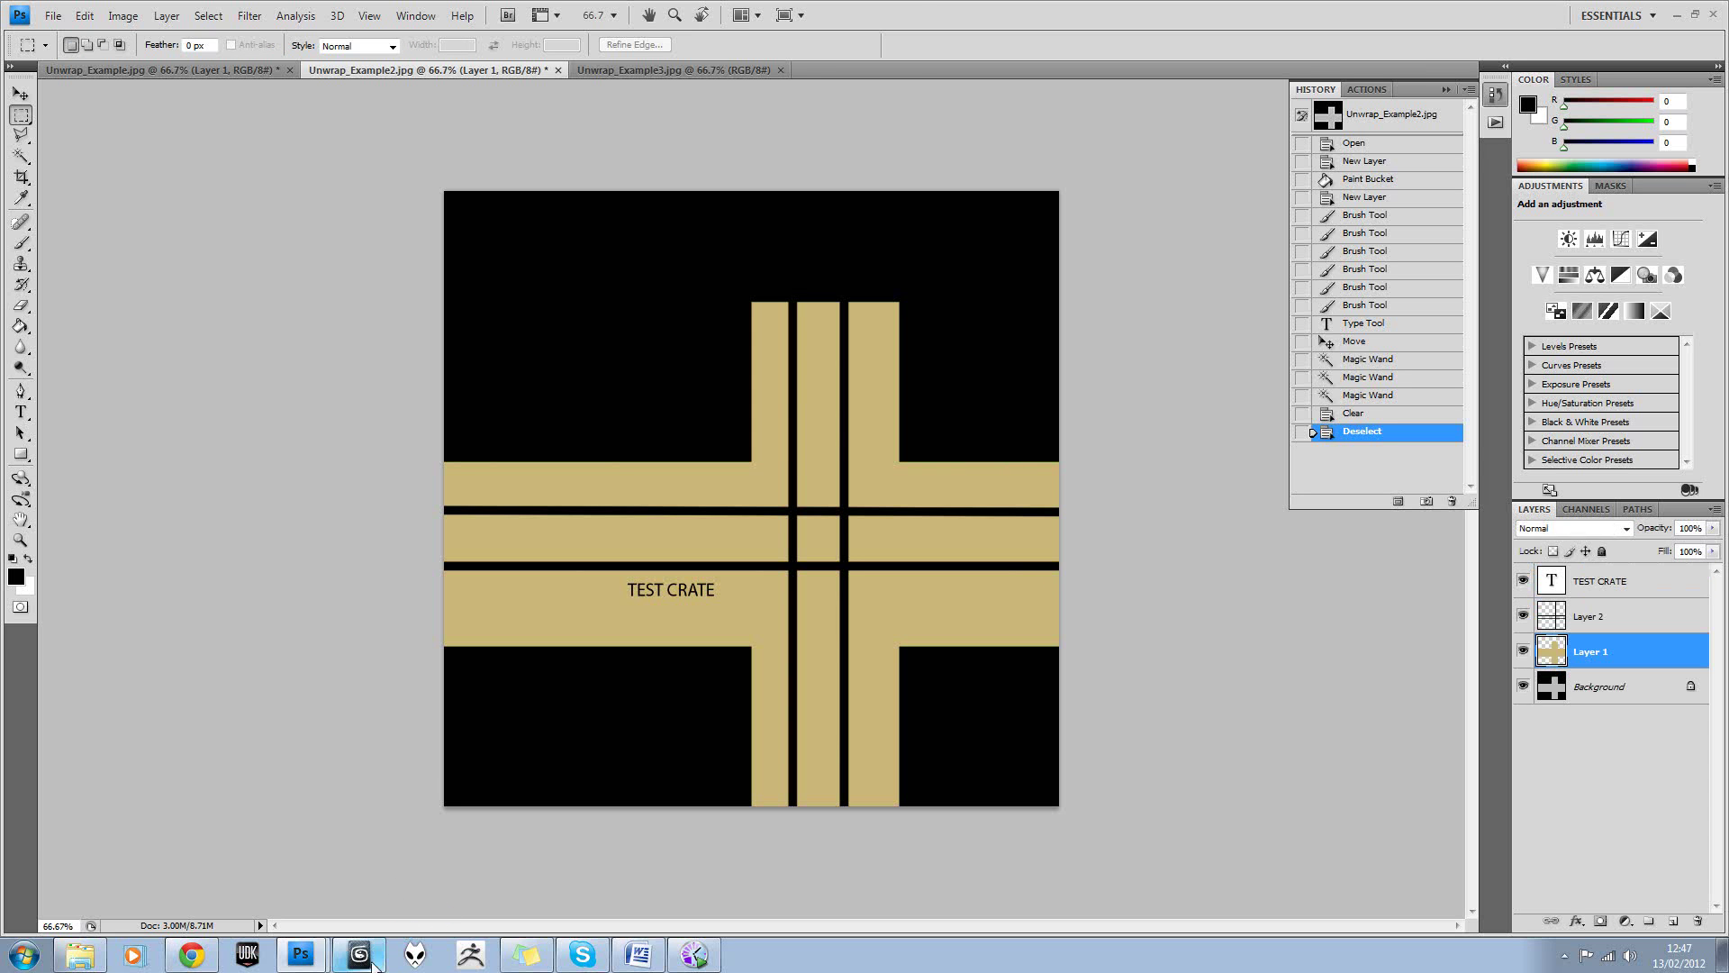
Switch to 3ds Max, undo the UV flattening back to the unfolded cross layout, and close the Render Map window.
left_click(359, 955)
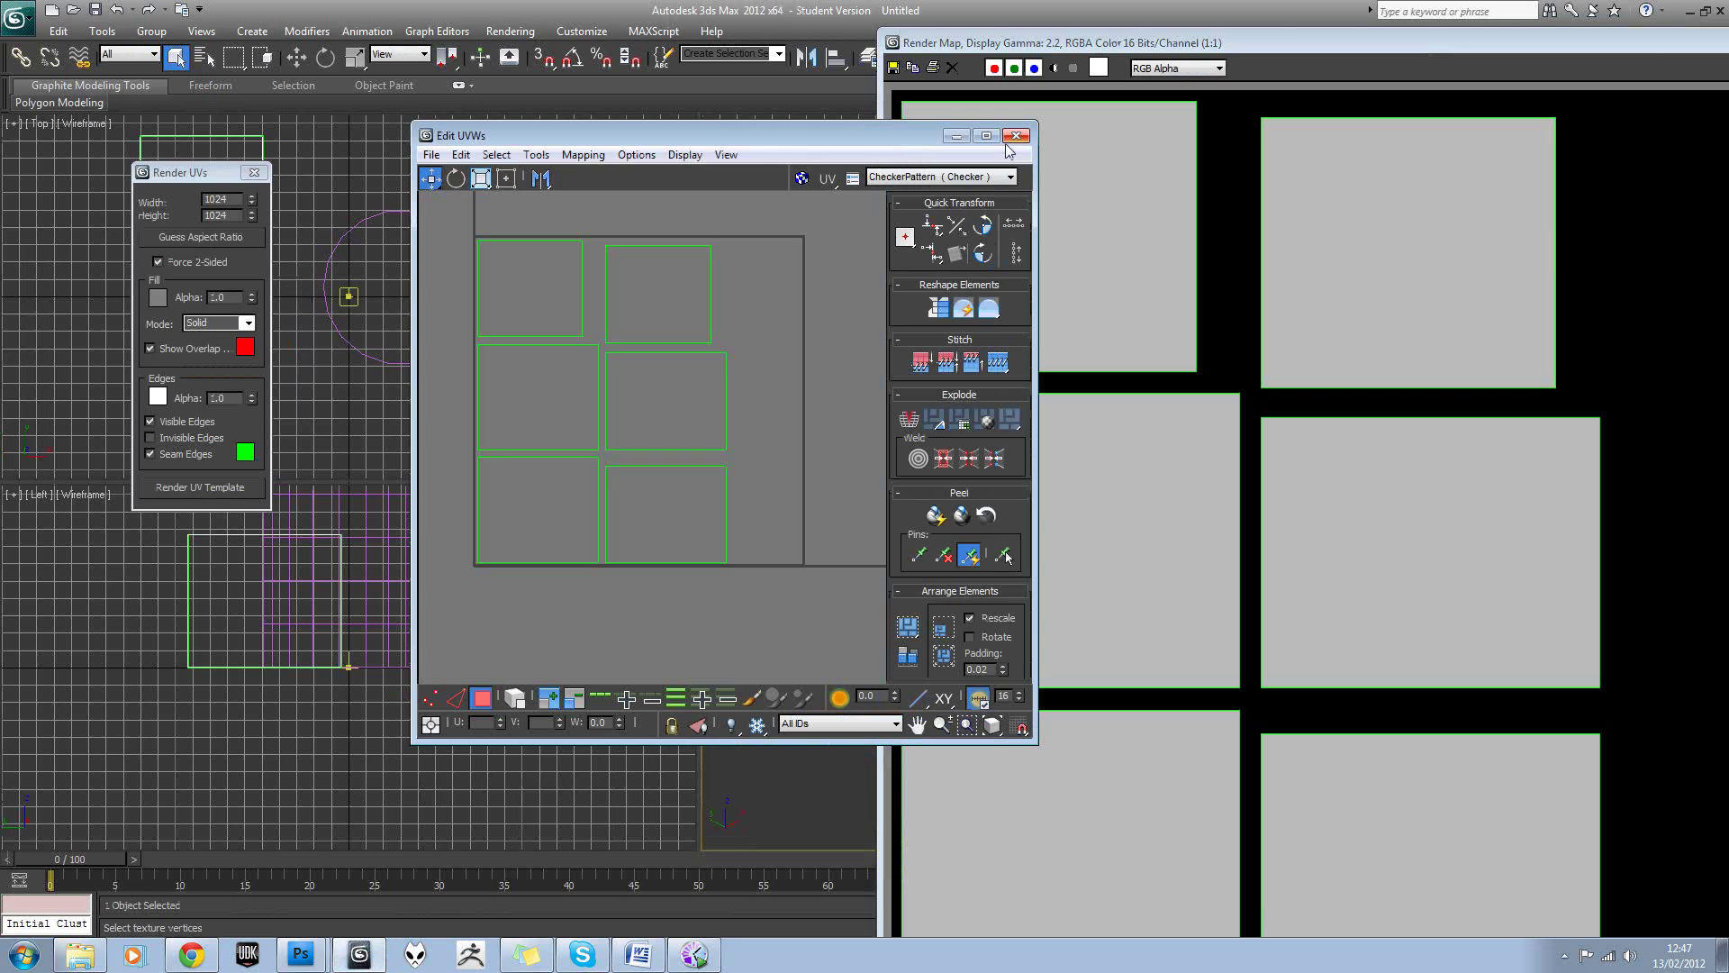
scroll(706, 272, "down", 2)
middle_click_drag(712, 251, 723, 288)
scroll(705, 272, "up", 2)
key("ctrl+z")
key("ctrl+z")
key("ctrl+z")
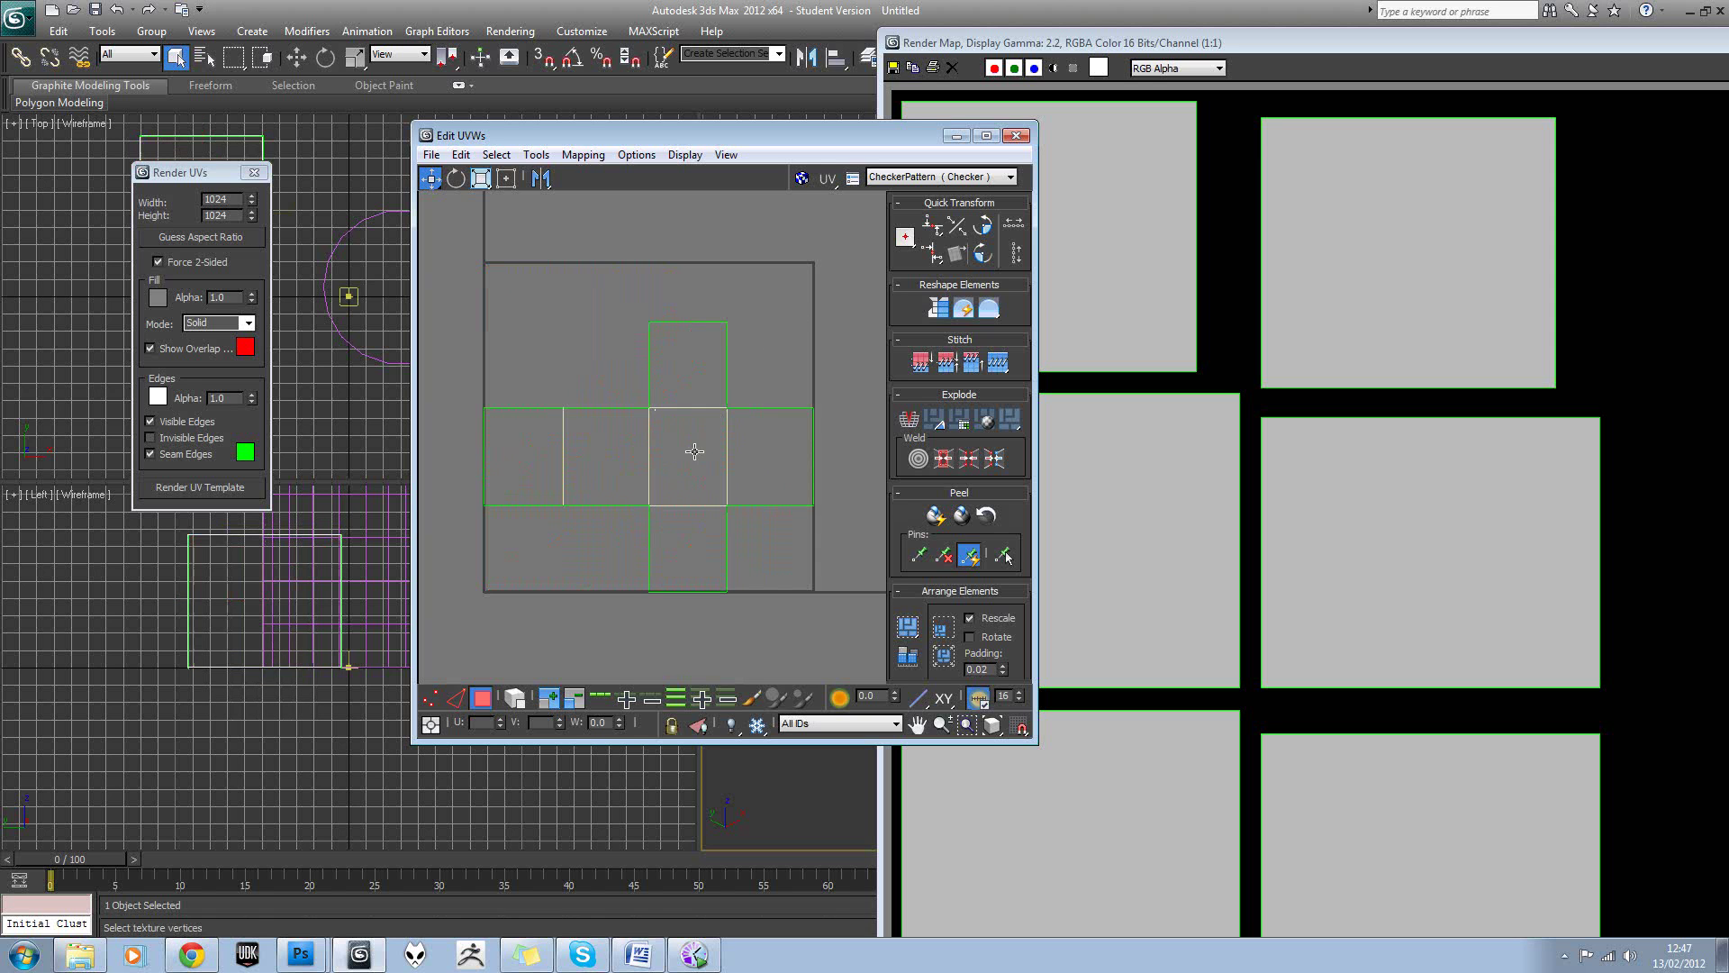
left_click_drag(1234, 46, 993, 131)
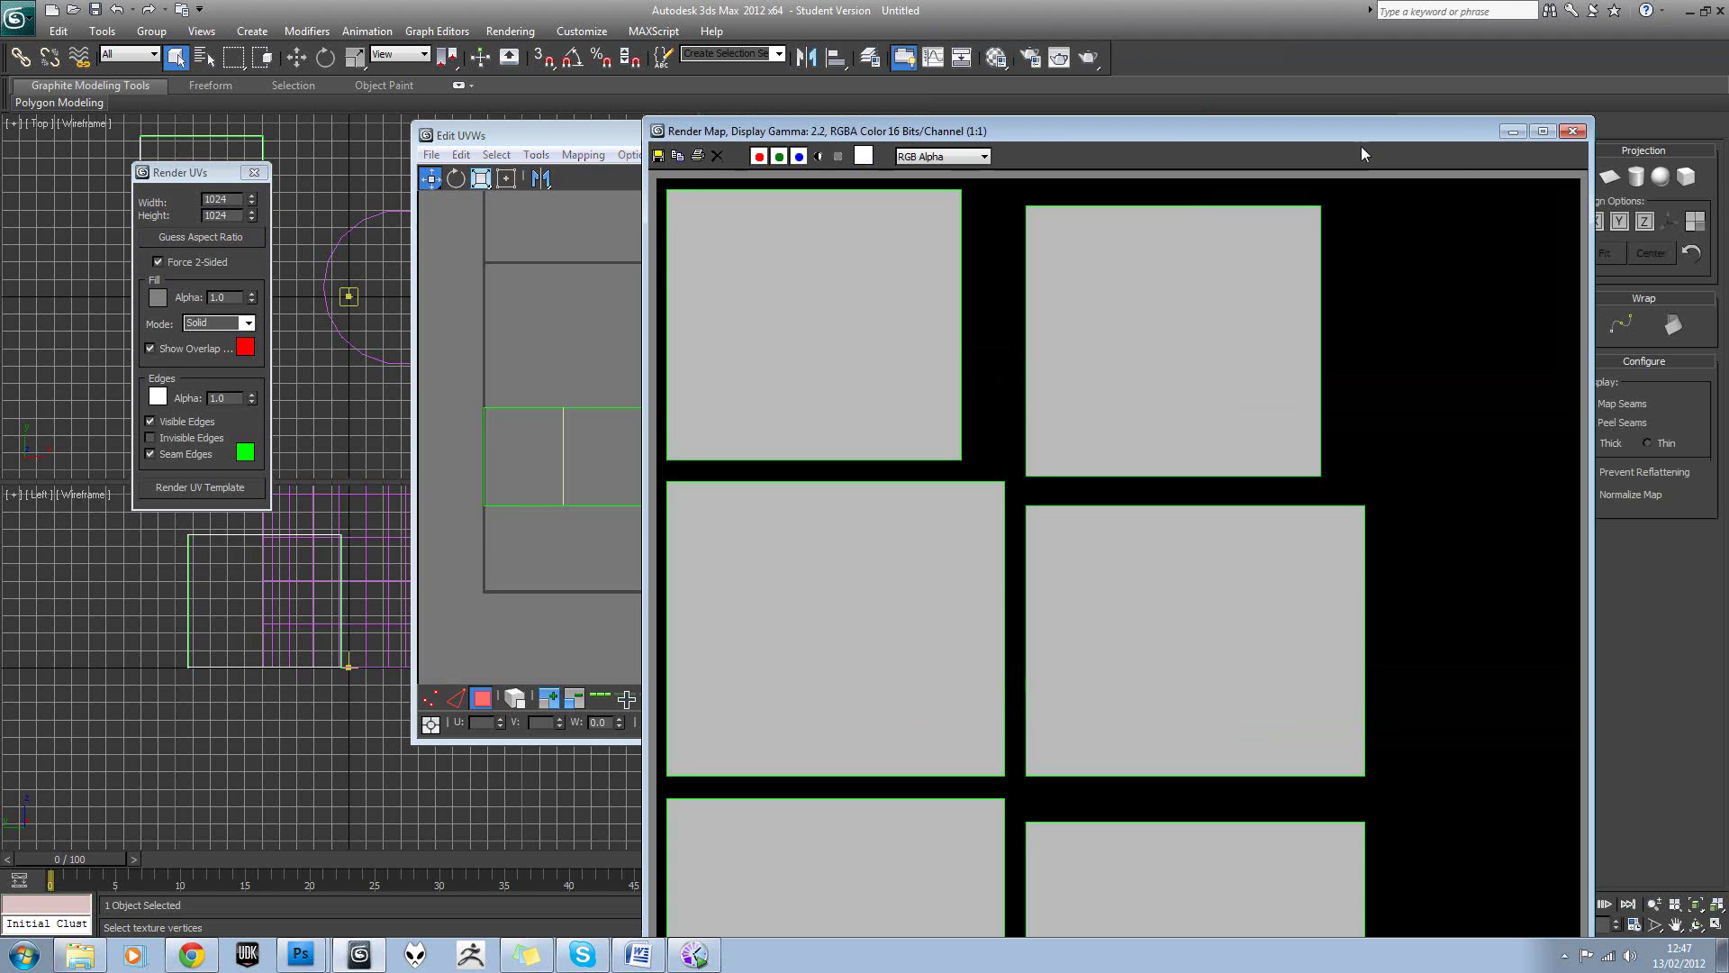
left_click(1583, 138)
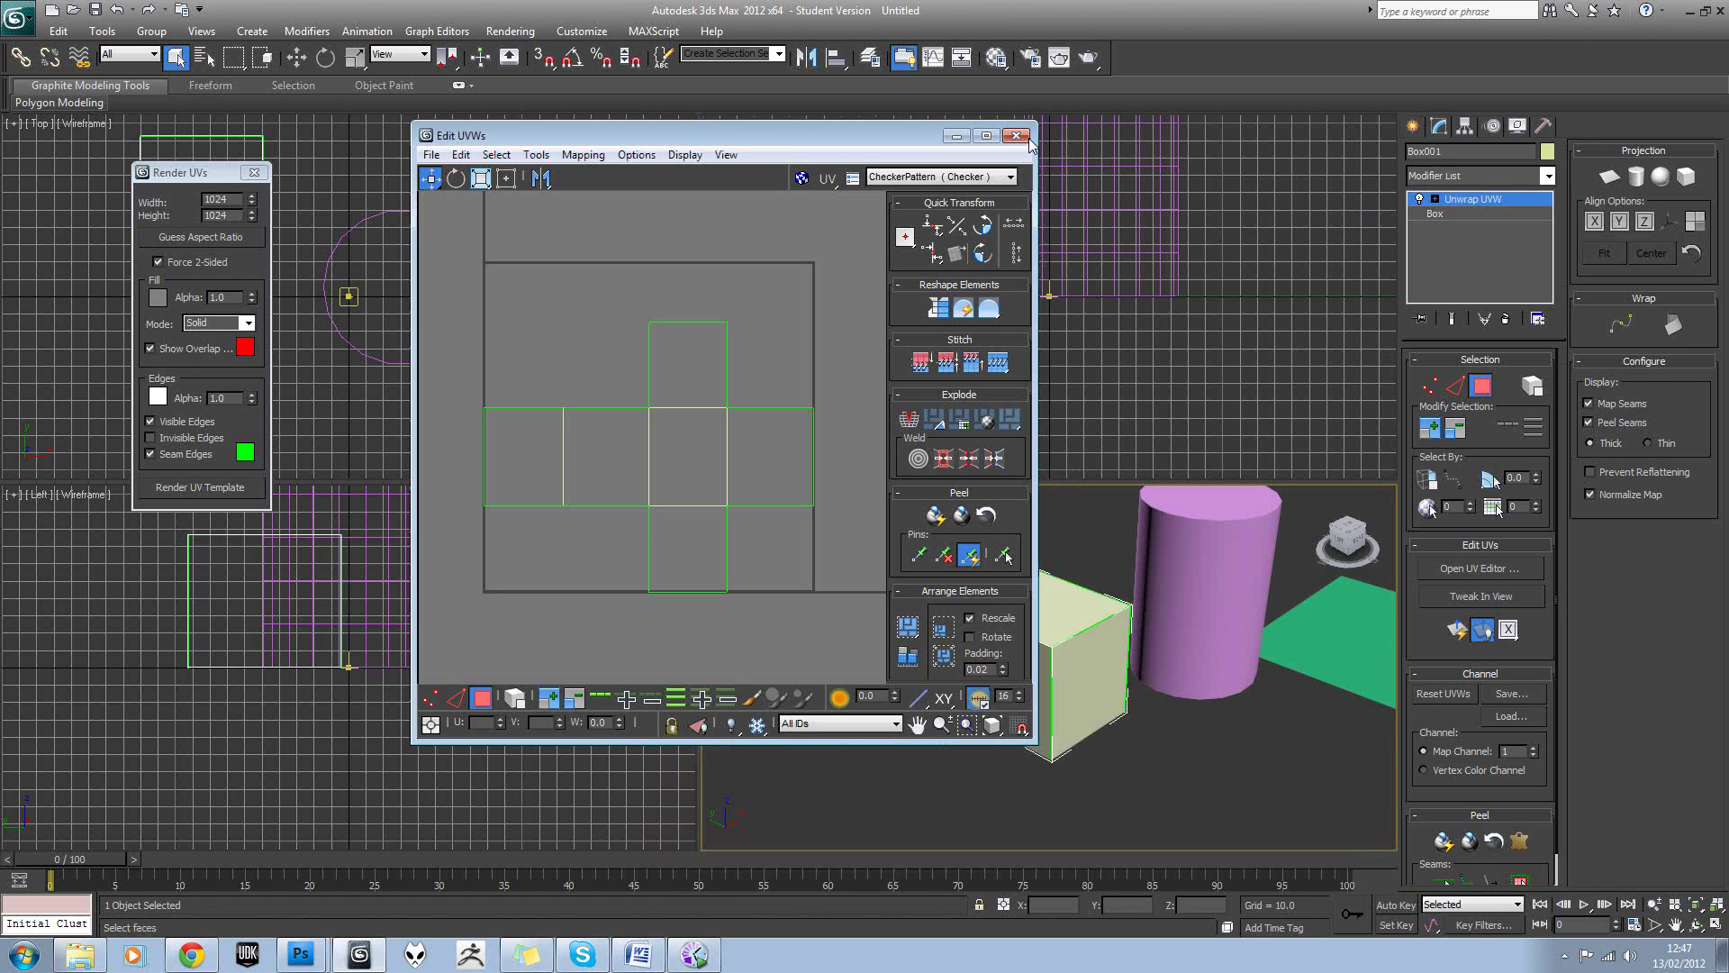
Load texture_test.jpg from the Desktop as a Bitmap map in the diffuse colour of the first material slot.
left_click(997, 58)
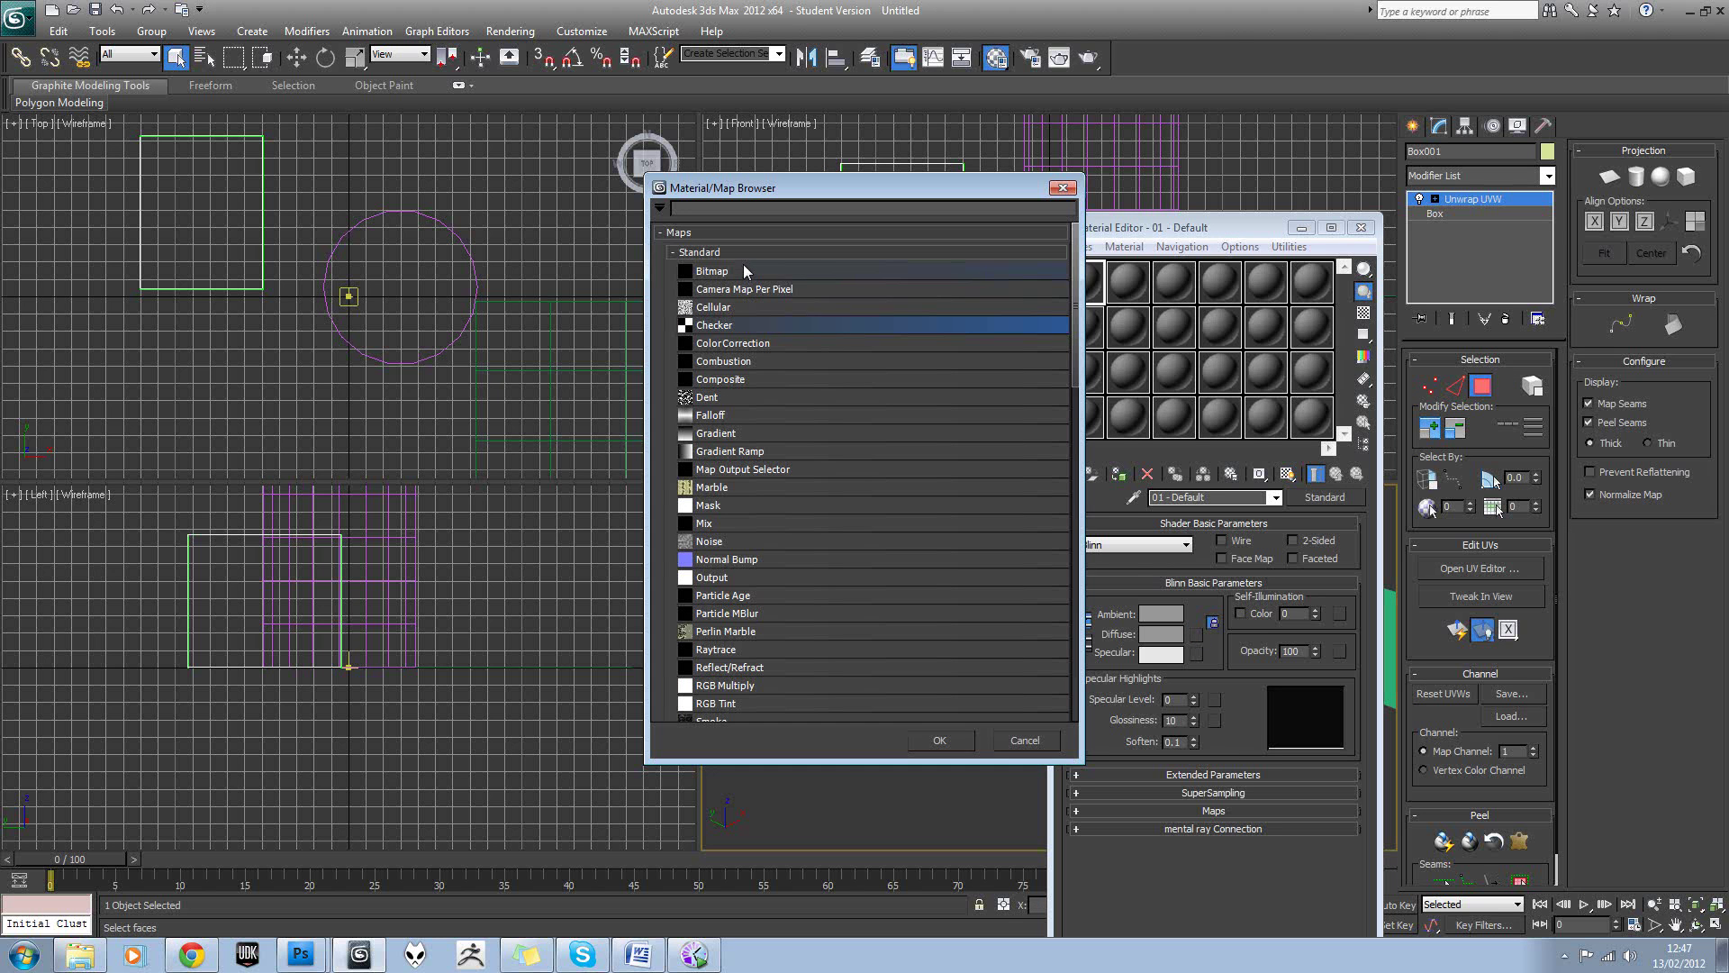
double_click(744, 270)
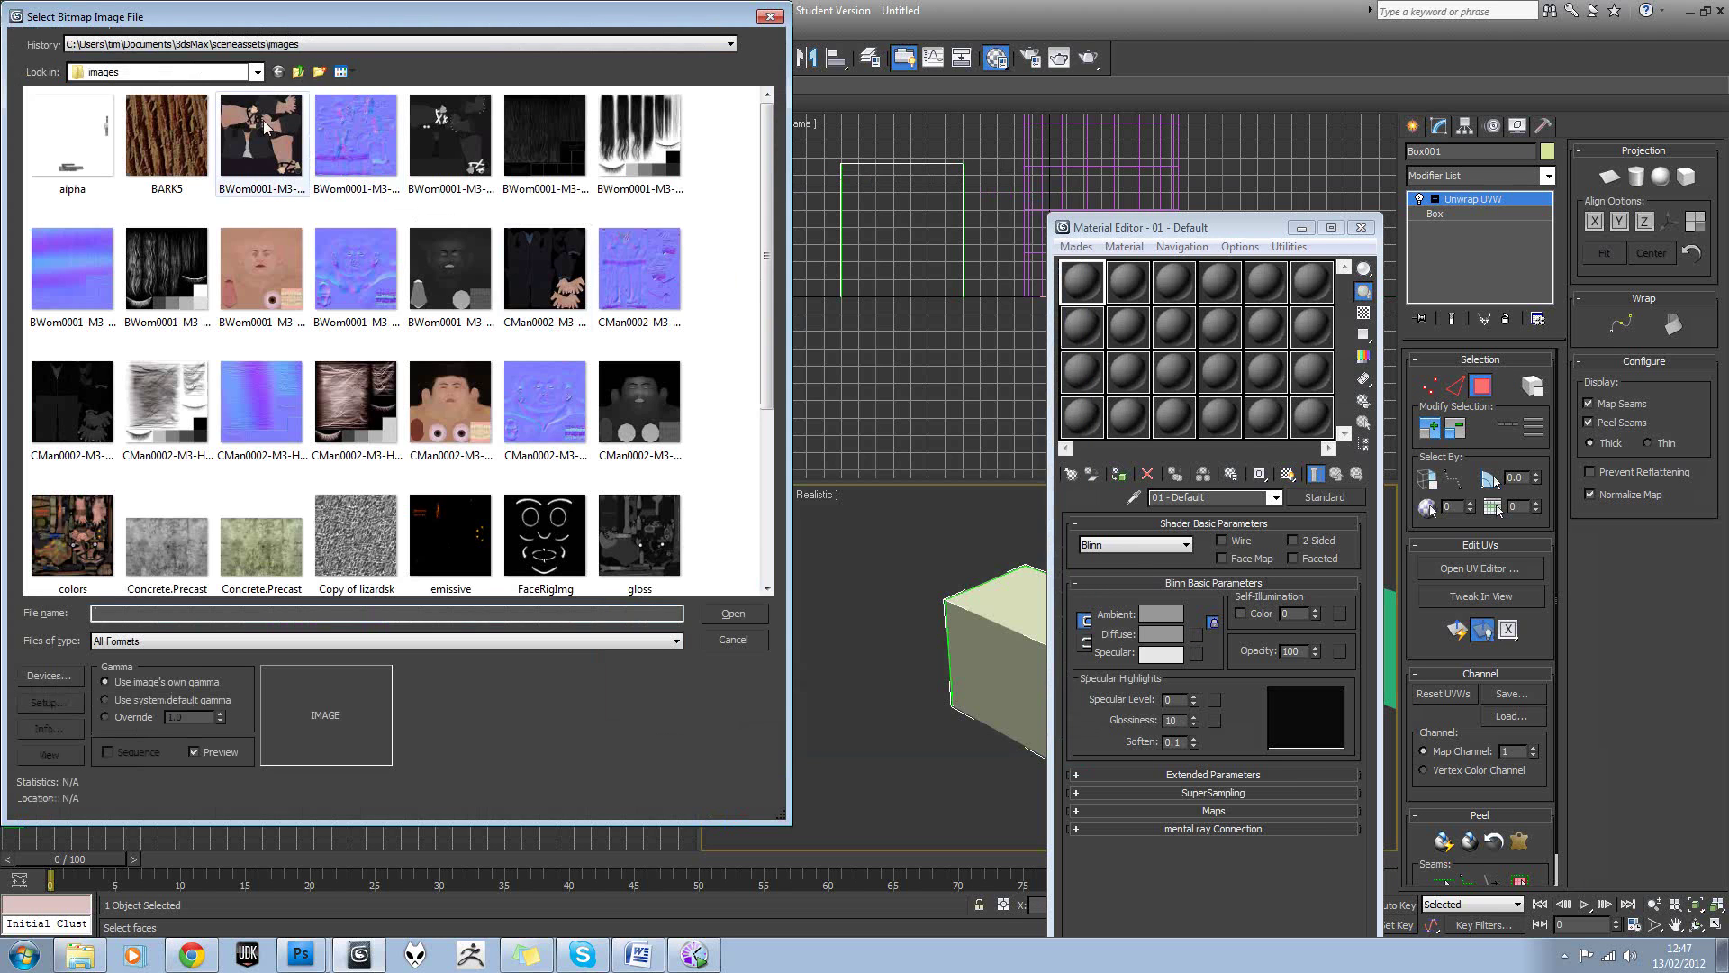
left_click(215, 74)
left_click(208, 92)
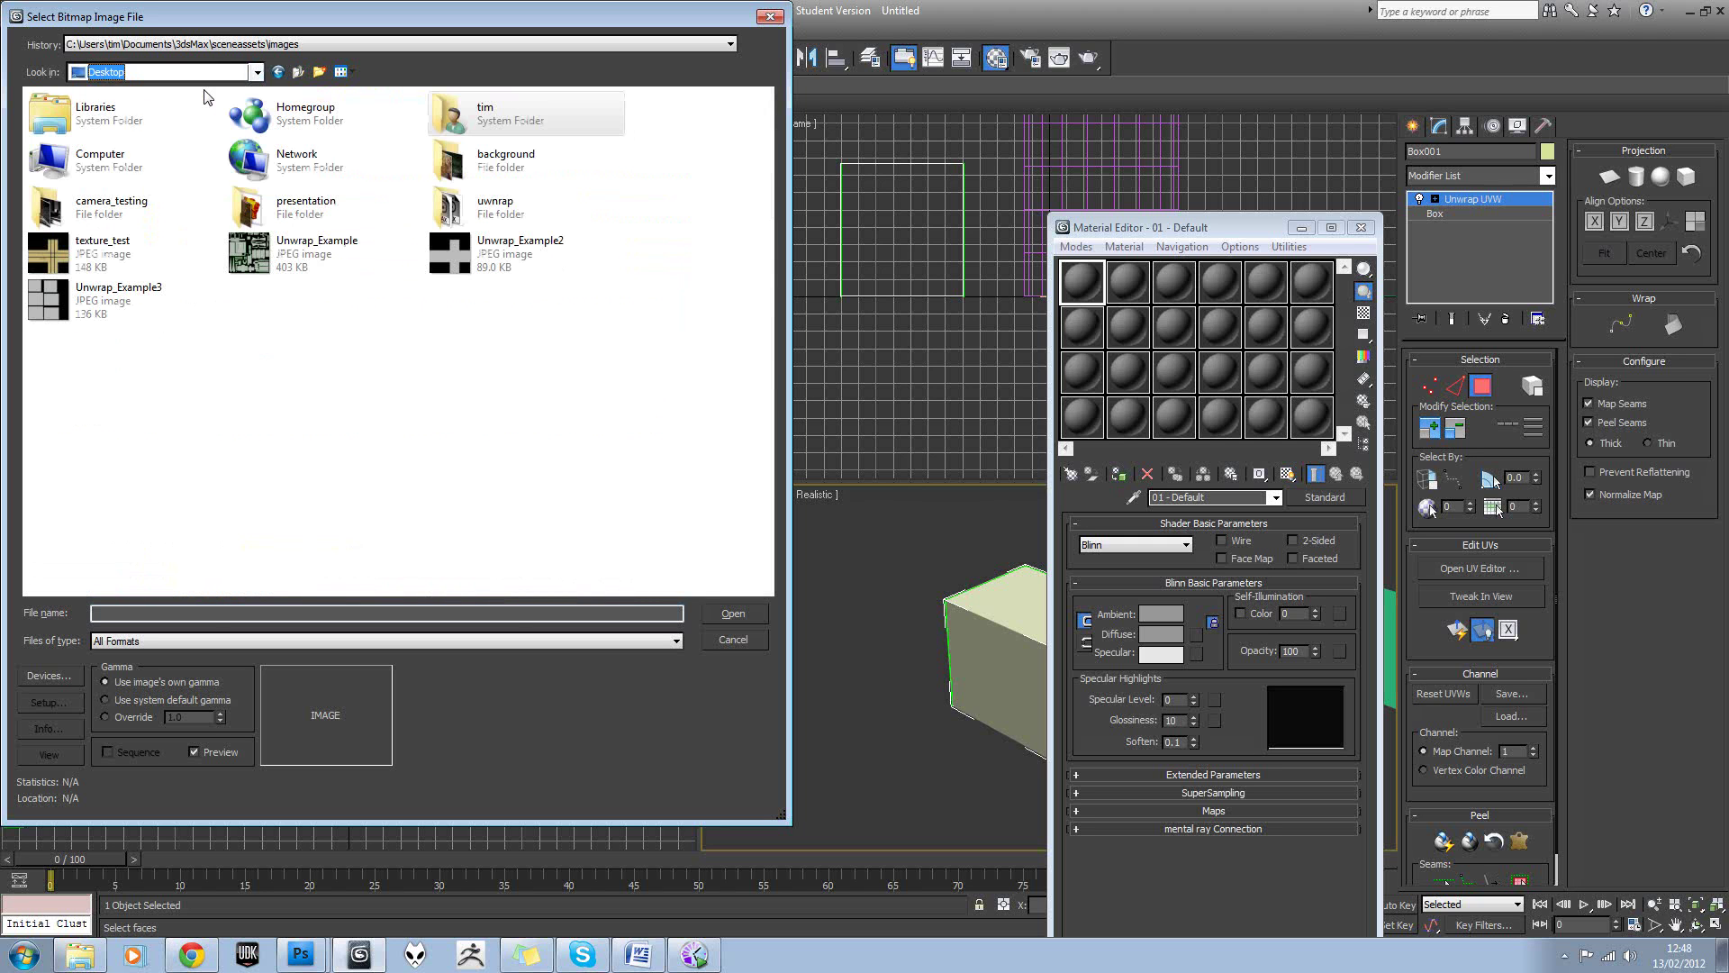
left_click(123, 257)
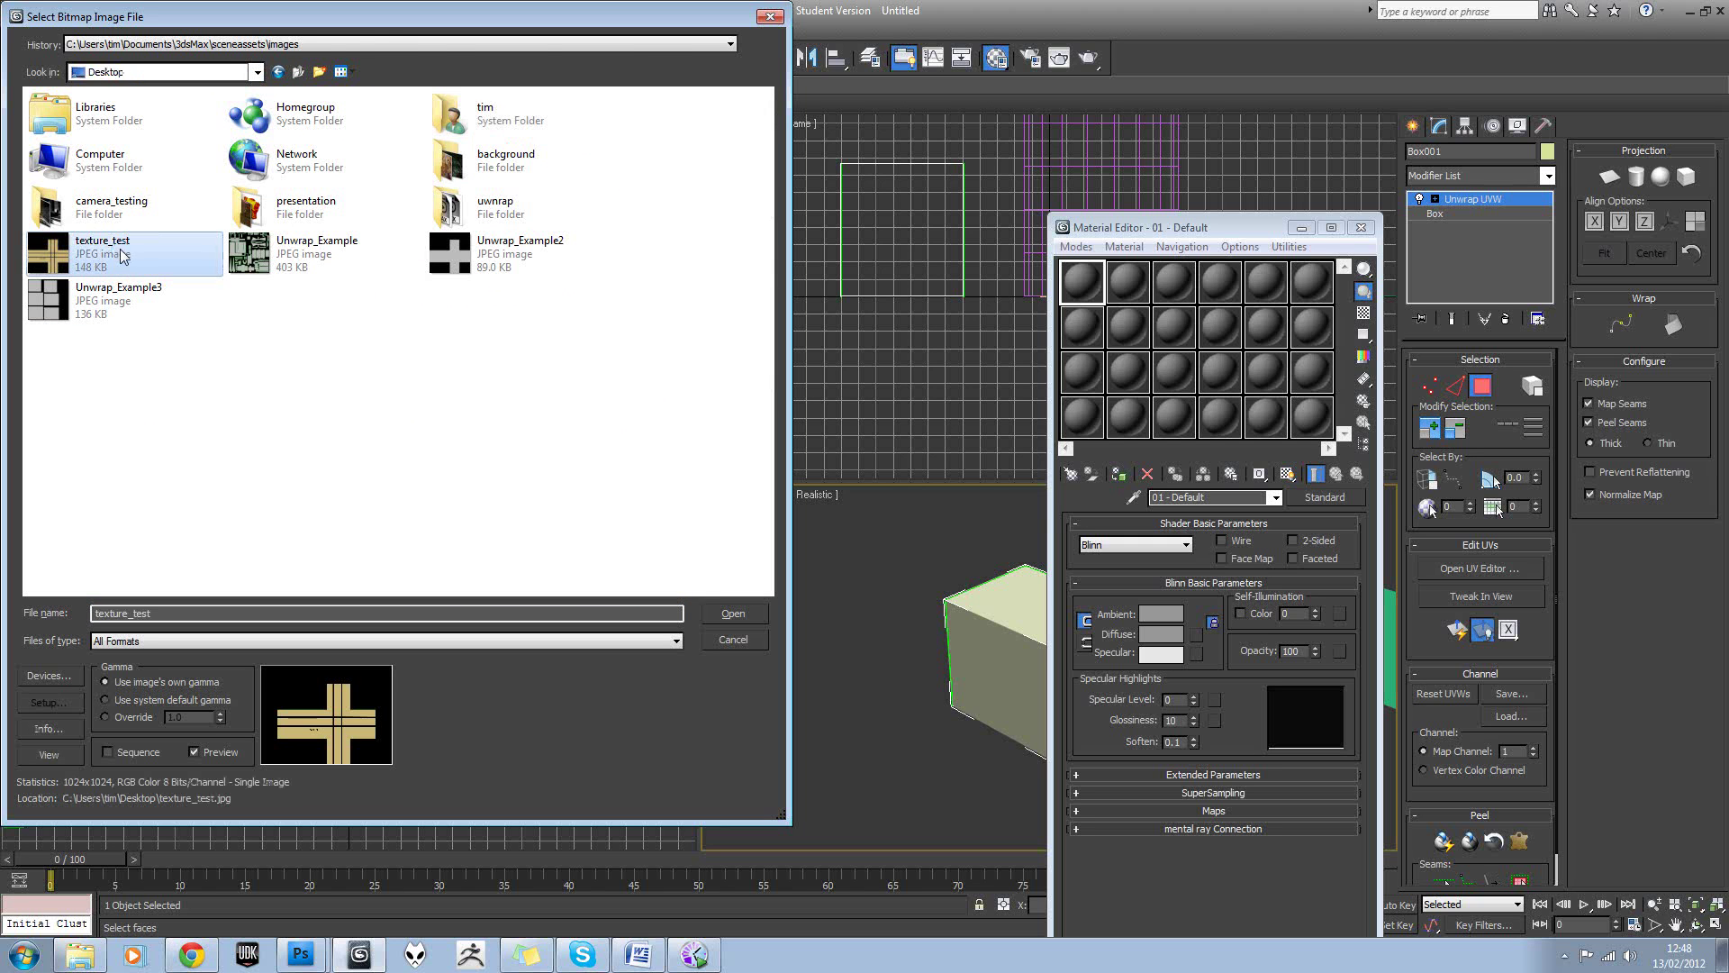
double_click(121, 250)
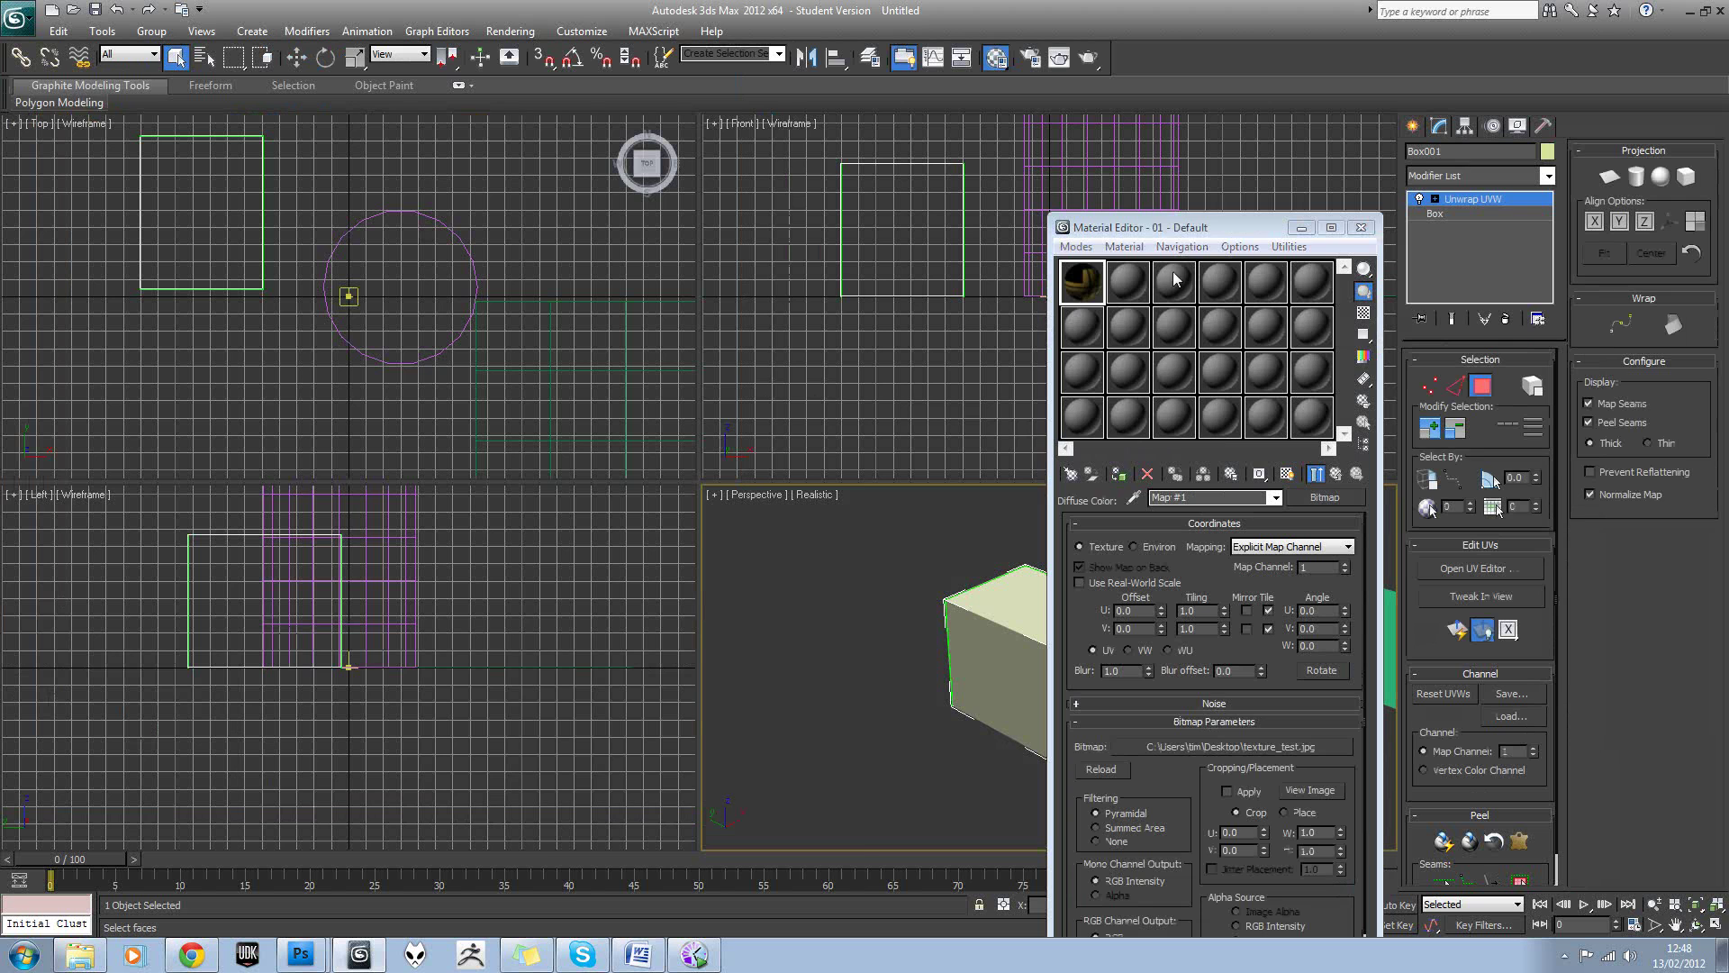
Assign the textured material to the box, show its map in the viewport, and inspect the box's sides.
left_click_drag(1175, 230, 656, 199)
left_click(599, 443)
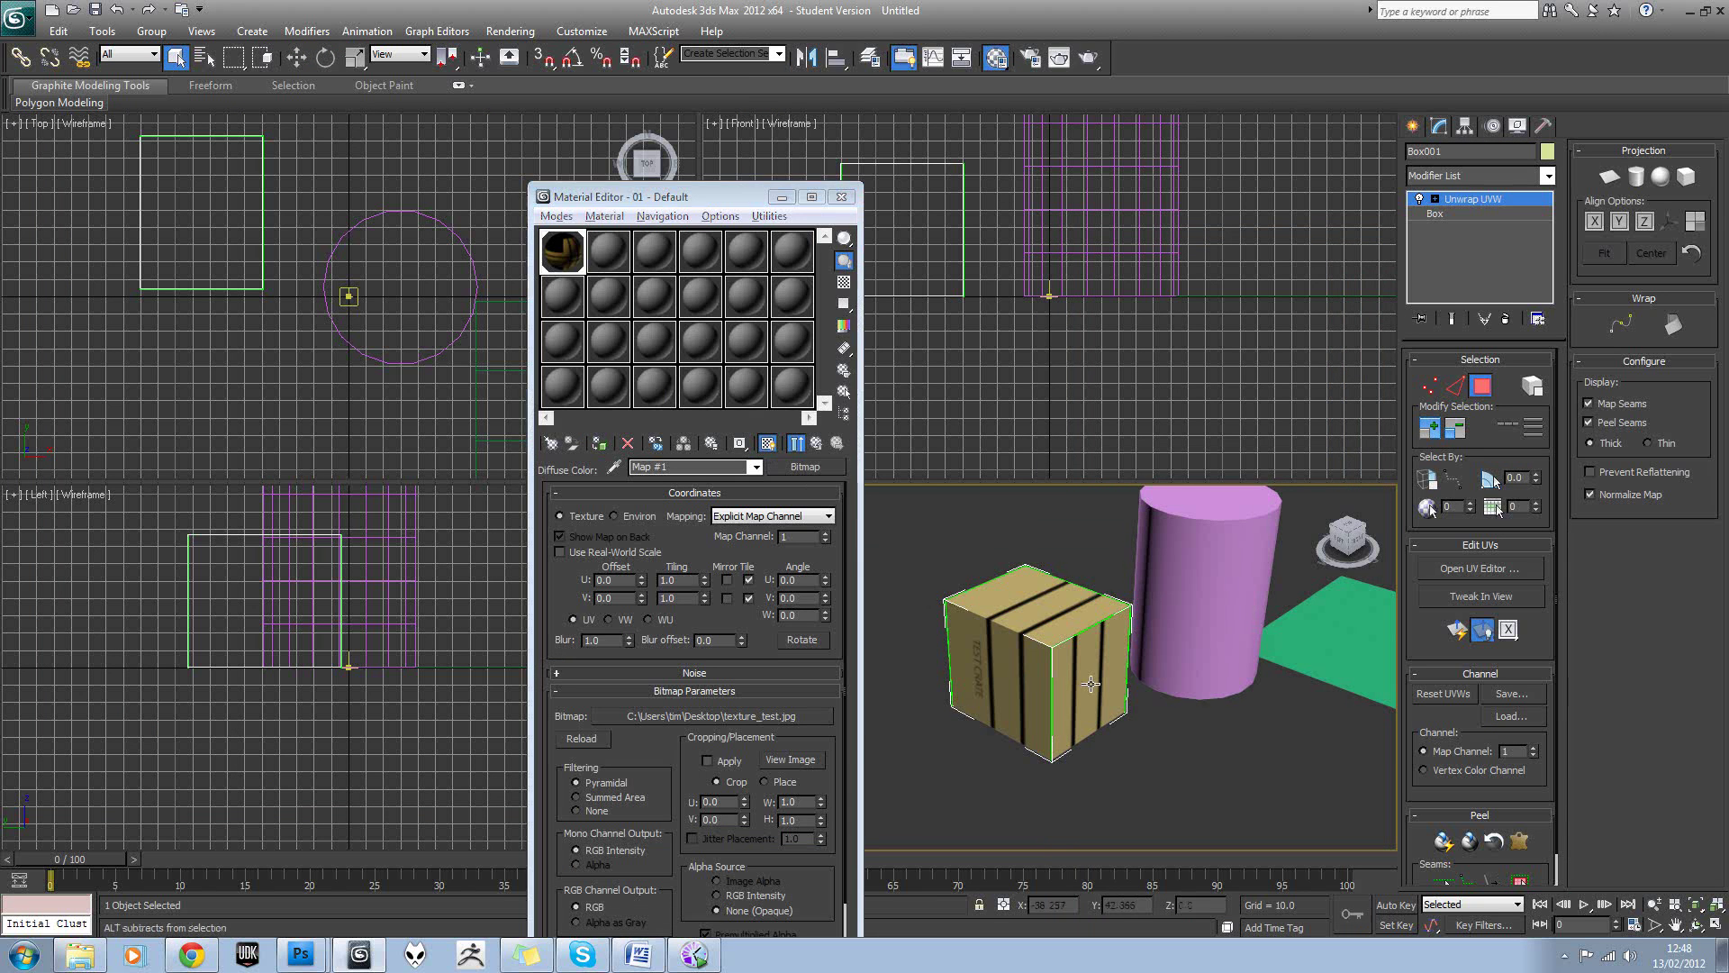
middle_click_drag(1091, 685, 1301, 619, "alt")
middle_click_drag(1198, 604, 1306, 613, "alt")
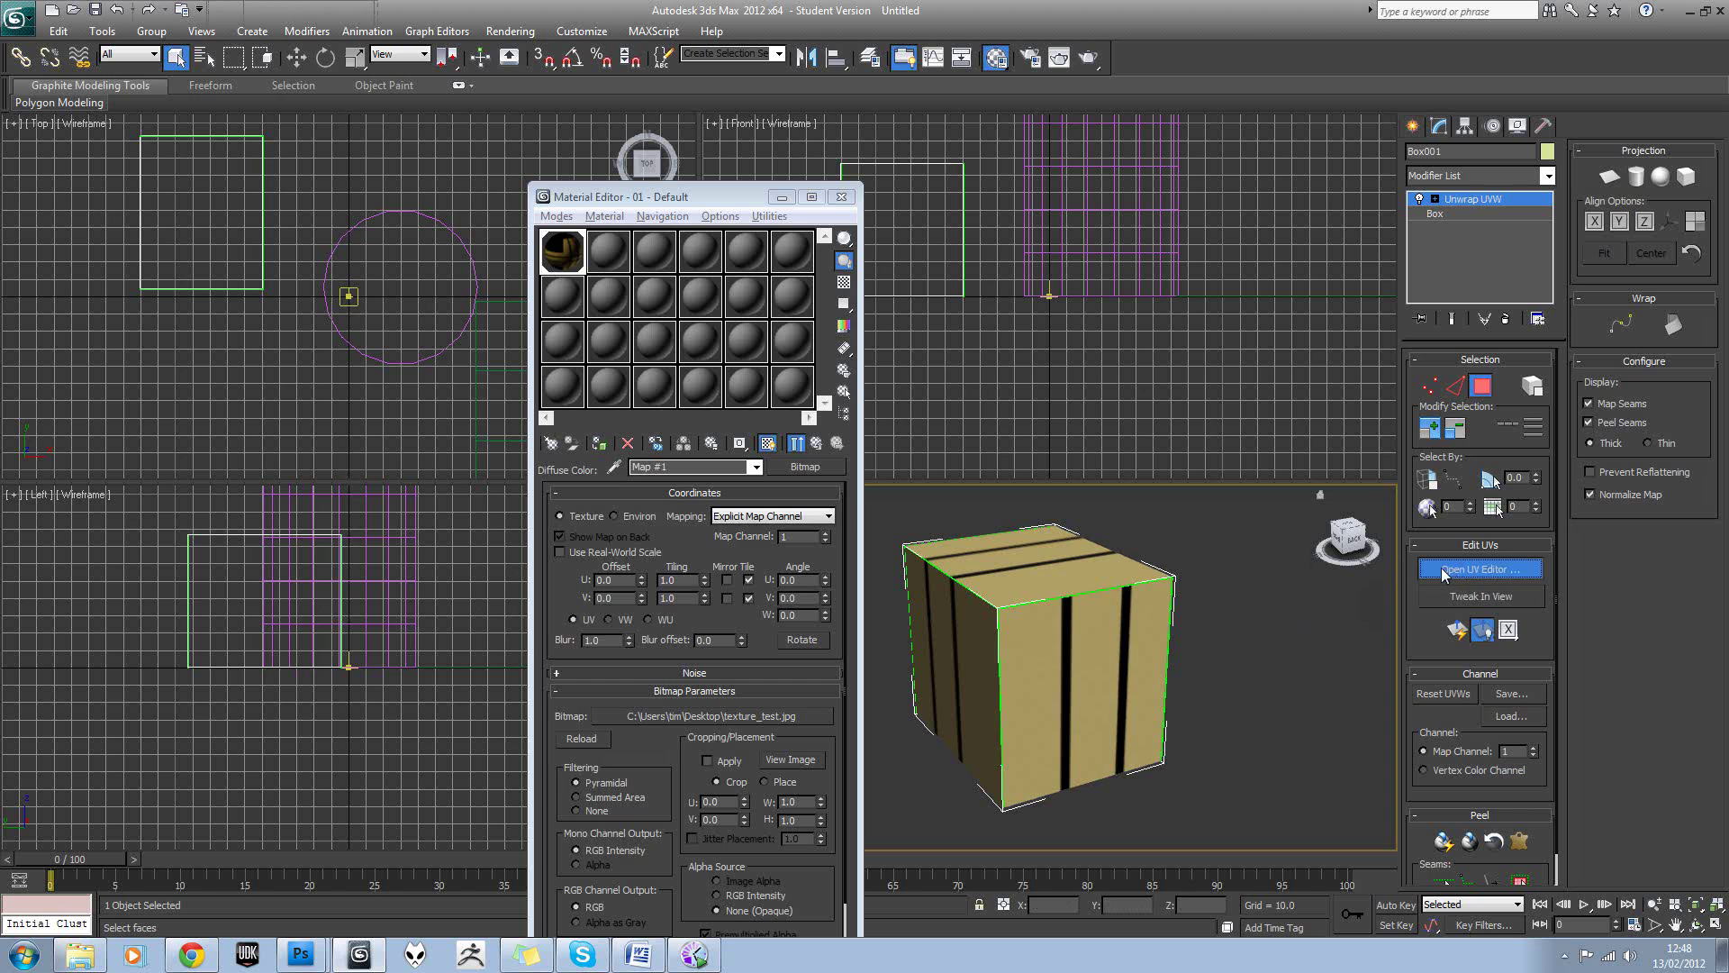
Reopen the UV editor, select two opposite box faces to locate them in the cross layout, and clear the selection.
left_click(1441, 573)
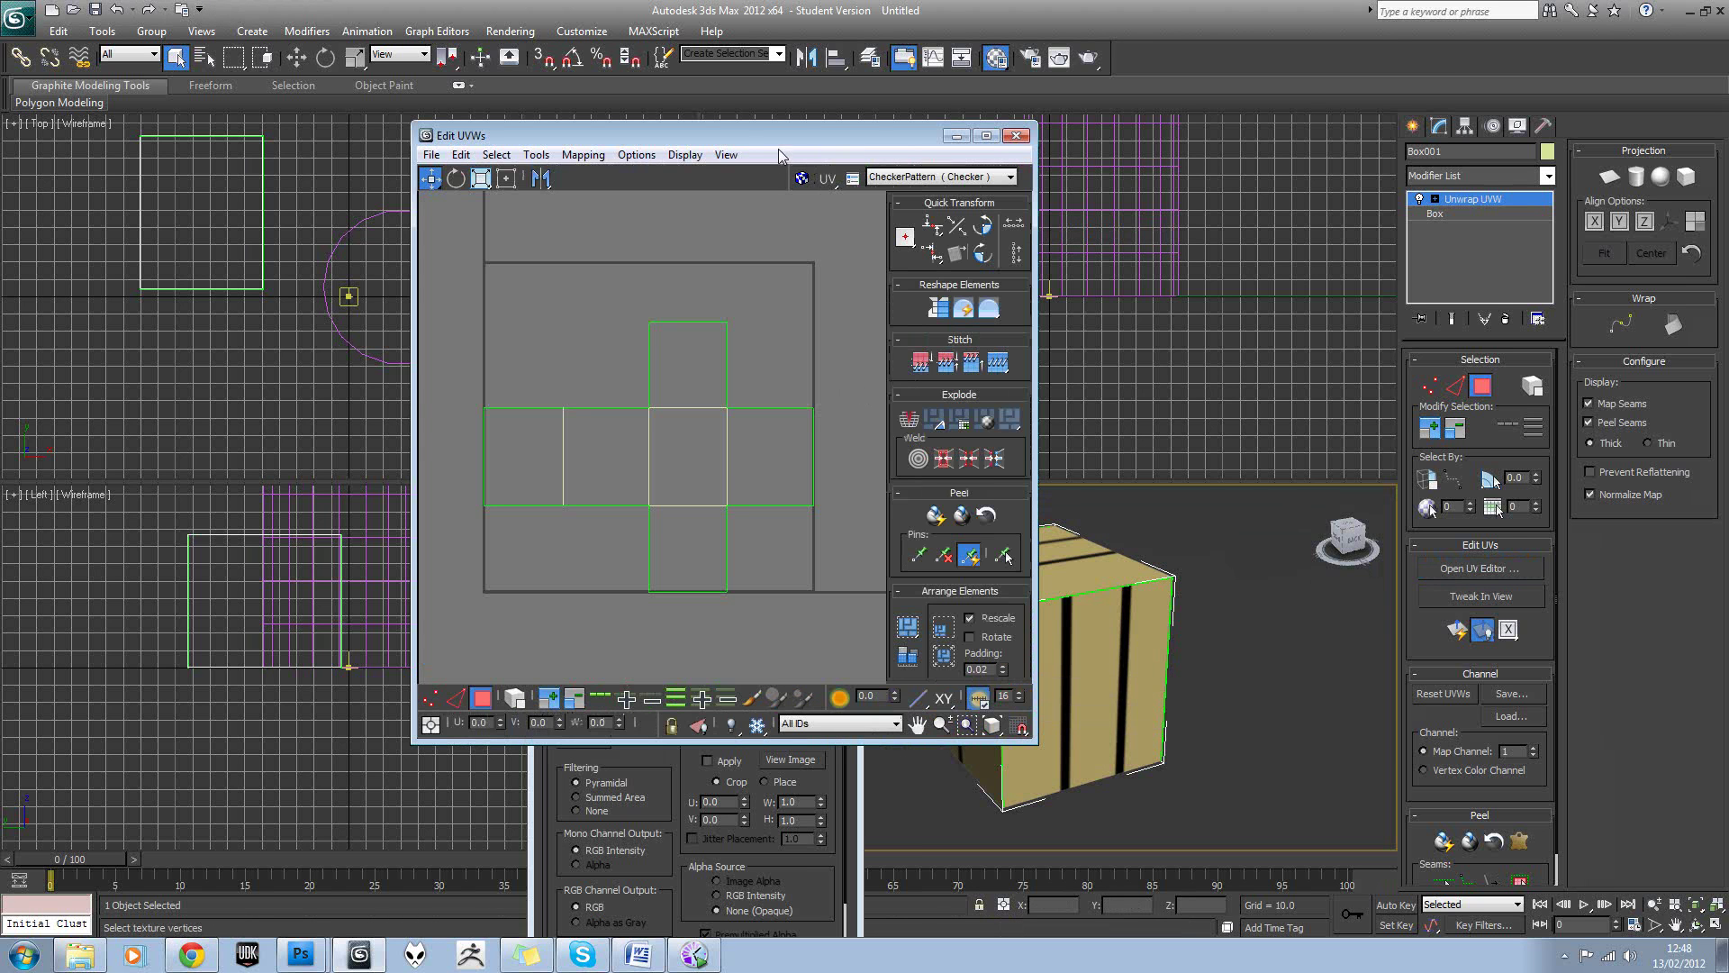
left_click_drag(606, 138, 429, 125)
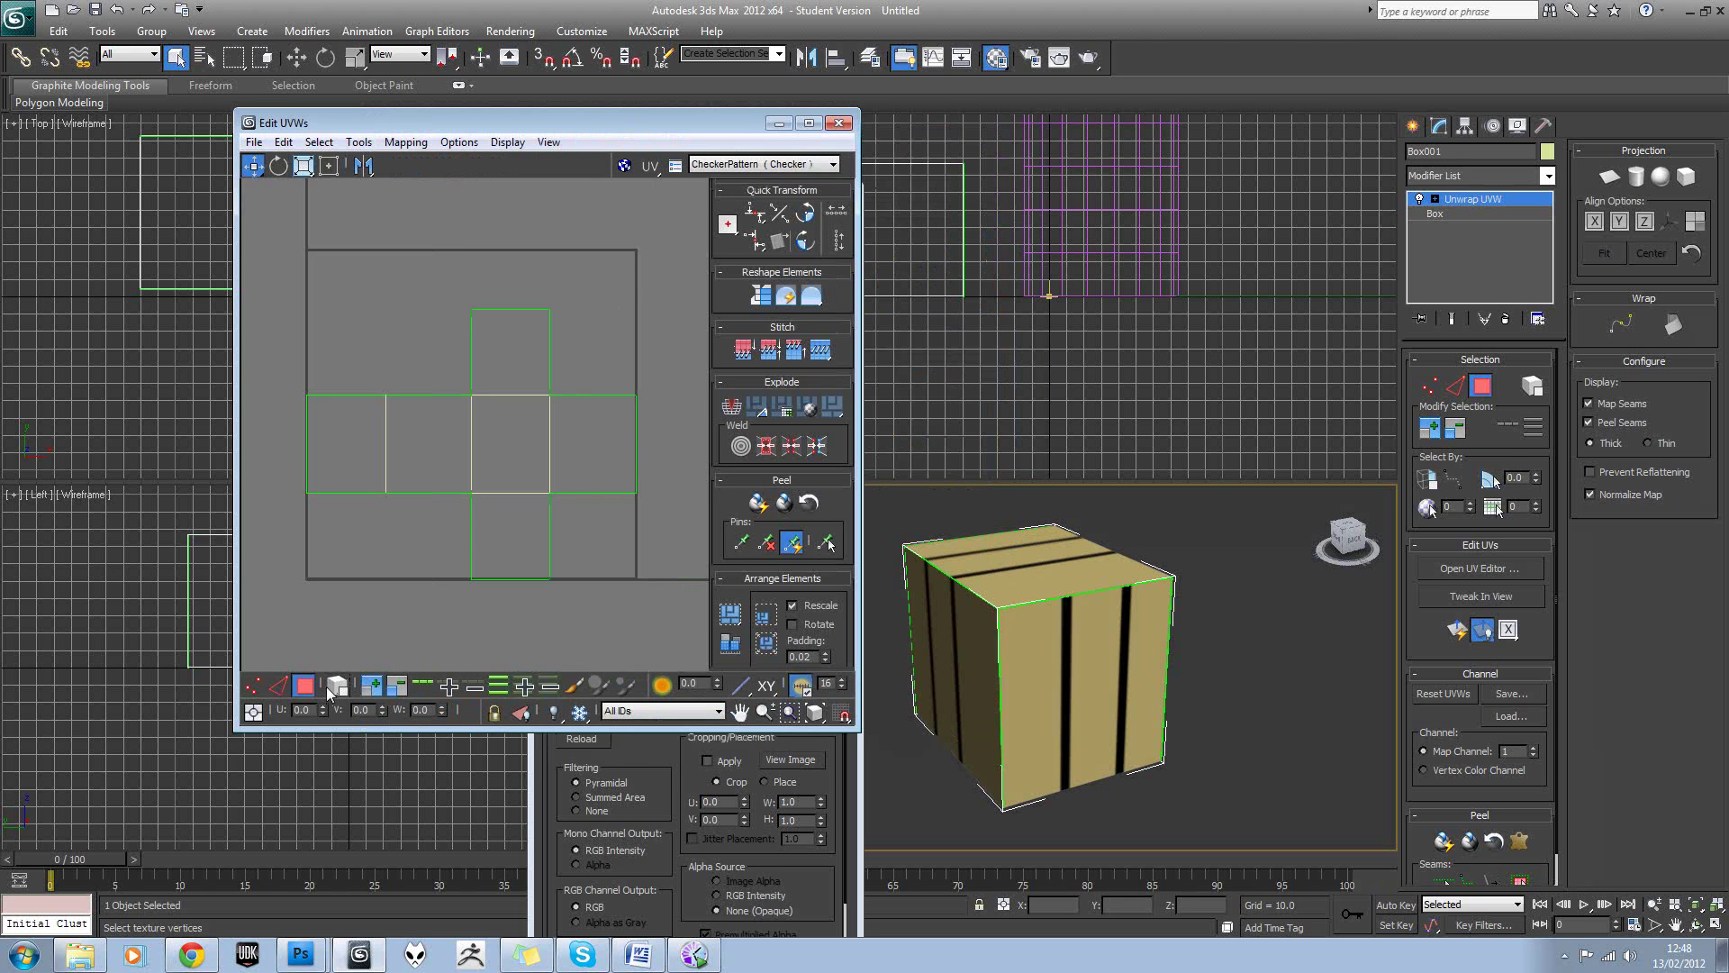
left_click(1051, 649)
middle_click_drag(1051, 649, 910, 671, "alt")
left_click(953, 714, "ctrl")
left_click(604, 319)
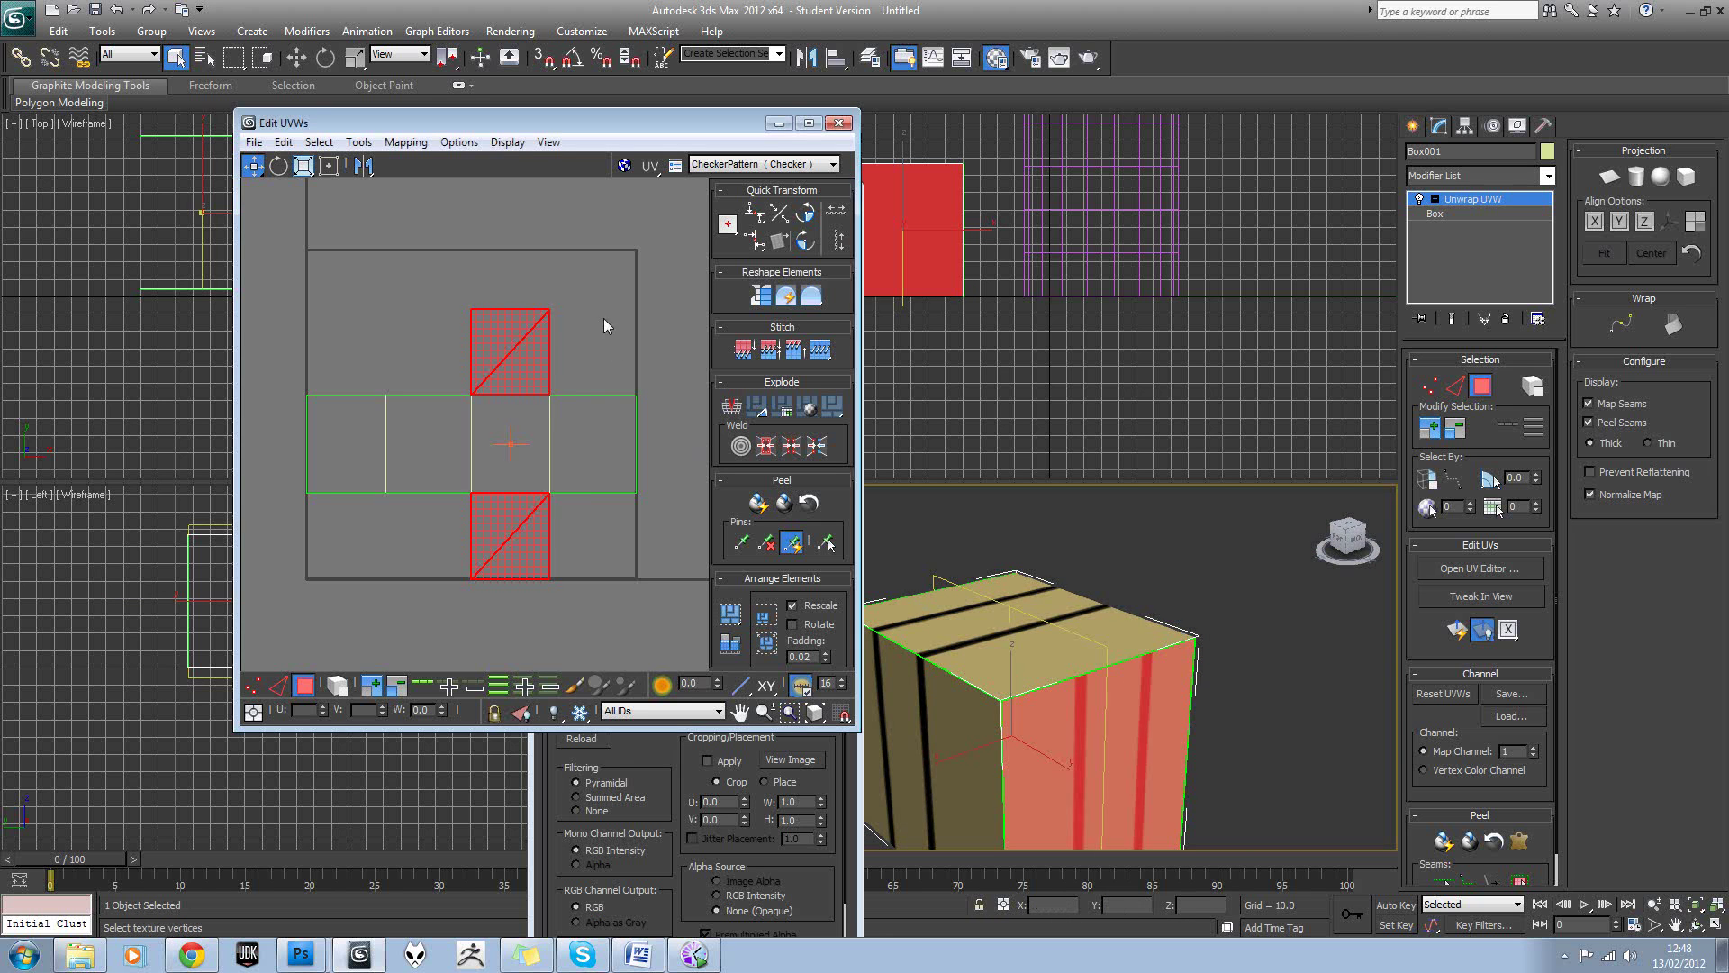
left_click(624, 164)
left_click(720, 164)
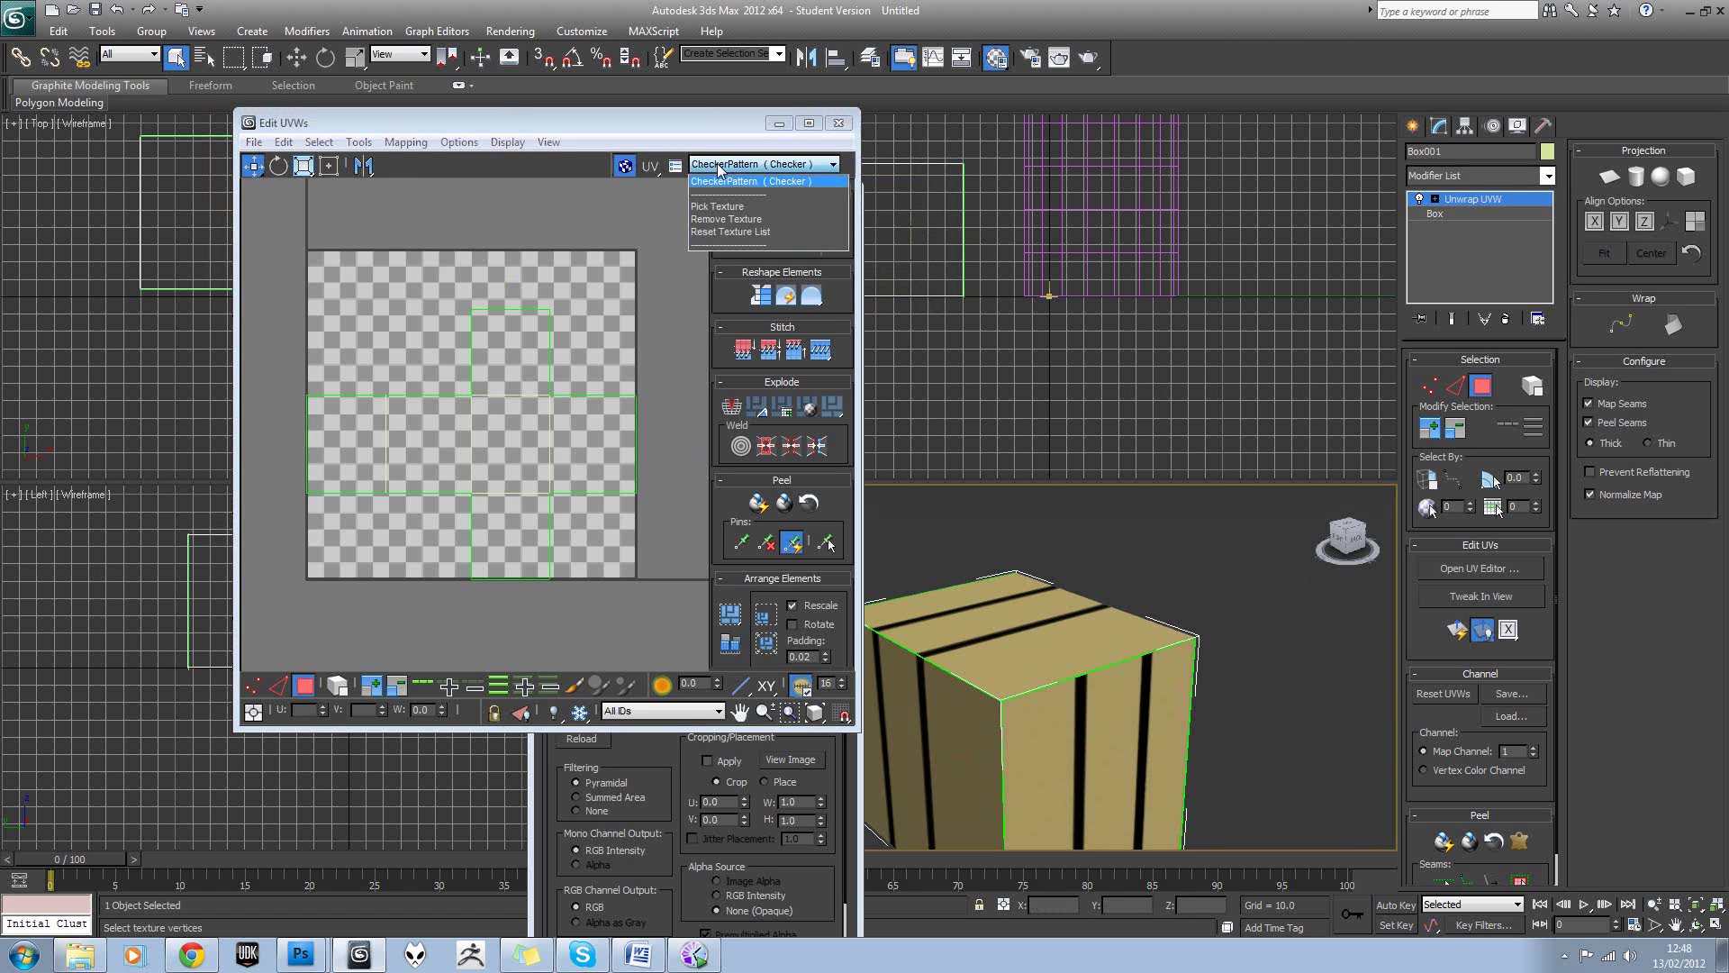
left_click(630, 166)
left_click(630, 165)
middle_click_drag(546, 342, 560, 306)
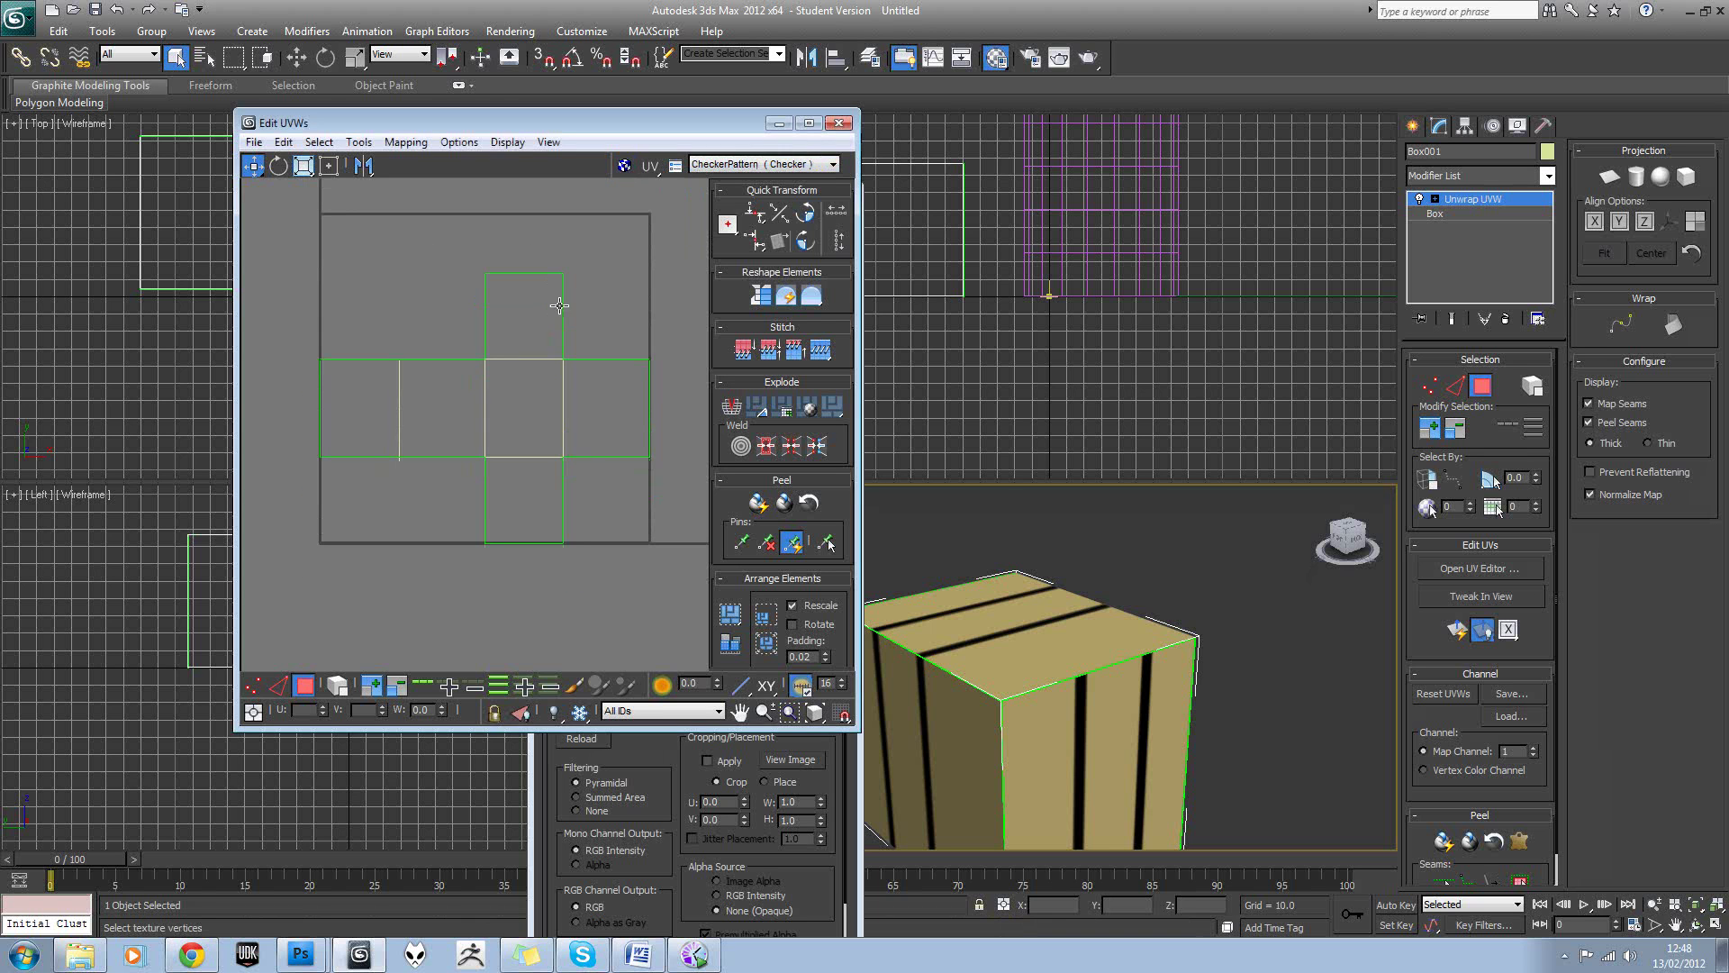
Pick texture_test.jpg as a Bitmap for the UV editor's background and display it behind the cross layout.
left_click(737, 164)
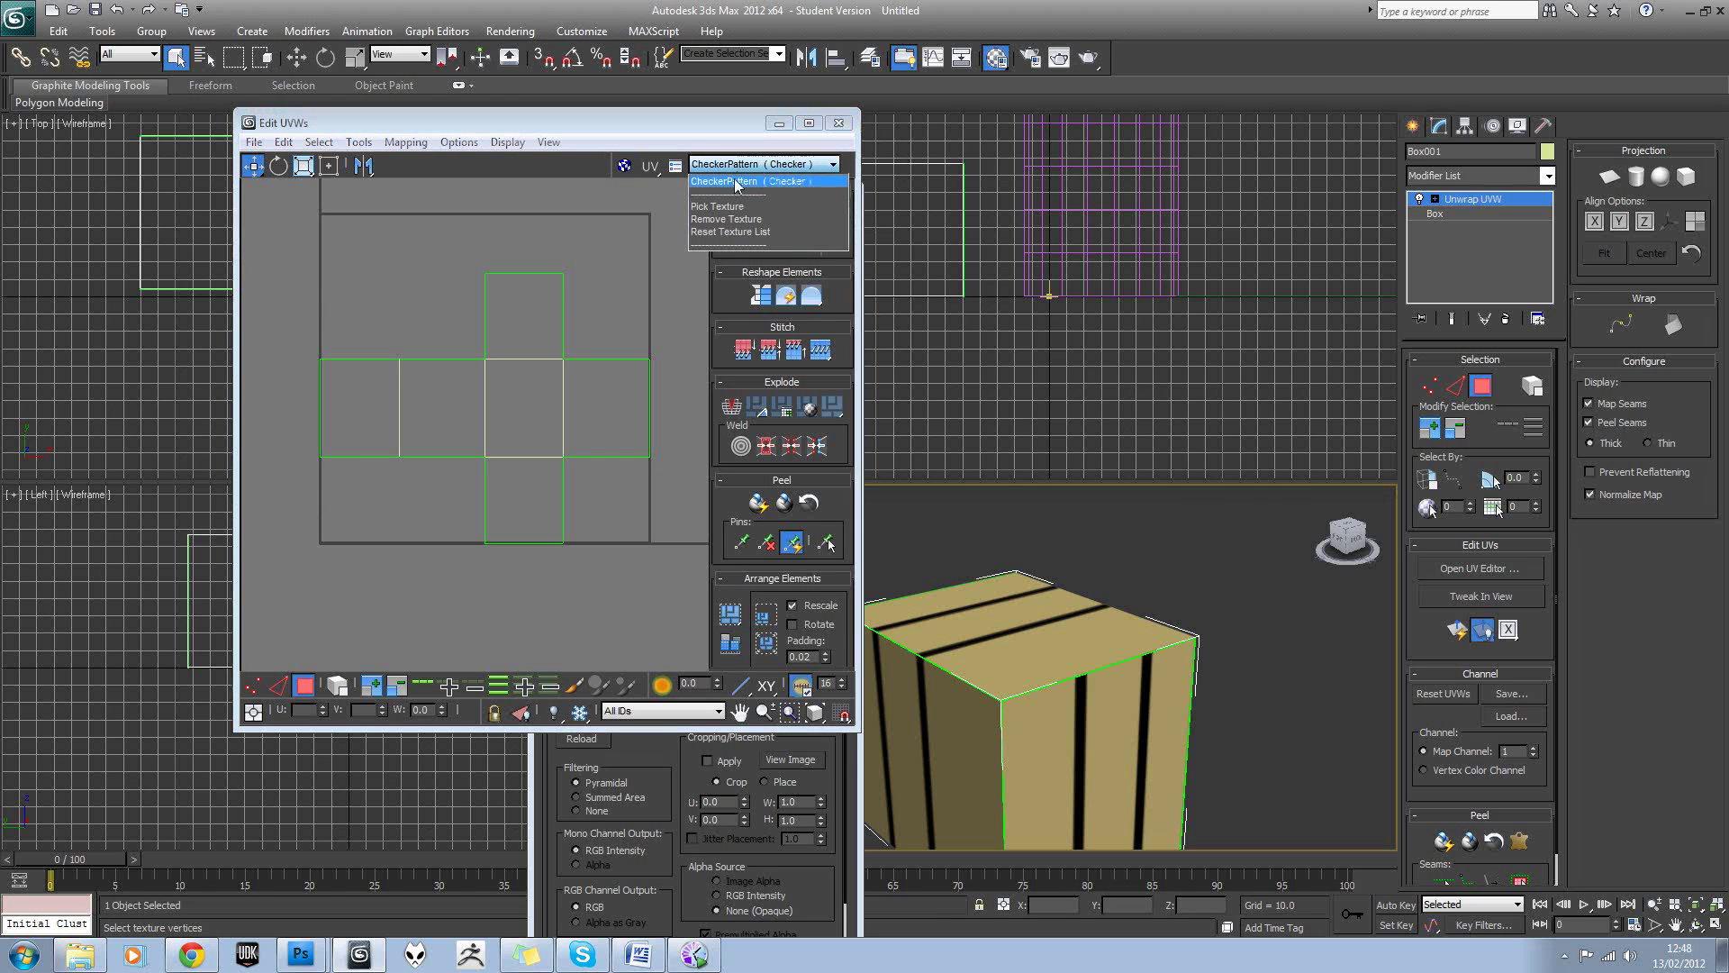
left_click(731, 207)
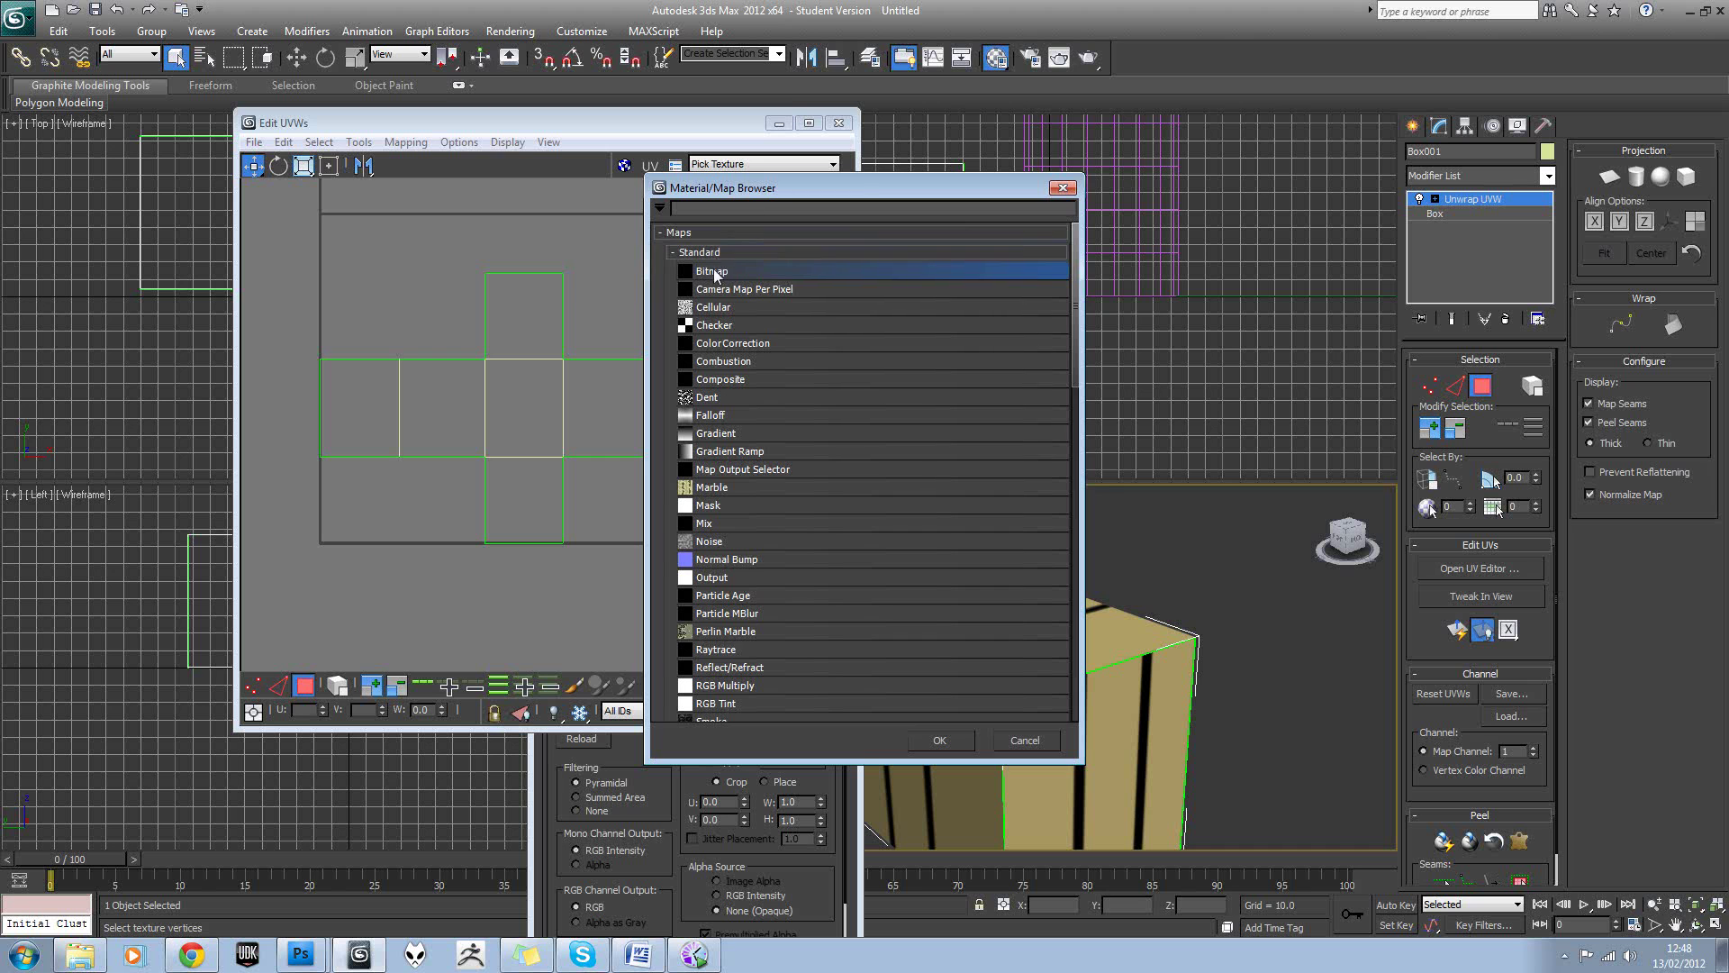
double_click(712, 273)
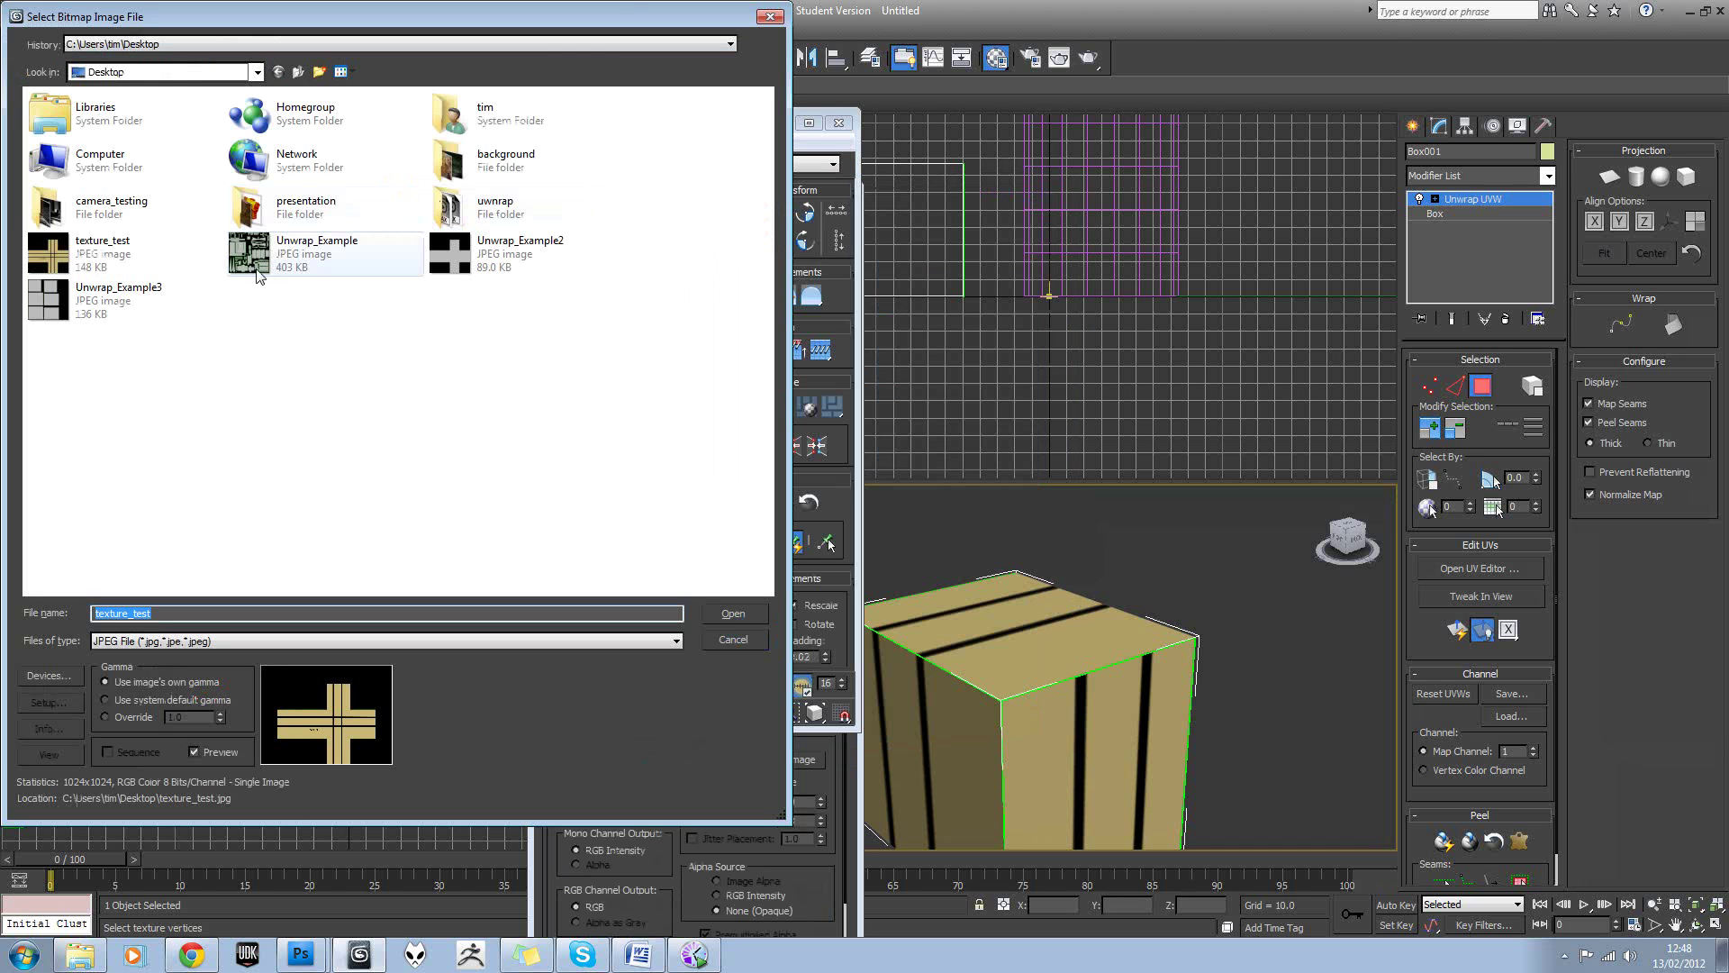
double_click(117, 259)
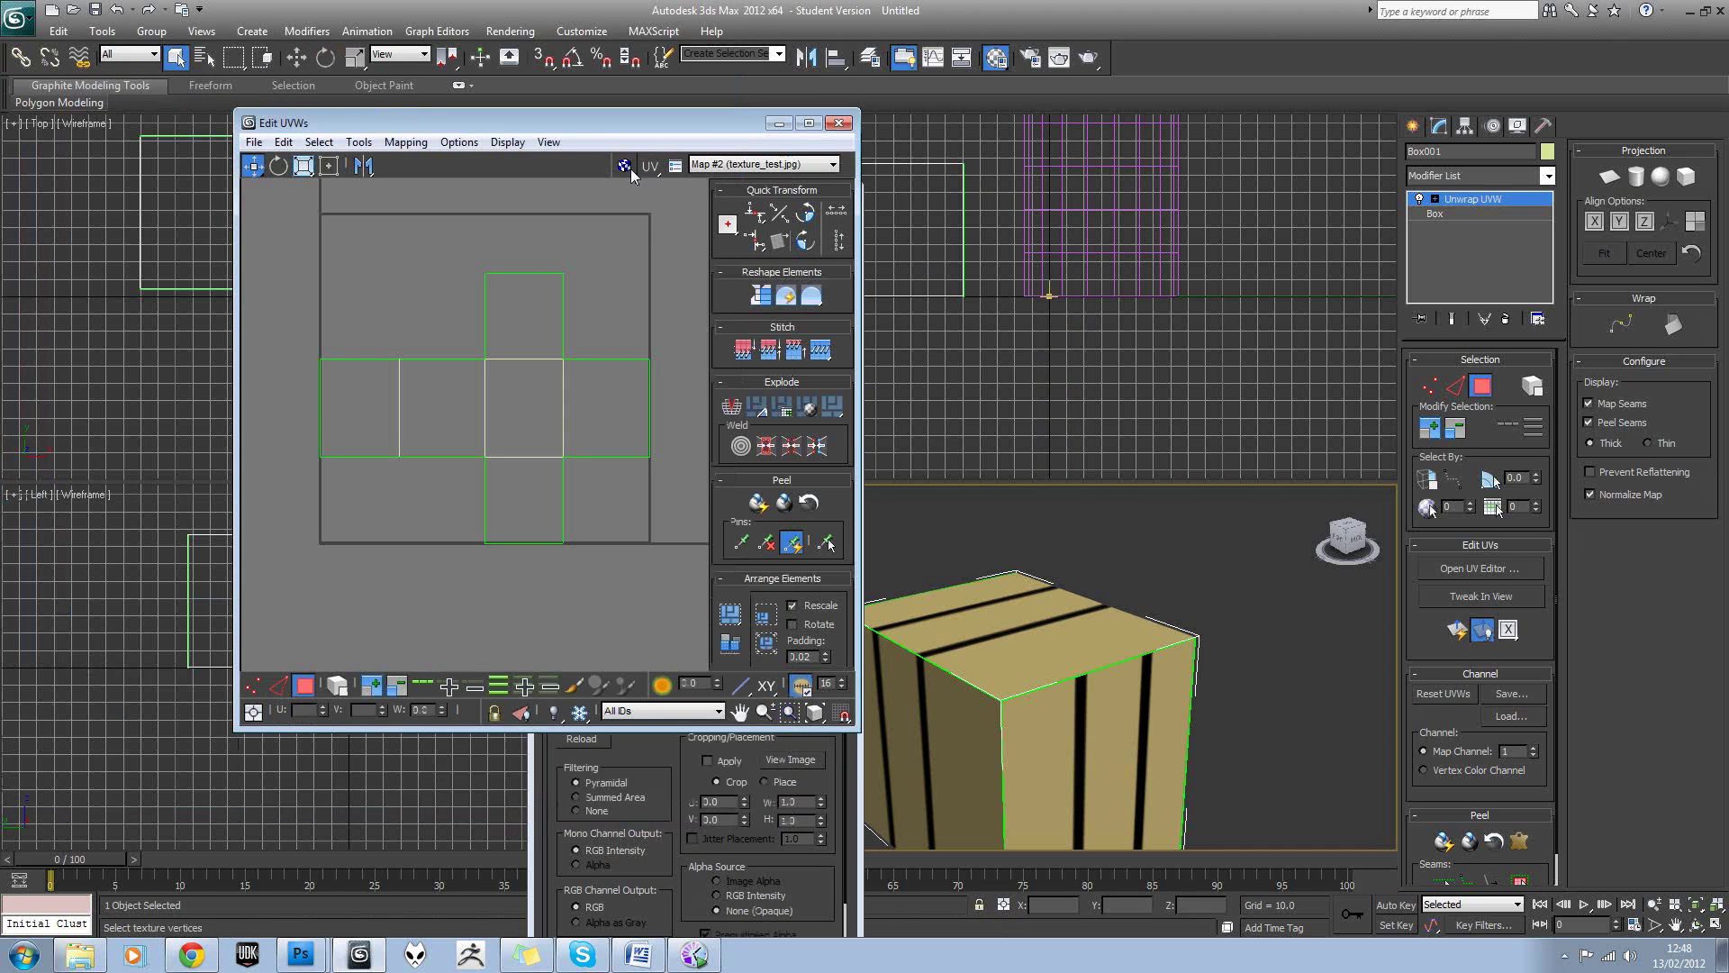
left_click(624, 164)
scroll(560, 382, "up", 2)
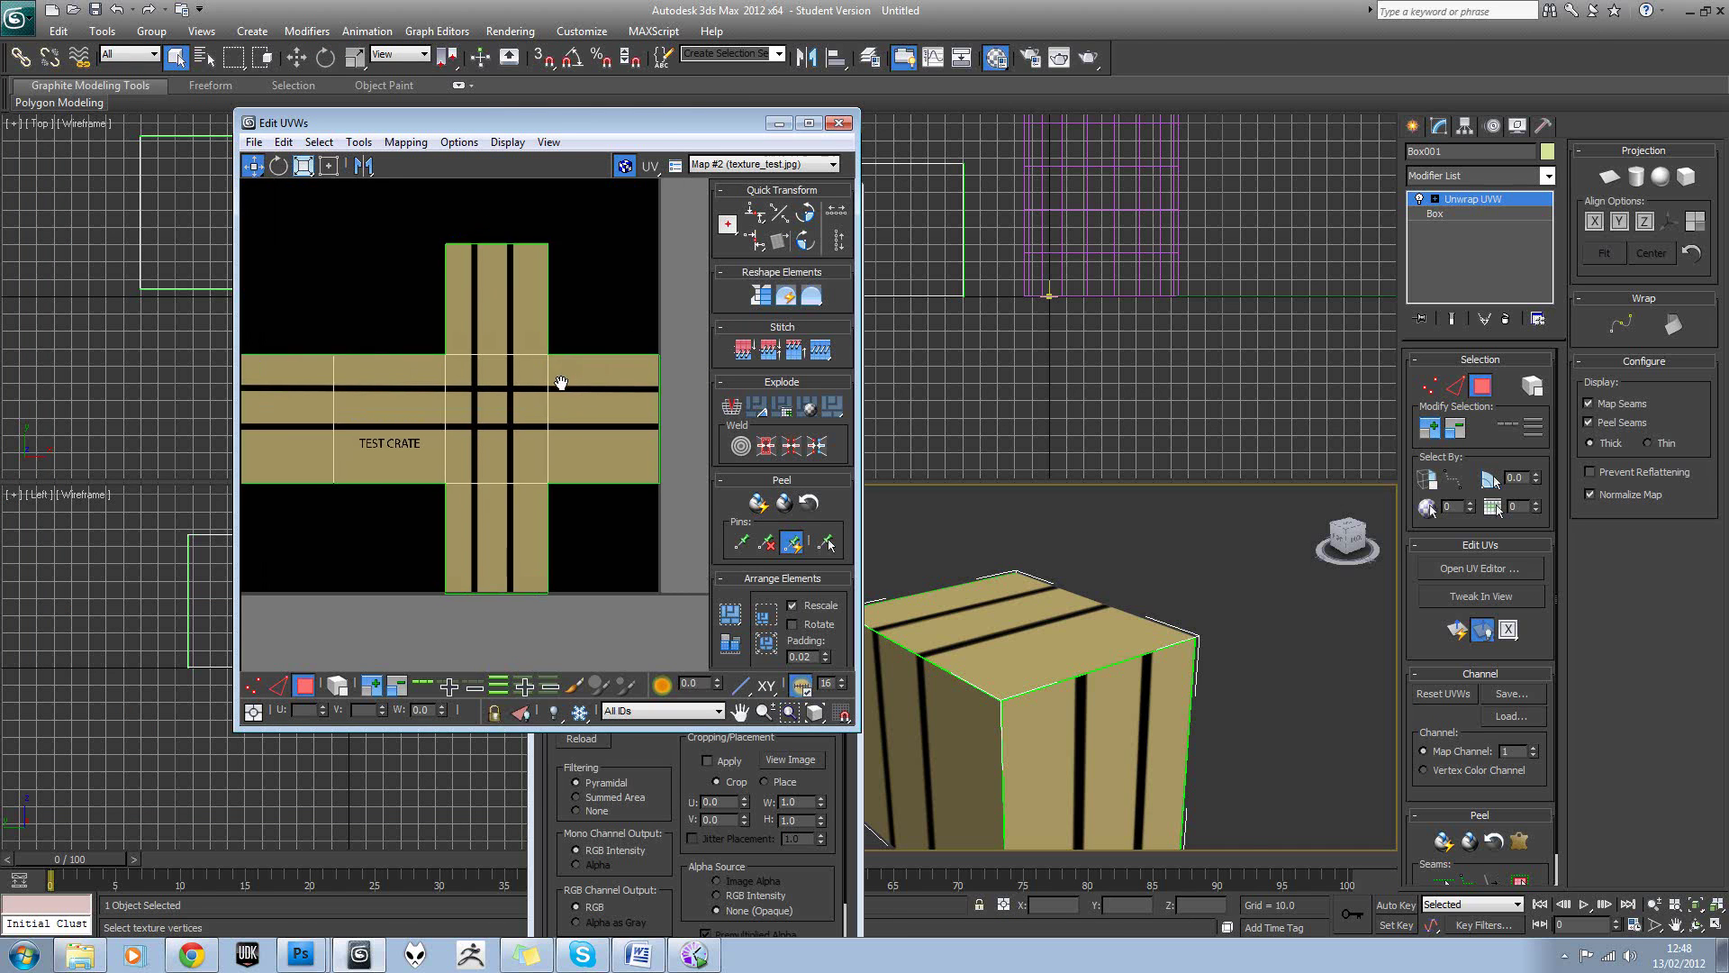
middle_click_drag(561, 383, 550, 389)
scroll(561, 379, "down", 2)
Select the crate's striped end face to check its position on the texture in the UV layout, and deselect it.
middle_click_drag(1004, 562, 1117, 621)
scroll(1120, 566, "down", 3)
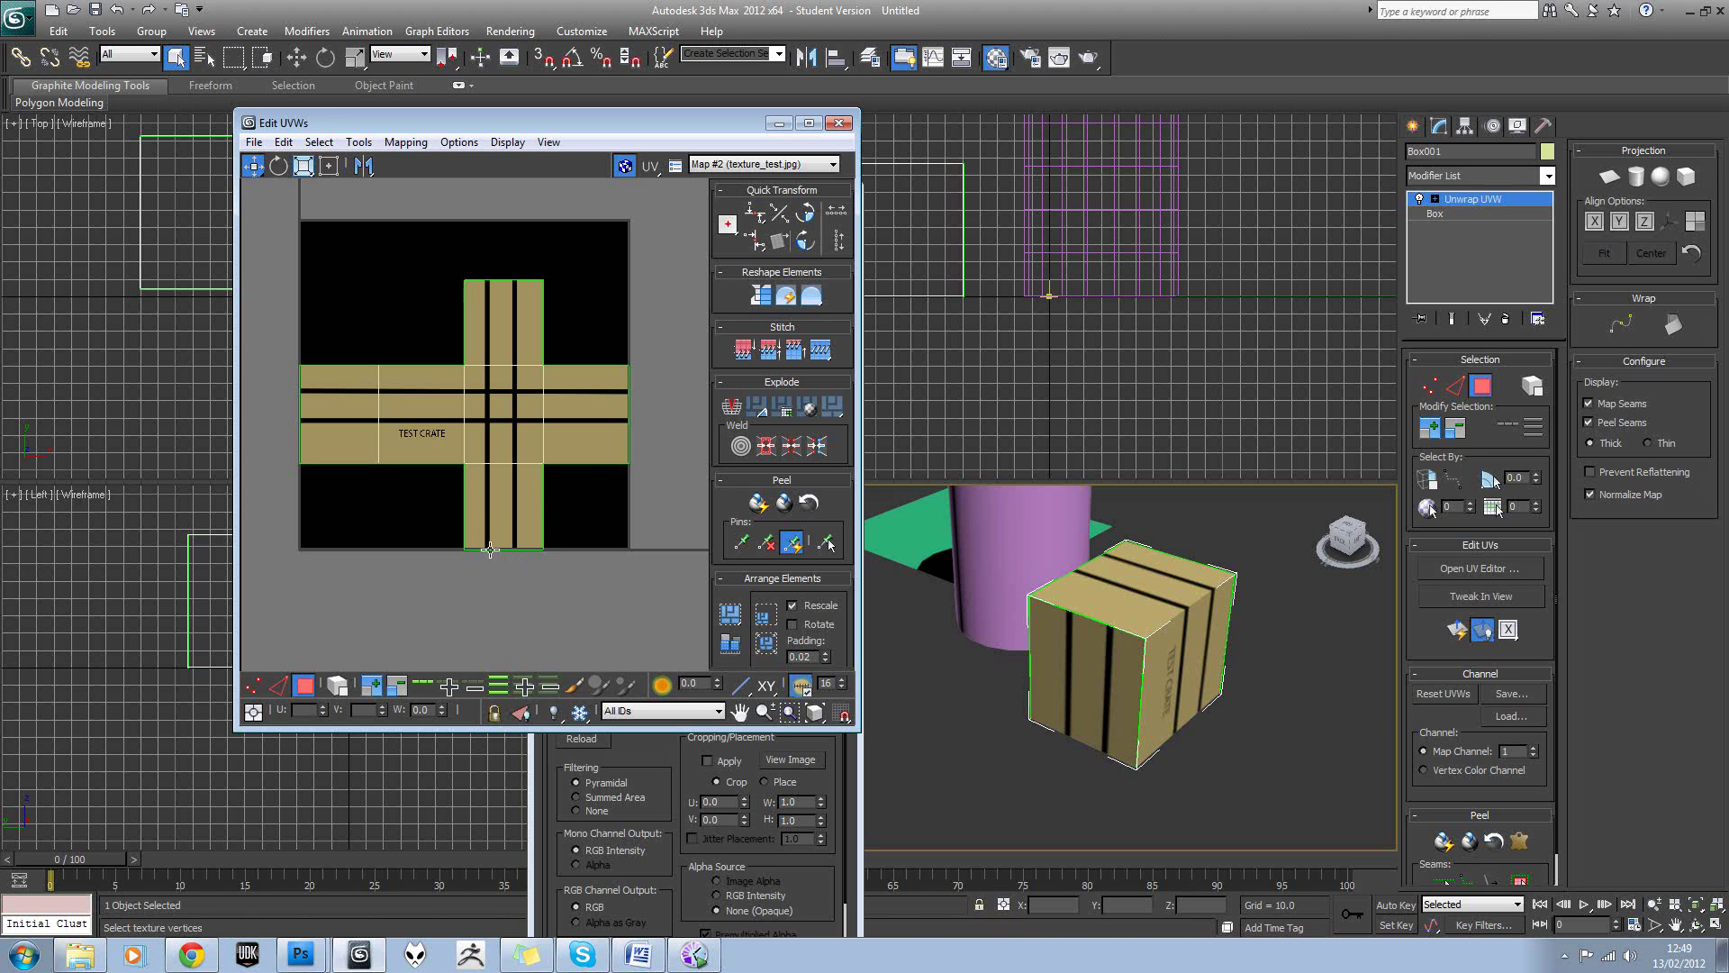
mouse_move(1124, 655)
middle_mouse_down("alt")
mouse_move(1046, 639)
mouse_move(1100, 634)
middle_mouse_up("alt")
left_click(1100, 634)
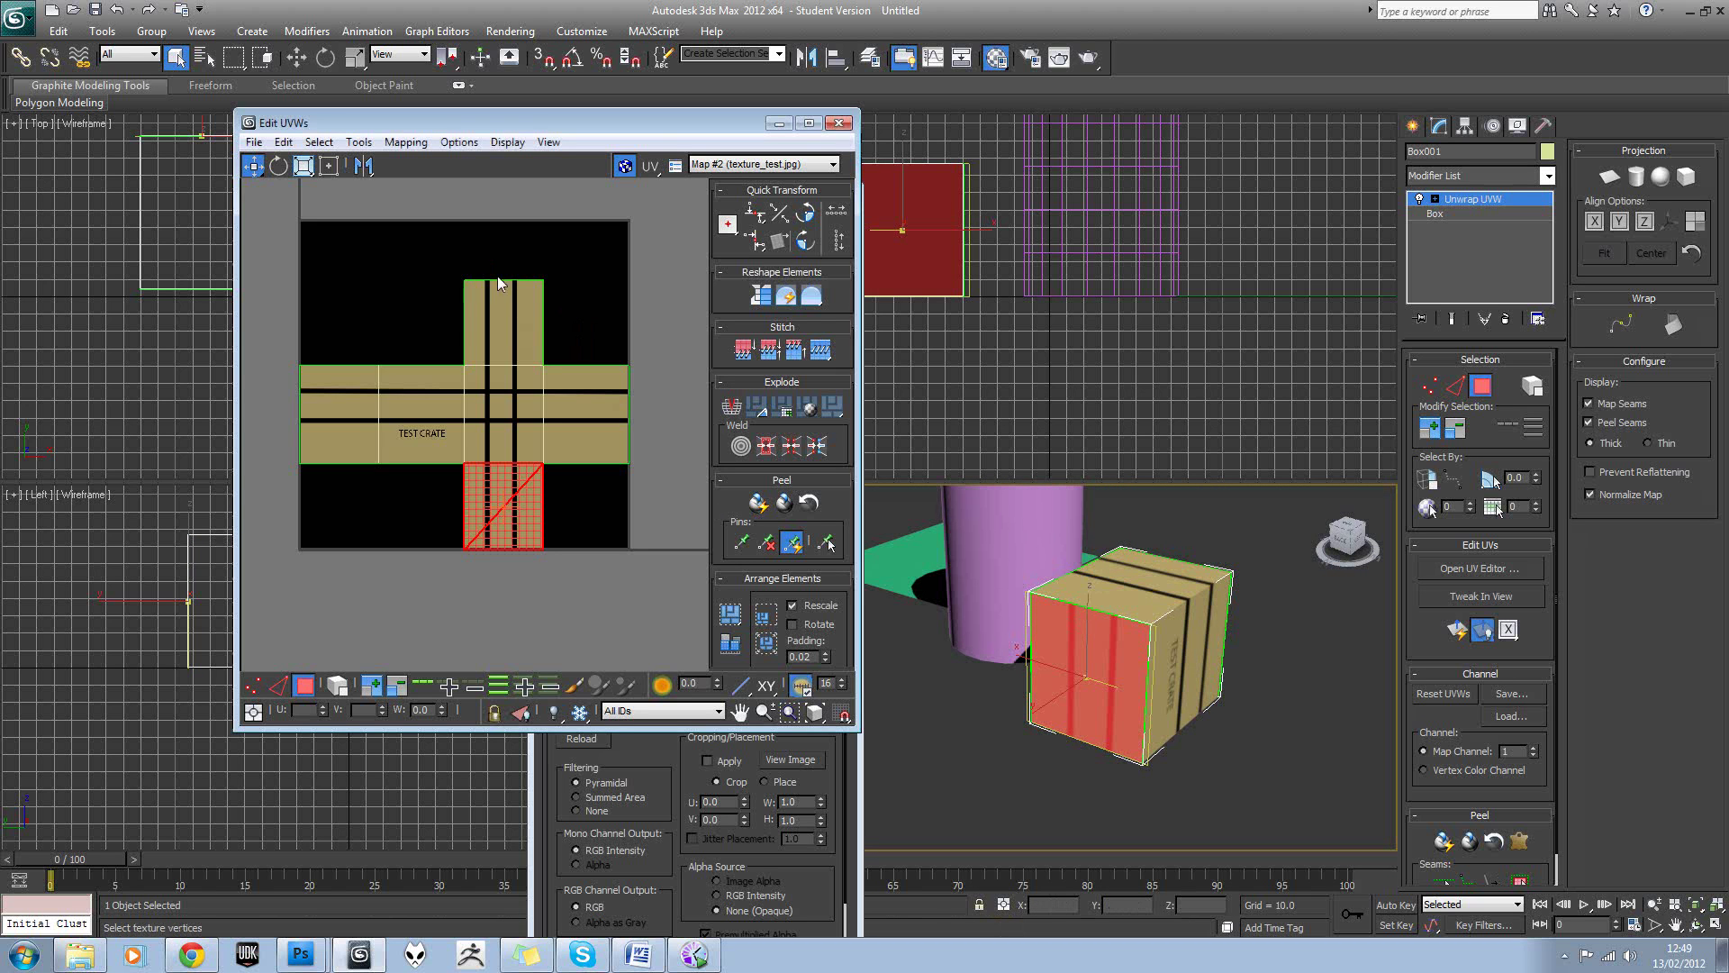
mouse_move(1243, 531)
middle_mouse_down("alt")
mouse_move(1052, 515)
mouse_move(1108, 397)
mouse_move(1239, 520)
mouse_move(1263, 519)
mouse_move(1240, 522)
middle_mouse_up("alt")
left_click(1223, 531)
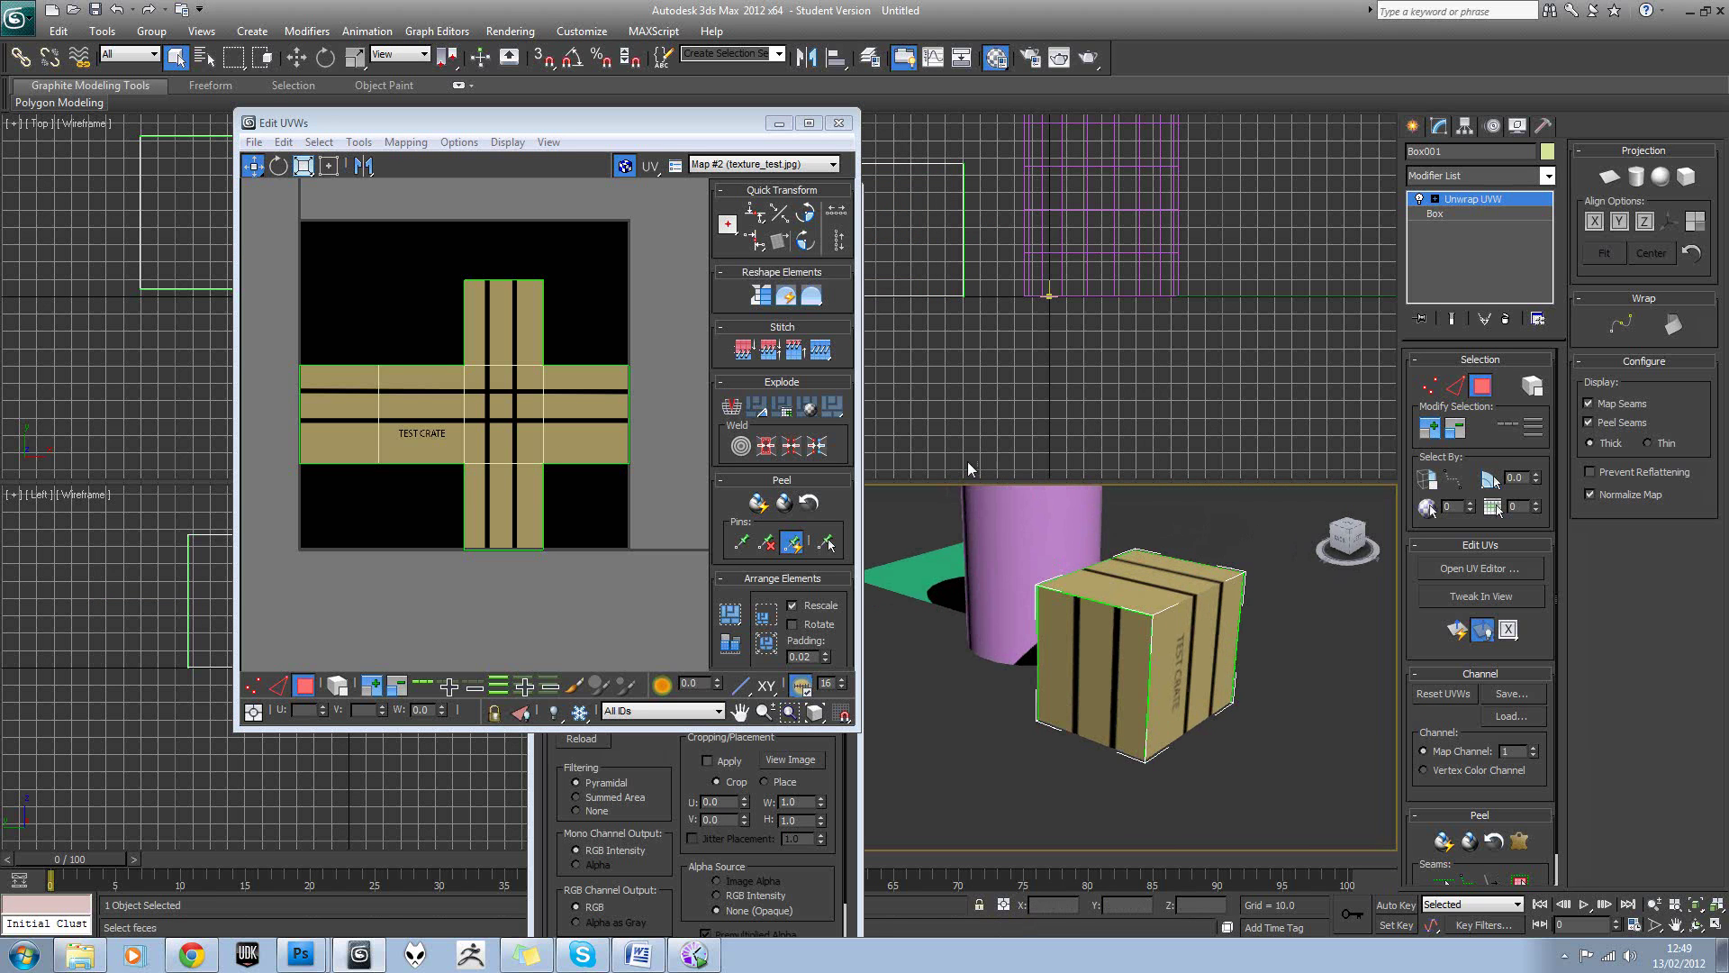
left_click(522, 612)
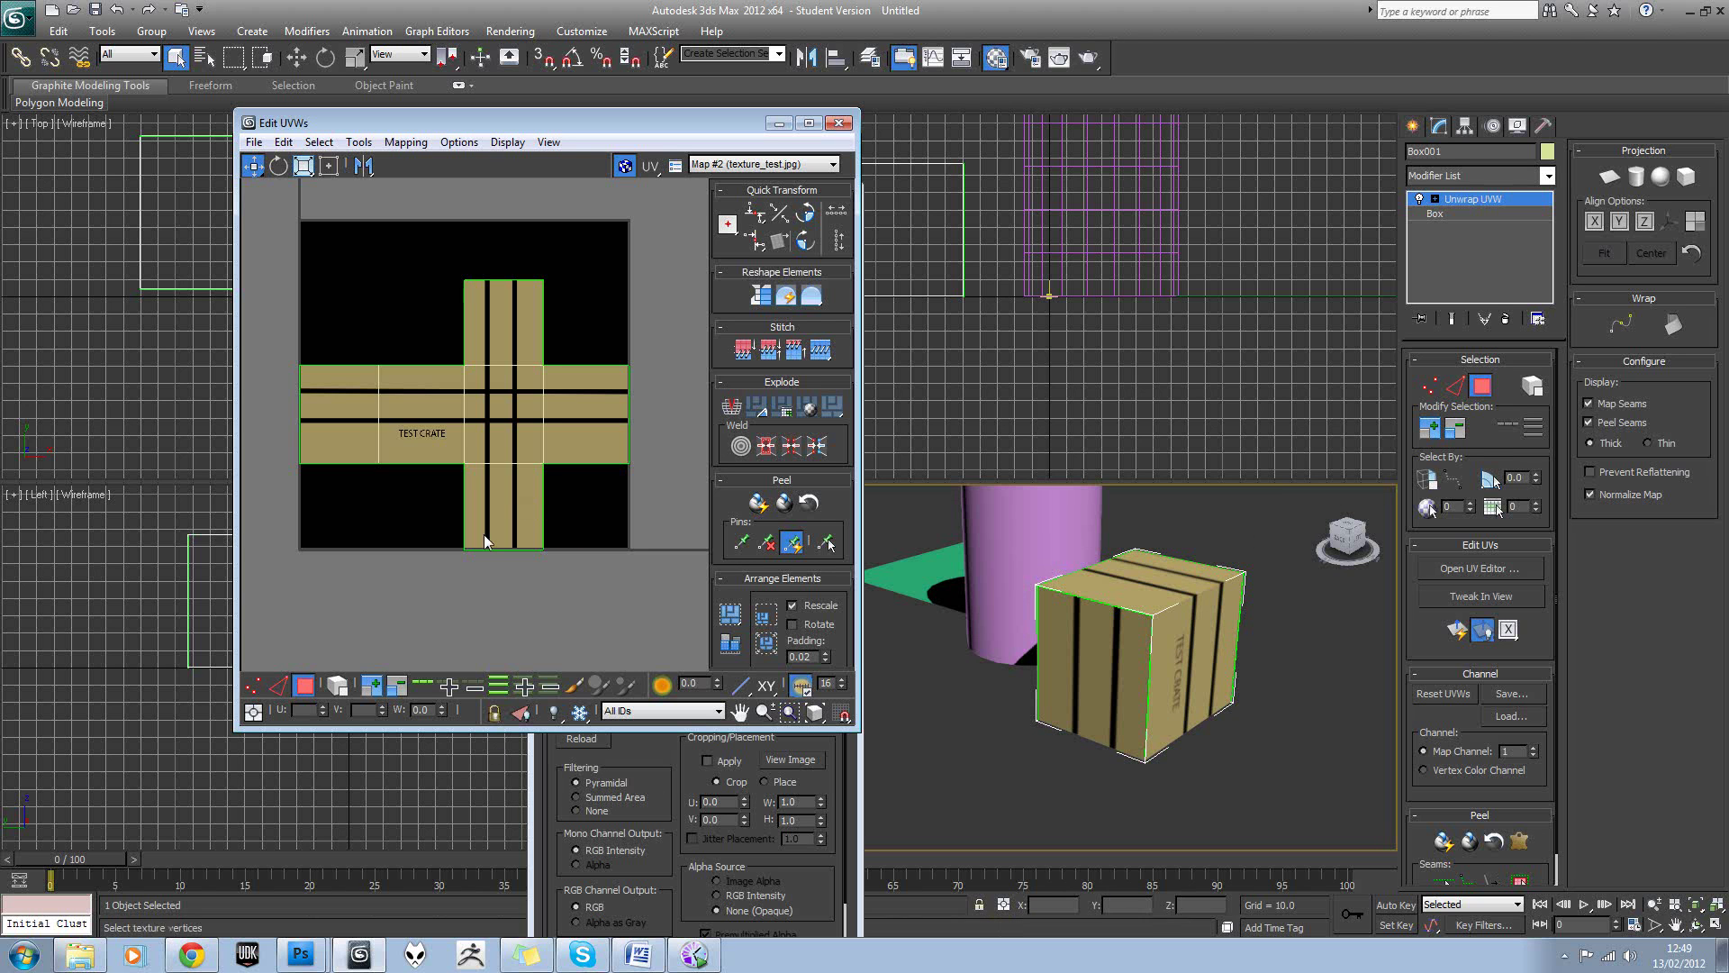
Switch to Photoshop and compare the separated-face template Unwrap_Example3.jpg with the painted cross in Unwrap_Example2.jpg.
left_click(308, 955)
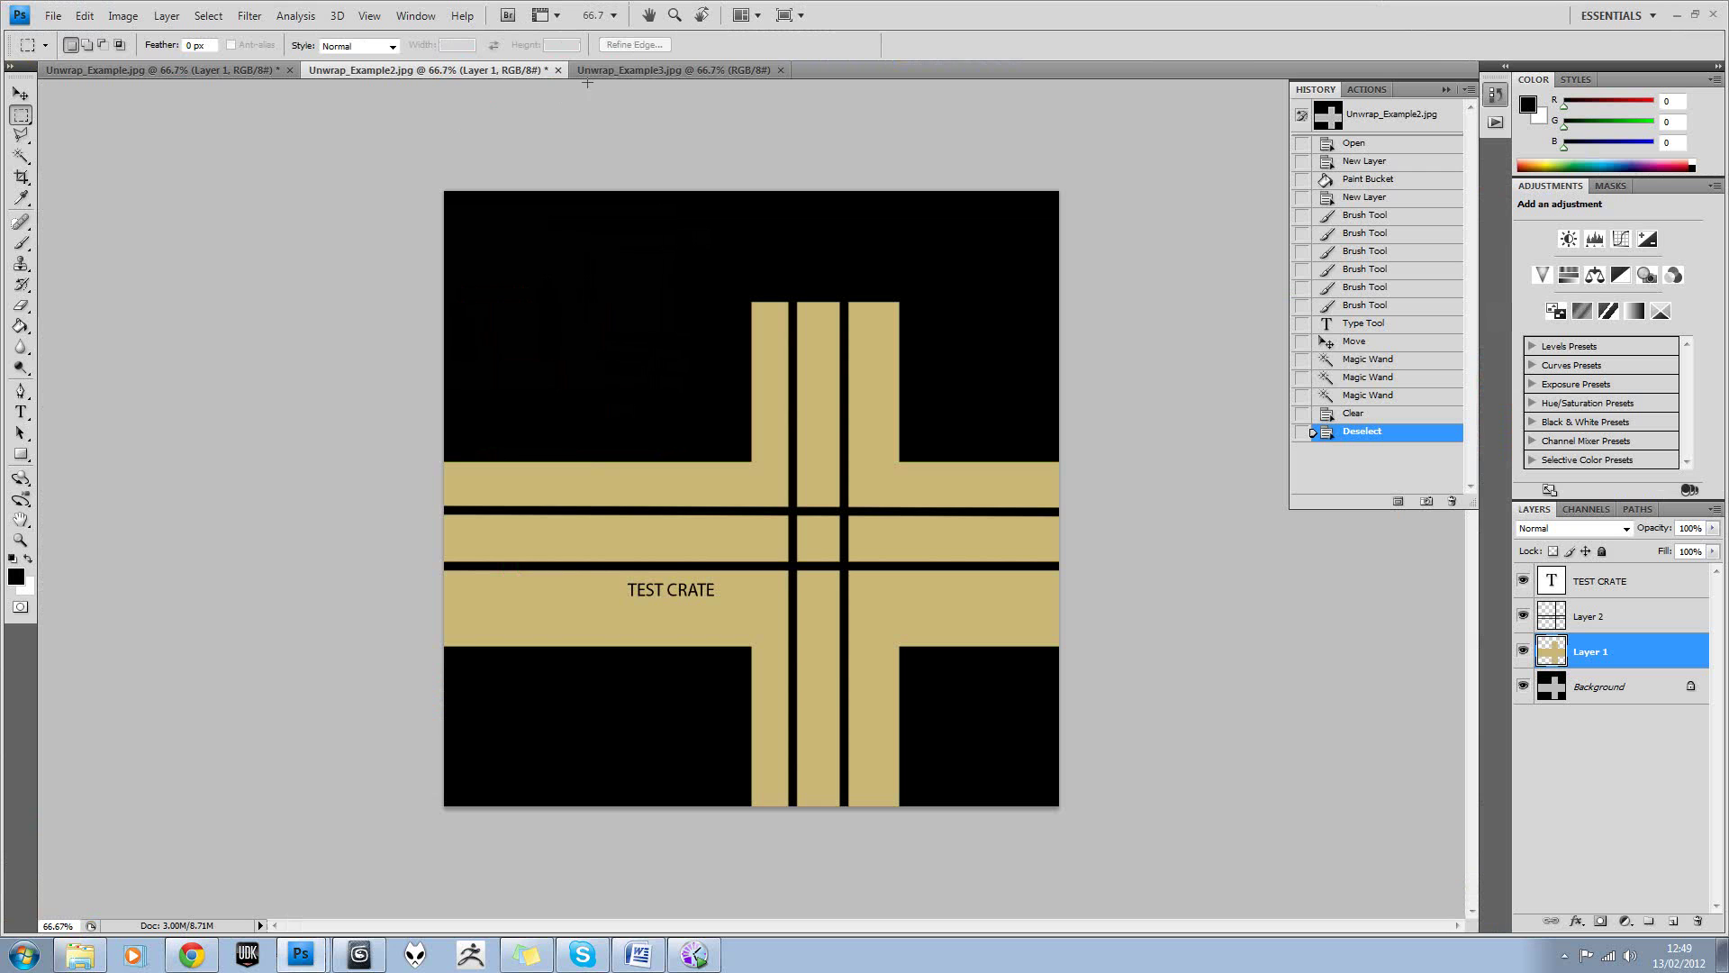
left_click(604, 70)
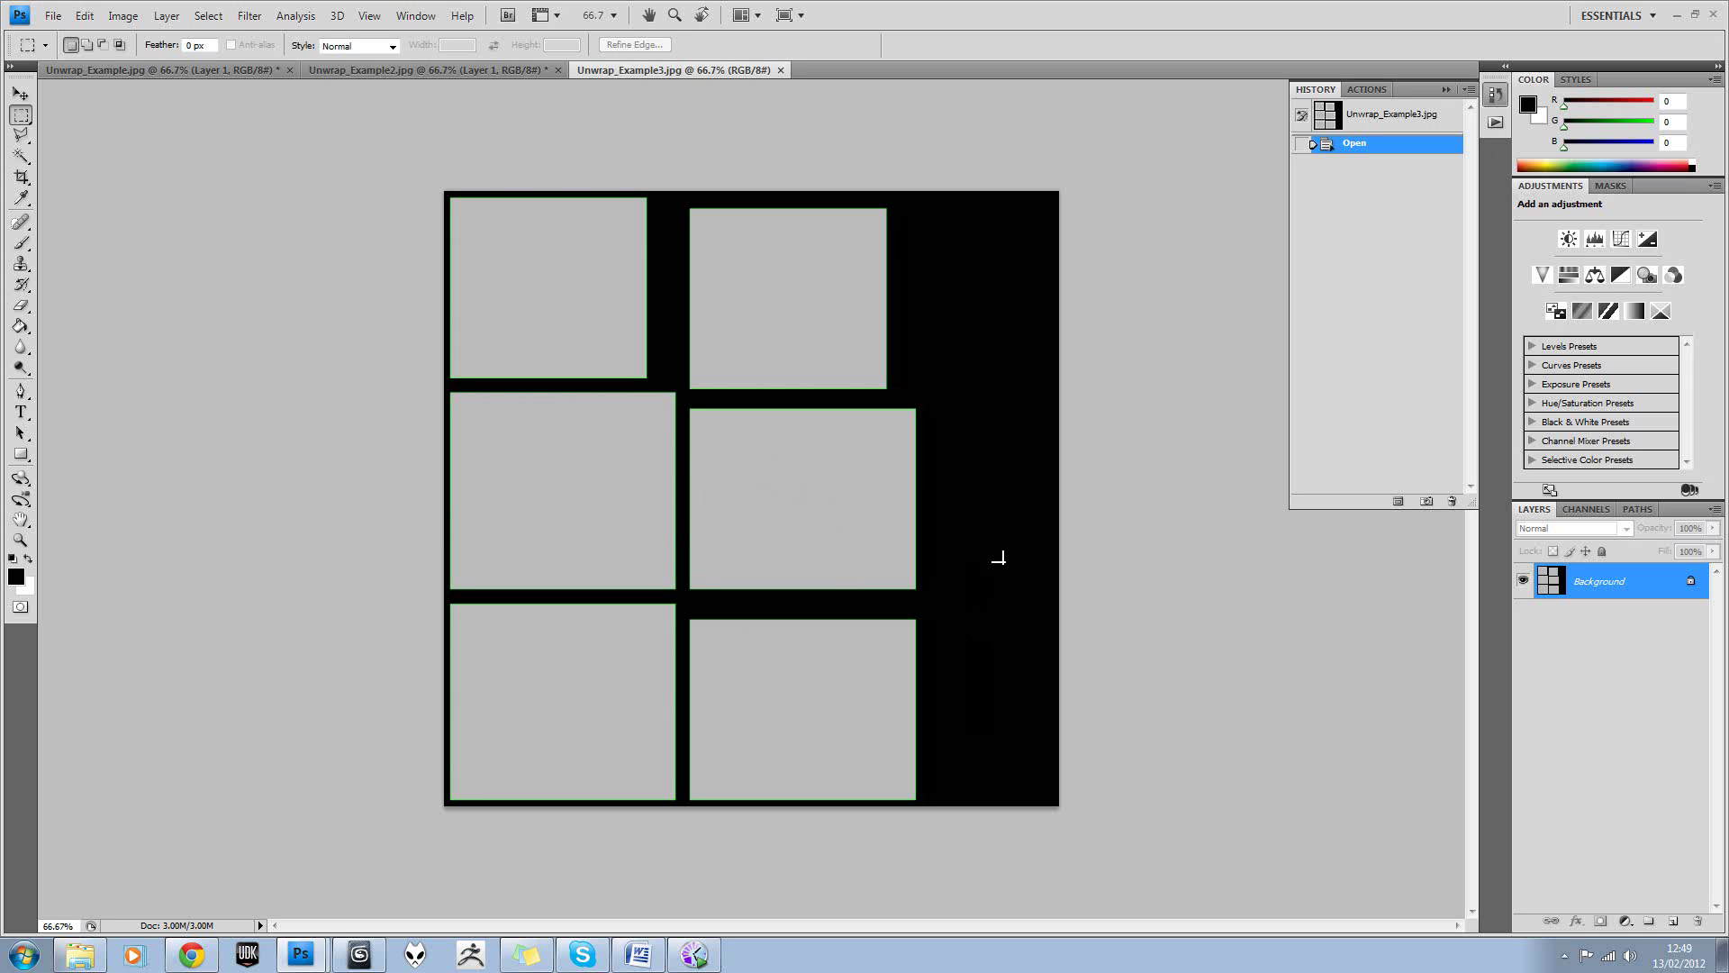
left_click(520, 72)
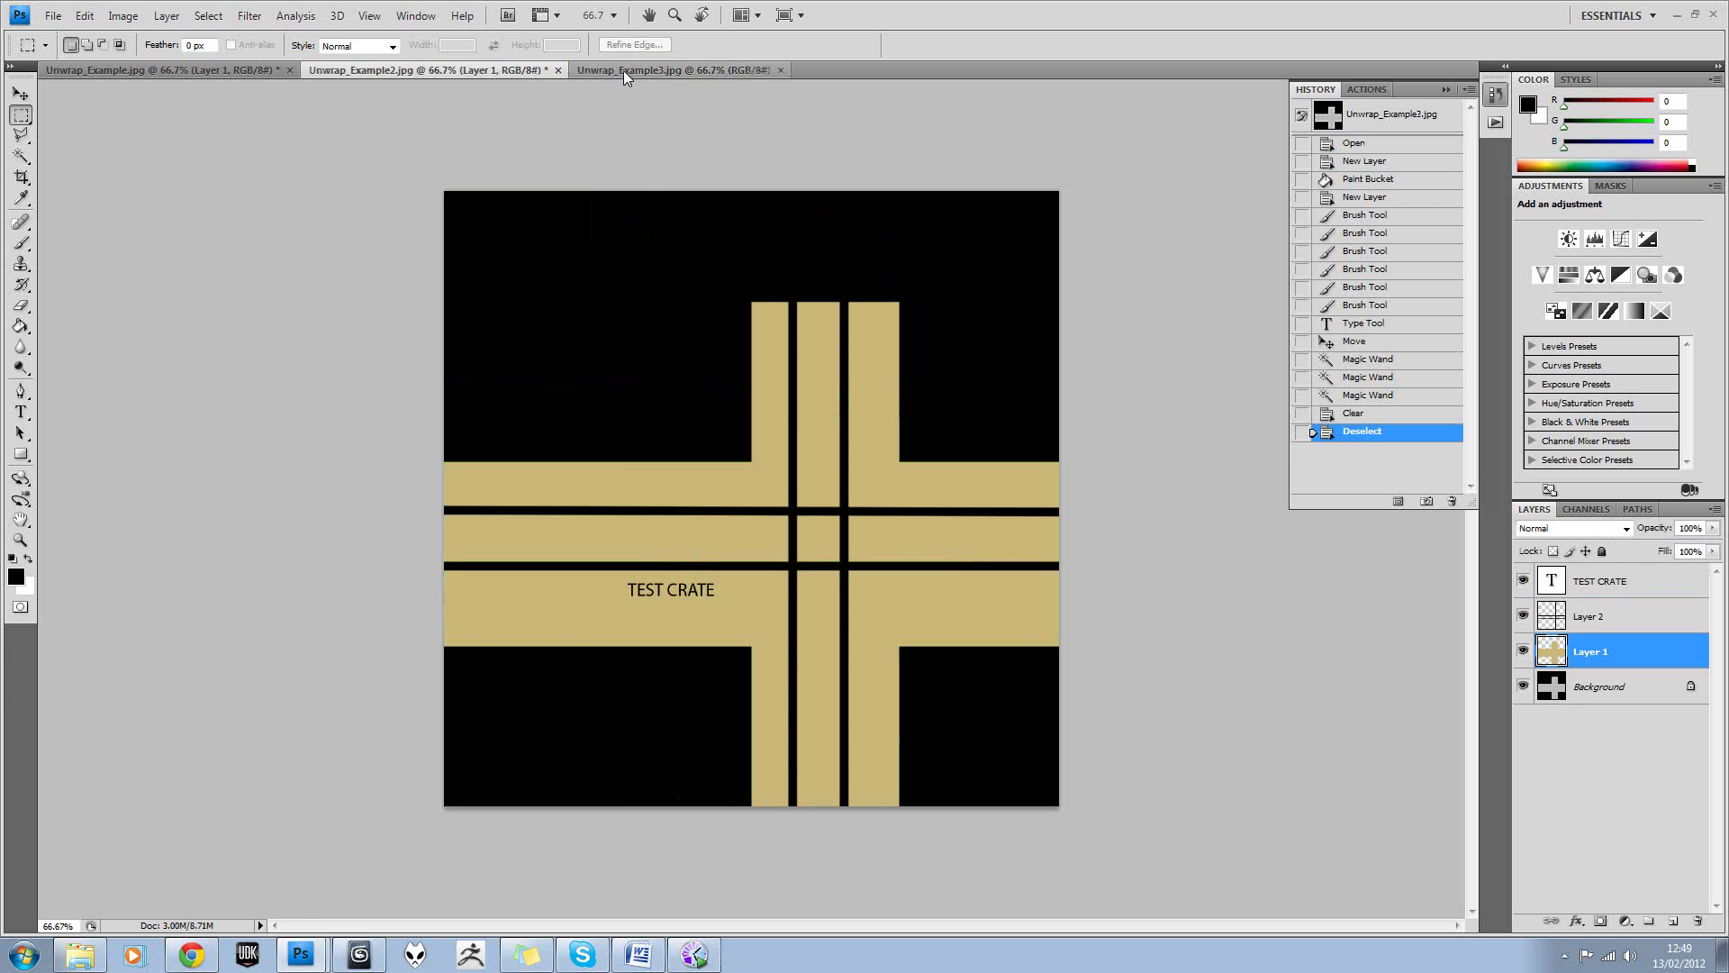
left_click(623, 70)
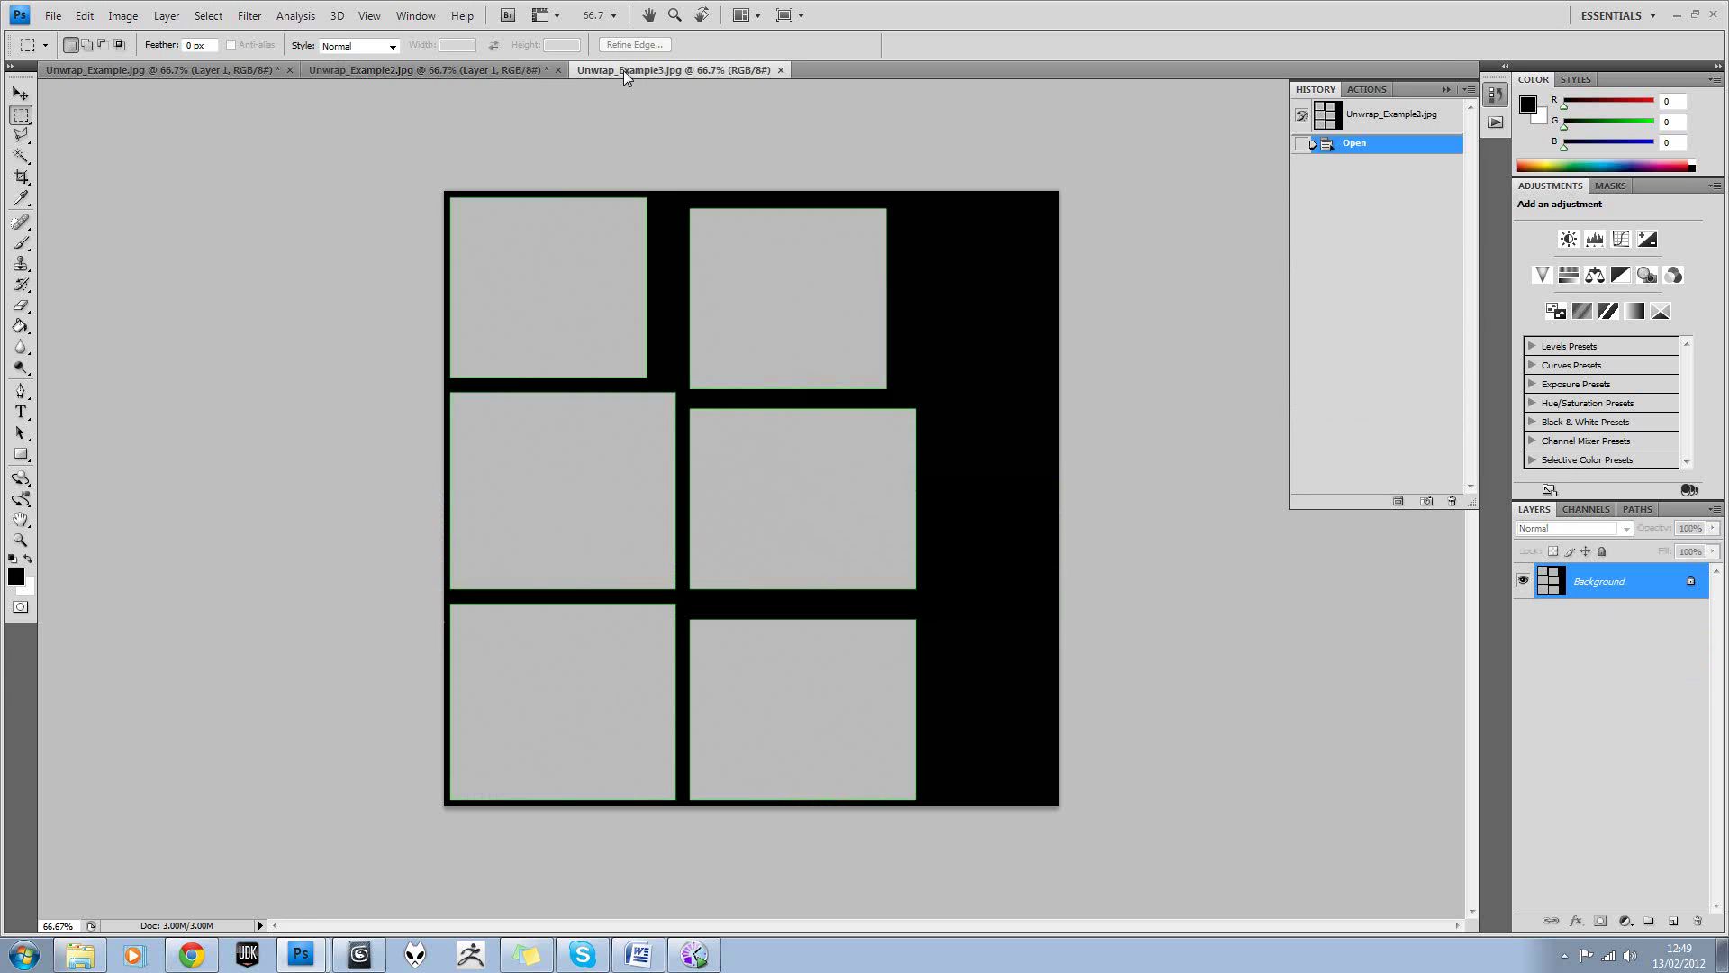
Sample the tan crate colour from Unwrap_Example2.jpg and fill a new layer with it in Unwrap_Example3.jpg.
left_click(496, 73)
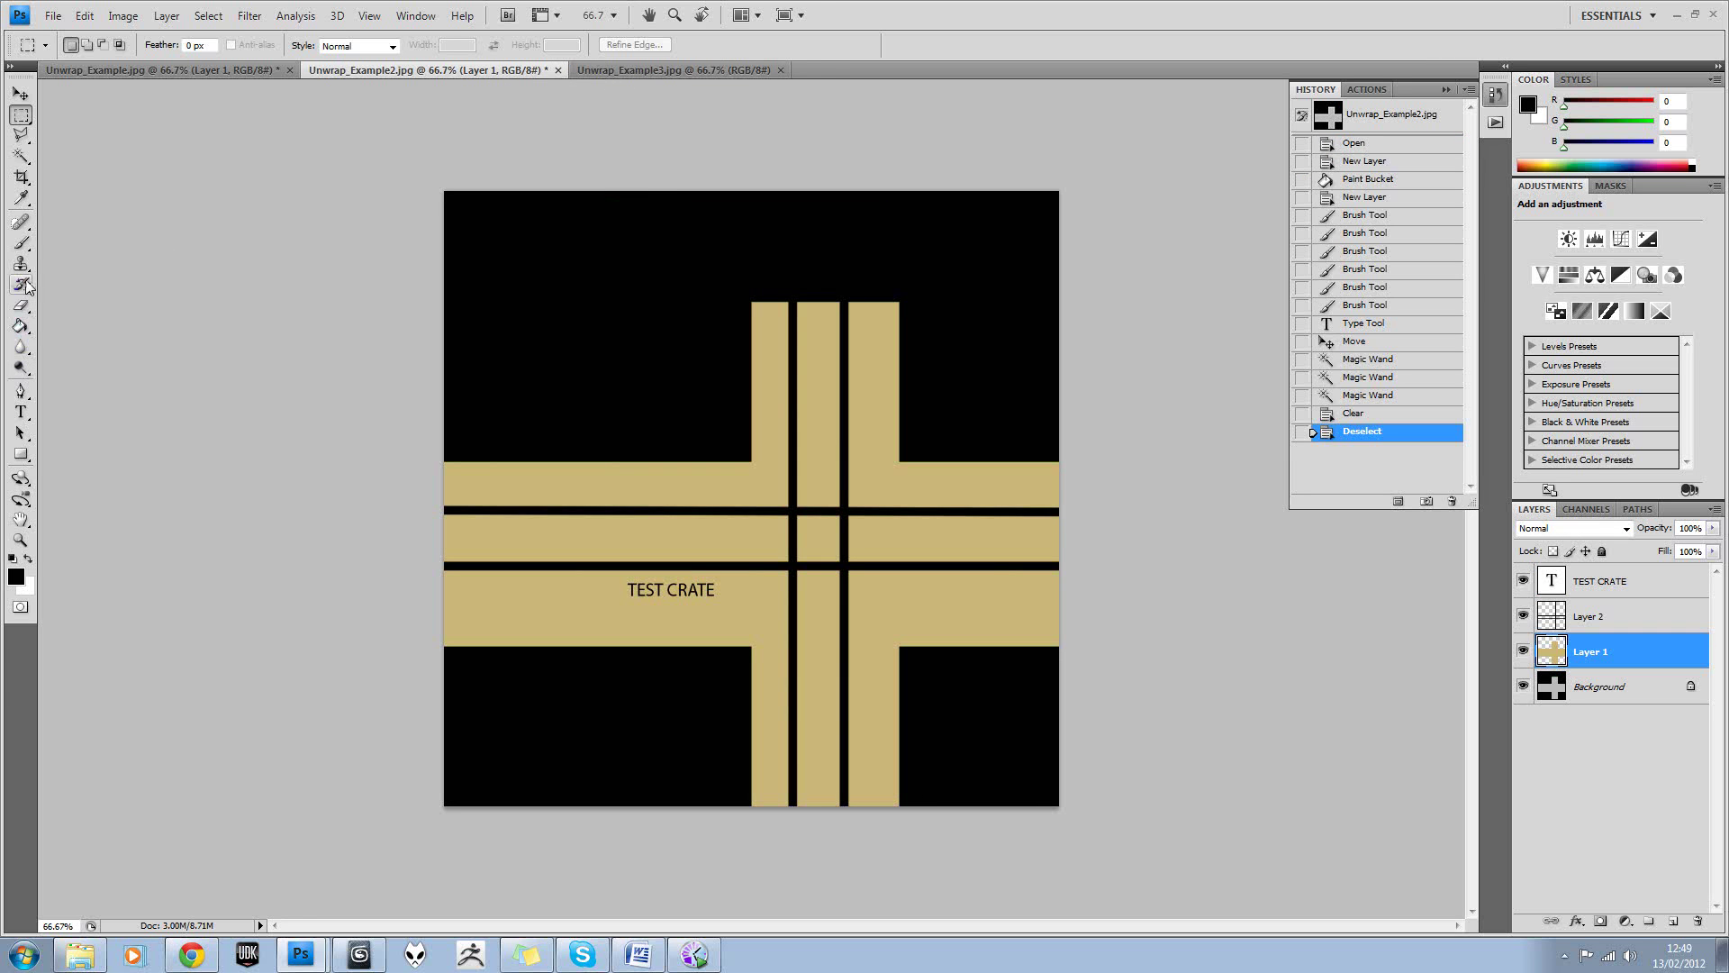
left_click(20, 242)
left_click(638, 469, "alt")
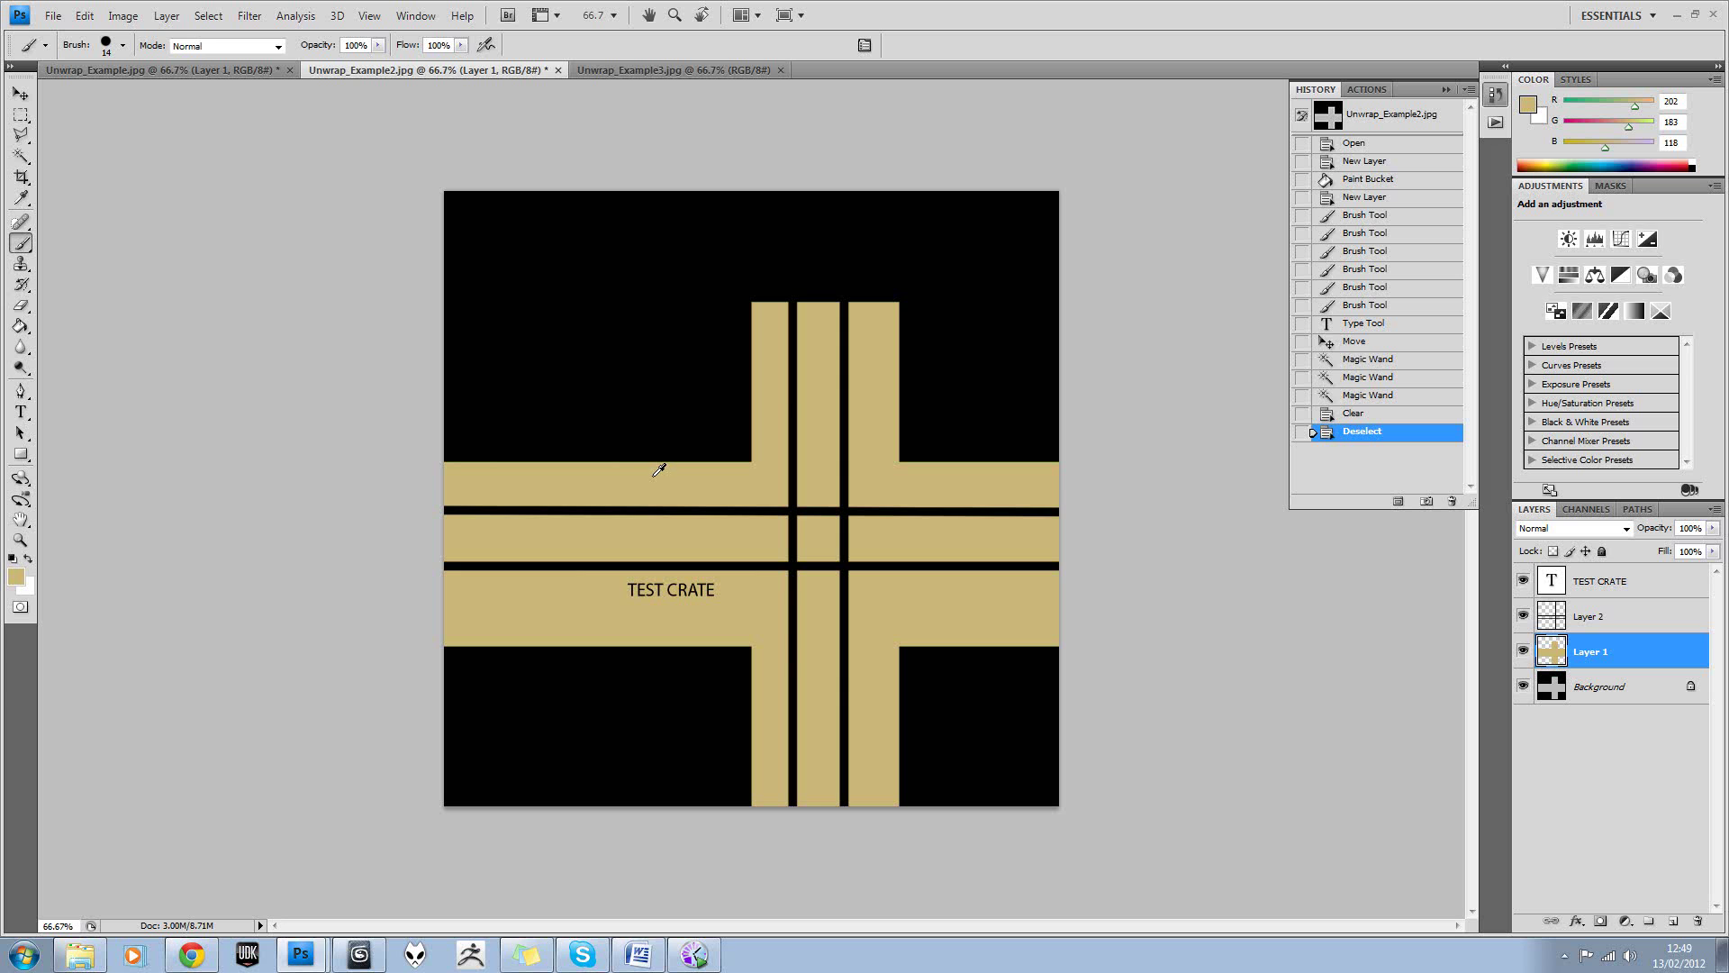
left_click(739, 69)
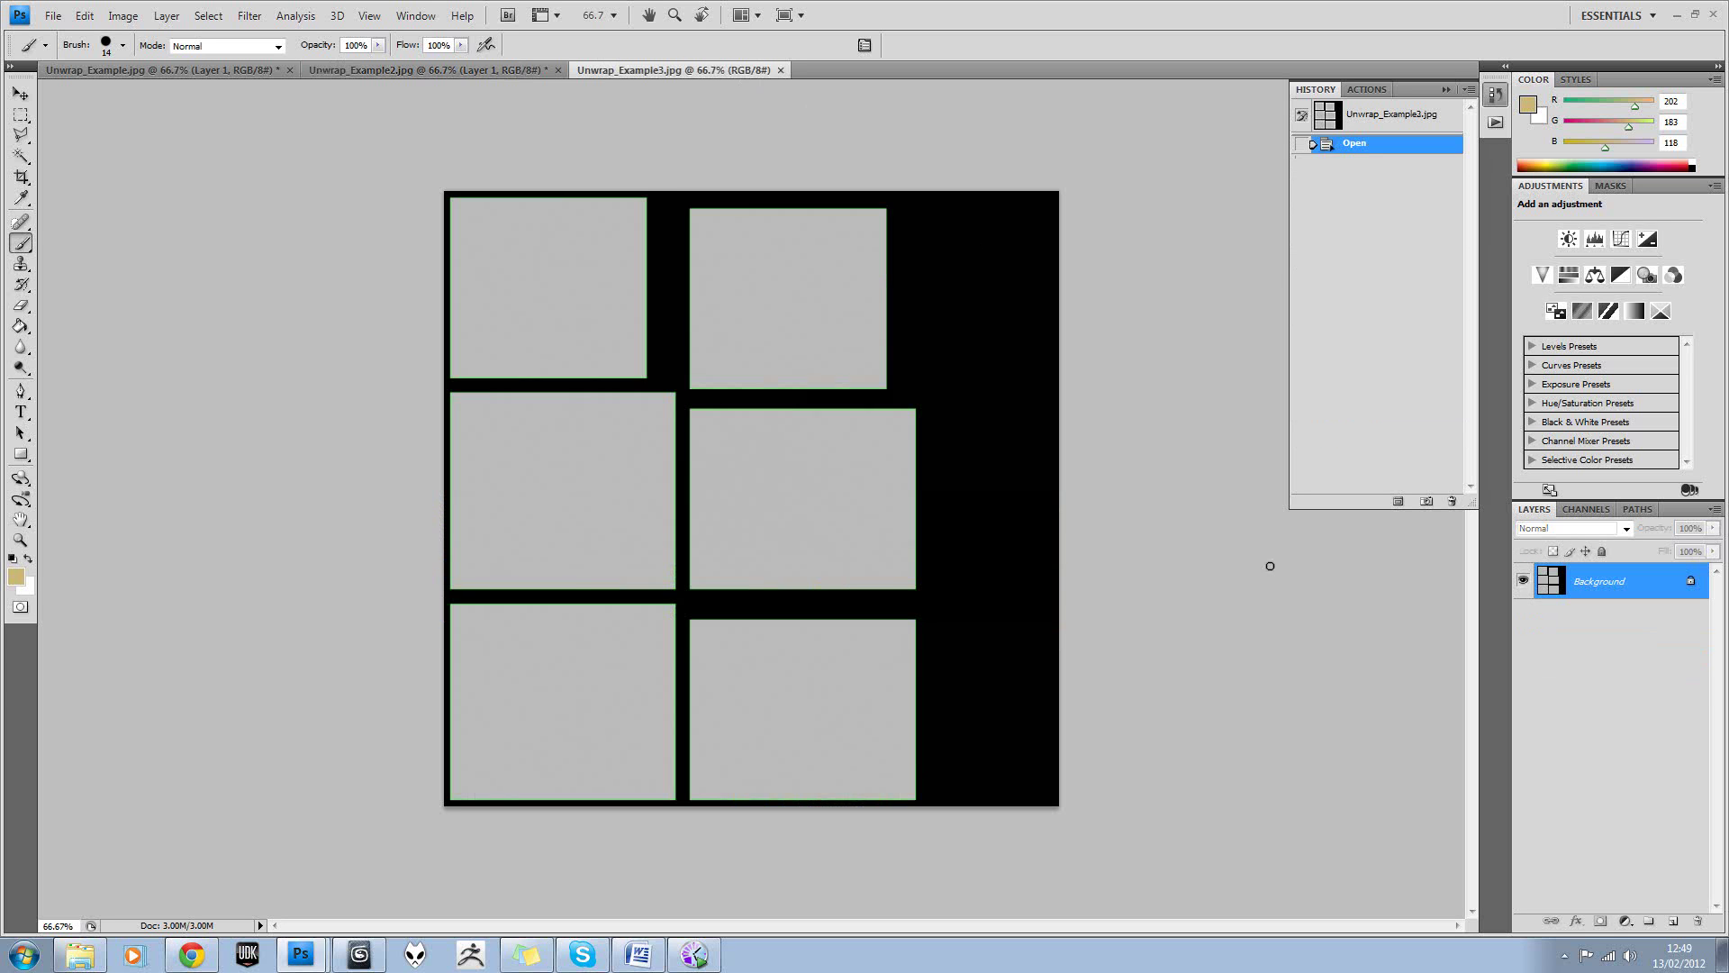
left_click(1671, 922)
left_click(20, 327)
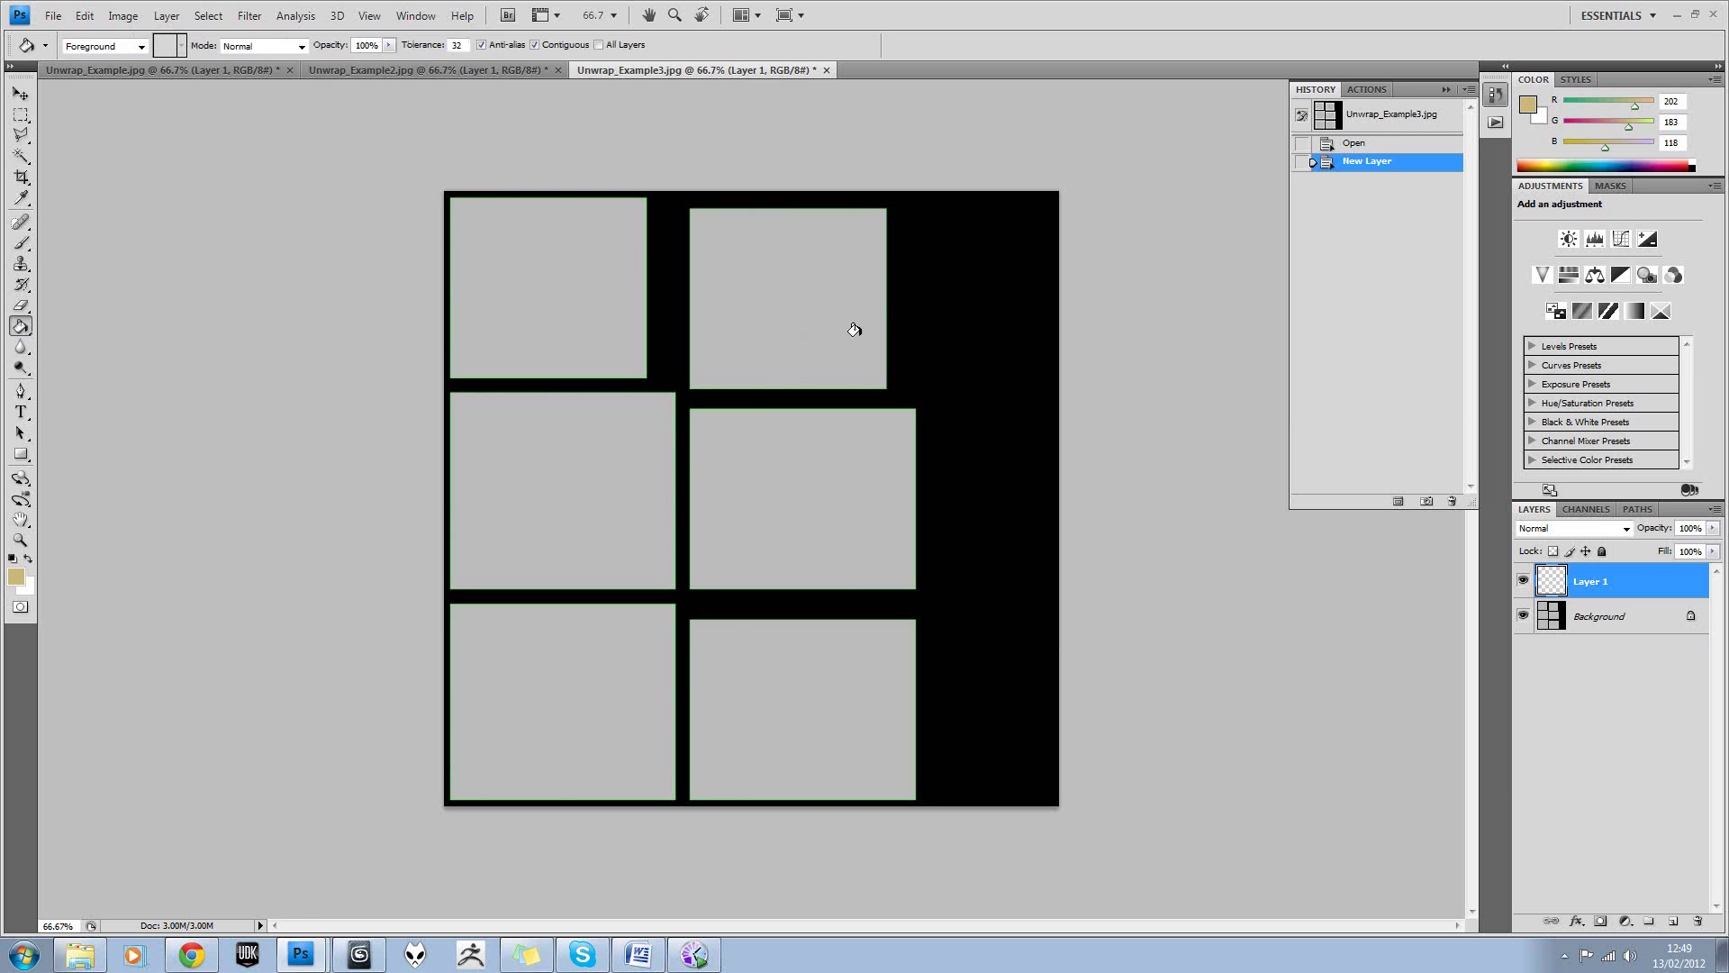
left_click(897, 317)
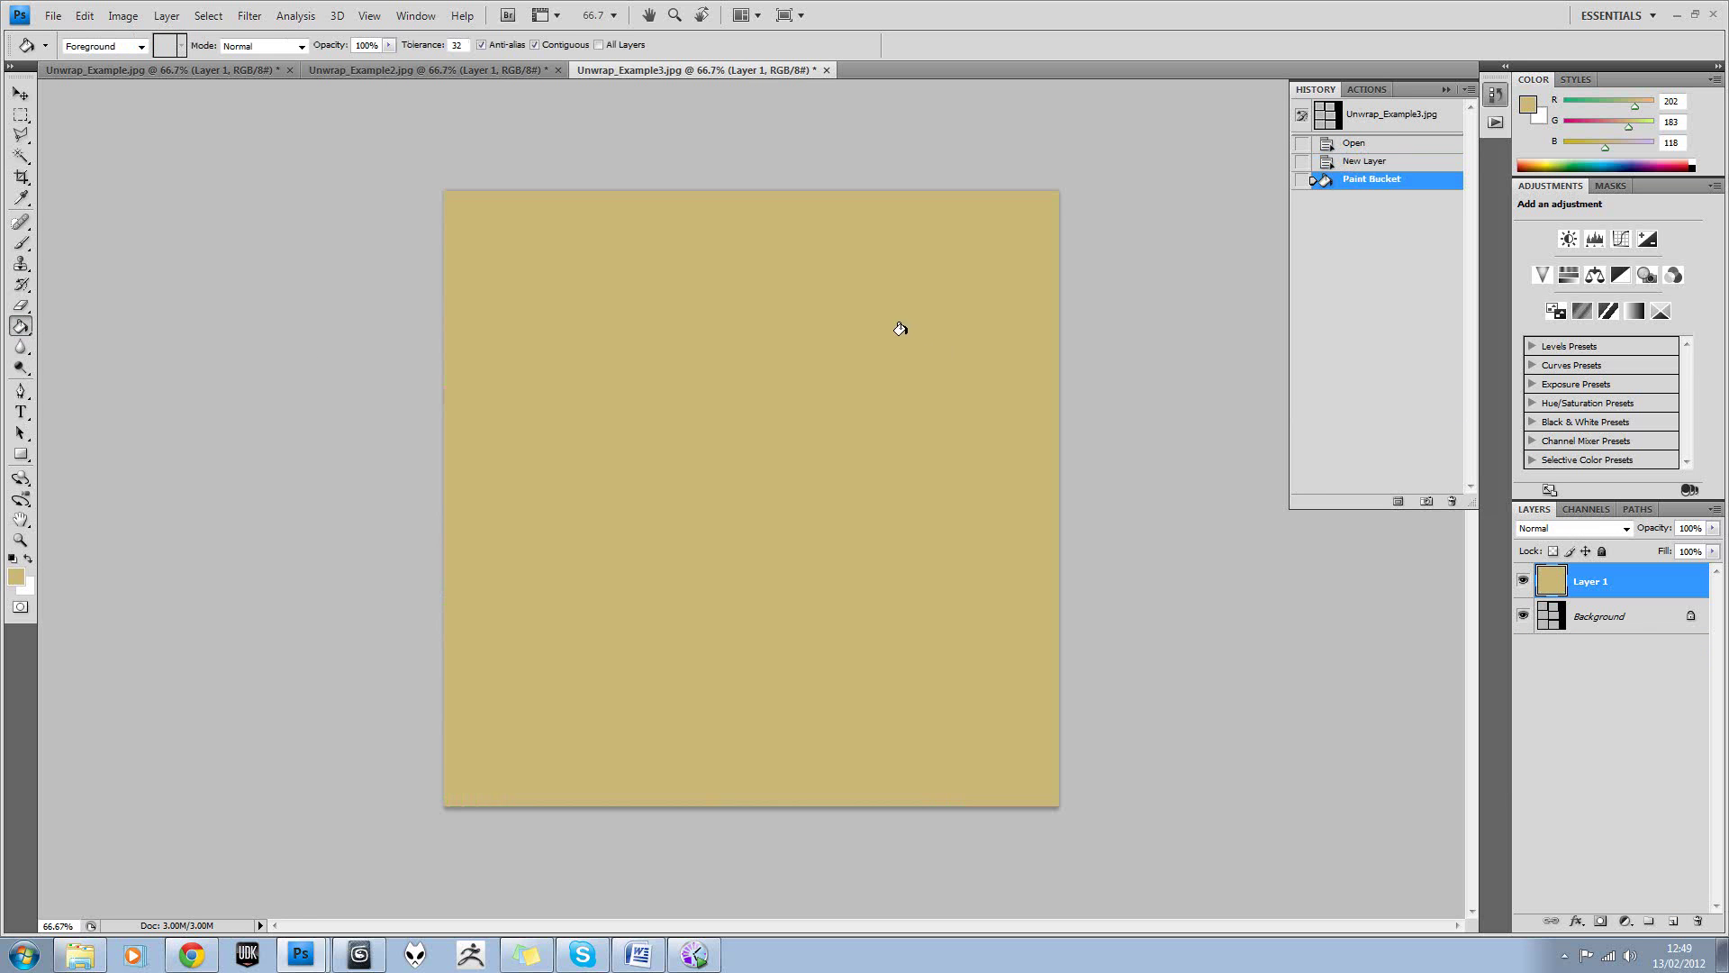
Hide the tan layer, add a new layer above it, and set the Brush colour to black (000000).
left_click(1523, 580)
left_click(1674, 922)
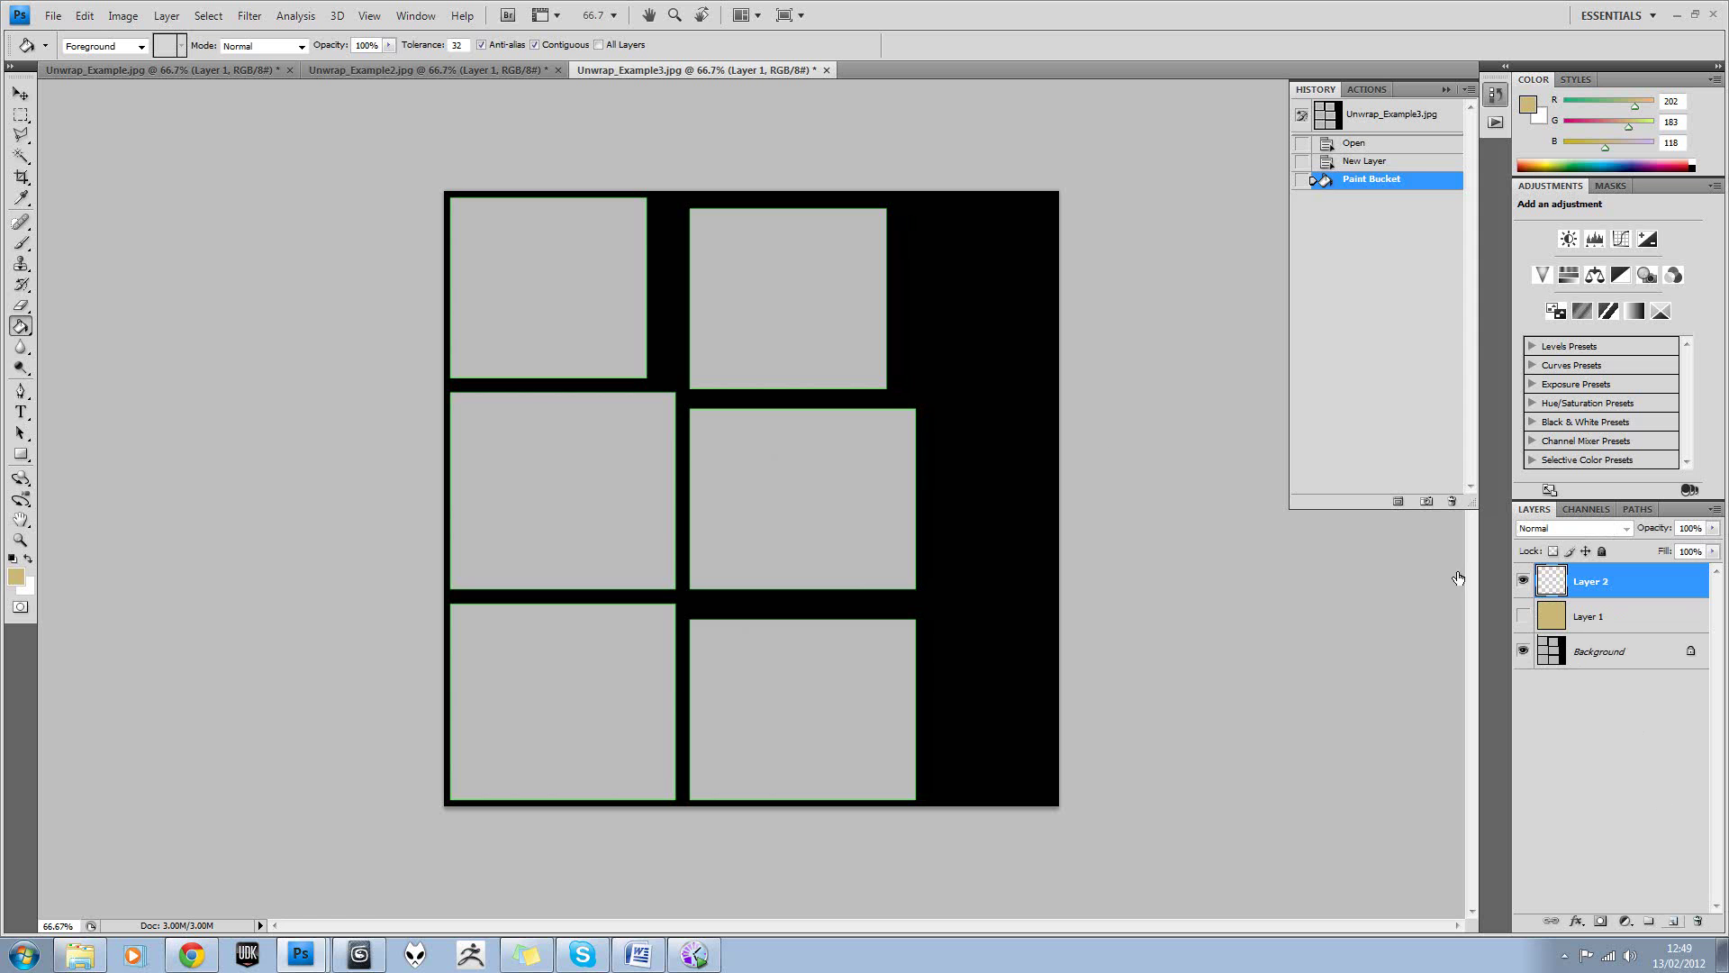
left_click(20, 242)
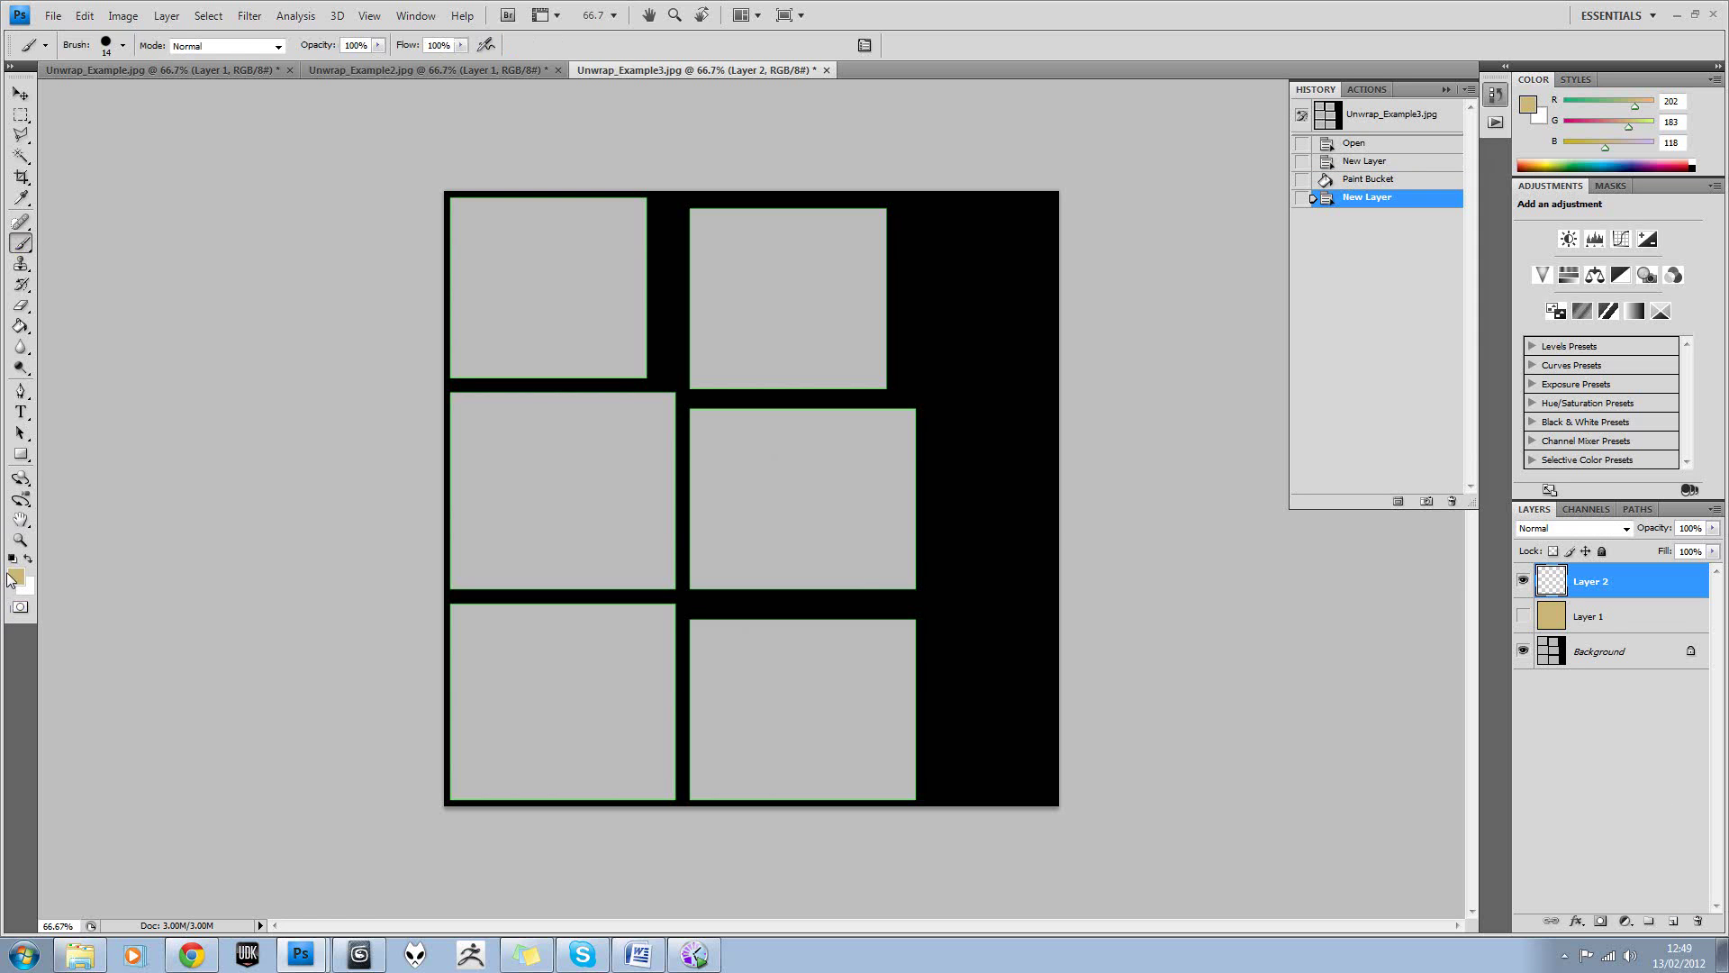
left_click(14, 573)
left_click_drag(667, 424, 586, 500)
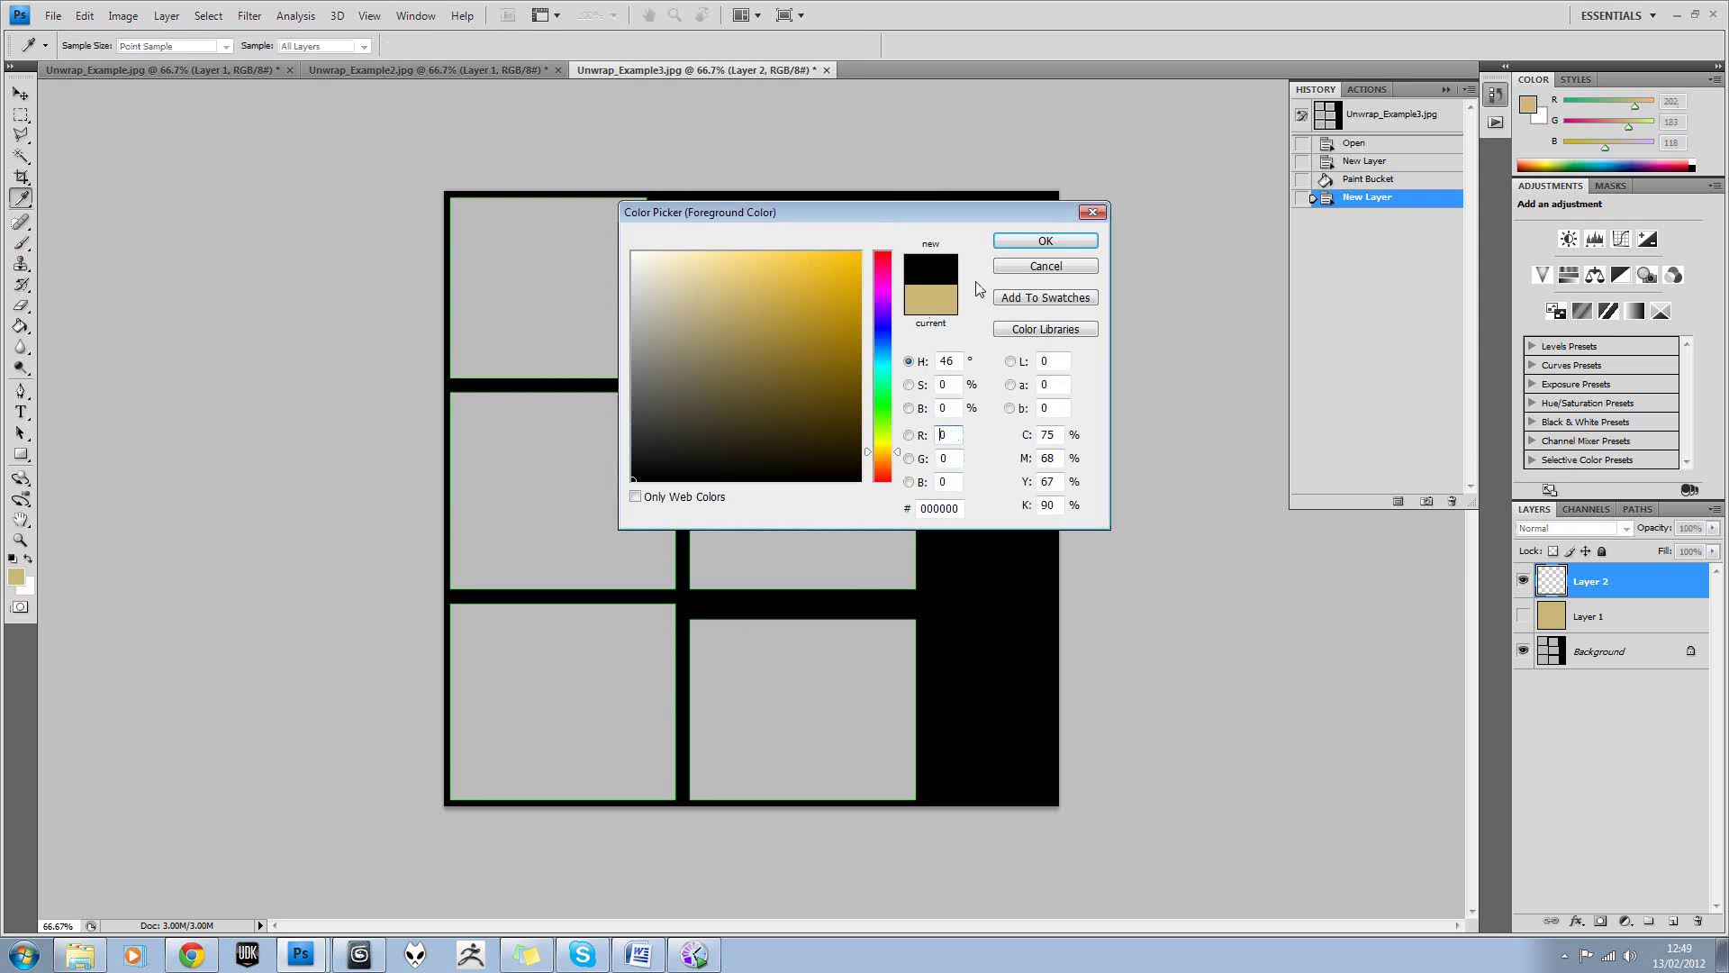
left_click(1020, 243)
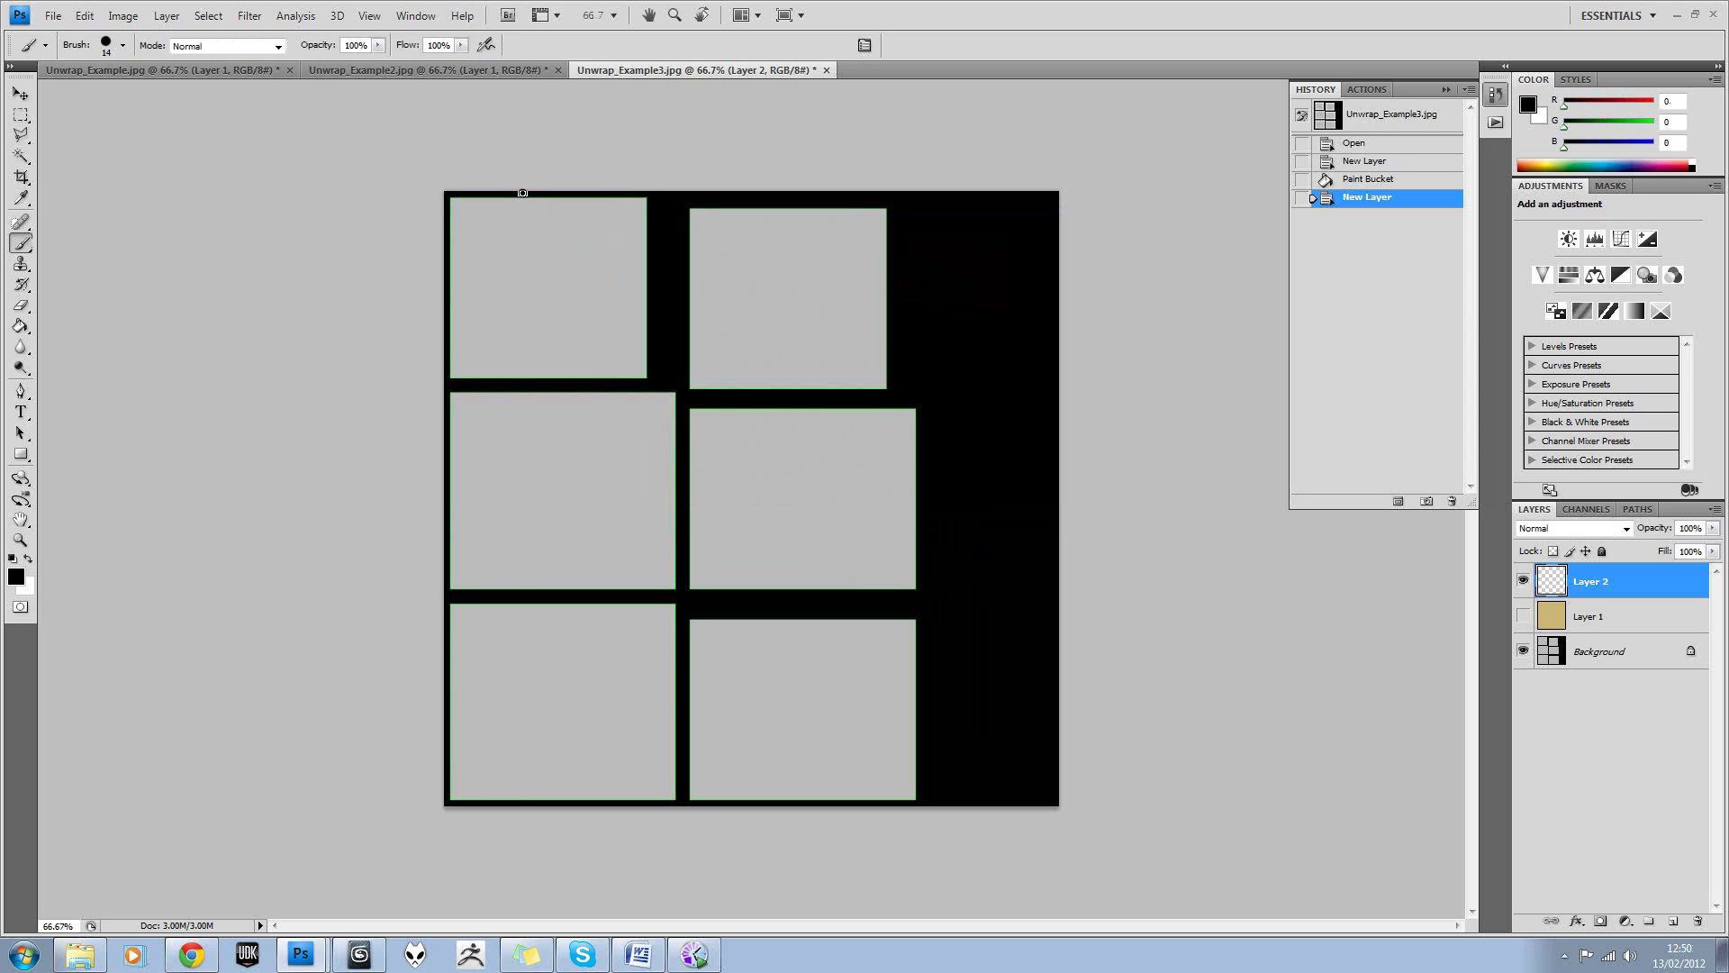
Paint two straight vertical black stripes through all three faces in the template's left column on the new layer.
left_click(523, 192)
left_click(508, 822, "shift")
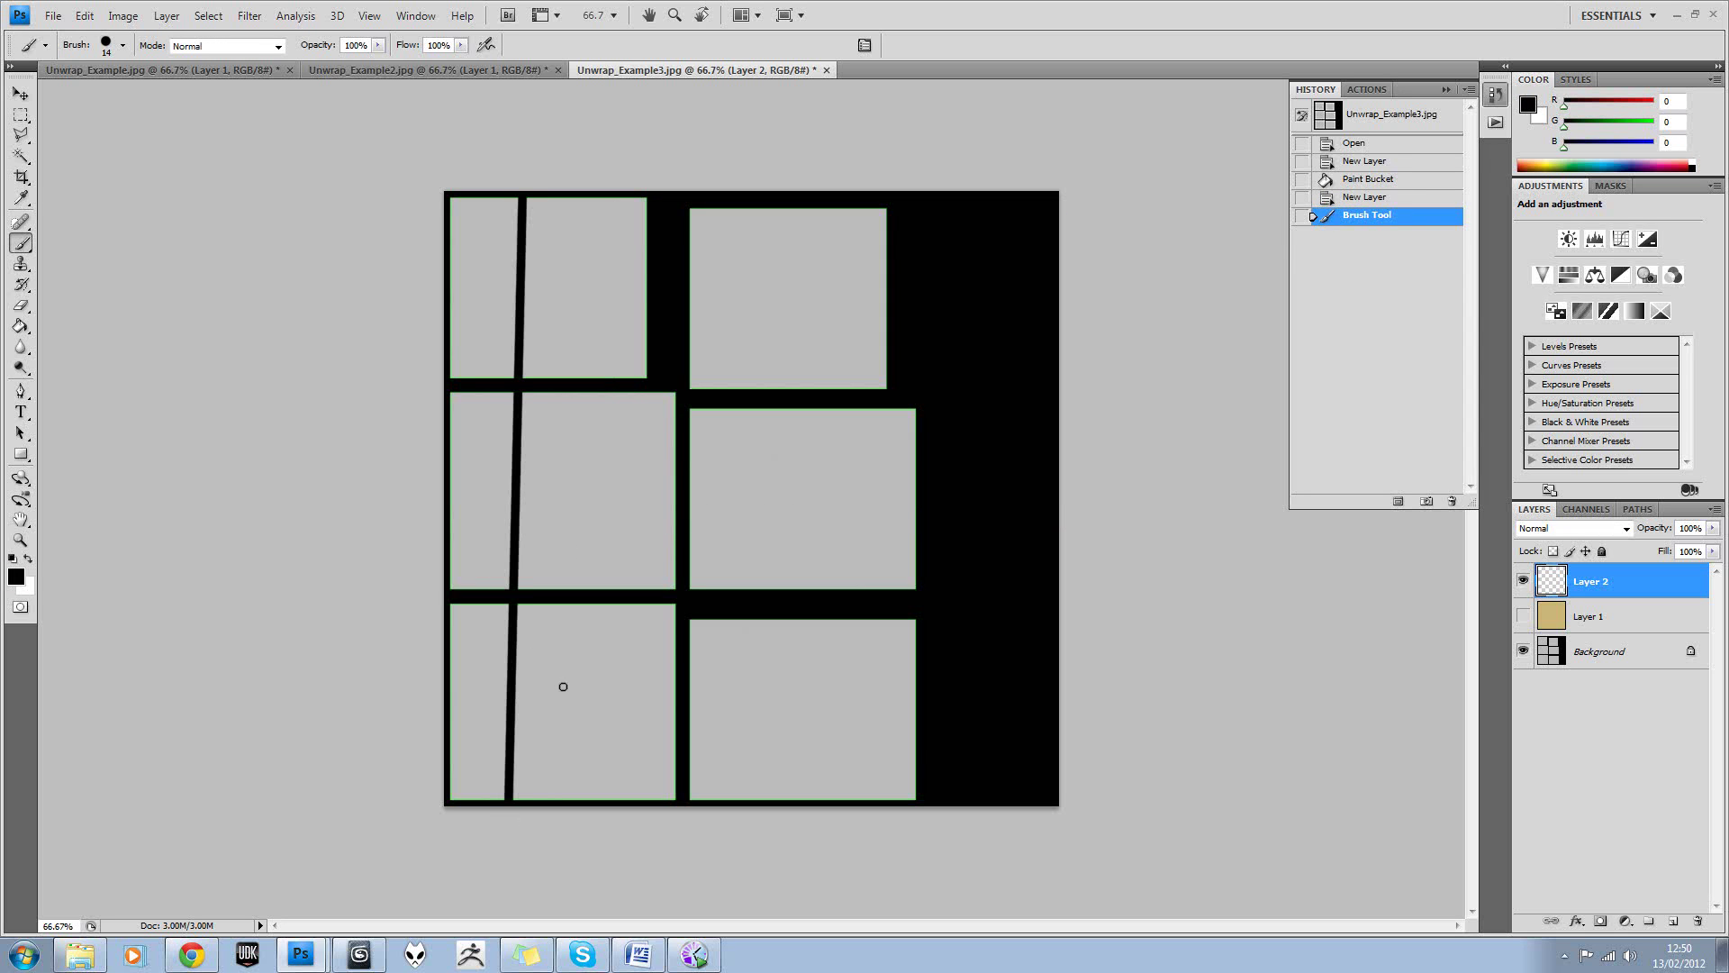
key("ctrl+z")
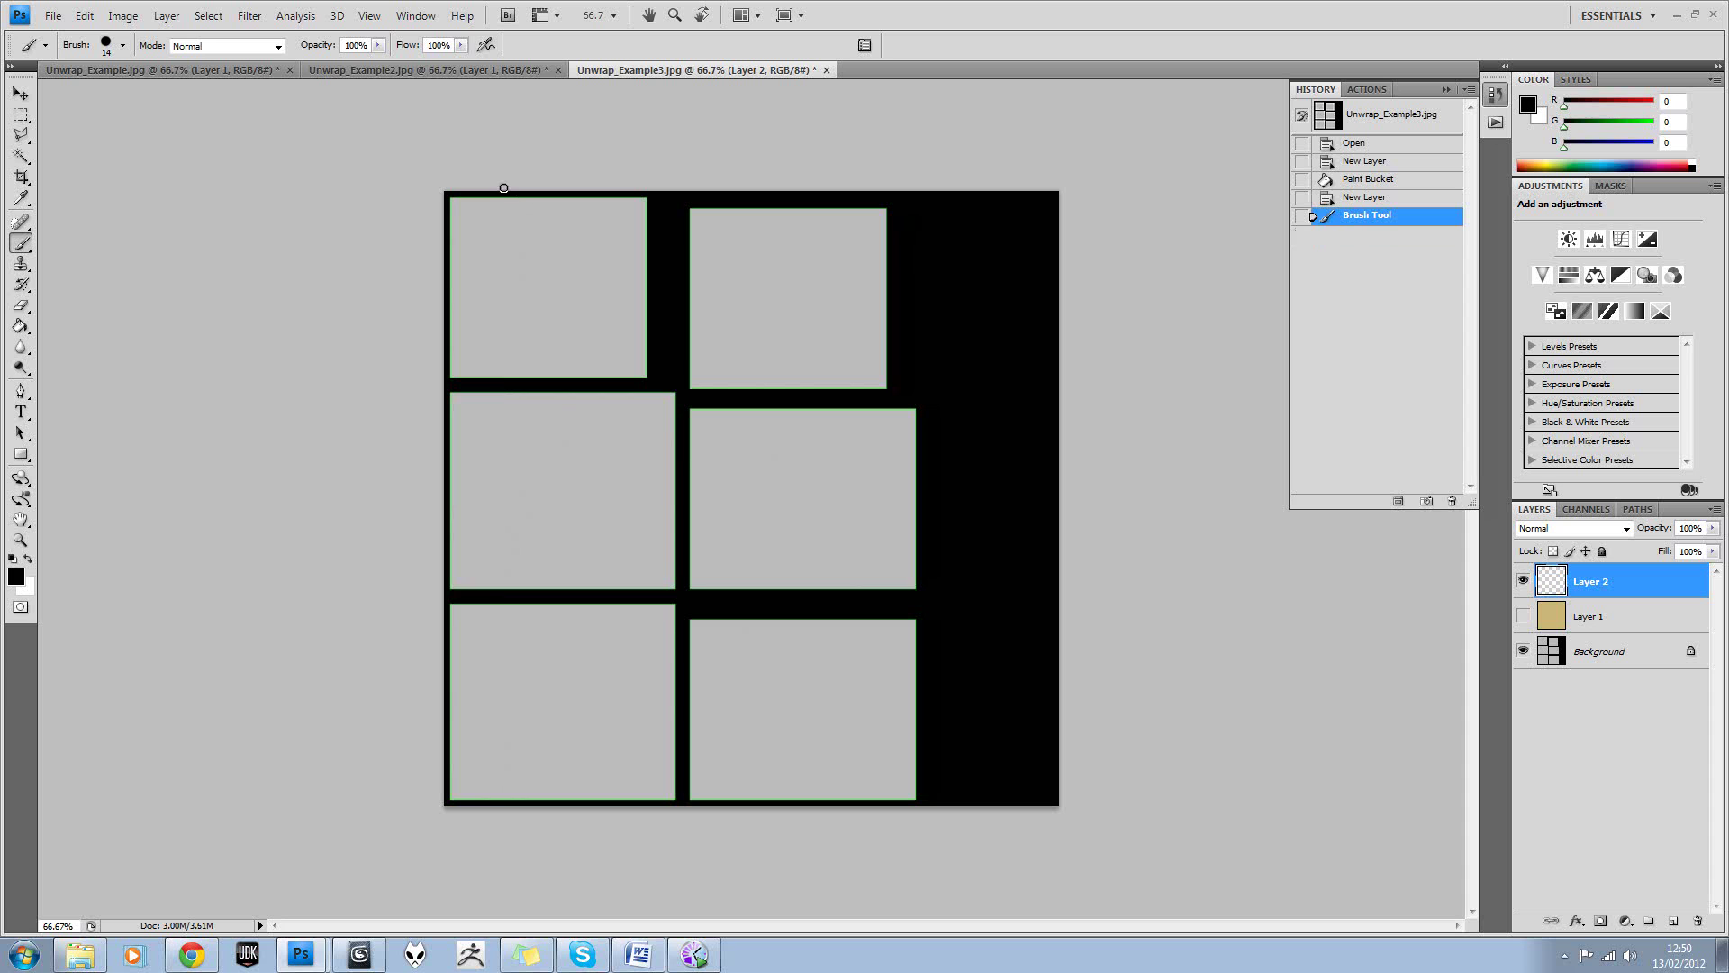
left_click_drag(504, 188, 524, 904)
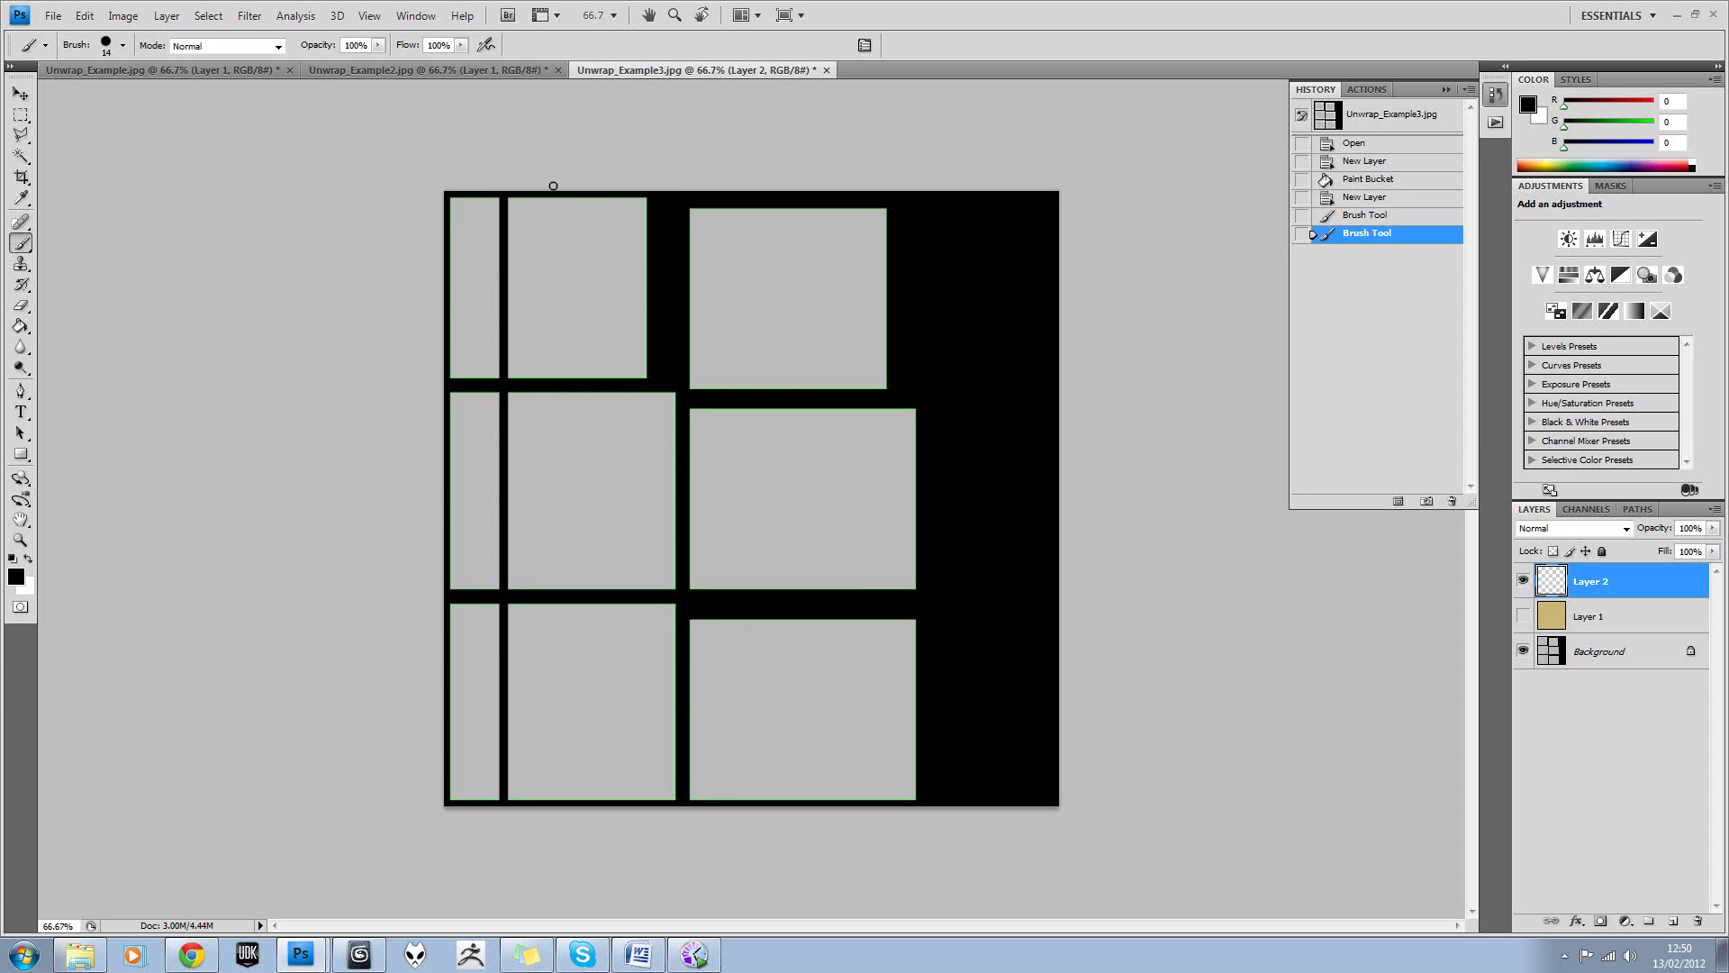
mouse_move(553, 185)
left_mouse_down("shift")
mouse_move(550, 536)
mouse_move(583, 851)
left_mouse_up("shift")
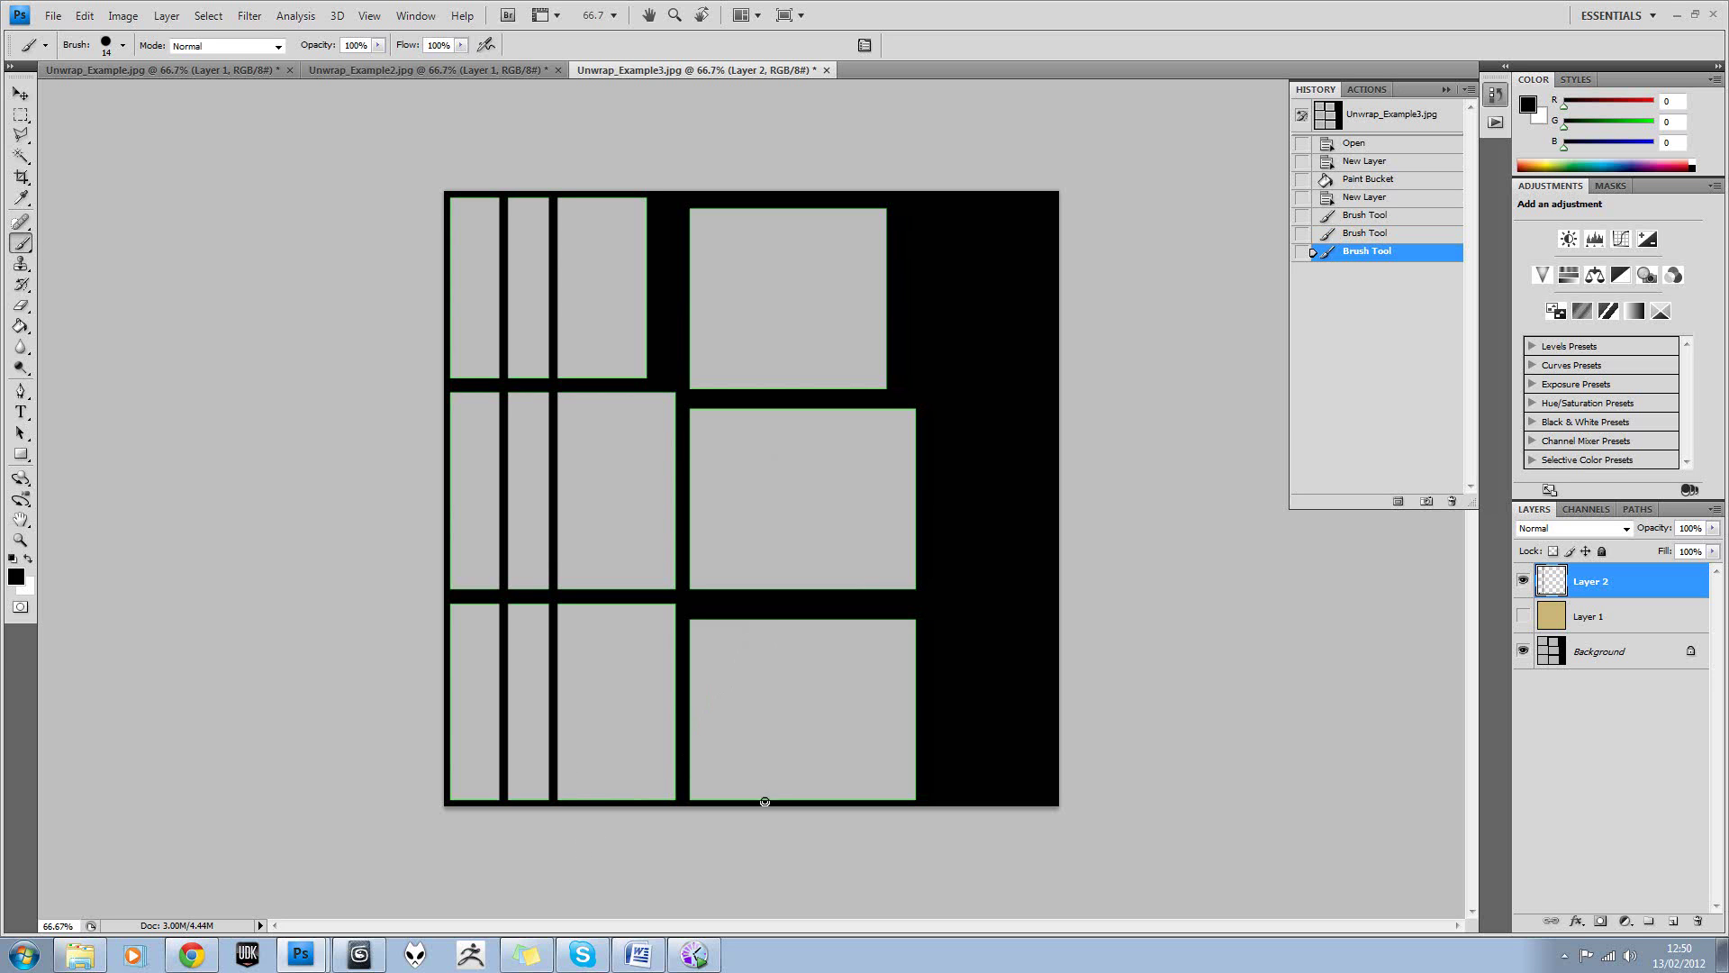
Paint two matching vertical black stripes through the three faces in the template's right column, undoing the misplaced strokes.
left_click_drag(759, 801, 761, 324, "shift")
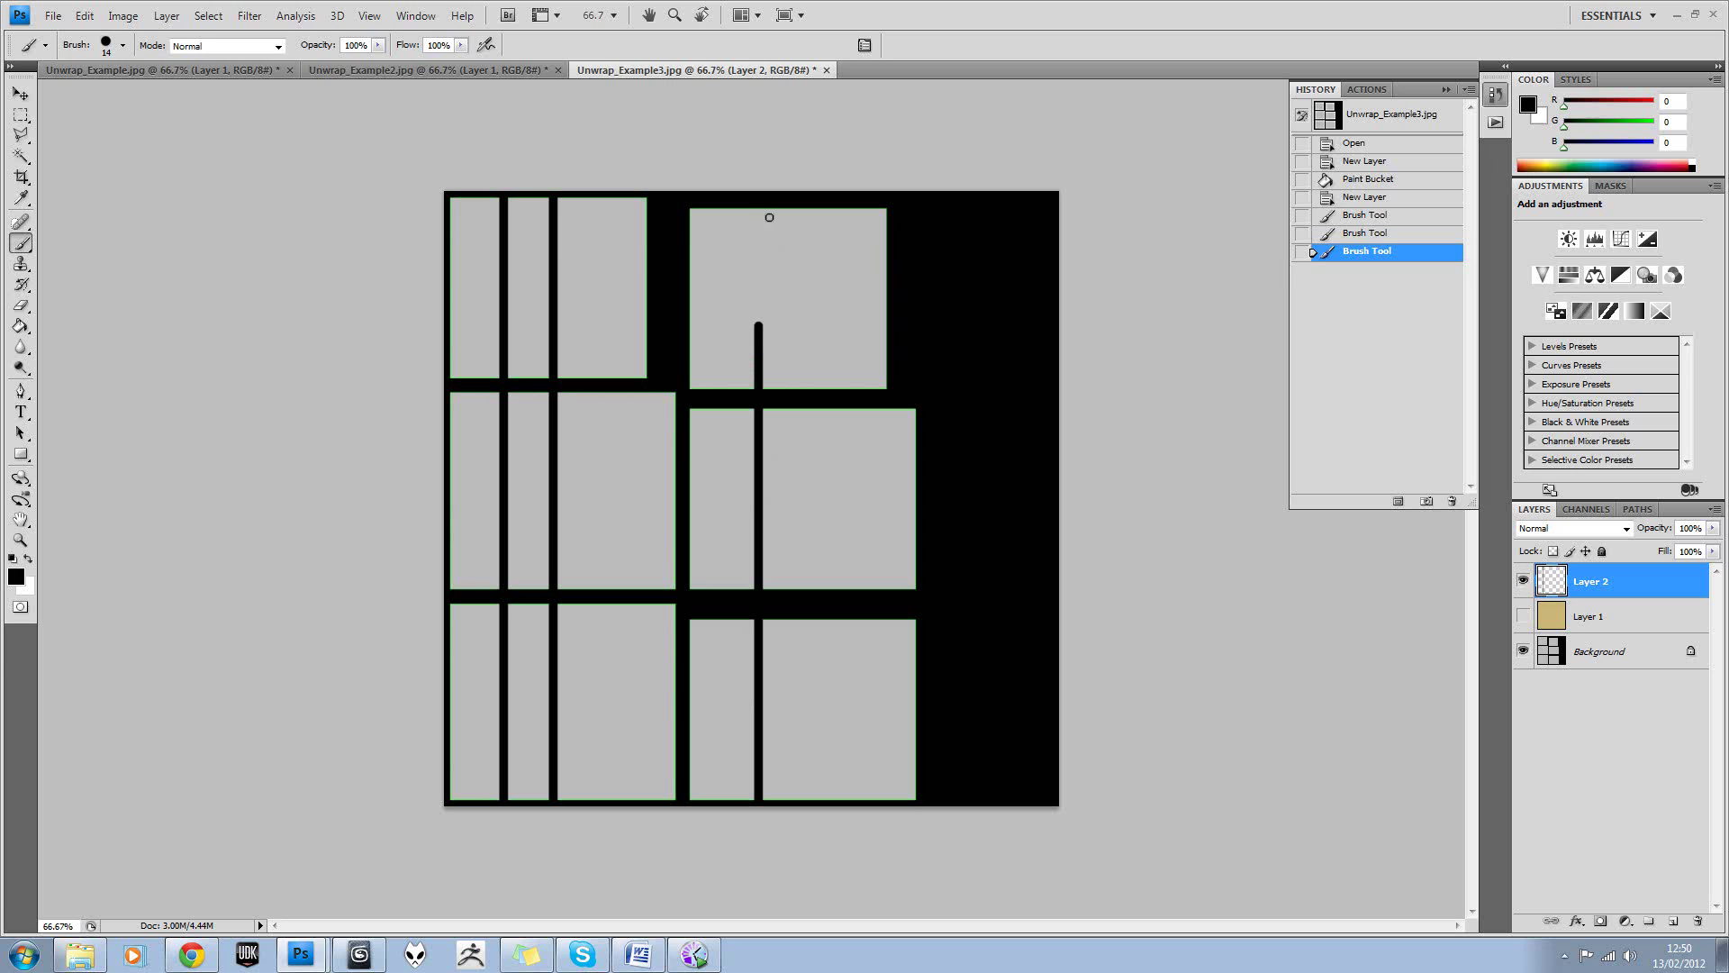
key("ctrl+z")
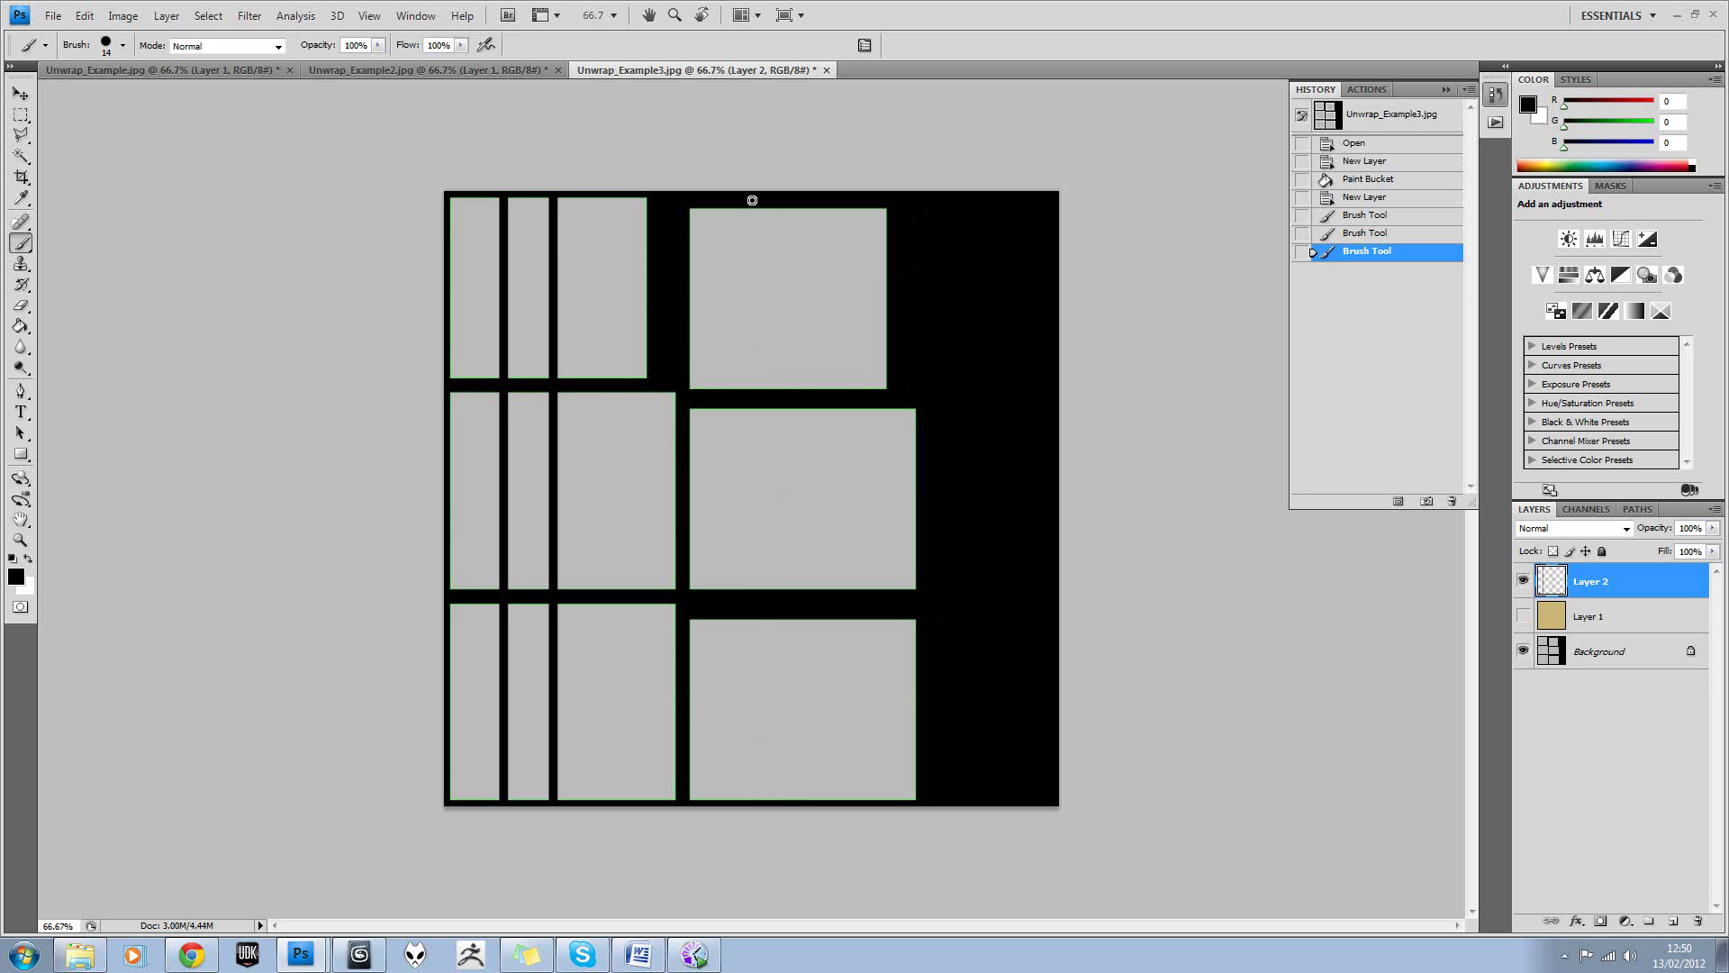
left_click_drag(752, 202, 745, 839, "shift")
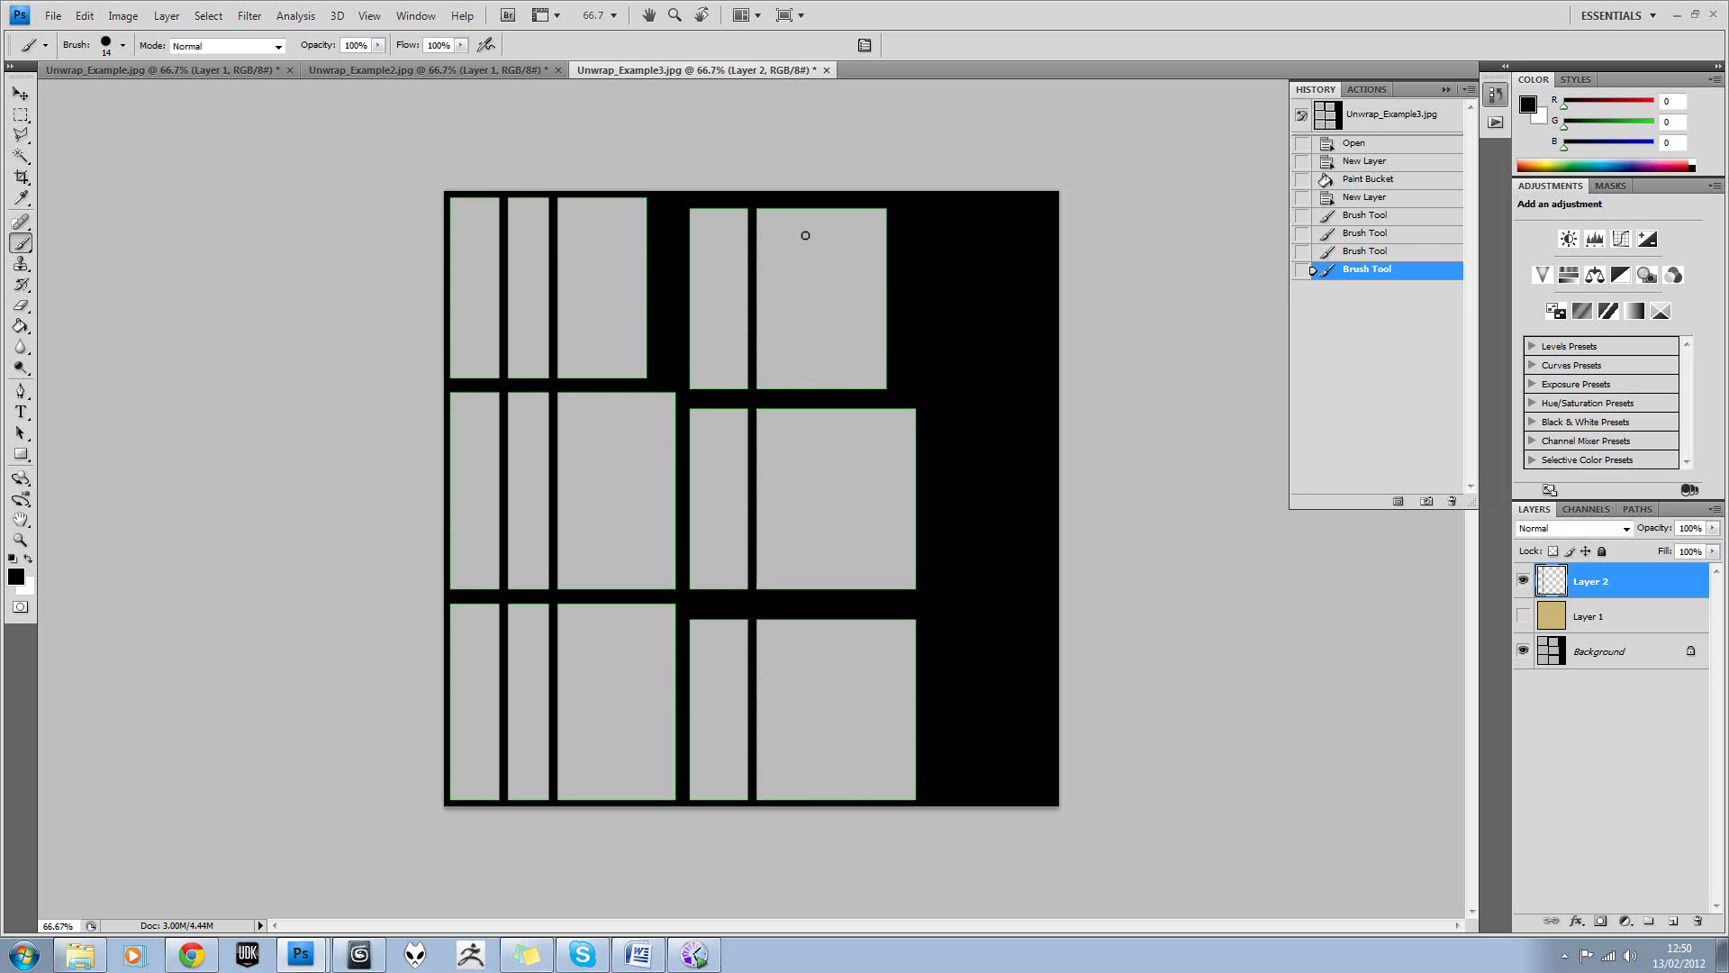
left_click_drag(810, 202, 805, 806, "shift")
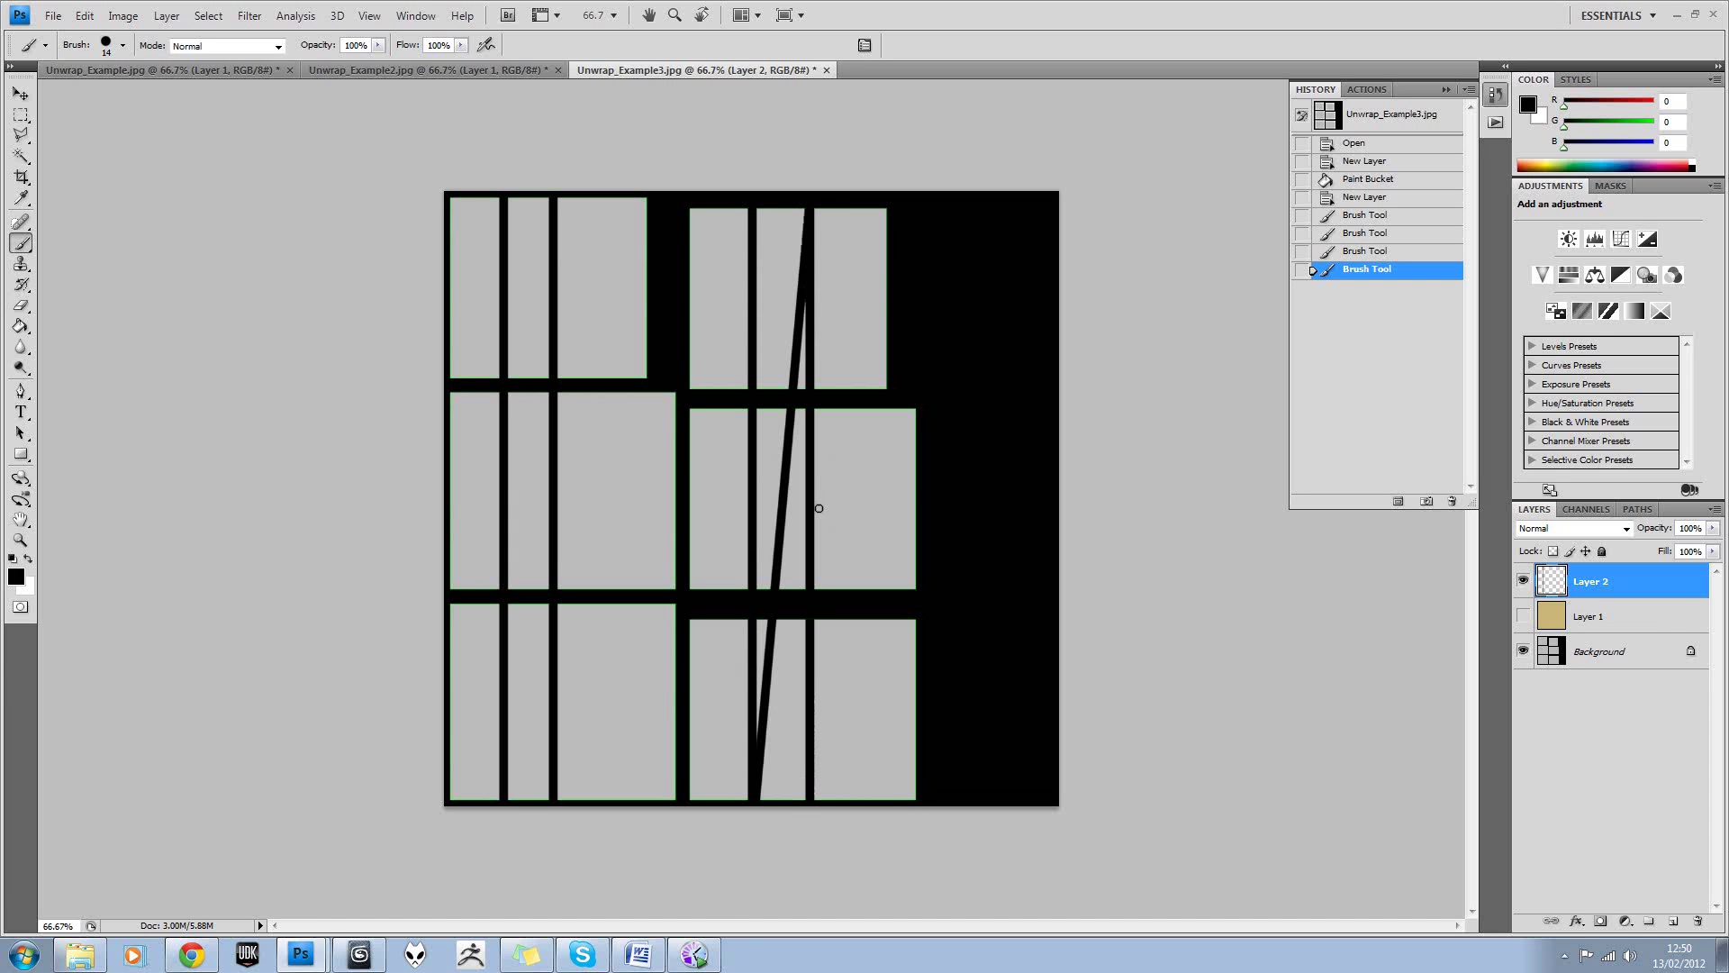
key("ctrl+z")
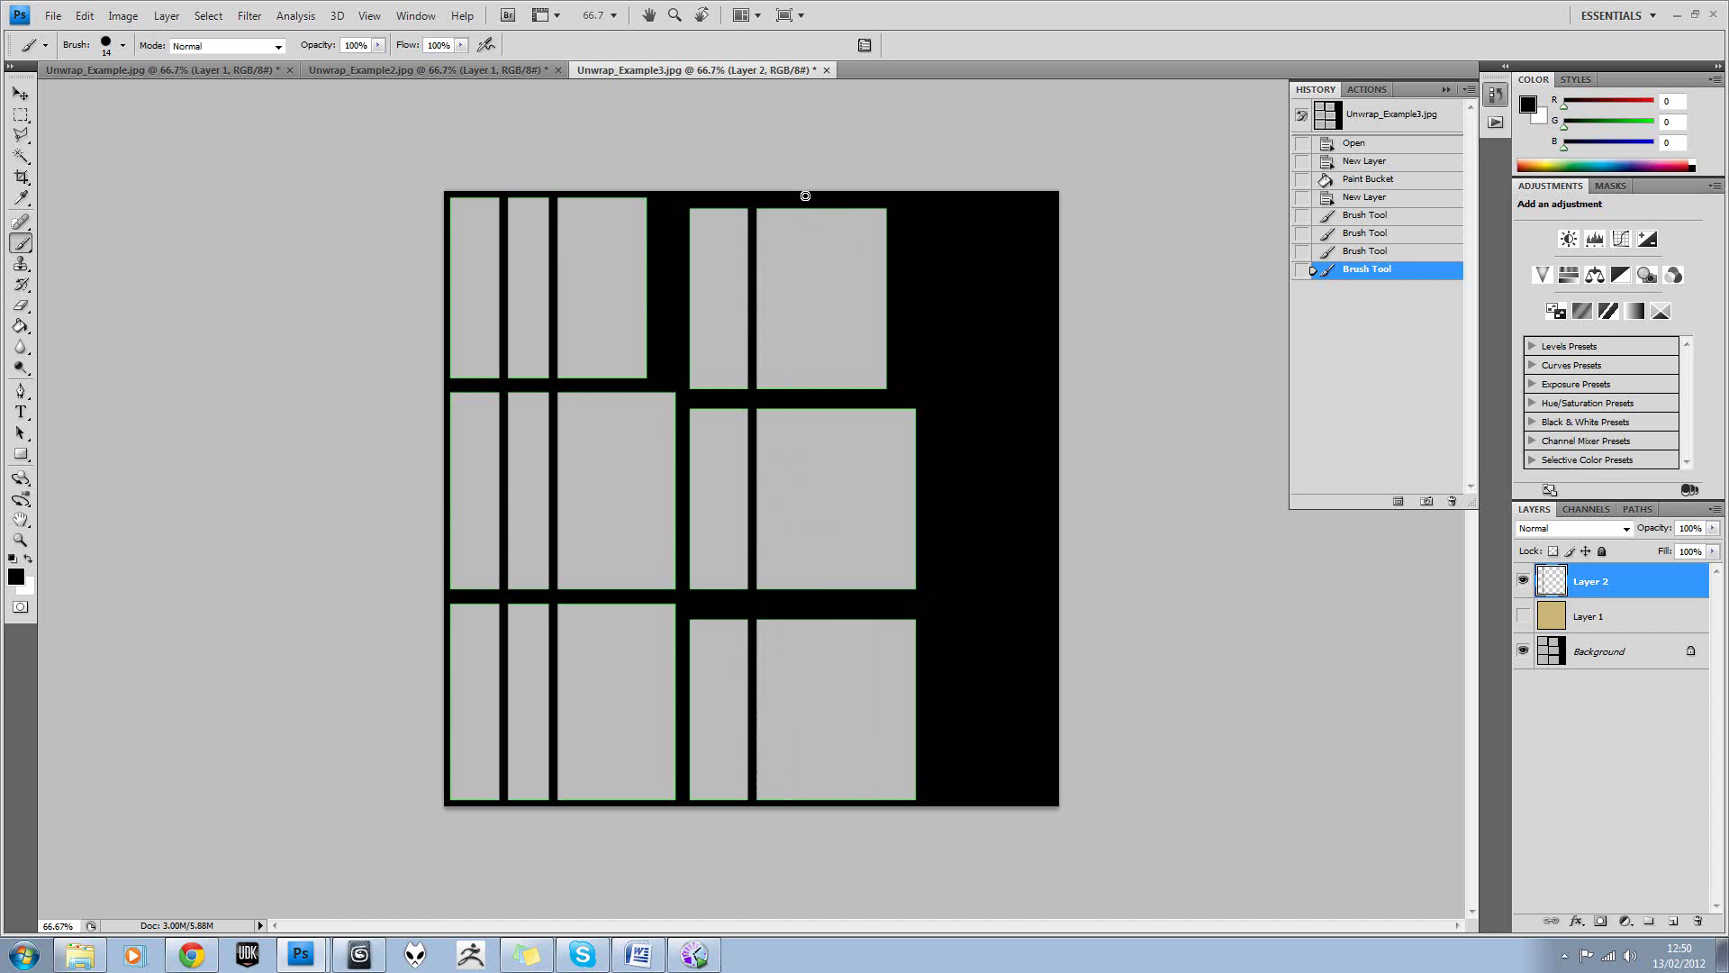
left_click_drag(806, 195, 810, 838, "shift")
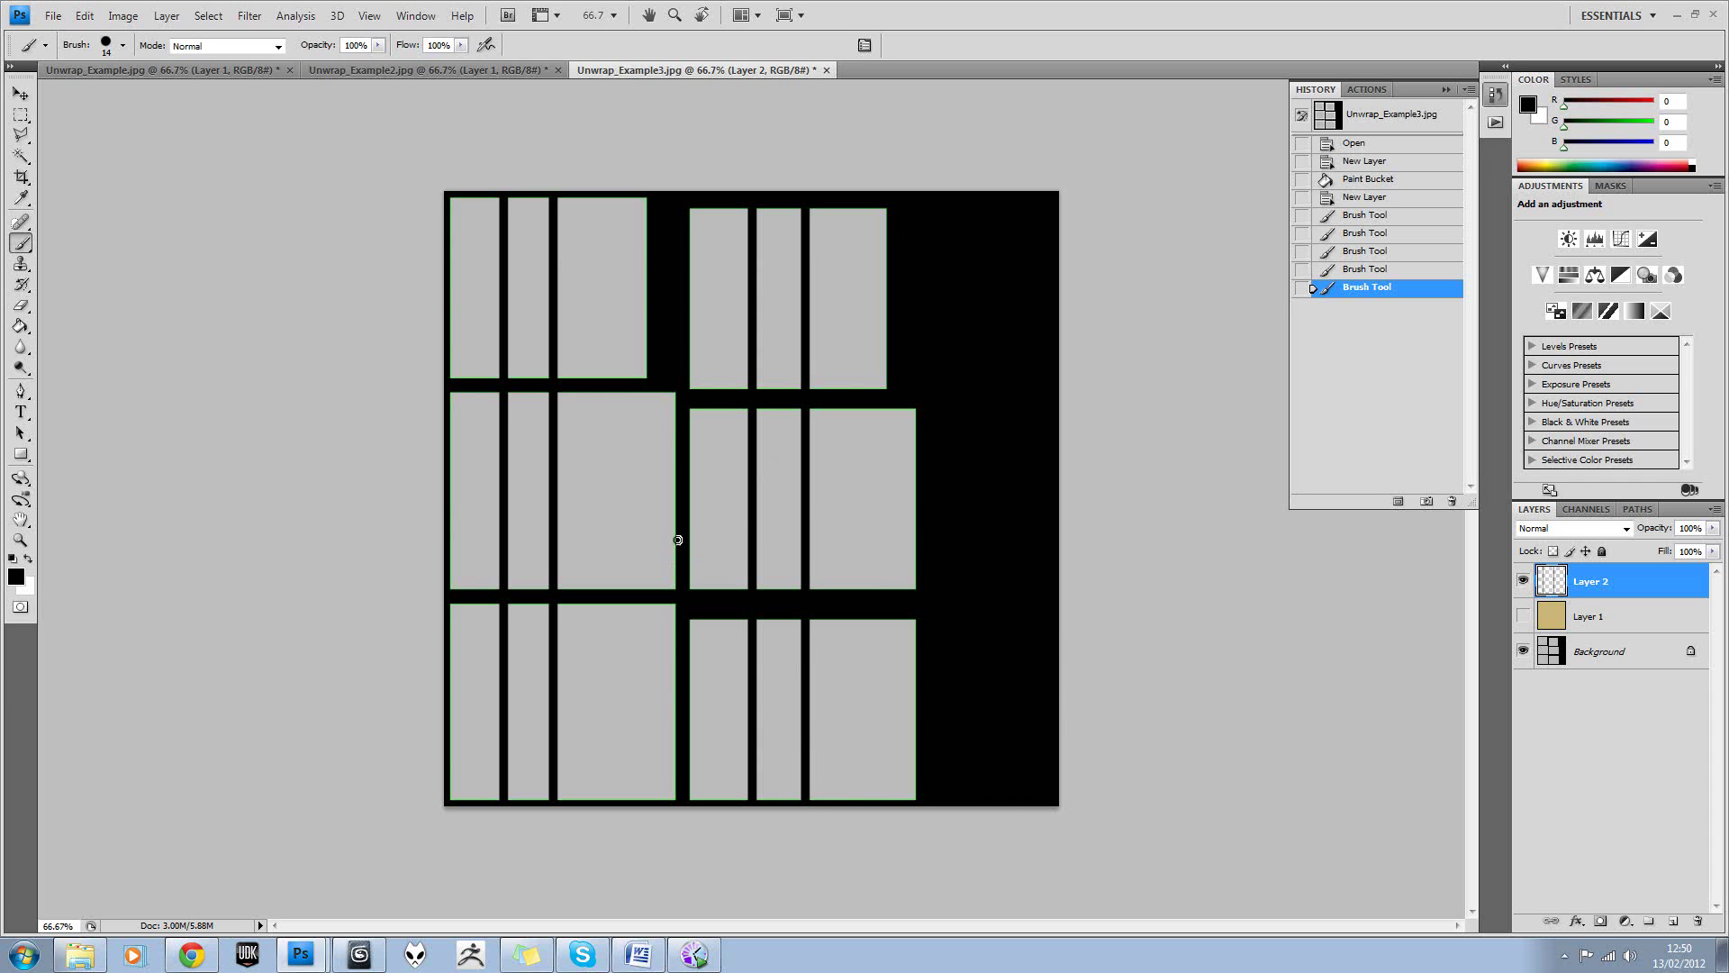
Duplicate the TEST CRATE text layer from Unwrap_Example2.jpg into the Unwrap_Example3.jpg document.
left_click(434, 69)
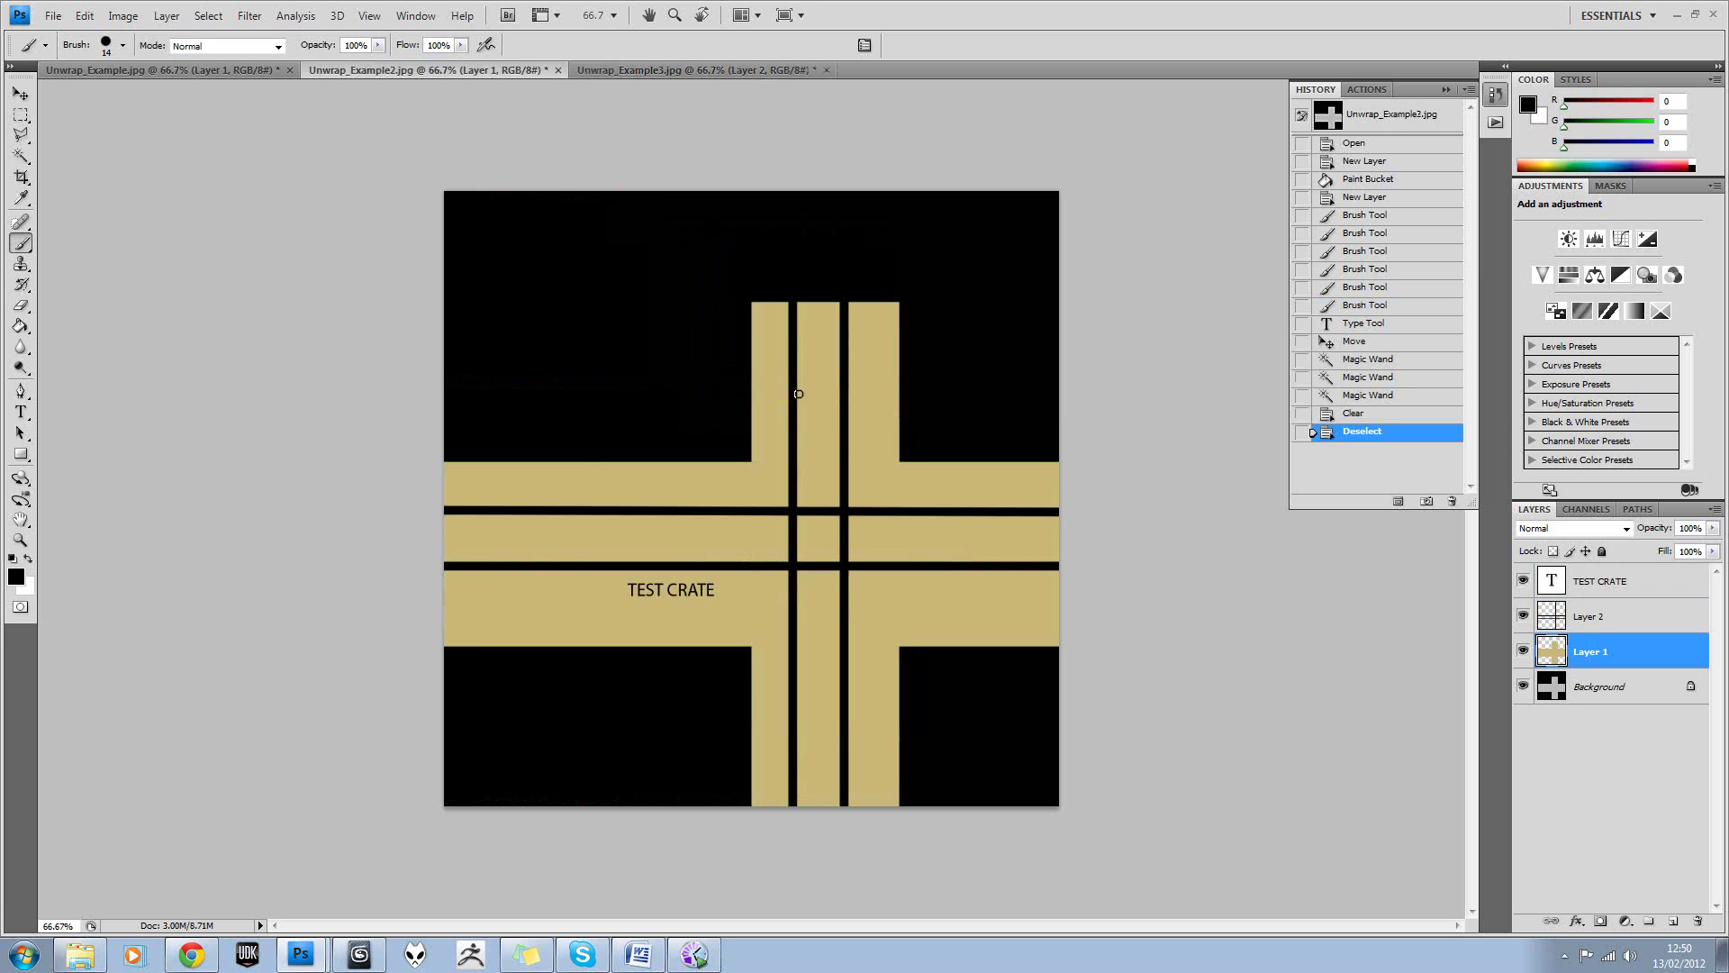
left_click(1612, 586)
right_click(1633, 582)
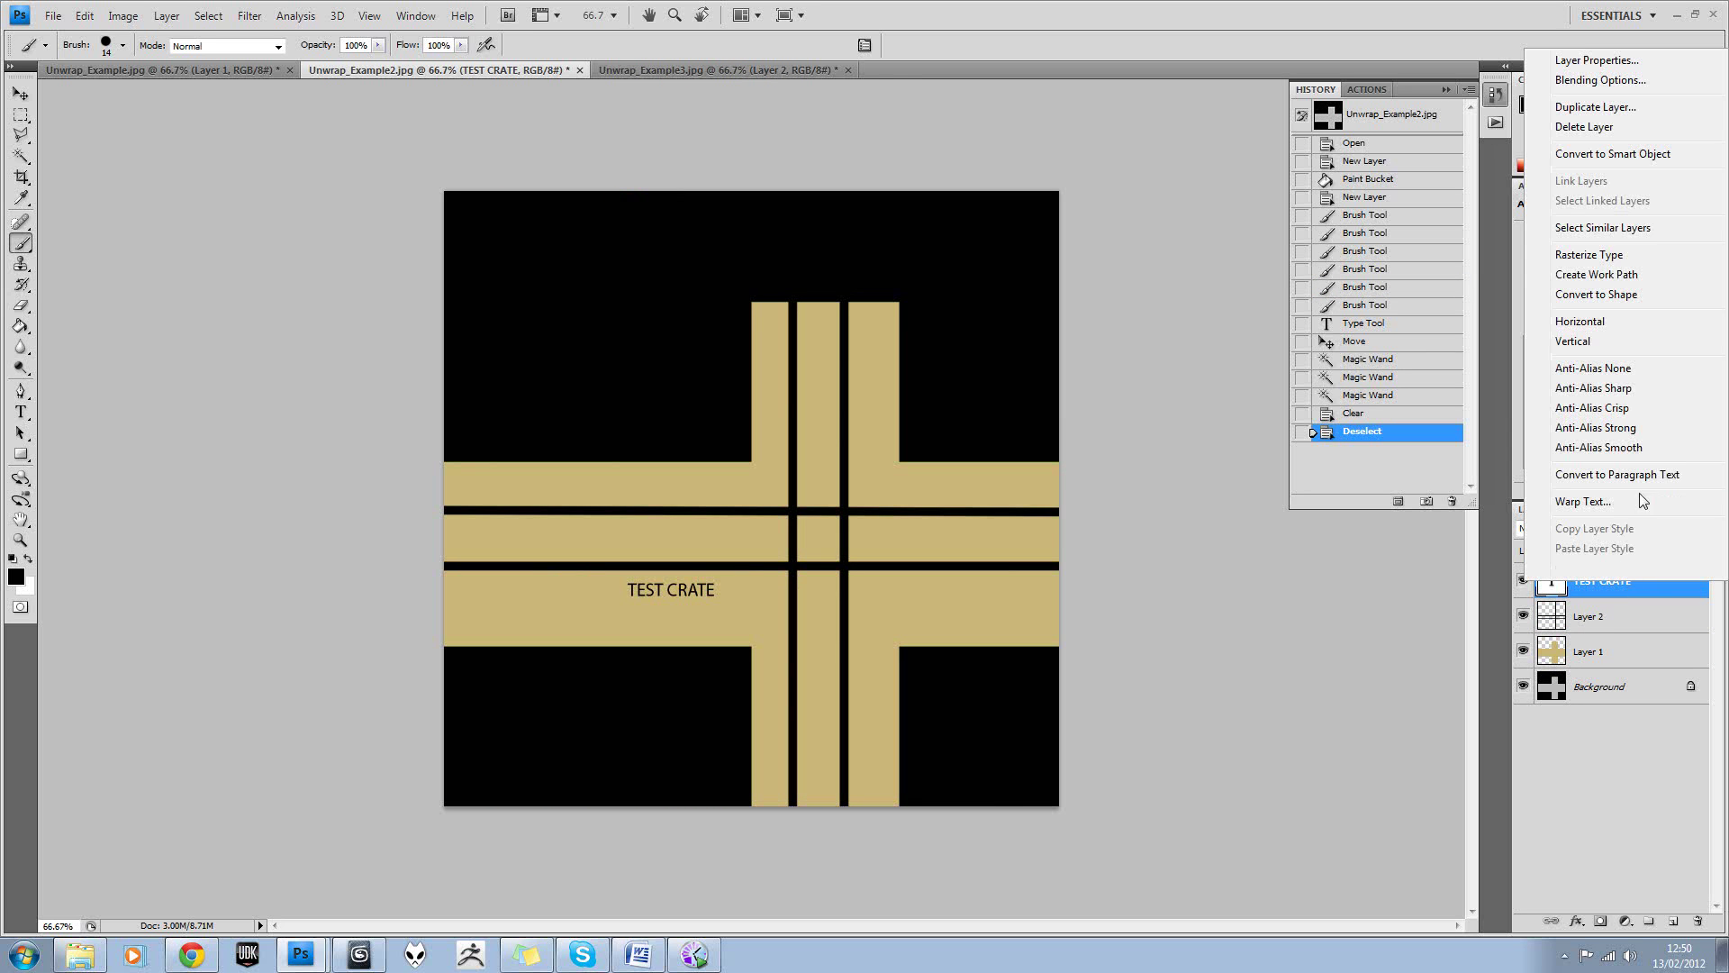
left_click(1597, 108)
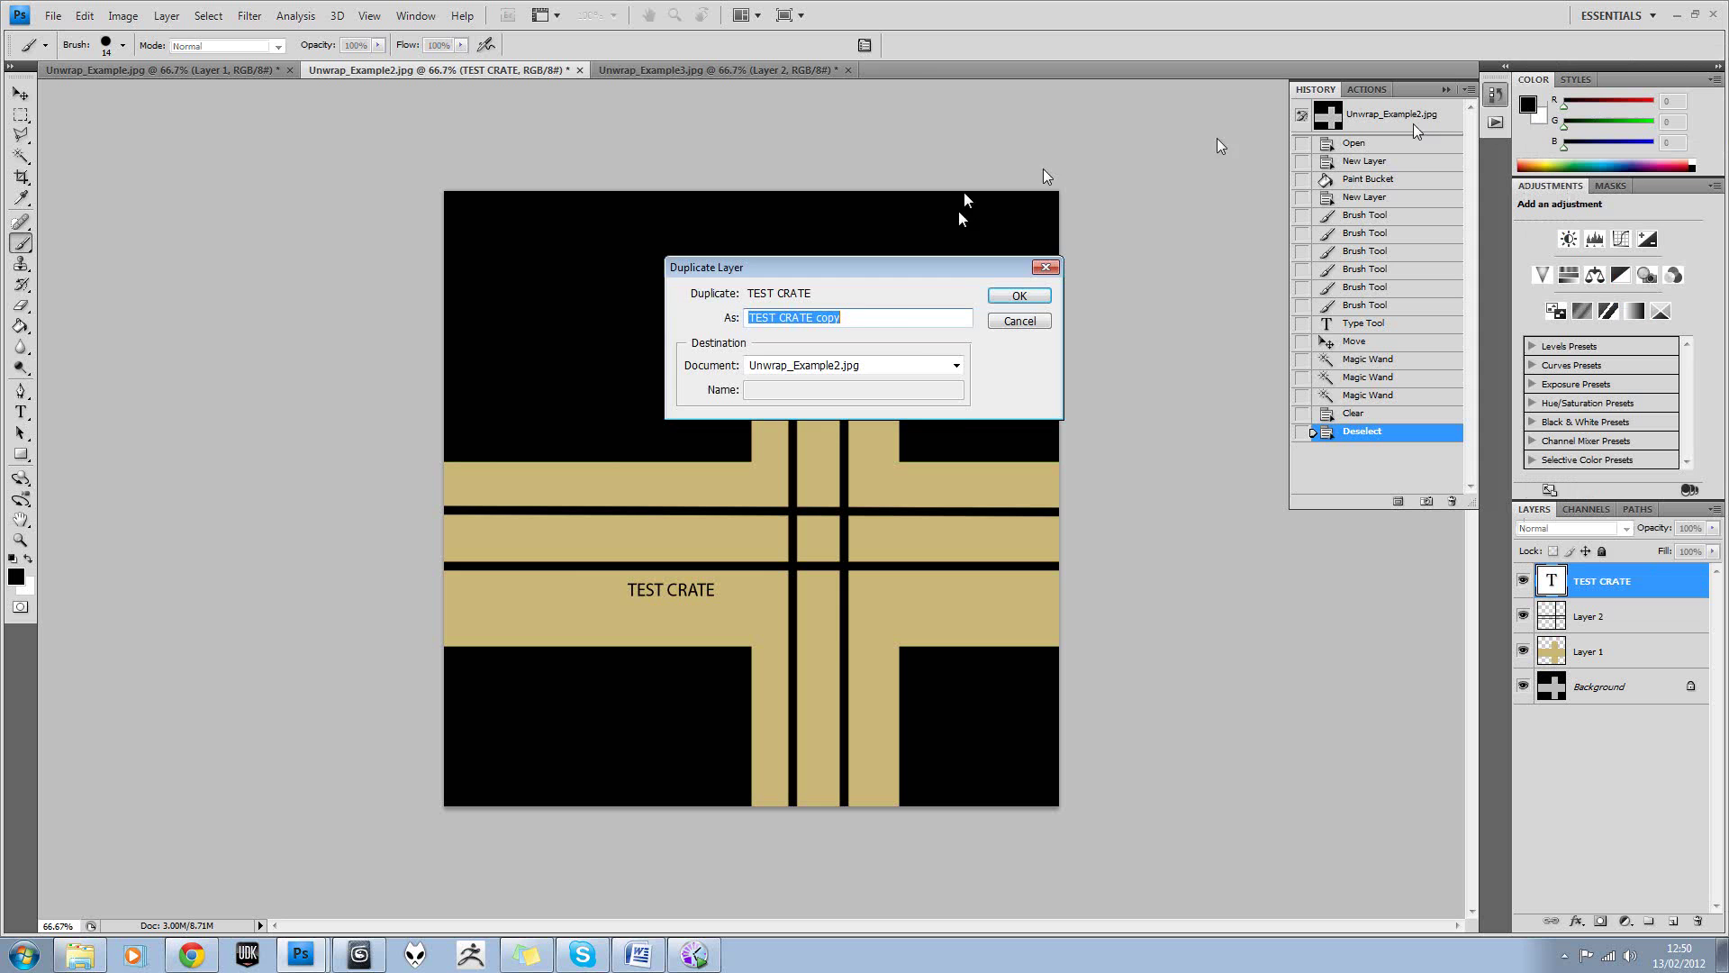
left_click(905, 365)
left_click(863, 412)
left_click(1020, 296)
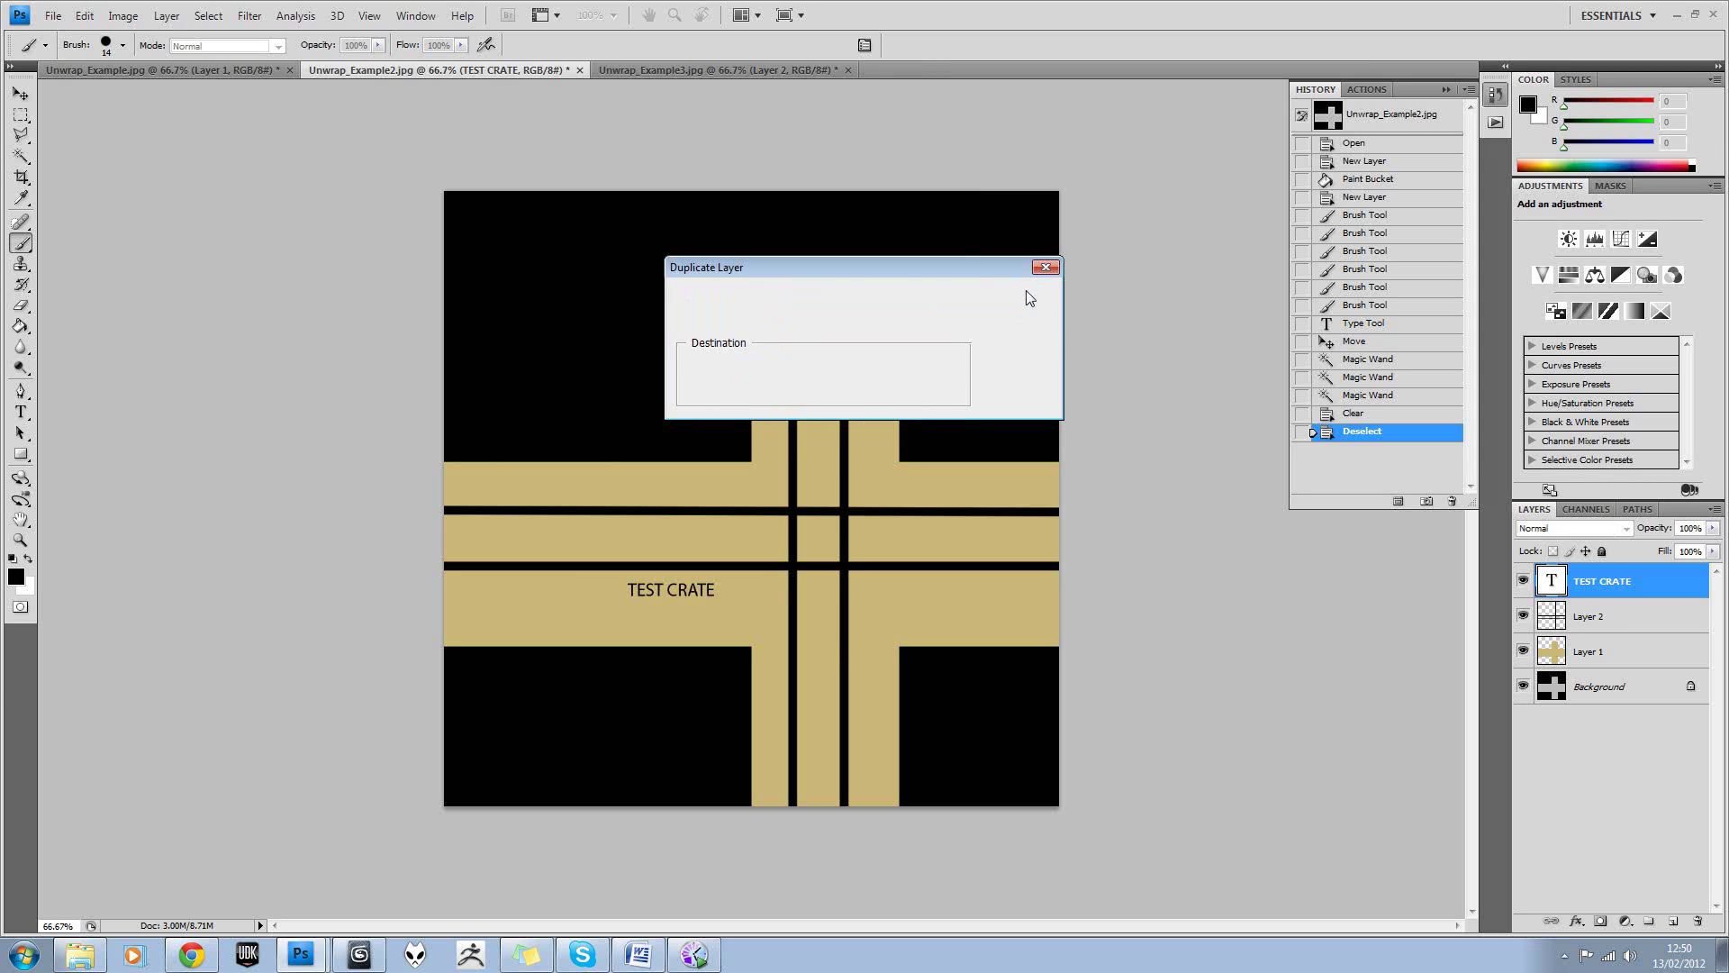
In Unwrap_Example3.jpg, move the TEST CRATE text onto the wide plank of the left column's middle face.
left_click(705, 70)
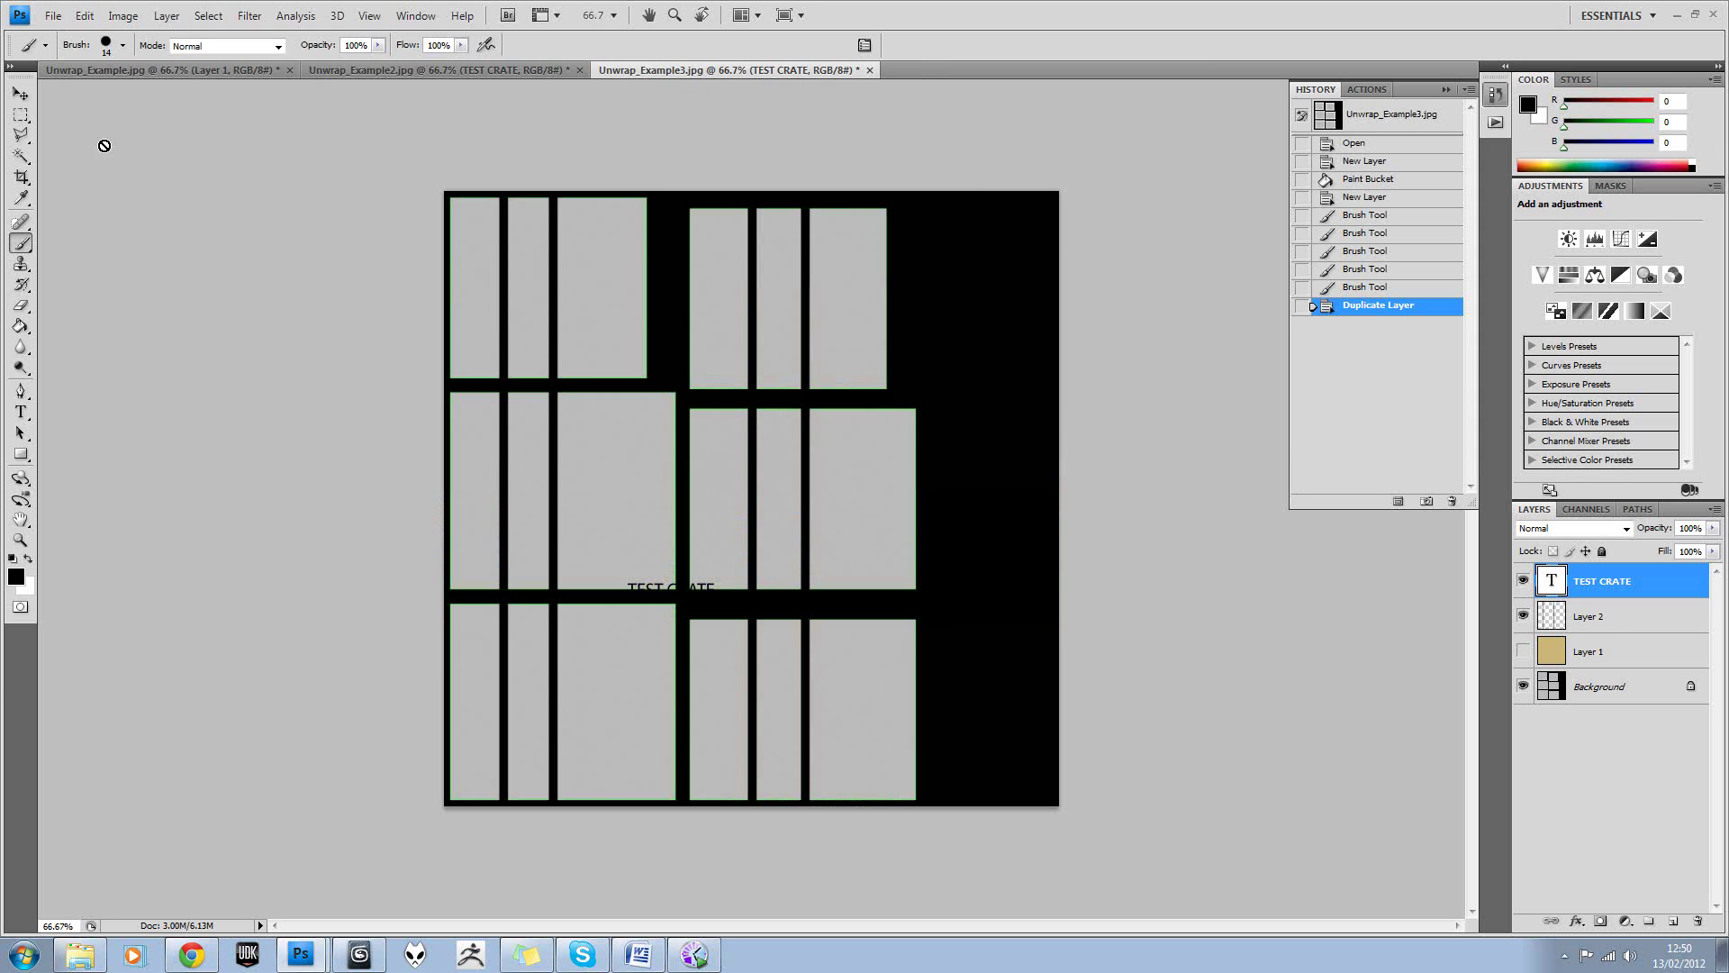
left_click(20, 92)
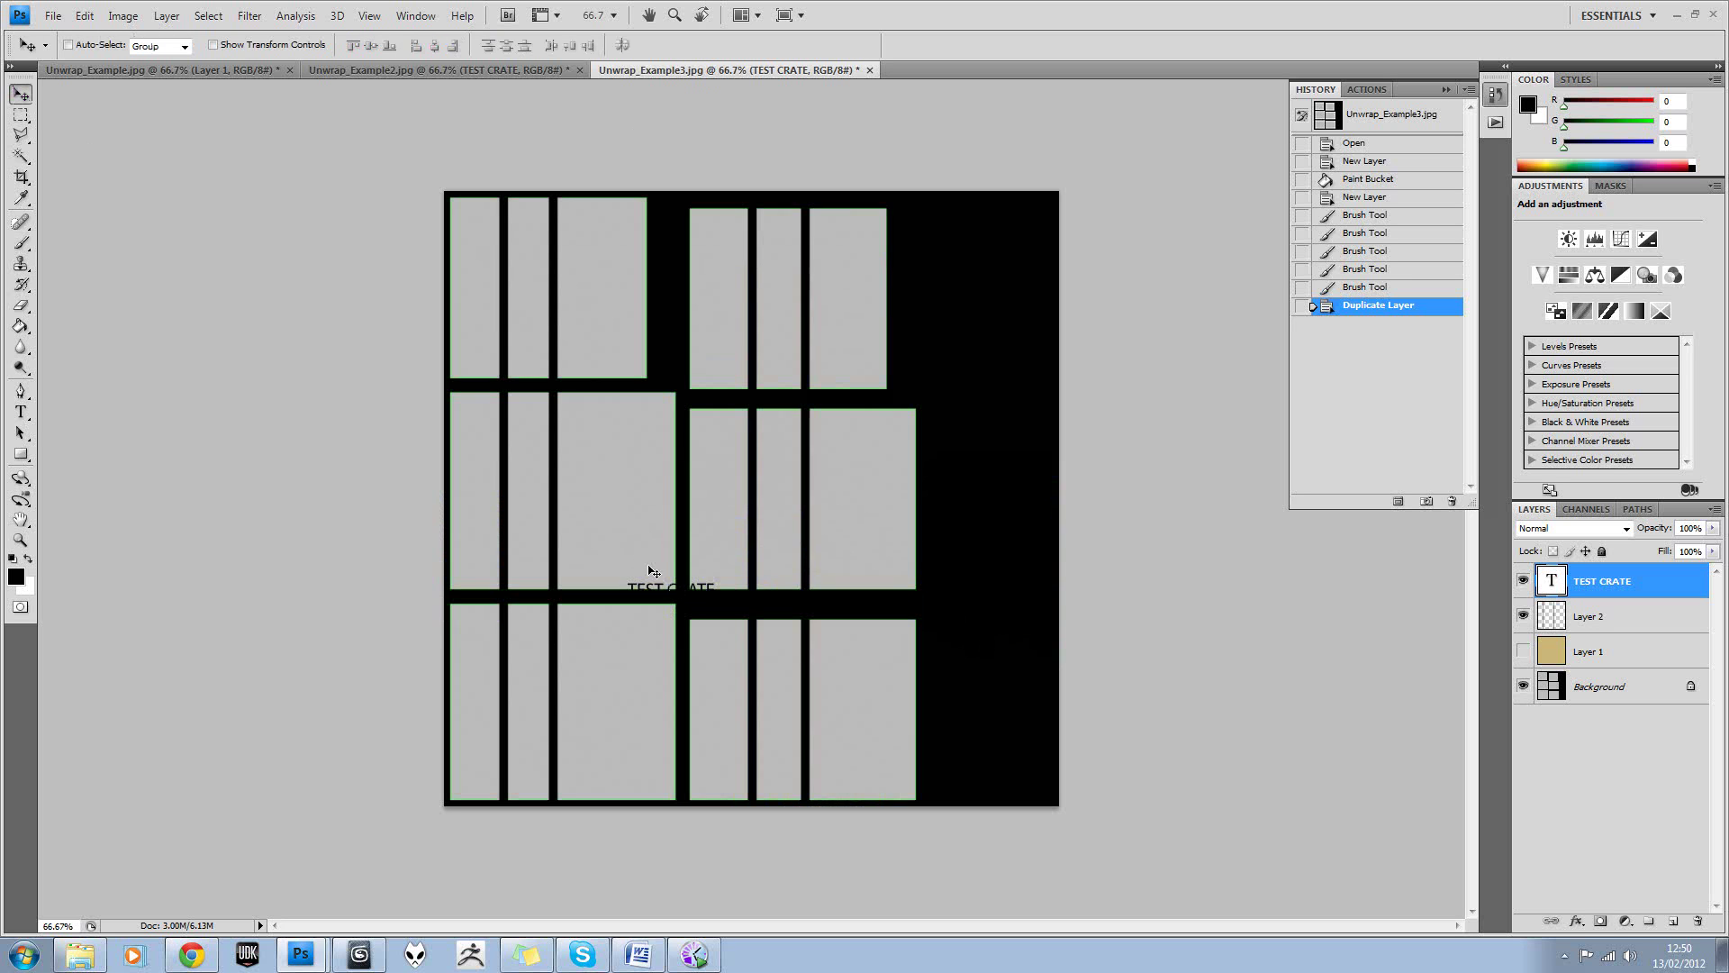
left_click_drag(654, 574, 619, 516)
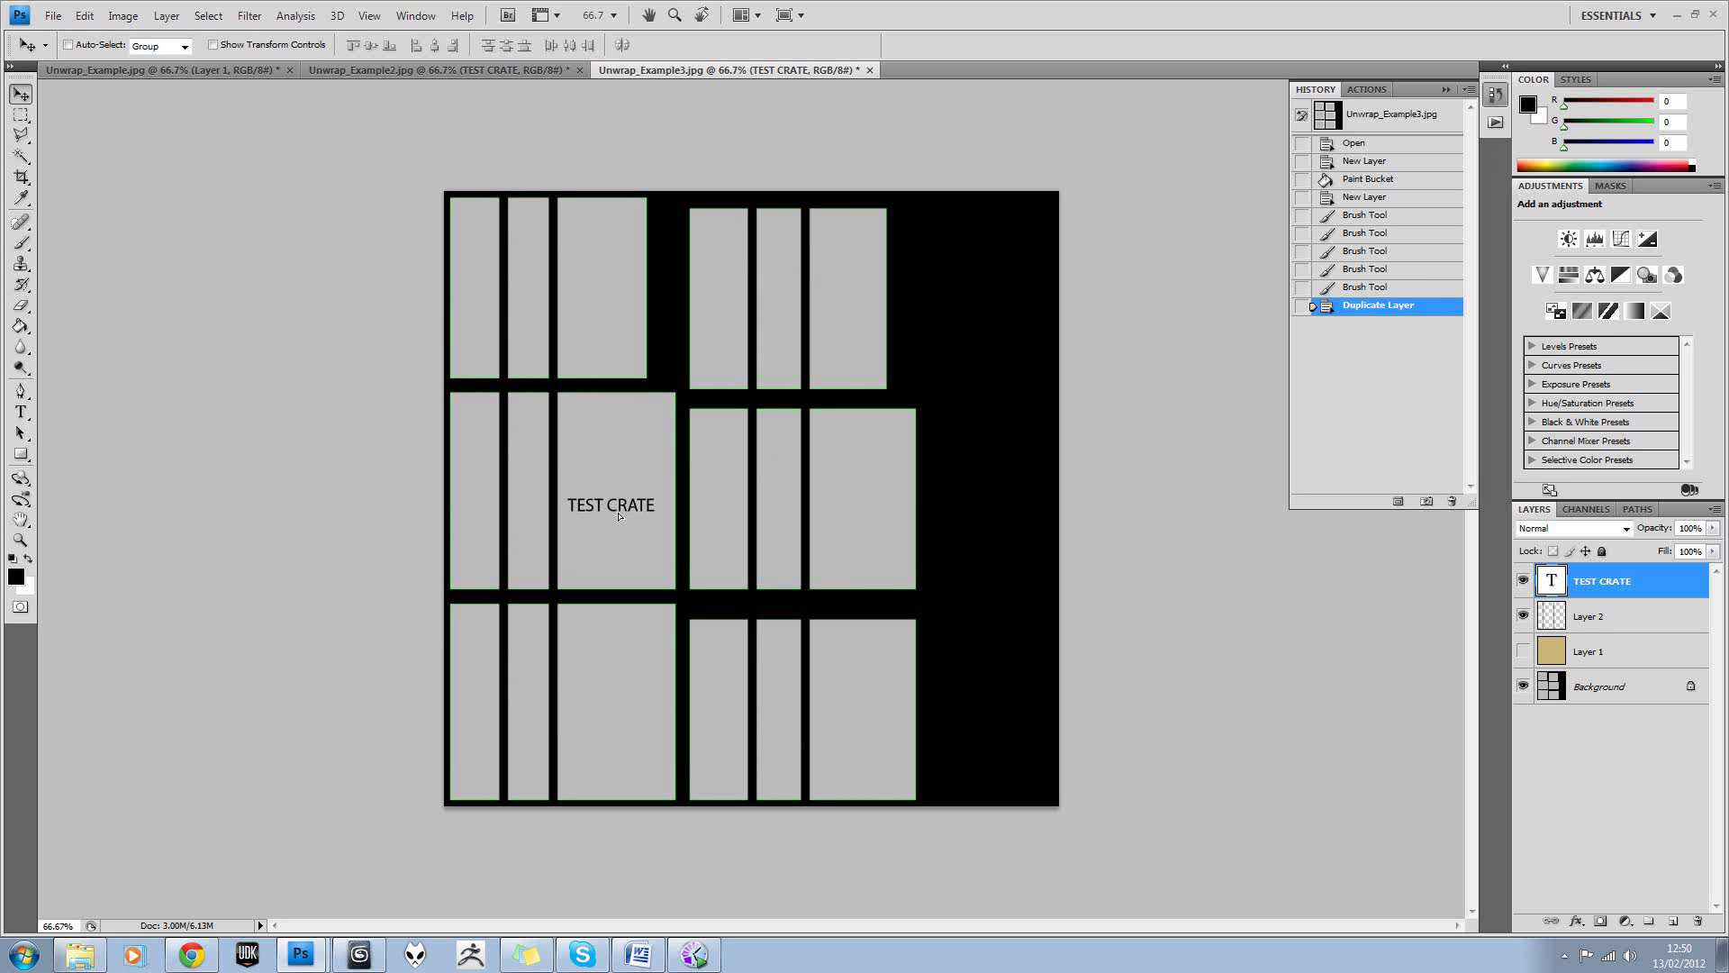
Magic-wand the black area around the faces on the Background layer and delete that area from the tan Layer 1.
left_click(1521, 652)
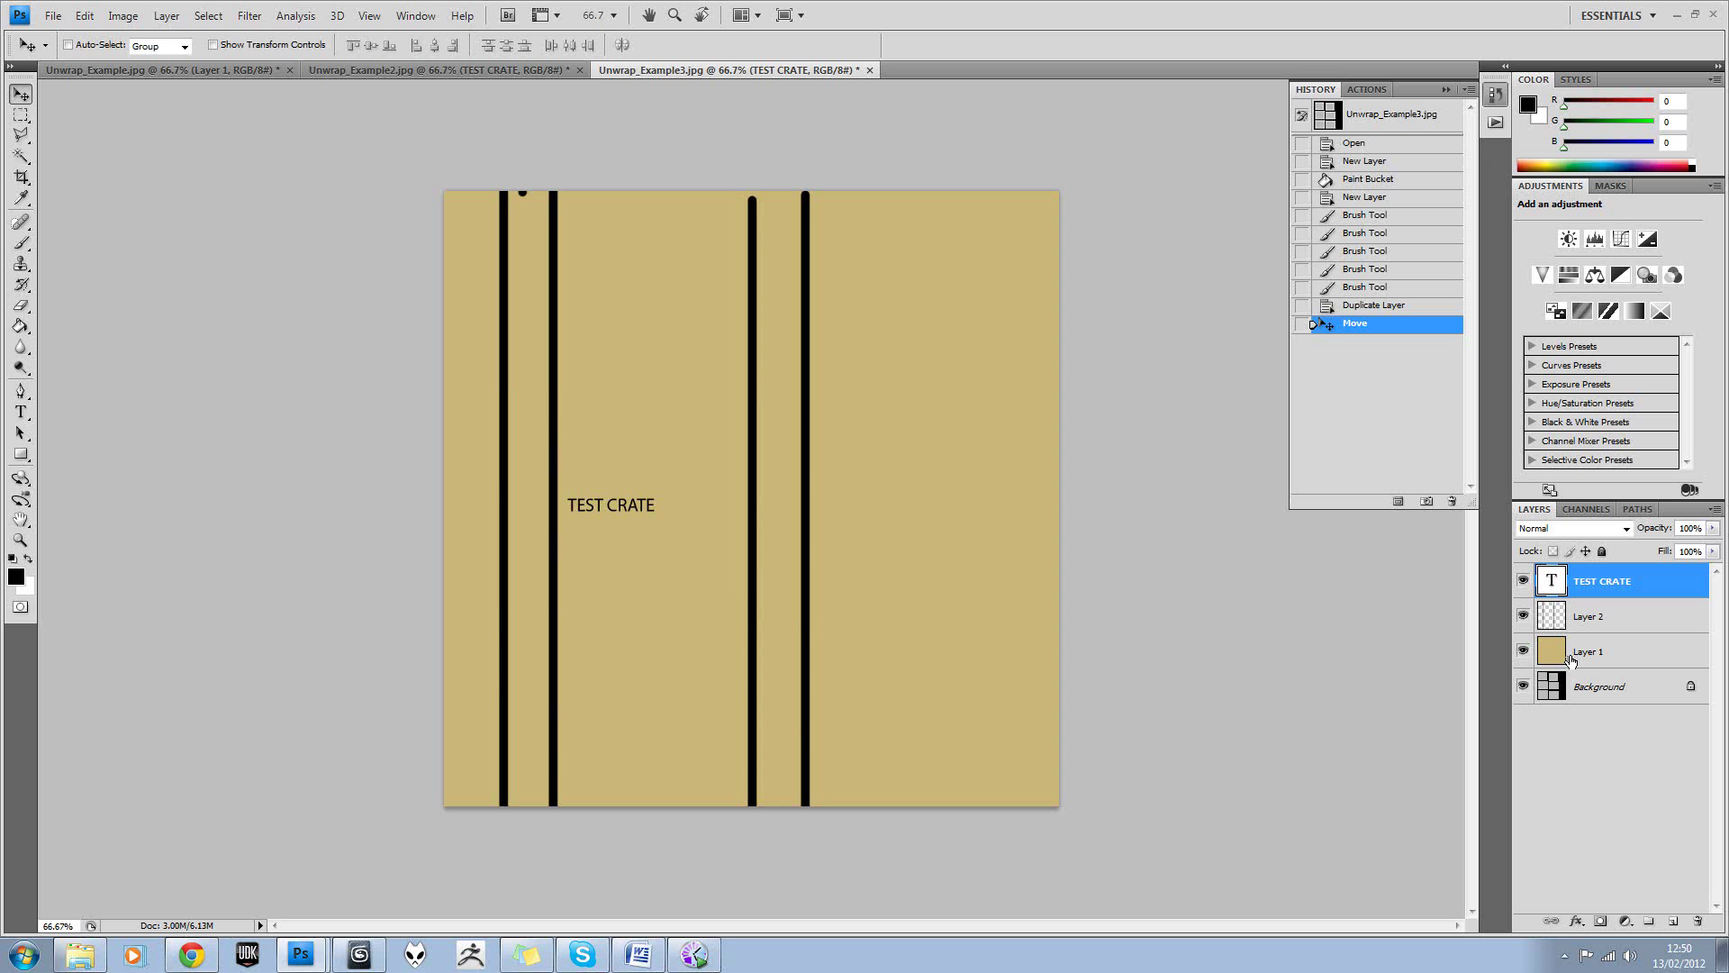
left_click(1524, 654)
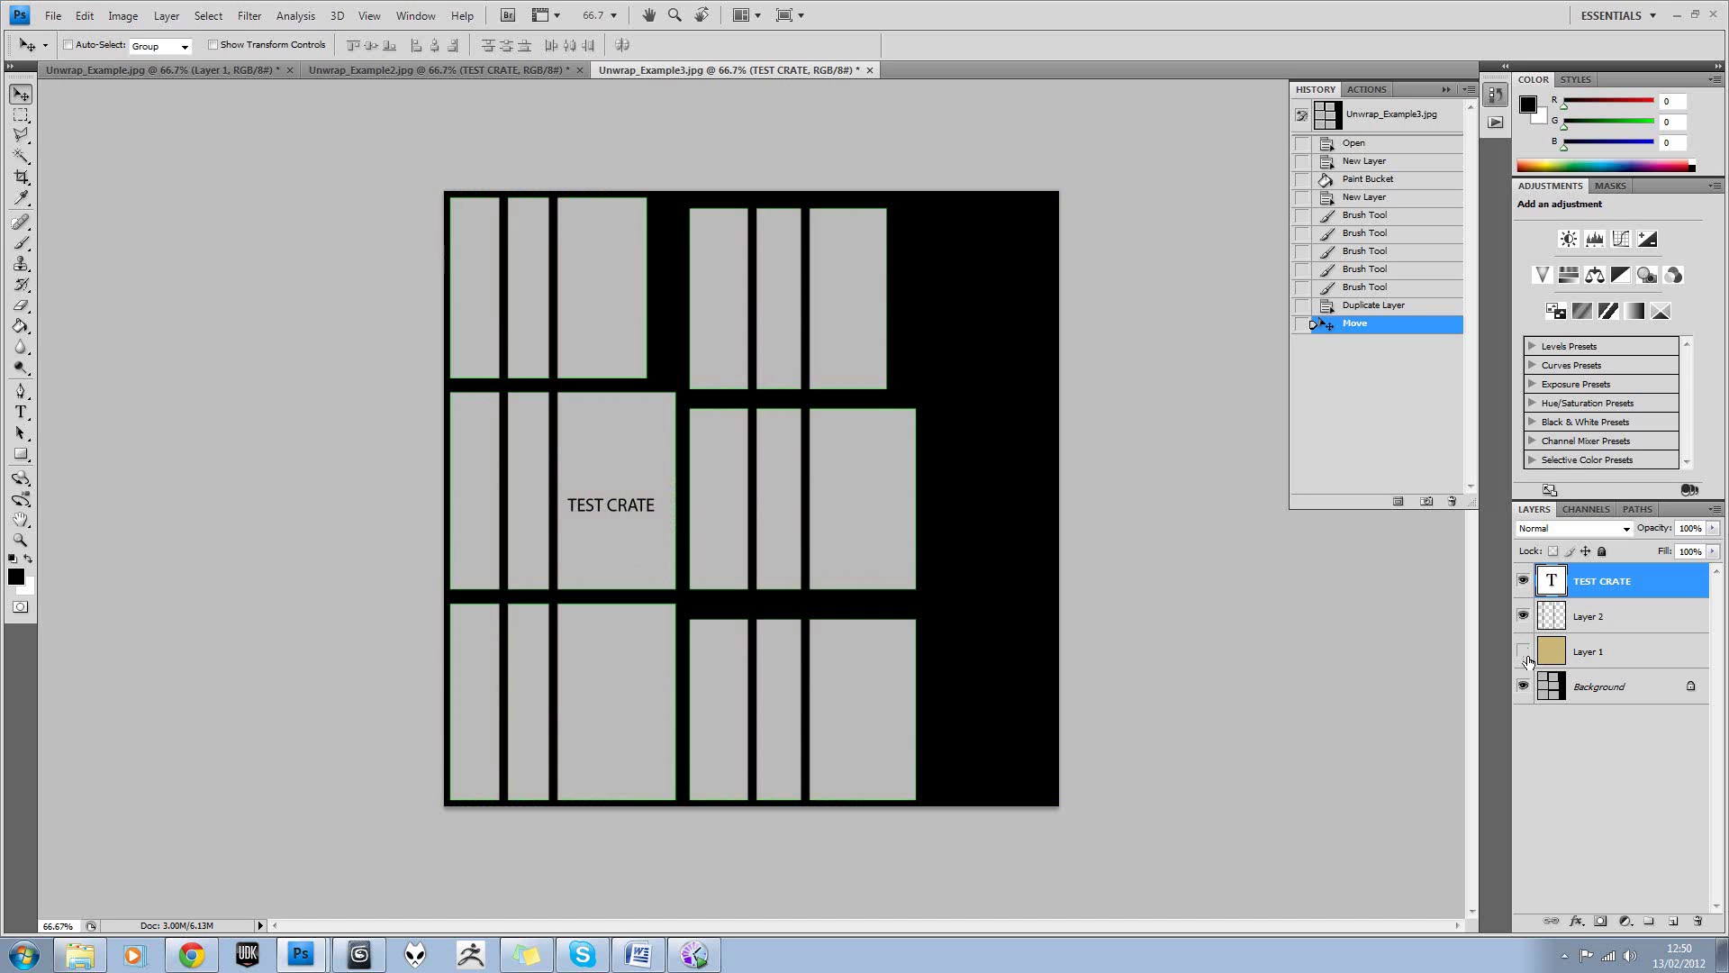
left_click(1596, 694)
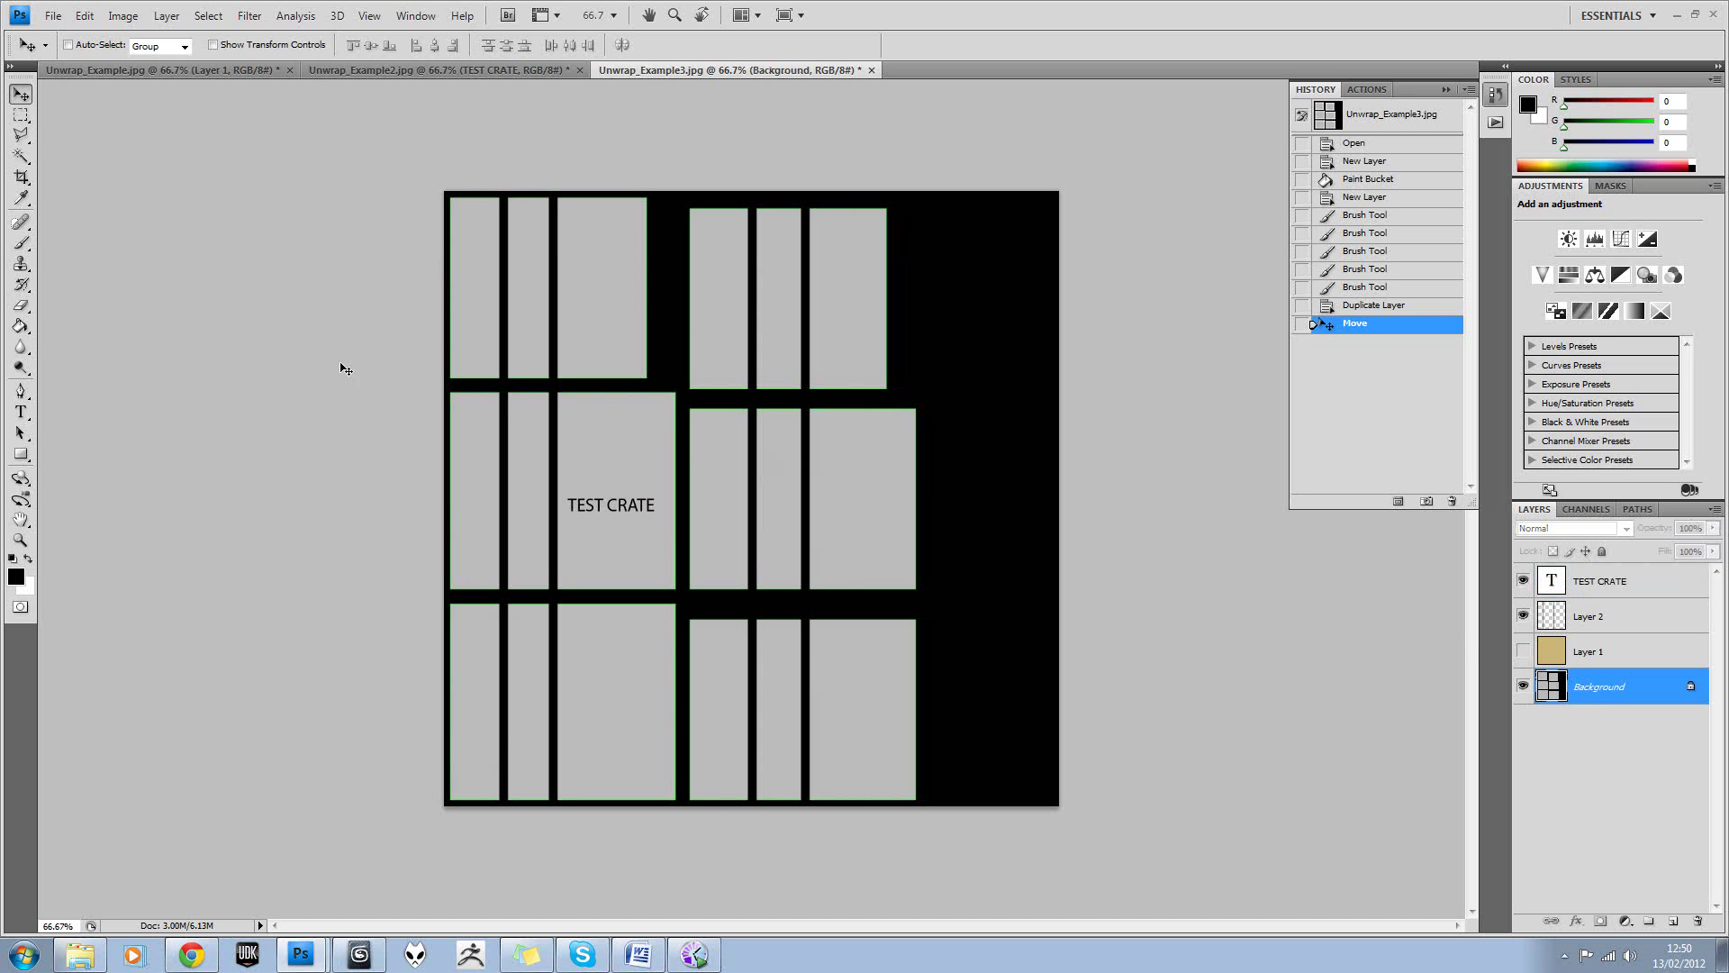
left_click(20, 155)
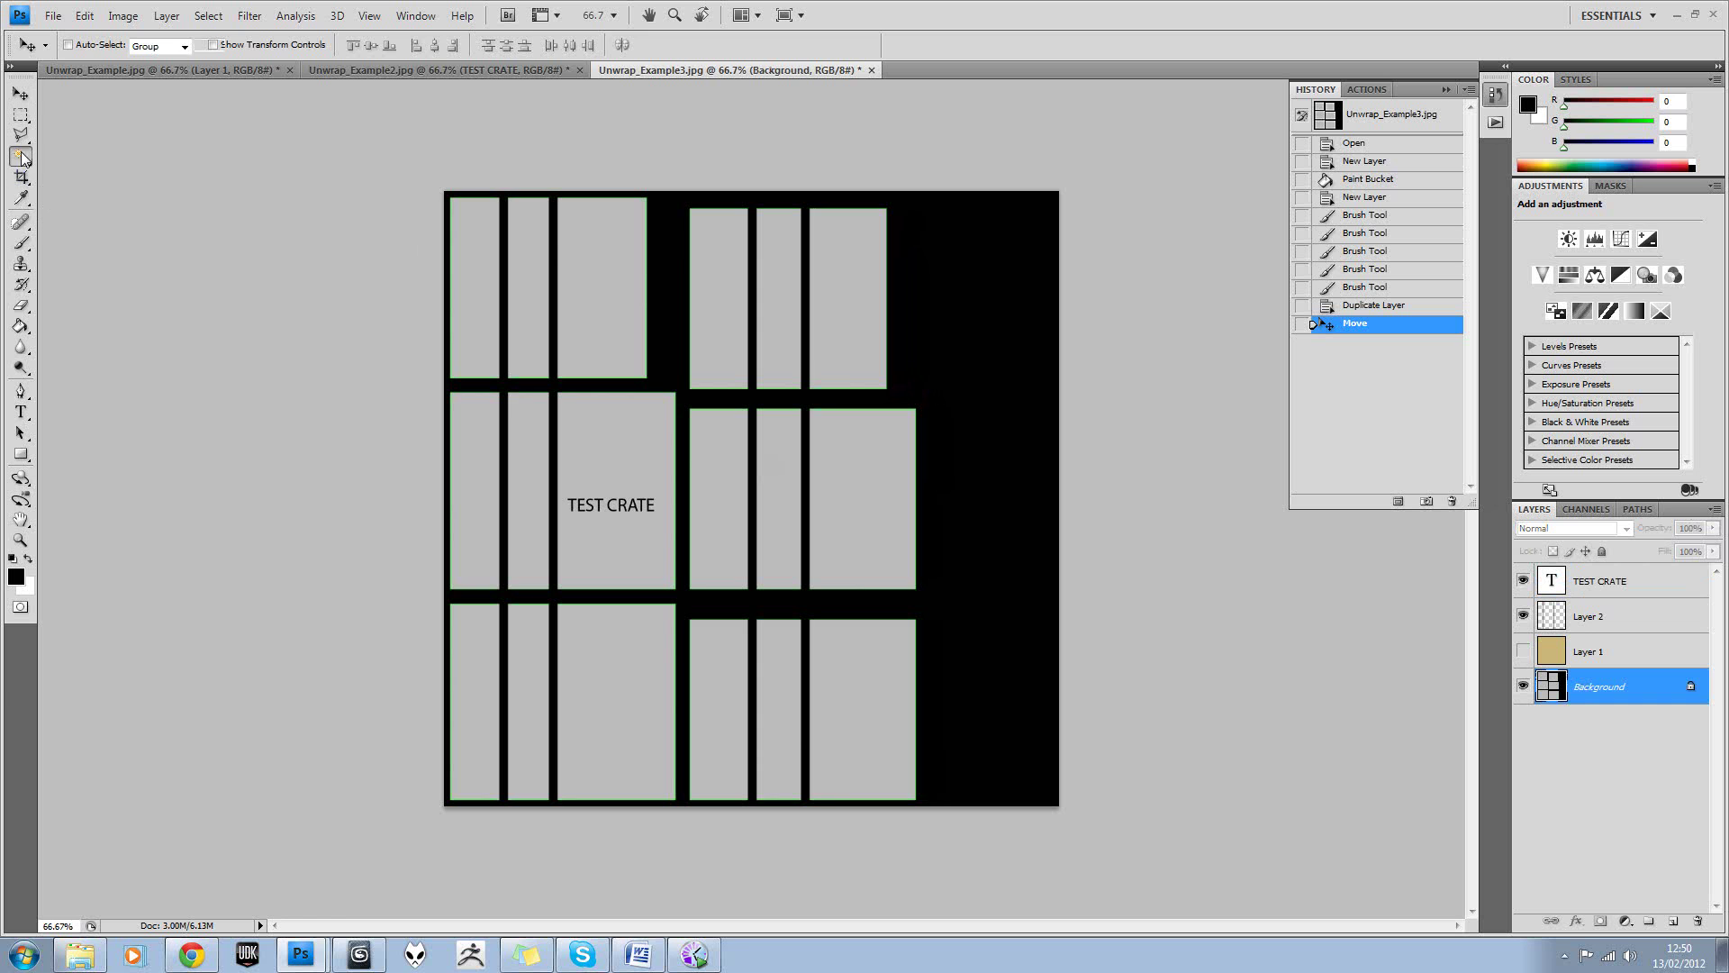
left_click(917, 256)
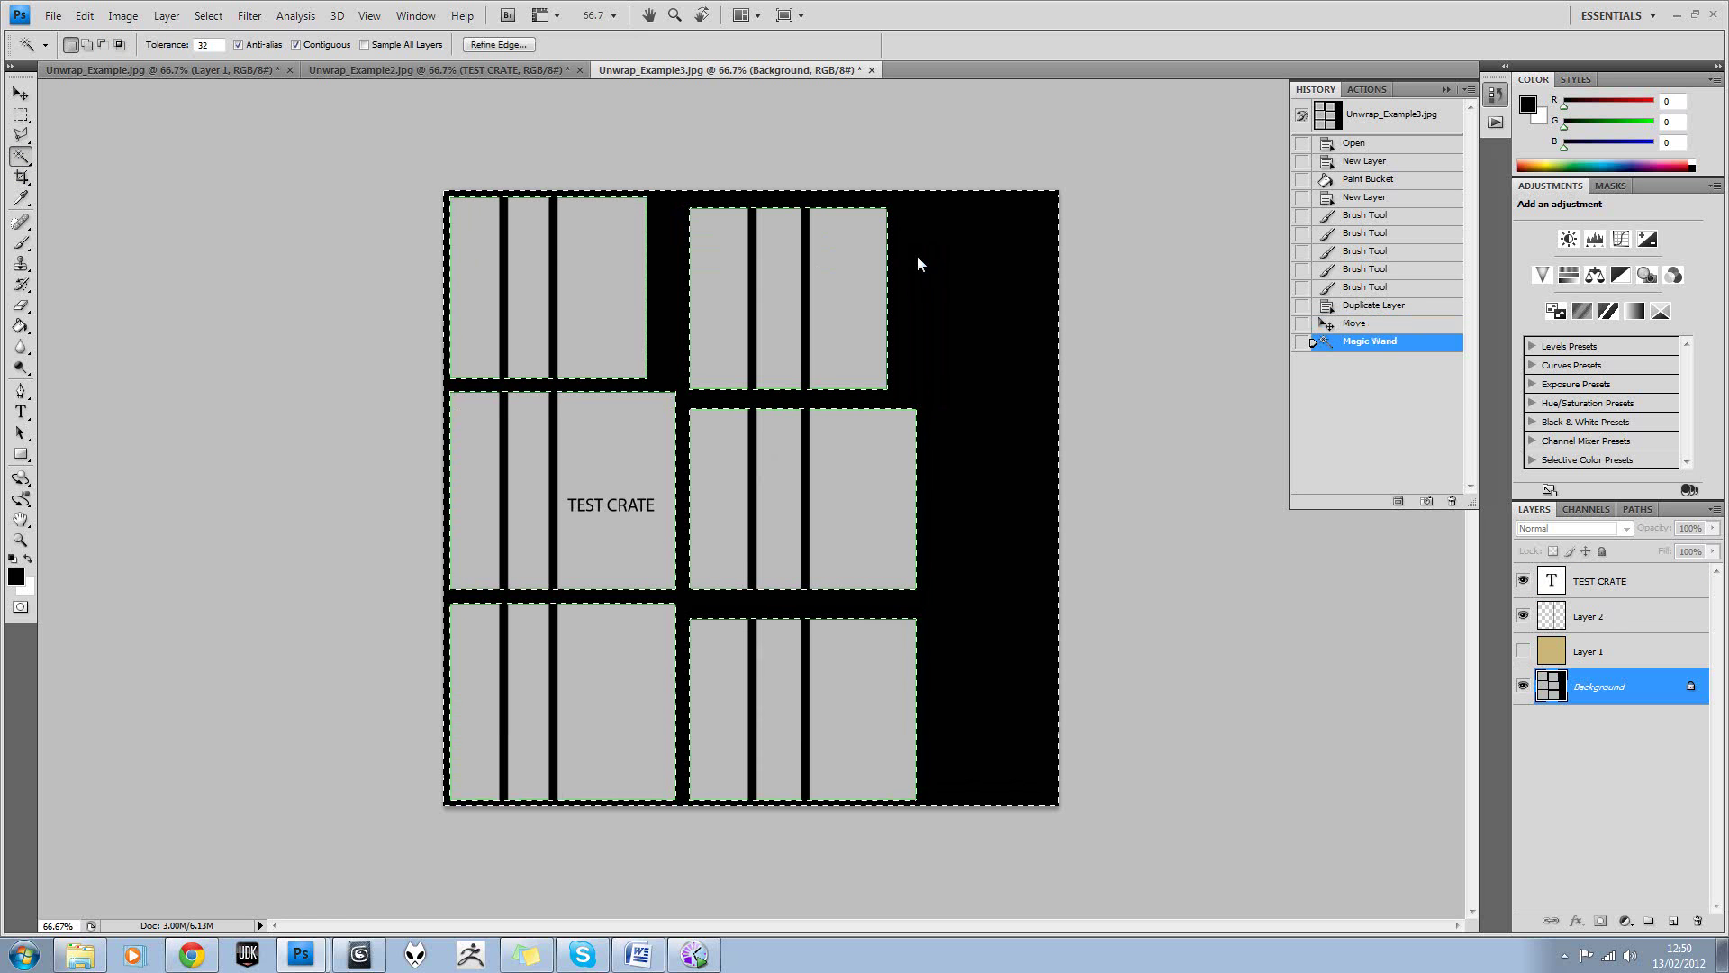
left_click(1624, 661)
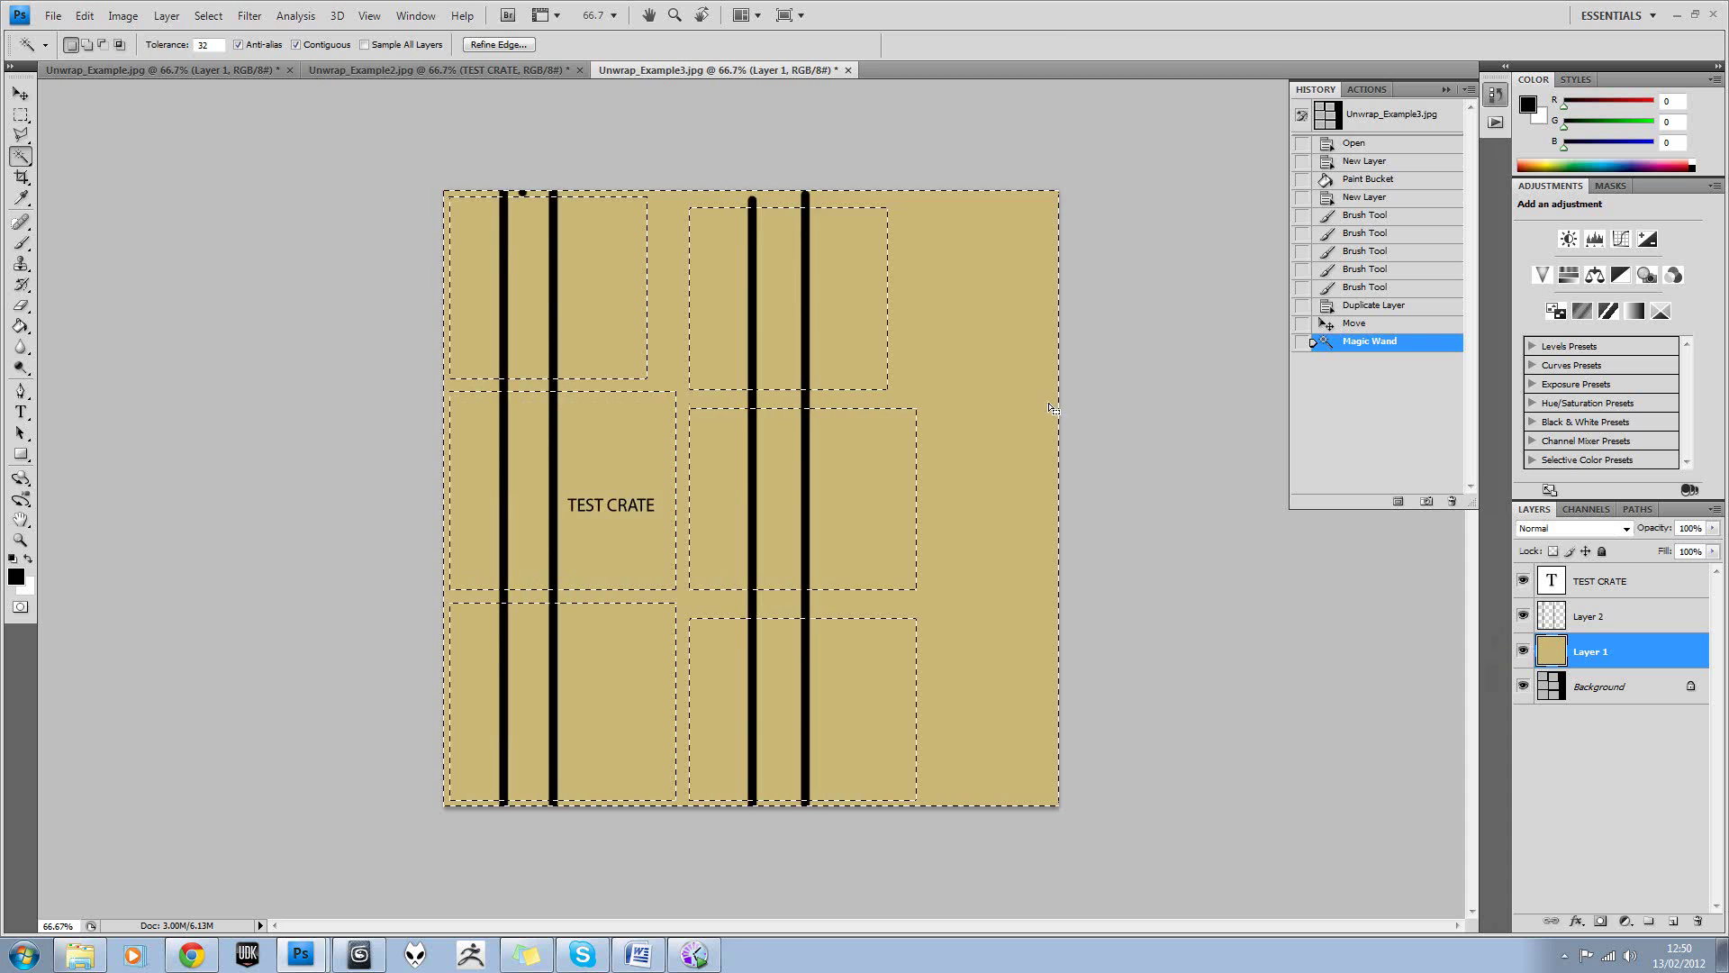
key("Delete")
Save a JPEG copy of the painted template to the Desktop as texture_test2.
left_click(45, 17)
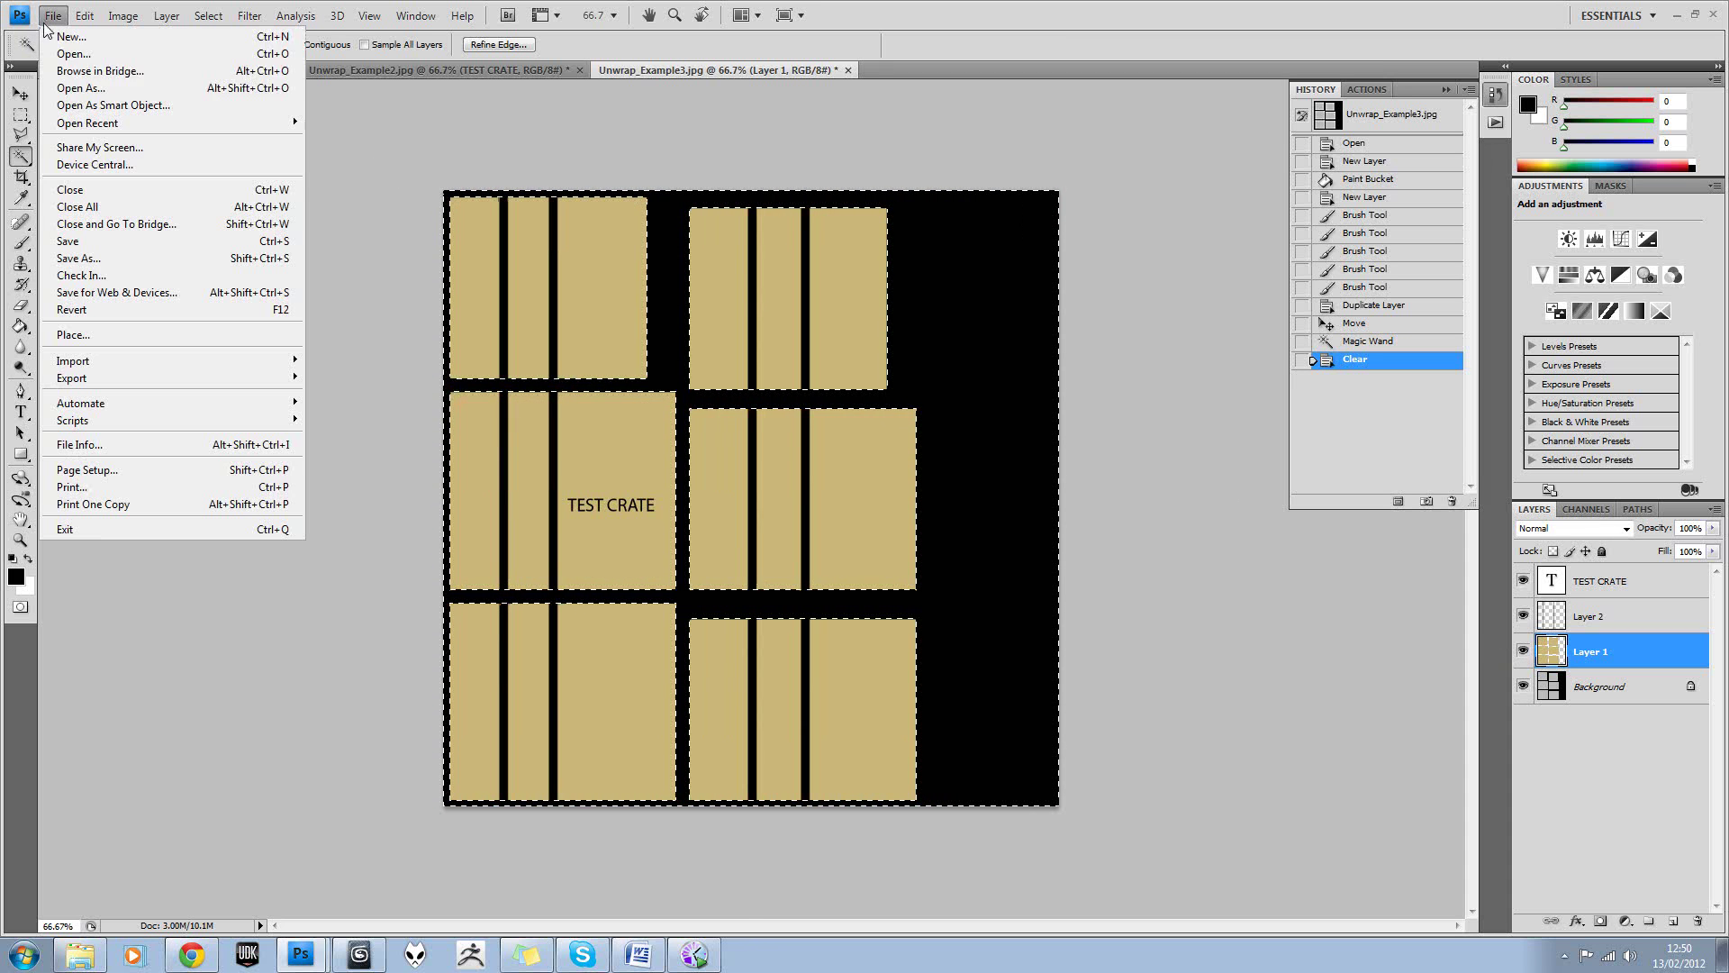
left_click(79, 258)
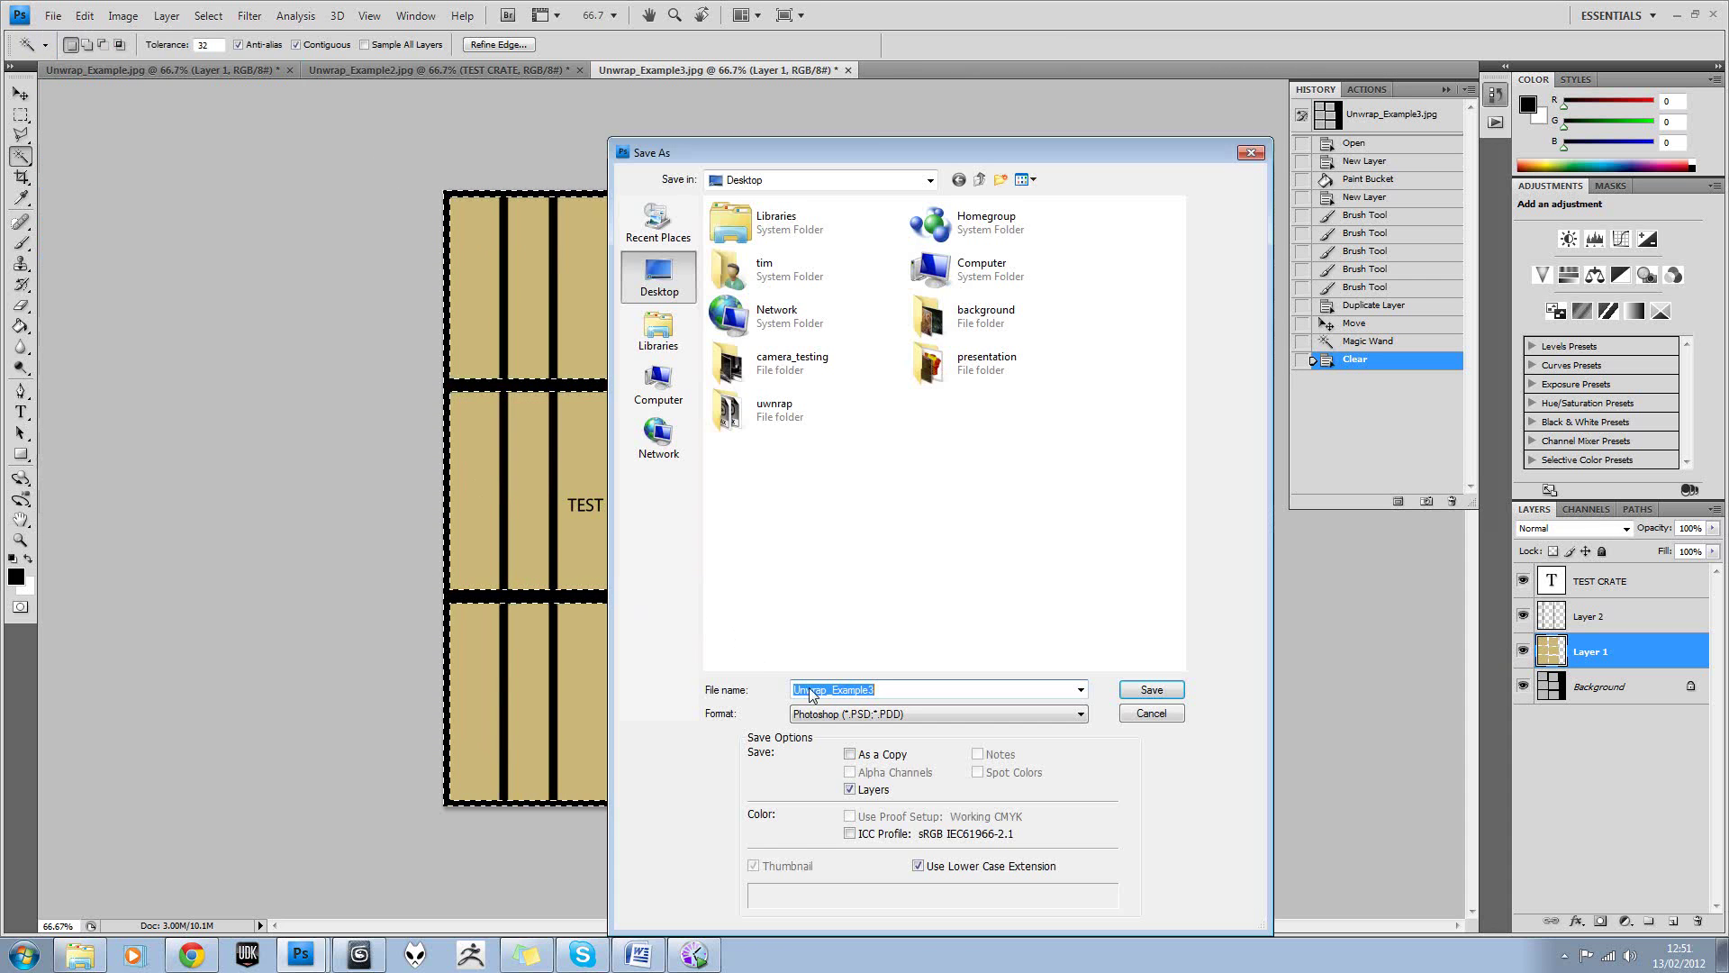
left_click(937, 714)
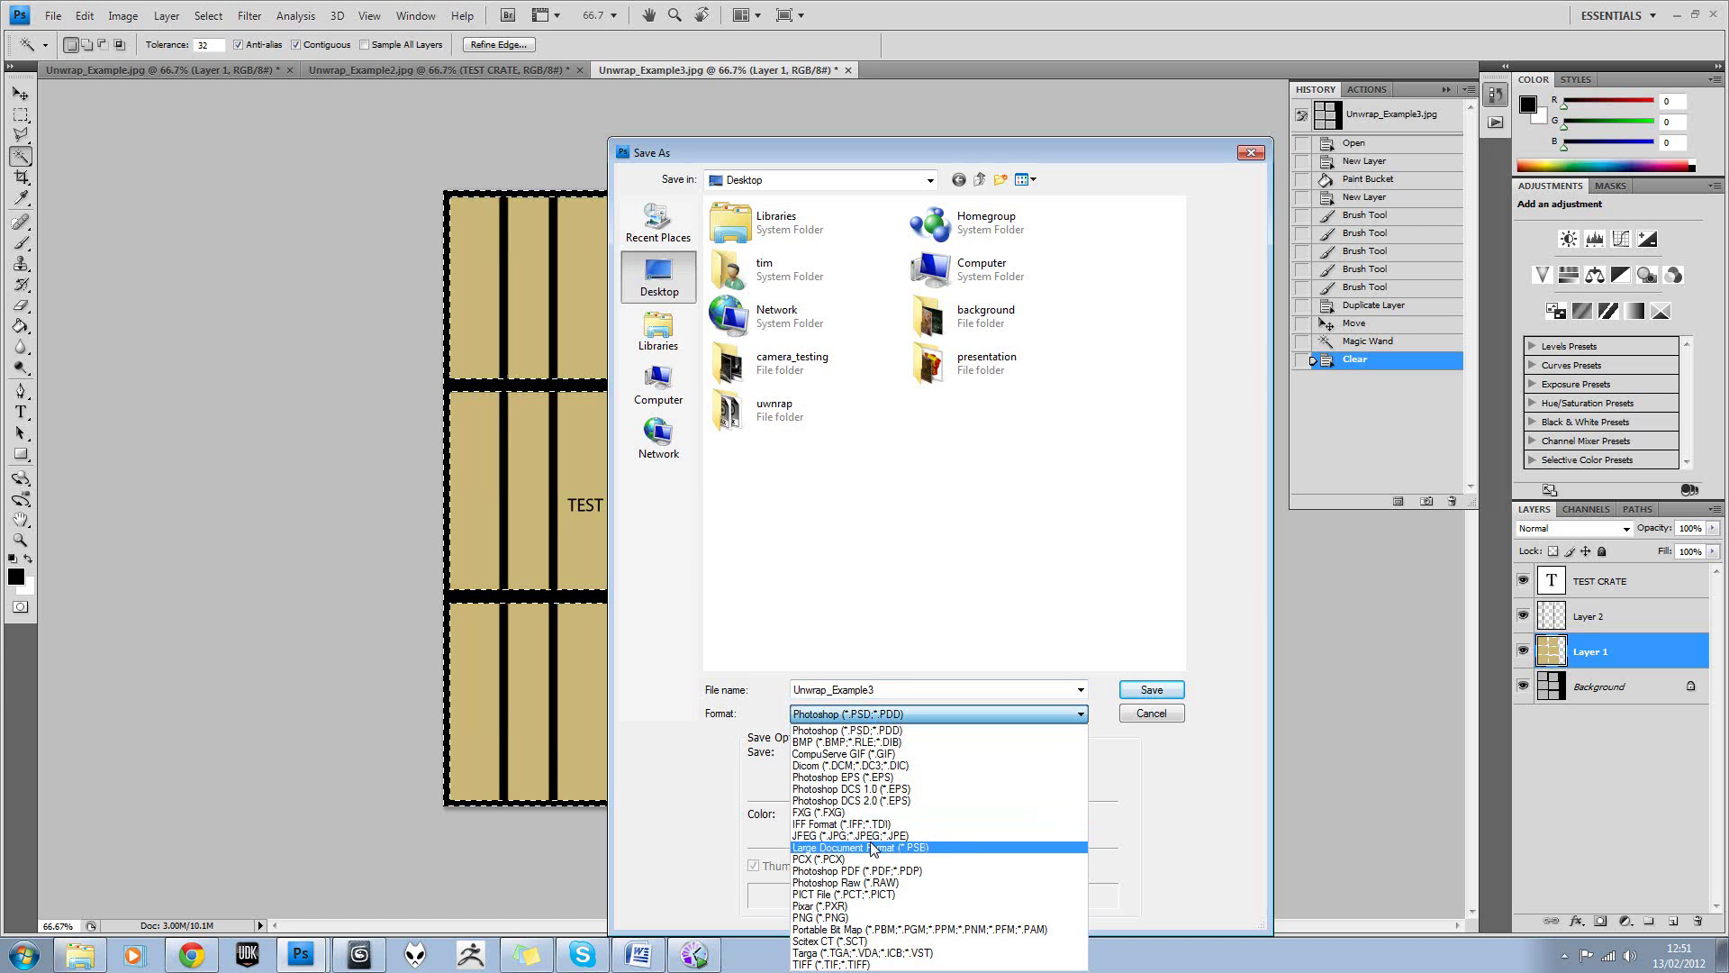
left_click(852, 835)
left_click(957, 410)
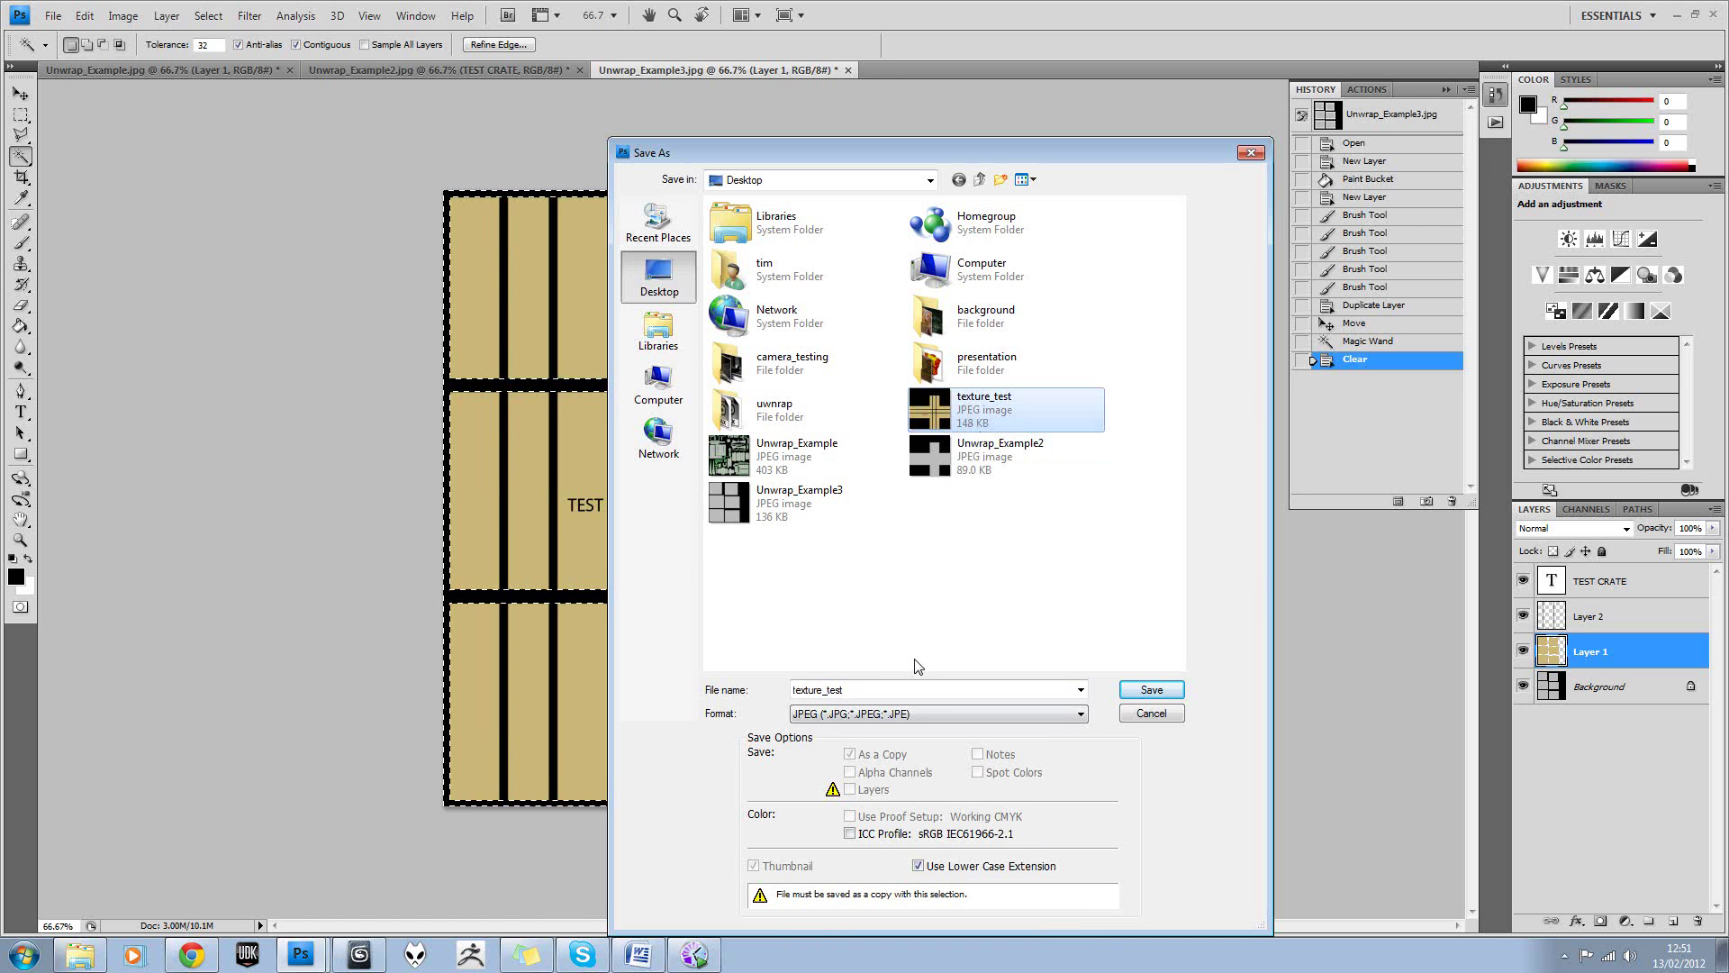
left_click(919, 689)
type("2")
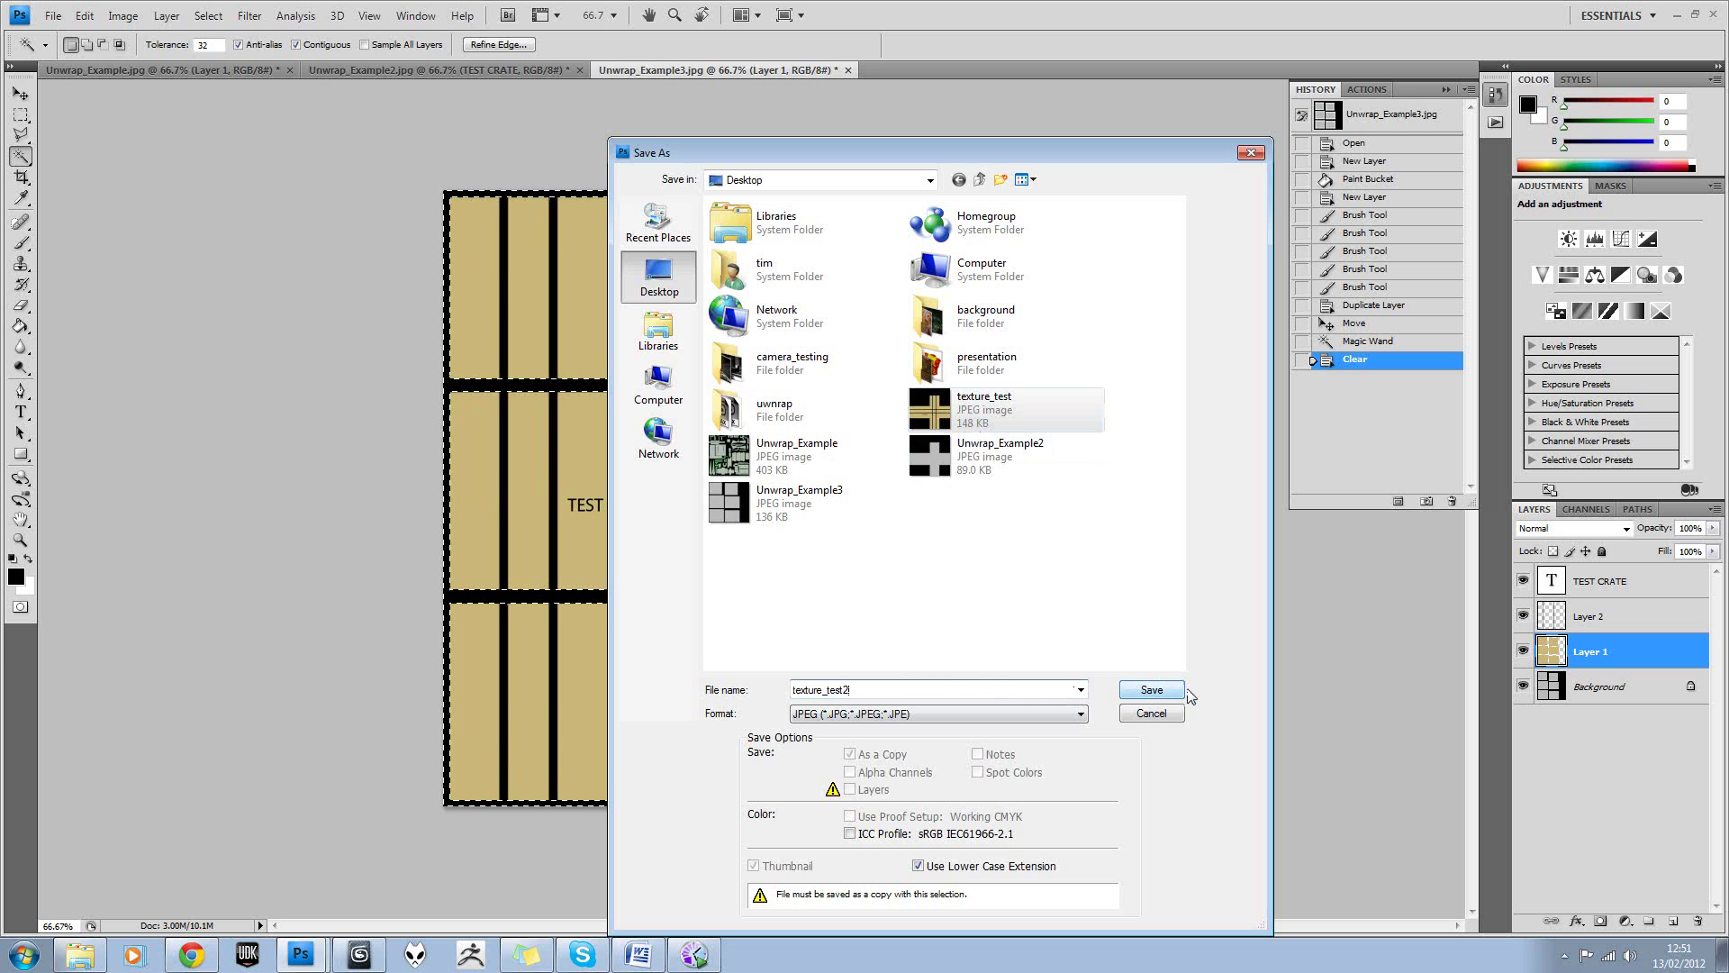
left_click(1171, 690)
left_click(980, 263)
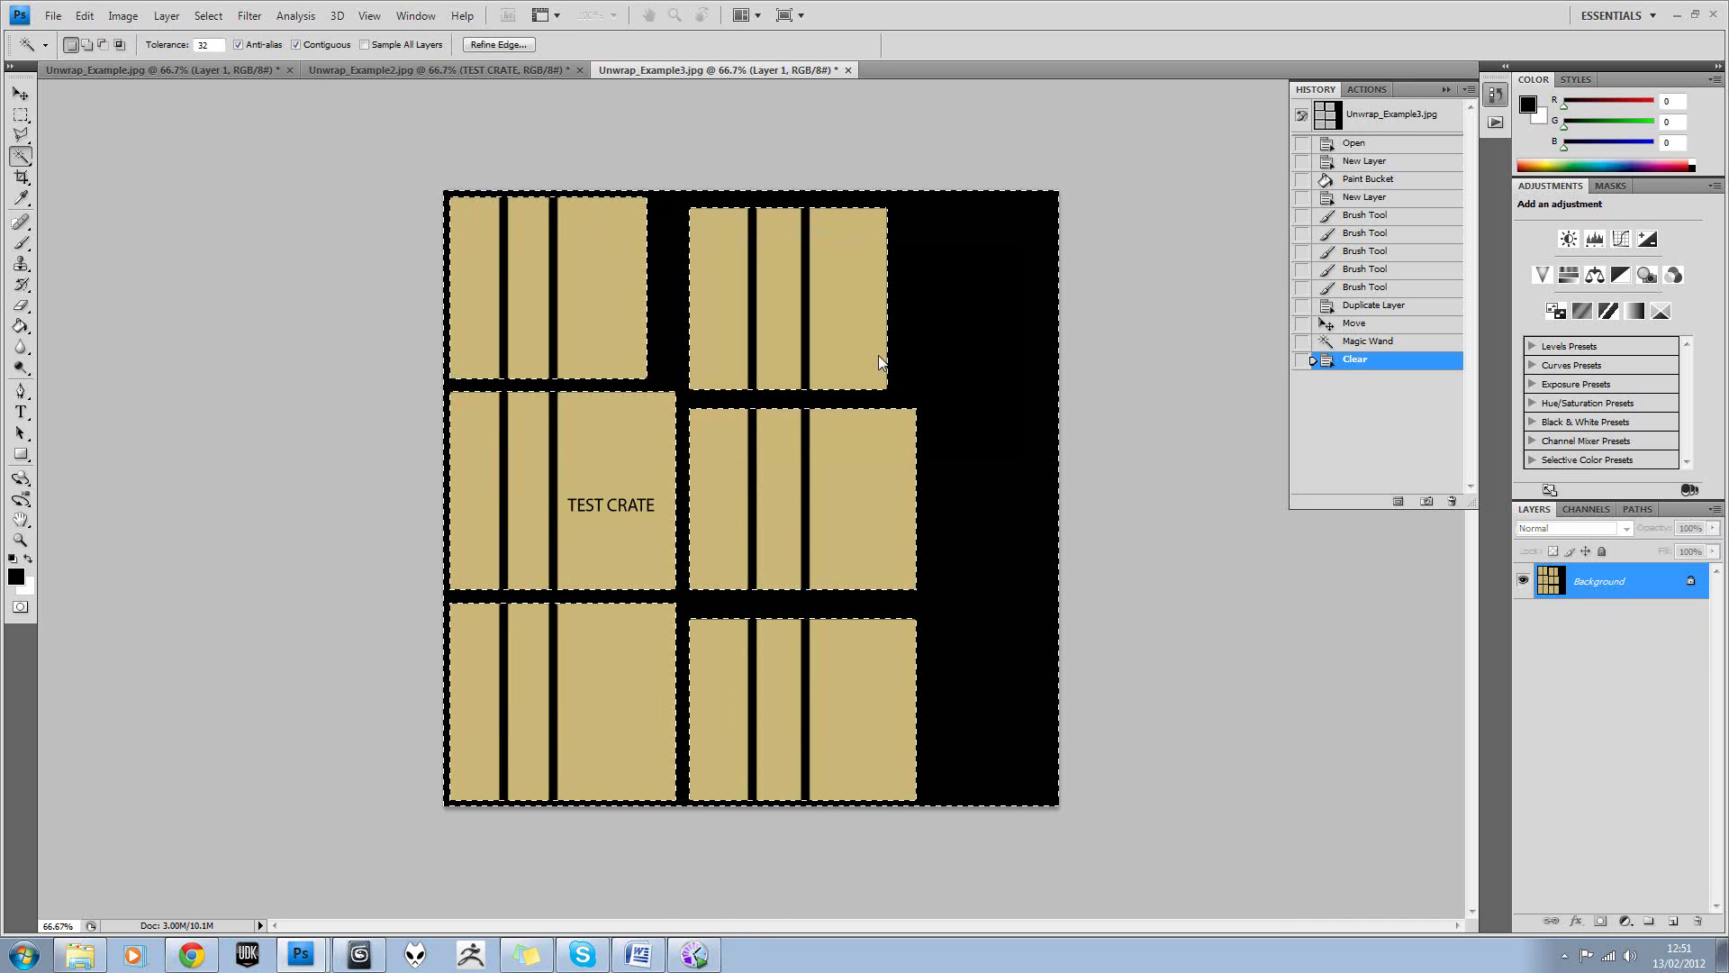
Switch to 3ds Max and apply Flatten Mapping to all the box's faces with a 45.0 face angle threshold and 0.02 spacing.
left_click(362, 953)
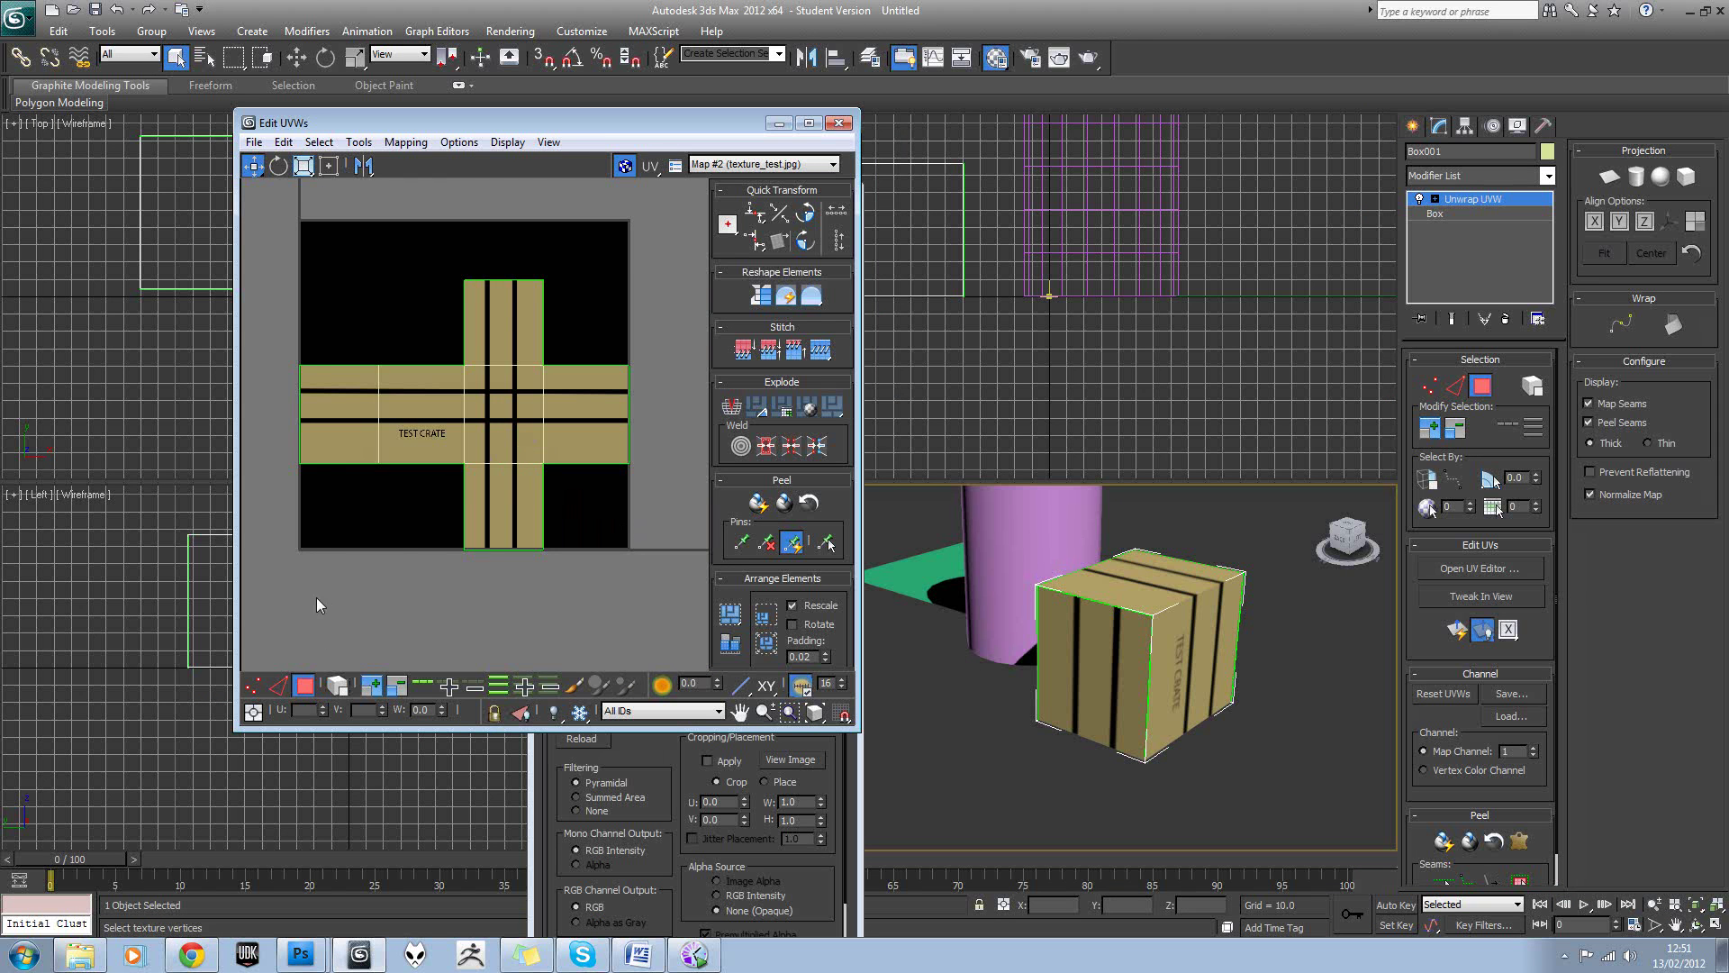
left_click_drag(316, 597, 634, 268)
left_click(406, 142)
left_click(416, 164)
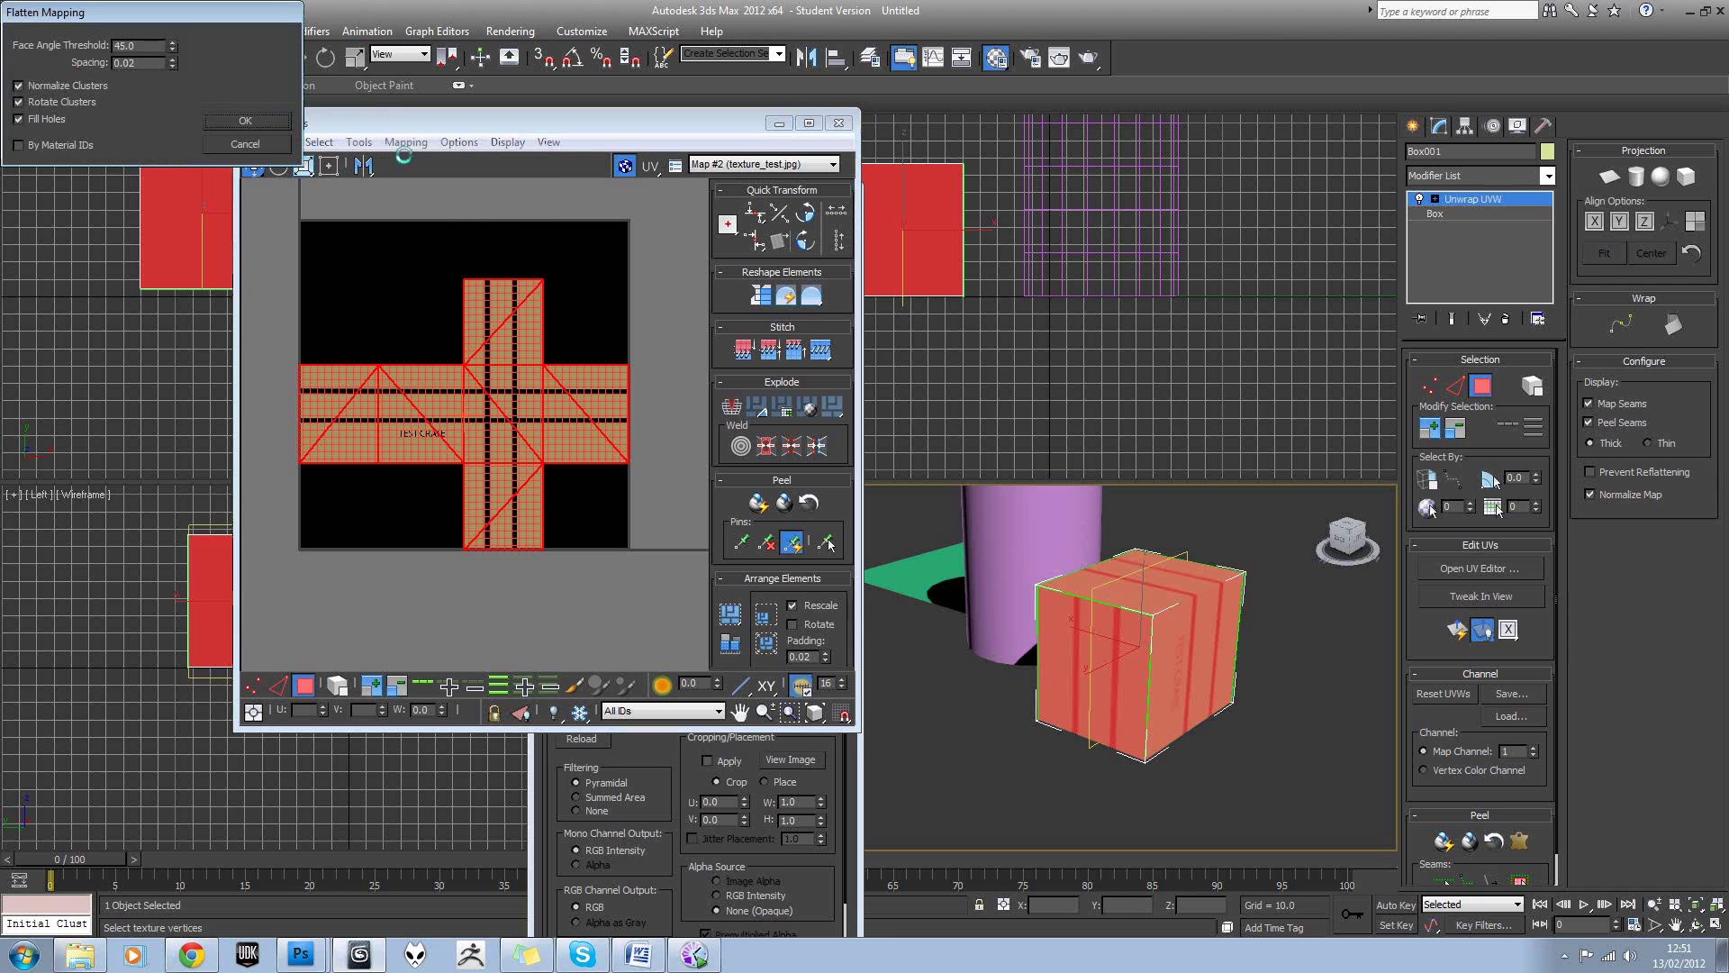
left_click(245, 120)
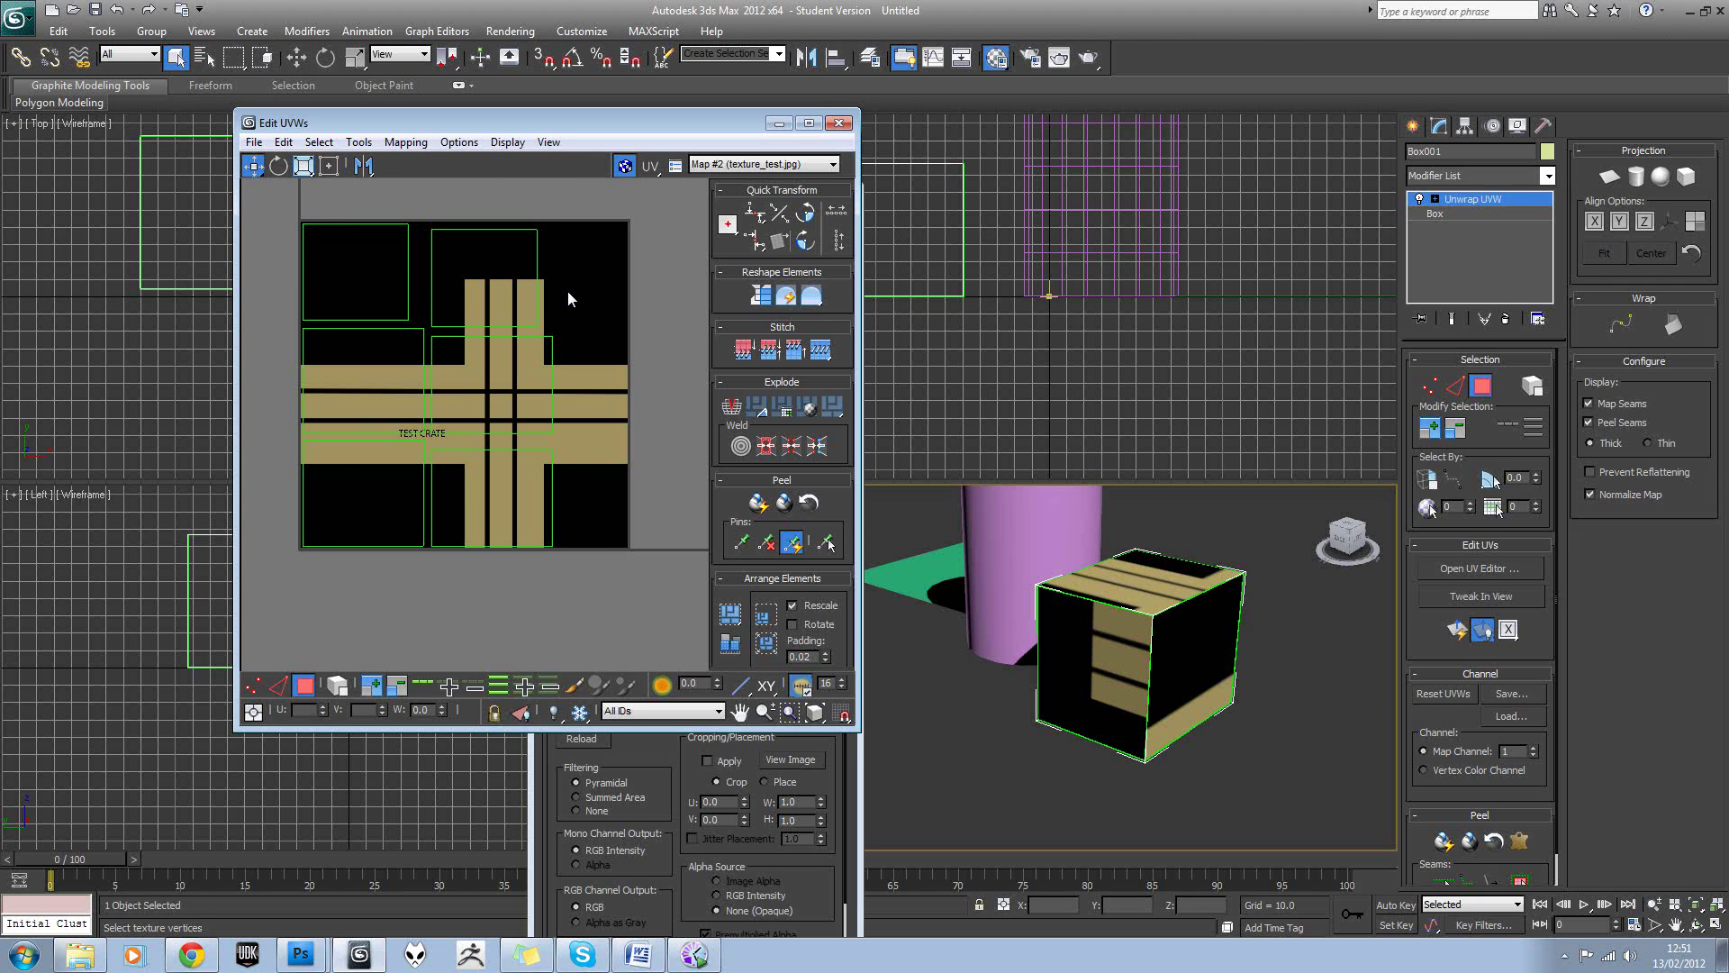
Replace the crate material's diffuse bitmap with texture_test2.jpg and close the Material Editor.
left_click(995, 59)
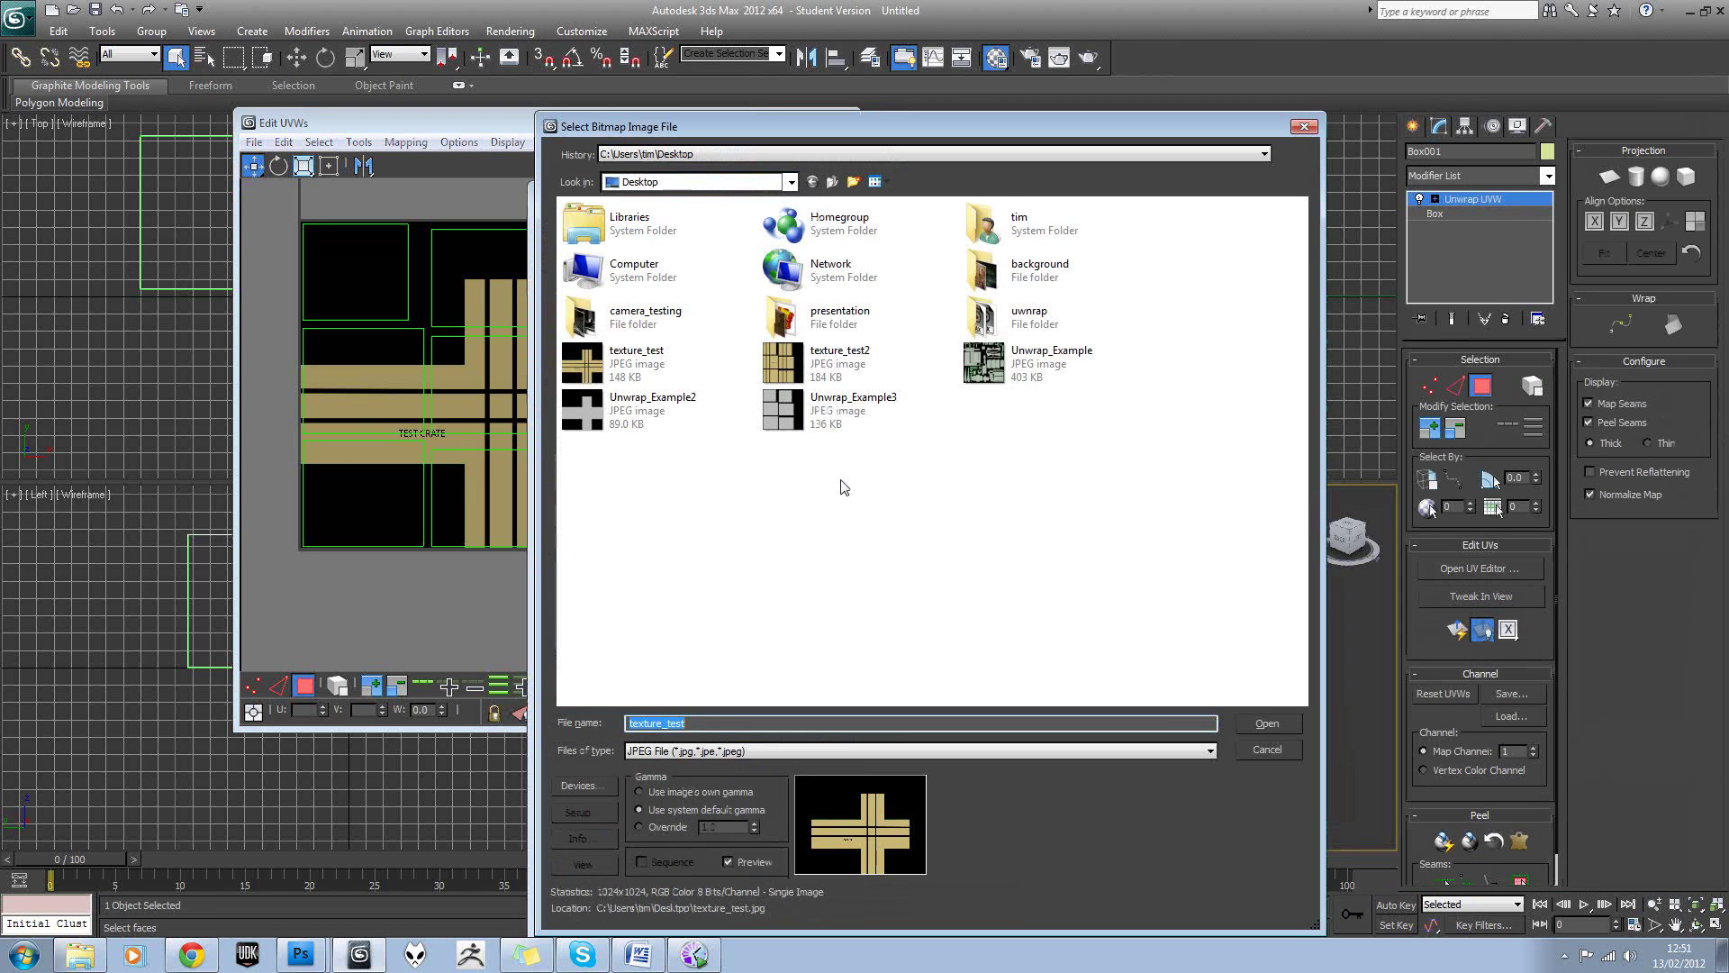
double_click(837, 367)
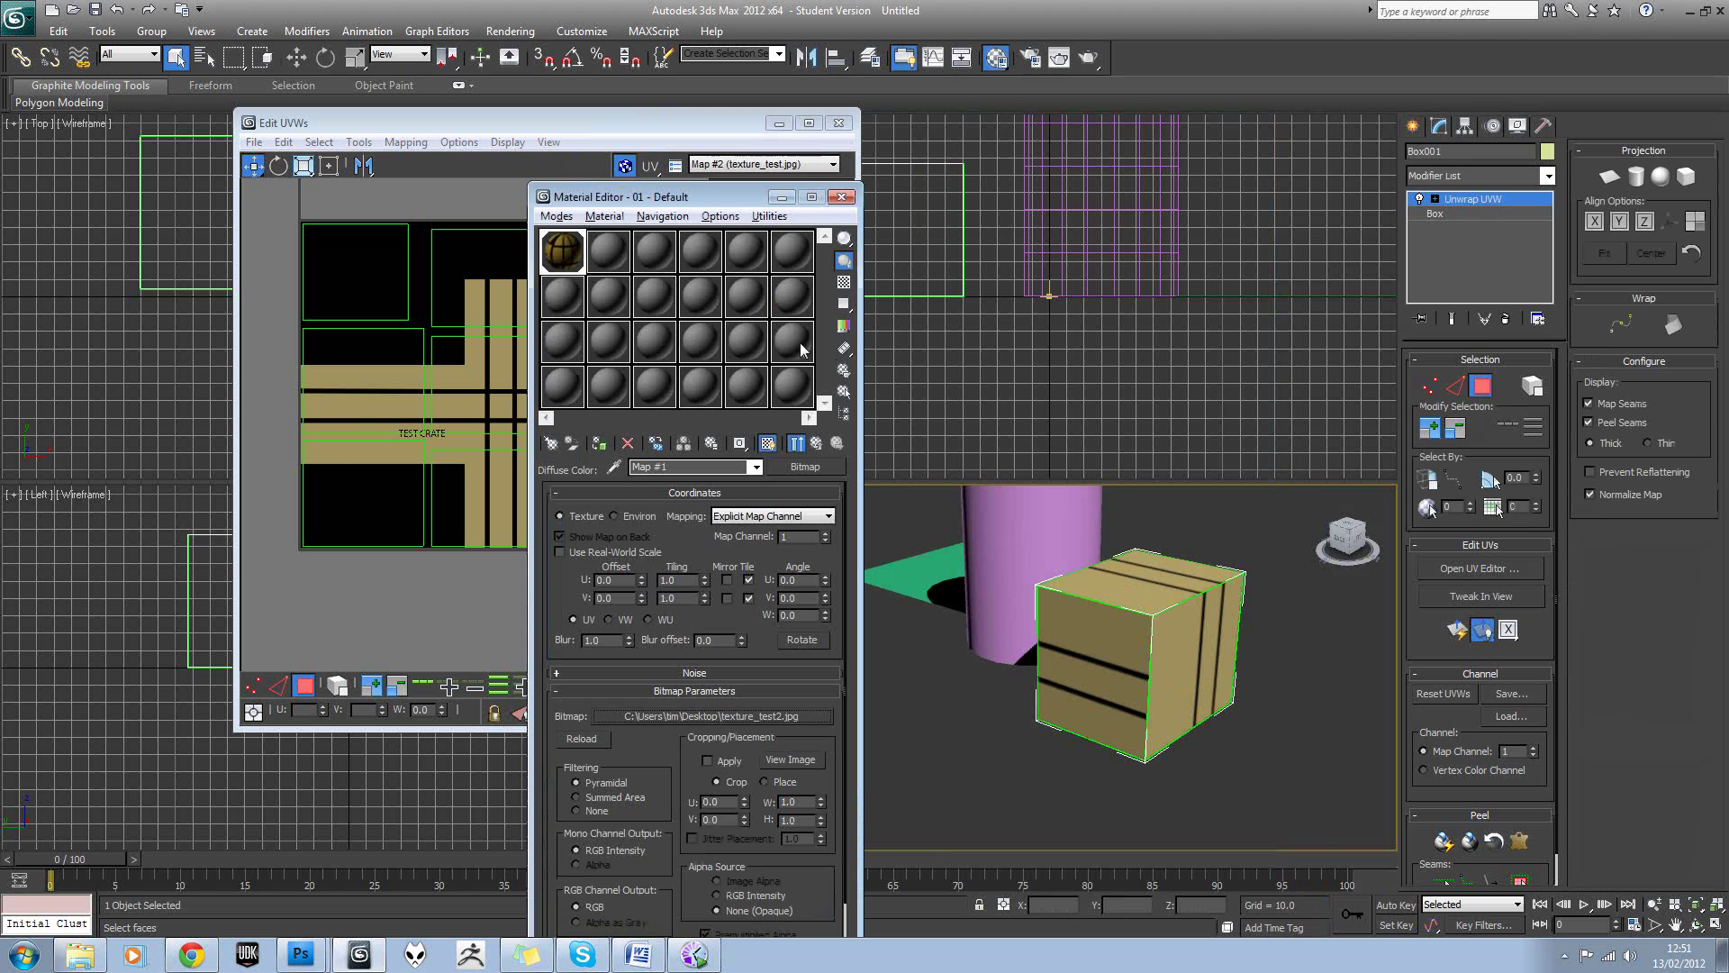
left_click(838, 198)
Keep Map #2 as the UV editor's texture, inspect the crate from several sides, and hide the editor's background texture.
left_click(754, 165)
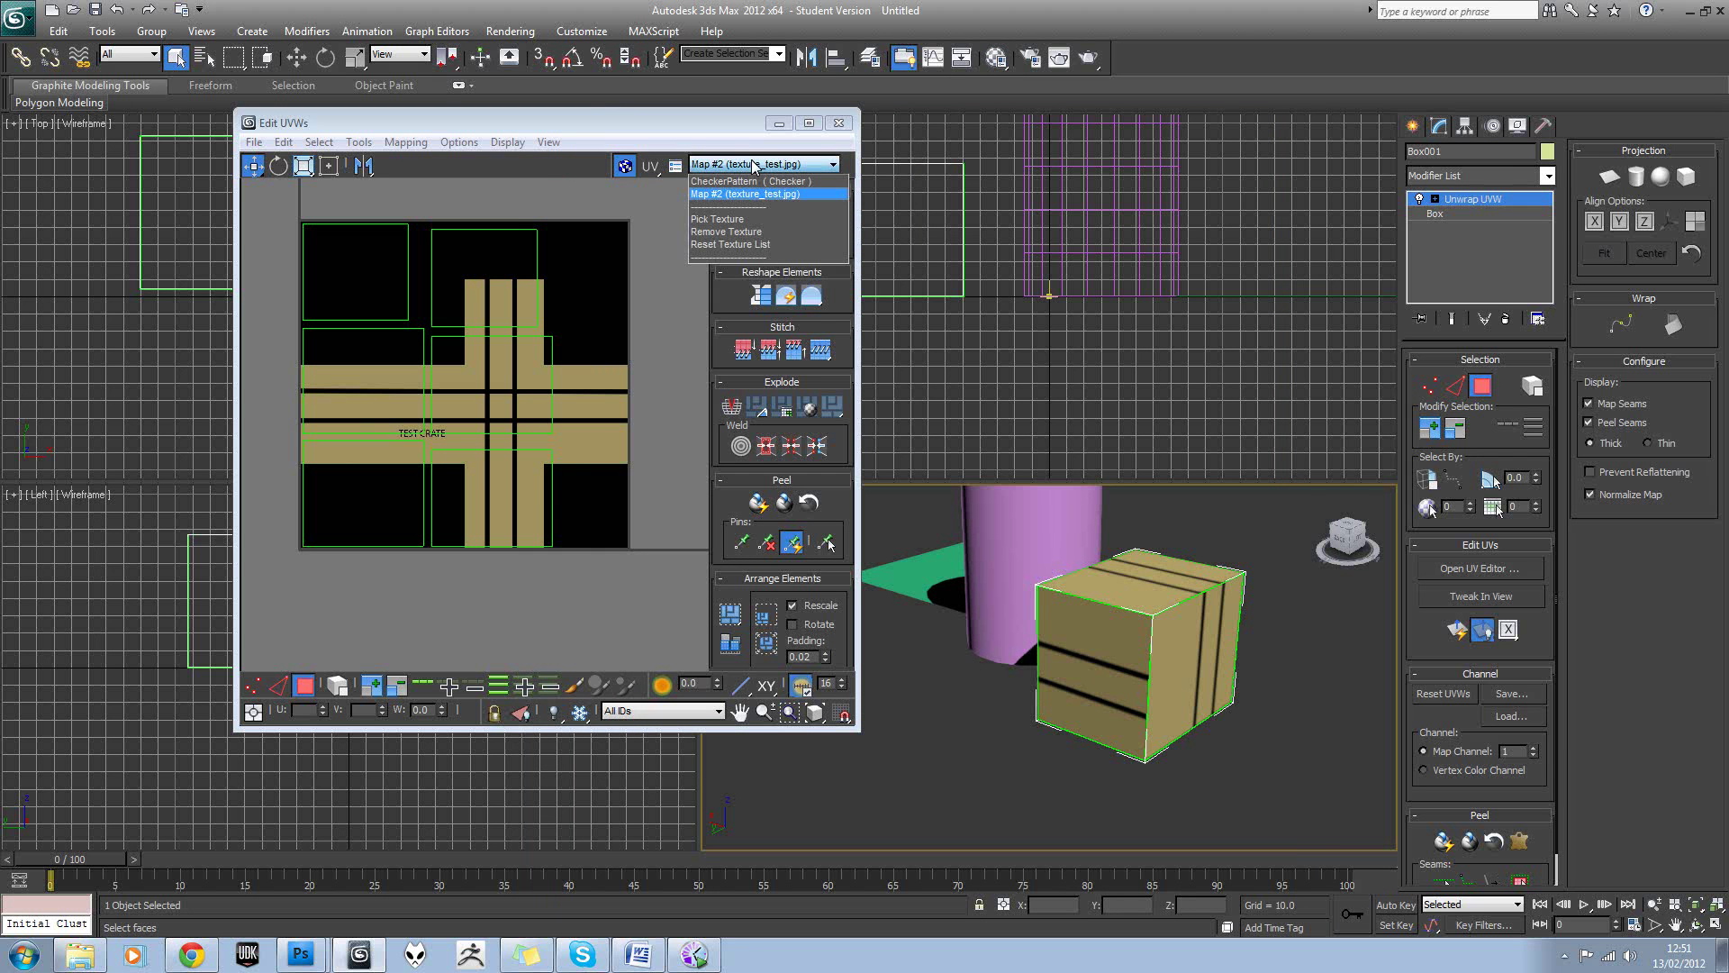
left_click(755, 194)
mouse_move(1130, 510)
middle_mouse_down("alt")
mouse_move(991, 497)
mouse_move(895, 436)
mouse_move(1006, 526)
mouse_move(1131, 575)
mouse_move(1332, 540)
mouse_move(1305, 418)
mouse_move(1385, 441)
mouse_move(1185, 490)
mouse_move(1099, 558)
mouse_move(941, 527)
mouse_move(976, 447)
mouse_move(1198, 515)
mouse_move(1321, 517)
mouse_move(1349, 551)
mouse_move(1127, 543)
middle_mouse_up("alt")
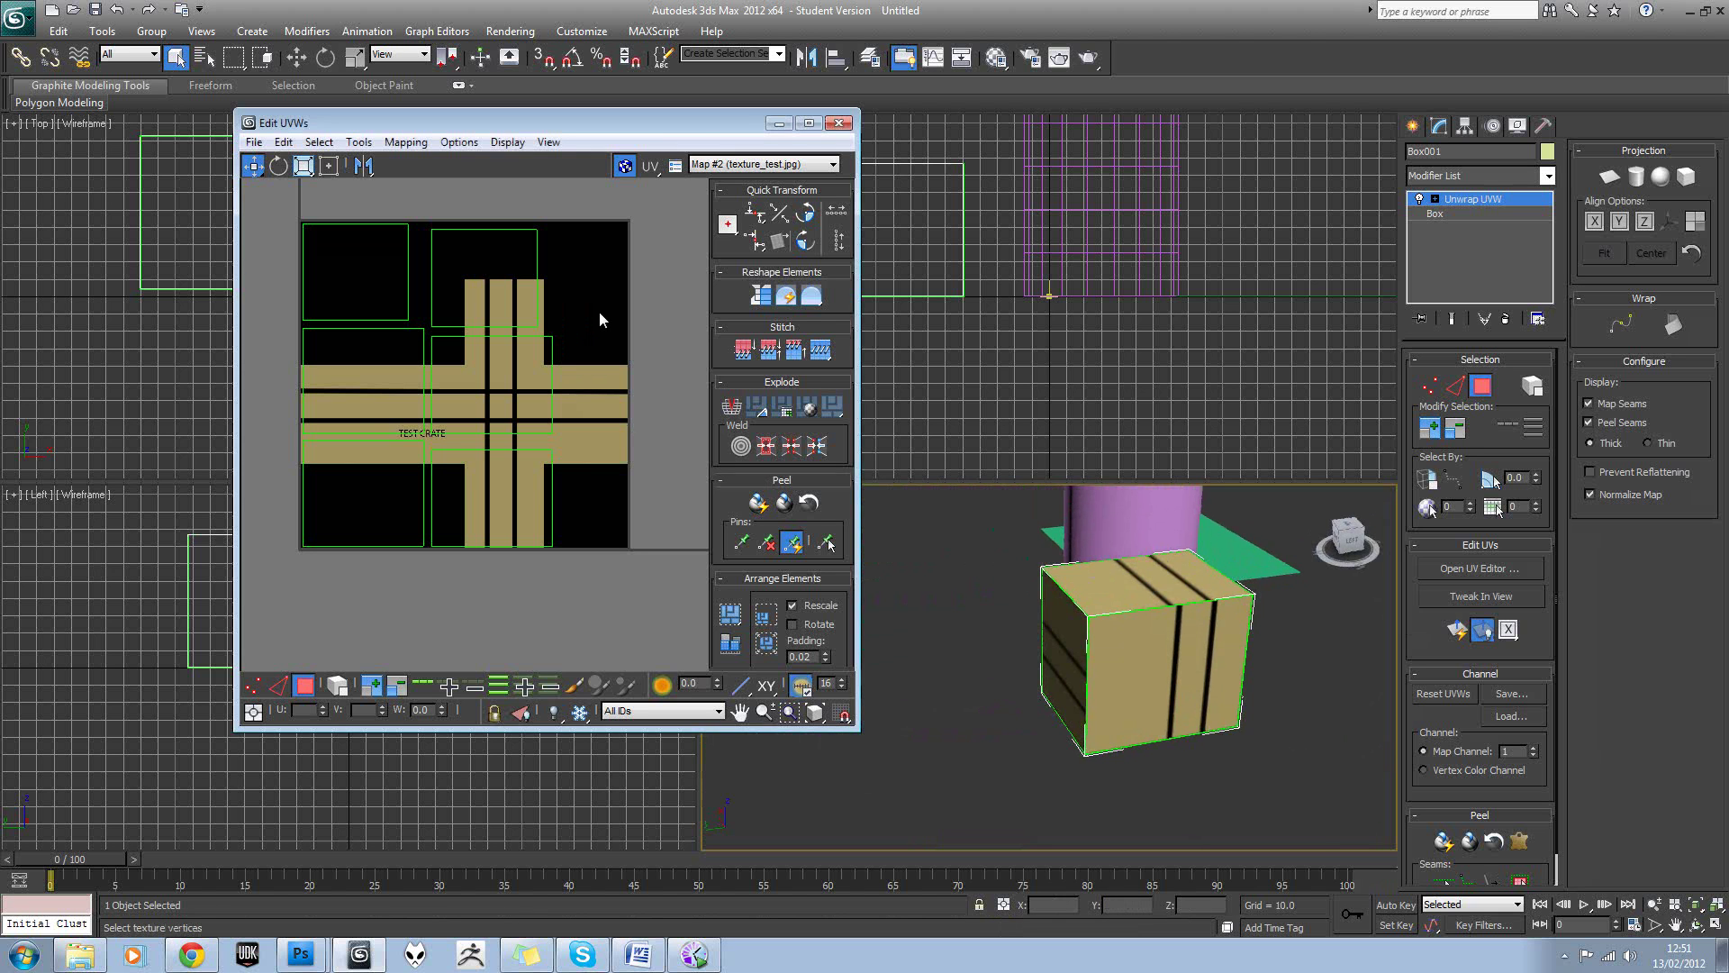
middle_click_drag(1175, 618, 1288, 586, "alt")
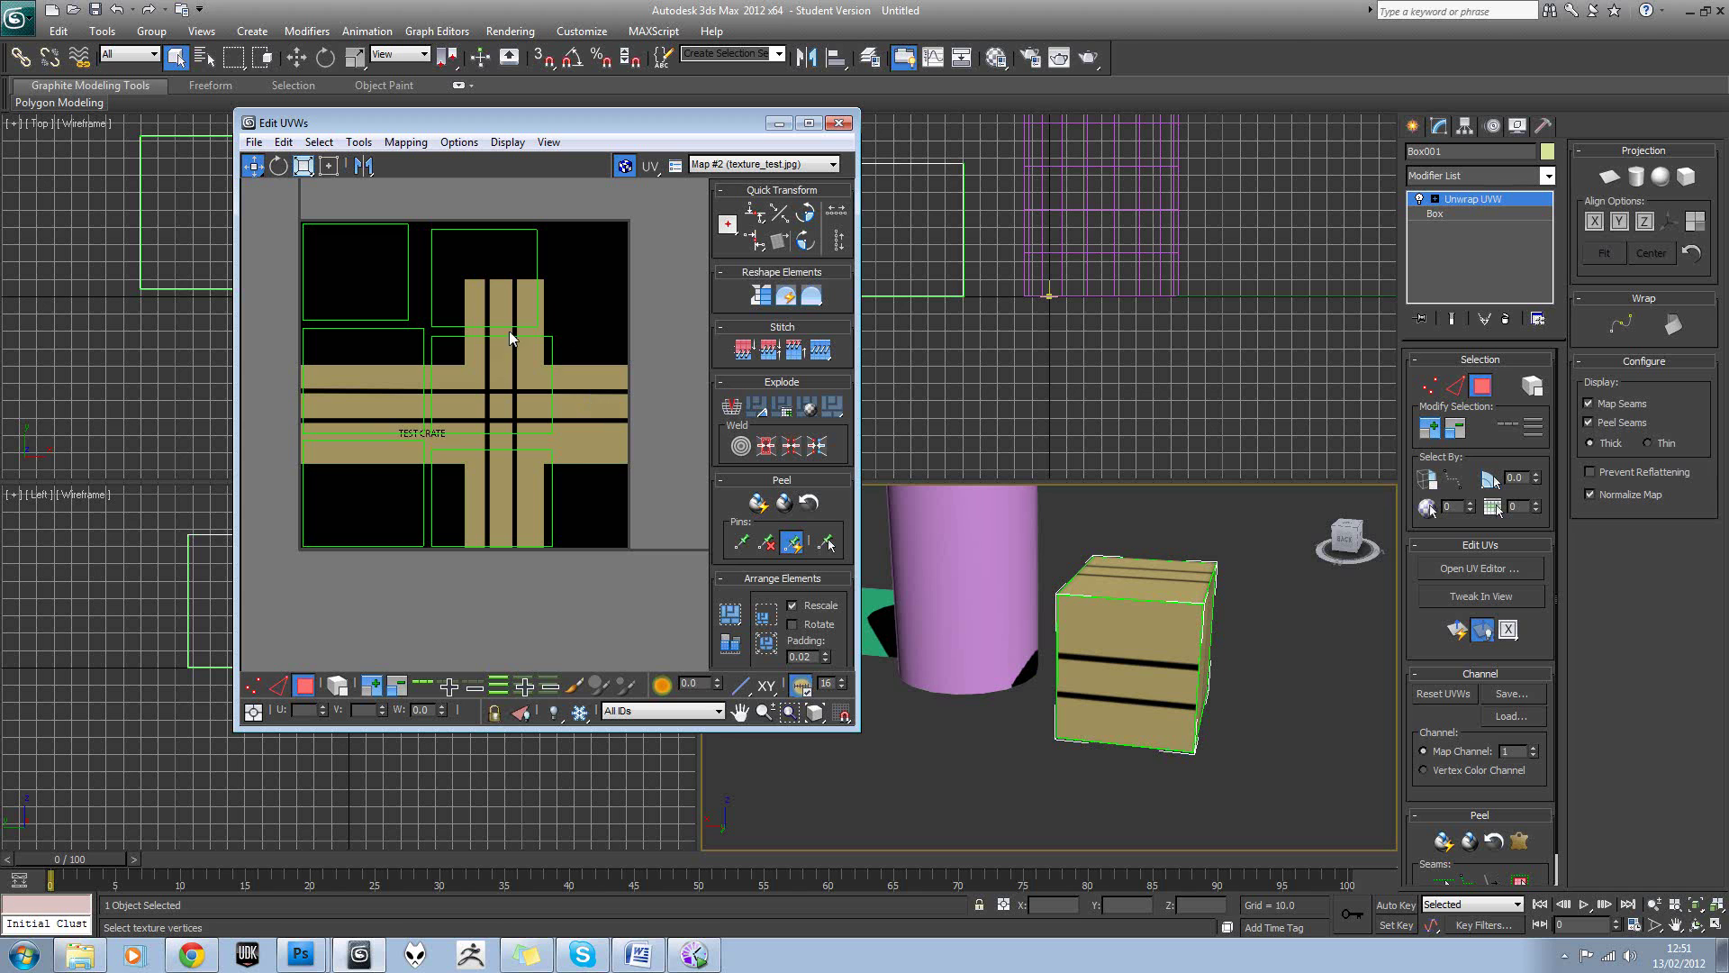
left_click(628, 167)
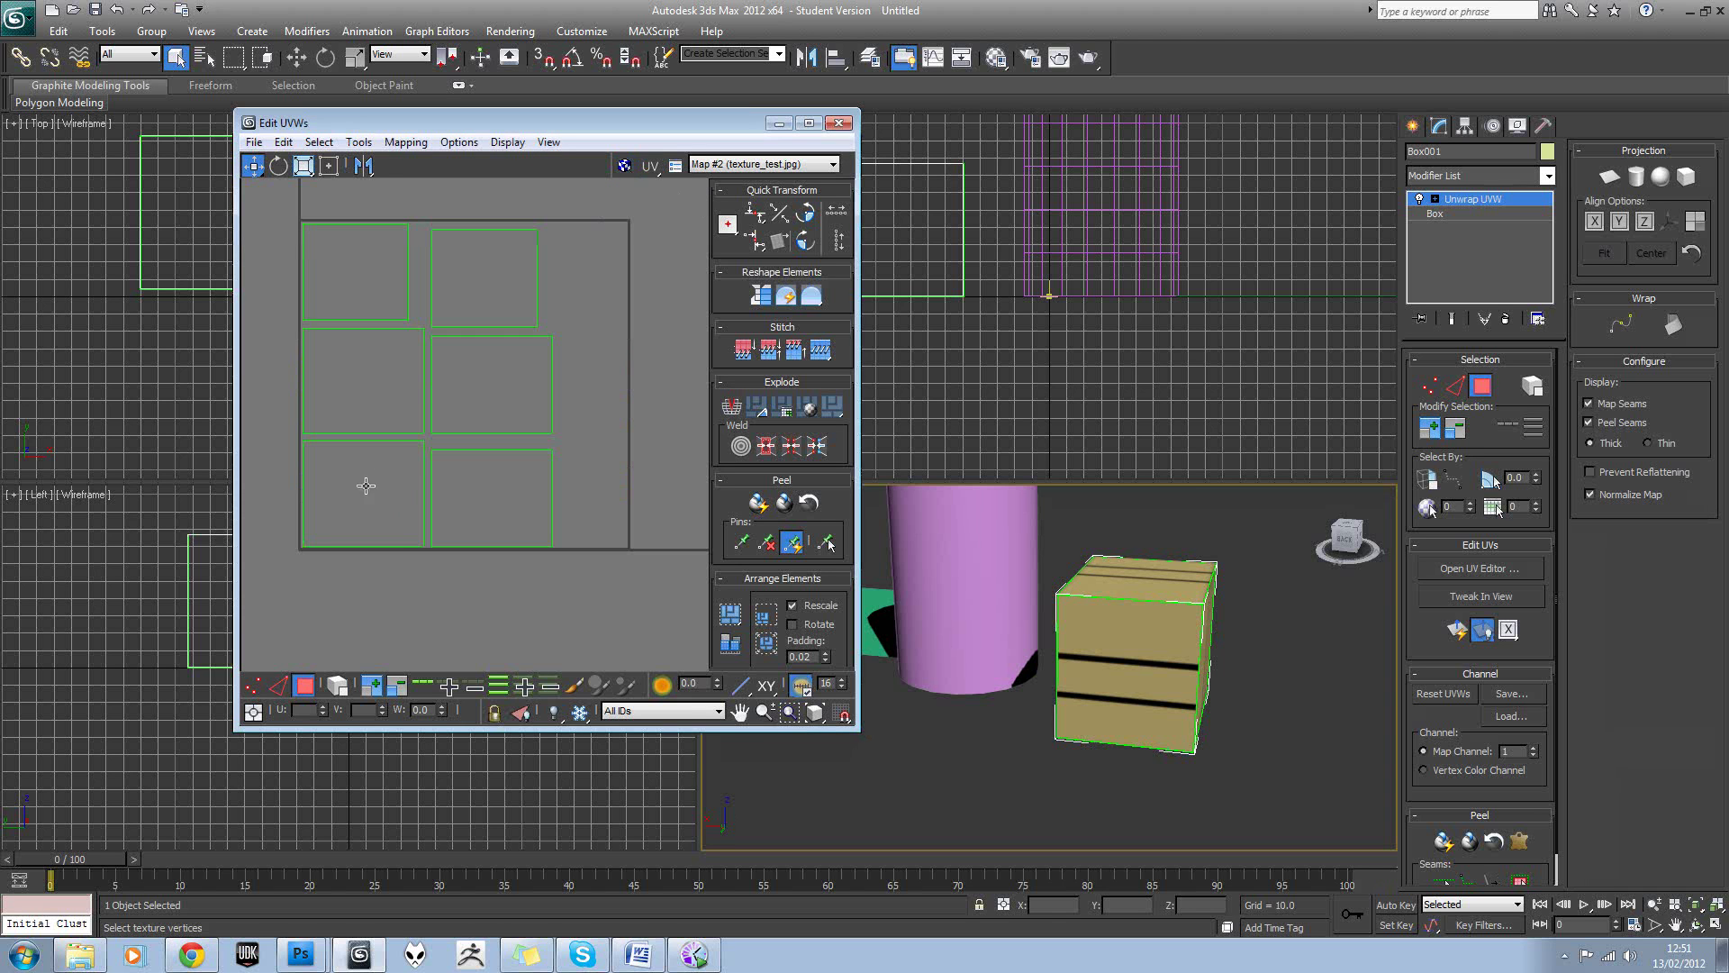
Select all of the crate's UV faces and lay them out as one connected net with Unfold Mapping.
left_click_drag(395, 512, 590, 206)
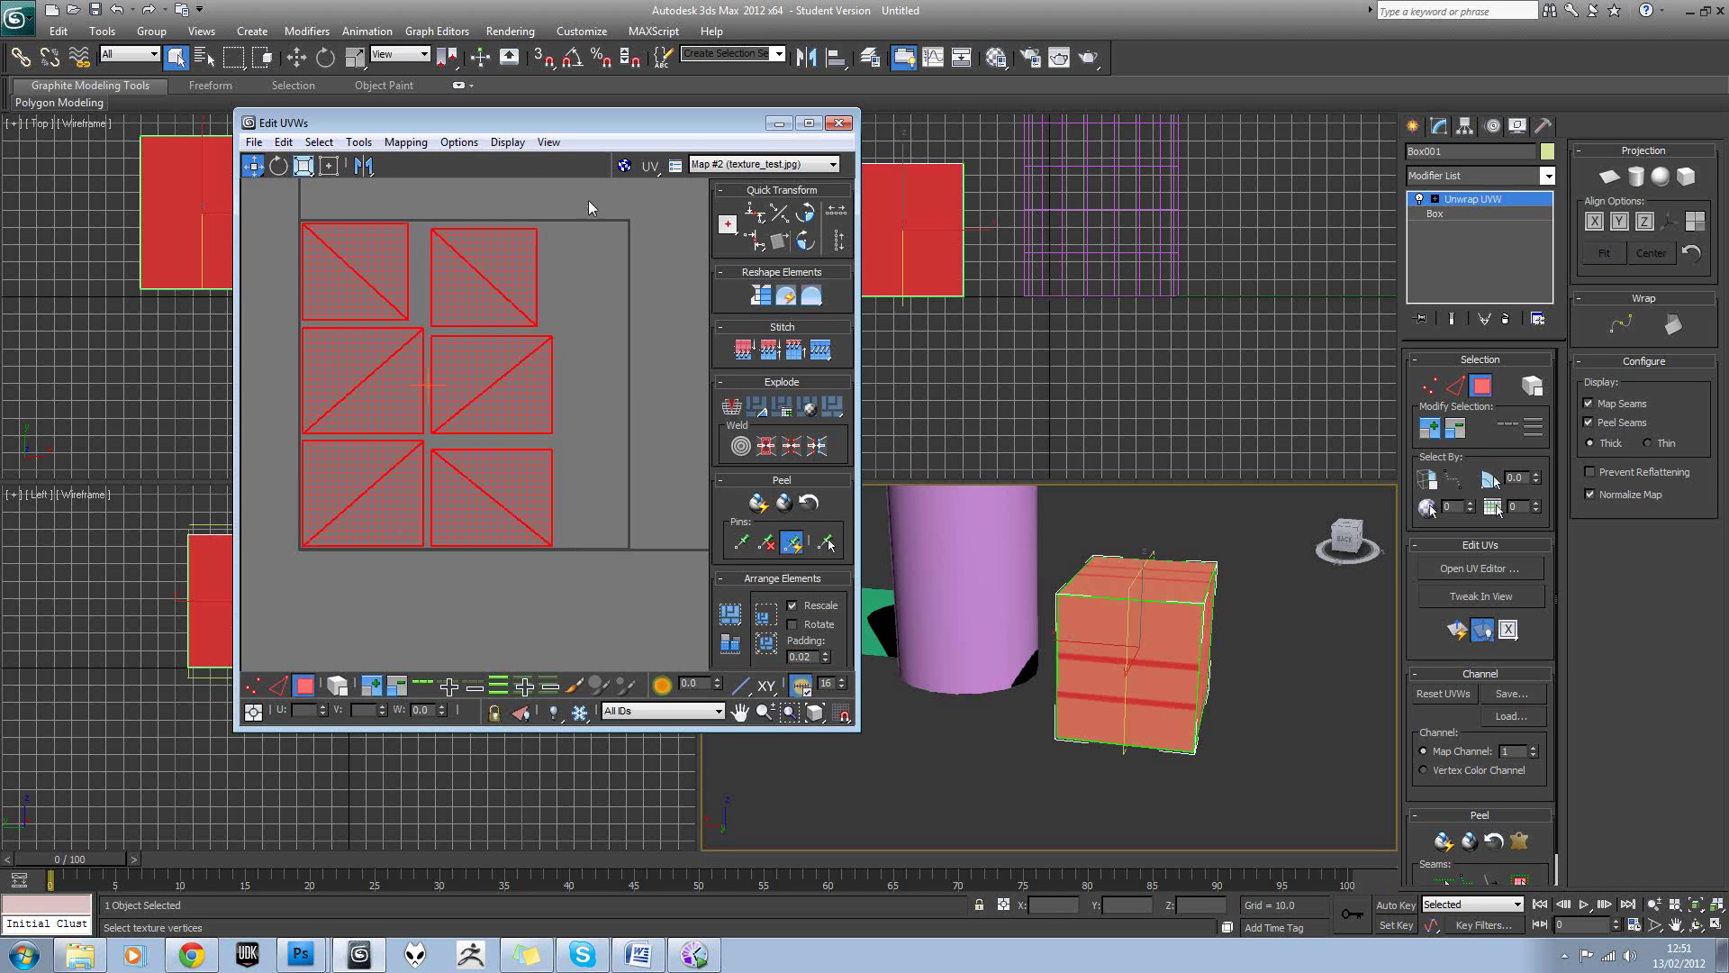
left_click(405, 142)
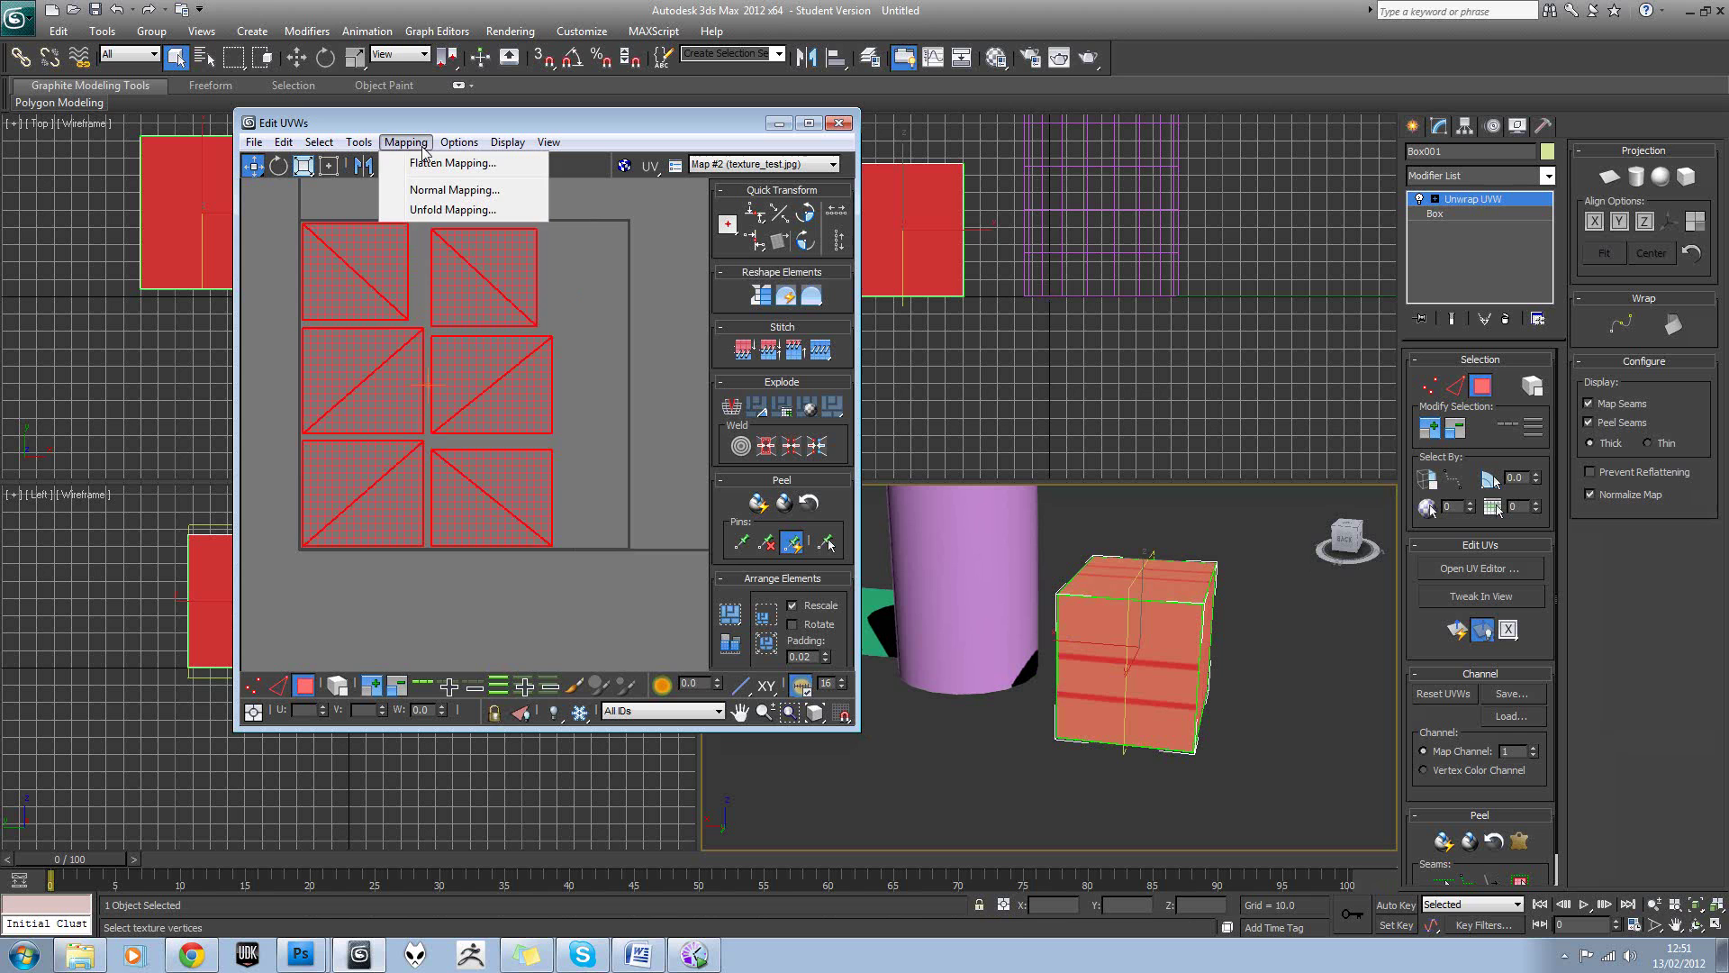
left_click(442, 209)
left_click(270, 46)
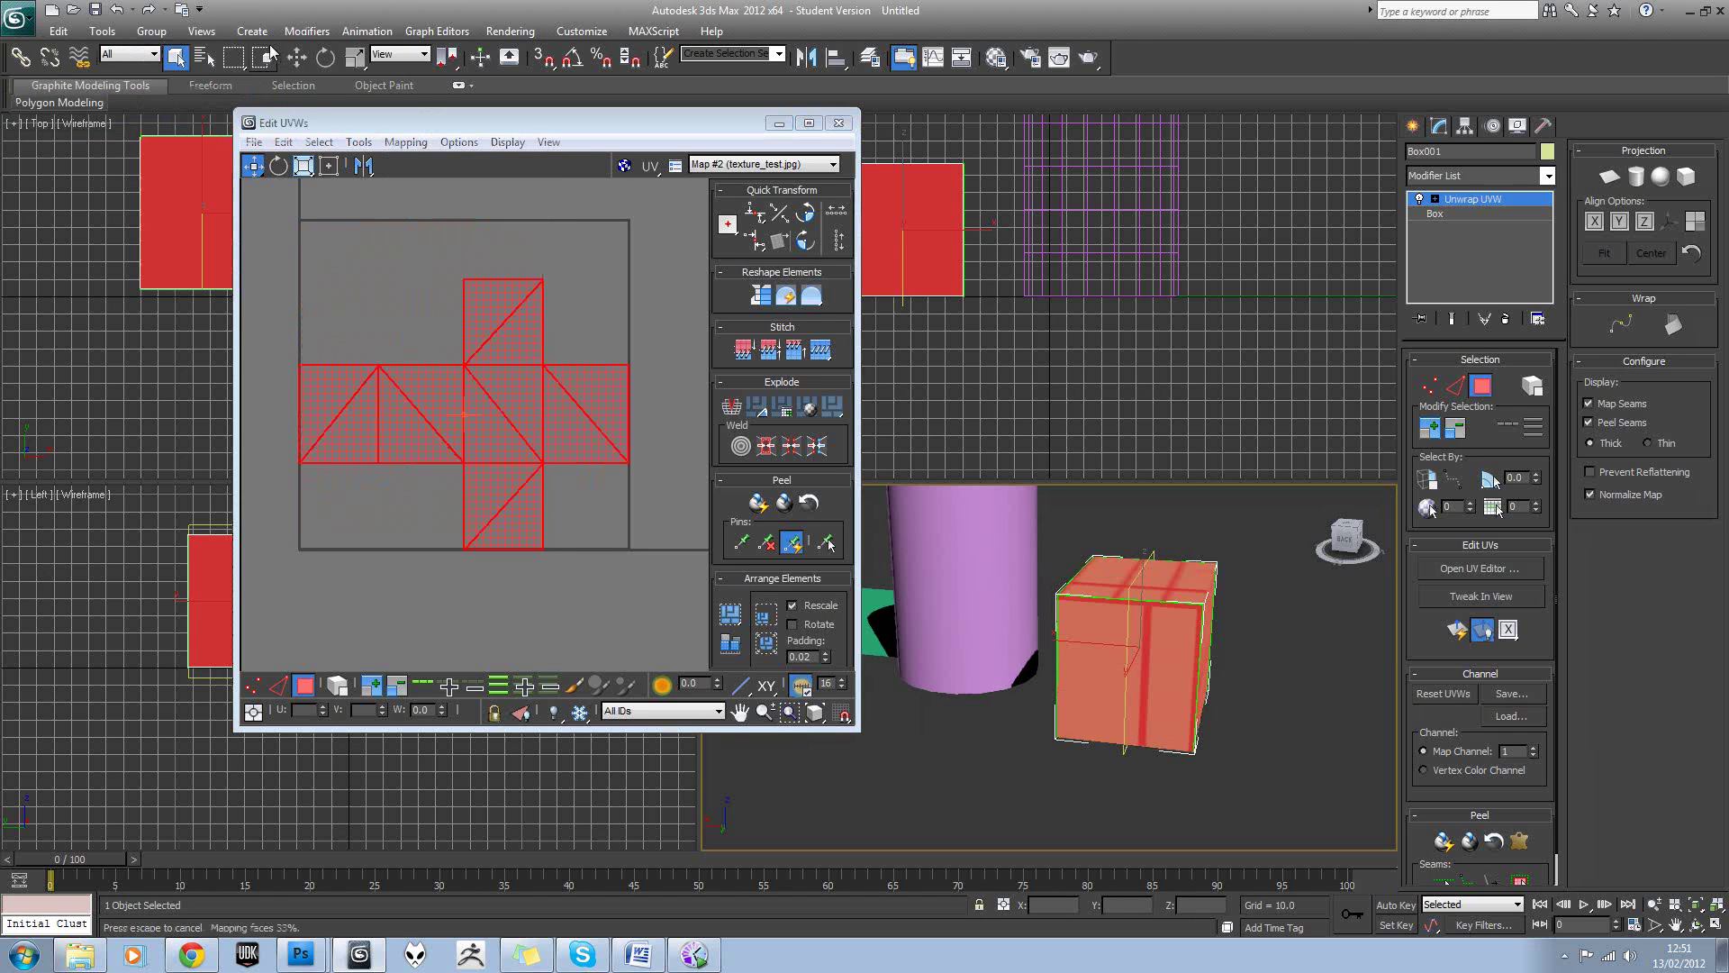
left_click(371, 200)
middle_click_drag(1214, 634, 986, 632, "alt")
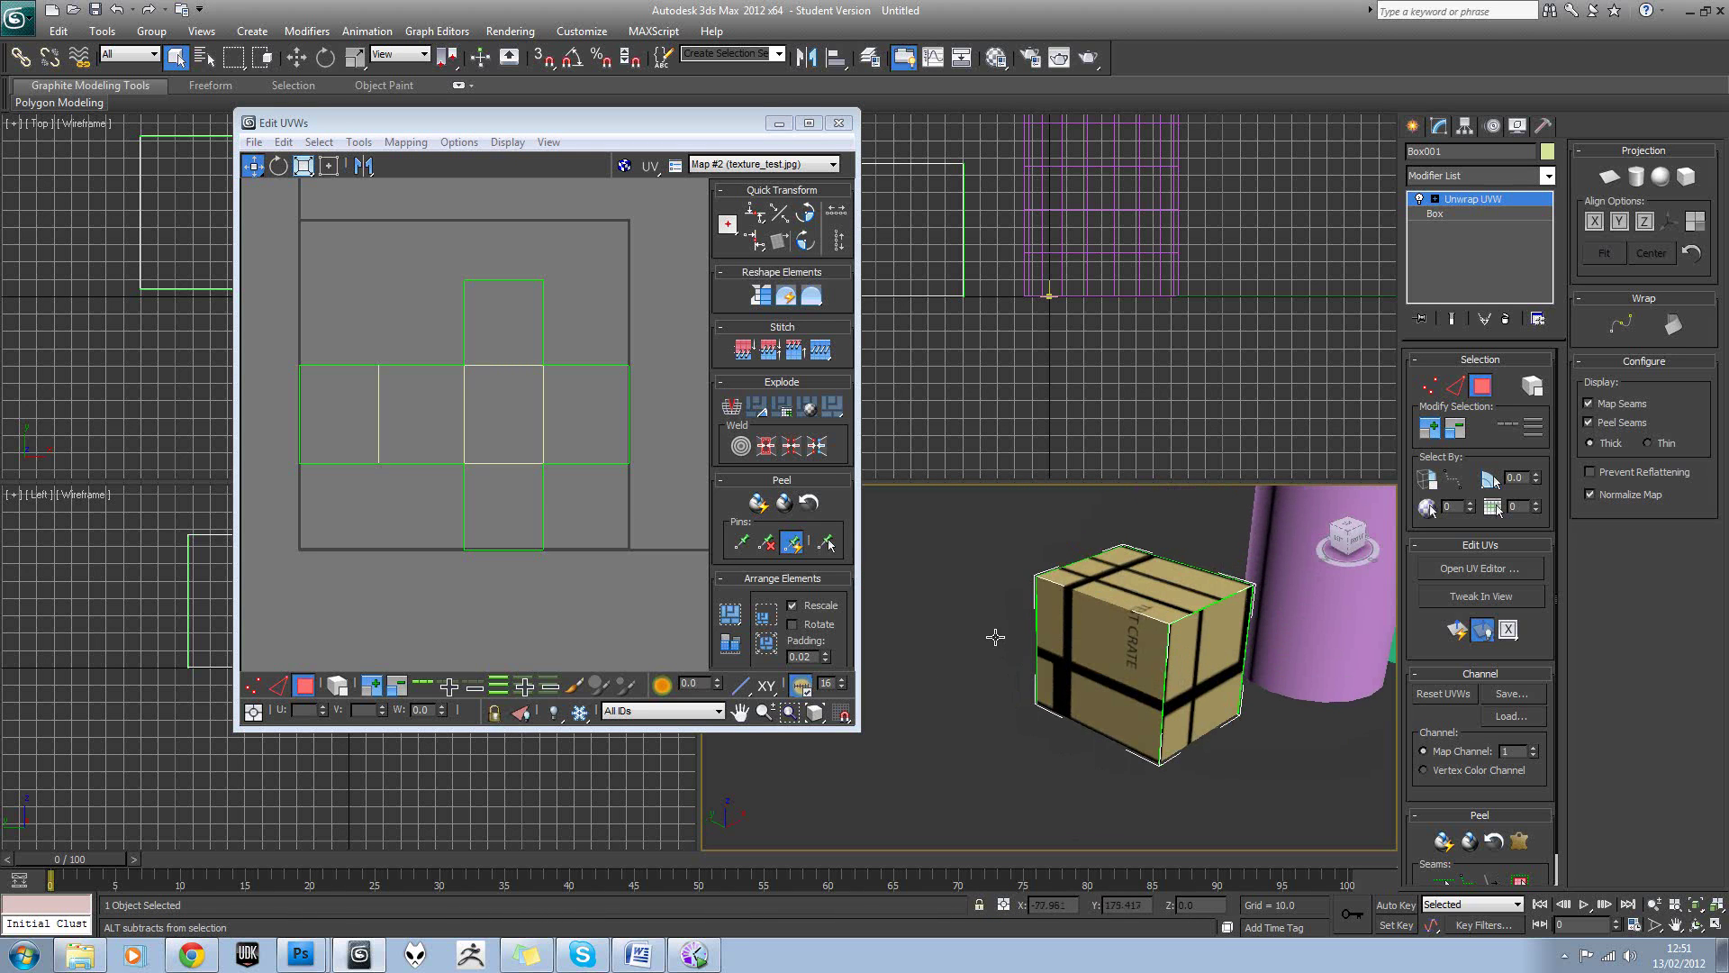
Replace the crate material's diffuse bitmap with texture_test.jpg from the Desktop and move the UV editor aside.
left_click(993, 60)
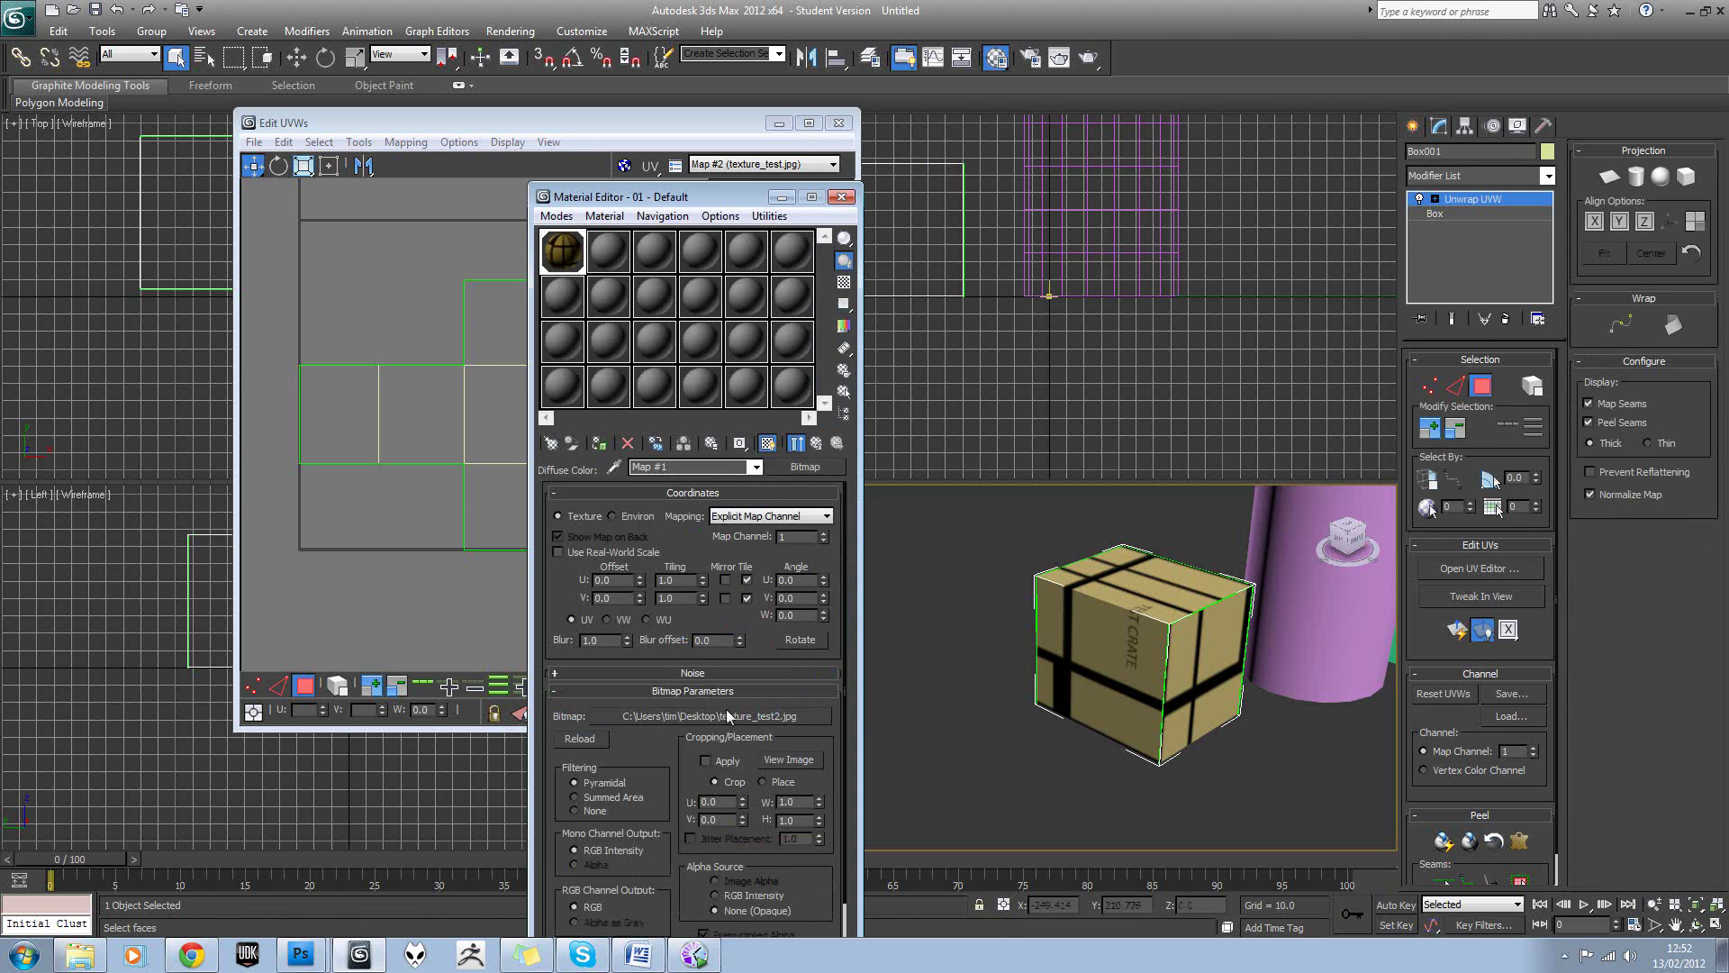
left_click(726, 716)
double_click(582, 363)
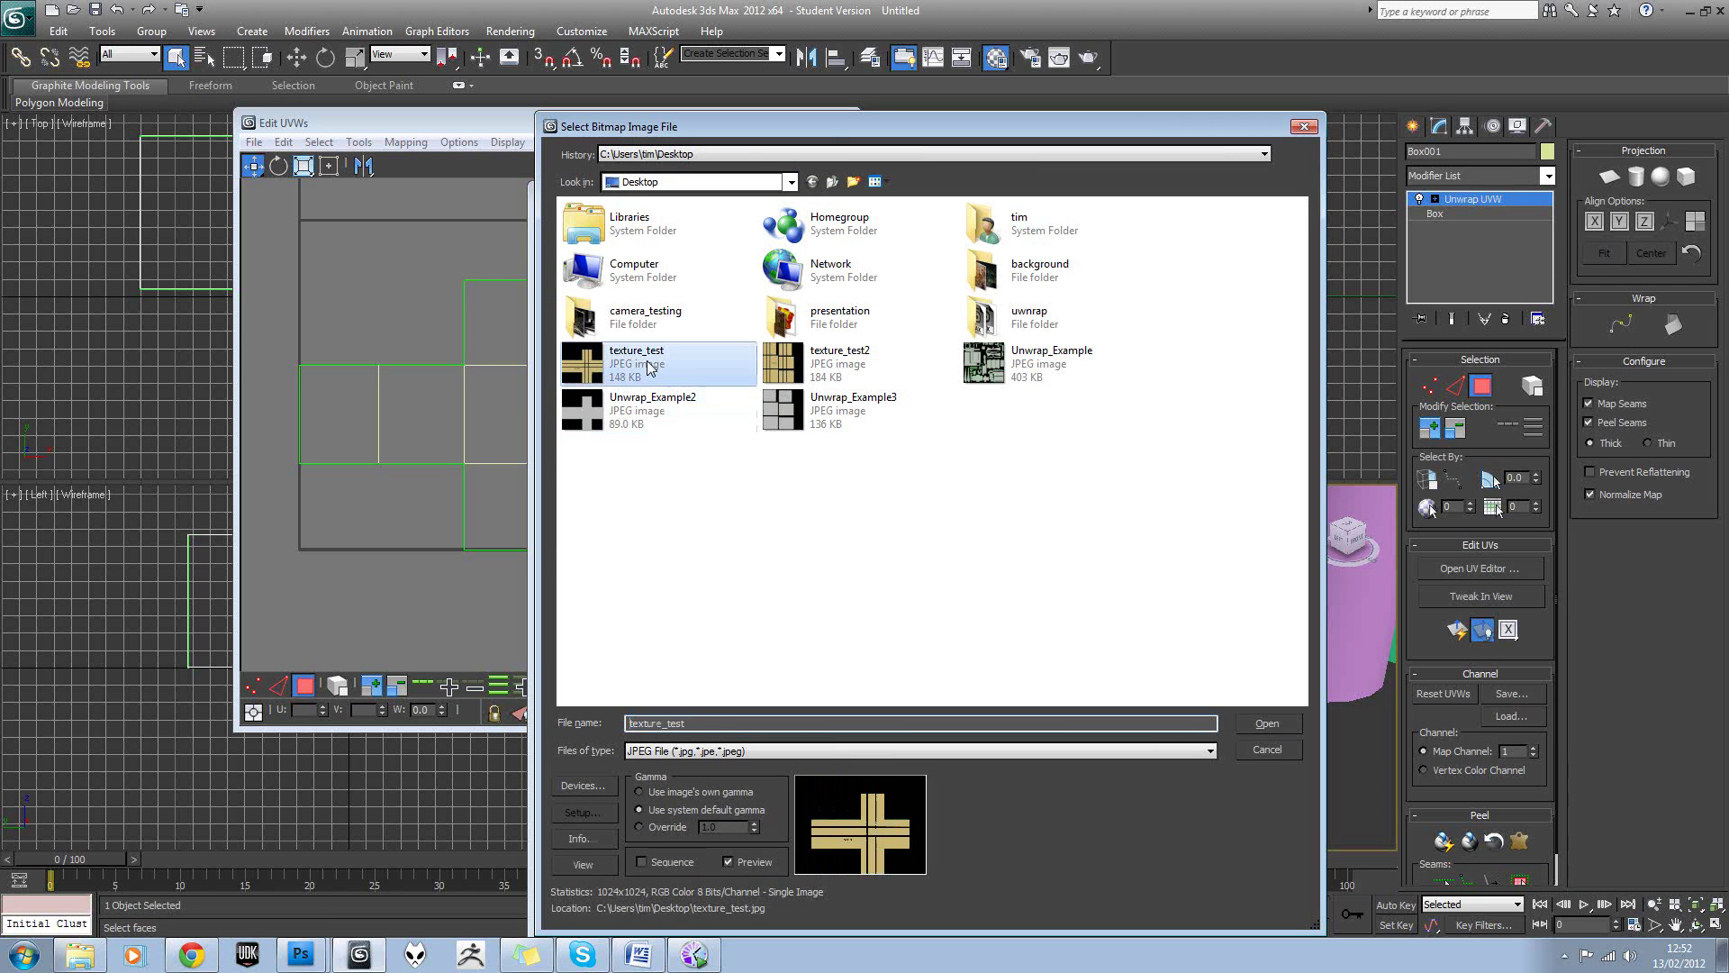
left_click_drag(645, 133, 531, 142)
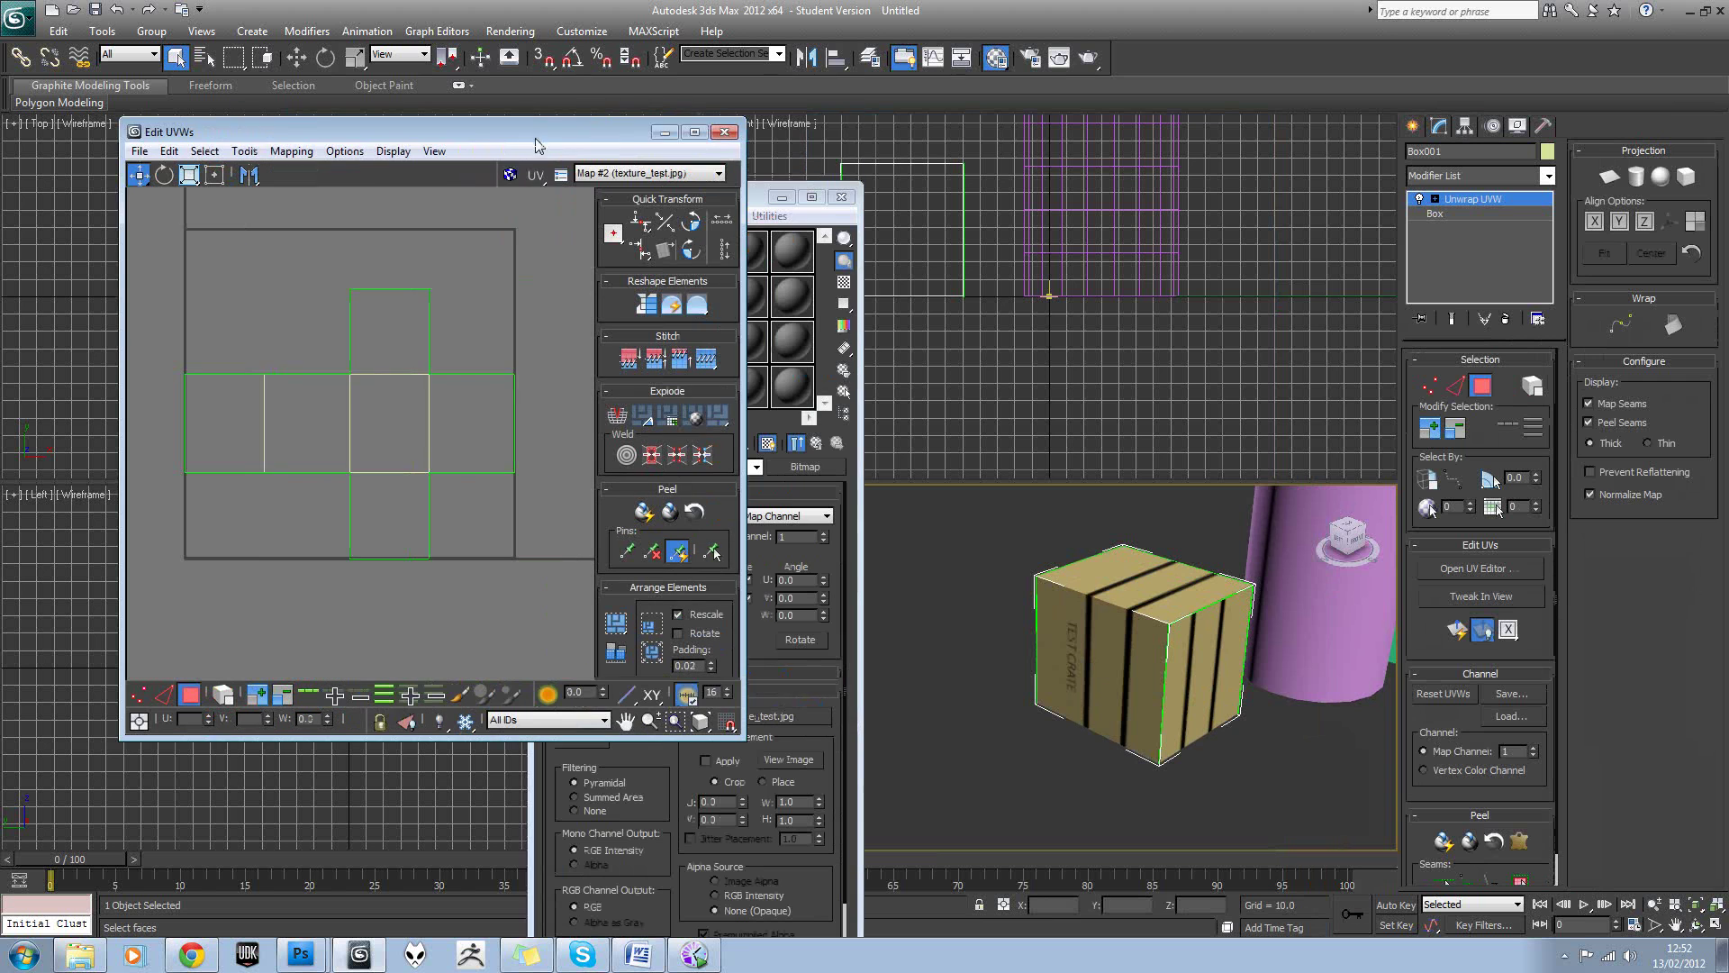
middle_click_drag(1241, 606, 1048, 649, "alt")
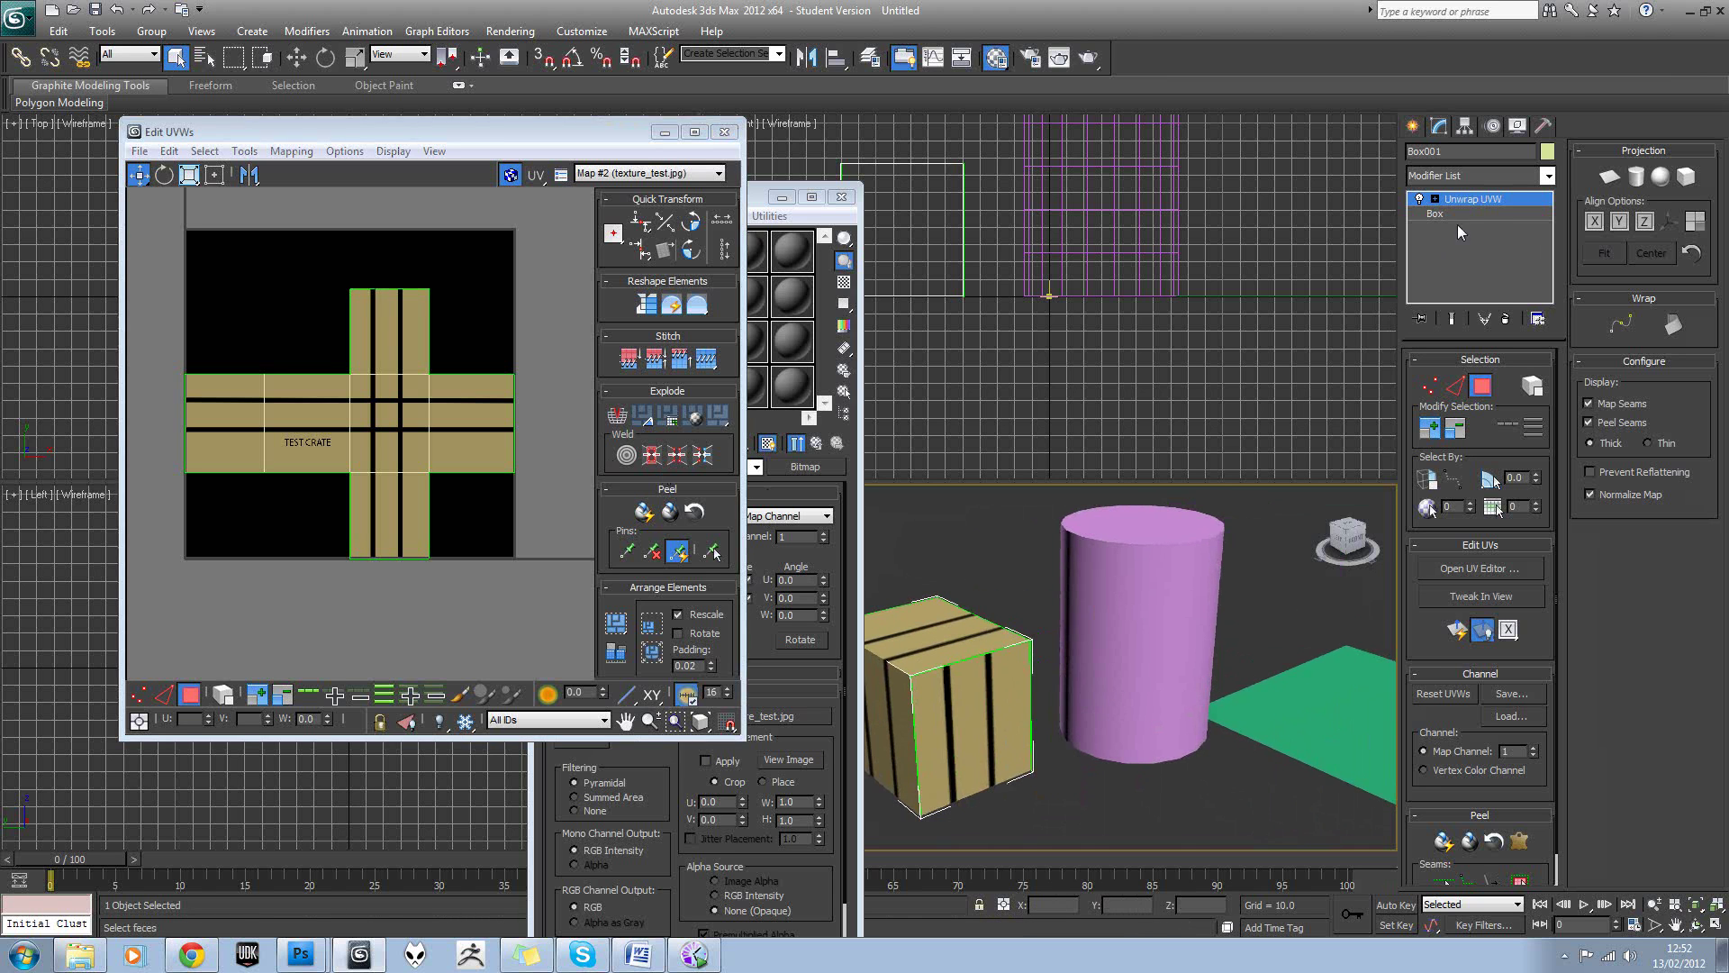
Hide the texture behind the crate's UVs and examine the unfolded layout against the textured box and the other scene objects.
left_click(510, 175)
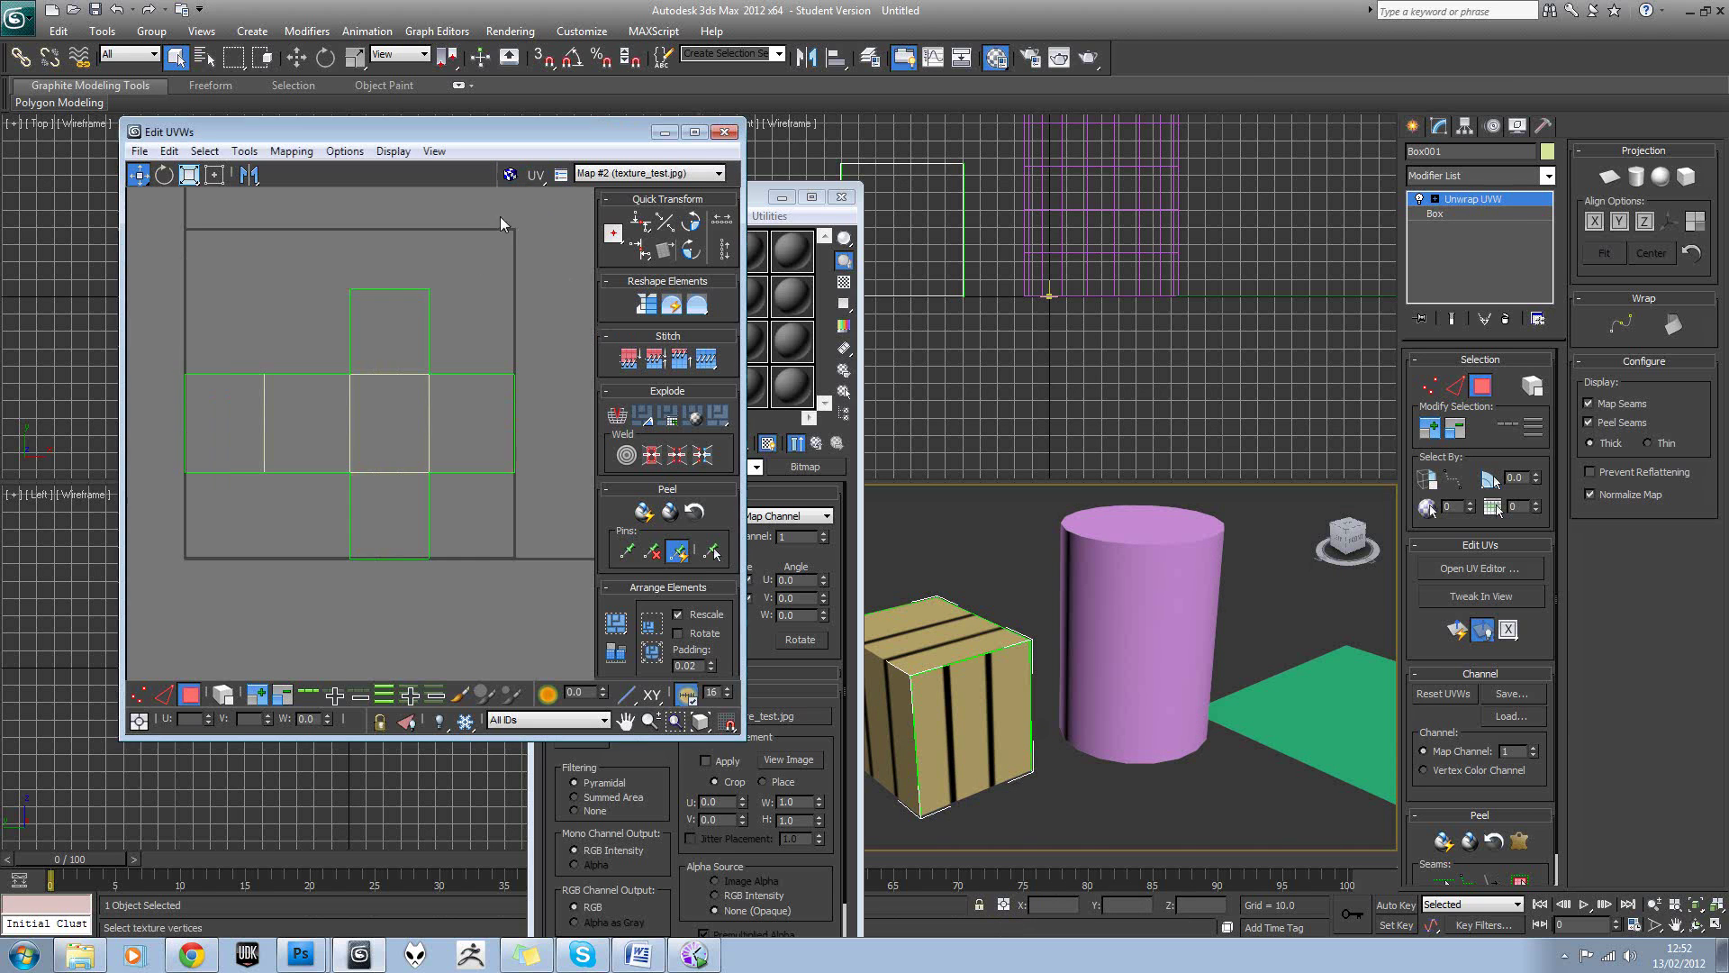
middle_click_drag(1015, 682, 1083, 656, "alt")
left_click_drag(530, 486, 218, 317)
left_click(489, 488)
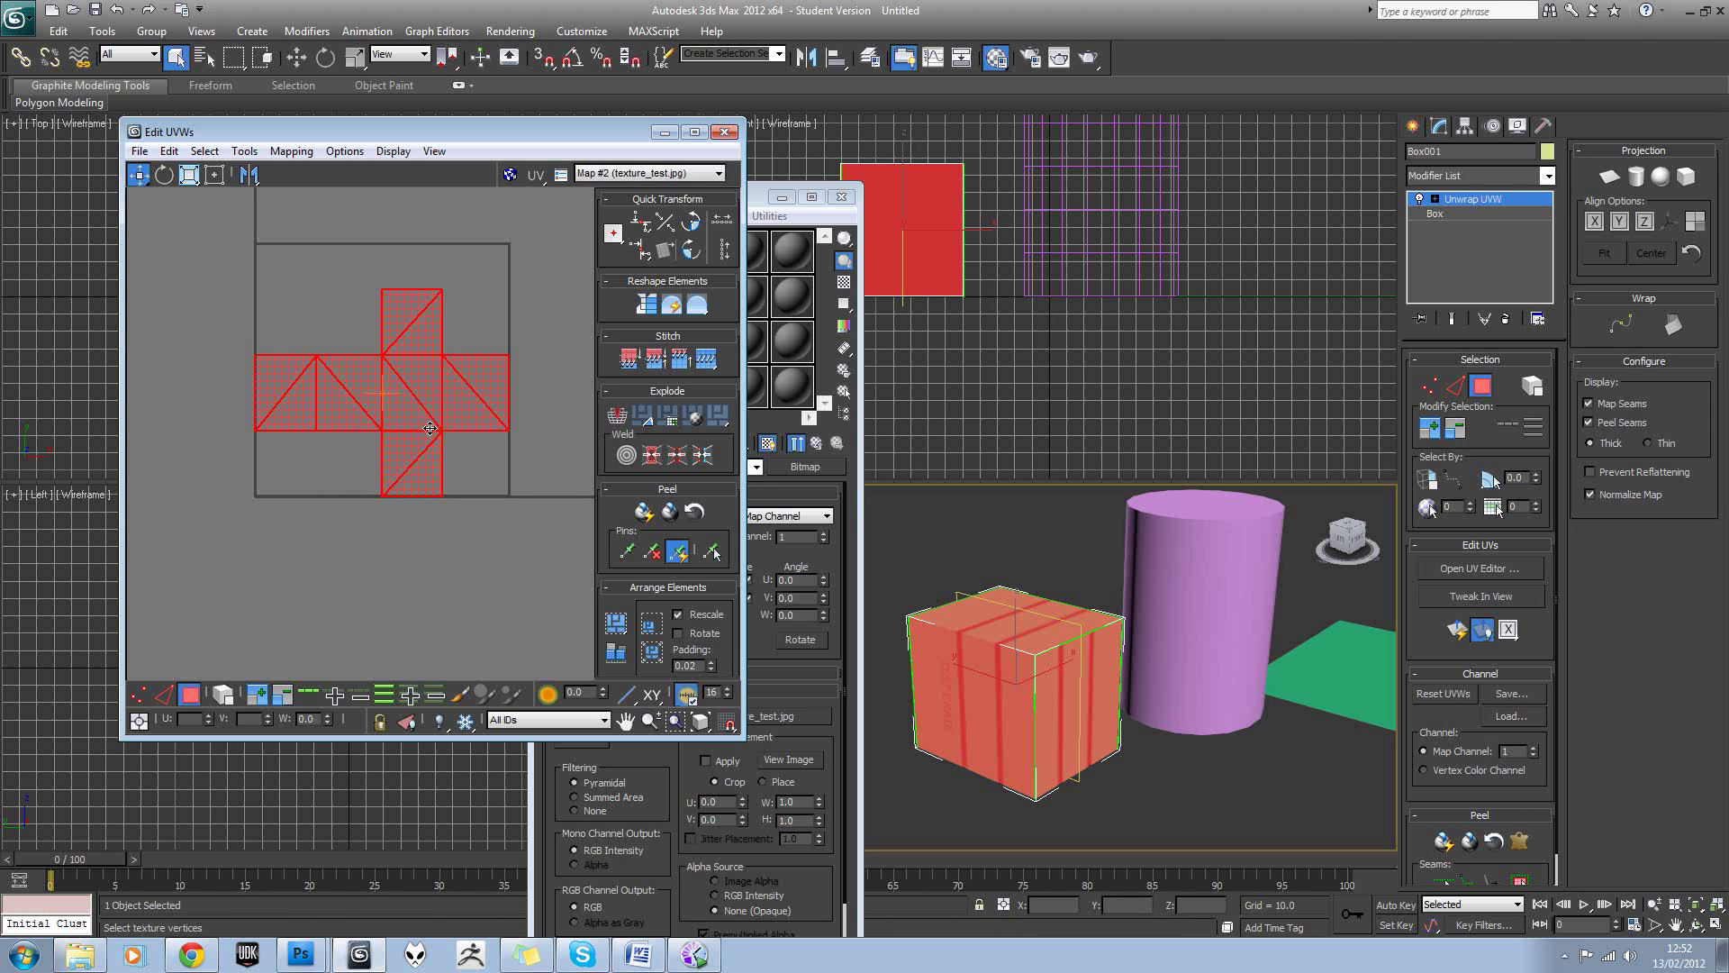
left_click(467, 469)
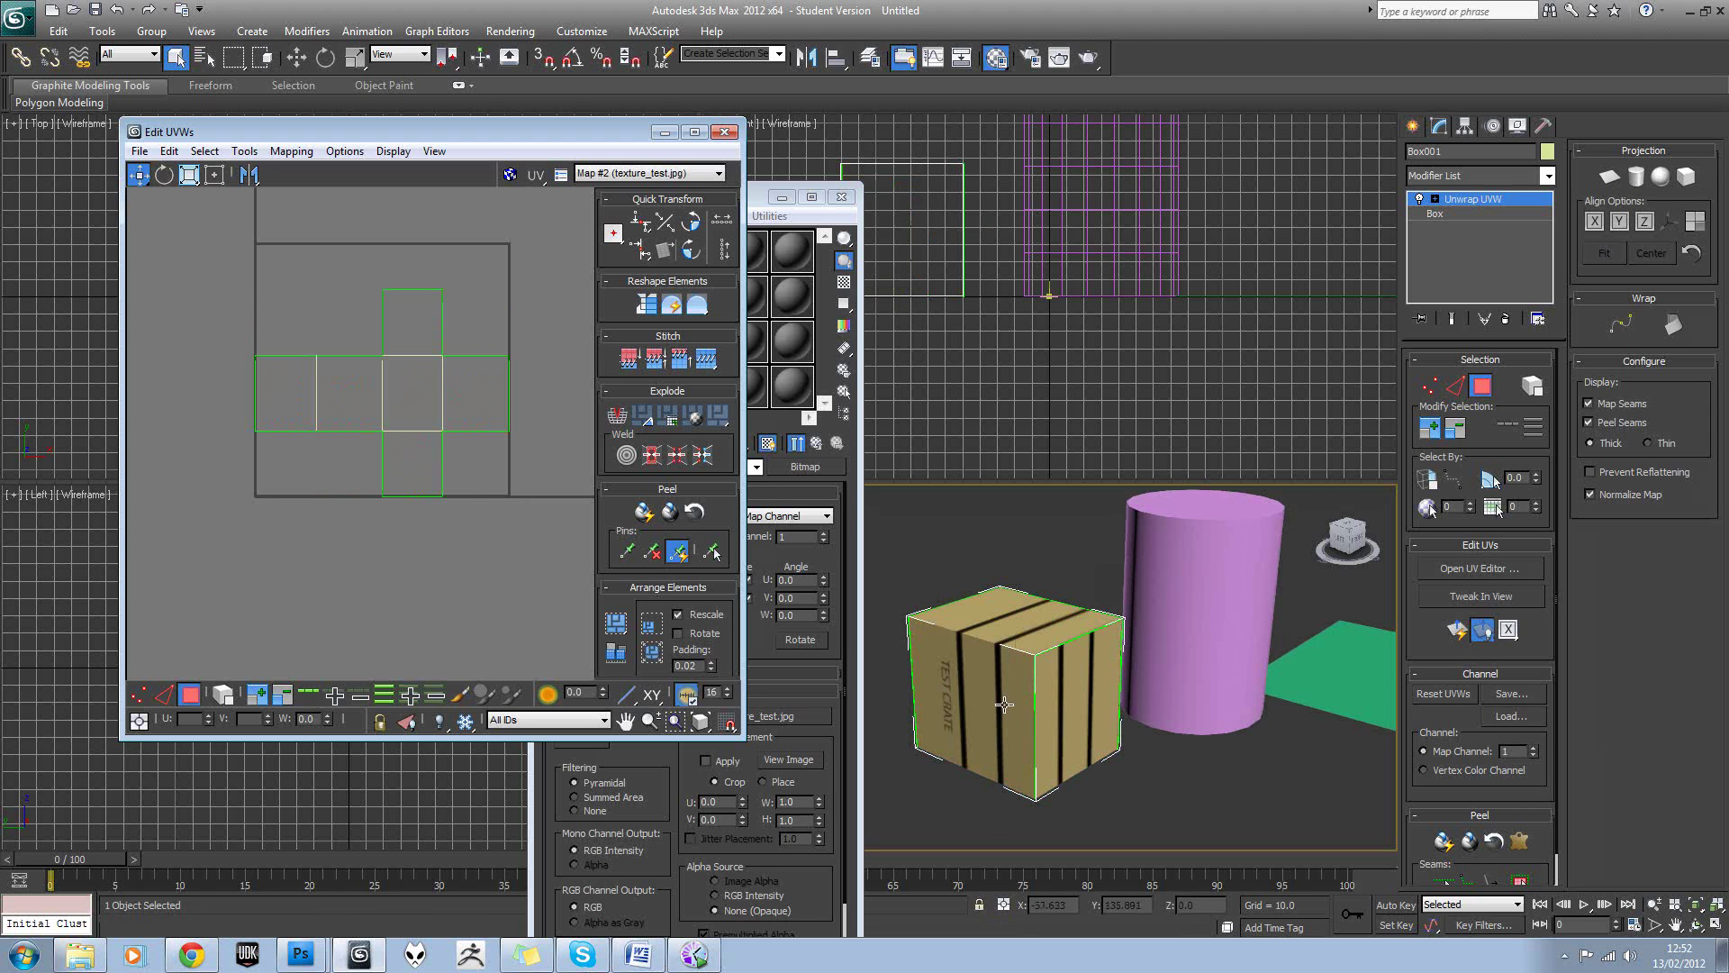
middle_click_drag(1068, 650, 1052, 671)
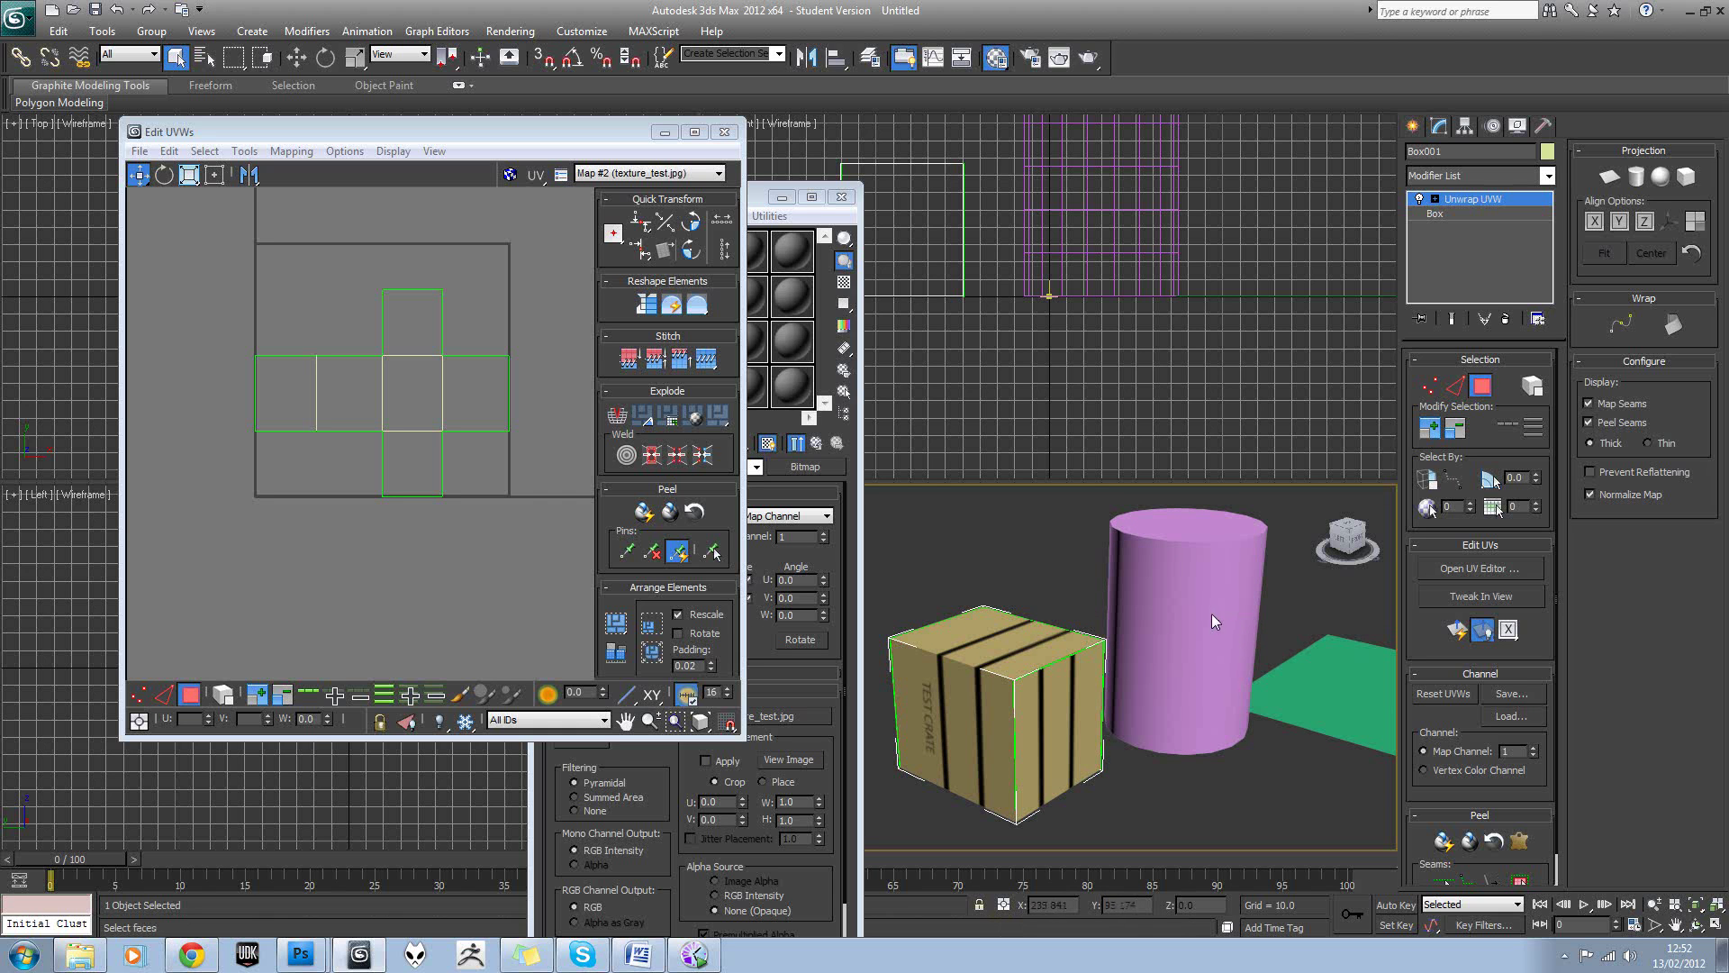
middle_click_drag(1167, 607, 1154, 620)
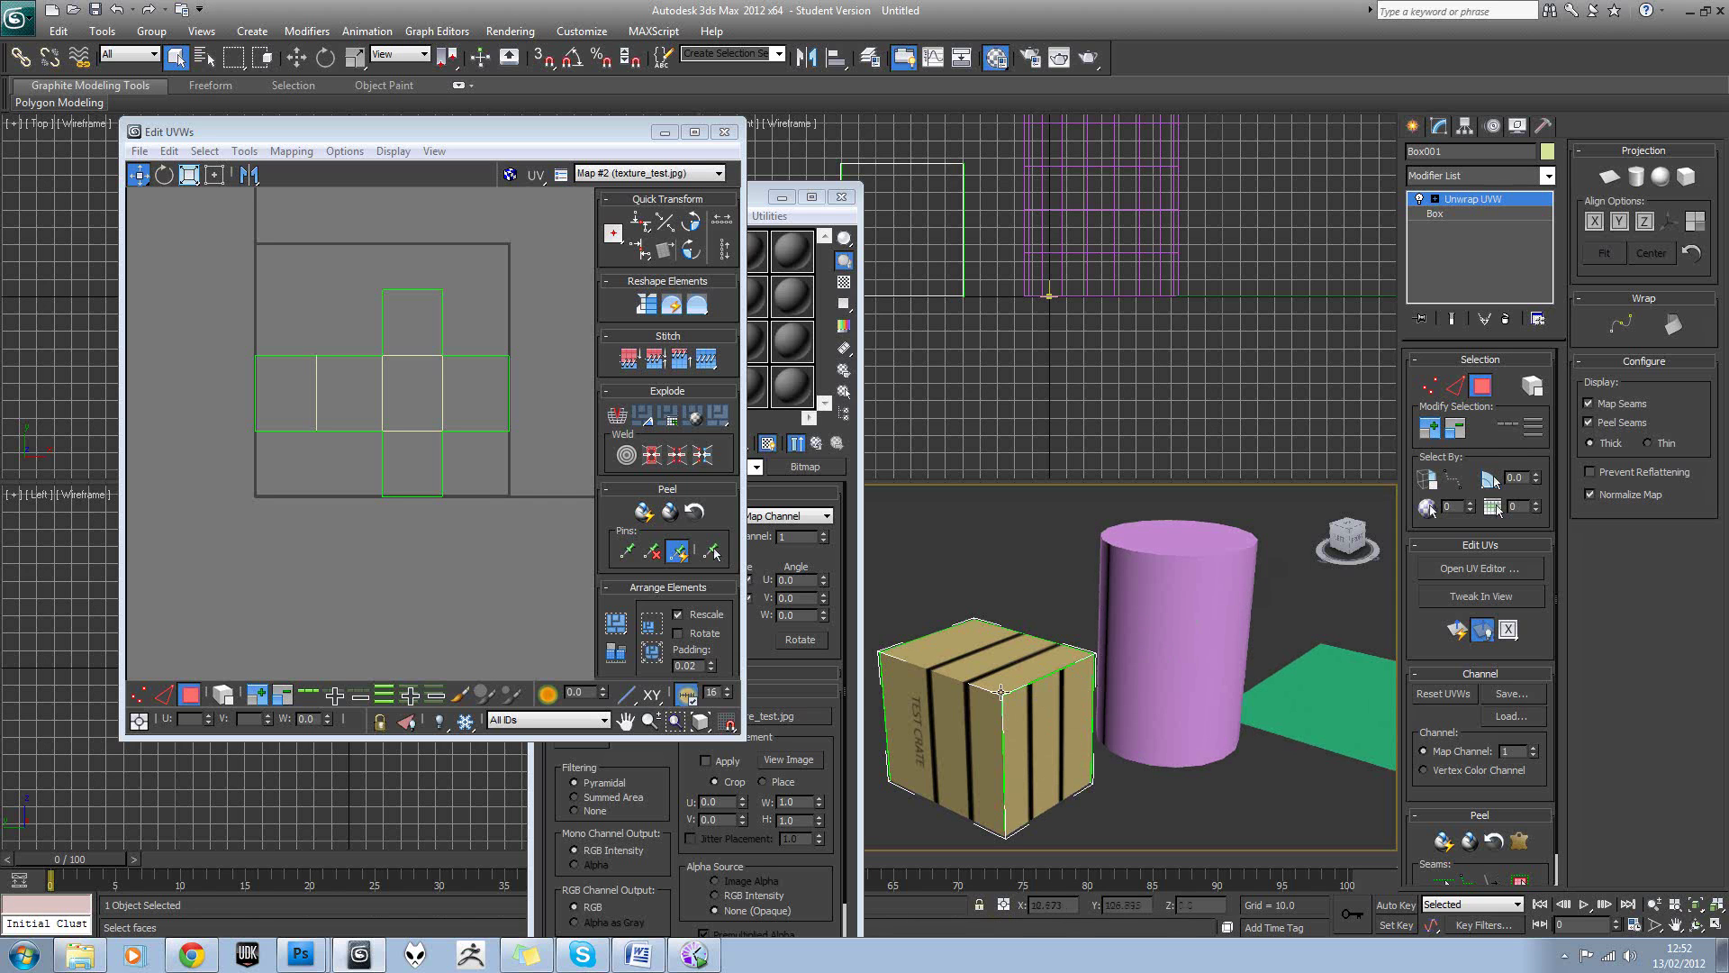
middle_click_drag(1196, 609, 1101, 610)
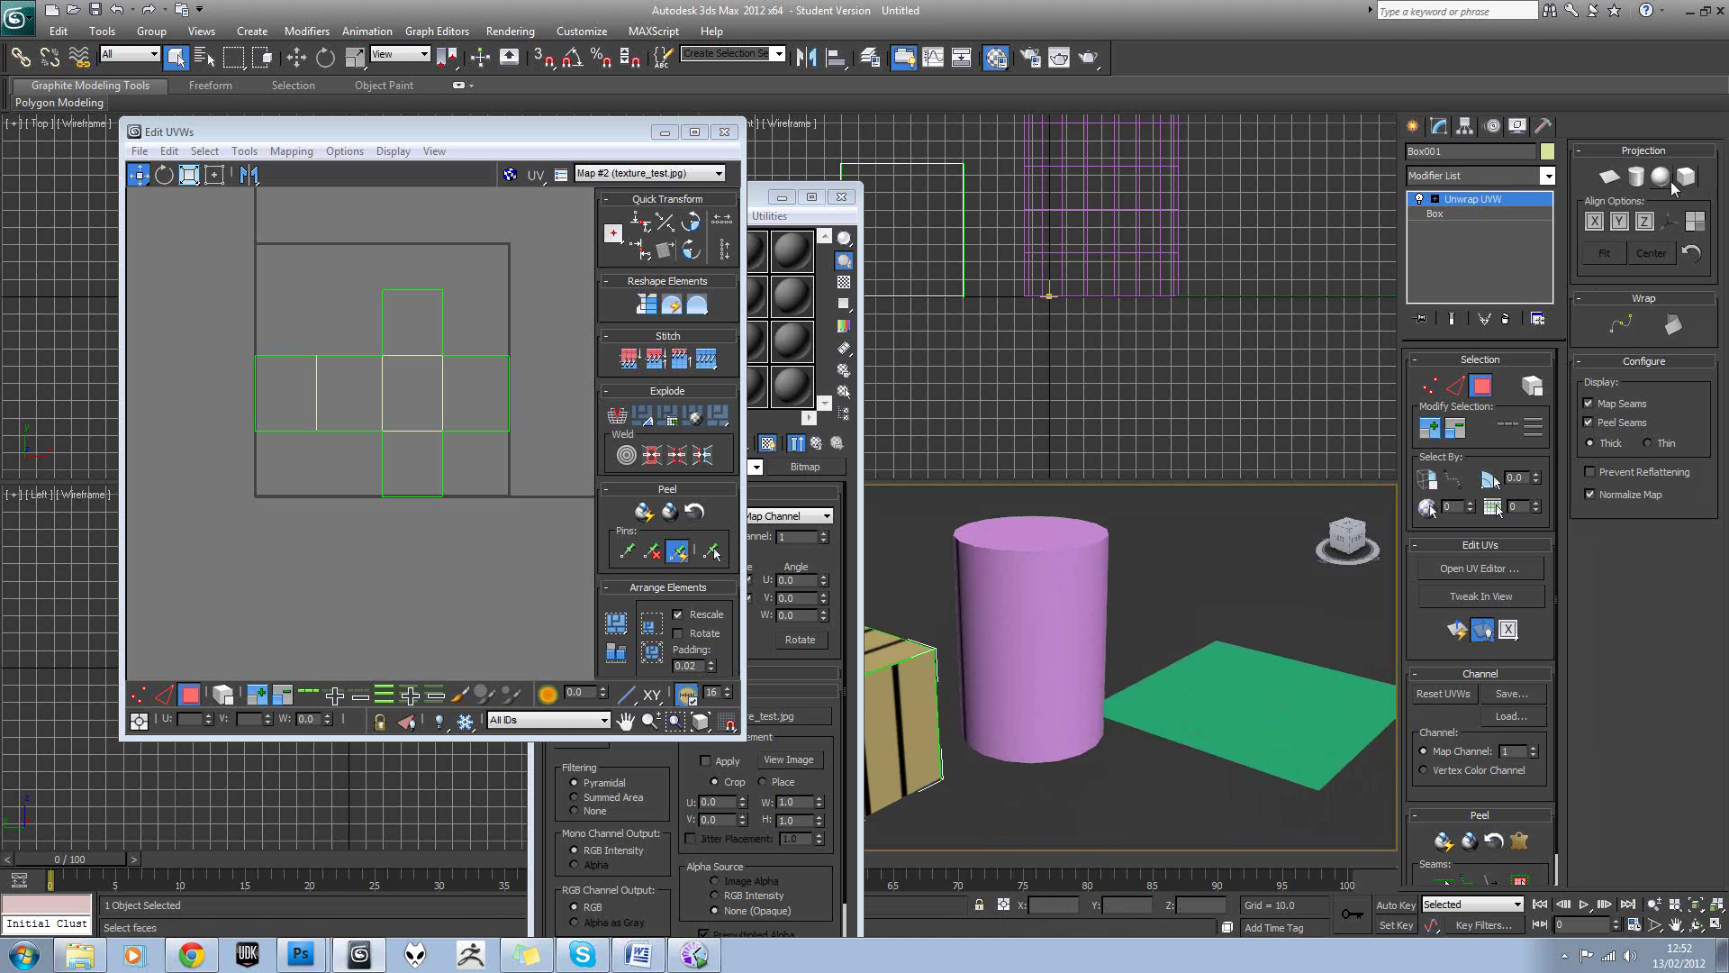
scroll(1090, 573, "down", 3)
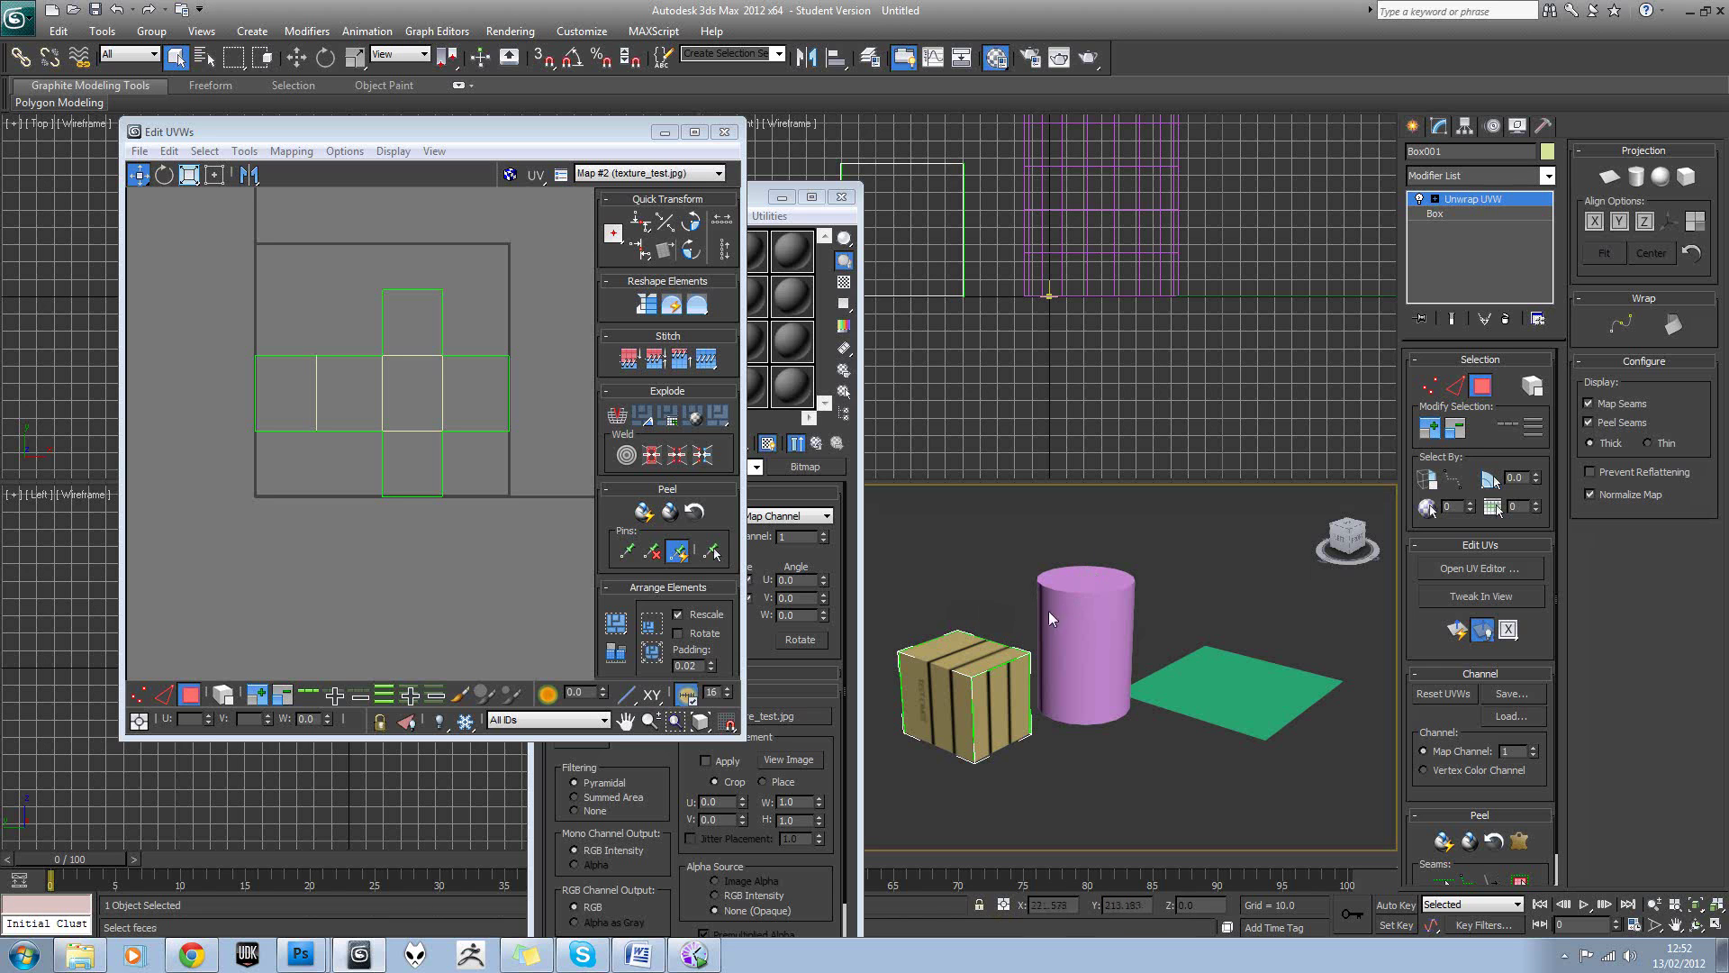
scroll(1018, 630, "up", 4)
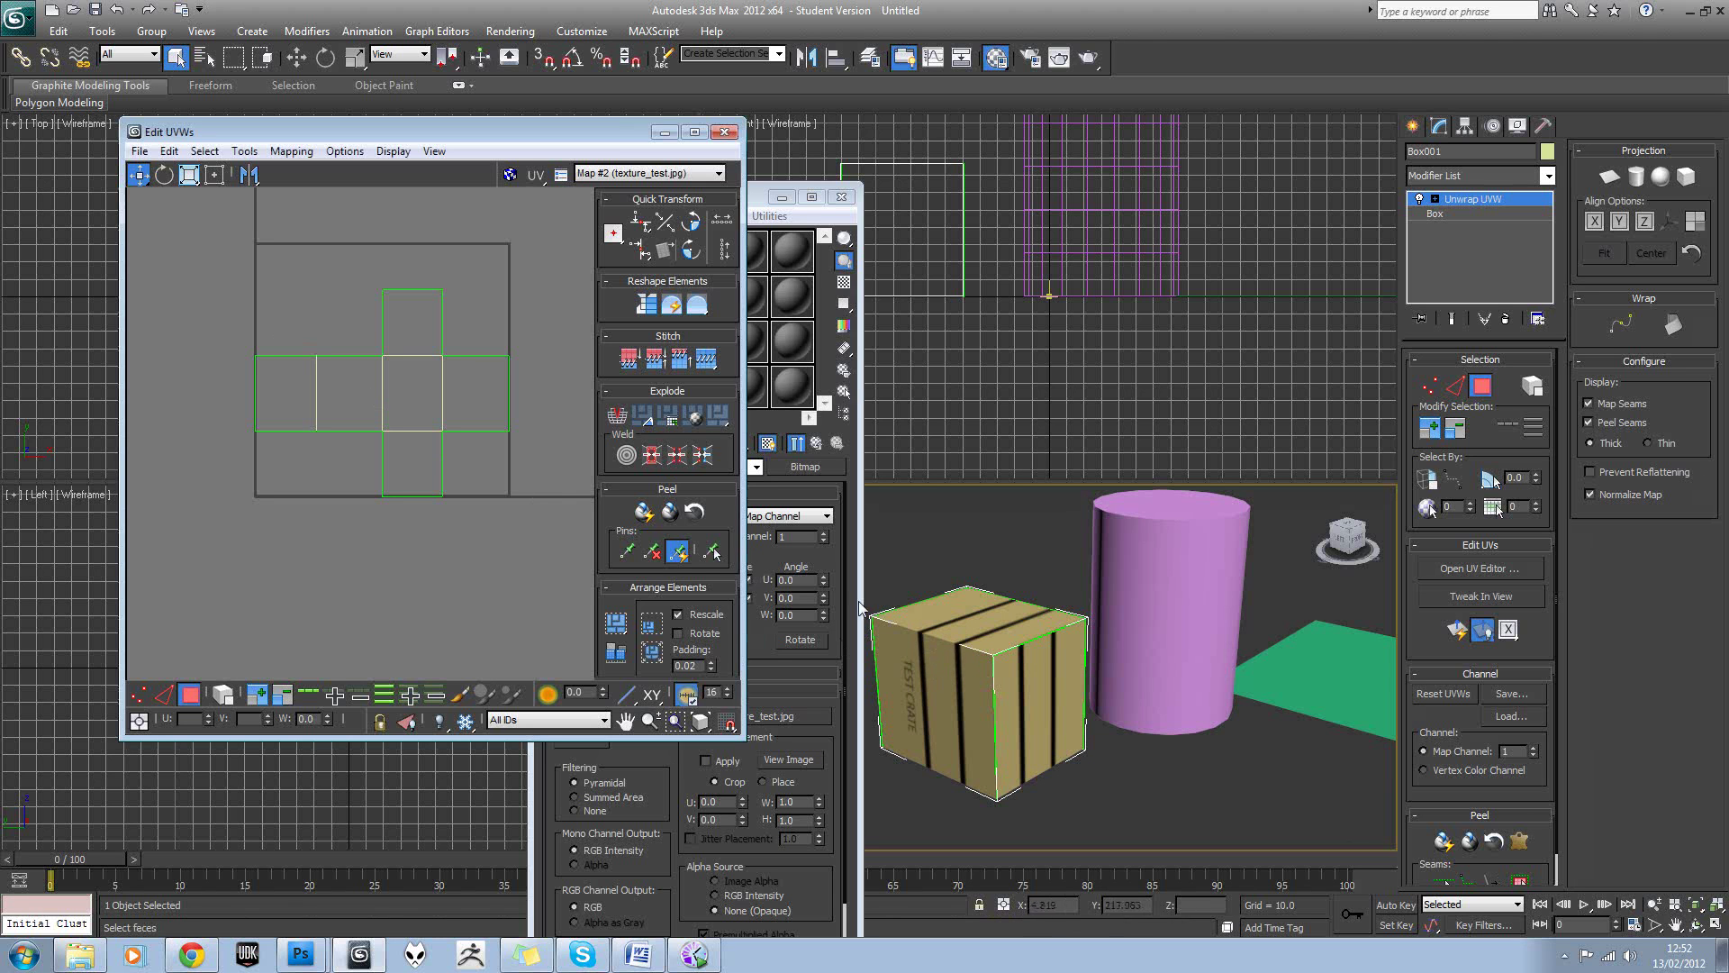
left_click_drag(187, 270, 517, 516)
left_click(509, 512)
Leave face sub-object editing on the crate and close the UV editor and the Material Editor.
left_click(1499, 200)
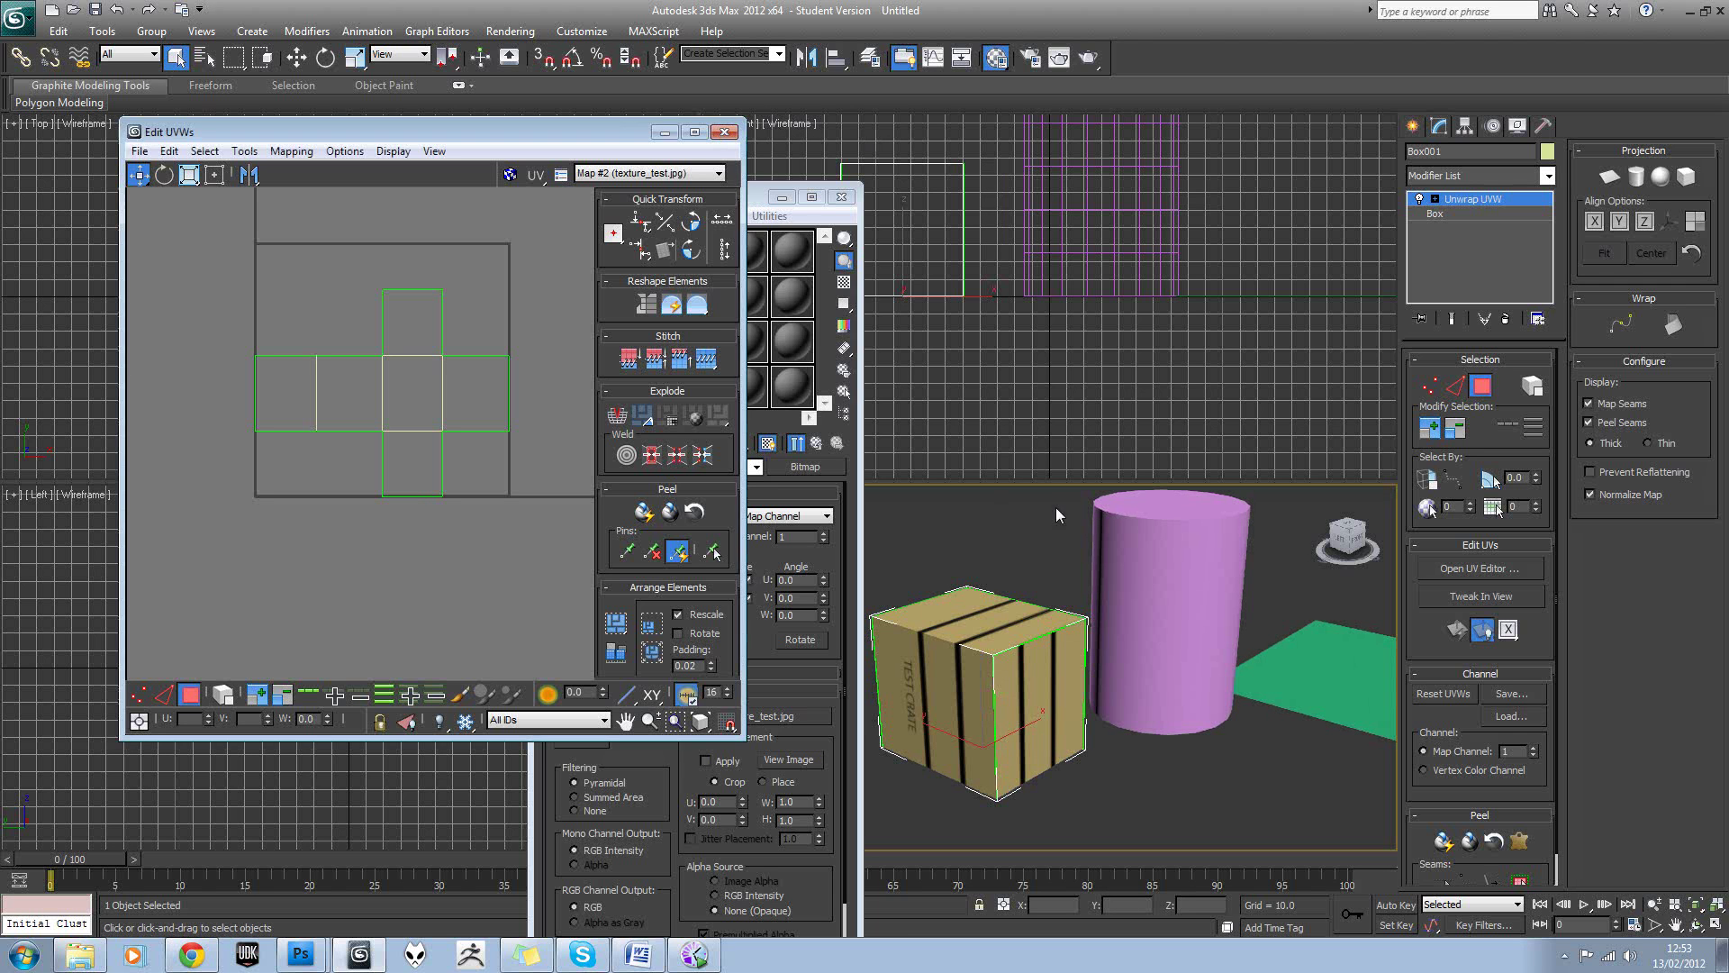
left_click(725, 132)
left_click(842, 197)
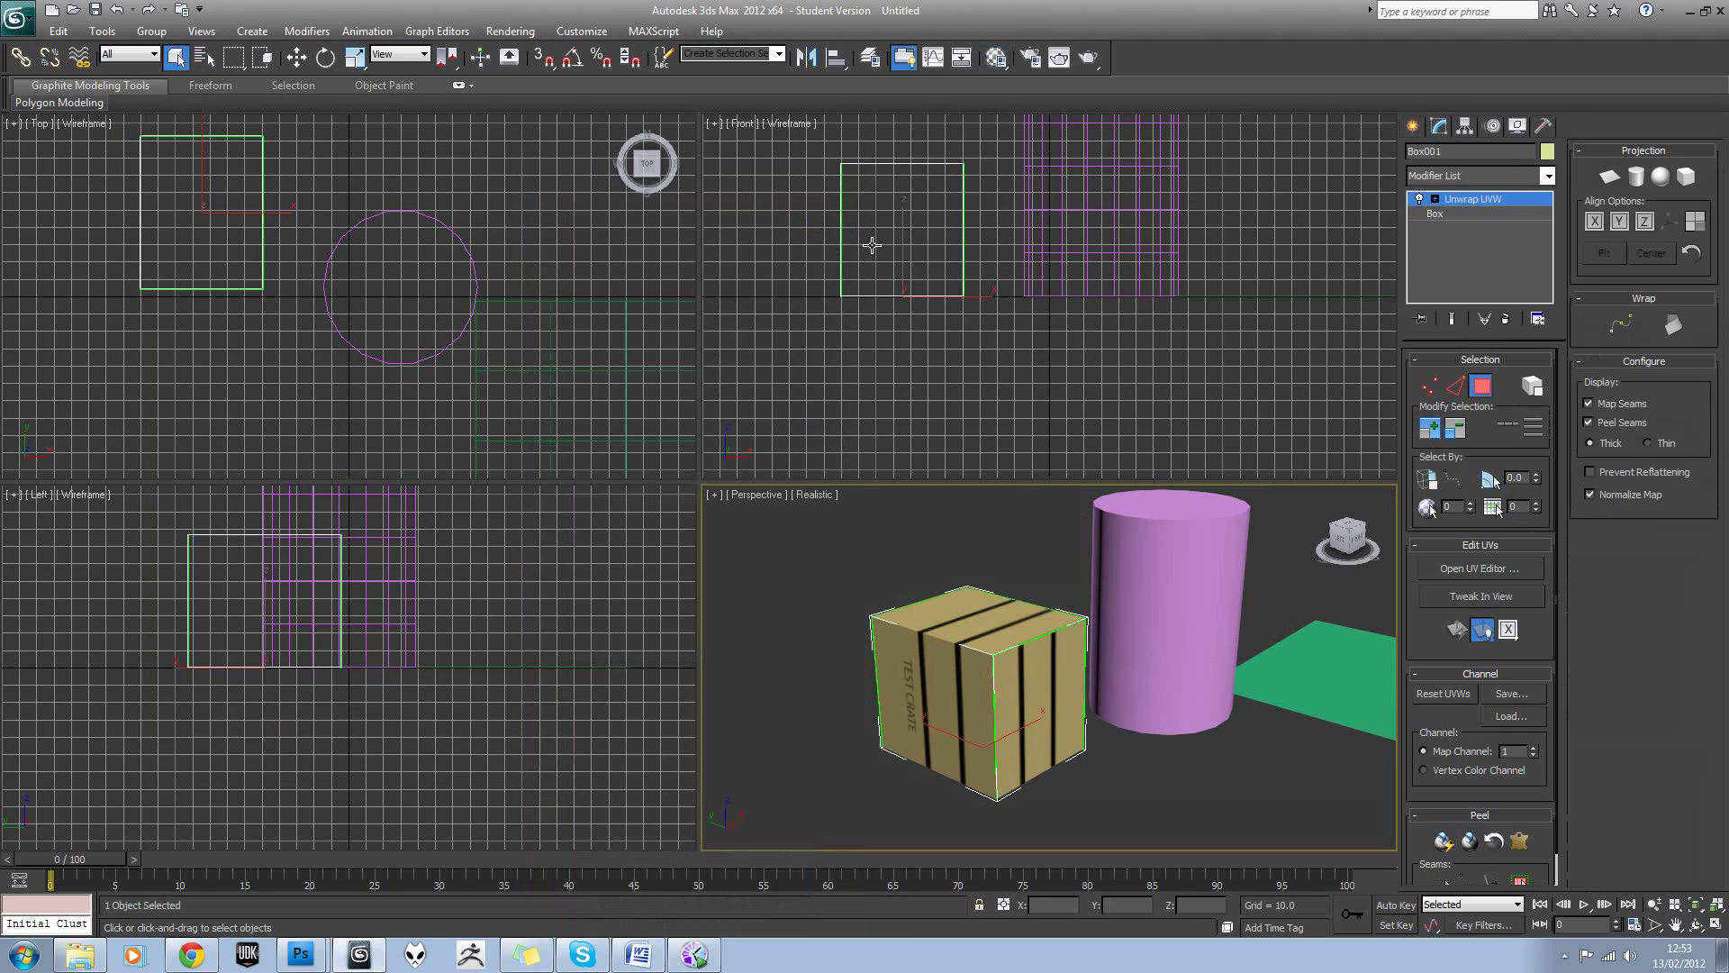
Apply an Unwrap UVW modifier to the purple cylinder and open its UV editor.
middle_click_drag(1173, 525, 962, 553)
left_click(961, 553)
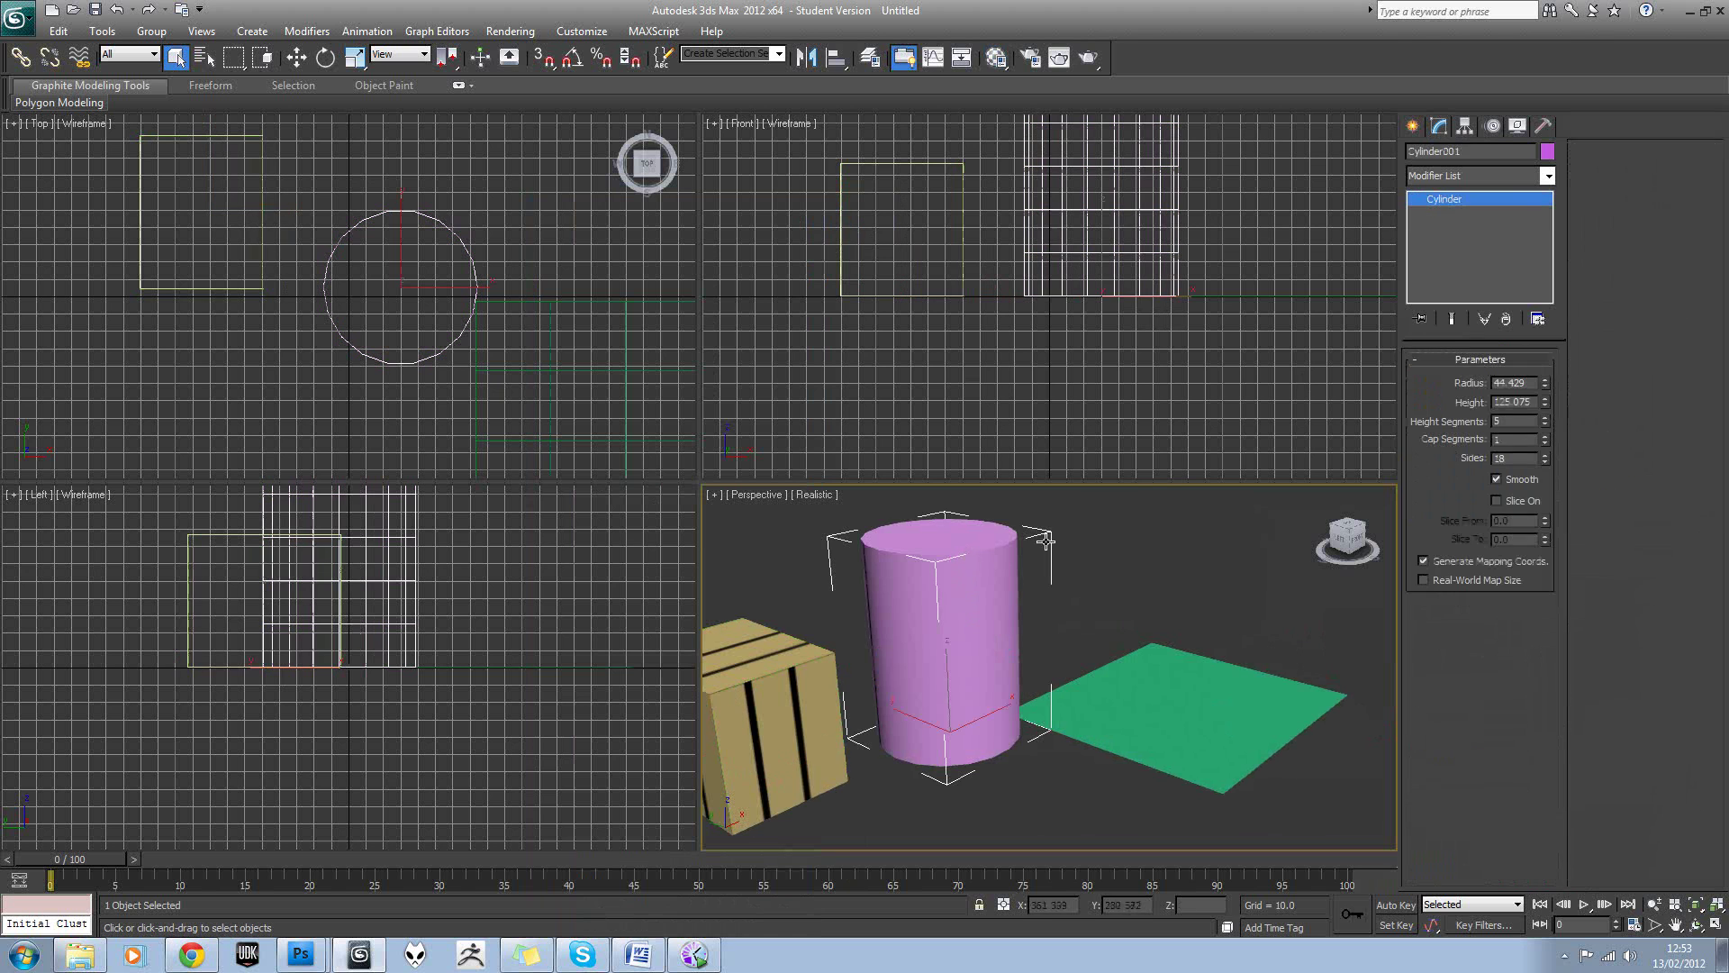
left_click(1547, 176)
left_click_drag(1548, 238, 1538, 742)
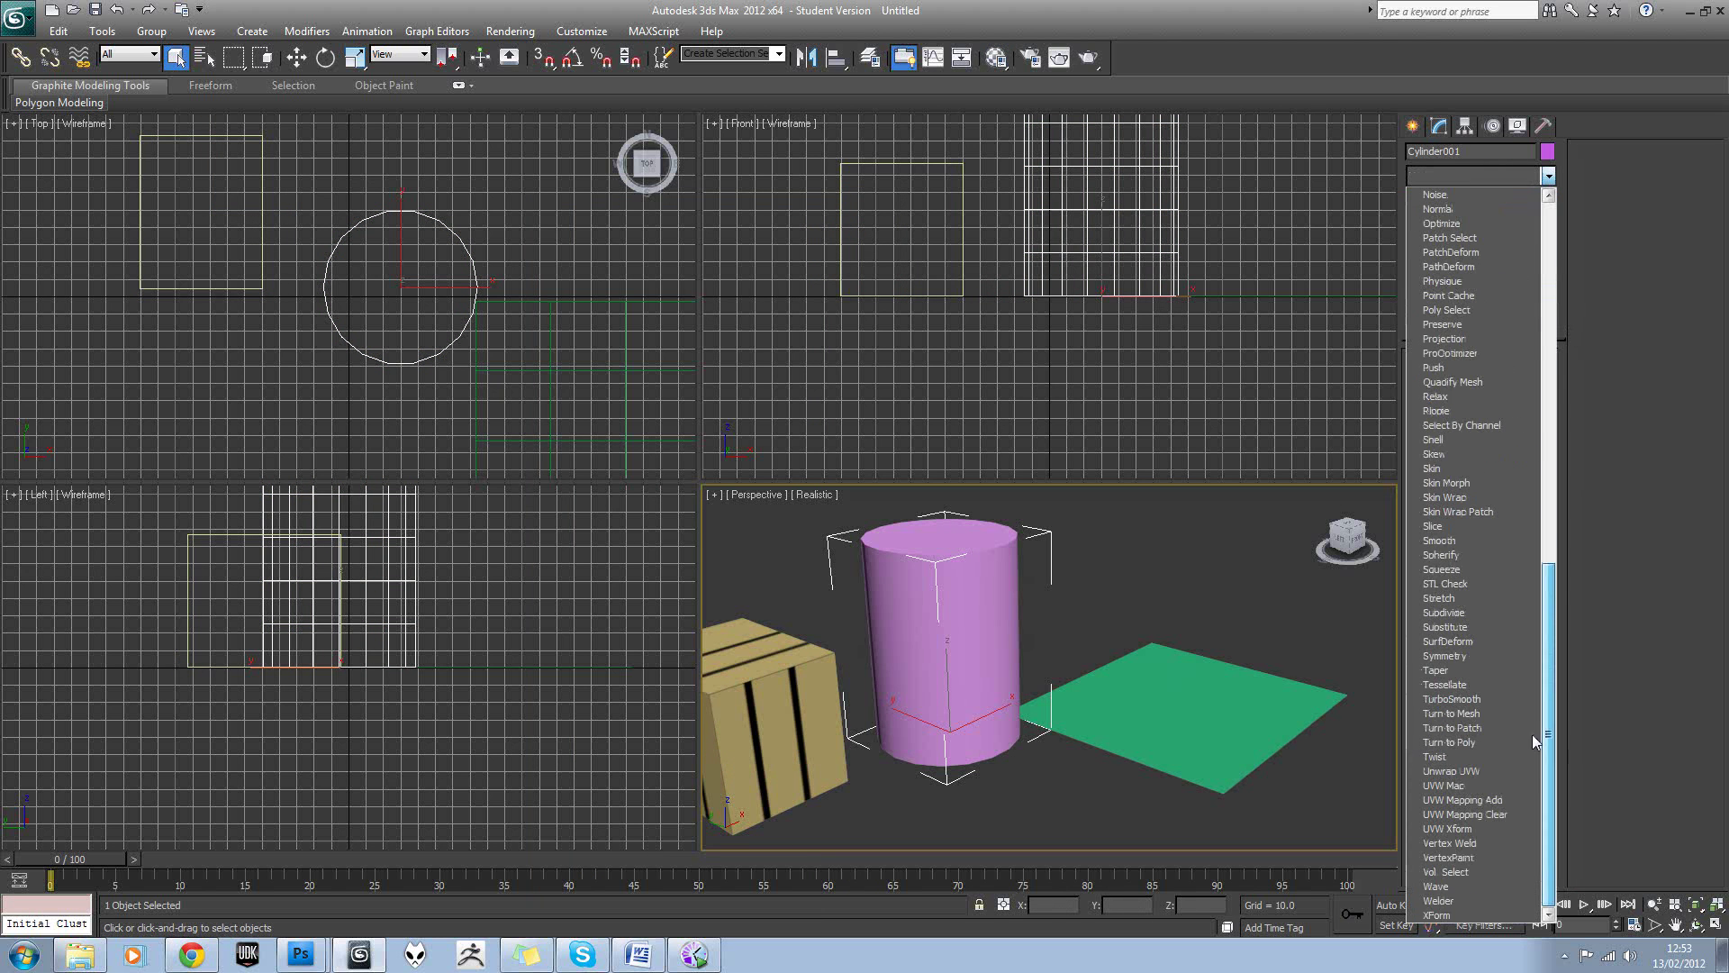
left_click(1477, 771)
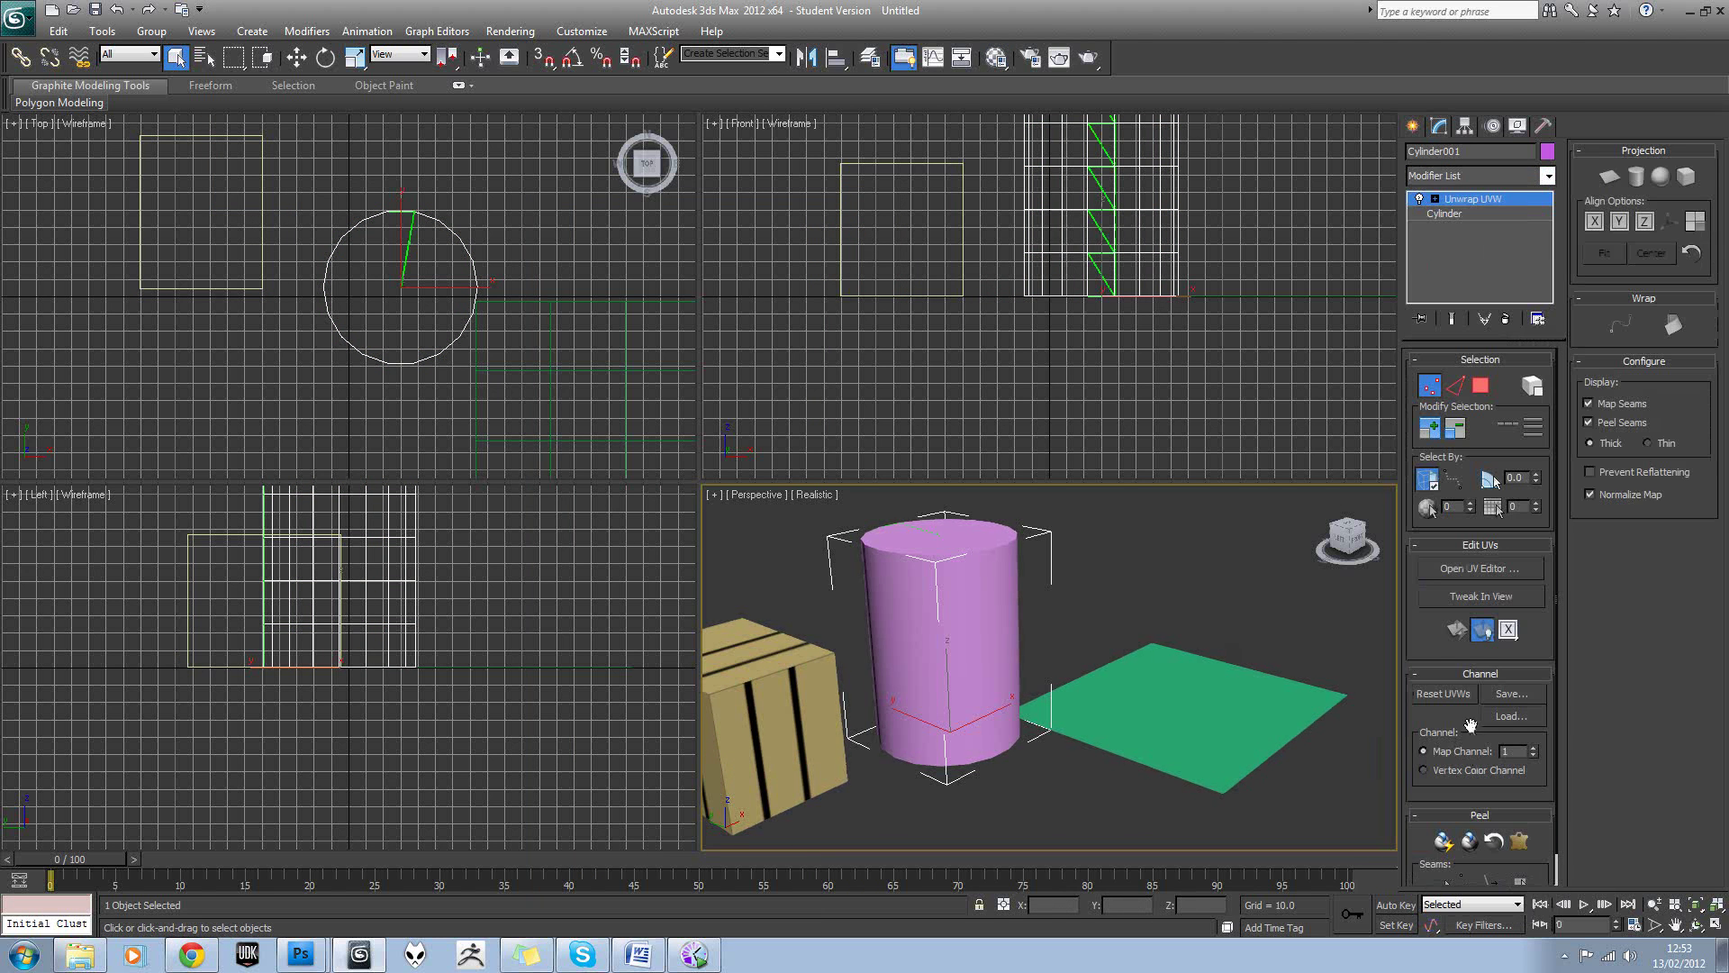
left_click(1474, 568)
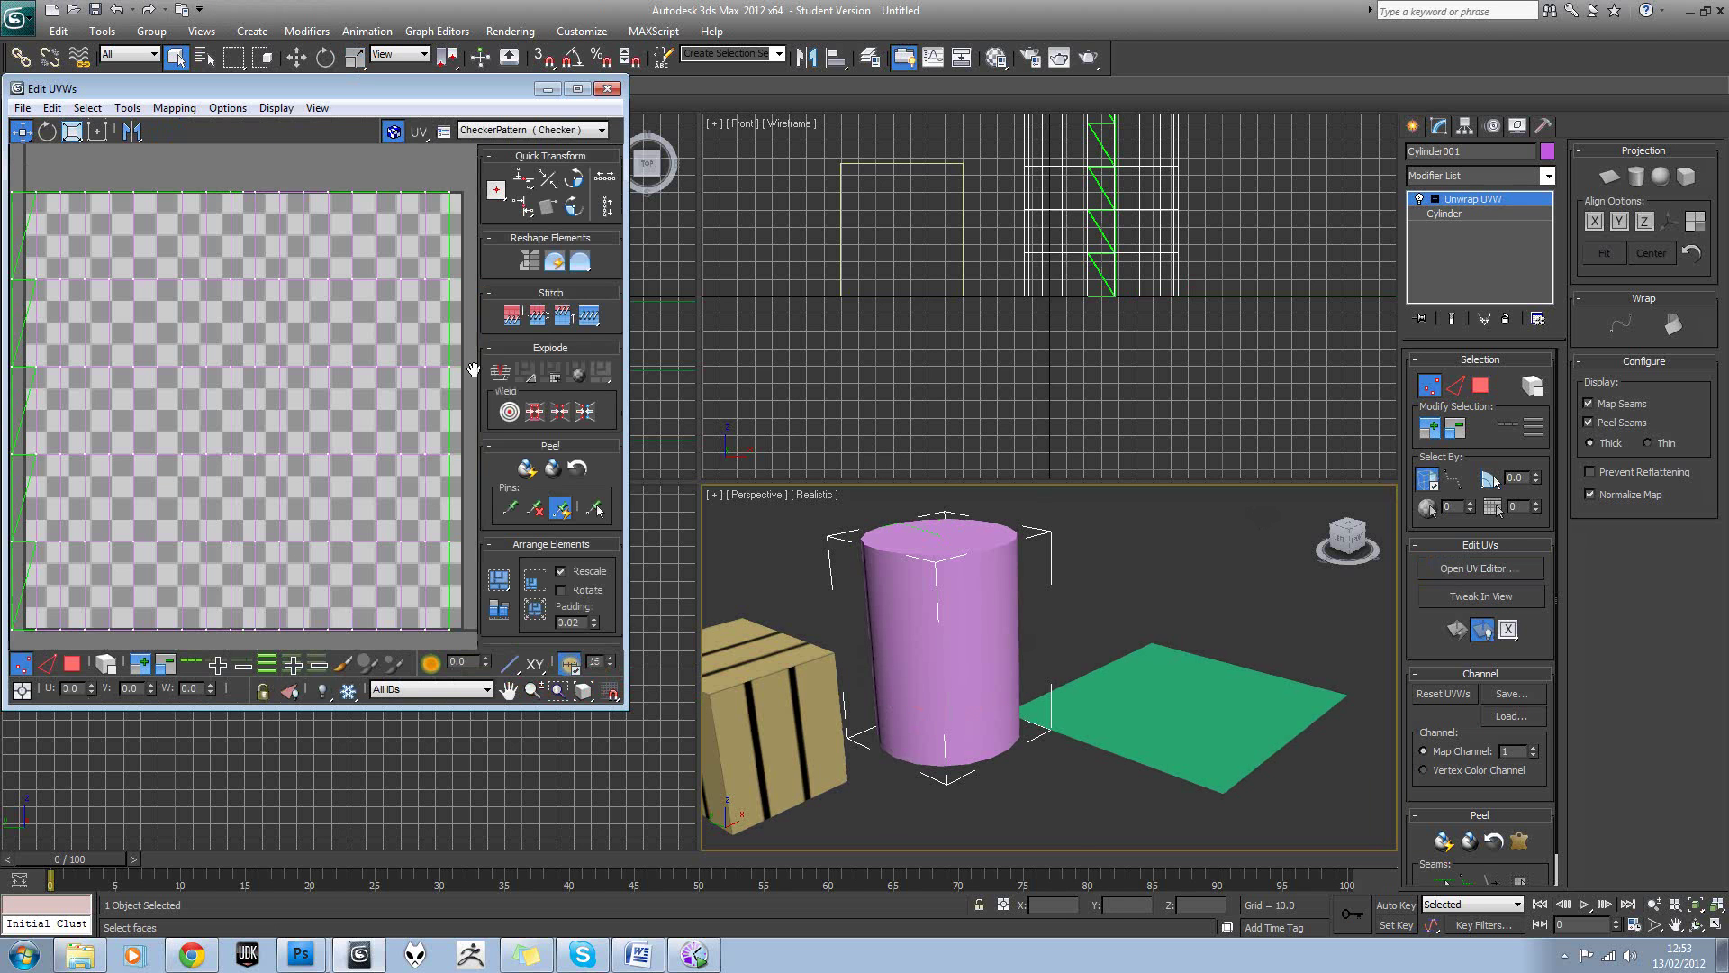
Hide the checker pattern behind the cylinder's UVs, reposition the UV editor window and switch to polygon selection.
left_click(393, 133)
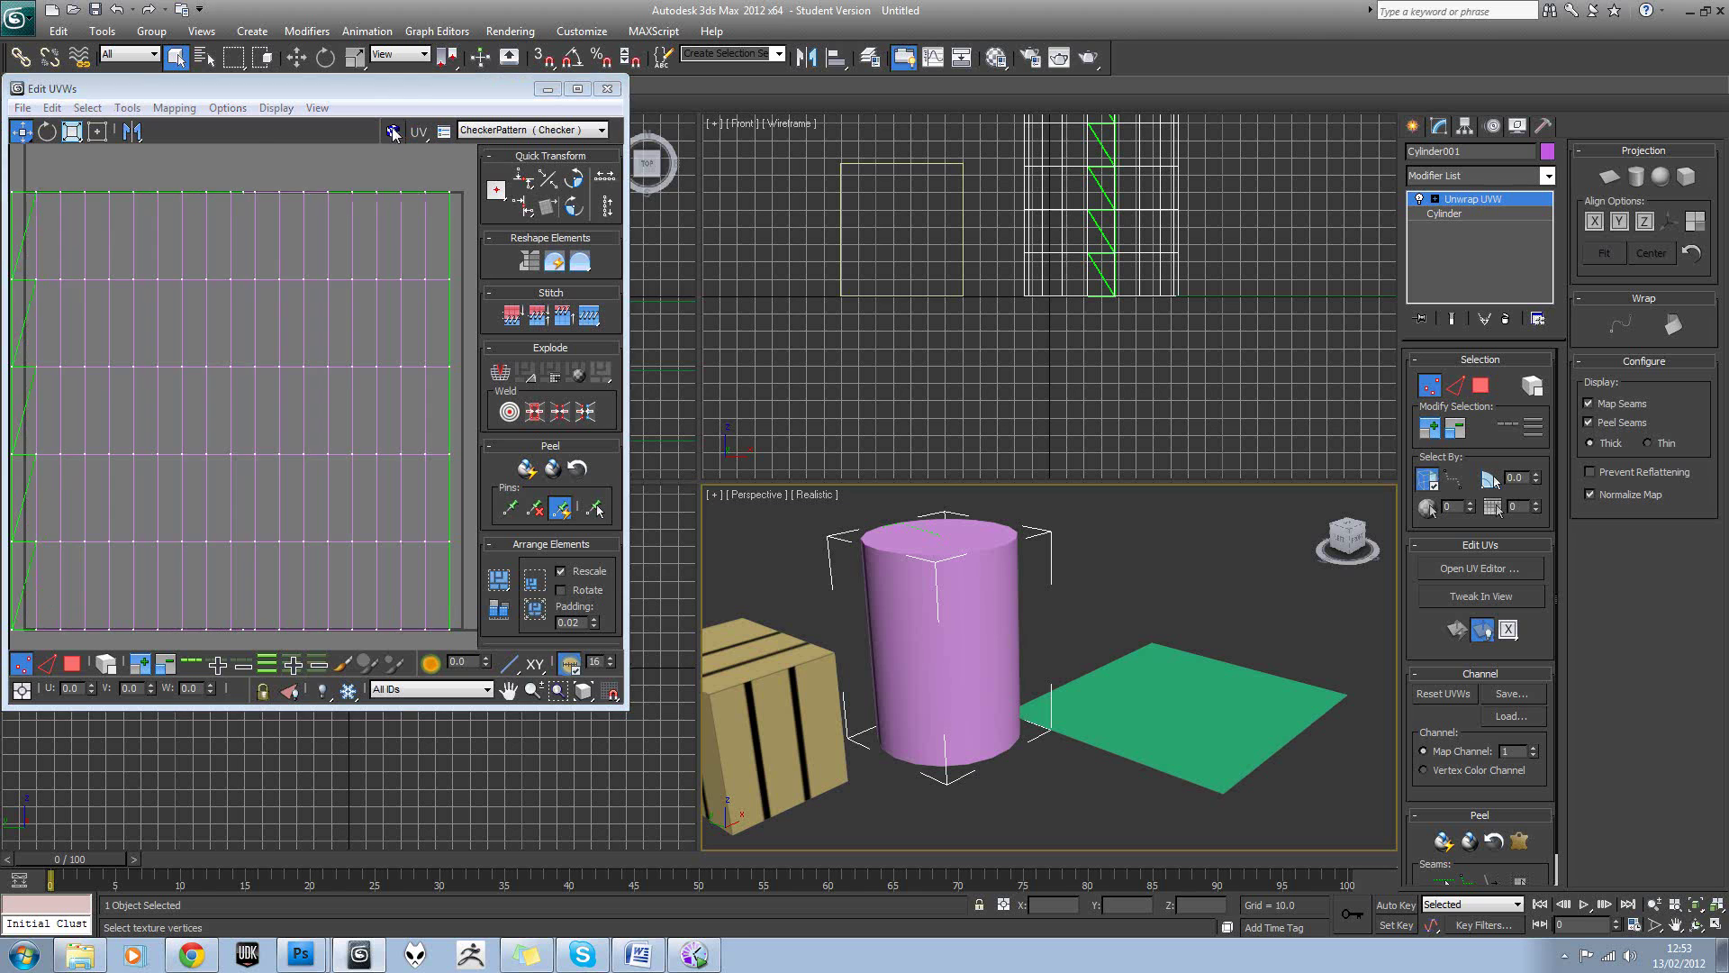
left_click_drag(410, 89, 543, 99)
scroll(420, 336, "down", 2)
scroll(419, 340, "down", 2)
scroll(407, 357, "up", 2)
middle_click_drag(374, 370, 393, 352)
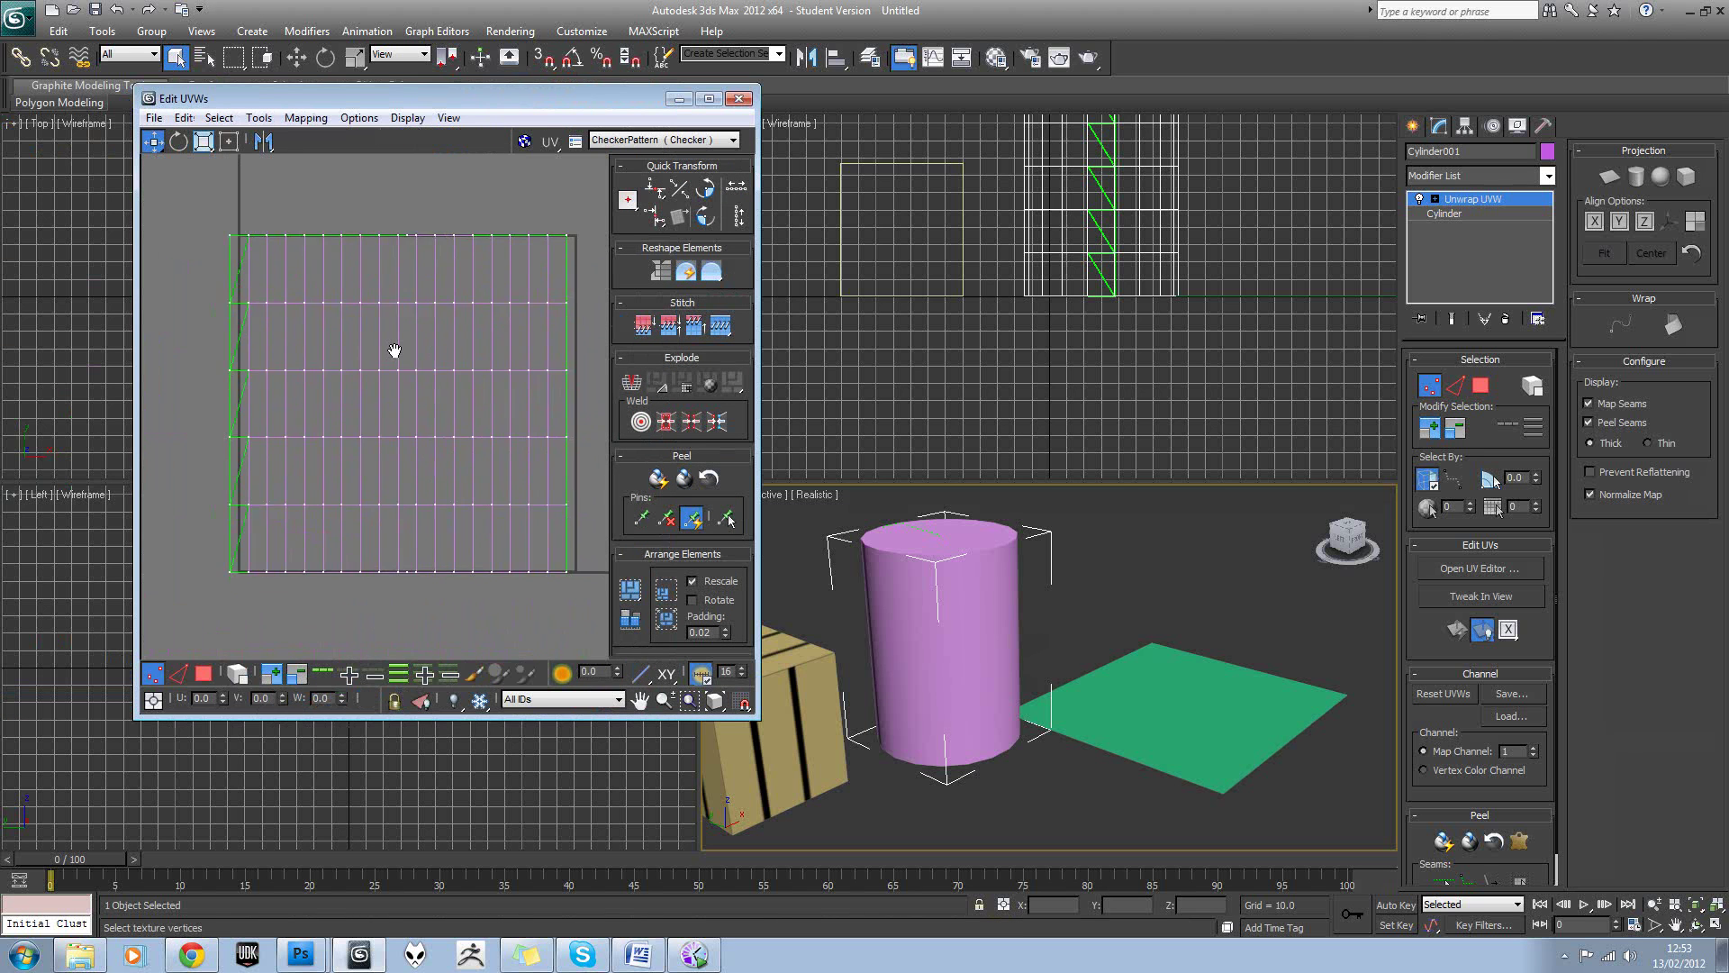
scroll(396, 355, "down", 2)
scroll(398, 361, "up", 1)
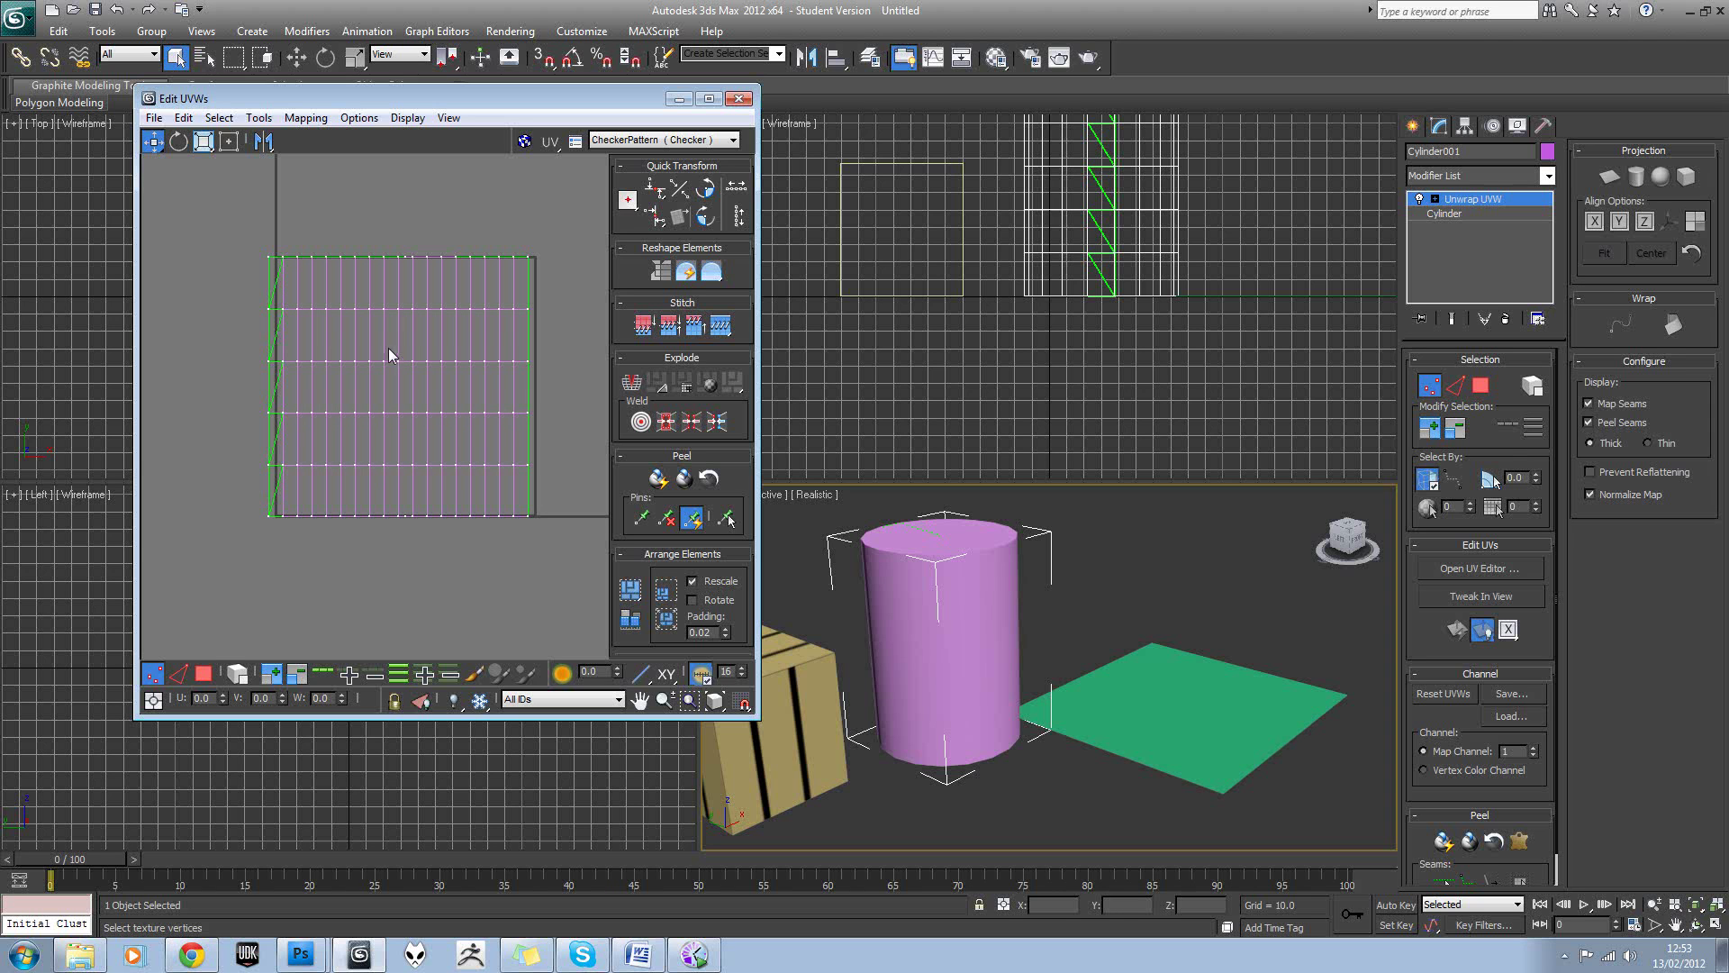
left_click(204, 673)
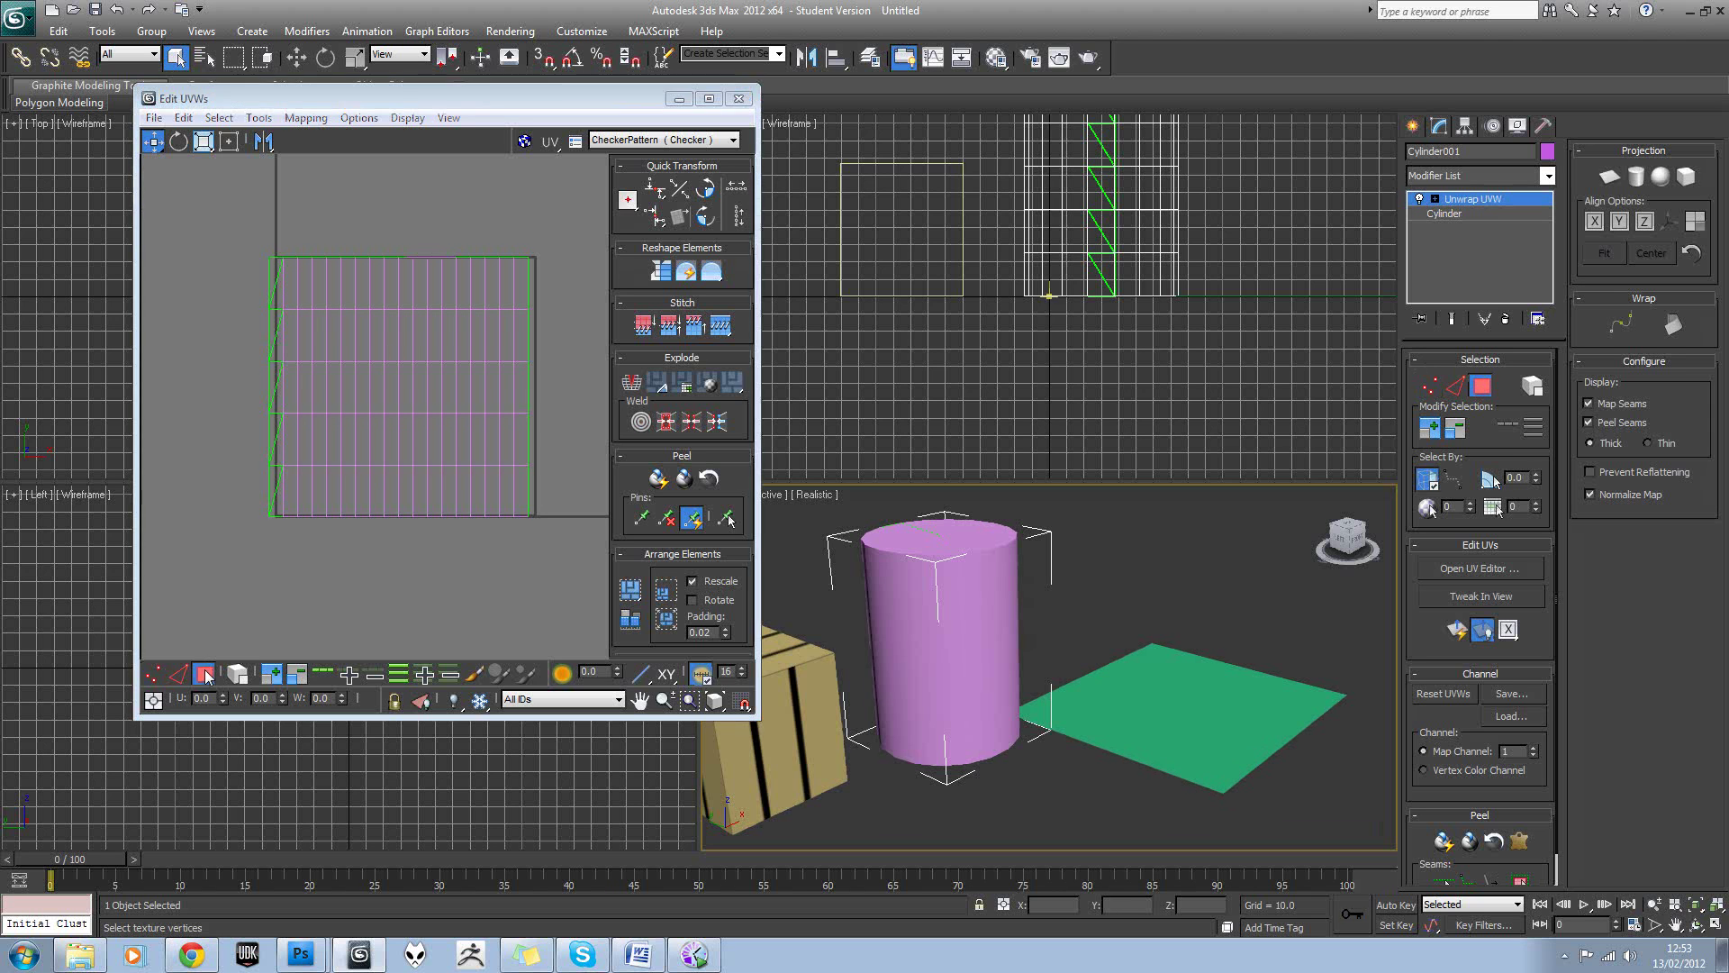
Select the cylinder's top cap and its bottom cap in turn to inspect where each lies in the UV layout.
left_click(944, 549)
middle_click_drag(945, 549, 955, 632, "alt")
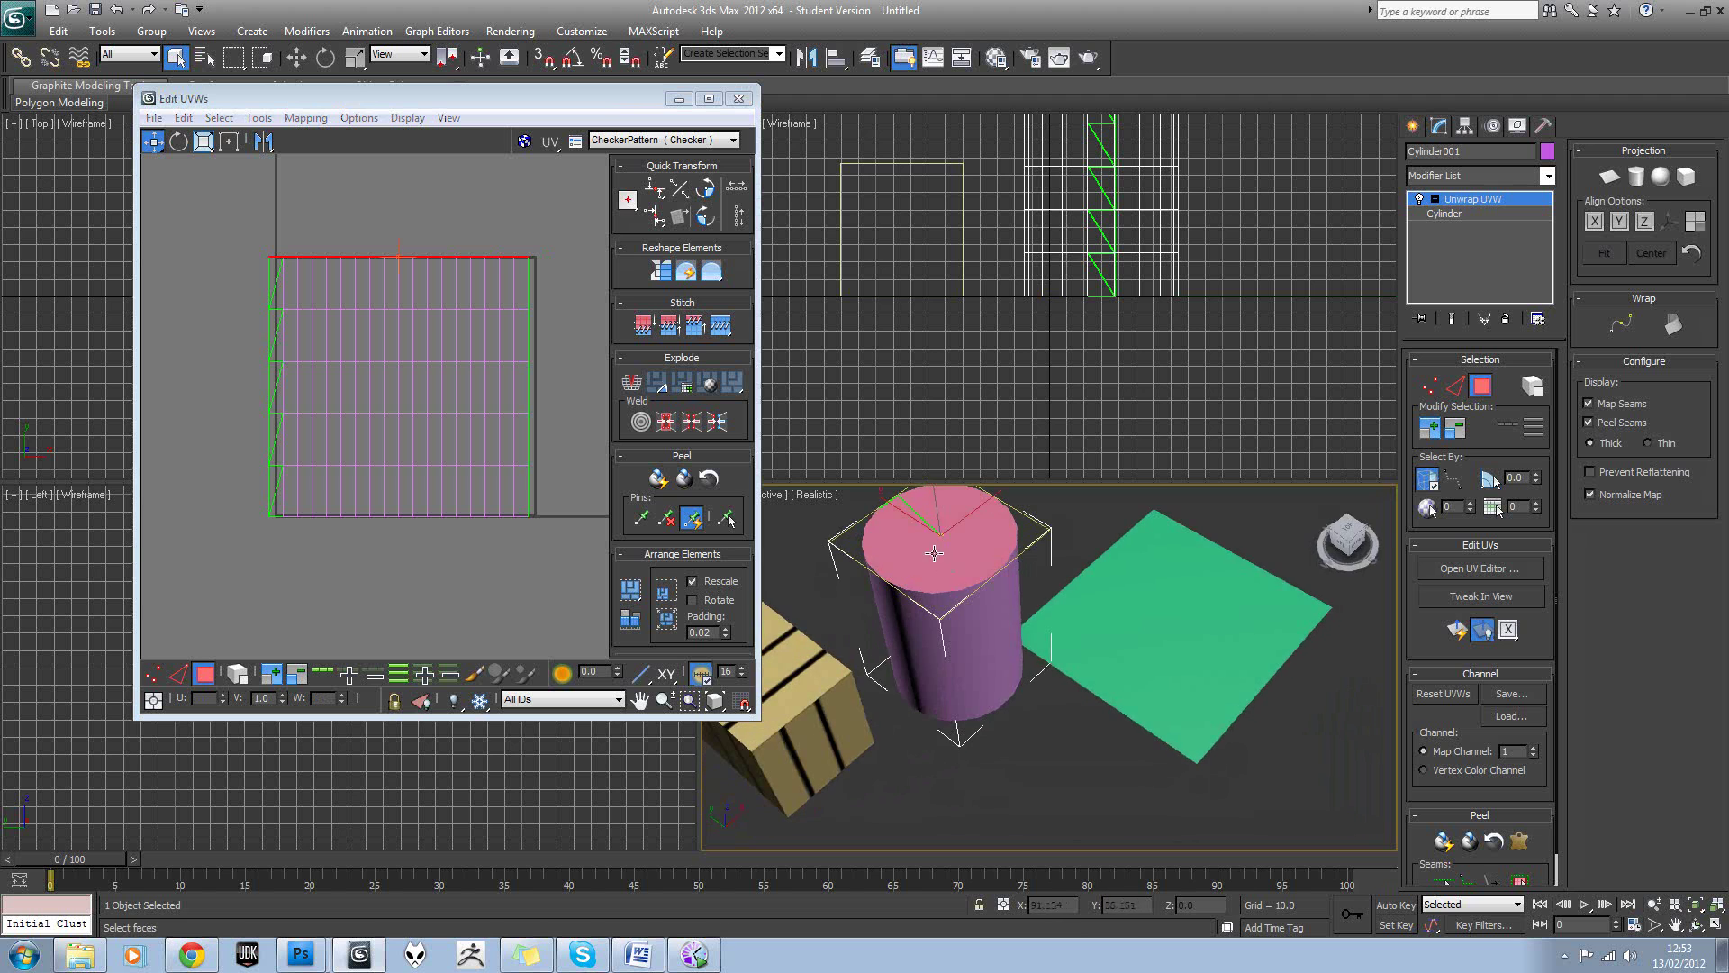
middle_click_drag(993, 704, 933, 616, "alt")
left_click(933, 617)
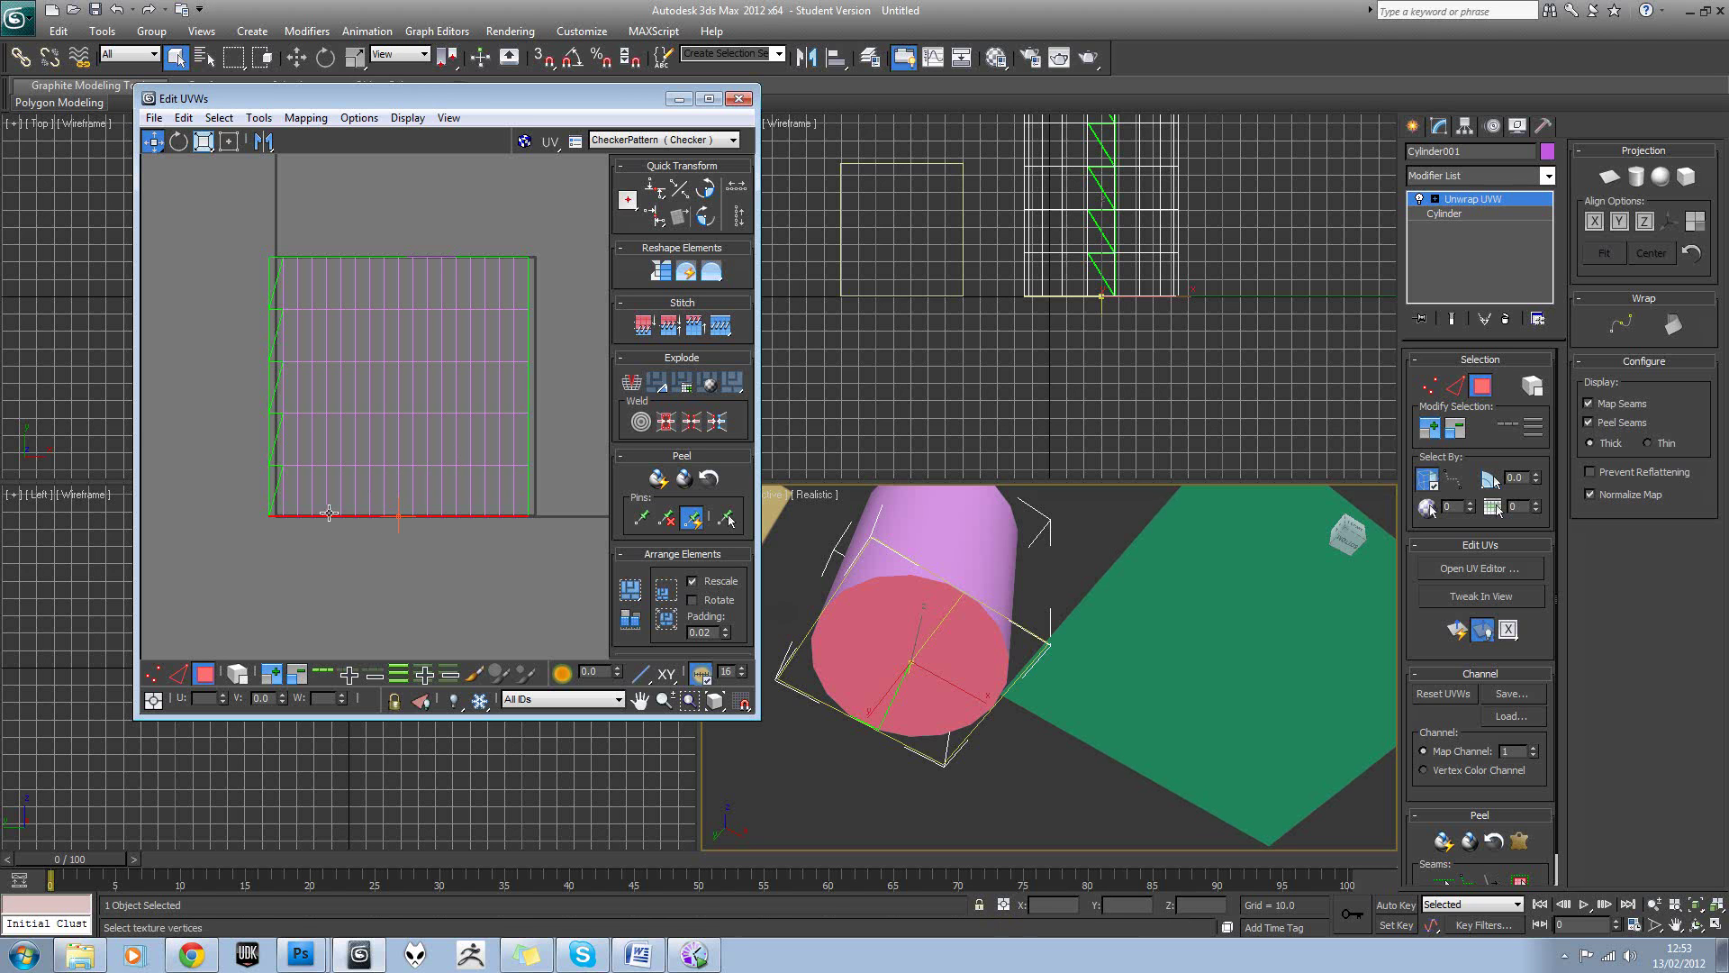
middle_click_drag(983, 621, 1040, 675, "alt")
scroll(1026, 705, "down", 5)
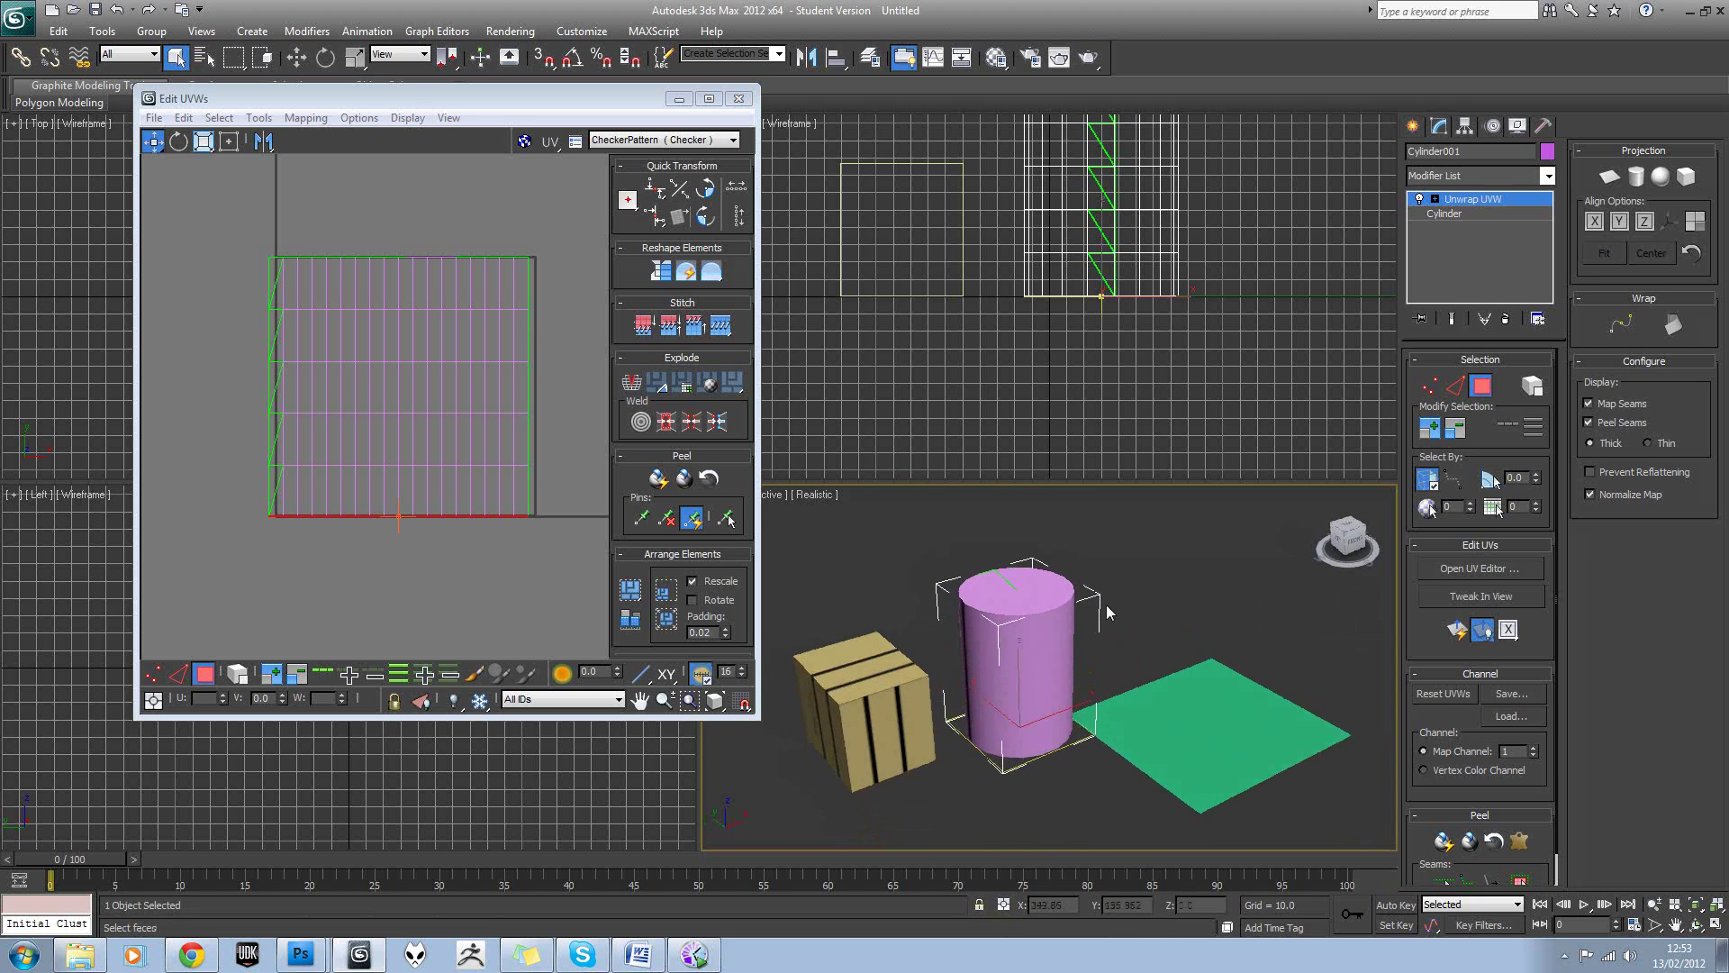
Select all of the cylinder's faces, including the back and both caps, and lay out their UVs with Unfold Mapping.
left_click_drag(933, 819, 933, 819)
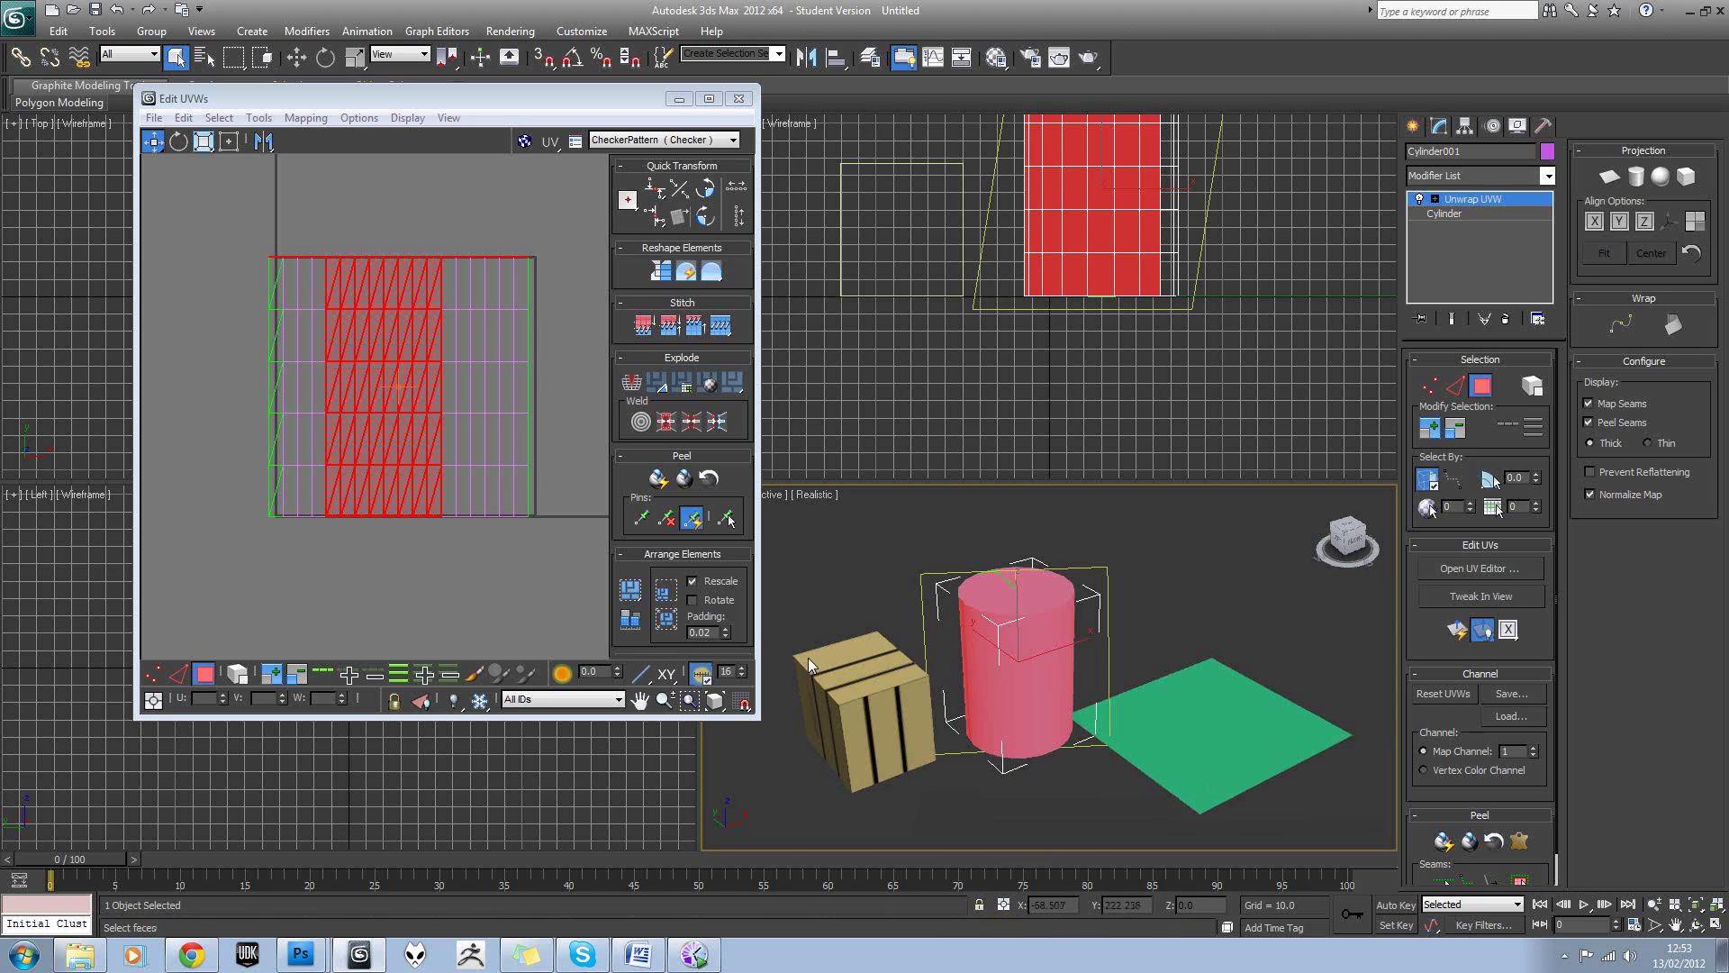
left_click(1425, 484)
left_click_drag(1189, 523, 1079, 705)
left_click_drag(897, 815, 896, 813)
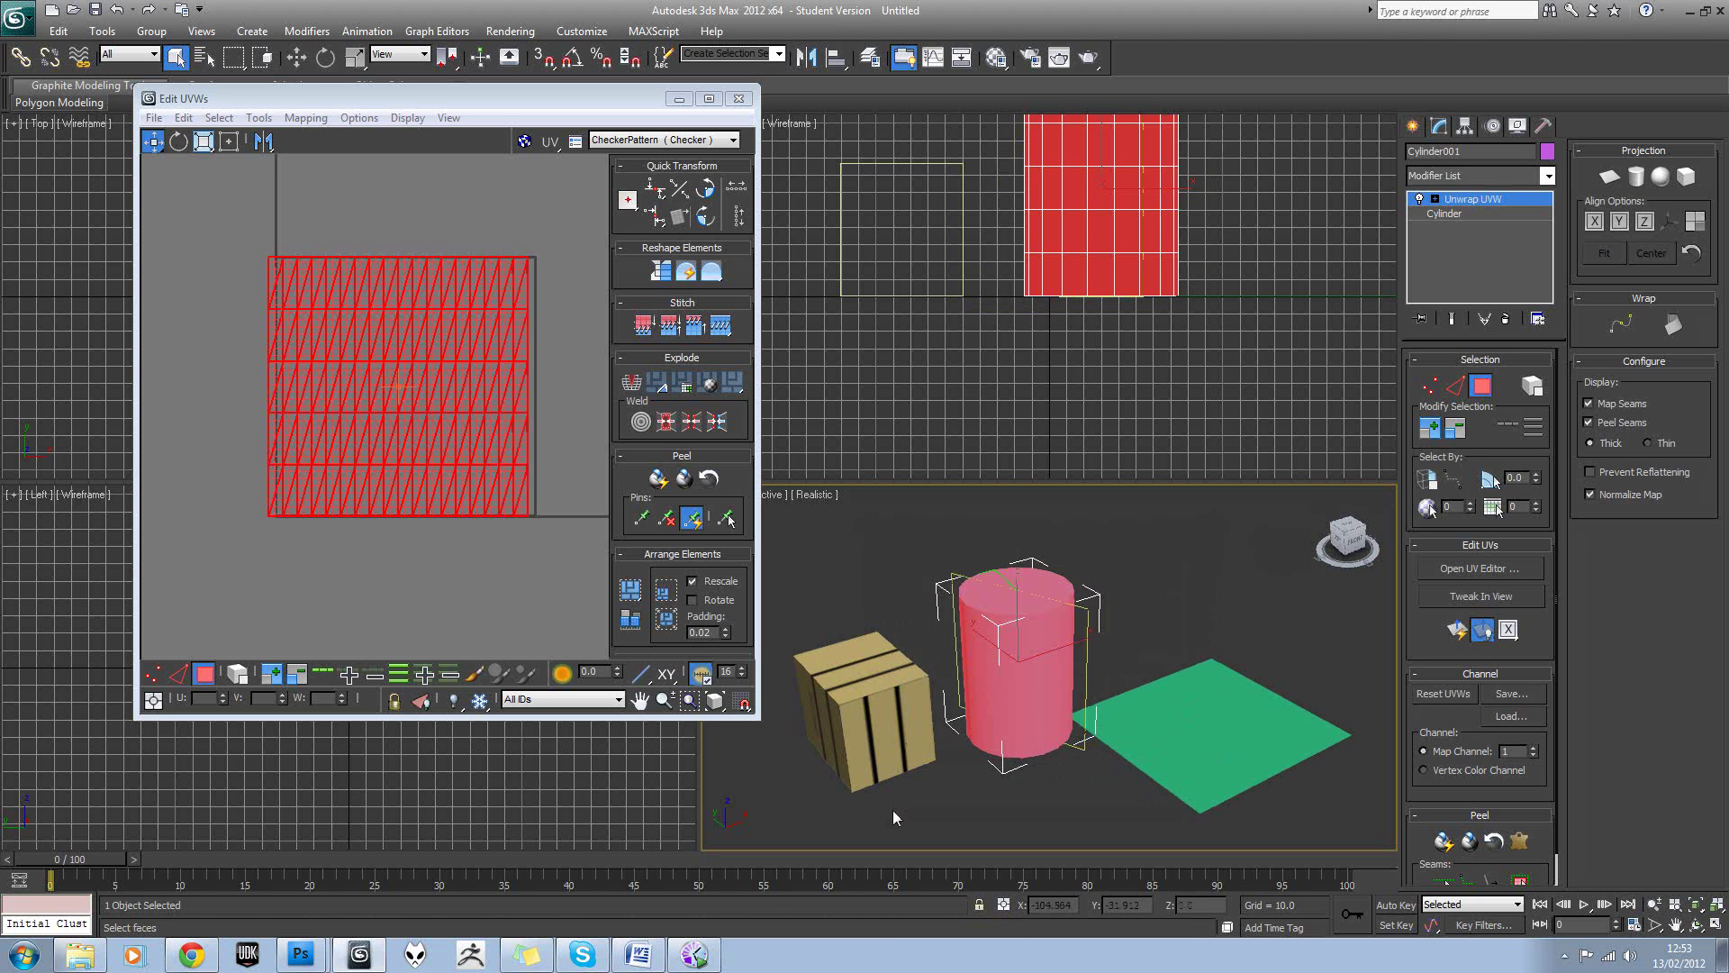
middle_click_drag(936, 776, 1076, 711, "alt")
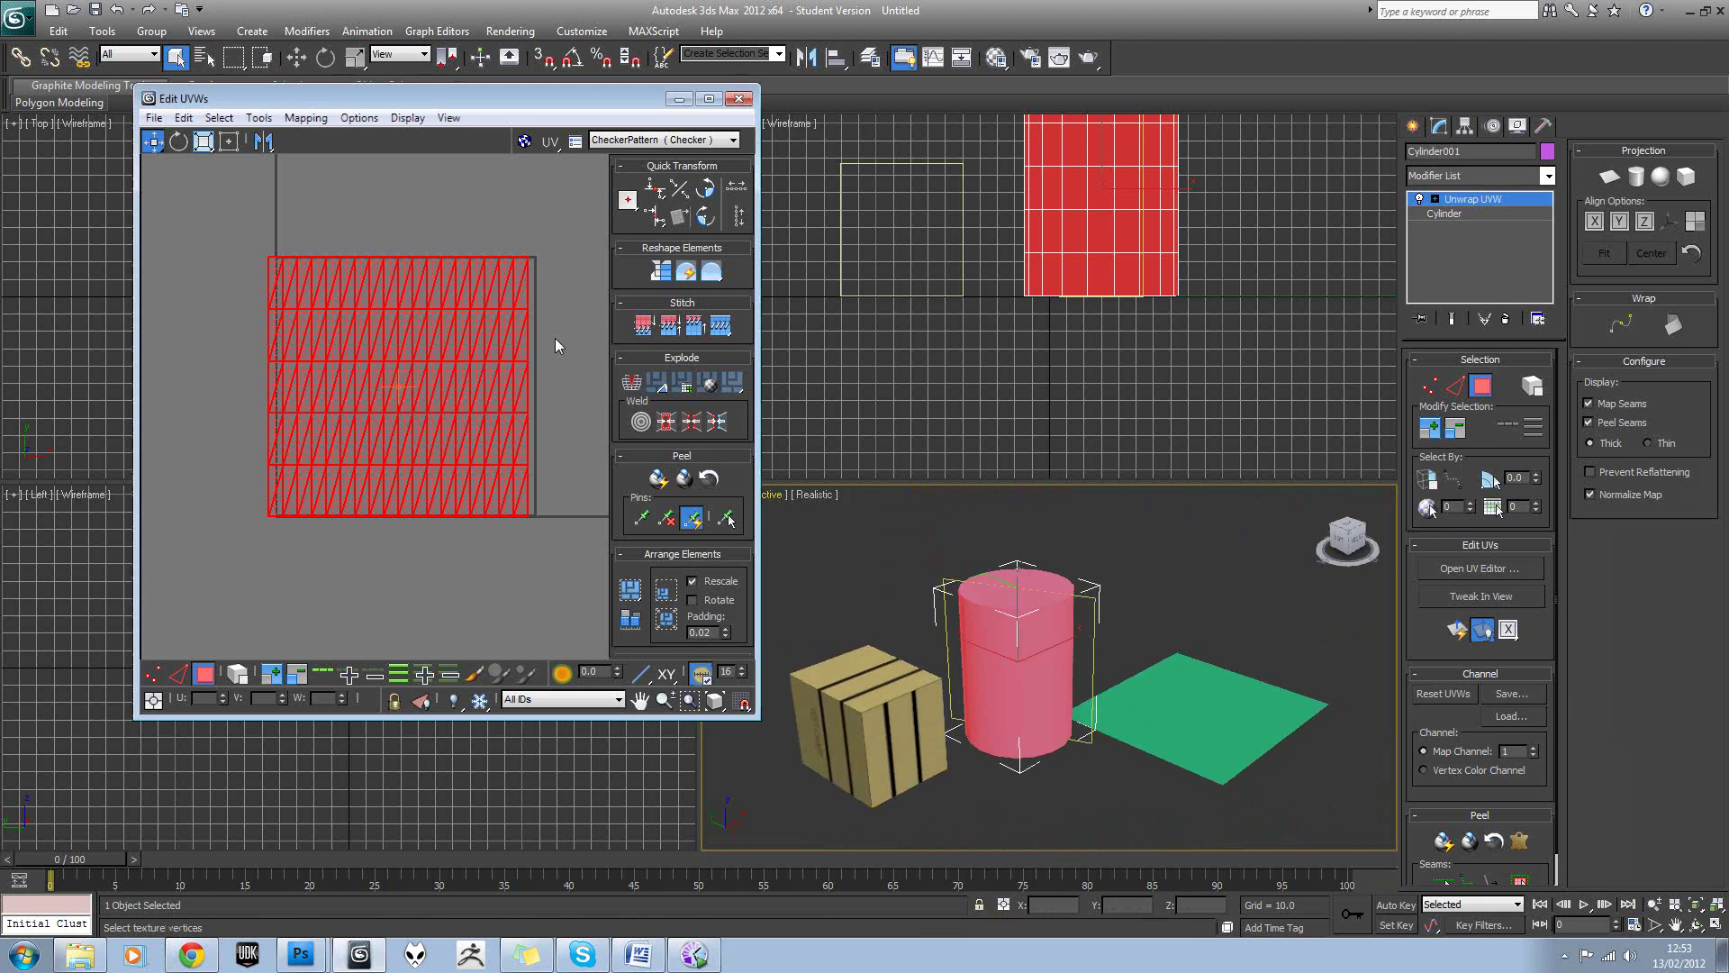
left_click(305, 118)
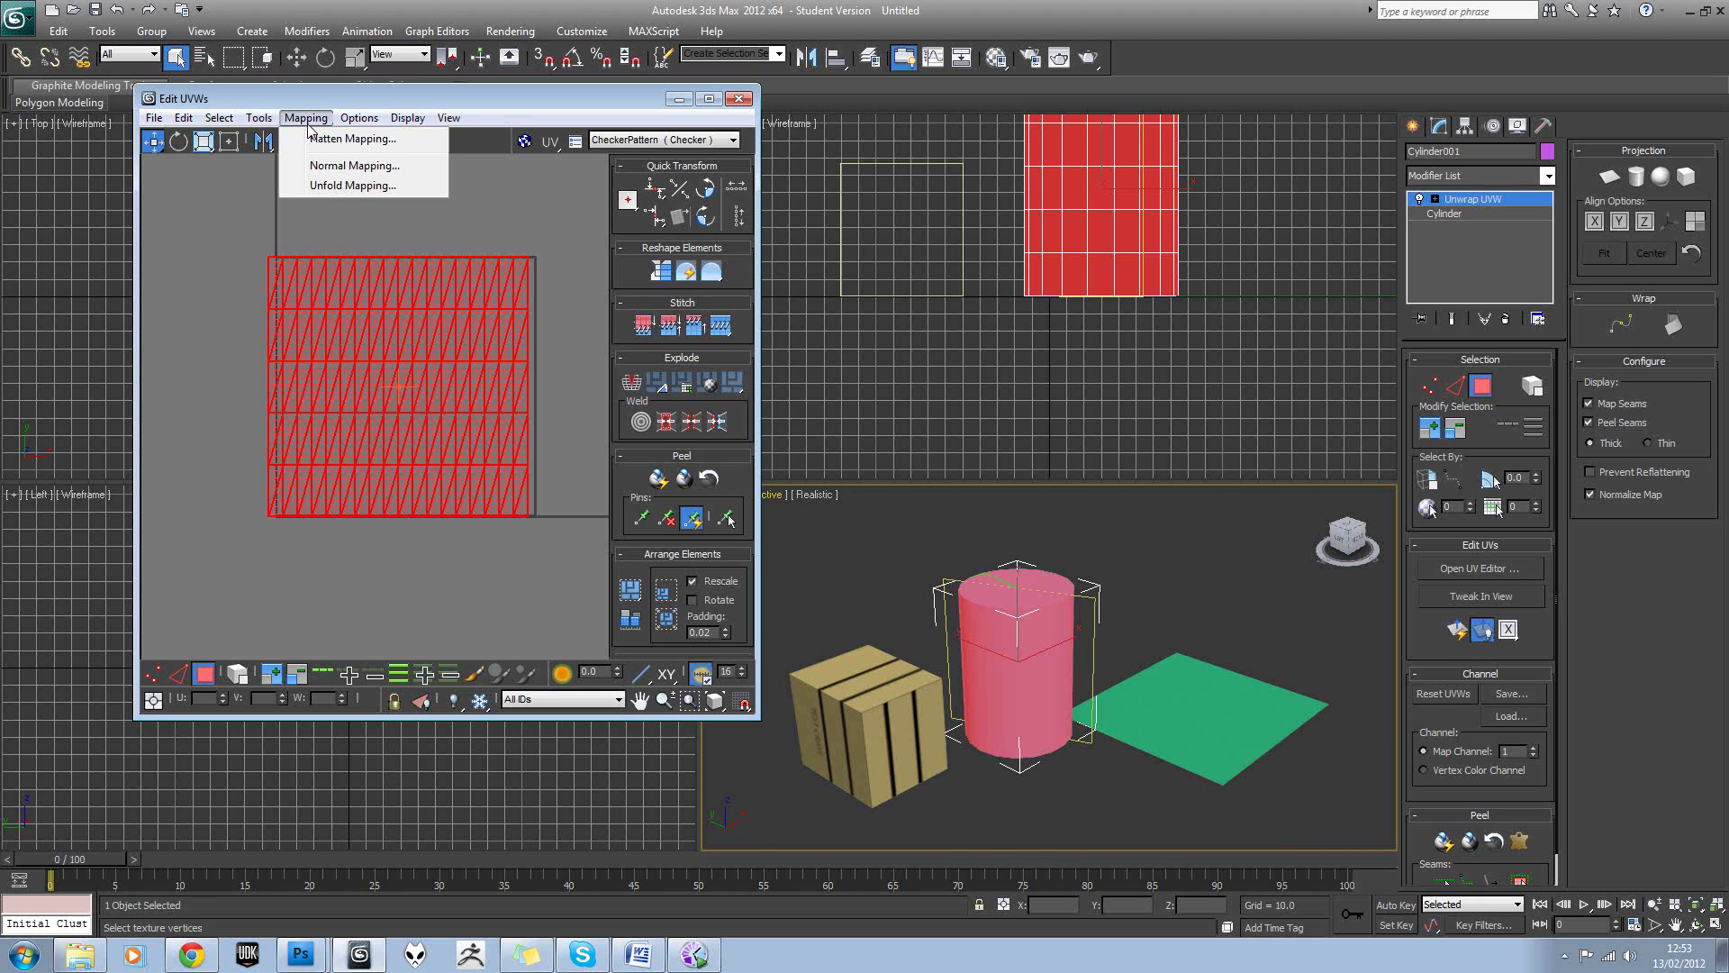
left_click(323, 186)
left_click(239, 45)
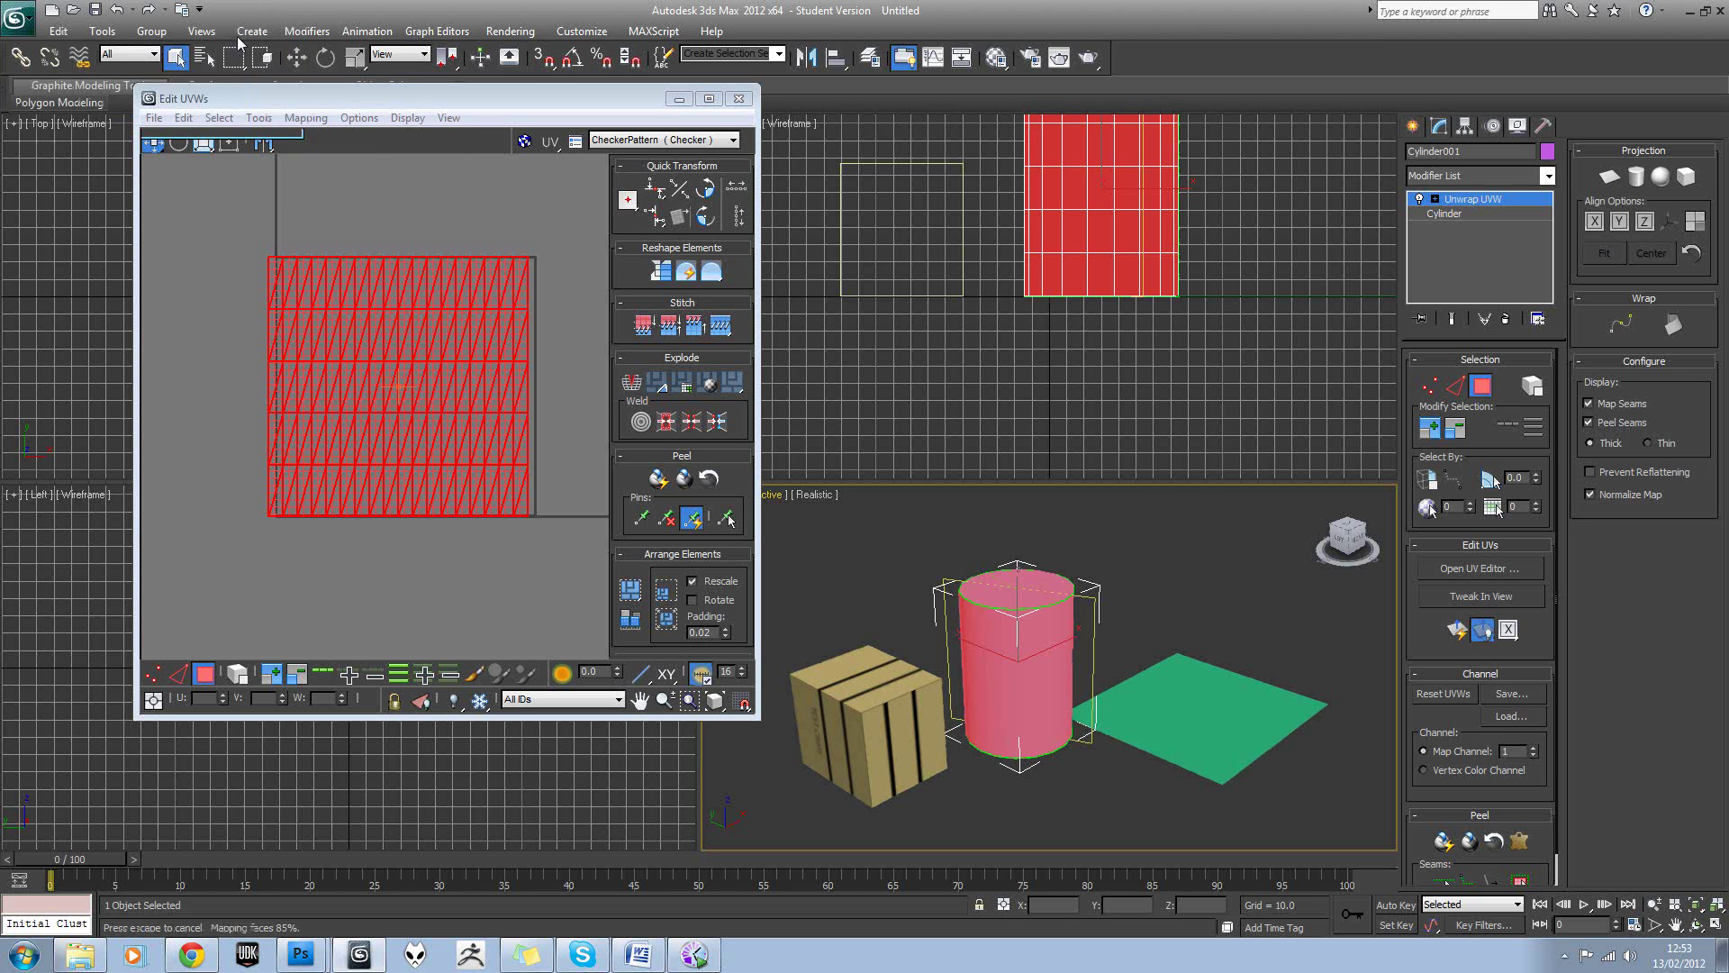
left_click(410, 273)
scroll(412, 273, "up", 2)
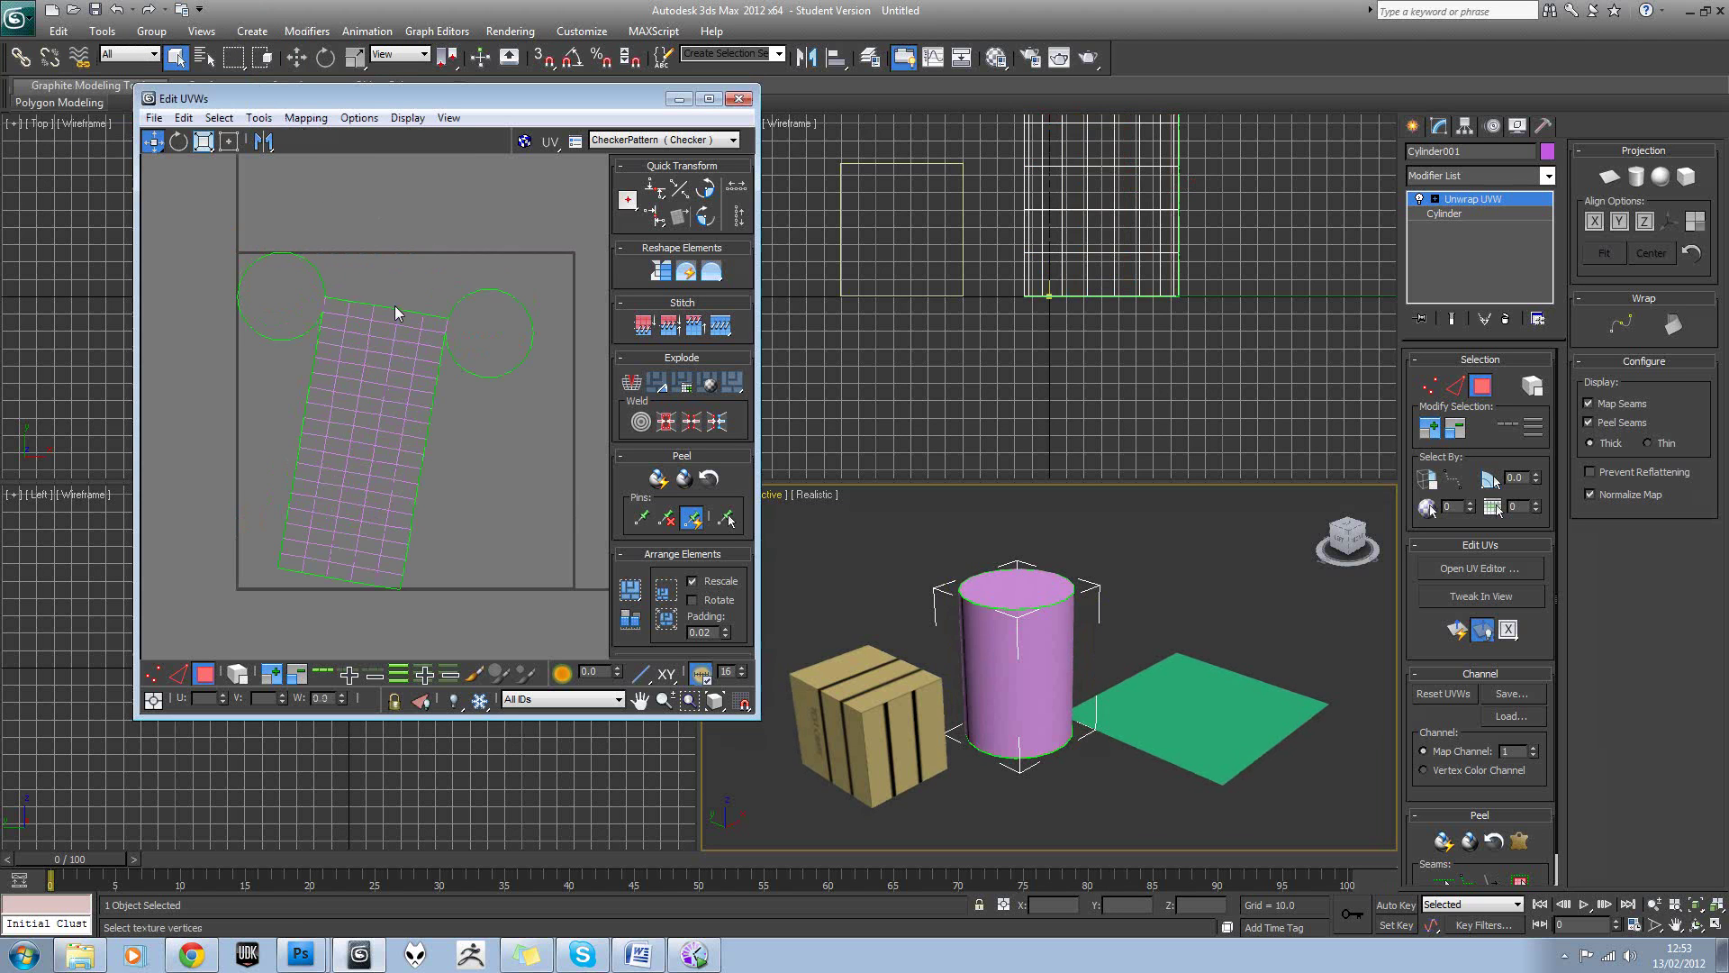
Select single faces and a band of faces across the UV side strip to inspect where they lie on the cylinder.
middle_click_drag(395, 380, 428, 340)
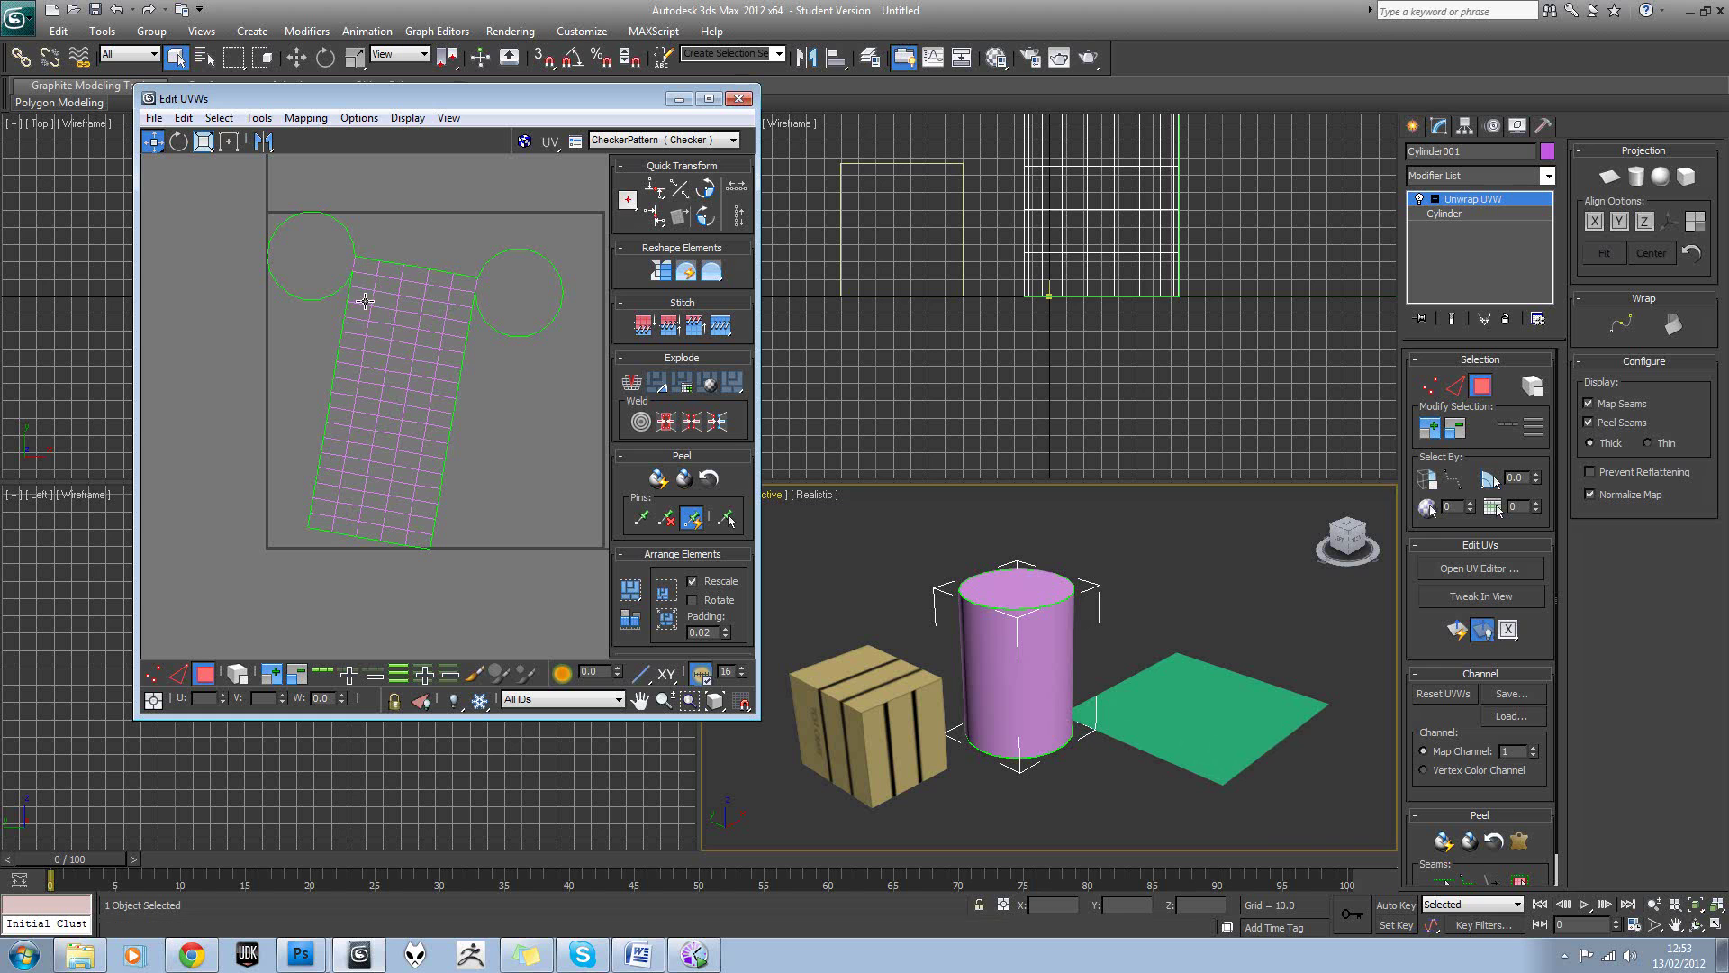
left_click(326, 498)
left_click(329, 478)
left_click(347, 432)
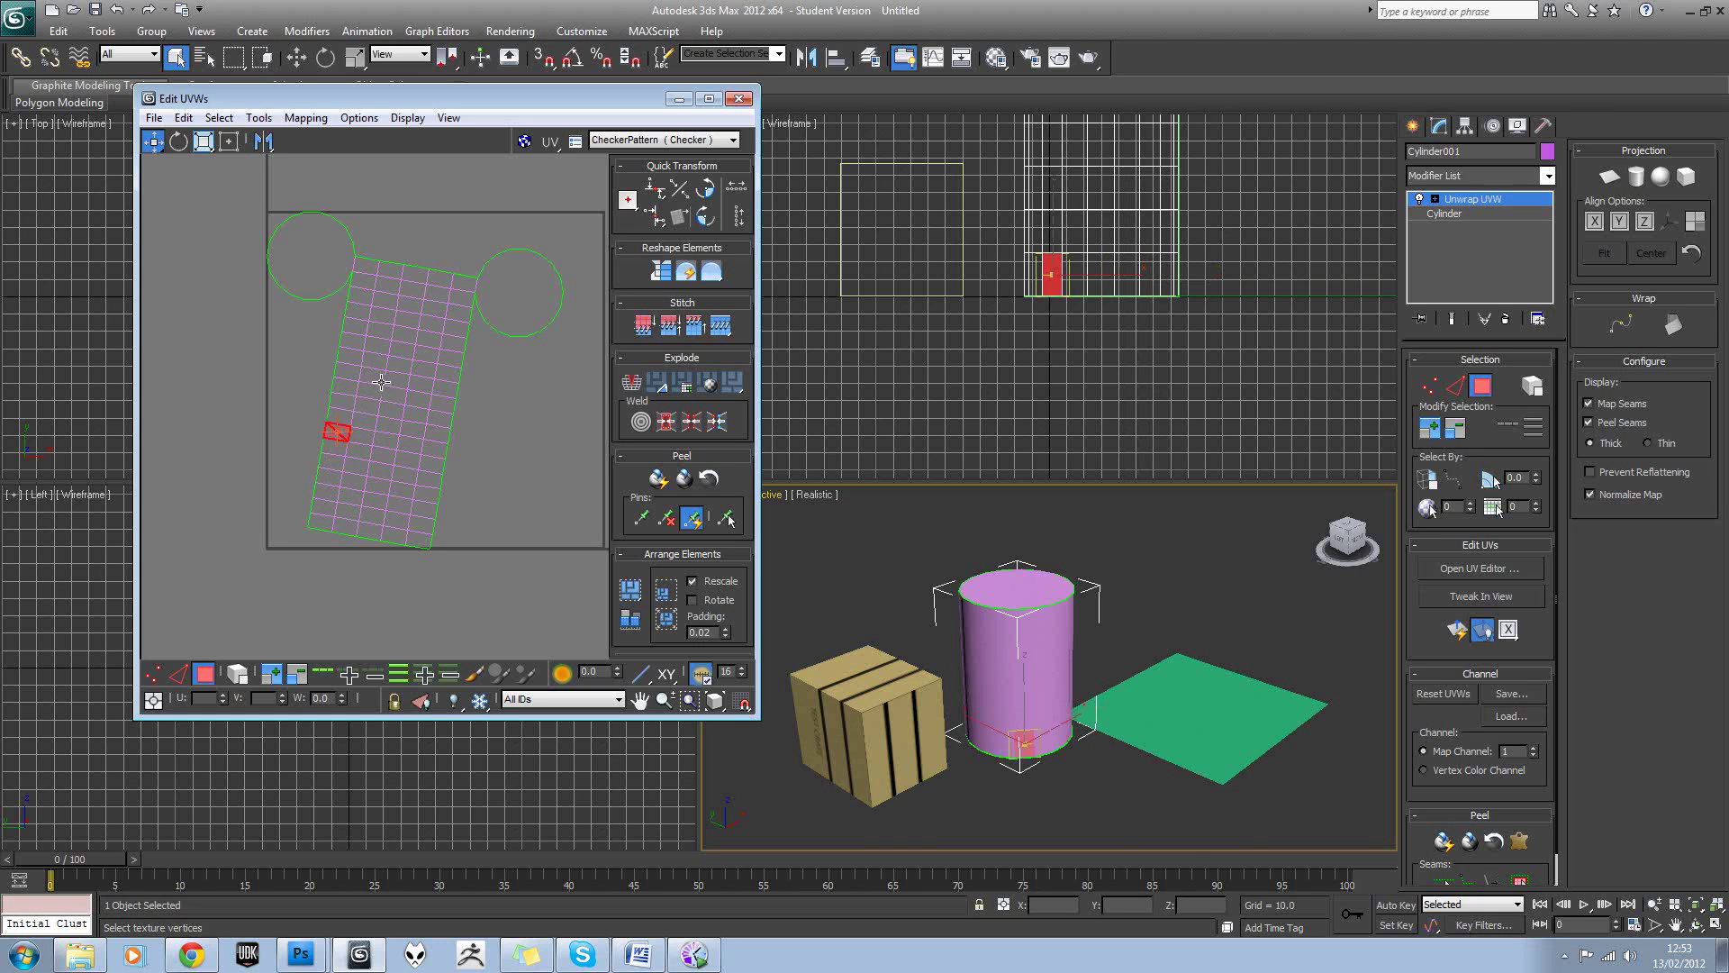
left_click(370, 375)
left_click(402, 350)
left_click_drag(320, 431, 461, 408)
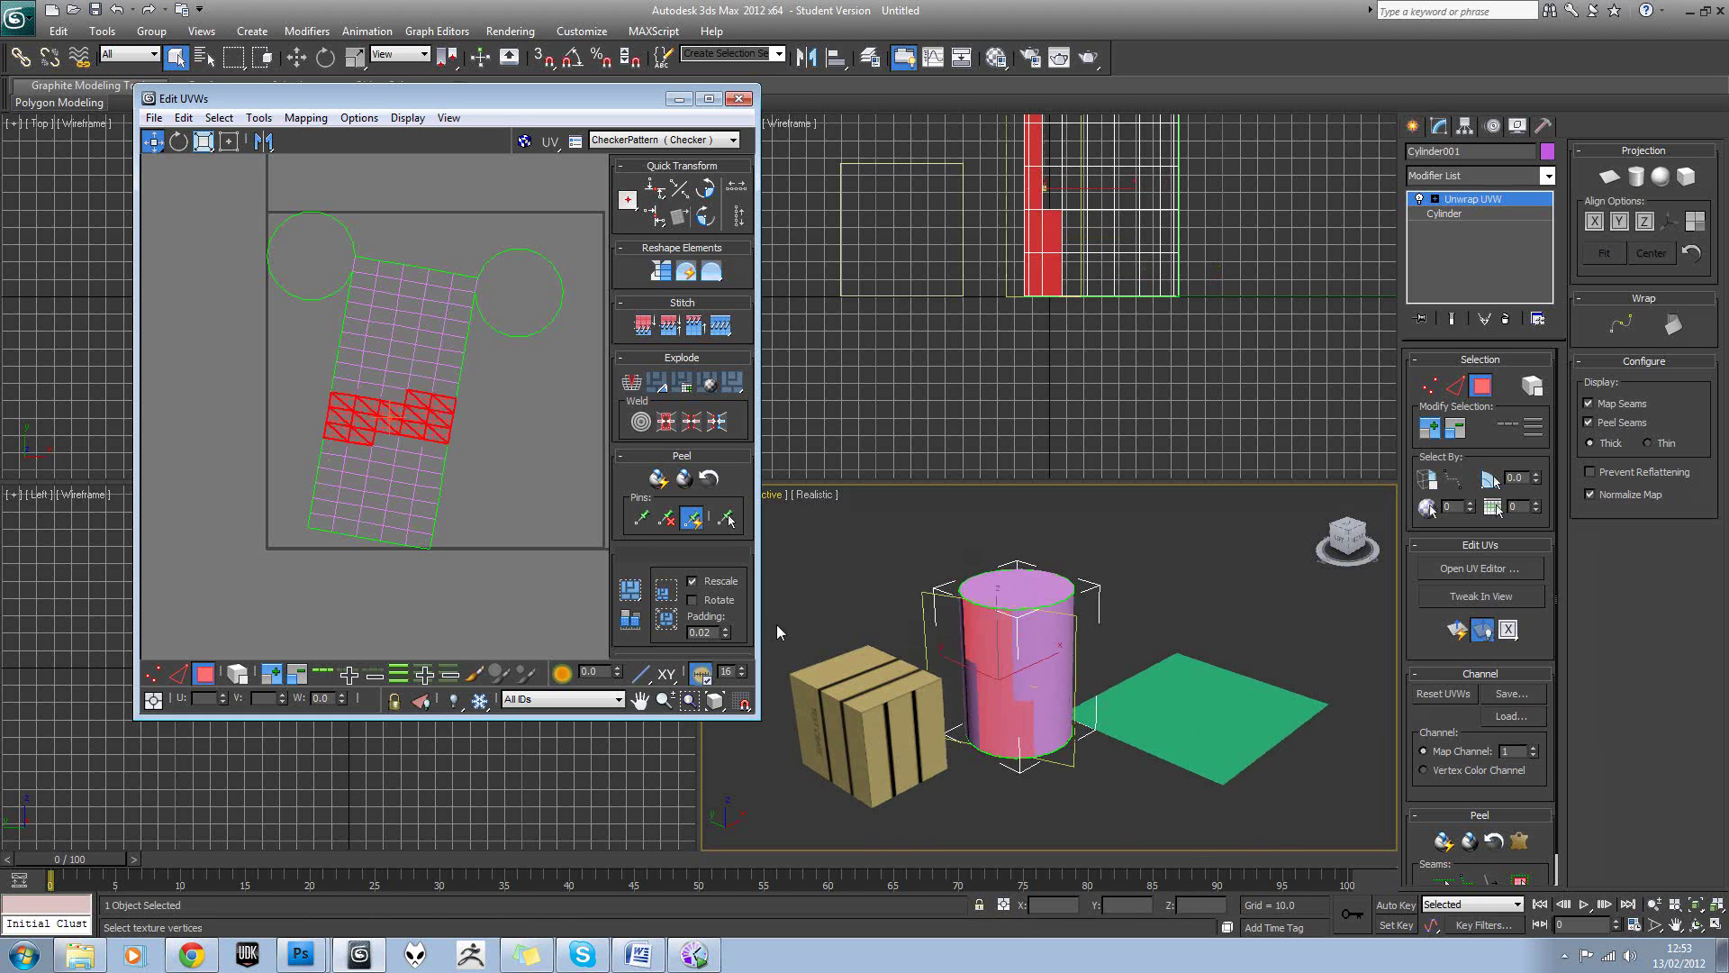
middle_click_drag(918, 644, 998, 644, "alt")
left_click(573, 434)
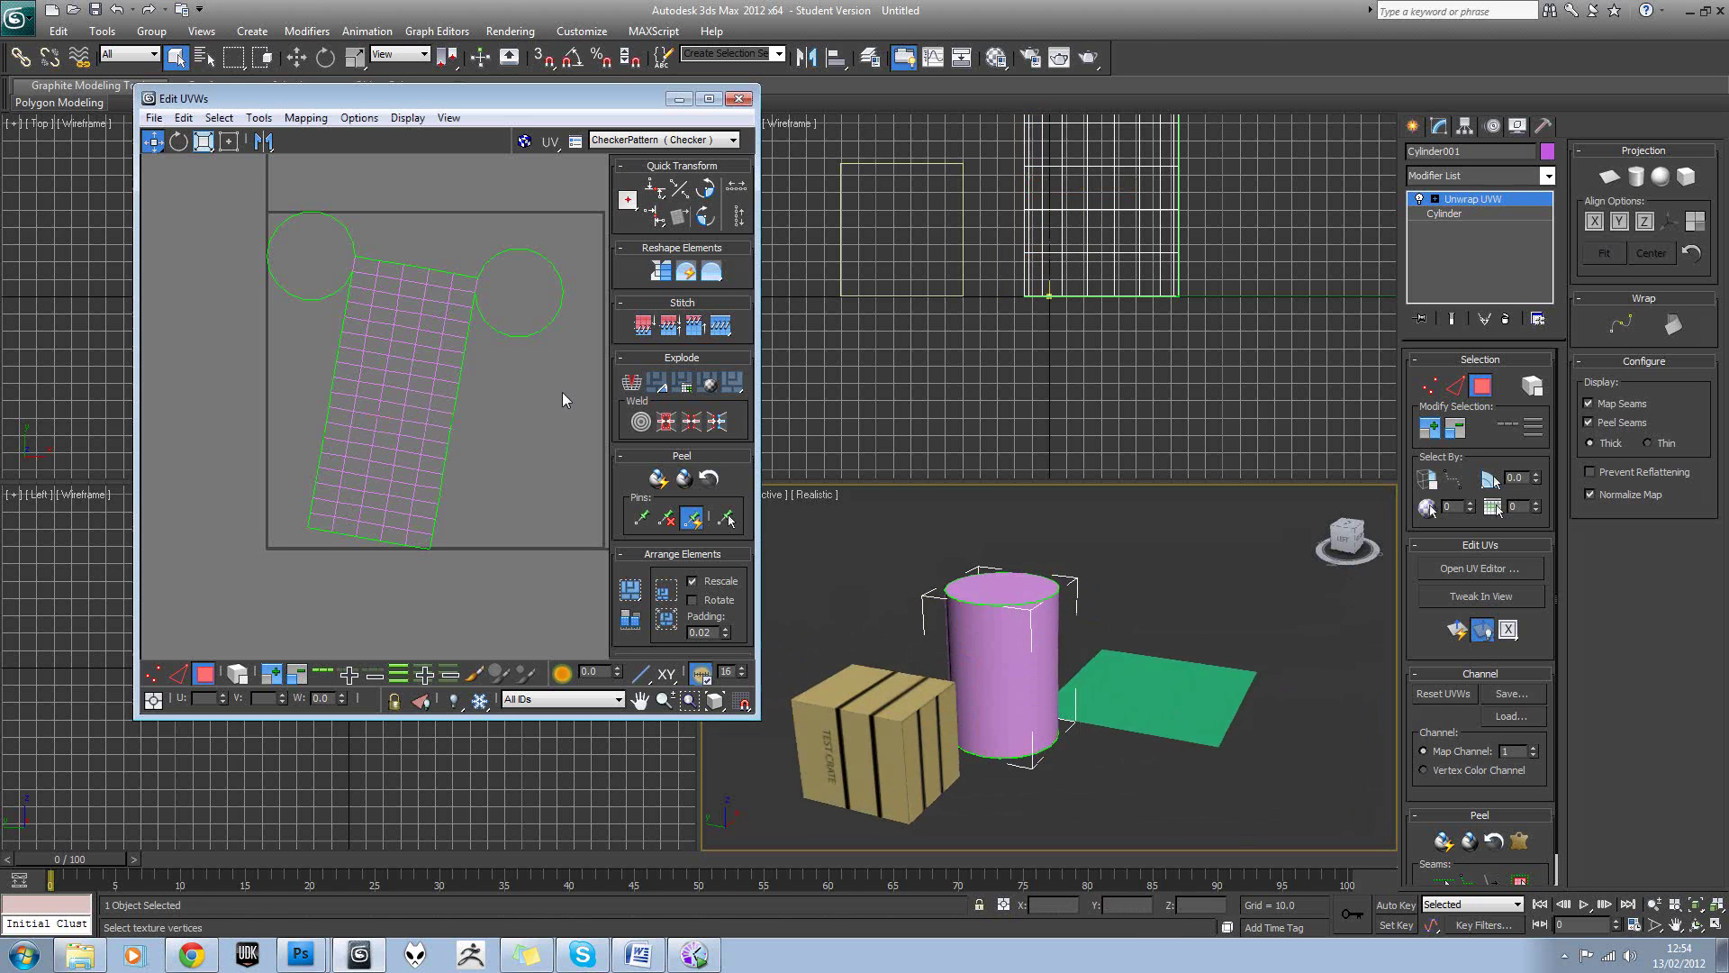
Select the two circular cap clusters in turn in the UV layout to inspect them.
left_click(527, 302)
left_click(290, 242)
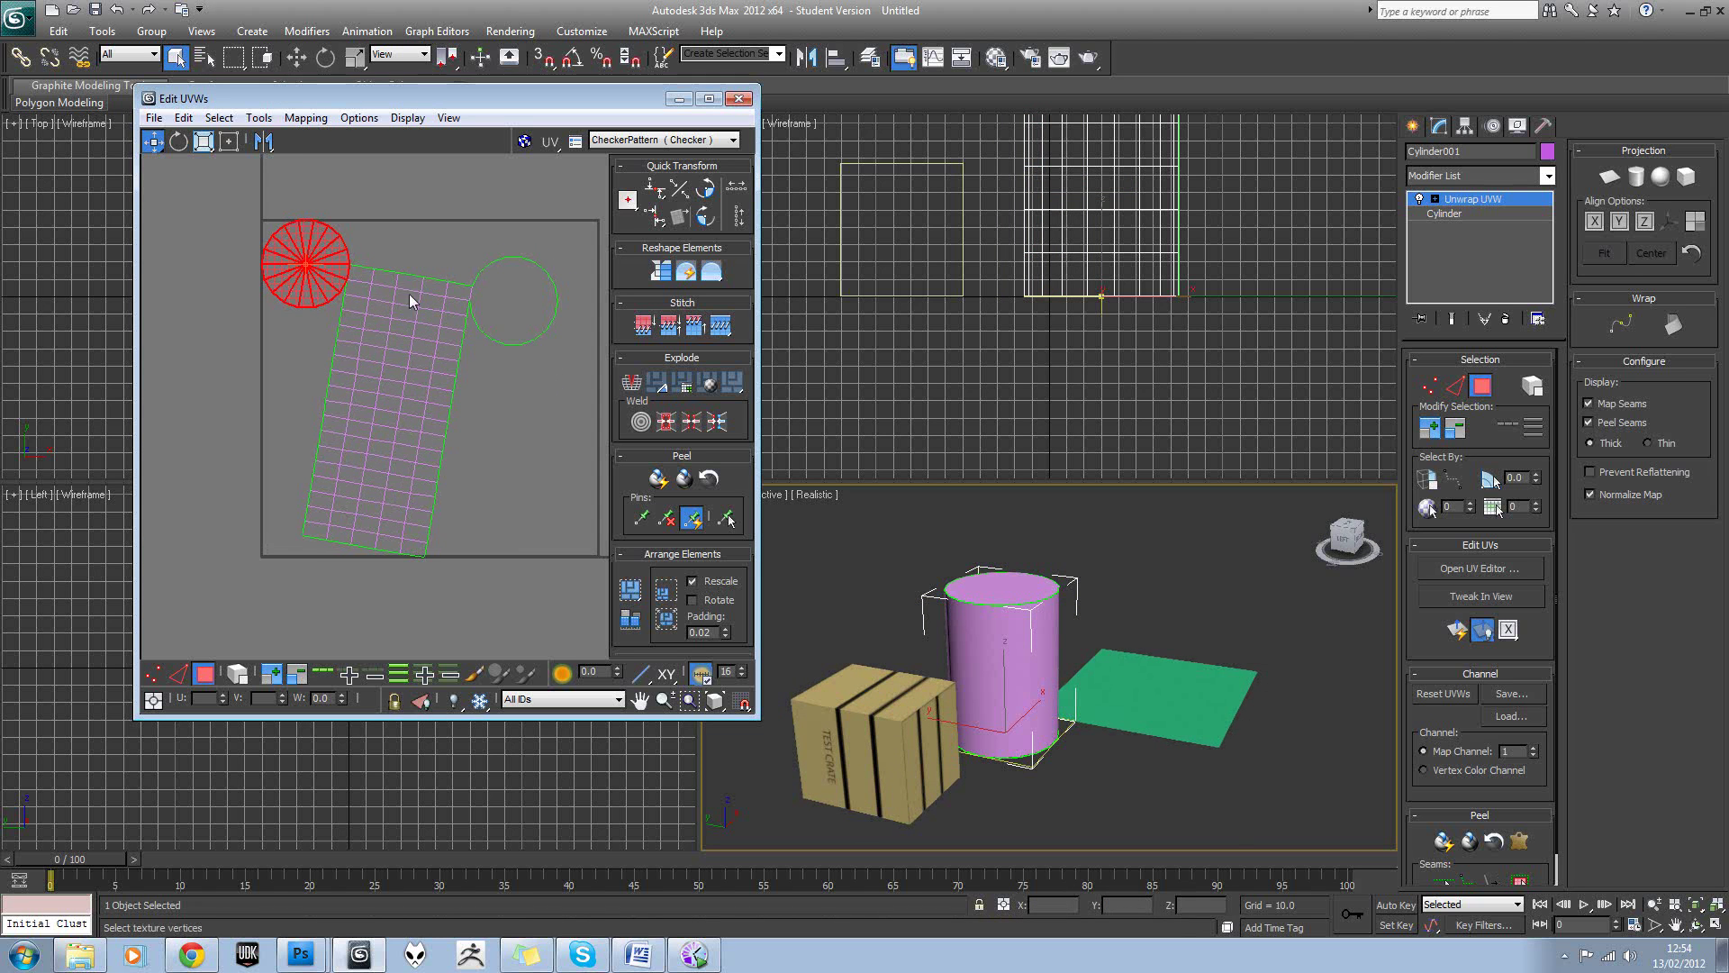
scroll(539, 395, "down", 2)
scroll(527, 388, "up", 2)
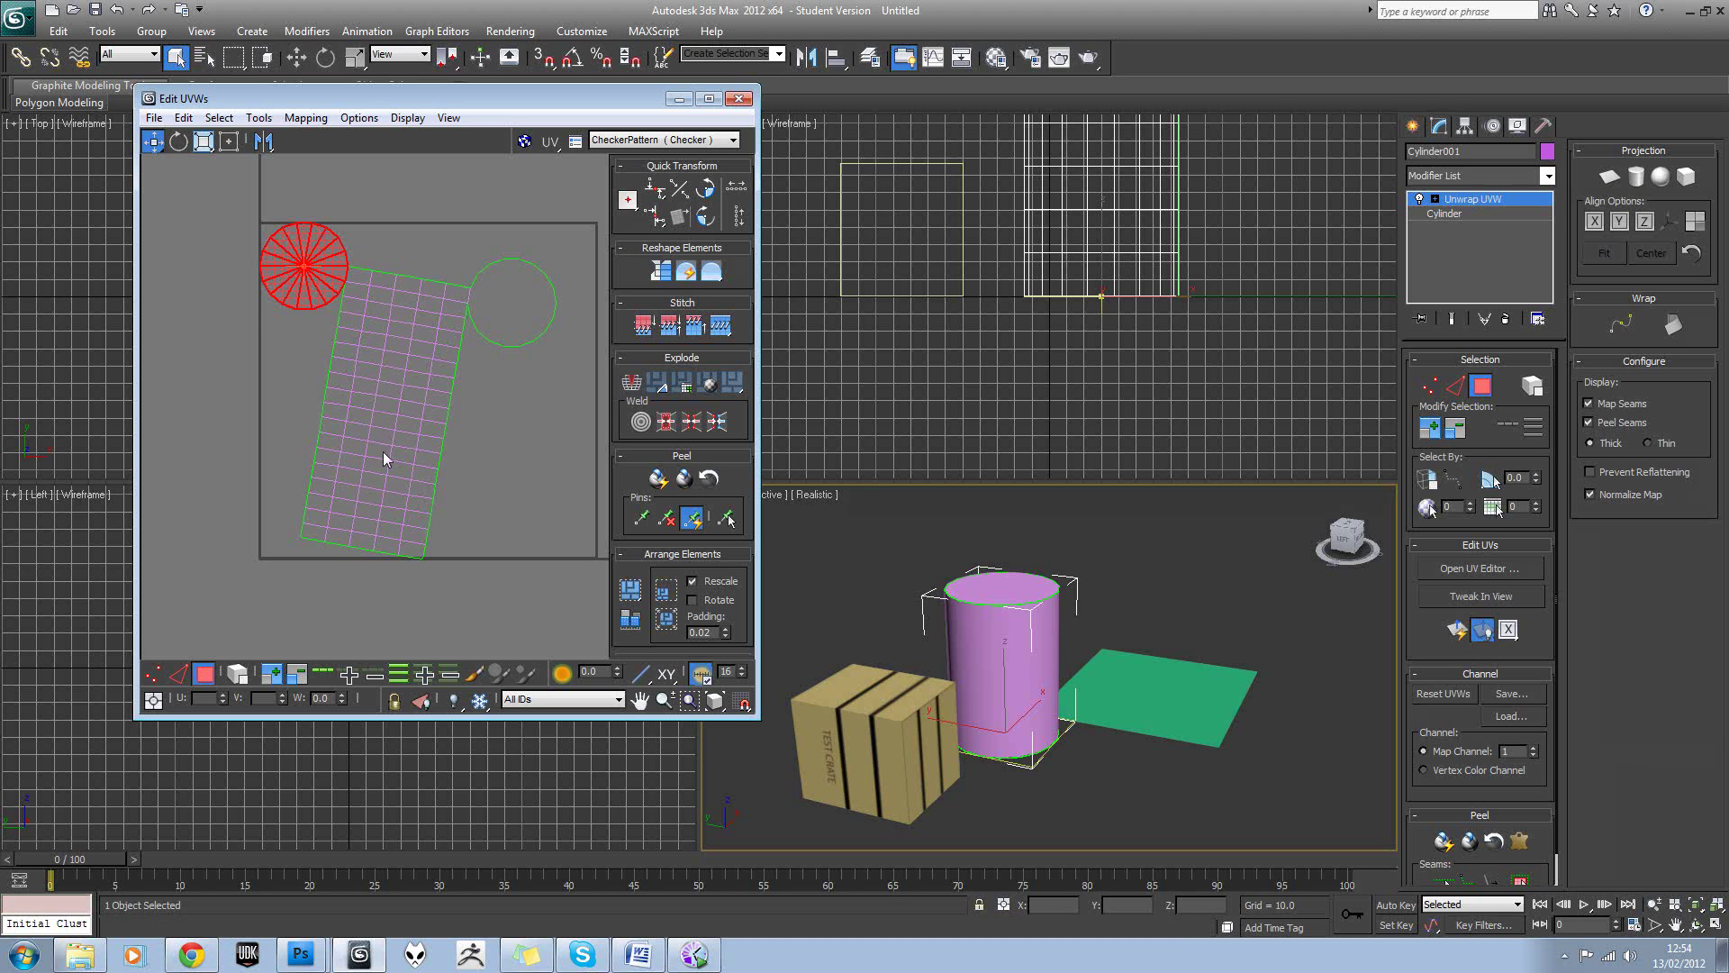
Select the cylinder's entire UV layout and rotate it freehand until the side strip stands roughly upright.
middle_click_drag(459, 360, 458, 380)
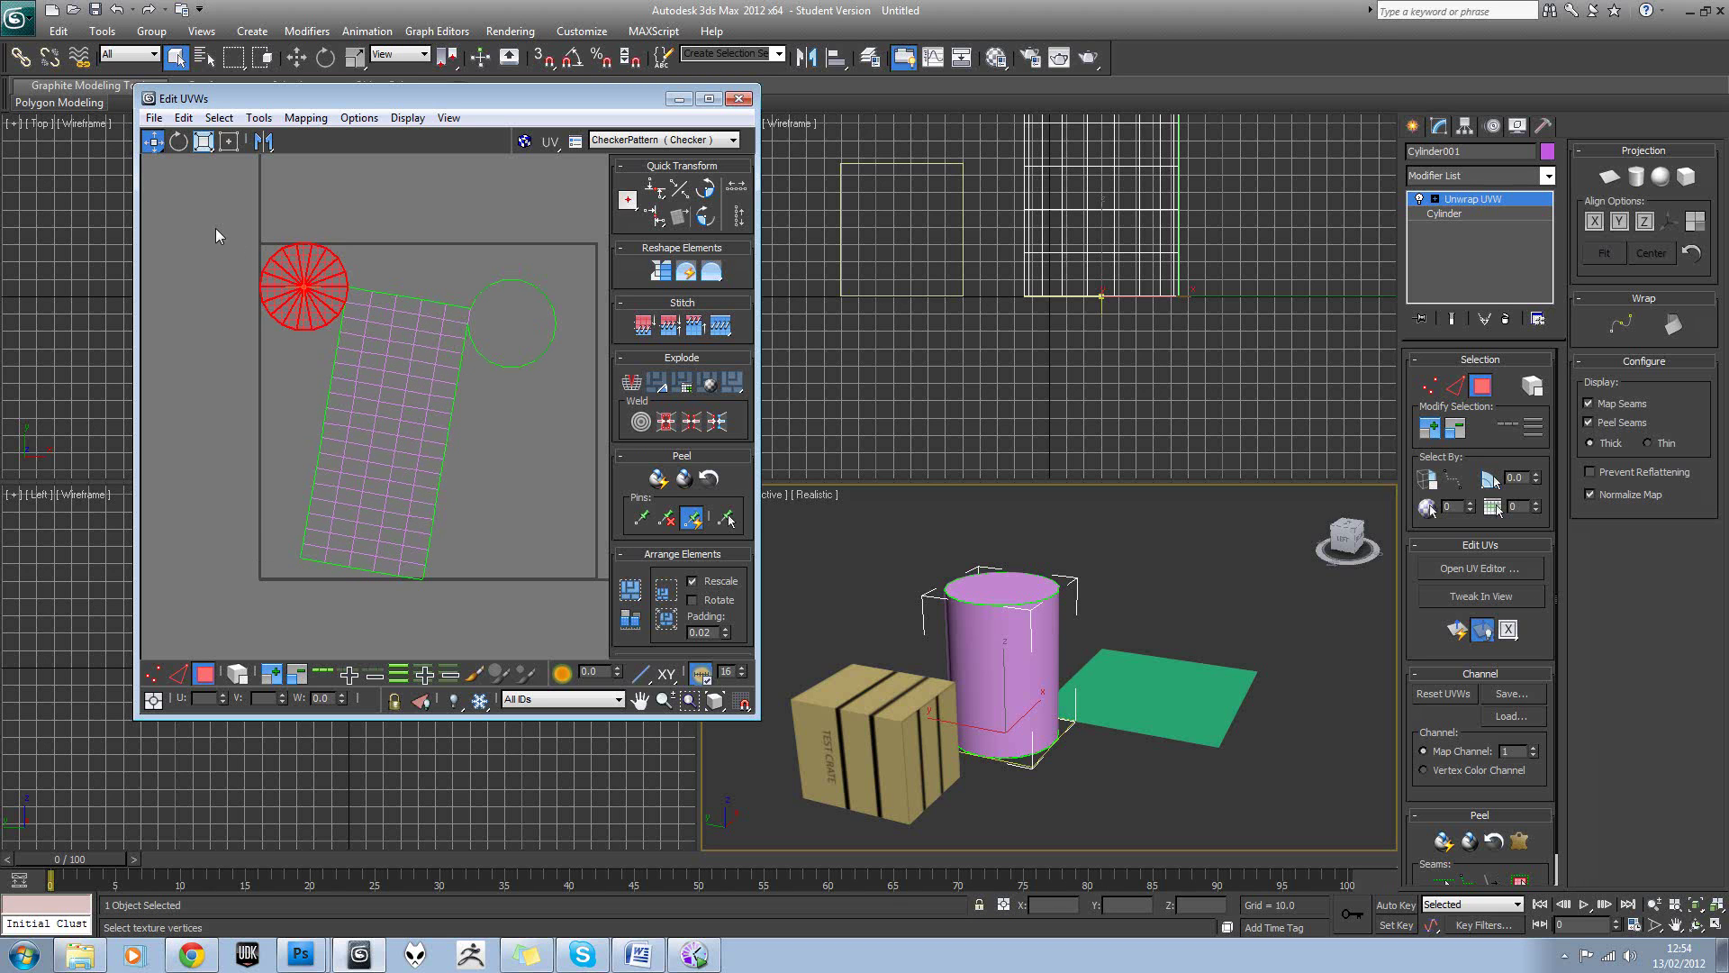
left_click_drag(436, 469, 573, 595)
left_click_drag(589, 605, 589, 605)
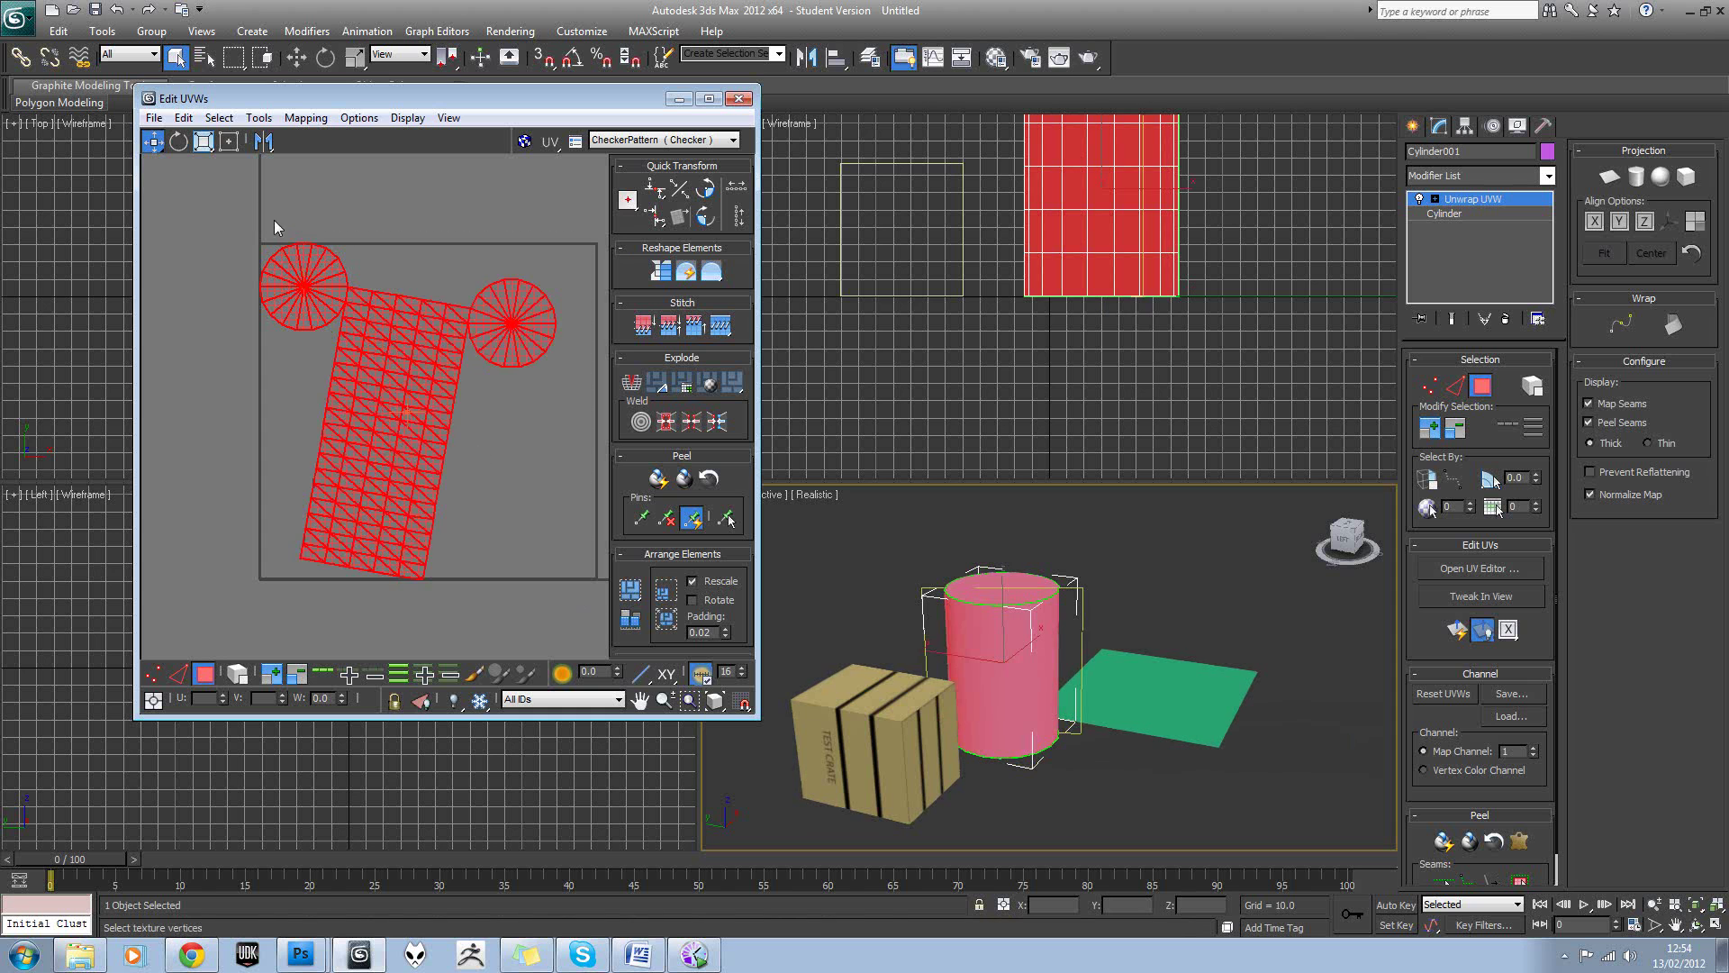
left_click(179, 141)
left_click_drag(375, 333, 416, 344)
left_click(154, 142)
left_click(410, 209)
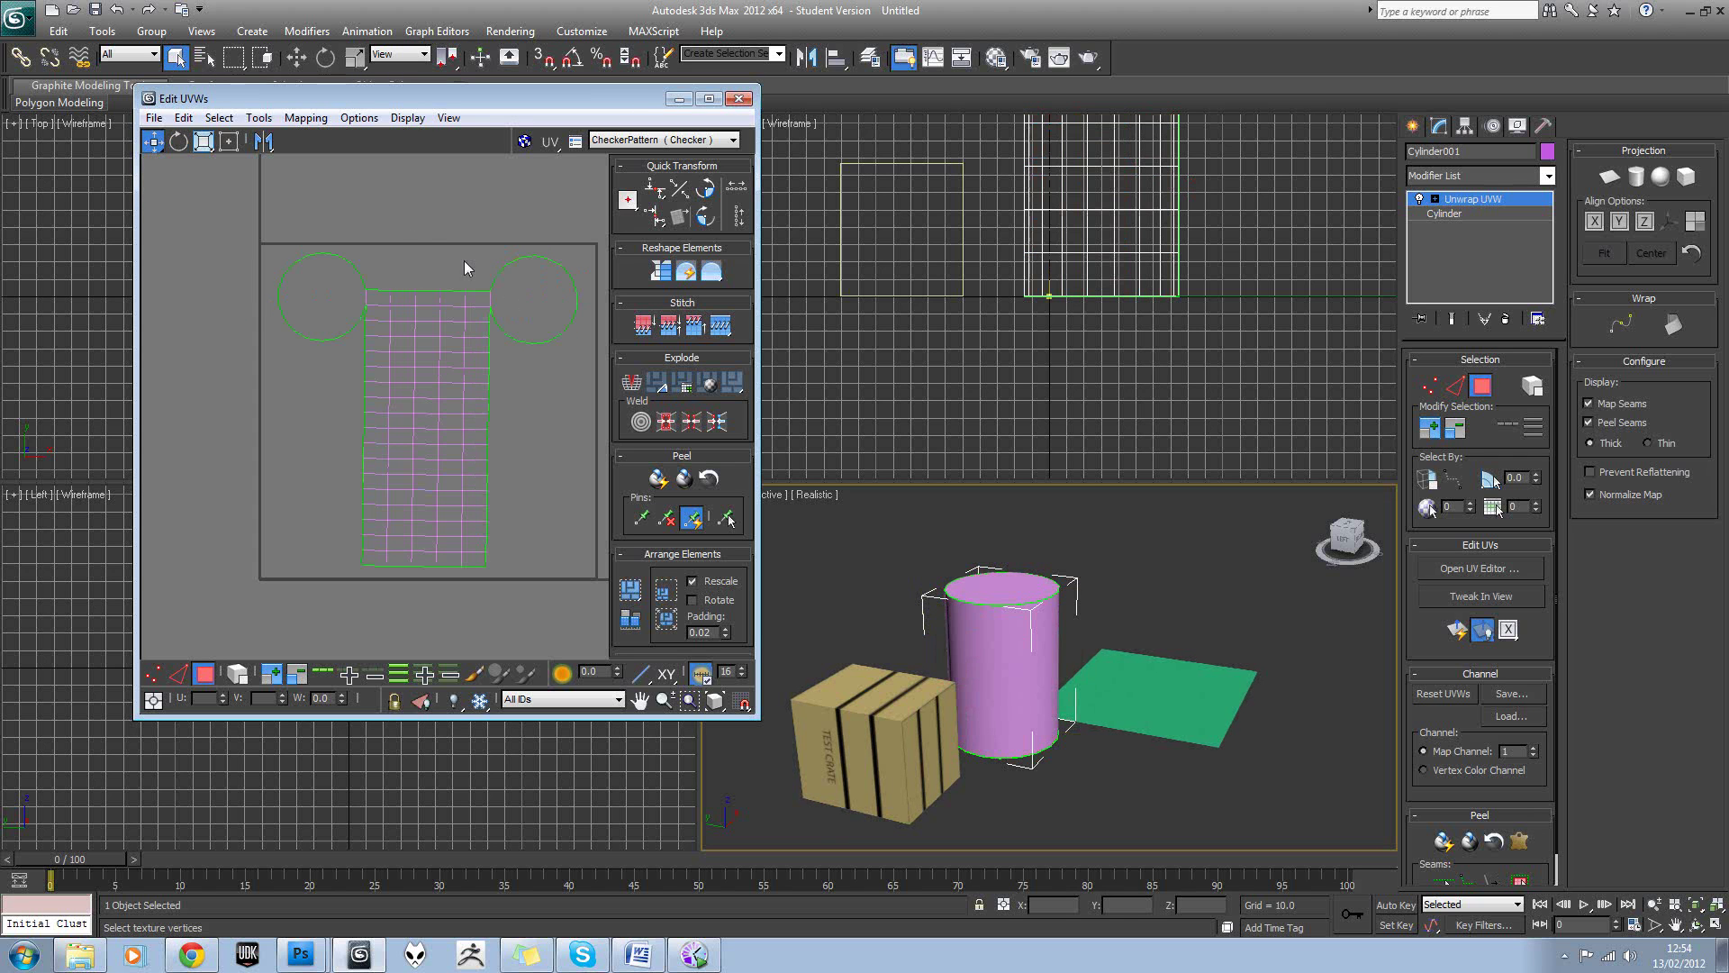
Reselect the whole UV layout and fine-tune its rotation so the side strip lines up vertically.
middle_click_drag(529, 307, 502, 300)
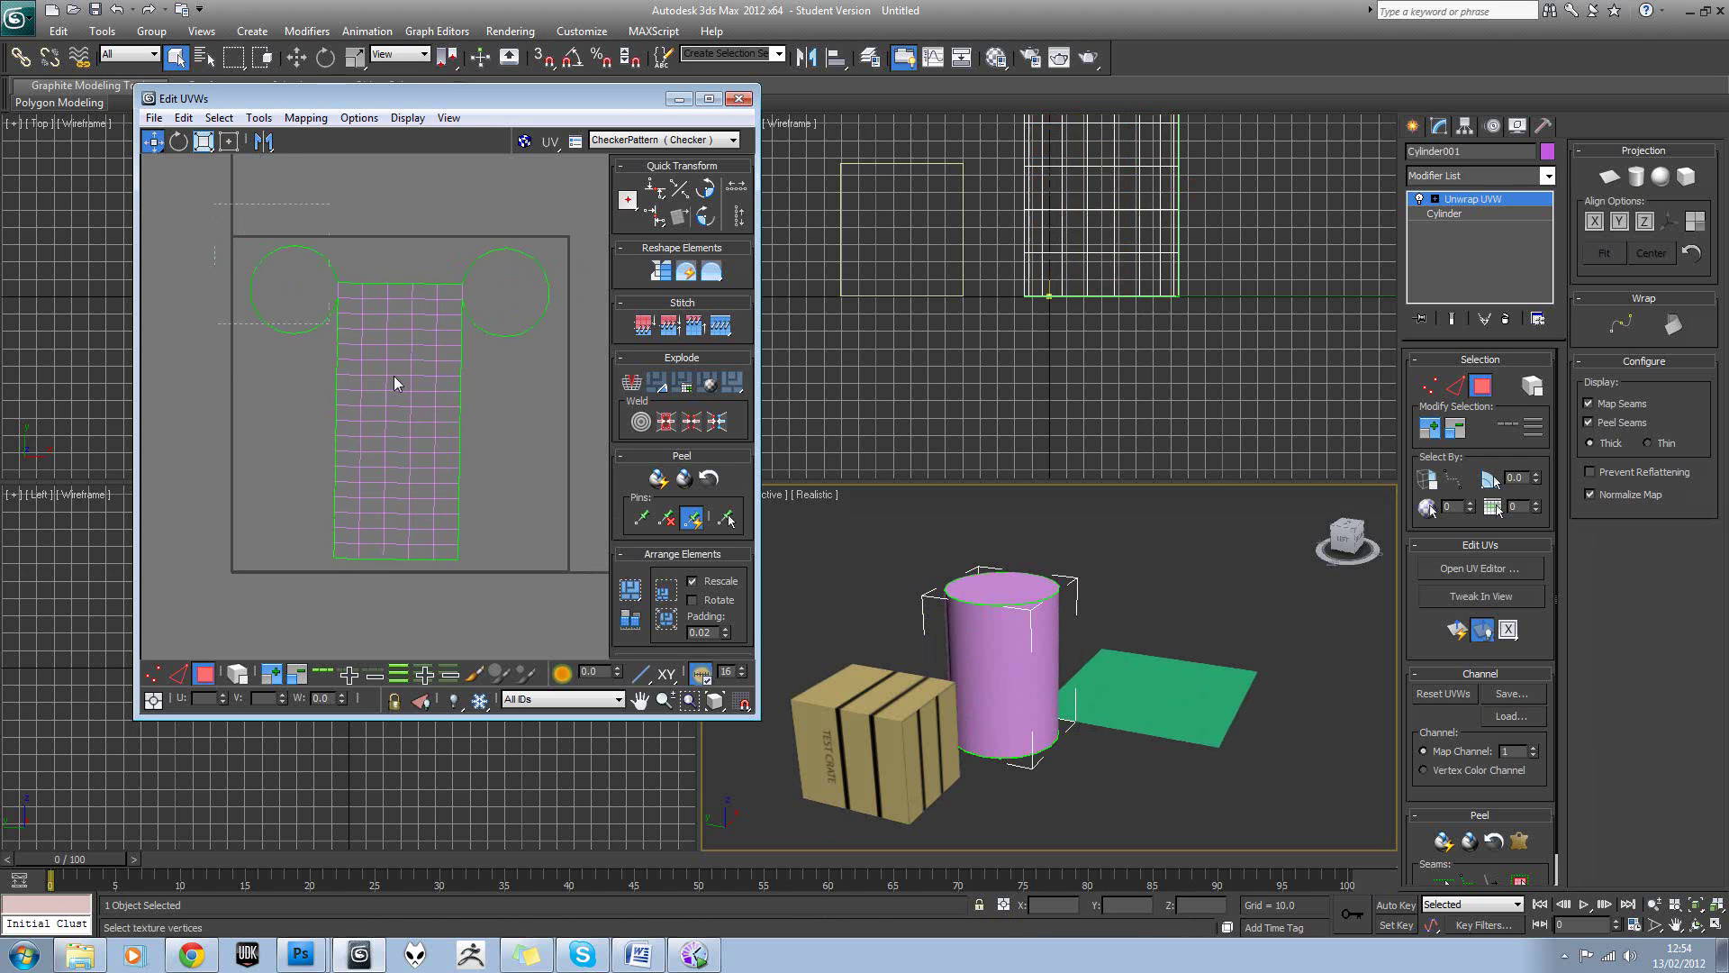
left_click_drag(393, 375, 579, 544)
left_click(180, 141)
scroll(406, 297, "up", 3)
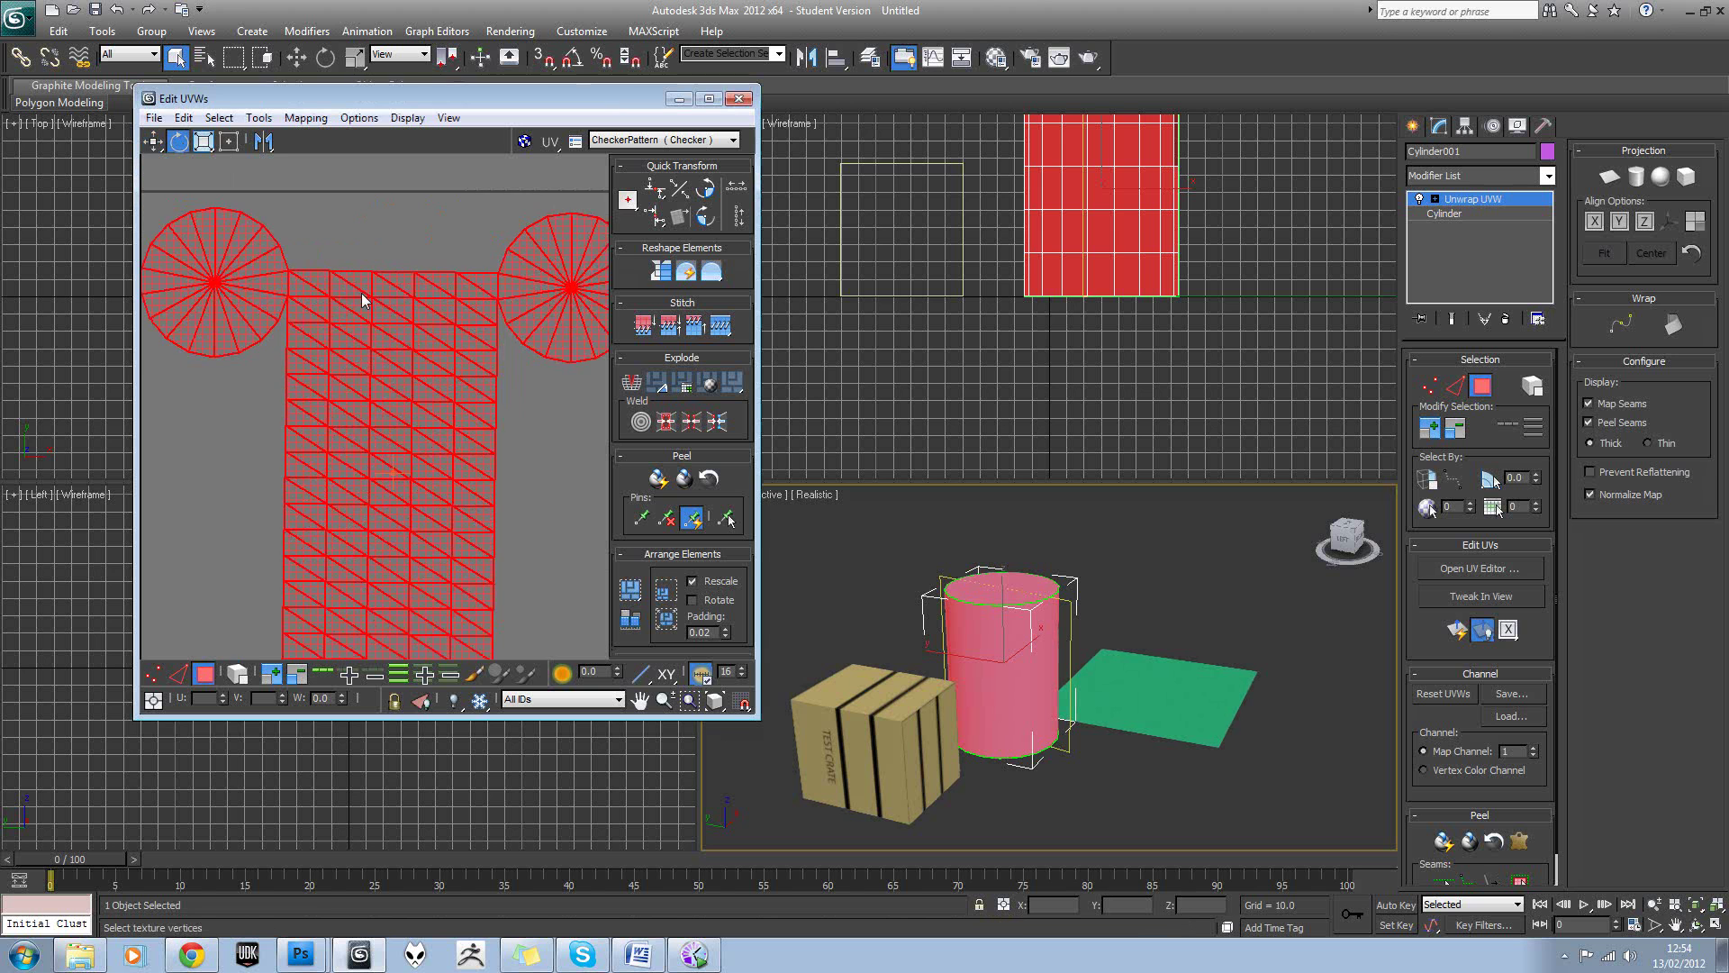
left_click_drag(362, 300, 360, 304)
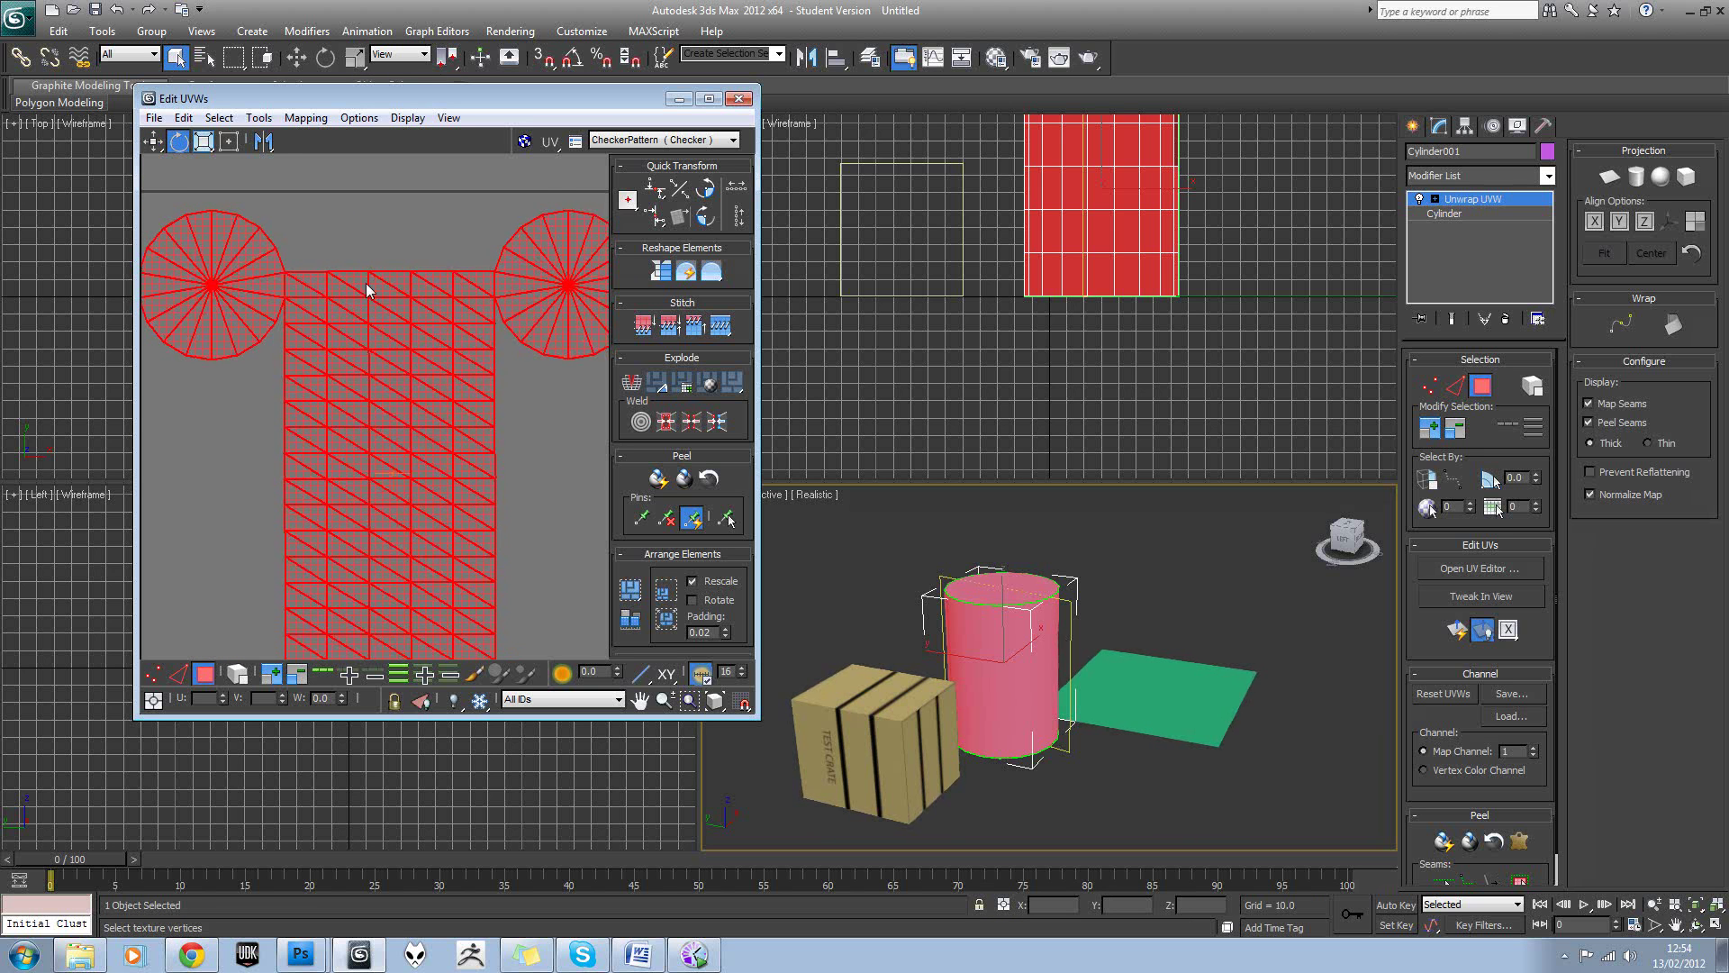
scroll(413, 234, "down", 5)
left_click(263, 207)
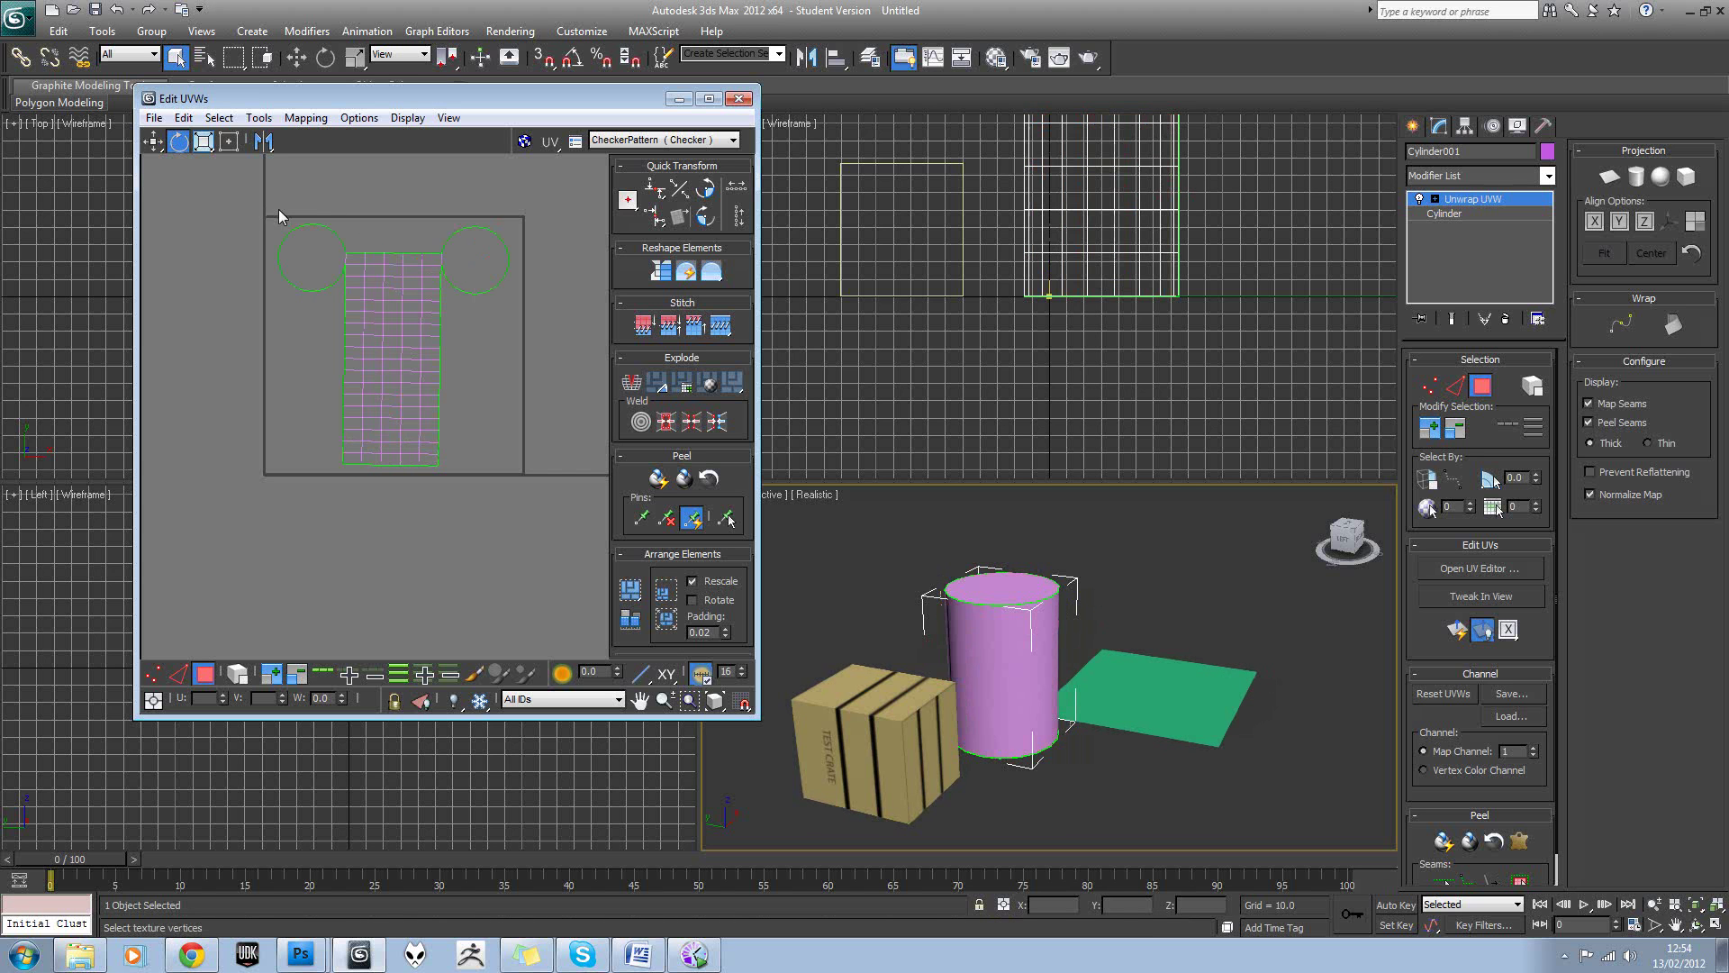
Try rotating the whole UV layout with Angle Snap enabled, and switch the snap back off.
left_click(572, 59)
left_click_drag(528, 497, 533, 502)
left_click_drag(389, 322, 388, 182)
left_click(572, 59)
left_click(156, 143)
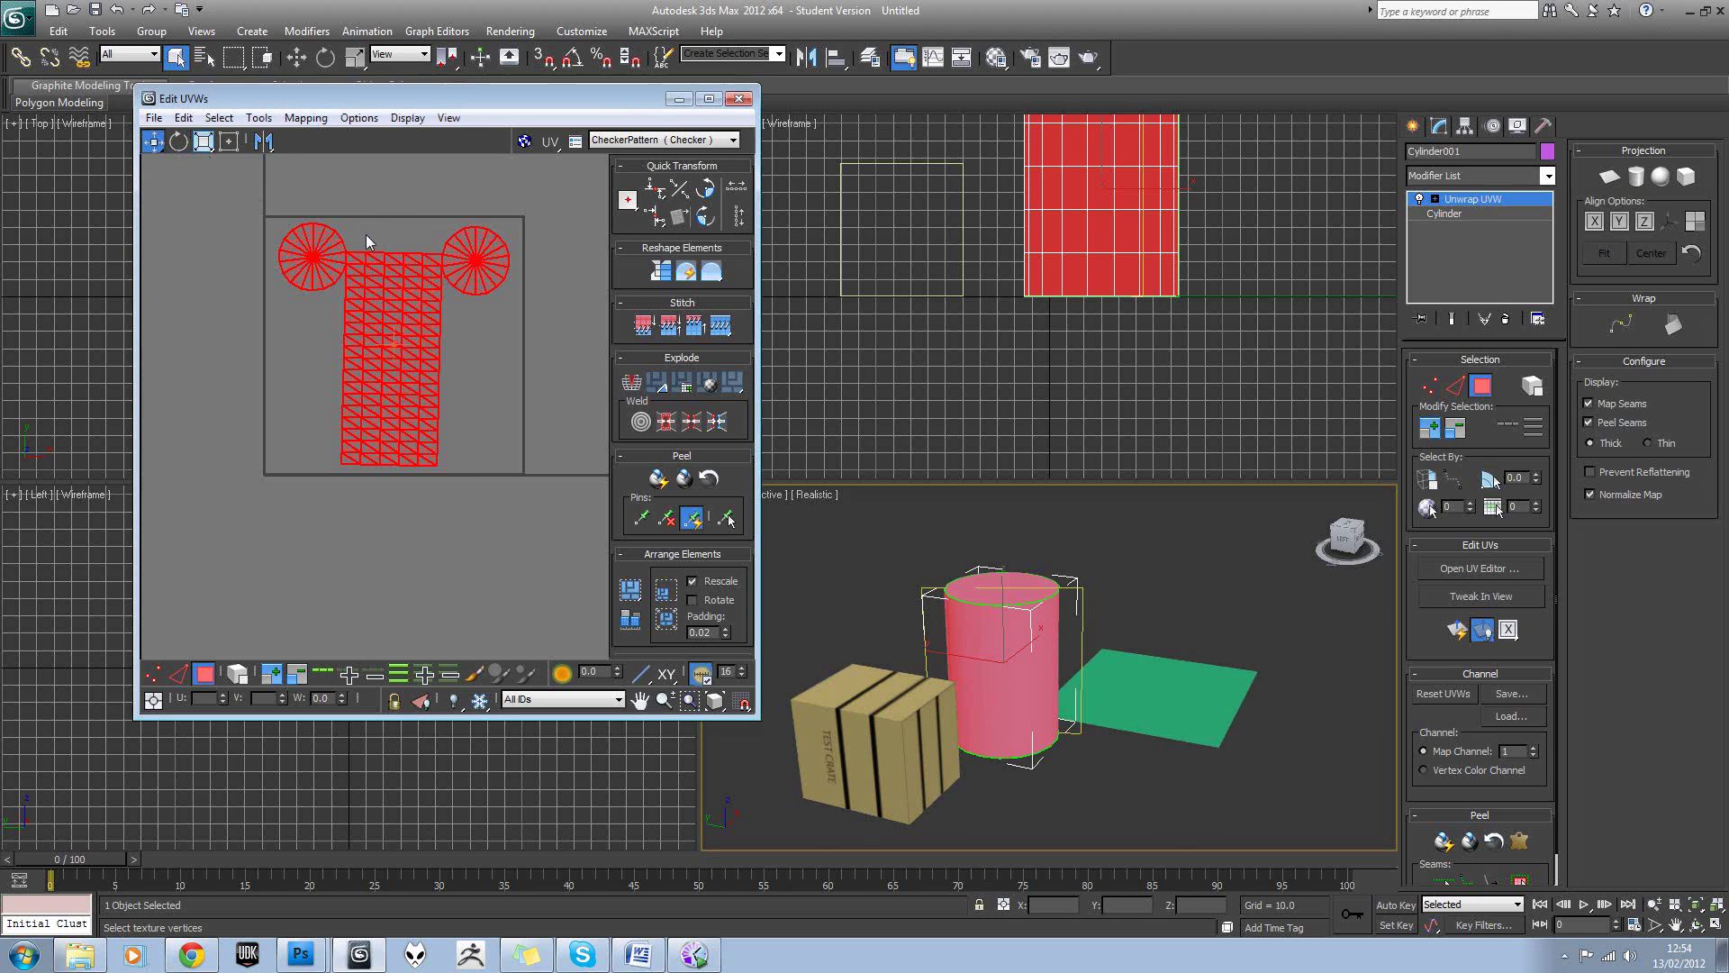
Select all UV faces and rotate them slightly without angle snap to straighten the side strip, and clear the selection.
left_click(368, 236)
scroll(409, 259, "up", 3)
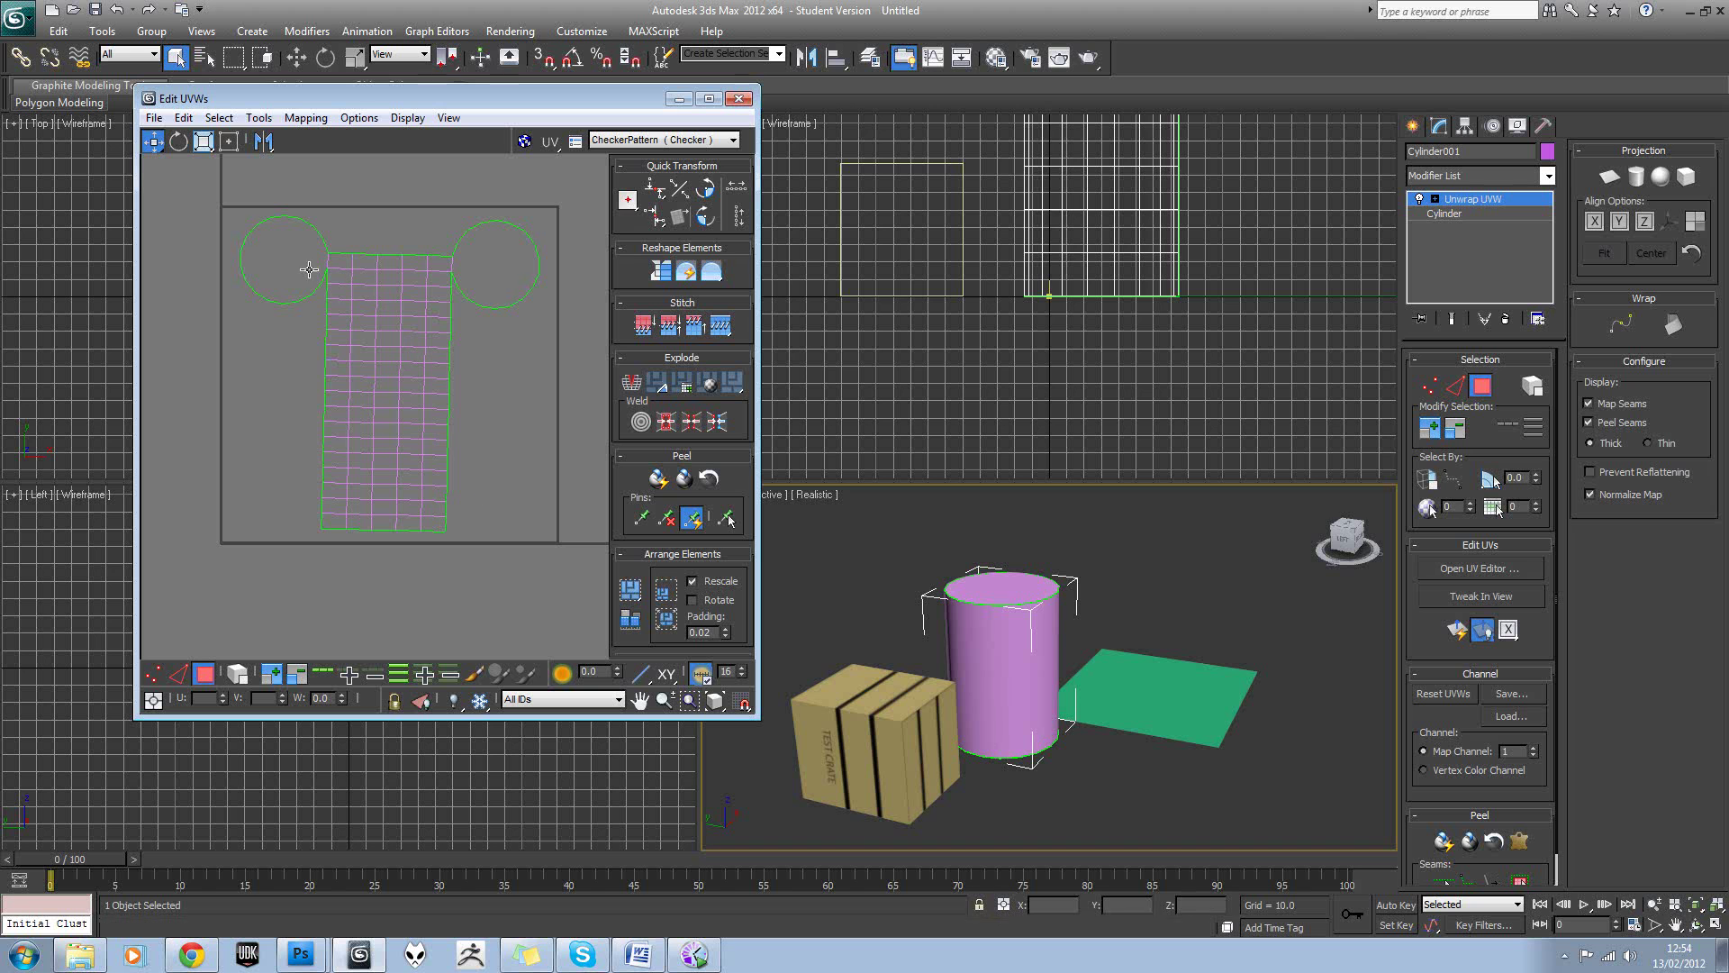
key("ctrl+a")
left_click(181, 142)
scroll(383, 271, "up", 3)
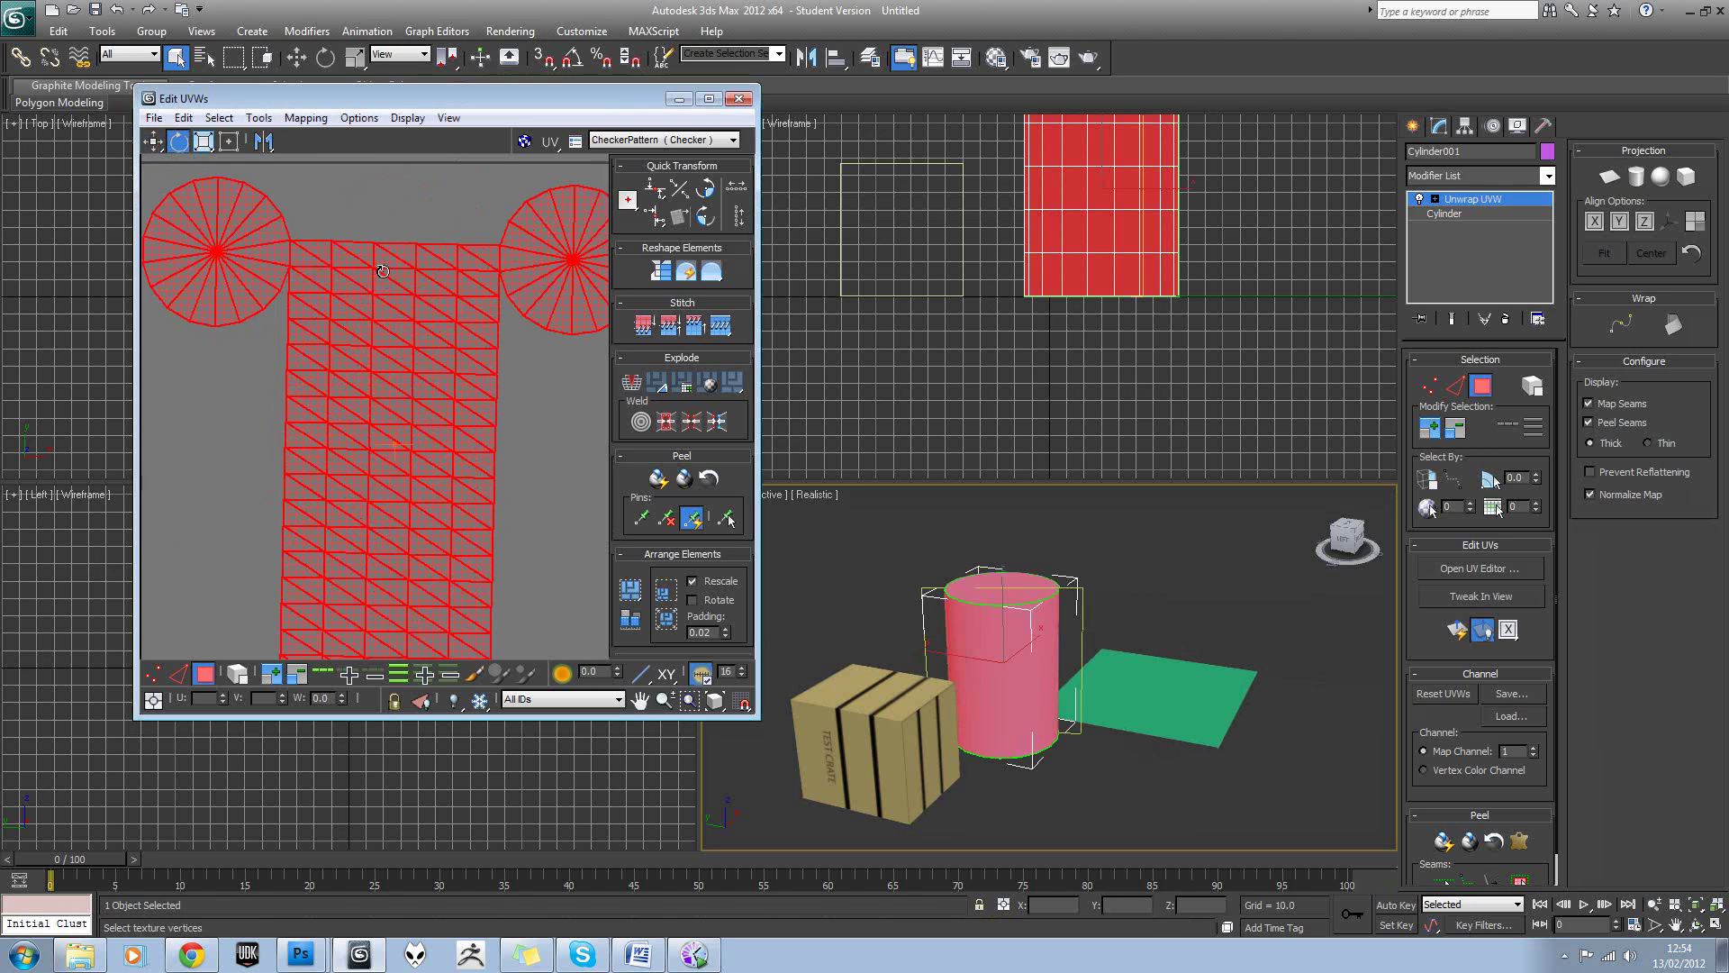
left_click_drag(361, 277, 359, 278)
left_click(379, 193)
scroll(378, 192, "down", 3)
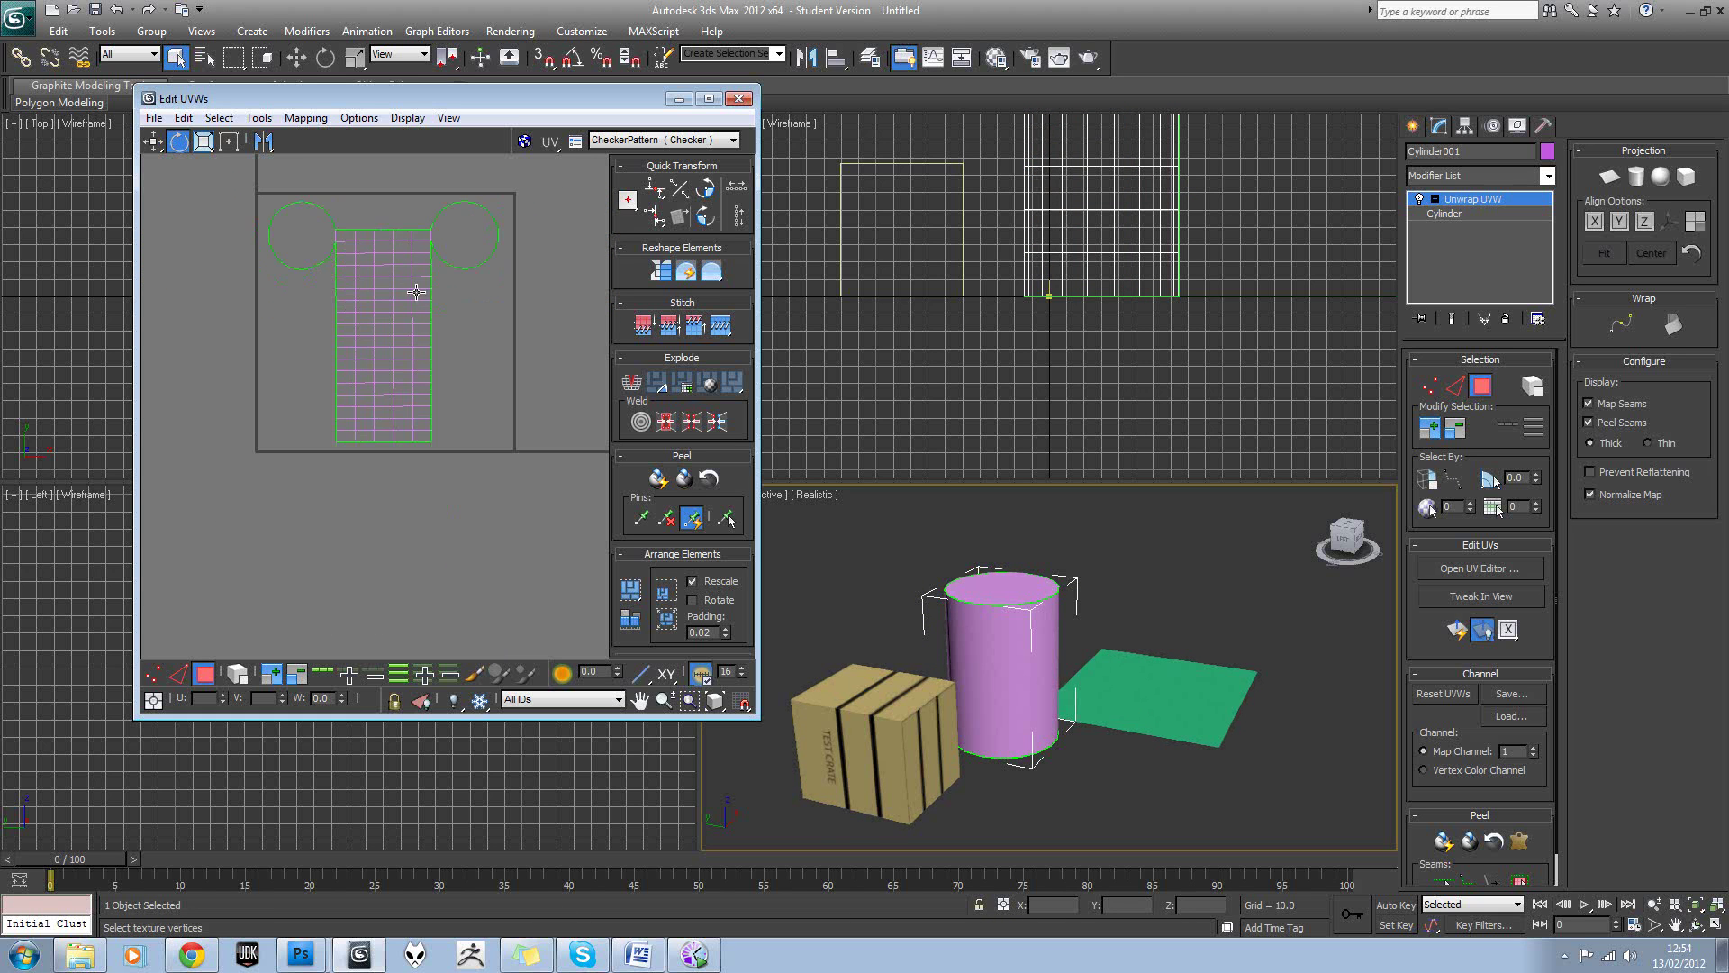
Select the circular caps one after the other in the straightened UV layout to distinguish them from the side strip.
scroll(414, 464, "up", 1)
middle_click_drag(378, 385, 385, 482)
scroll(384, 483, "down", 2)
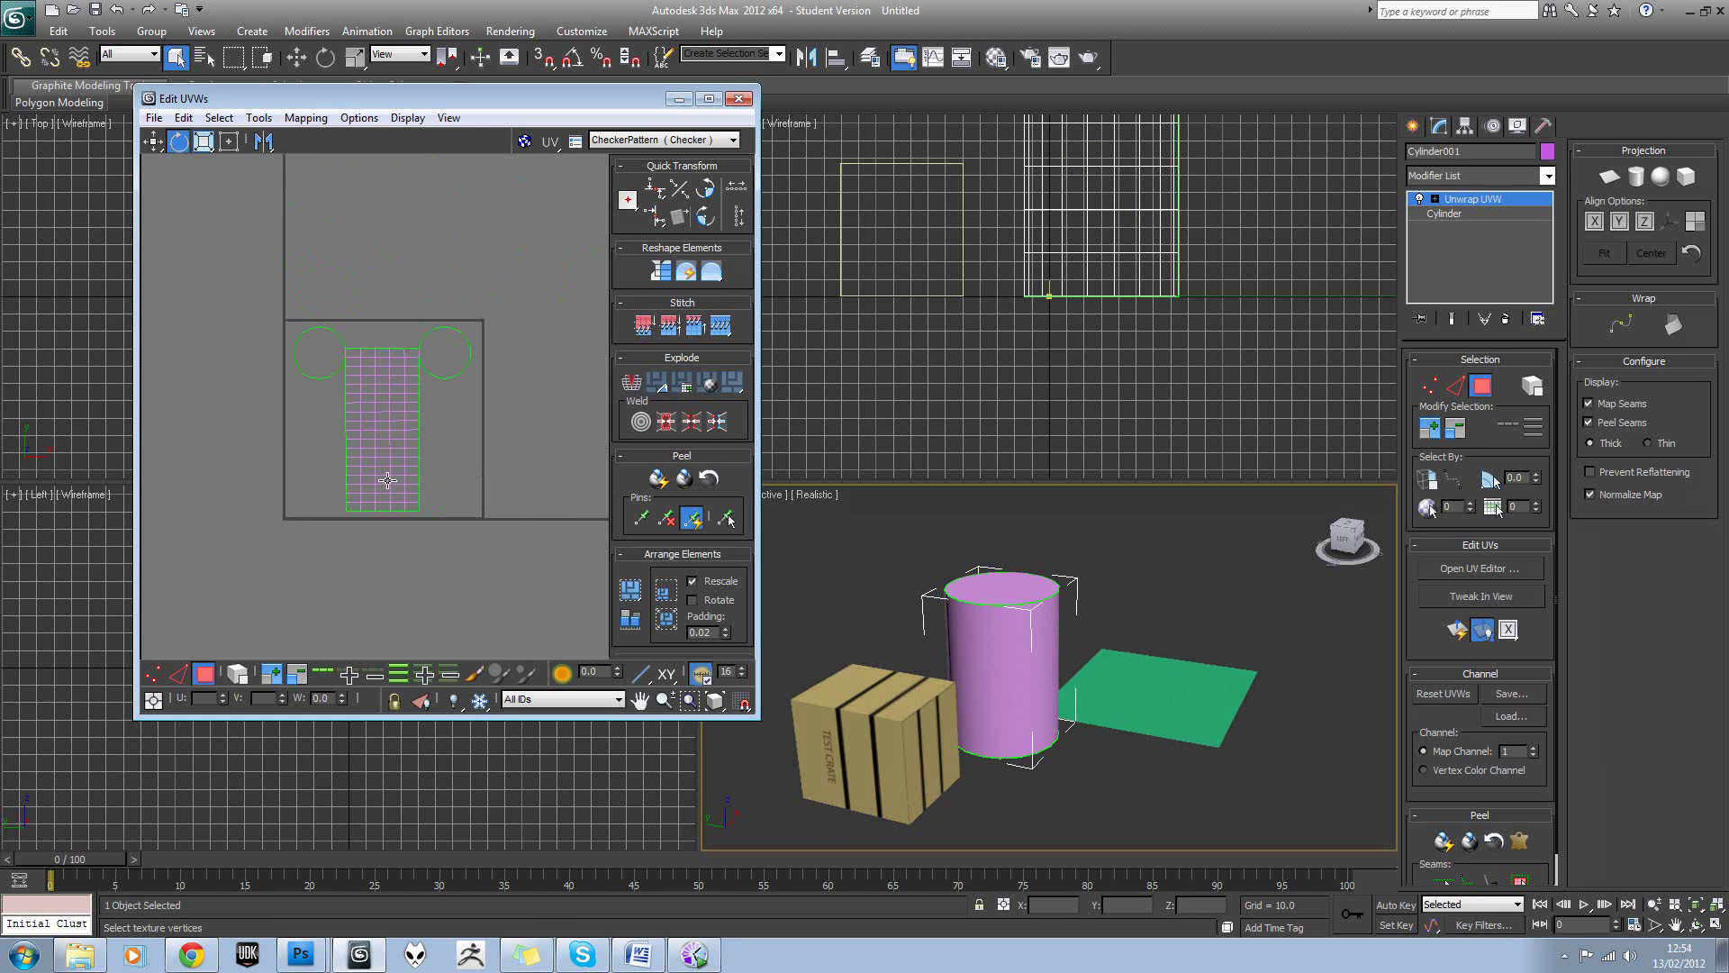
left_click(445, 354)
left_click(321, 358)
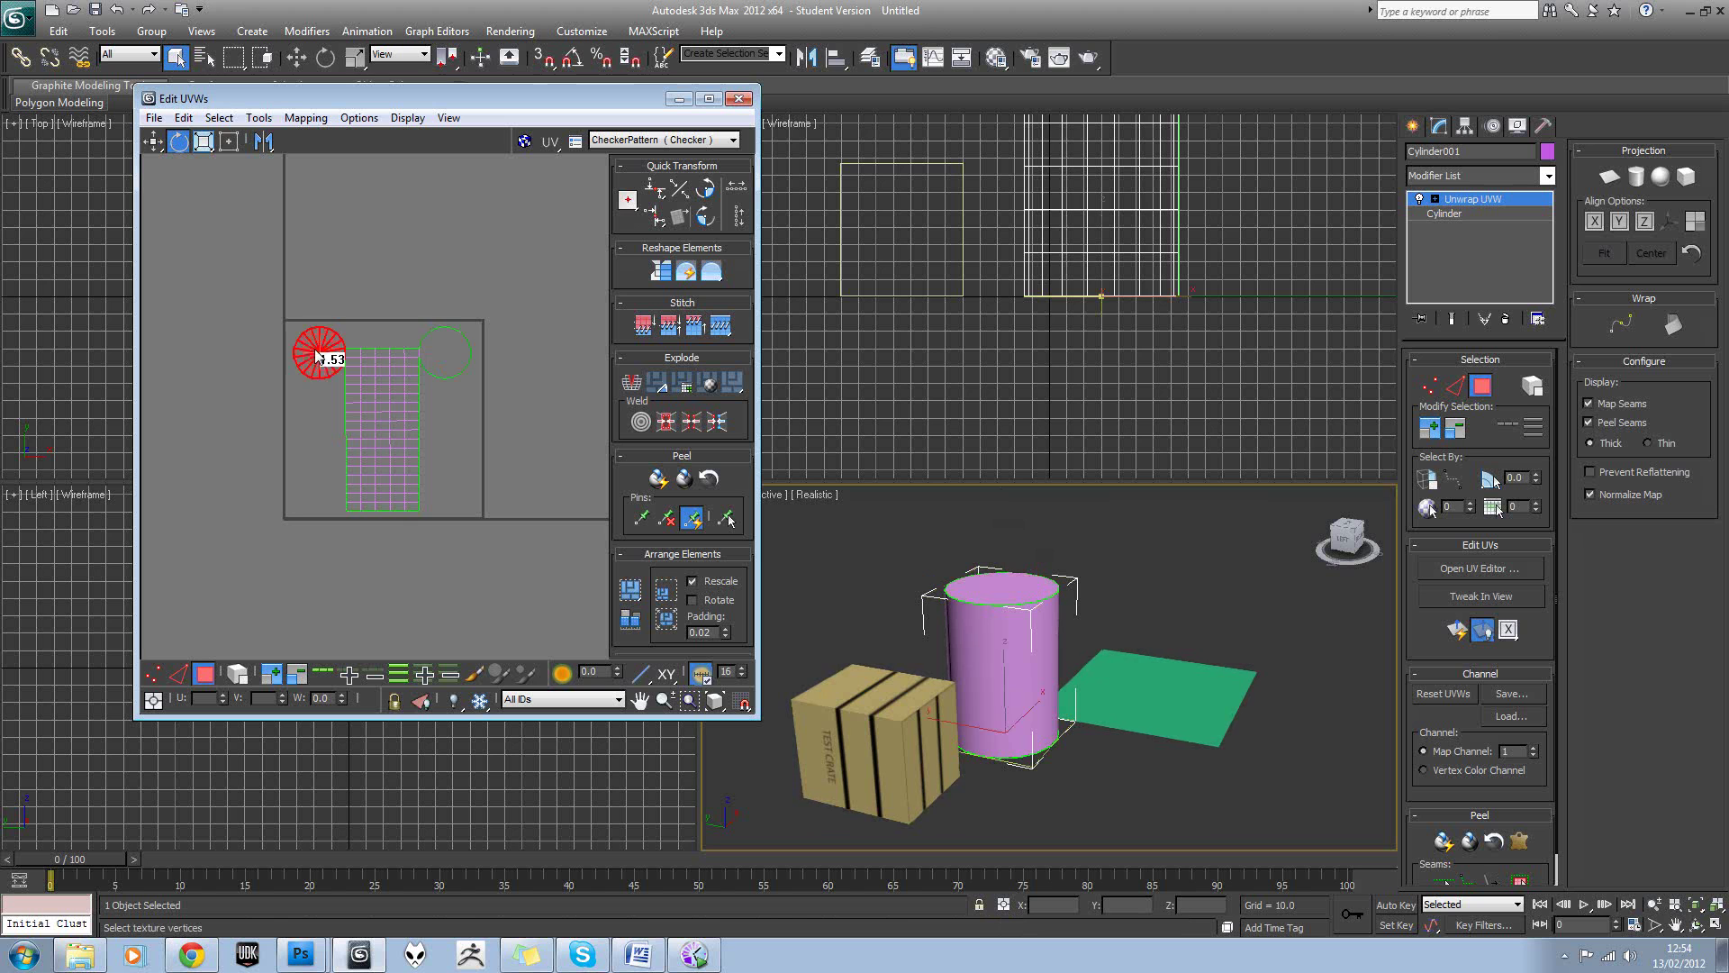
left_click_drag(410, 527, 410, 526)
left_click(445, 439)
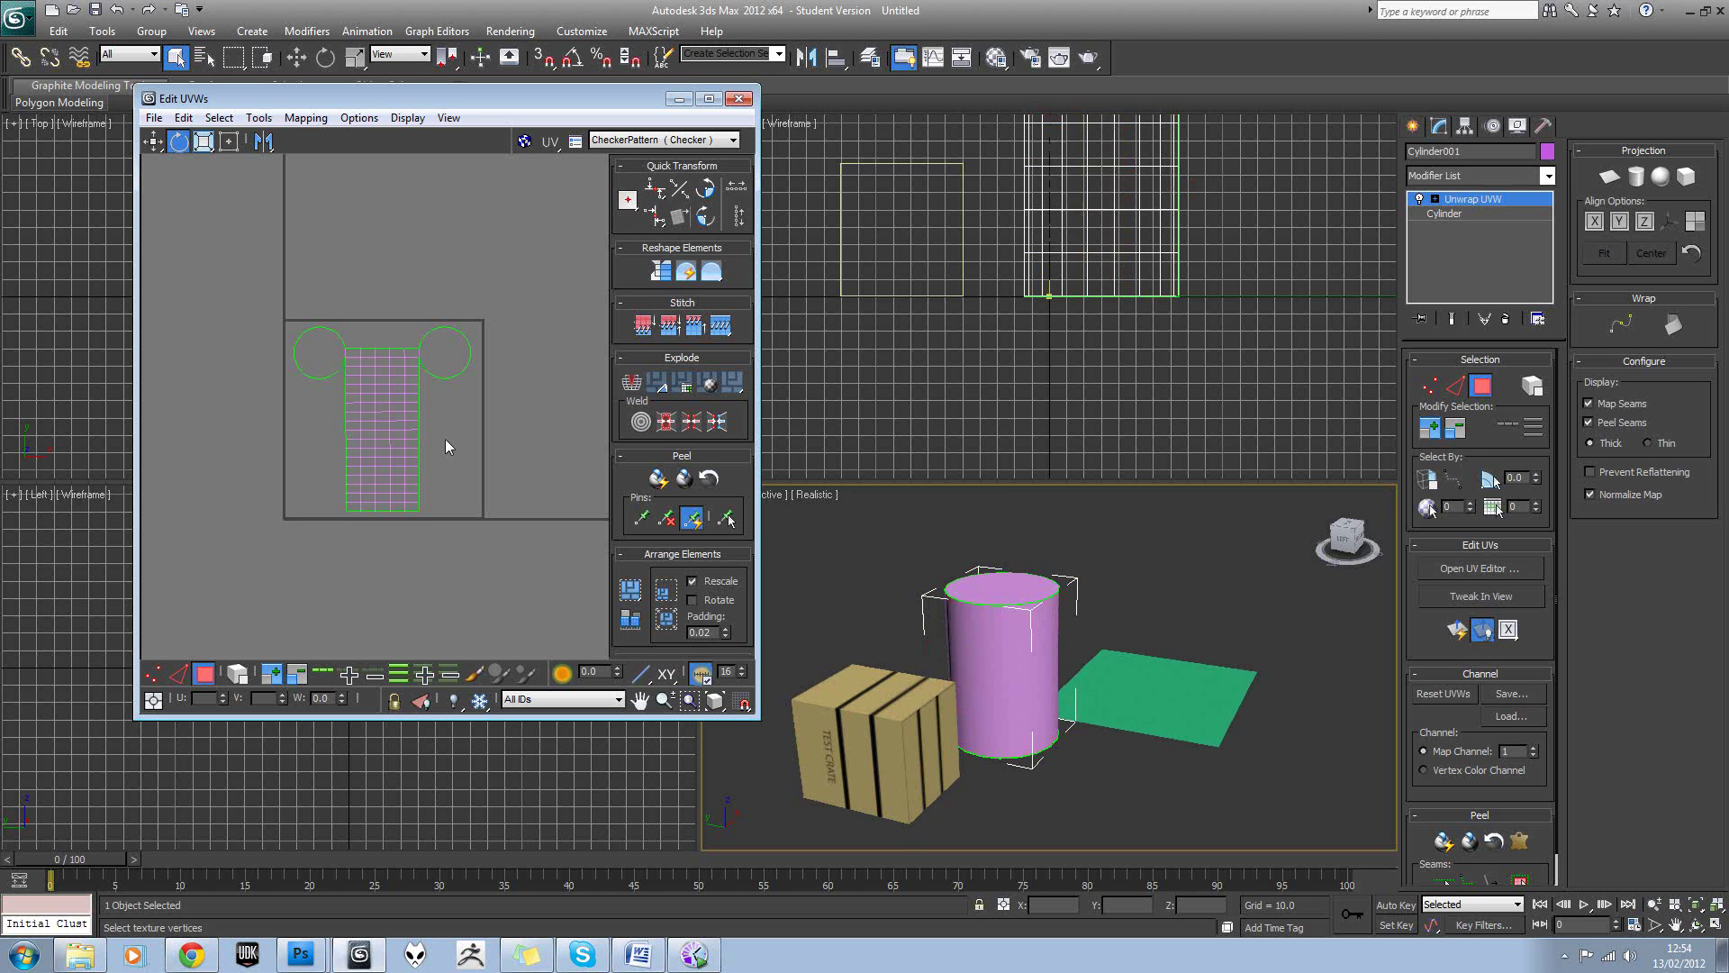
Select the cap clusters in the UV layout and match each one to the cylinder's top or bottom in the perspective view.
scroll(445, 440, "up", 2)
scroll(441, 425, "up", 1)
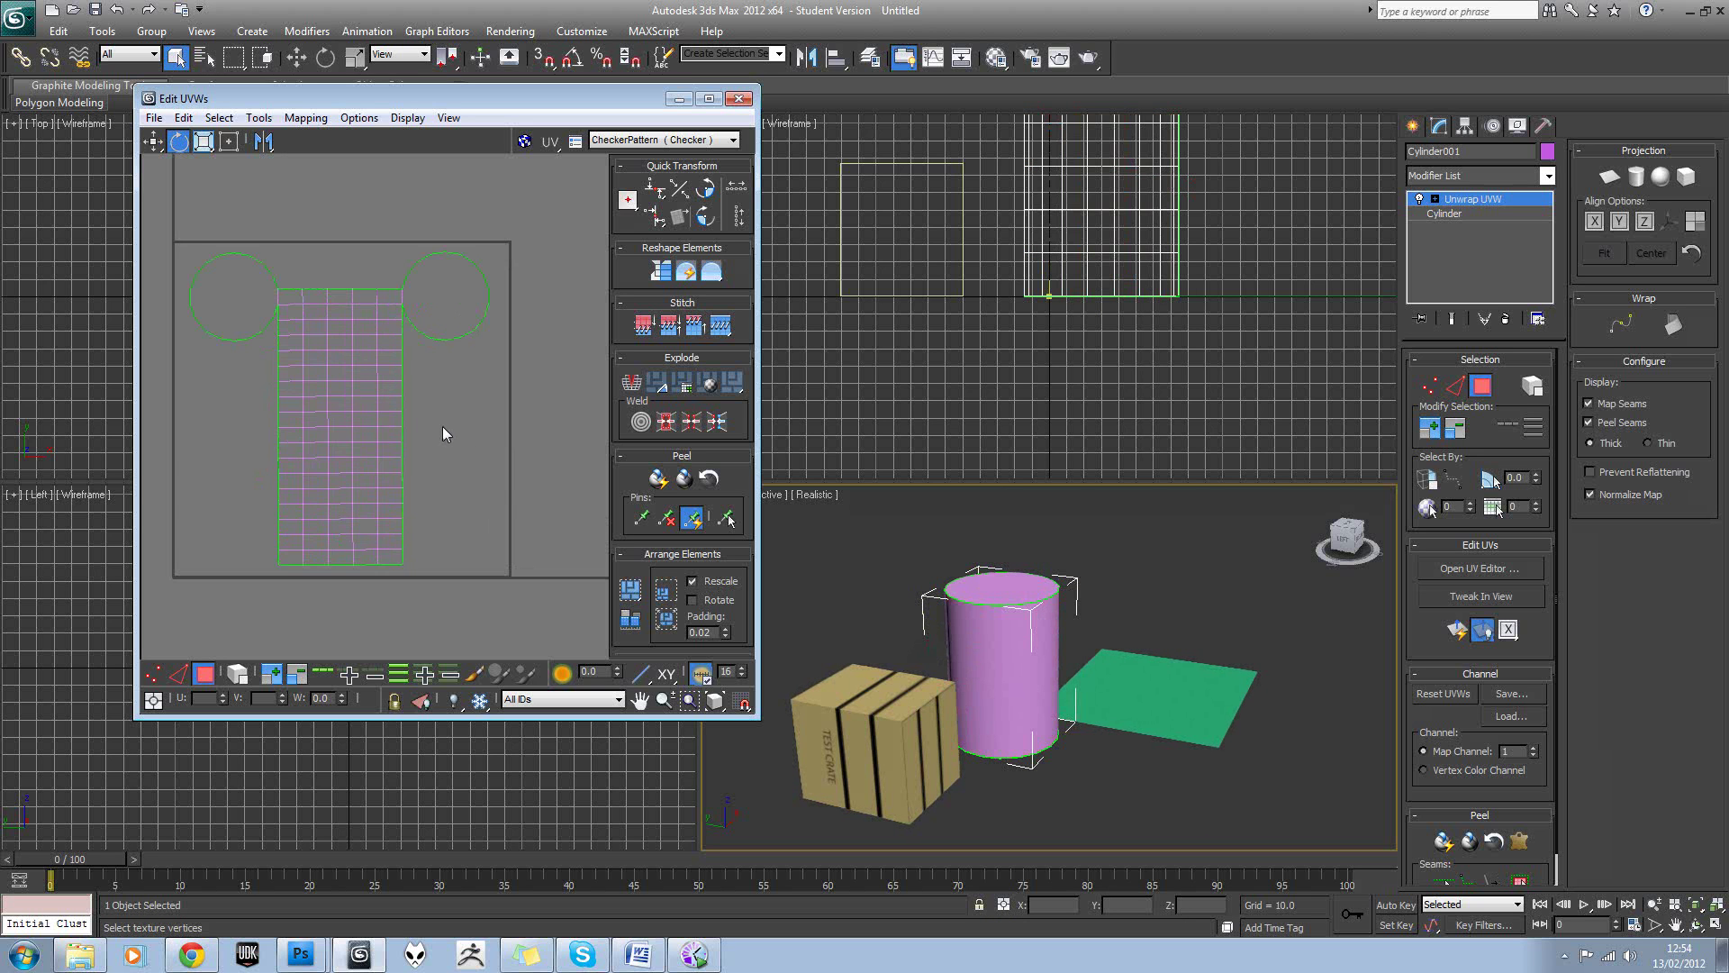
middle_click_drag(442, 425, 468, 390)
key("w")
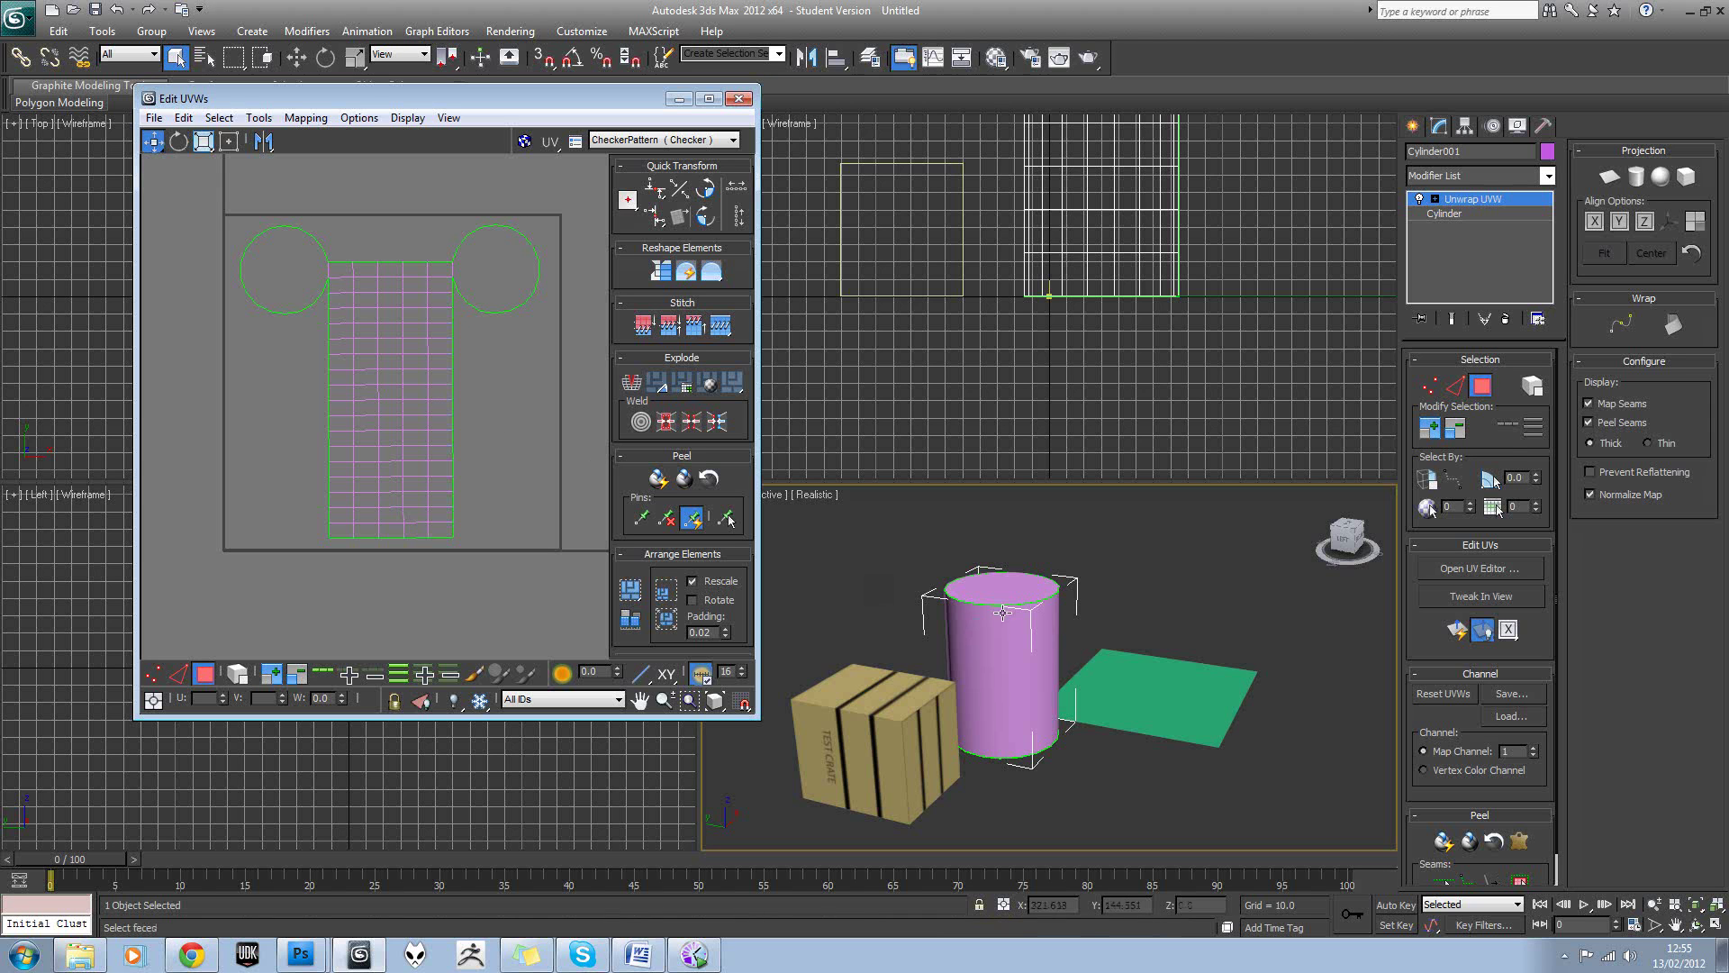
left_click(496, 269)
middle_click_drag(991, 586, 1013, 559, "alt")
left_click(1011, 662)
middle_click_drag(1011, 662, 1008, 710, "alt")
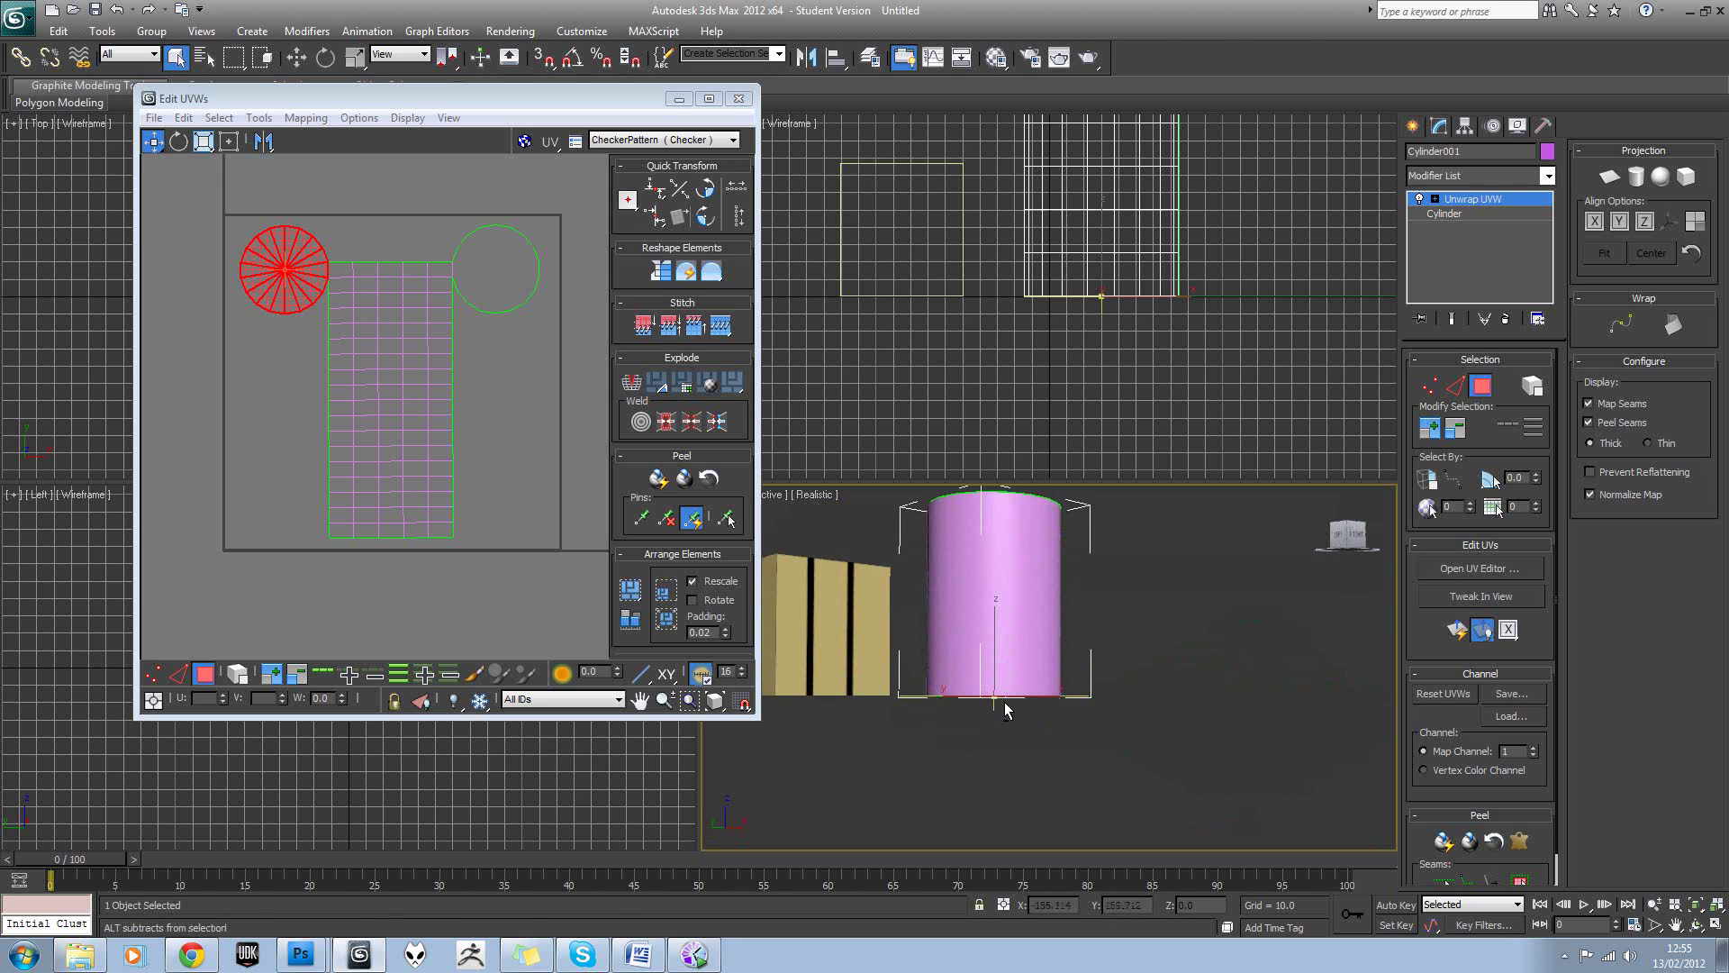
left_click_drag(1120, 584, 895, 634)
left_click(554, 428)
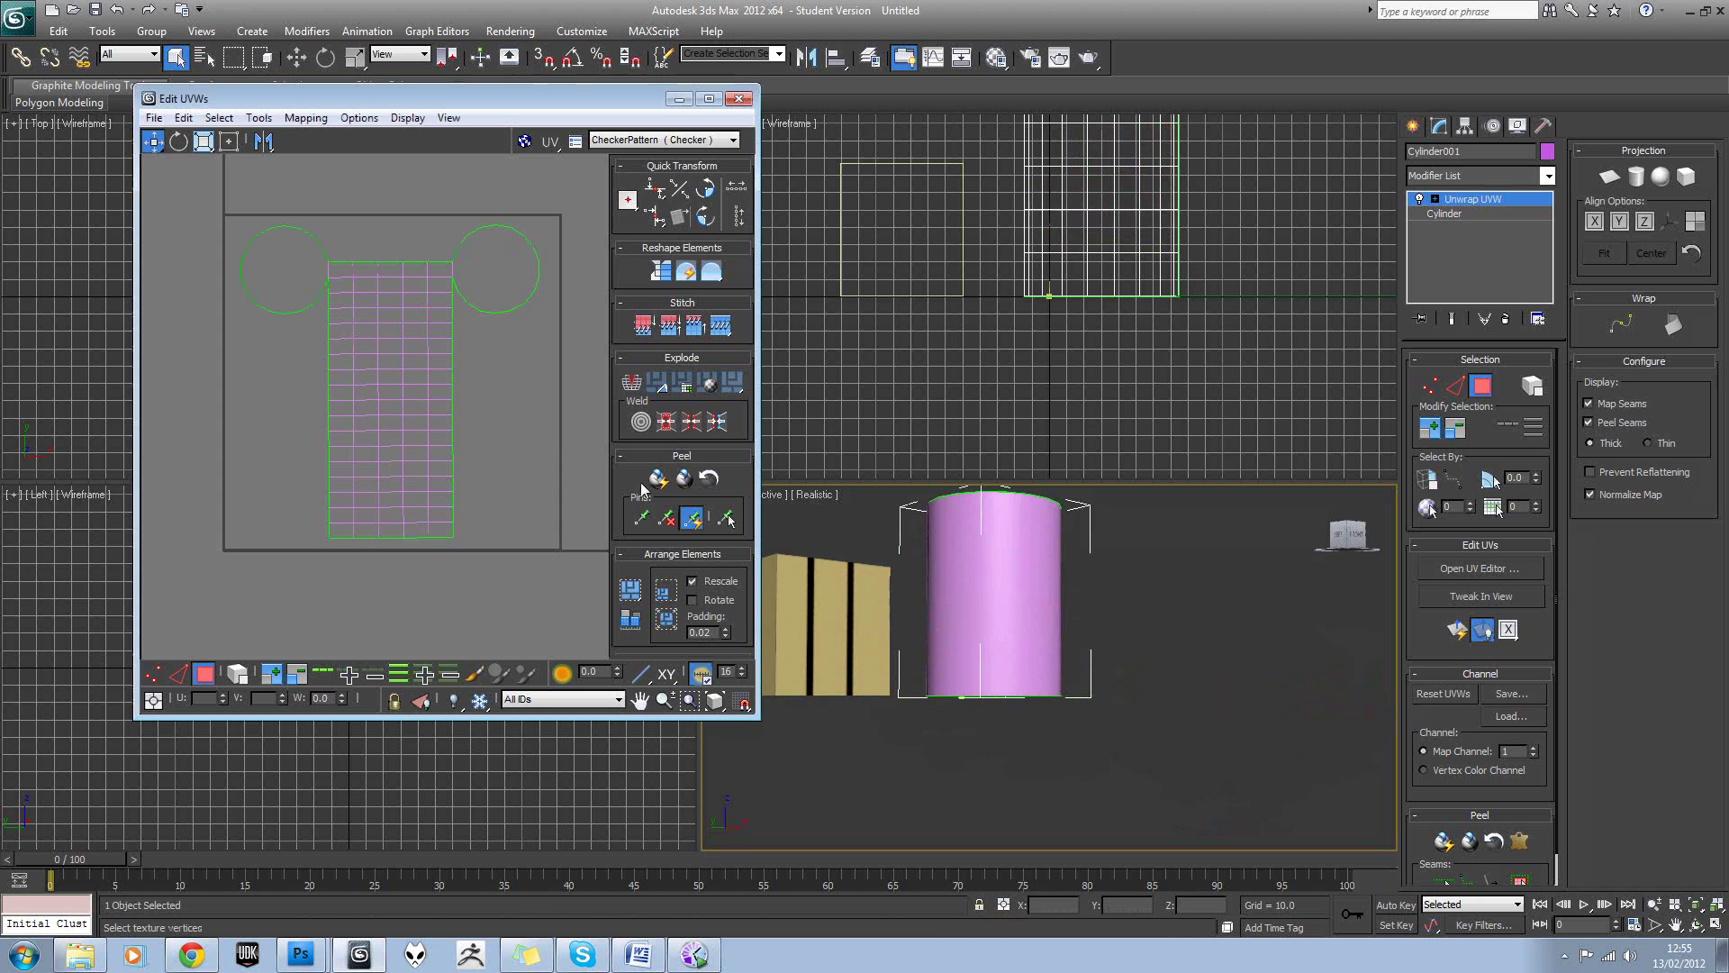
Select faces along the top and bottom ends of the UV side strip to locate the matching seam on the cylinder.
middle_click_drag(437, 321, 451, 355)
scroll(451, 355, "up", 1)
scroll(452, 356, "down", 1)
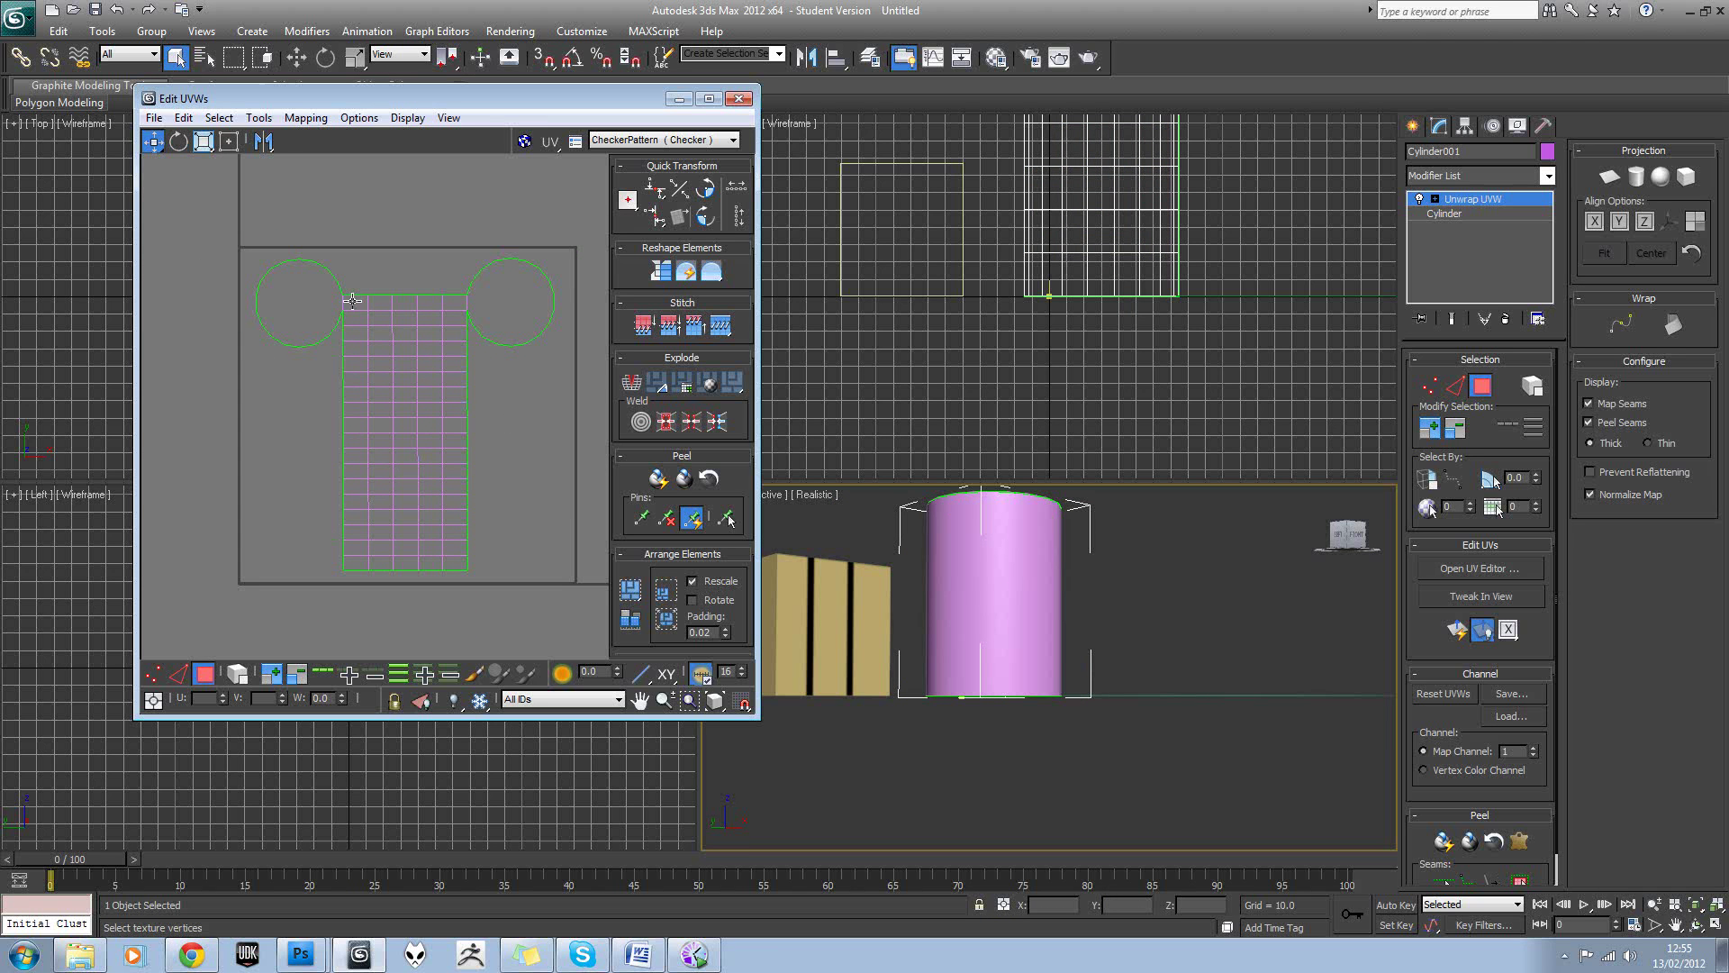
left_click_drag(352, 300, 393, 316)
middle_click_drag(838, 577, 794, 631, "alt")
scroll(996, 664, "up", 5)
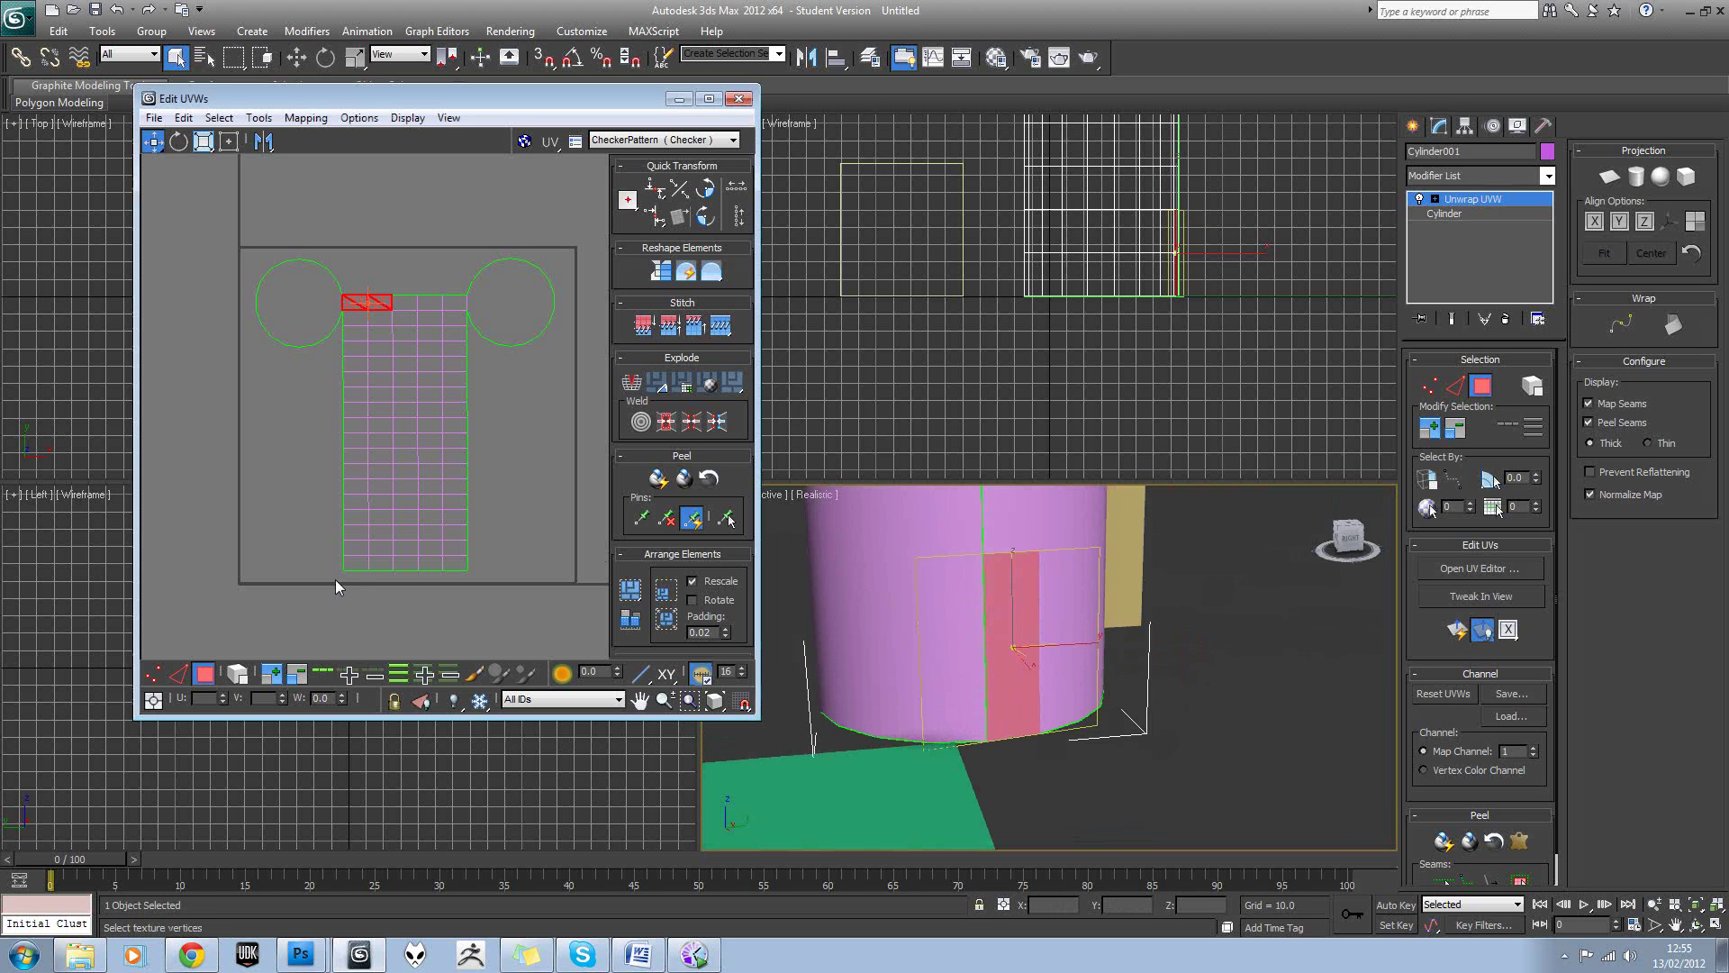
left_click_drag(485, 573, 485, 564)
scroll(1015, 629, "down", 4)
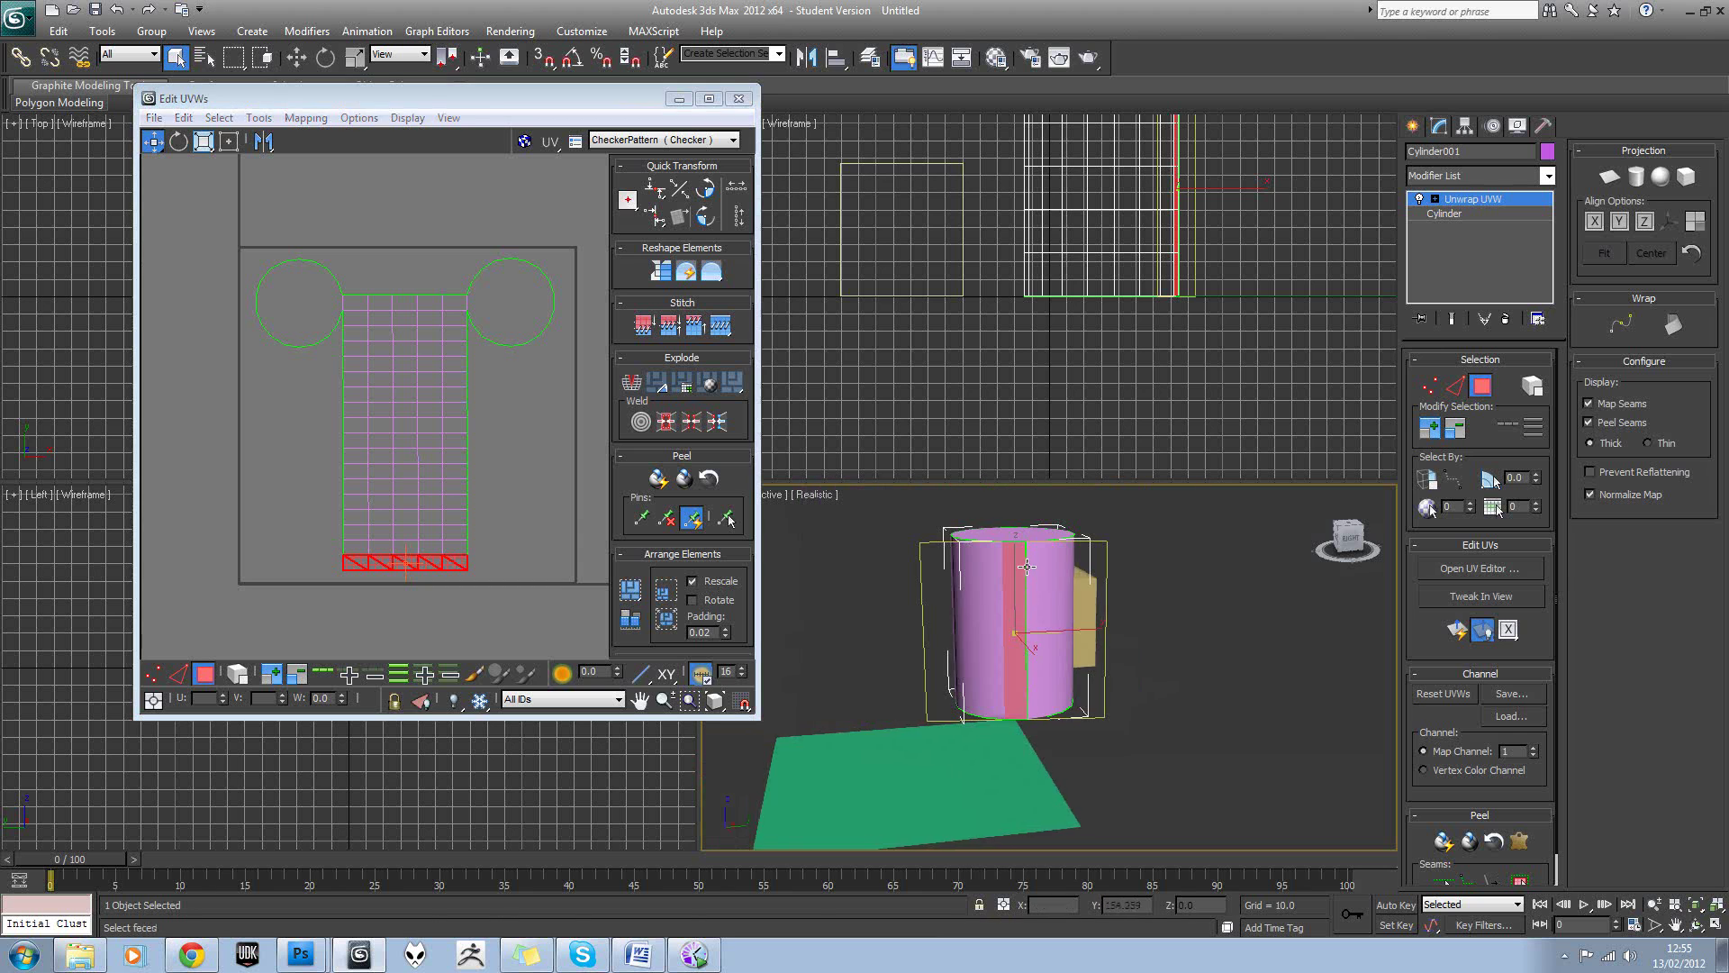
left_click(555, 416)
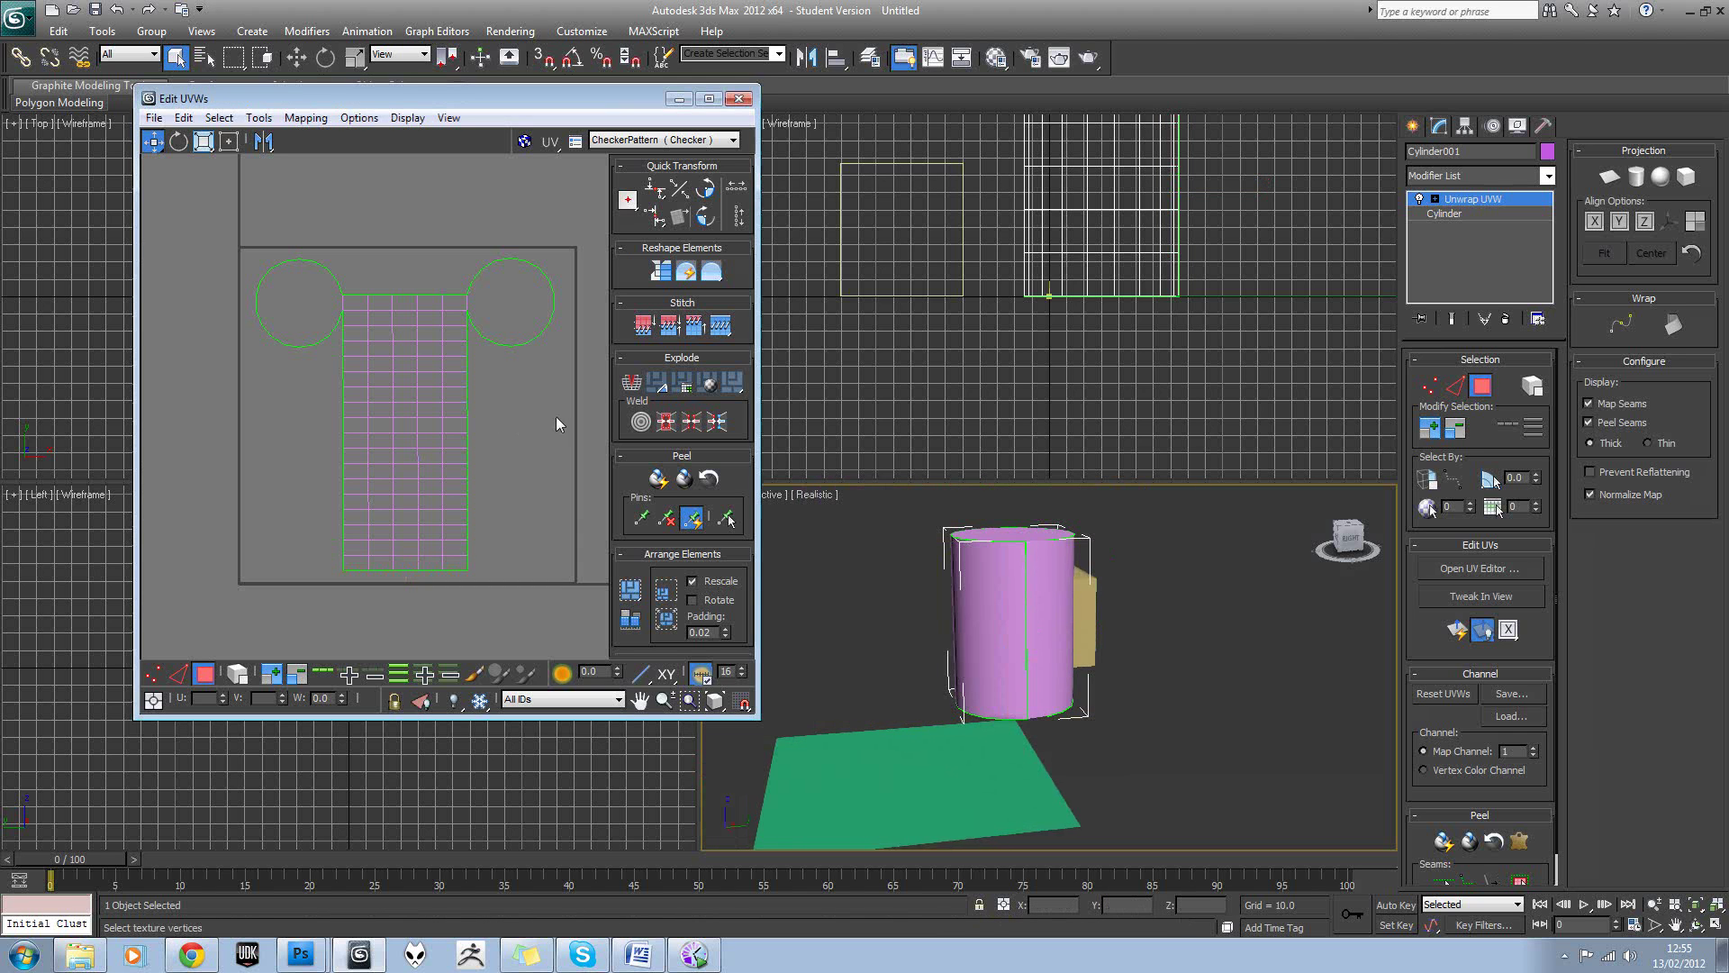
middle_click_drag(1031, 581, 1032, 591, "alt")
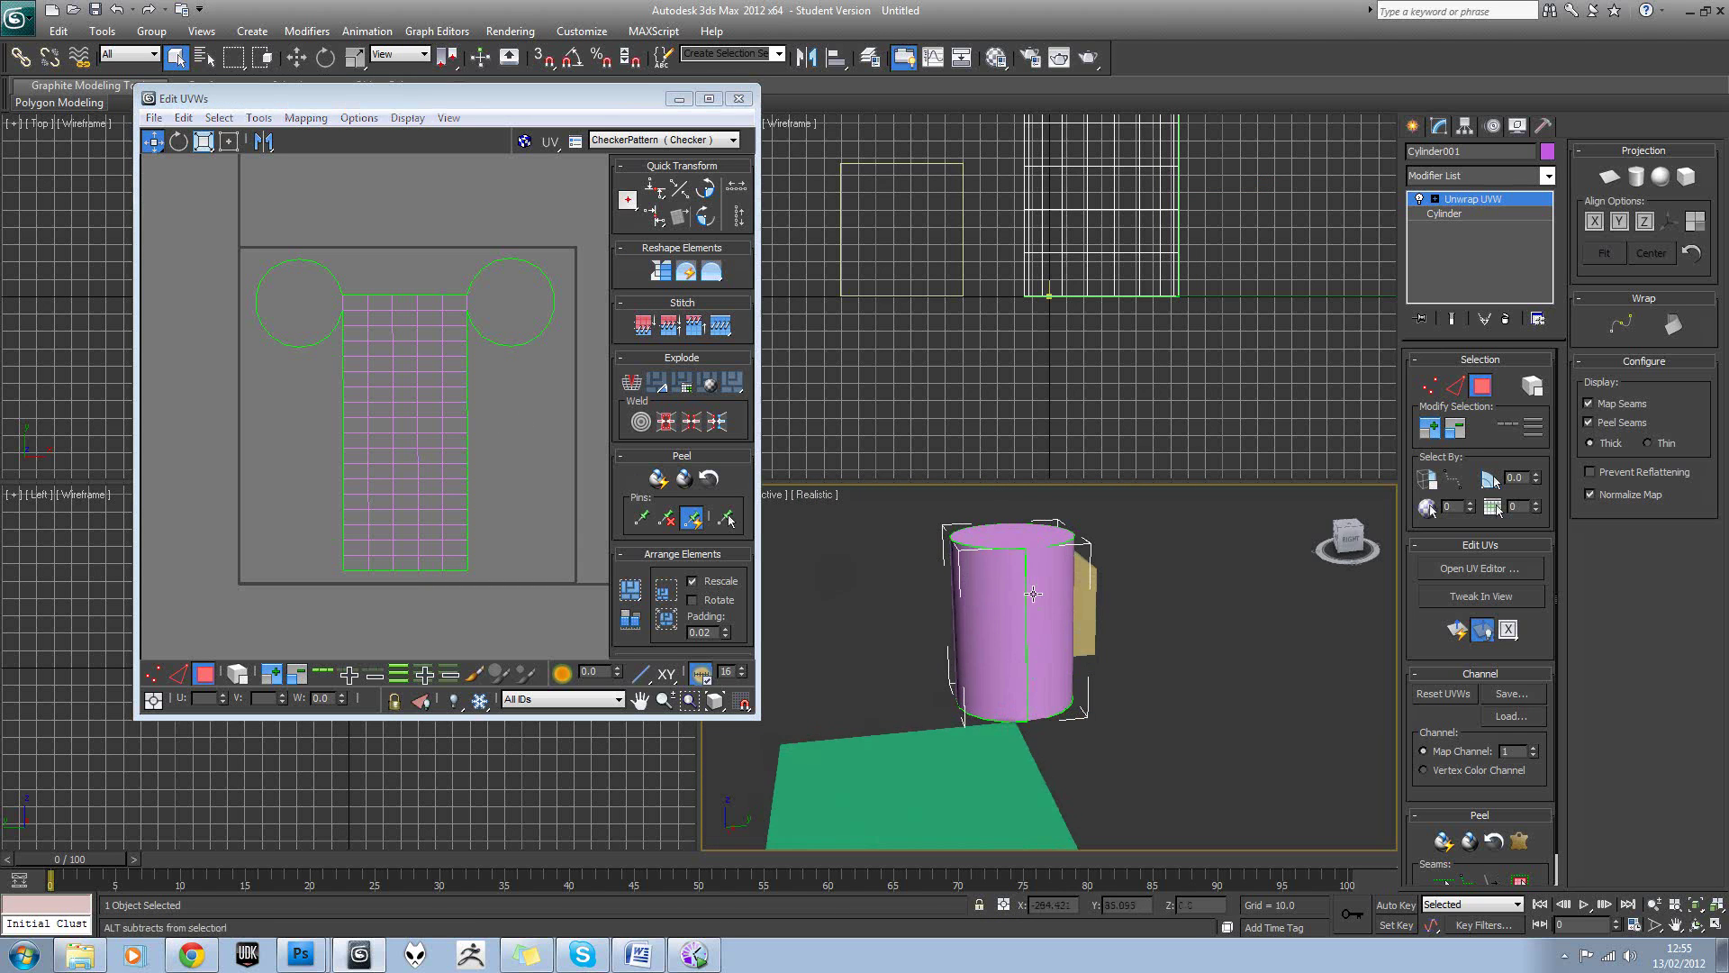
left_click(665, 488)
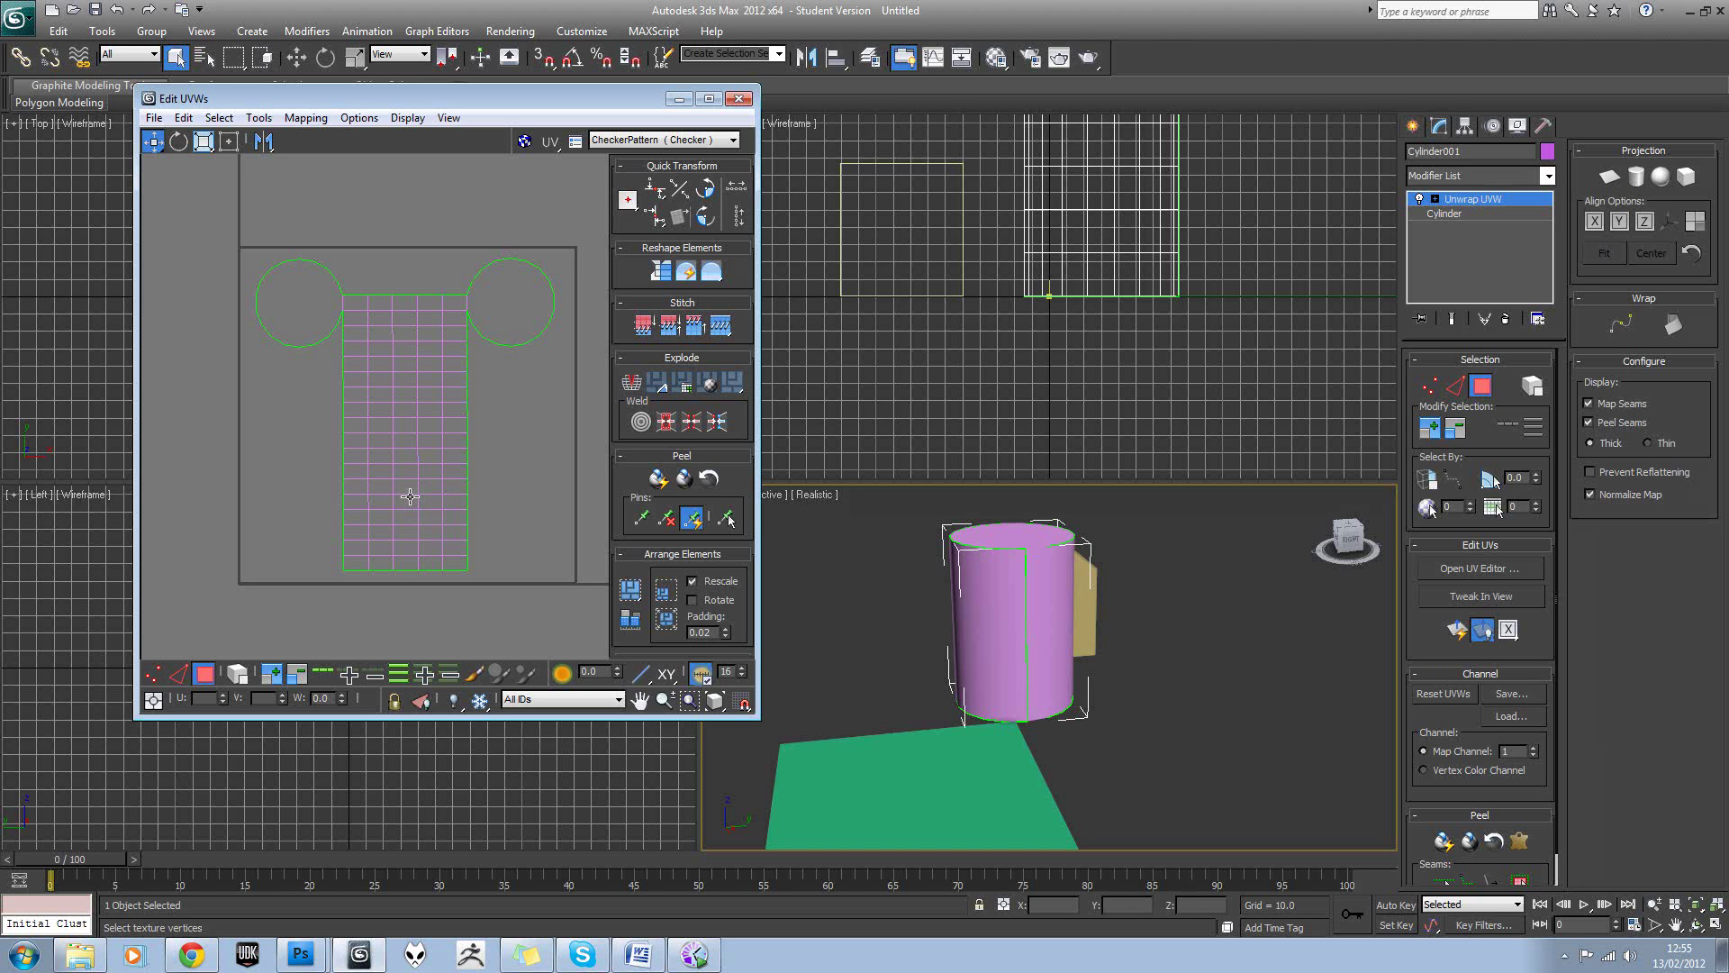
Select the two circular caps separately and together in the UV layout to match them with the cylinder's ends.
left_click(306, 317)
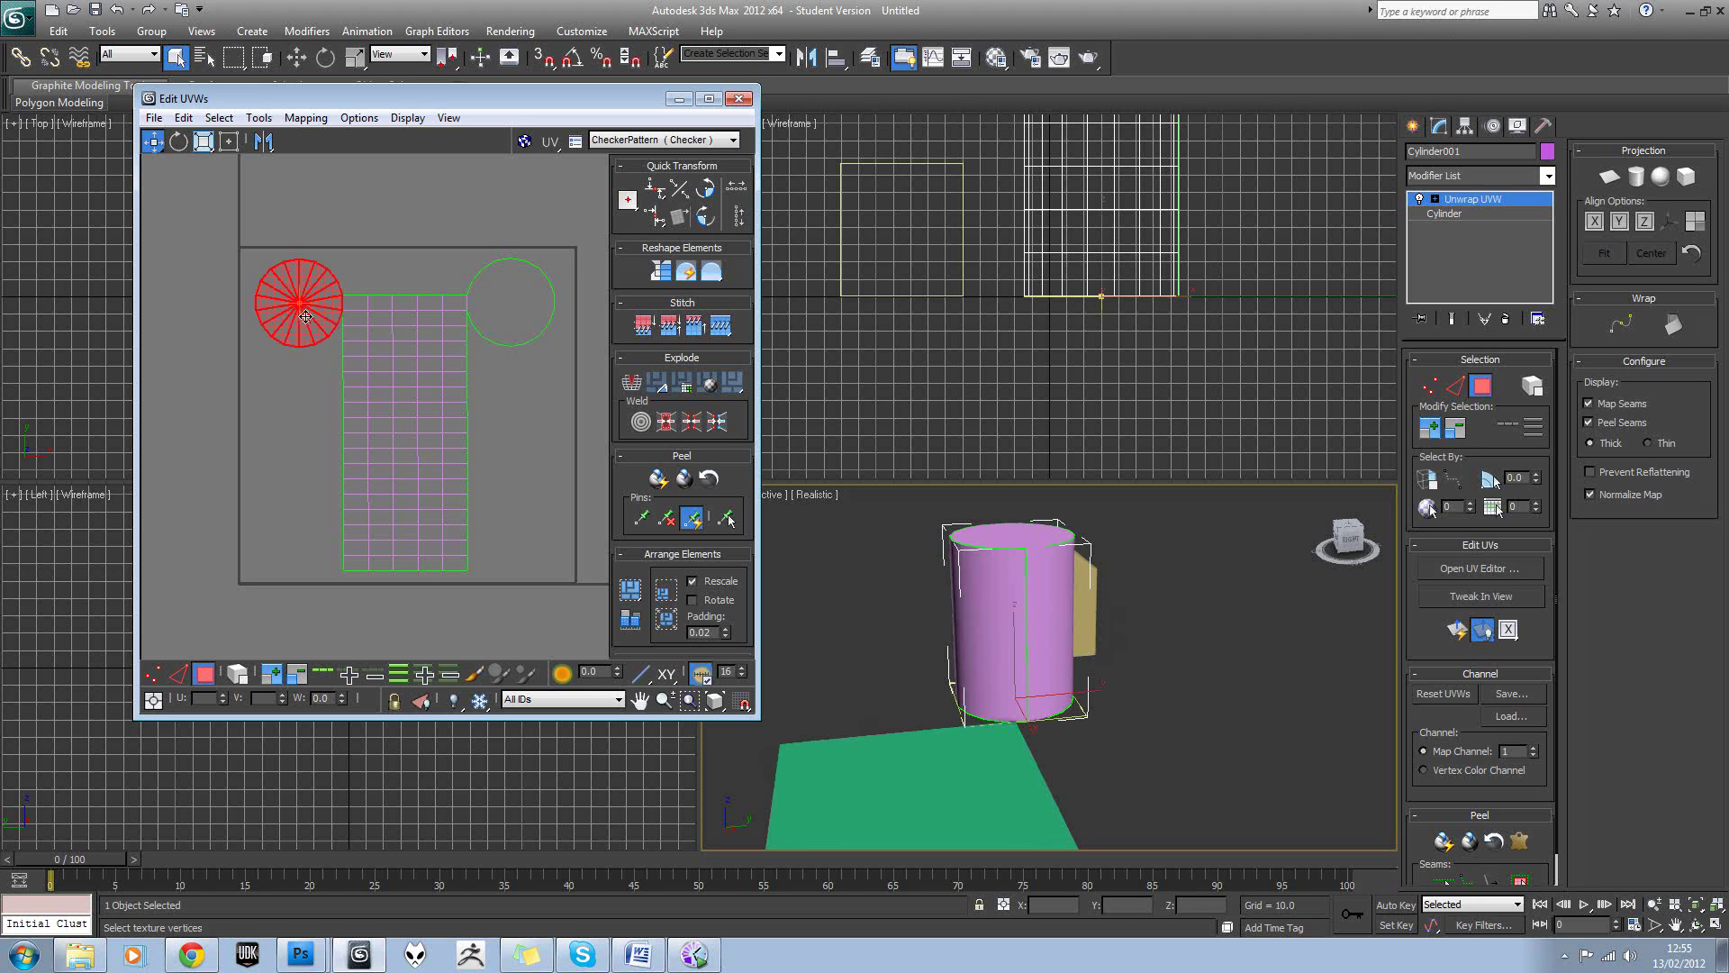
left_click(379, 243)
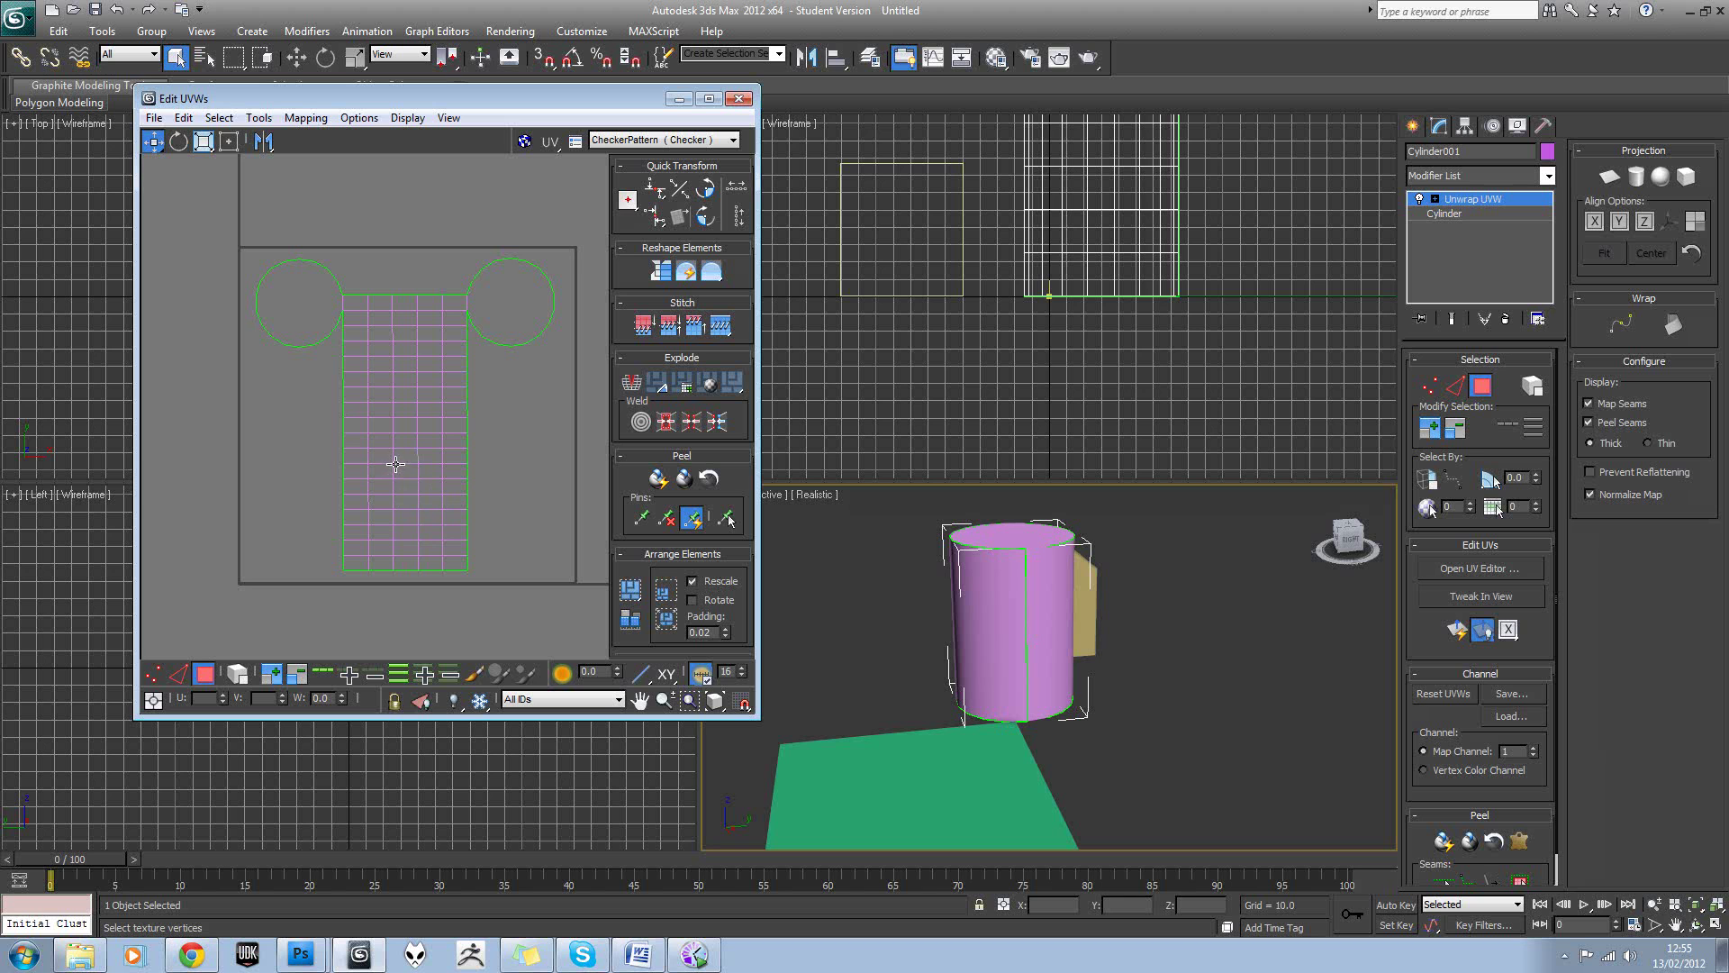
left_click(303, 324)
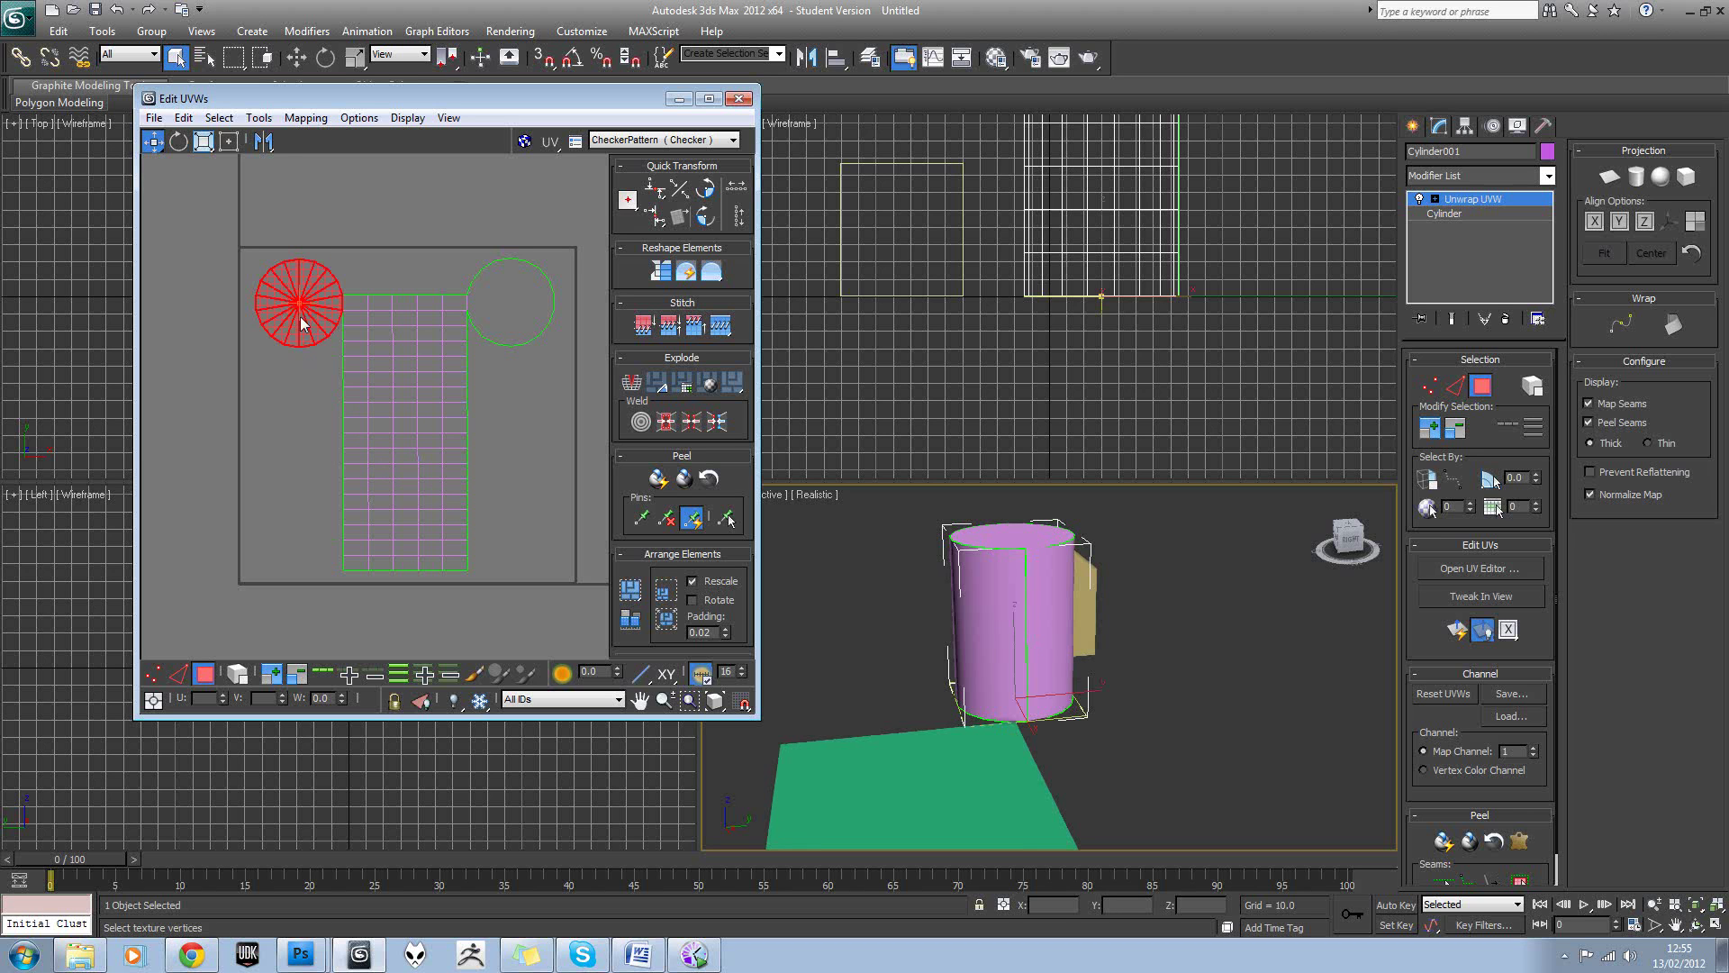
left_click(520, 322, "ctrl")
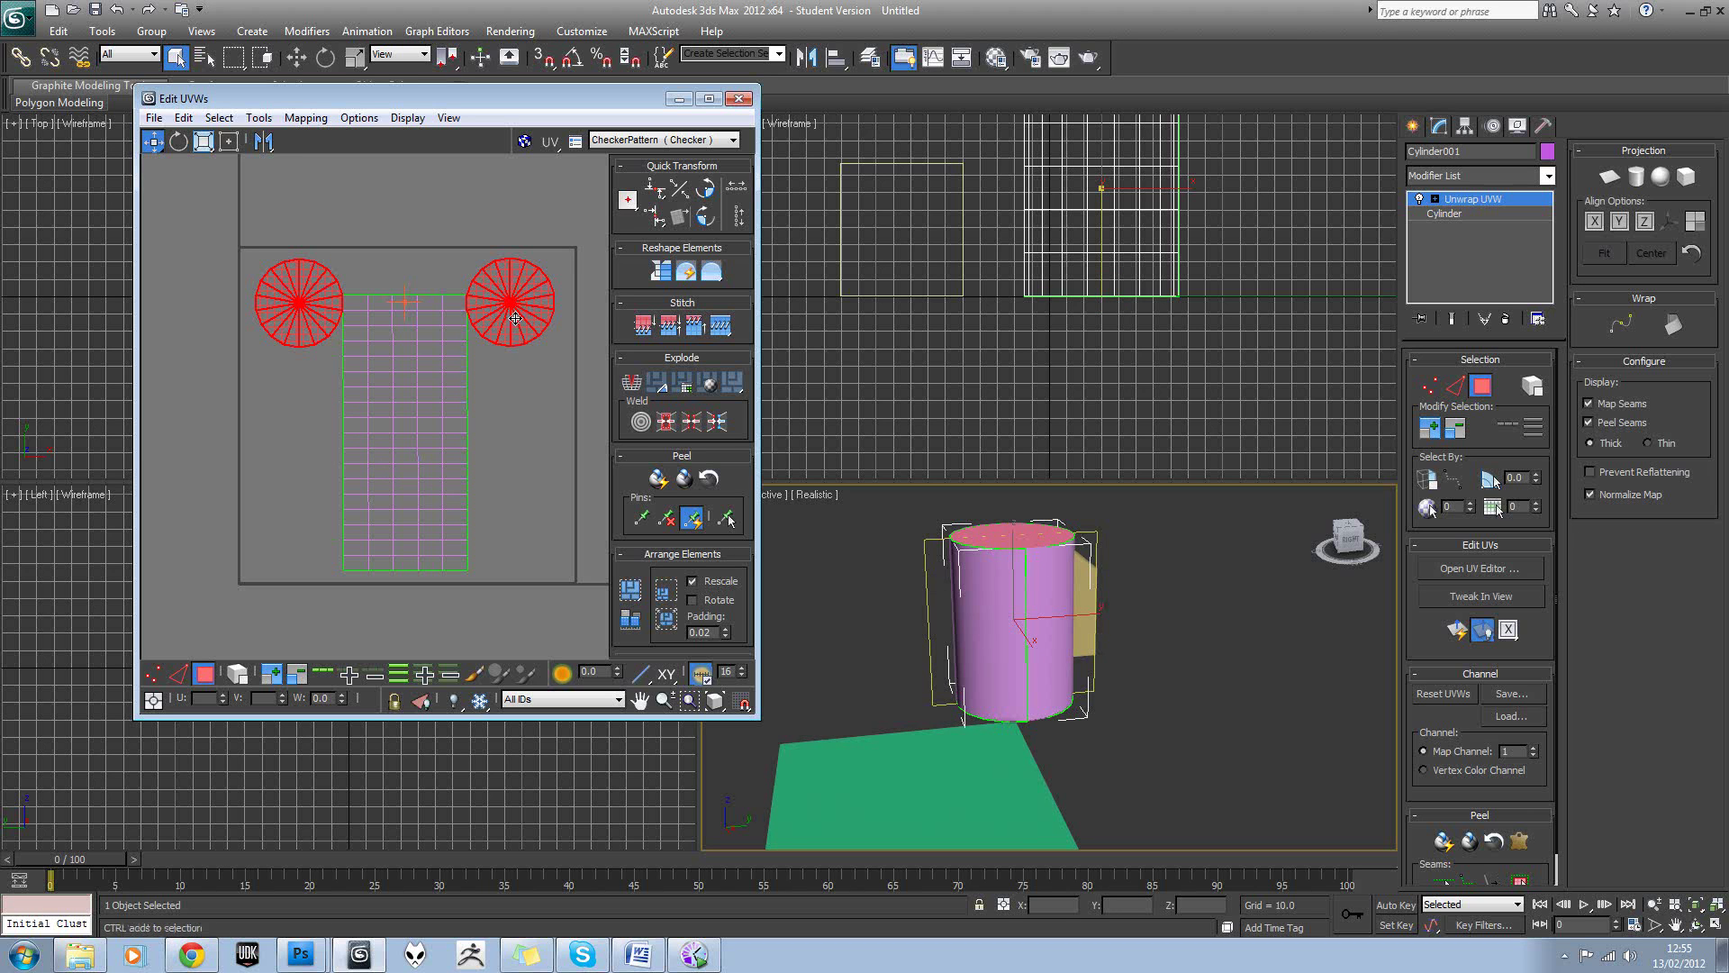
left_click(382, 229)
left_click(303, 289)
left_click(523, 297, "ctrl")
left_click(259, 118)
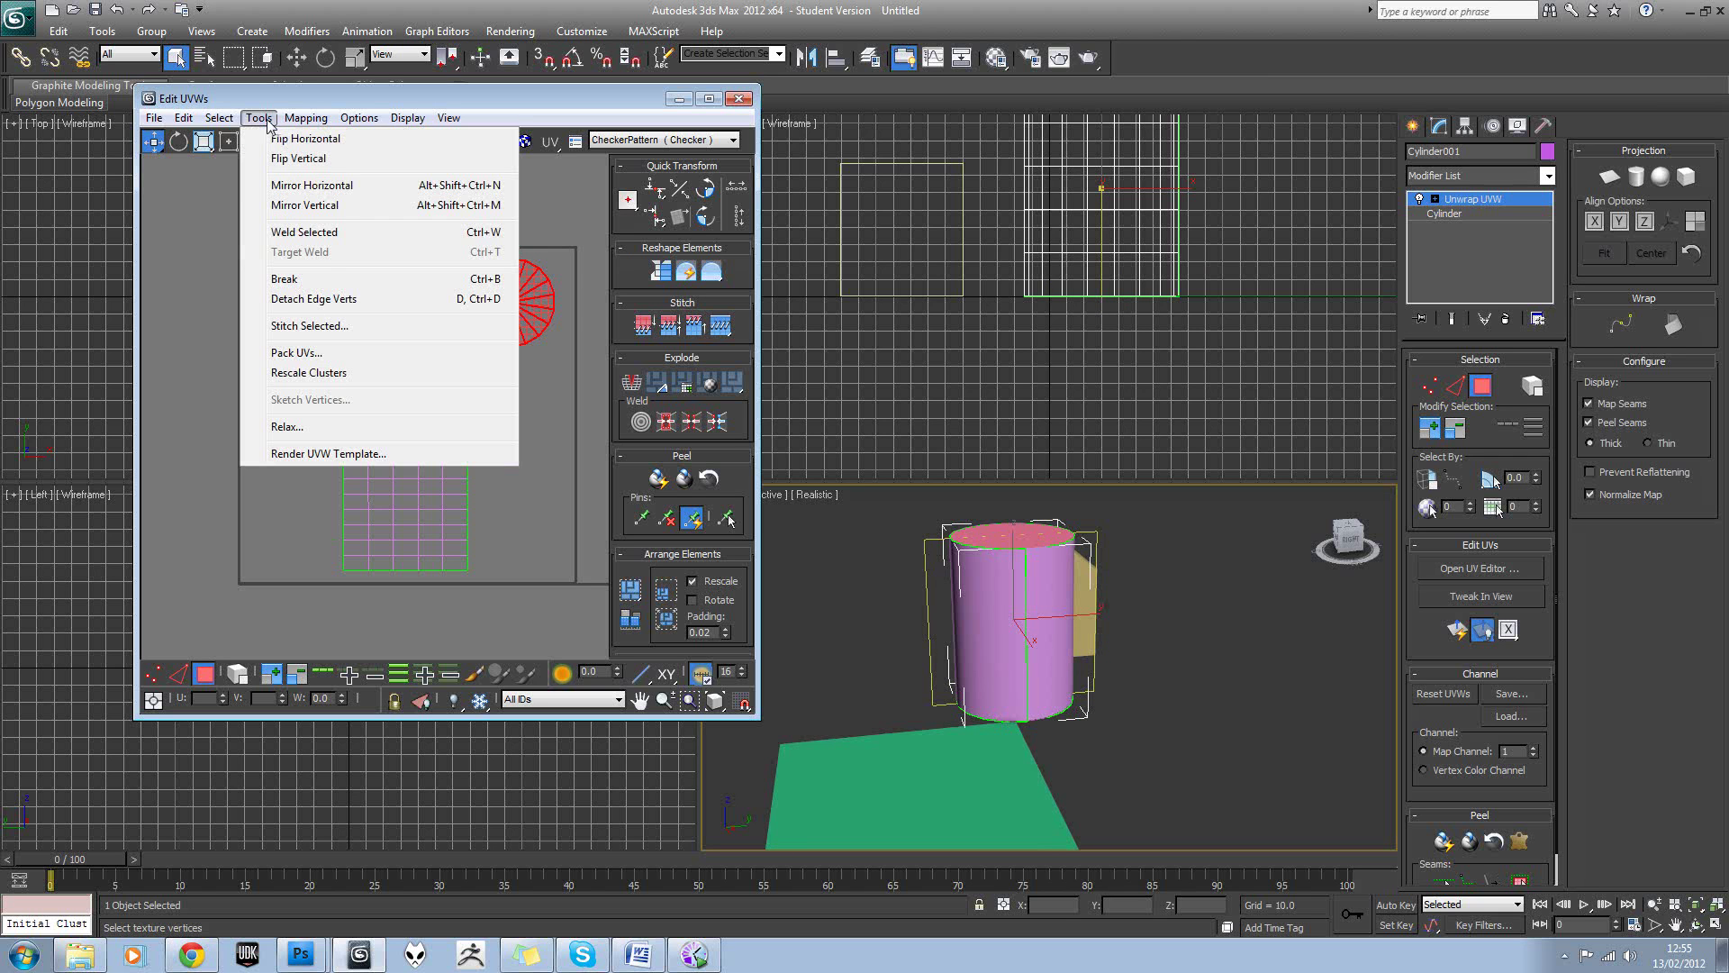
left_click(542, 257)
left_click(514, 308)
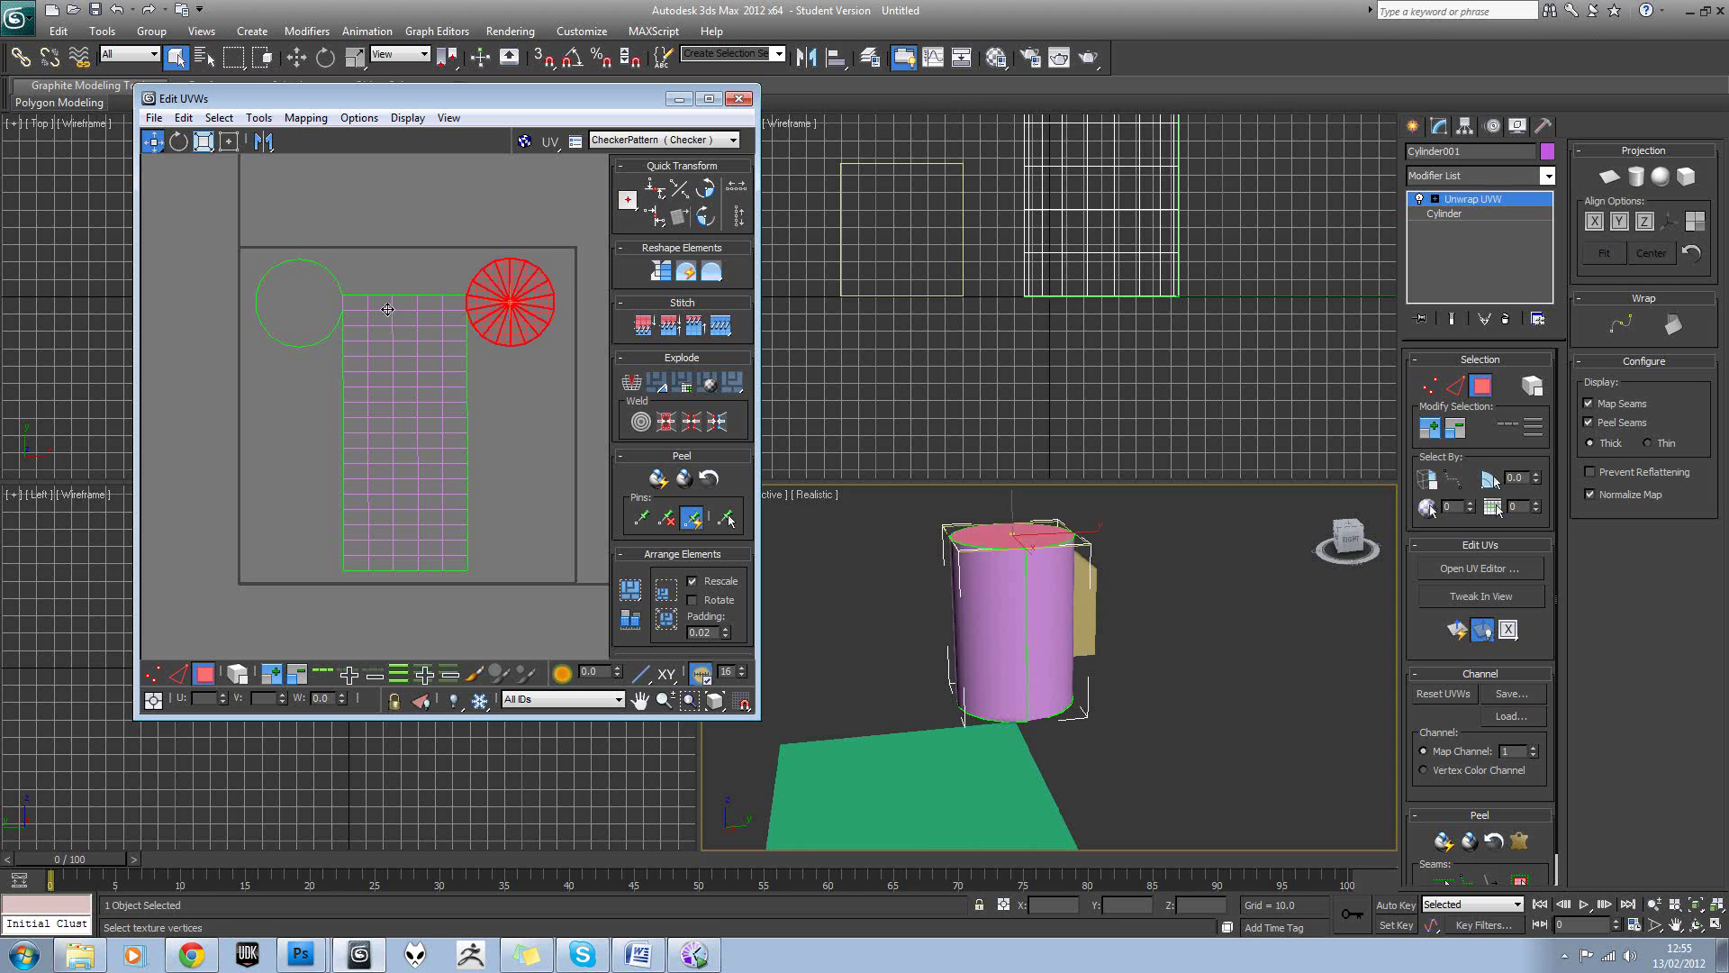
Select both cap clusters and move them together above the top end of the side strip.
left_click(323, 309)
left_click(517, 297, "ctrl")
mouse_move(522, 296)
left_mouse_down()
mouse_move(586, 324)
mouse_move(347, 420)
mouse_move(550, 408)
mouse_move(535, 287)
mouse_move(485, 278)
mouse_move(543, 298)
mouse_move(488, 304)
mouse_move(519, 261)
left_mouse_up()
left_click(265, 120)
left_click(315, 273)
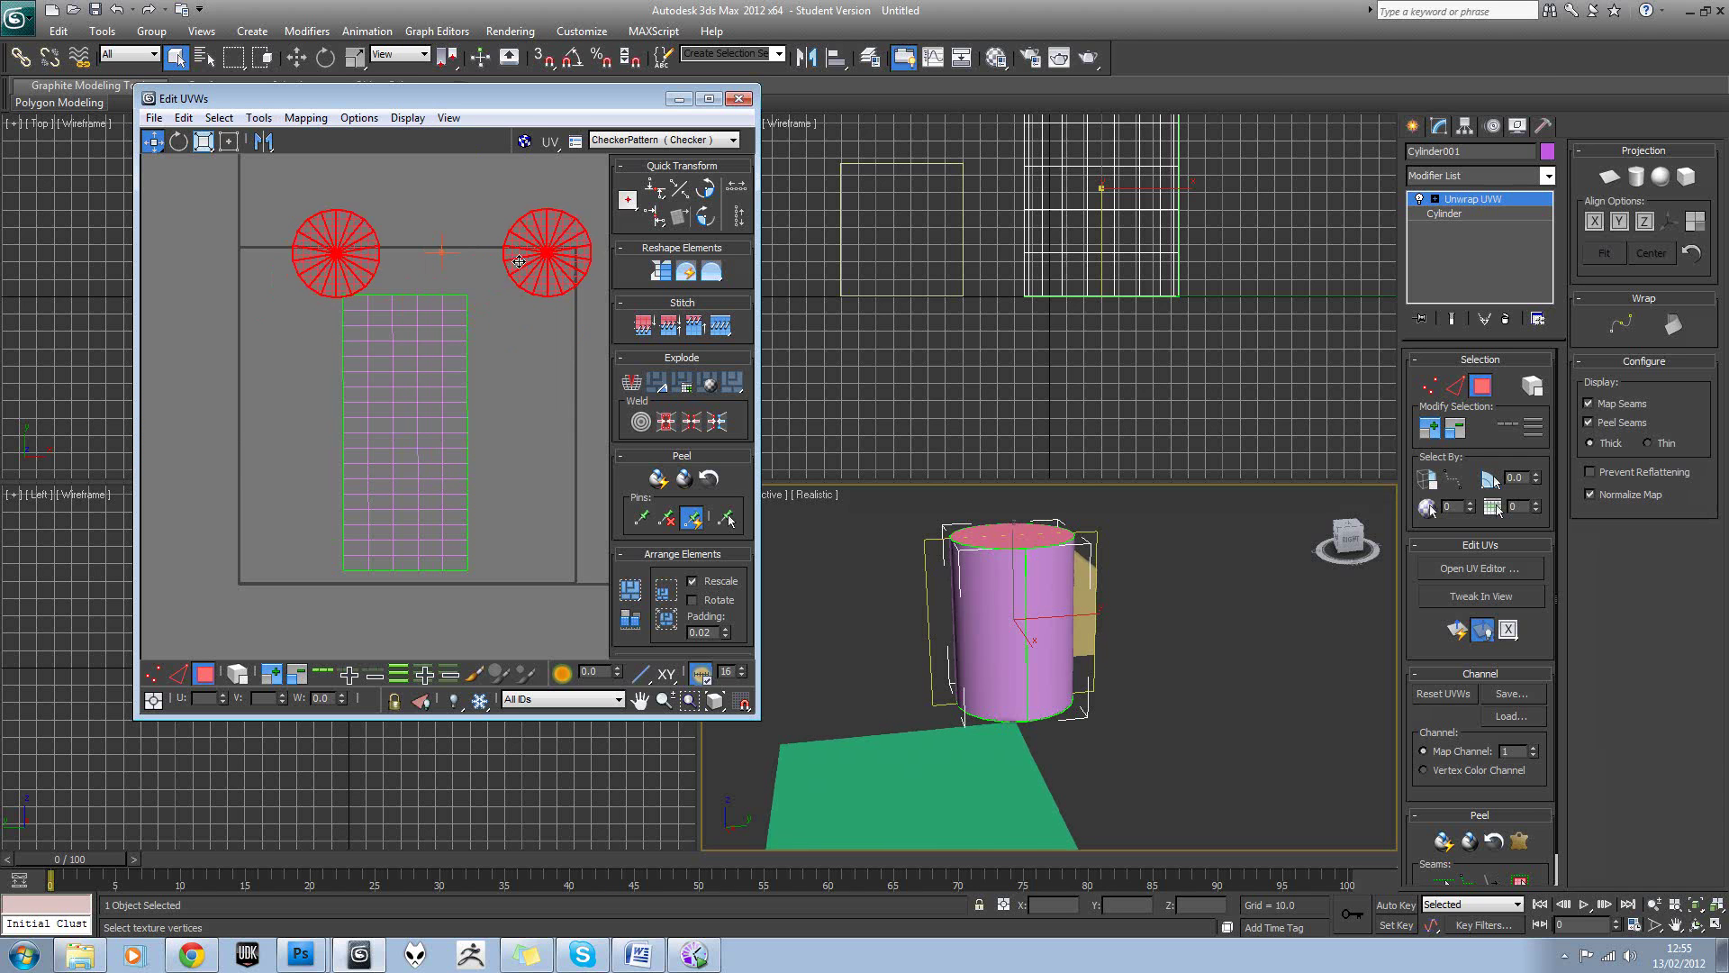
Stack the two caps one above the other beside the lower part of the side strip and clear the selection.
left_click(342, 254)
left_click_drag(341, 254, 526, 534)
left_click(559, 251)
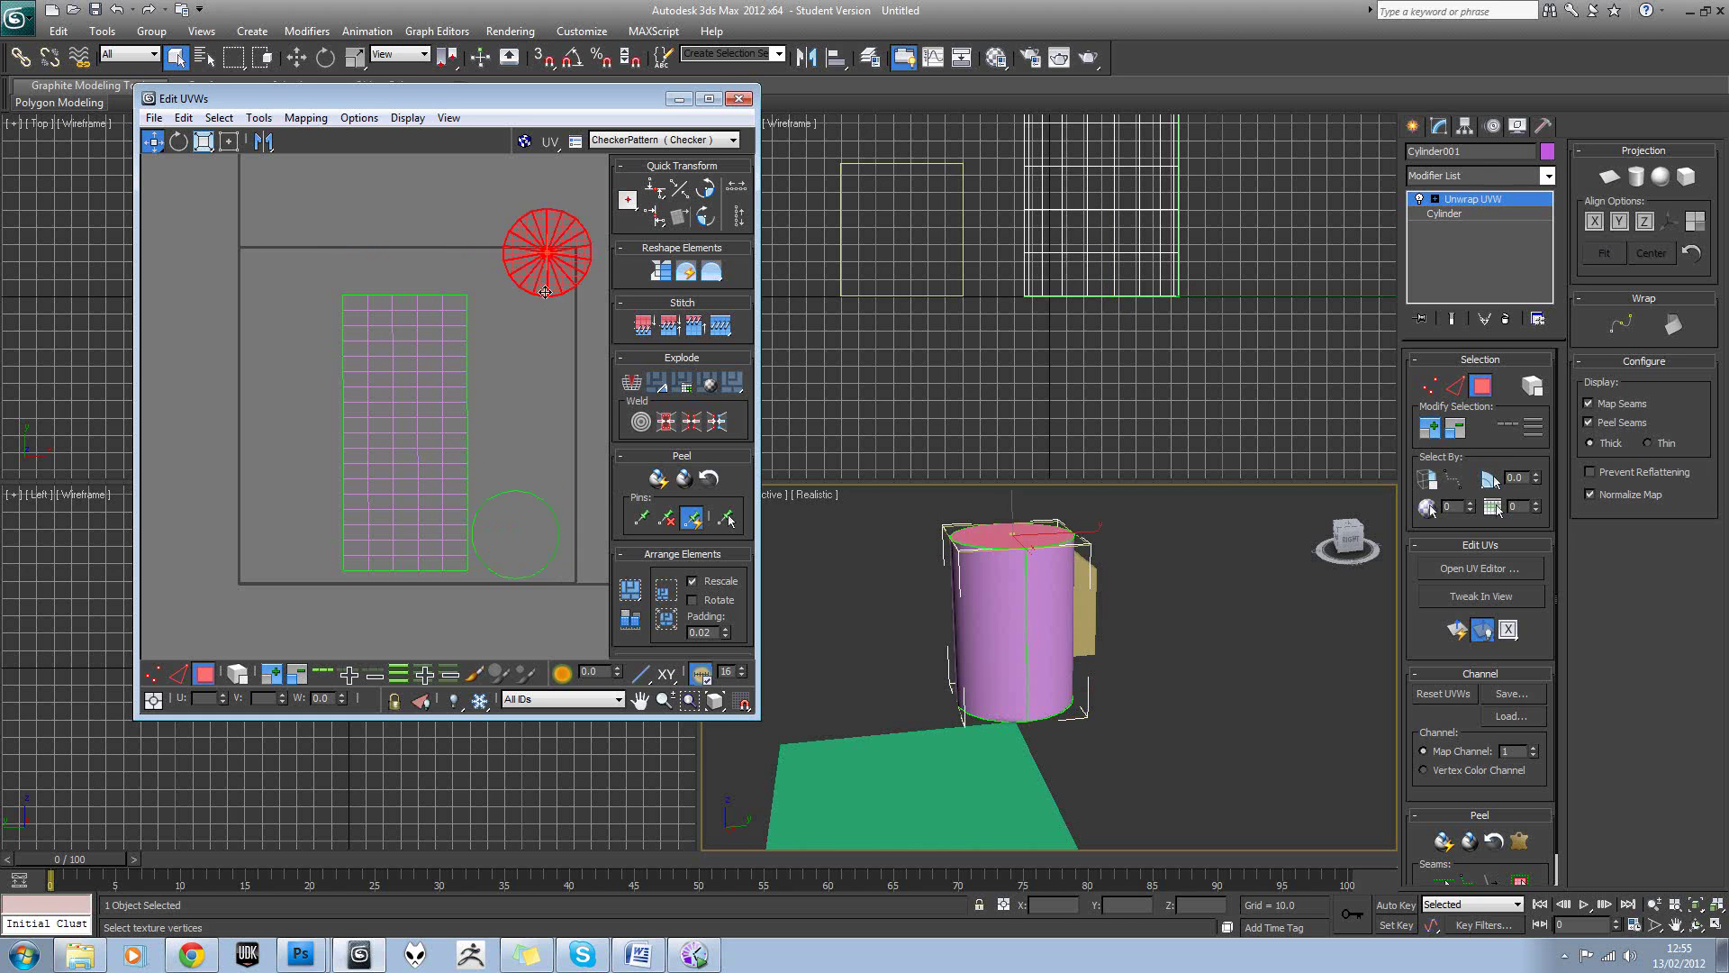
left_click_drag(536, 280, 514, 457)
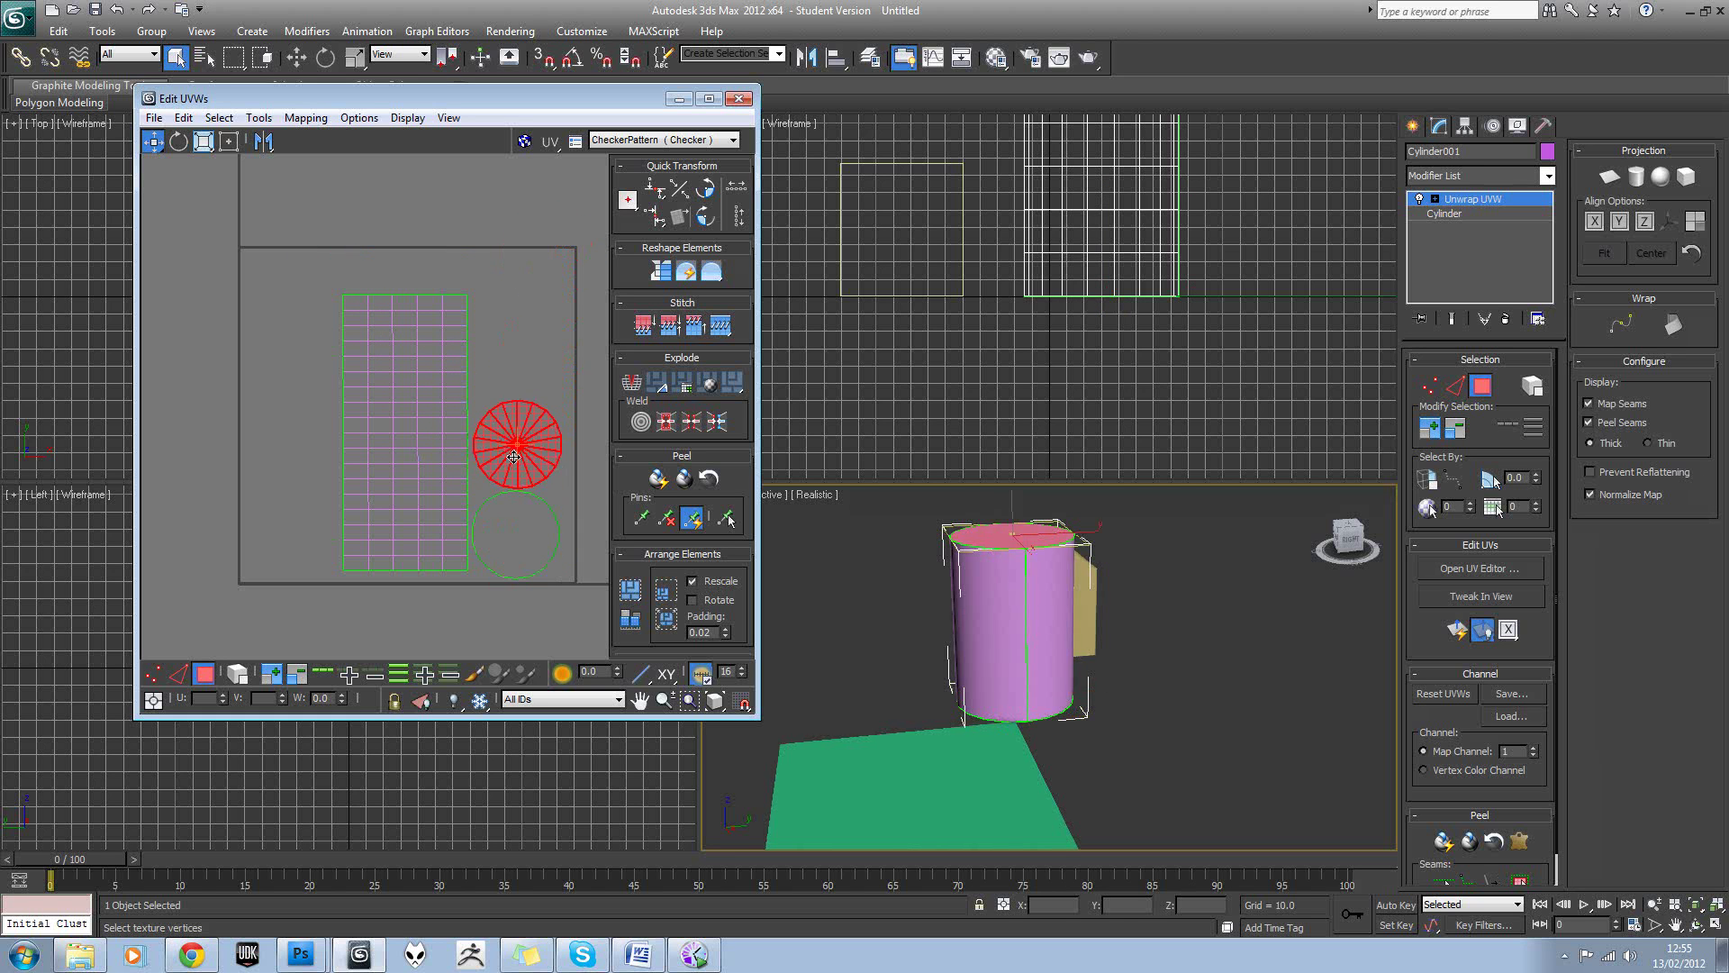
left_click(516, 364)
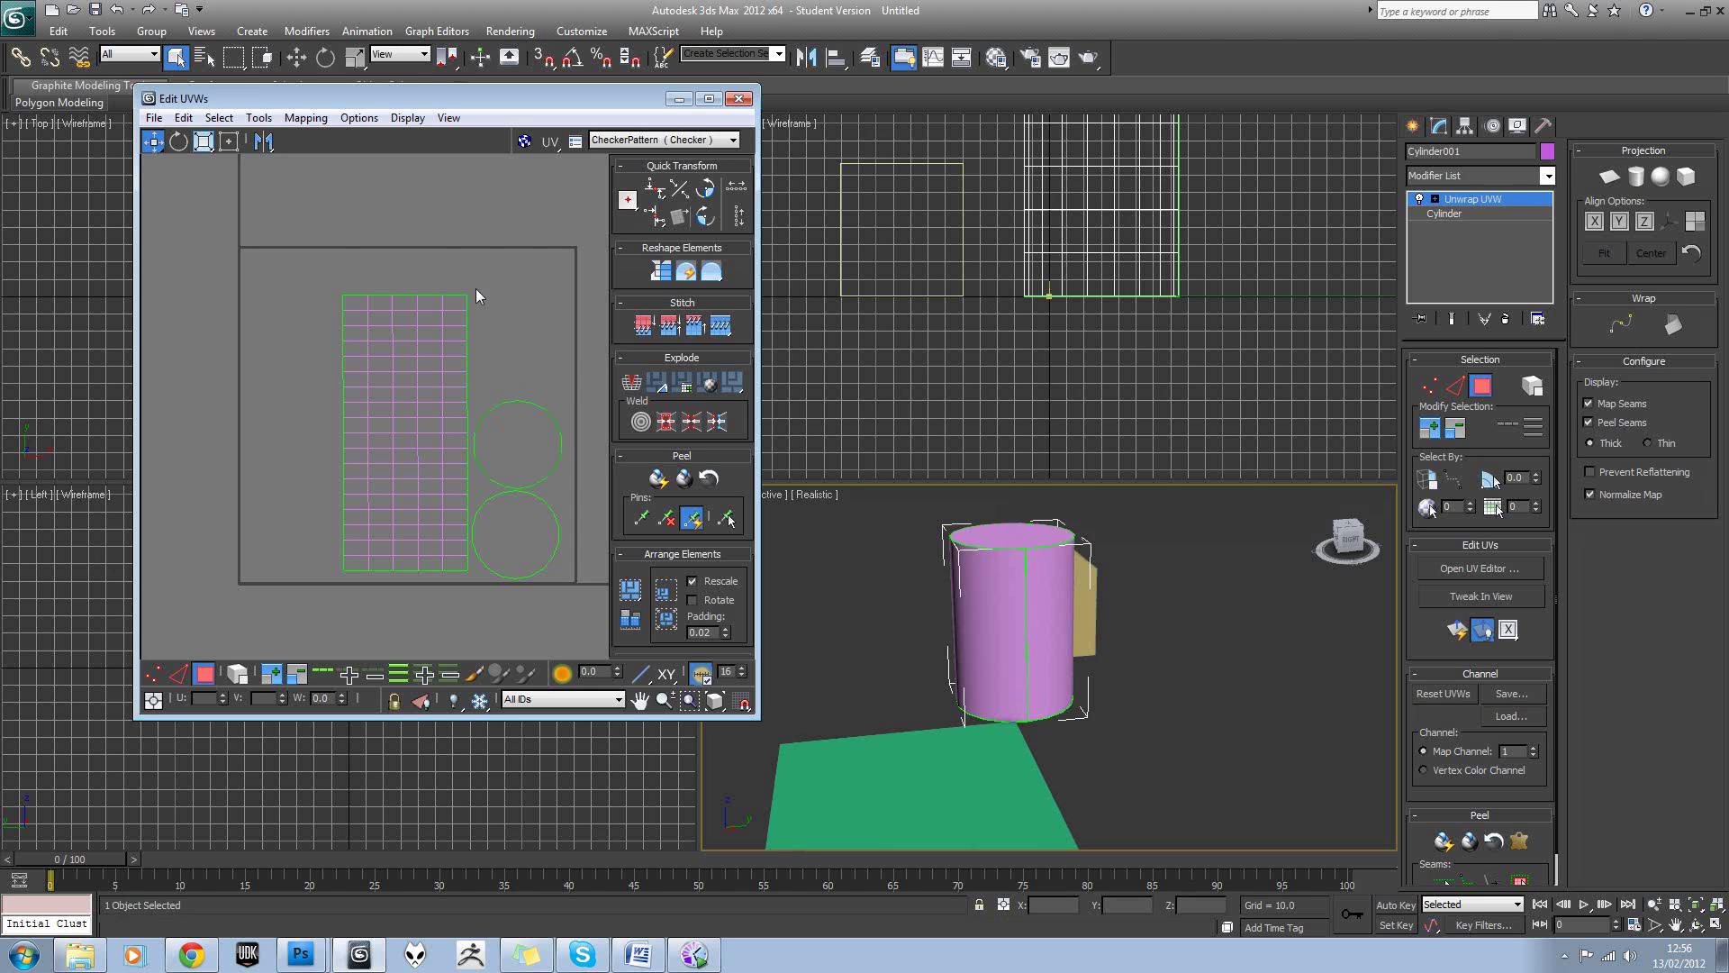
Scale up the whole UV layout and position it so the side strip fills the UV square's height along its left edge.
key("ctrl+a")
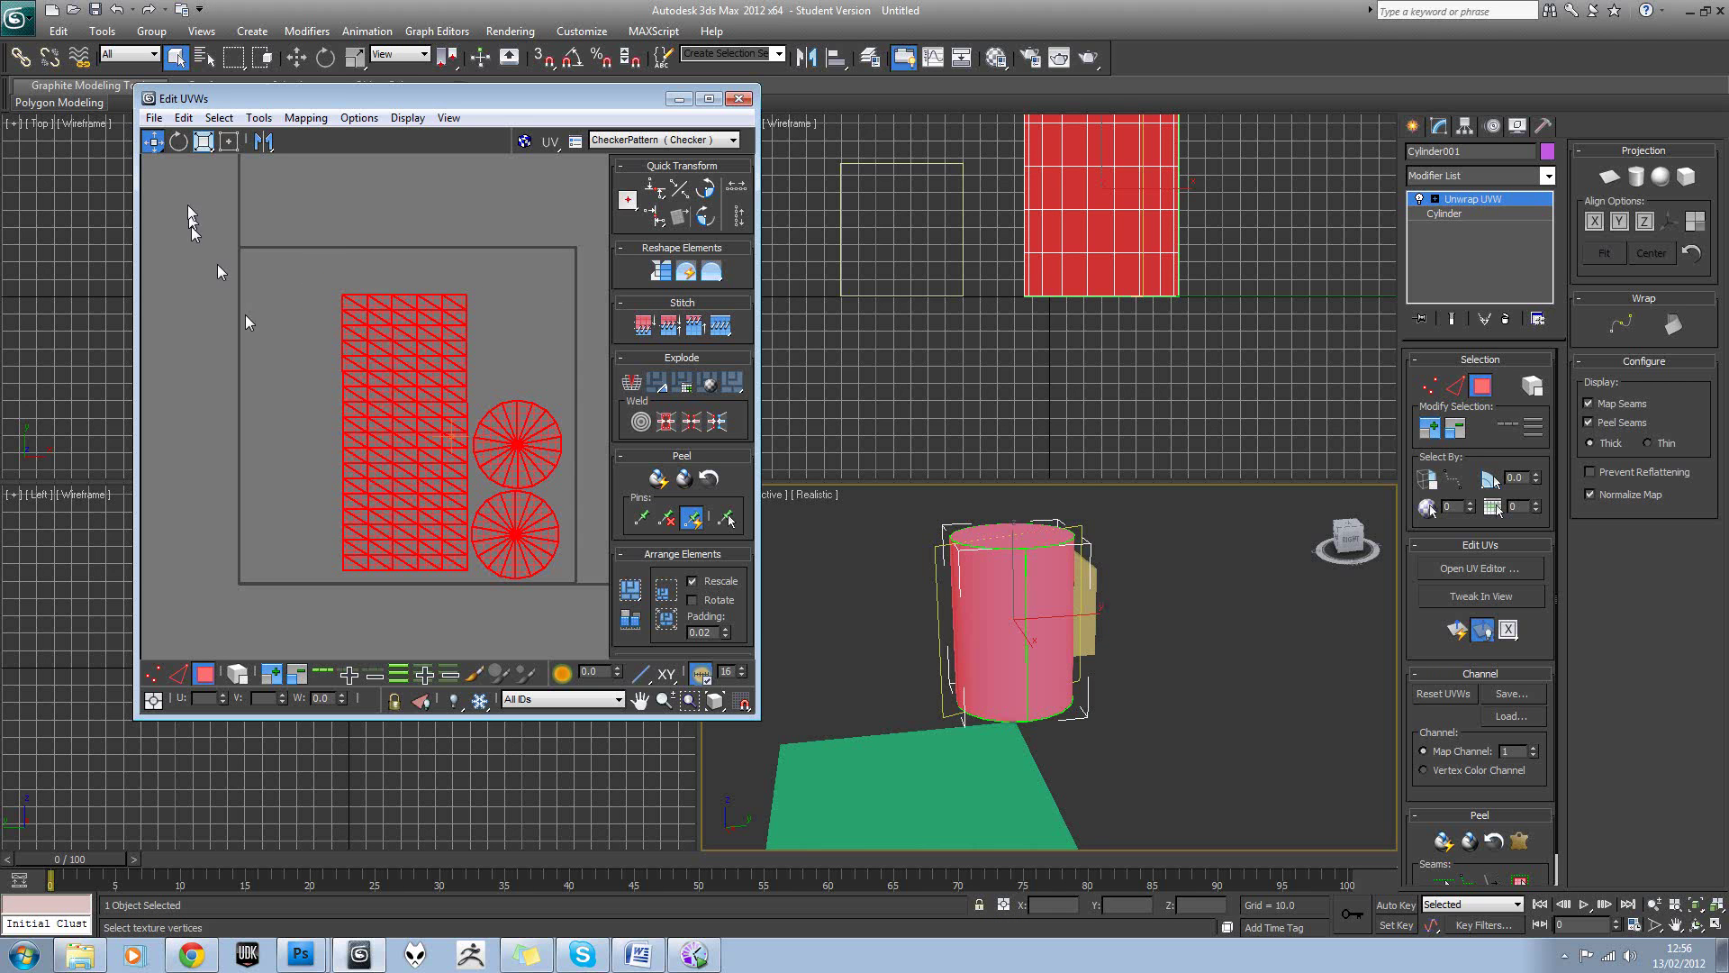
left_click(204, 141)
left_click_drag(366, 340, 317, 333)
left_click(401, 355)
left_click(447, 339)
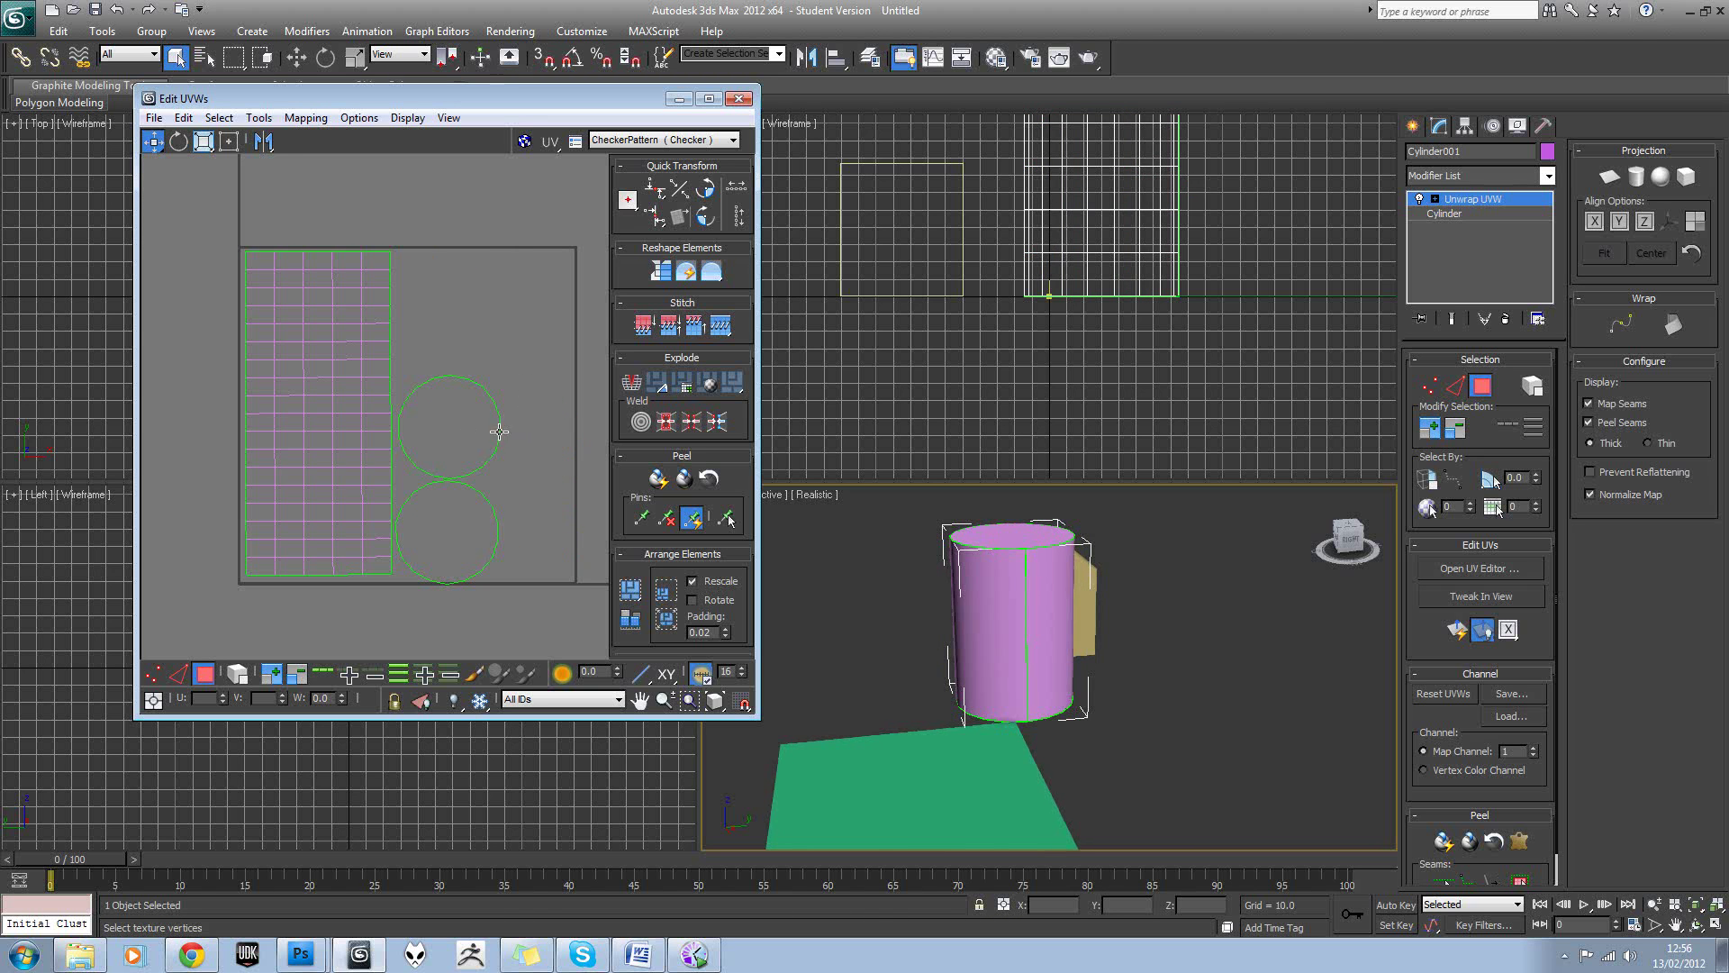
Nudge the caps slightly to line them up with each other beside the side strip.
scroll(499, 432, "up", 3)
left_click(429, 444)
left_click(422, 570)
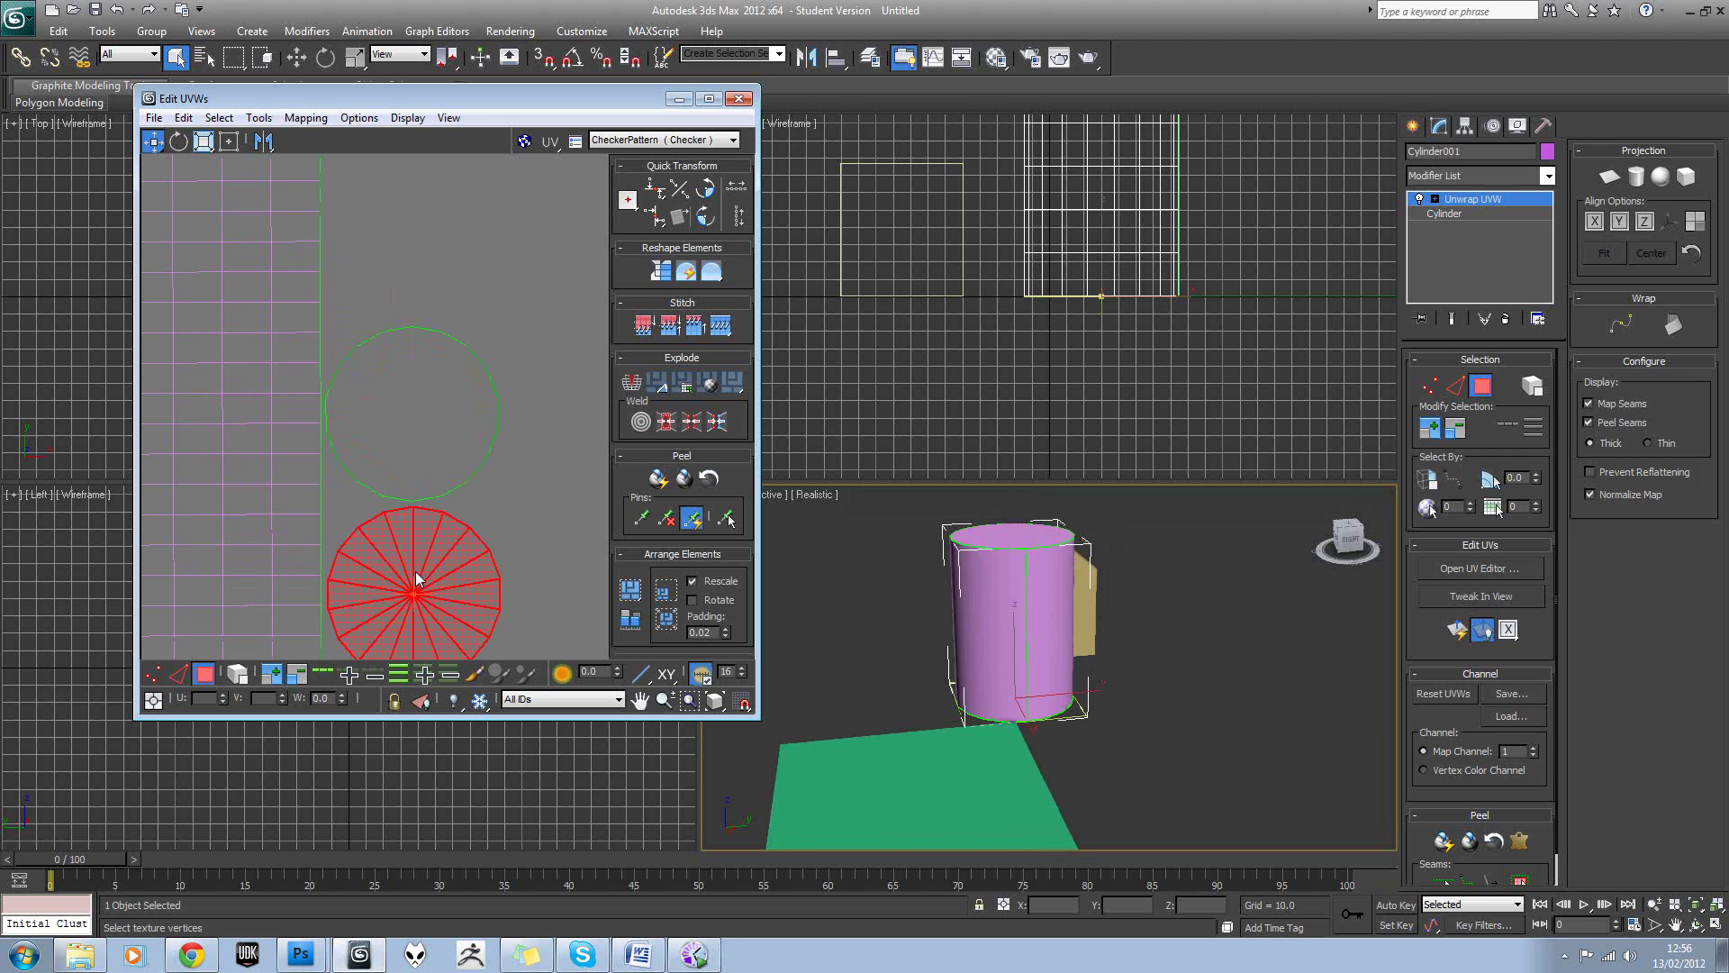
left_click_drag(415, 571, 413, 569)
left_click(527, 481)
scroll(467, 472, "down", 3)
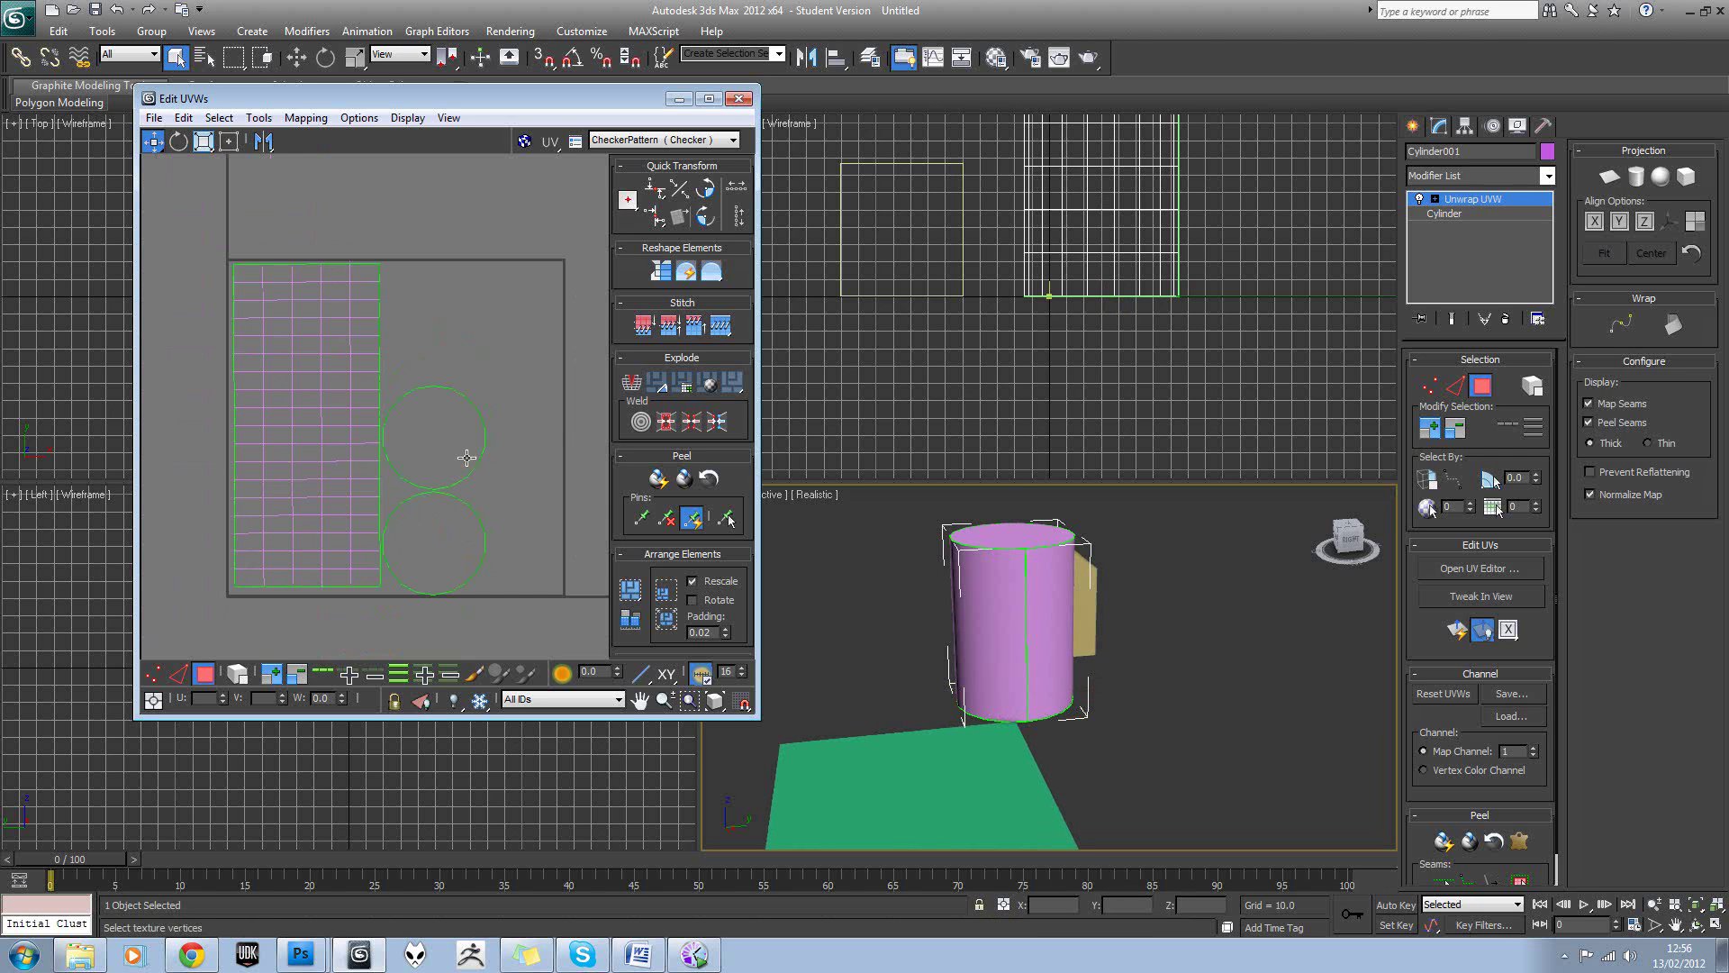
Examine the packed UV layout within the UV square and compare it with the cylinder's seams in the perspective view.
key("ctrl+a")
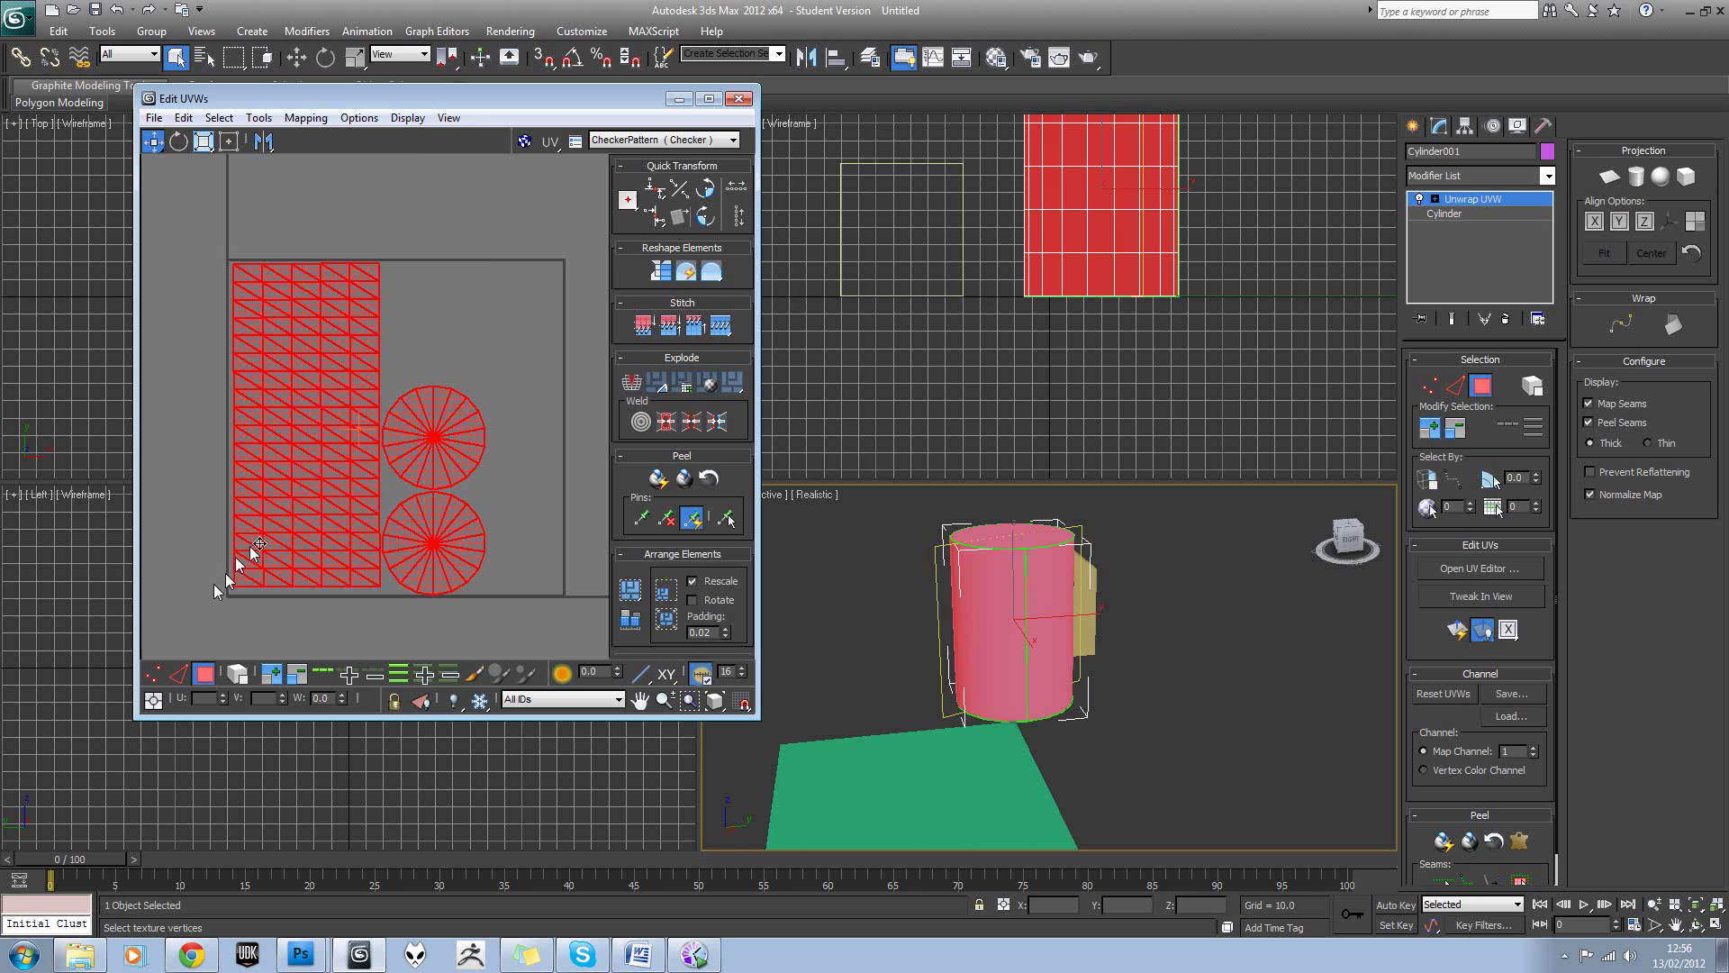
left_click(411, 348)
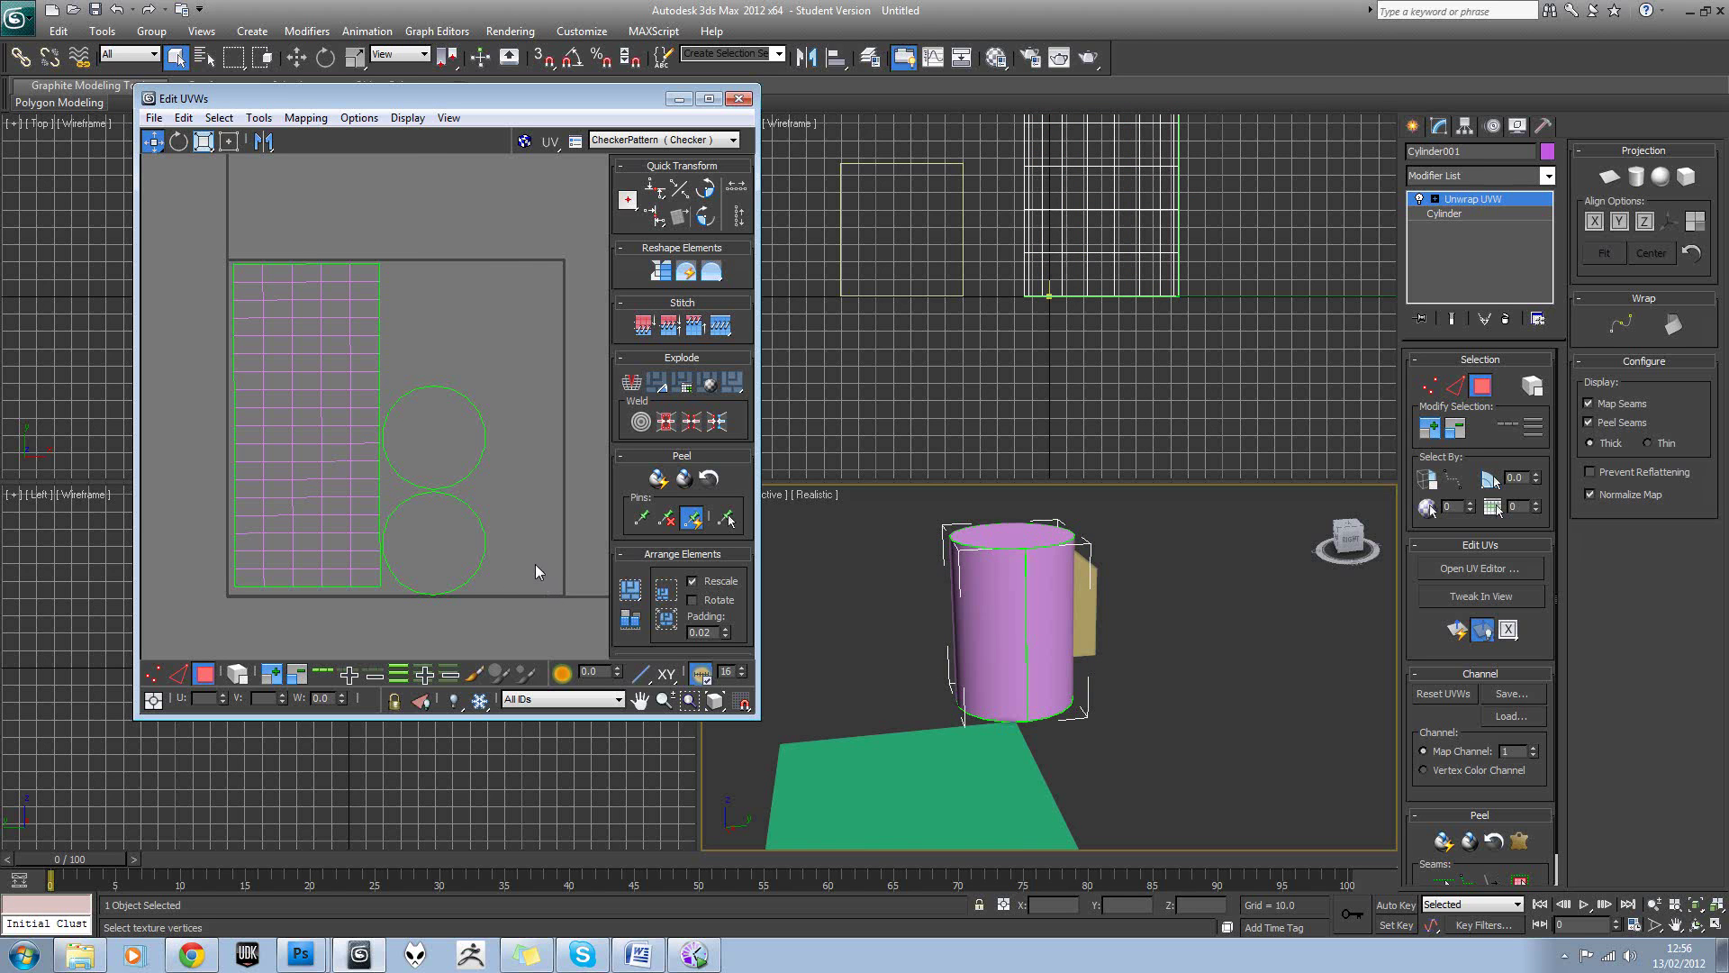
middle_click_drag(1027, 630, 966, 638, "alt")
scroll(504, 407, "up", 2)
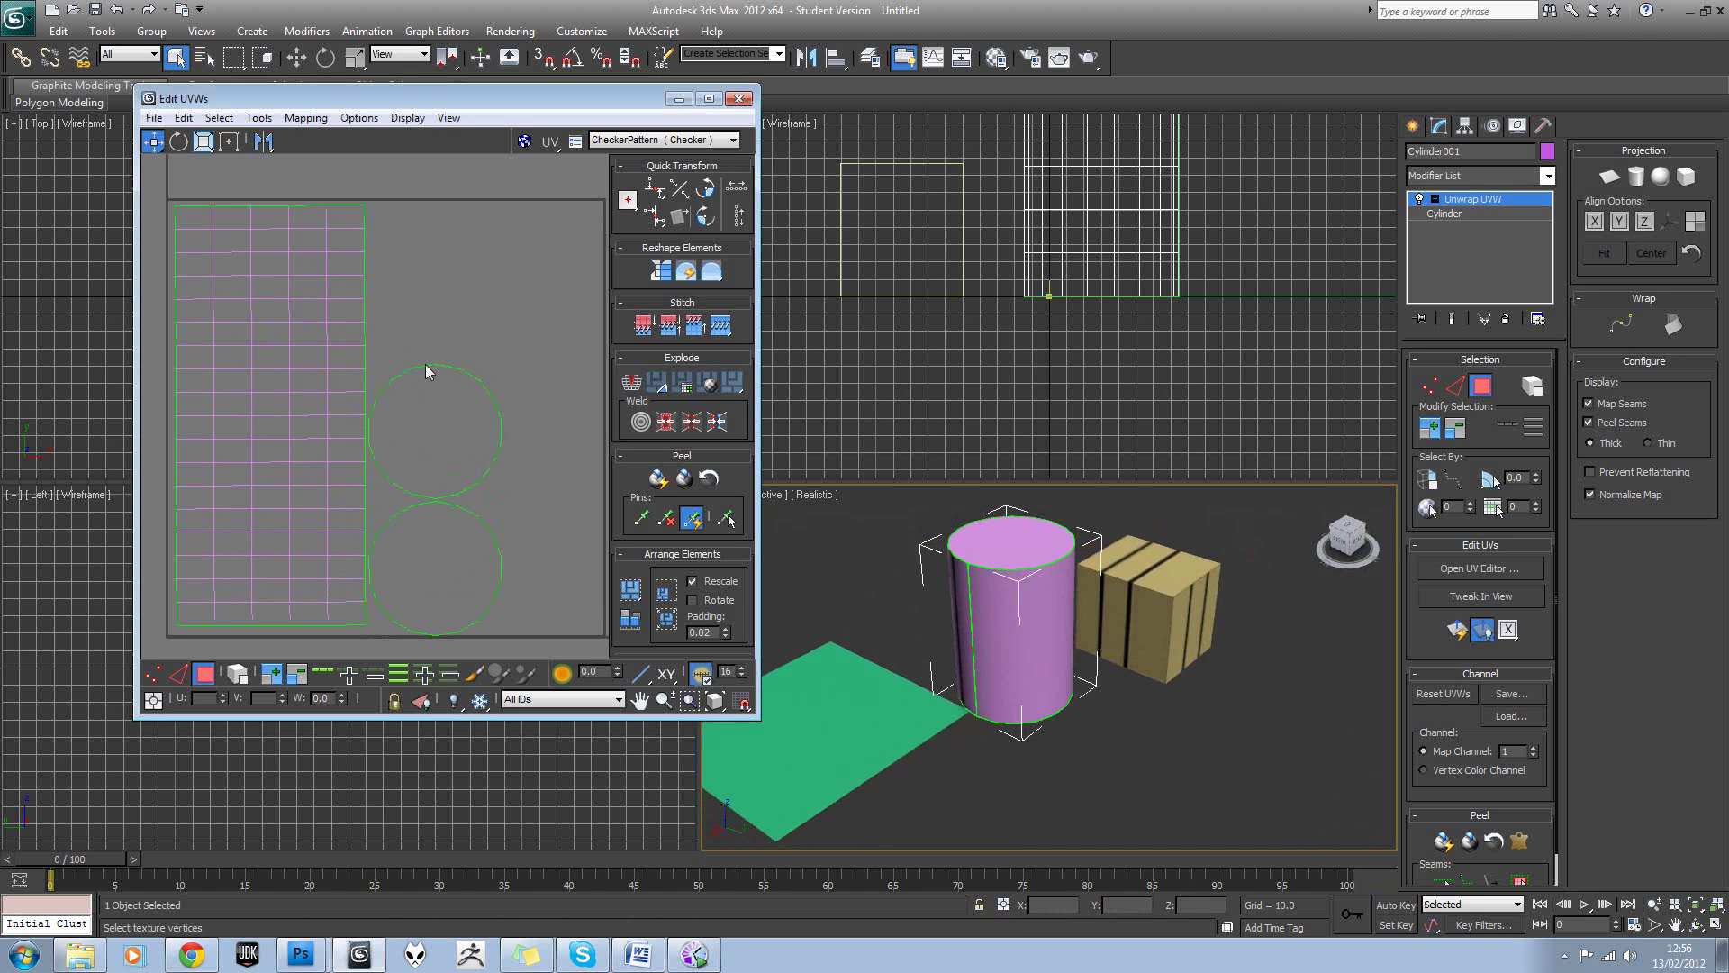
scroll(1156, 634, "up", 5)
scroll(963, 668, "down", 3)
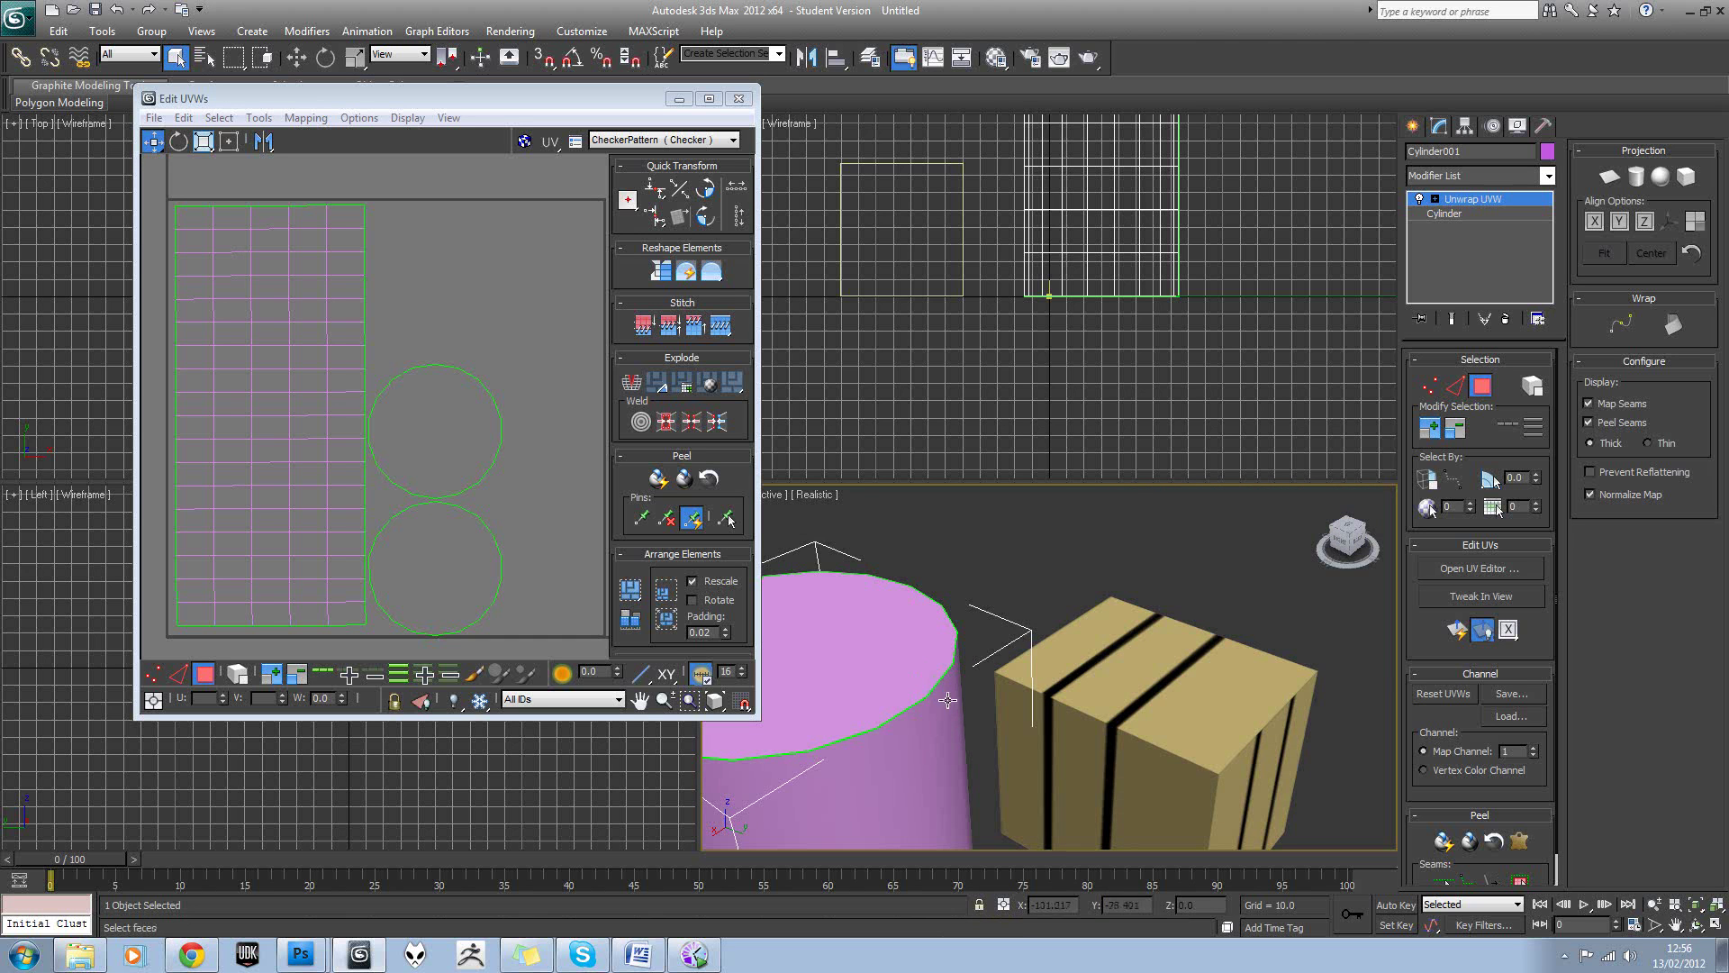
scroll(964, 677, "down", 4)
middle_click_drag(1000, 656, 1046, 815, "alt")
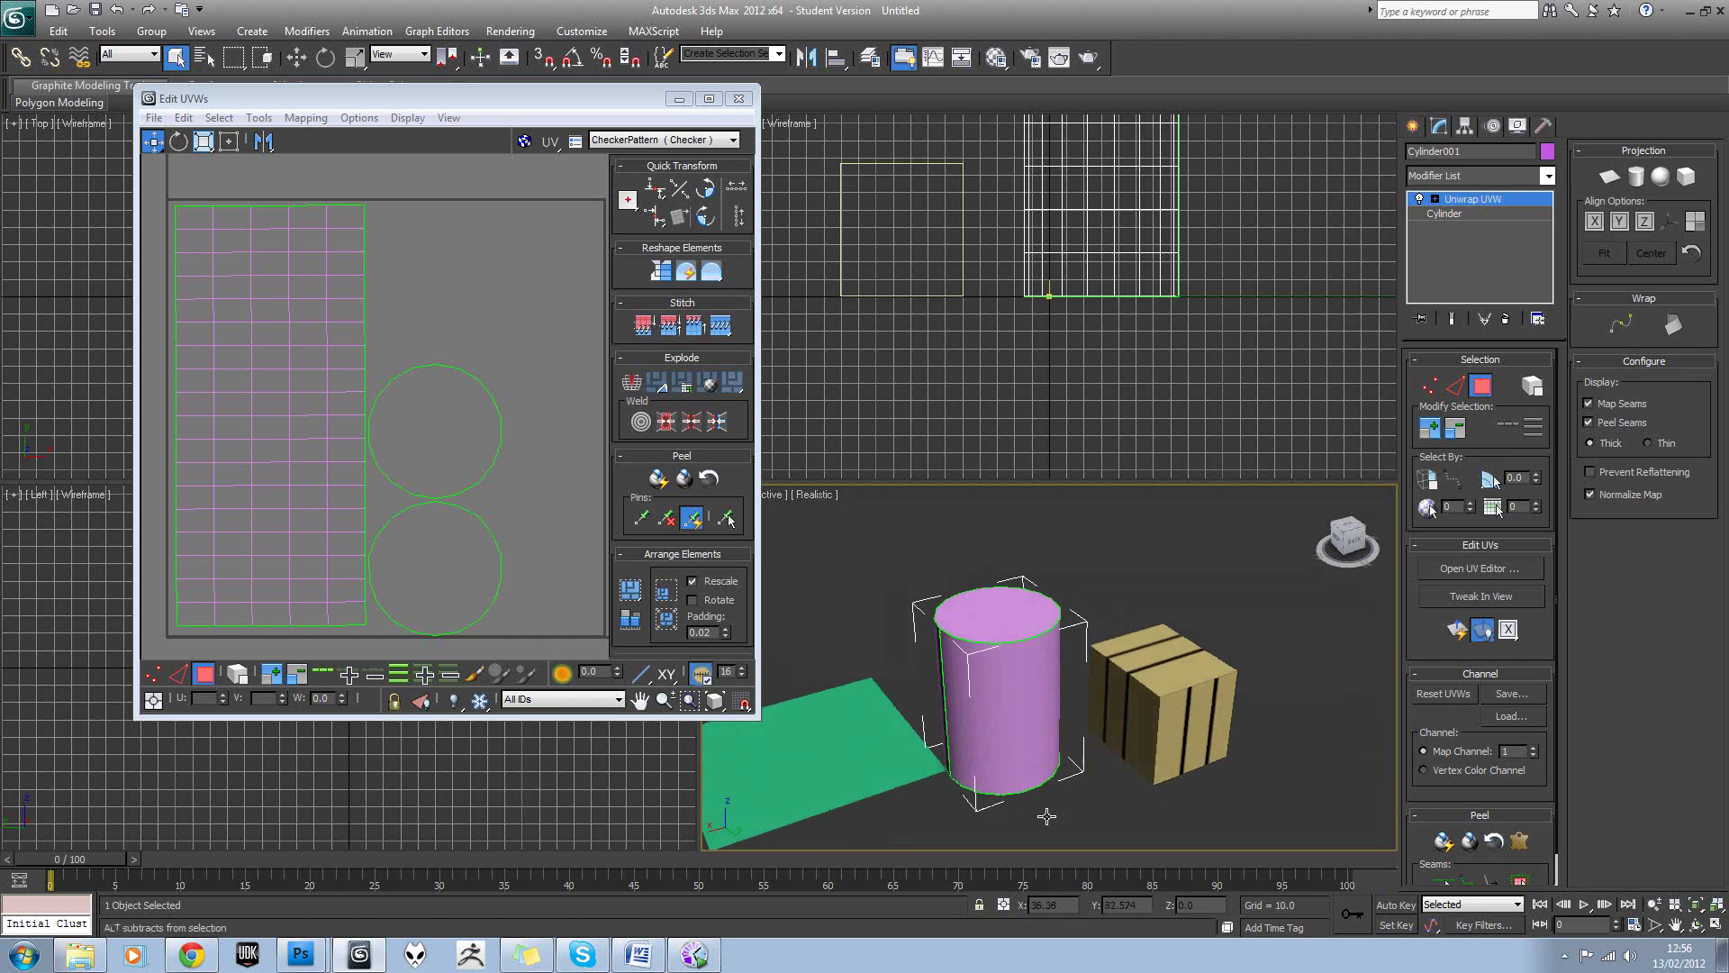
middle_click_drag(1002, 741, 1021, 719)
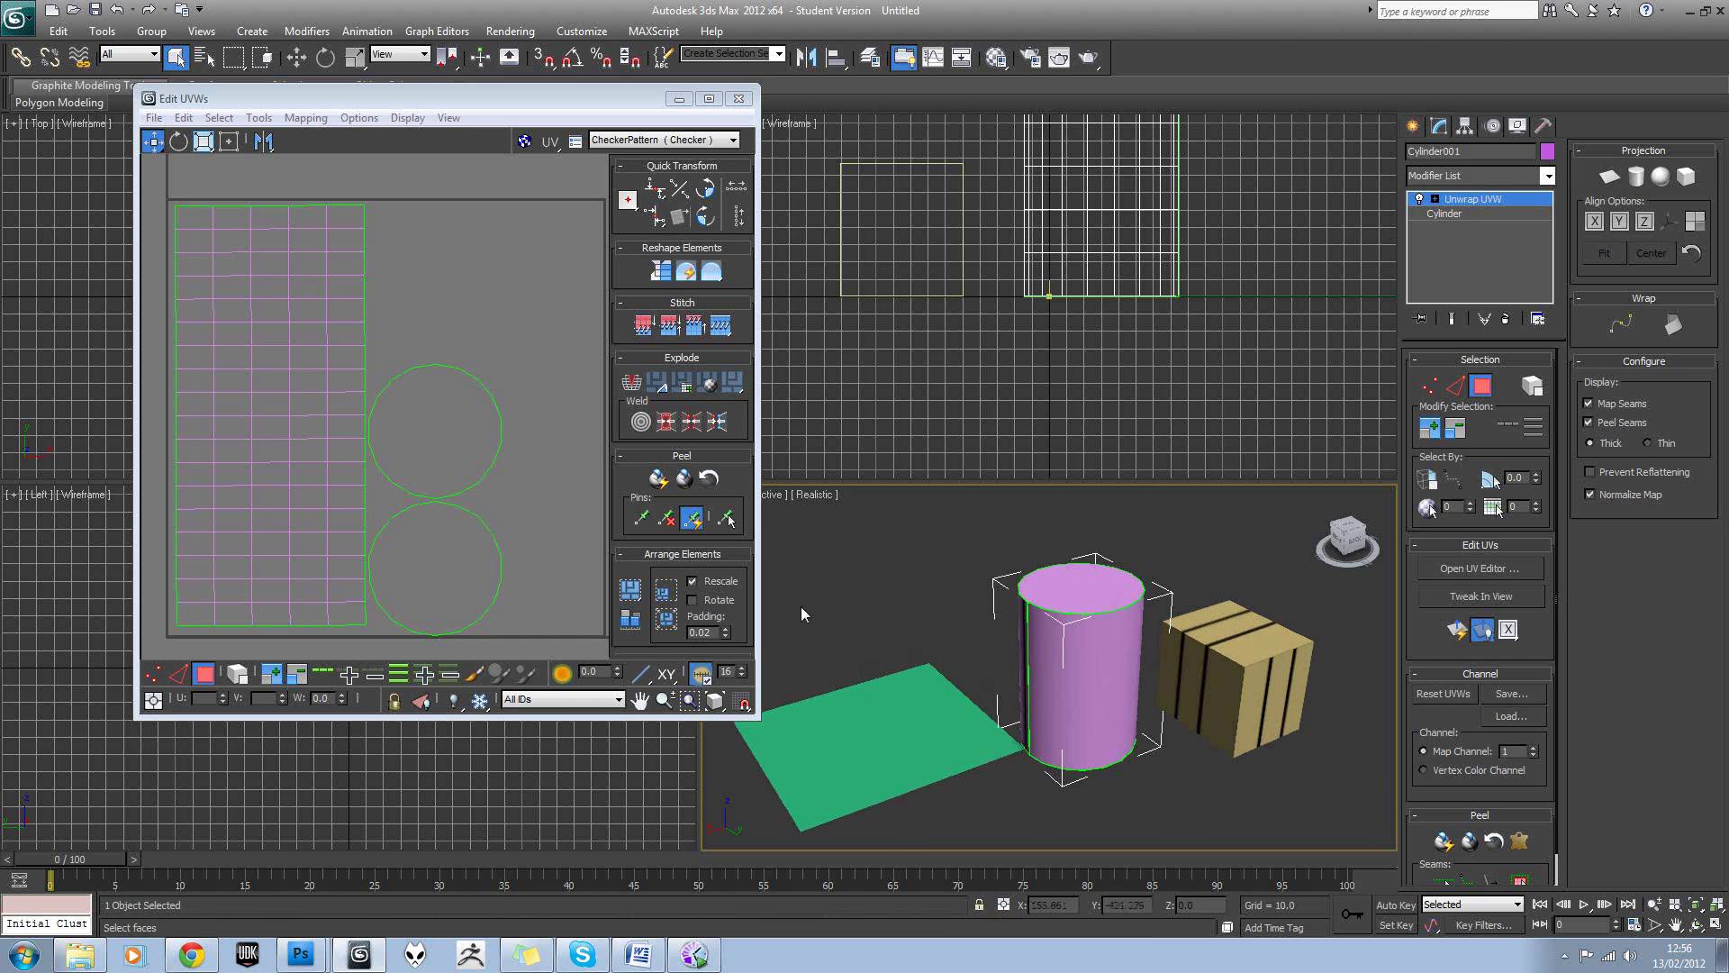
scroll(454, 402, "down", 1)
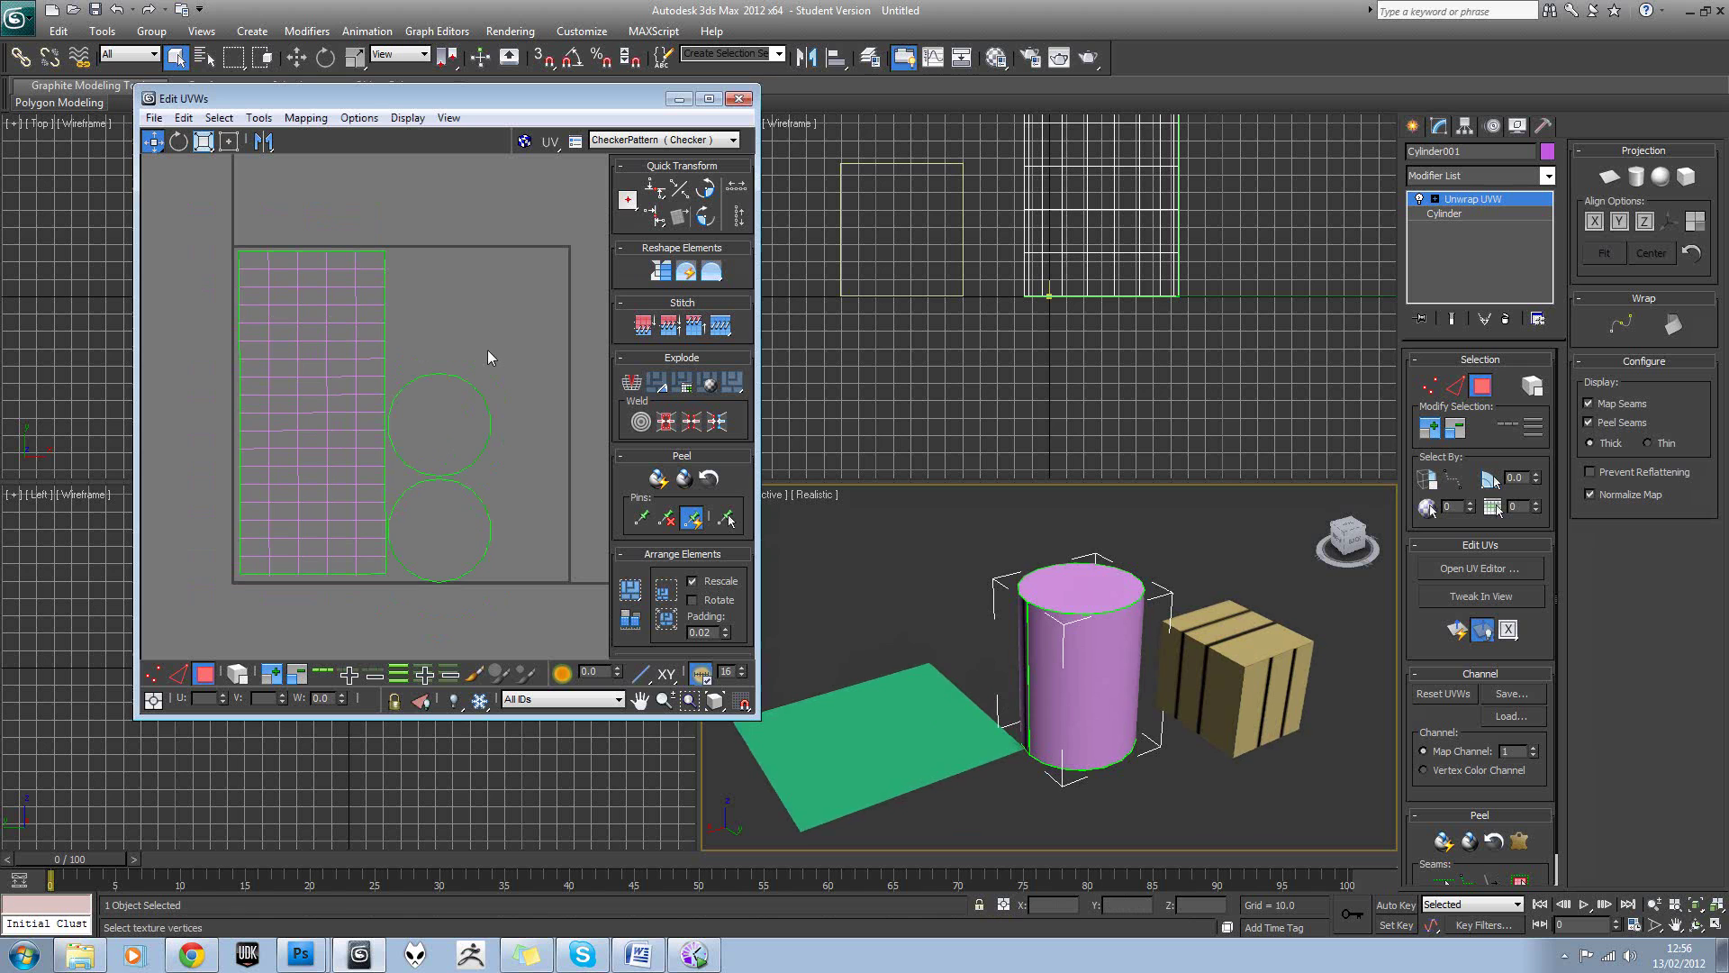
scroll(494, 353, "down", 1)
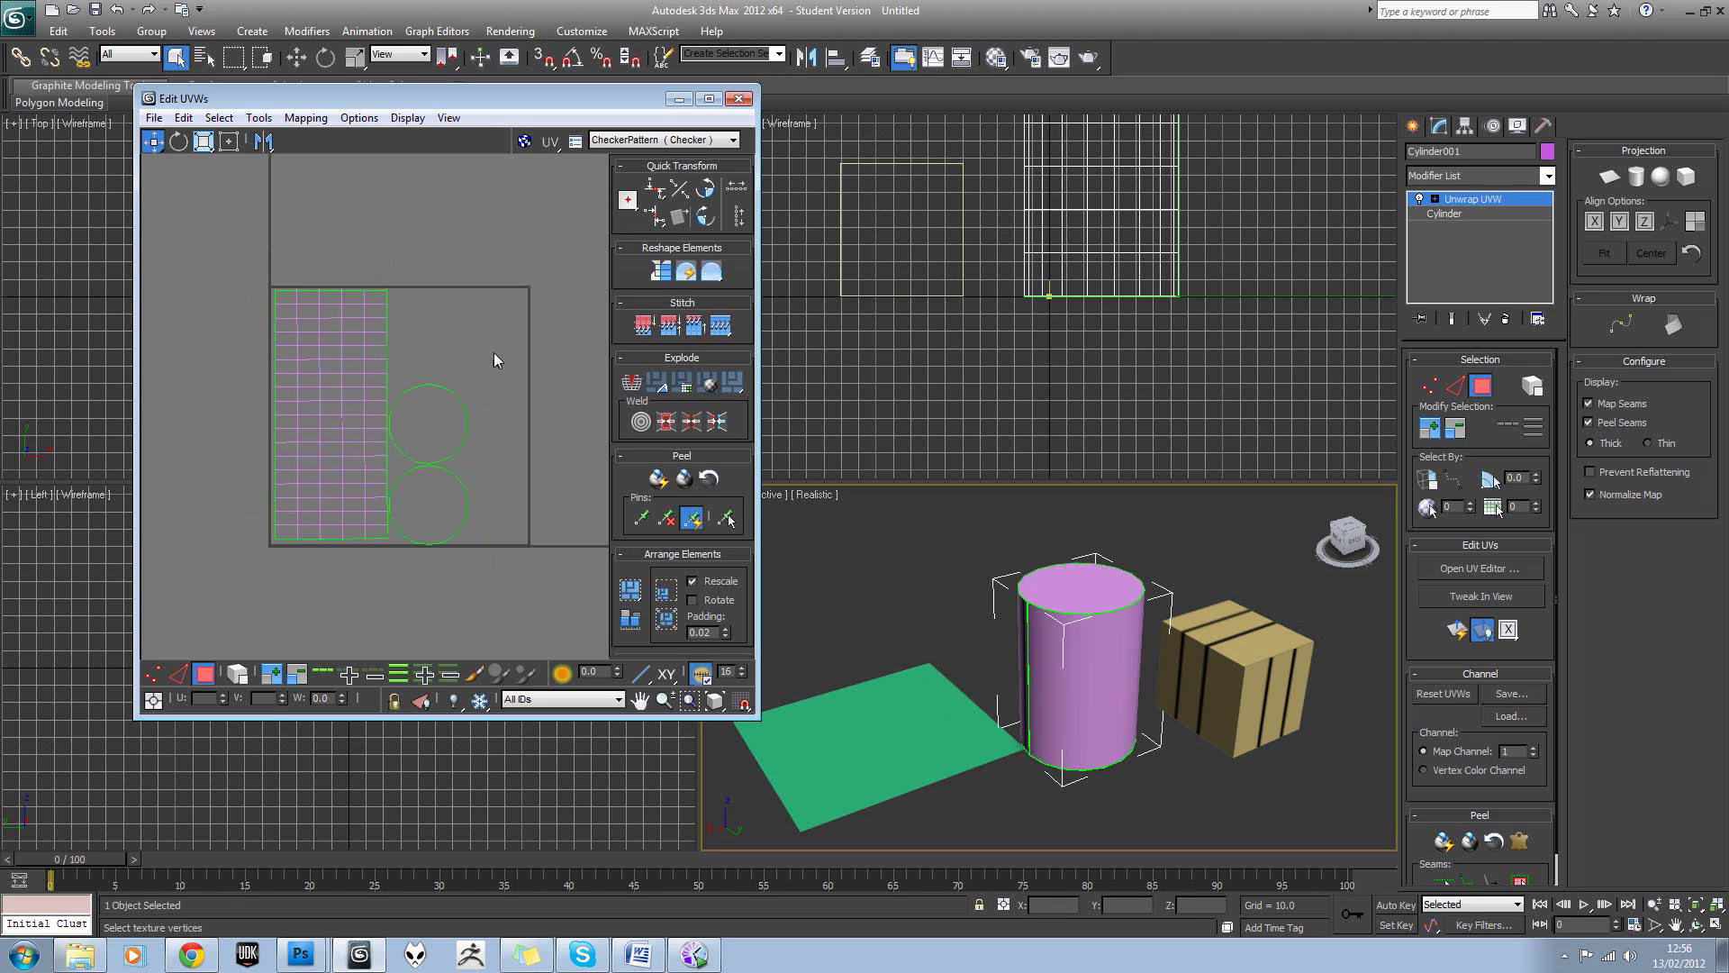
scroll(493, 353, "up", 1)
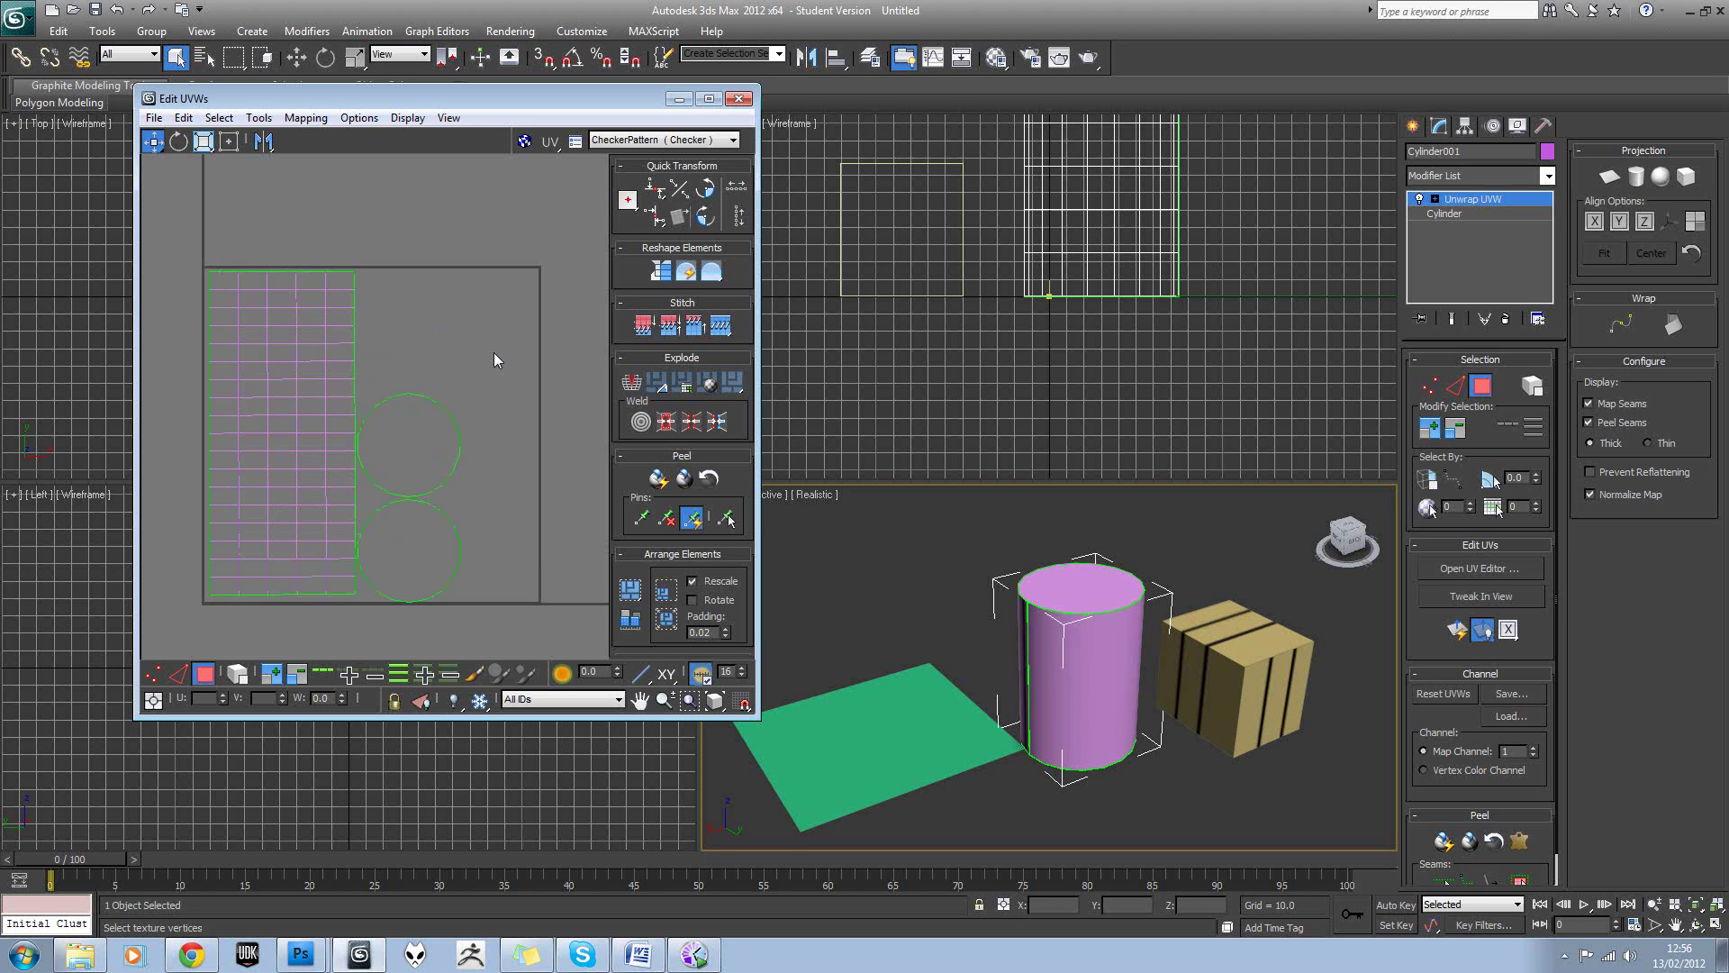
middle_click_drag(415, 379, 457, 362)
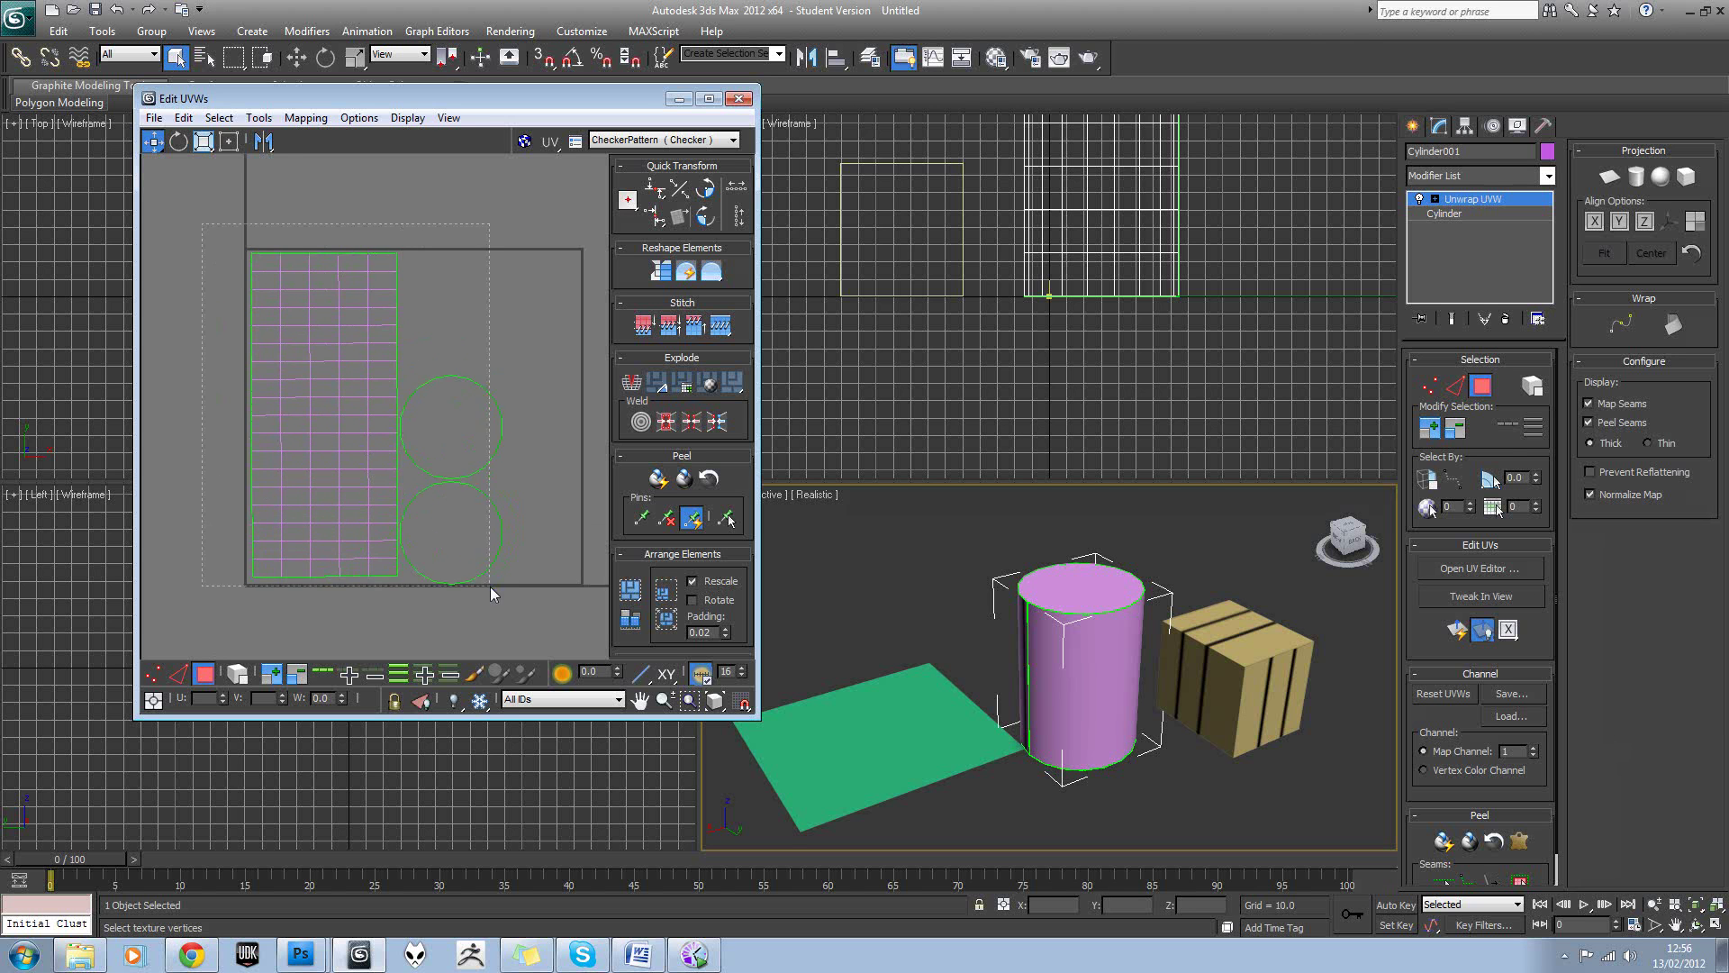
Undo the scaling and rearrangement of the cylinder's UVs, back to the caps at the strip's upper corners.
key("ctrl+a")
left_click(416, 248)
key("ctrl+z")
key("ctrl+z")
key("ctrl+z")
key("ctrl+z")
key("ctrl+z")
key("ctrl+z")
key("ctrl+z")
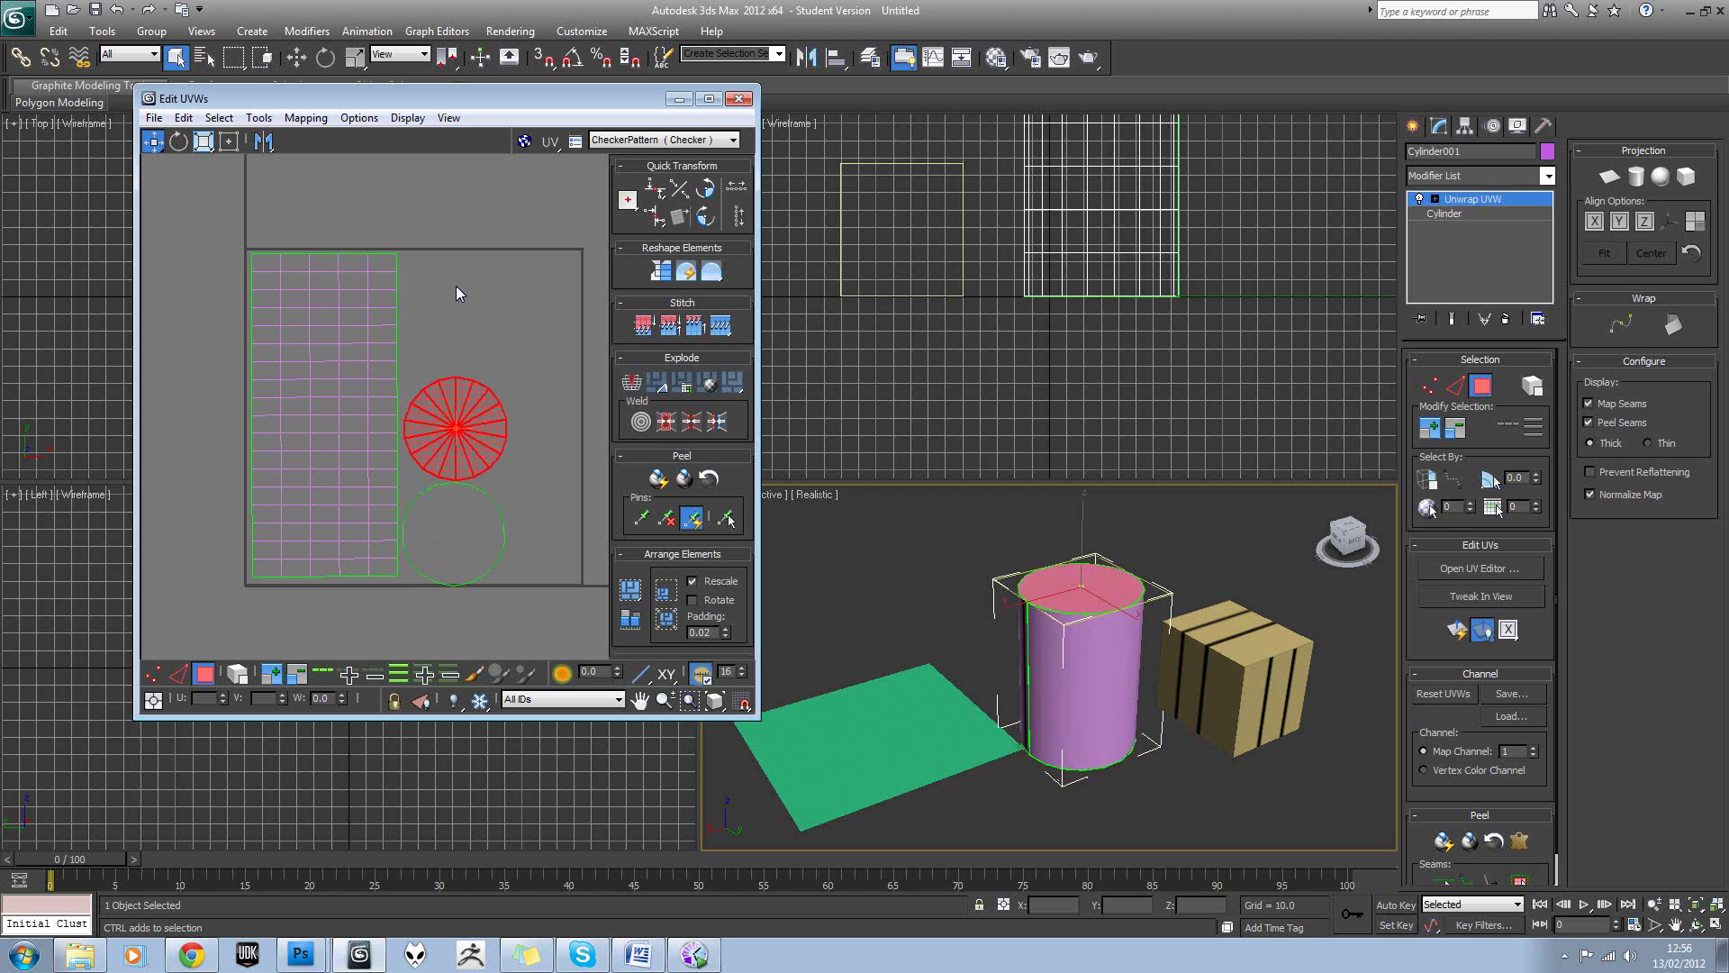
key("ctrl+z")
key("ctrl+z")
key("ctrl+z")
key("ctrl+z")
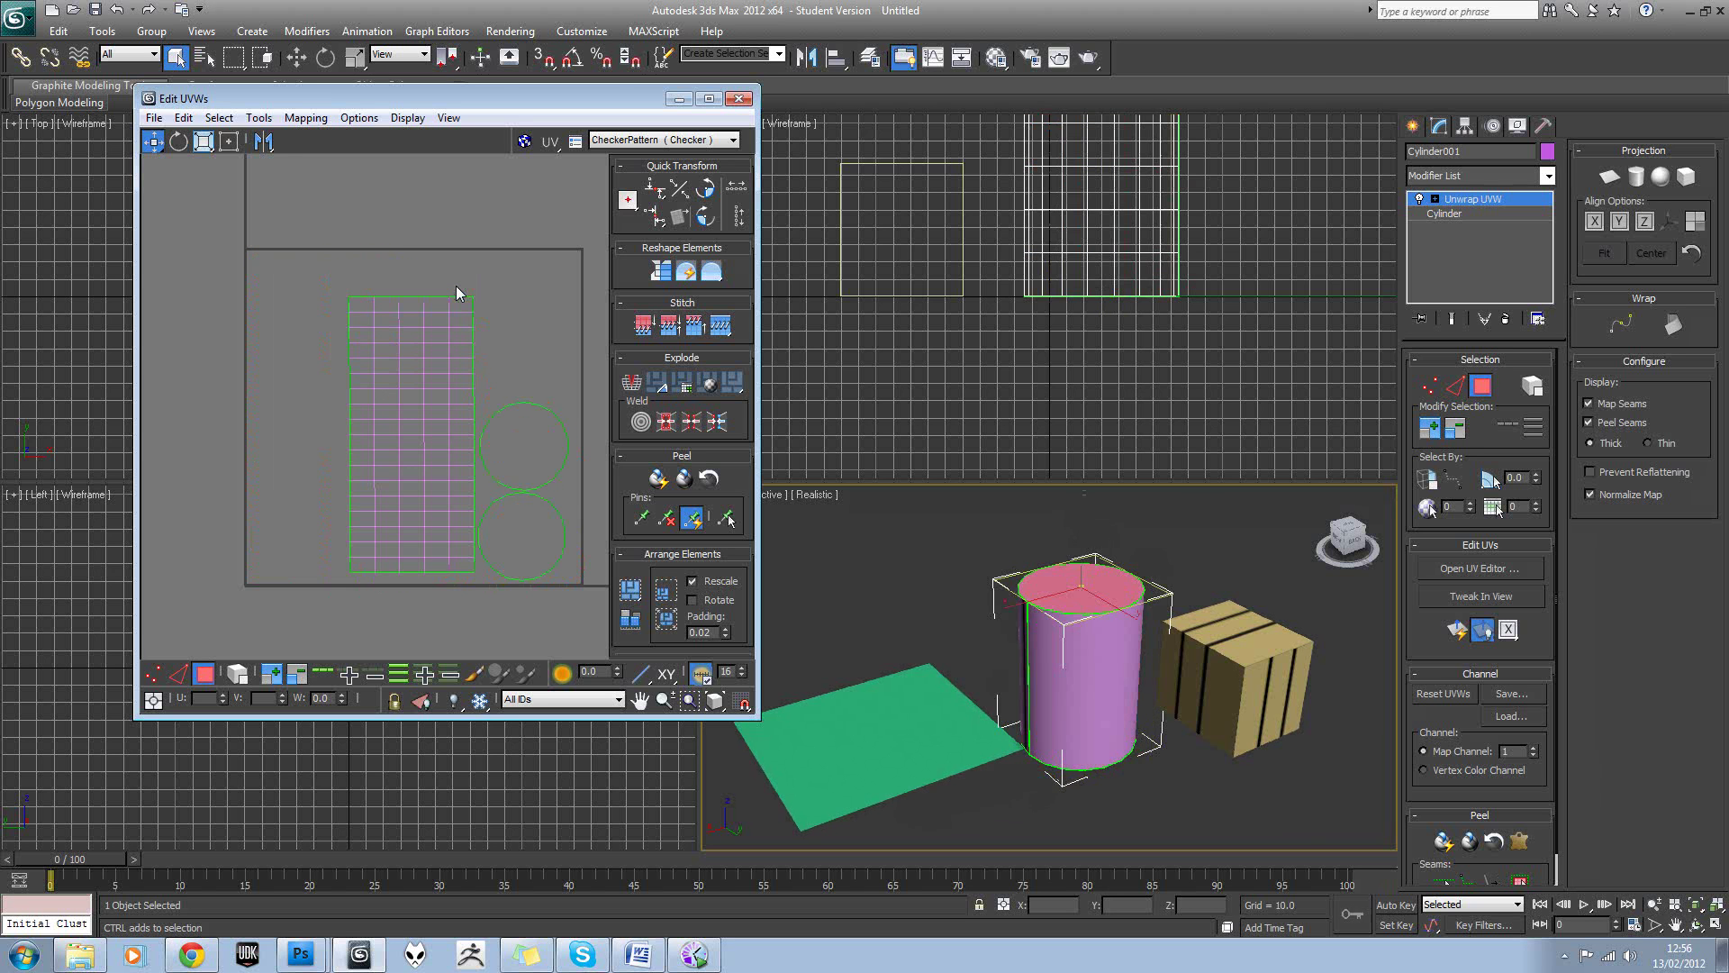
key("ctrl+z")
key("ctrl+z")
key("ctrl+z")
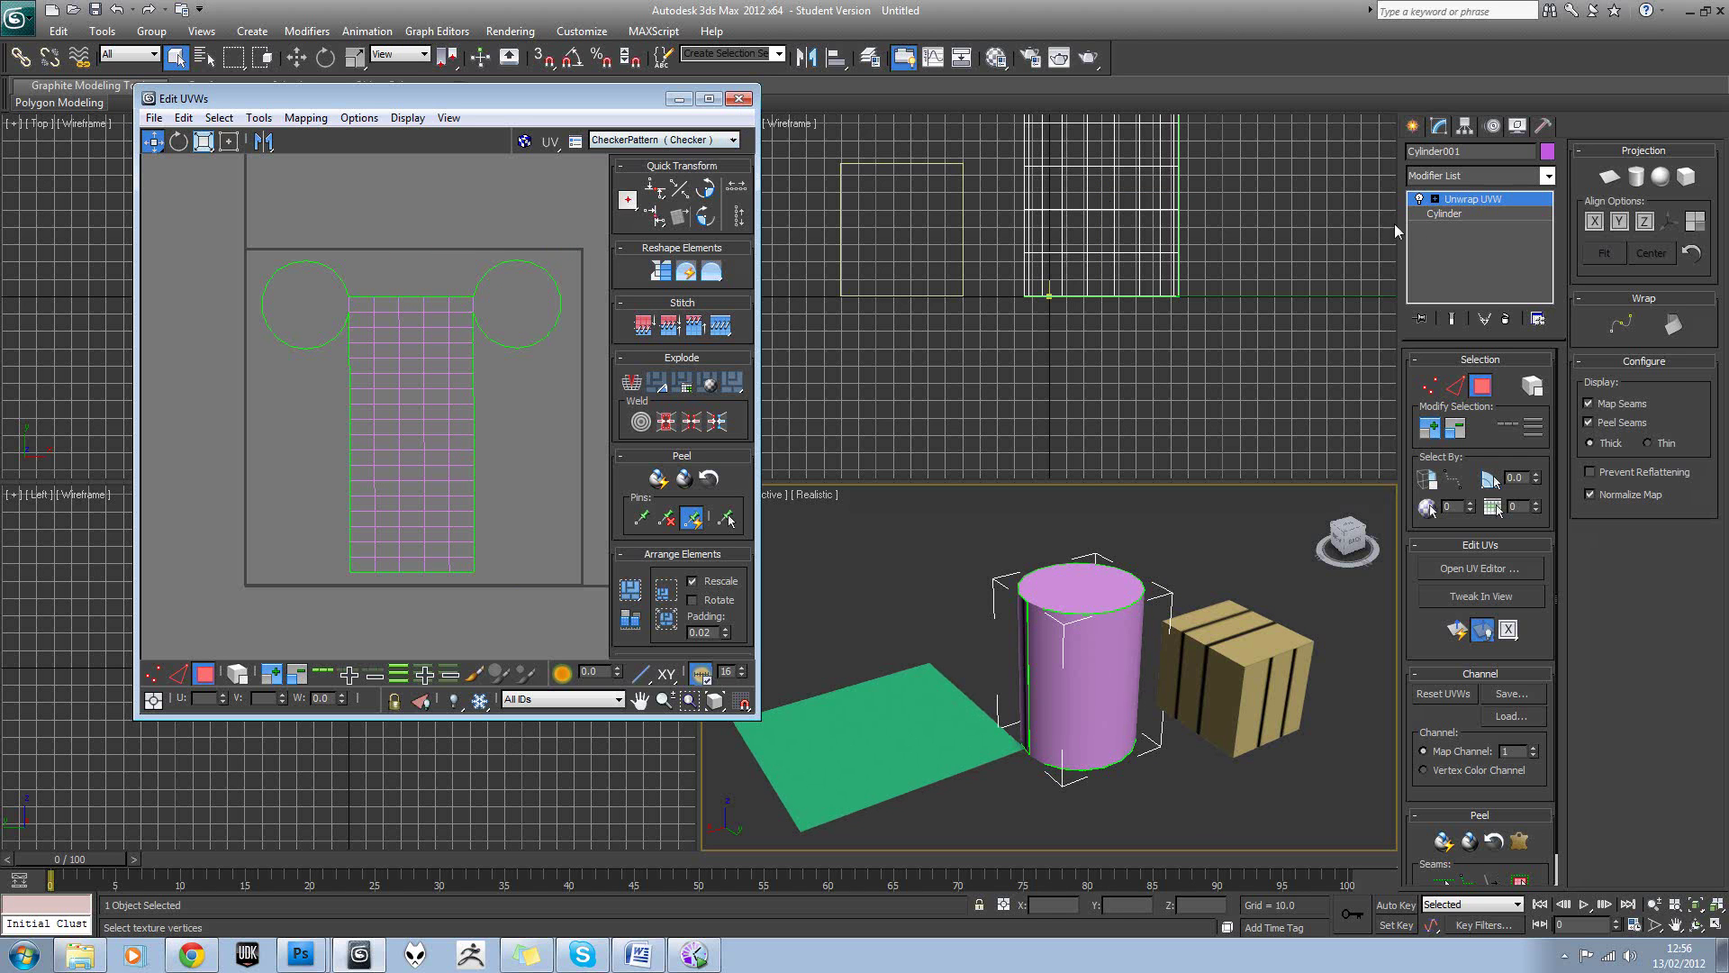
Leave the cylinder's UV editing and select the green plane in the perspective view.
left_click(1484, 197)
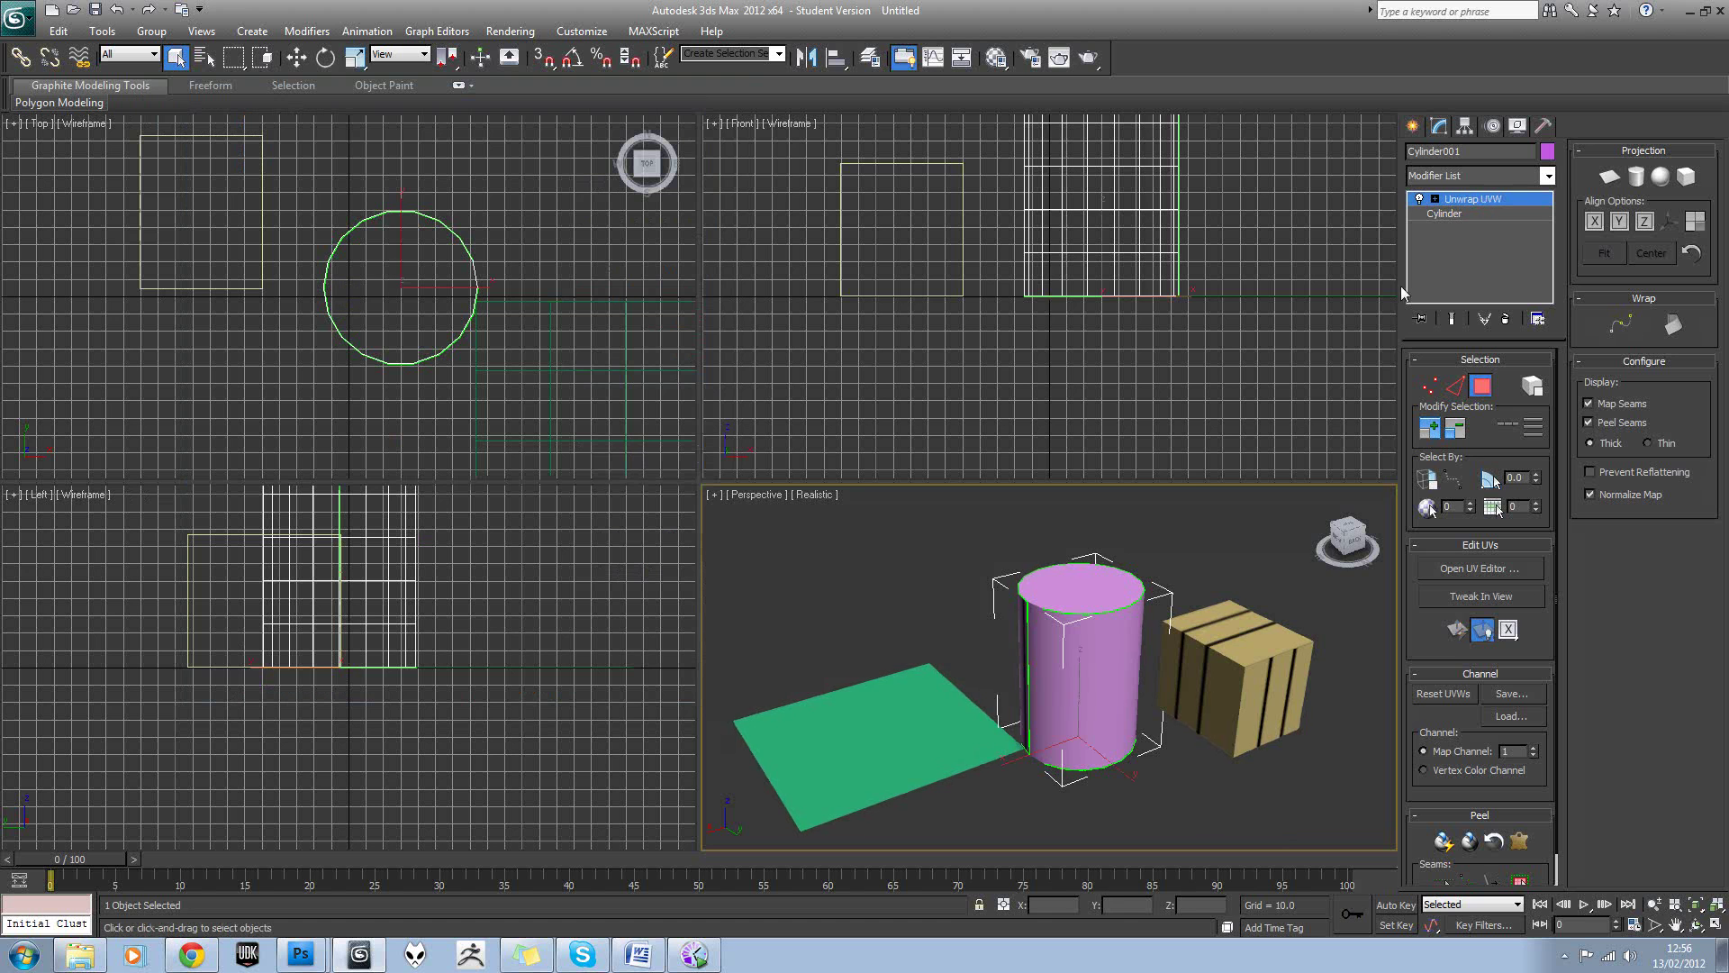
middle_click_drag(1112, 563, 1160, 466)
left_click(1001, 629)
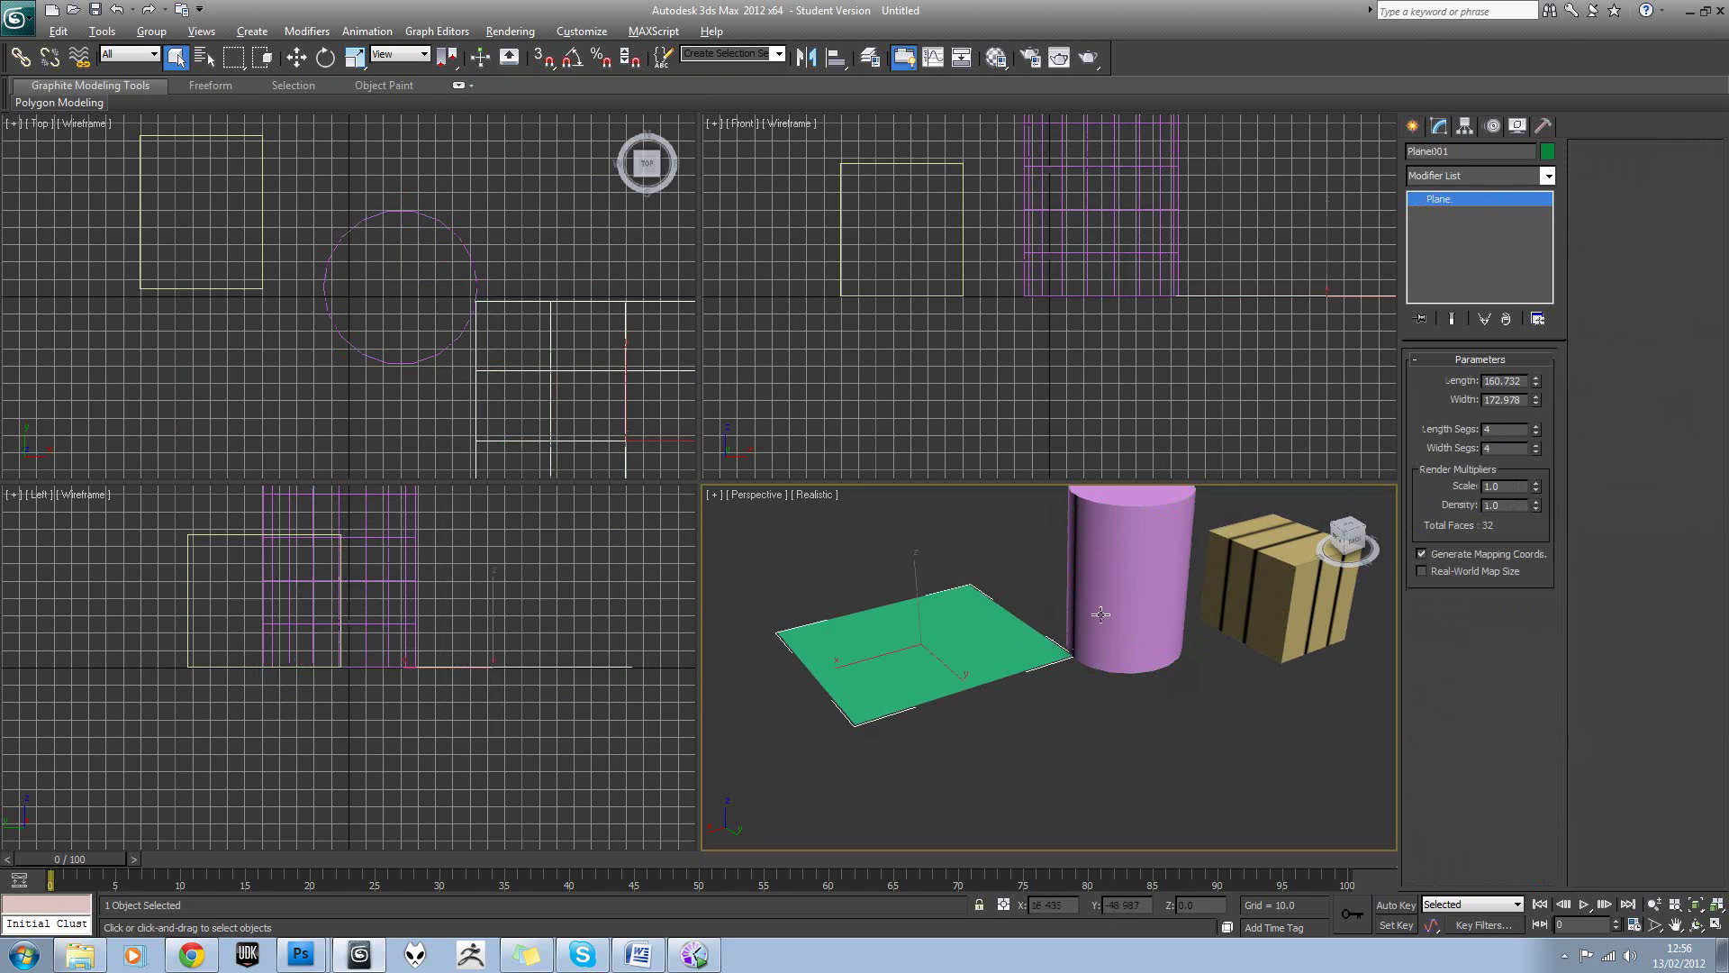
middle_click_drag(1099, 615, 1094, 695, "alt")
Add an Unwrap UVW modifier to the plane and open its UV editor.
left_click(1547, 175)
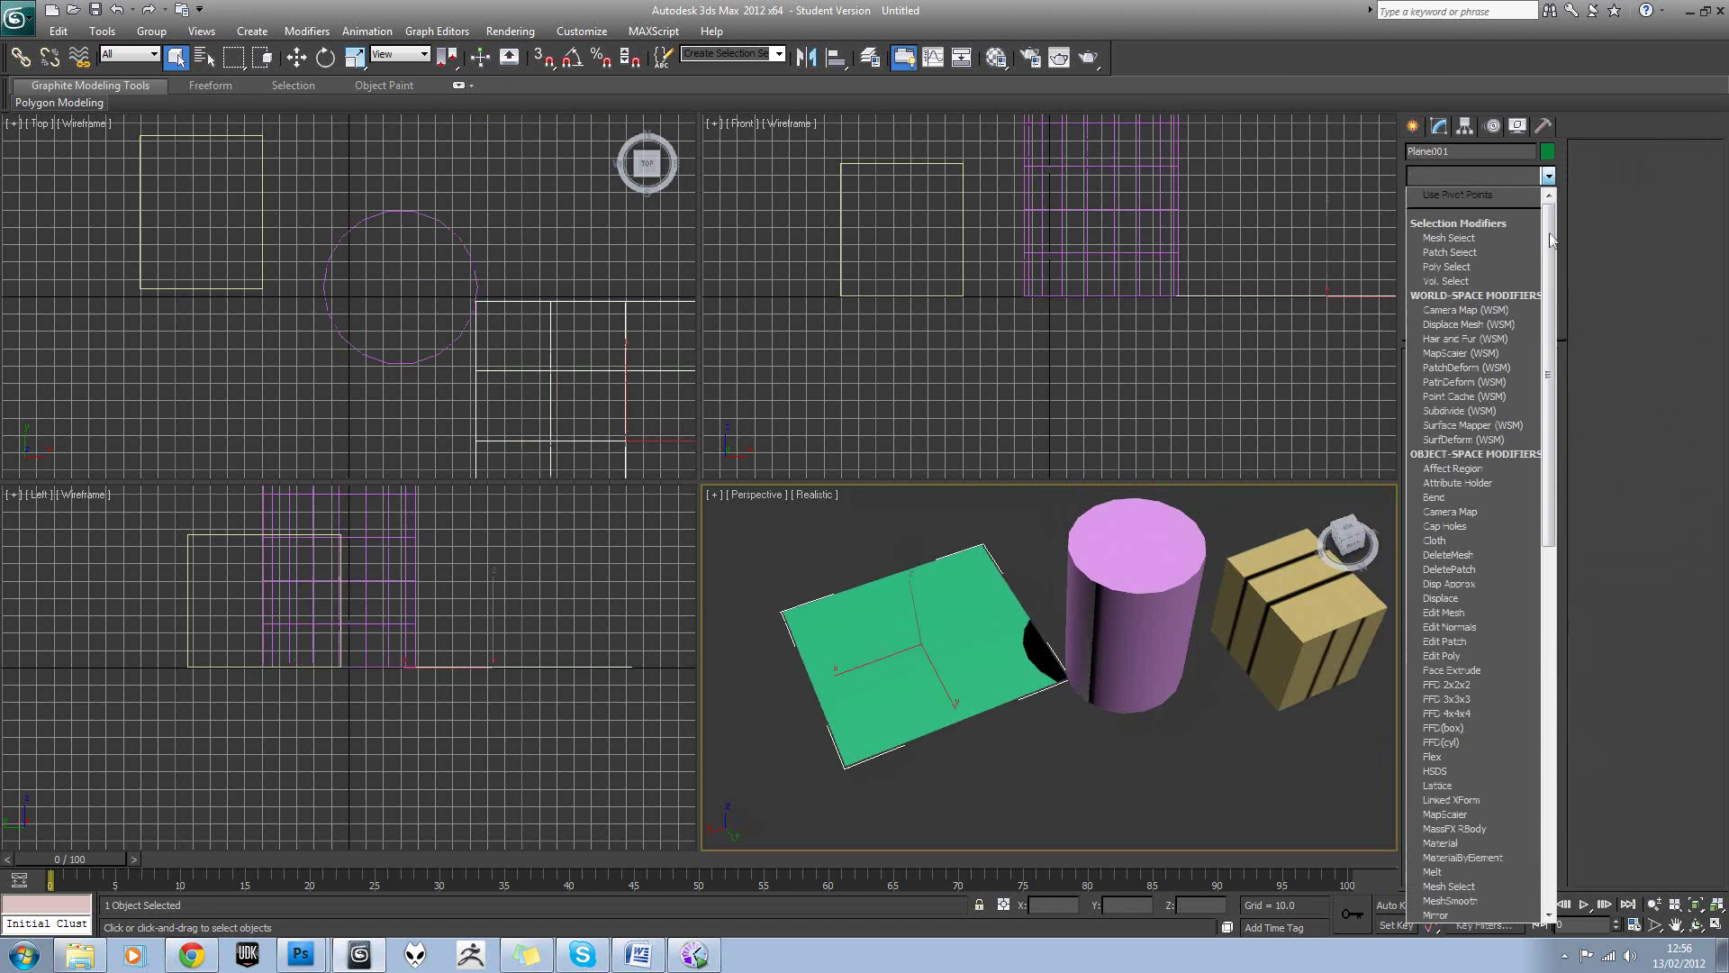
scroll(1520, 679, "down", 10)
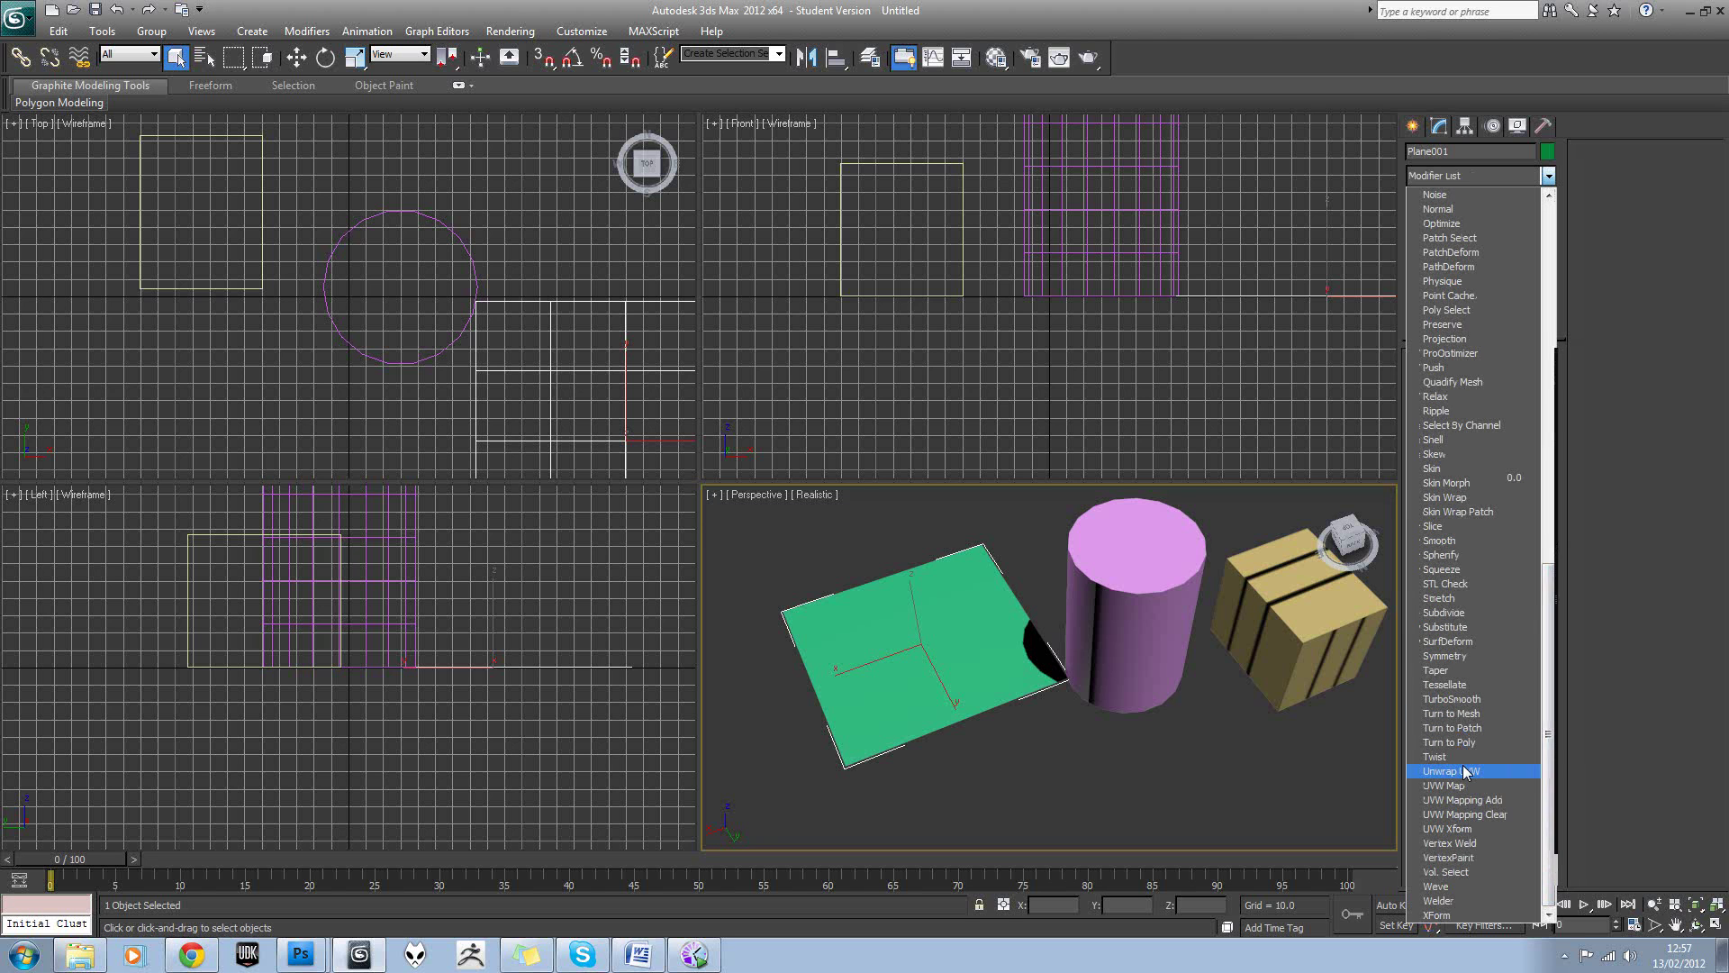
left_click(1452, 771)
left_click(1473, 567)
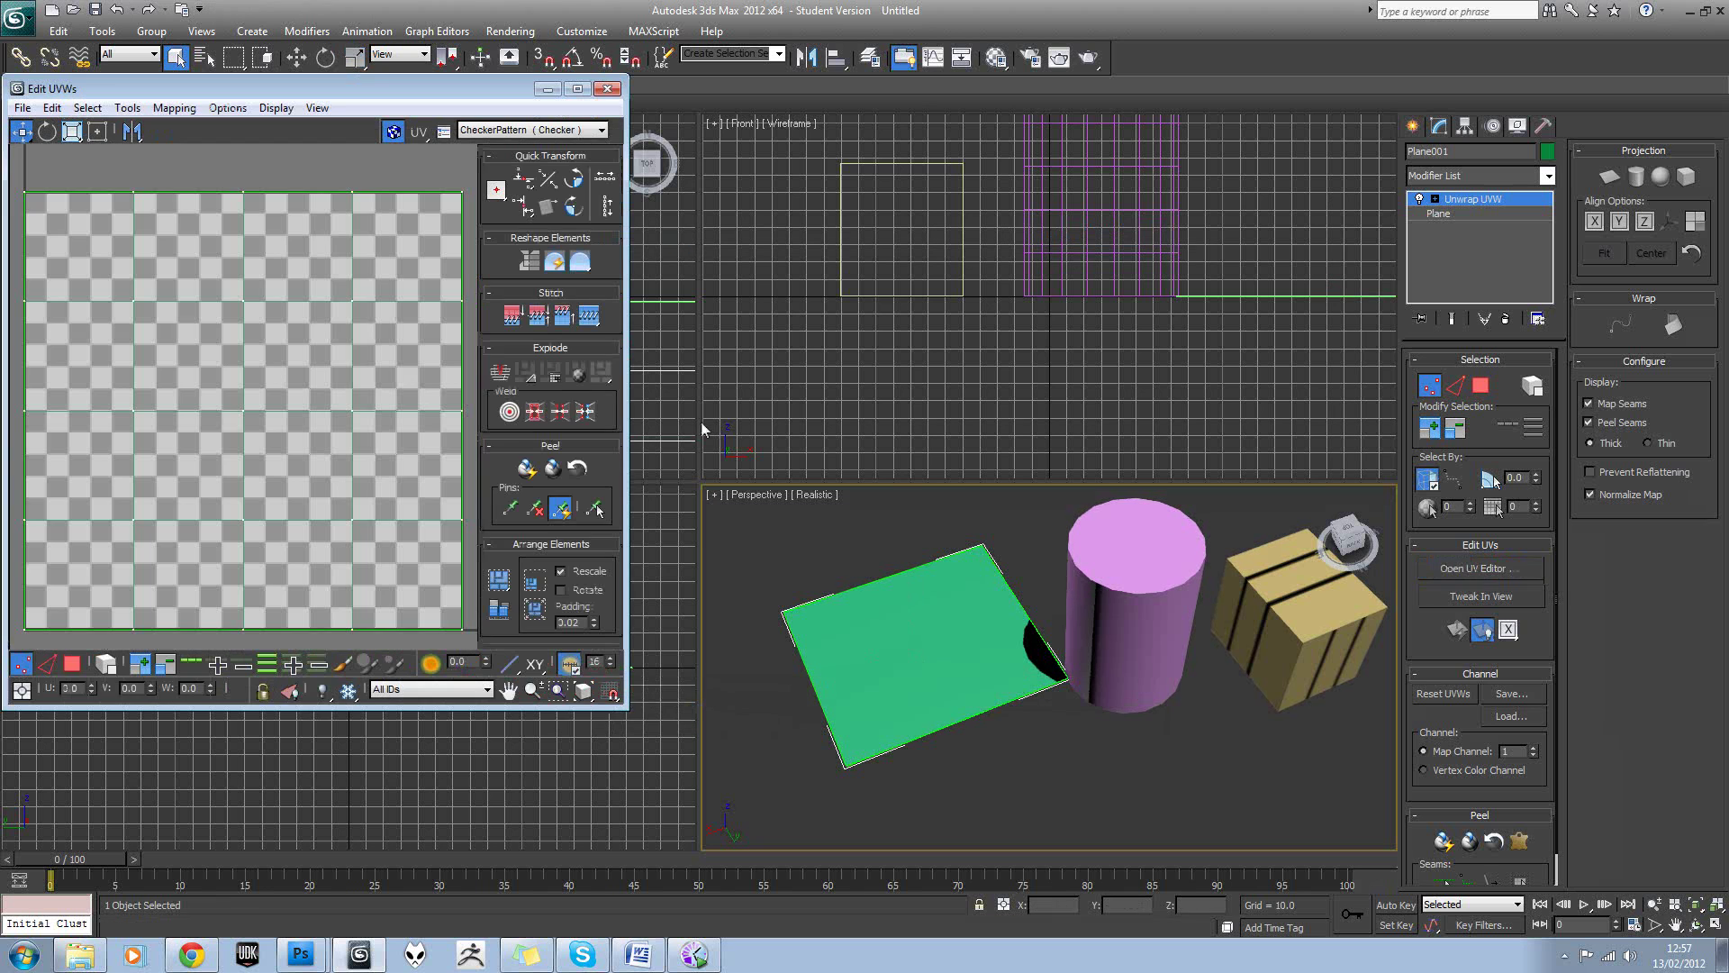
Hide the checker background behind the plane's UV layout.
left_click(394, 131)
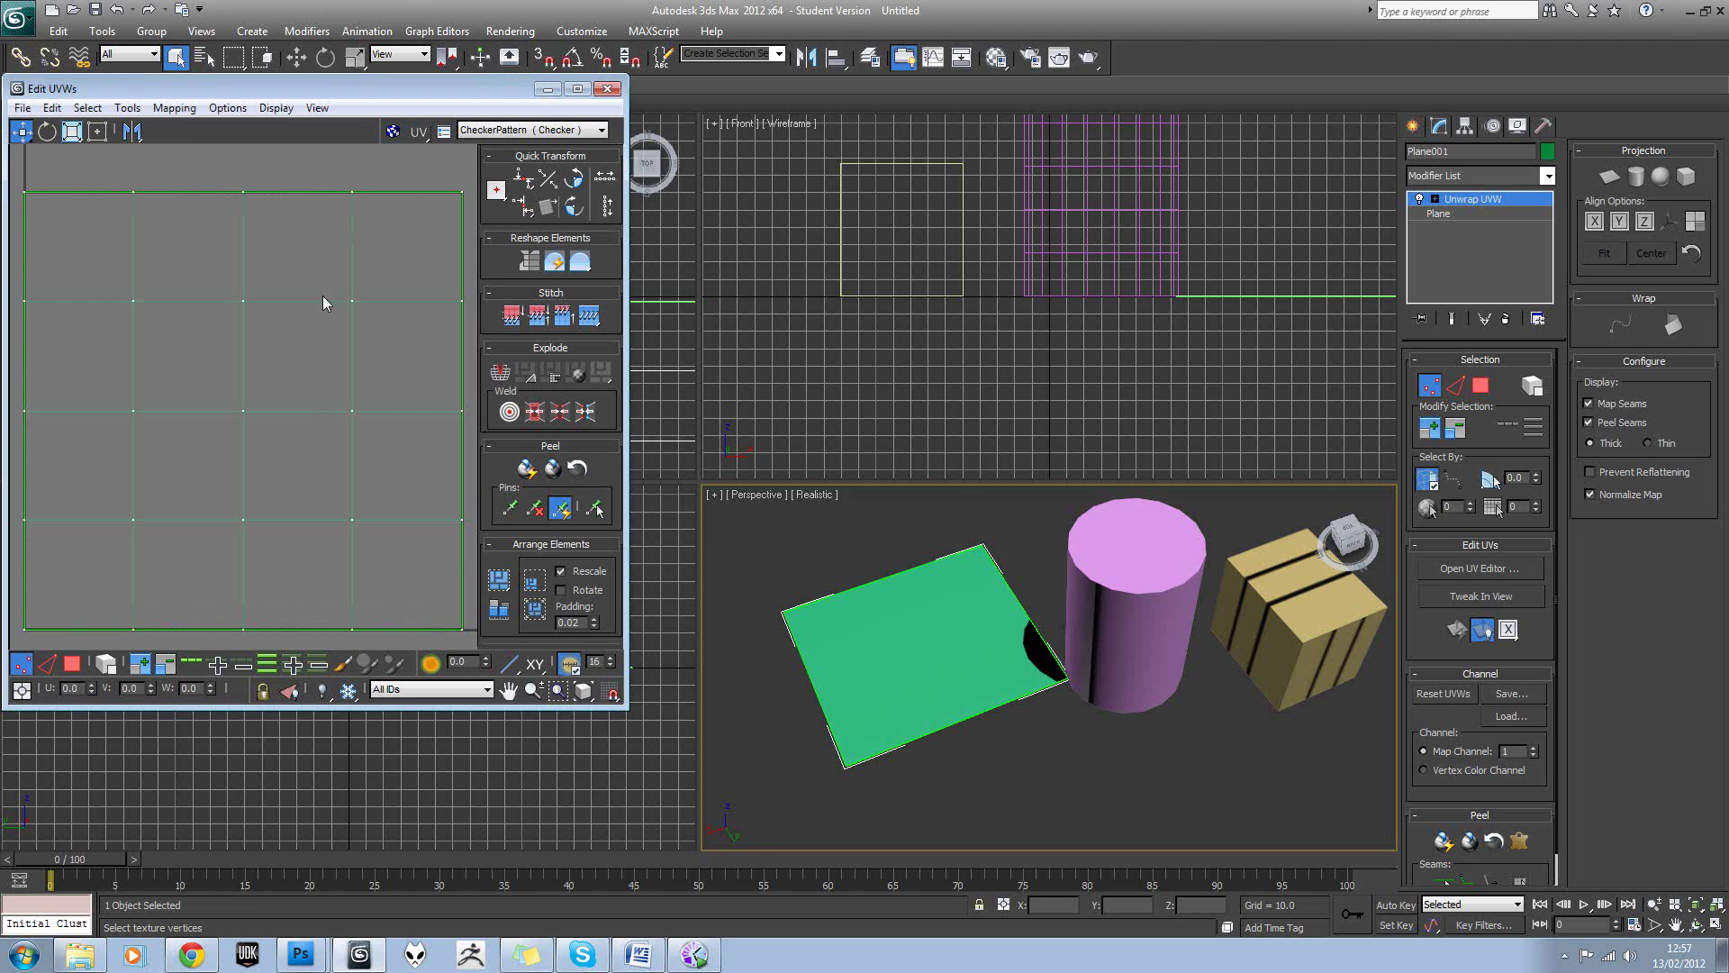
scroll(324, 301, "down", 3)
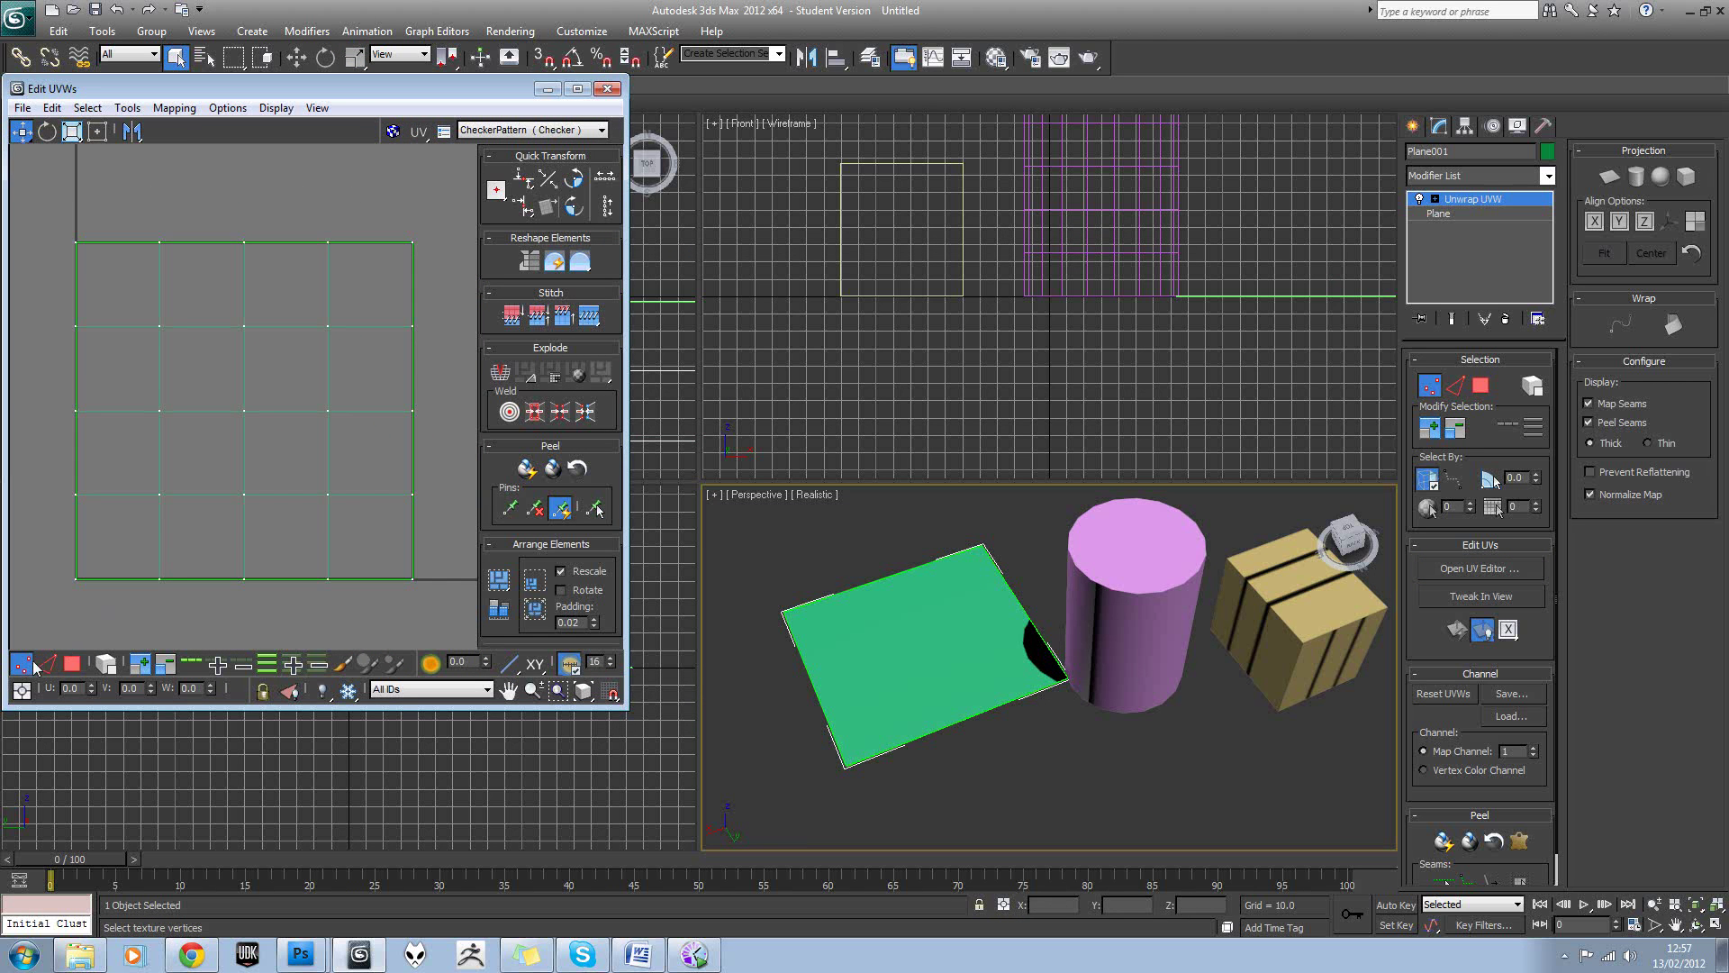
scroll(225, 510, "down", 1)
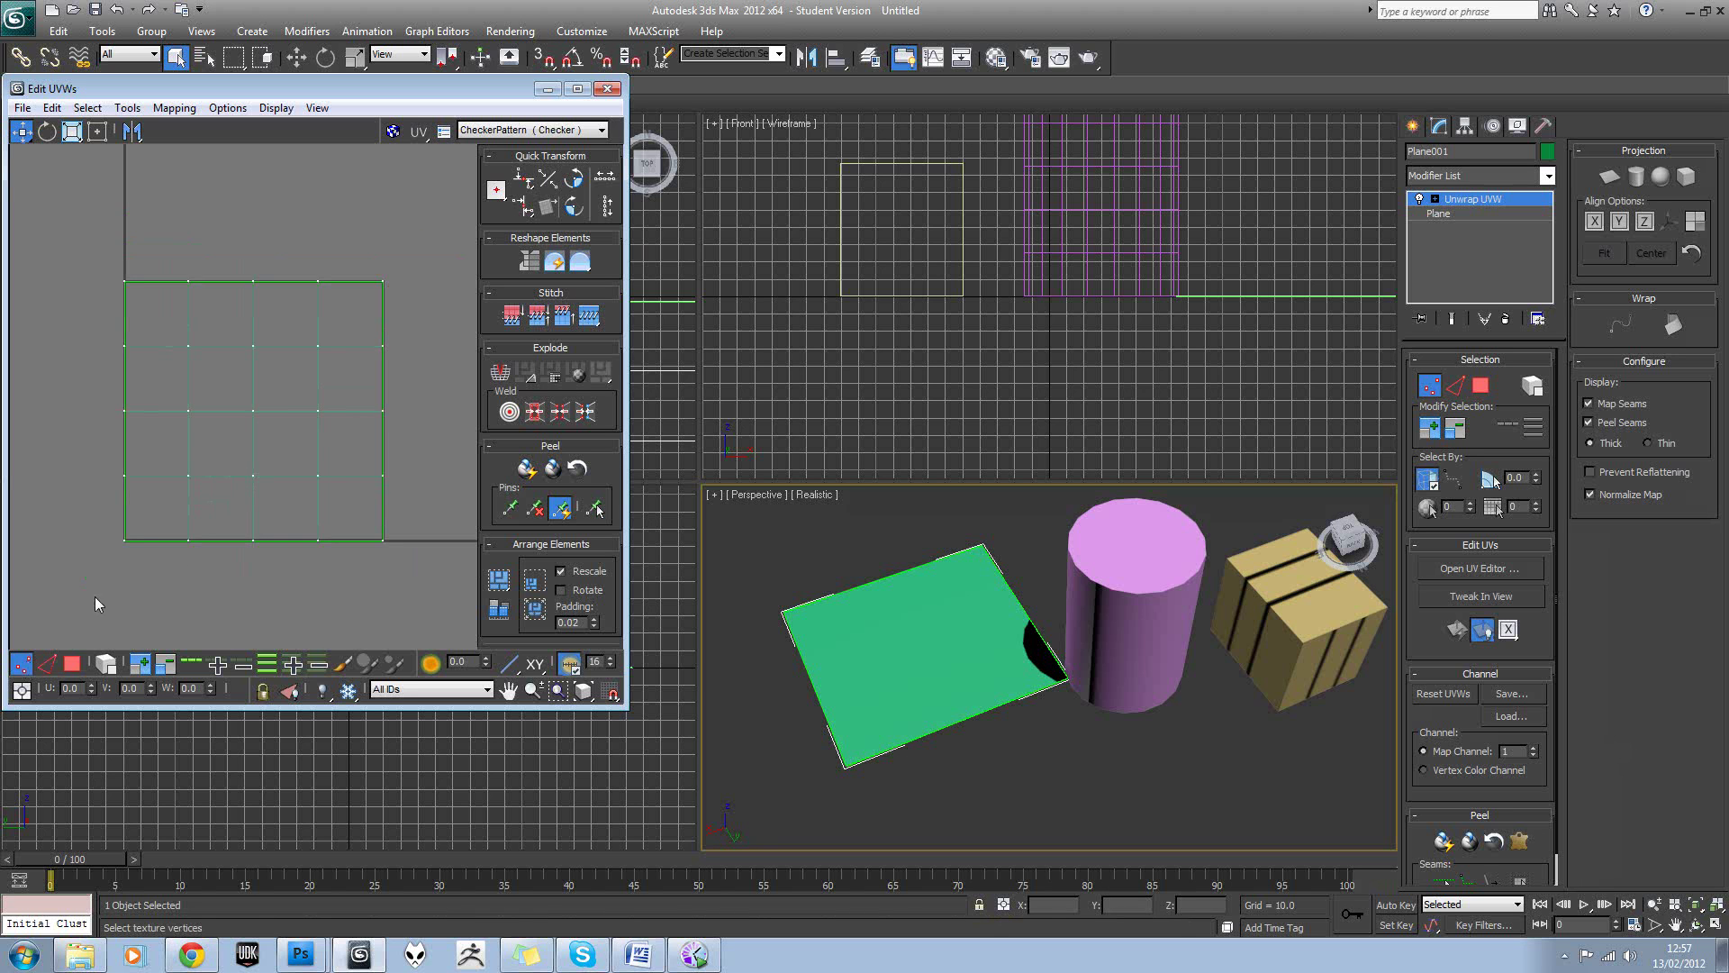
Select all of the plane's faces in the UV layout and apply Flatten Mapping to them.
key("ctrl+a")
left_click(72, 664)
key("ctrl+a")
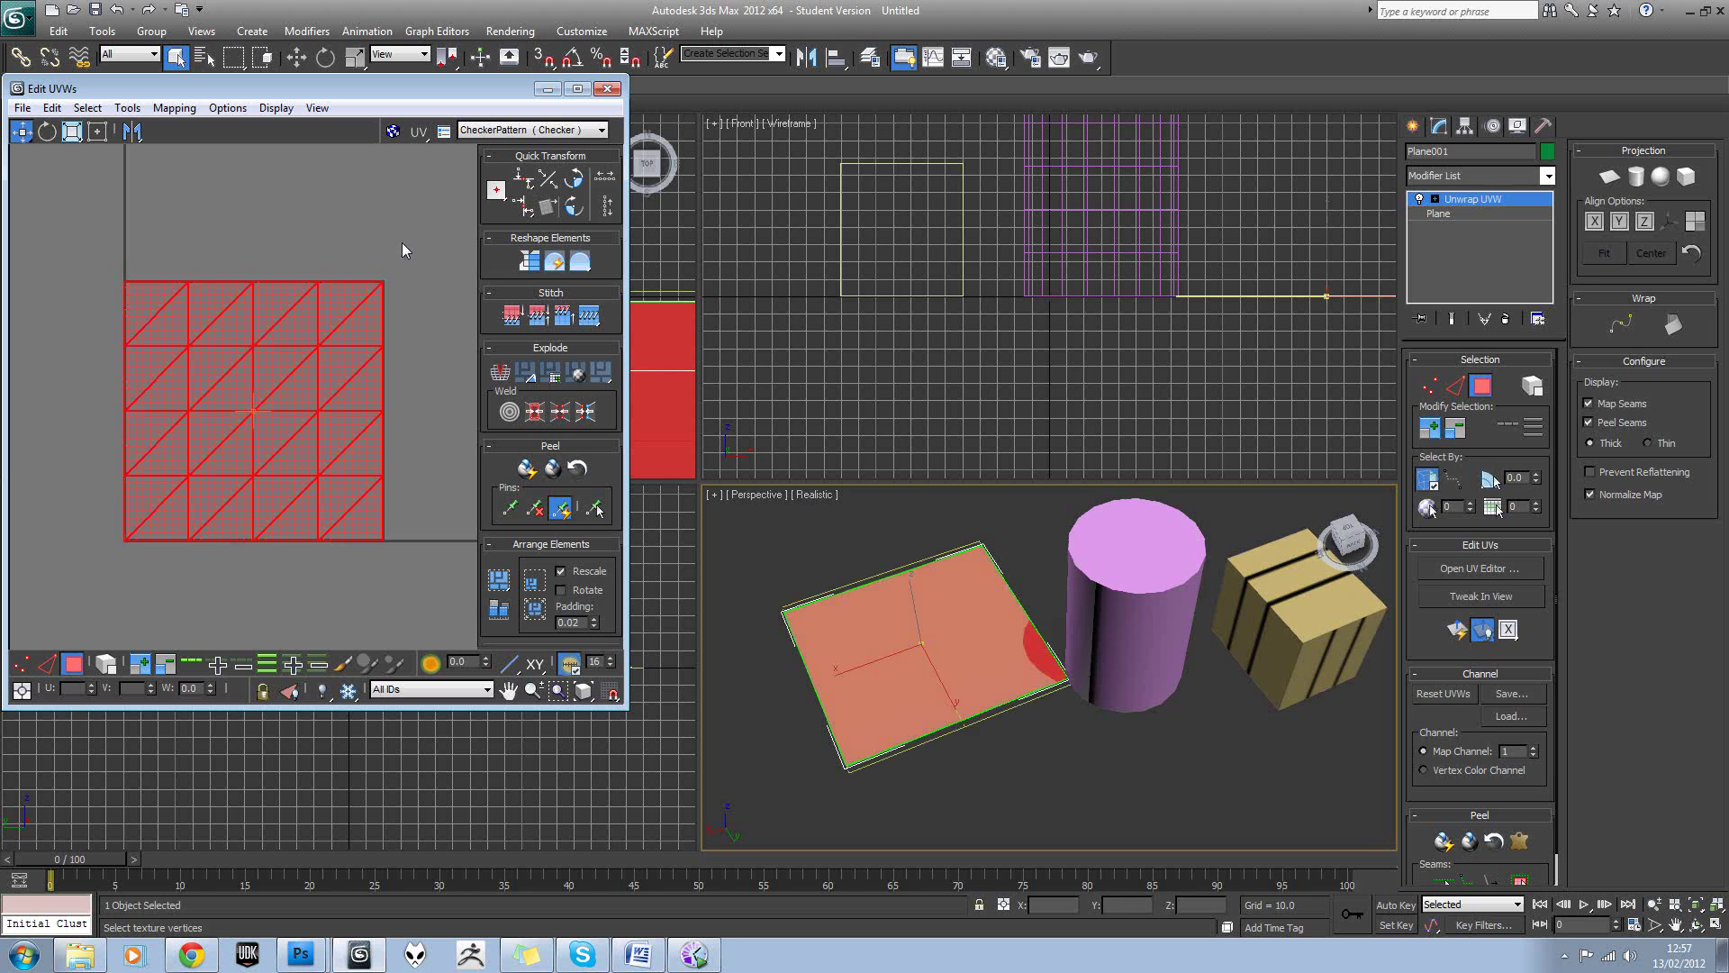
middle_click_drag(879, 536, 889, 534, "alt")
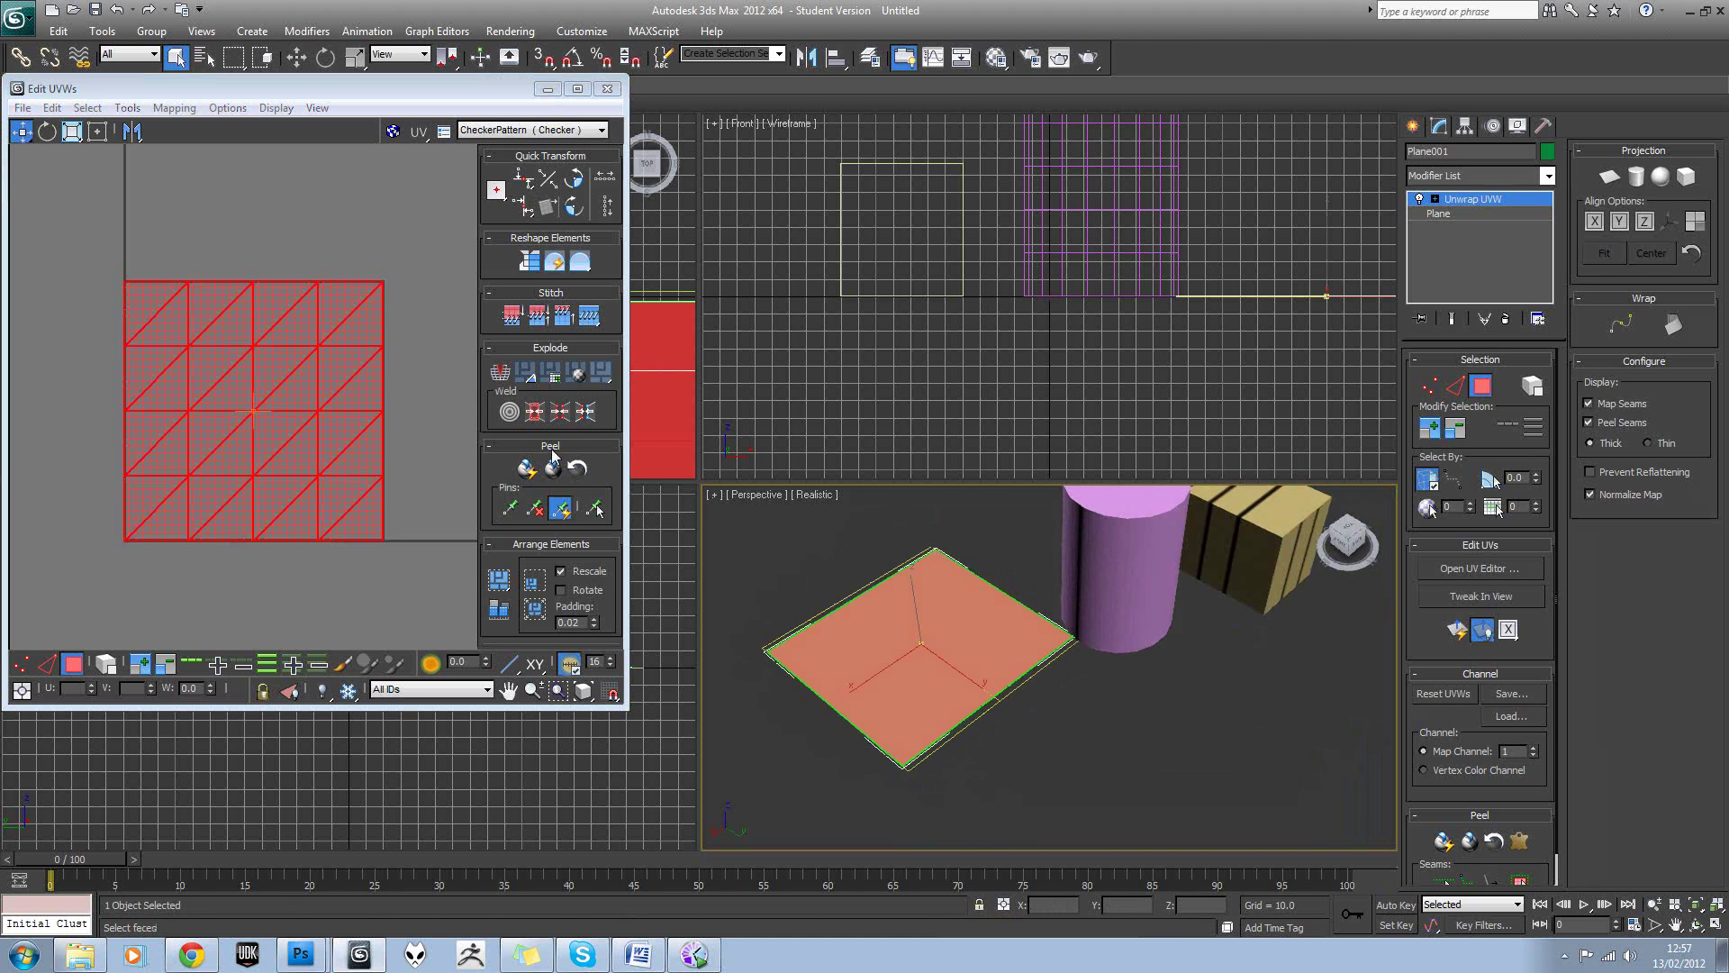
left_click(174, 108)
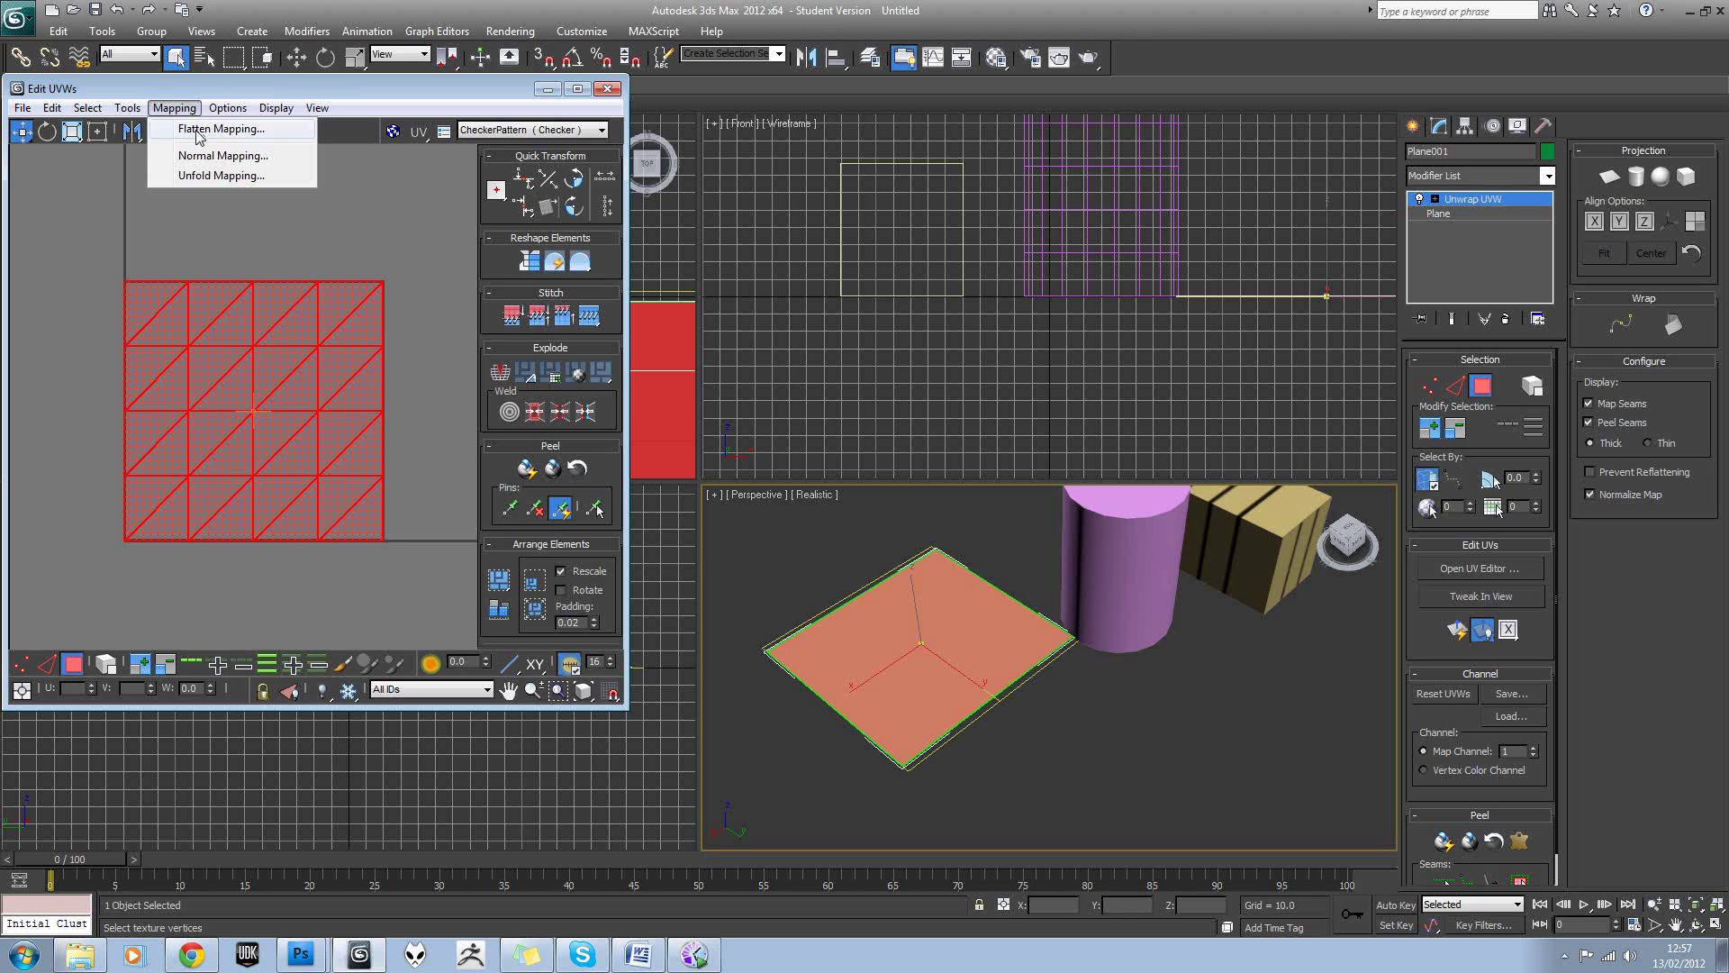
left_click(198, 132)
left_click(239, 112)
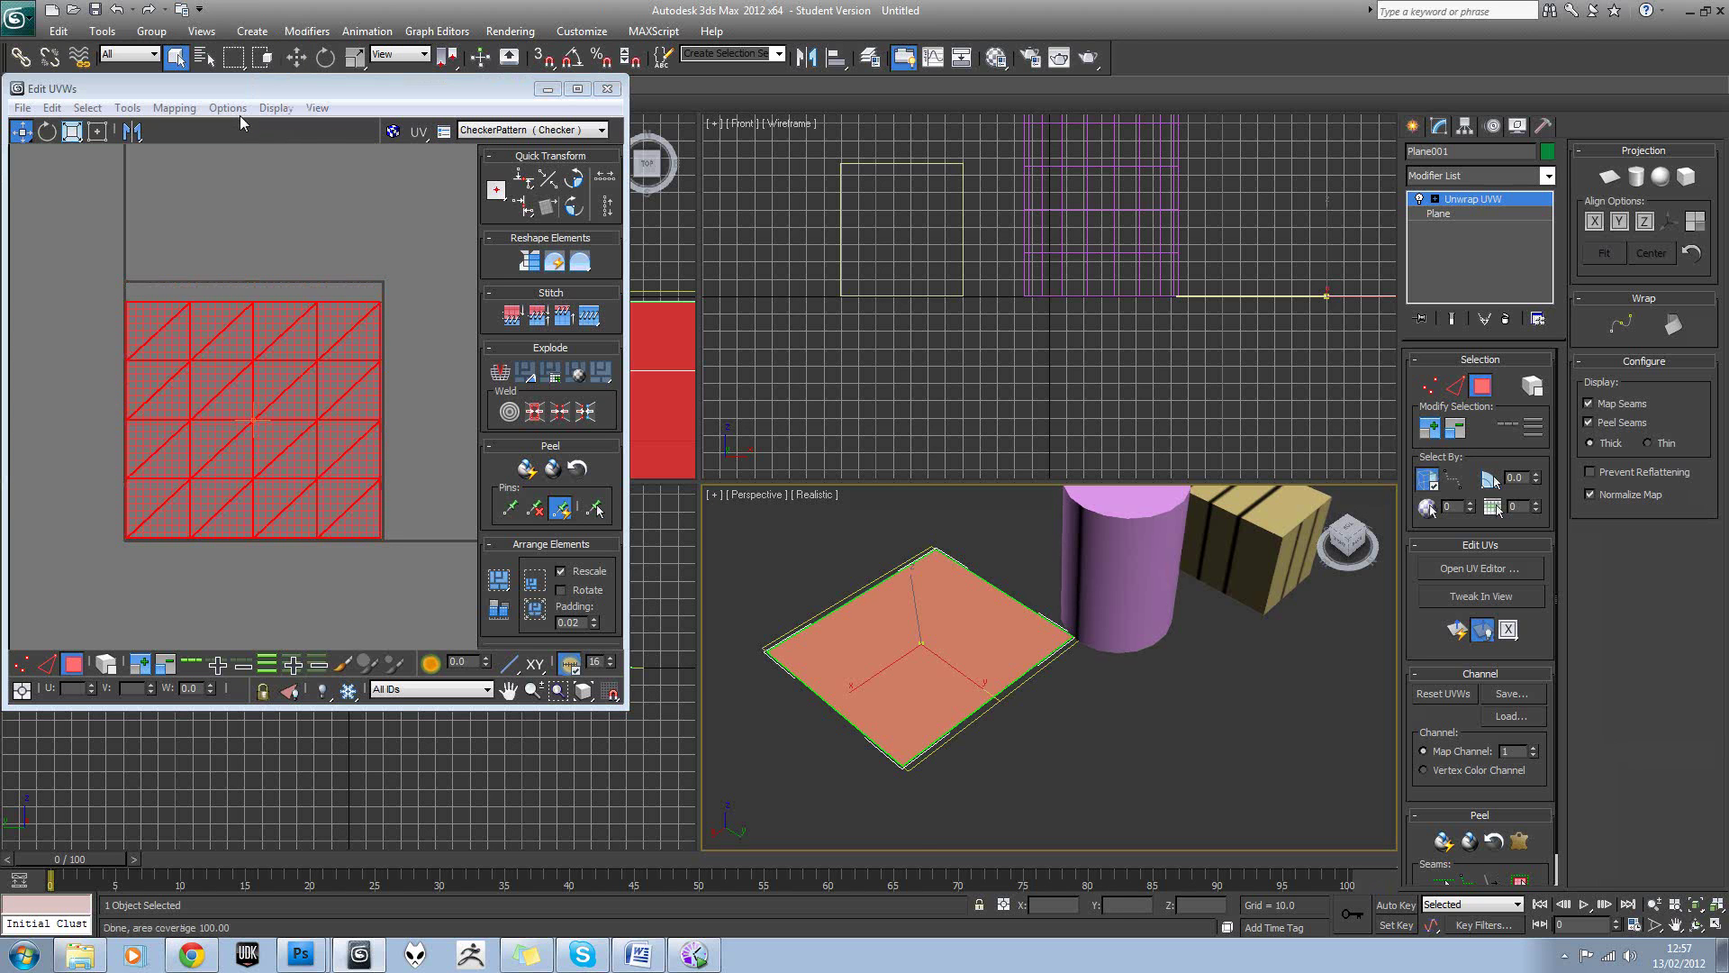
left_click(356, 252)
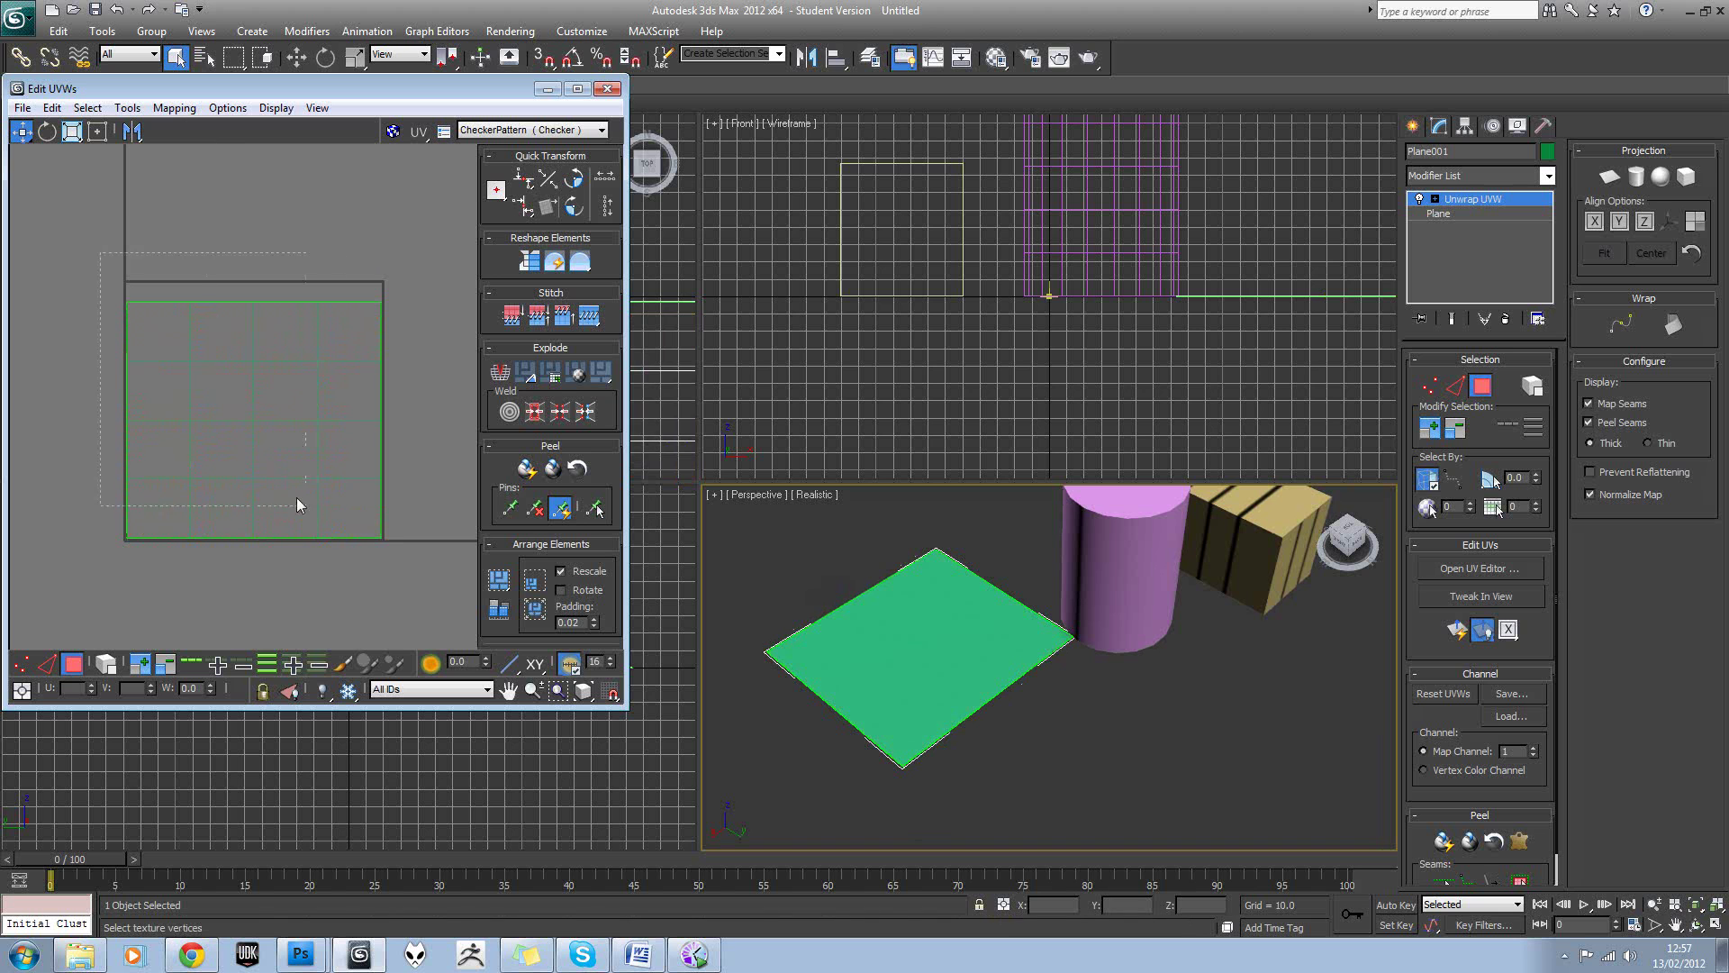
Apply Normal Mapping with the Top/Bottom Mapping option to all of the plane's faces and close the UV editor.
left_click_drag(100, 253, 422, 595)
left_click(182, 110)
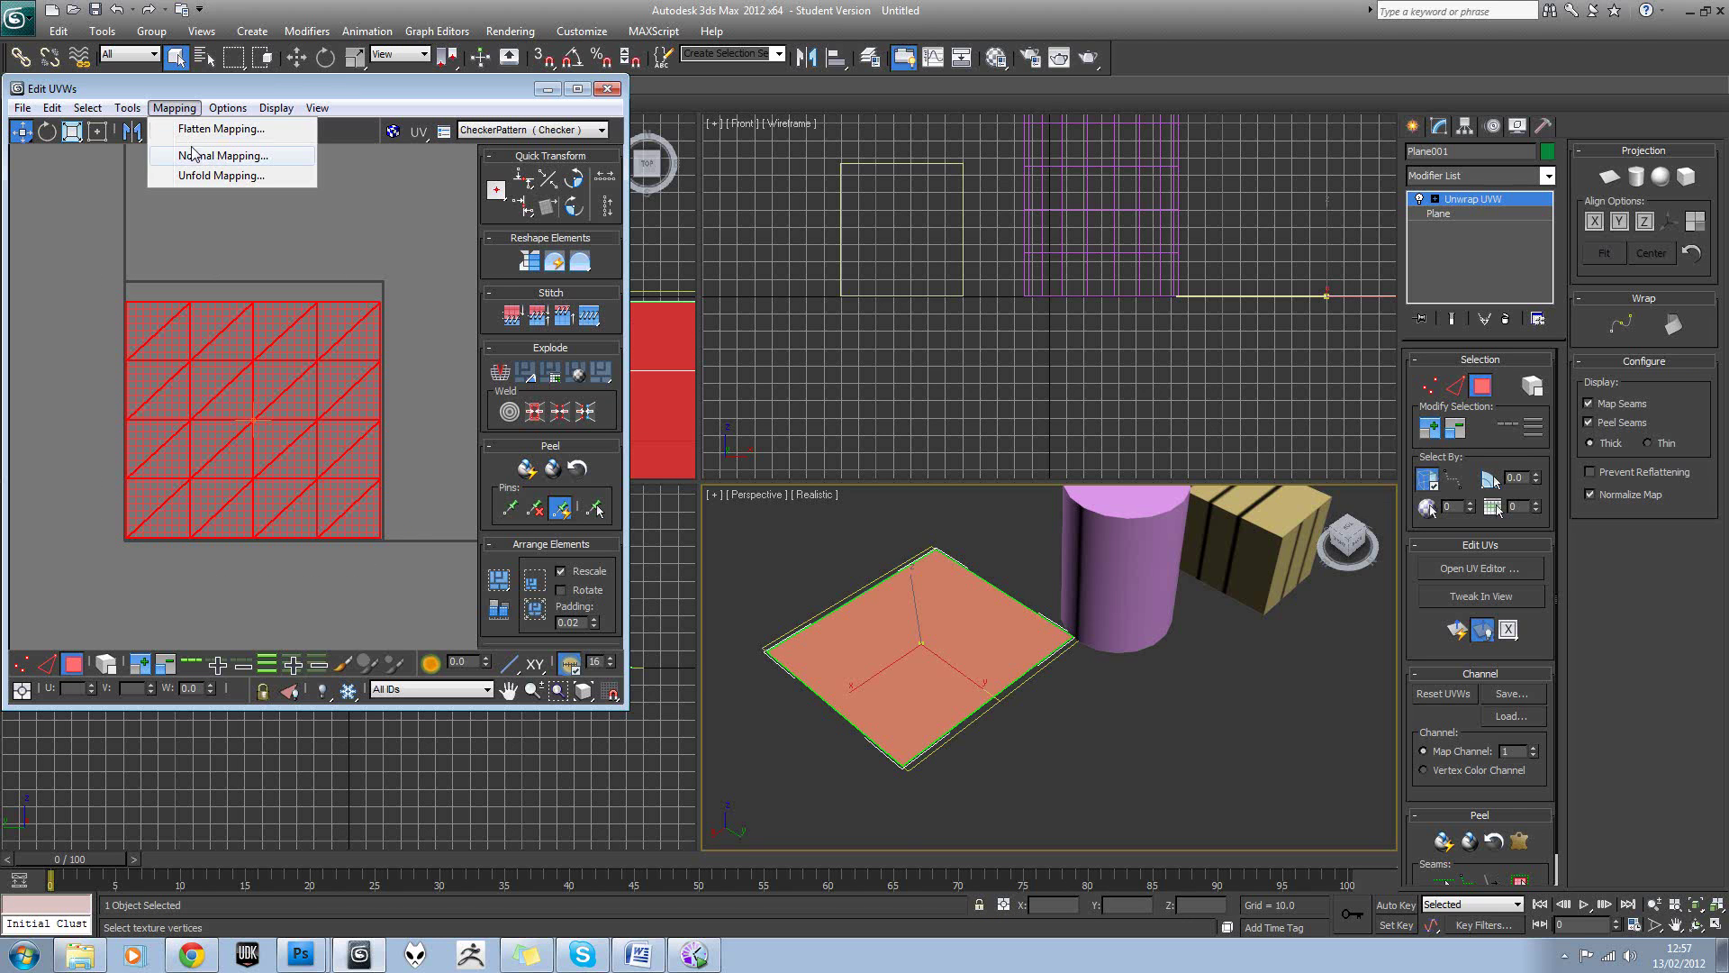
left_click(199, 163)
left_click(132, 43)
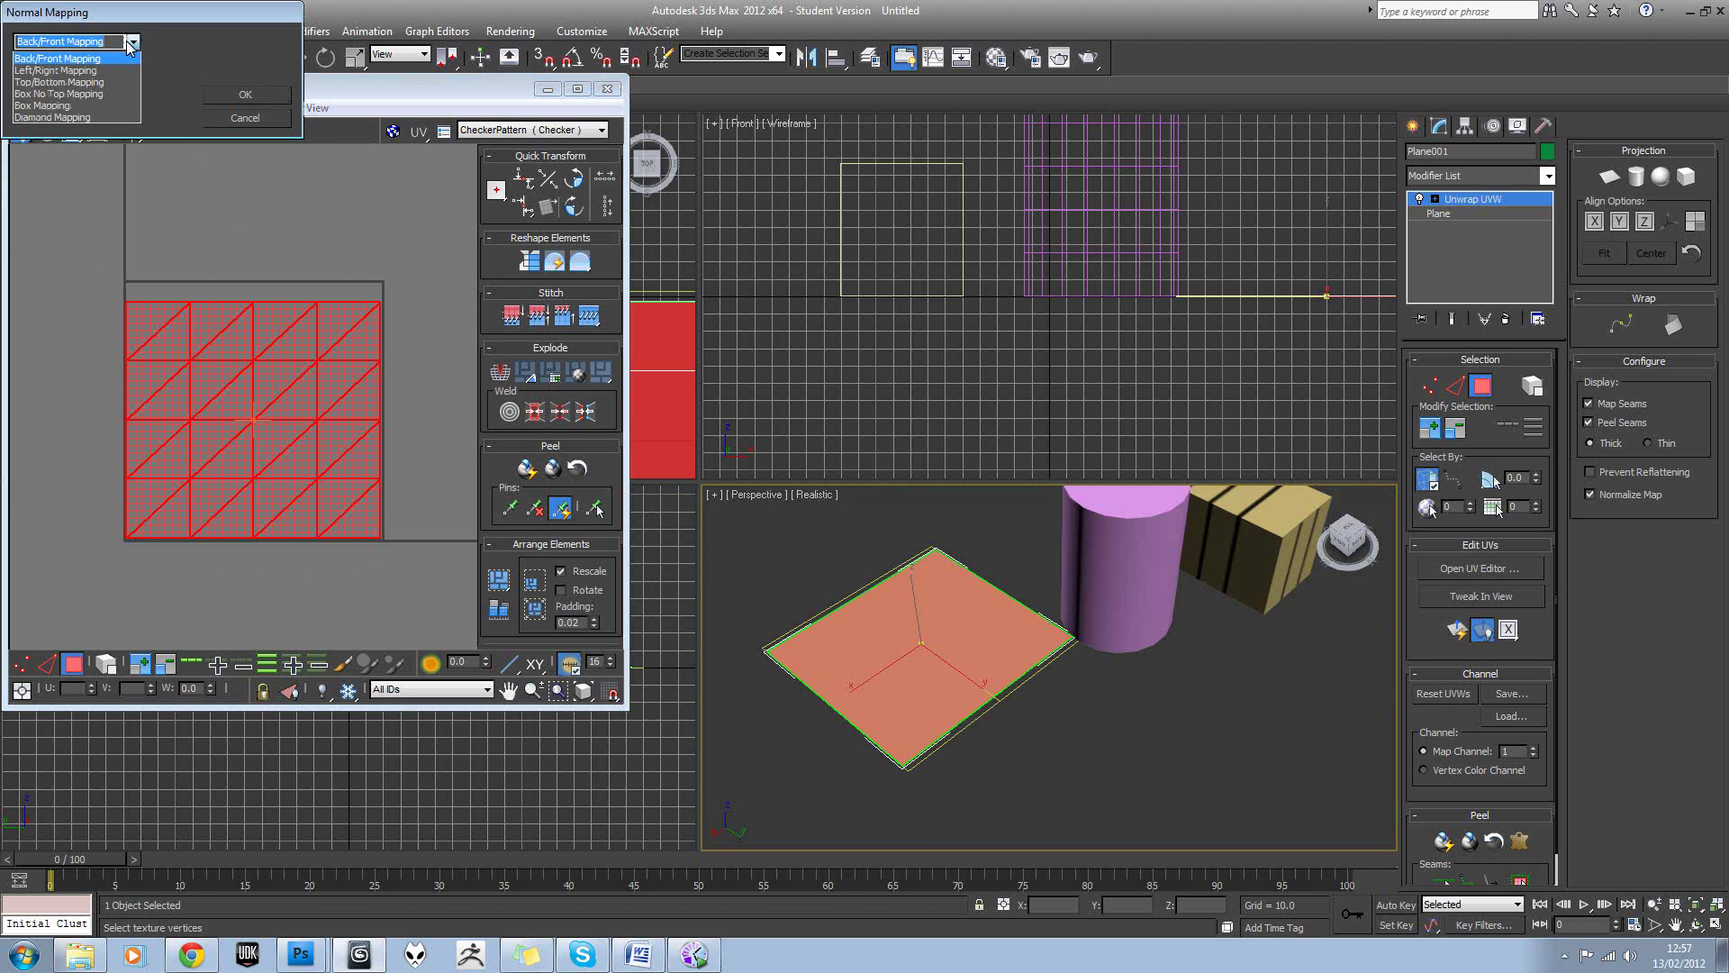
left_click(104, 82)
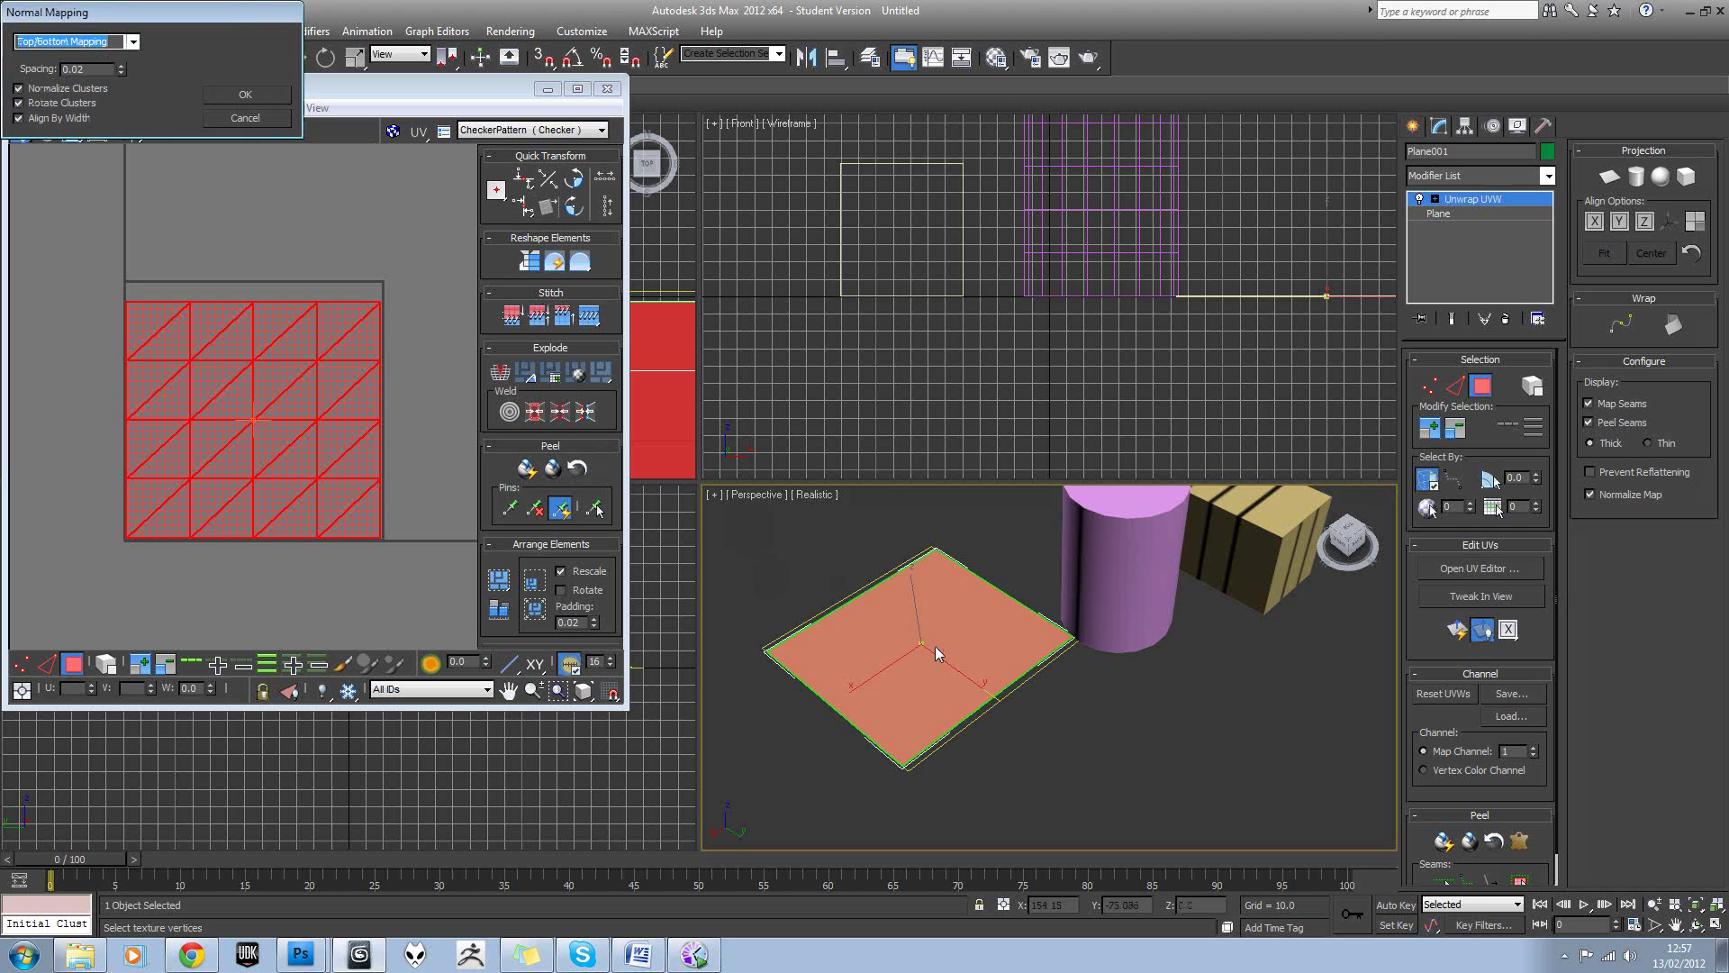
left_click(256, 92)
middle_click_drag(901, 533, 890, 670, "alt")
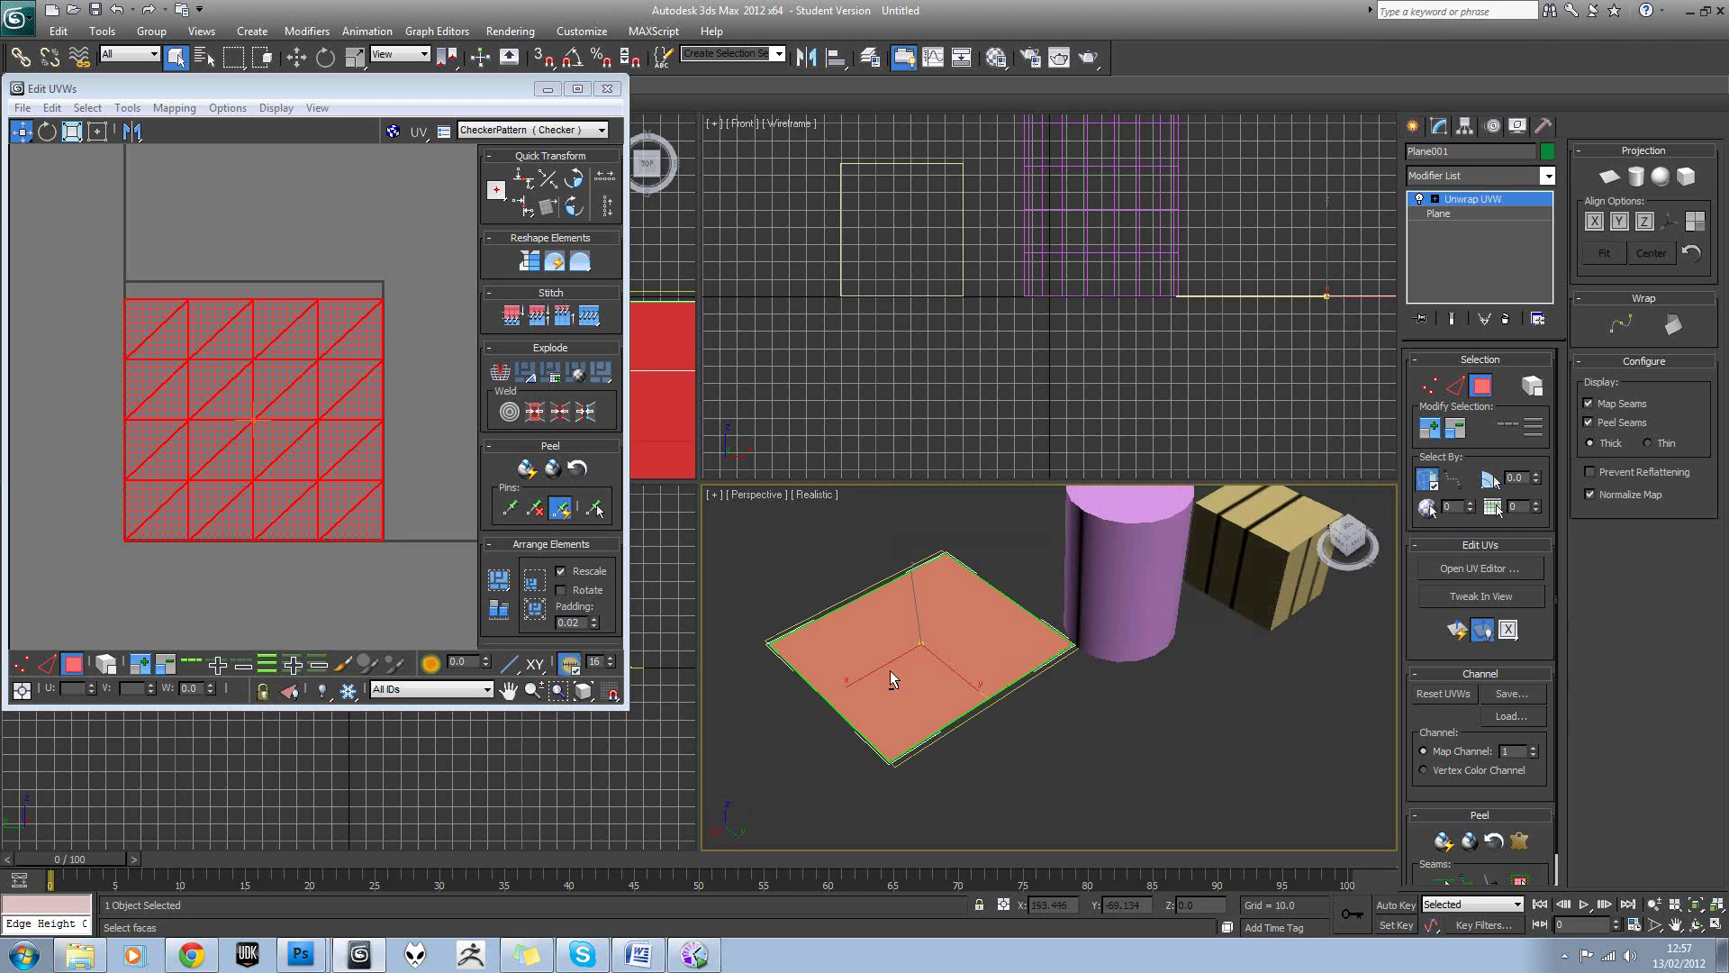
left_click(357, 270)
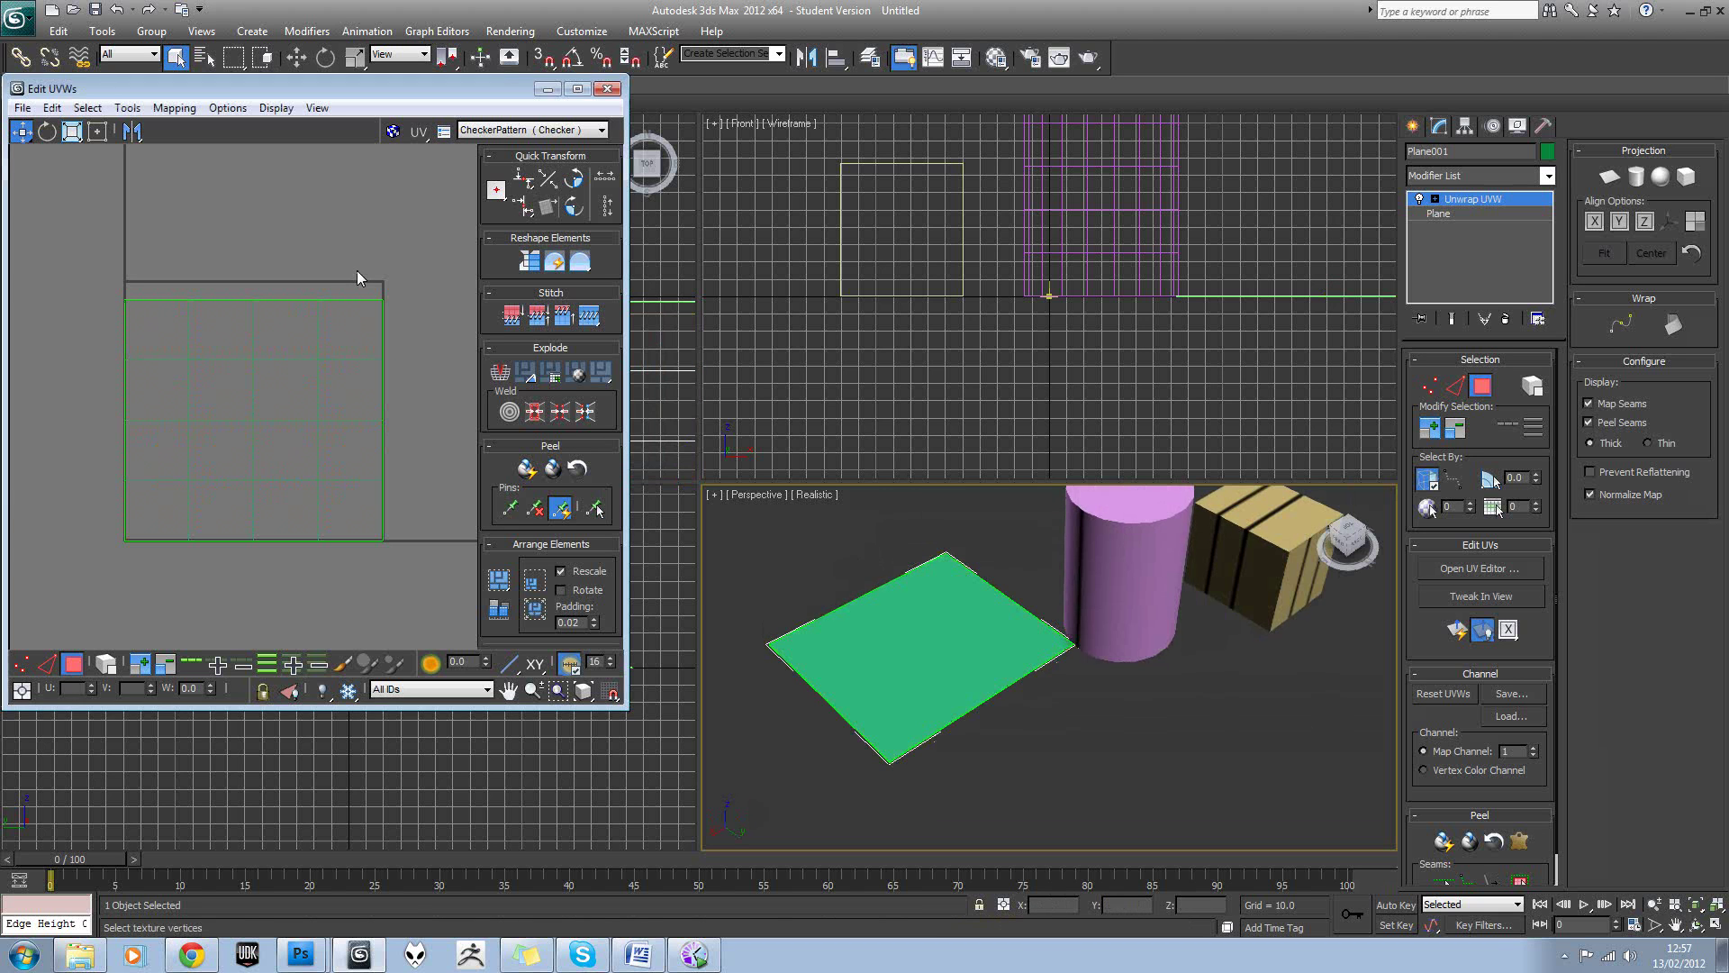
middle_click_drag(948, 607, 950, 585, "alt")
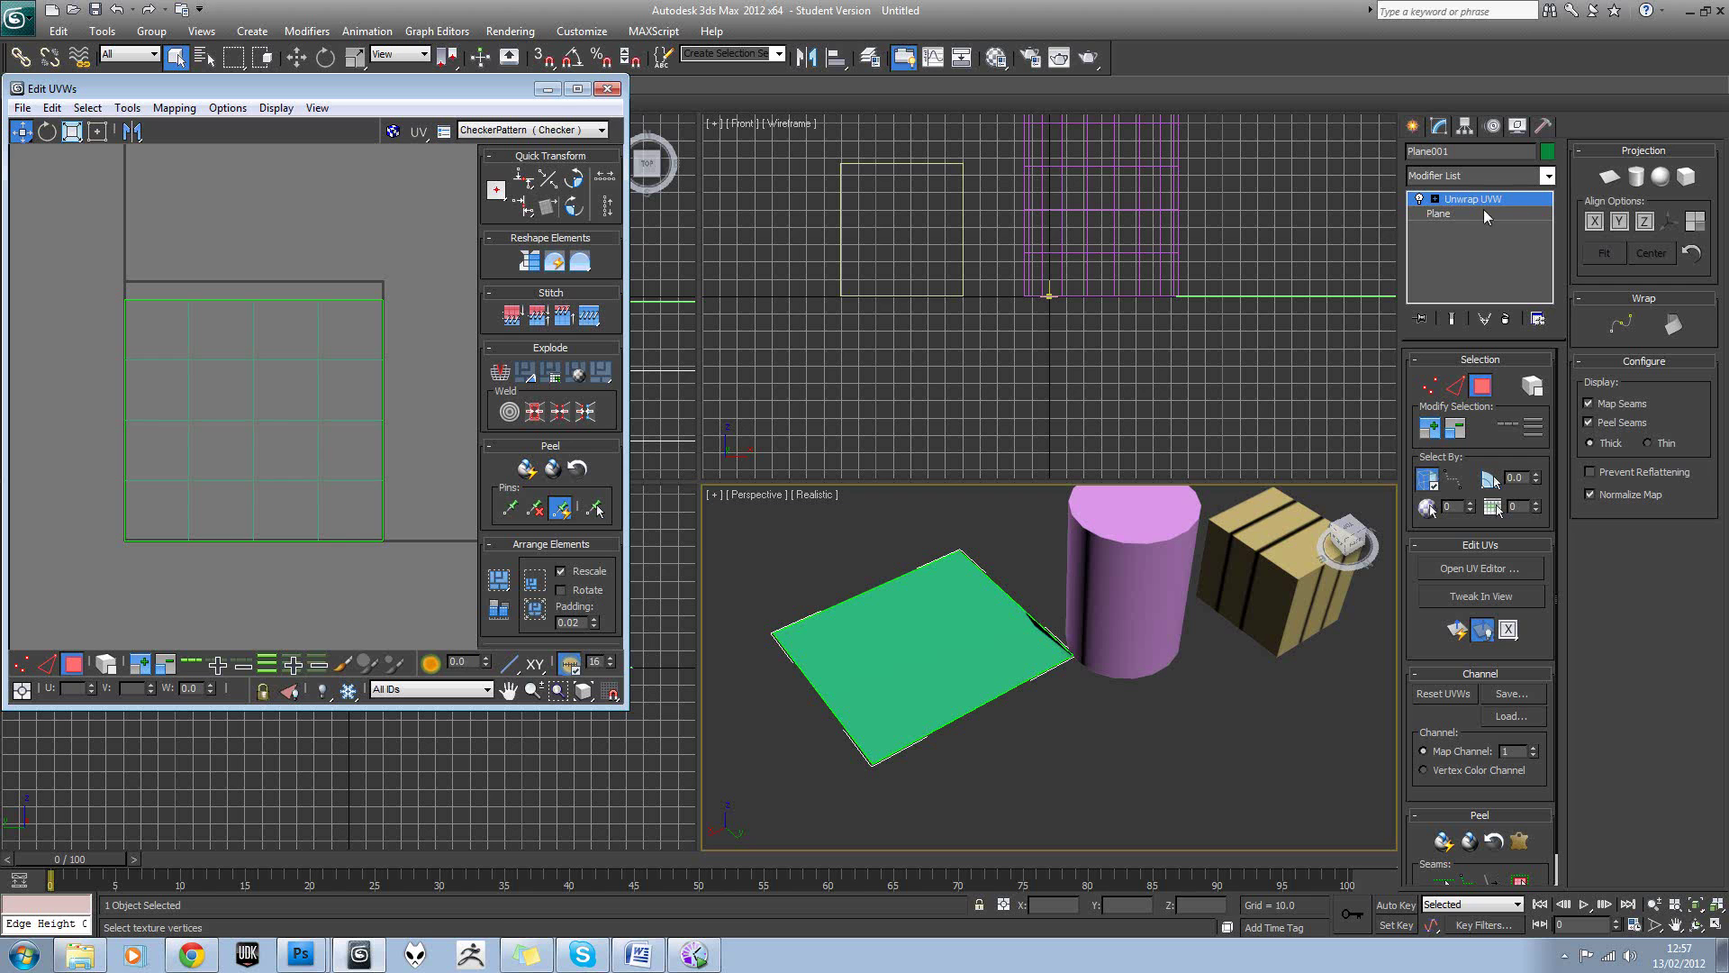
left_click(1508, 196)
Create a flat box about 144 long, 133 wide and 25 high in the empty space beyond the crate.
middle_click_drag(1329, 543, 1158, 553)
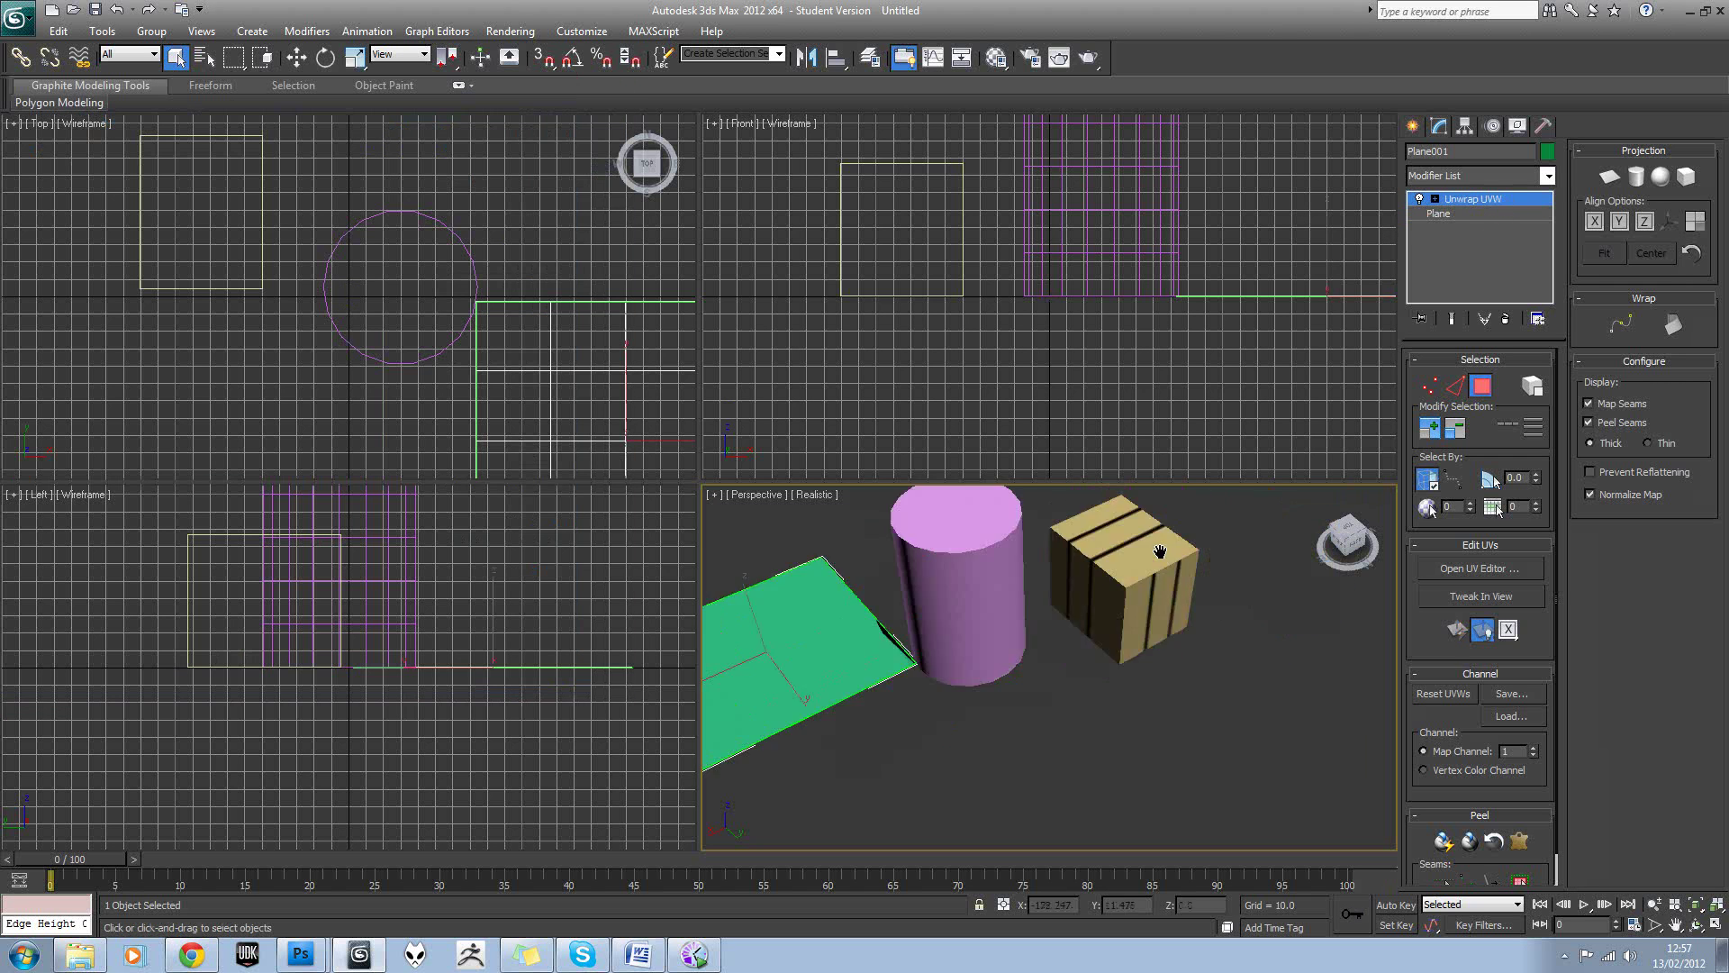
scroll(1178, 609, "down", 4)
key("w")
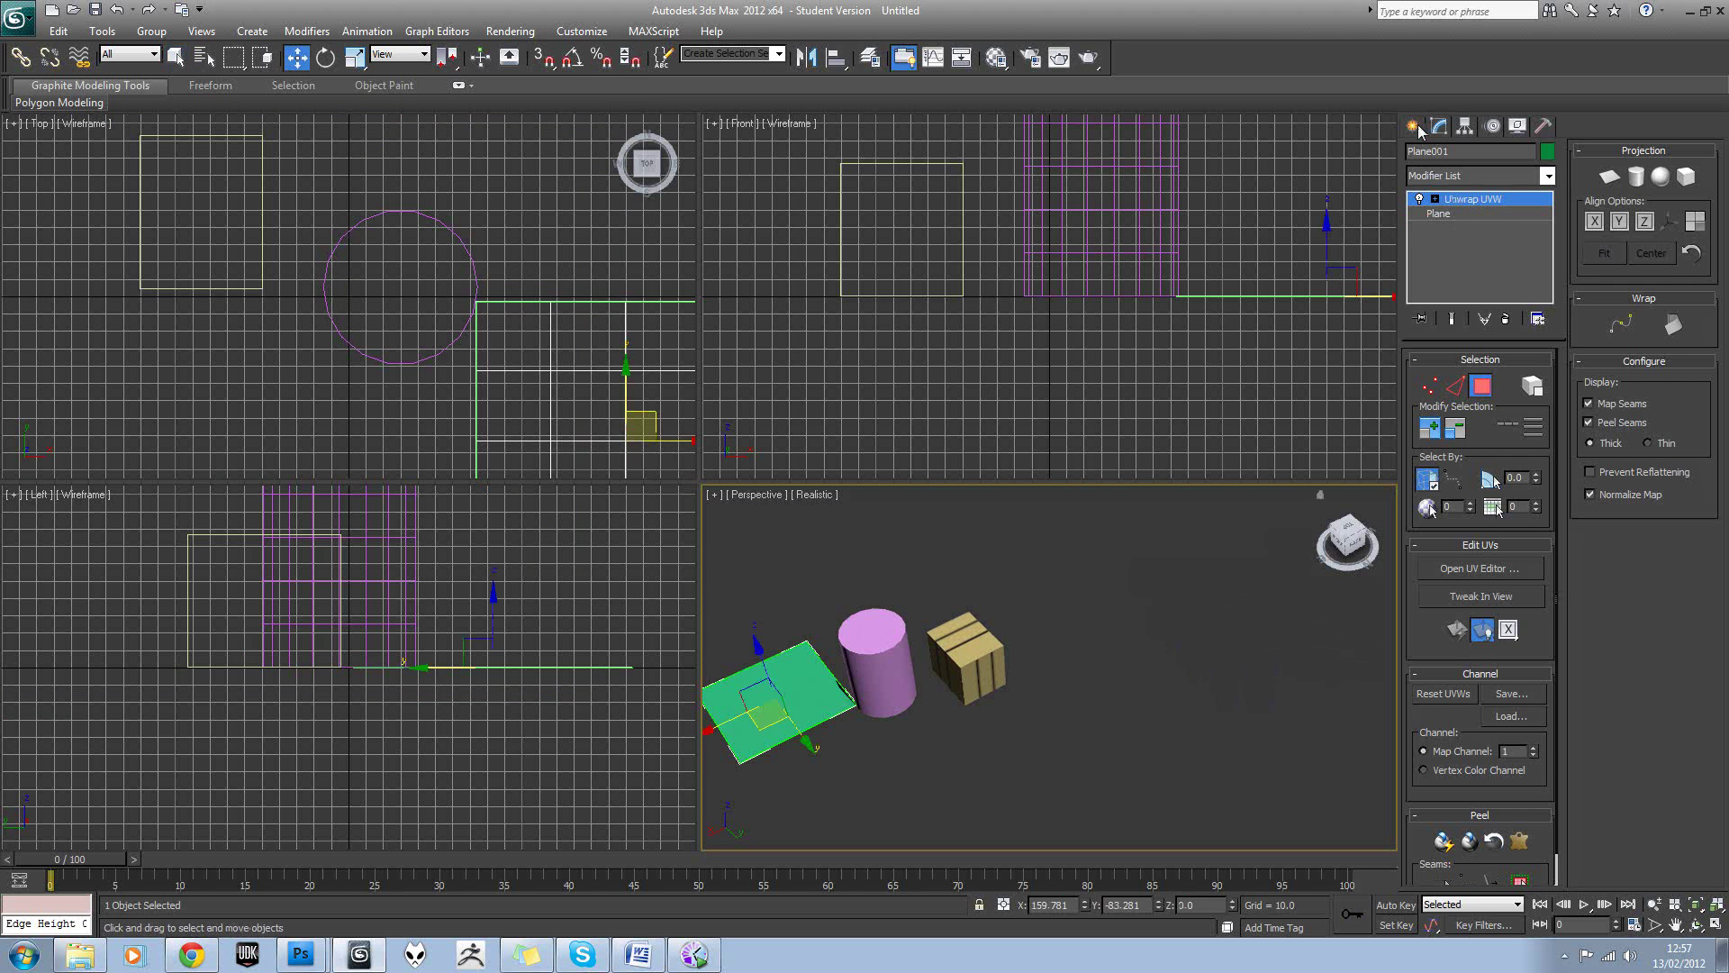
left_click(1416, 127)
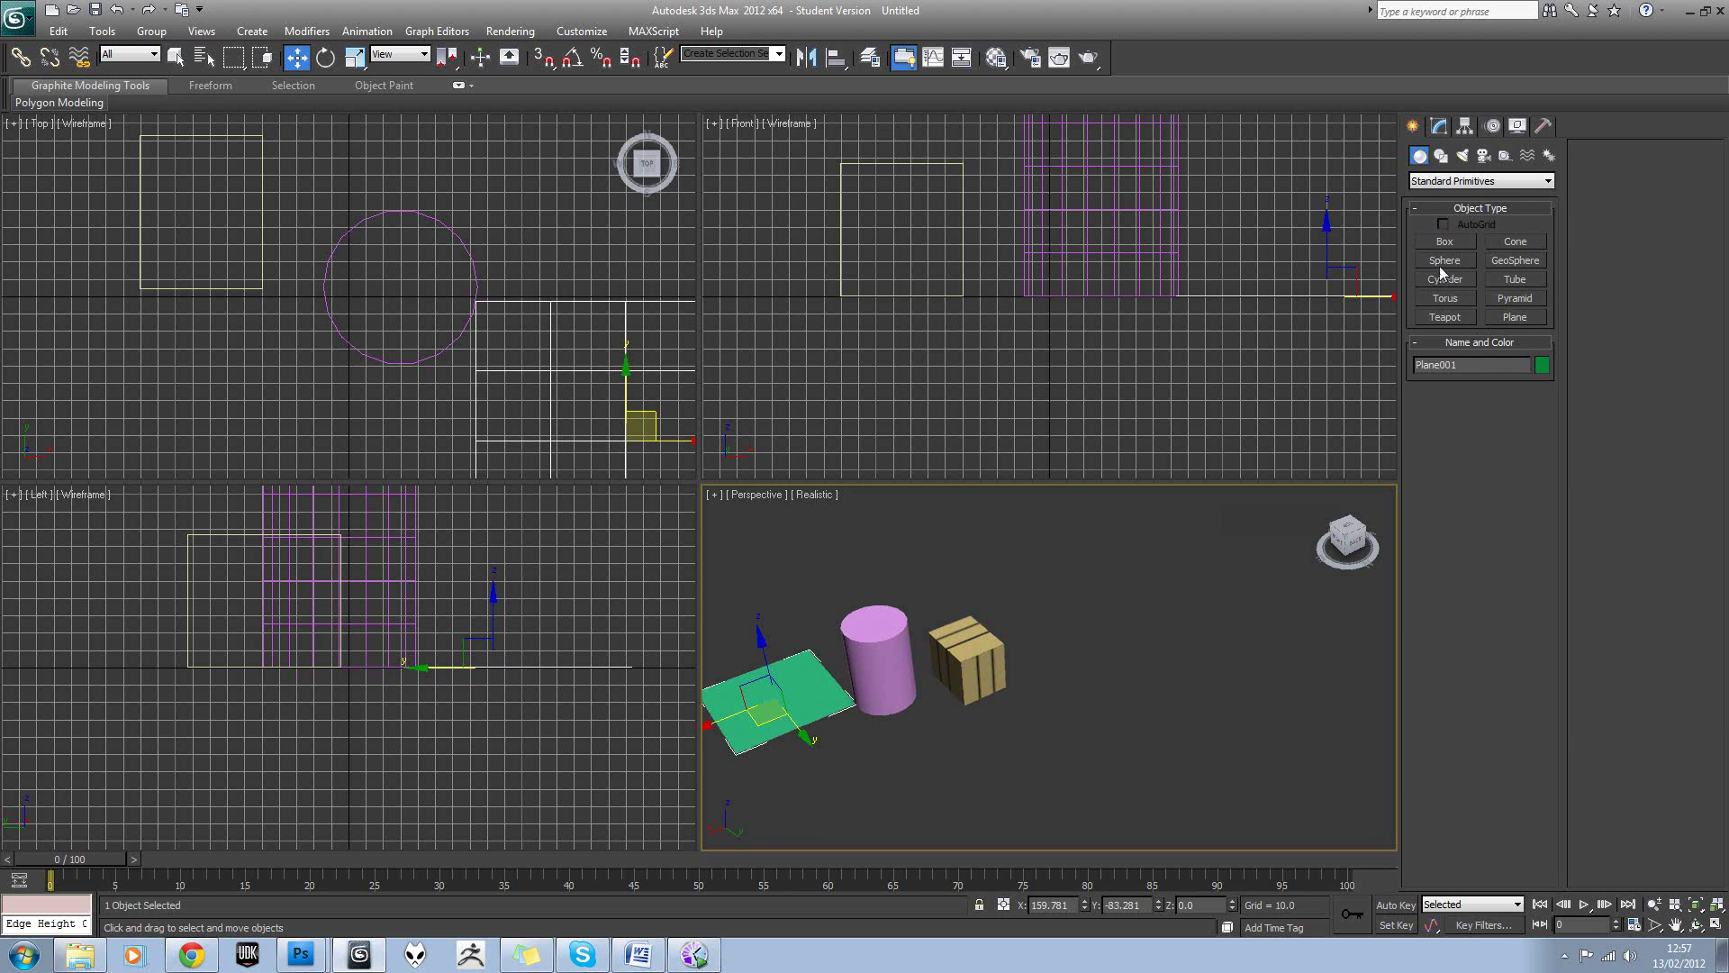
left_click(1445, 241)
left_click_drag(1191, 666, 1193, 751)
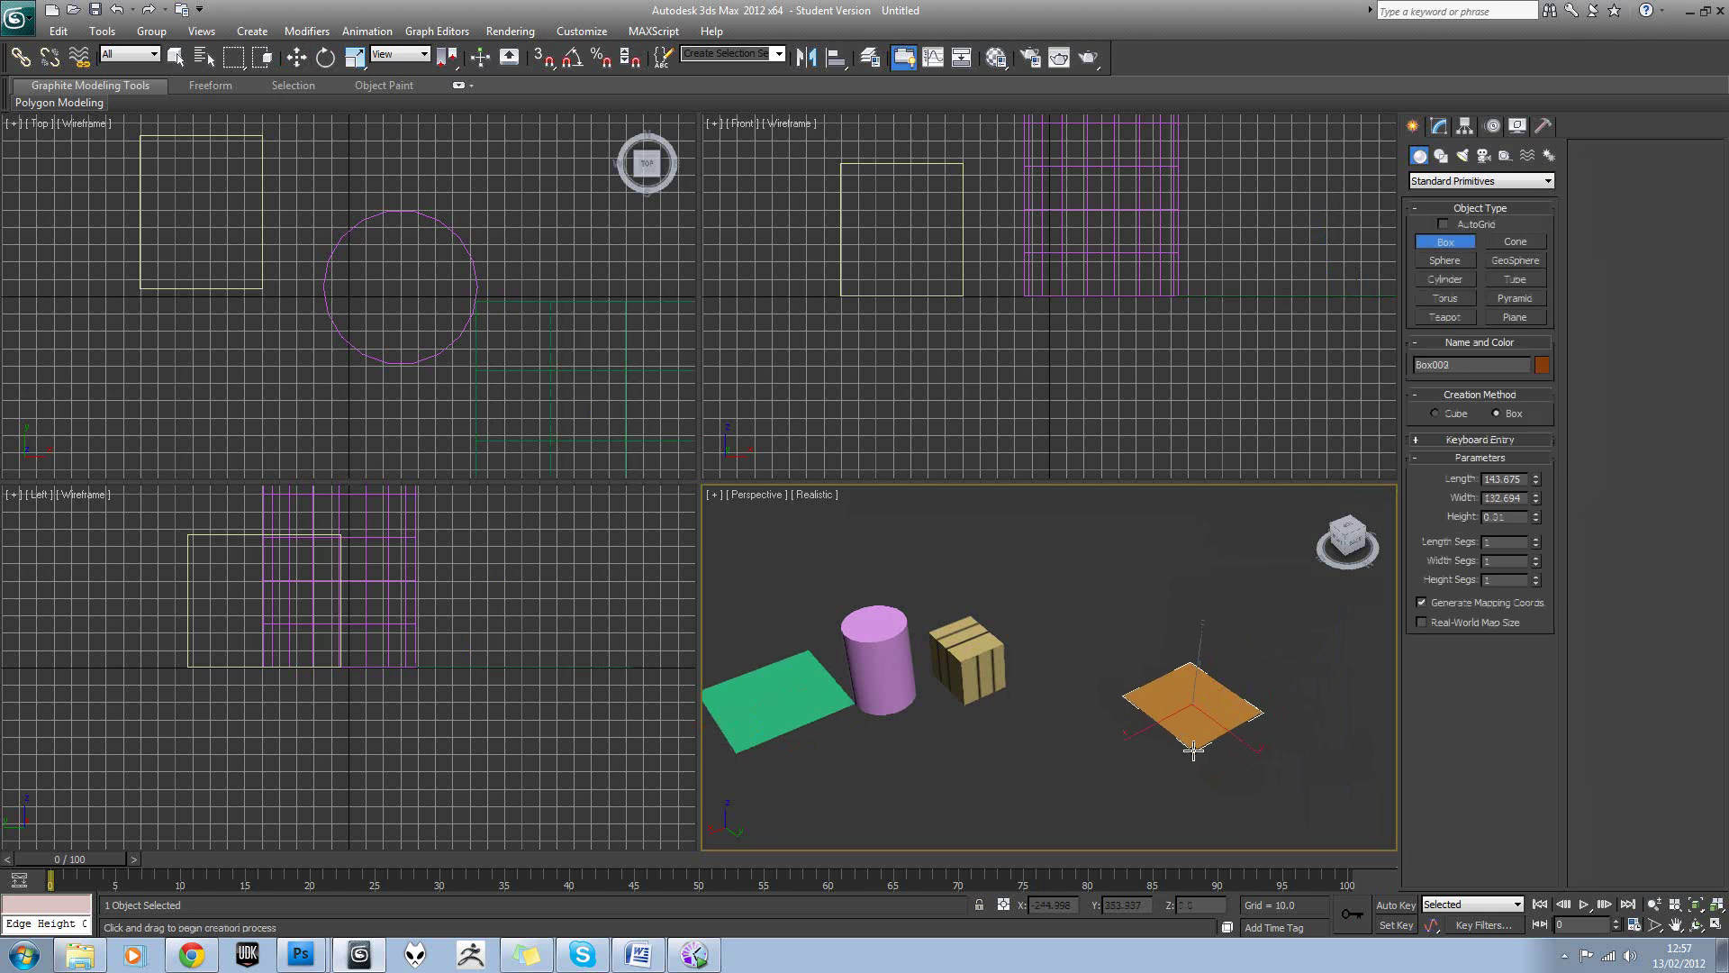
left_click(1194, 731)
middle_click_drag(1196, 731, 1207, 662, "alt")
key("w")
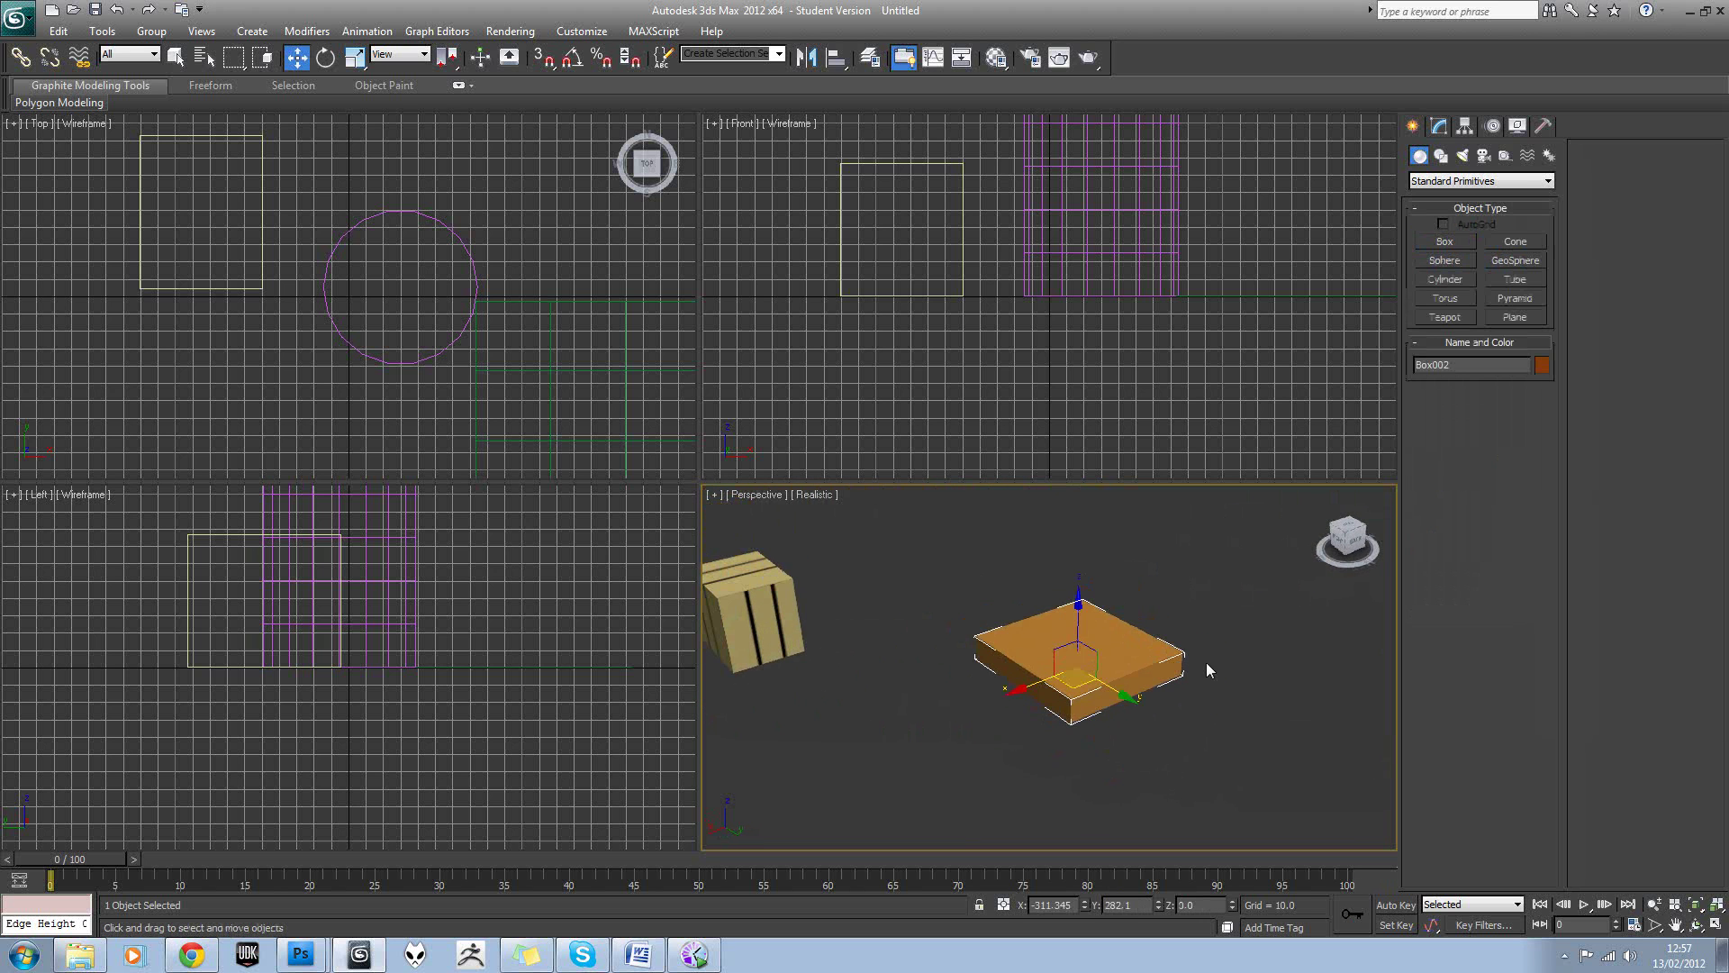
Create a cylinder with a radius of about 36 and a height of about 104 behind the orange box.
left_click(1445, 280)
mouse_move(1163, 626)
left_mouse_down()
mouse_move(1203, 628)
mouse_move(1187, 636)
left_mouse_up()
left_click(1176, 576)
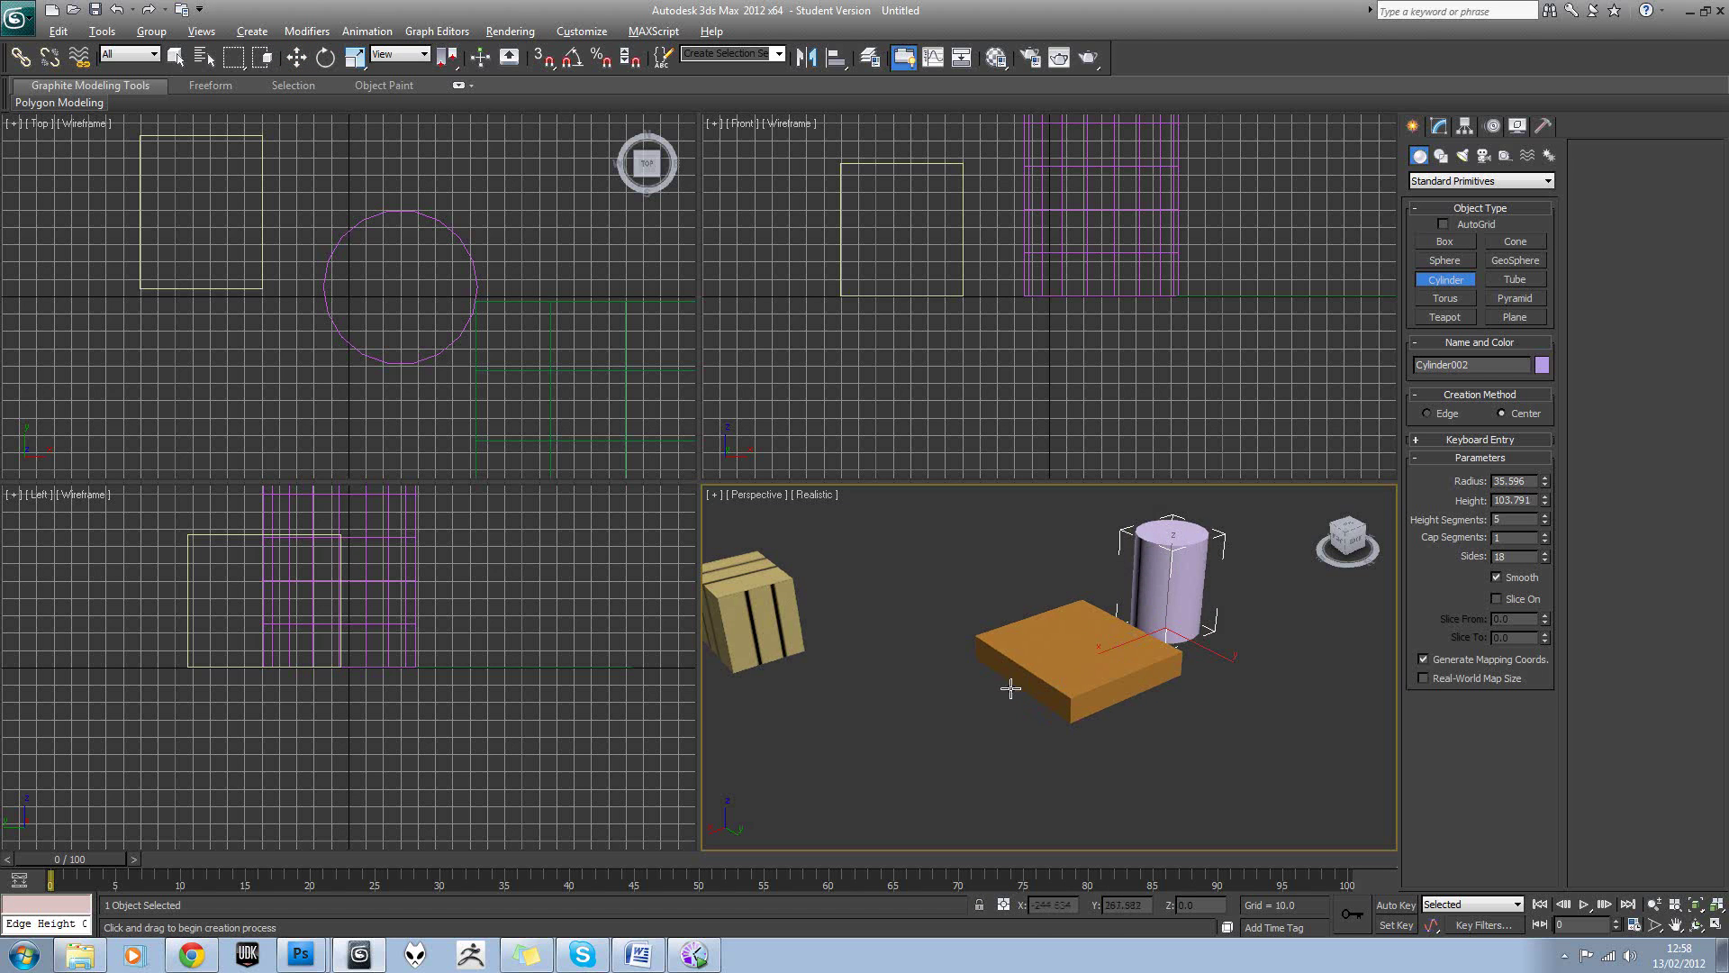
Create two smaller cylinders beside the orange box, on the side facing the crate.
middle_click_drag(1011, 689, 996, 726, "alt")
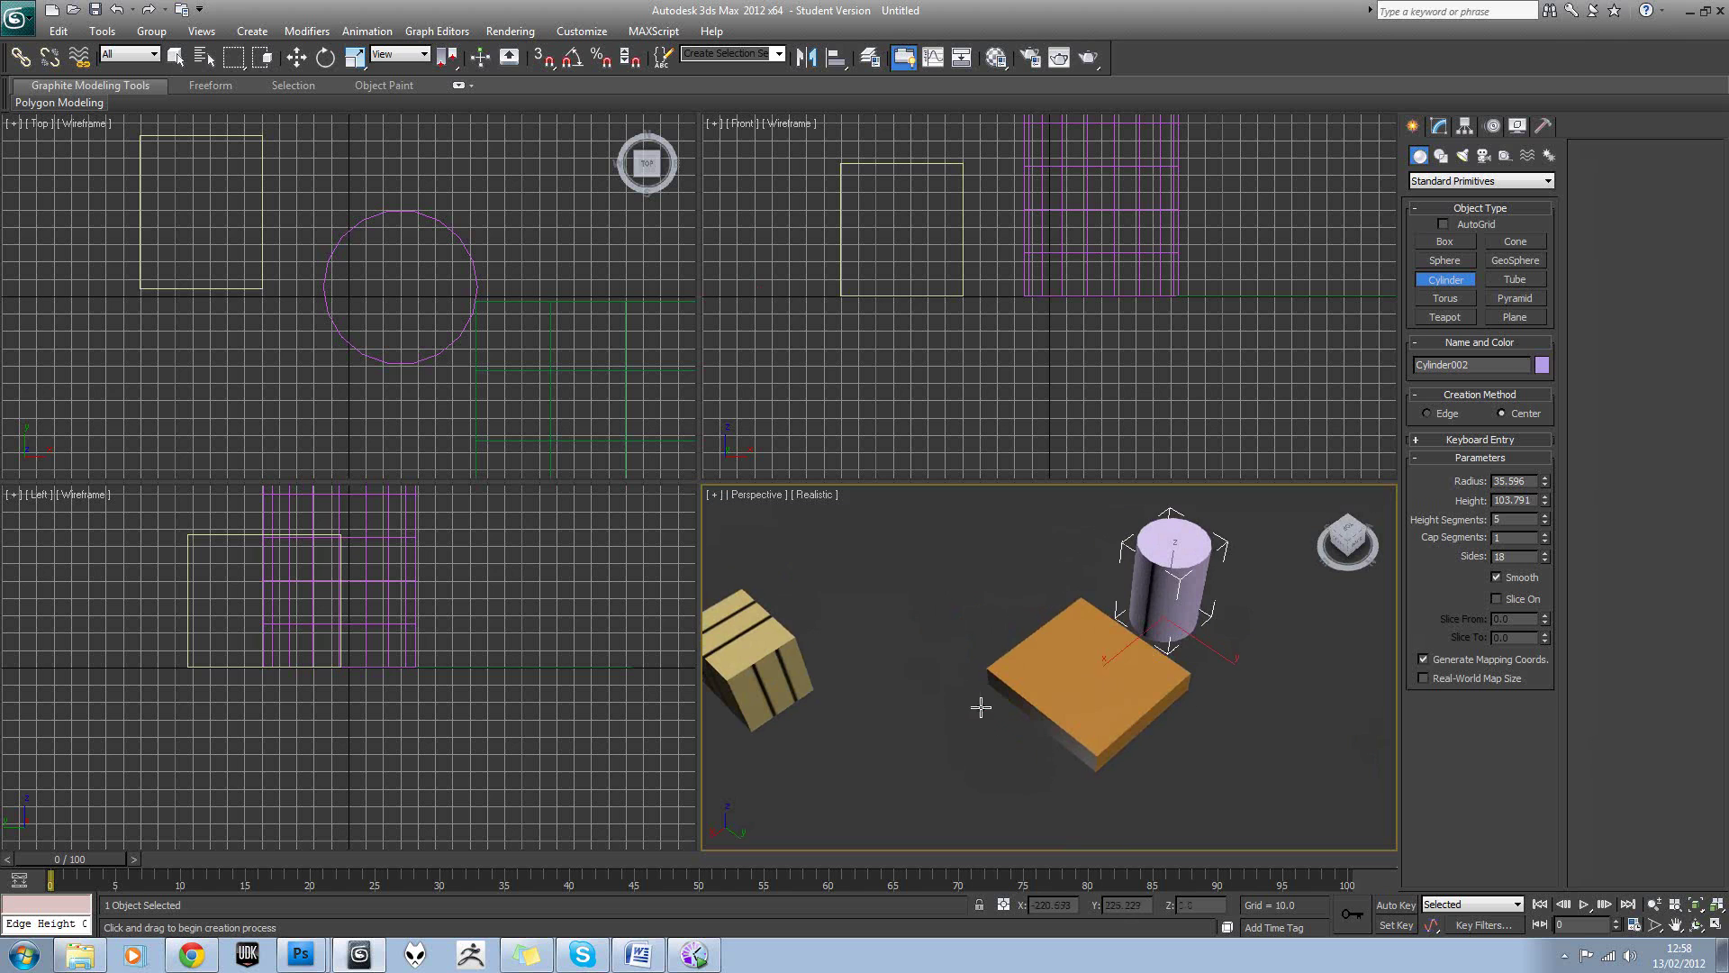
left_click_drag(981, 707, 998, 712)
left_click_drag(1064, 770, 1072, 775)
key("w")
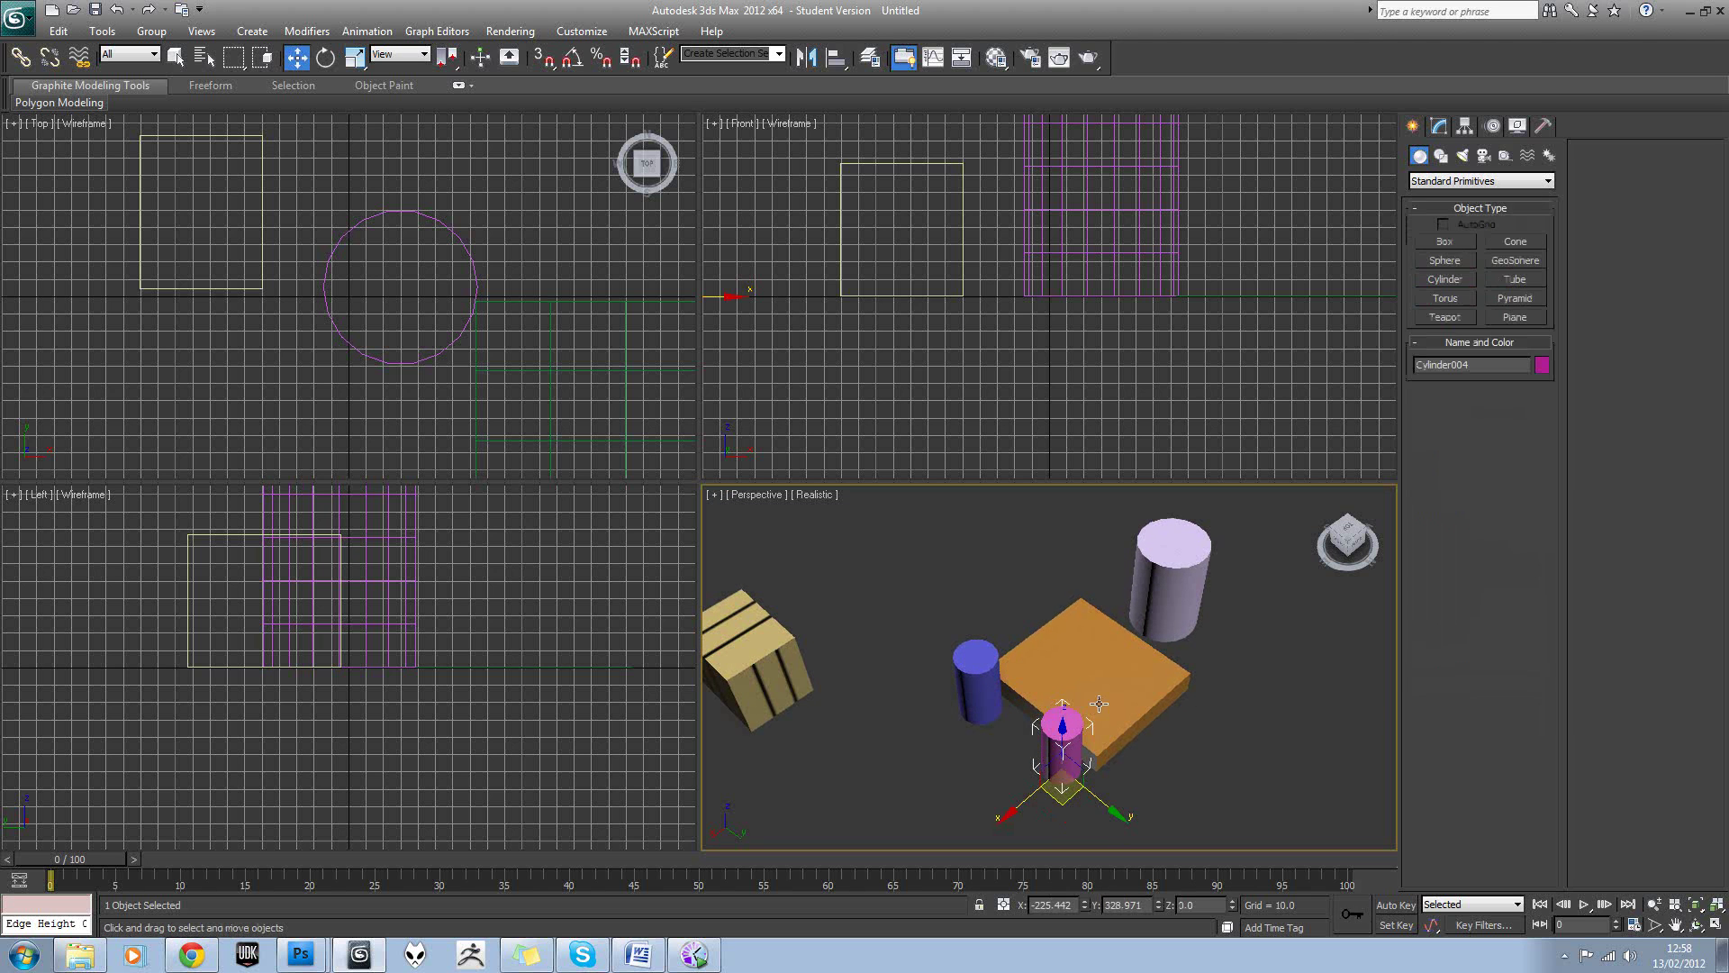
Delete the magenta cylinder and put a clone of the small blue cylinder in its place beside the box.
middle_click_drag(1099, 707, 1091, 683)
key("Delete")
left_click(976, 667)
left_click_drag(1010, 725, 1090, 782, "shift")
left_click(854, 553)
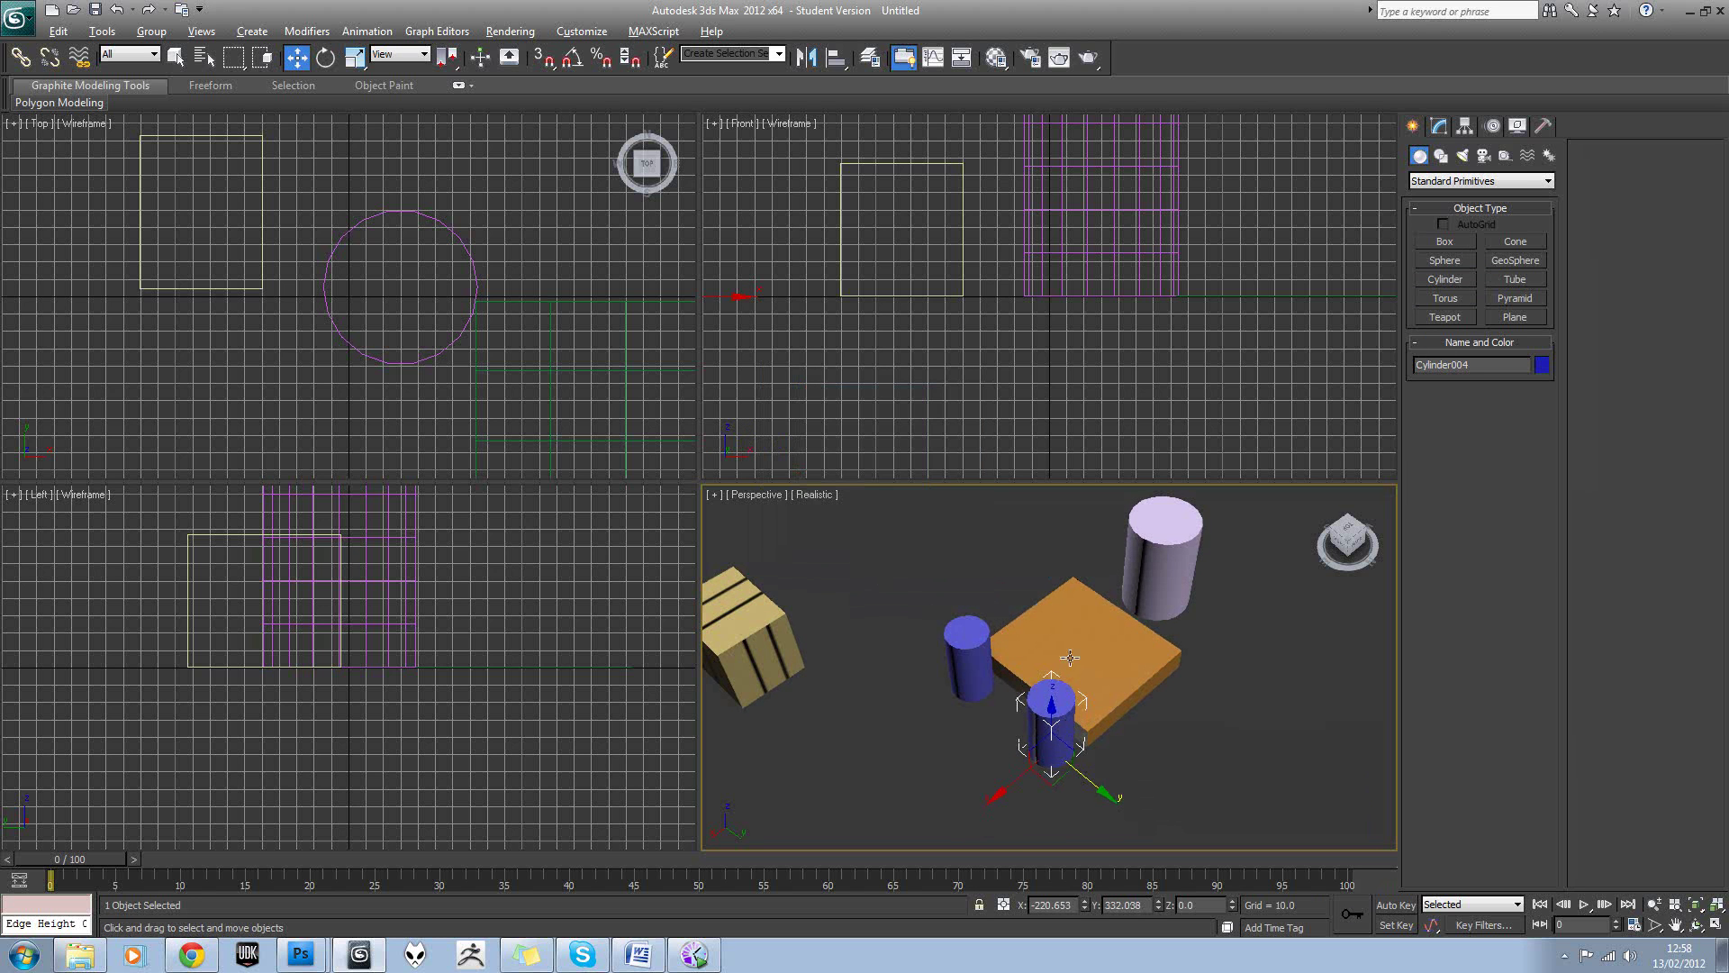
Show edged faces in the perspective view and convert the orange box to an Editable Poly.
middle_click_drag(1081, 613, 1108, 608, "alt")
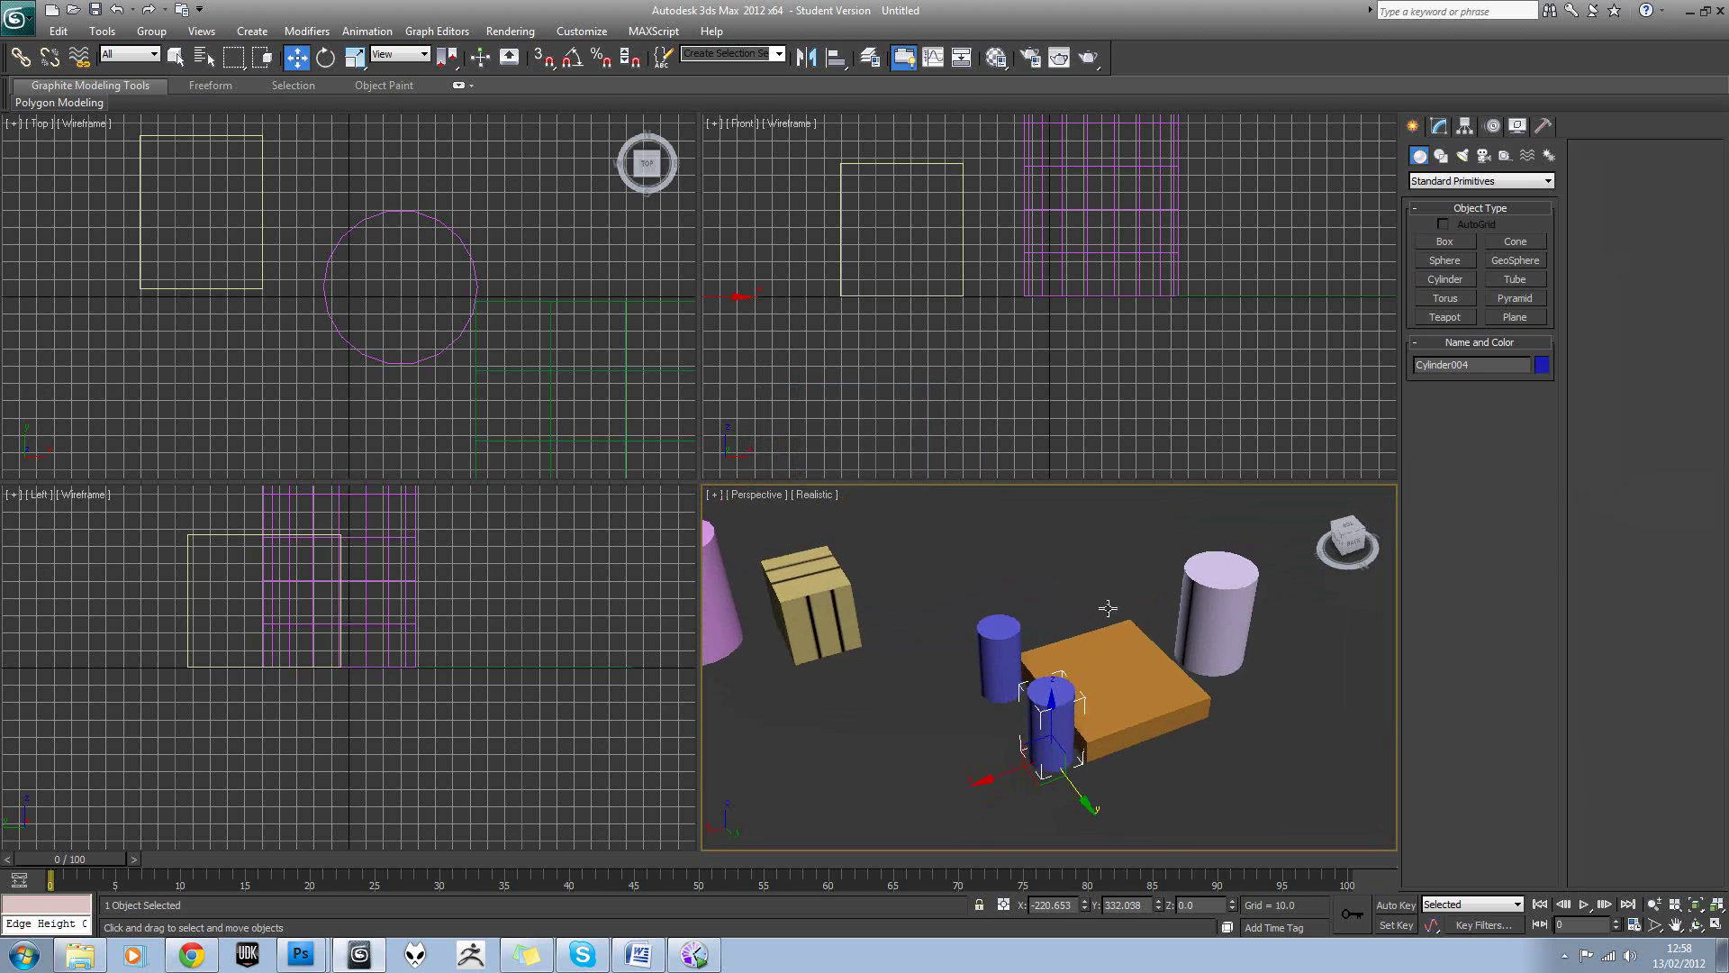
left_click(1433, 243)
key("w")
left_click(1127, 671)
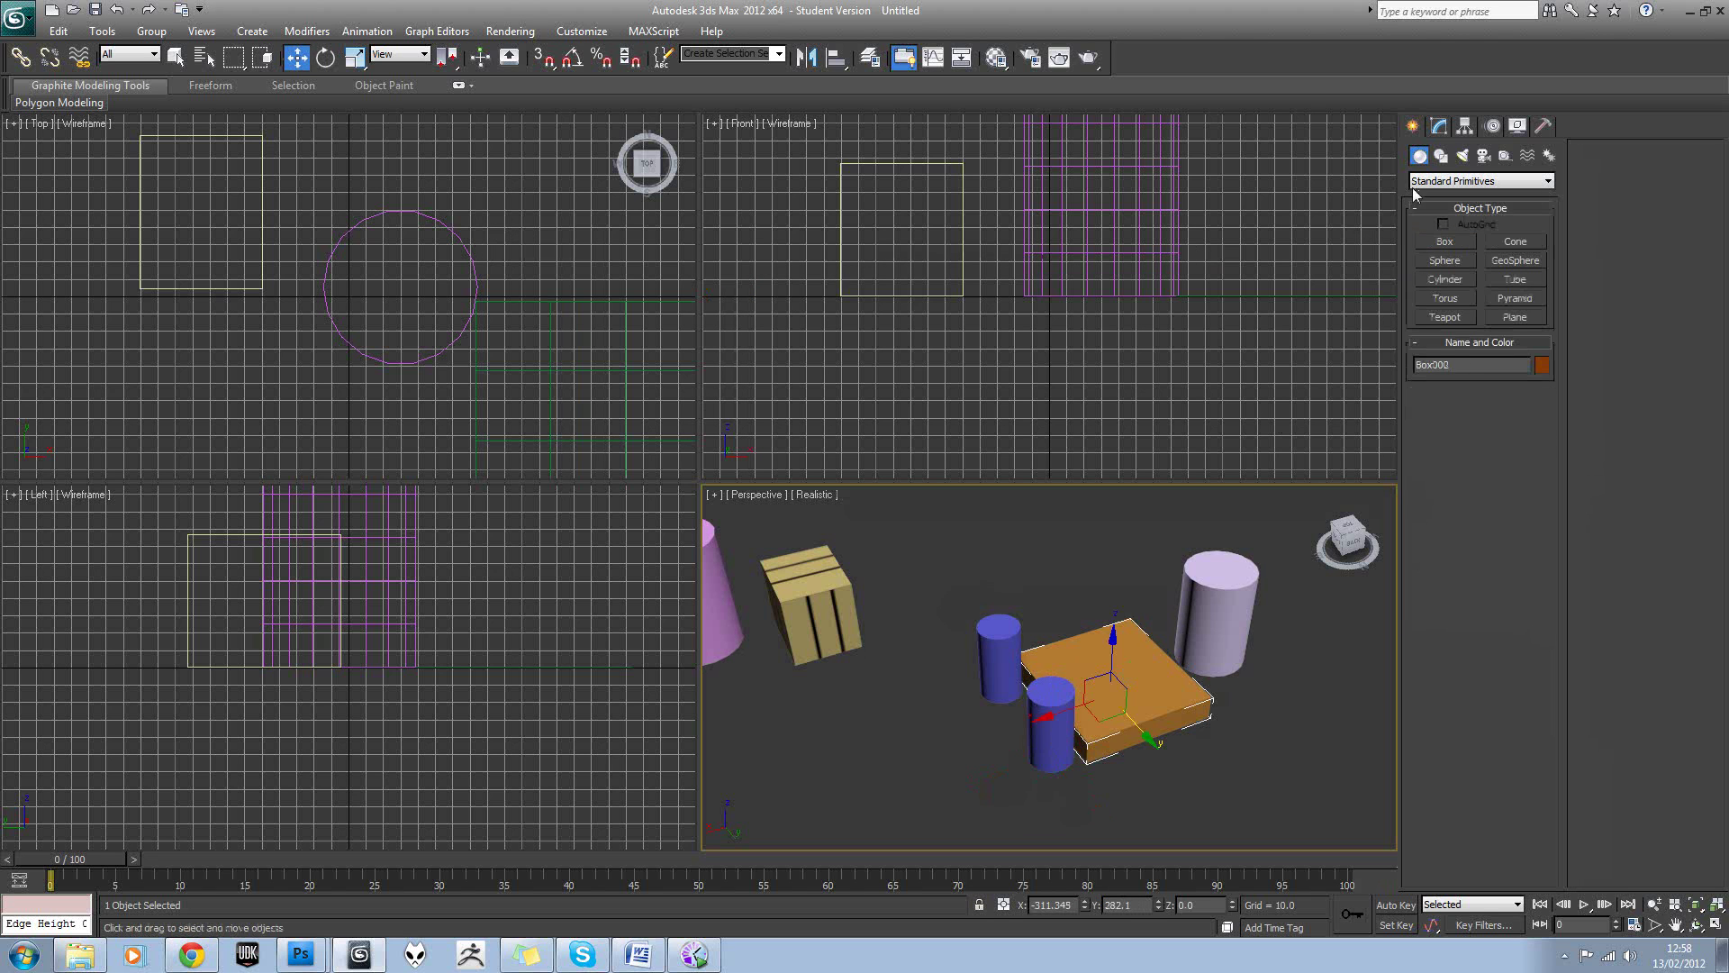
left_click(1445, 131)
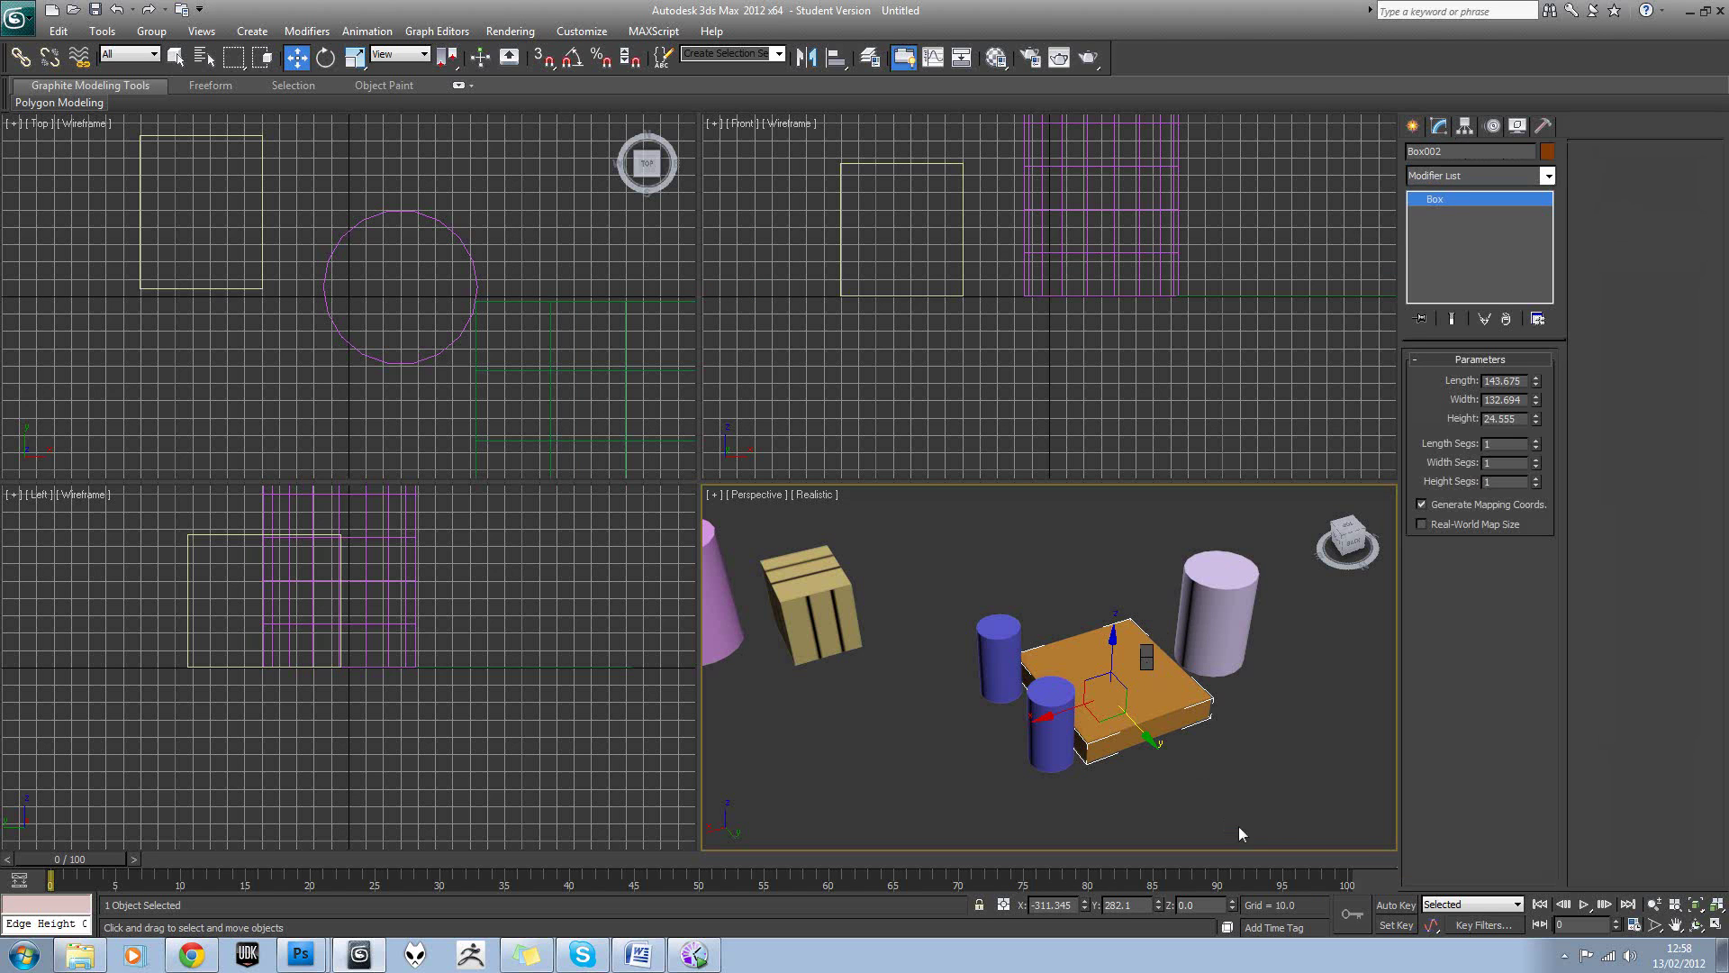
key("F4")
middle_click_drag(1205, 692, 1135, 664)
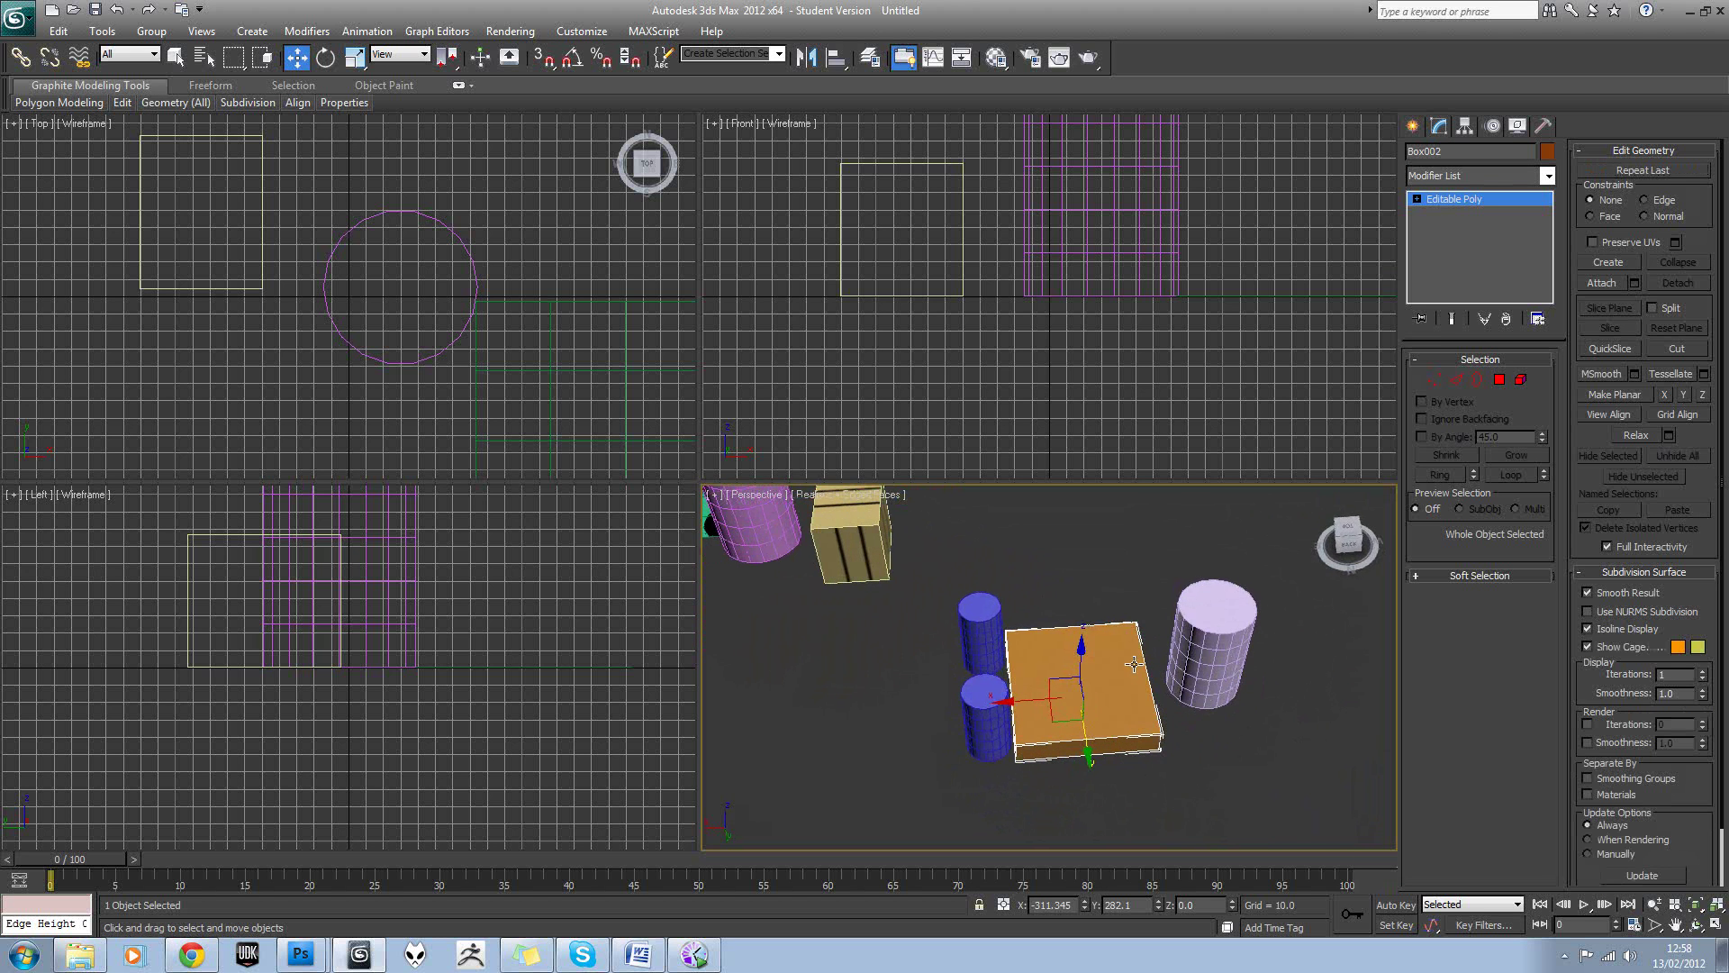
Inset the orange box's top polygon to form a smaller square in its centre.
left_click(1497, 380)
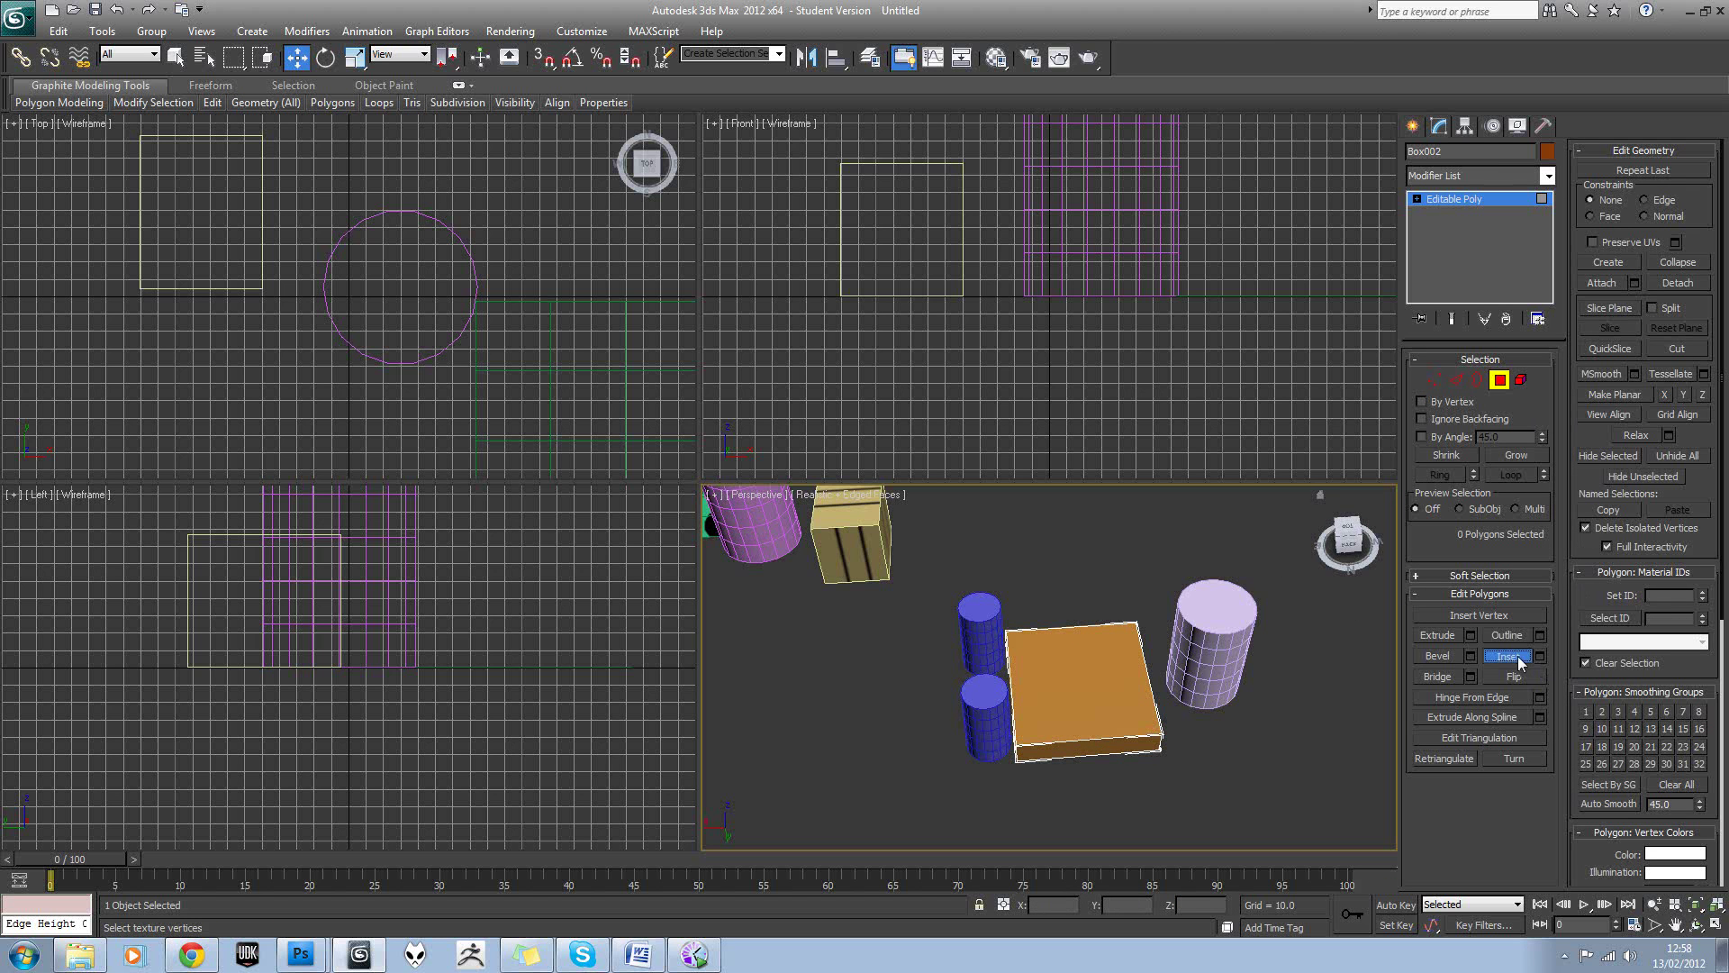
left_click(1519, 663)
left_click_drag(1091, 686, 1061, 813)
Extrude the inset polygon upward into a tall column and leave polygon editing.
left_click(1435, 636)
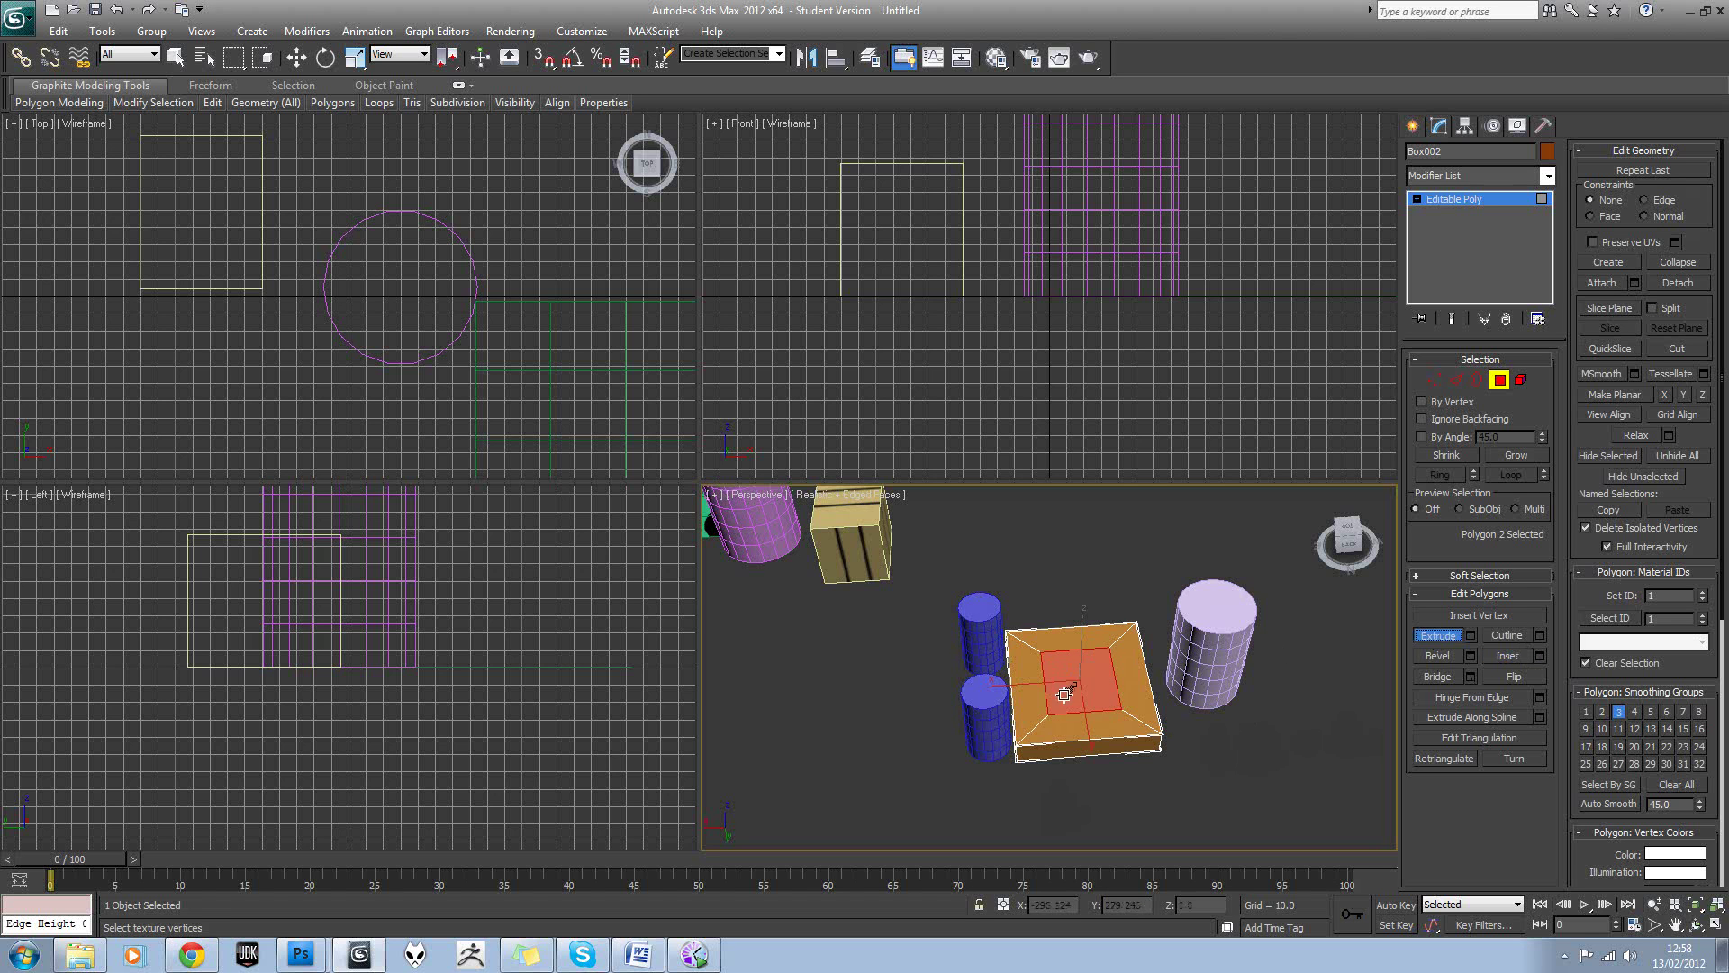
left_click_drag(1080, 689, 994, 3)
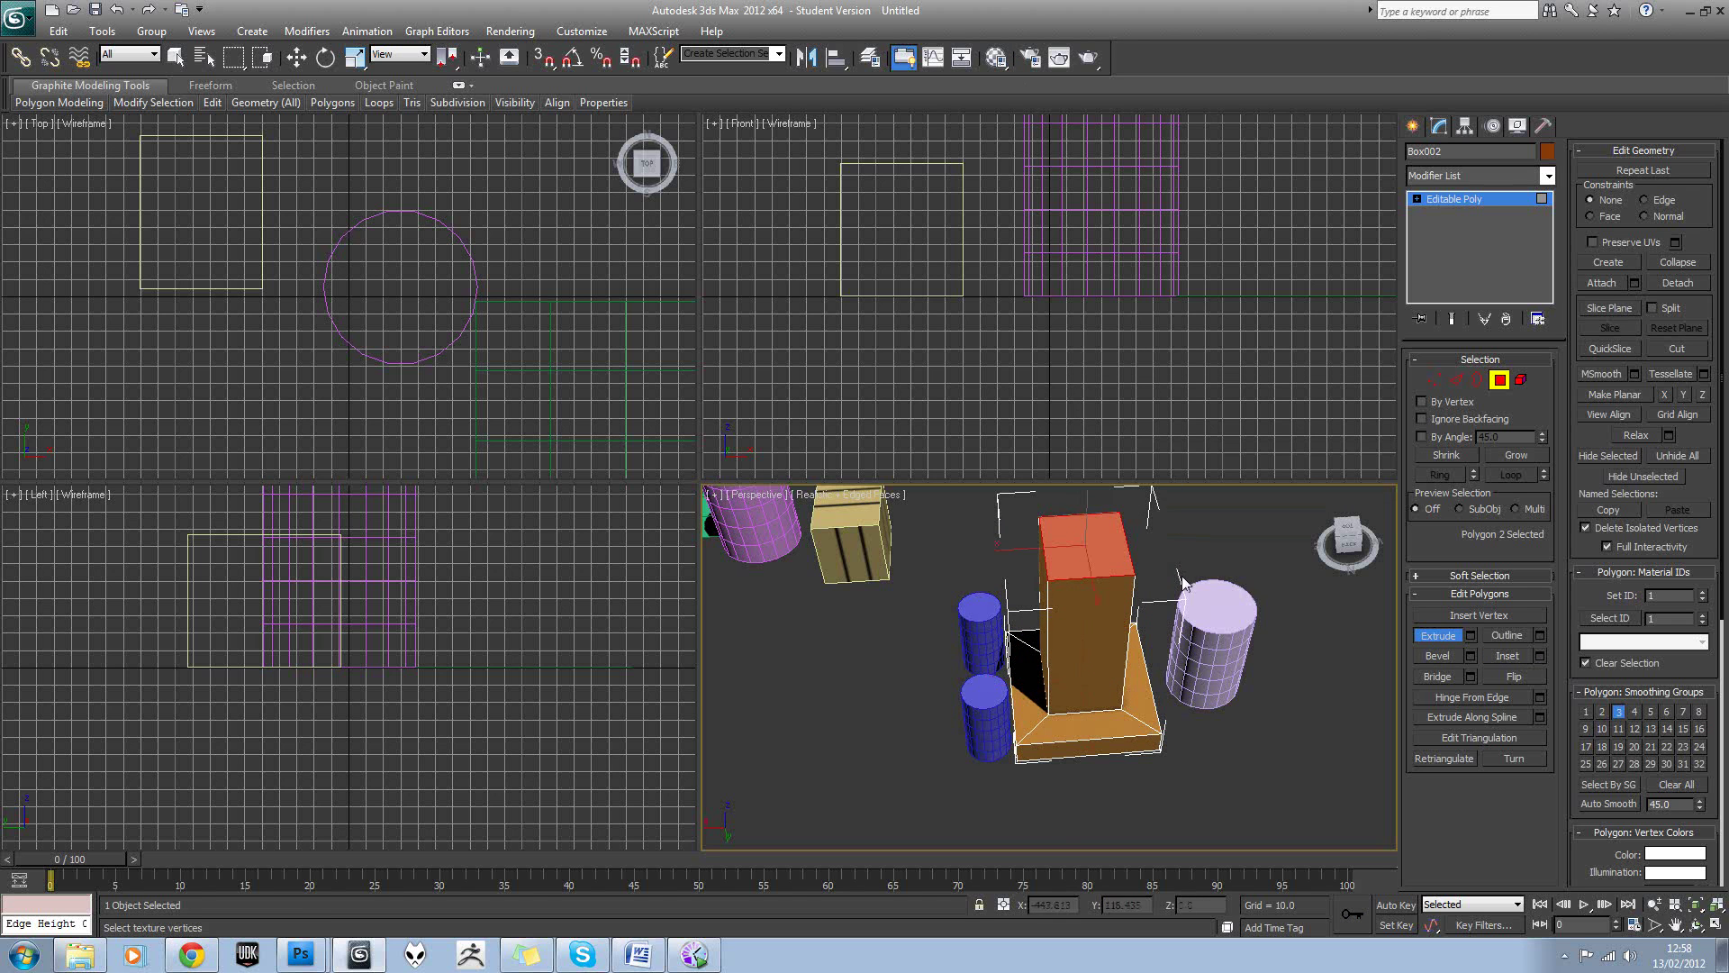
middle_click_drag(1142, 570, 1275, 502, "alt")
key("4")
key("w")
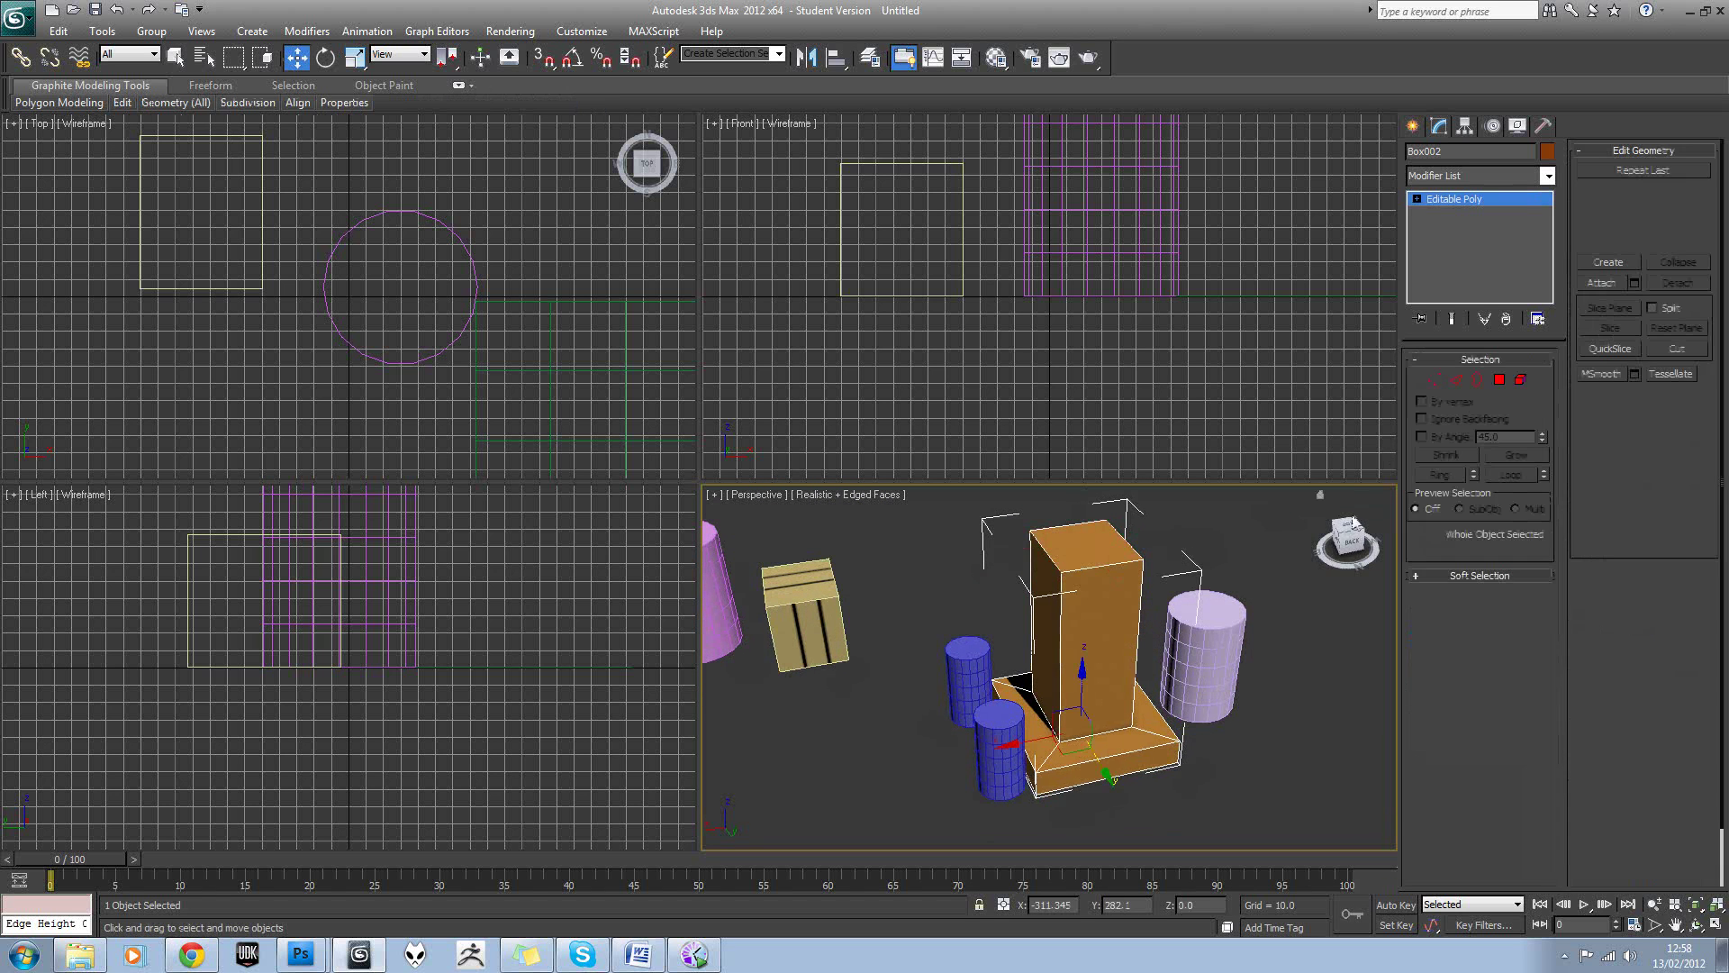
Set the lavender and both blue cylinders to 1 height segment and add cap segments, using 2 on the lavender one.
left_click(1220, 668)
left_click_drag(1540, 428, 1547, 468)
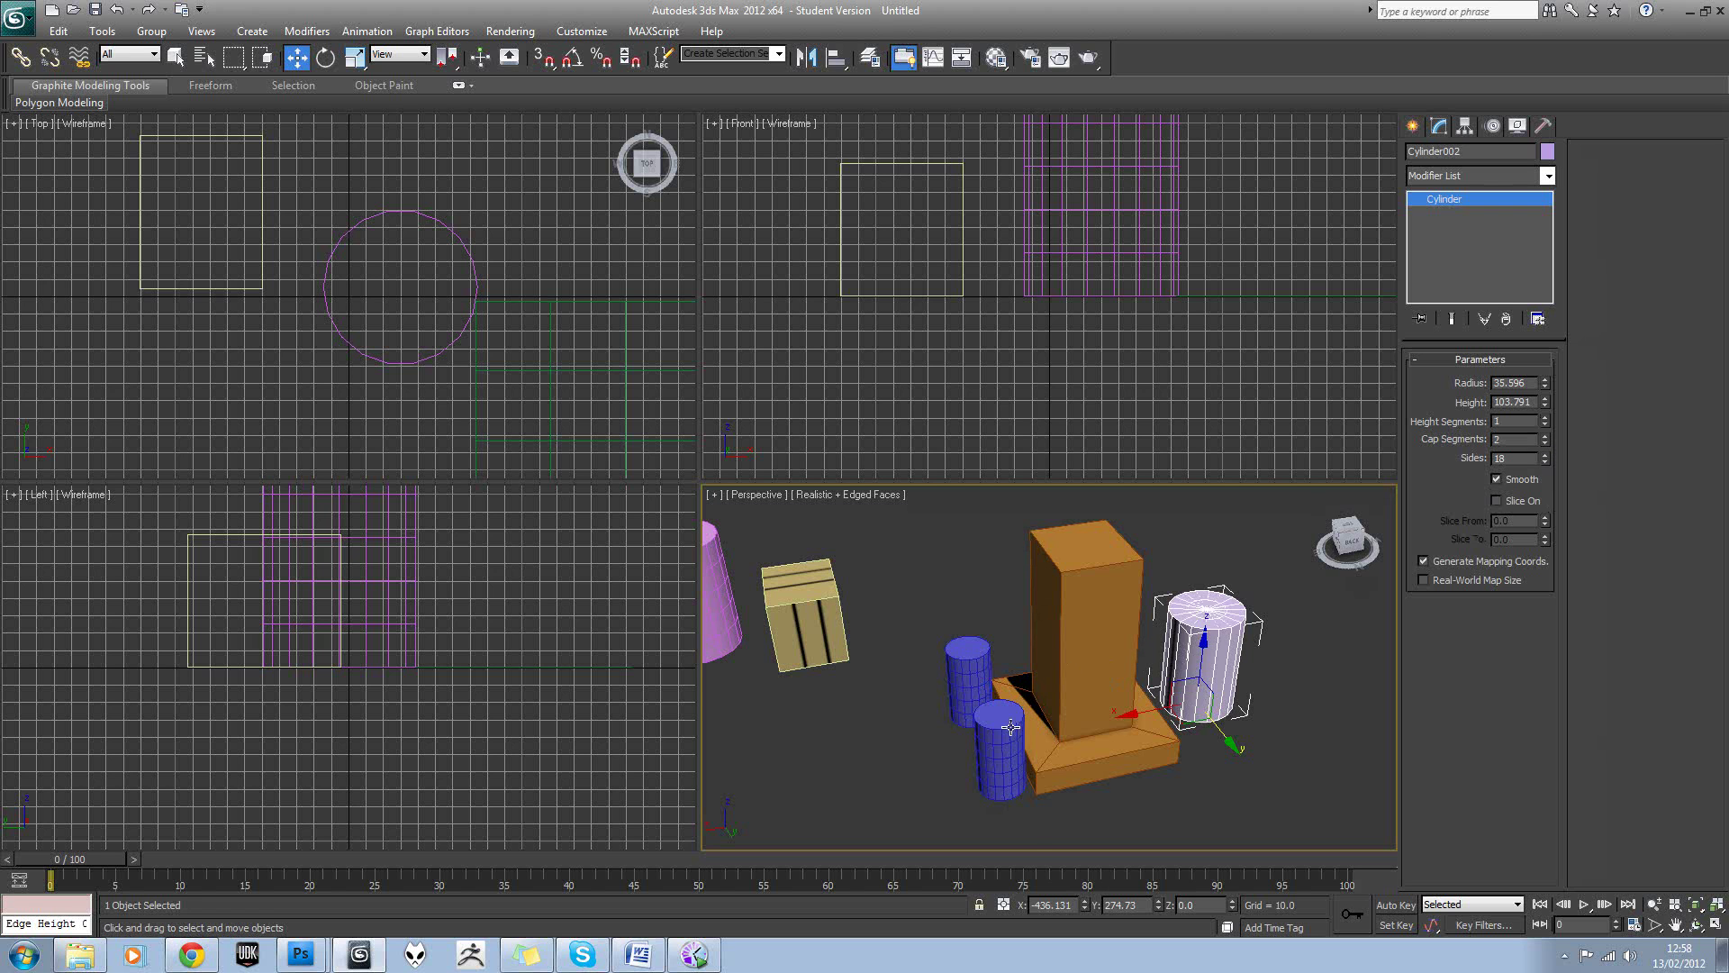
left_click(998, 752)
left_click_drag(1544, 425, 1542, 500)
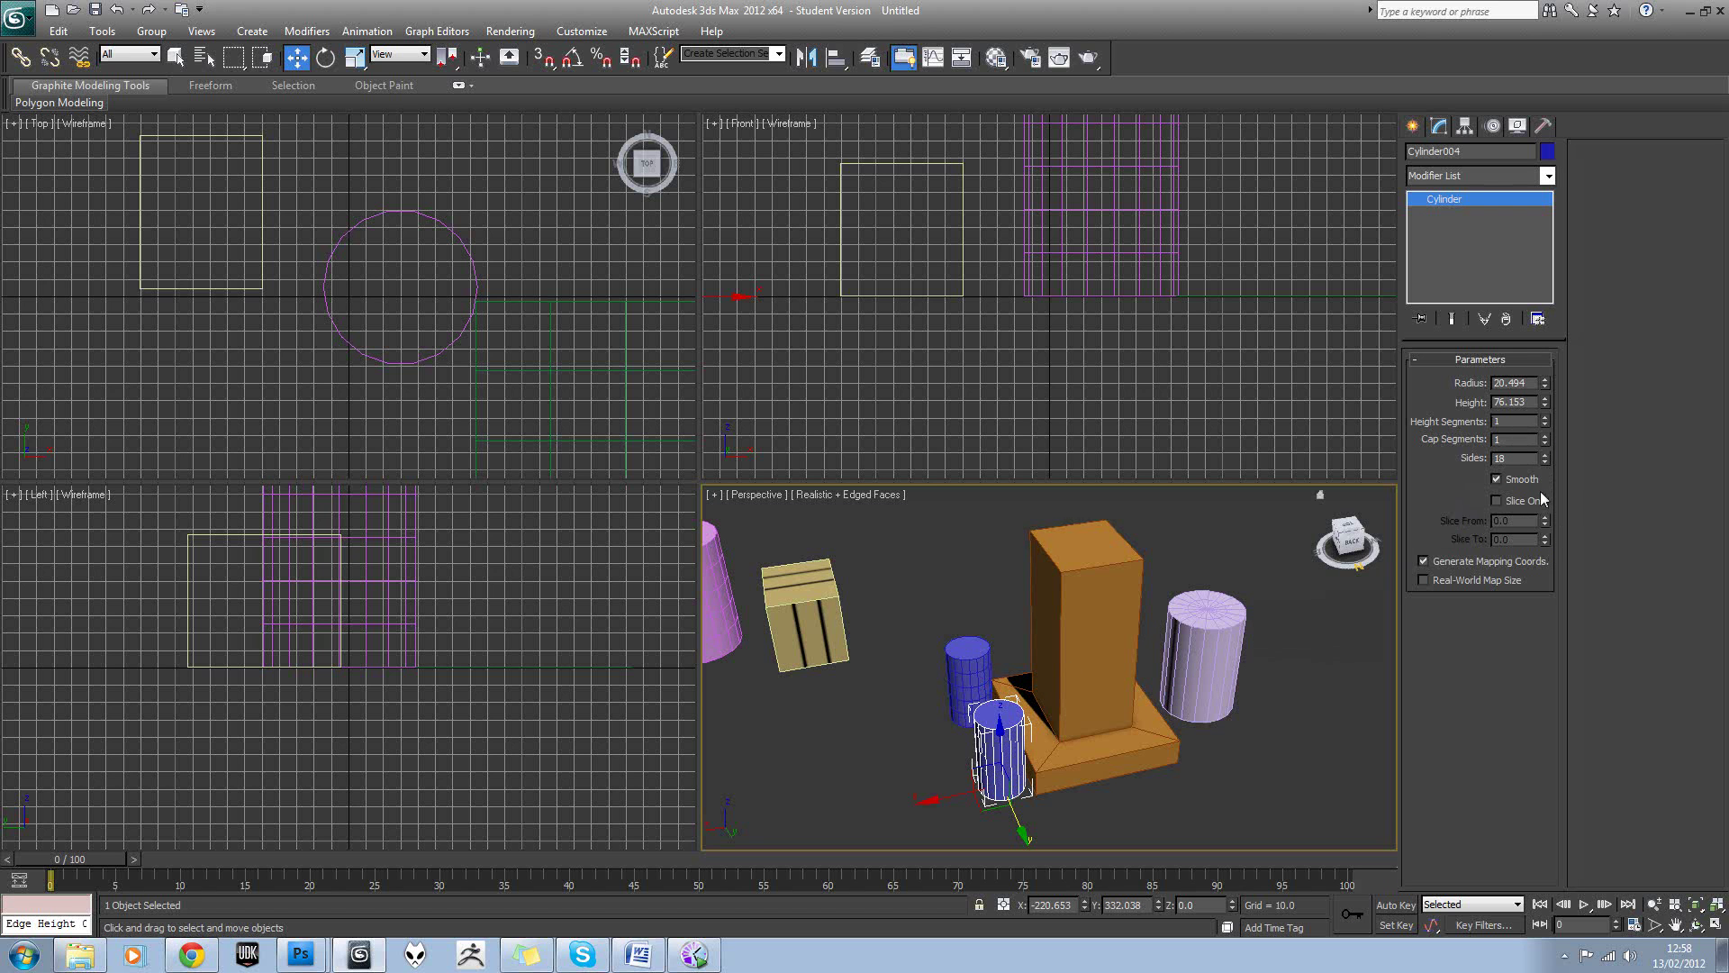
left_click(977, 666)
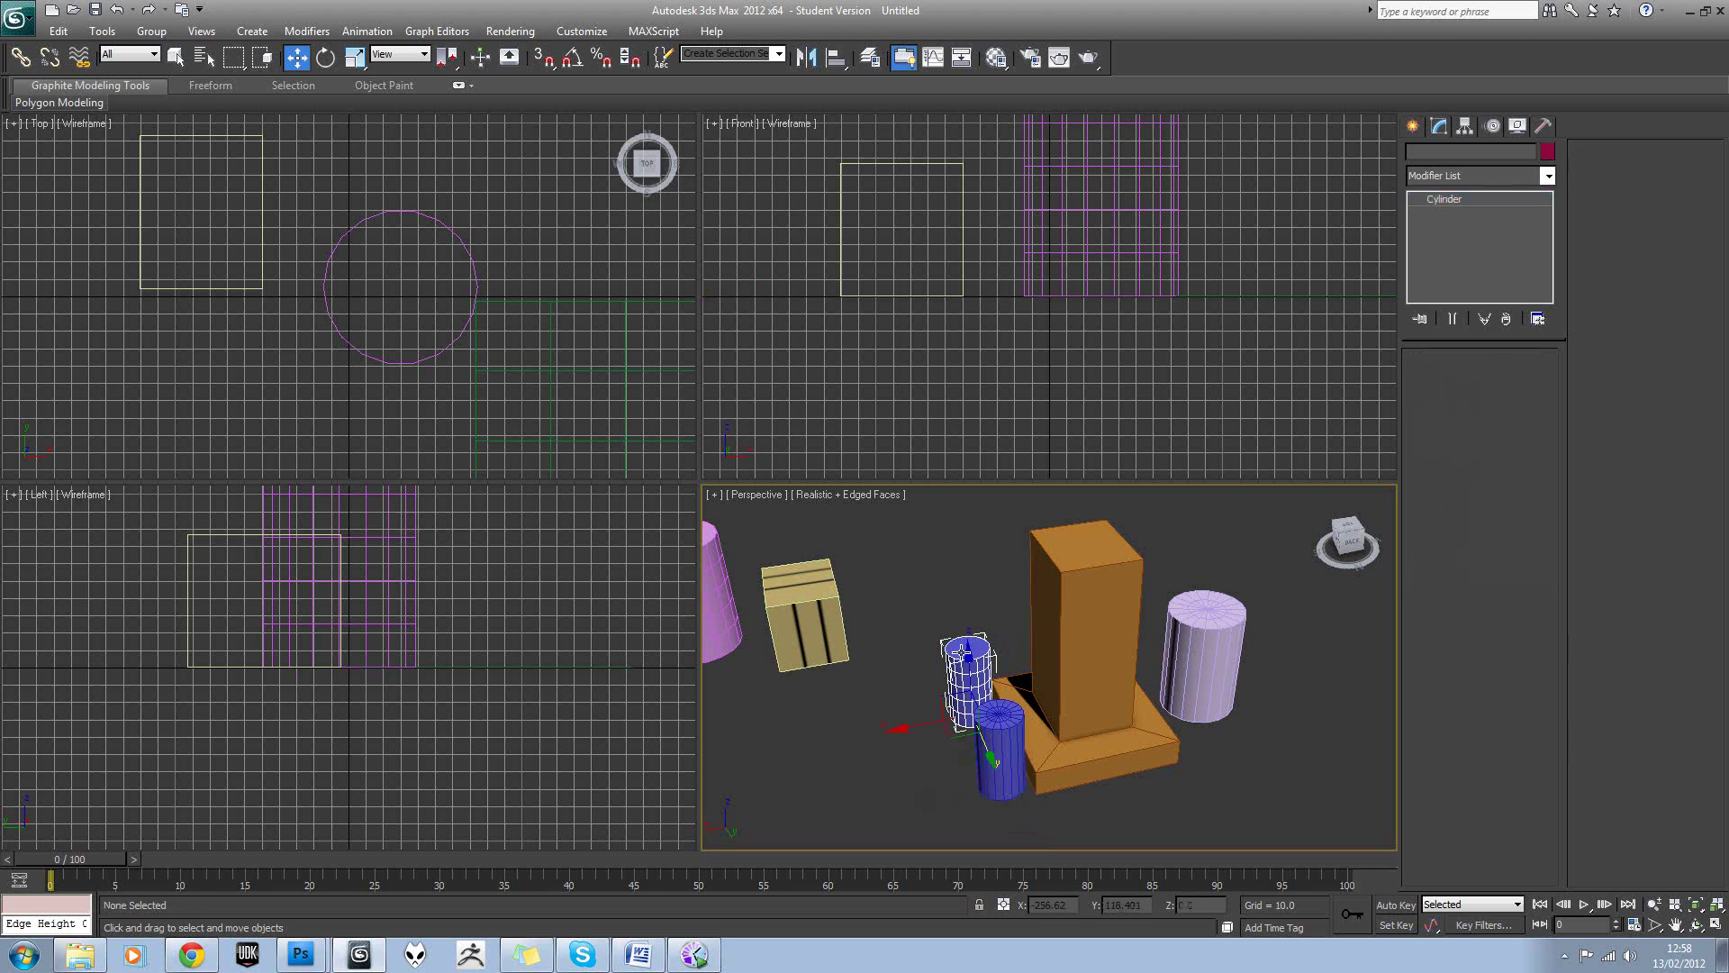
left_click_drag(1547, 421, 1557, 533)
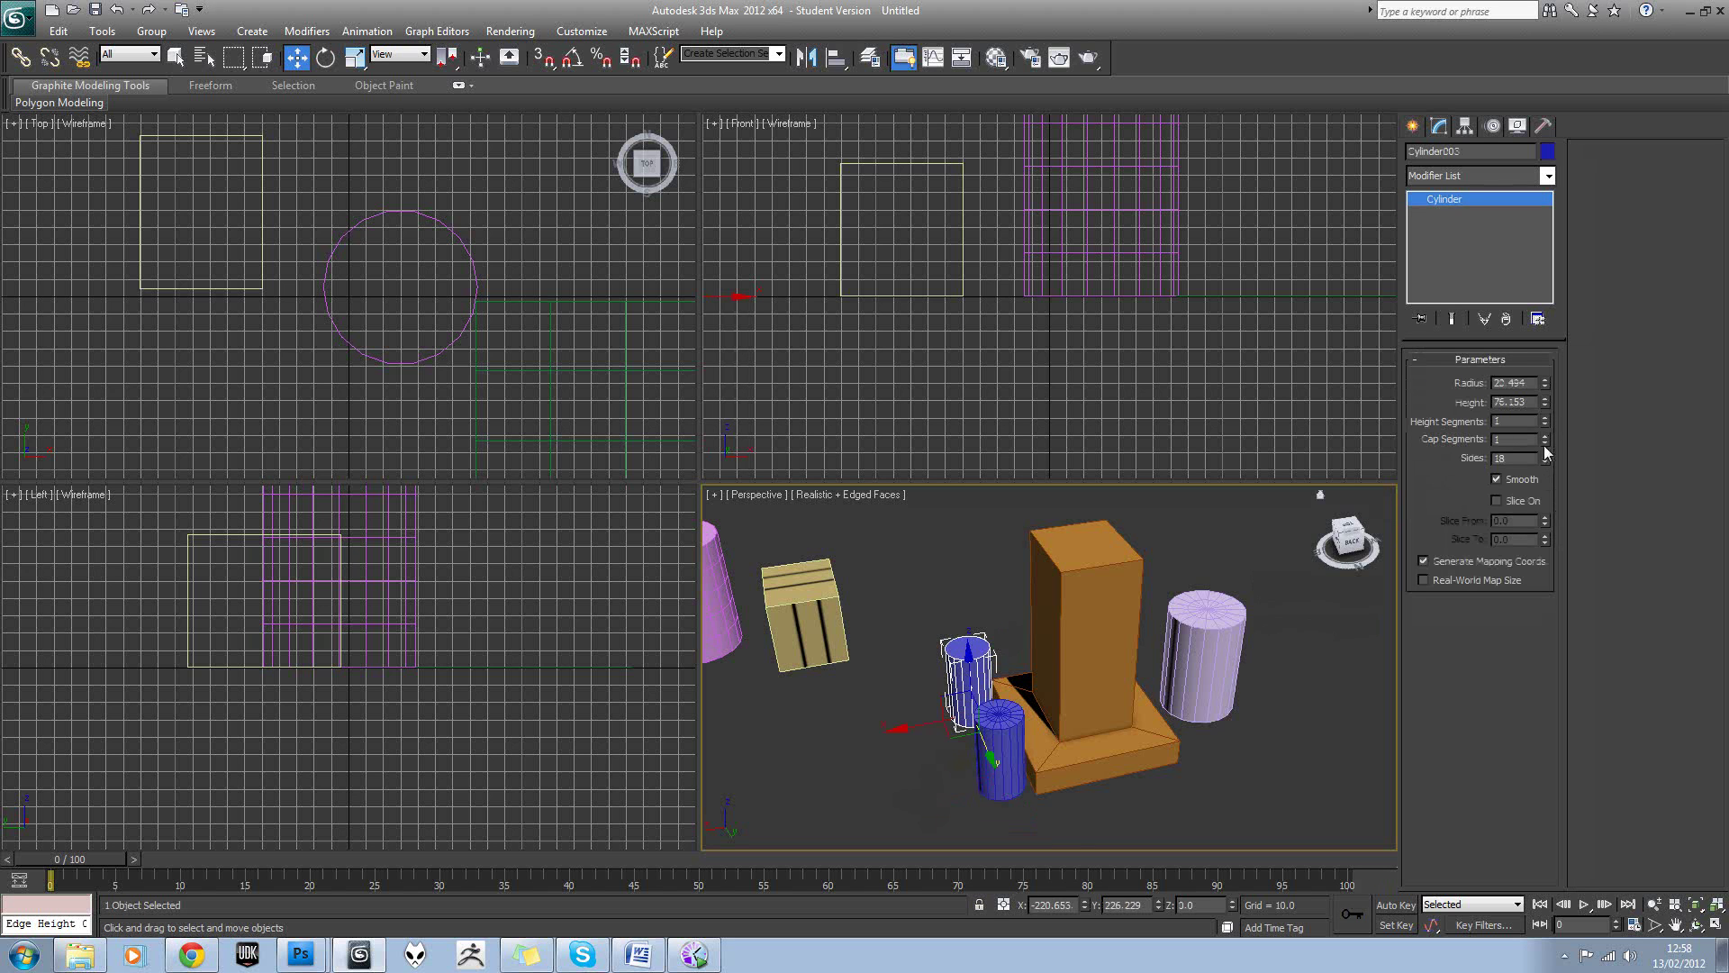
left_click(1546, 436)
Move the lavender cylinder onto the top of the orange column.
left_click(1126, 674)
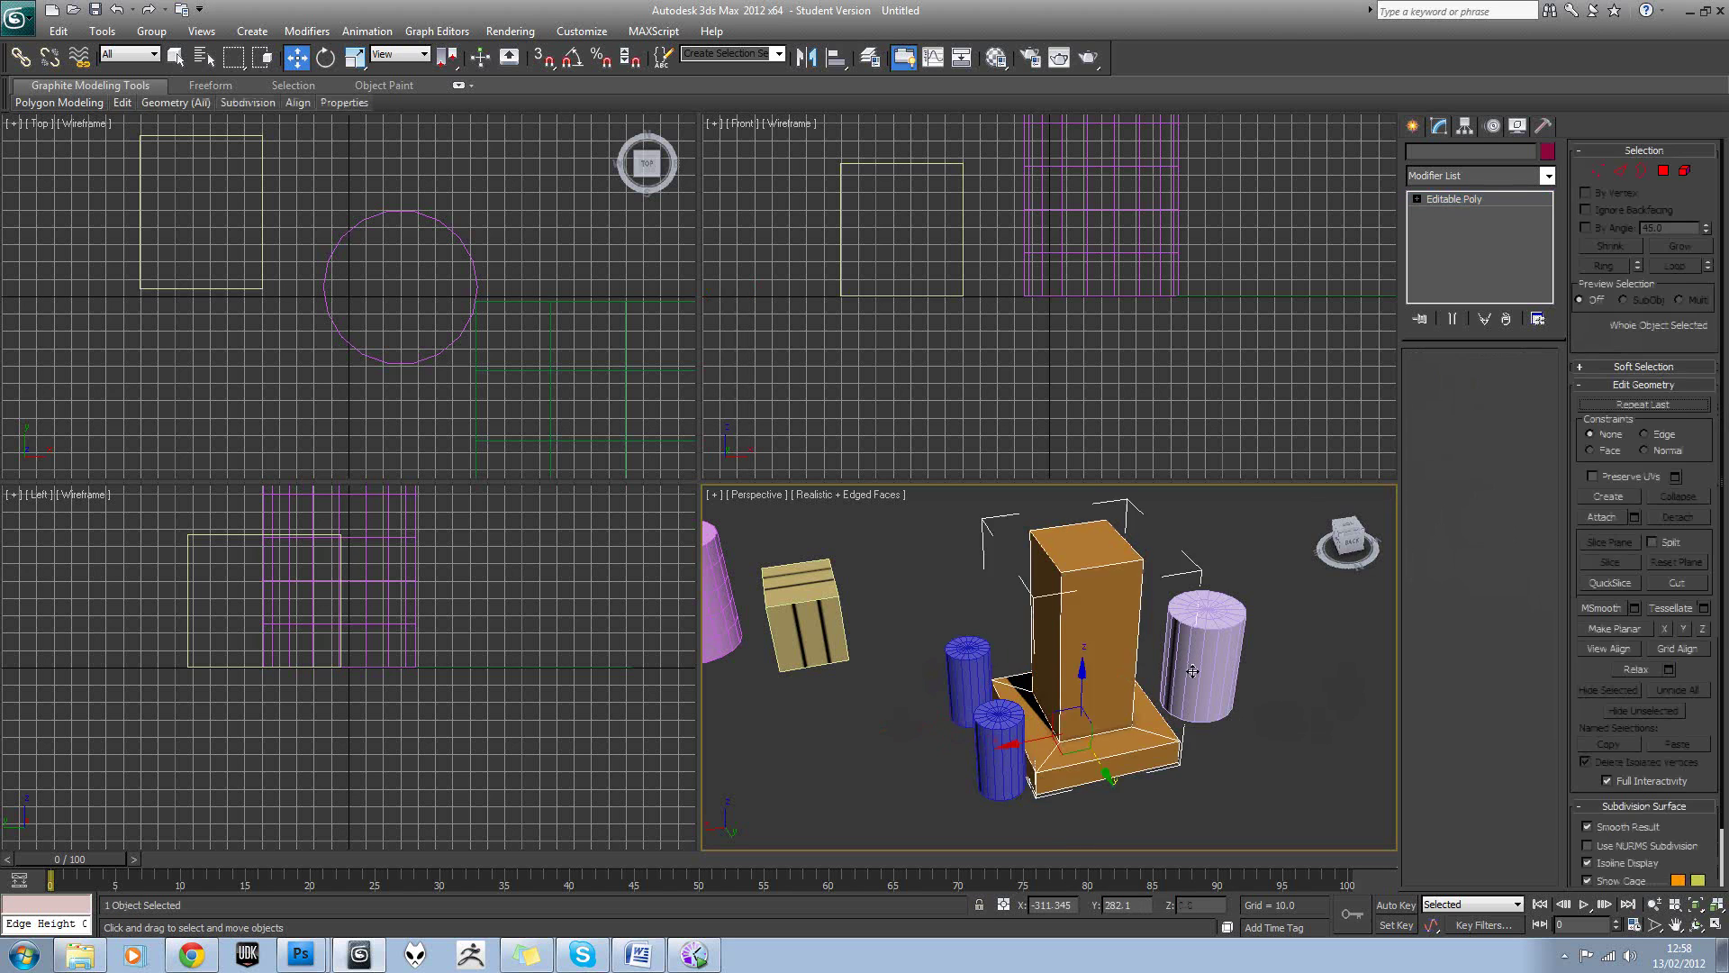
middle_click_drag(1126, 676, 1369, 634, "alt")
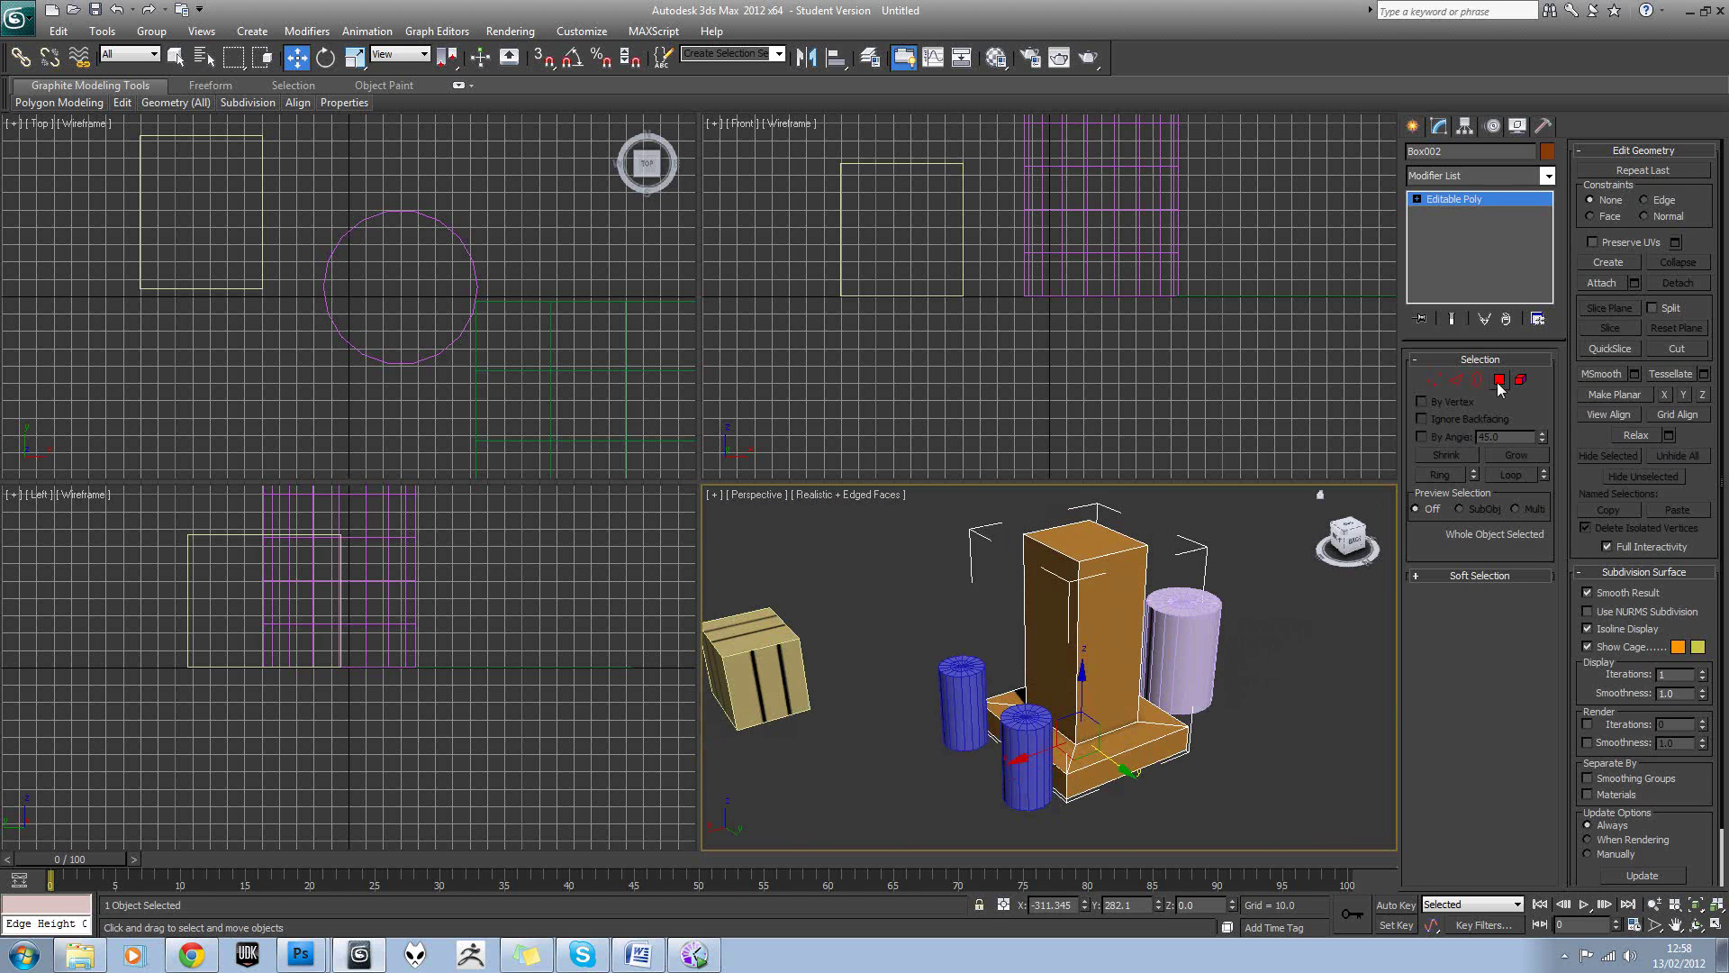
left_click(1205, 636)
middle_click_drag(1205, 636, 1151, 684, "alt")
left_click_drag(1124, 701, 1058, 534)
middle_click_drag(1066, 585, 1060, 648)
key("r")
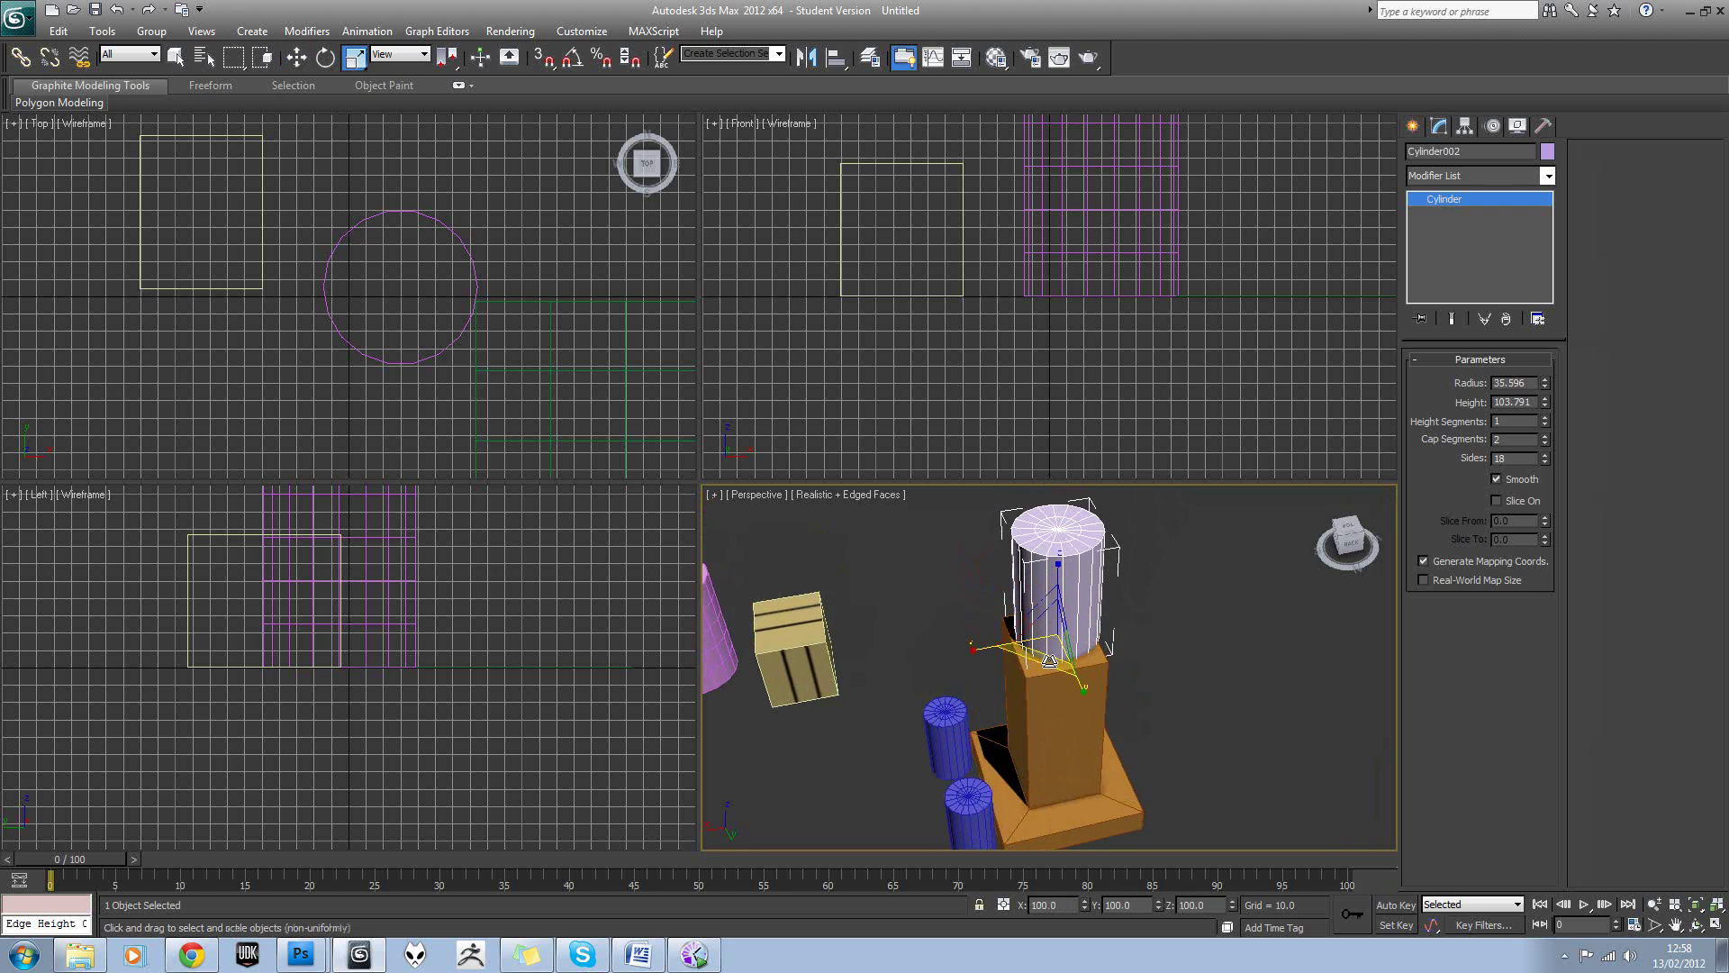
Scale the lavender cylinder on top of the orange column uniformly to about 78 percent.
left_click_drag(1050, 648, 1121, 642)
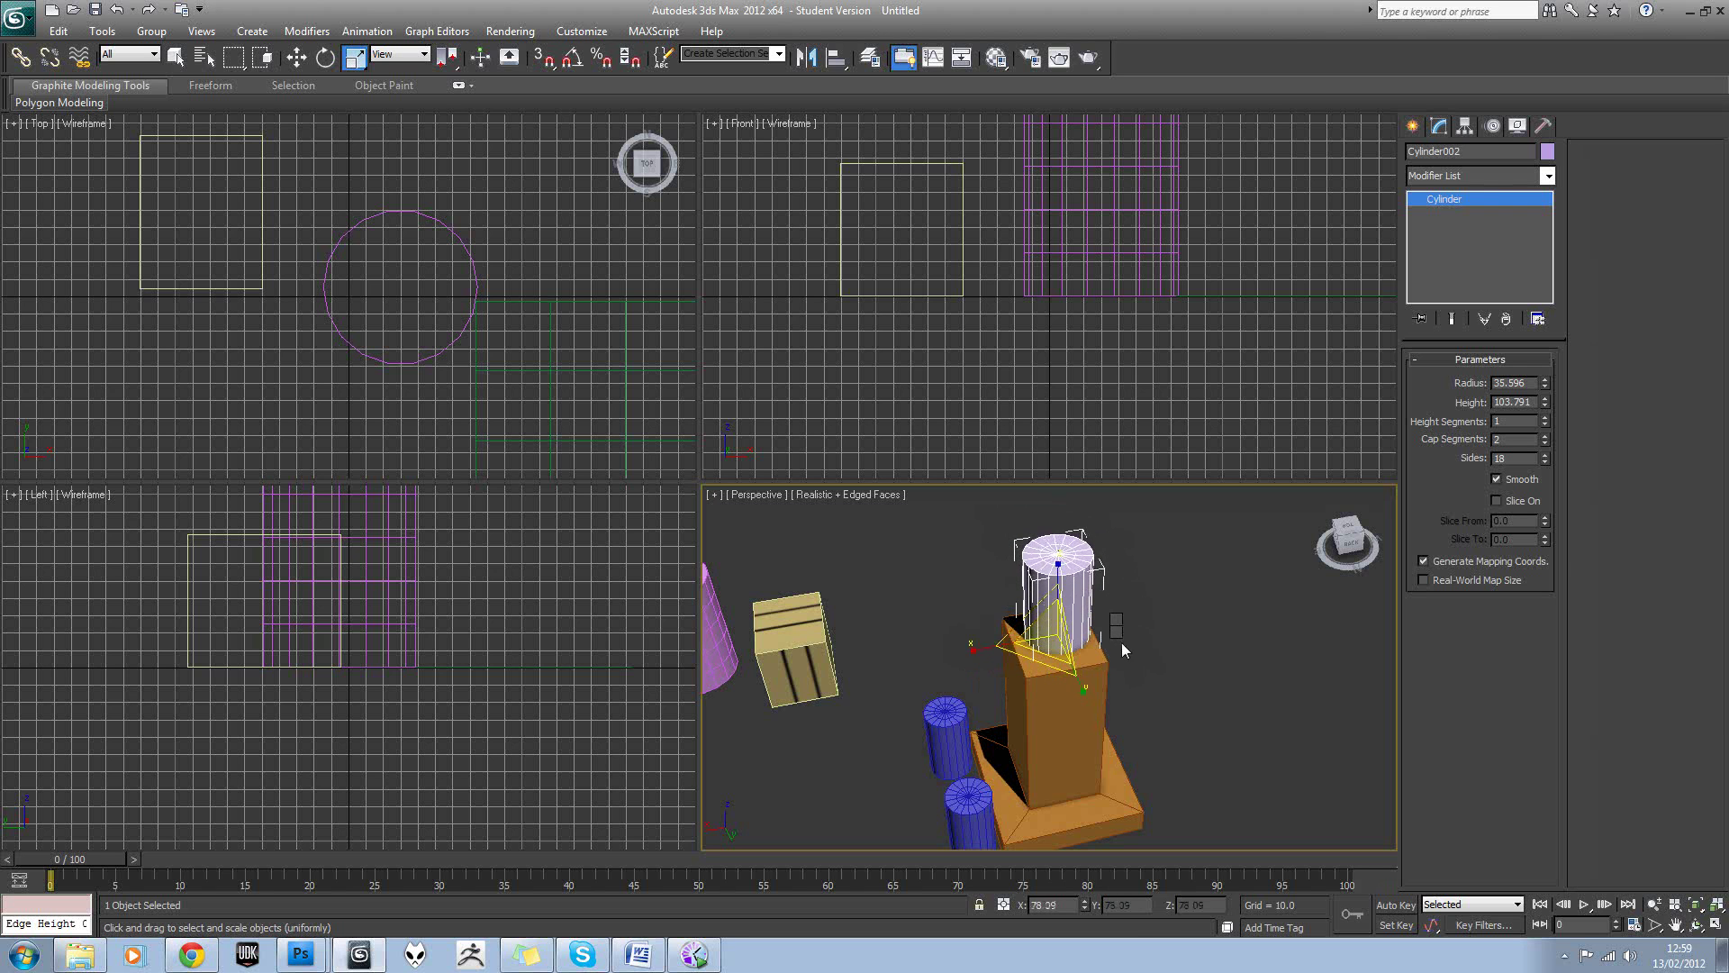
key("w")
middle_click_drag(1113, 654, 1099, 659)
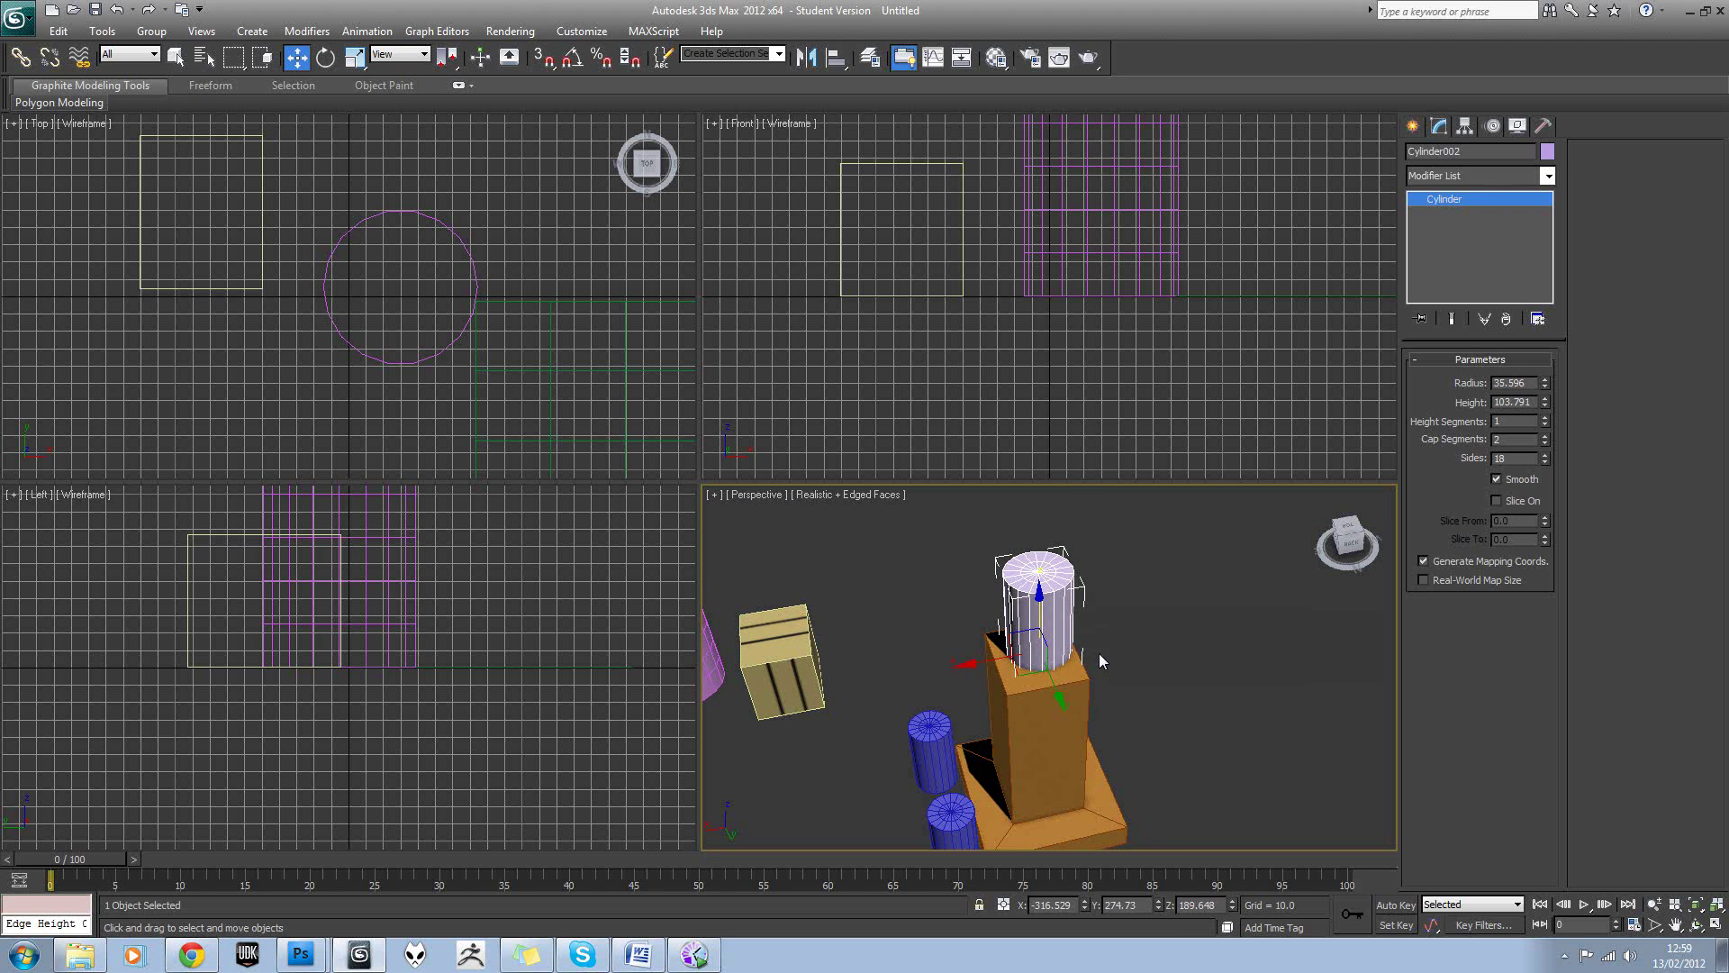
key("e")
key("r")
key("t")
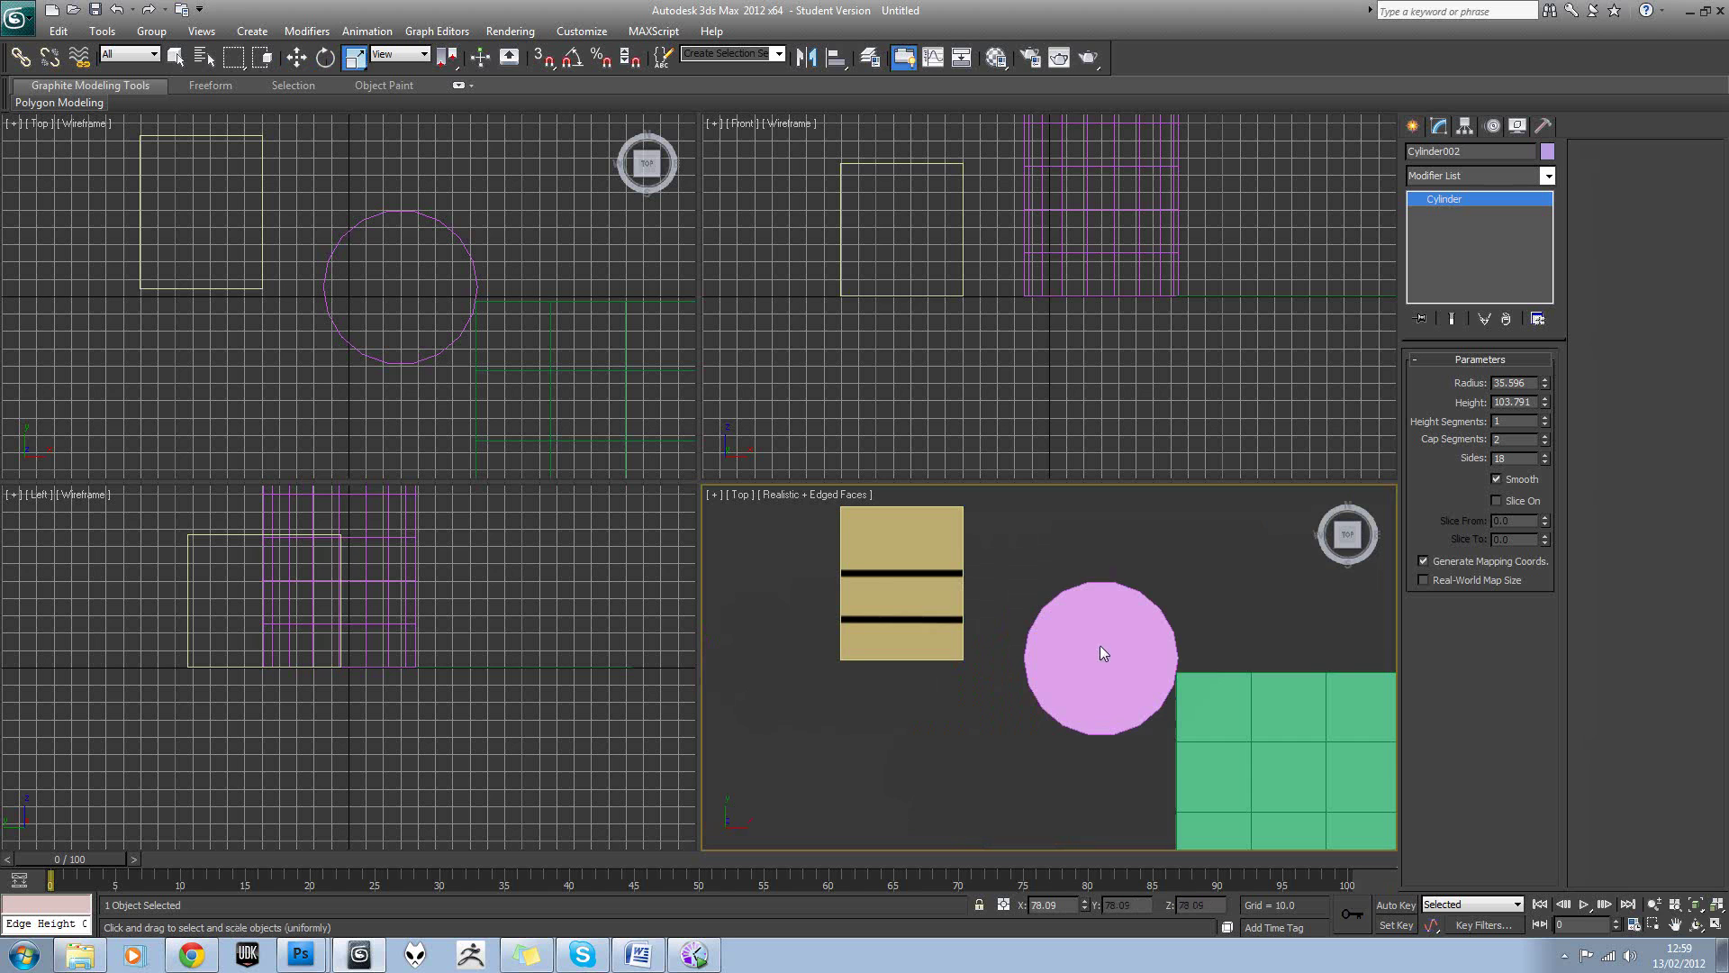
mouse_move(1100, 646)
middle_mouse_down()
mouse_move(1093, 660)
mouse_move(1089, 639)
middle_mouse_up()
key("p")
scroll(1090, 639, "down", 5)
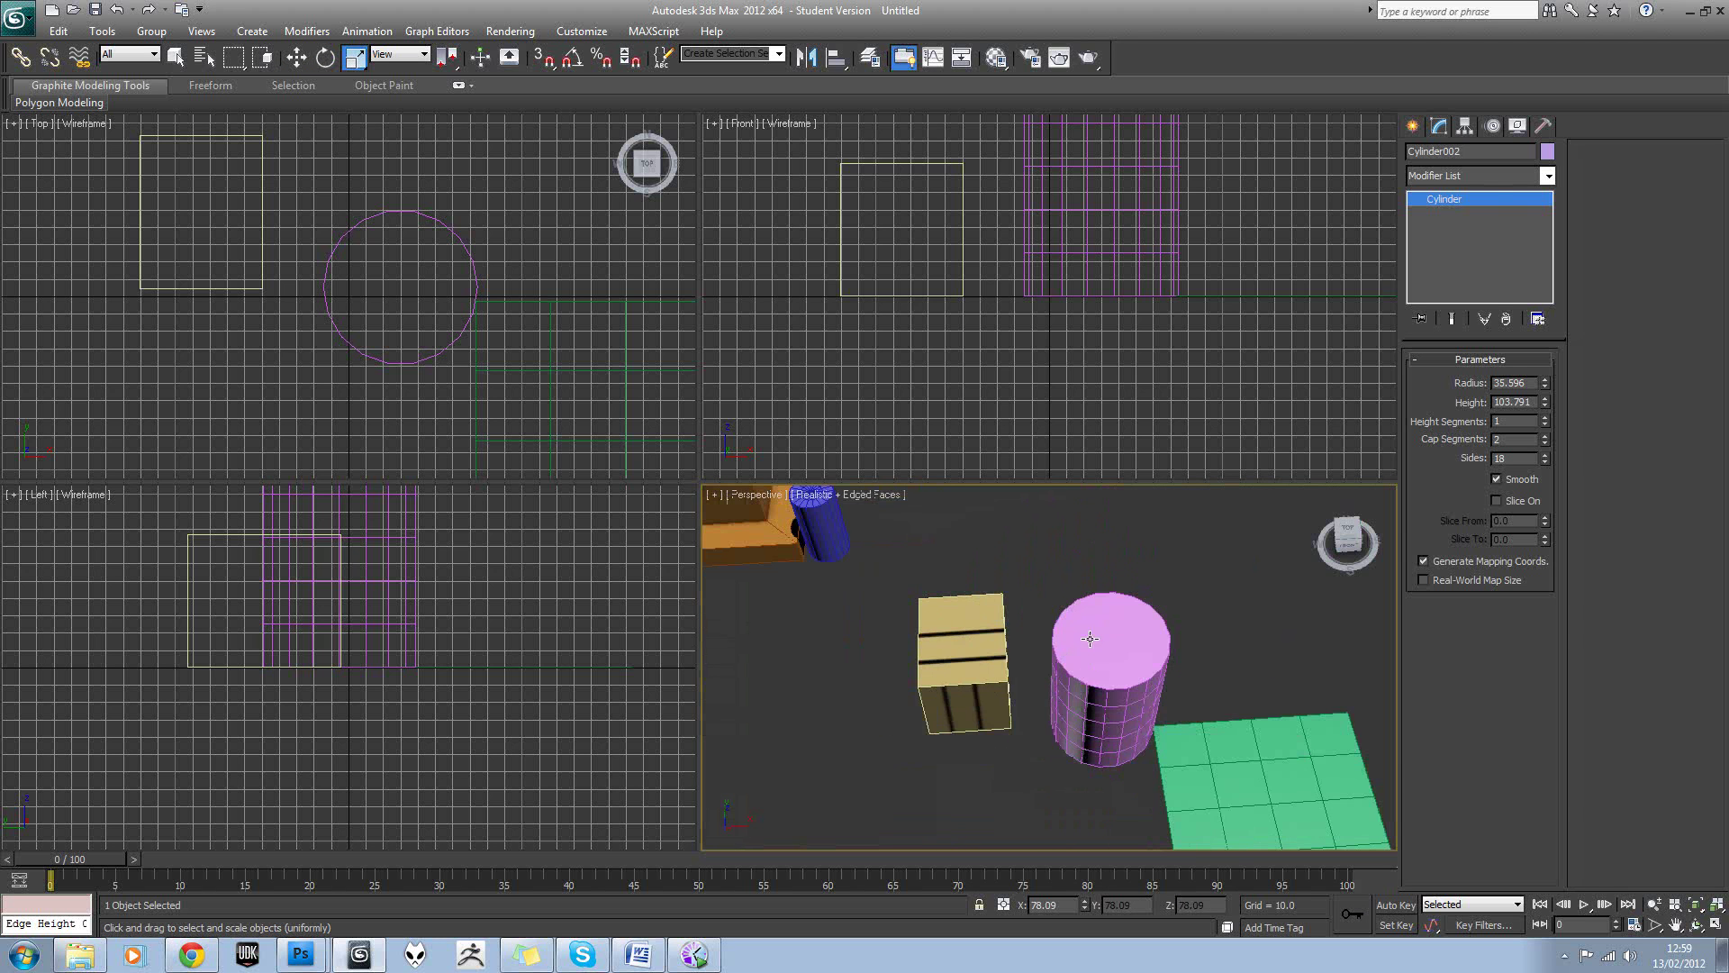
key("ctrl+z")
left_click(1103, 673)
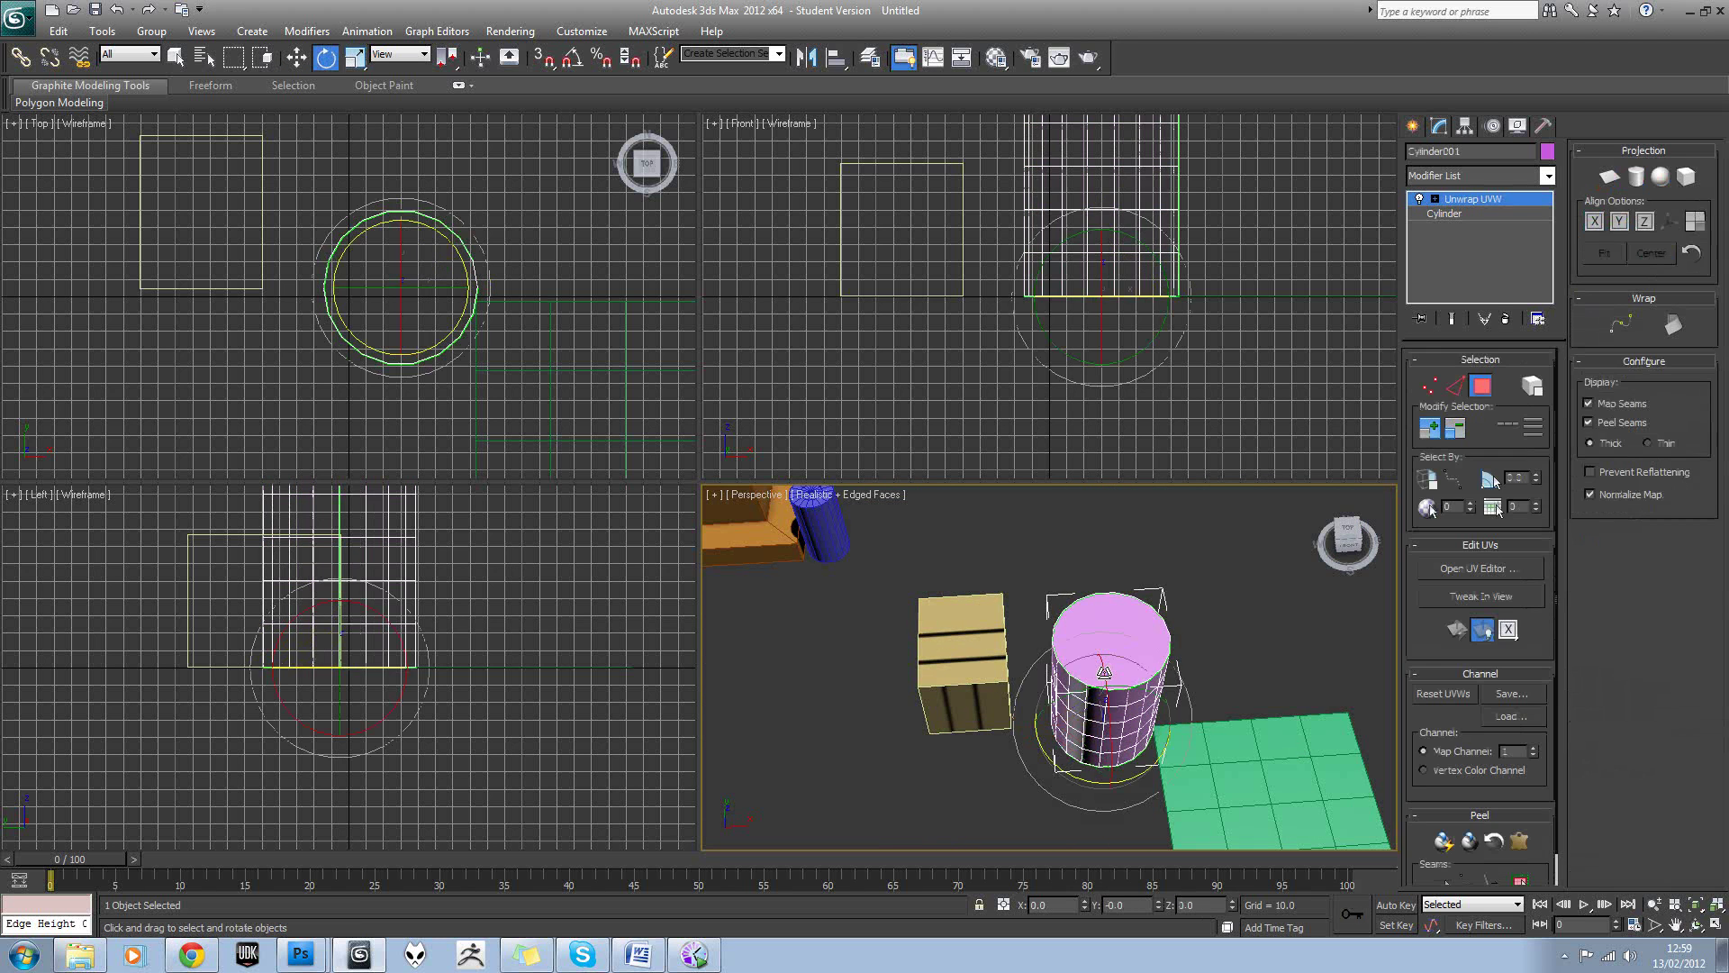
key("w")
key("r")
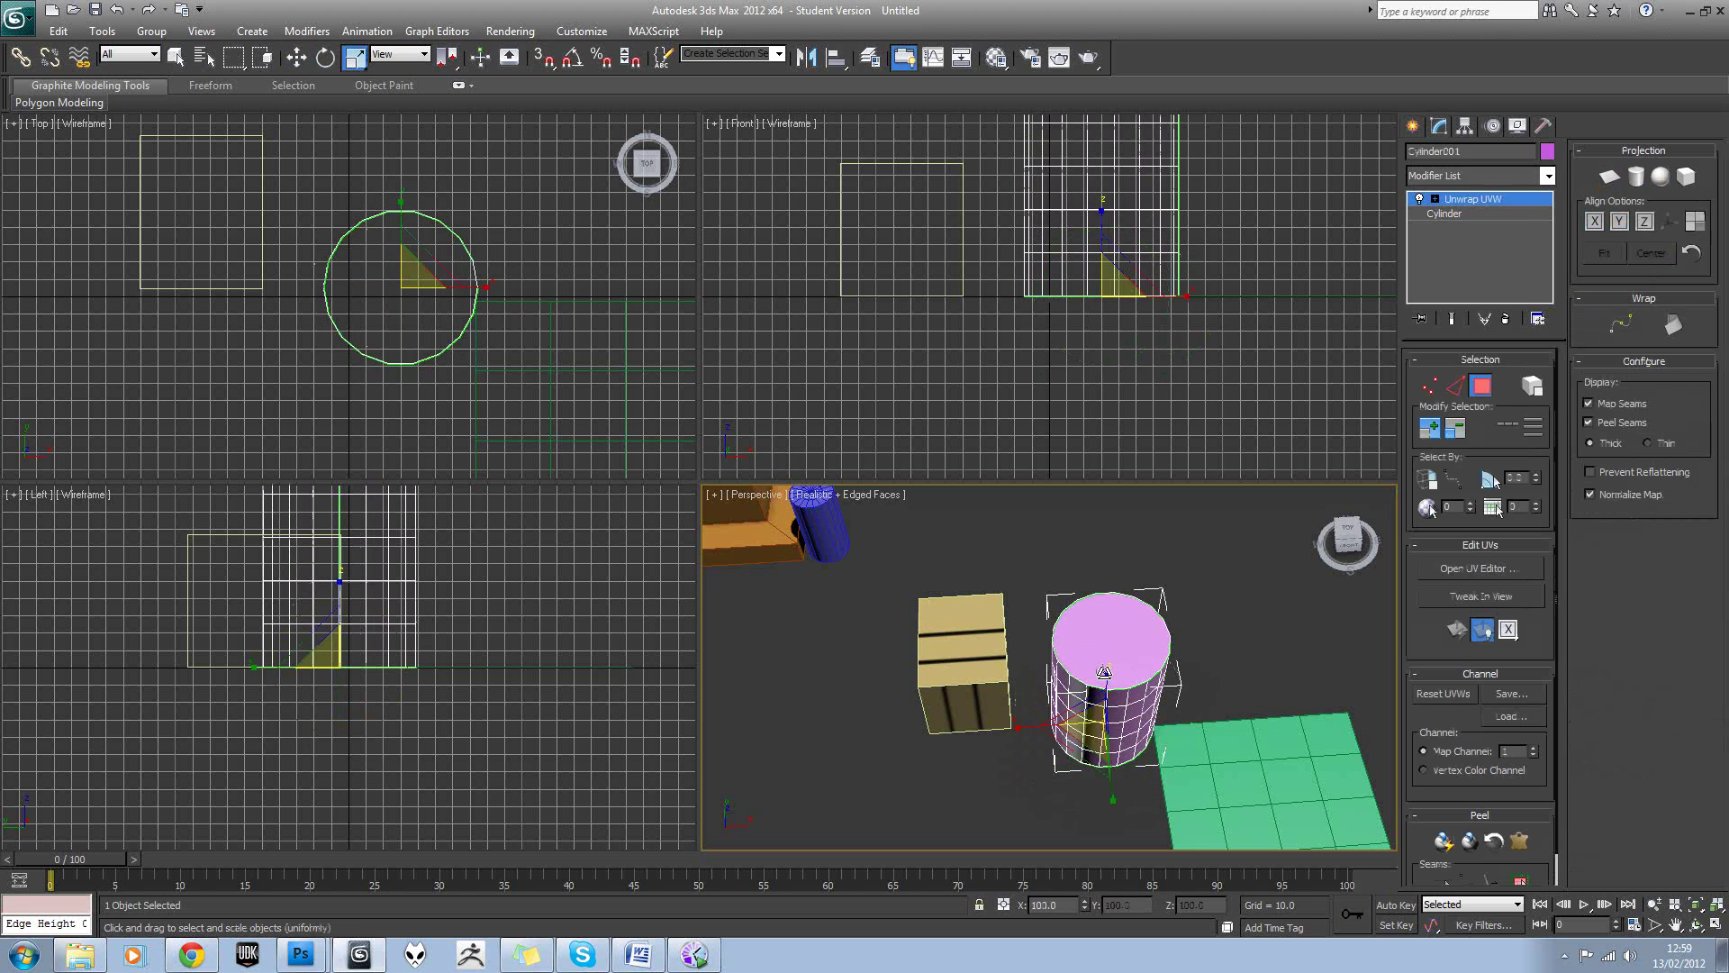
key("e")
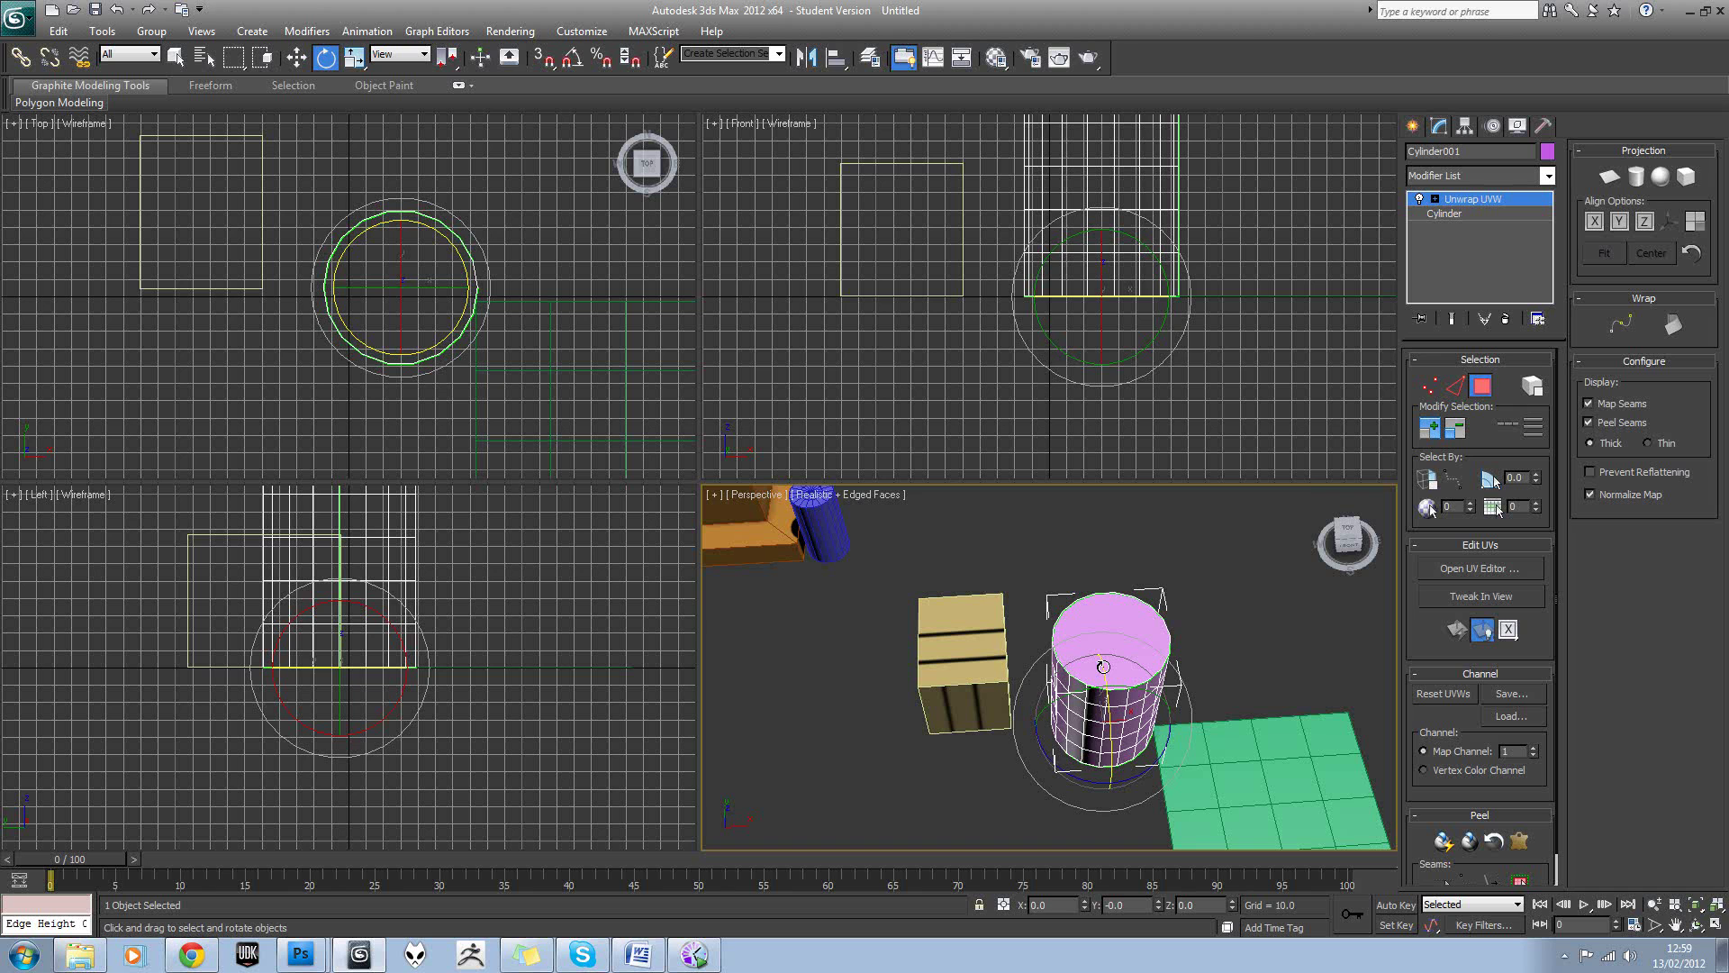
key("w")
middle_click_drag(1114, 658, 1172, 634, "alt")
right_click(1173, 635)
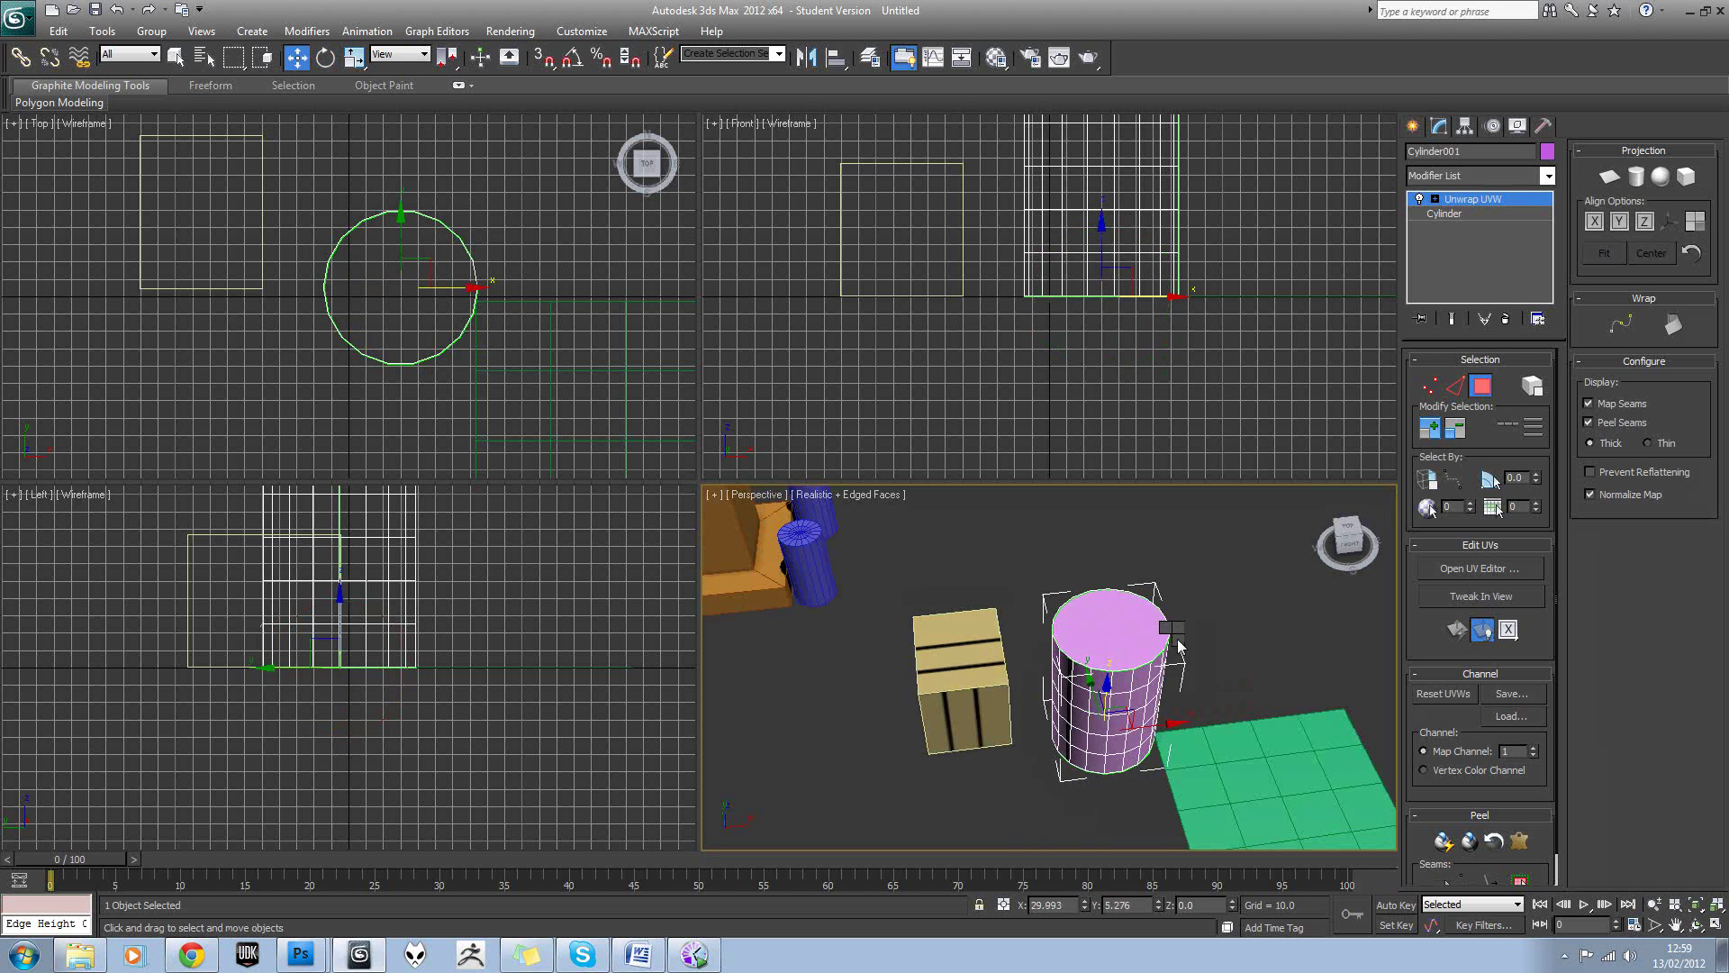
right_click(1123, 653)
mouse_move(1166, 680)
middle_mouse_down("alt")
mouse_move(1189, 672)
mouse_move(1151, 668)
middle_mouse_up("alt")
Attach both blue cylinders and the lavender cylinder to the orange column object.
scroll(1149, 667, "down", 3)
middle_click_drag(844, 607, 854, 660)
left_click(984, 646)
scroll(910, 644, "up", 3)
left_click(865, 595)
left_click_drag(822, 635, 926, 657)
middle_click_drag(905, 716, 966, 644)
left_click(1065, 630)
scroll(987, 623, "down", 3)
left_click(977, 628)
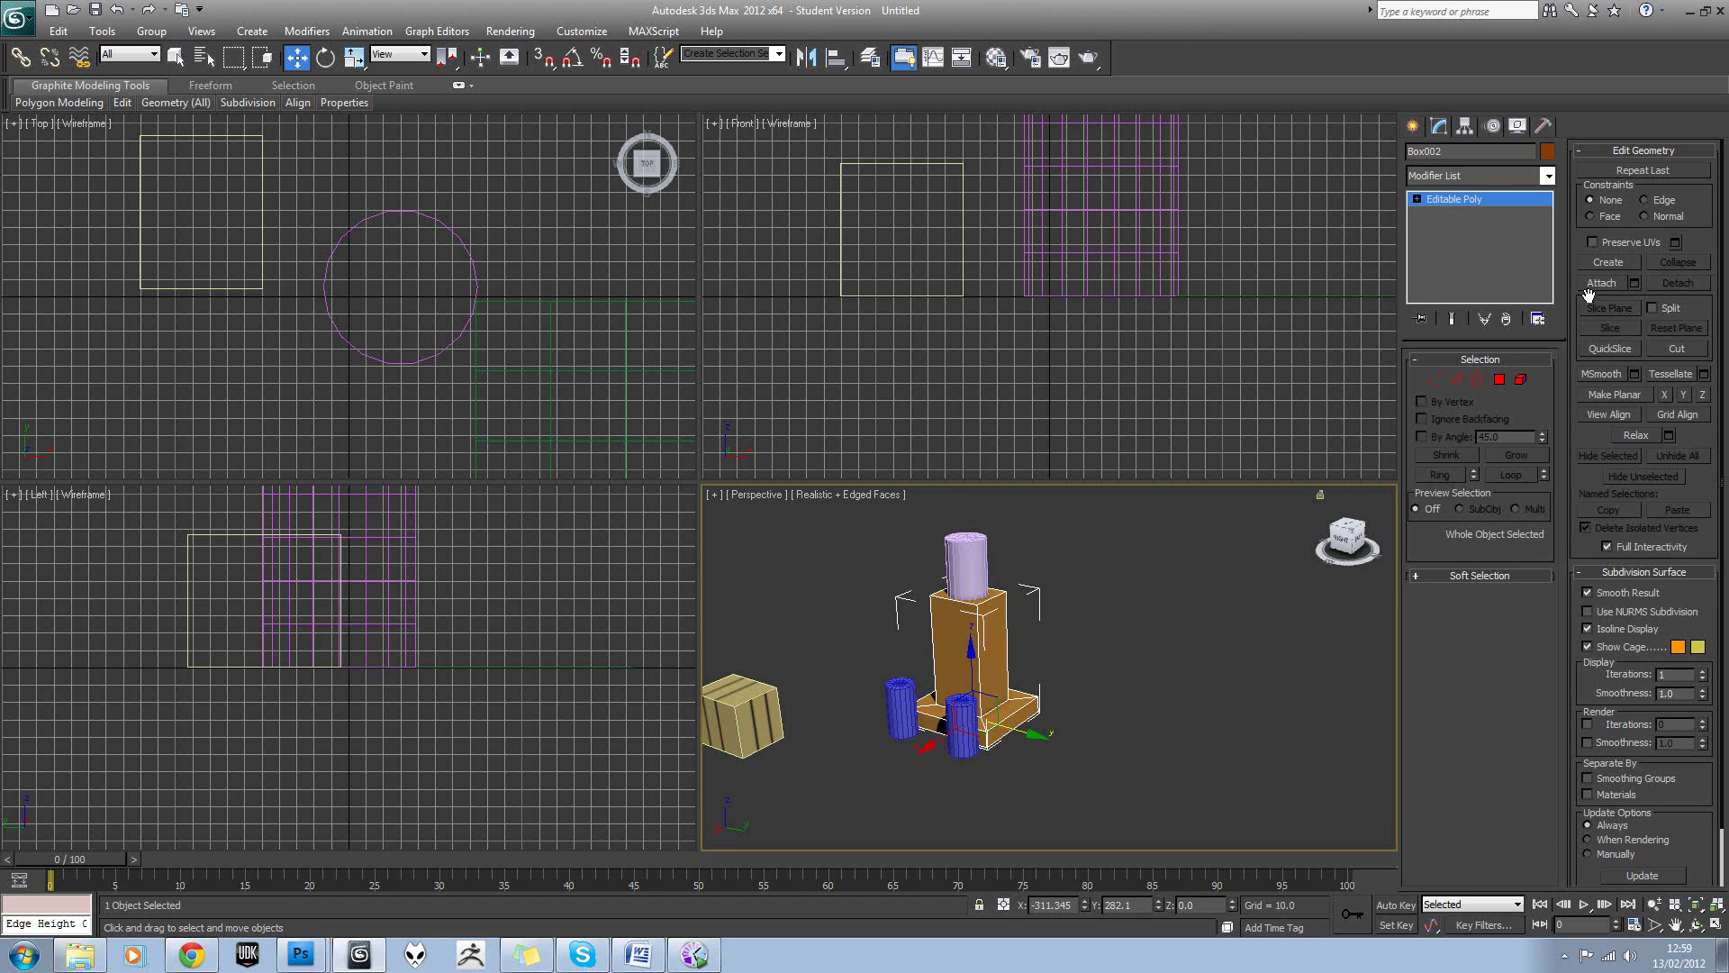
left_click(1600, 284)
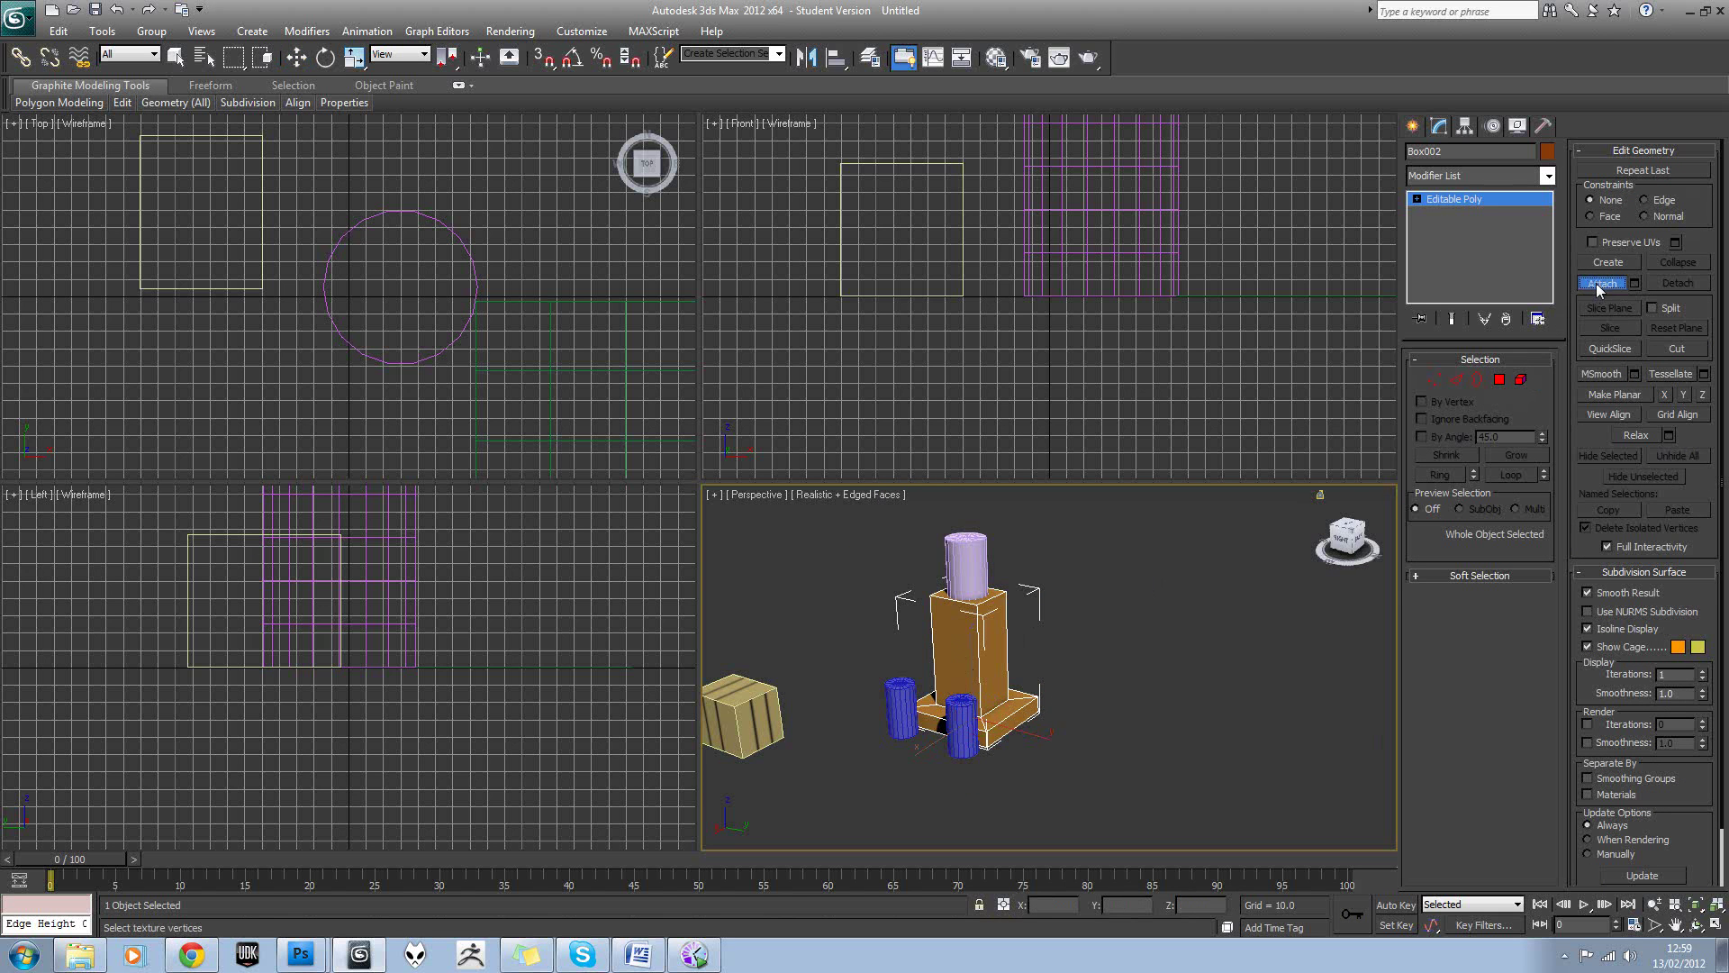
left_click(957, 725)
left_click(892, 687)
left_click(966, 563)
middle_click_drag(1042, 610, 1020, 627, "alt")
key("w")
Maximise the perspective view and apply an Unwrap UVW modifier to the combined object.
left_click(1717, 926)
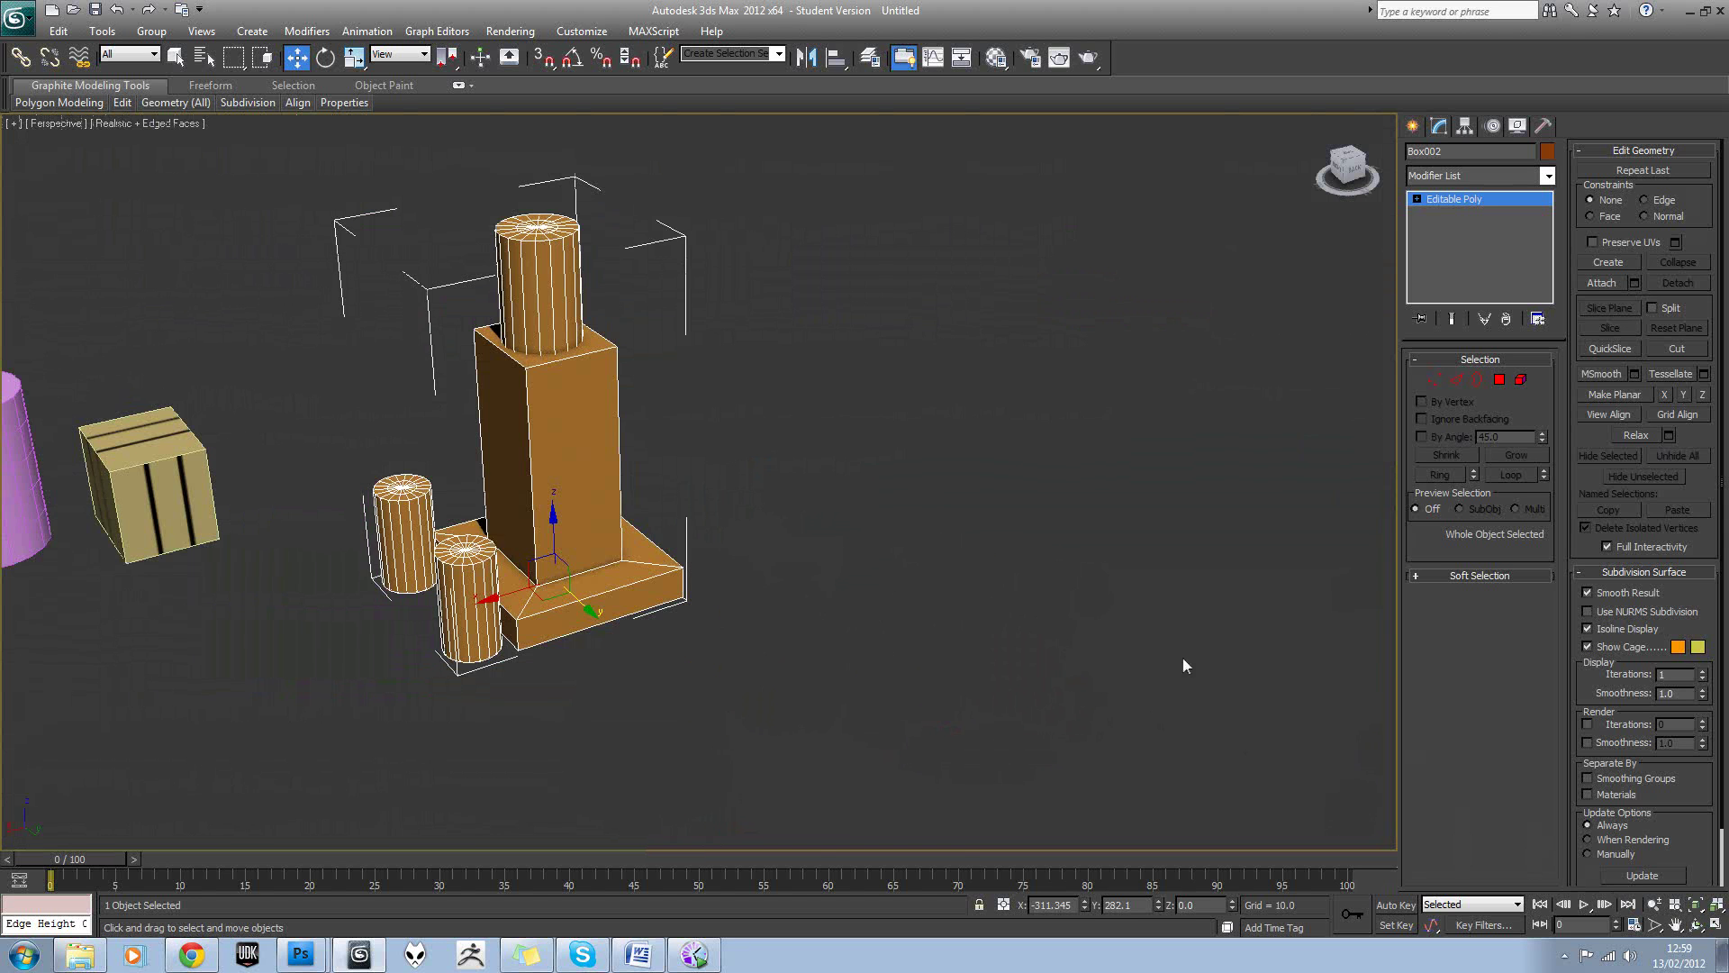
middle_click_drag(938, 555, 1154, 636)
middle_click_drag(985, 582, 1008, 577, "alt")
left_click(1477, 175)
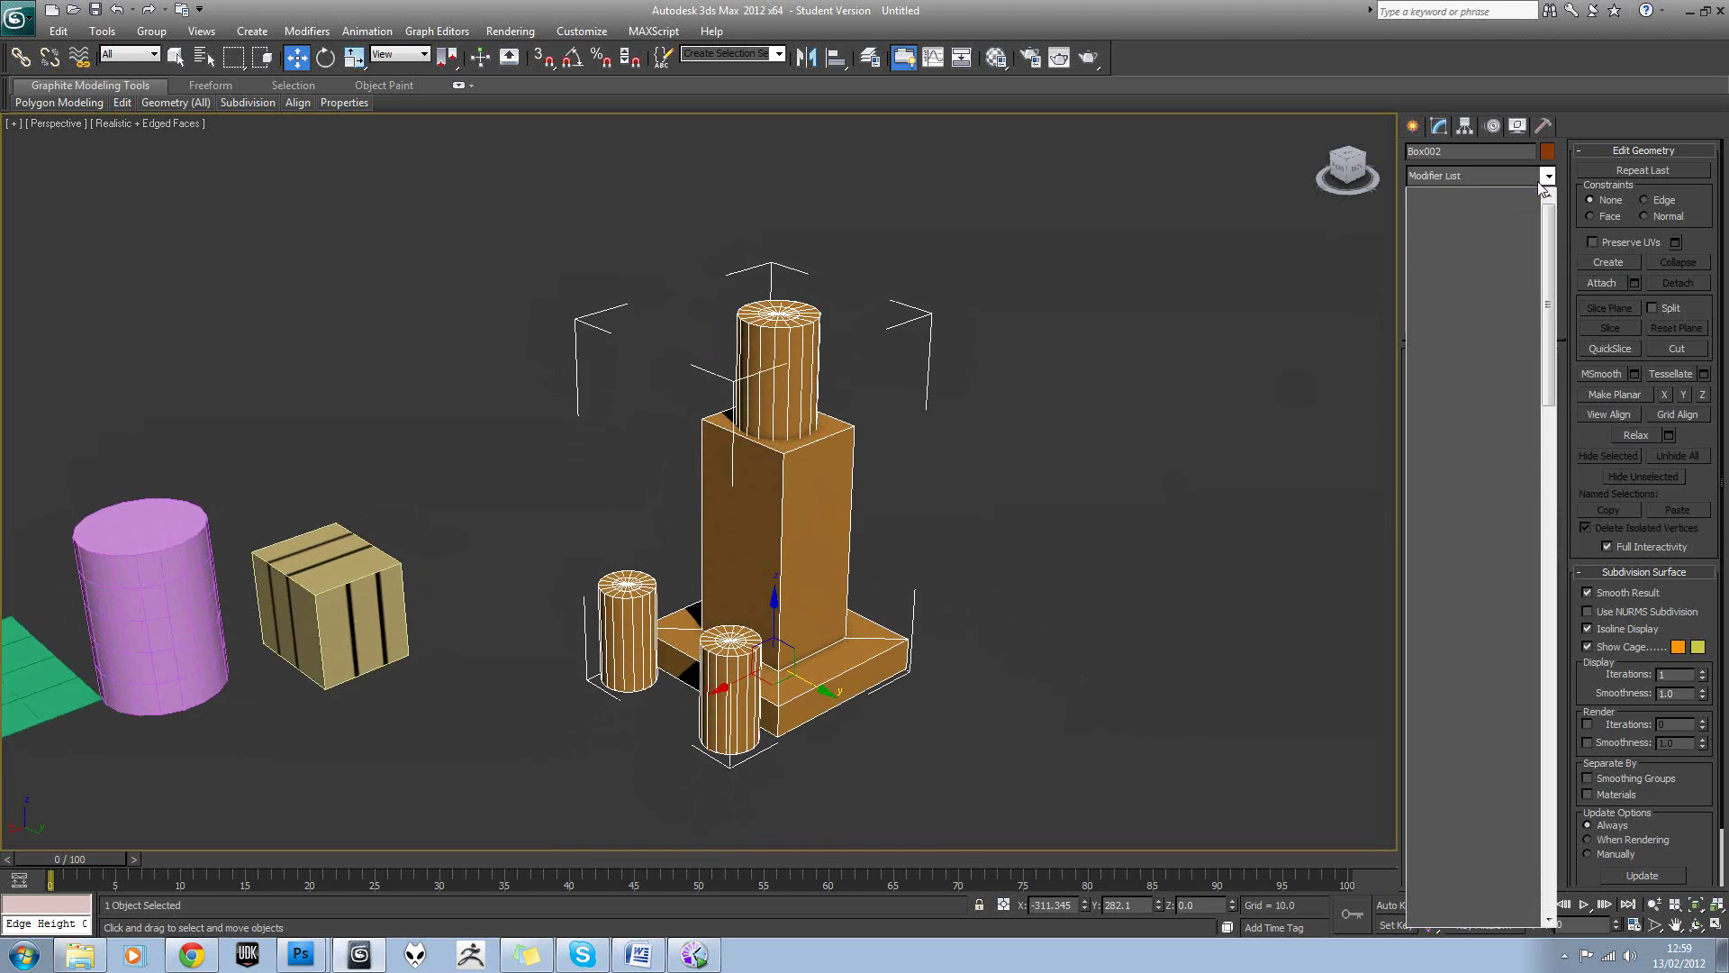
scroll(1492, 732, "down", 10)
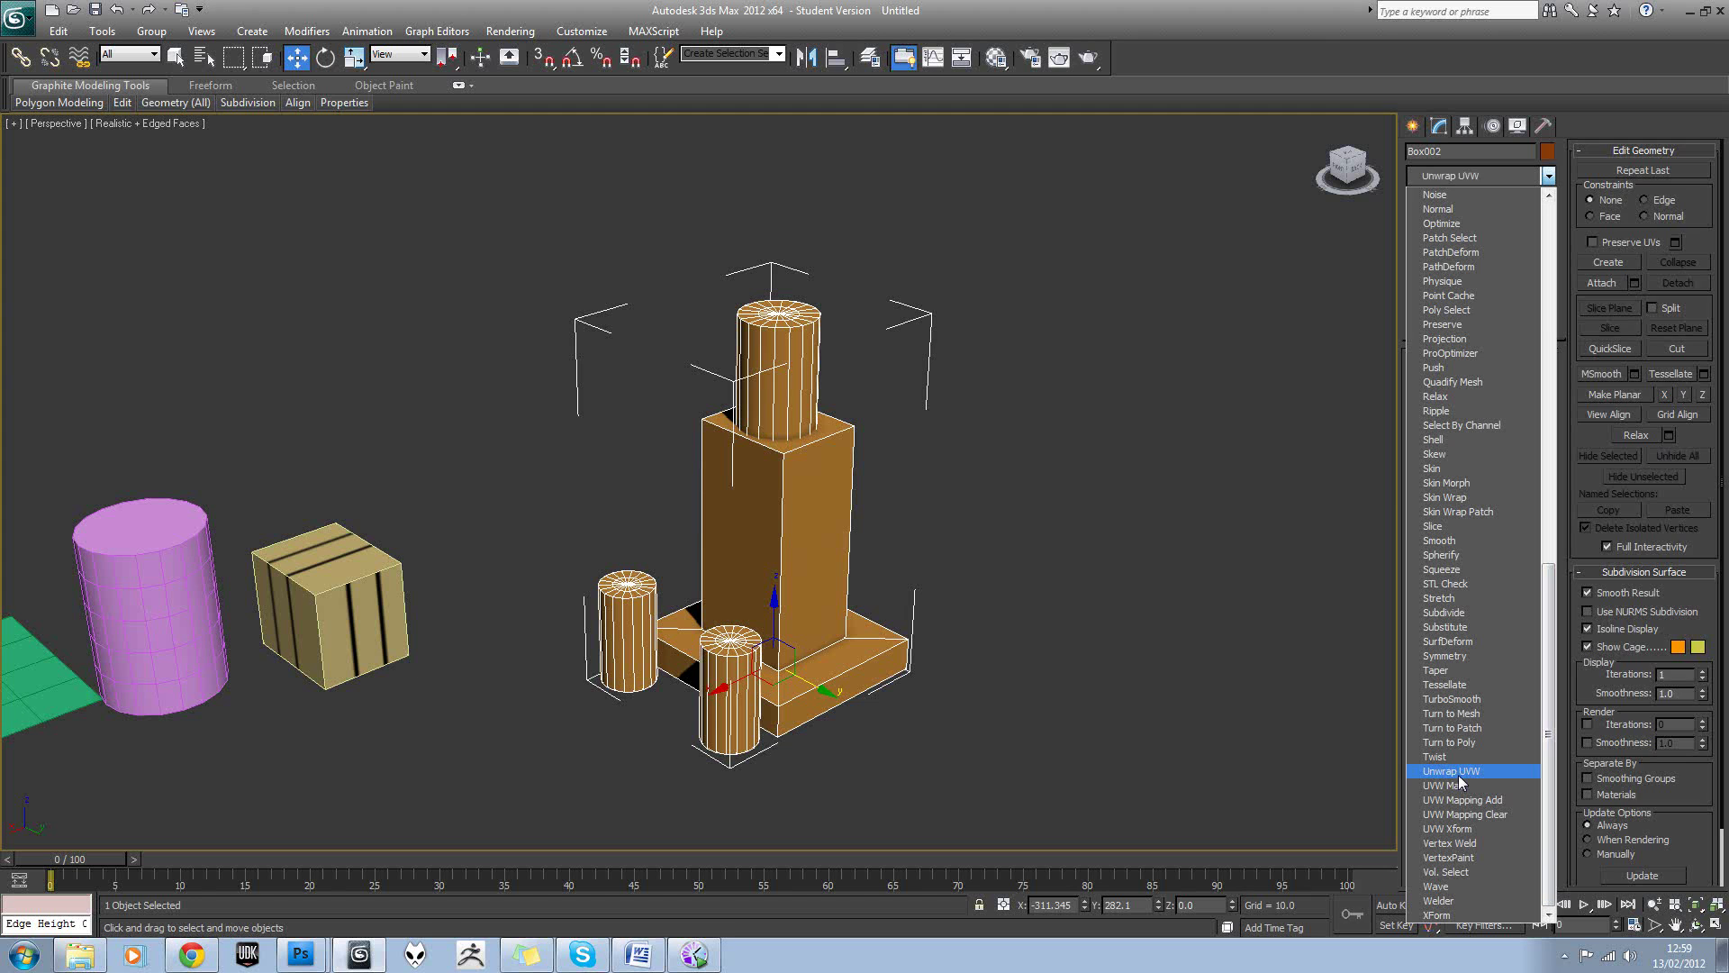
left_click(1457, 773)
Open the UV editor for the combined object and hide the checker background.
left_click(1486, 571)
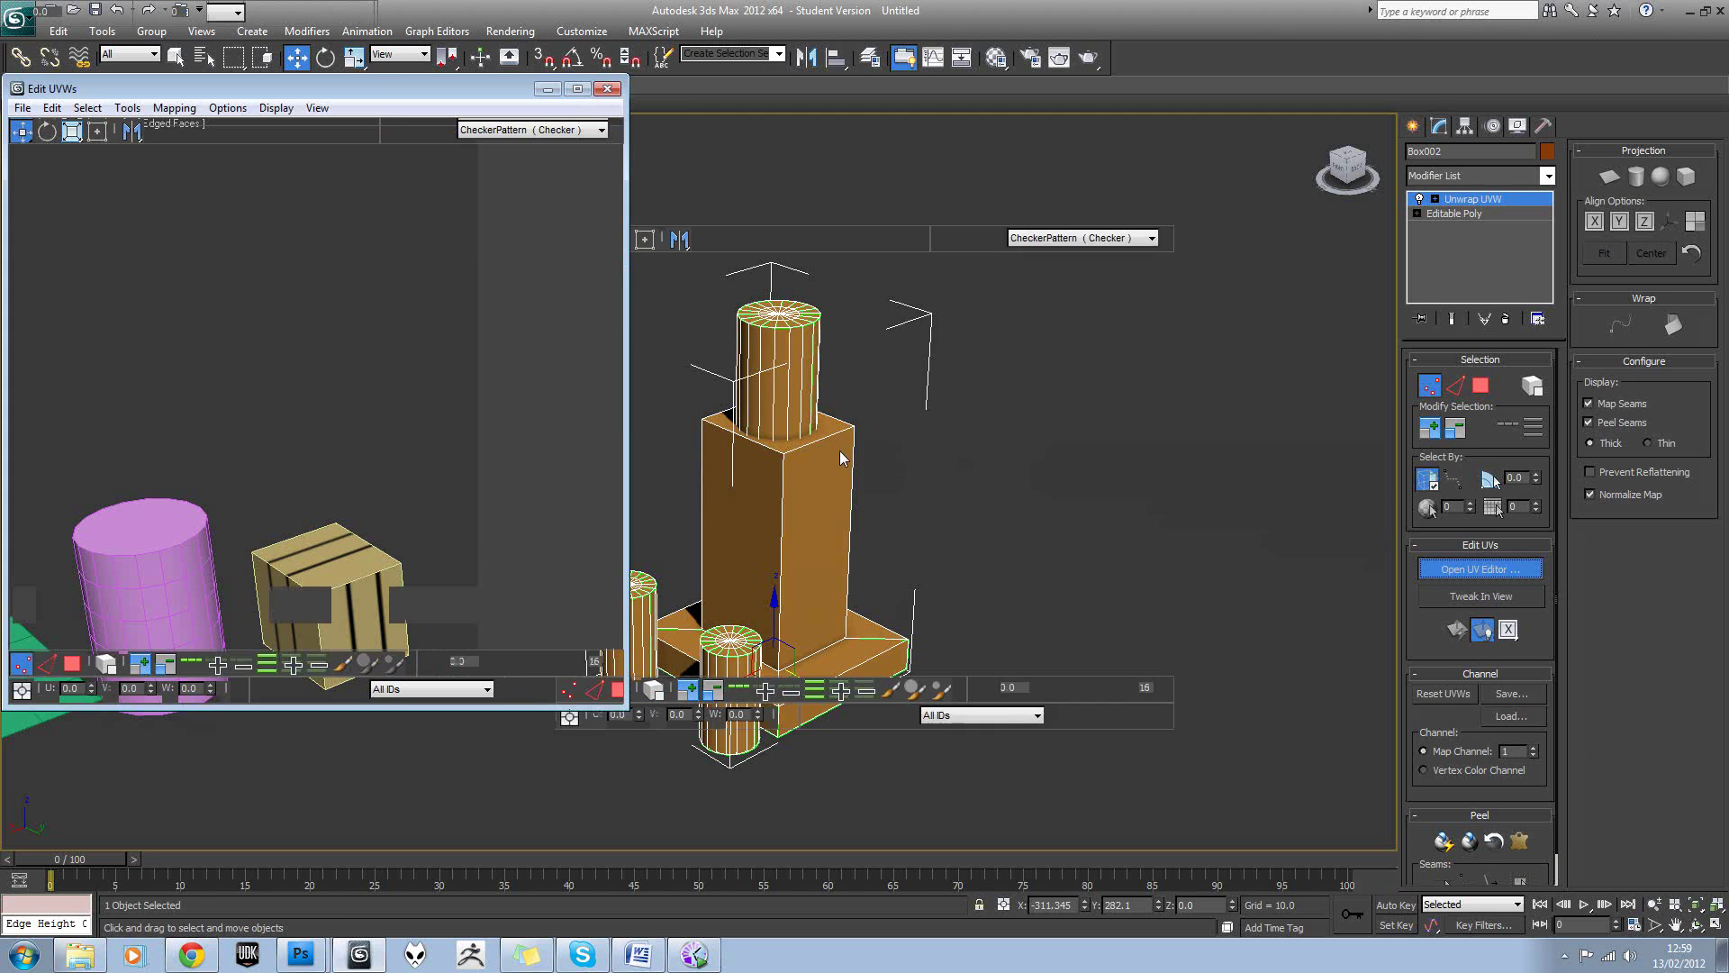
middle_click_drag(667, 416, 878, 460)
middle_click_drag(395, 305, 392, 318)
scroll(396, 321, "down", 1)
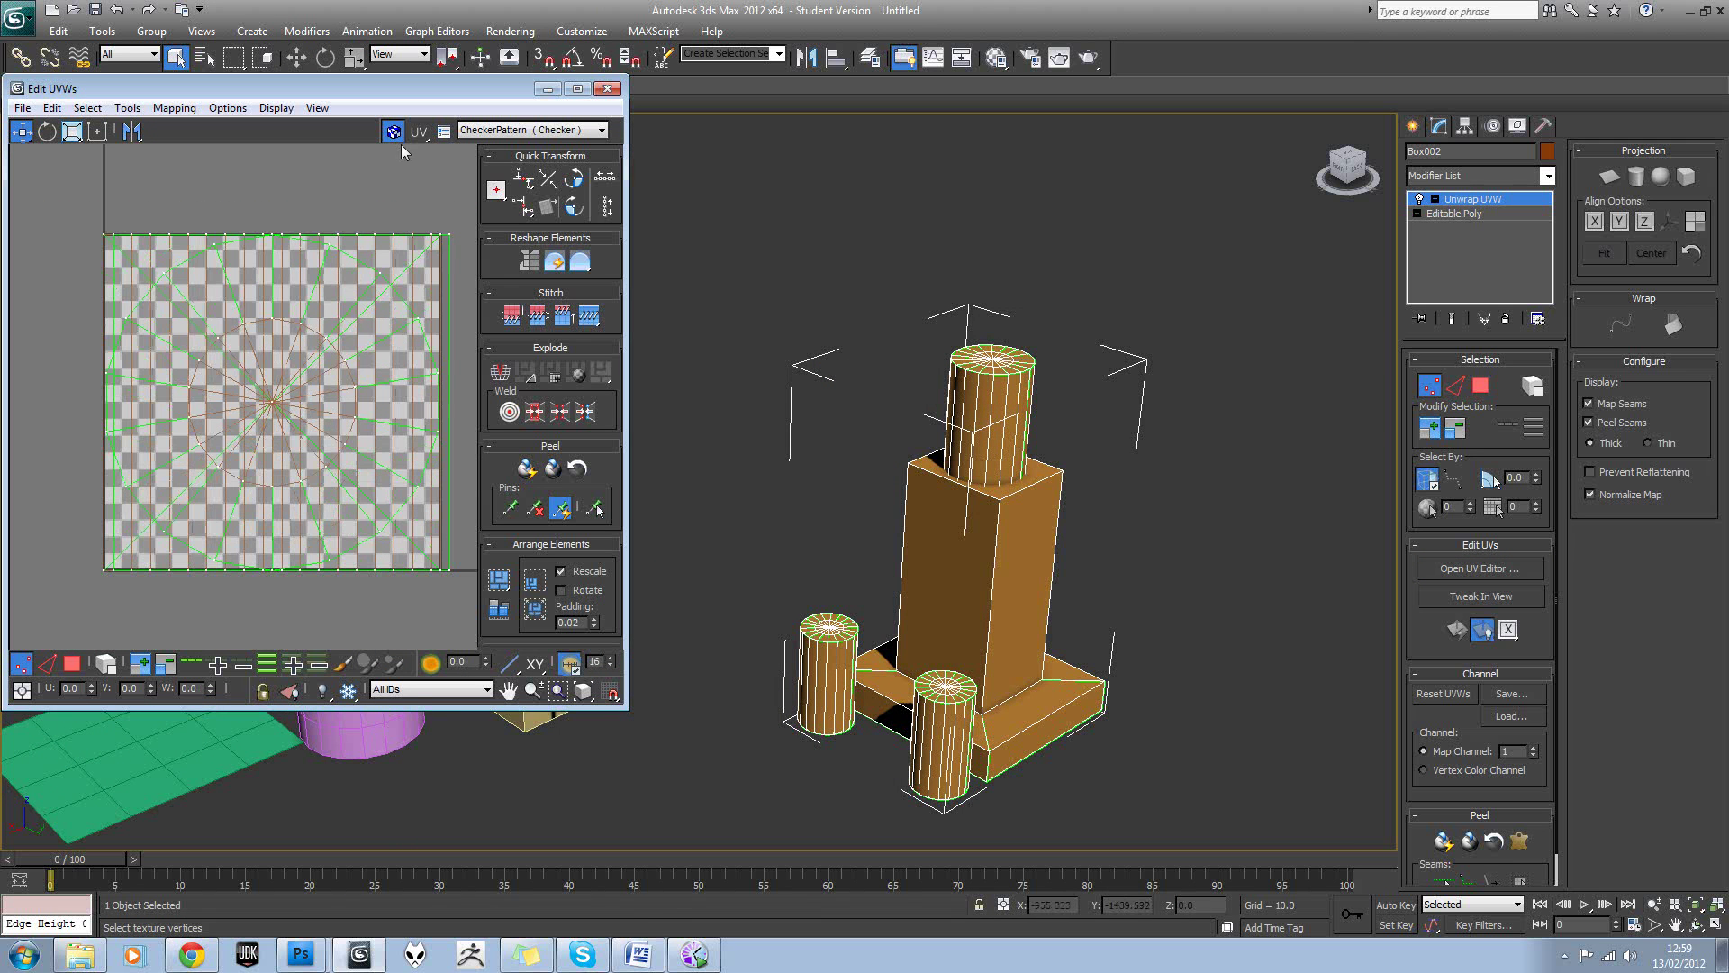
left_click(397, 135)
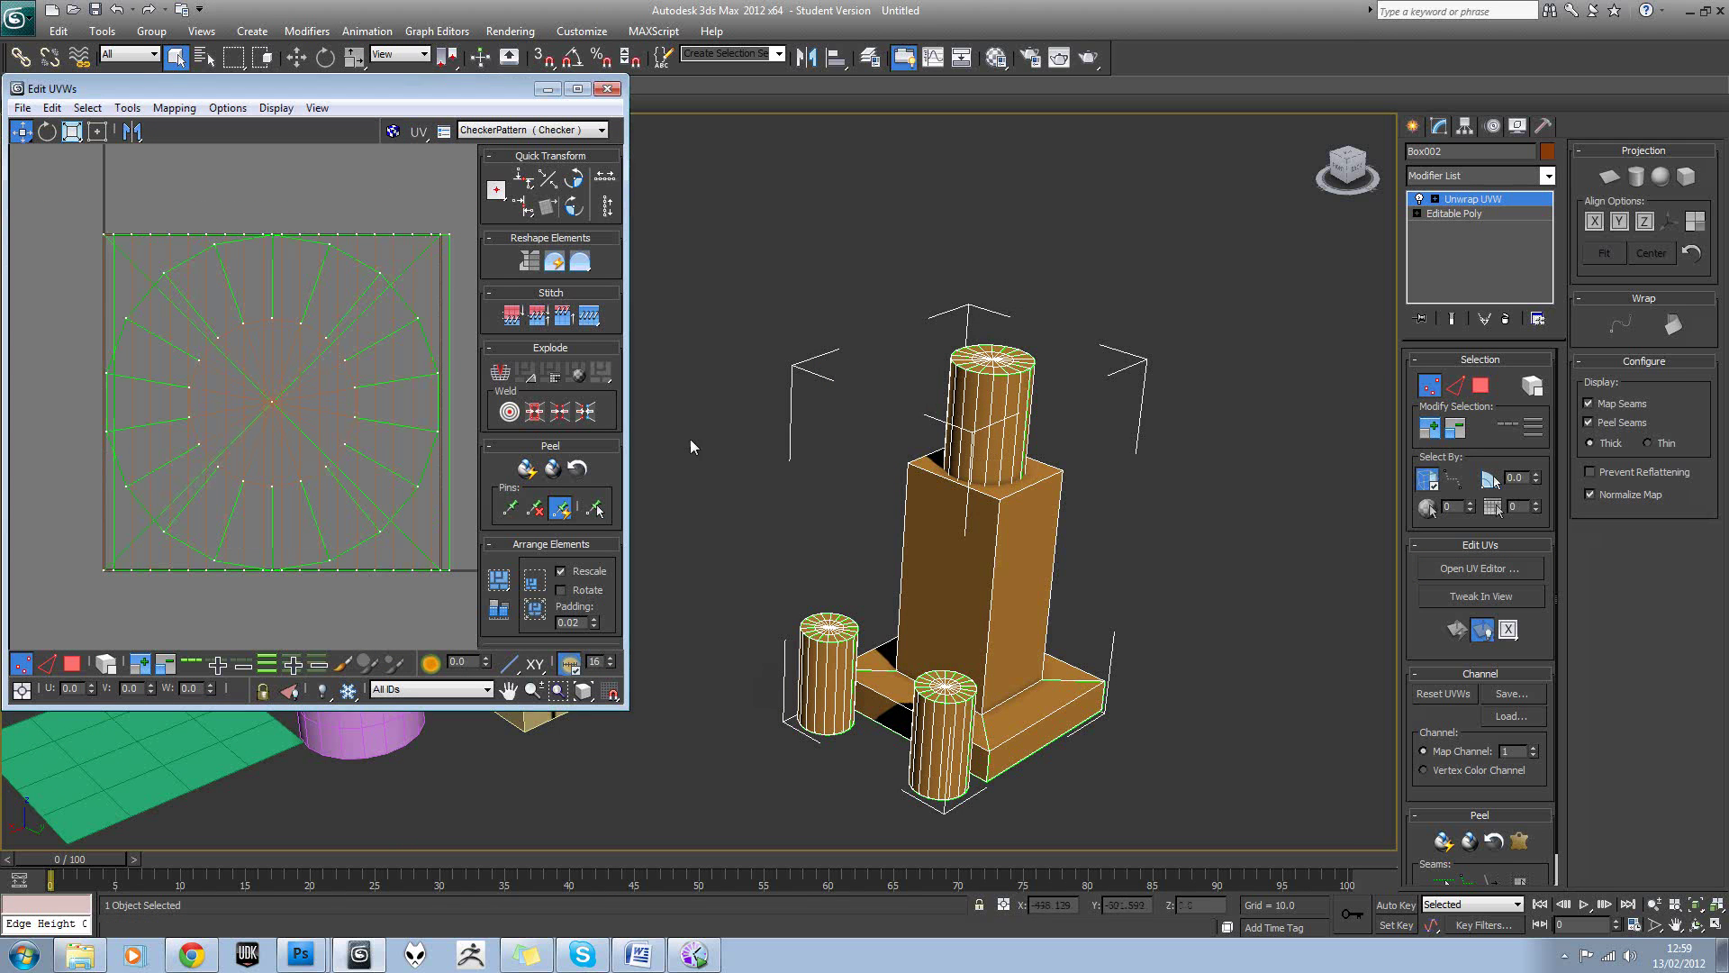
middle_click_drag(937, 478, 975, 525, "alt")
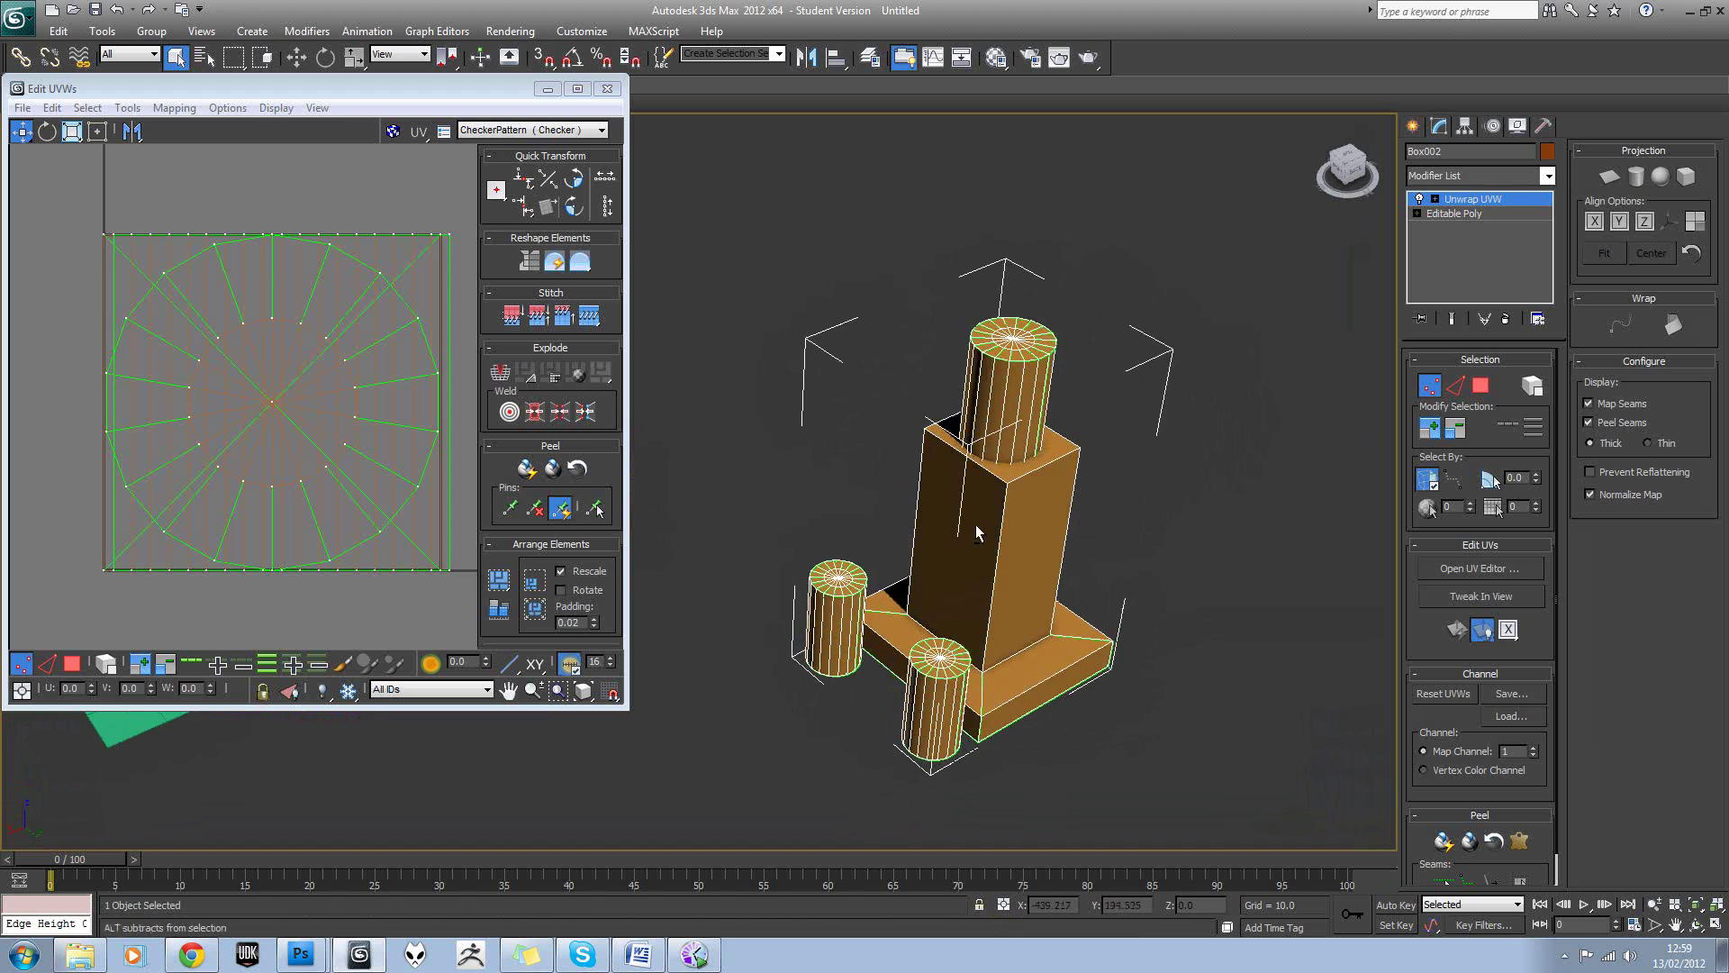
scroll(306, 382, "down", 1)
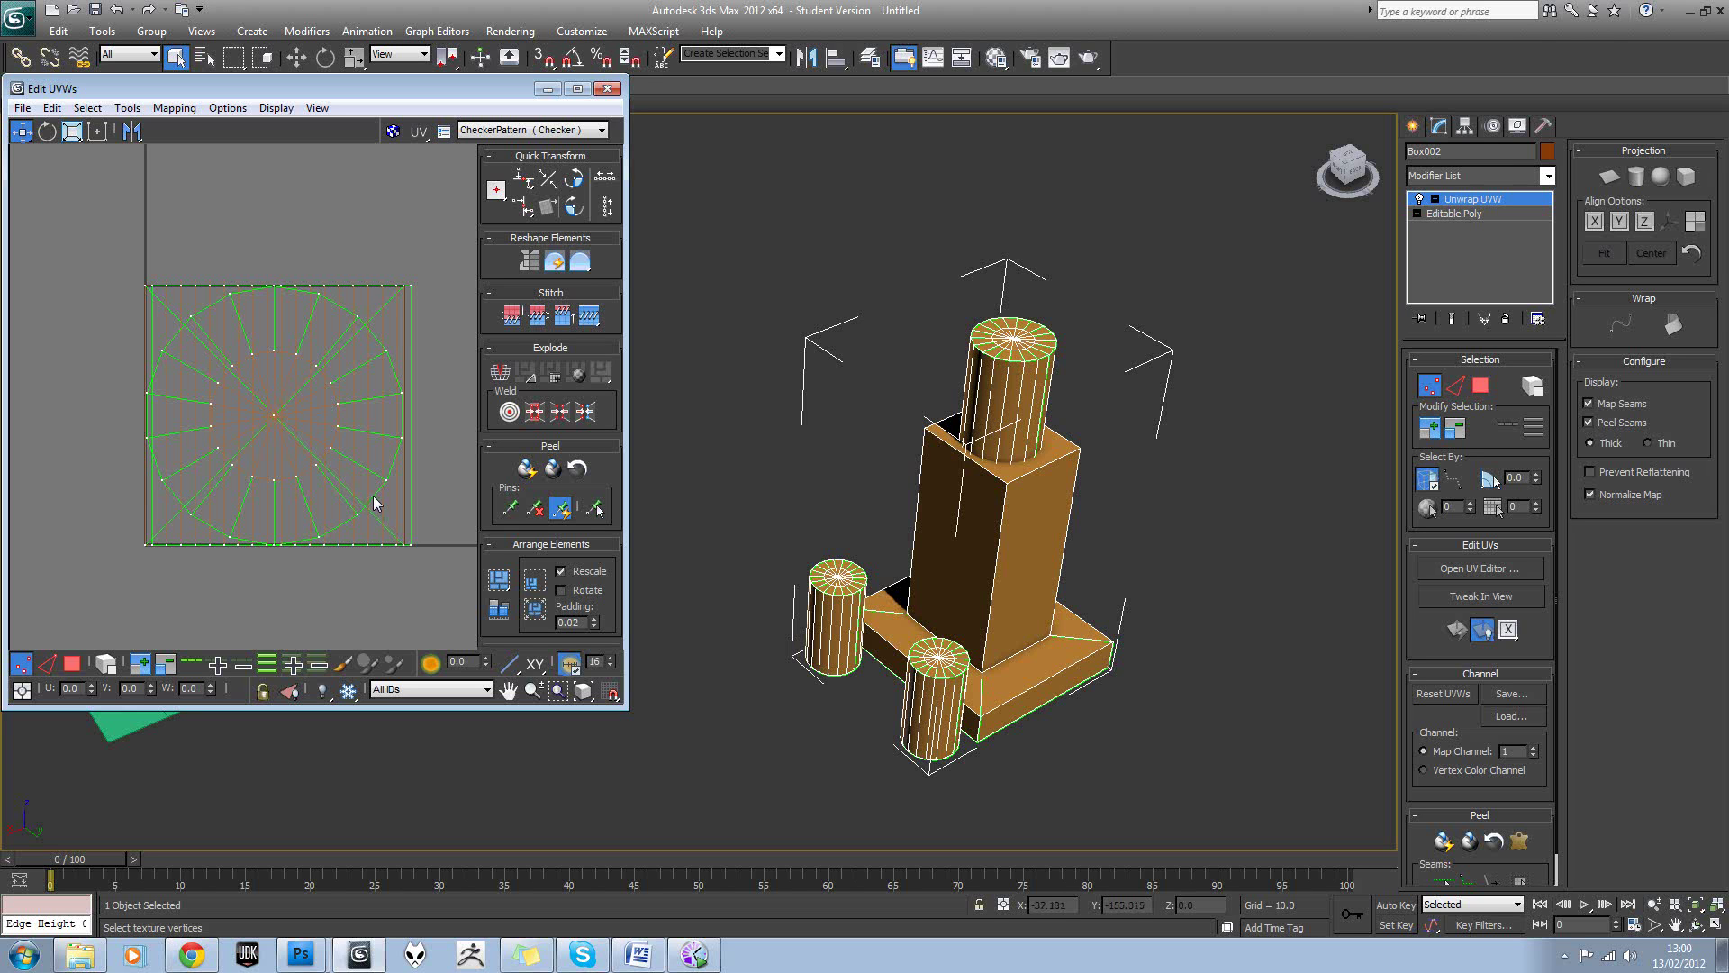
middle_click_drag(356, 463, 335, 446)
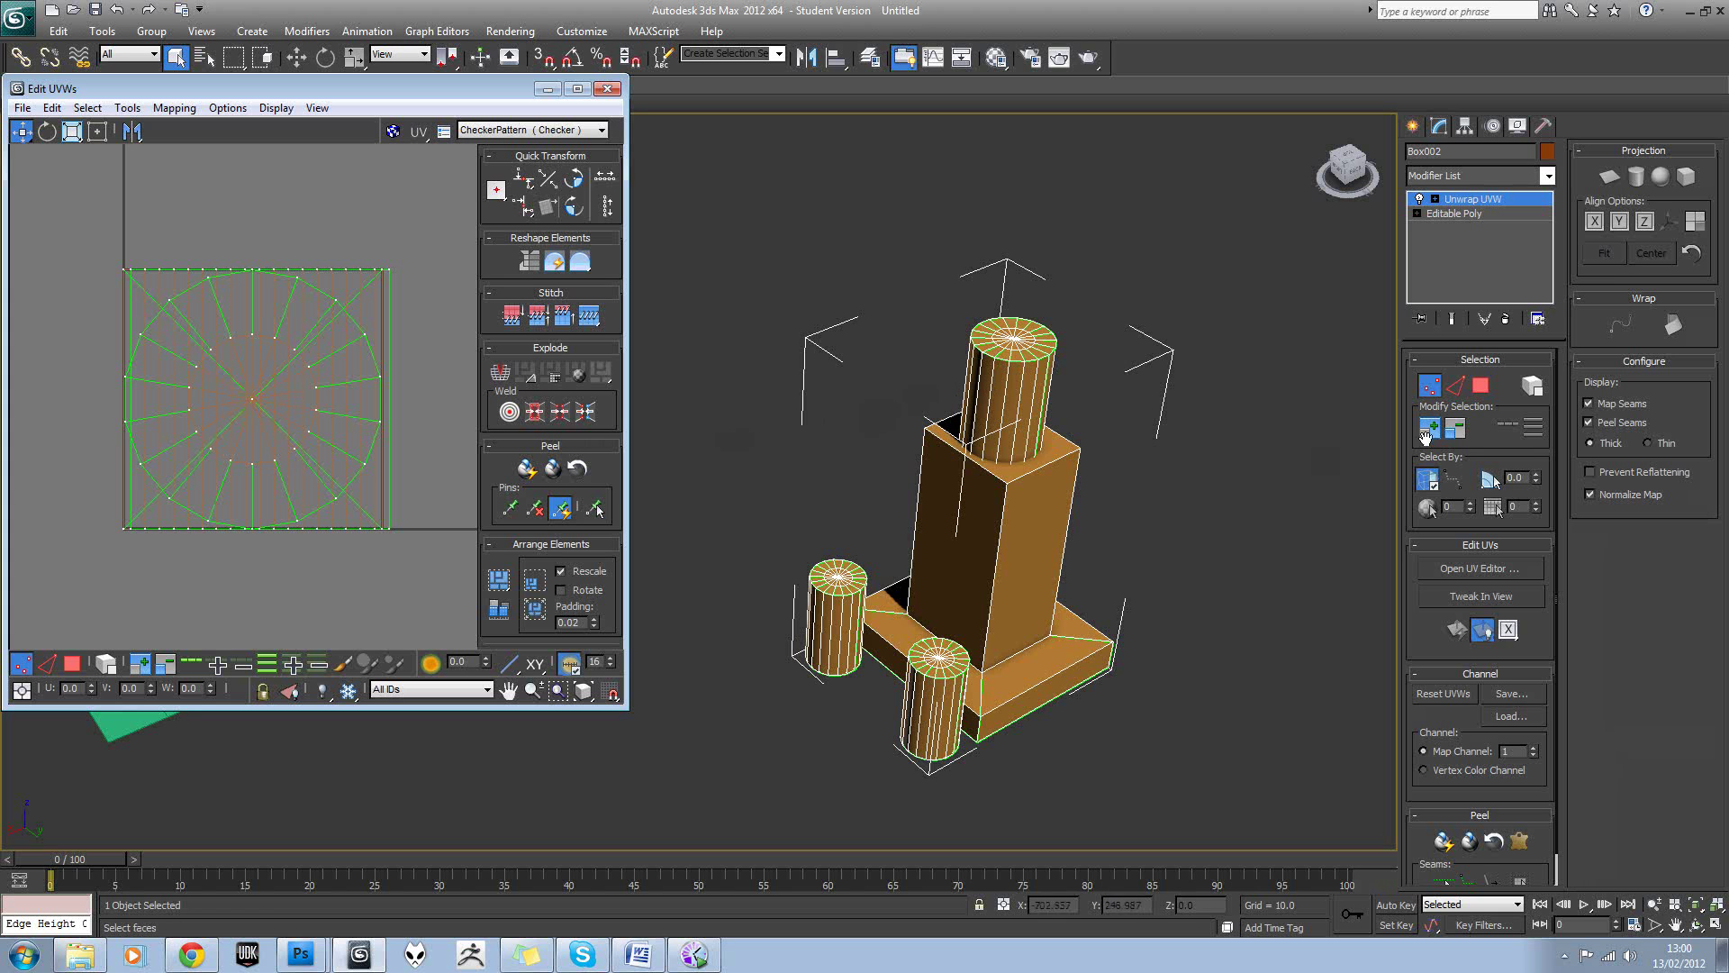
Enable whole-element selection of polygons and move the top cylinder's UVs up and left of the UV square.
left_click(1479, 389)
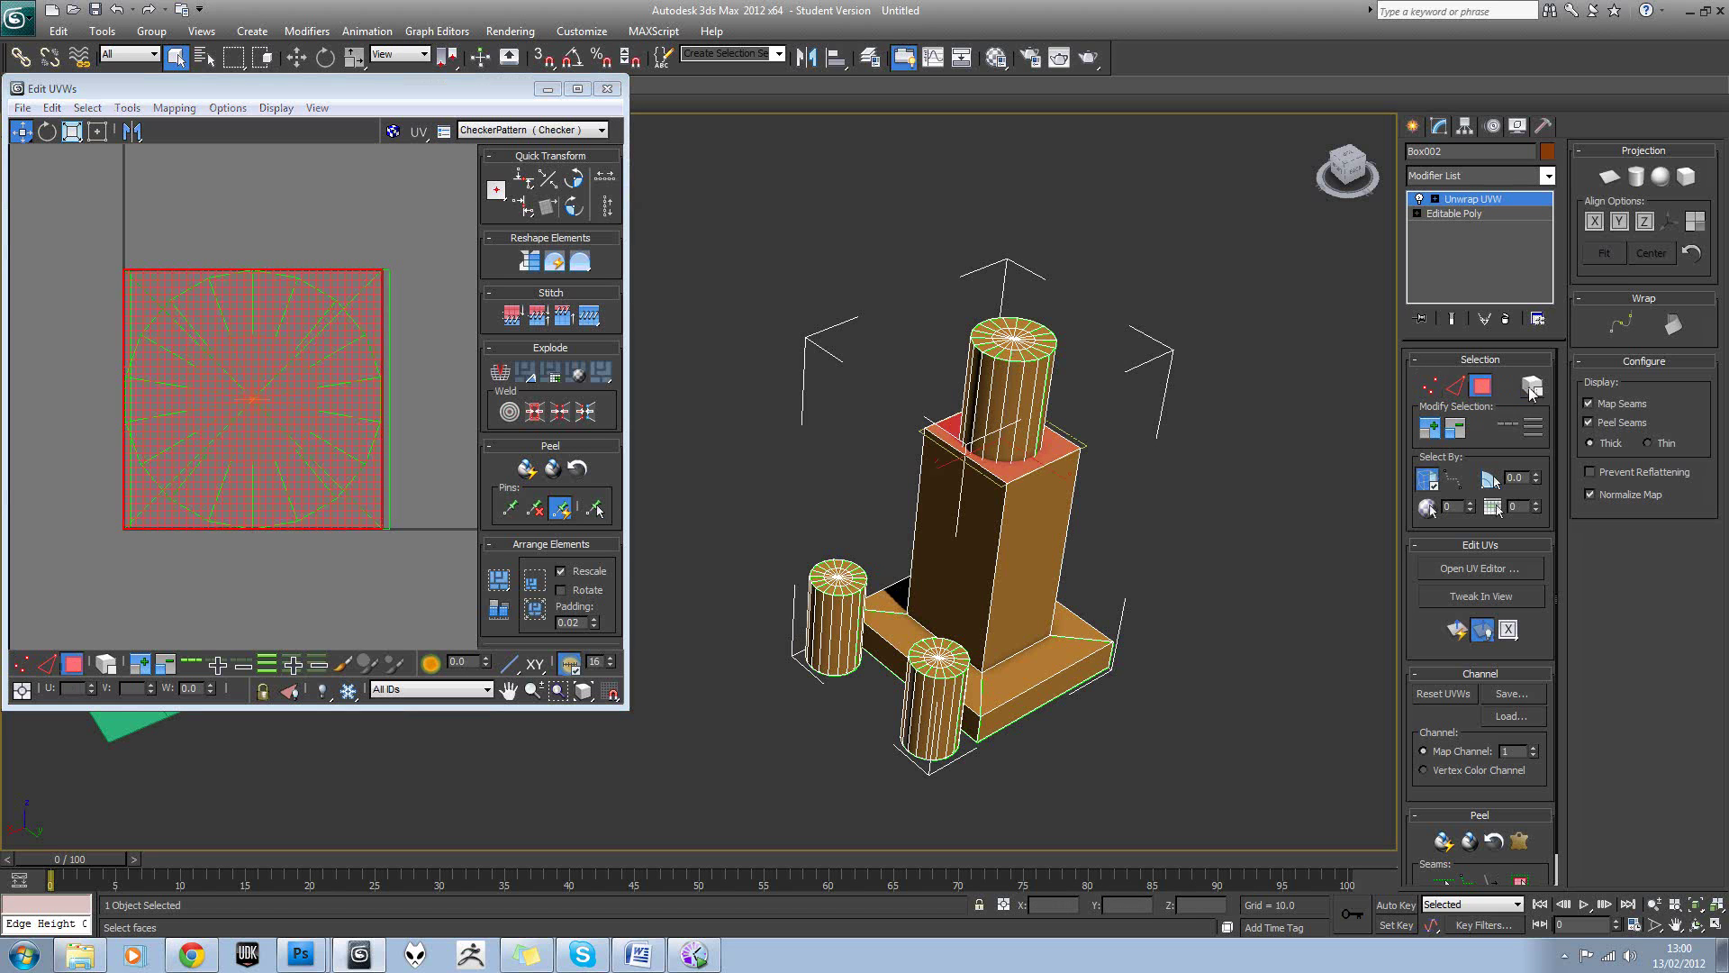
left_click(1011, 370)
middle_click_drag(303, 353, 315, 356)
left_click_drag(293, 420, 31, 251)
scroll(221, 333, "down", 1)
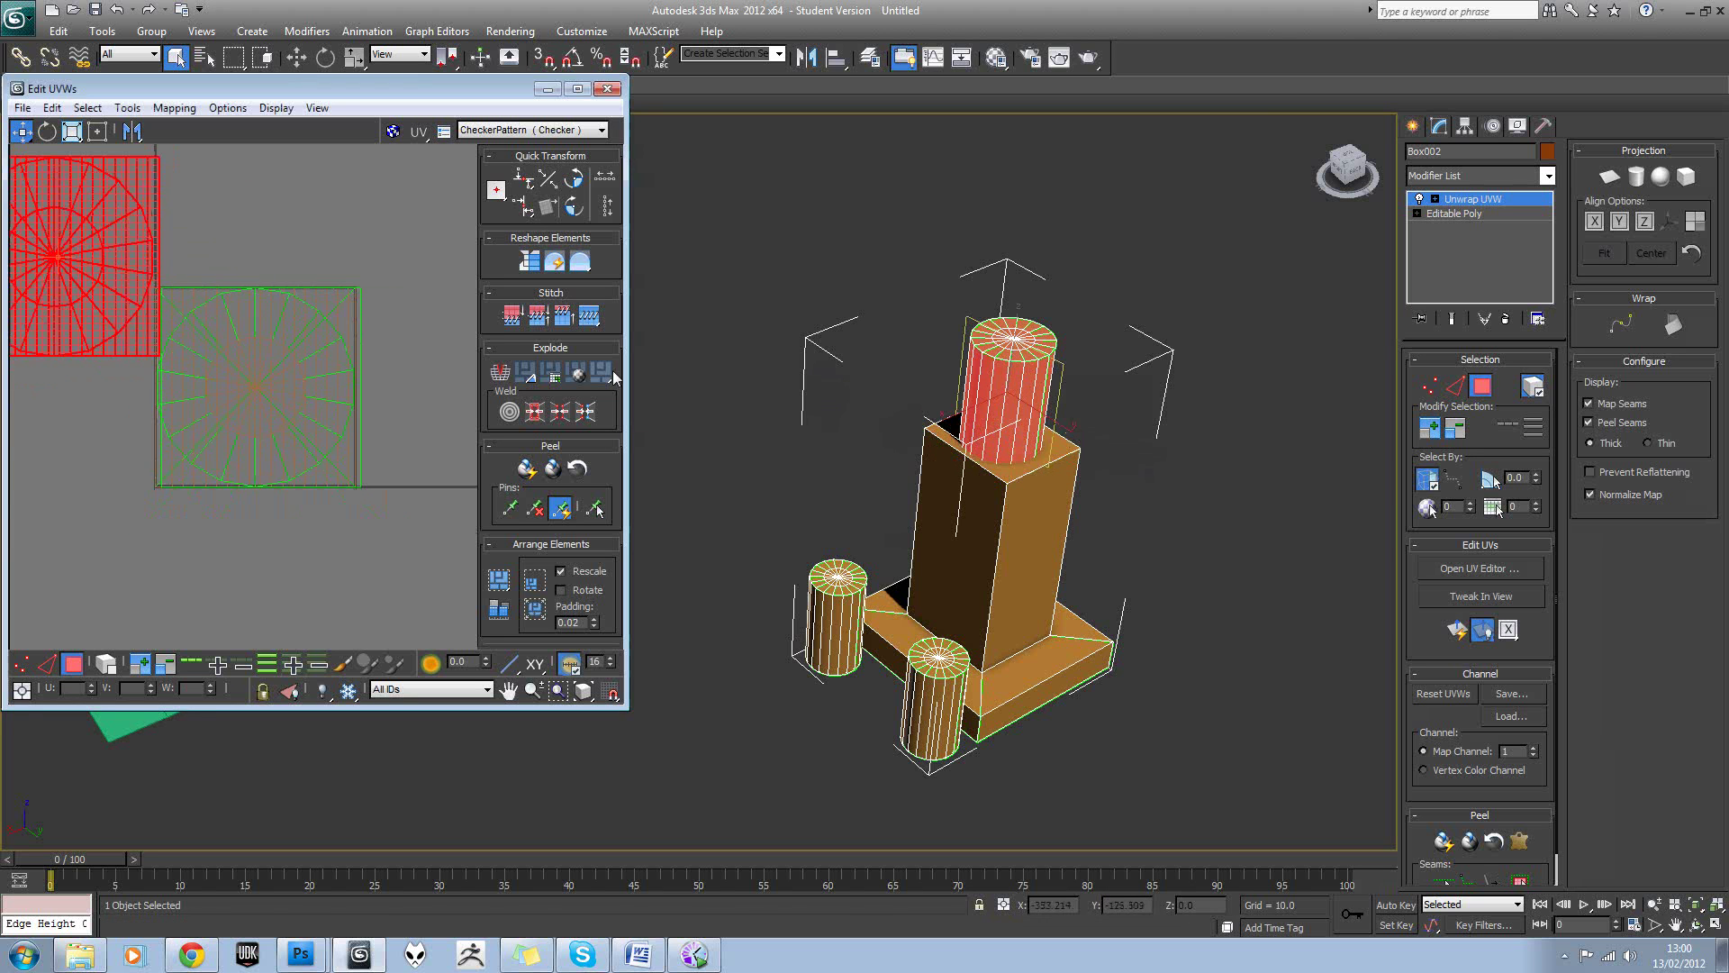
Move the UVs of the column with its base and of both small cylinders into separate empty areas around the UV square.
left_click(920, 493)
left_click_drag(304, 398, 520, 291)
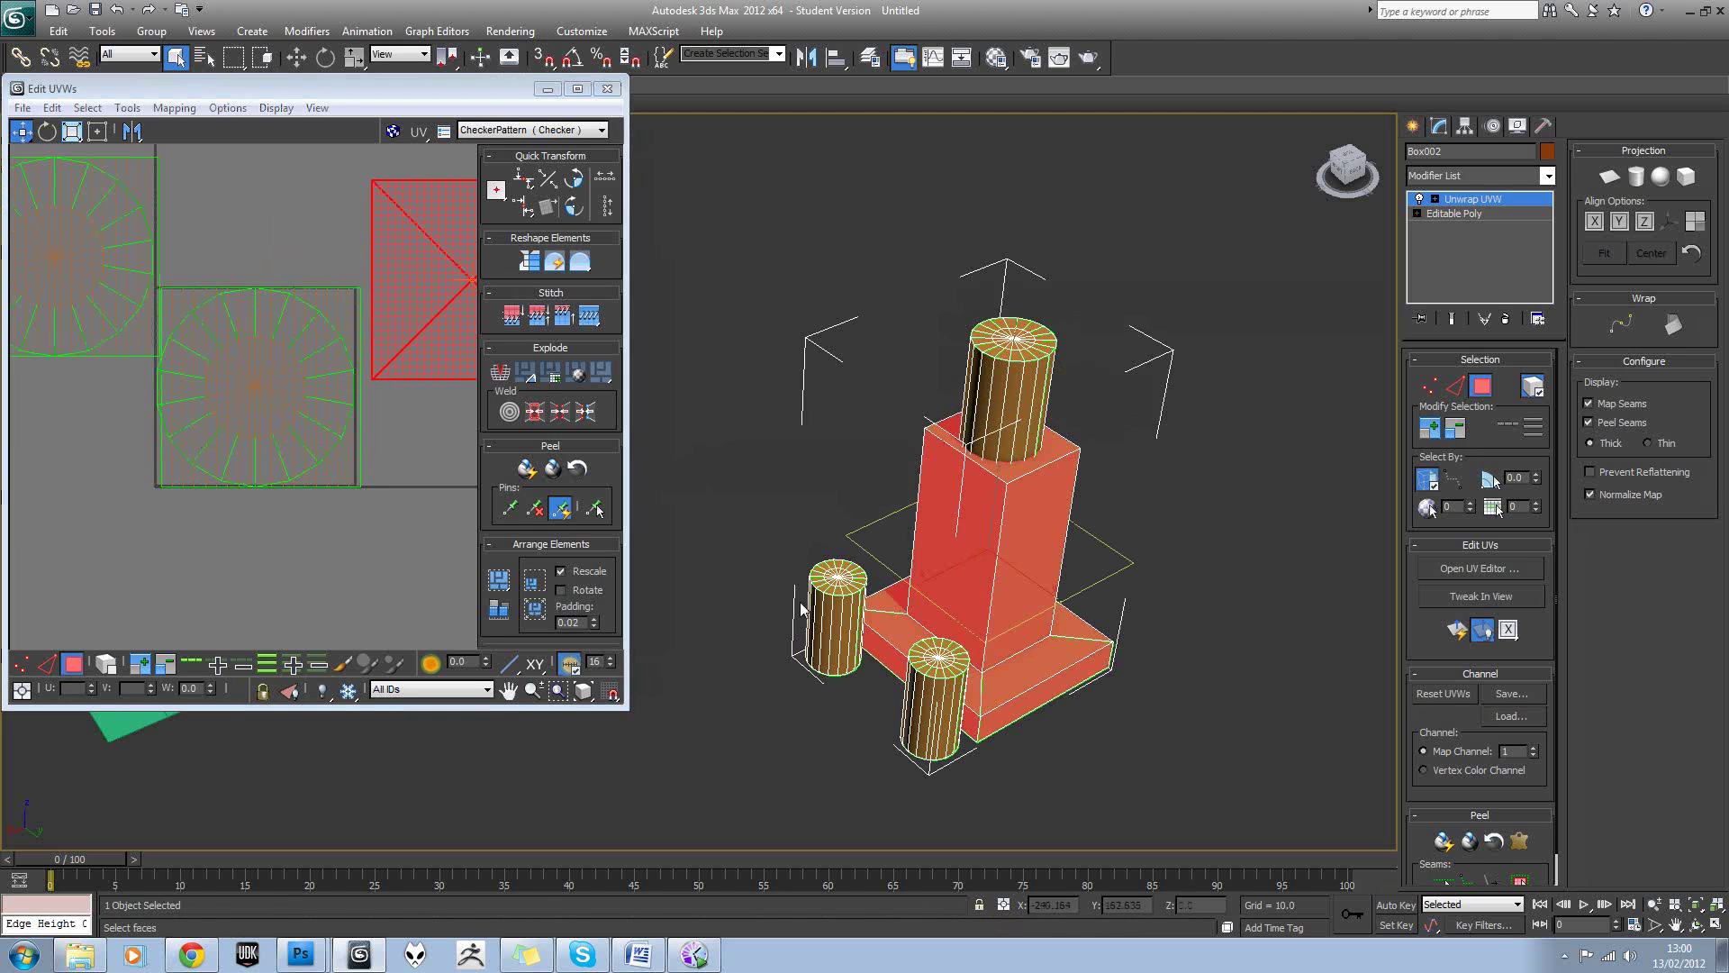
left_click(823, 620)
left_click_drag(294, 449, 108, 648)
left_click(925, 705)
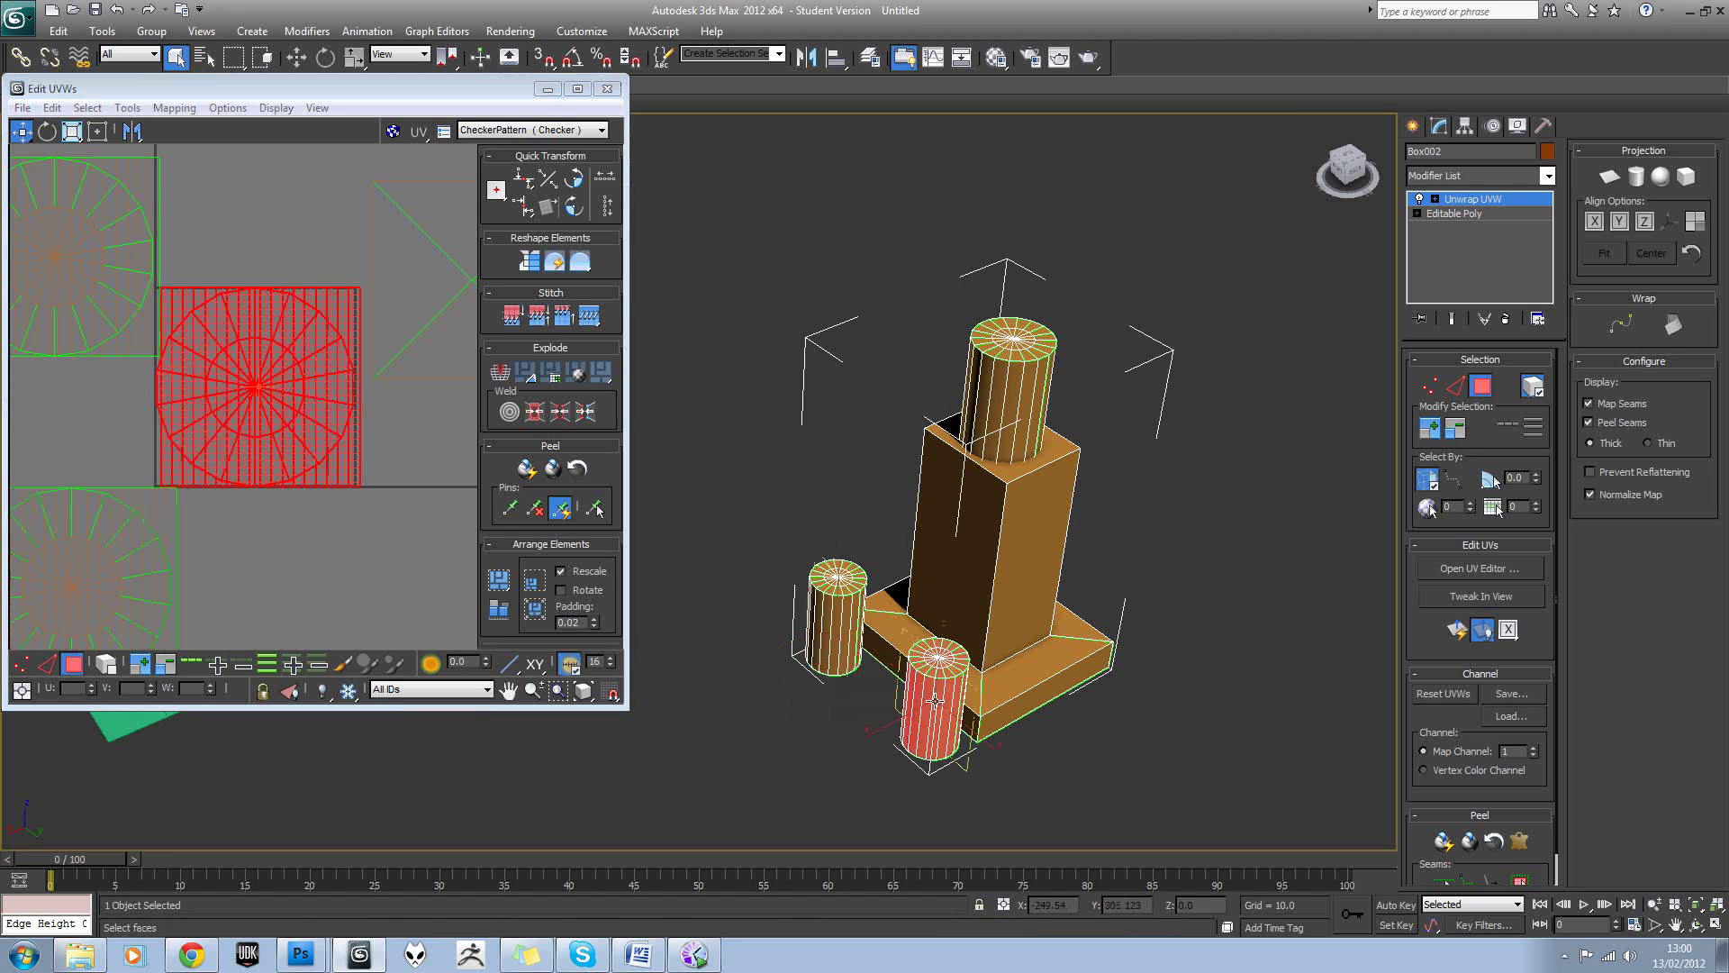
left_click_drag(285, 398, 468, 640)
scroll(378, 471, "down", 1)
left_click(375, 456)
middle_click_drag(374, 456, 340, 419)
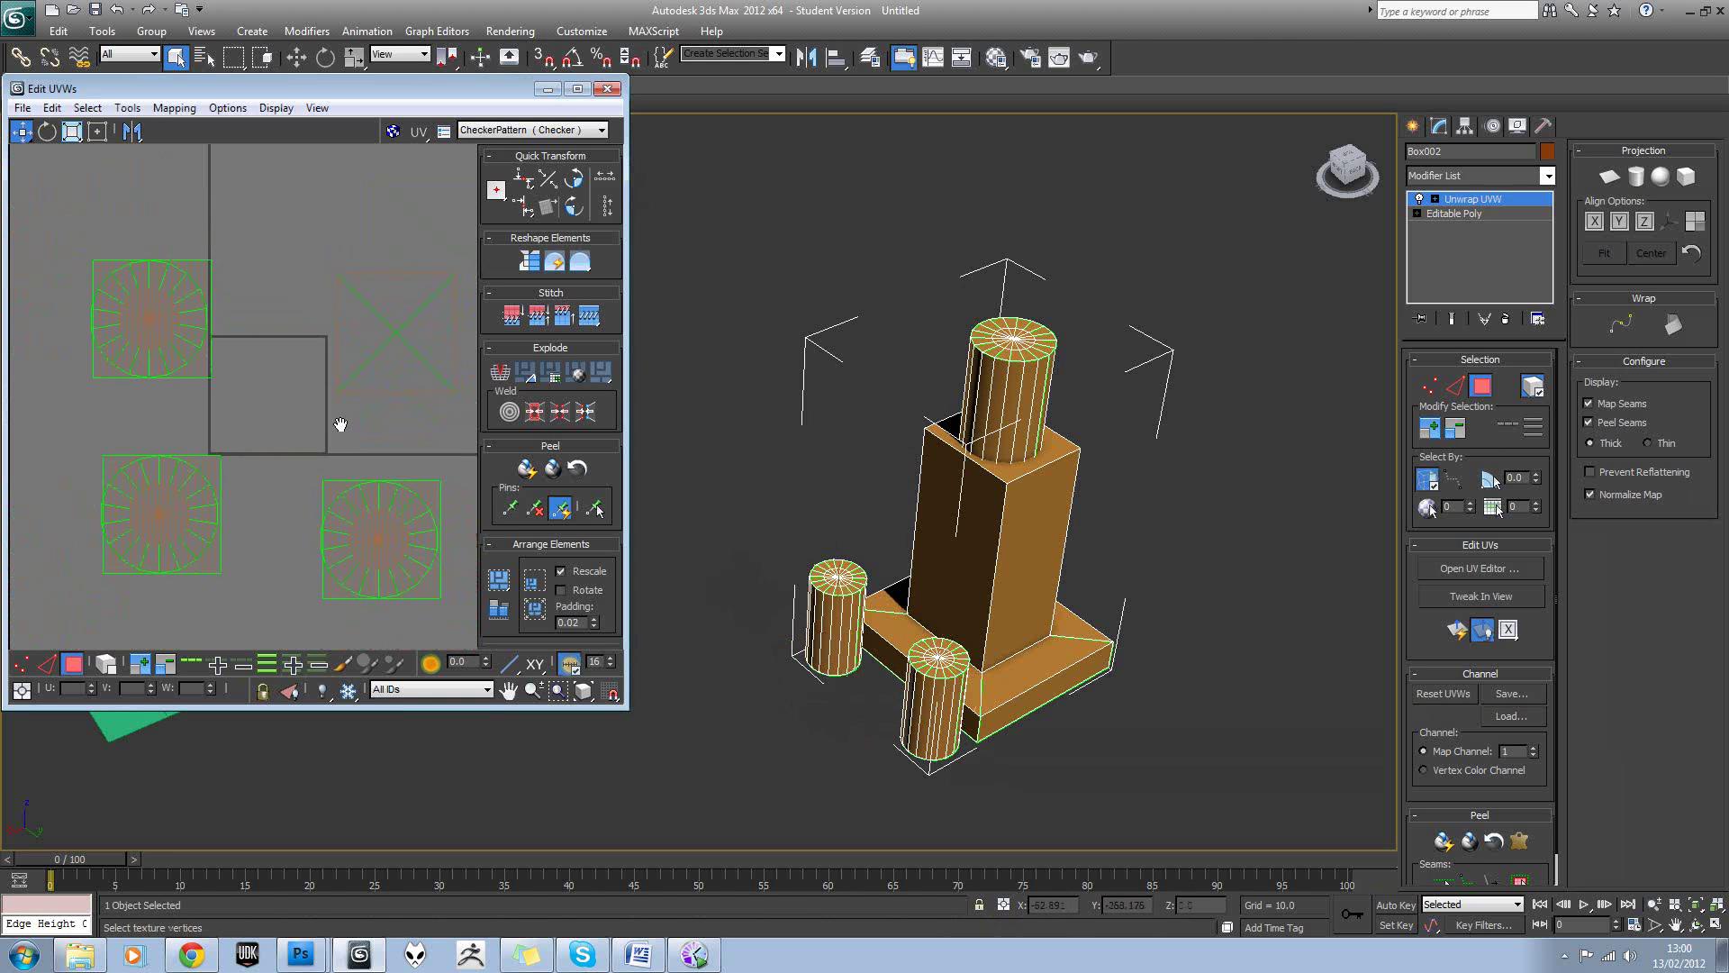
middle_click_drag(899, 618, 903, 612, "alt")
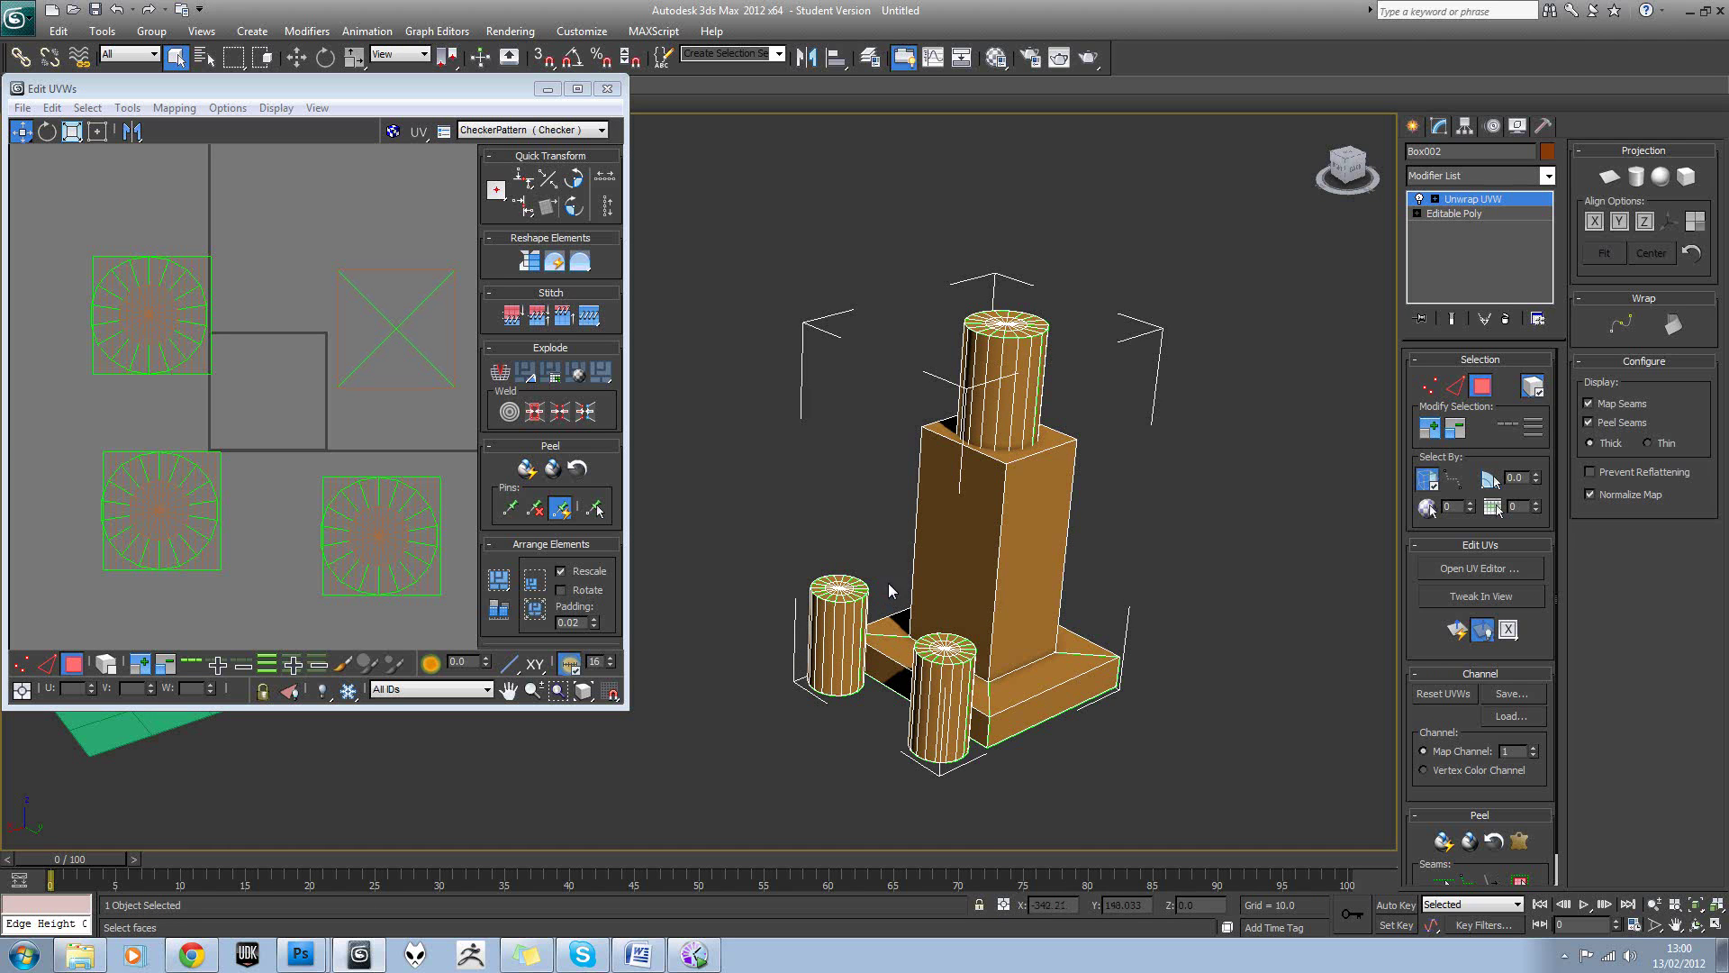
Unfold the top cylinder's UVs with Unfold Mapping, using Walk to closest face and Normalize Clusters.
left_click(1026, 380)
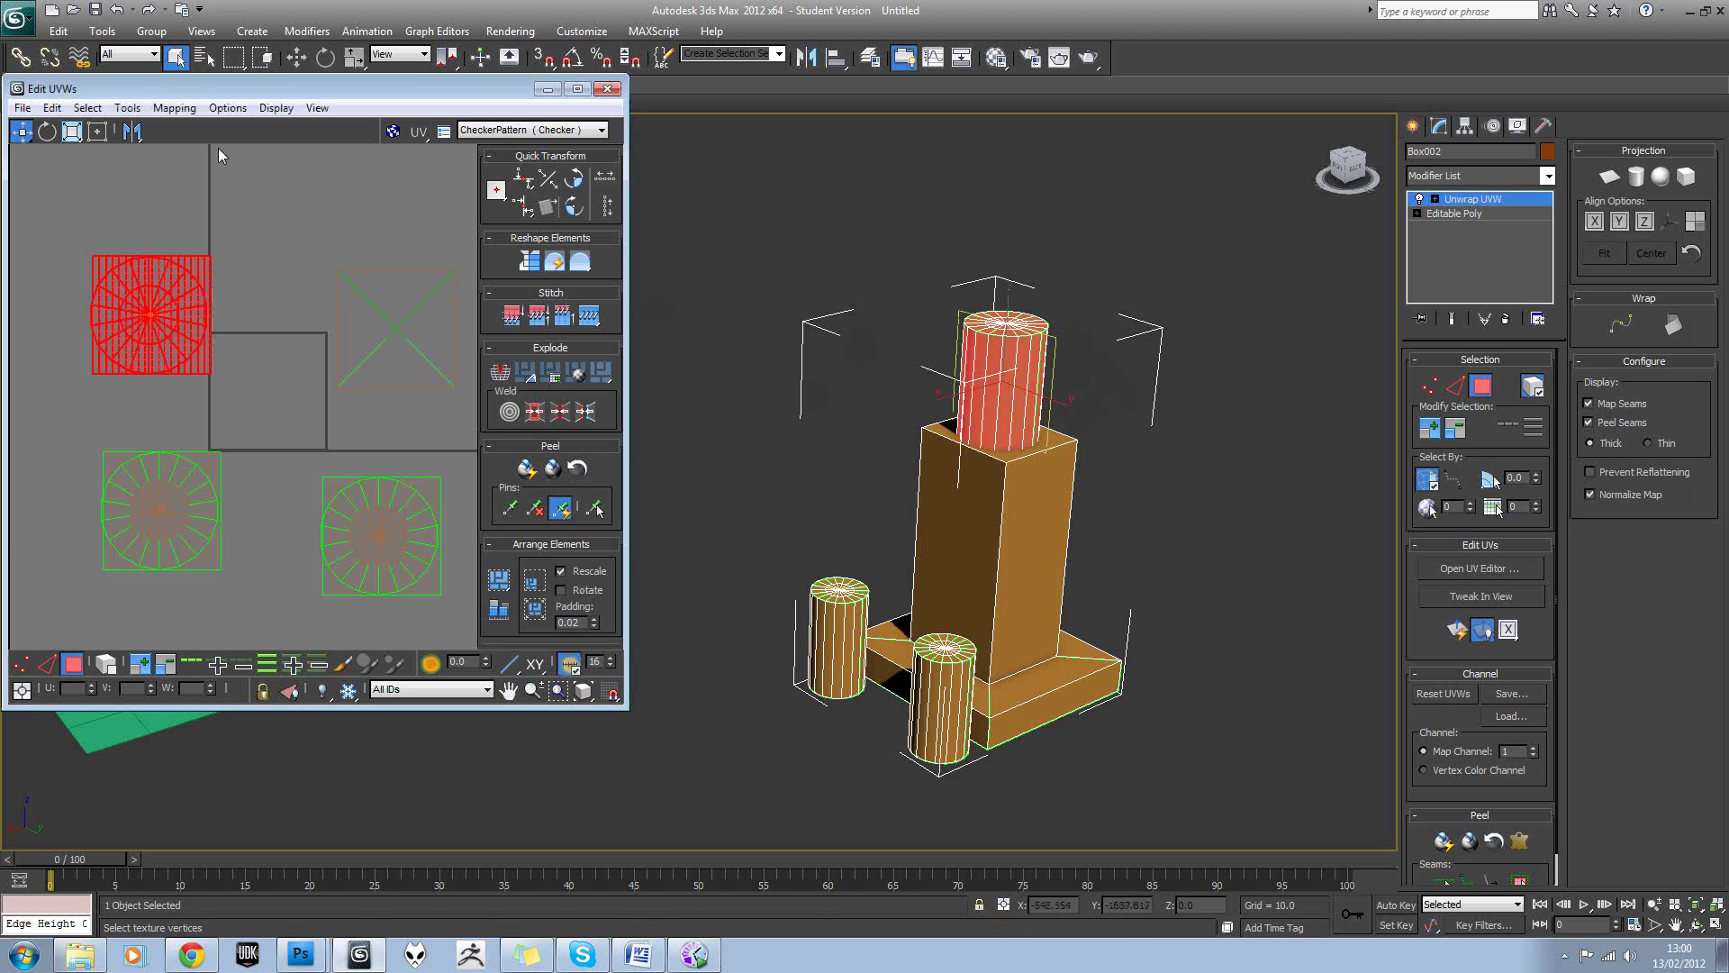
left_click(168, 111)
left_click(189, 177)
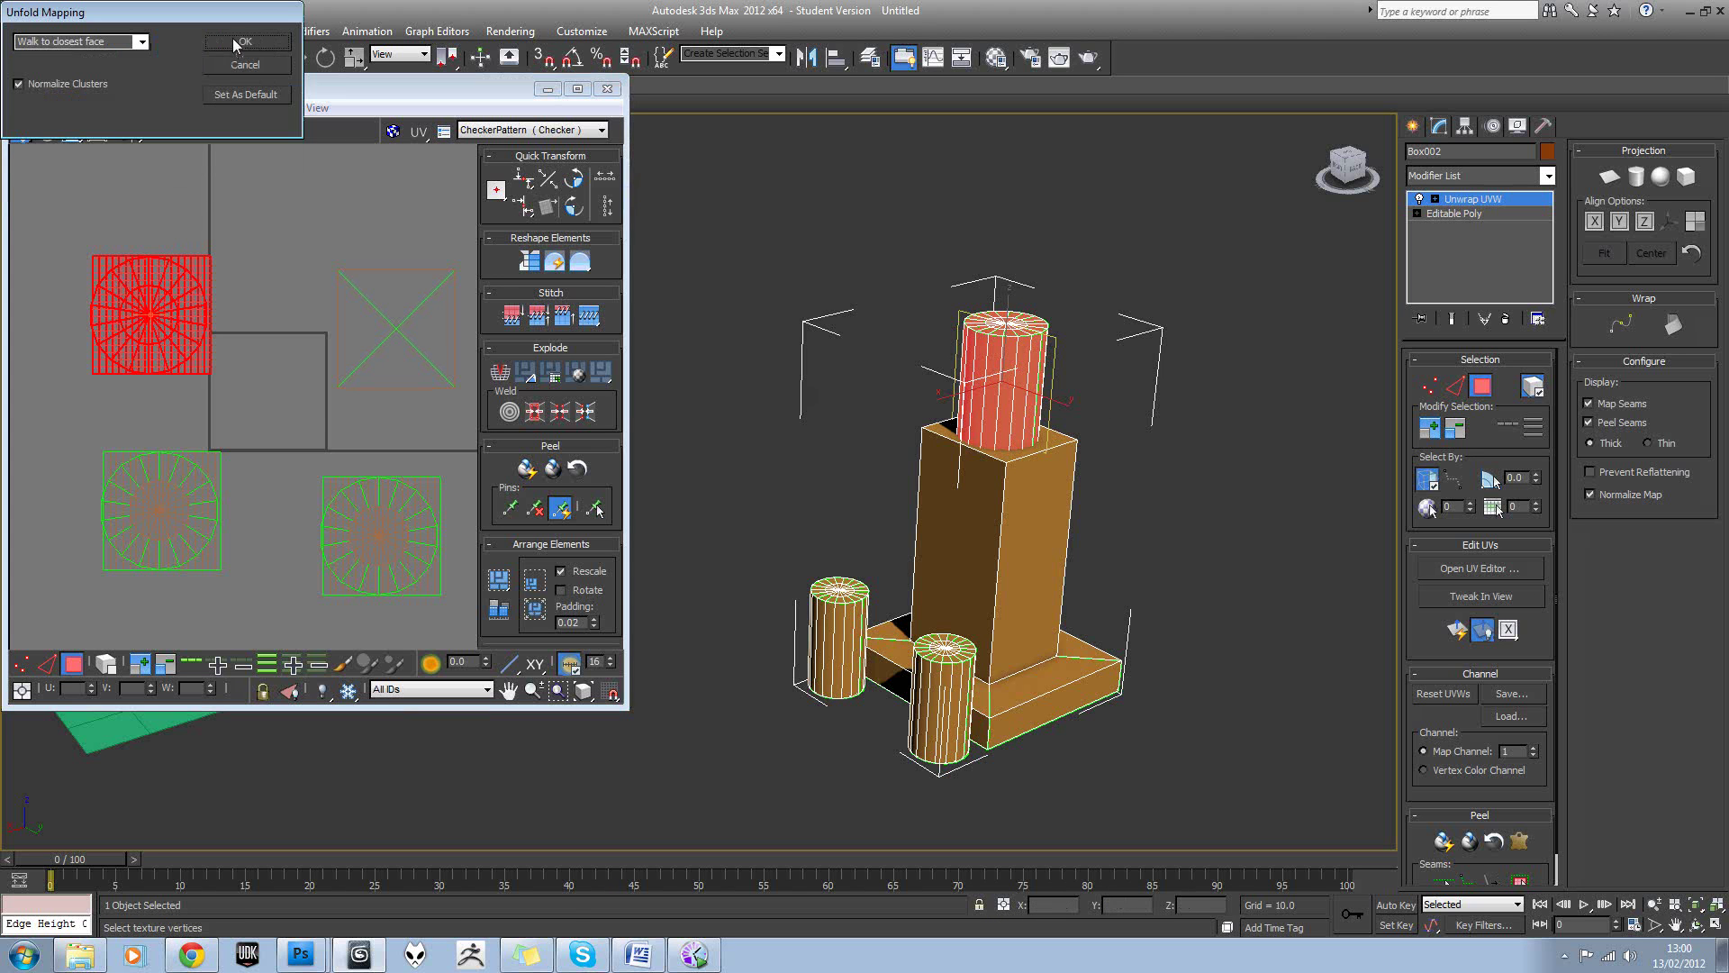
left_click(236, 49)
left_click(295, 281)
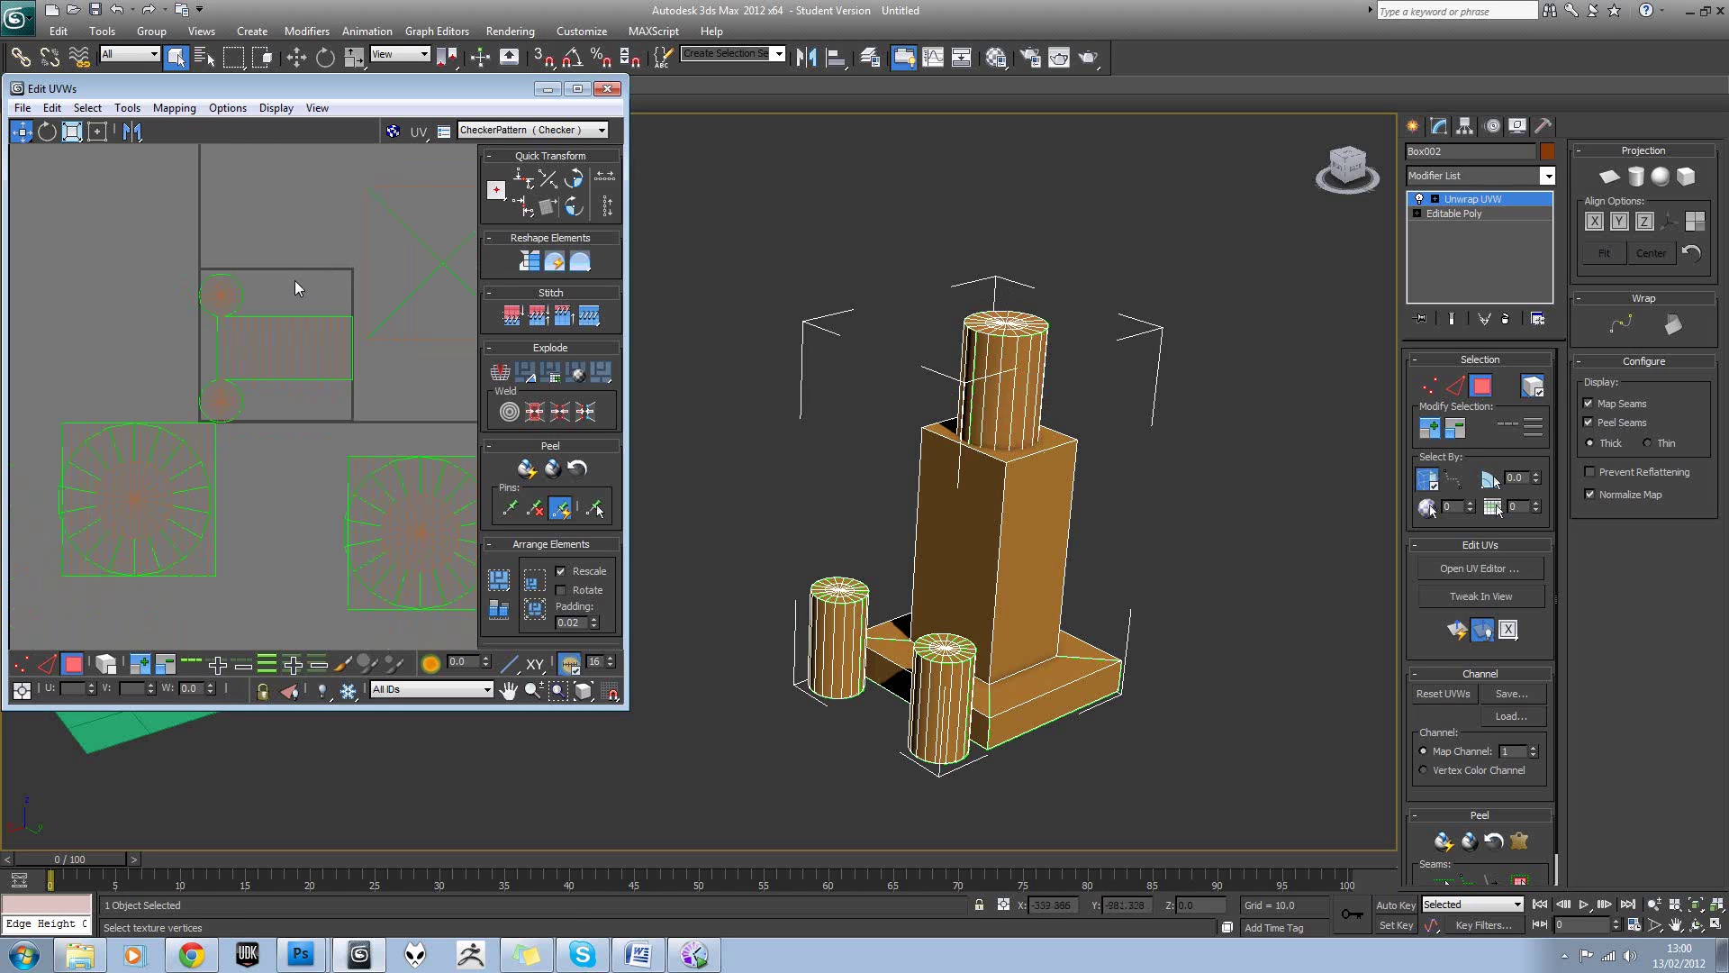
left_click_drag(173, 248, 309, 402)
left_click(294, 430)
left_click_drag(284, 398, 231, 338)
left_click_drag(329, 297, 293, 363)
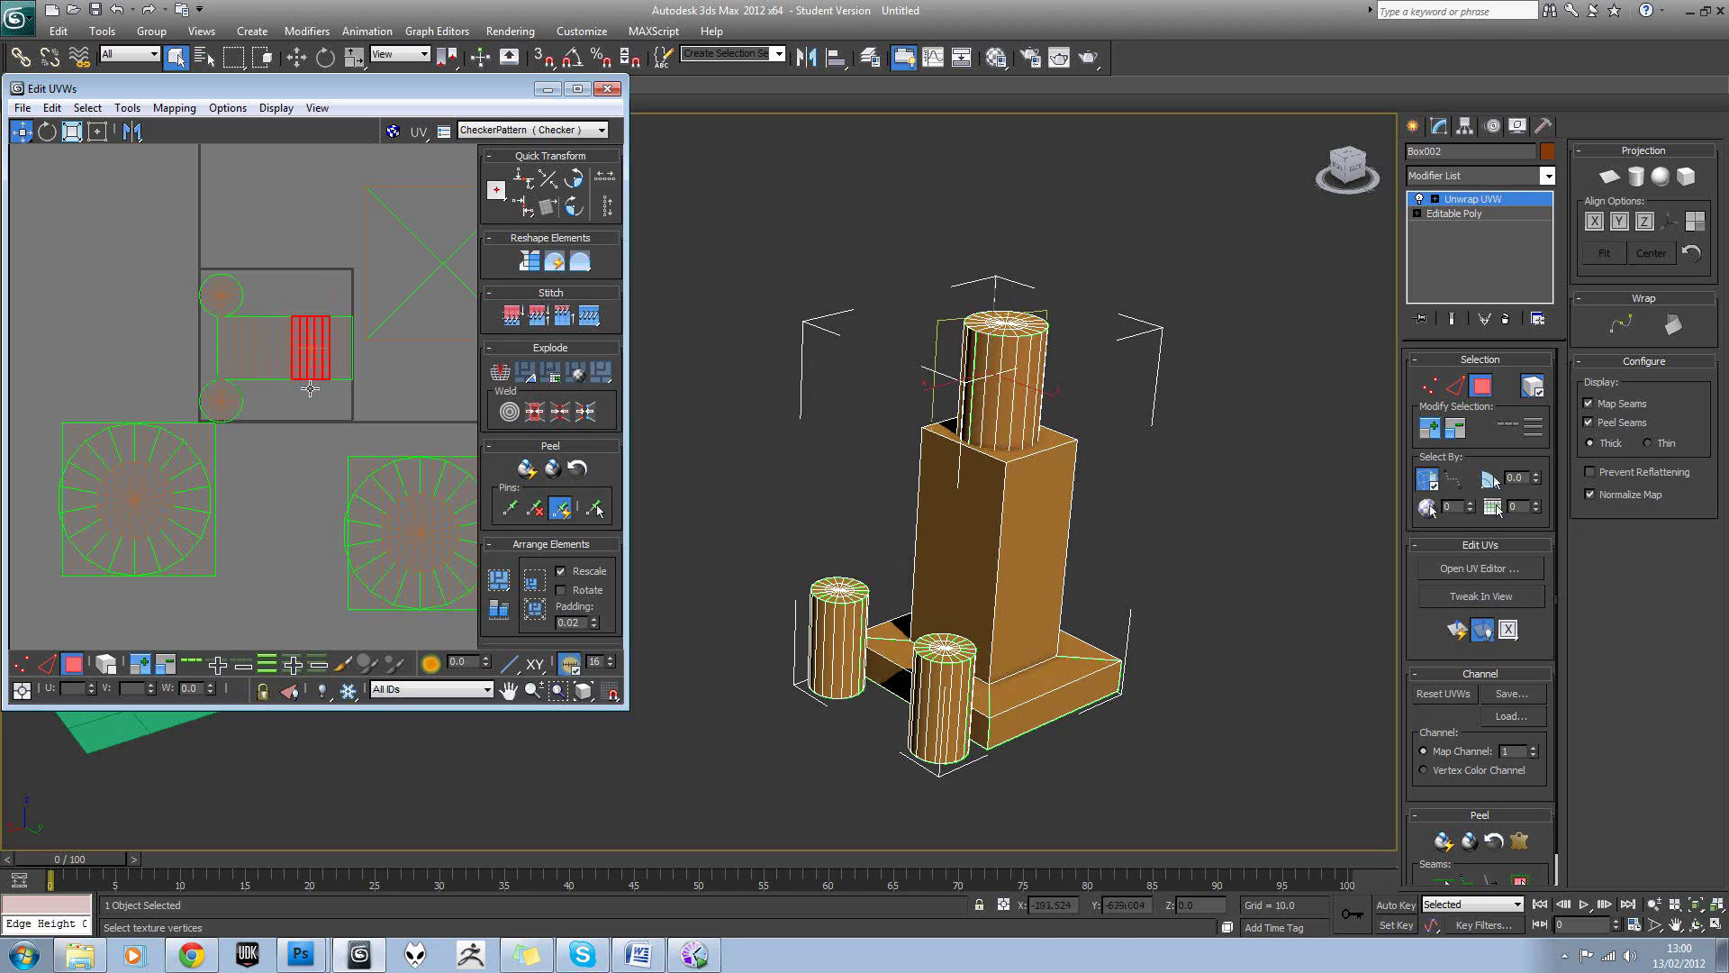
left_click(331, 423)
Enable element selection in the UV editor and move the top cylinder's unfolded UVs up and left of the UV square.
left_click(106, 667)
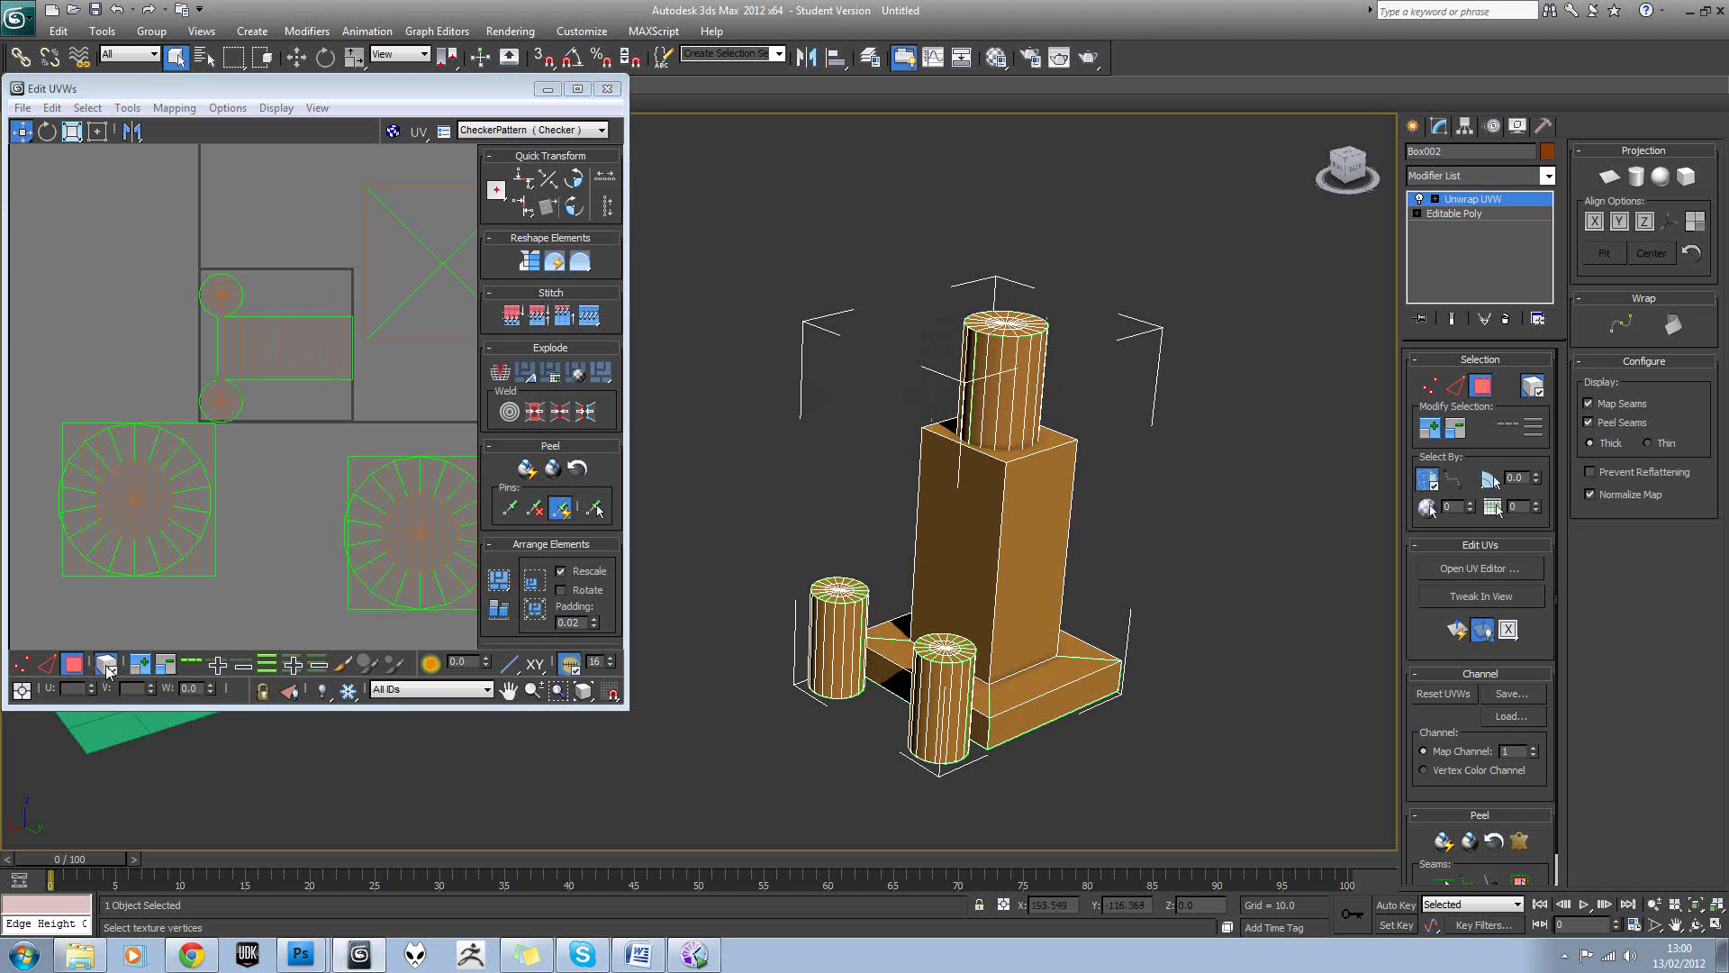
left_click(251, 387)
left_click_drag(254, 369, 86, 225)
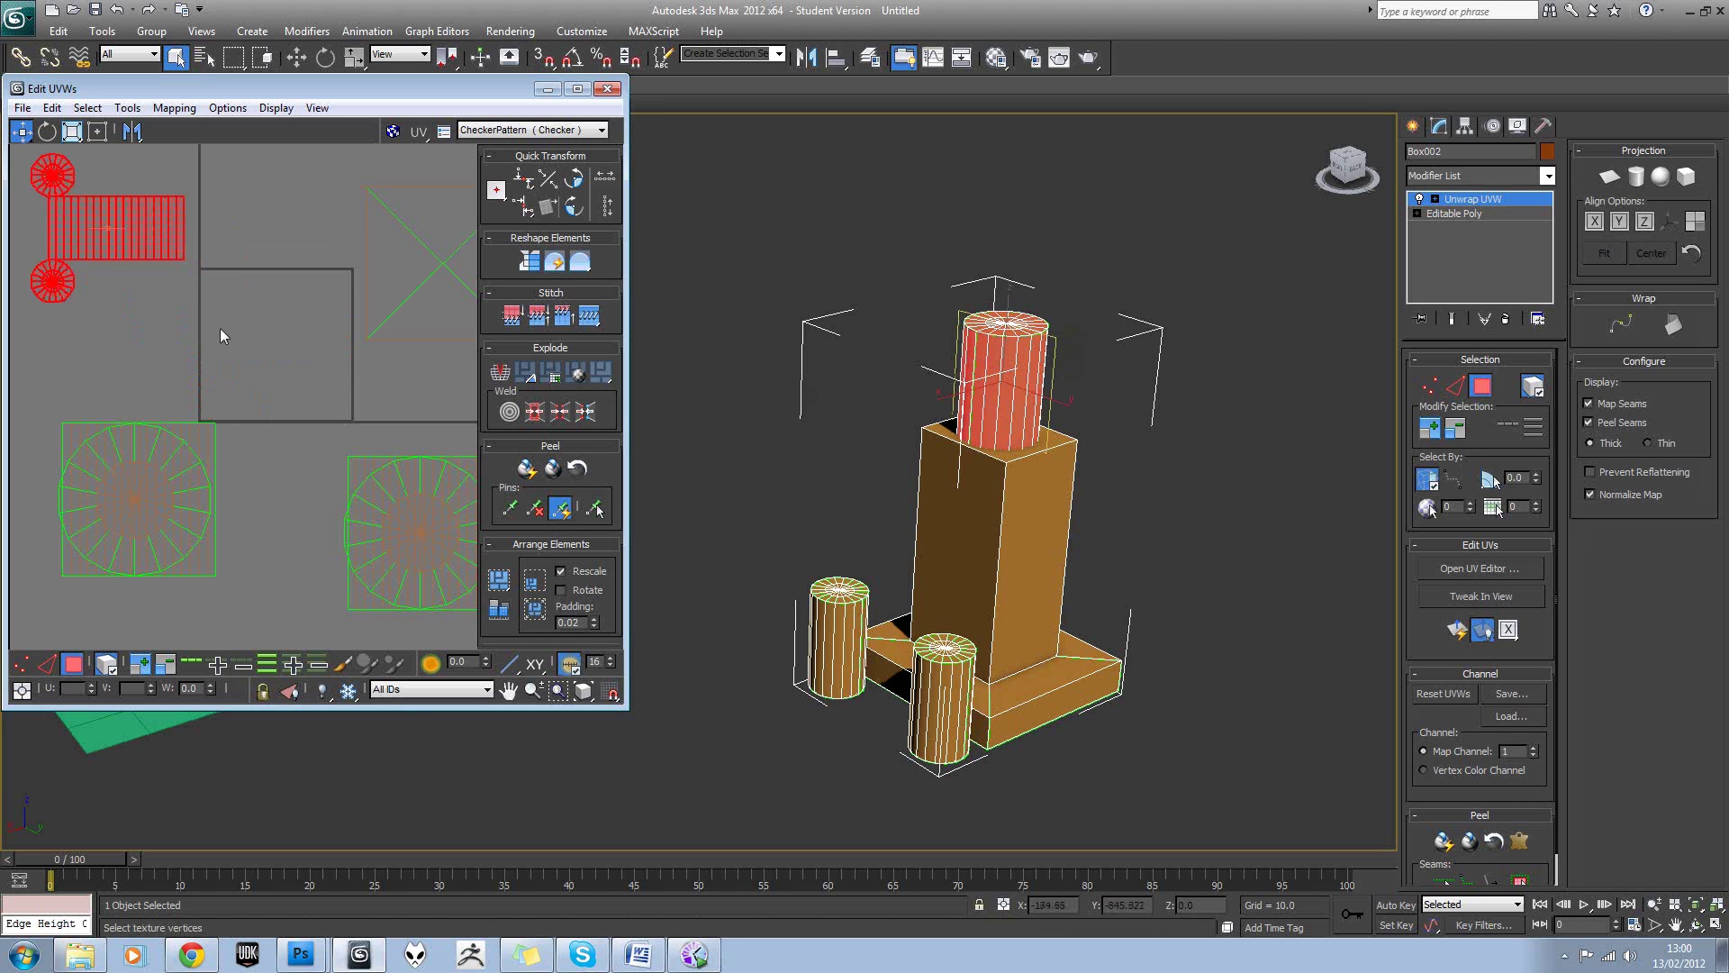
scroll(240, 360, "down", 1)
Unfold the rear small cylinder's UVs with Unfold Mapping, using Walk to closest face and Normalize Clusters.
left_click(88, 387)
left_click_drag(232, 560, 259, 523)
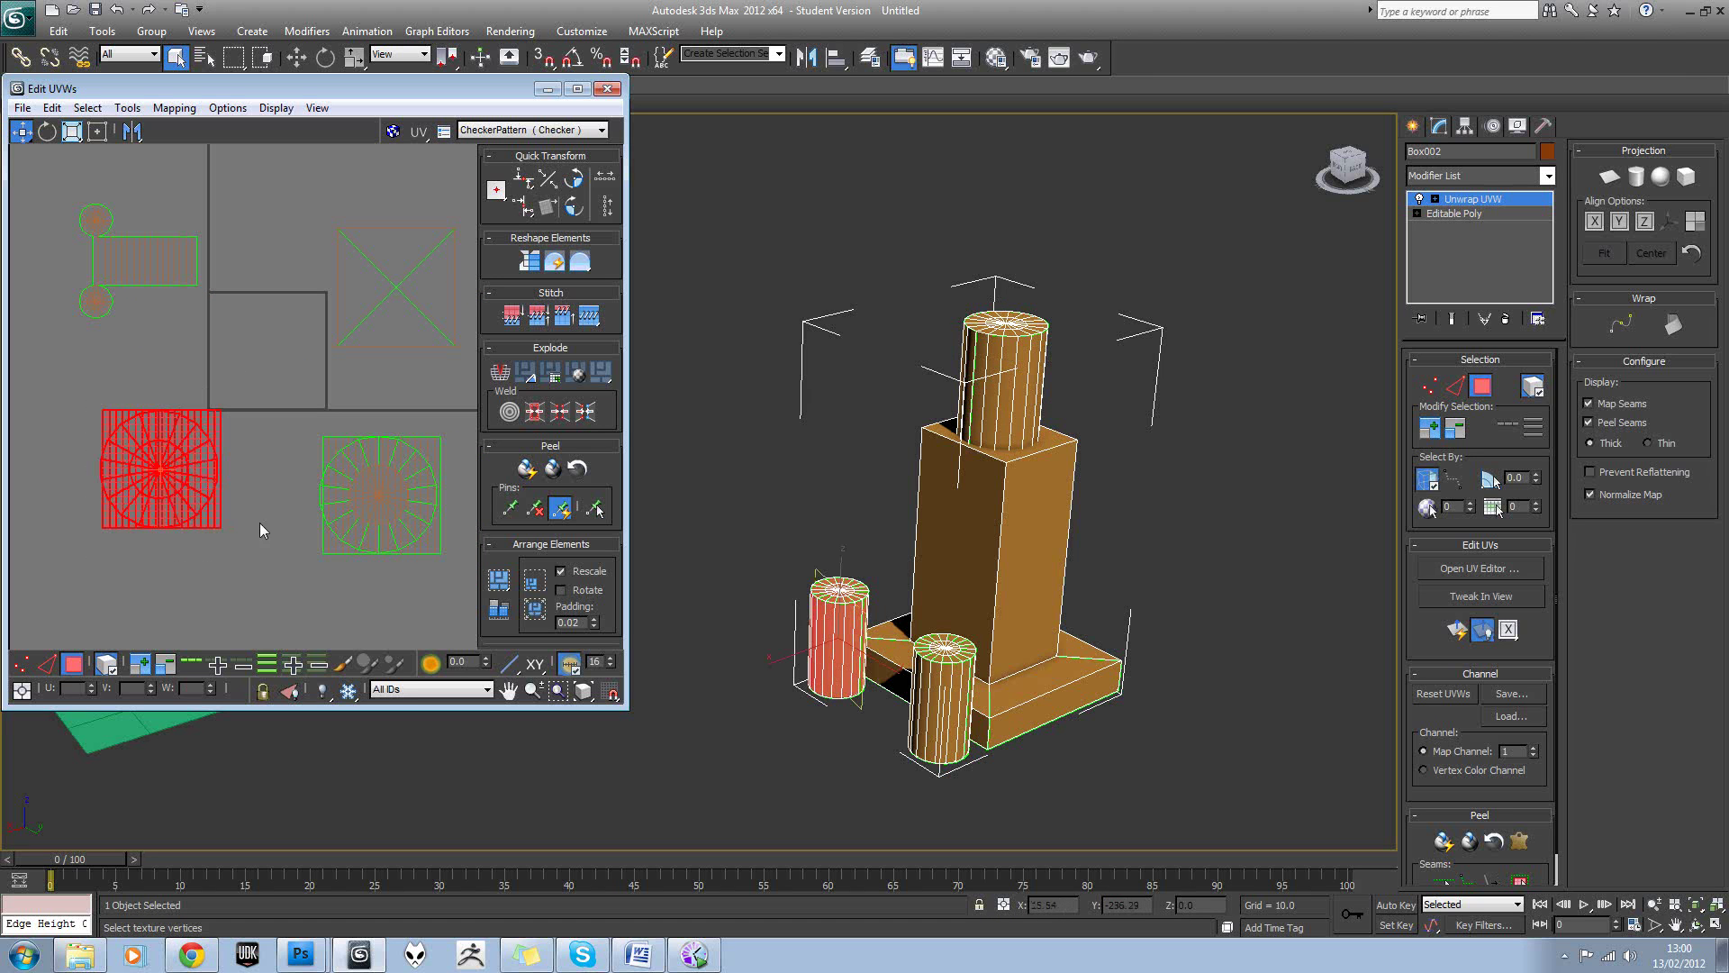
left_click(173, 109)
left_click(185, 173)
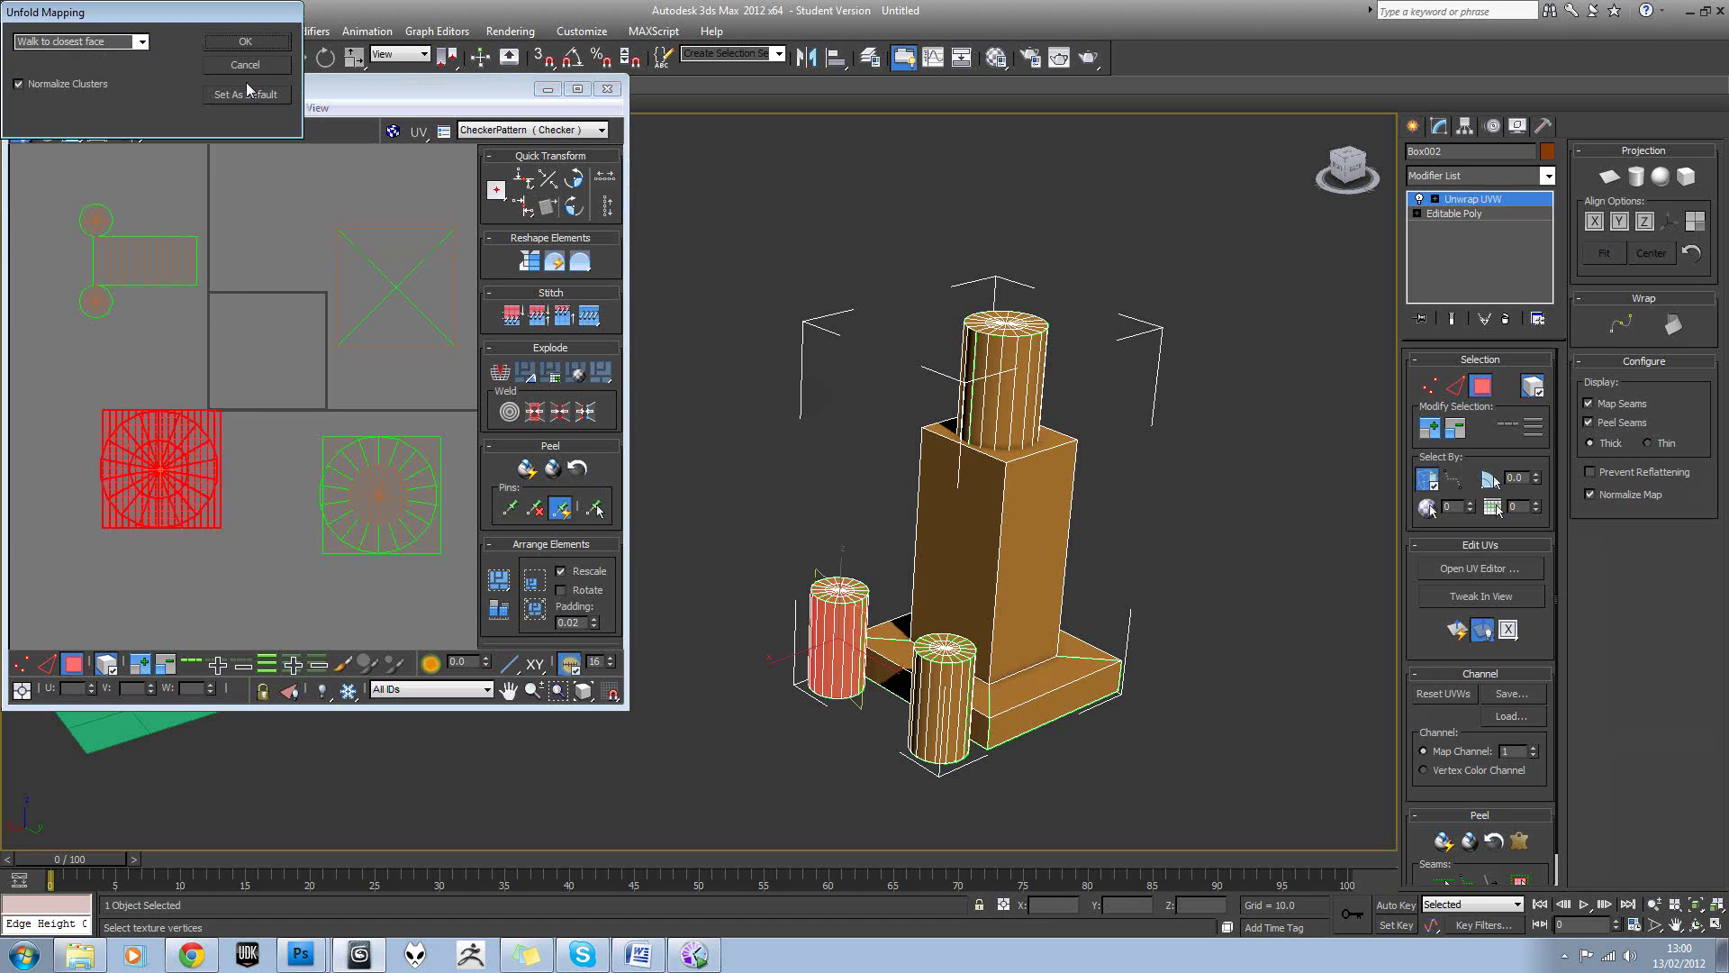
left_click(256, 42)
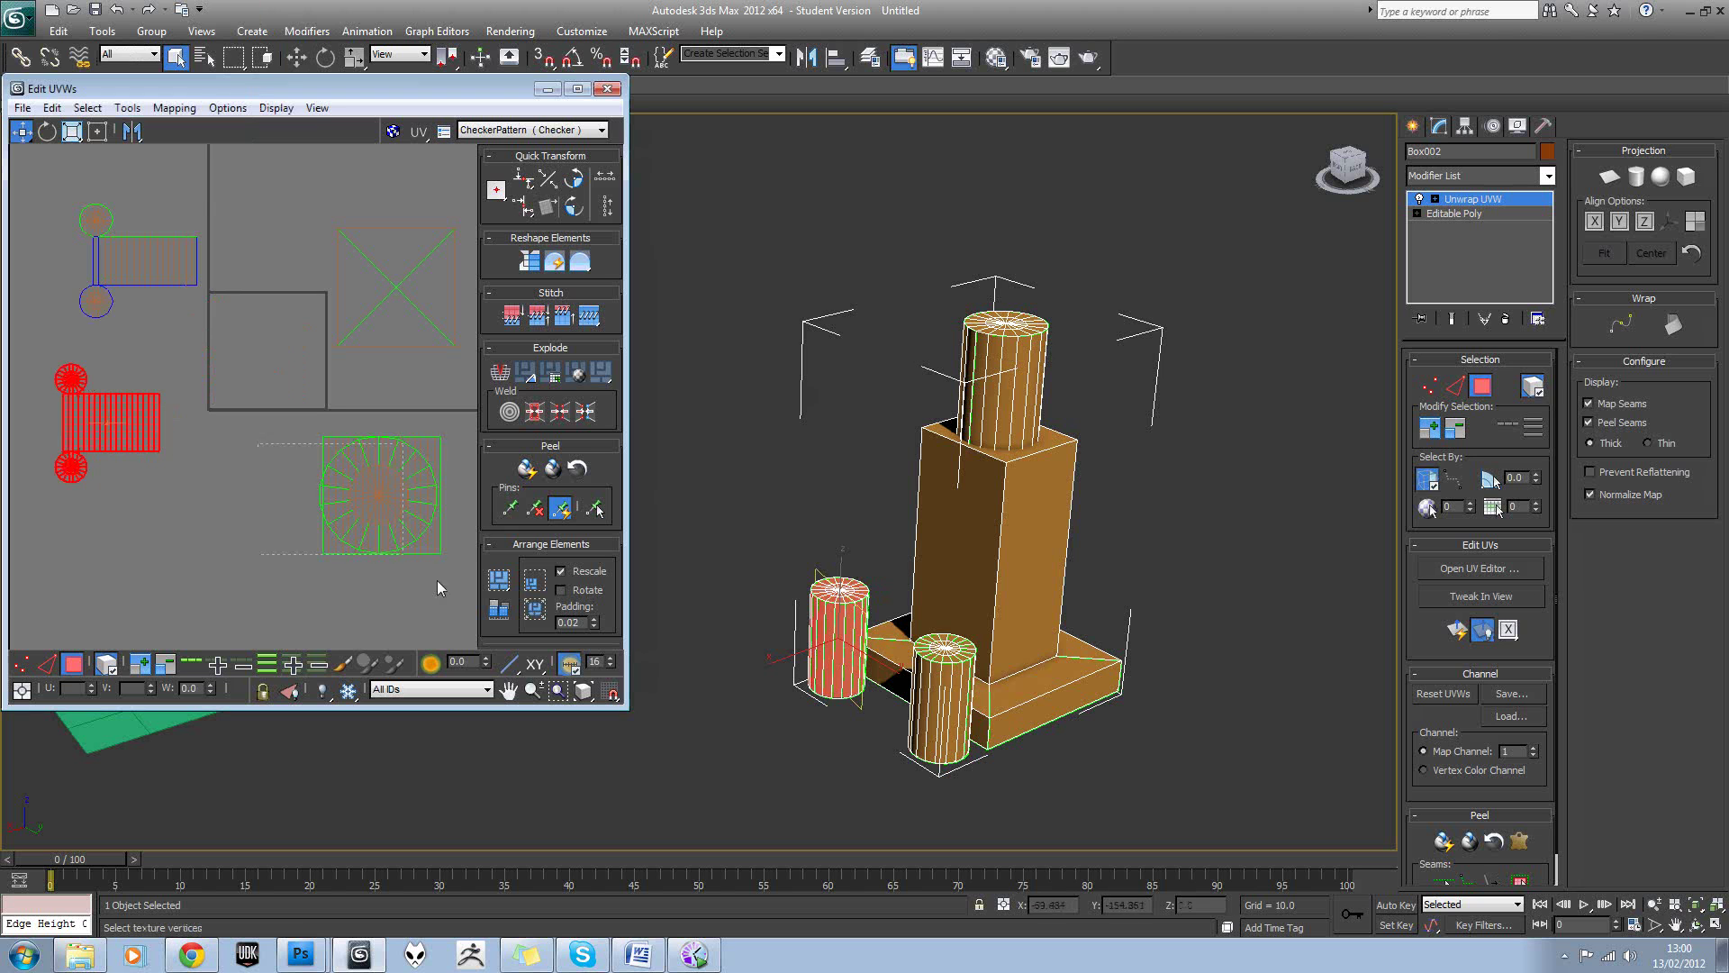
Unfold the front small cylinder's UVs with Unfold Mapping, using Walk to closest face and Normalize Clusters, and move them left of the UV square.
left_click(395, 499)
left_click(174, 108)
left_click(205, 177)
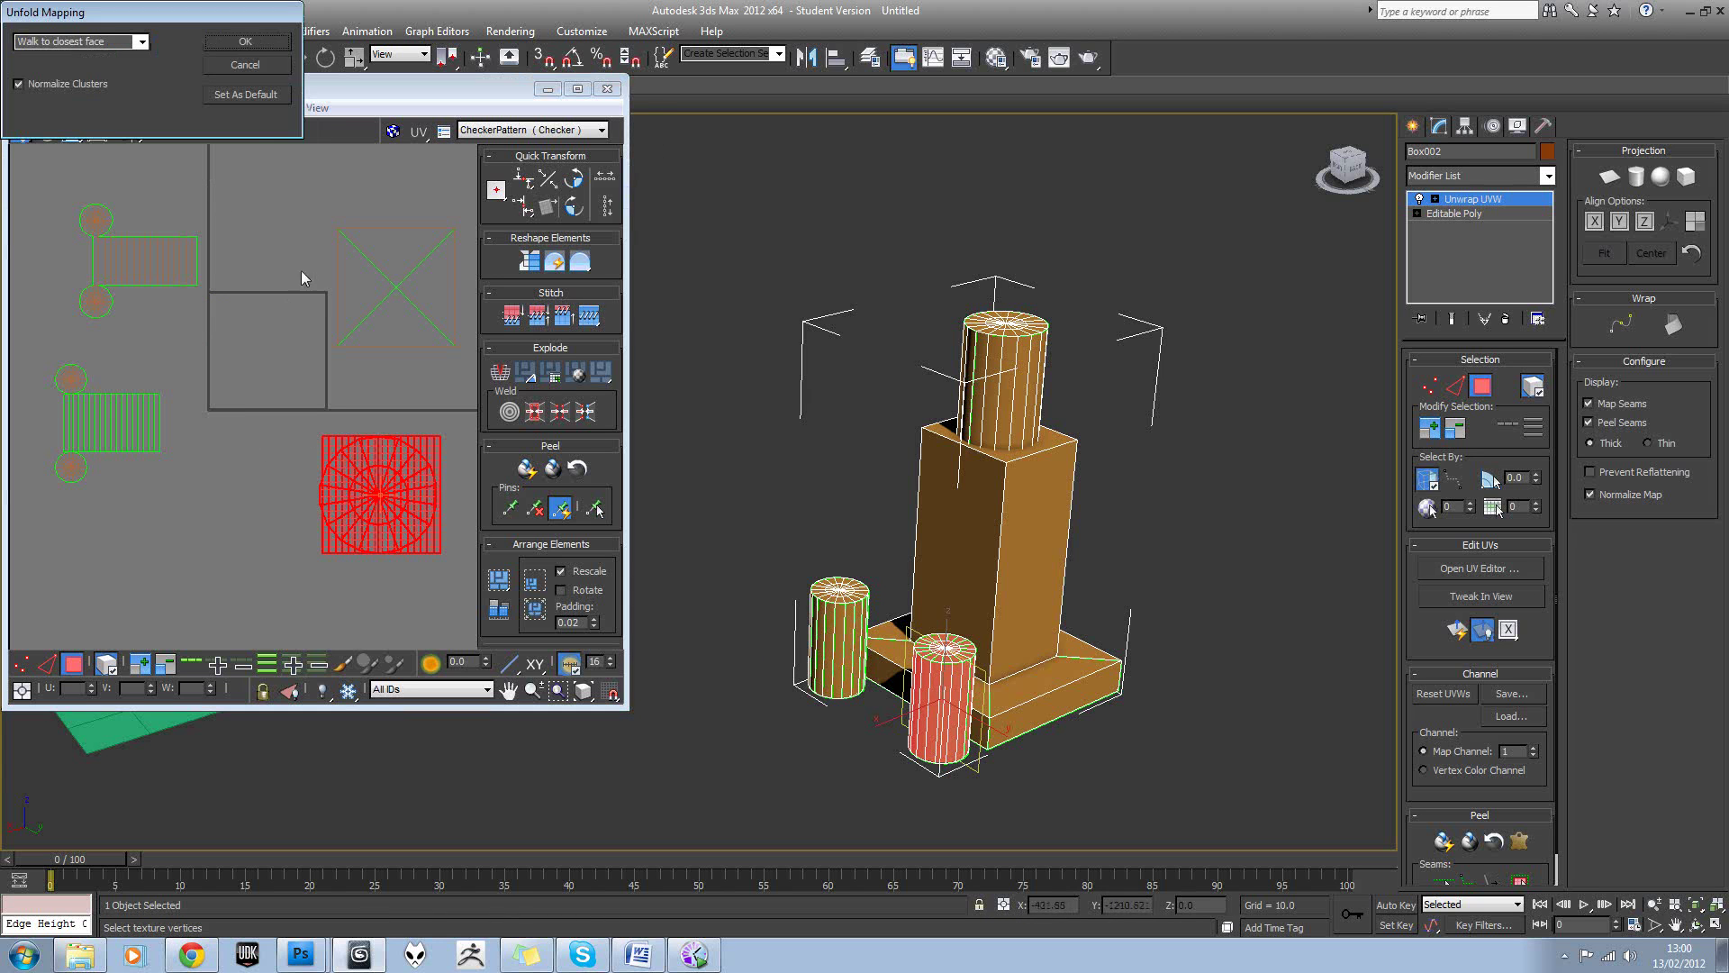
left_click(260, 45)
left_click_drag(275, 342, 9, 328)
left_click(127, 347)
scroll(207, 377, "down", 3)
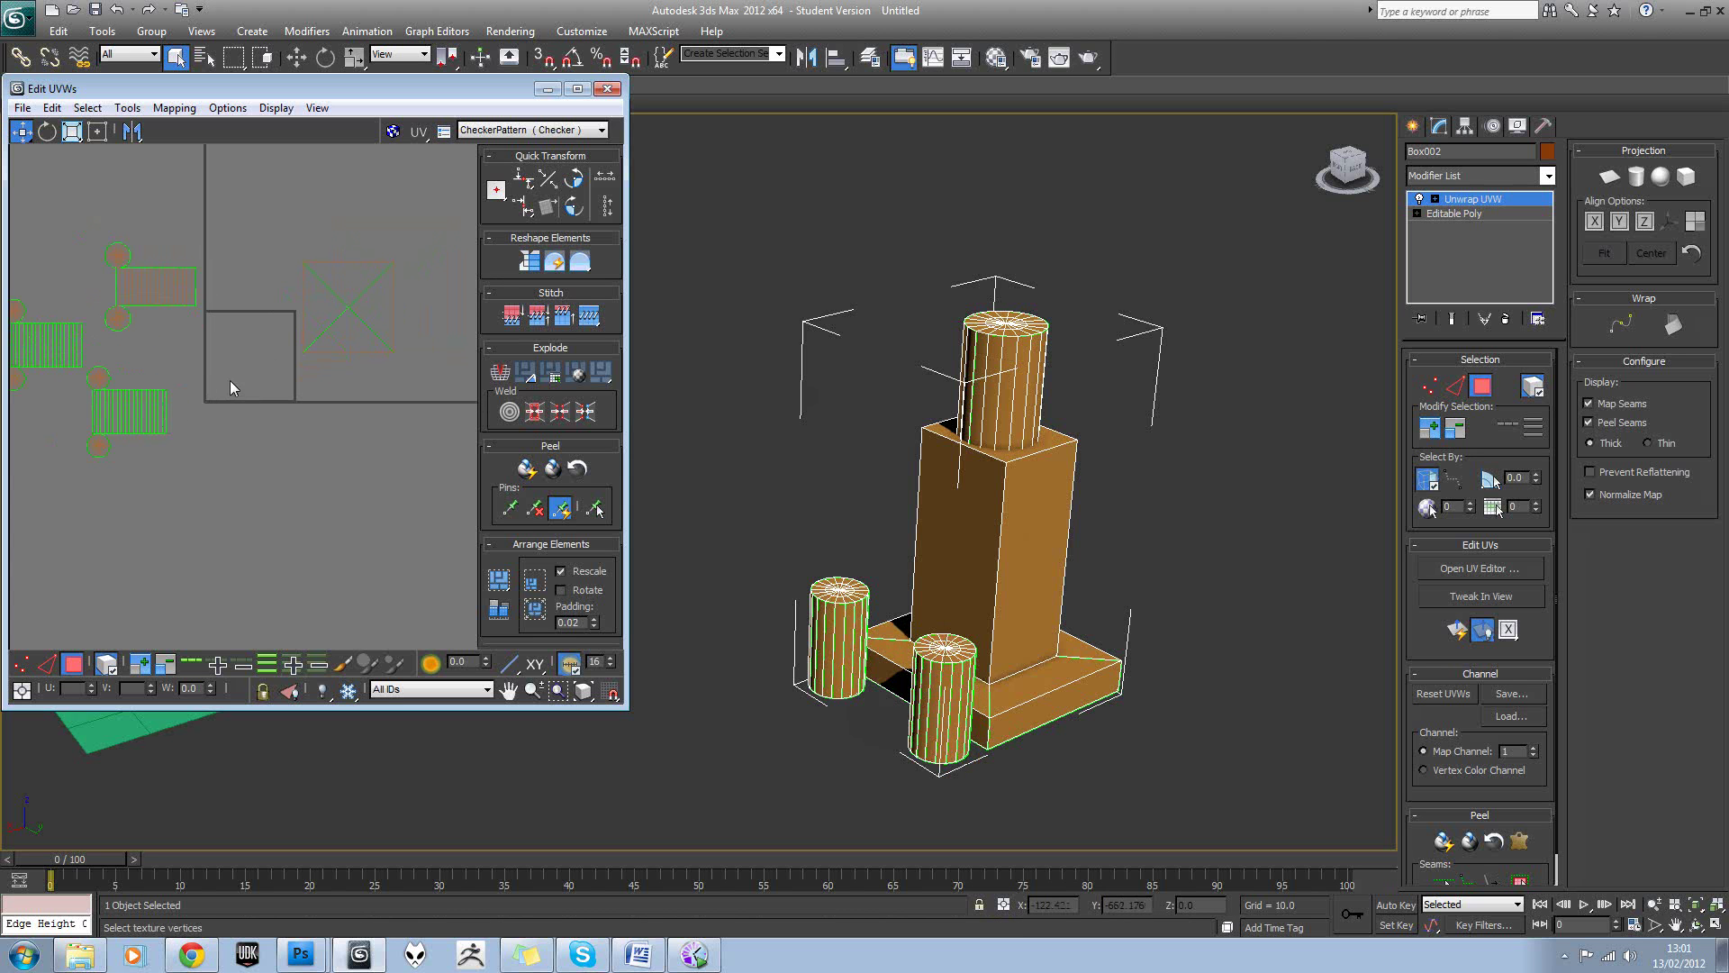
Select the column with its base and unfold its UVs with Unfold Mapping.
middle_click_drag(1139, 657, 1019, 557, "alt")
left_click(988, 555)
left_click(177, 110)
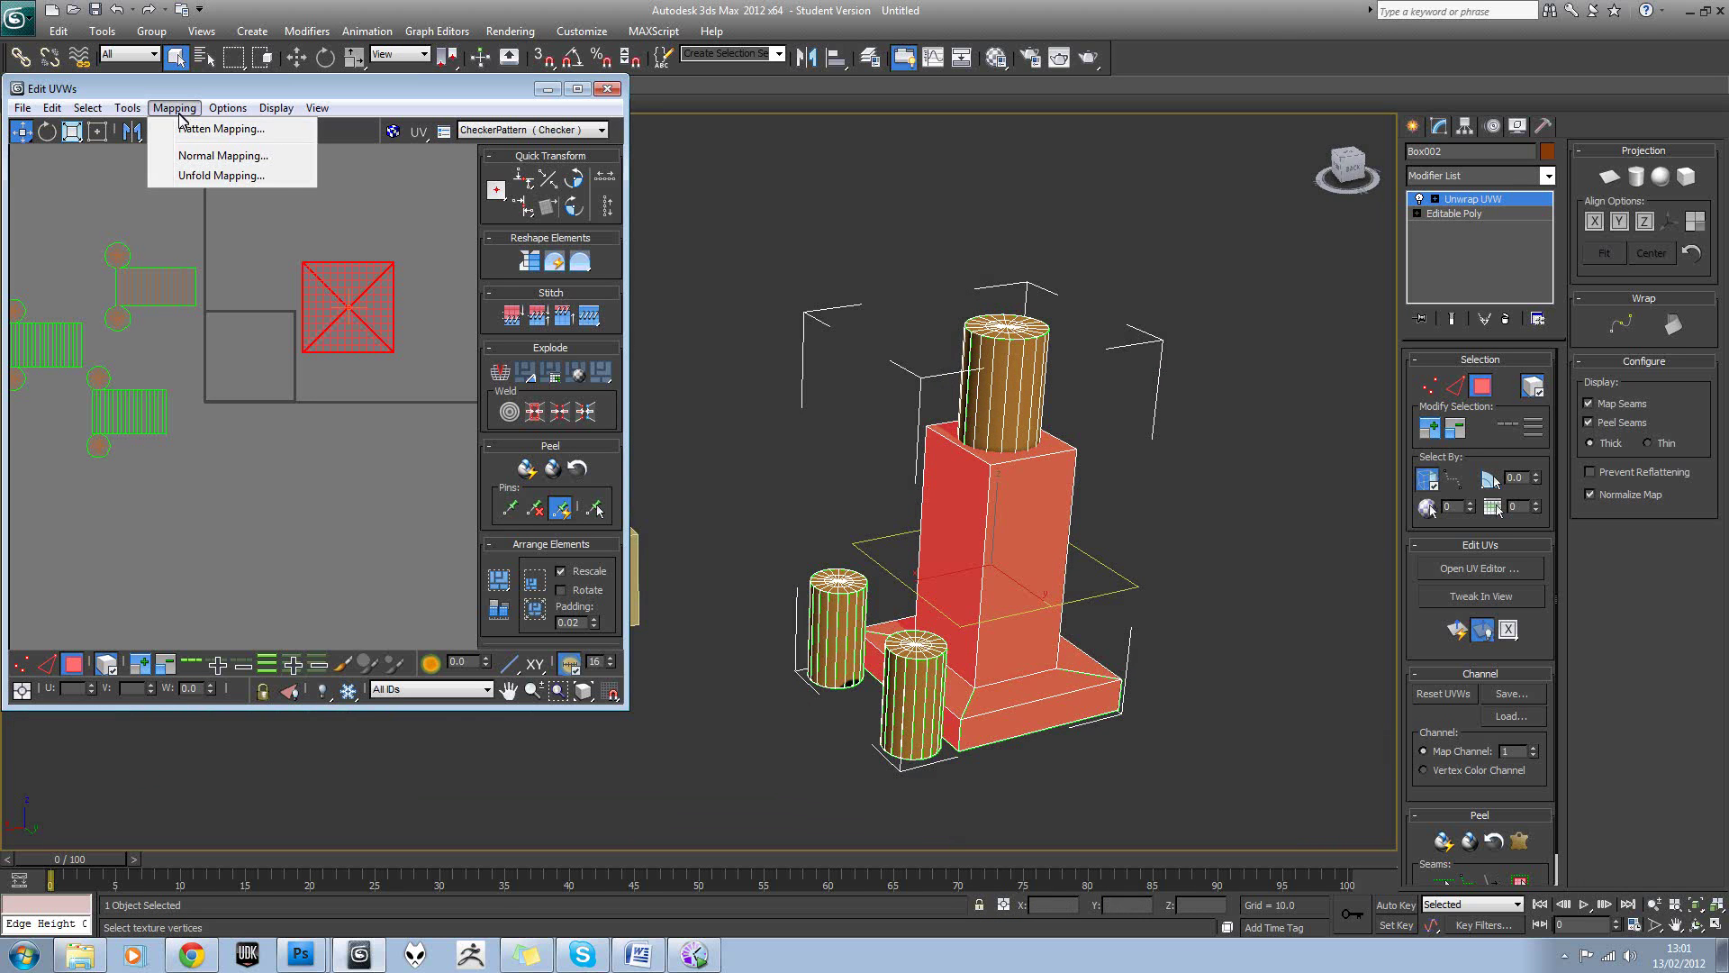
left_click(191, 170)
left_click(235, 54)
left_click(300, 365)
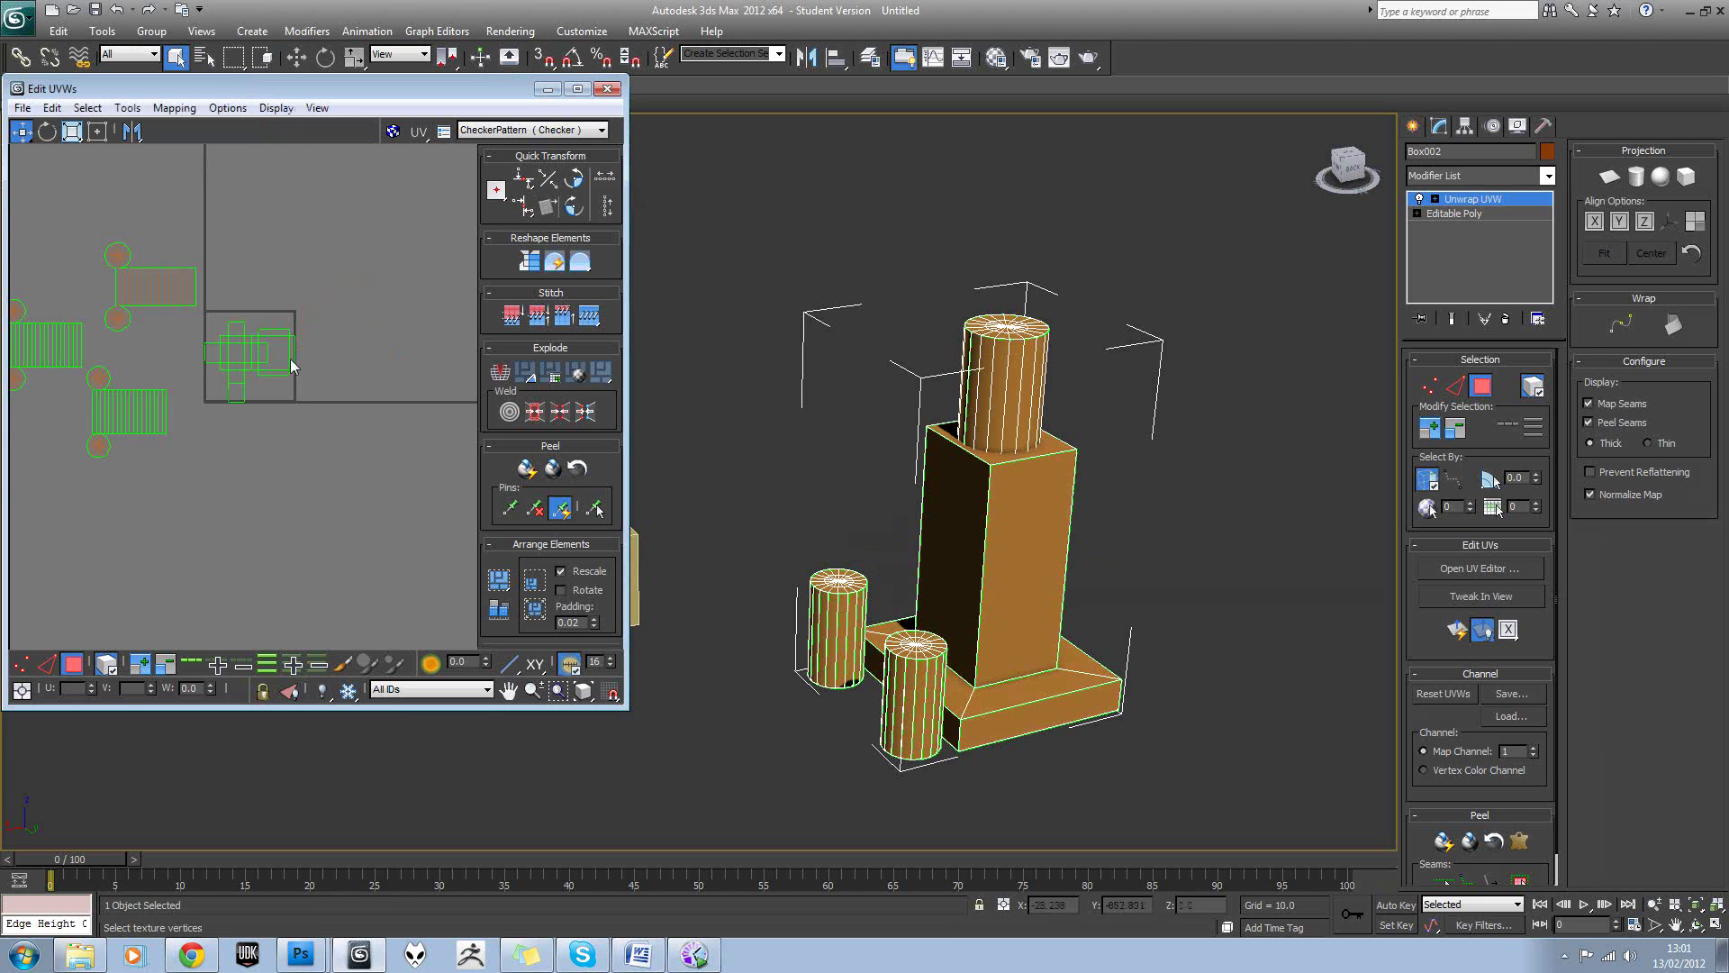
Examine which faces of the column and base the overlapping unfolded UV pieces belong to.
scroll(284, 354, "up", 4)
left_click(277, 353)
left_click(163, 355)
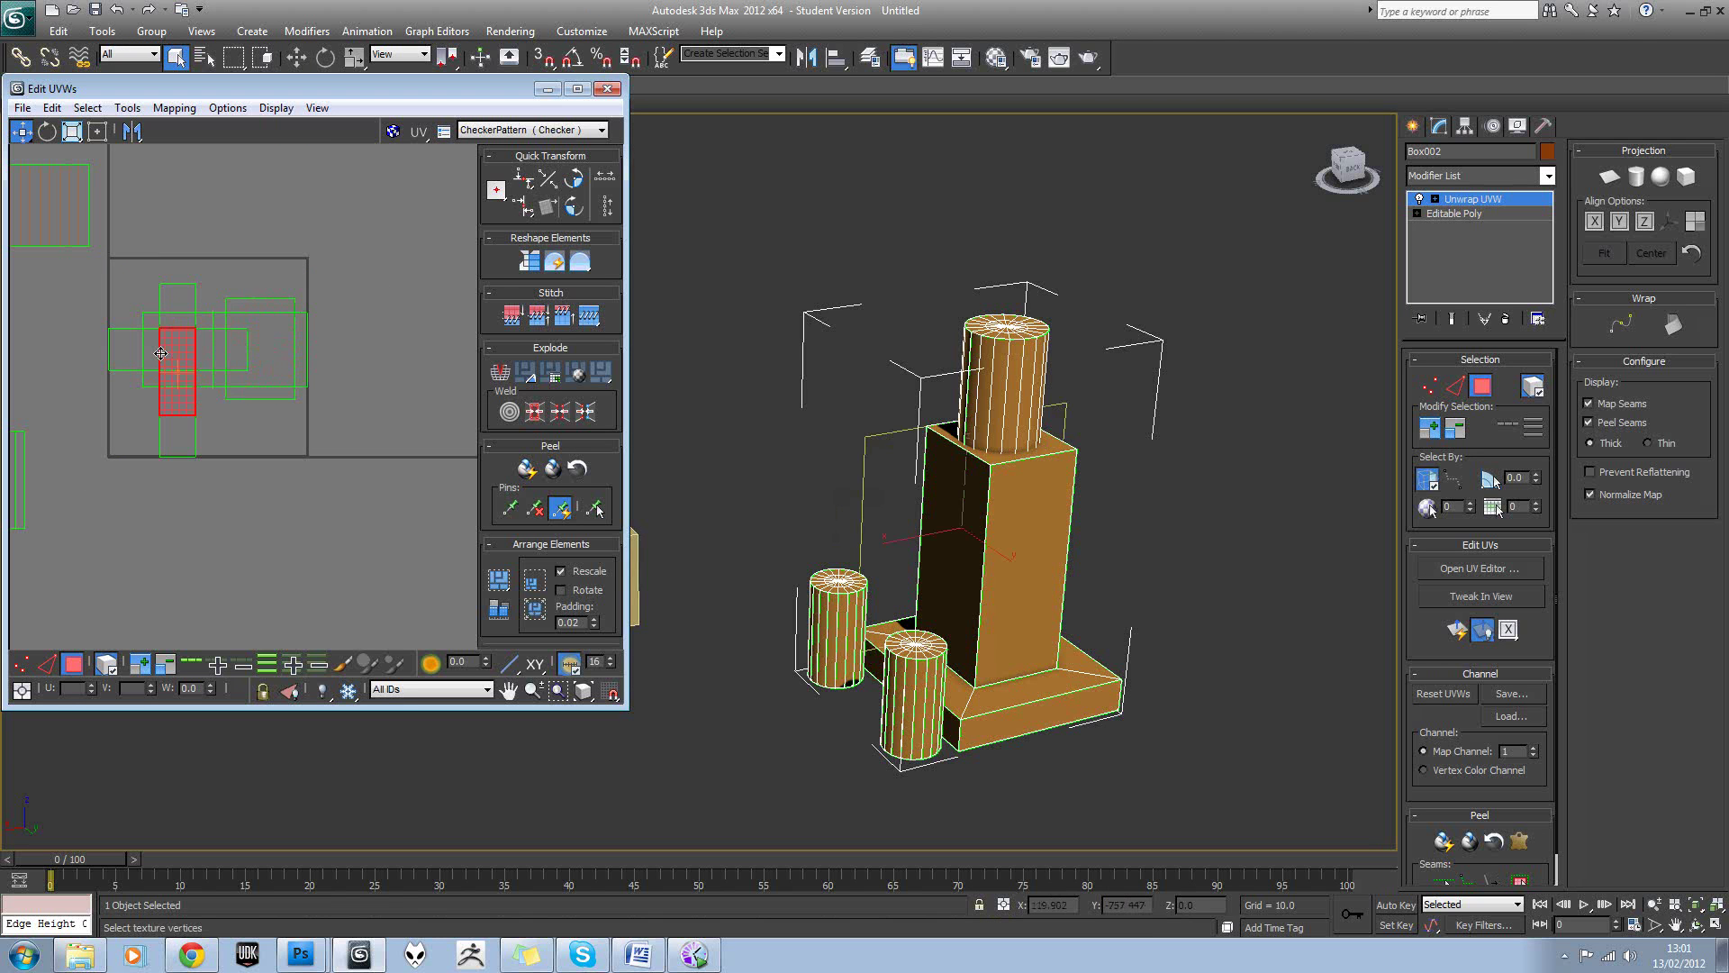
left_click(131, 350)
left_click(178, 391)
left_click(263, 440)
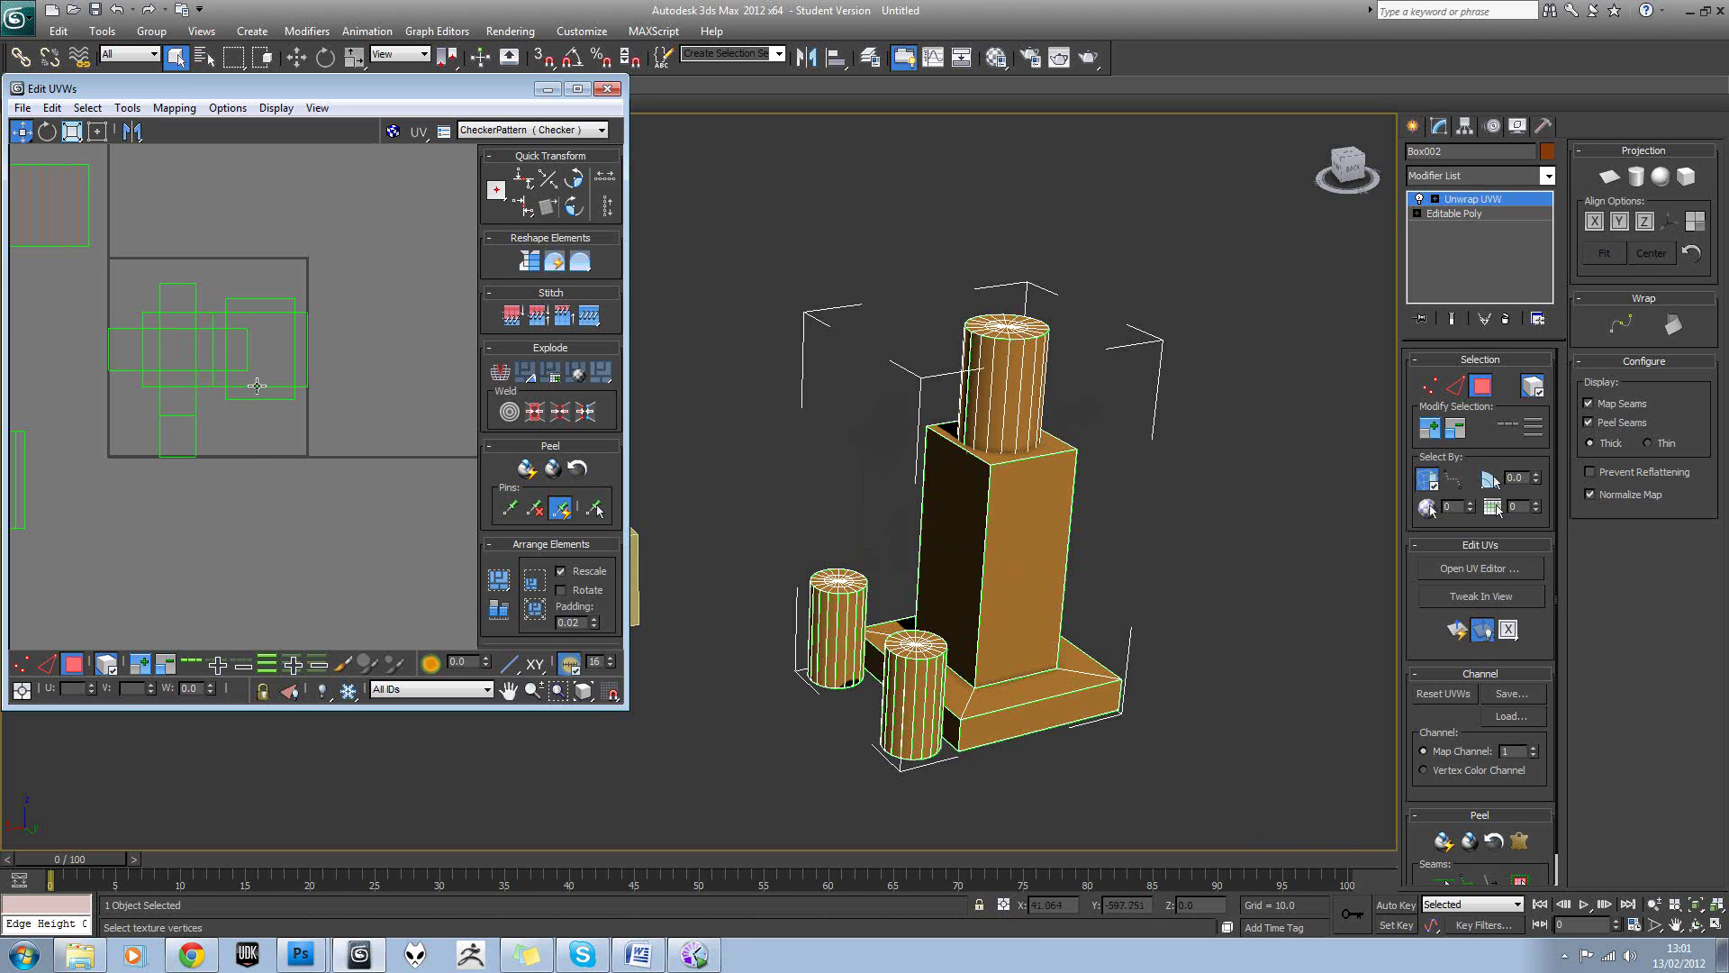
middle_click_drag(252, 388, 308, 398)
scroll(307, 401, "down", 1)
middle_click_drag(953, 559, 1124, 506, "alt")
left_click(964, 518)
left_click(1097, 515)
scroll(1013, 510, "up", 3)
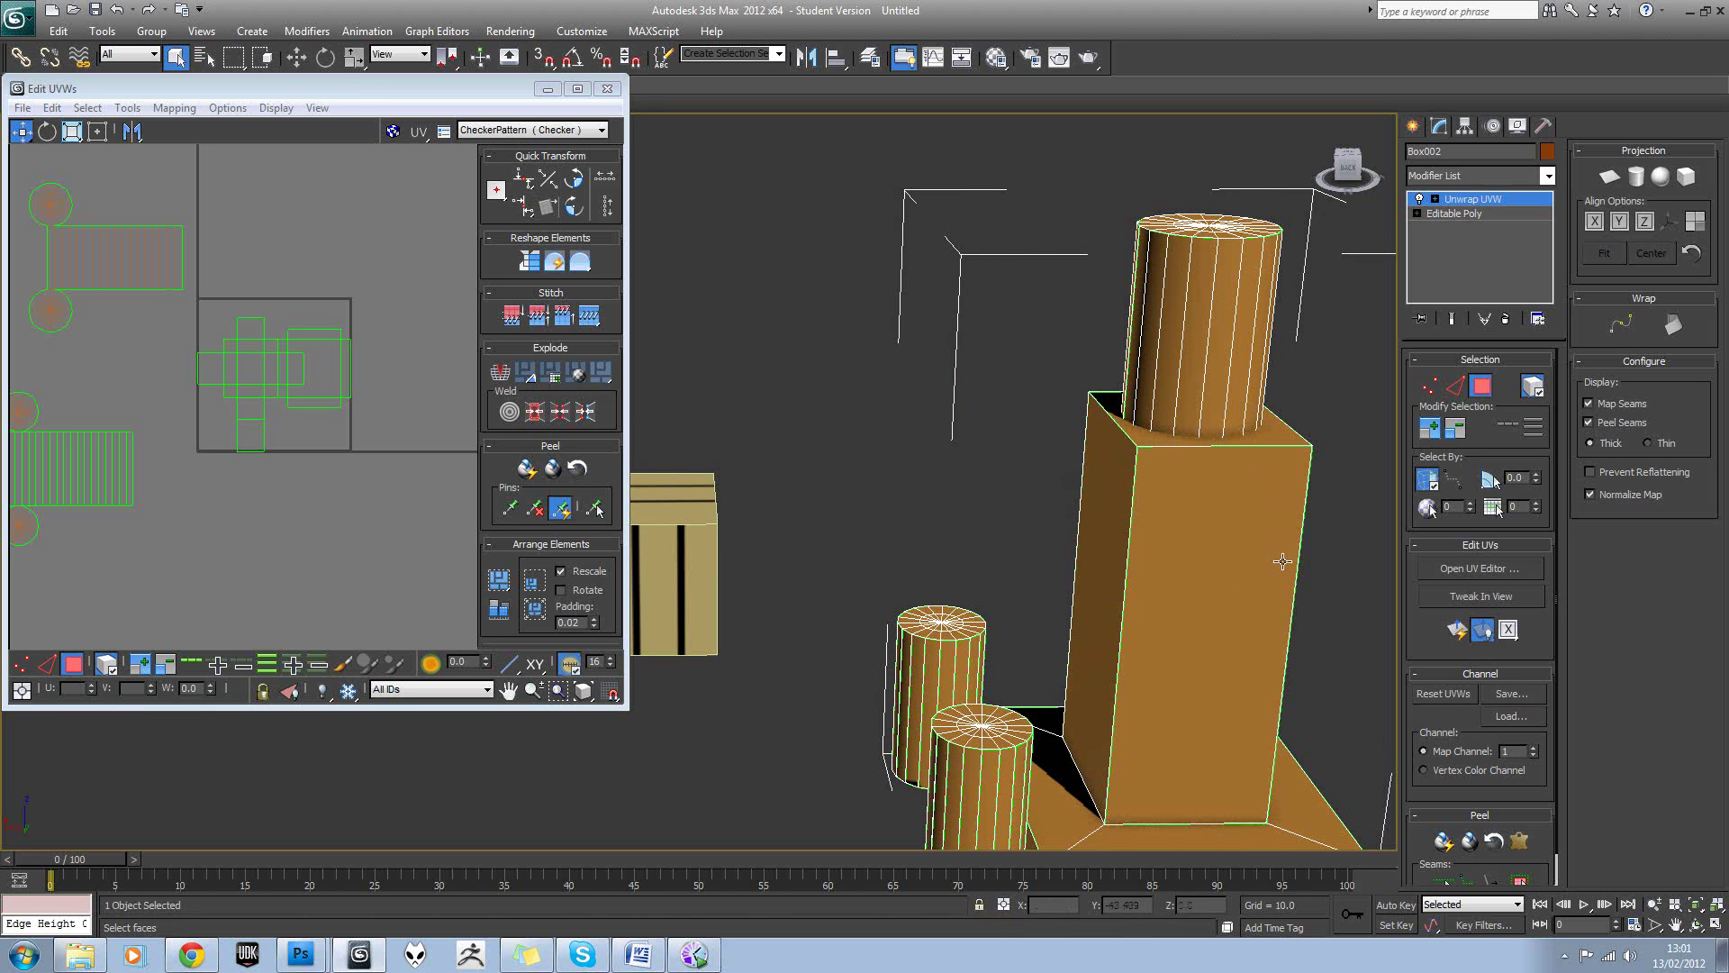
middle_click_drag(1192, 695, 1133, 578)
With element selection off, select only the column's faces and unfold them with Unfold Mapping, using Walk to closest face and Normalize Clusters.
left_click(999, 642)
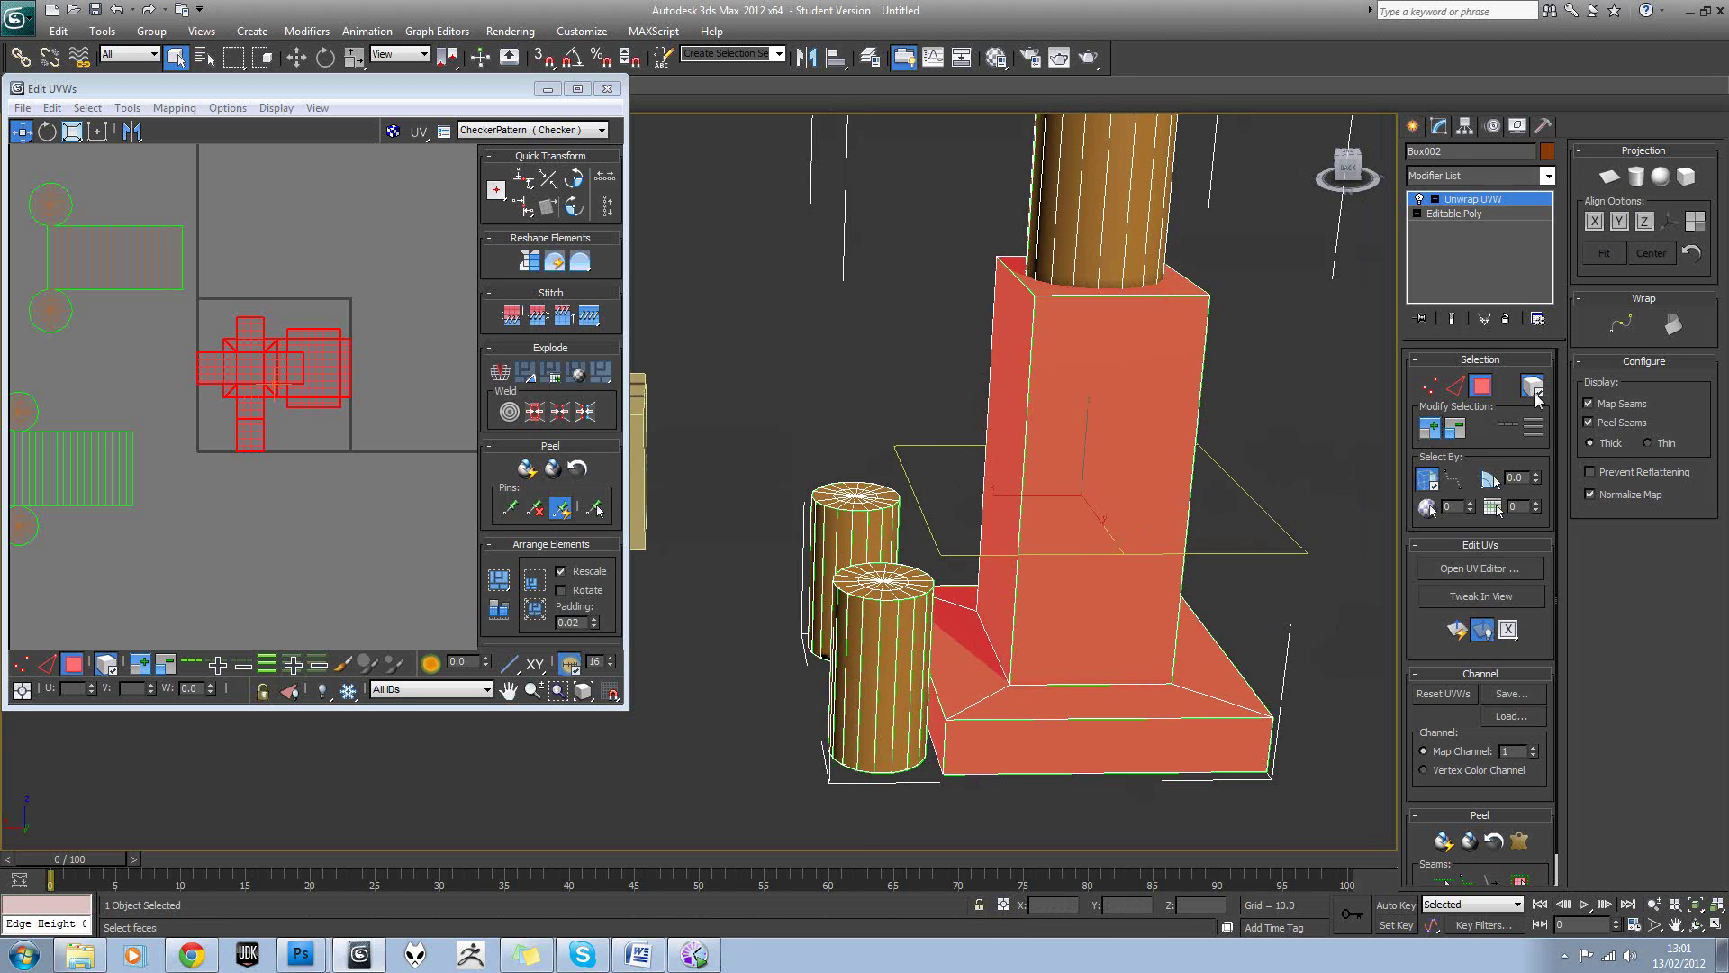
middle_click_drag(1150, 445, 1261, 366, "alt")
left_click_drag(1261, 366, 948, 439)
middle_click_drag(948, 439, 925, 396, "alt")
left_click(1088, 367, "ctrl")
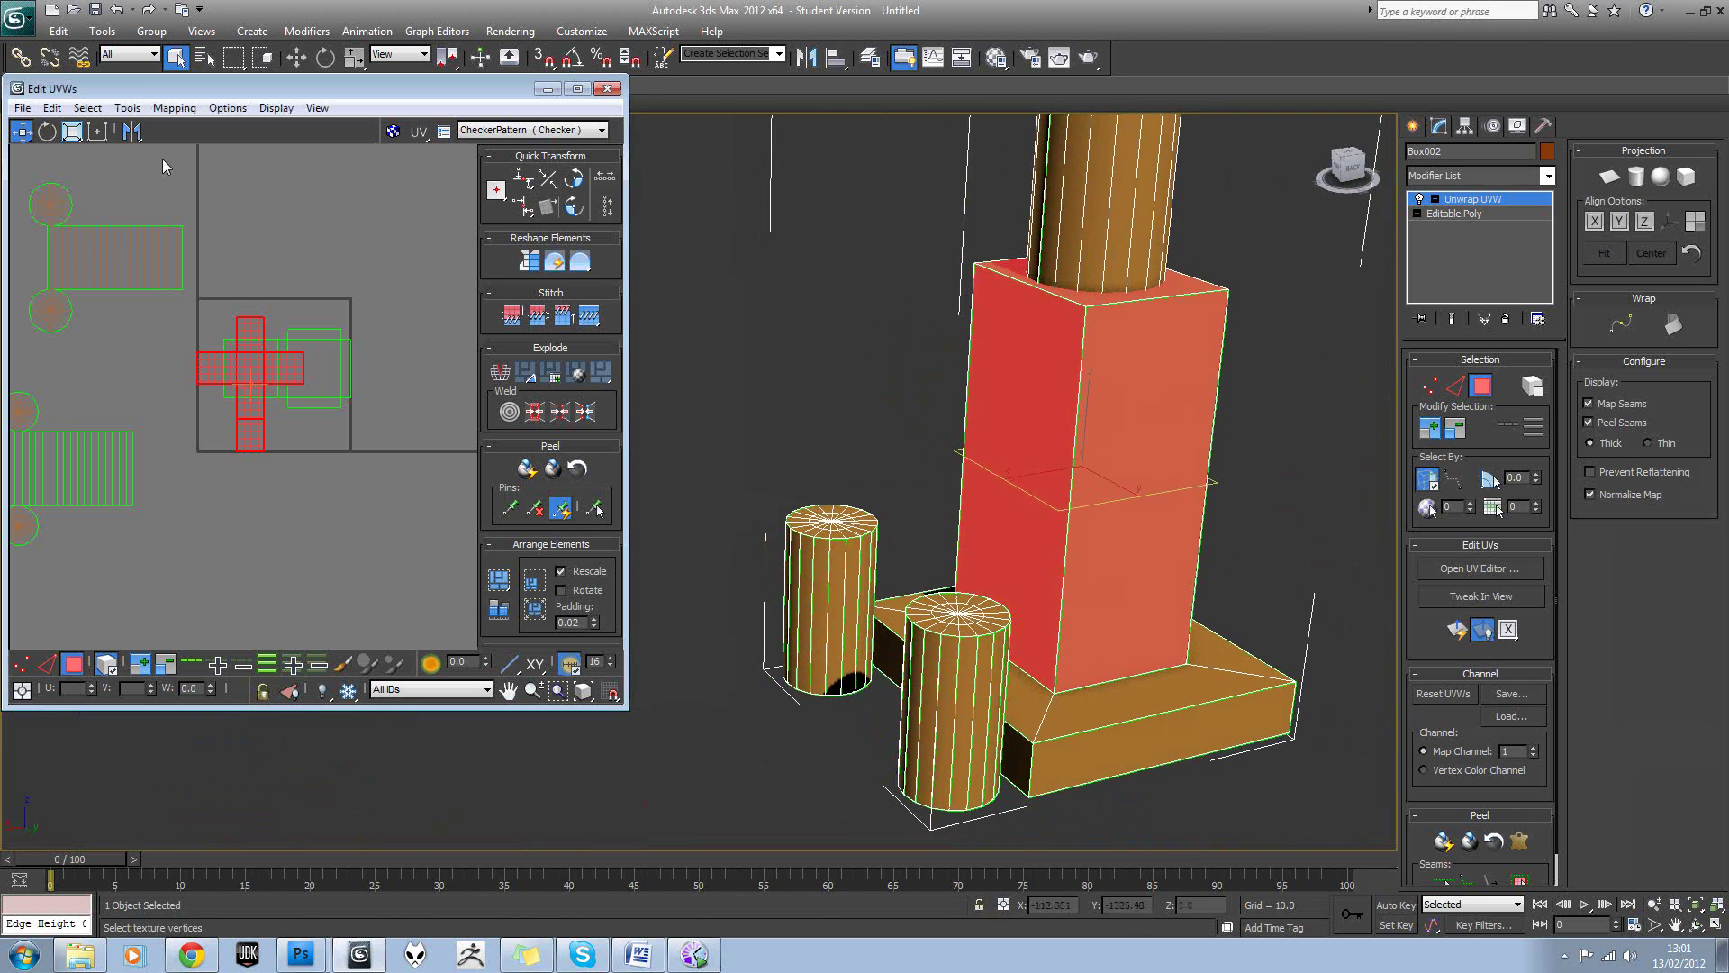
left_click(173, 108)
left_click(181, 176)
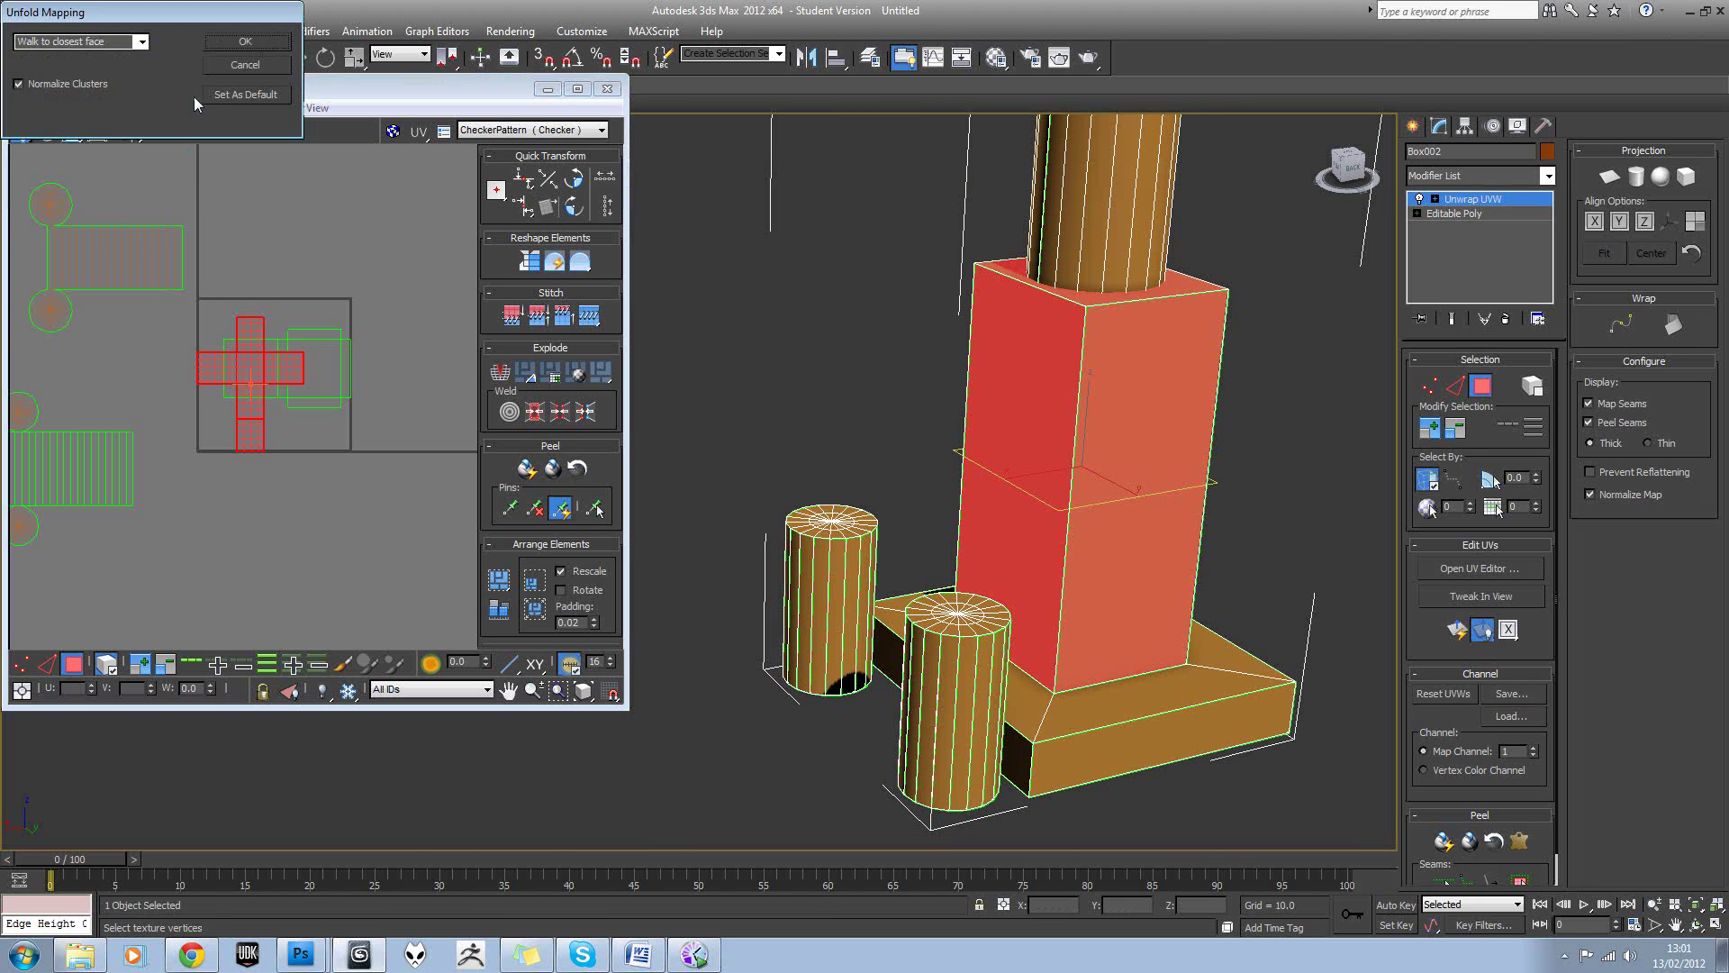
left_click(240, 49)
Move the column's cross-shaped UV layout into the empty area below the UV square.
middle_click_drag(279, 330, 301, 328)
scroll(308, 326, "down", 2)
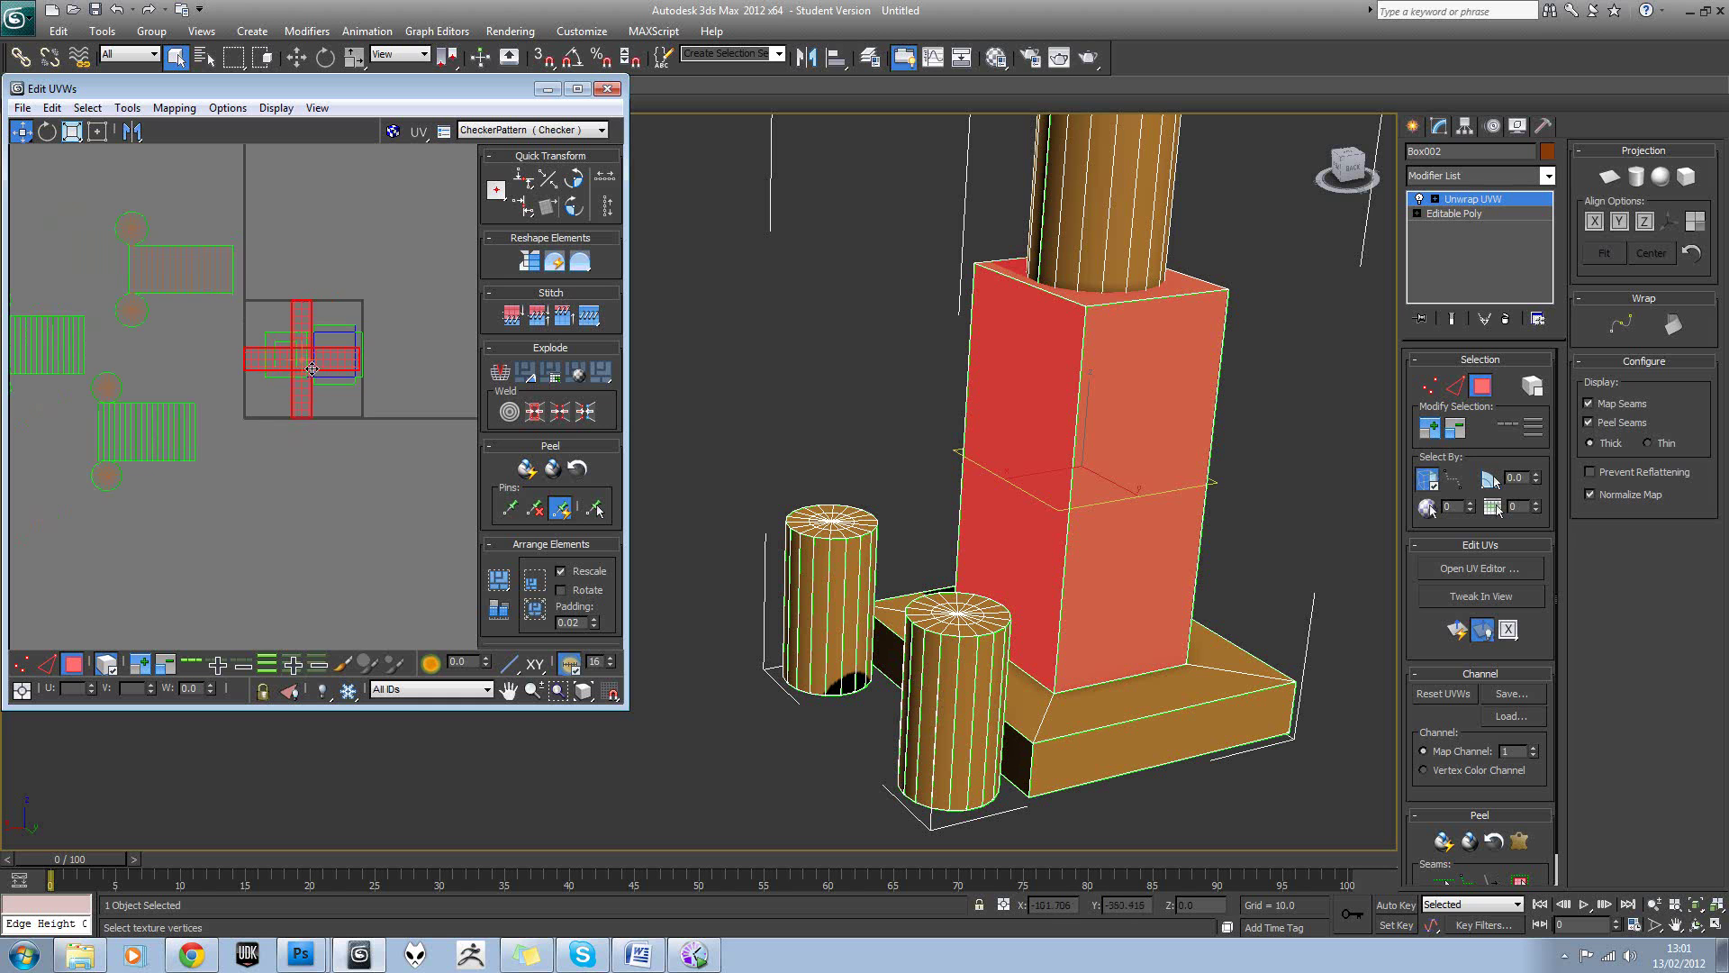
left_click_drag(314, 377, 349, 549)
left_click(386, 490)
Examine which column face each arm of the cross-shaped UV layout corresponds to.
middle_click_drag(387, 489, 391, 421)
scroll(391, 422, "up", 2)
middle_click_drag(1084, 467, 986, 464, "alt")
scroll(381, 386, "up", 2)
middle_click_drag(378, 418, 379, 370)
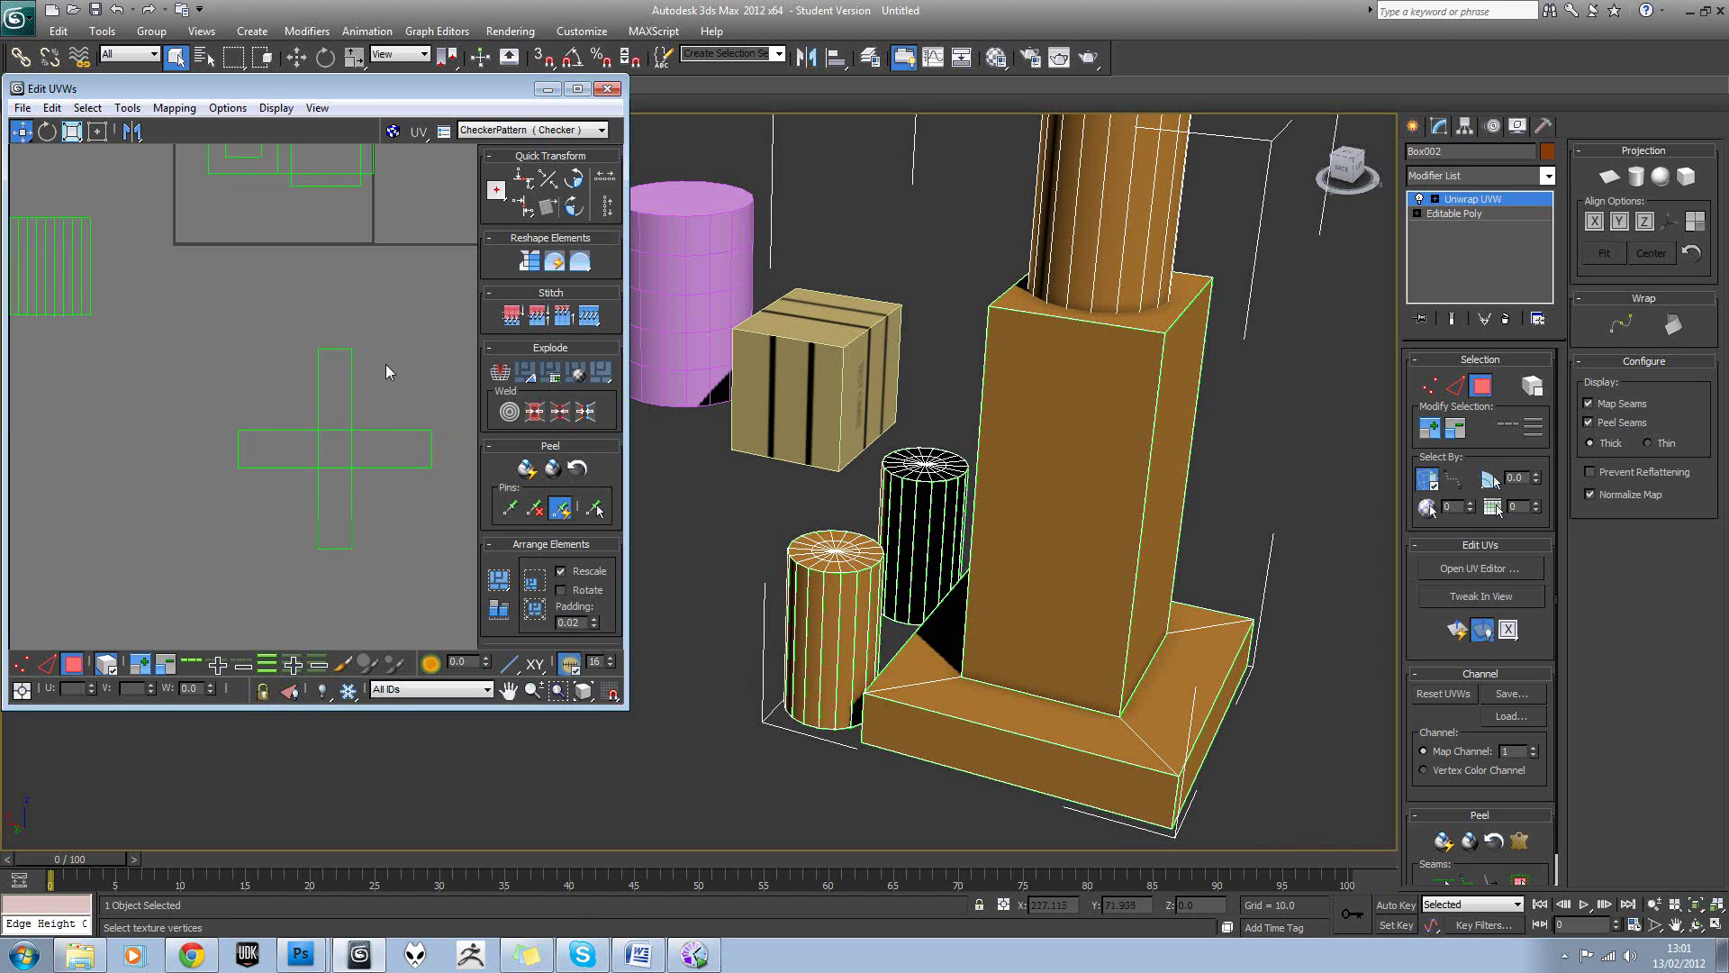
left_click_drag(390, 357, 310, 402)
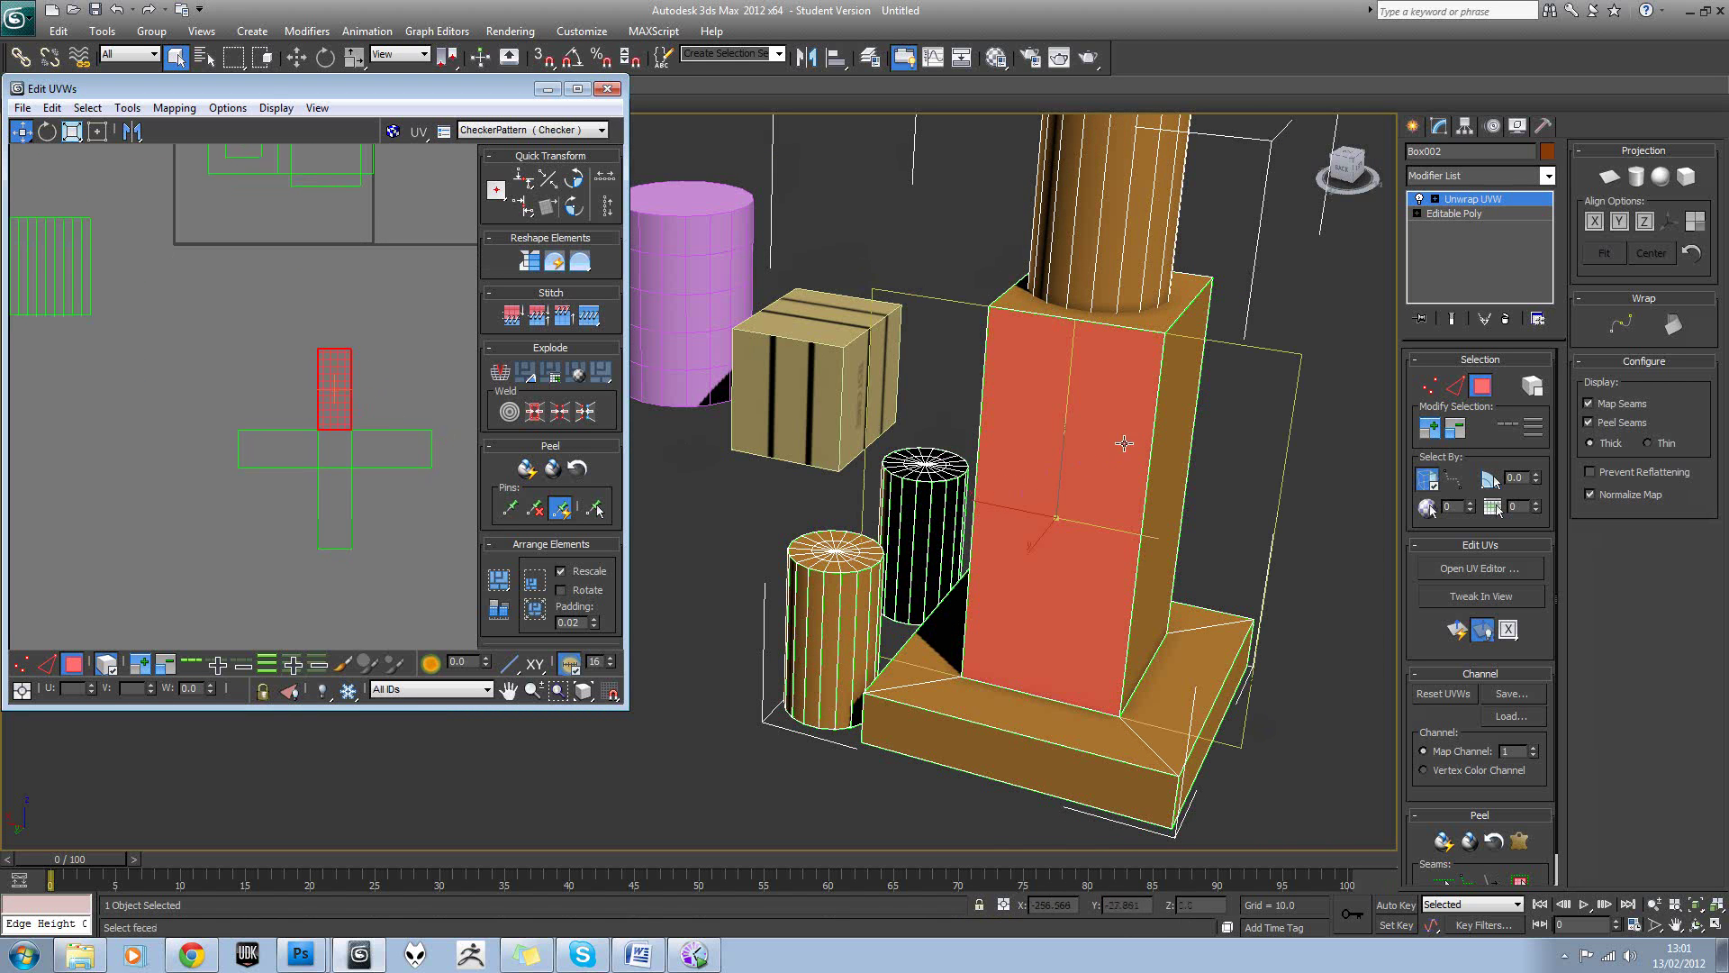
middle_click_drag(1120, 436, 1162, 470, "alt")
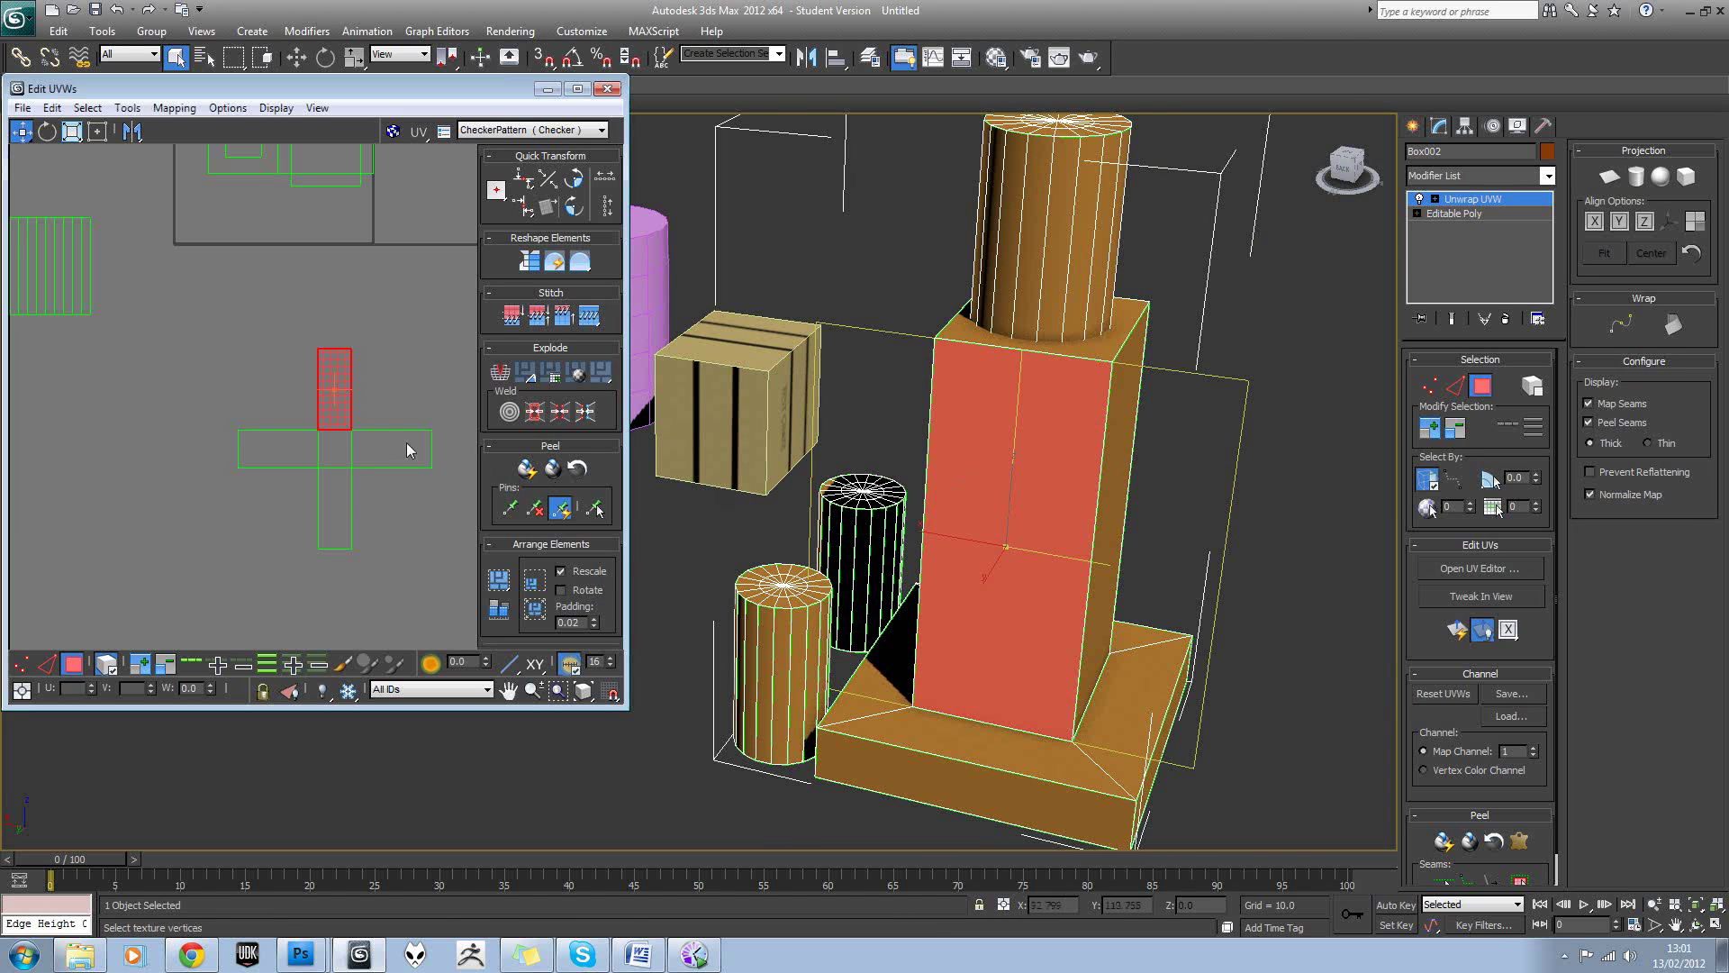
left_click(310, 380)
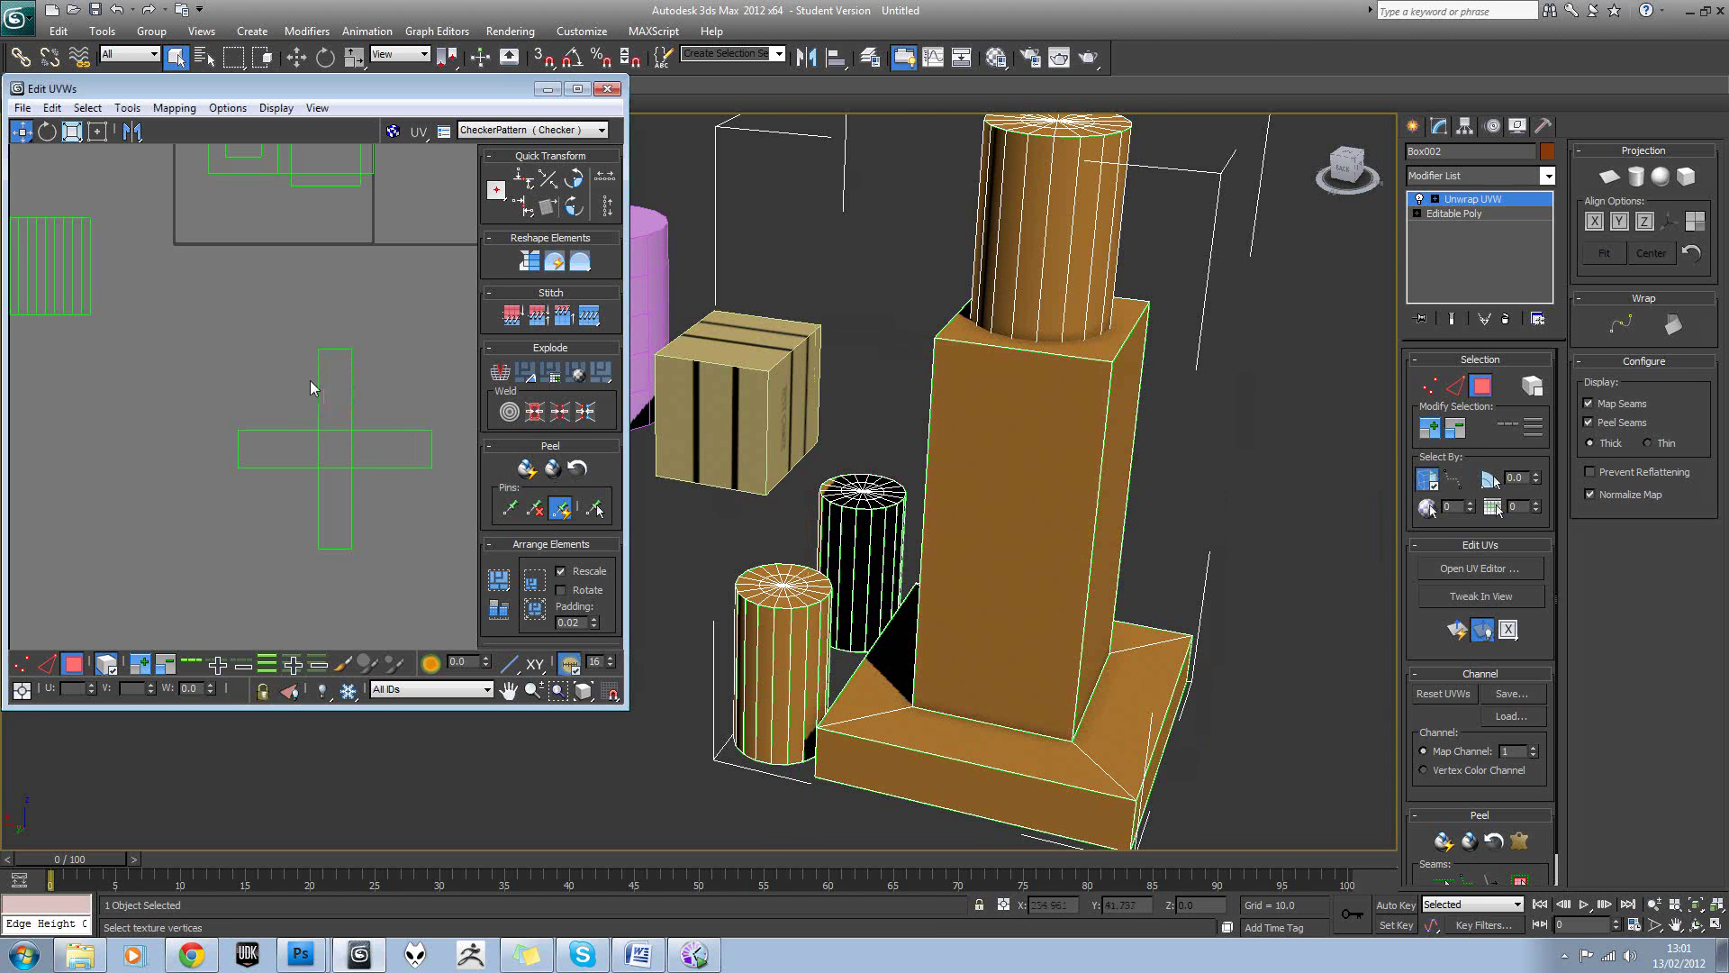
left_click(338, 450)
left_click(377, 451)
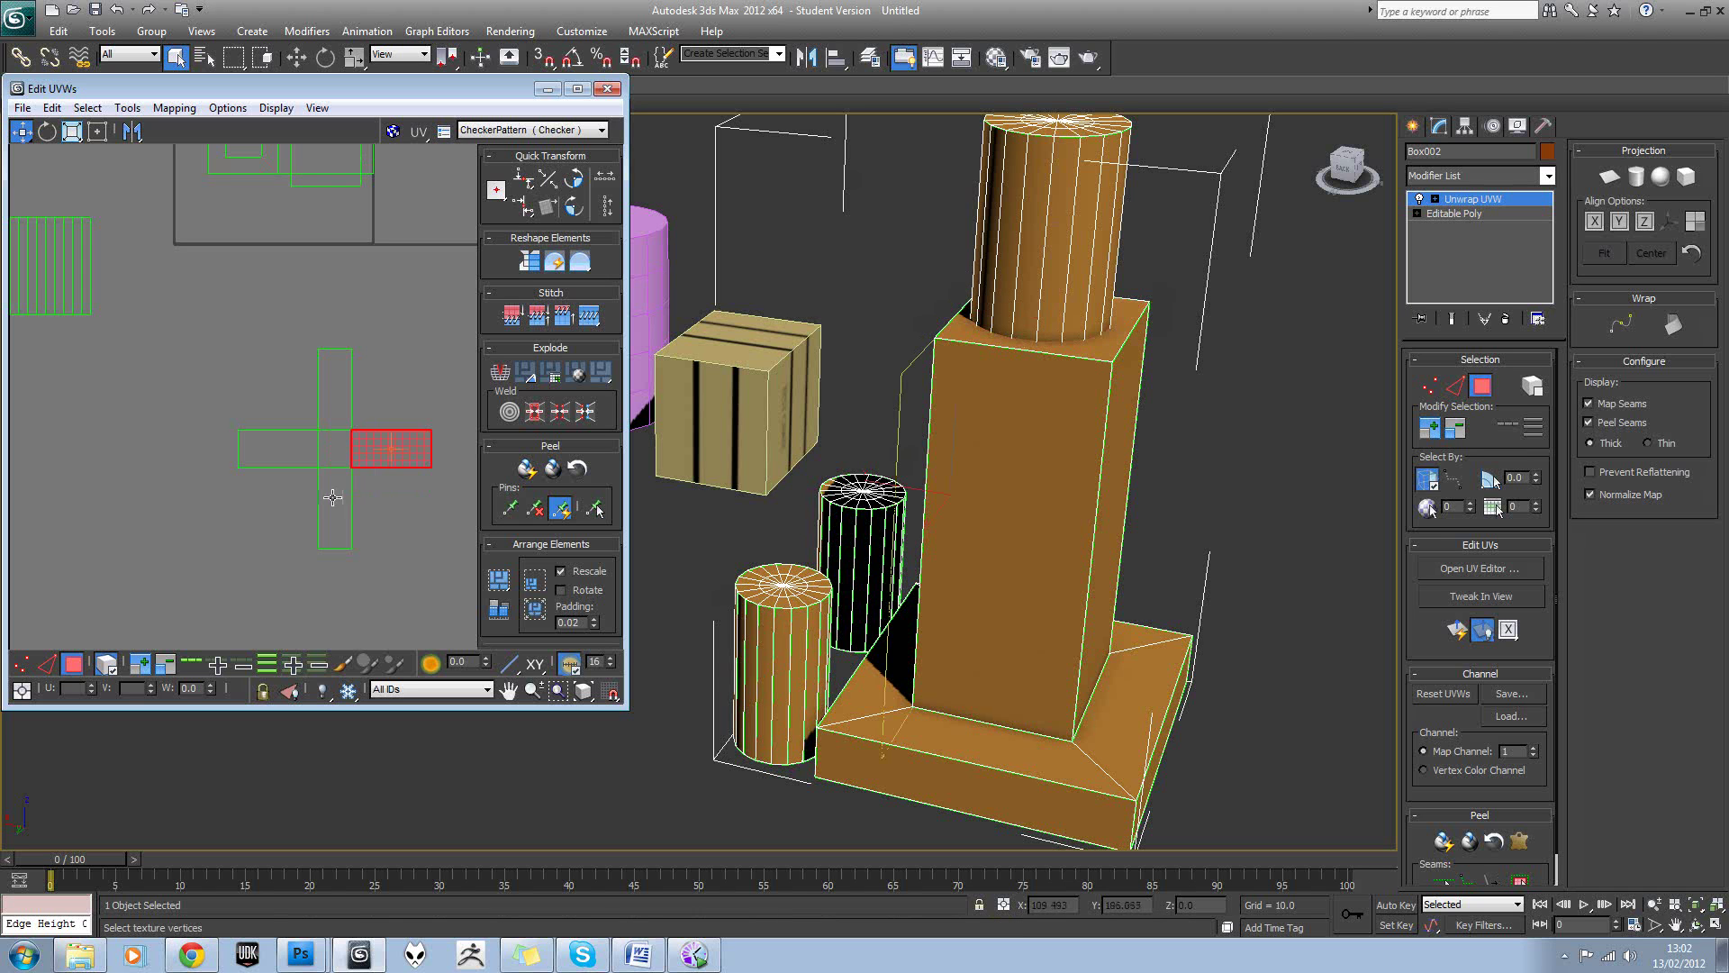
left_click(334, 496)
left_click(296, 458)
left_click(334, 386)
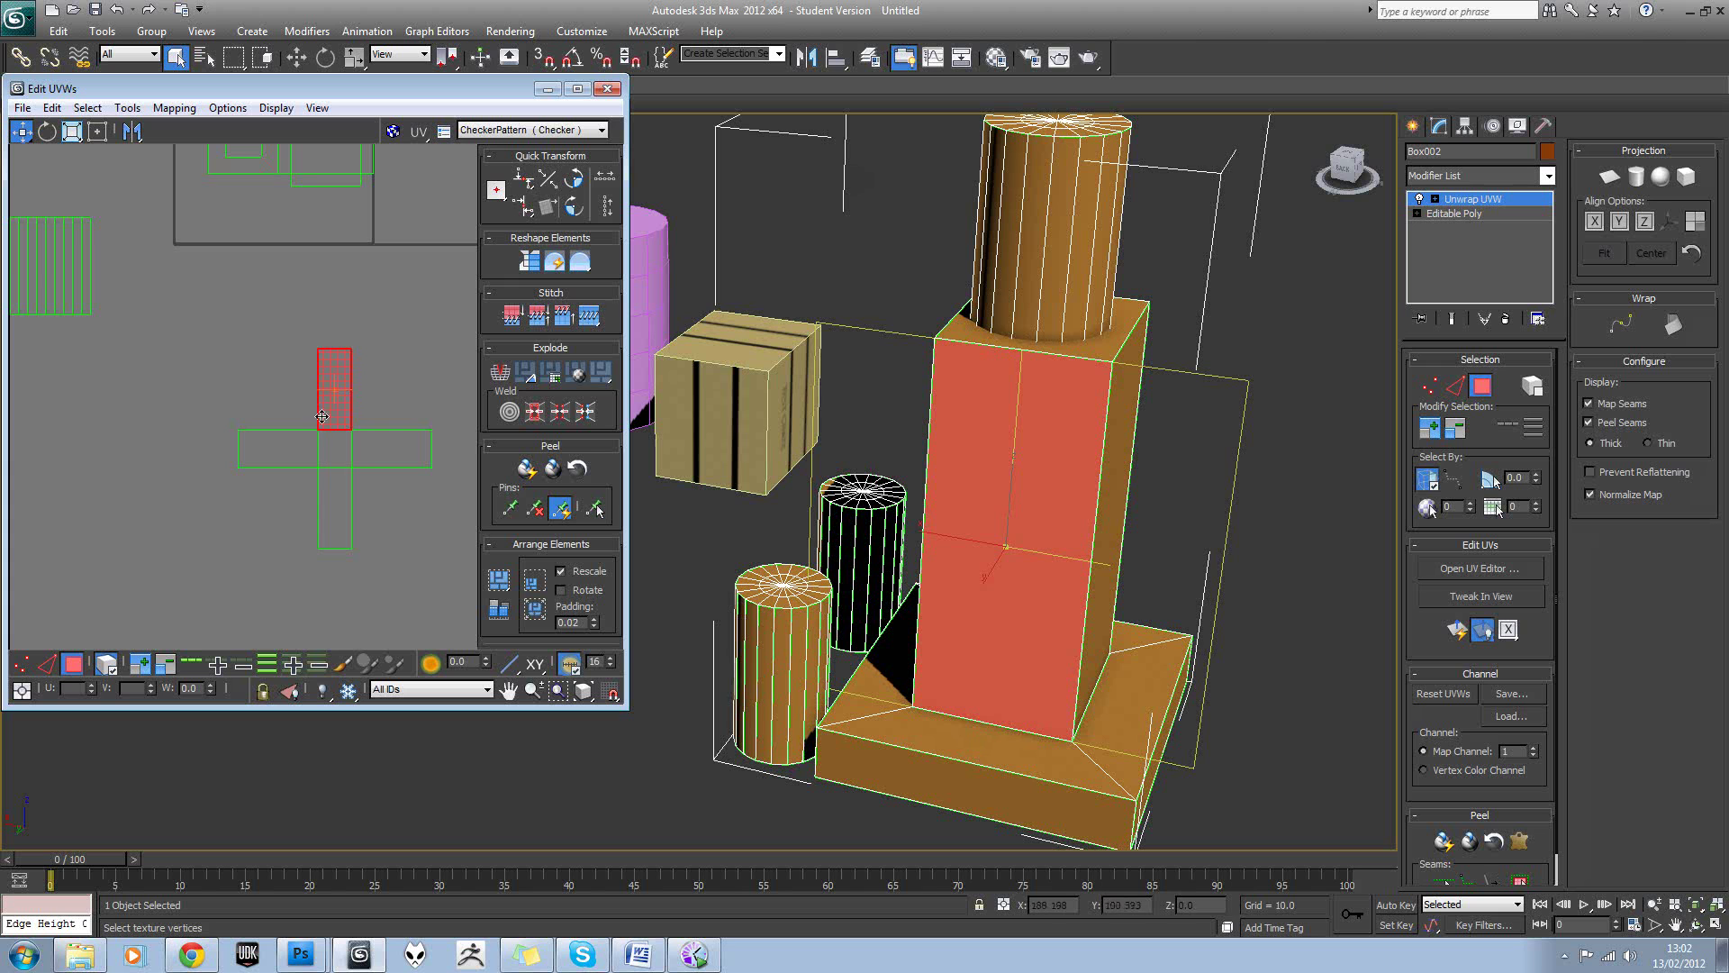
left_click(356, 418)
scroll(357, 418, "up", 3)
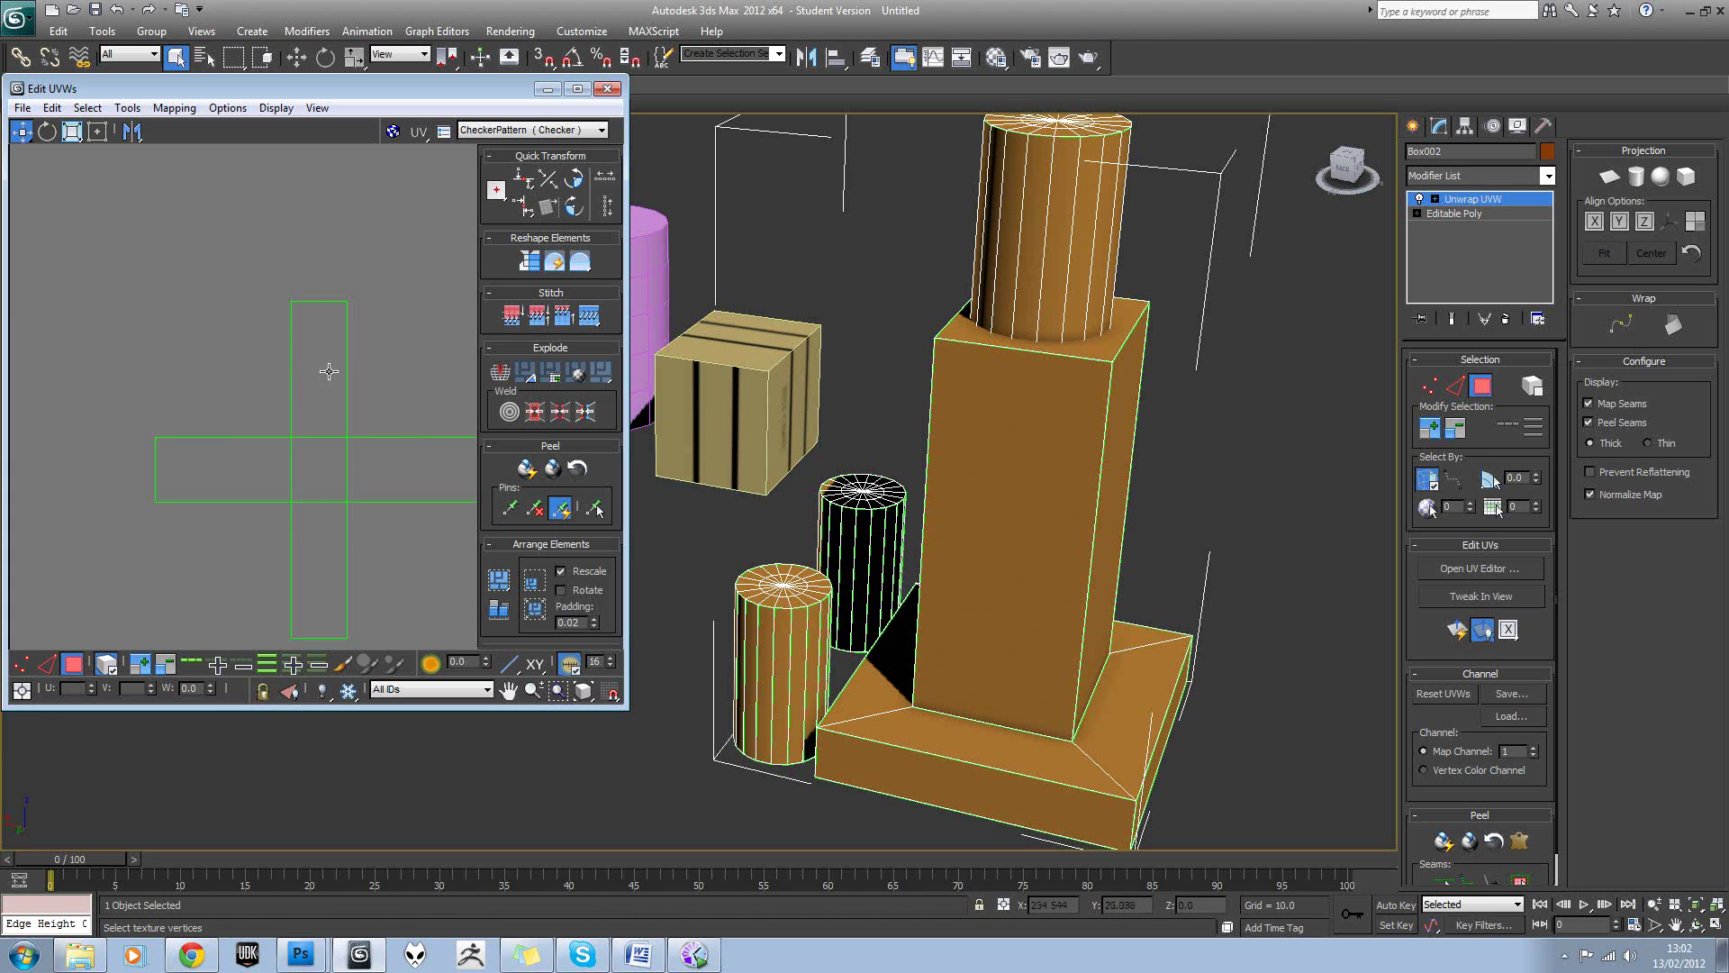
scroll(332, 376, "down", 4)
scroll(332, 376, "up", 2)
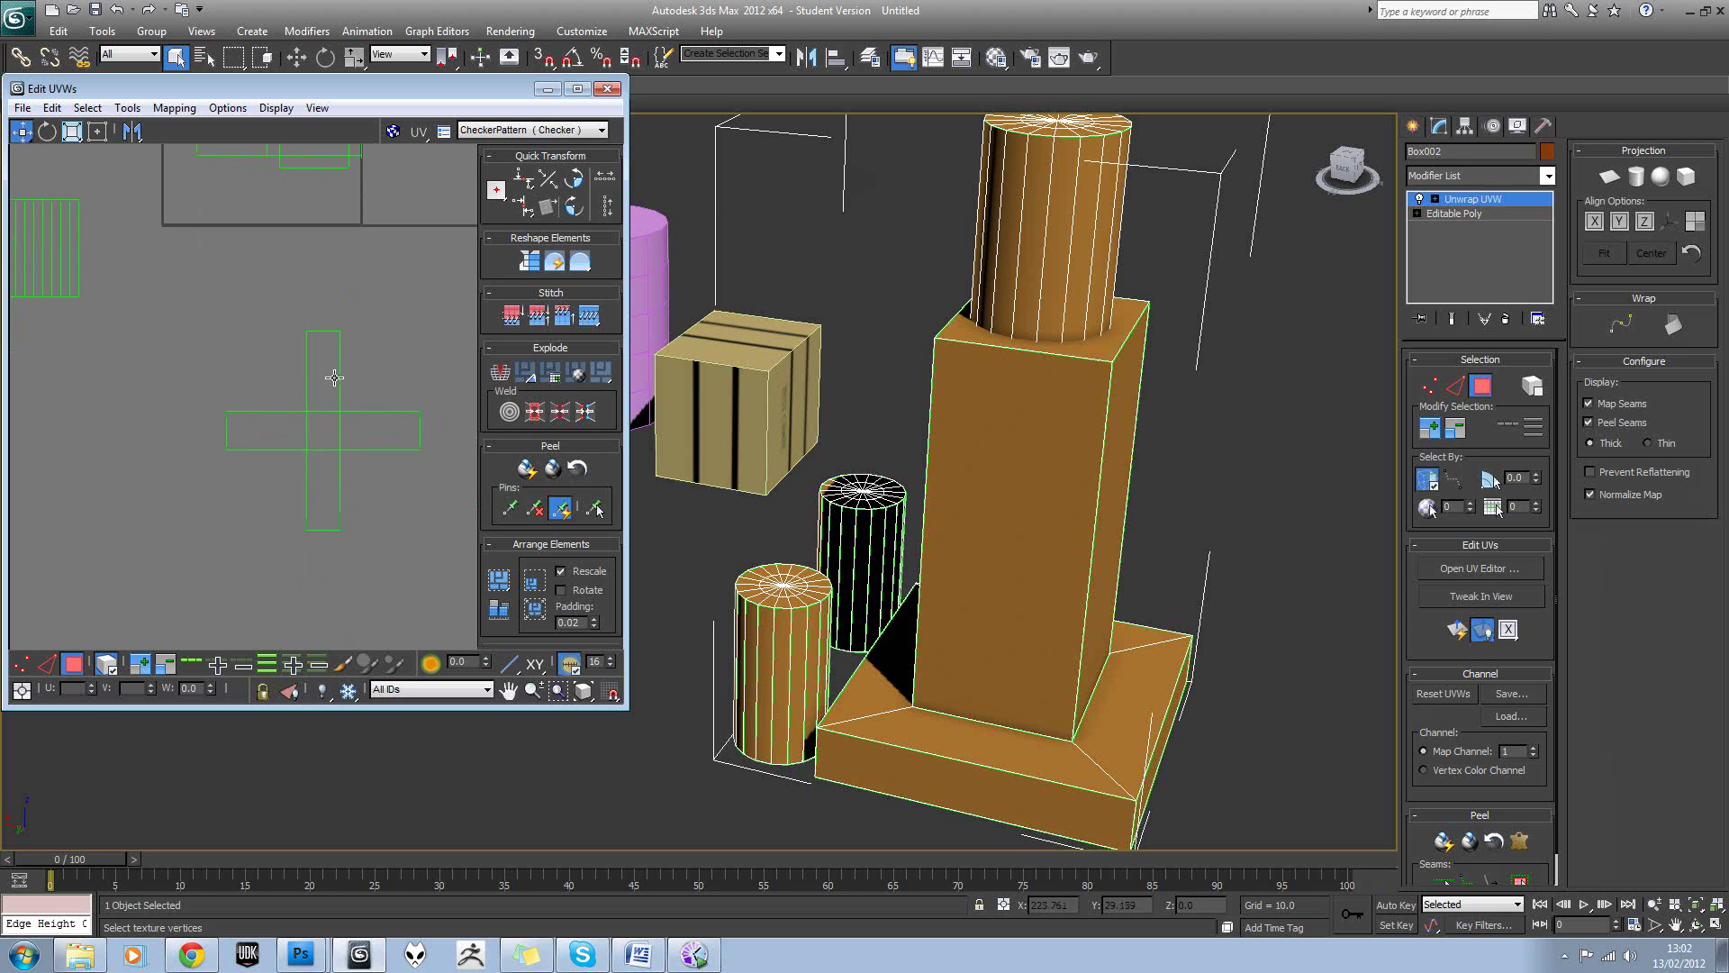
Select the column's four side faces, leaving out the end cap, and unfold them with Unfold Mapping.
middle_click_drag(1039, 494, 792, 445, "alt")
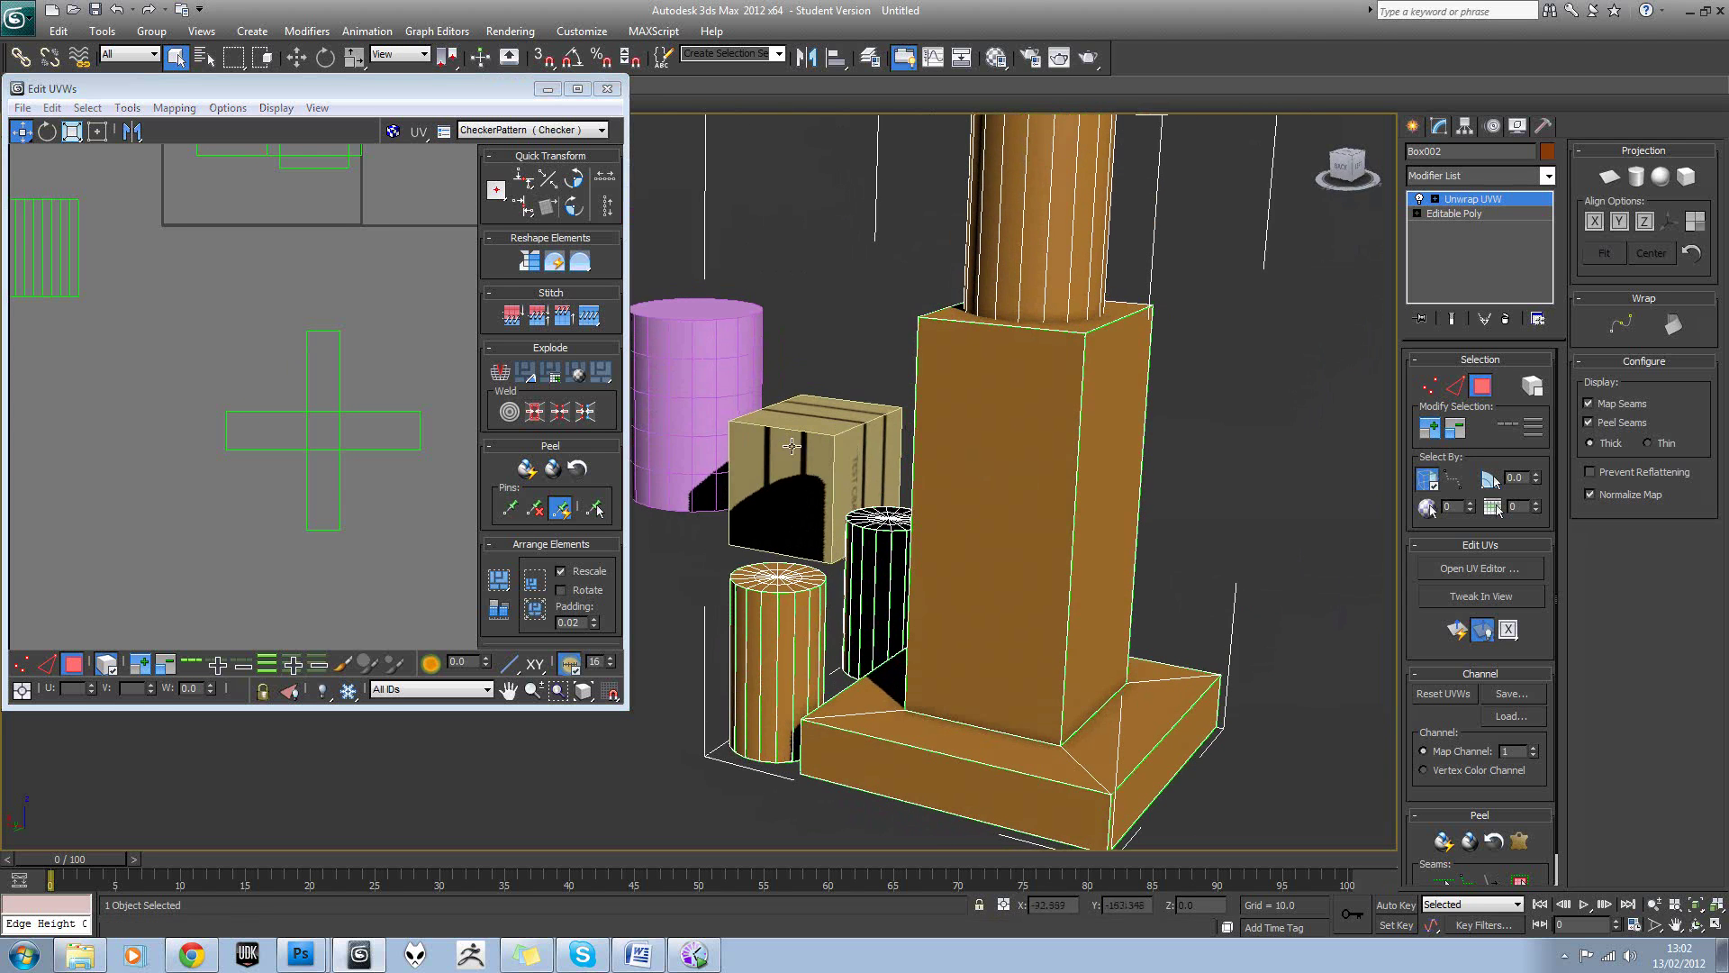
middle_click_drag(1036, 454, 829, 399, "alt")
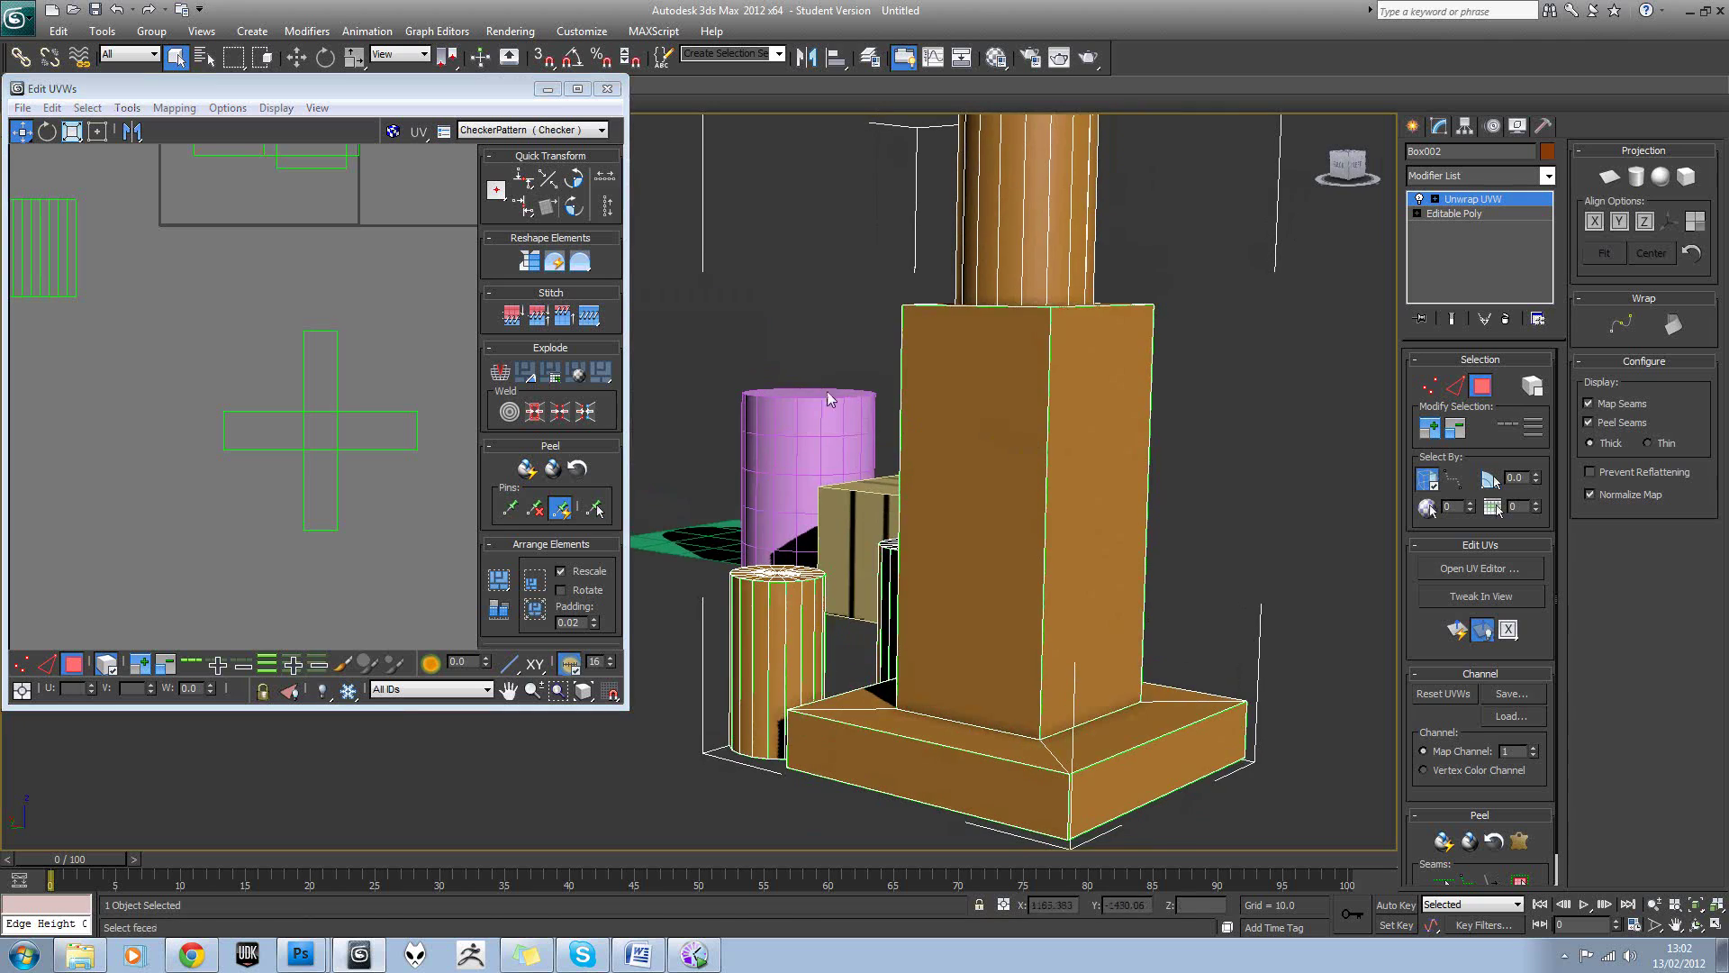
left_click(1108, 450)
middle_click_drag(1108, 450, 910, 420, "alt")
left_click(1018, 411, "ctrl")
scroll(209, 241, "down", 5)
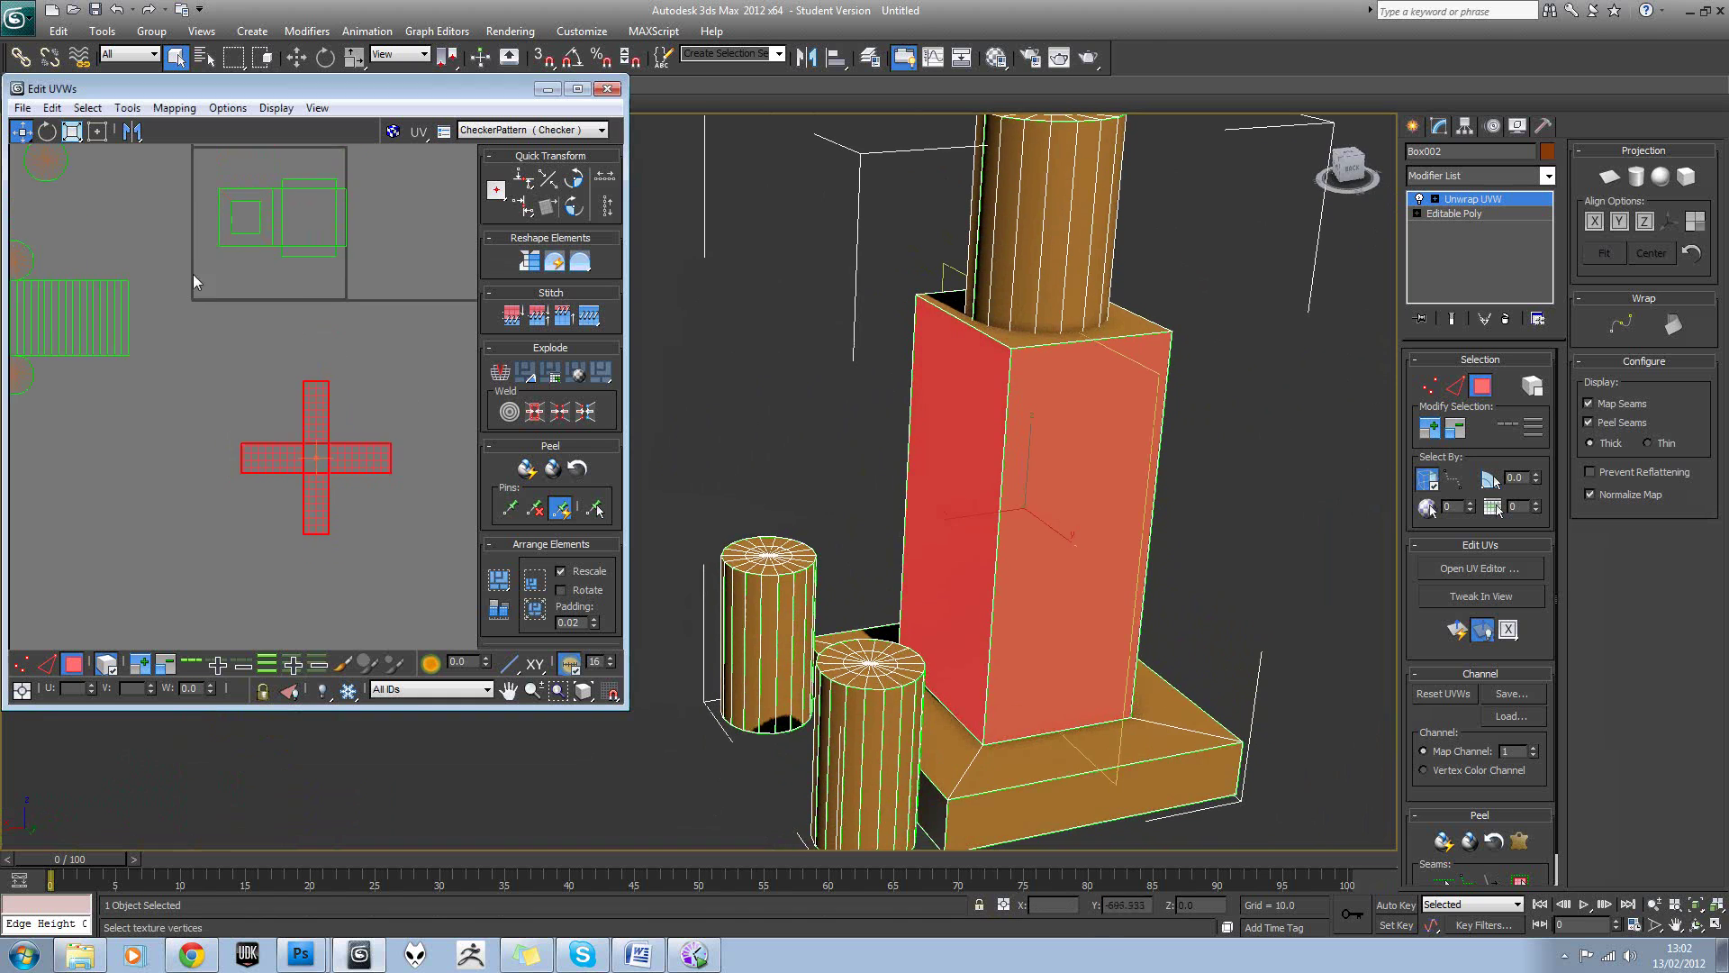
left_click(174, 107)
left_click(205, 173)
left_click(246, 43)
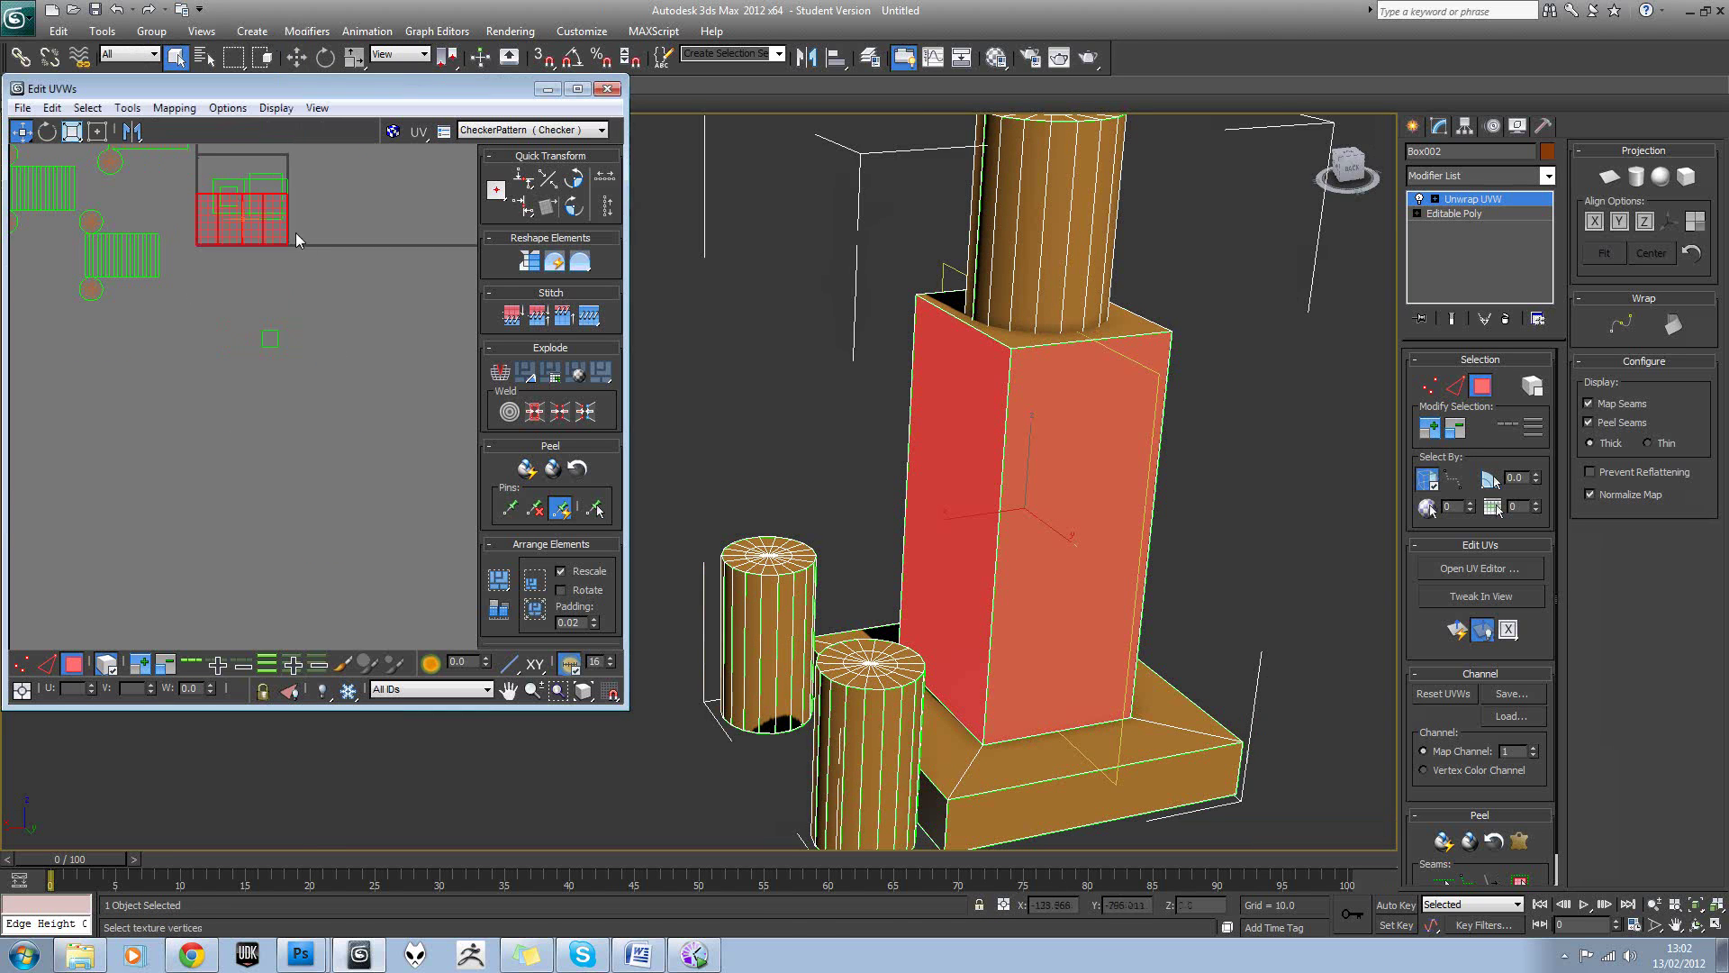
Move the column's unfolded side strip out of the UV square to below the small separate square piece.
middle_click_drag(296, 233, 299, 257)
left_click_drag(259, 250, 278, 477)
scroll(317, 405, "up", 3)
left_click(317, 408)
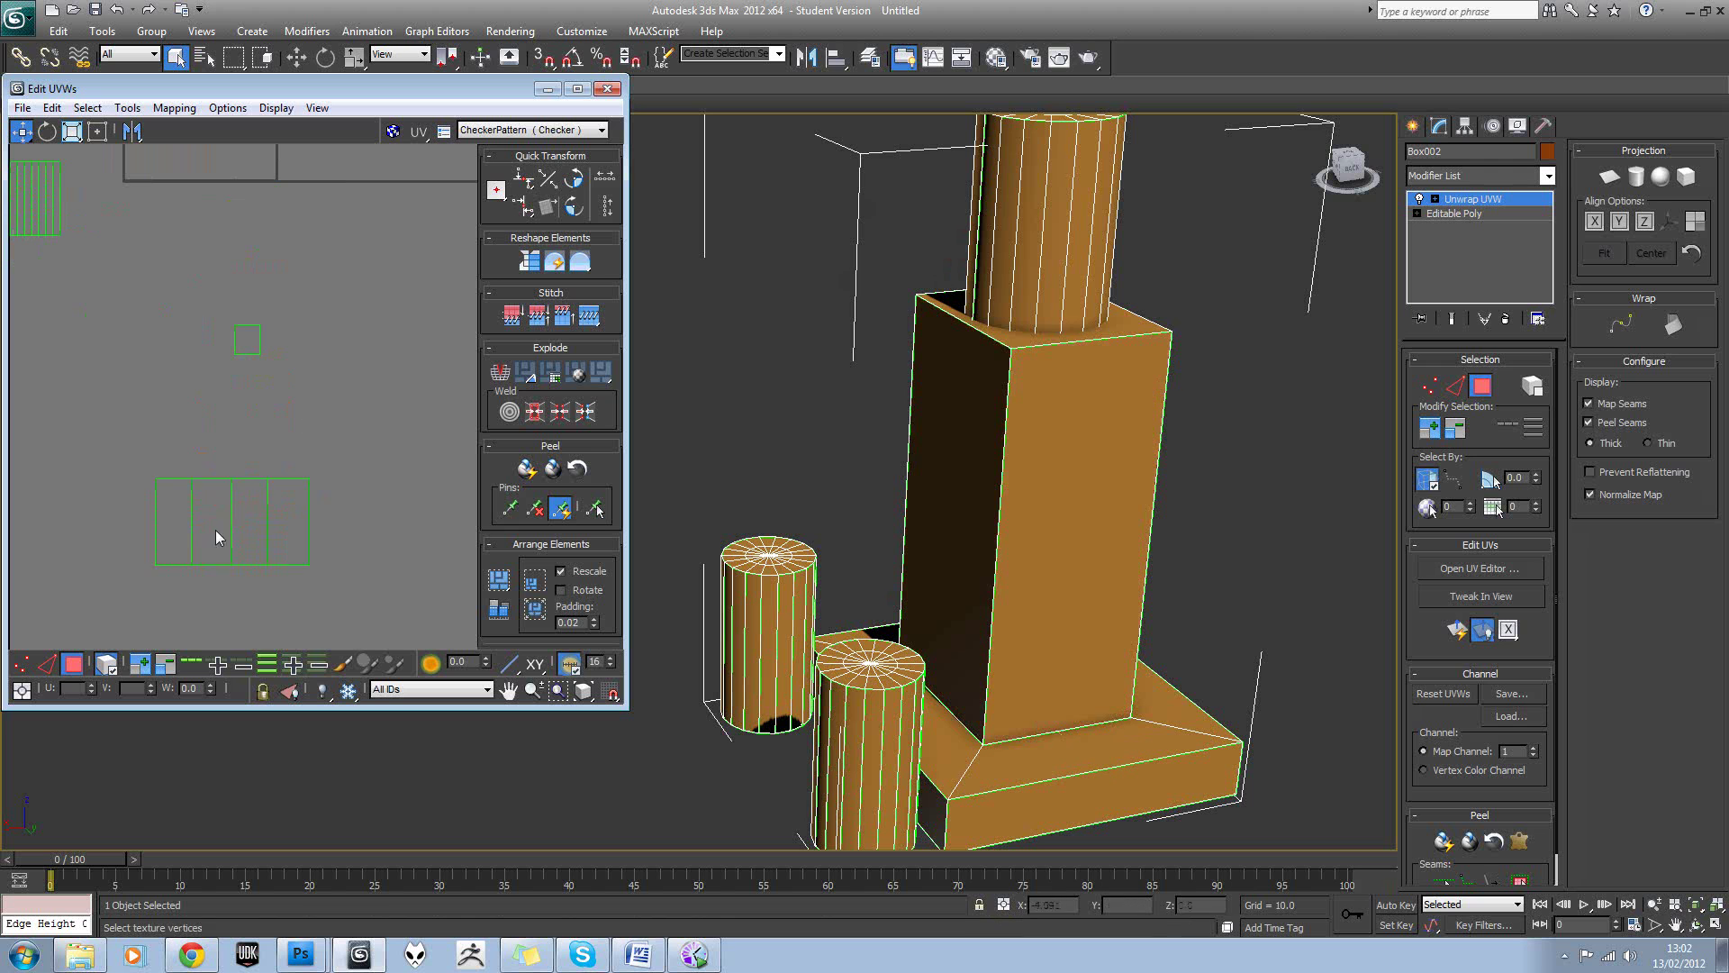
Examine the four faces of the column's side strip and the seams between them in the UV layout.
left_click(175, 522)
left_click(212, 513)
left_click(252, 509)
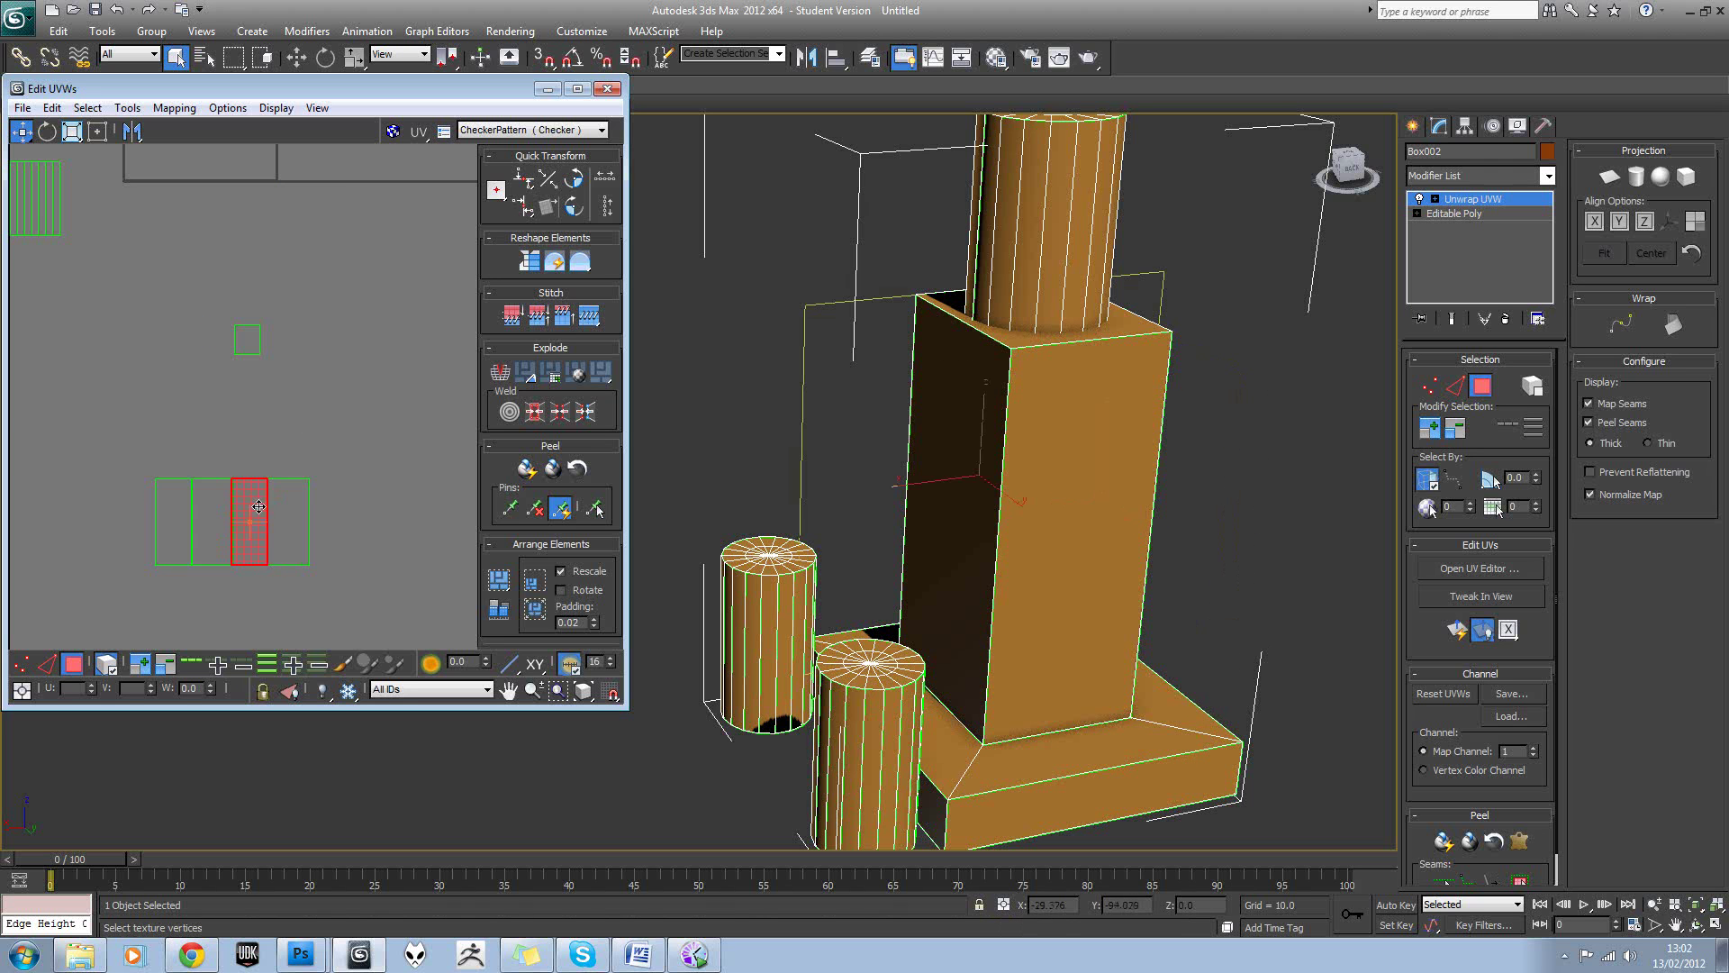
left_click(290, 505)
left_click(250, 502)
left_click(213, 506)
left_click(181, 504)
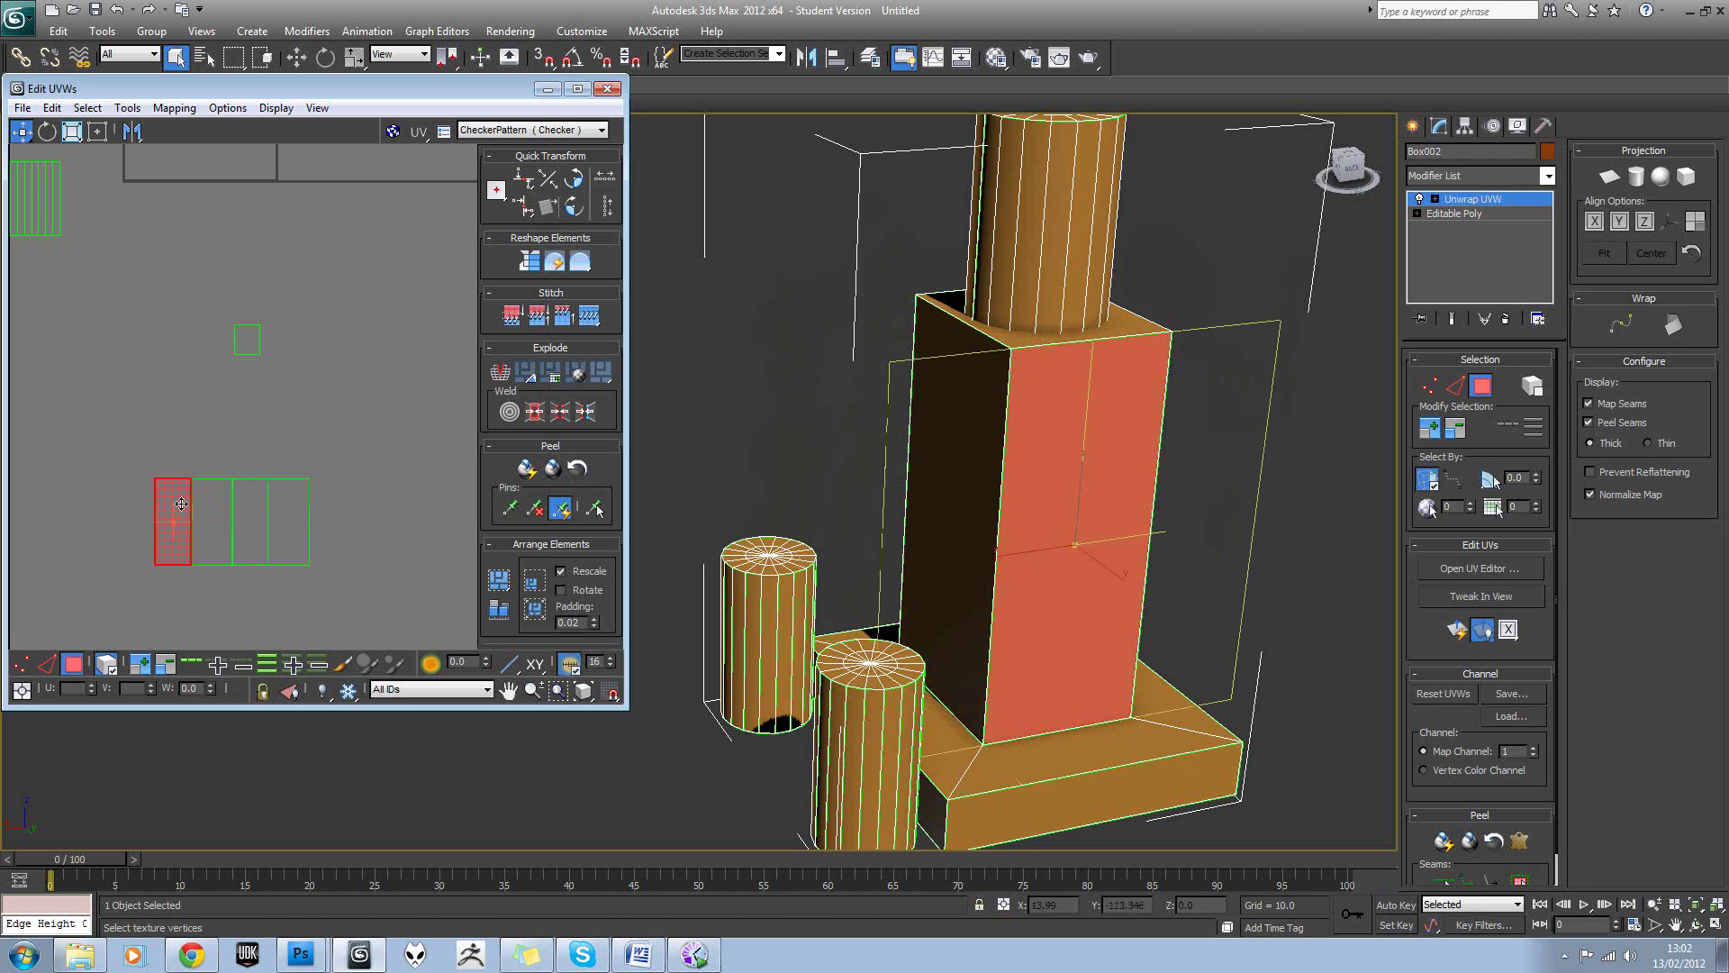
left_click(251, 436)
middle_click_drag(250, 436, 265, 290)
scroll(266, 291, "up", 4)
left_click(90, 299)
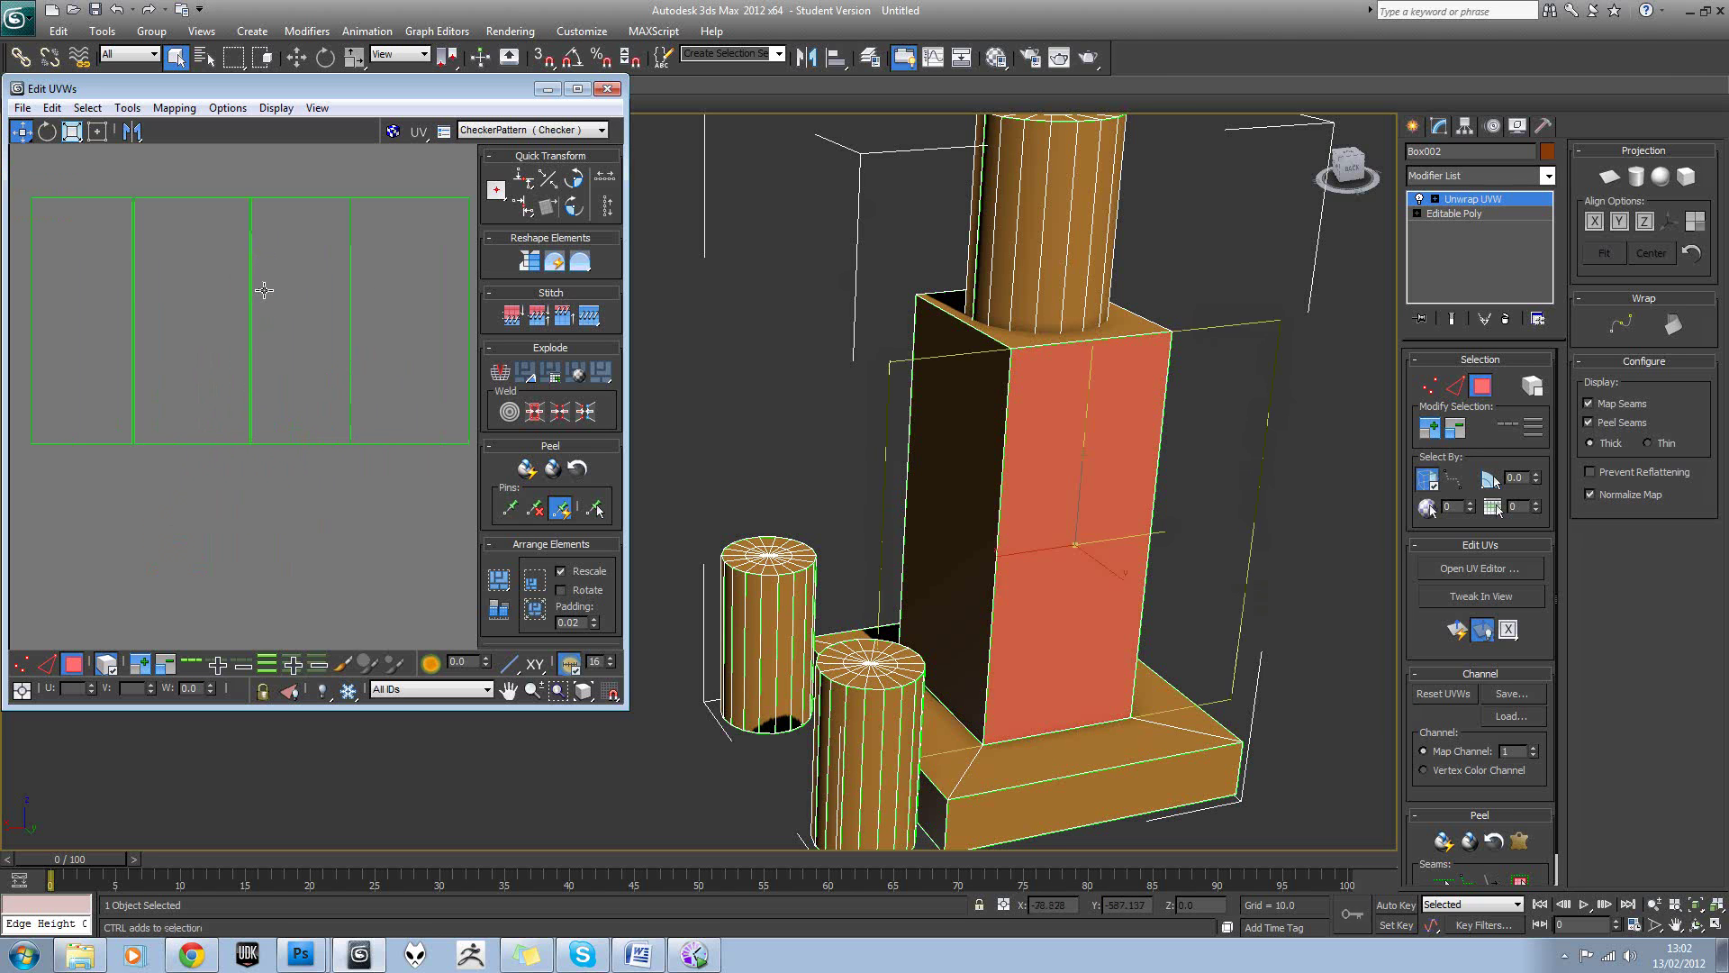
left_click(193, 294)
left_click(292, 290)
left_click(389, 293)
scroll(279, 292, "down", 2)
left_click(323, 467)
scroll(312, 427, "down", 4)
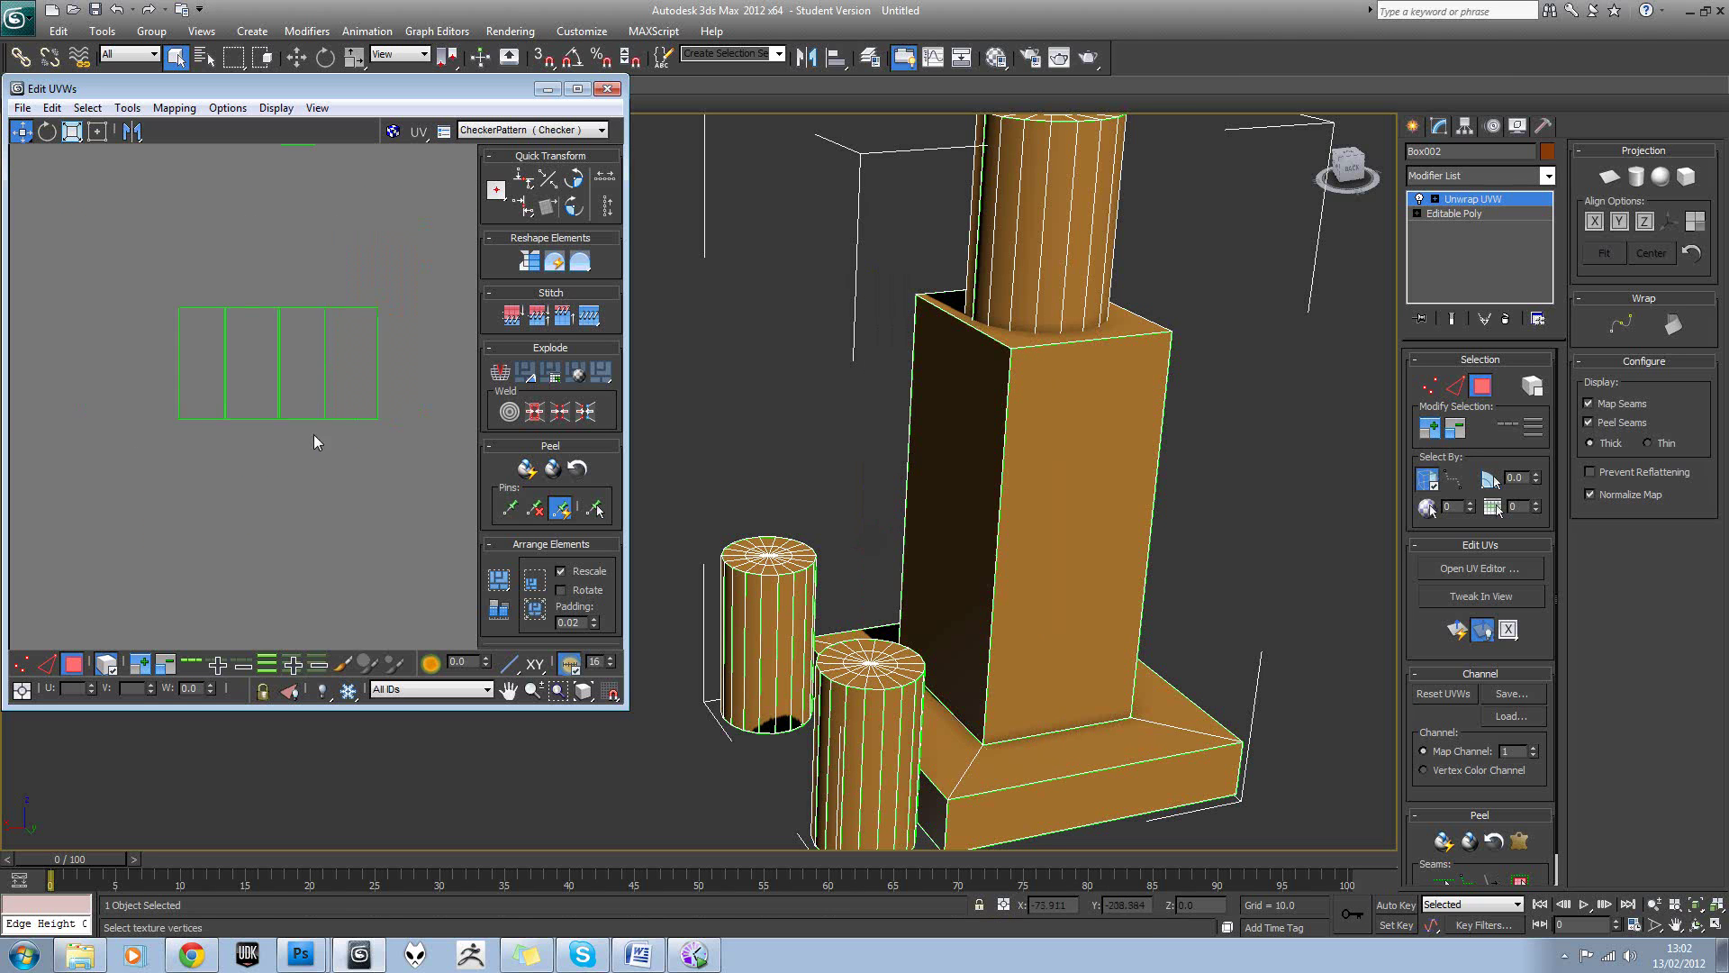
scroll(311, 424, "up", 4)
scroll(309, 415, "down", 3)
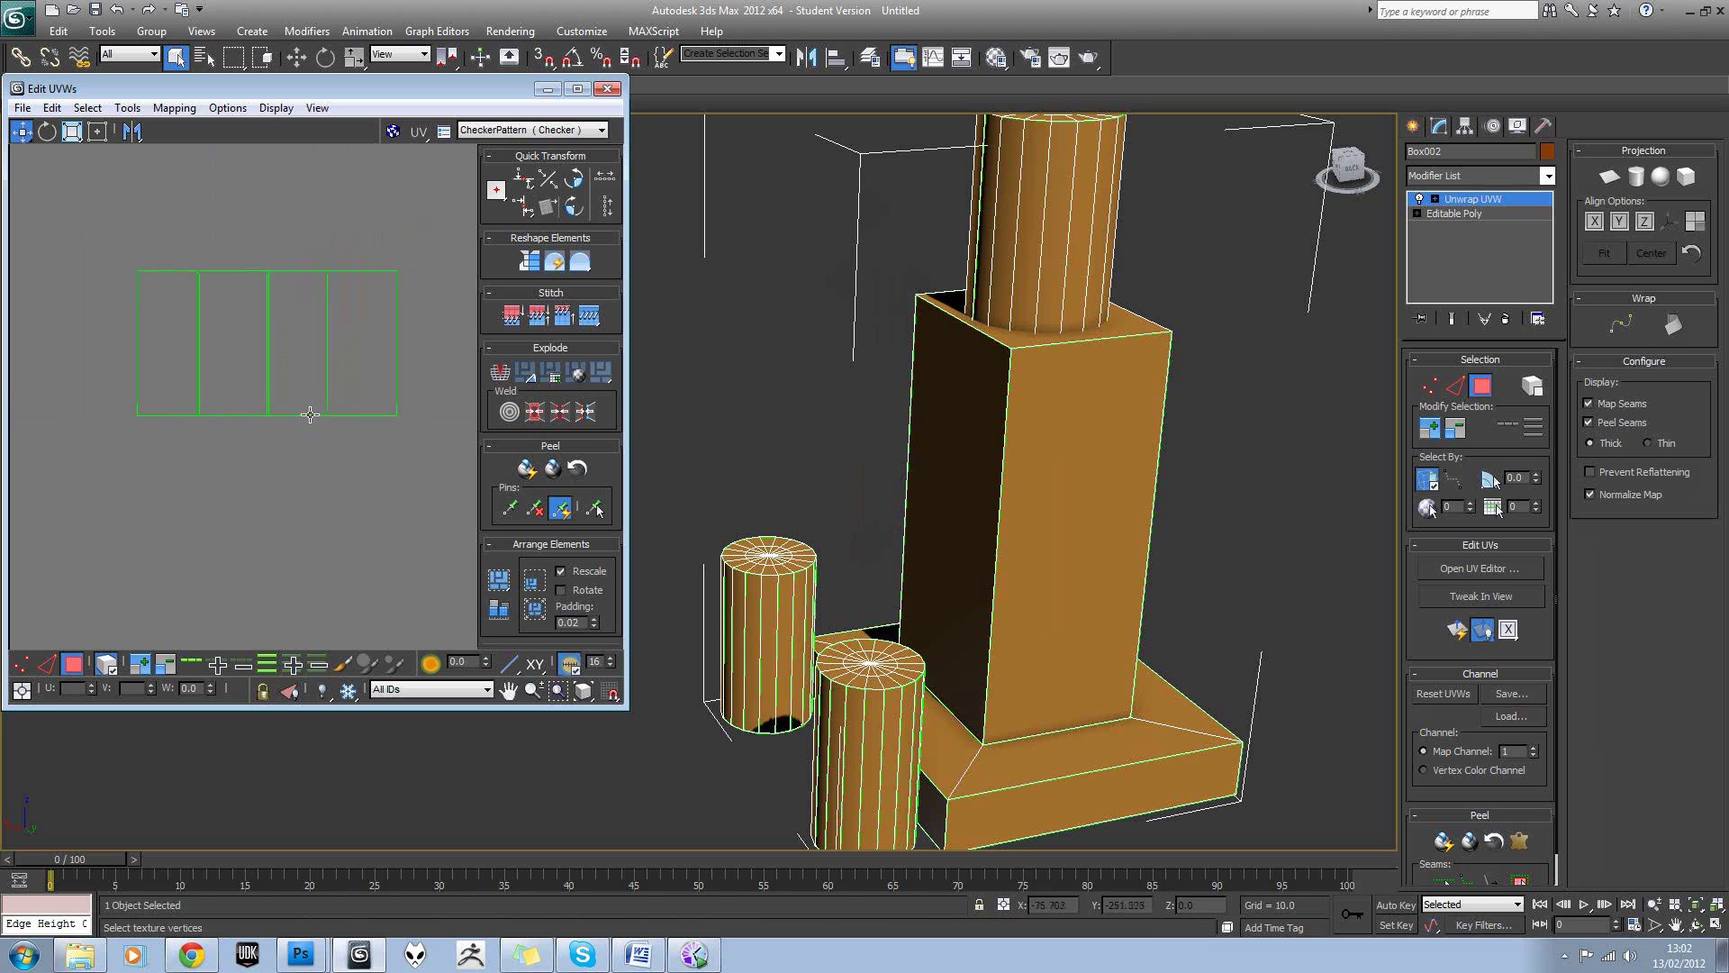
left_click(250, 362)
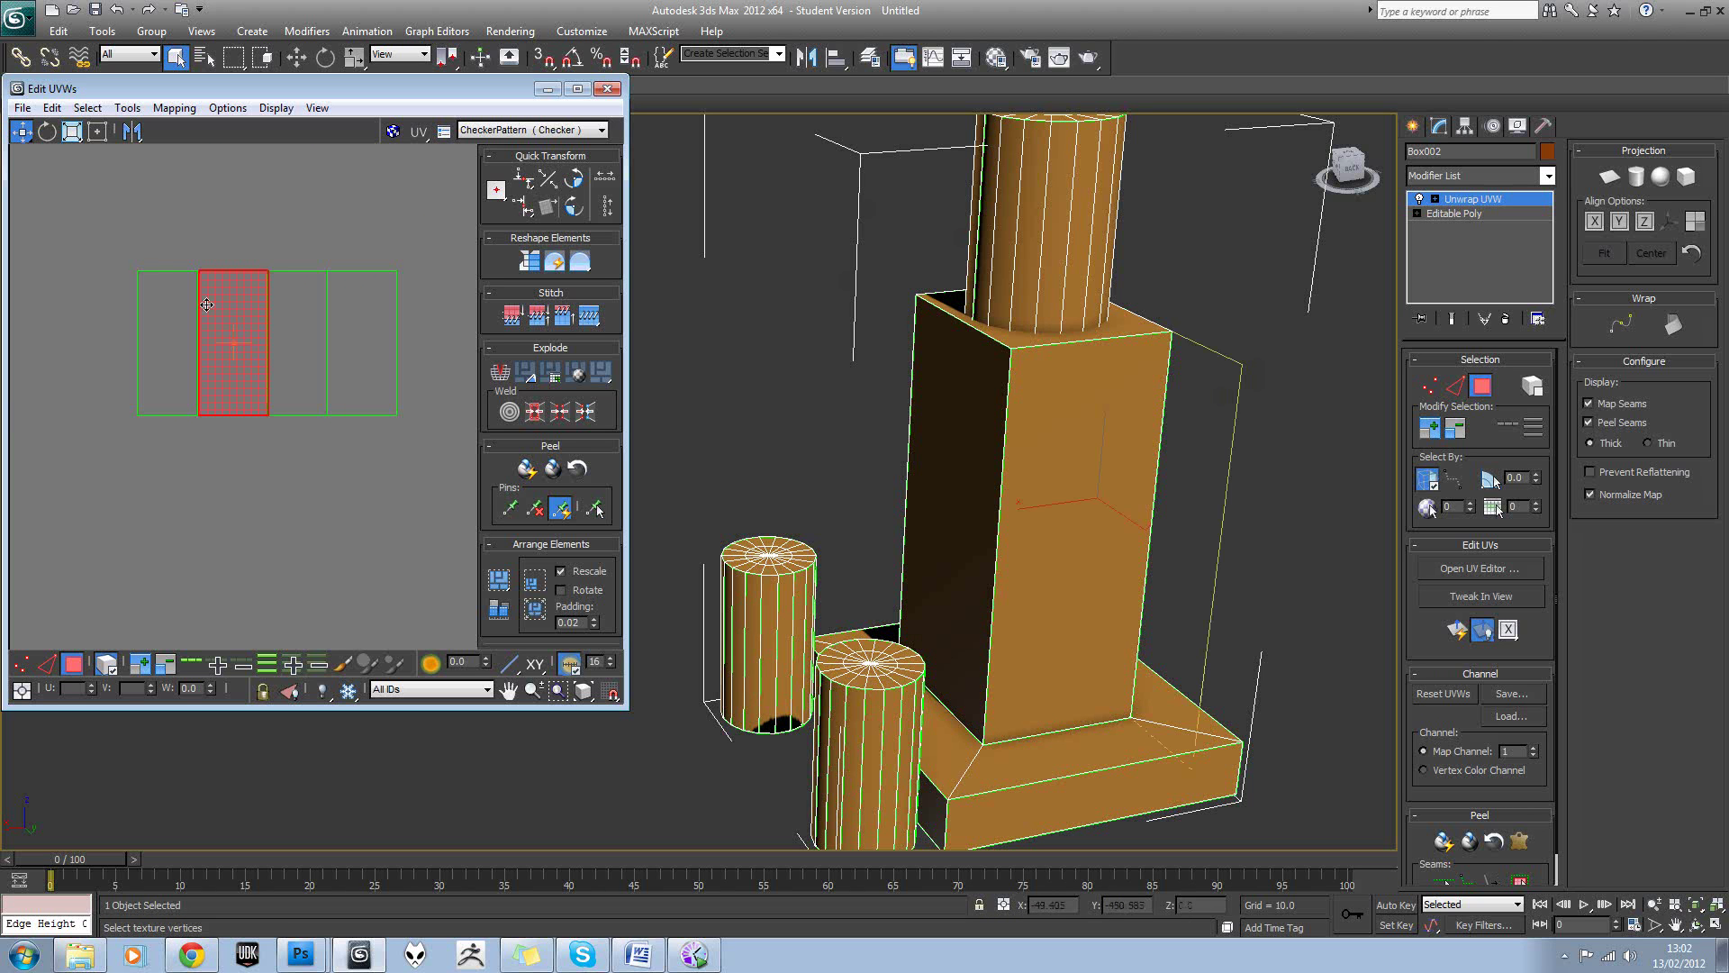
Try unfolding the column's whole side strip again with Unfold Mapping, using Walk to closest face and Normalize Clusters, and undo it.
left_click_drag(364, 383, 411, 420)
middle_click_drag(337, 329, 339, 373)
scroll(338, 371, "down", 2)
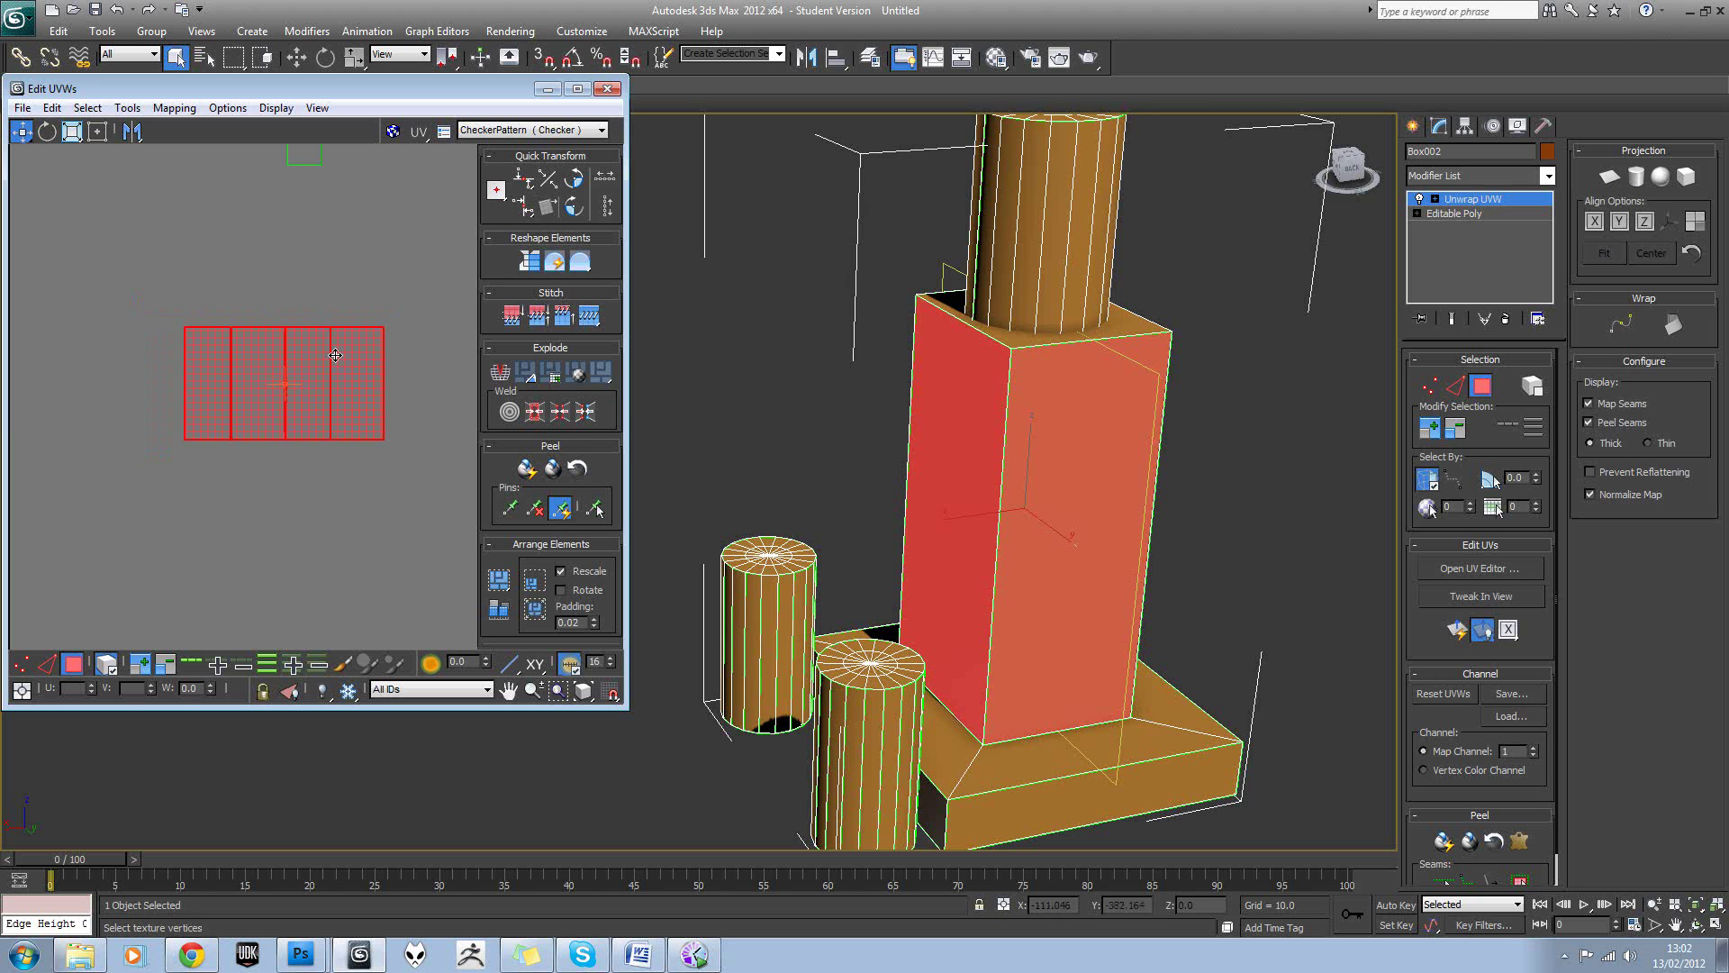
left_click(174, 107)
left_click(185, 174)
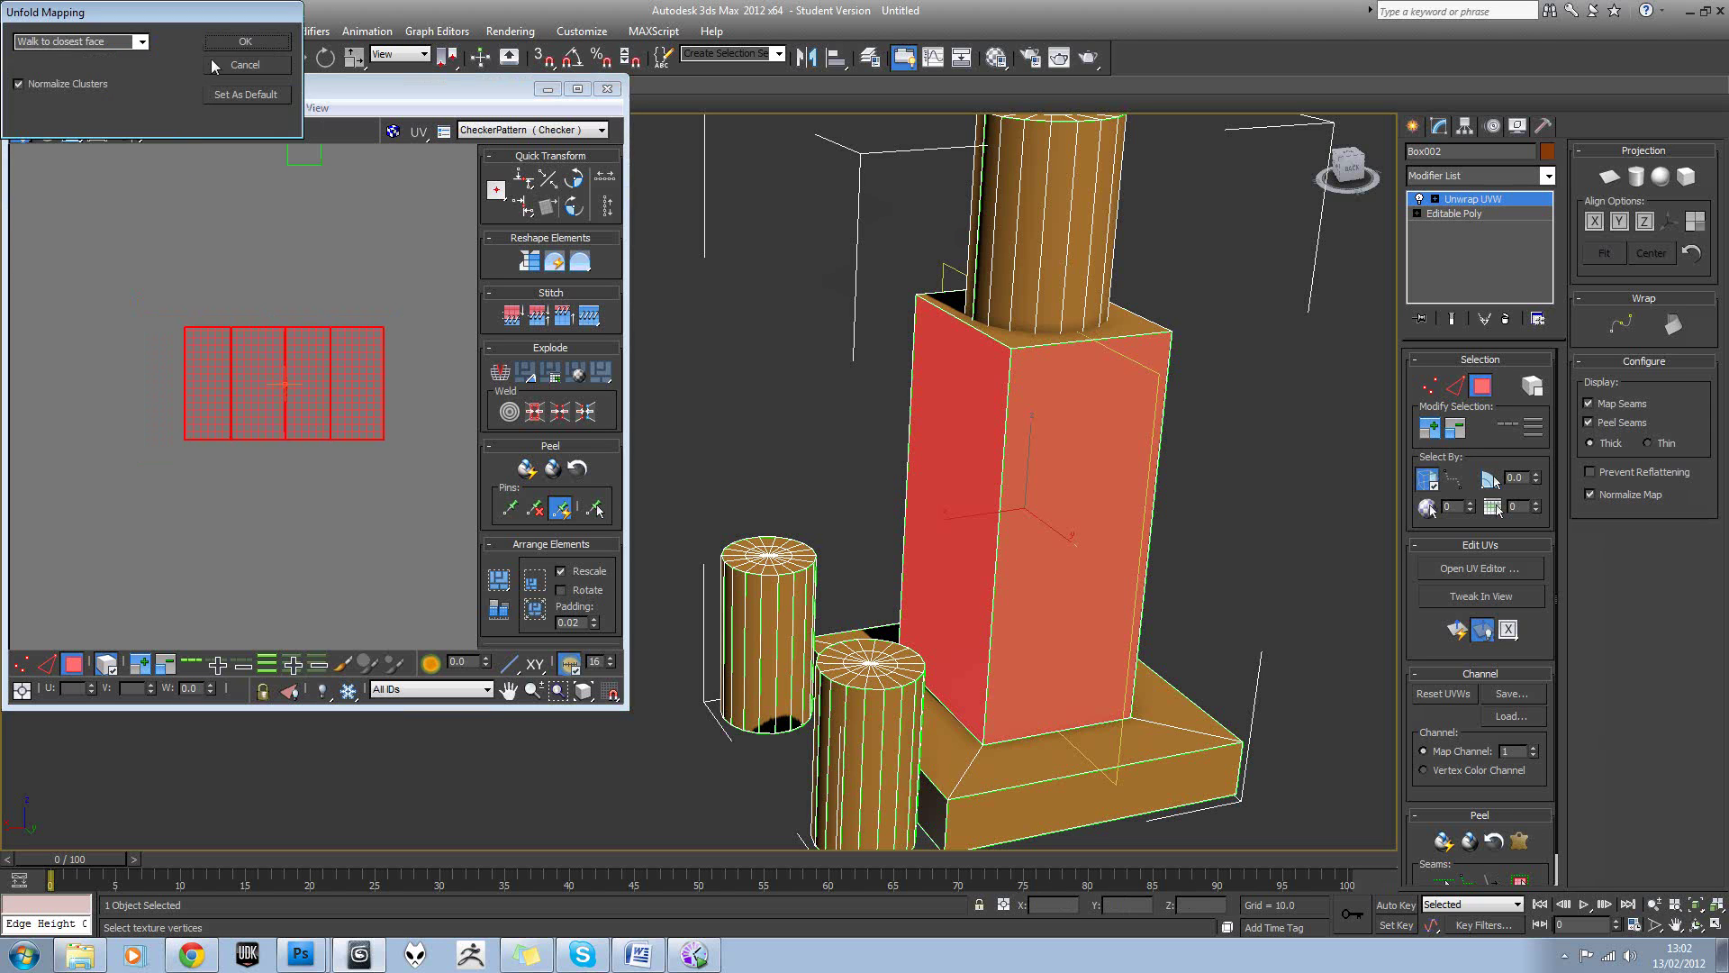
left_click(250, 48)
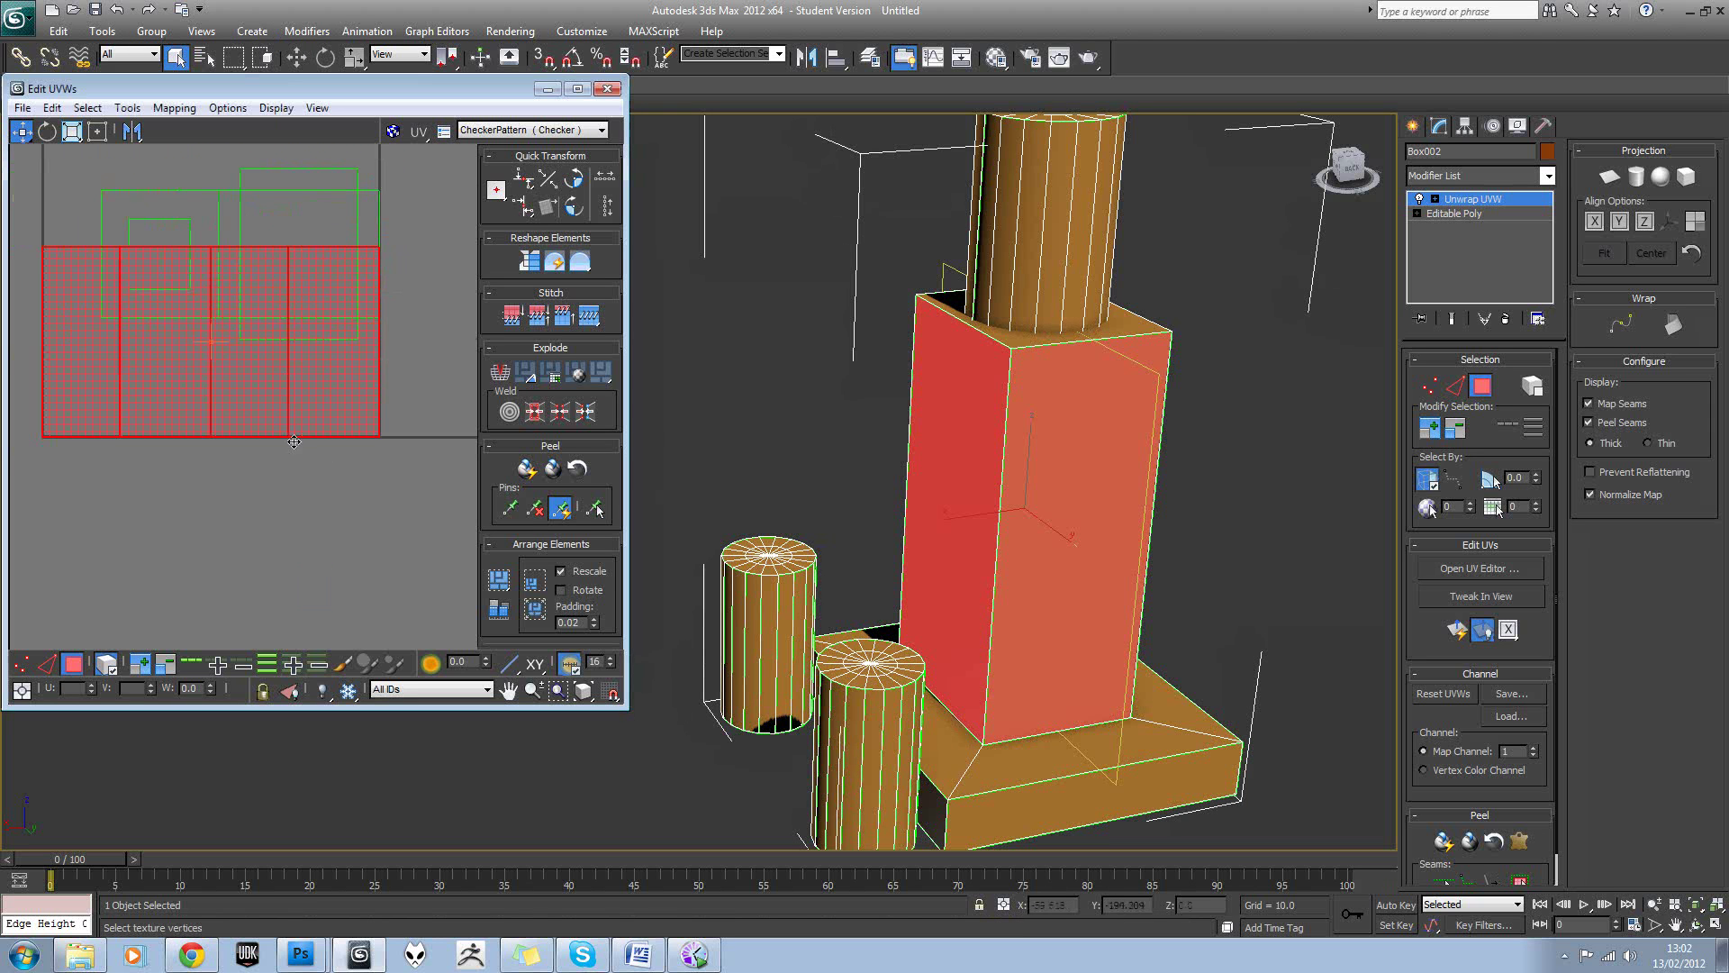
key("ctrl+z")
scroll(296, 412, "down", 4)
middle_click_drag(346, 470, 354, 349)
scroll(354, 350, "down", 1)
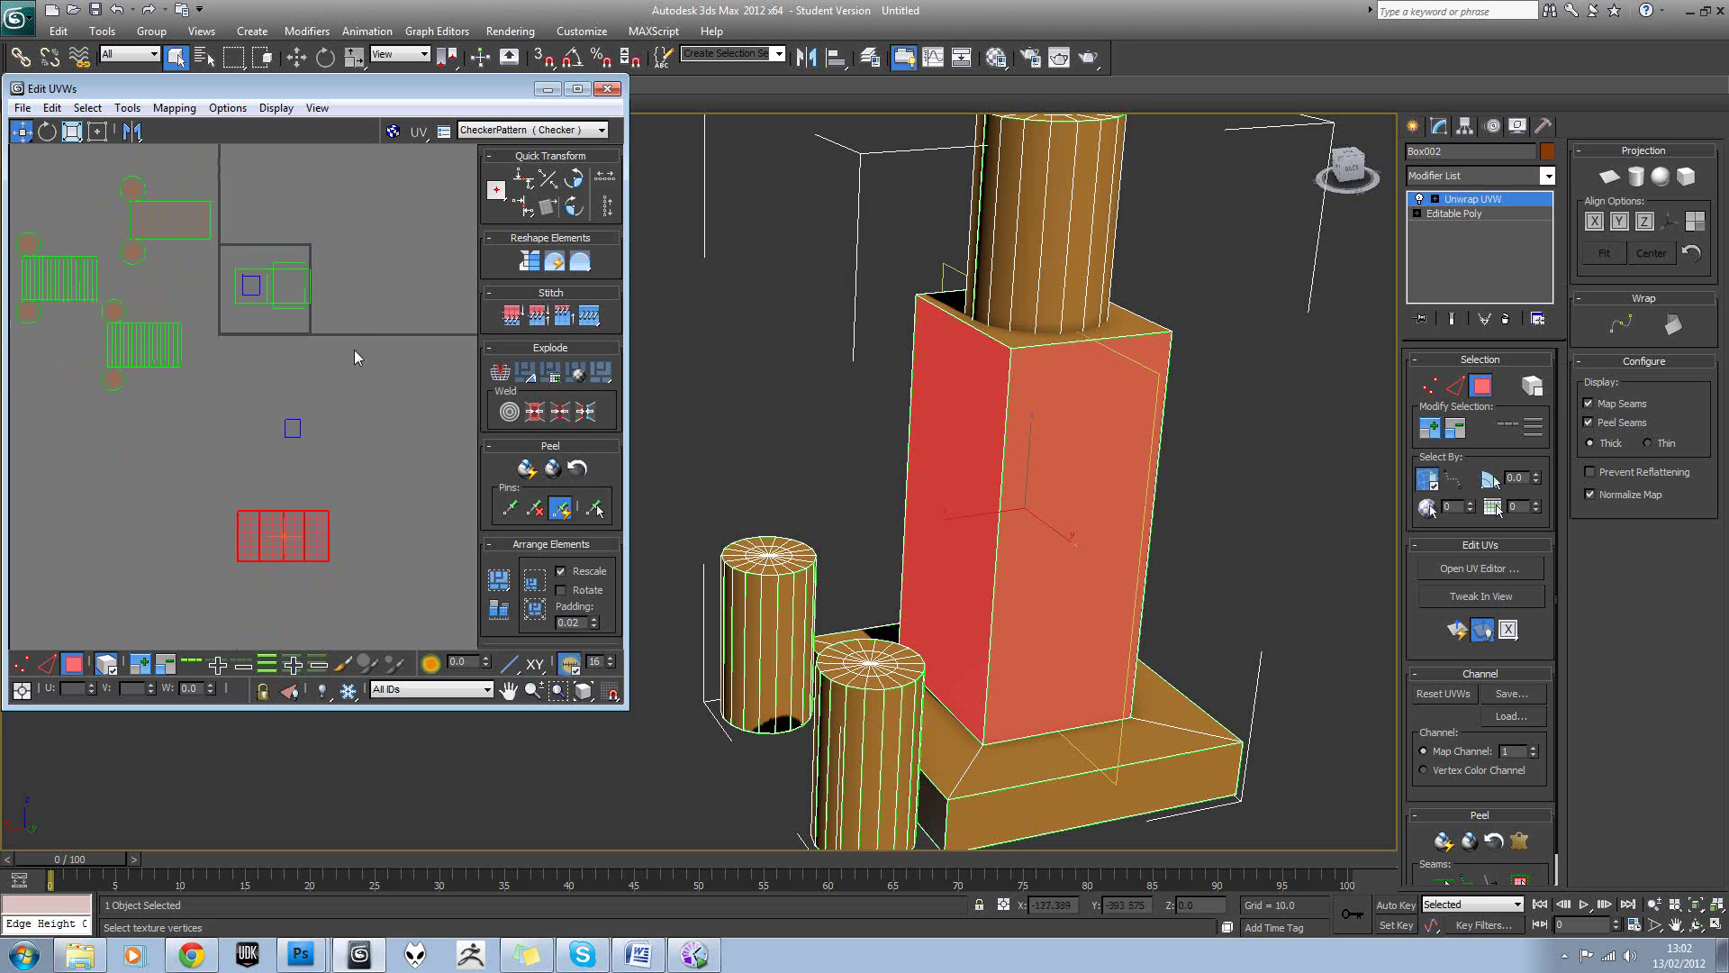
middle_click_drag(354, 433, 351, 286)
scroll(354, 281, "up", 3)
left_click(358, 278)
scroll(338, 295, "up", 1)
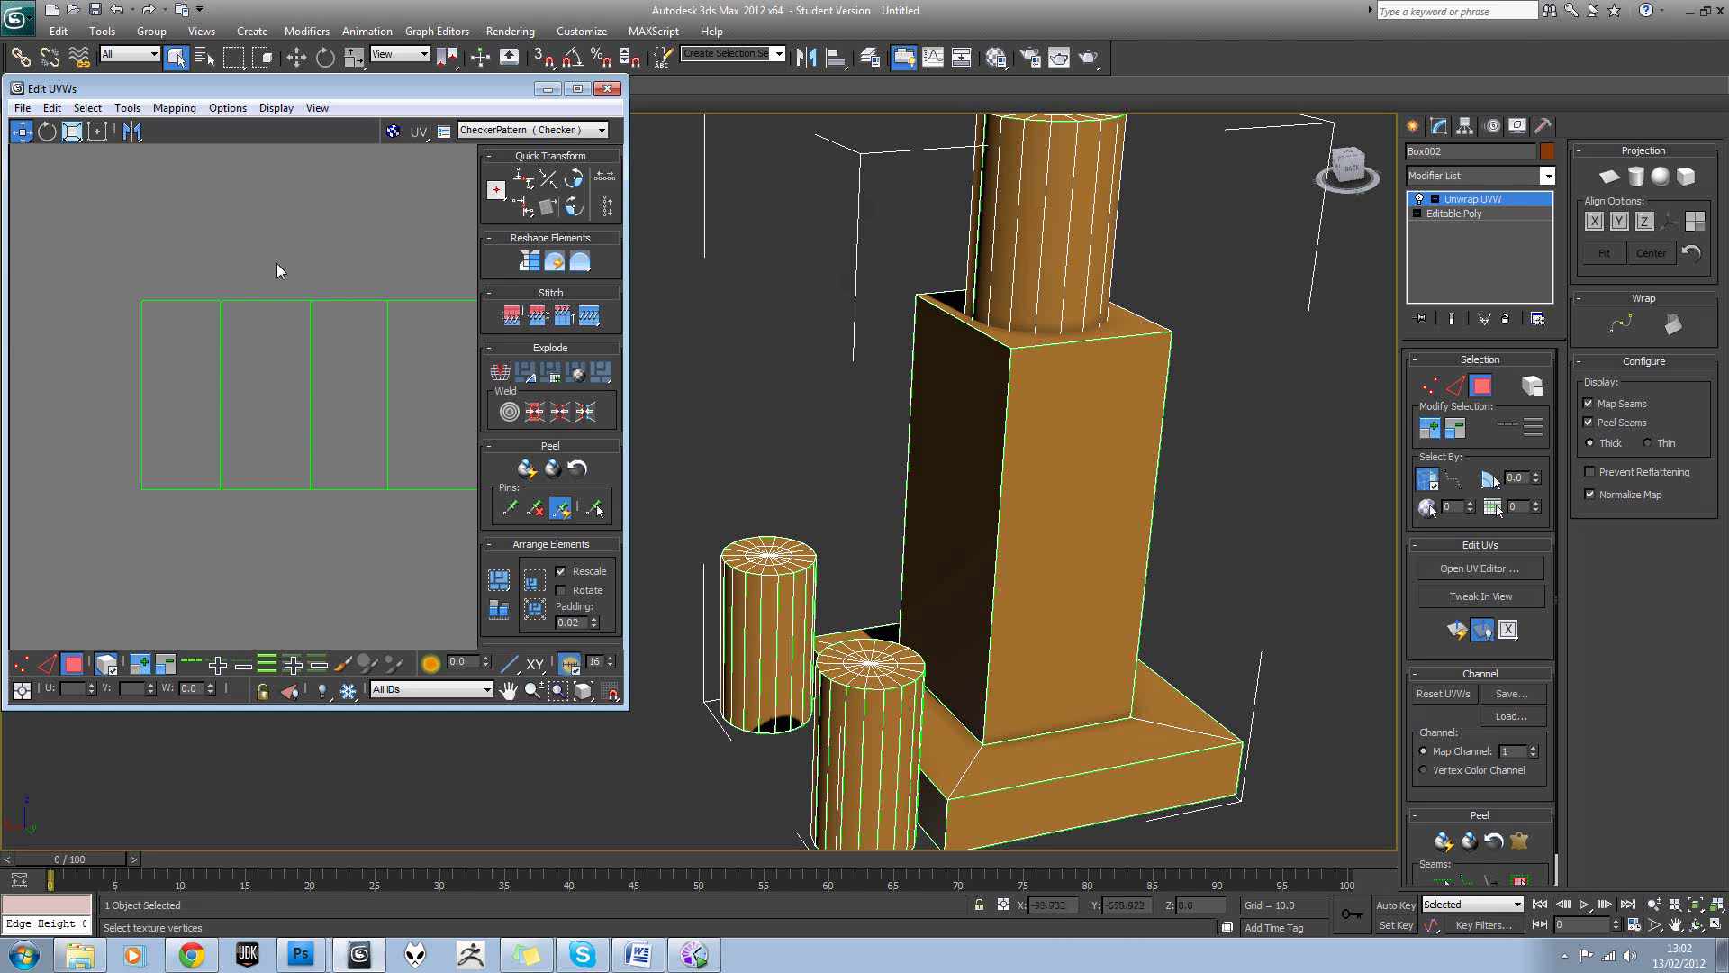
Select the column's whole side strip and separate its four faces with Flatten Mapping, using a 45 face angle threshold and 0.02 spacing.
scroll(276, 270, "down", 2)
left_click_drag(407, 403, 316, 340)
scroll(306, 356, "down", 3)
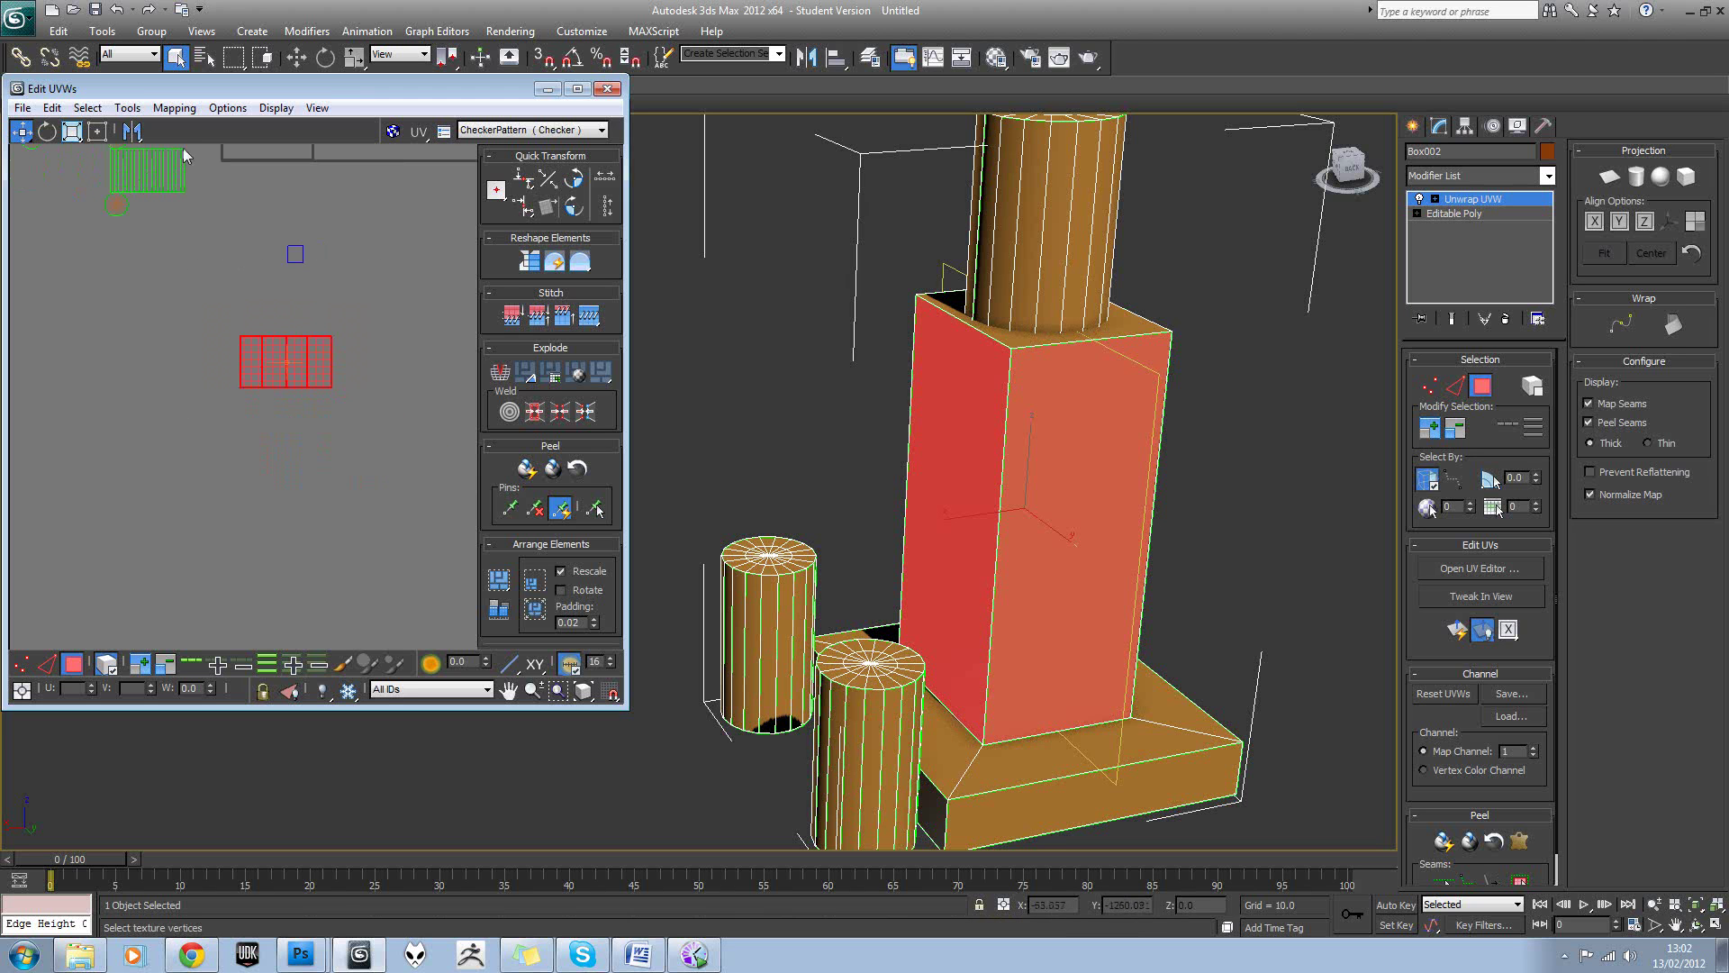
left_click(173, 107)
left_click(189, 131)
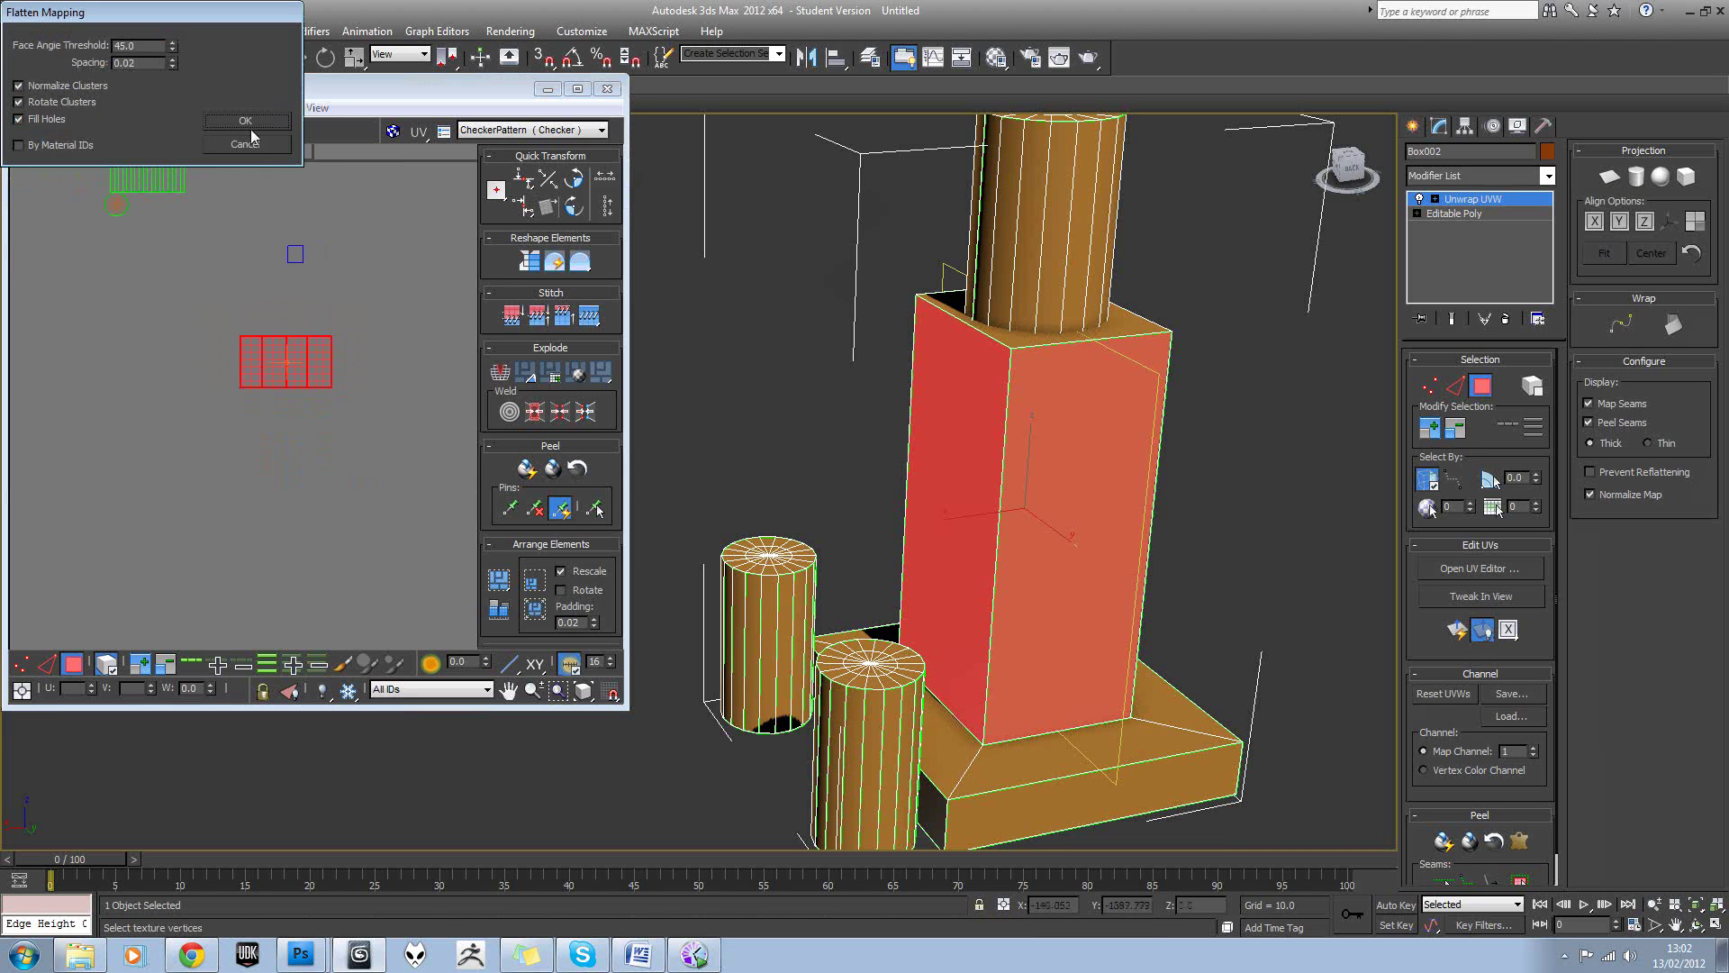
left_click(251, 126)
Move the column's four flattened side faces out of the UV square to just below it.
scroll(261, 324, "down", 2)
middle_click_drag(262, 324, 285, 355)
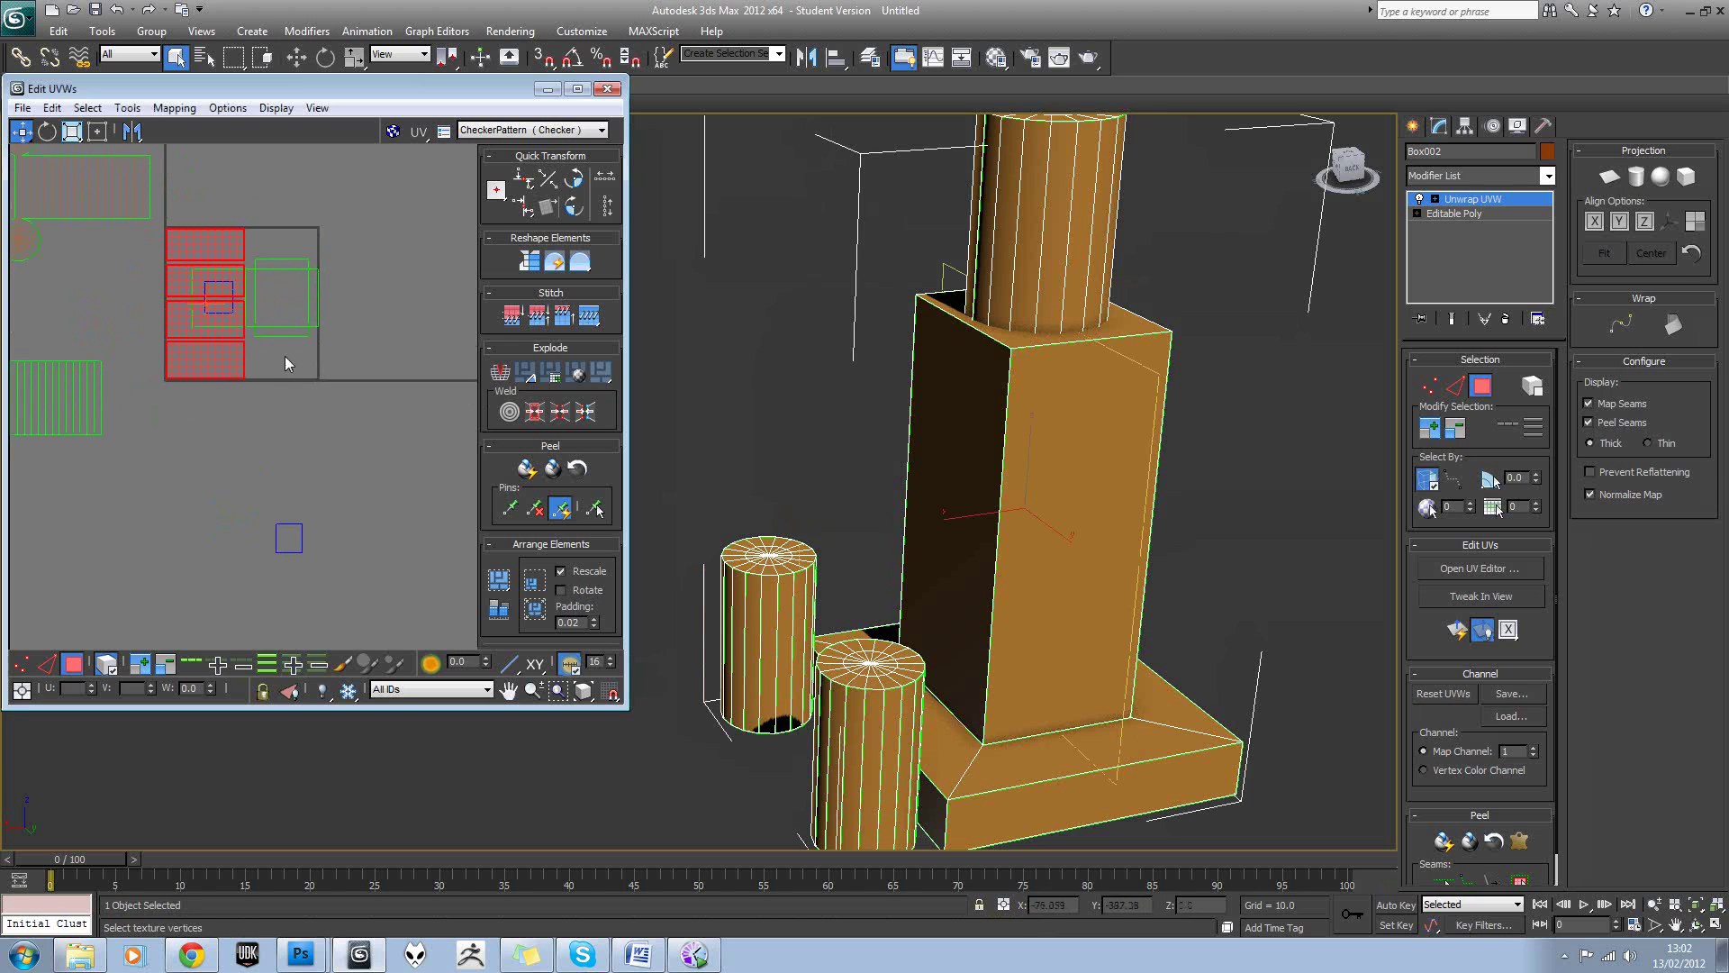
left_click_drag(239, 346, 241, 509)
left_click(301, 471)
scroll(295, 367, "up", 5)
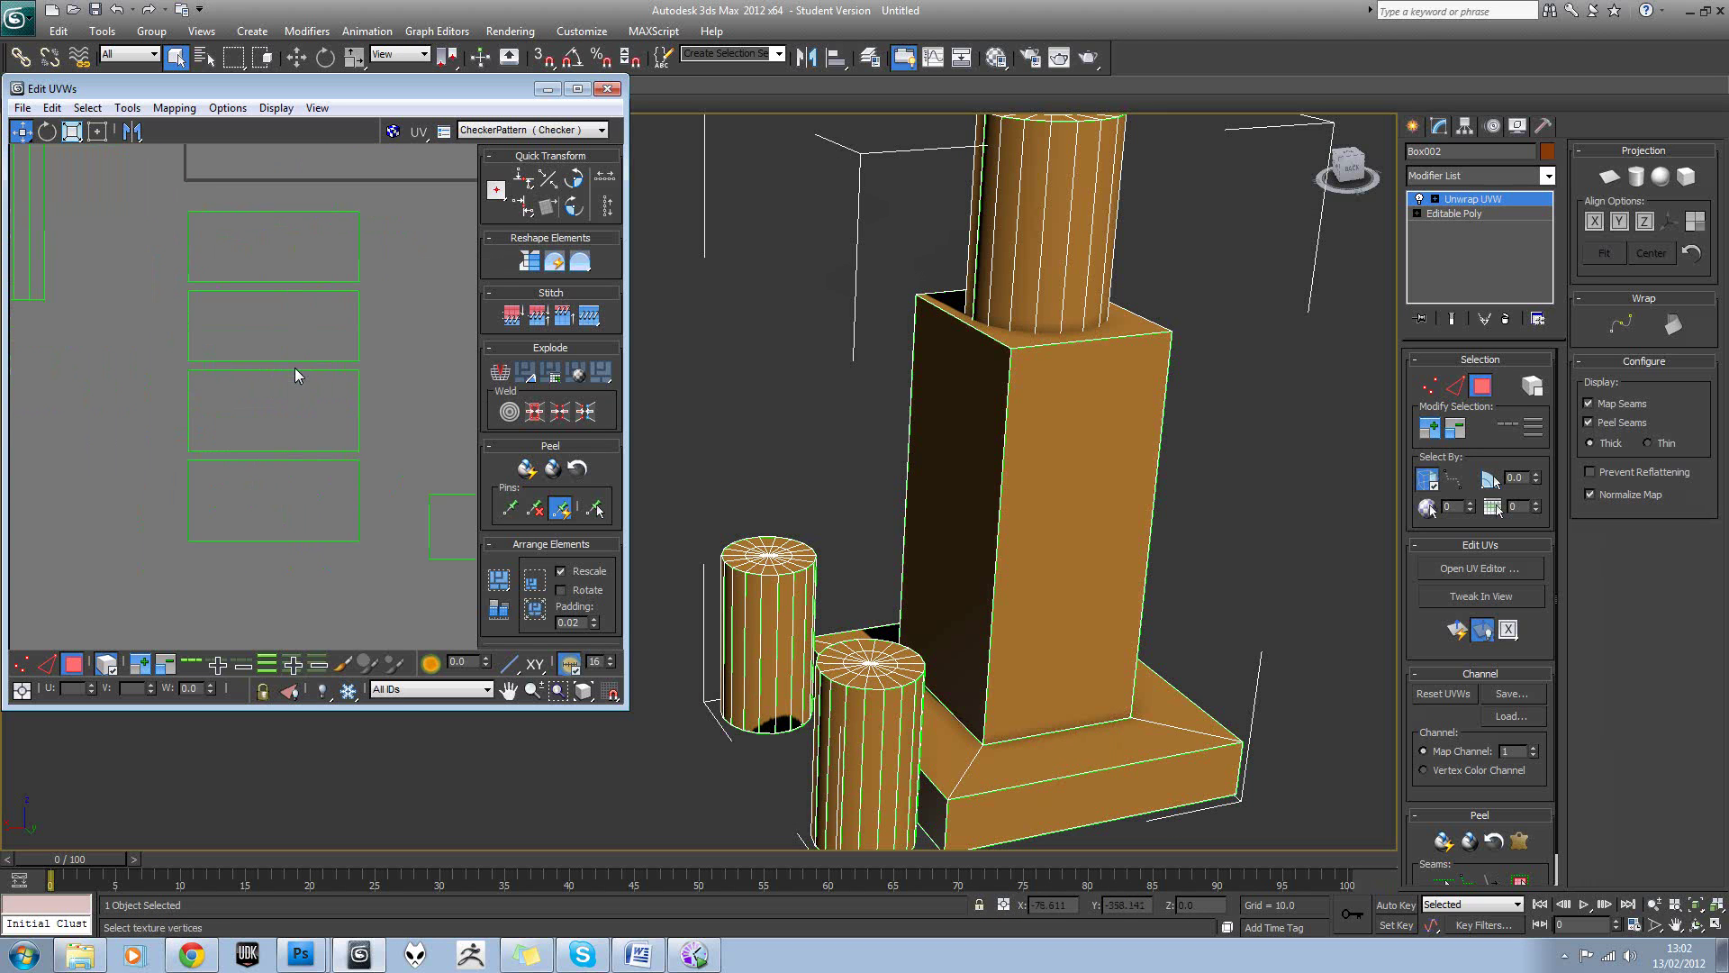
scroll(326, 352, "up", 1)
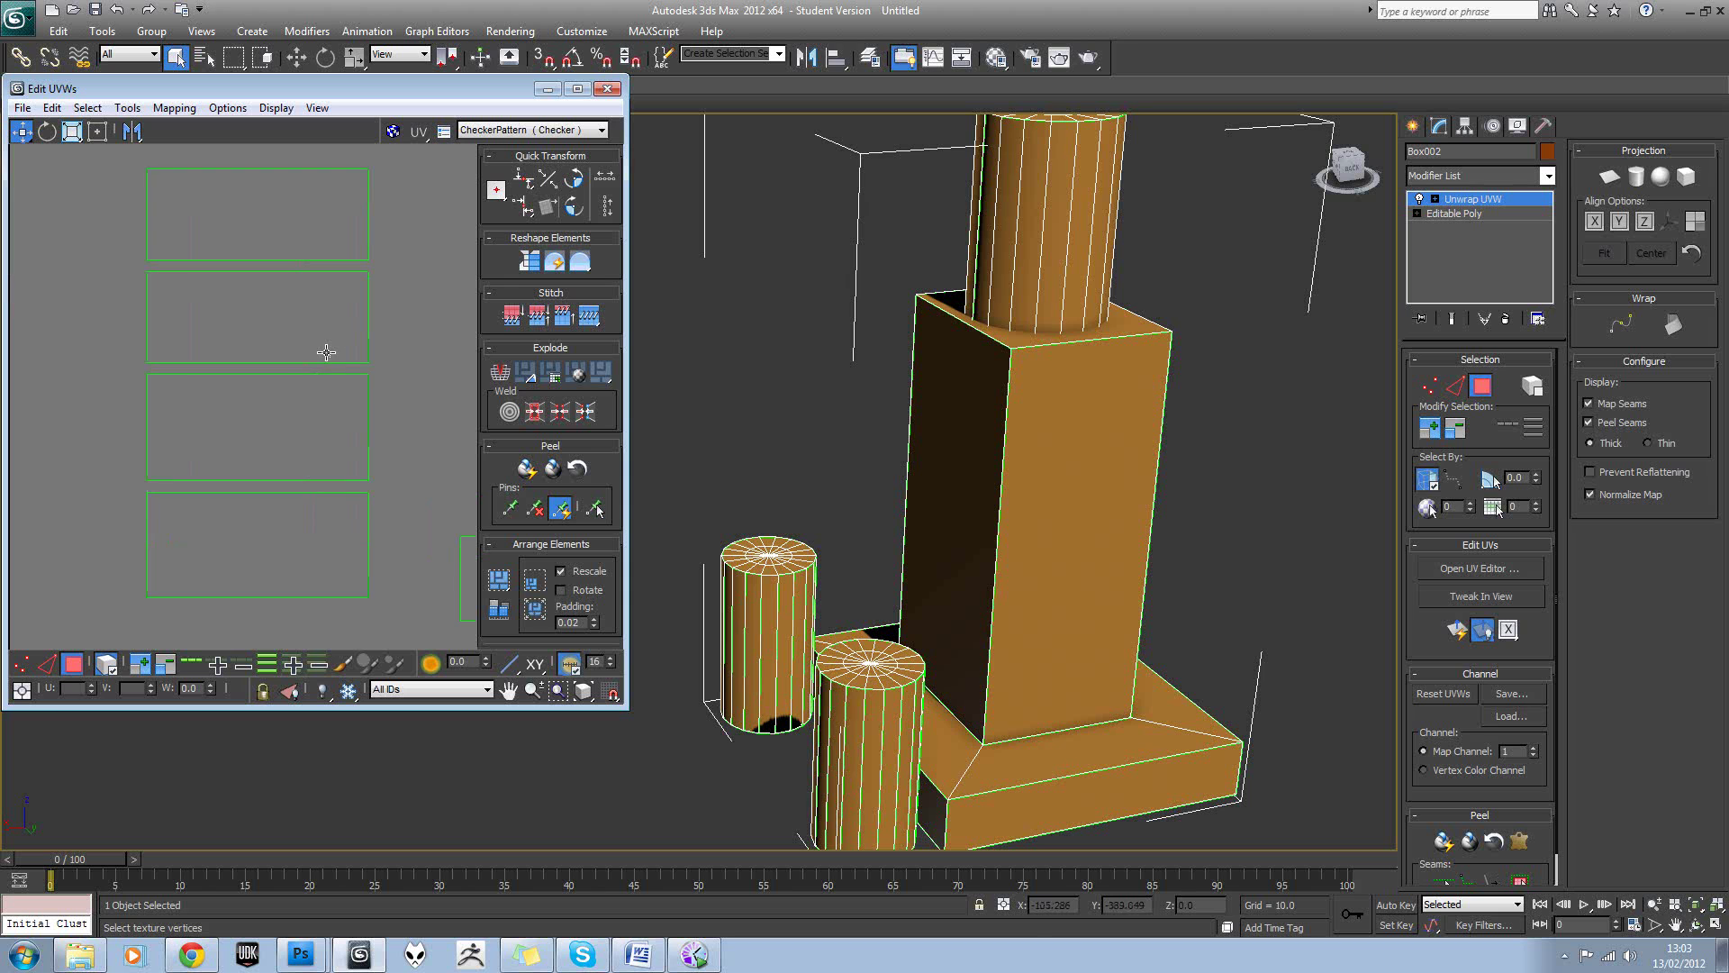
Switch the UV layout to vertex selection, turn on snapping and clear the selection.
left_click(317, 539)
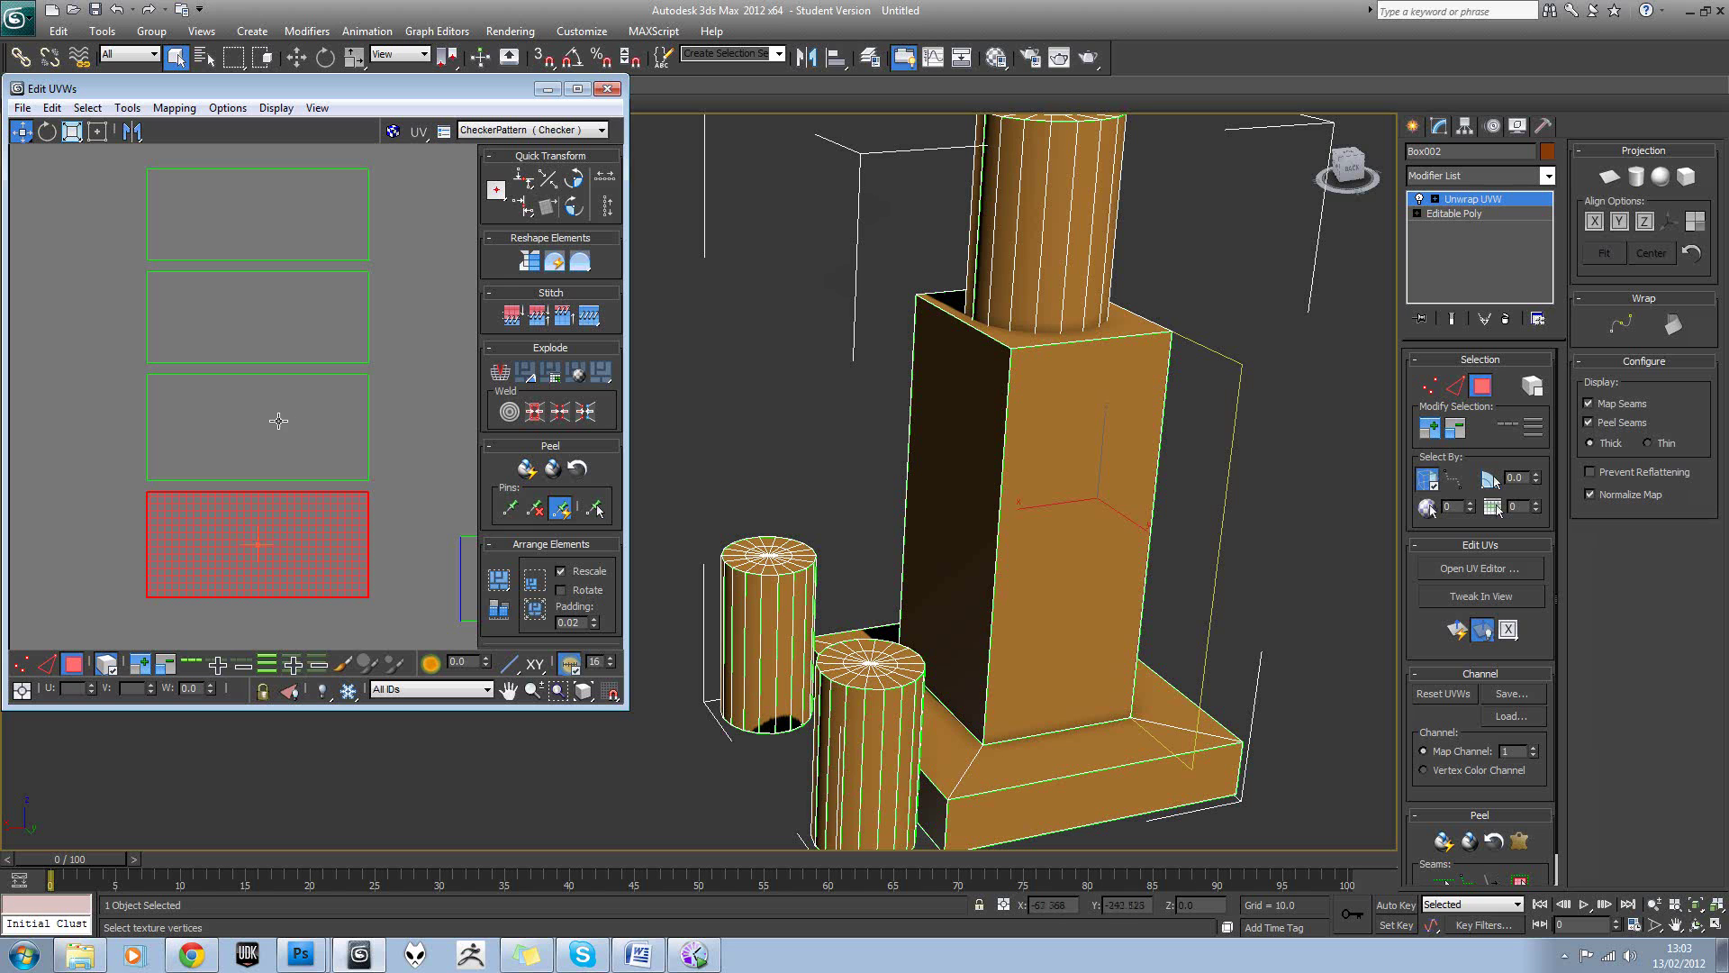
left_click(20, 665)
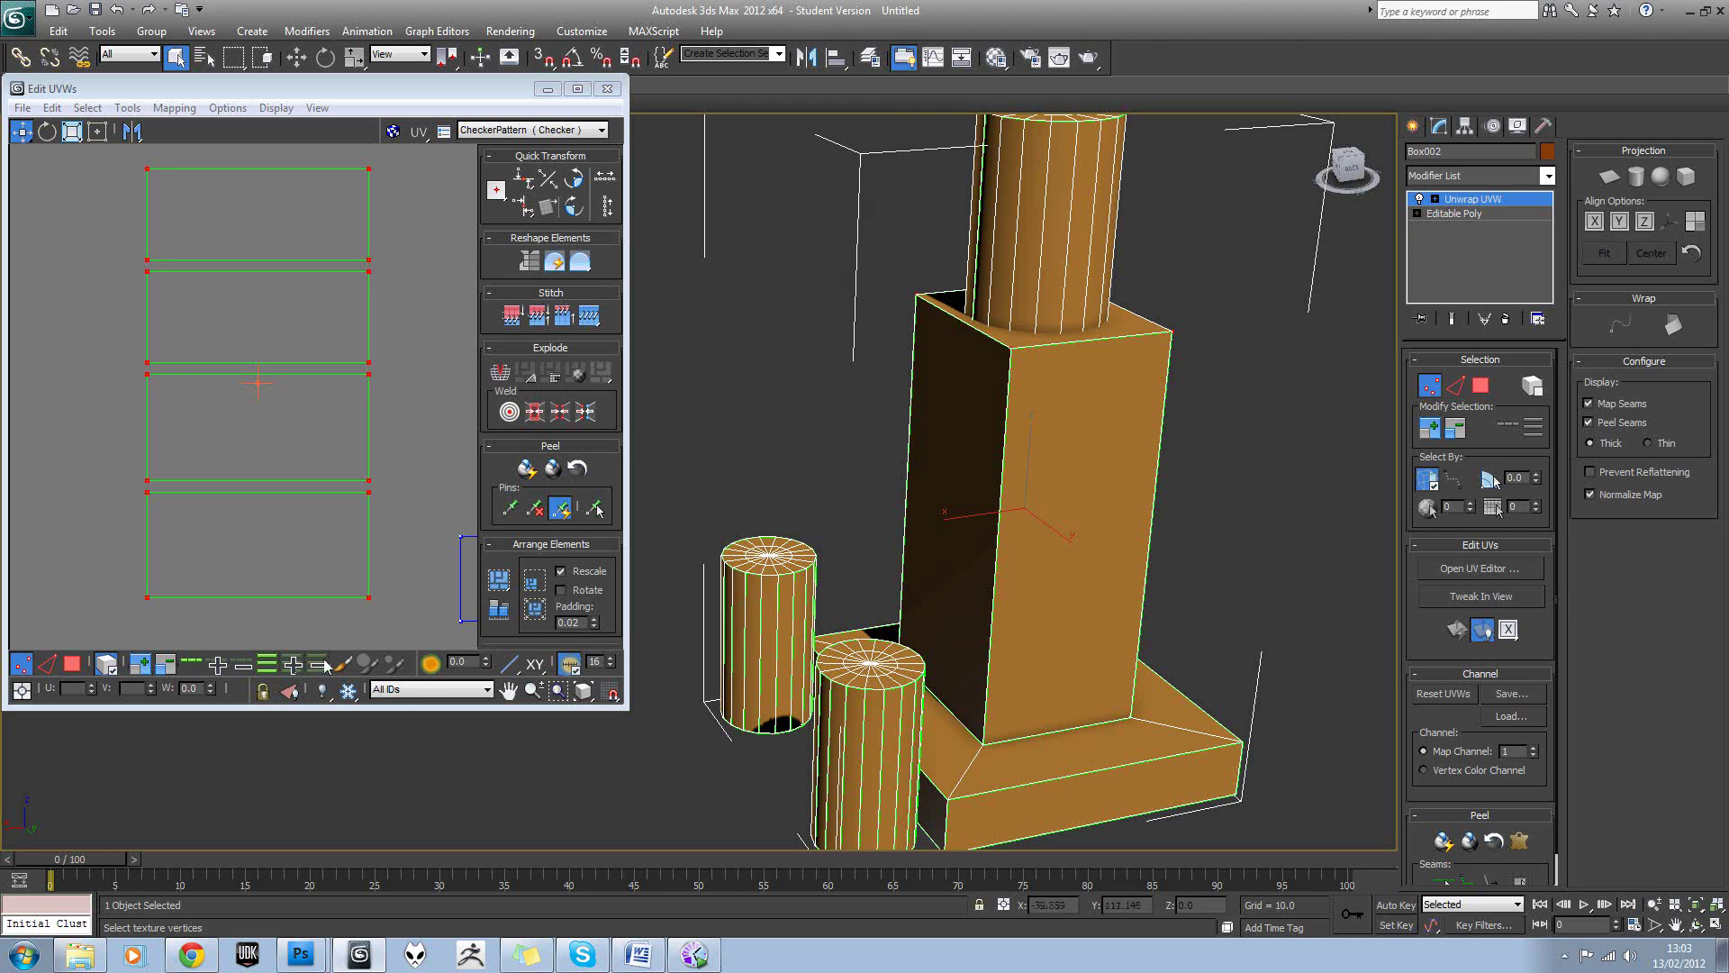
left_click(612, 691)
left_click(397, 533)
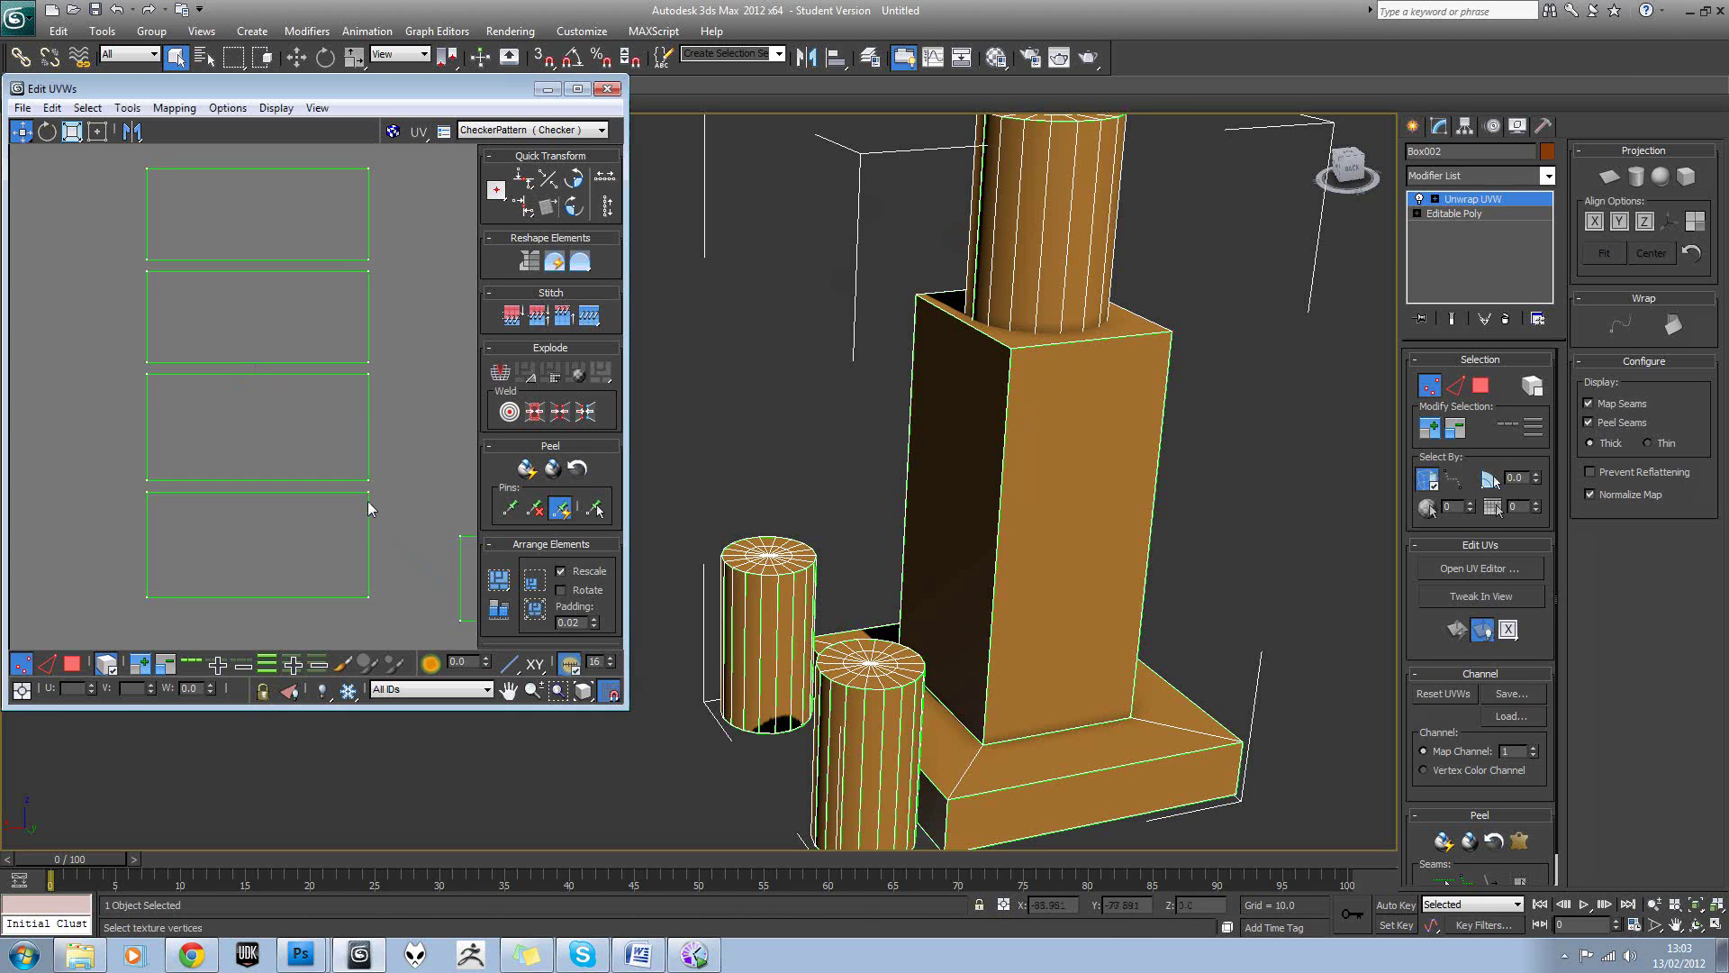
Check which edges the column's flattened side faces share, and move the topmost face aside to the lower left of the stack.
left_click(368, 494)
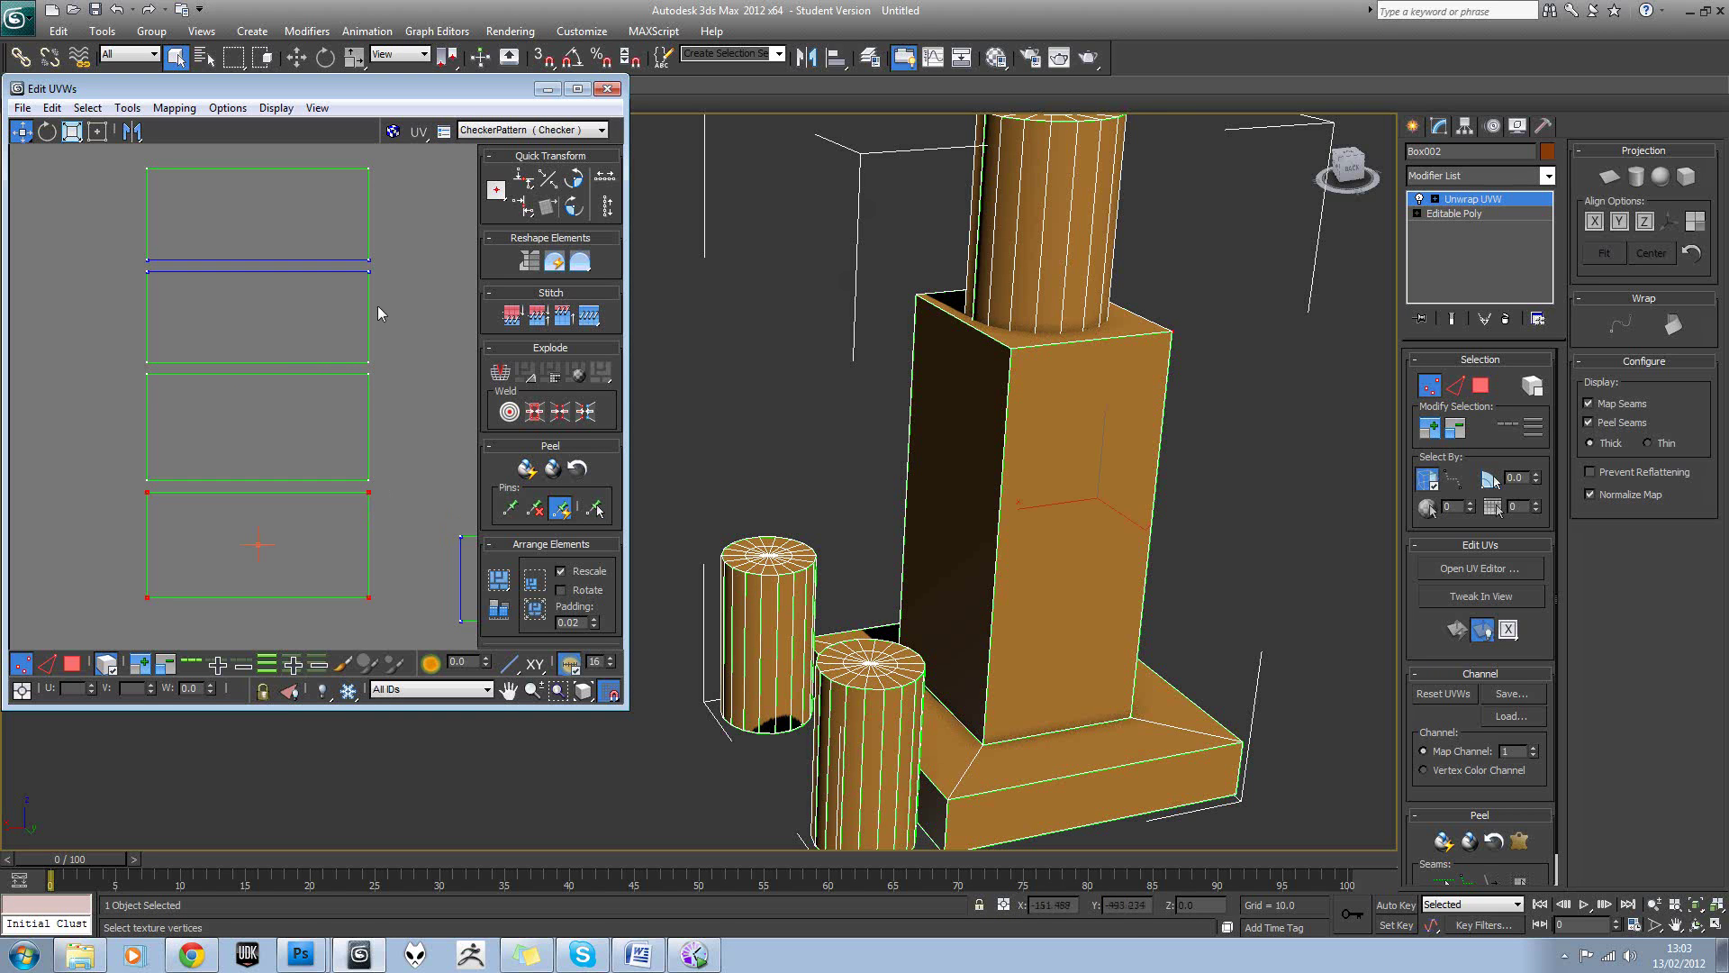
left_click(368, 482)
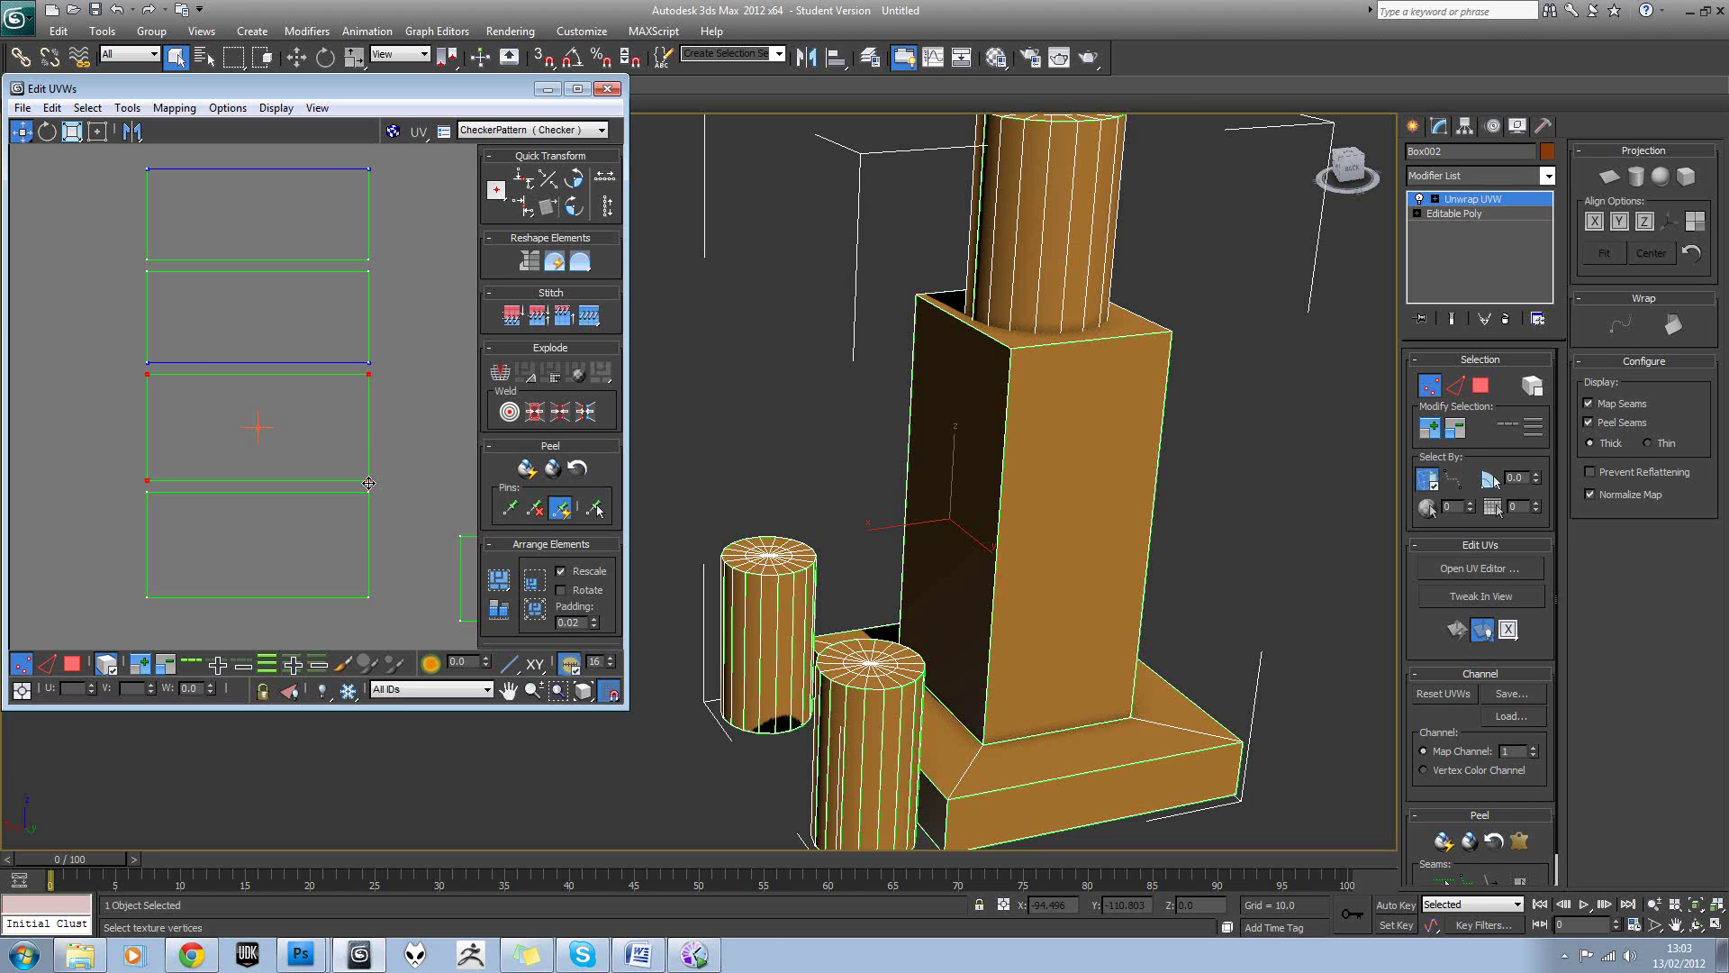
middle_click_drag(343, 279, 391, 364)
left_click(375, 415)
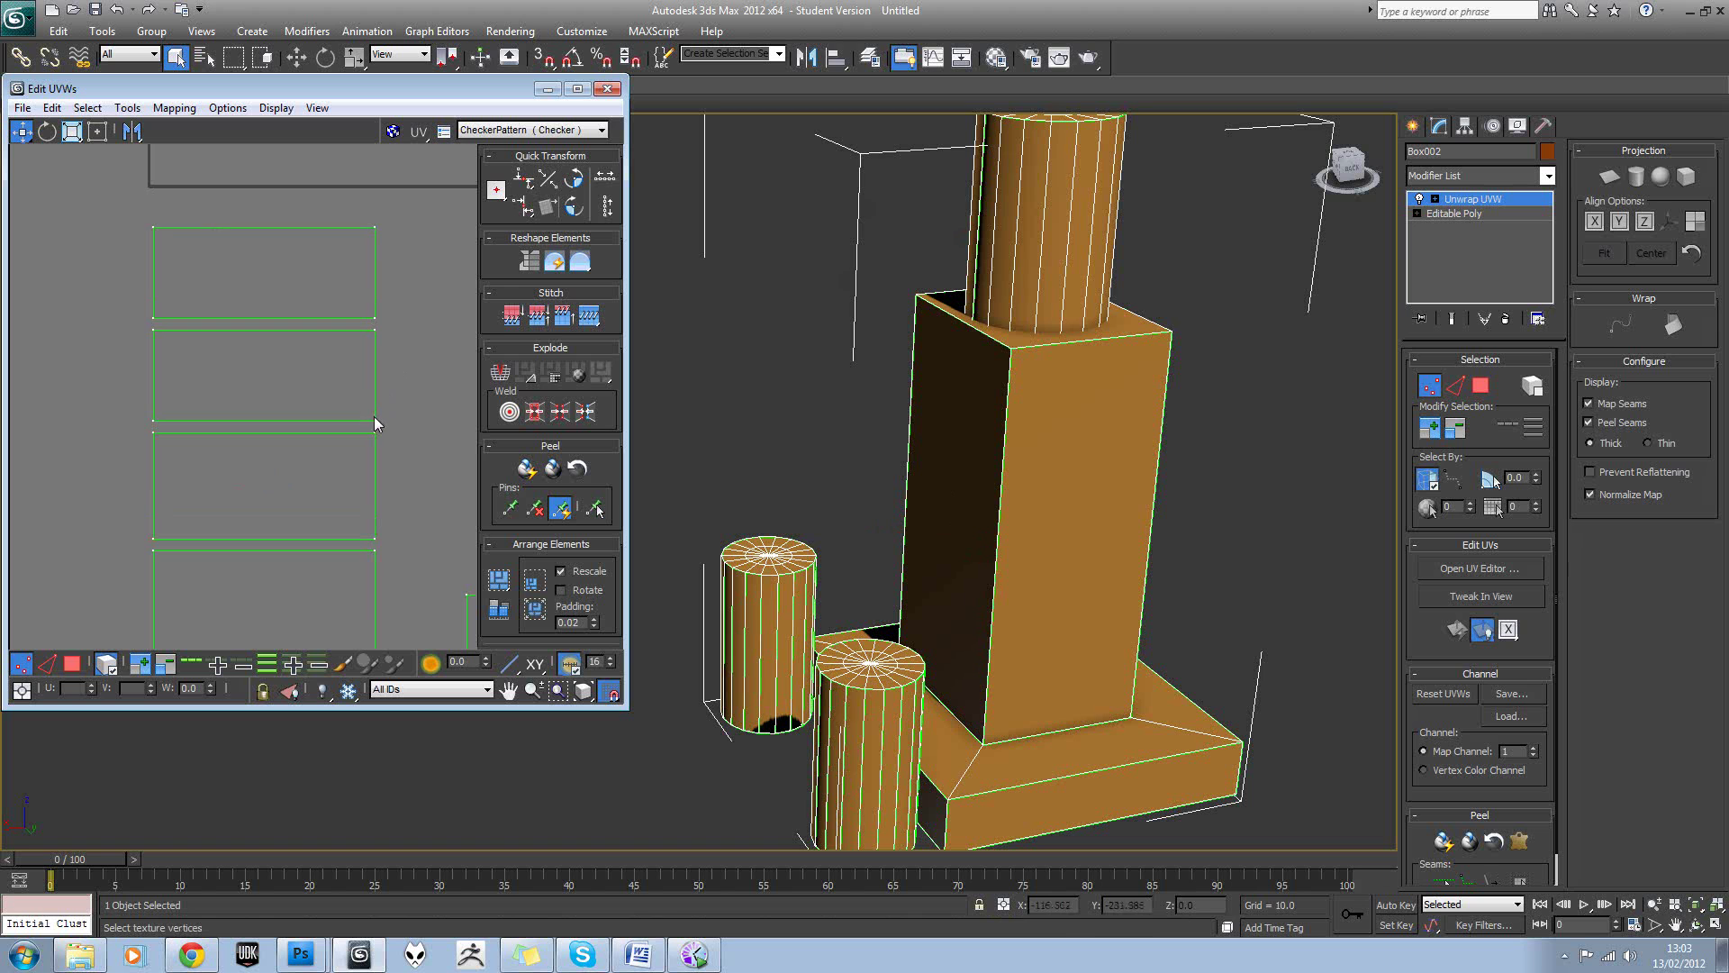
left_click(375, 233)
scroll(402, 344, "down", 3)
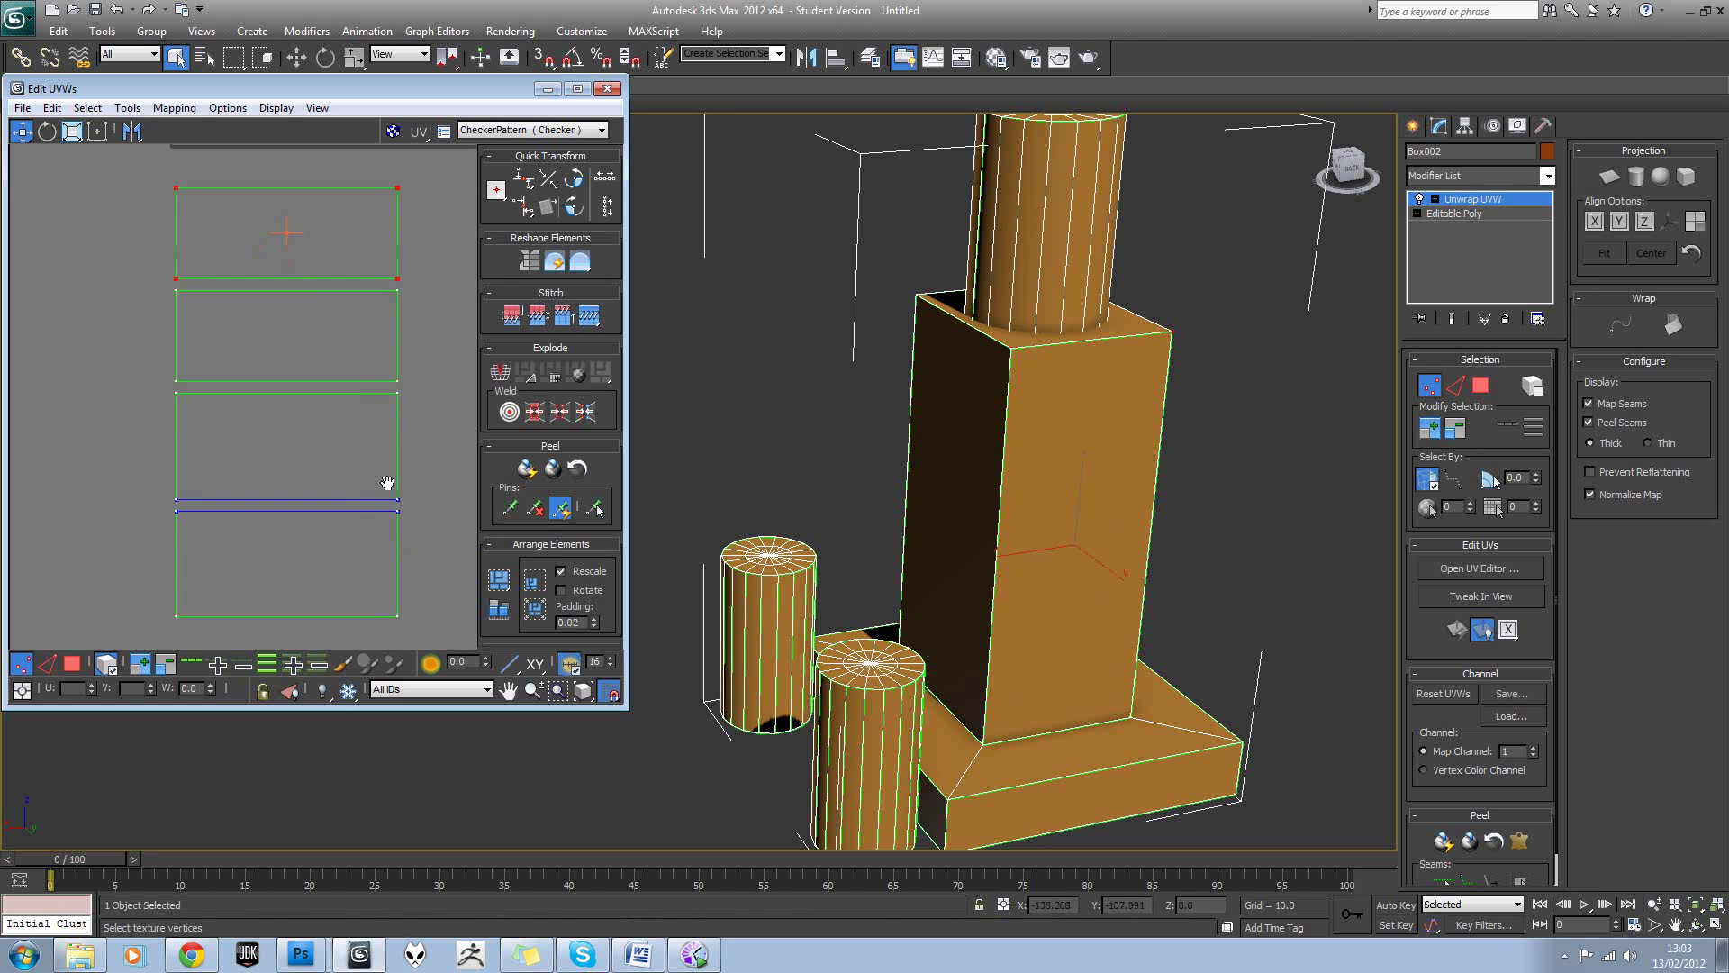
left_click_drag(400, 328, 193, 556)
middle_click_drag(309, 517, 382, 472)
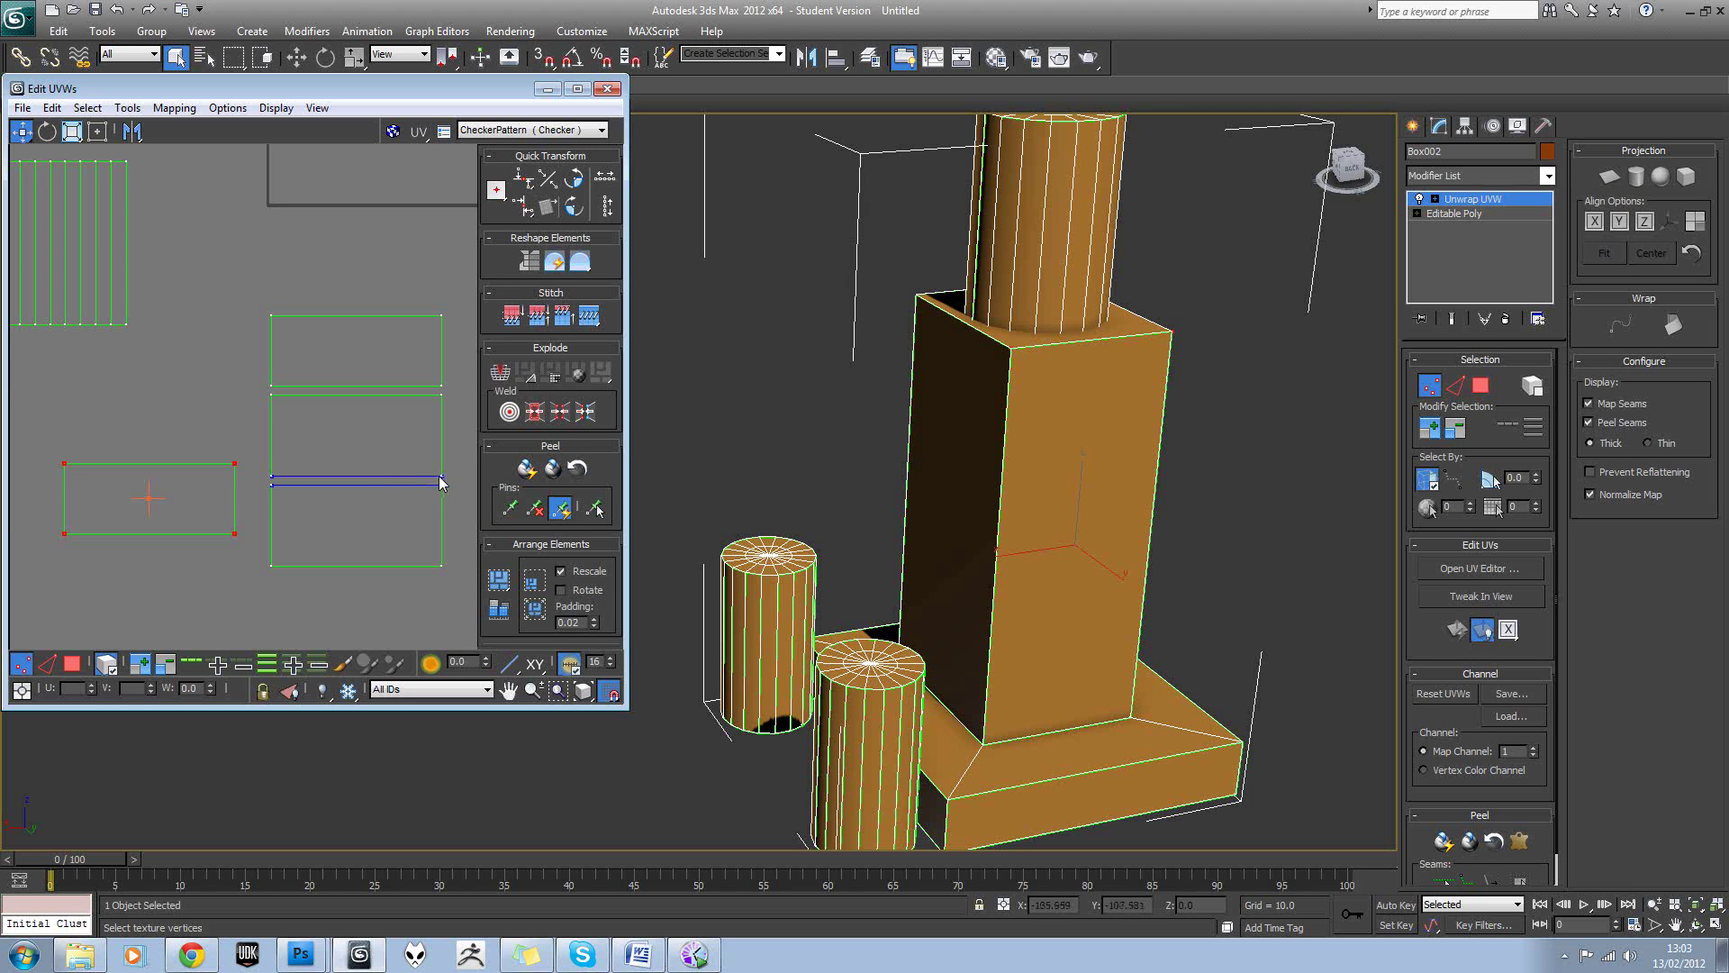
Snap the other three column side faces onto the matching edges of the moved face, forming one continuous strip.
left_click_drag(440, 476, 233, 462)
left_click_drag(441, 487, 233, 541)
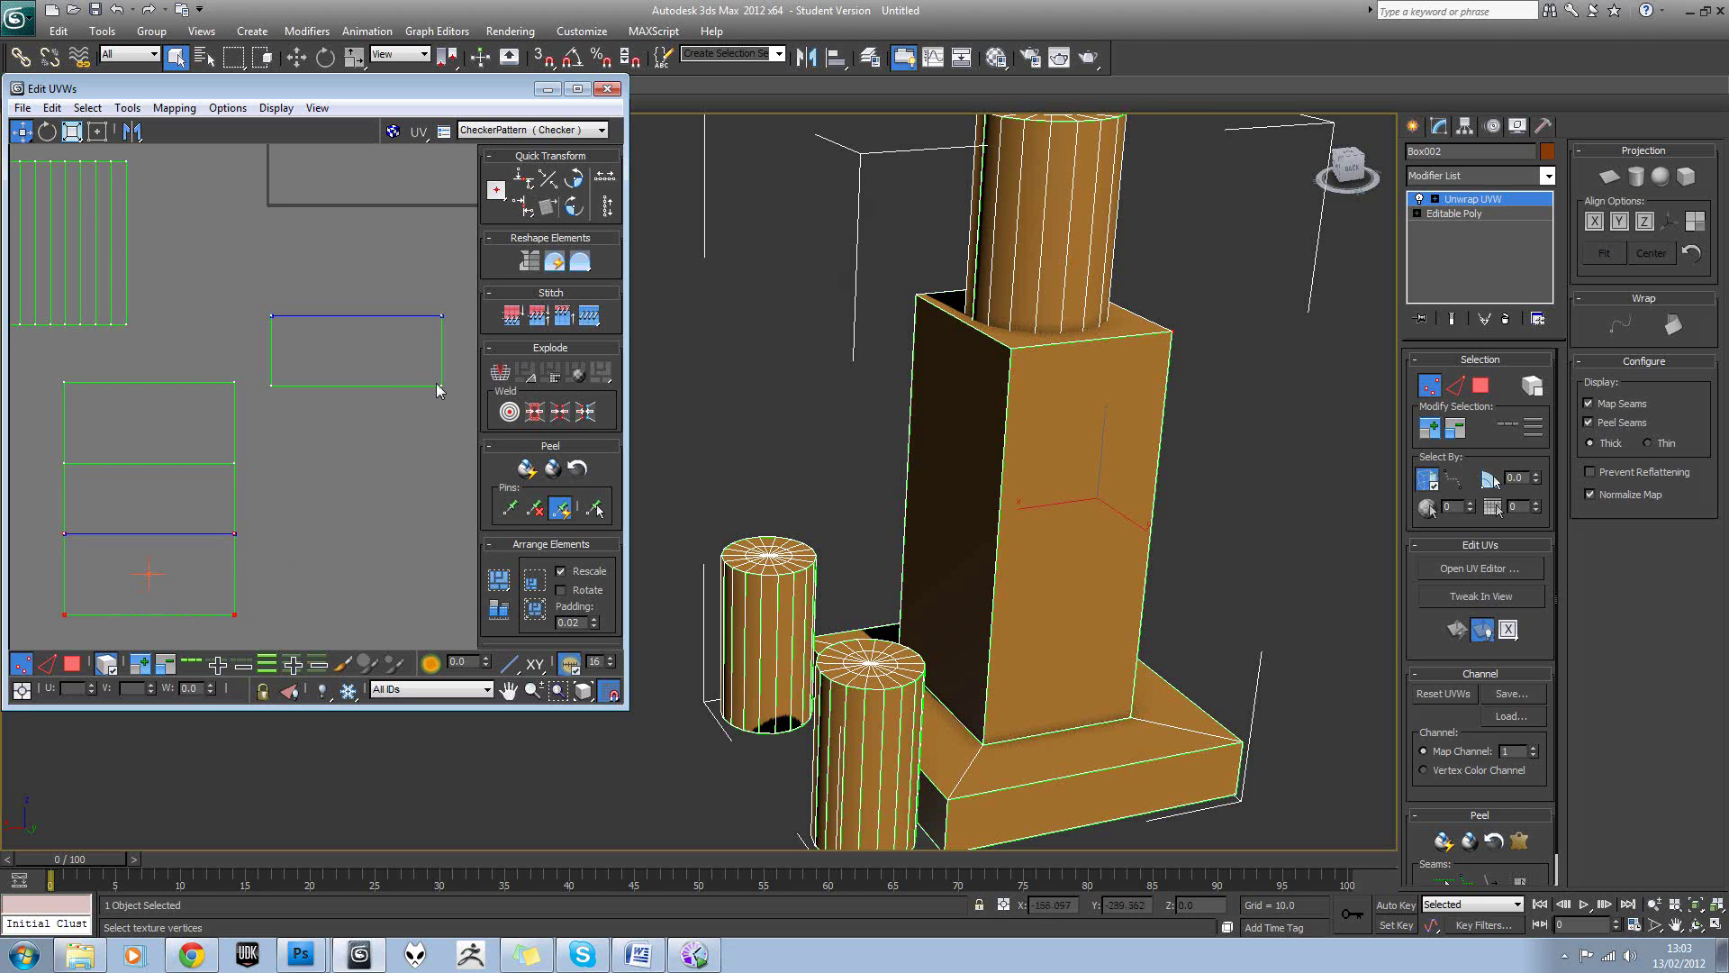
left_click_drag(439, 390, 235, 384)
left_click(235, 386)
scroll(278, 390, "down", 1)
left_click(333, 416)
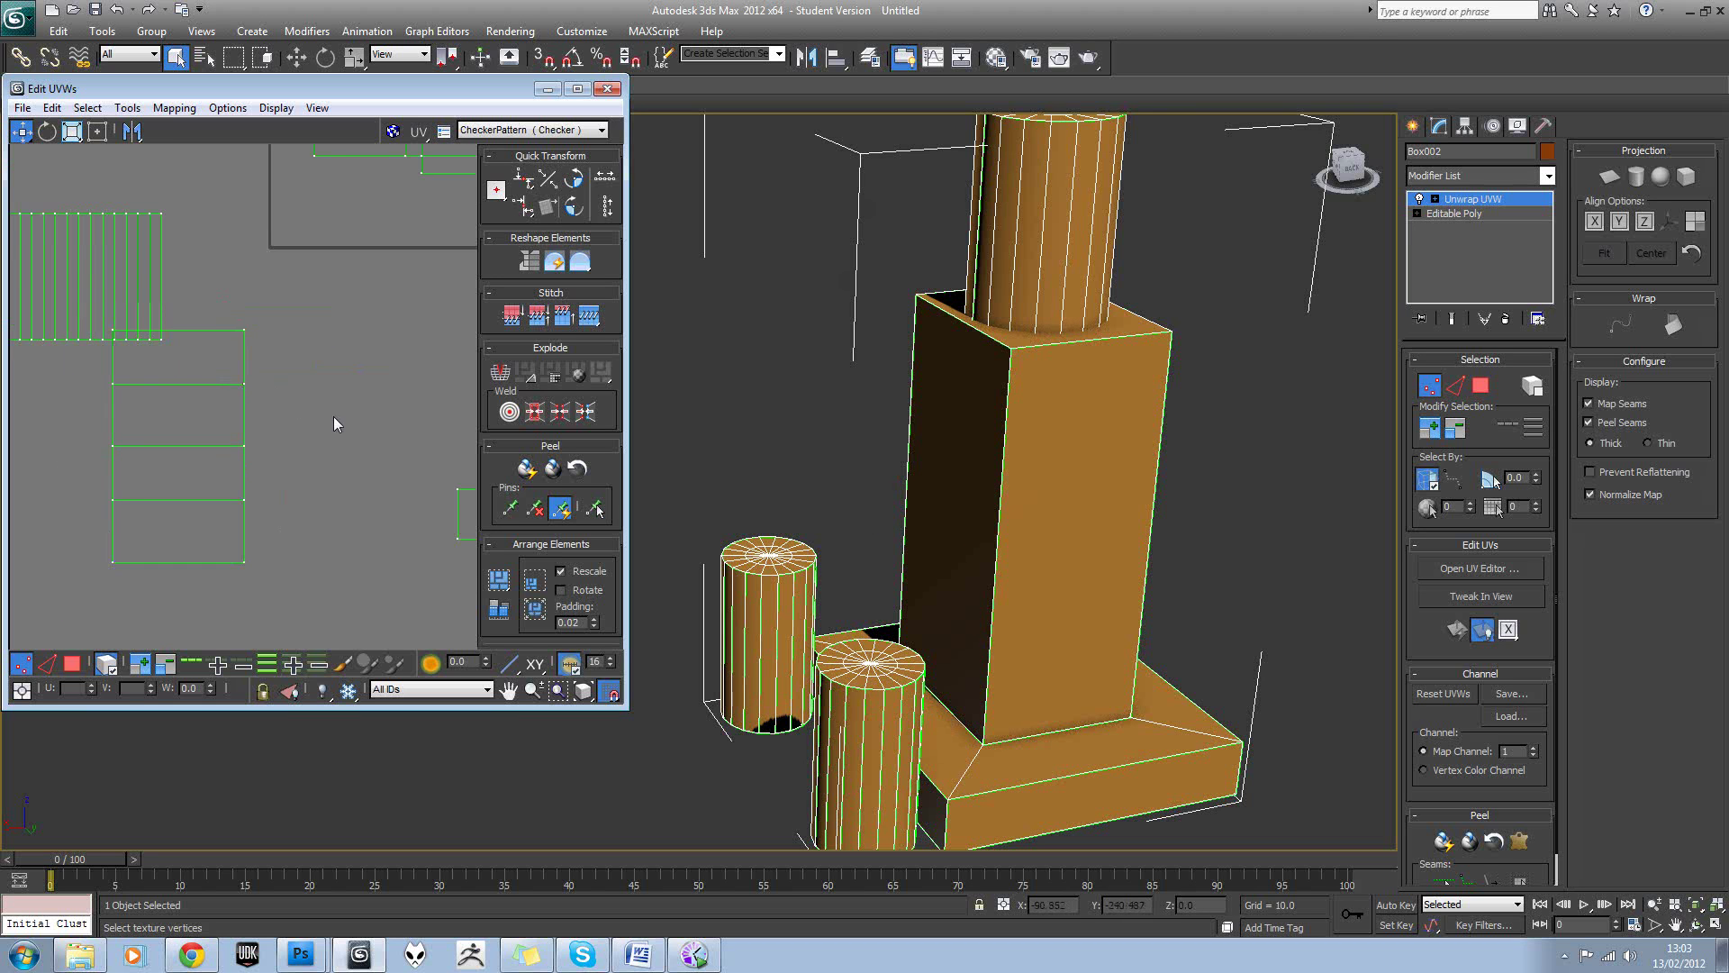
Move the rebuilt column side strip right, clear of the neighbouring cylinder strip and below the UV square.
scroll(271, 407, "down", 1)
left_click_drag(263, 461, 334, 476)
left_click(363, 422)
scroll(365, 420, "up", 1)
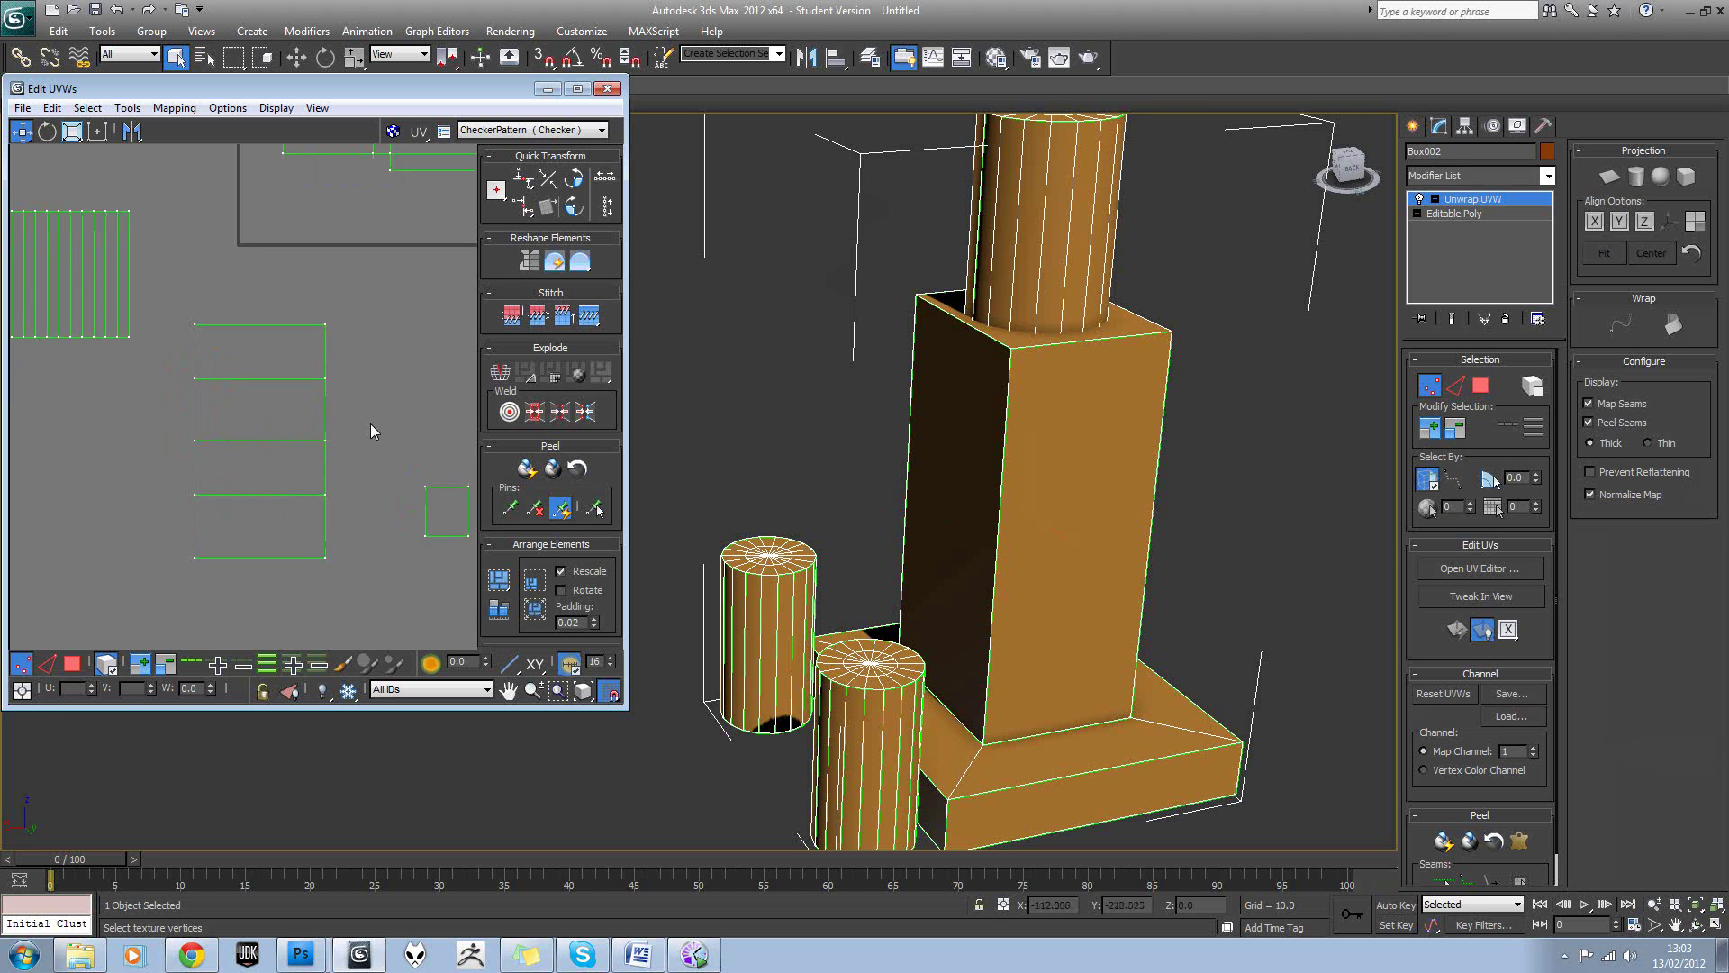
middle_click_drag(392, 436, 355, 434)
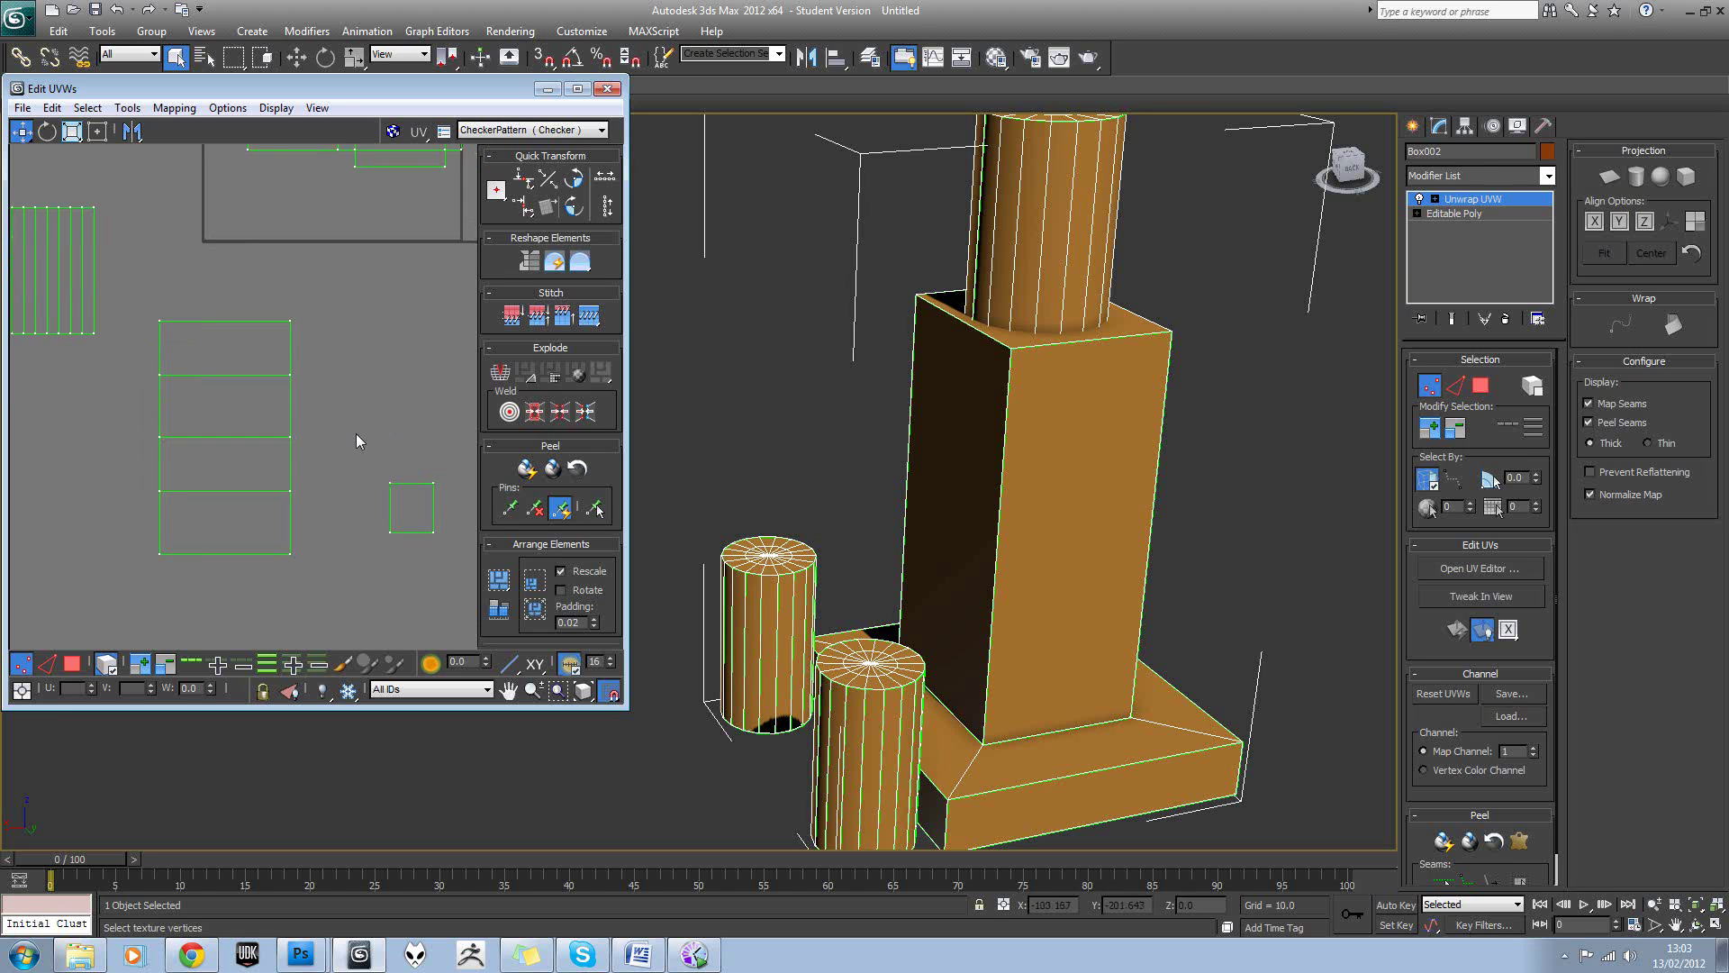
Find the small square end cap's shared edge and snap the cap onto the lowest face of the column's side strip.
left_click(396, 501)
left_click(383, 493)
left_click_drag(312, 436, 279, 463)
left_click(336, 456)
scroll(333, 457, "up", 2)
middle_click_drag(297, 519, 296, 435)
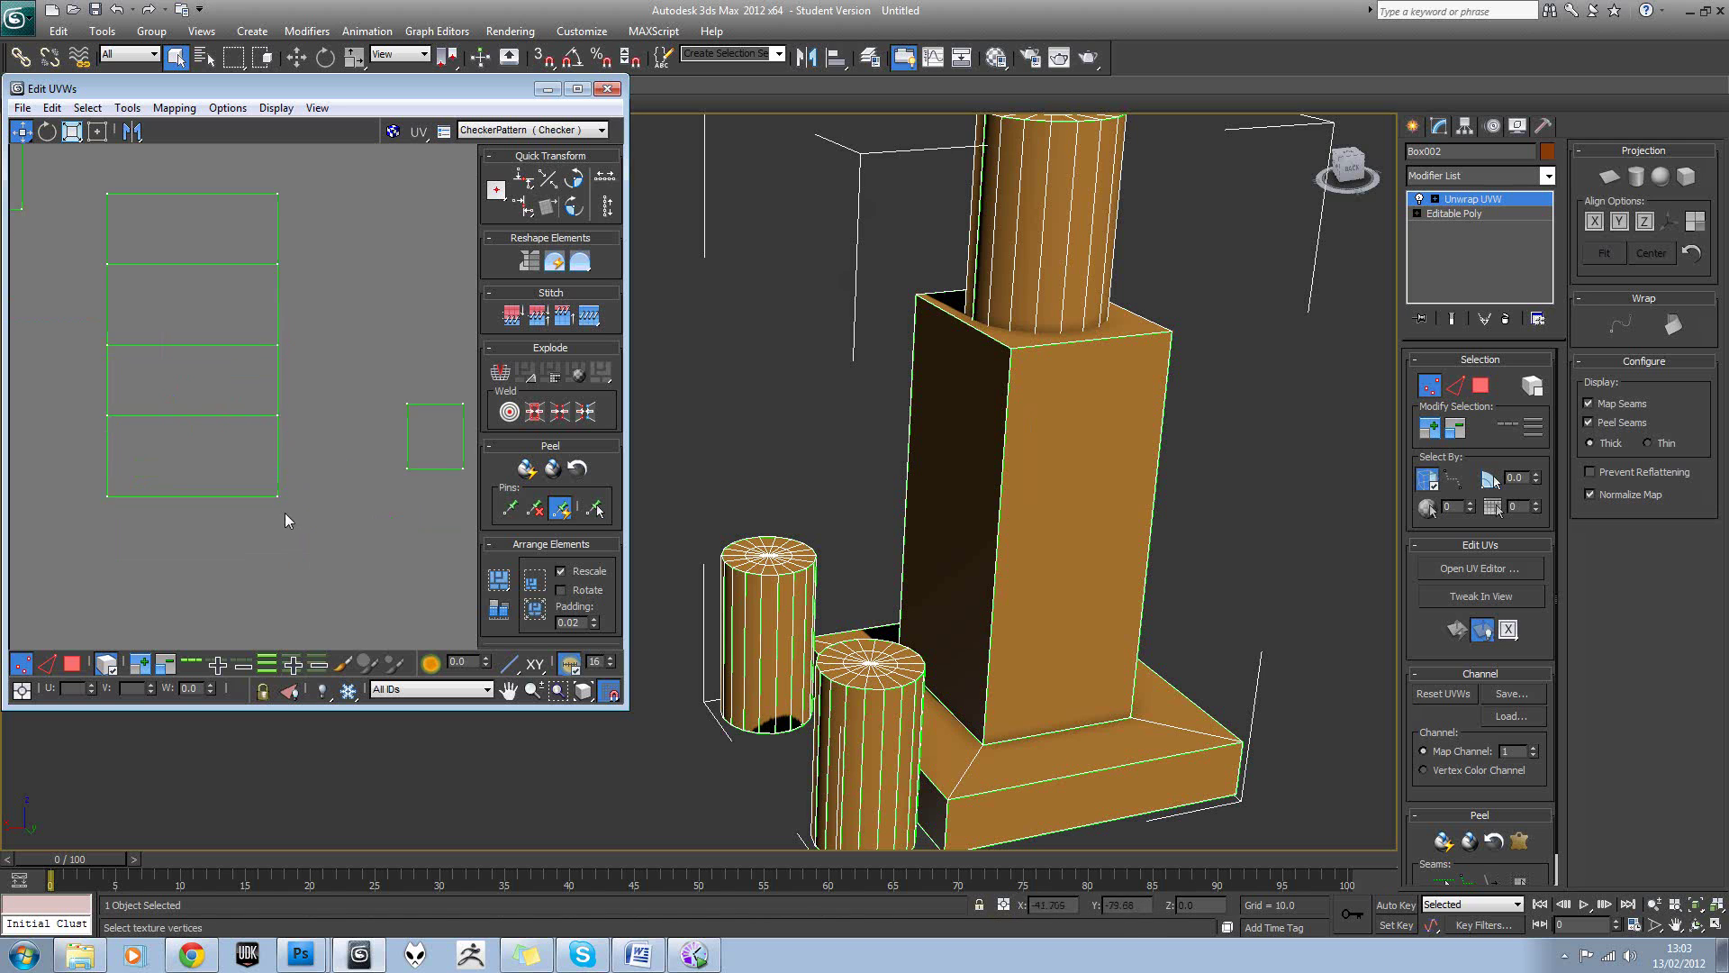
left_click(279, 500)
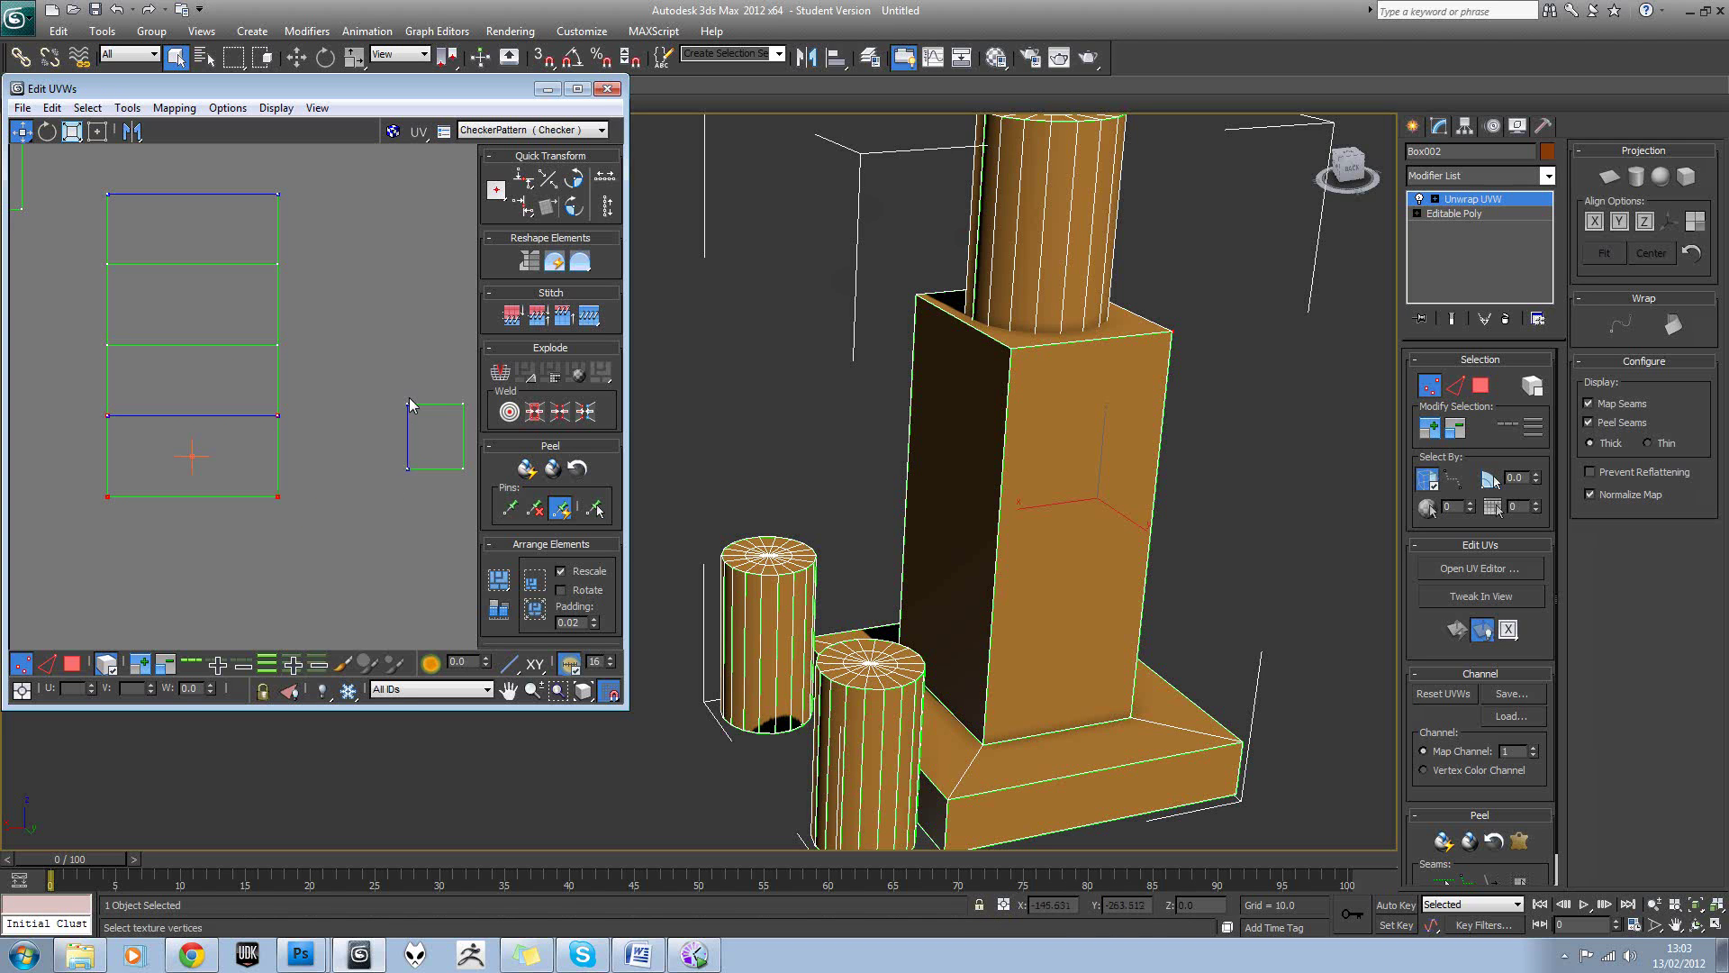
left_click(314, 474)
left_click_drag(397, 426, 283, 423)
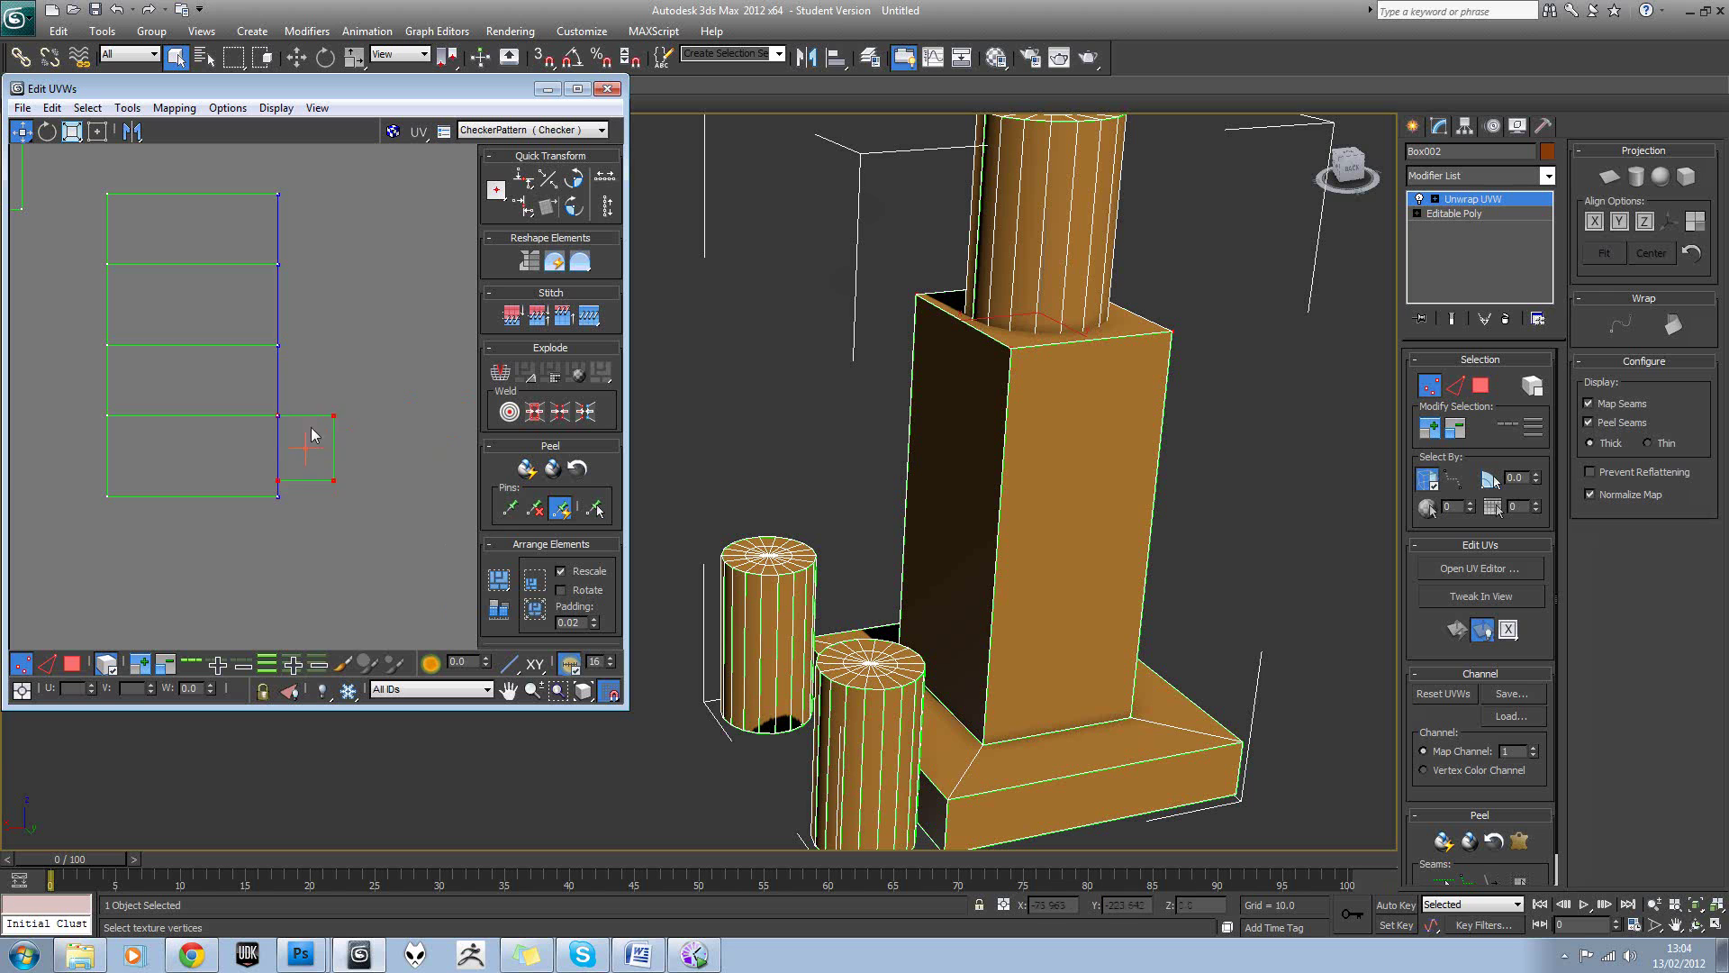
Turn off element selection and stretch the end cap's lower edge down to the bottom corner of the side strip.
scroll(314, 435, "up", 3)
left_click(202, 479)
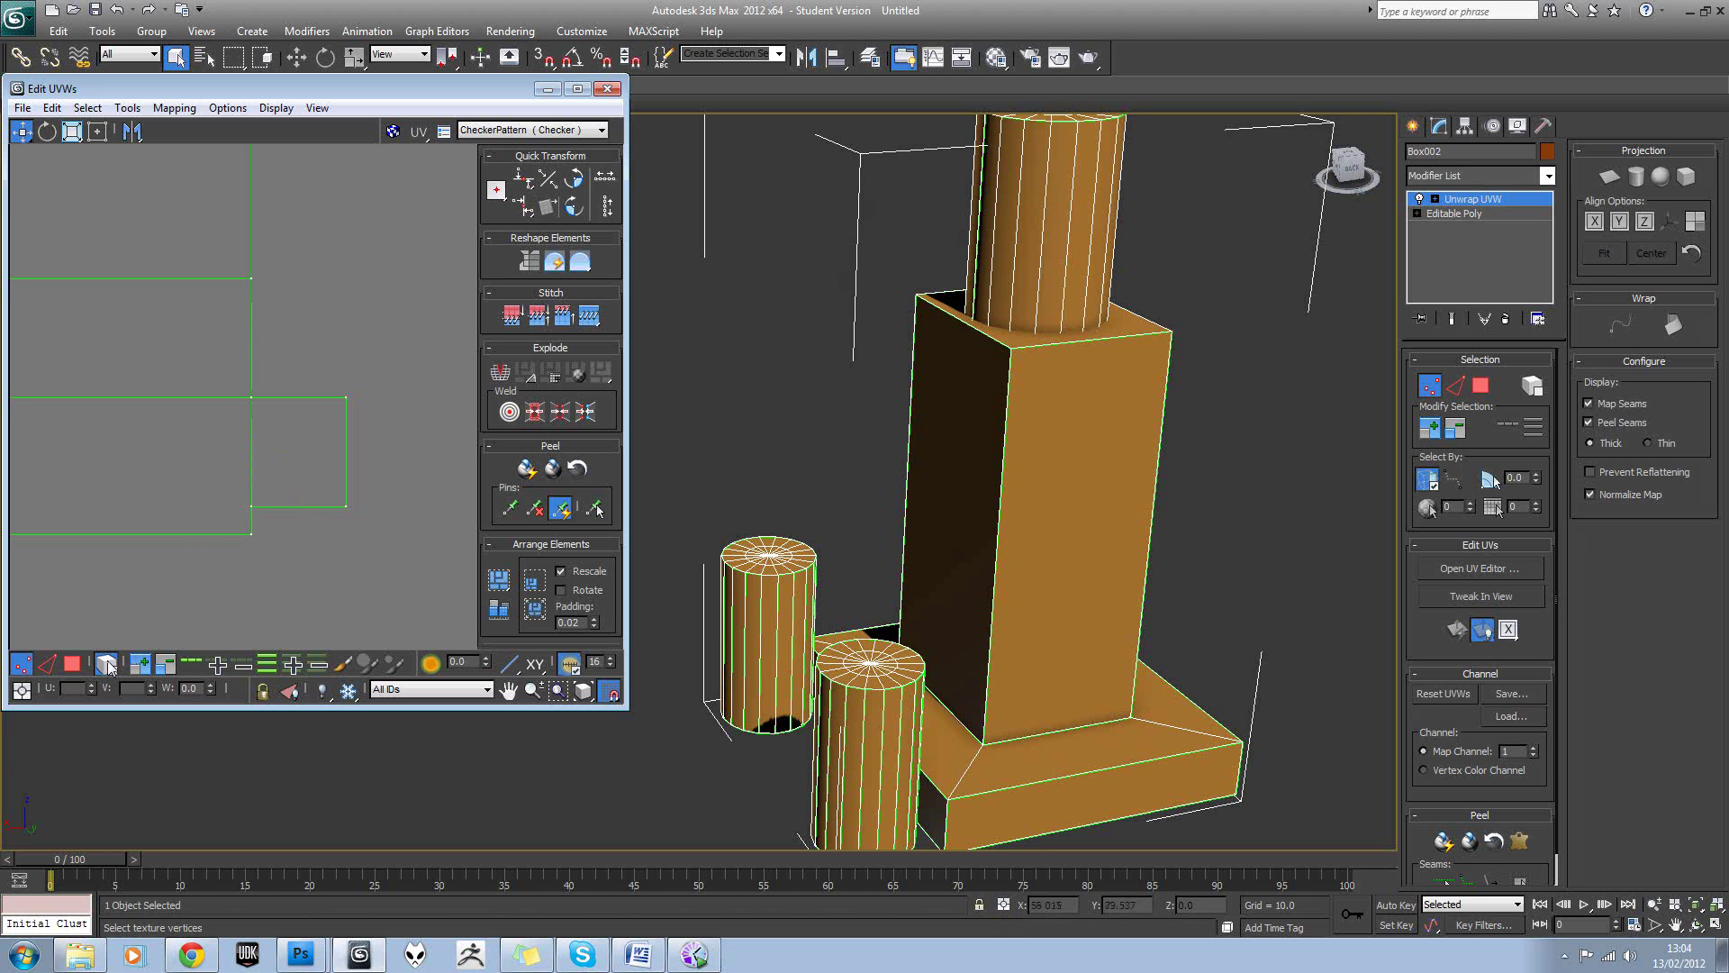
left_click_drag(360, 517, 363, 516)
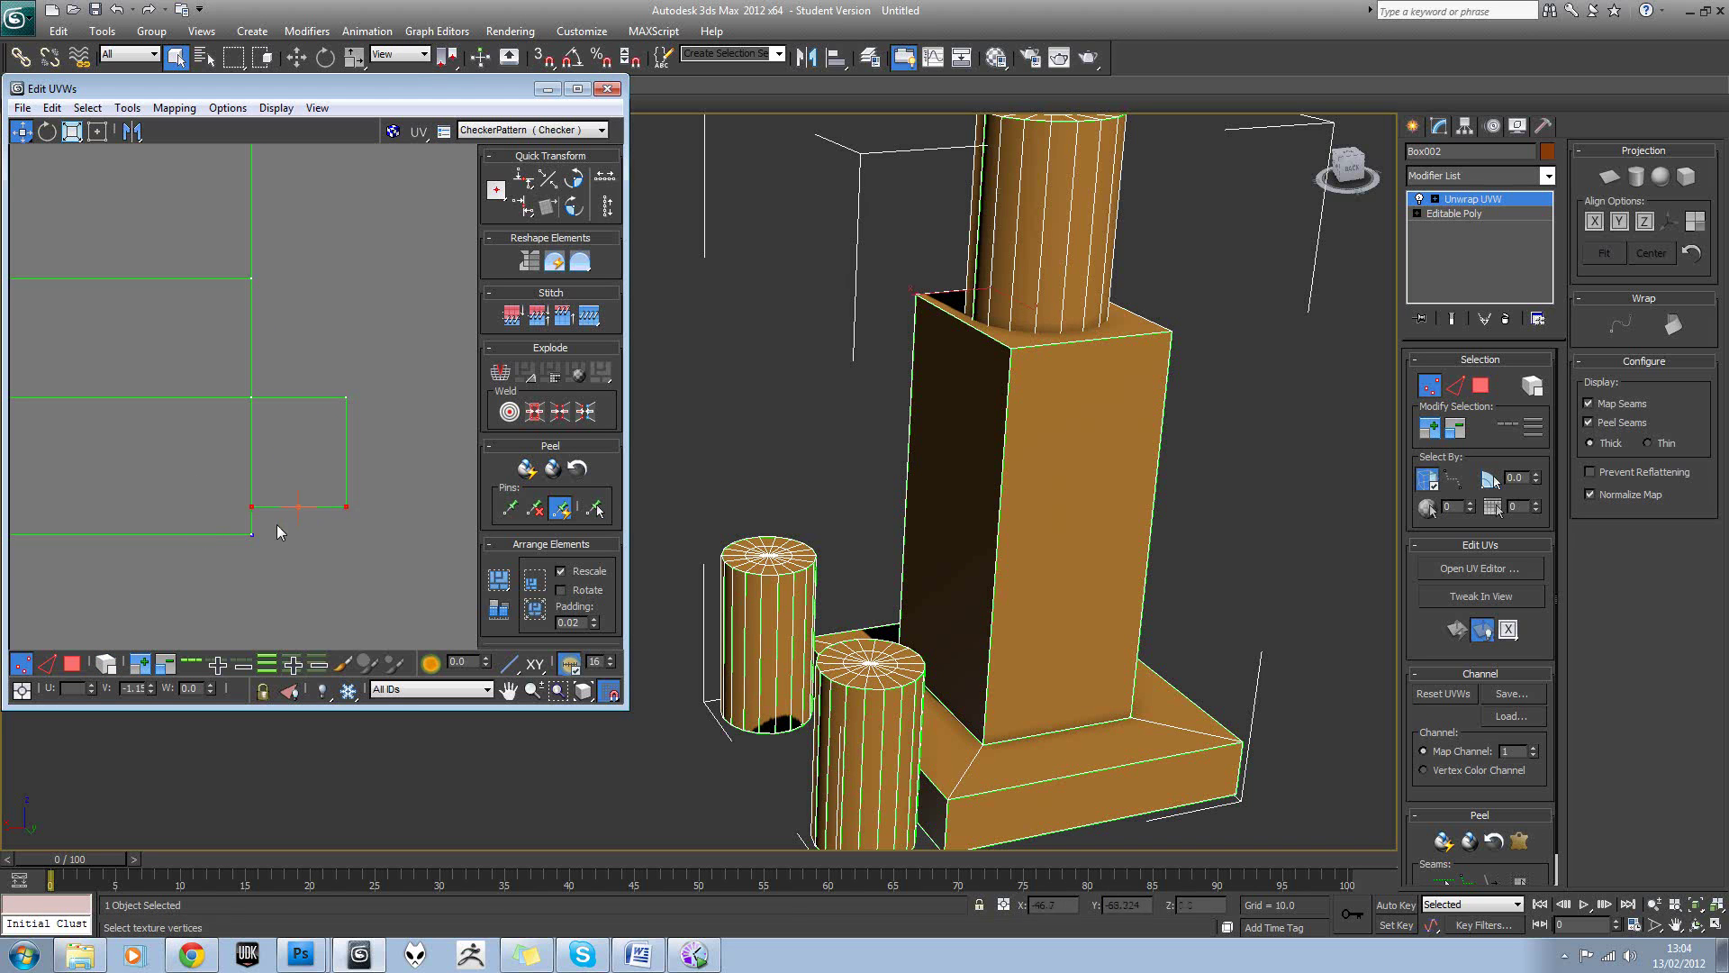
left_click_drag(257, 515, 257, 533)
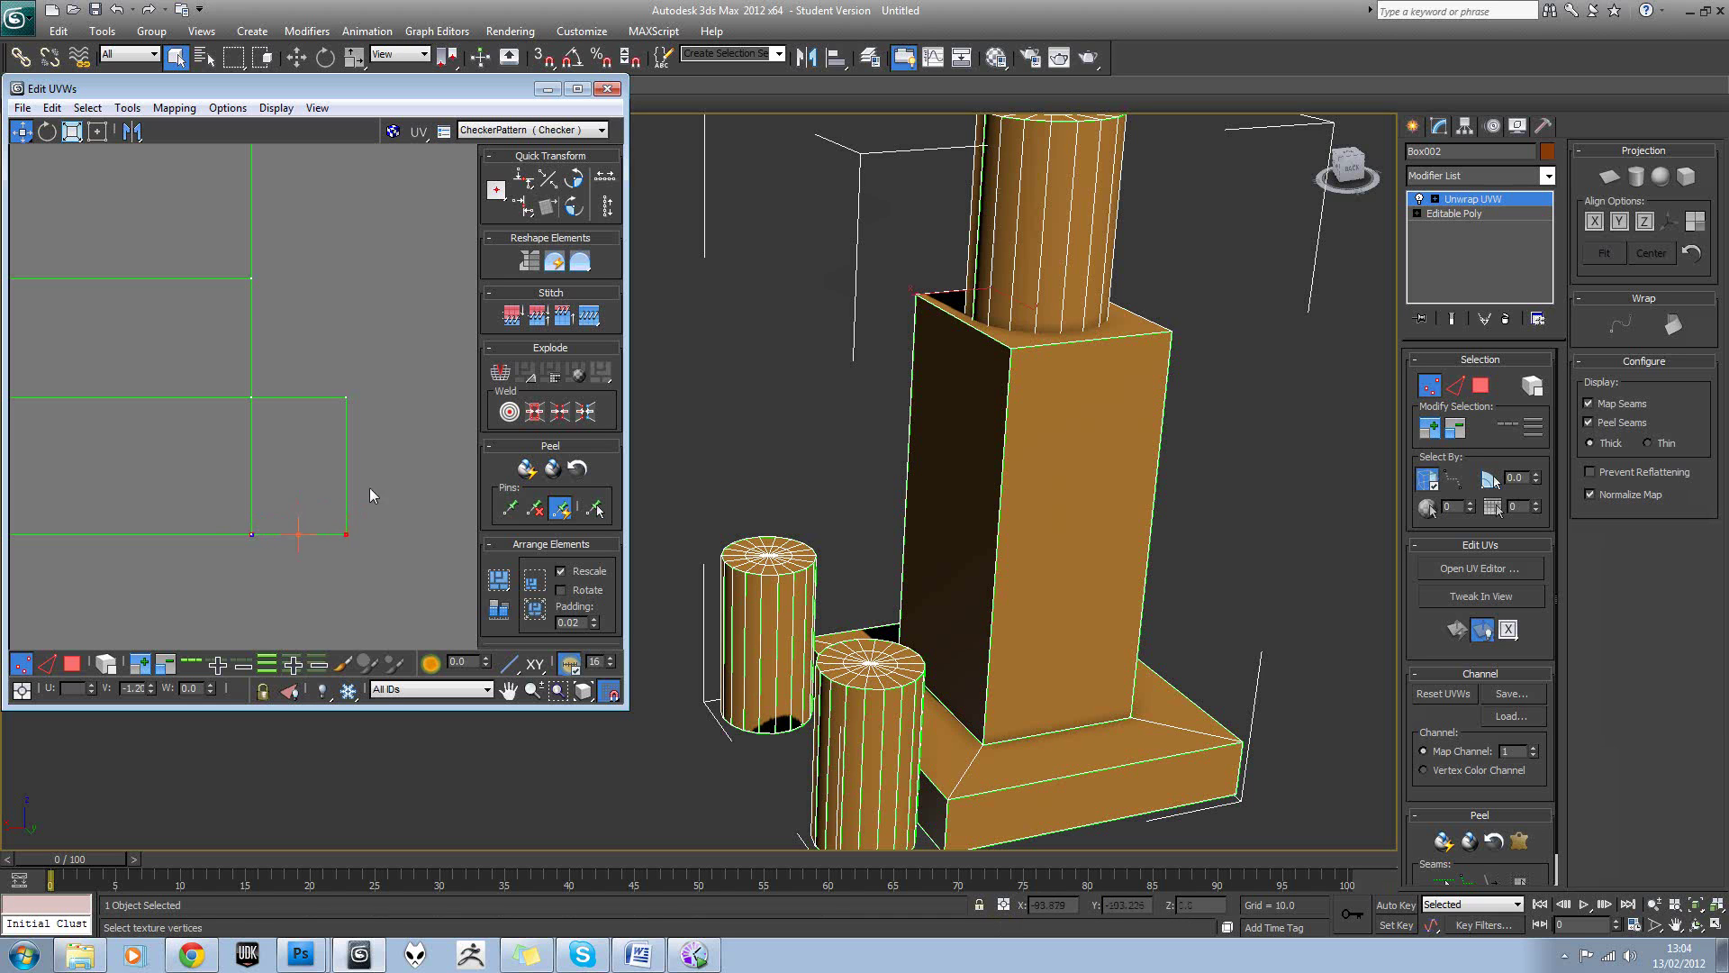
scroll(360, 485, "down", 5)
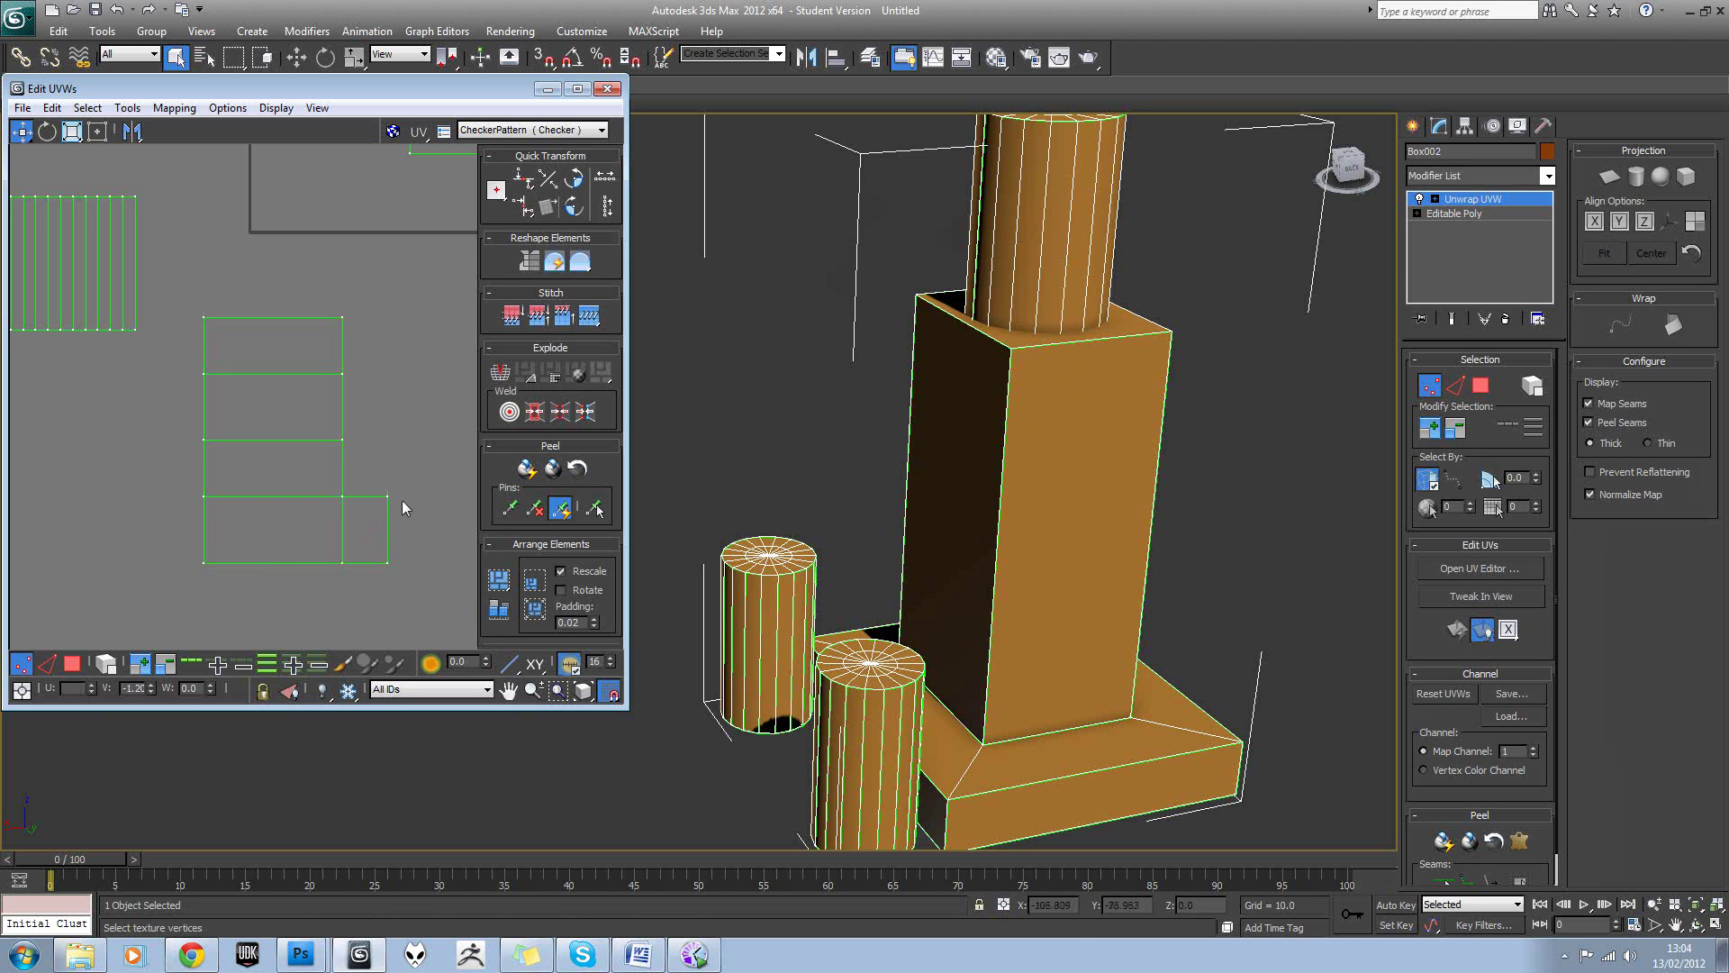
Select the base's sloping faces on the model in face mode to locate them in the UV layout.
scroll(338, 491, "down", 4)
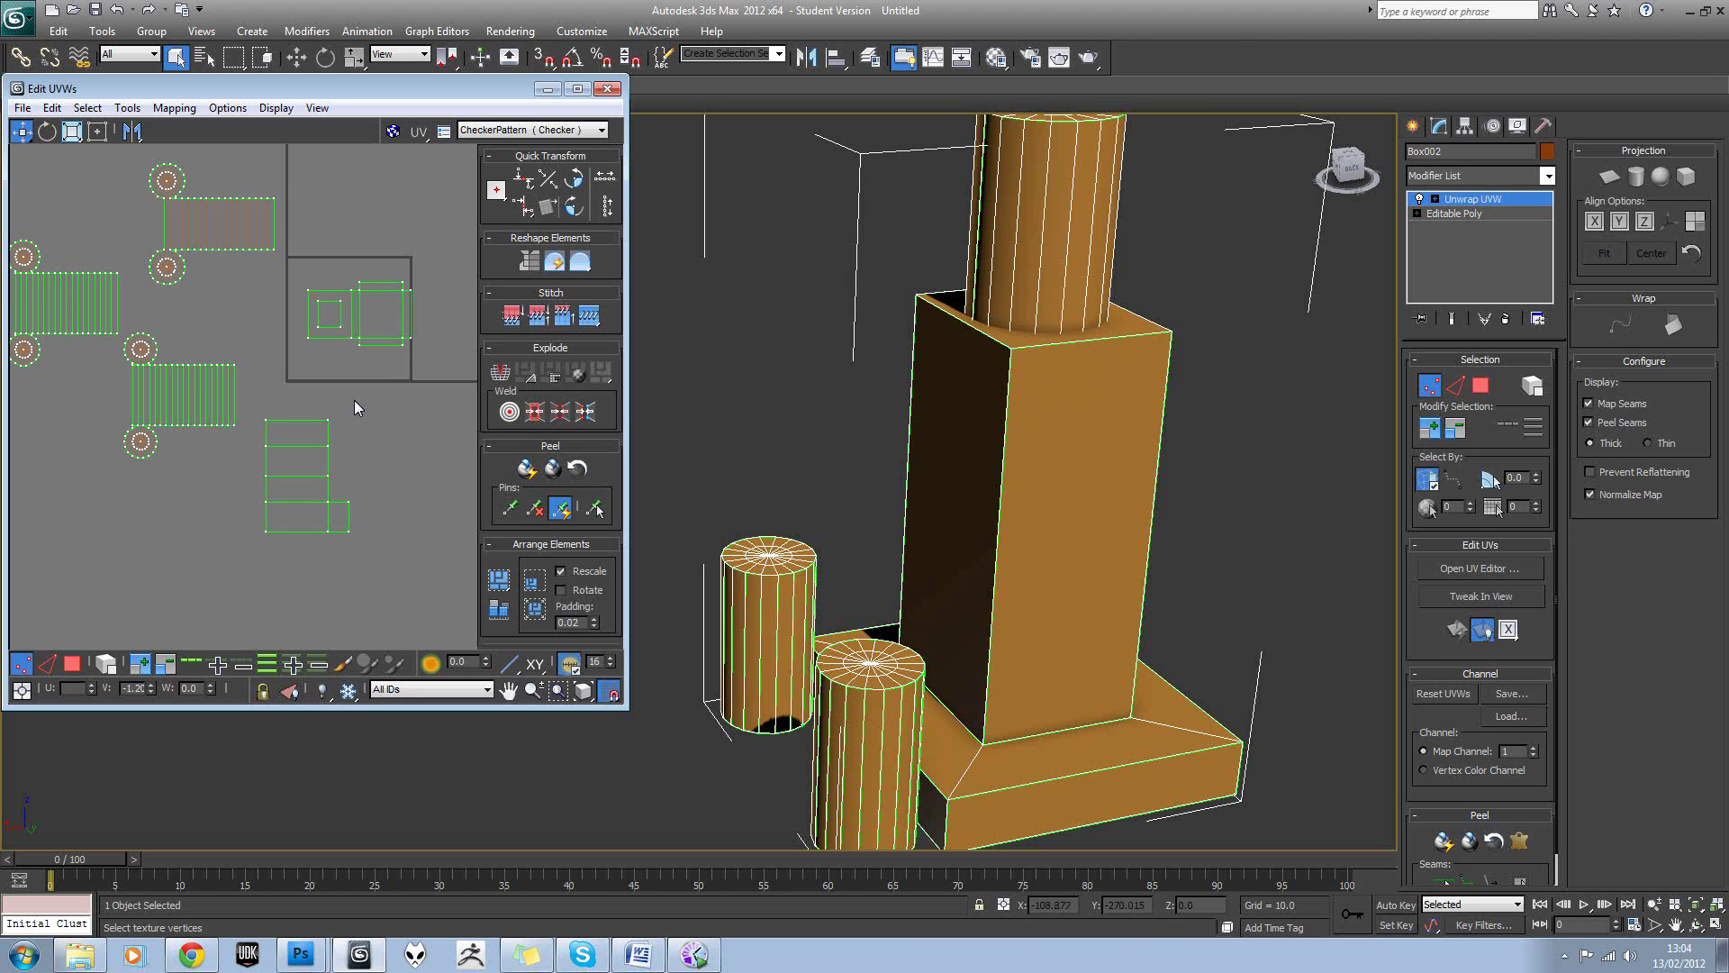
scroll(361, 414, "up", 3)
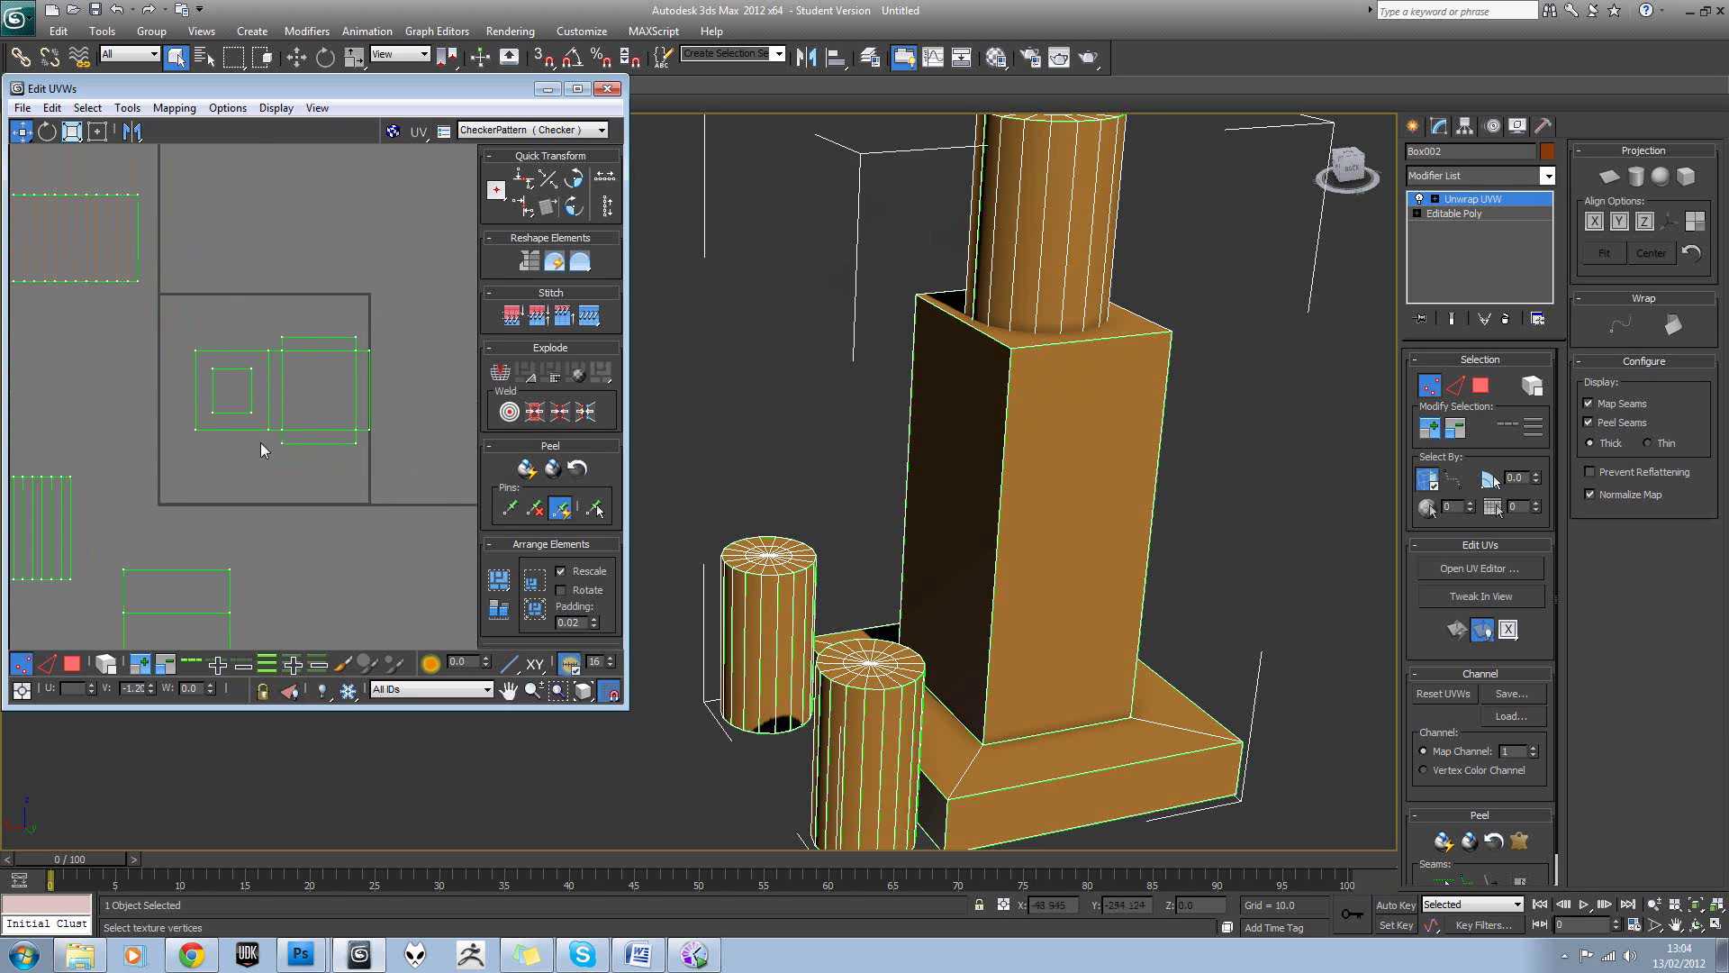
left_click(72, 664)
middle_click_drag(799, 541, 991, 591, "alt")
left_click(952, 587)
left_click(1068, 597, "ctrl")
left_click(1168, 560, "ctrl")
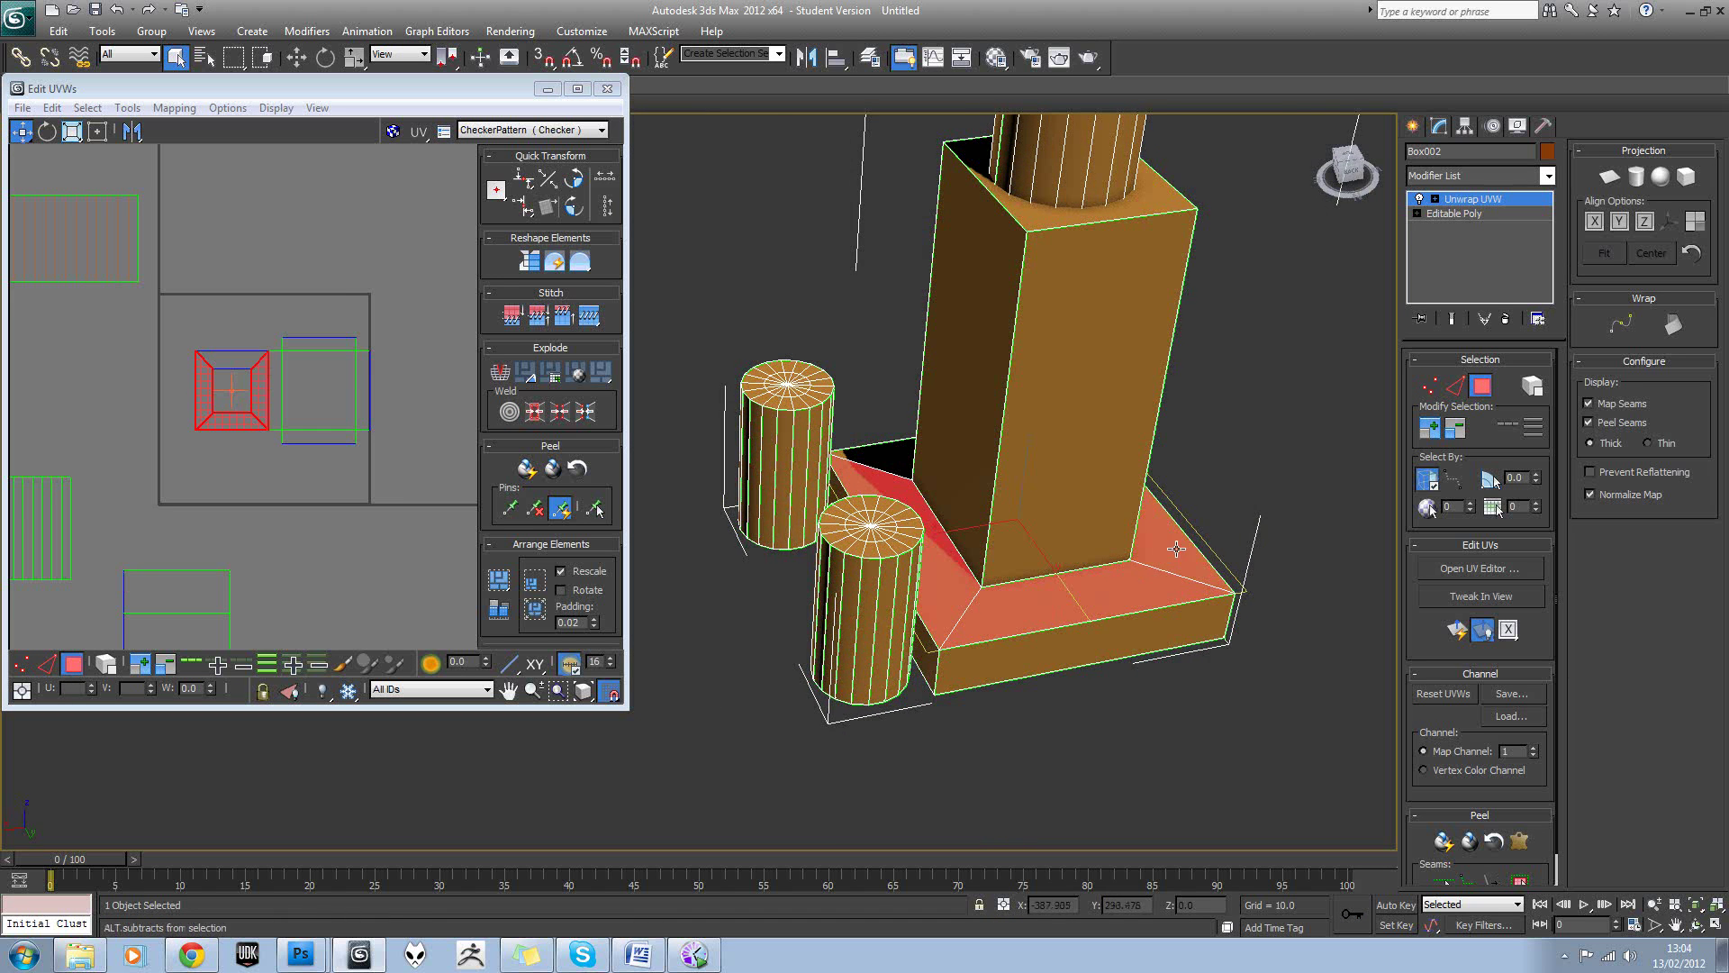
middle_click_drag(1176, 549, 1124, 551, "alt")
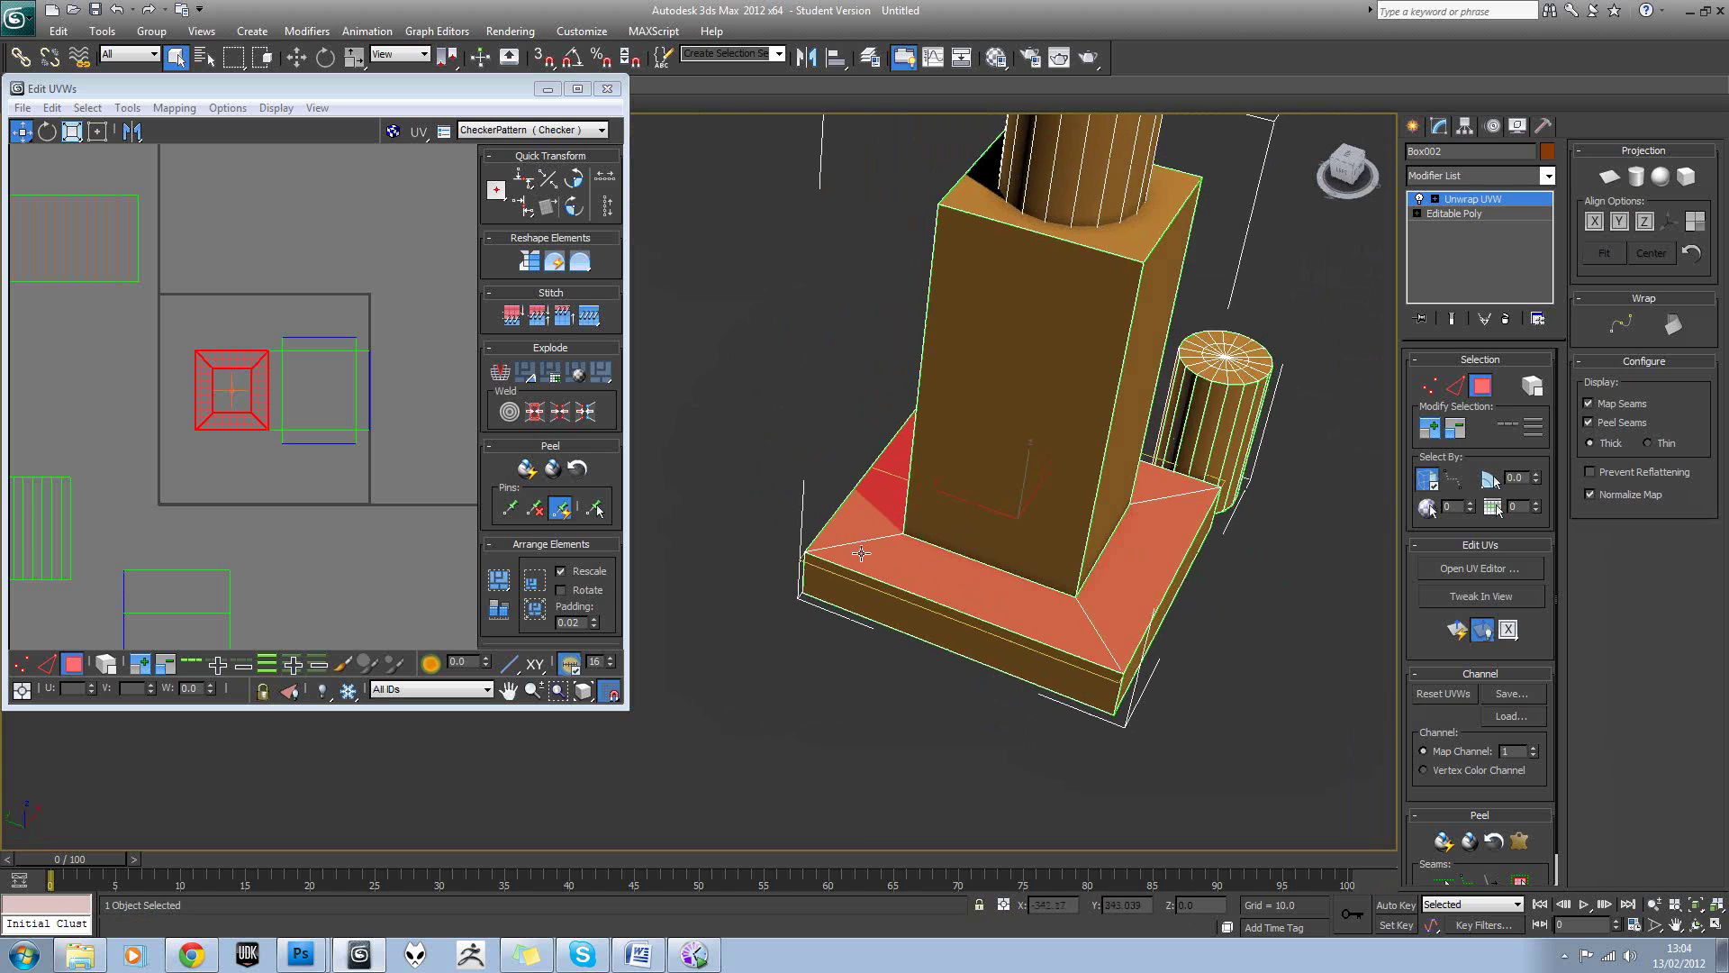
middle_click_drag(861, 554, 1119, 545, "alt")
Select faces on the lower part of the base, including its underside, to locate them in the UV layout, and clear the selection.
left_click(883, 587)
left_click(1027, 682, "ctrl")
left_click(1167, 674, "ctrl")
left_click(1127, 666, "ctrl")
left_click(1118, 546)
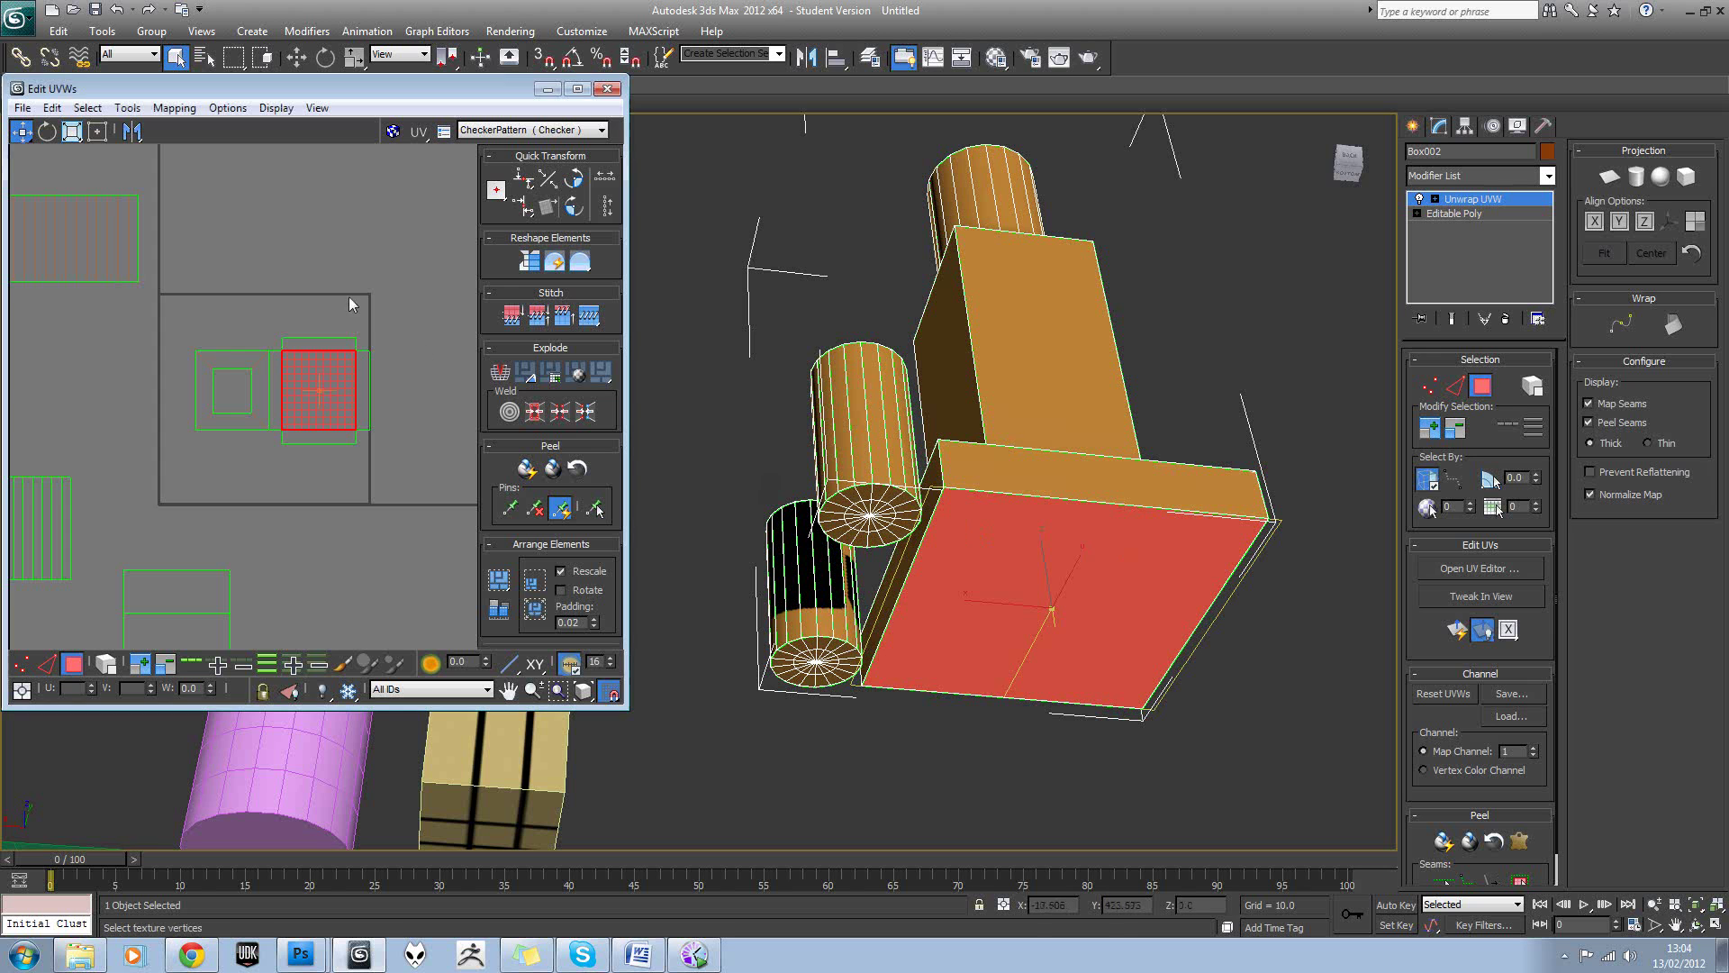
left_click(268, 315)
scroll(269, 315, "up", 2)
middle_click_drag(910, 505, 957, 551, "alt")
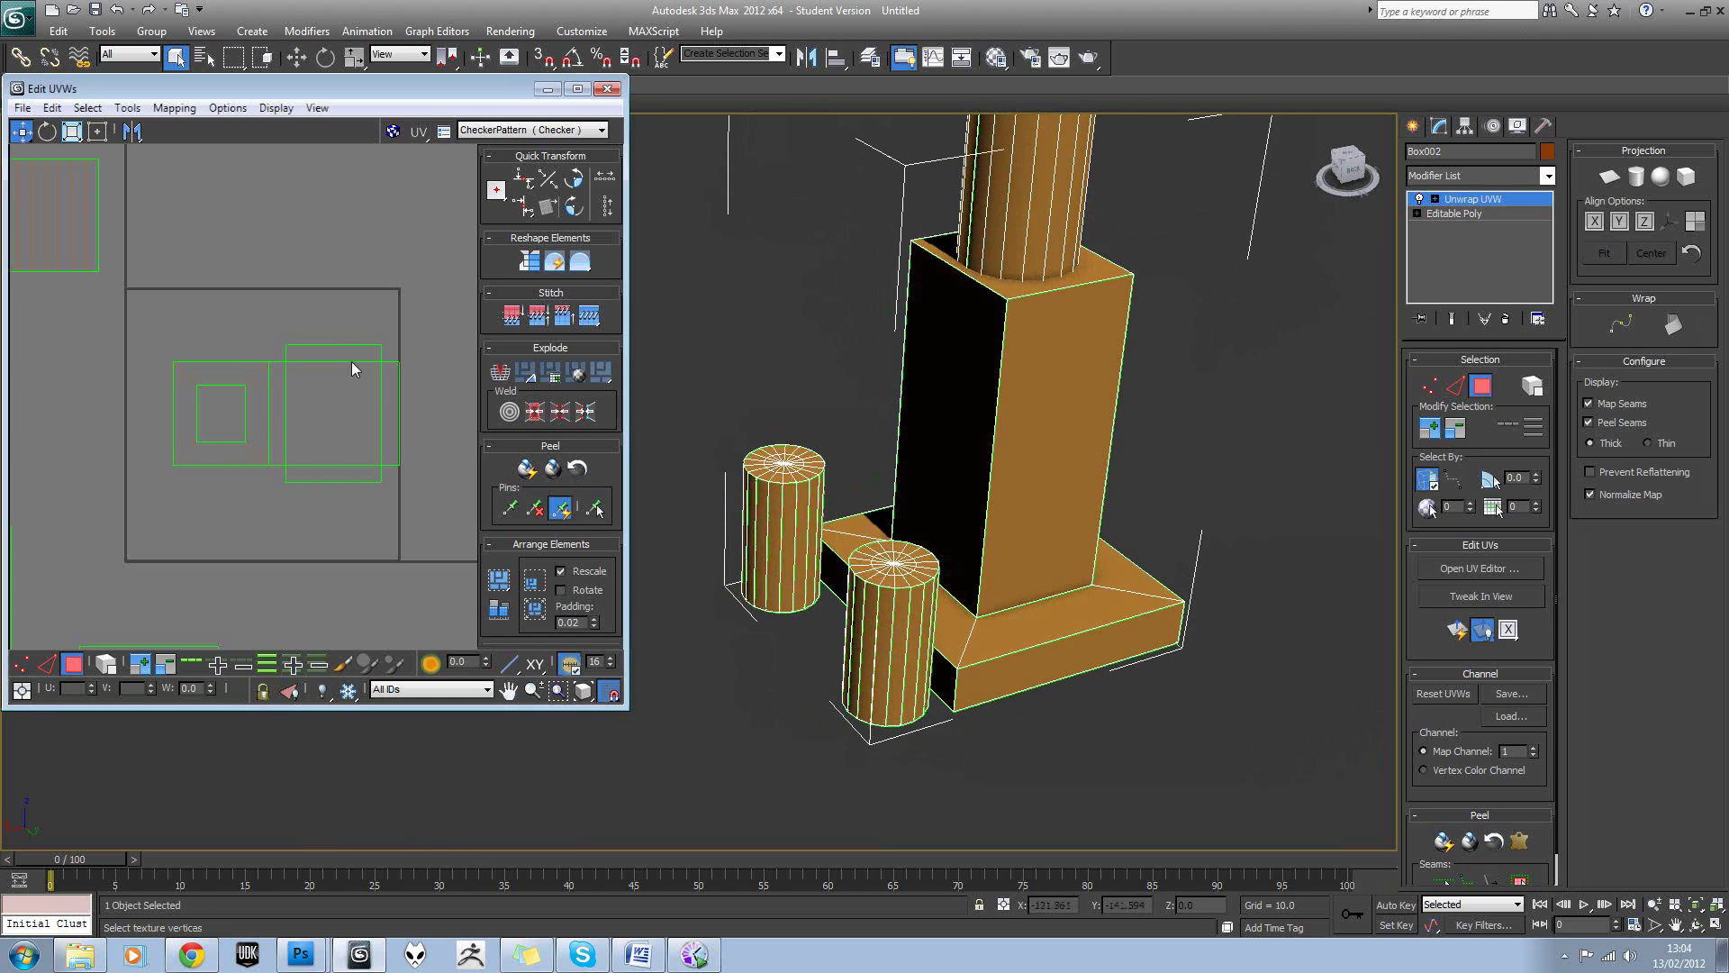
Inspect the base's narrow side faces in the UV layout, try moving the one nearest the UV square's right edge, and undo it.
scroll(322, 354, "up", 2)
left_click(322, 354)
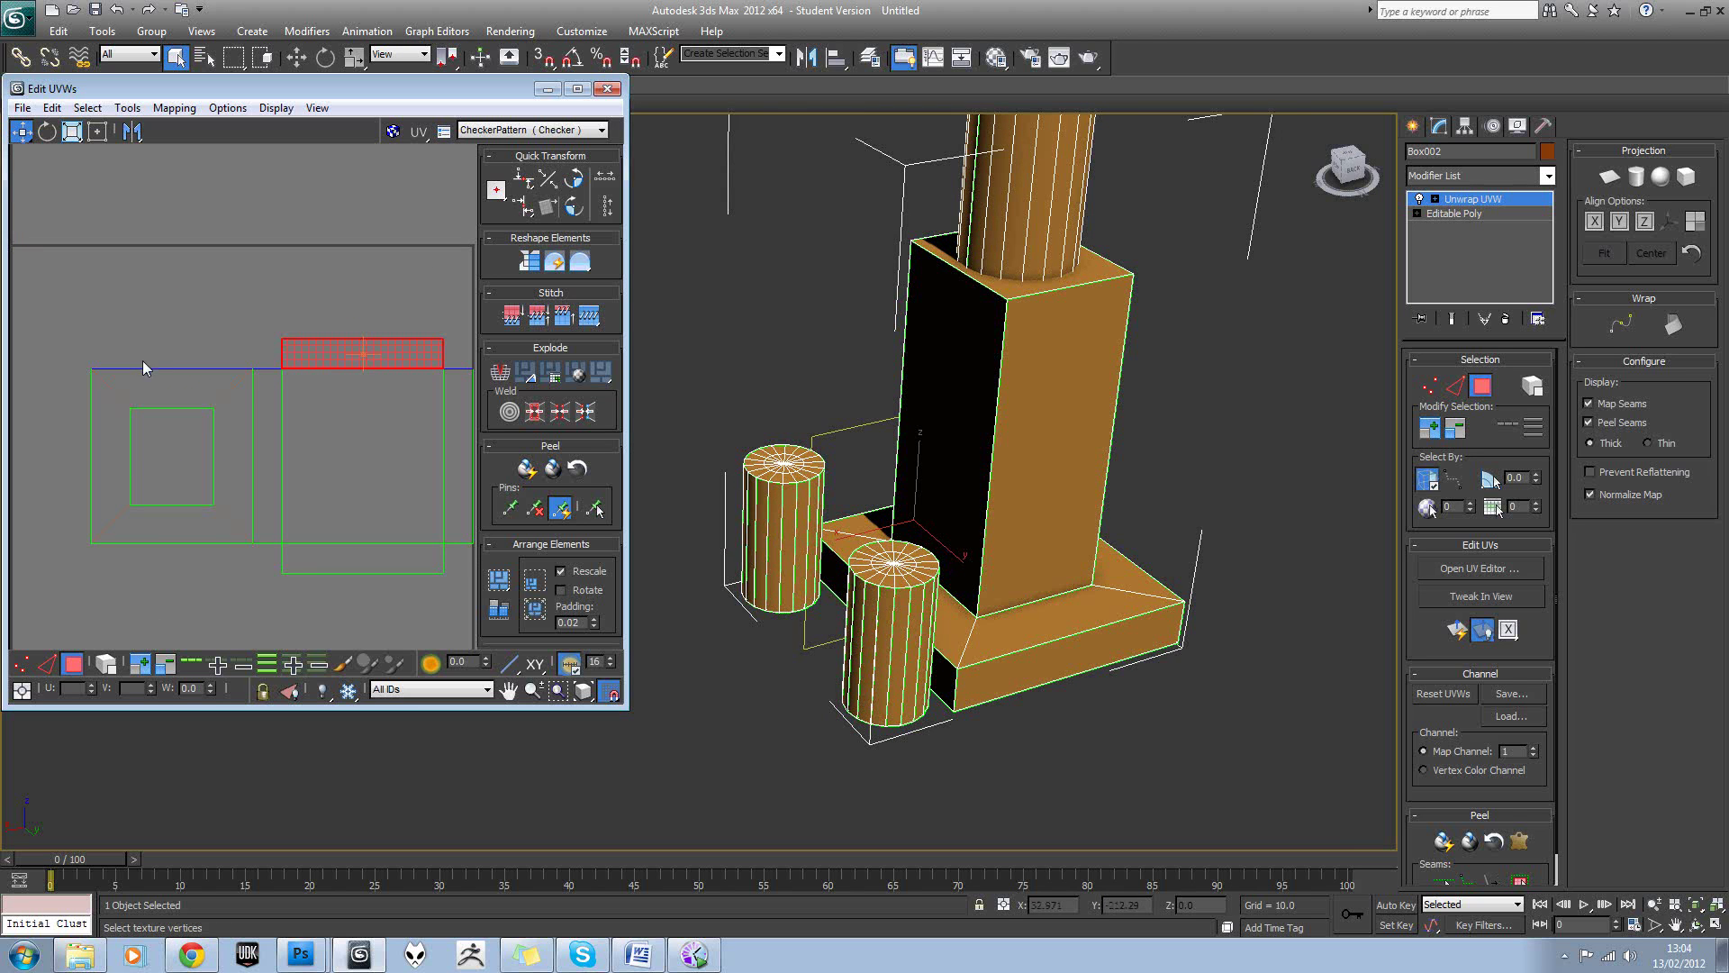
middle_click_drag(209, 388, 212, 359)
scroll(216, 360, "down", 2)
left_click(416, 414)
mouse_move(418, 420)
left_mouse_down()
mouse_move(276, 423)
mouse_move(393, 414)
left_mouse_up()
key("ctrl+z")
Select the base's sloping top faces and its four narrow side faces in the UV layout, leaving the underside unselected.
left_click(290, 340)
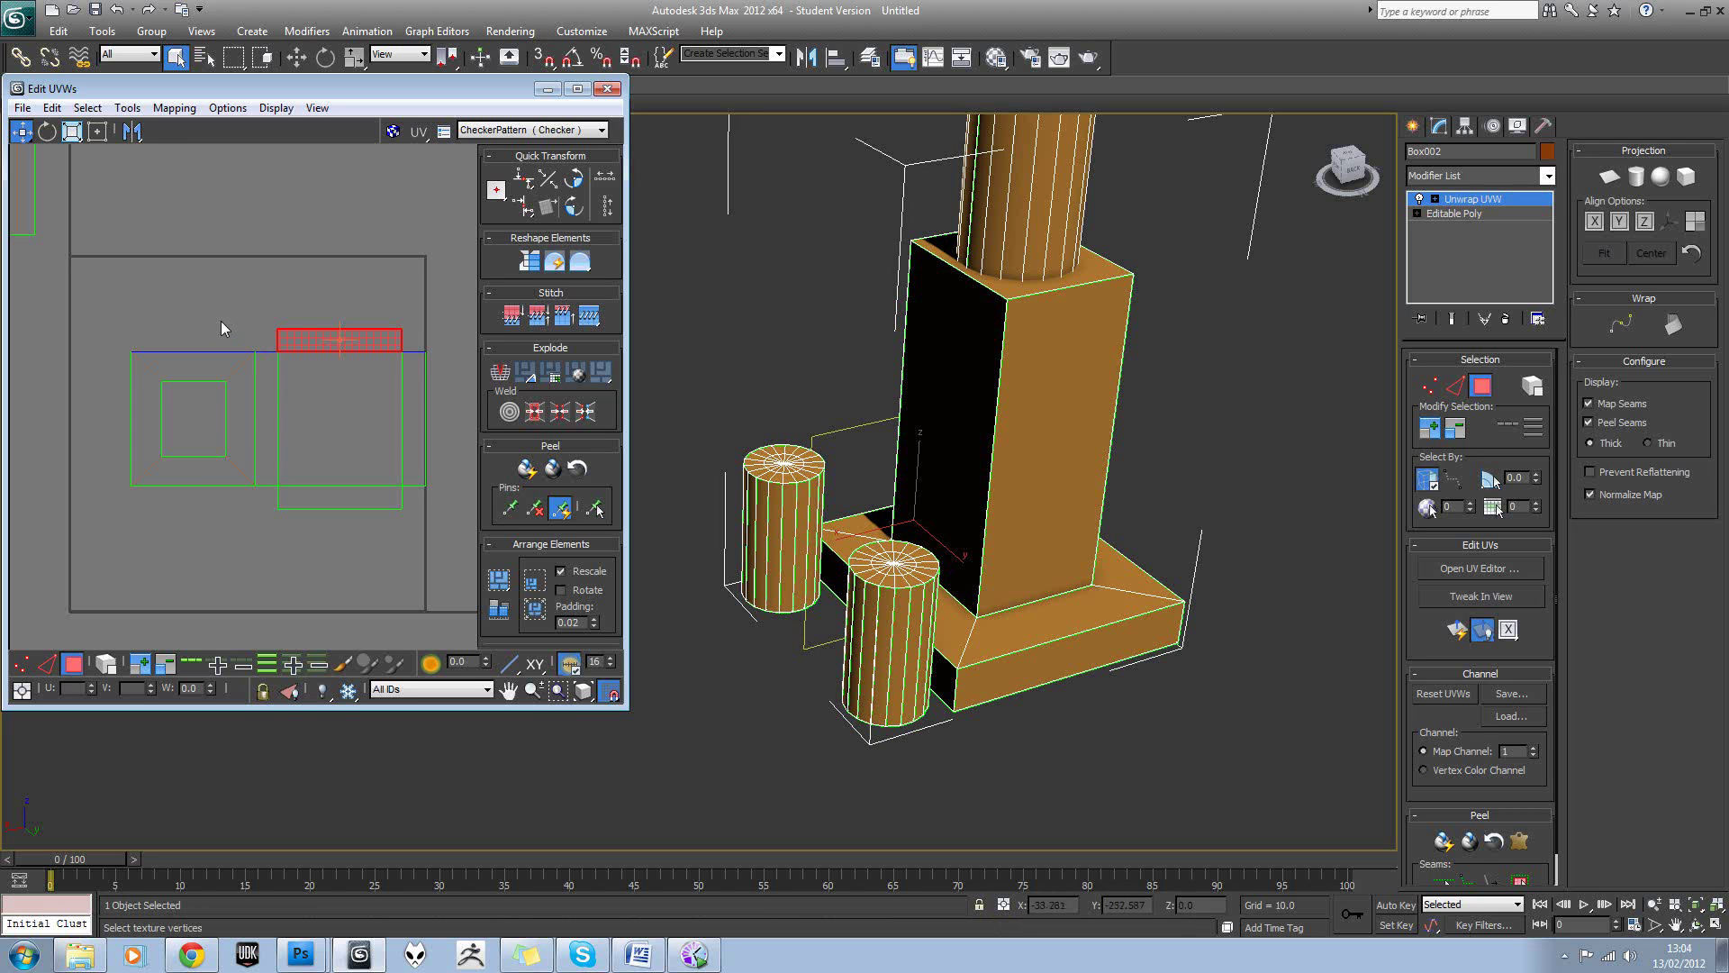
left_click_drag(100, 318, 165, 432)
left_click_drag(256, 501, 251, 505, "ctrl")
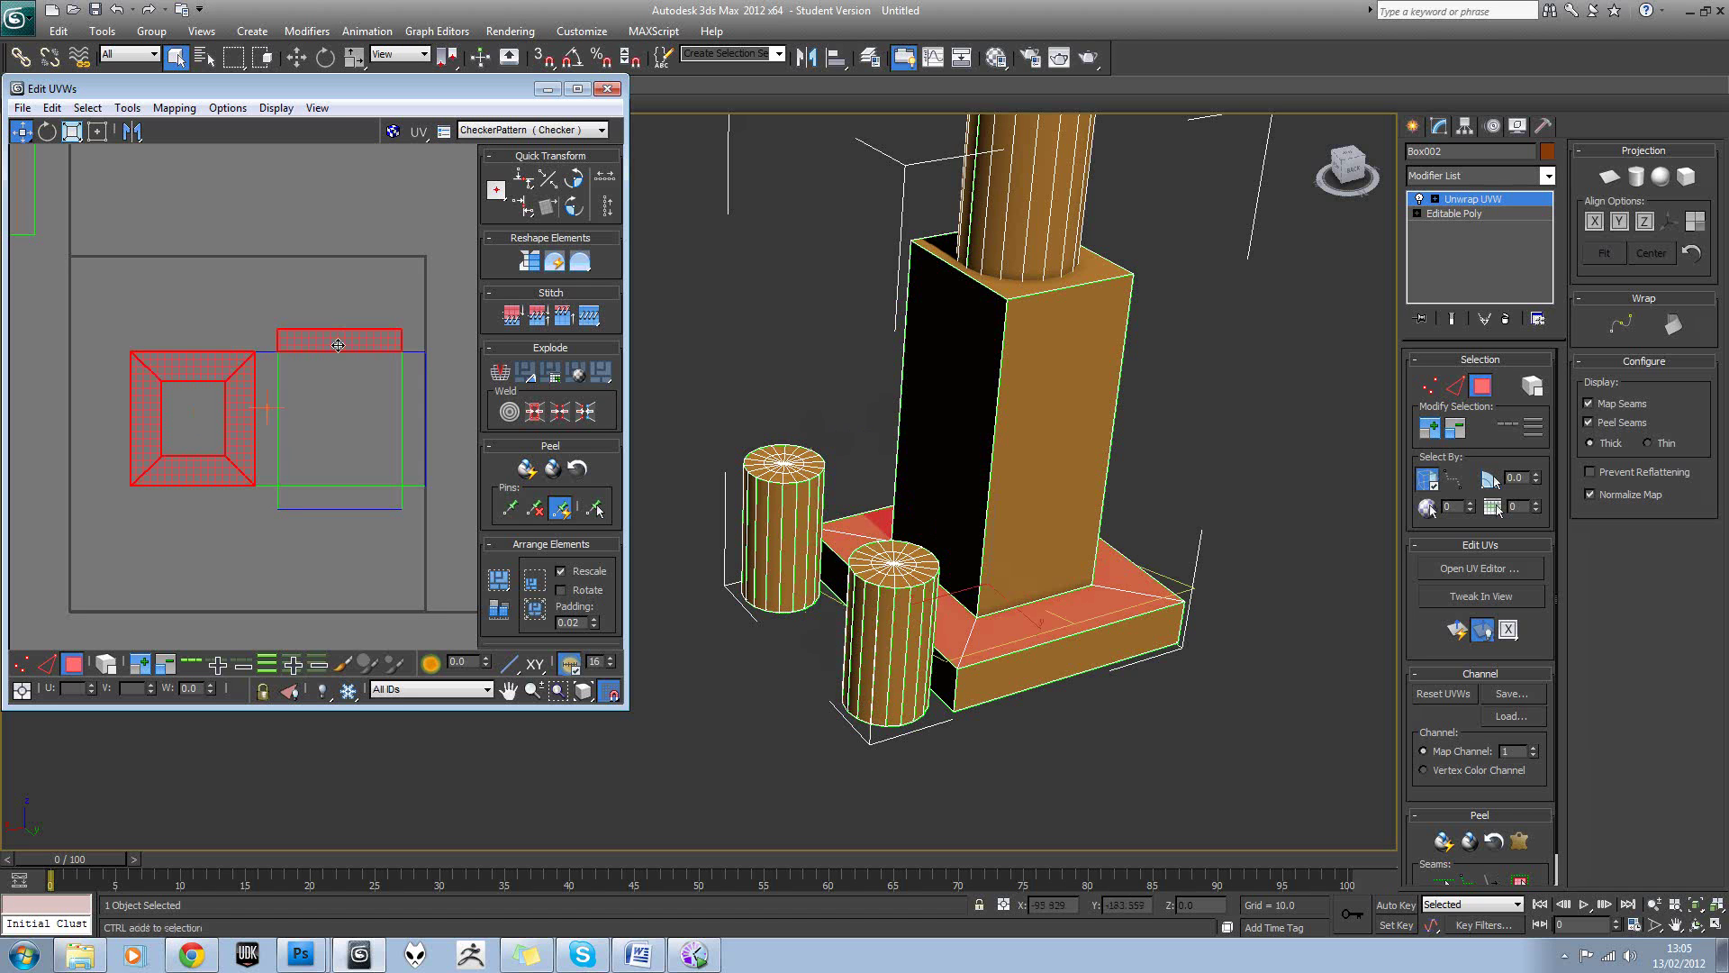
left_click(282, 384, "ctrl")
left_click(266, 390, "ctrl")
left_click(347, 496, "ctrl")
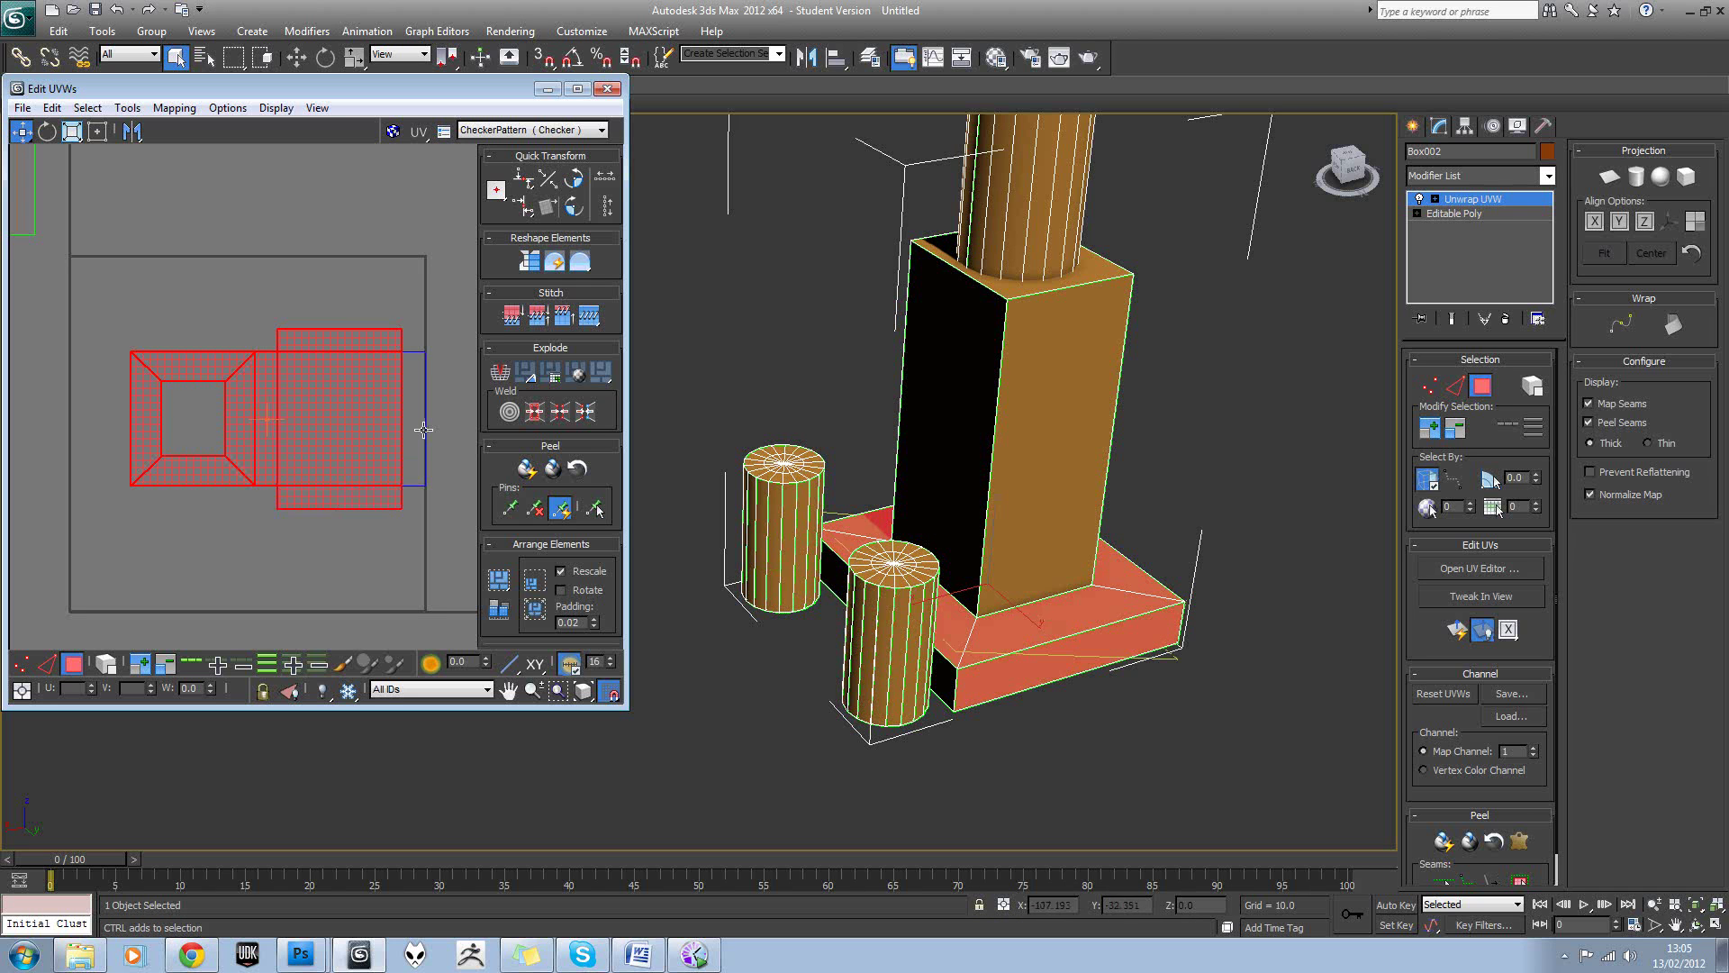
left_click(418, 431, "ctrl")
left_click(366, 432, "alt")
middle_click_drag(939, 614, 784, 554, "alt")
Apply Unfold Mapping to the selected base faces, move the unfolded cluster below the UV square and clear the selection.
left_click(173, 108)
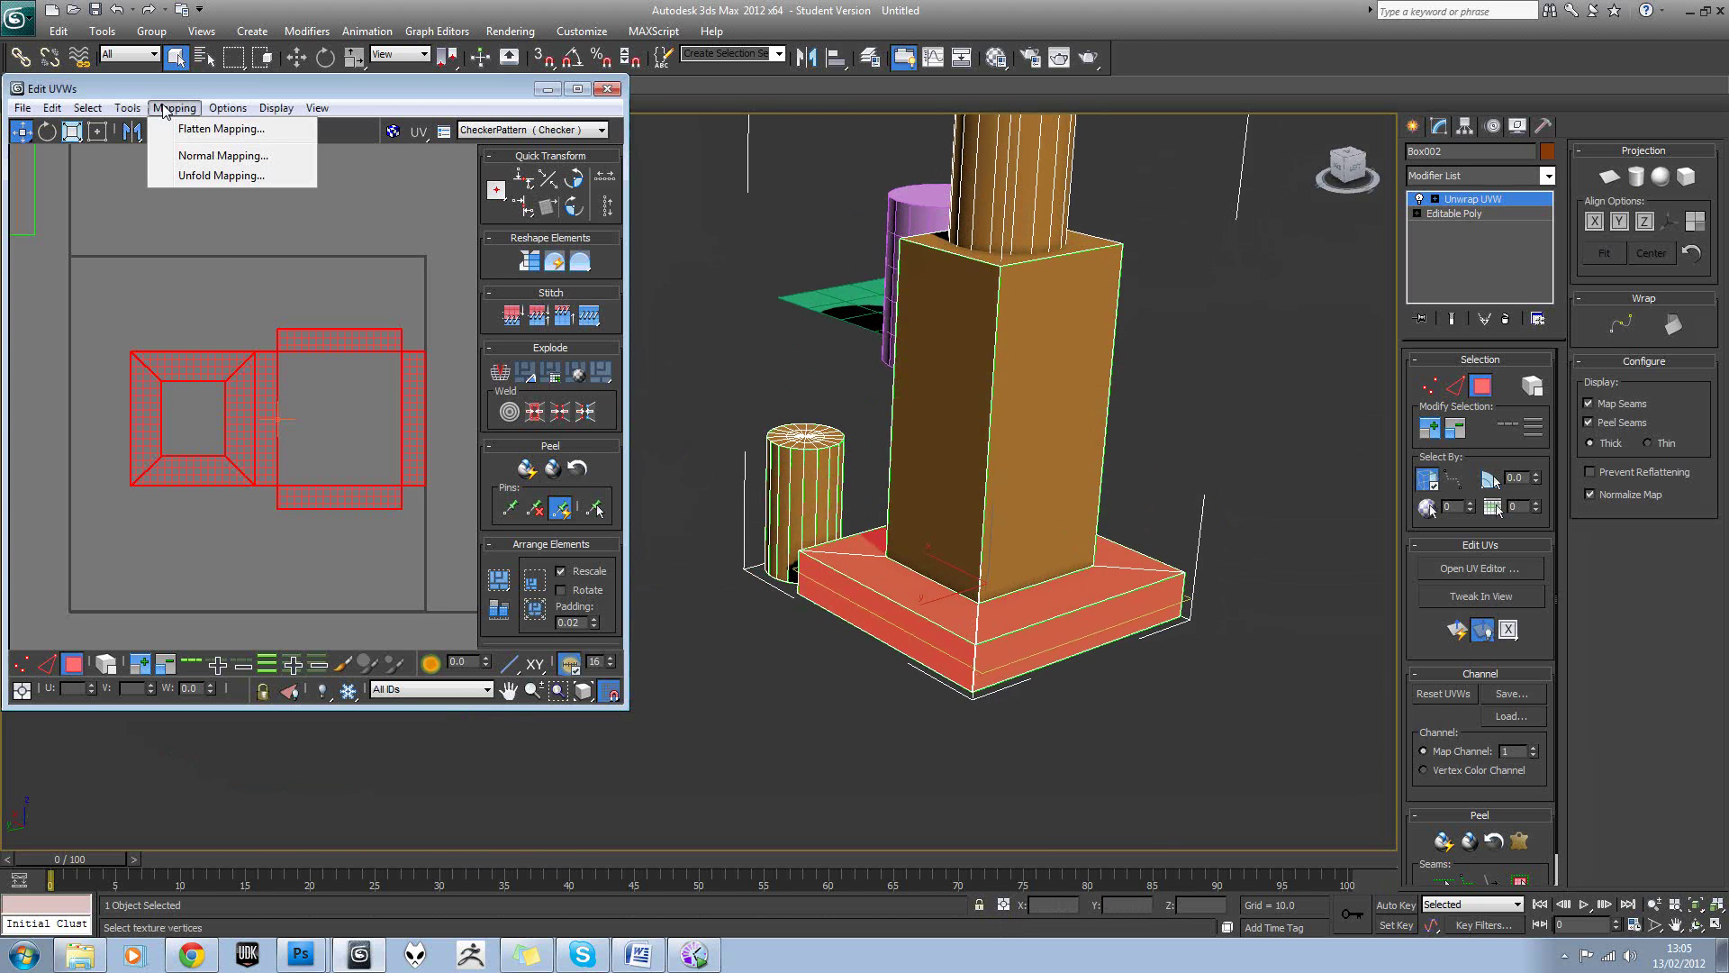
left_click(209, 184)
left_click(240, 42)
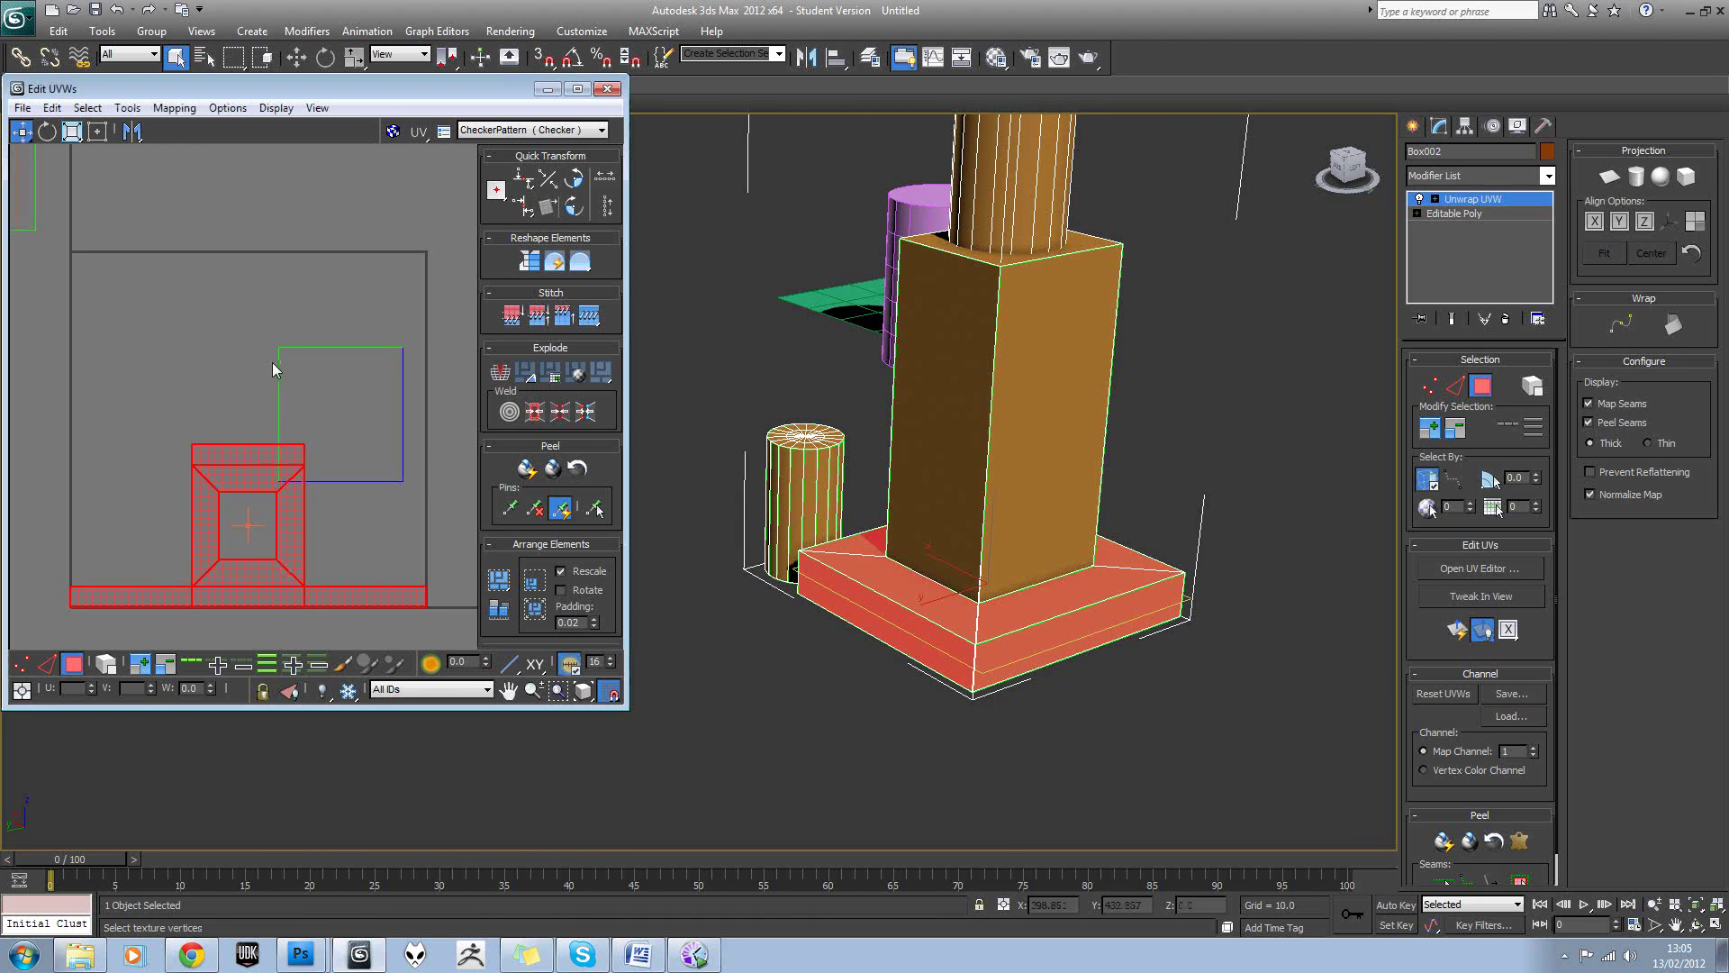
left_click_drag(300, 458, 250, 521)
scroll(200, 420, "down", 2)
middle_click_drag(250, 517, 238, 452)
left_click_drag(225, 462, 406, 527)
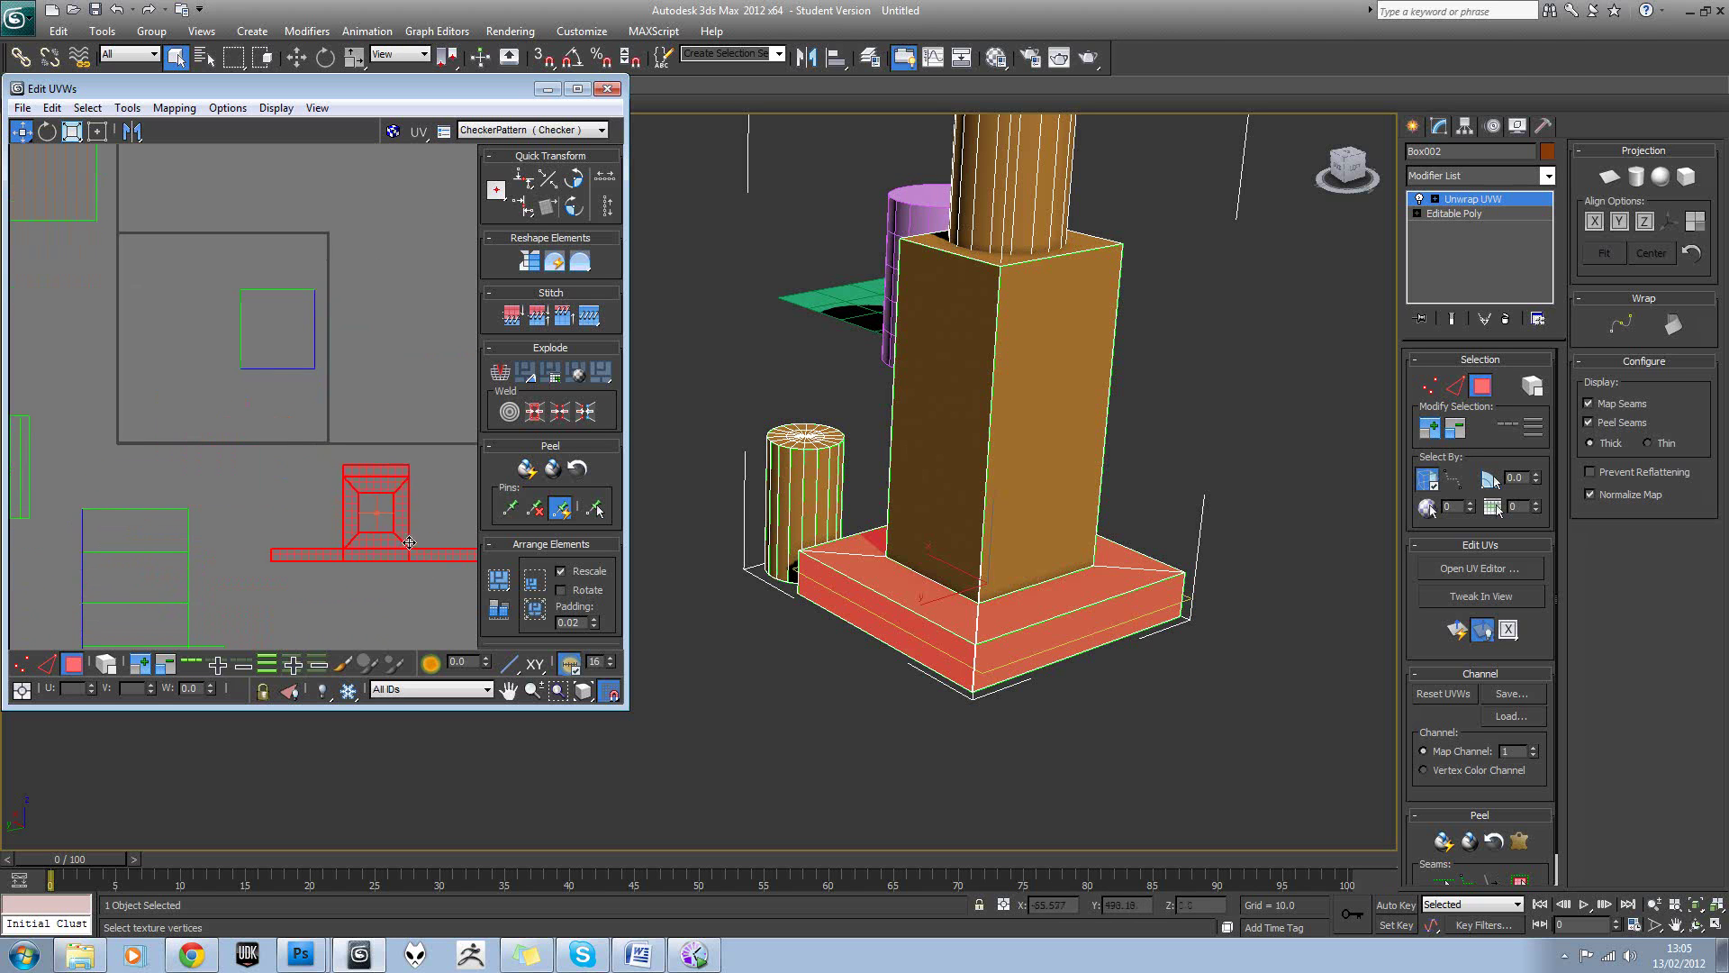
left_click(414, 450)
Break the two outer side strips off the unfolded base and move them down clear of it.
scroll(413, 494, "up", 3)
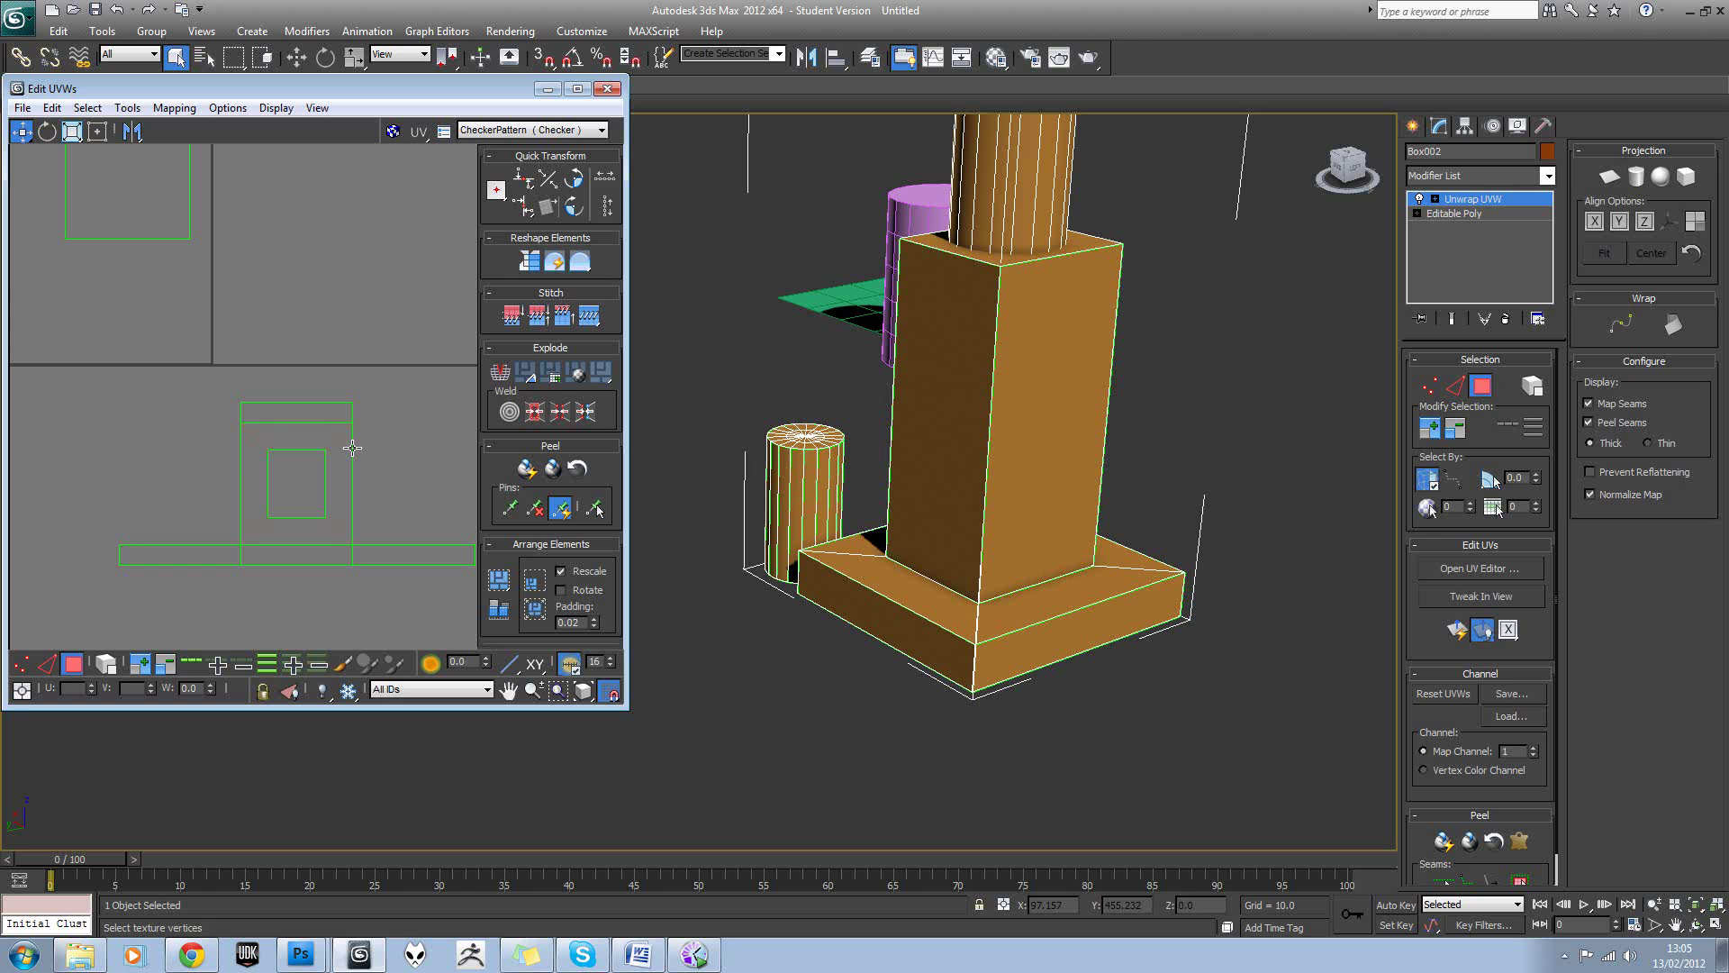
left_click(208, 547)
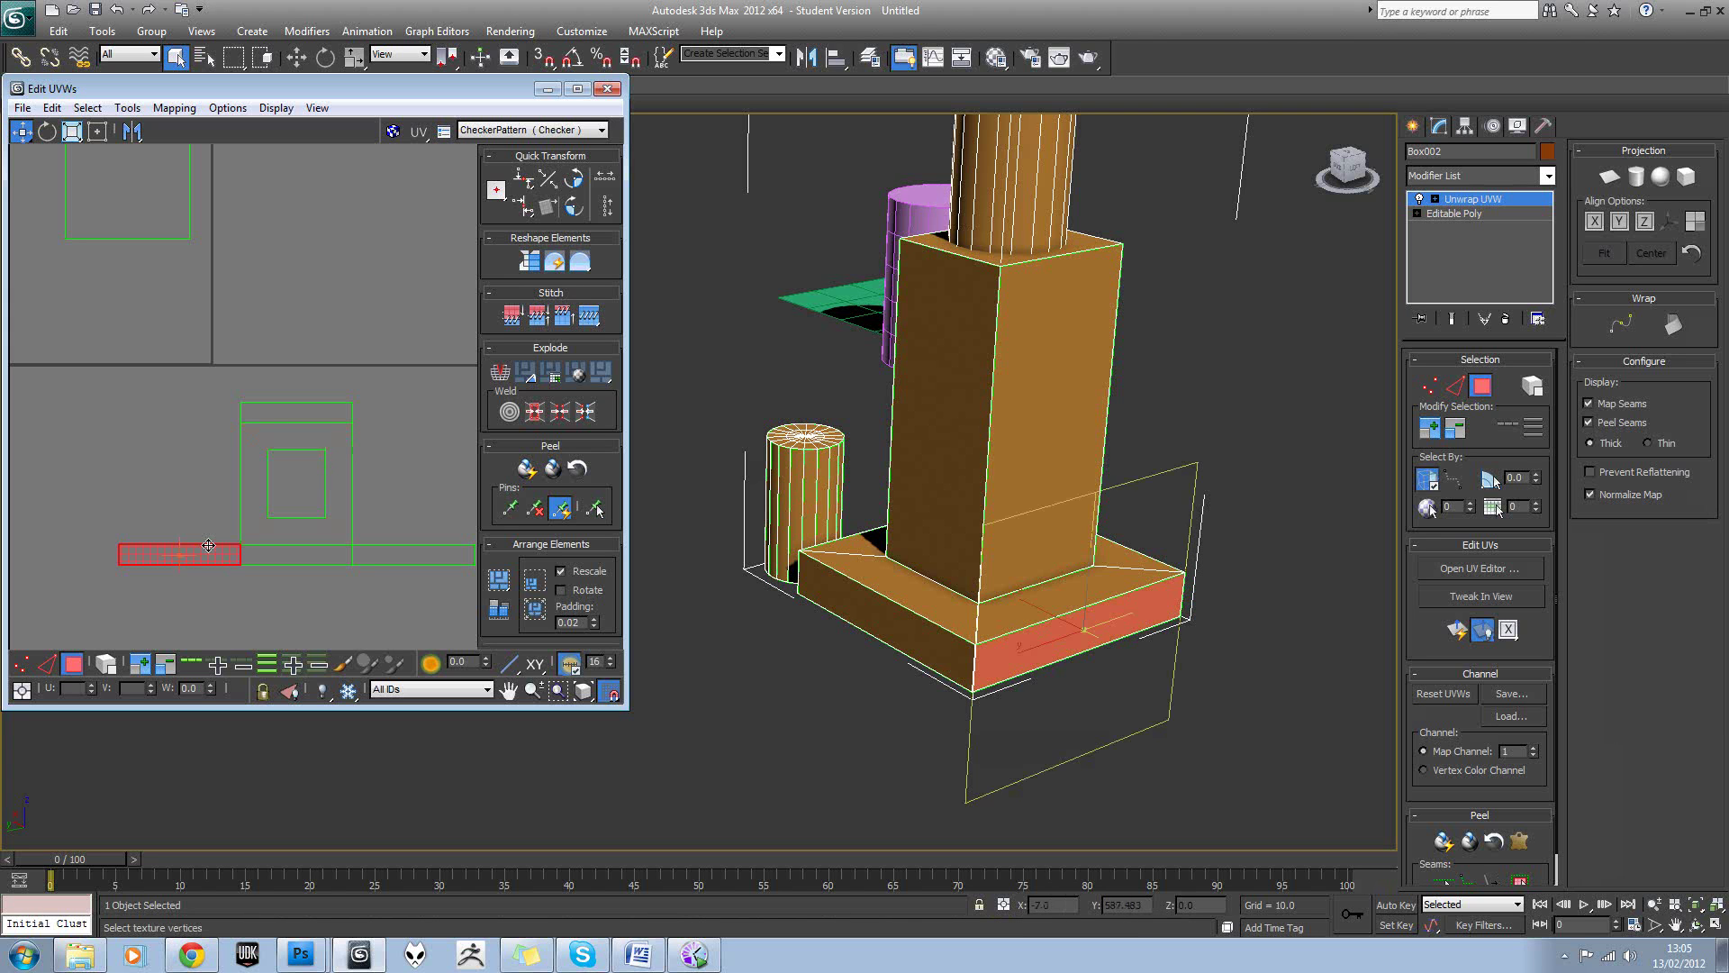
left_click(373, 554, "ctrl")
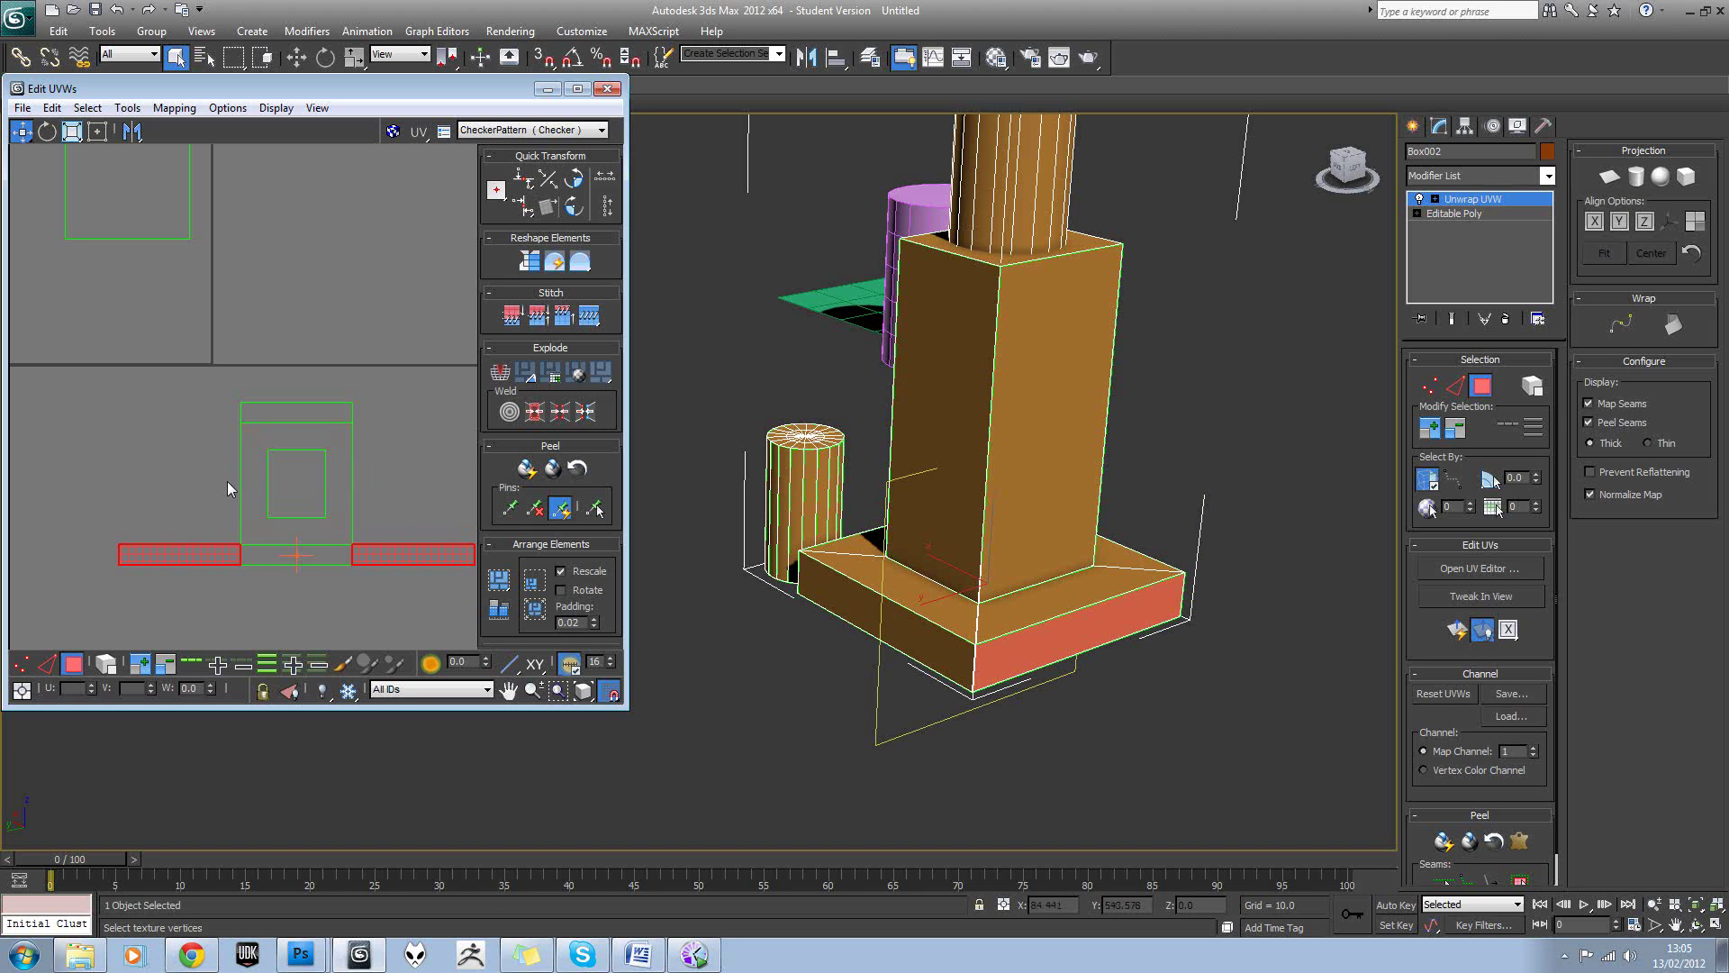
middle_click_drag(363, 485, 338, 478)
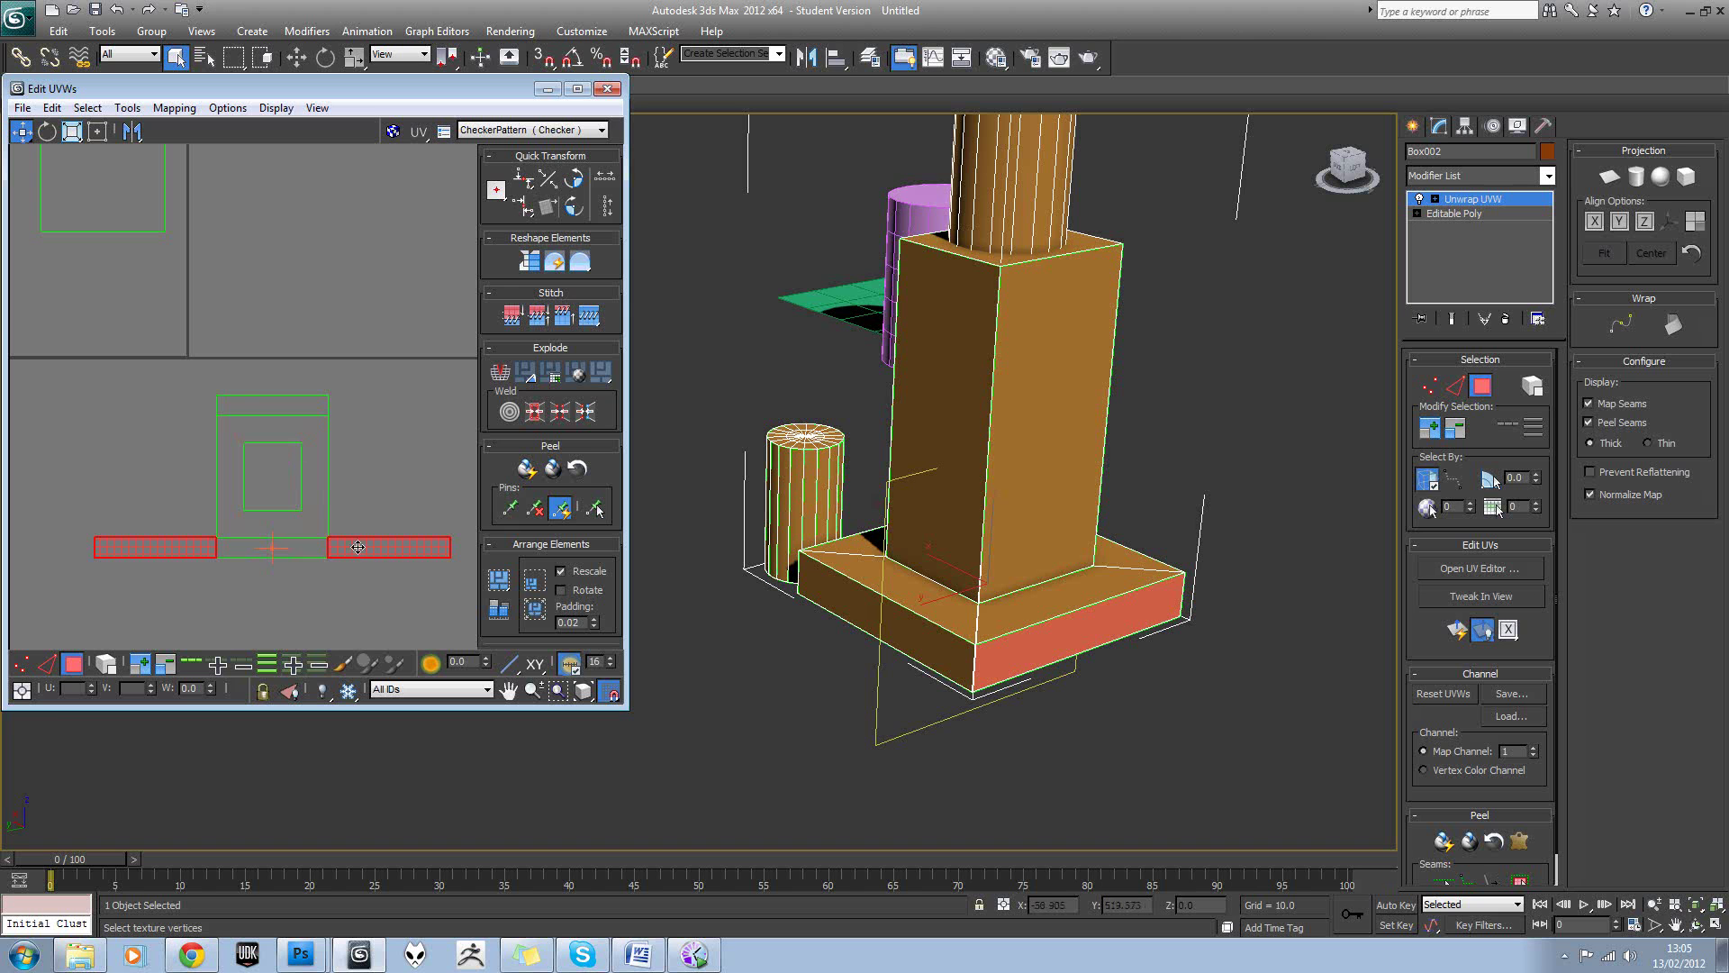
left_click_drag(357, 548, 361, 491)
key("ctrl+z")
left_click(127, 108)
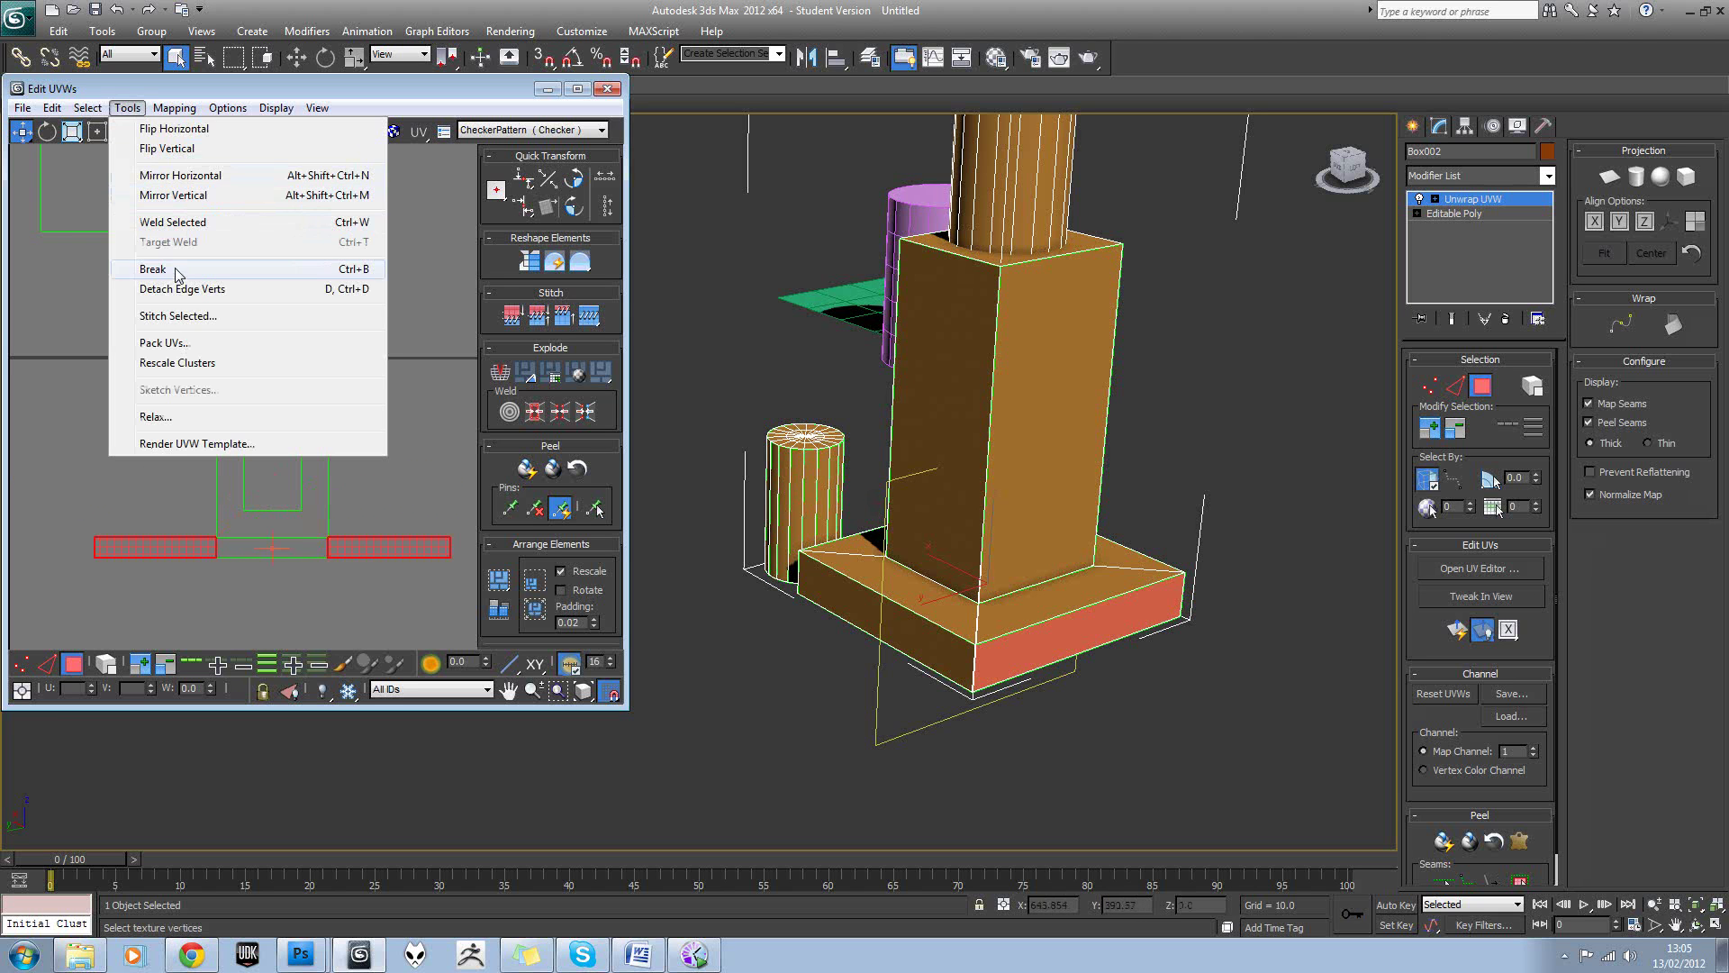
left_click(176, 271)
left_click_drag(349, 543, 339, 592)
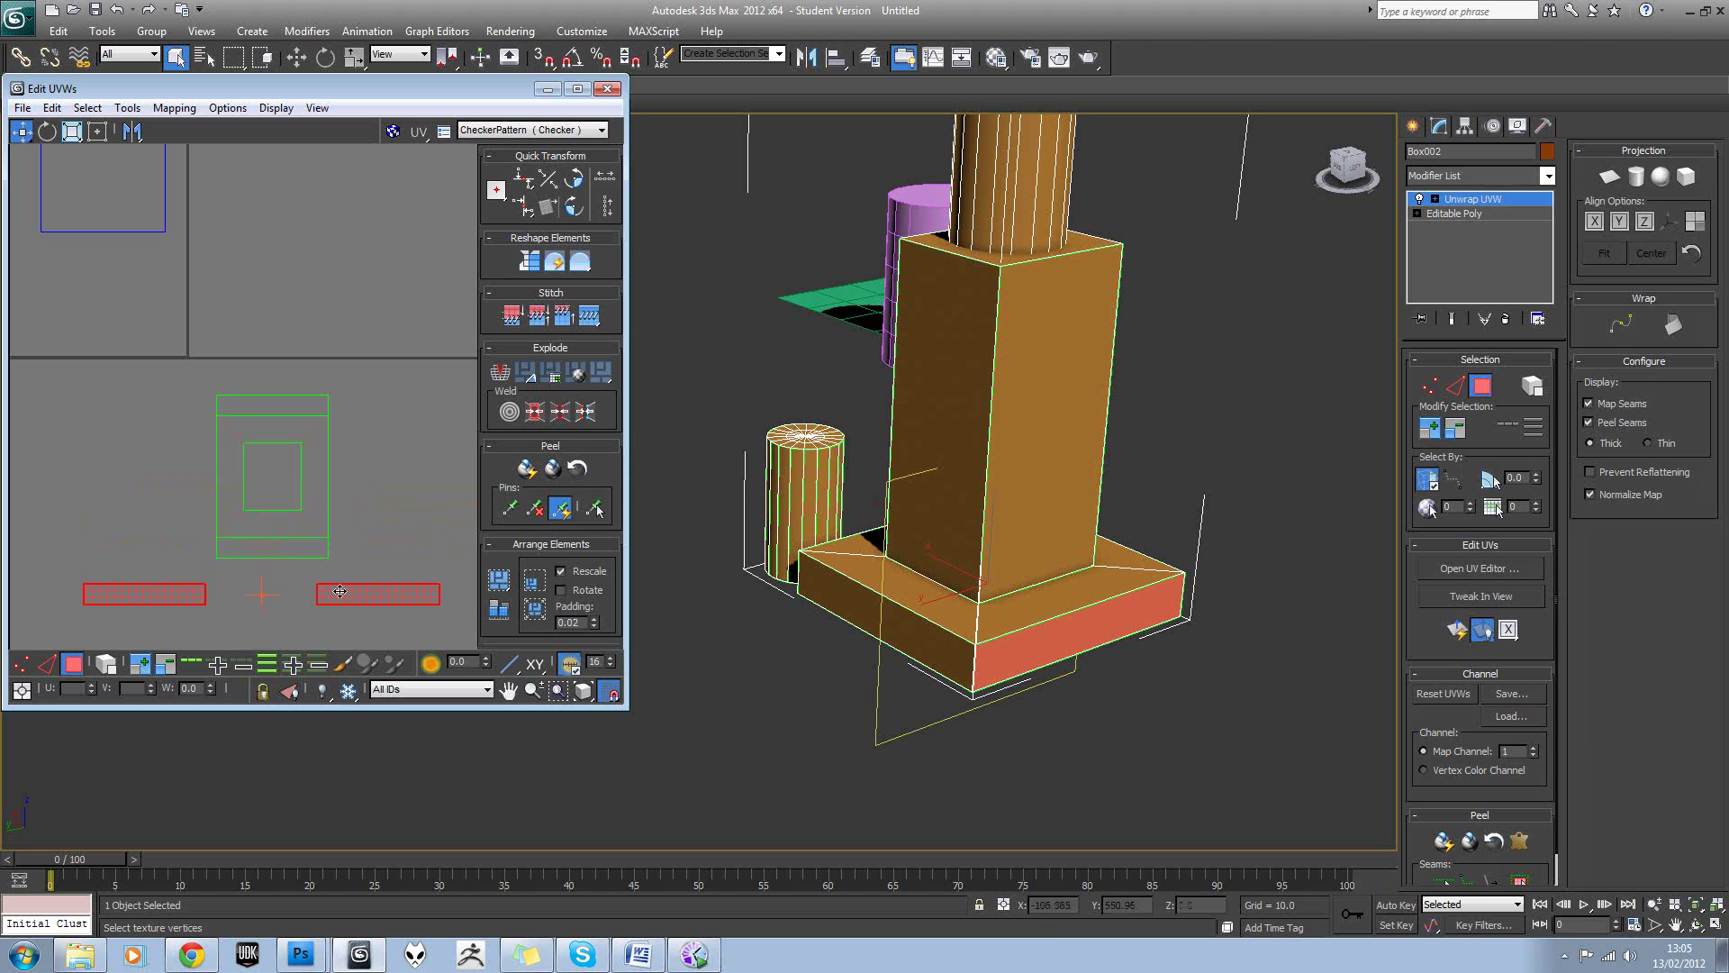
left_click(337, 569)
Switch to vertex mode with element selection on and move the left detached strip up beside the unfolded base.
scroll(321, 558, "up", 1)
scroll(317, 578, "down", 1)
middle_click_drag(278, 581, 301, 515)
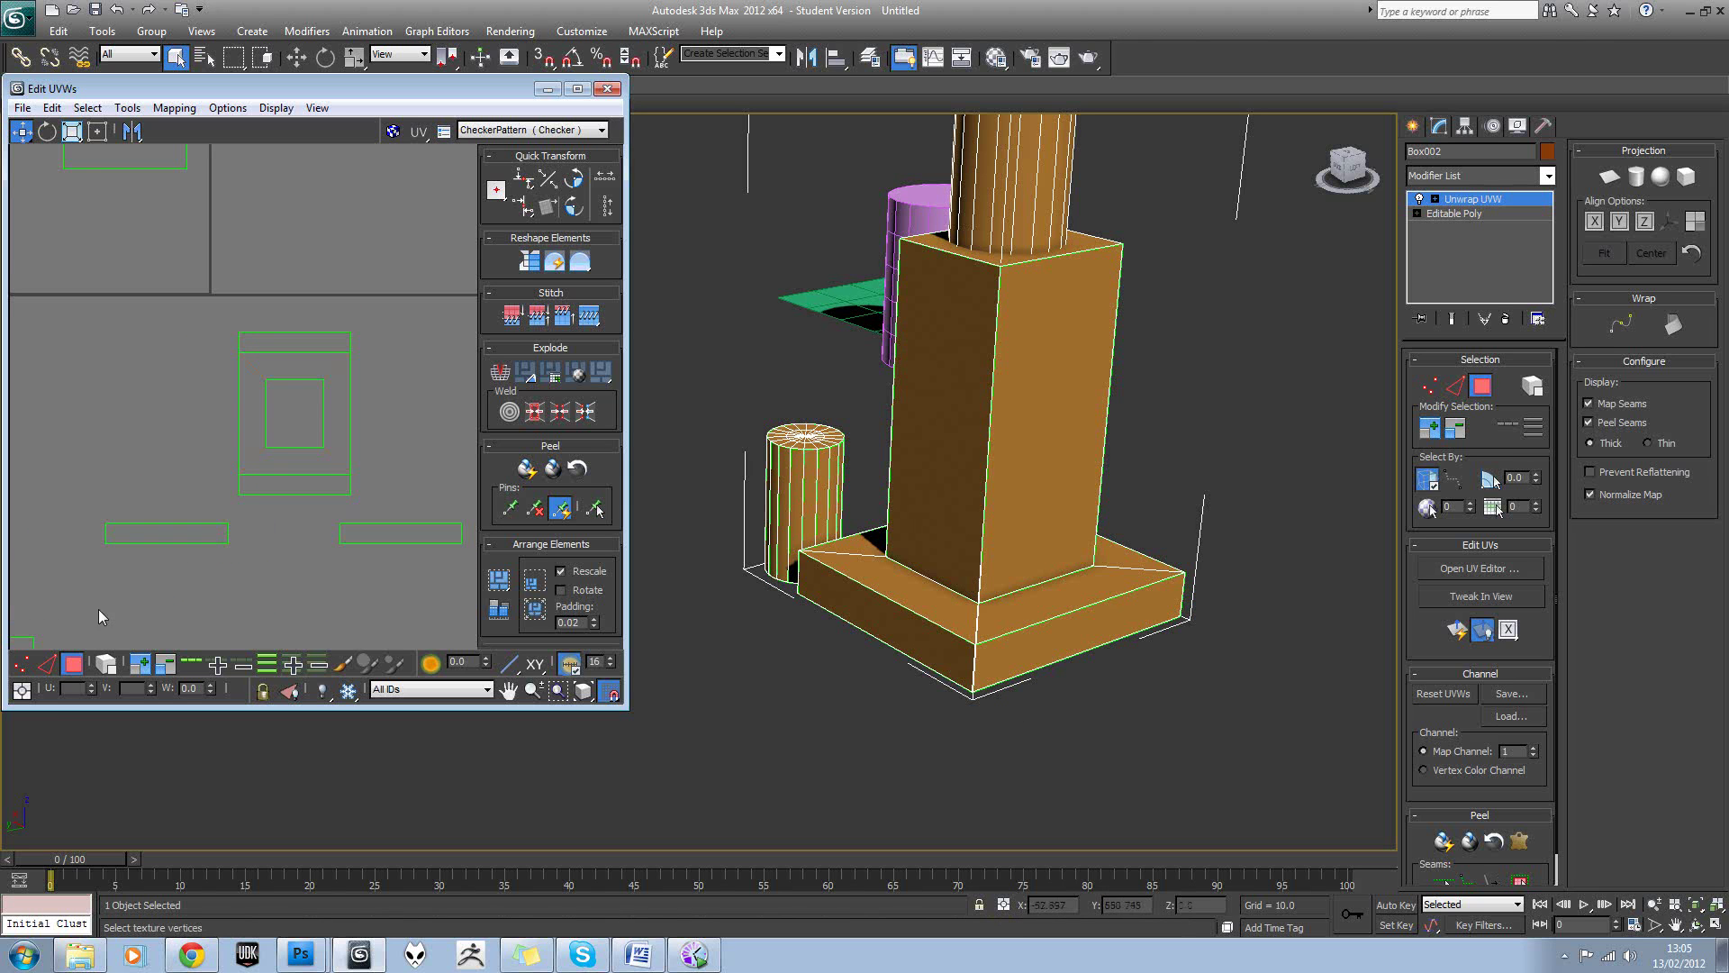
left_click(20, 664)
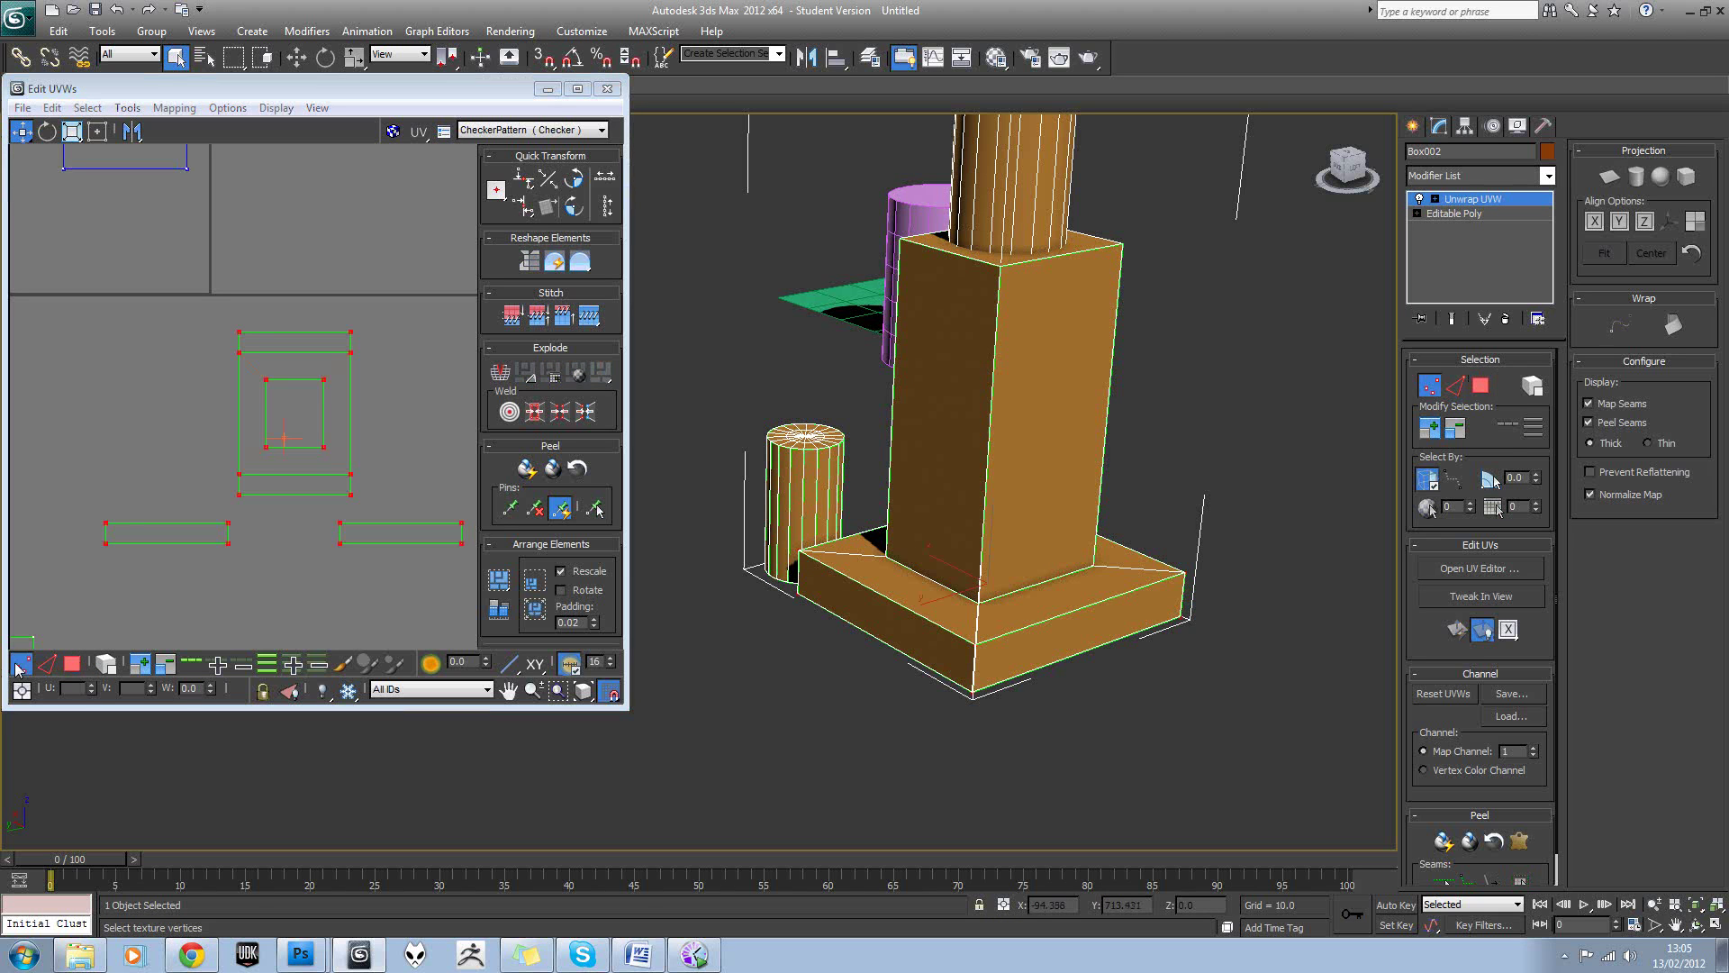
left_click(106, 663)
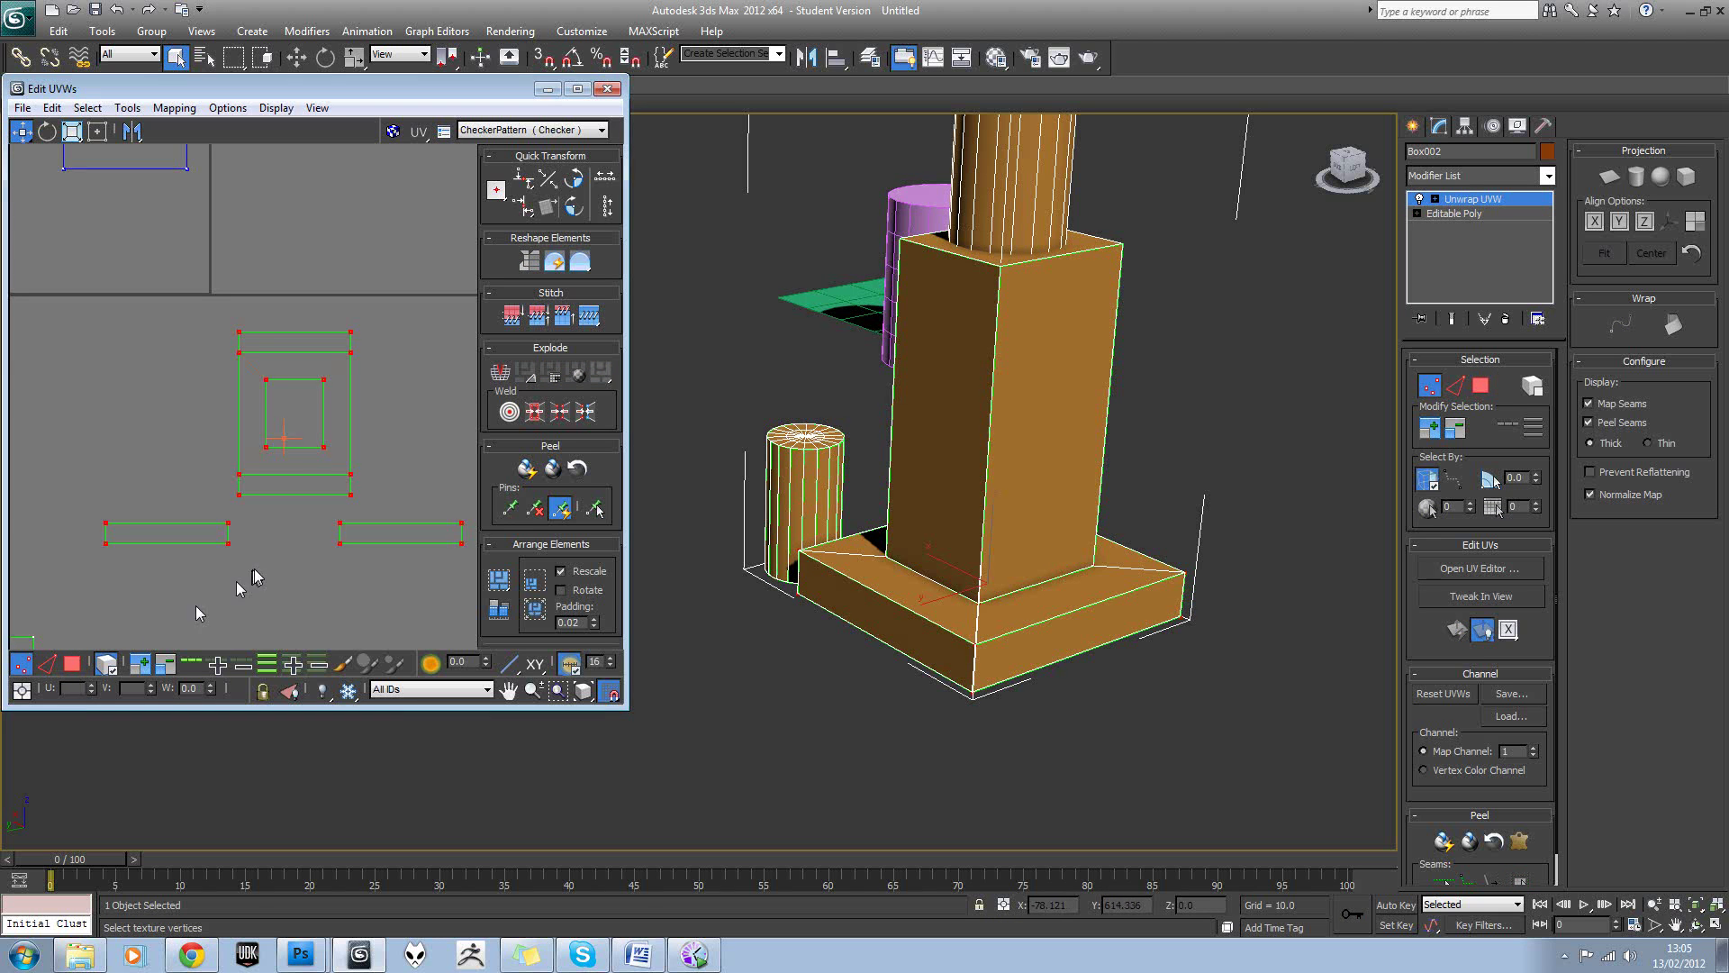
left_click(223, 533)
left_click_drag(222, 538, 215, 488)
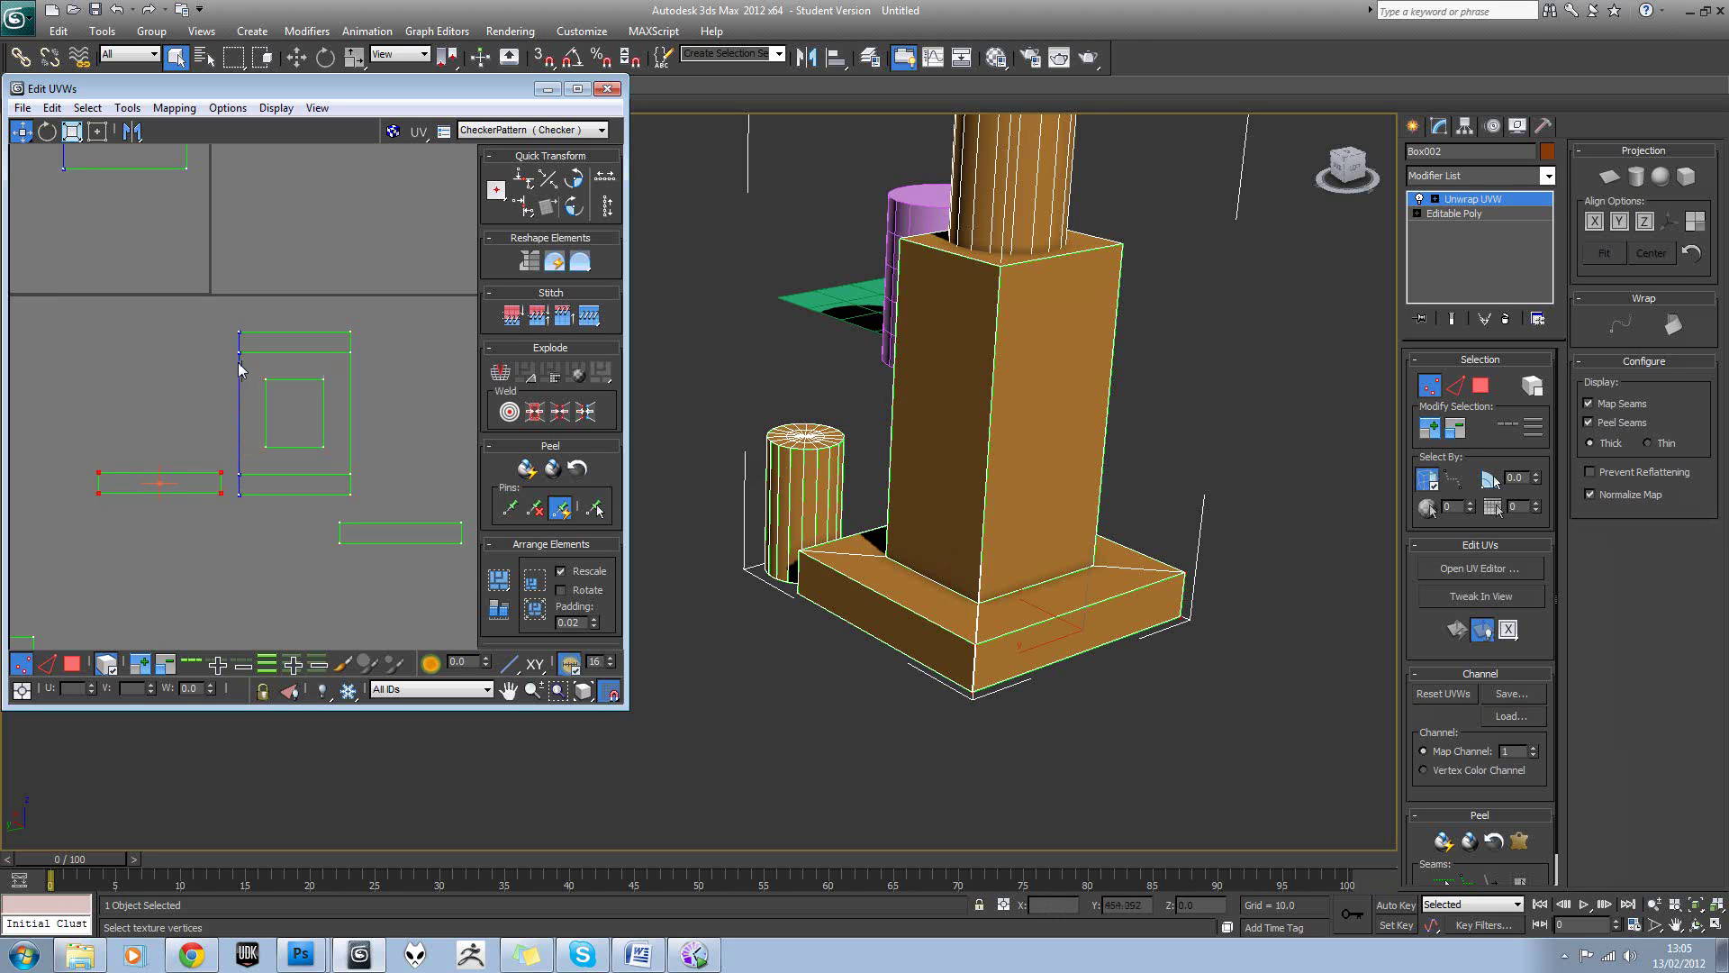
Rotate the left strip 90 degrees and snap it onto the matching left edge of the unfolded base.
left_click(239, 478)
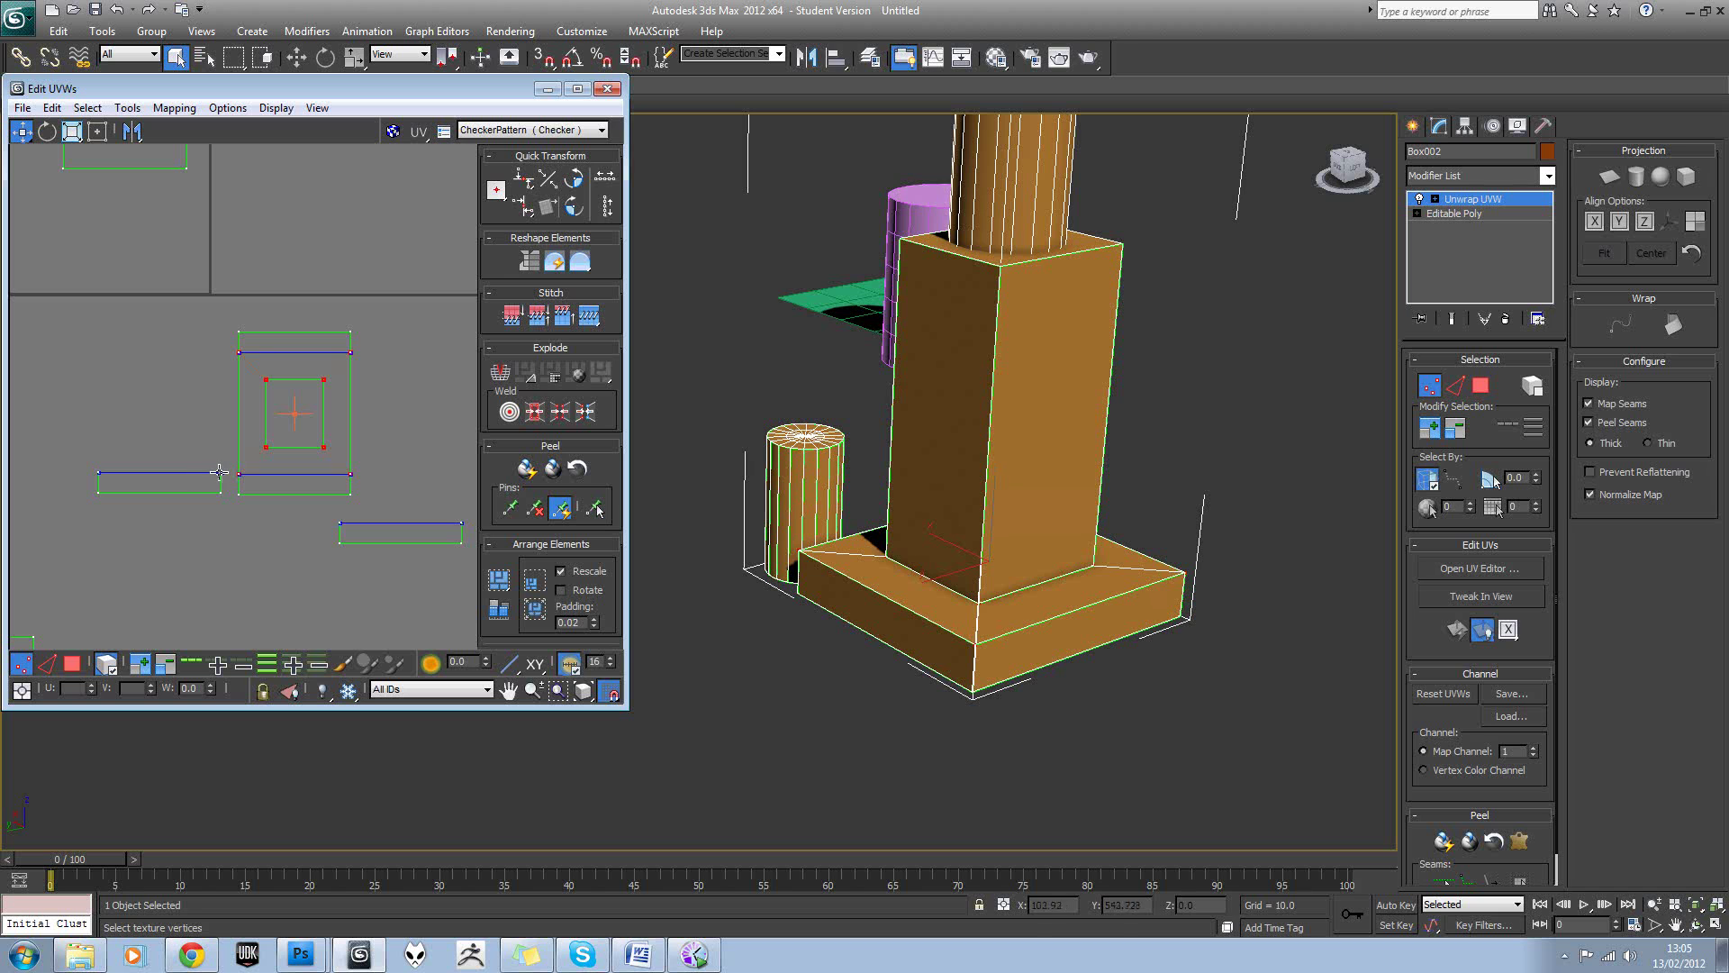
left_click(219, 473)
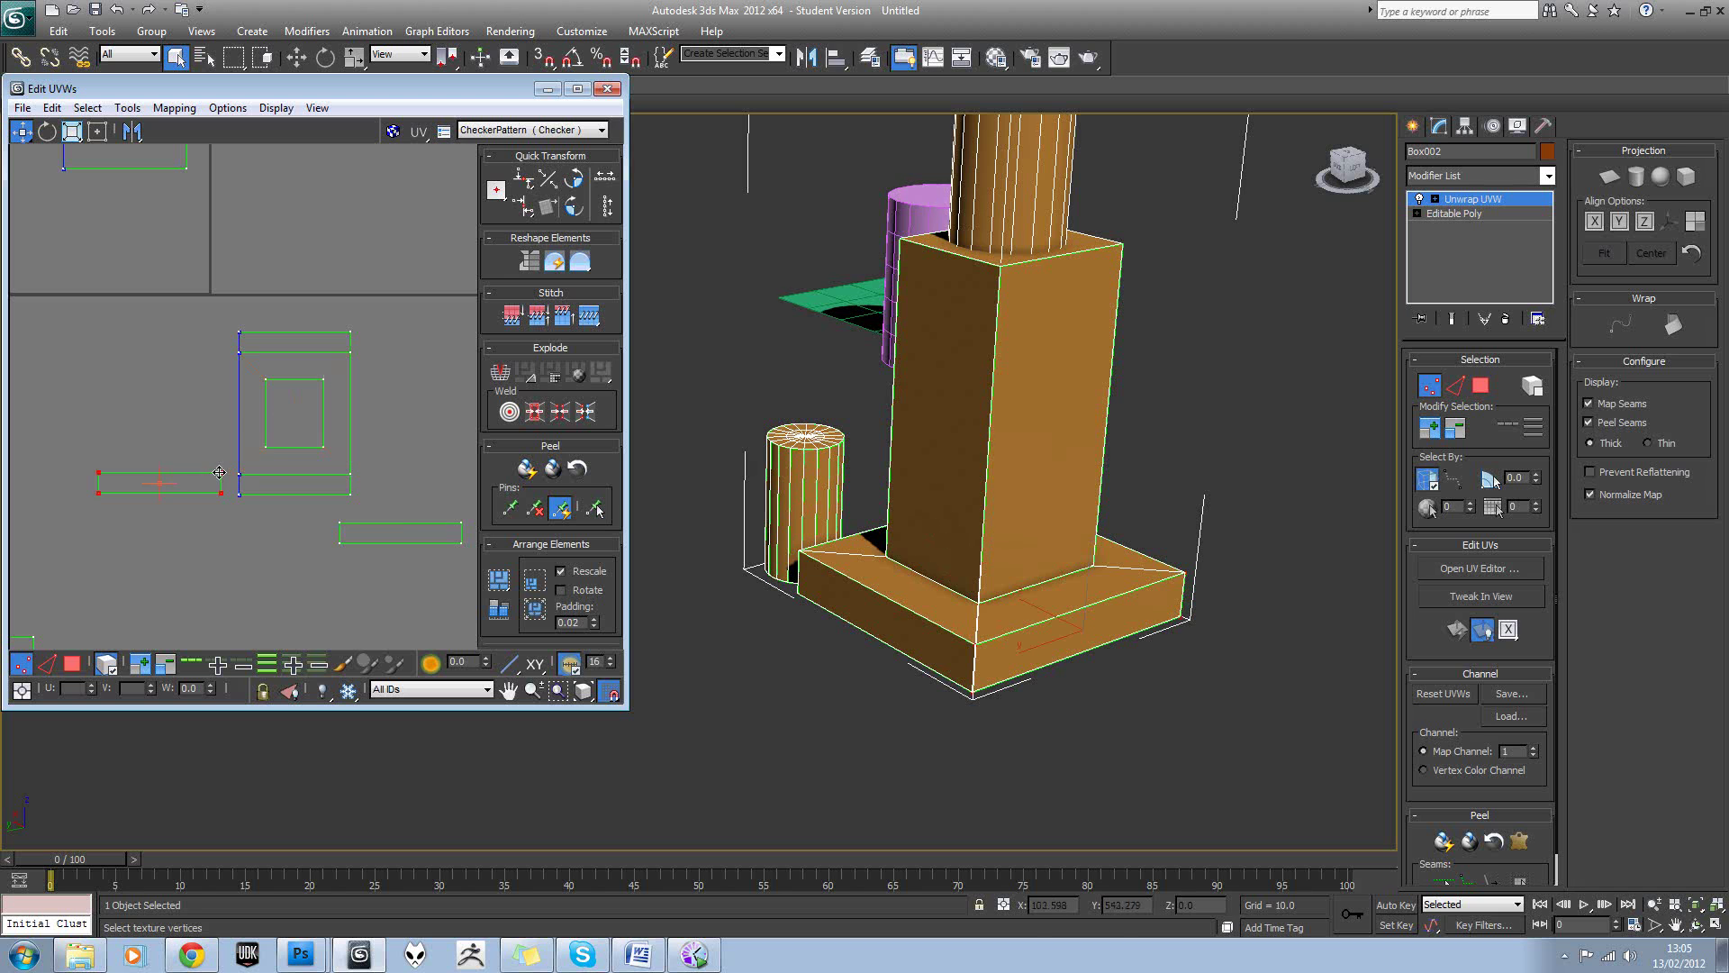
left_click(573, 210)
left_click_drag(175, 426, 239, 357)
Move the other detached strip beside the base, rotate it 90 degrees and snap it onto the base's right edge.
middle_click_drag(382, 509, 365, 492)
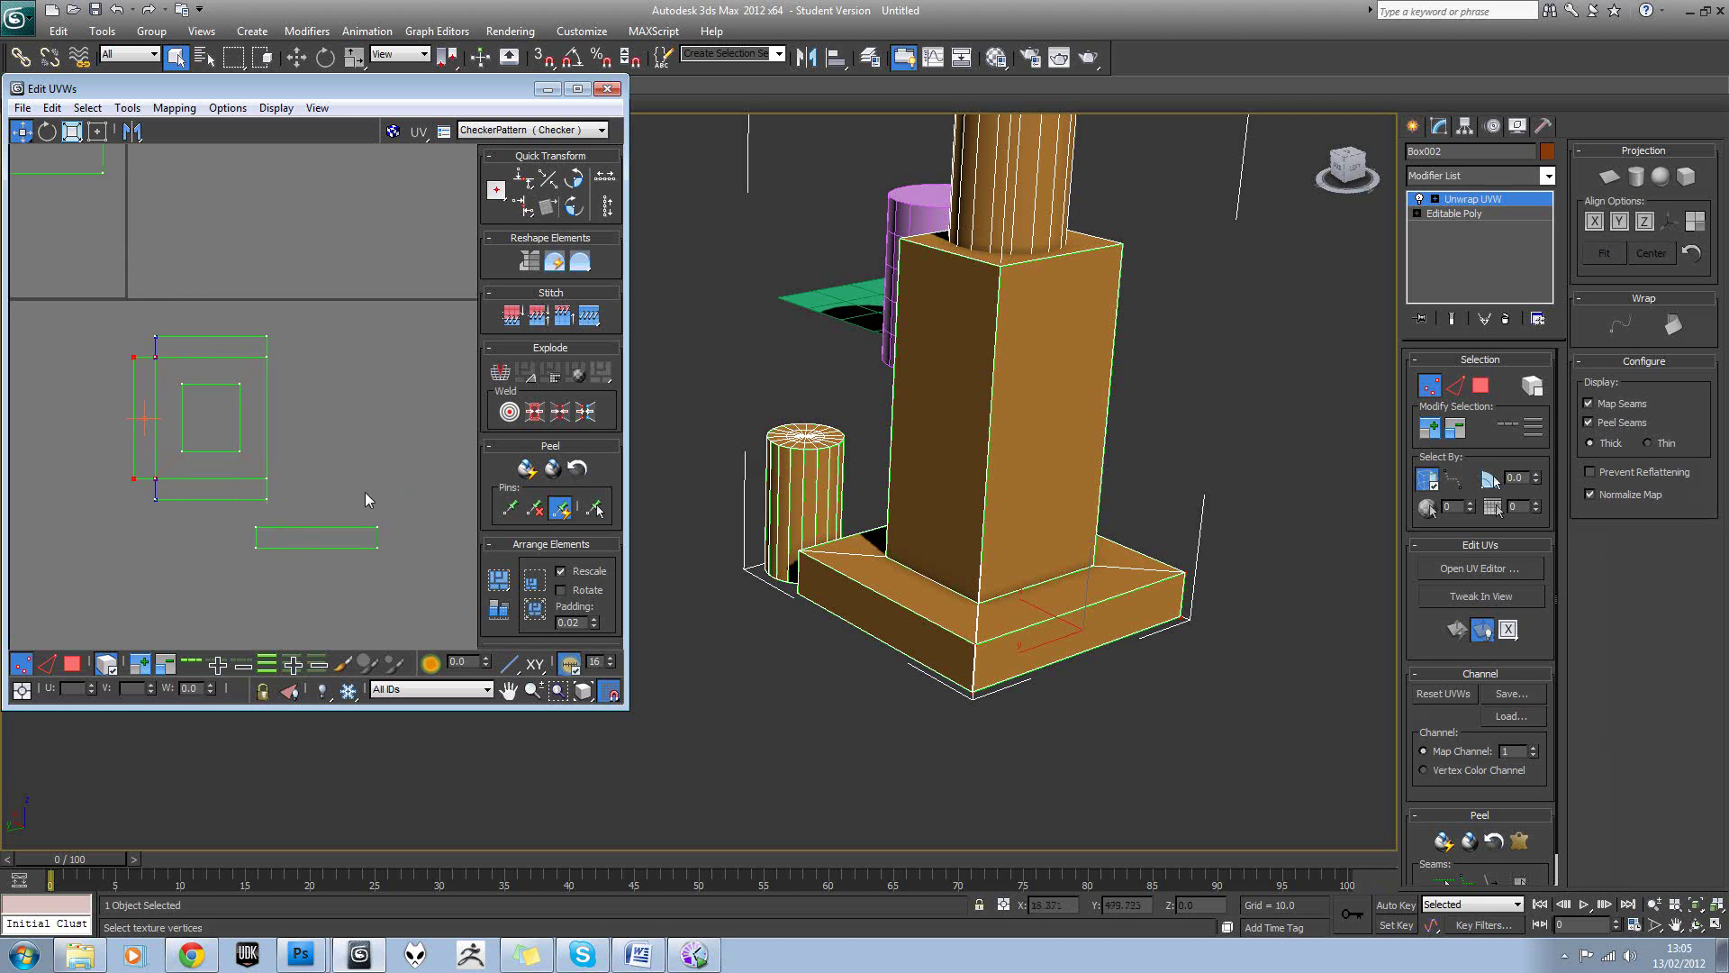
left_click(255, 547)
left_click_drag(255, 528, 304, 460)
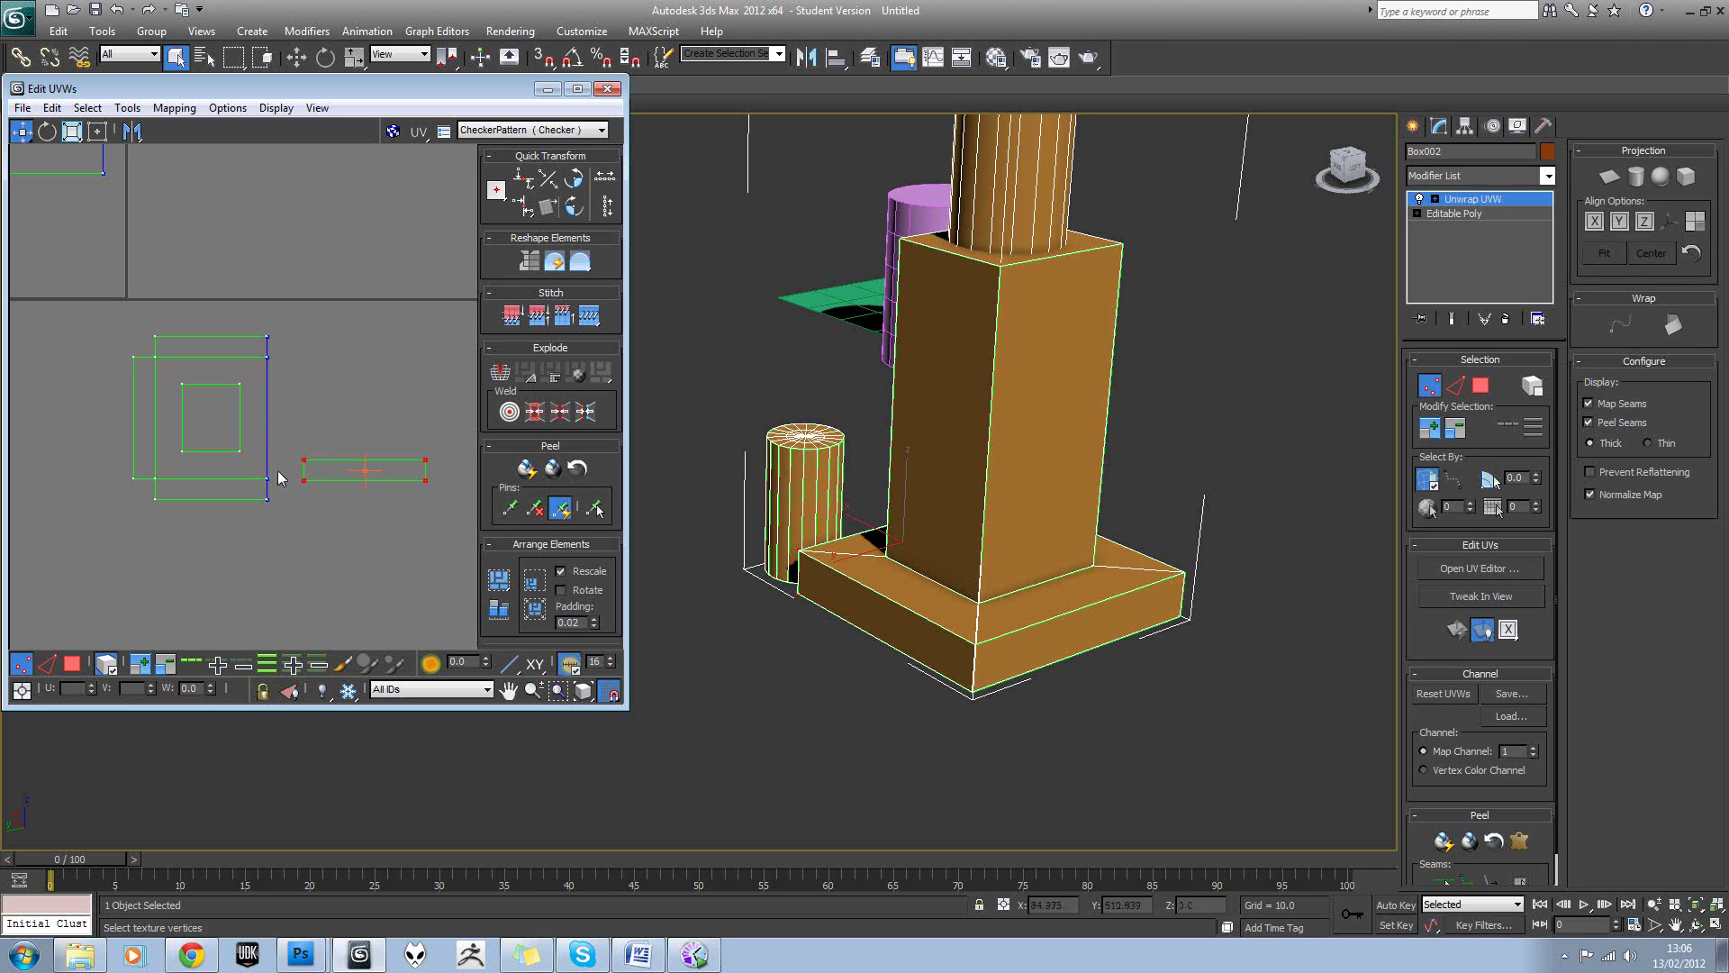
left_click_drag(276, 471, 248, 483)
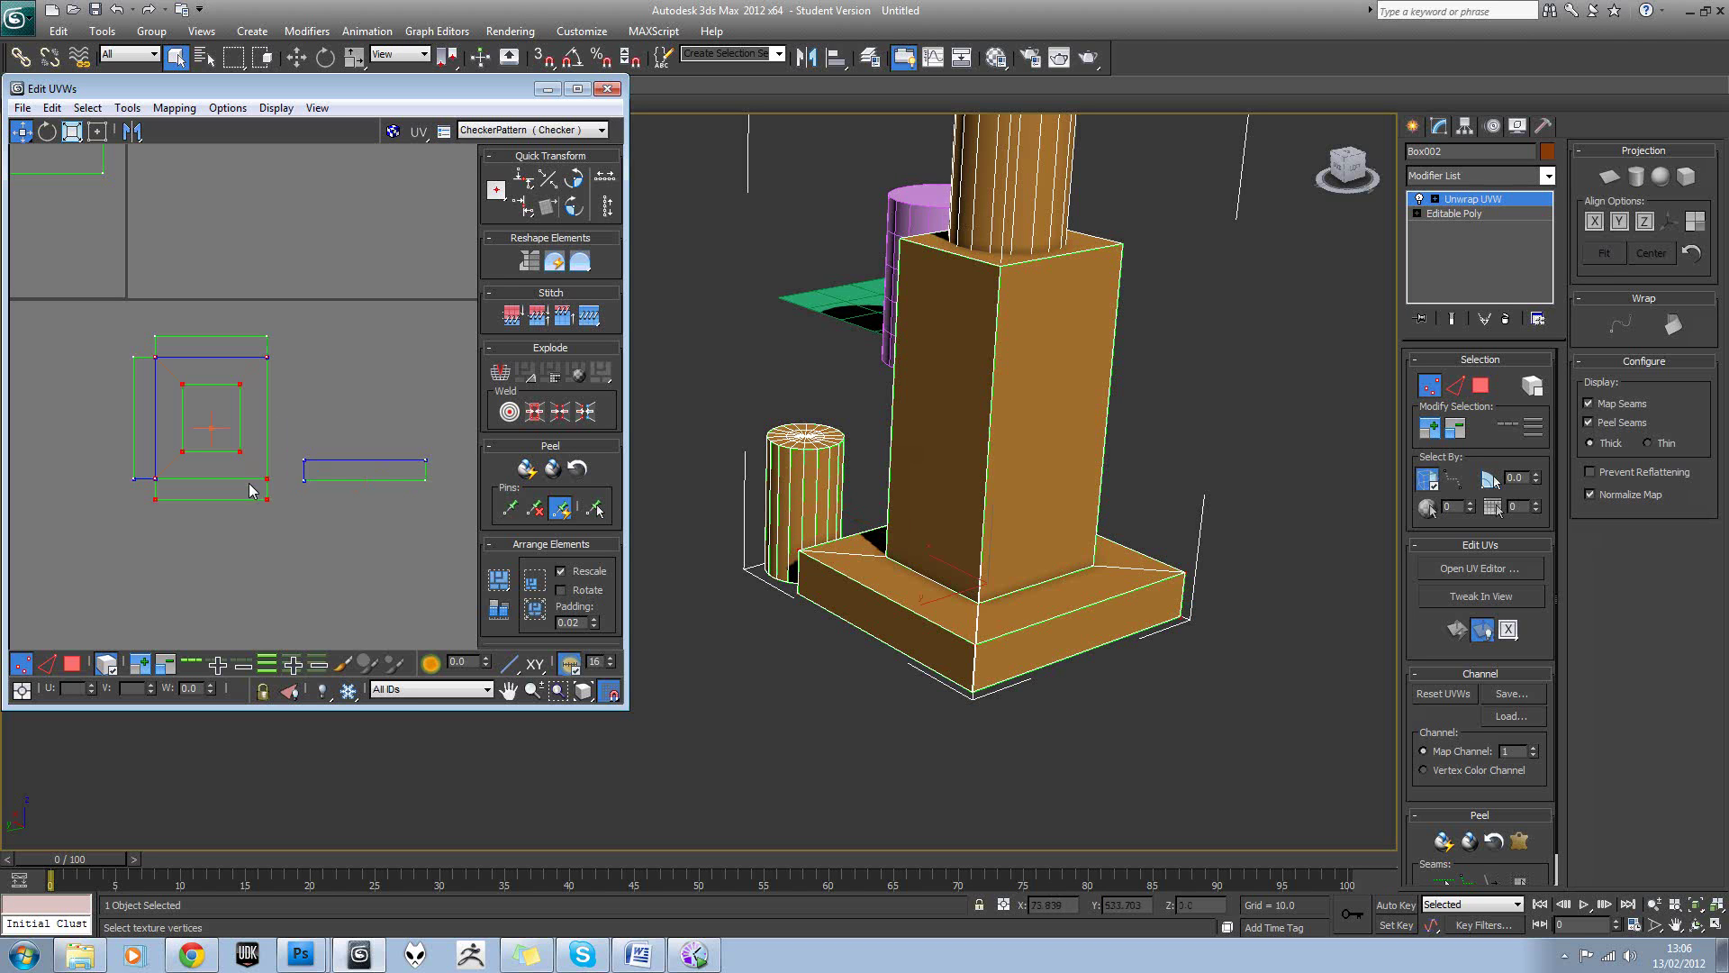
left_click(322, 449)
left_click_drag(298, 463, 298, 469)
left_click(570, 185)
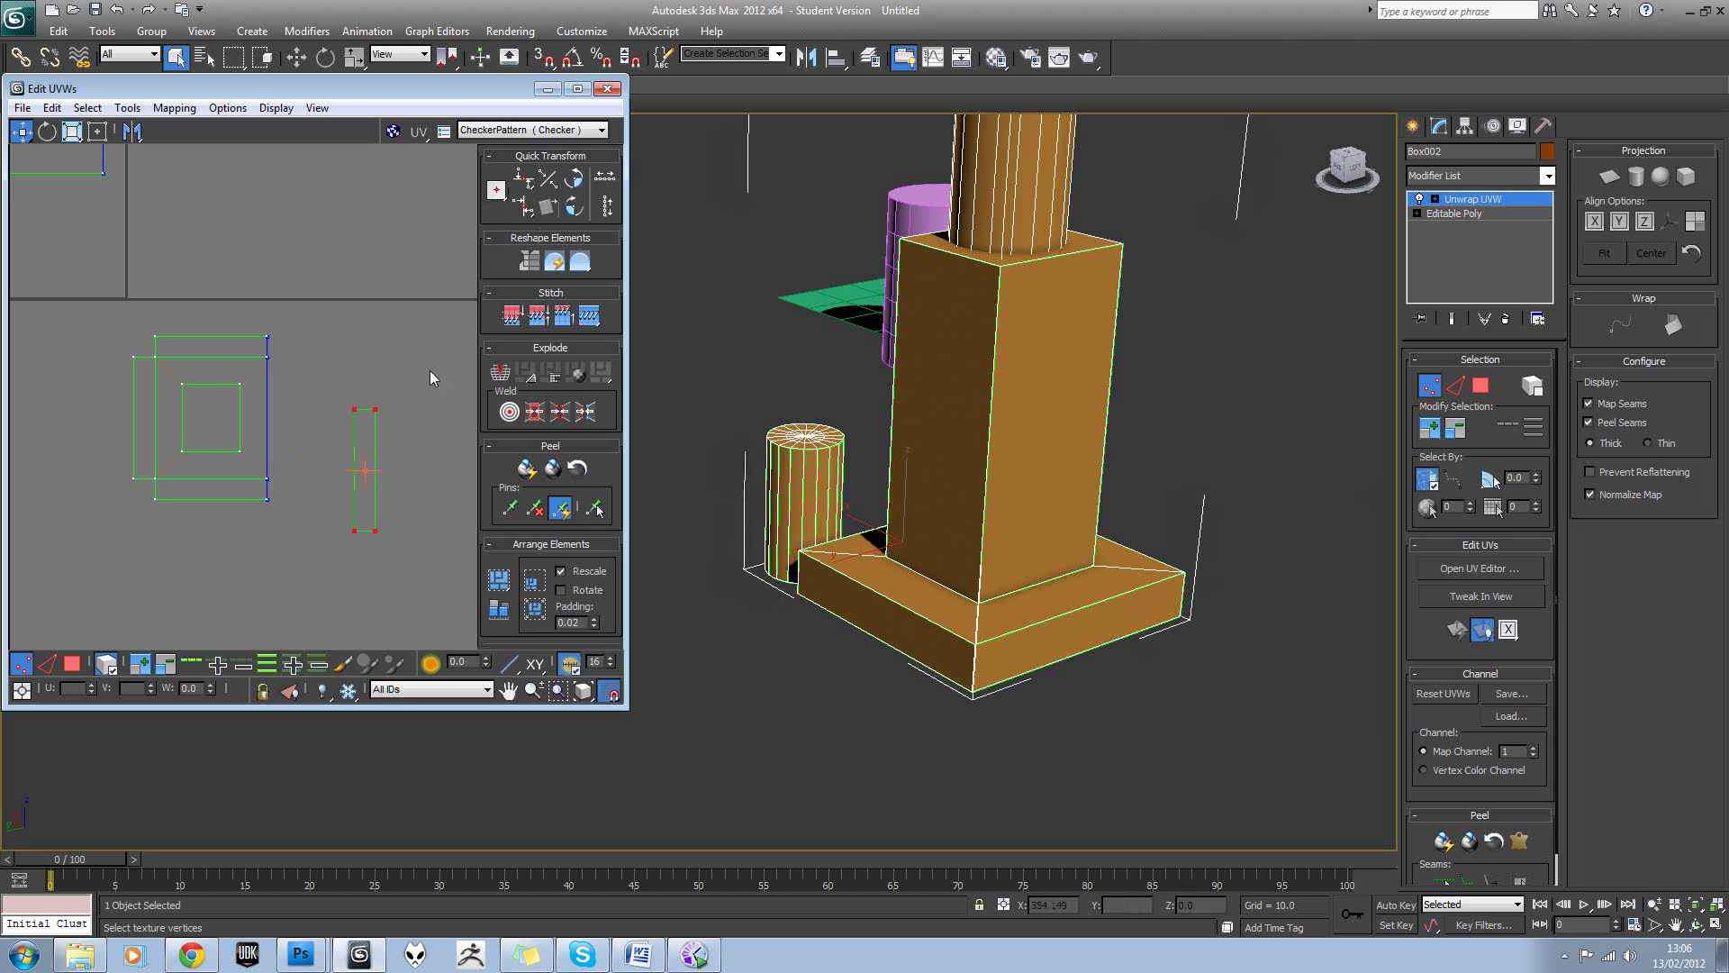
left_click(269, 483)
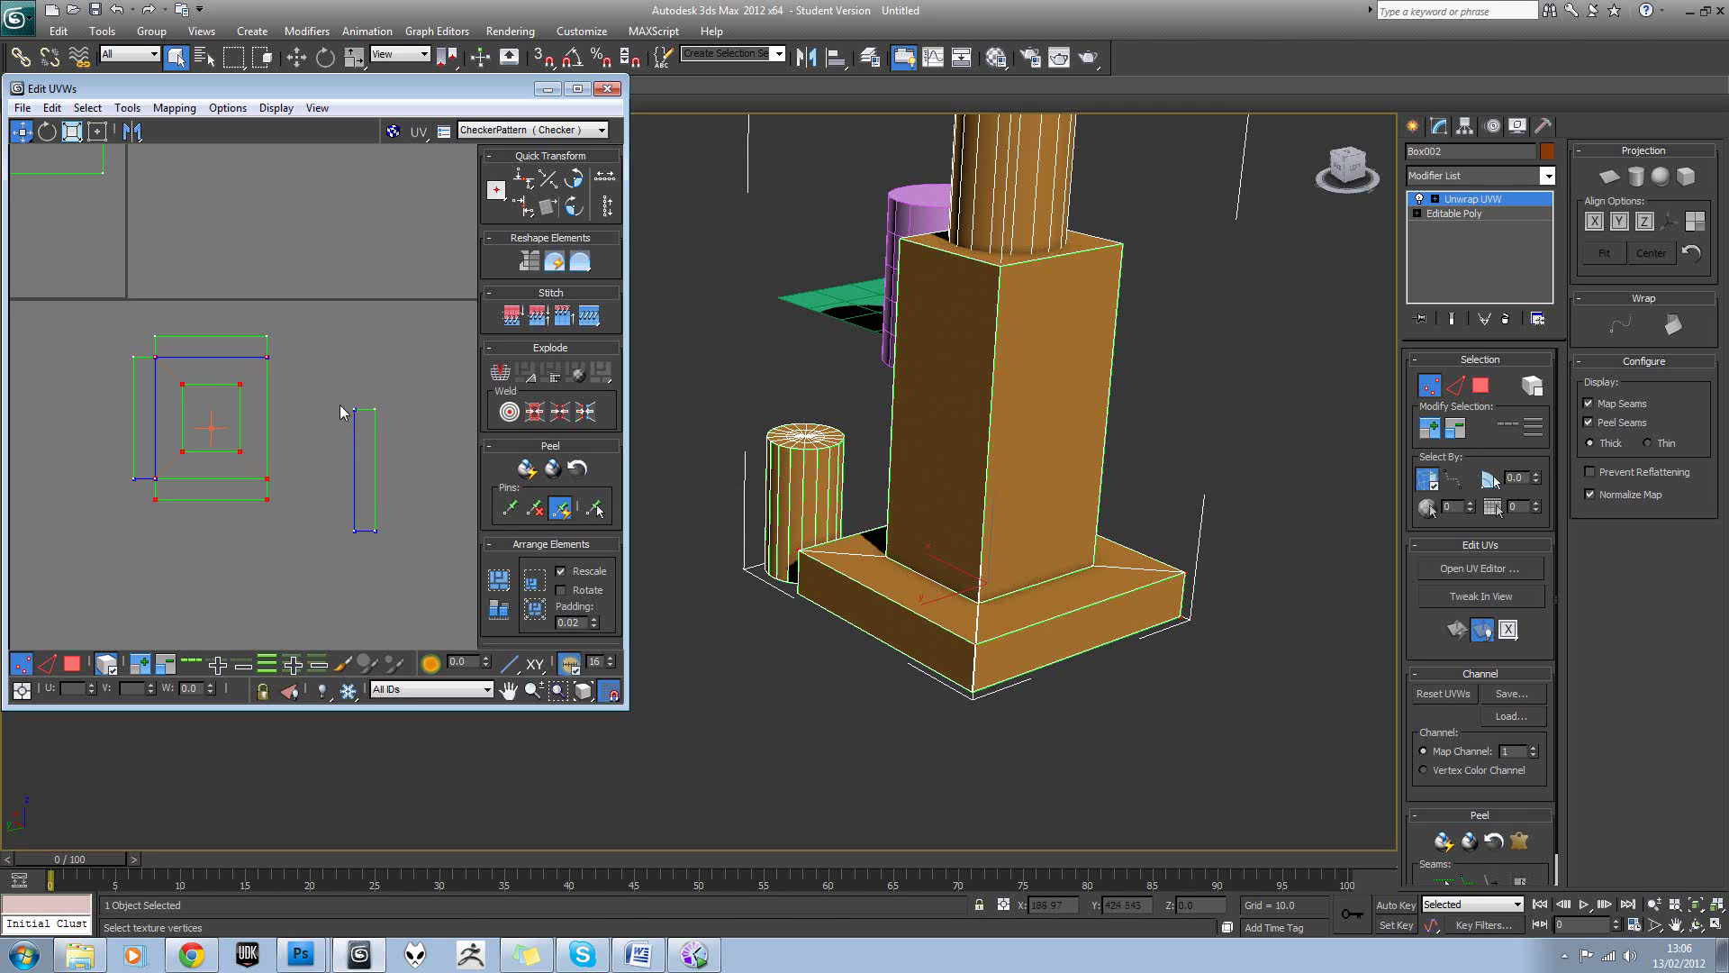
left_click_drag(397, 550, 267, 479)
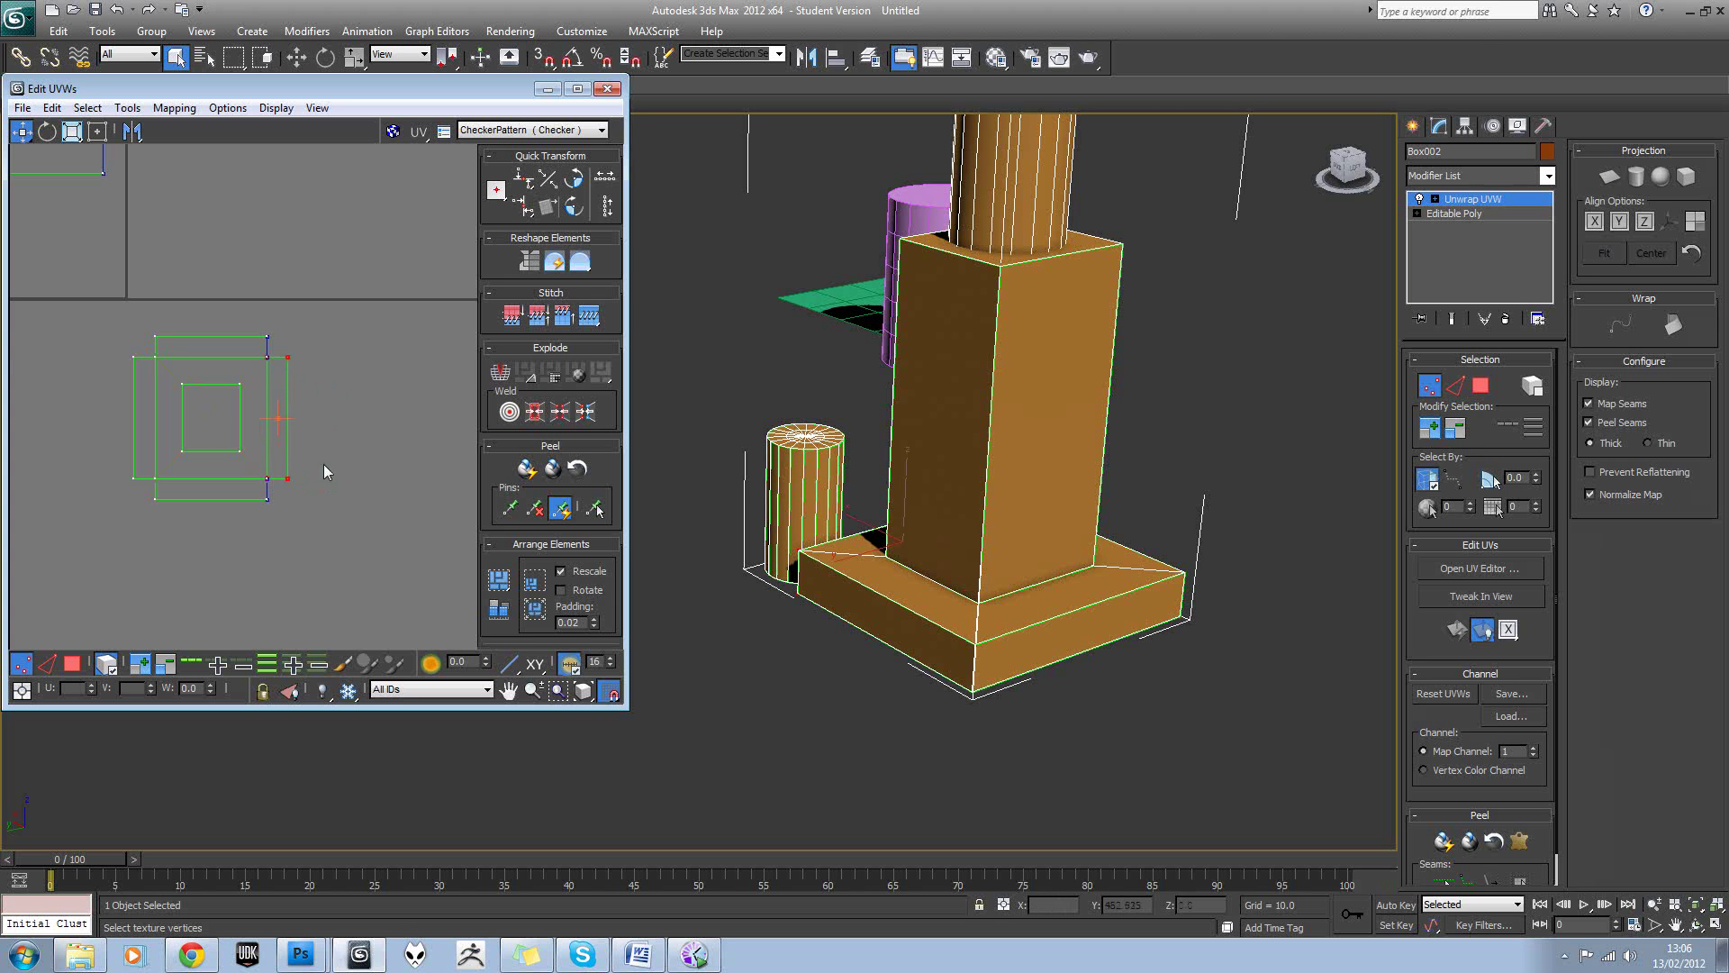
left_click(350, 444)
Move the joined base cluster above the stacked box UVs and bring the underside square down beside it.
scroll(349, 445, "down", 5)
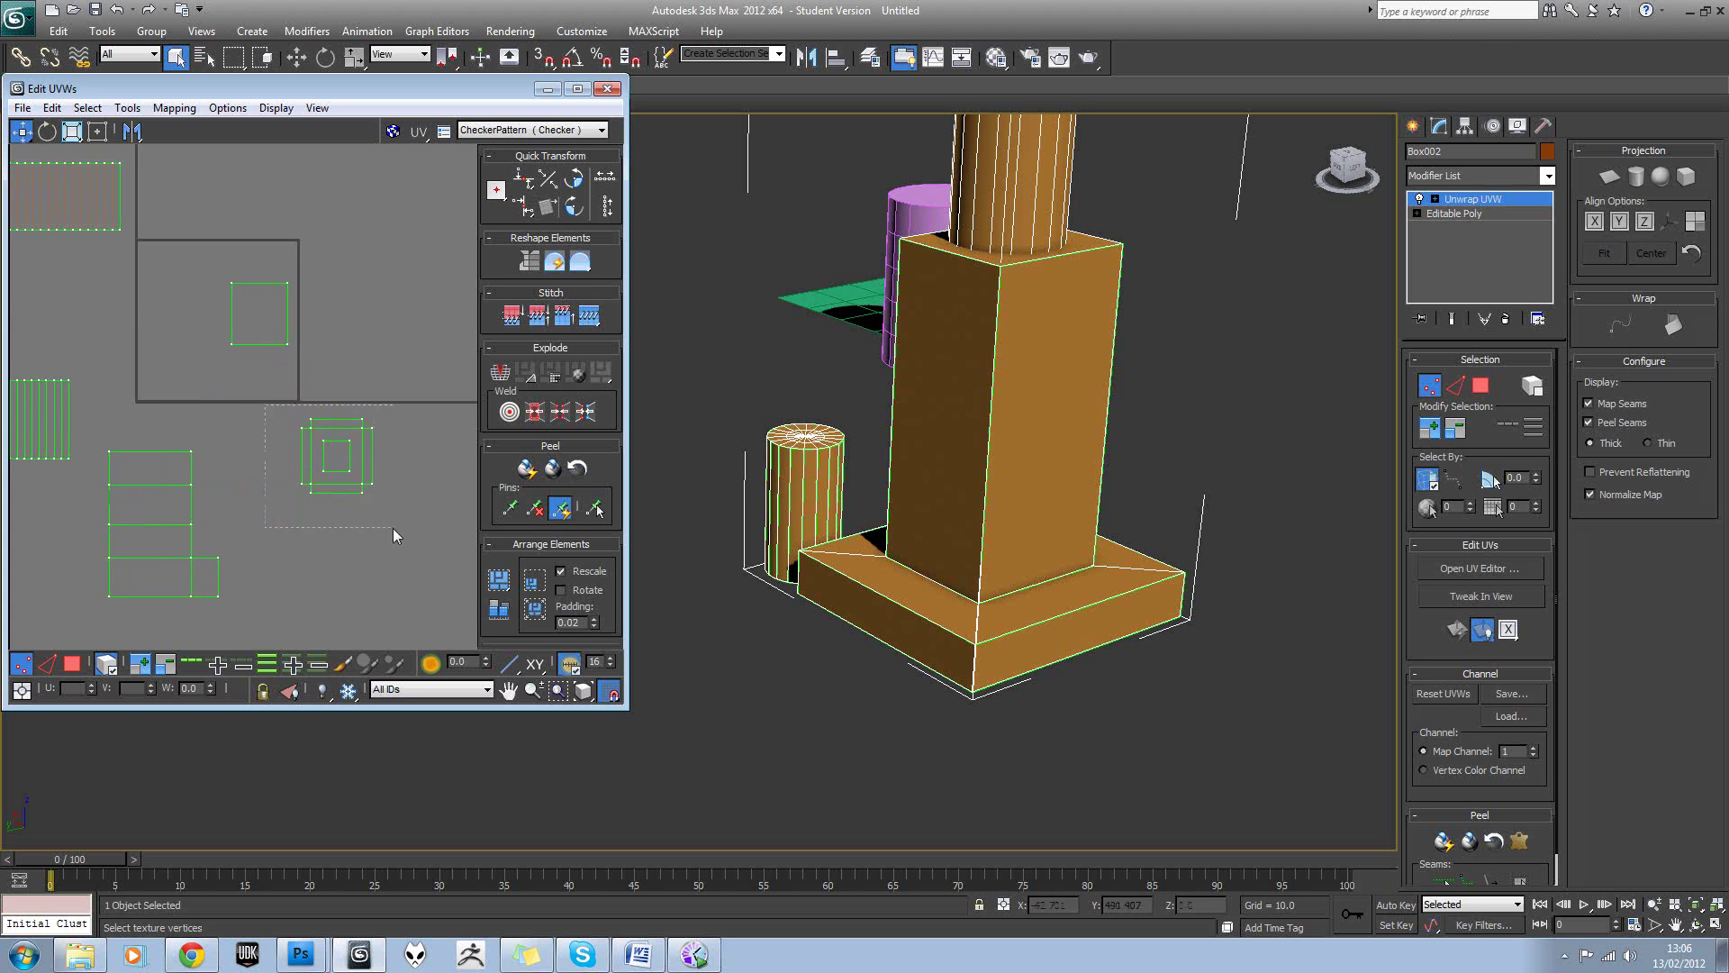
left_click_drag(392, 528, 190, 436)
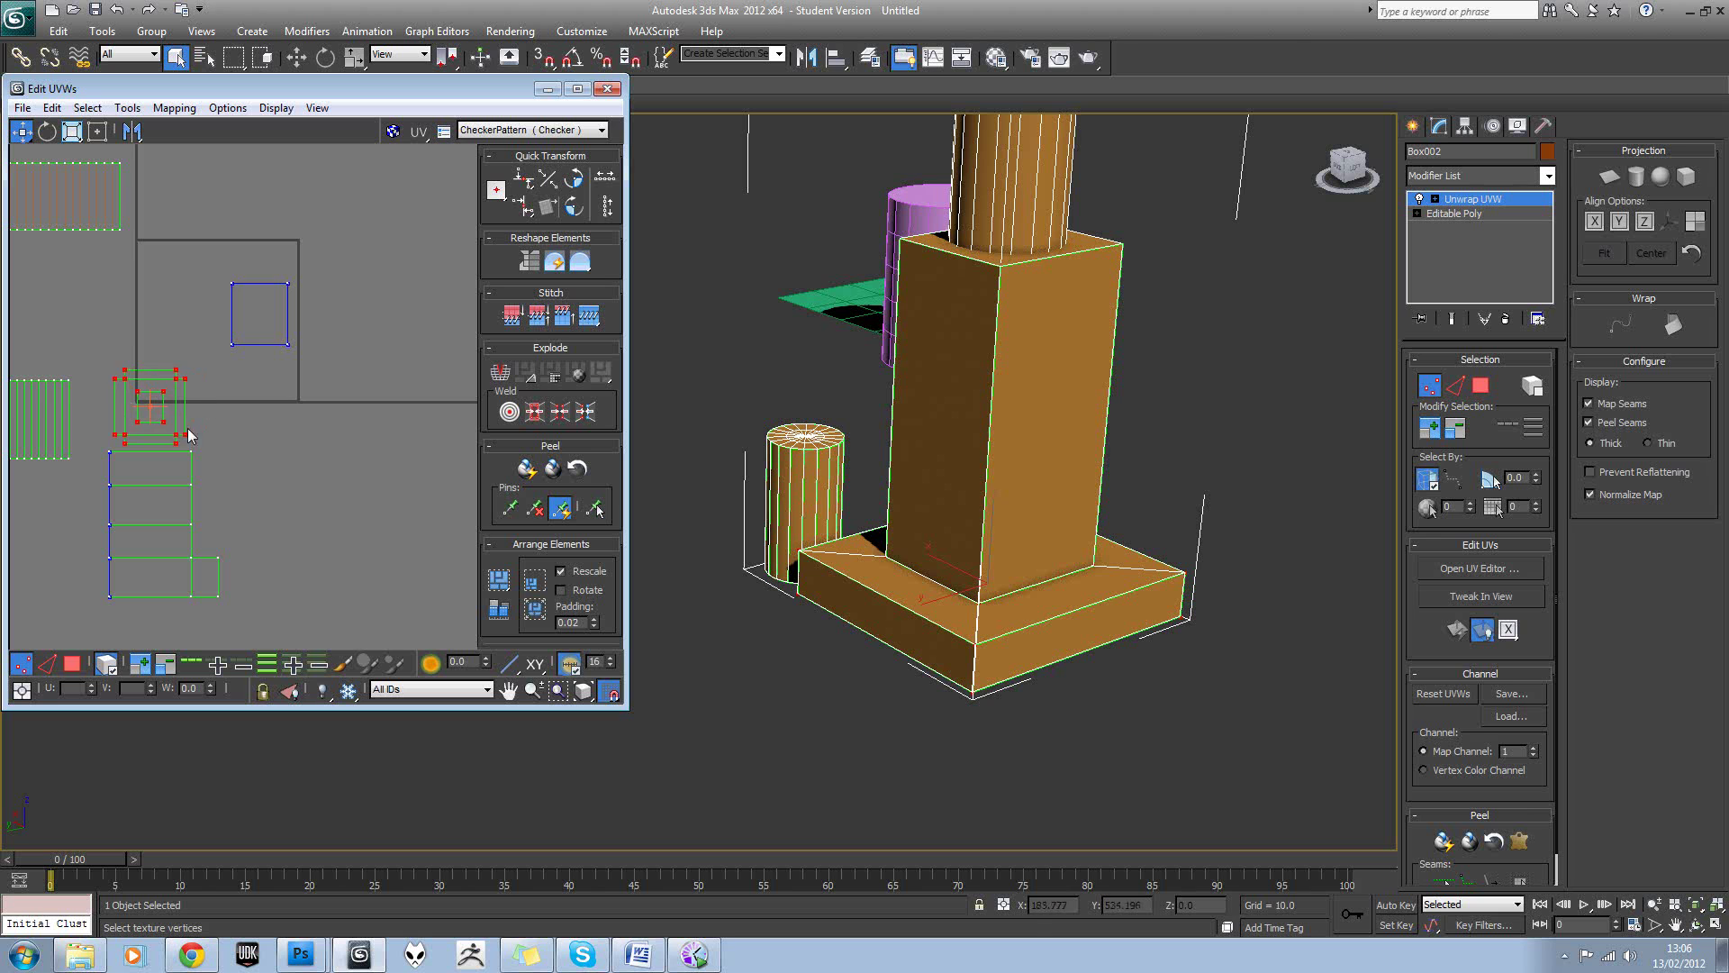
left_click_drag(325, 247, 216, 455)
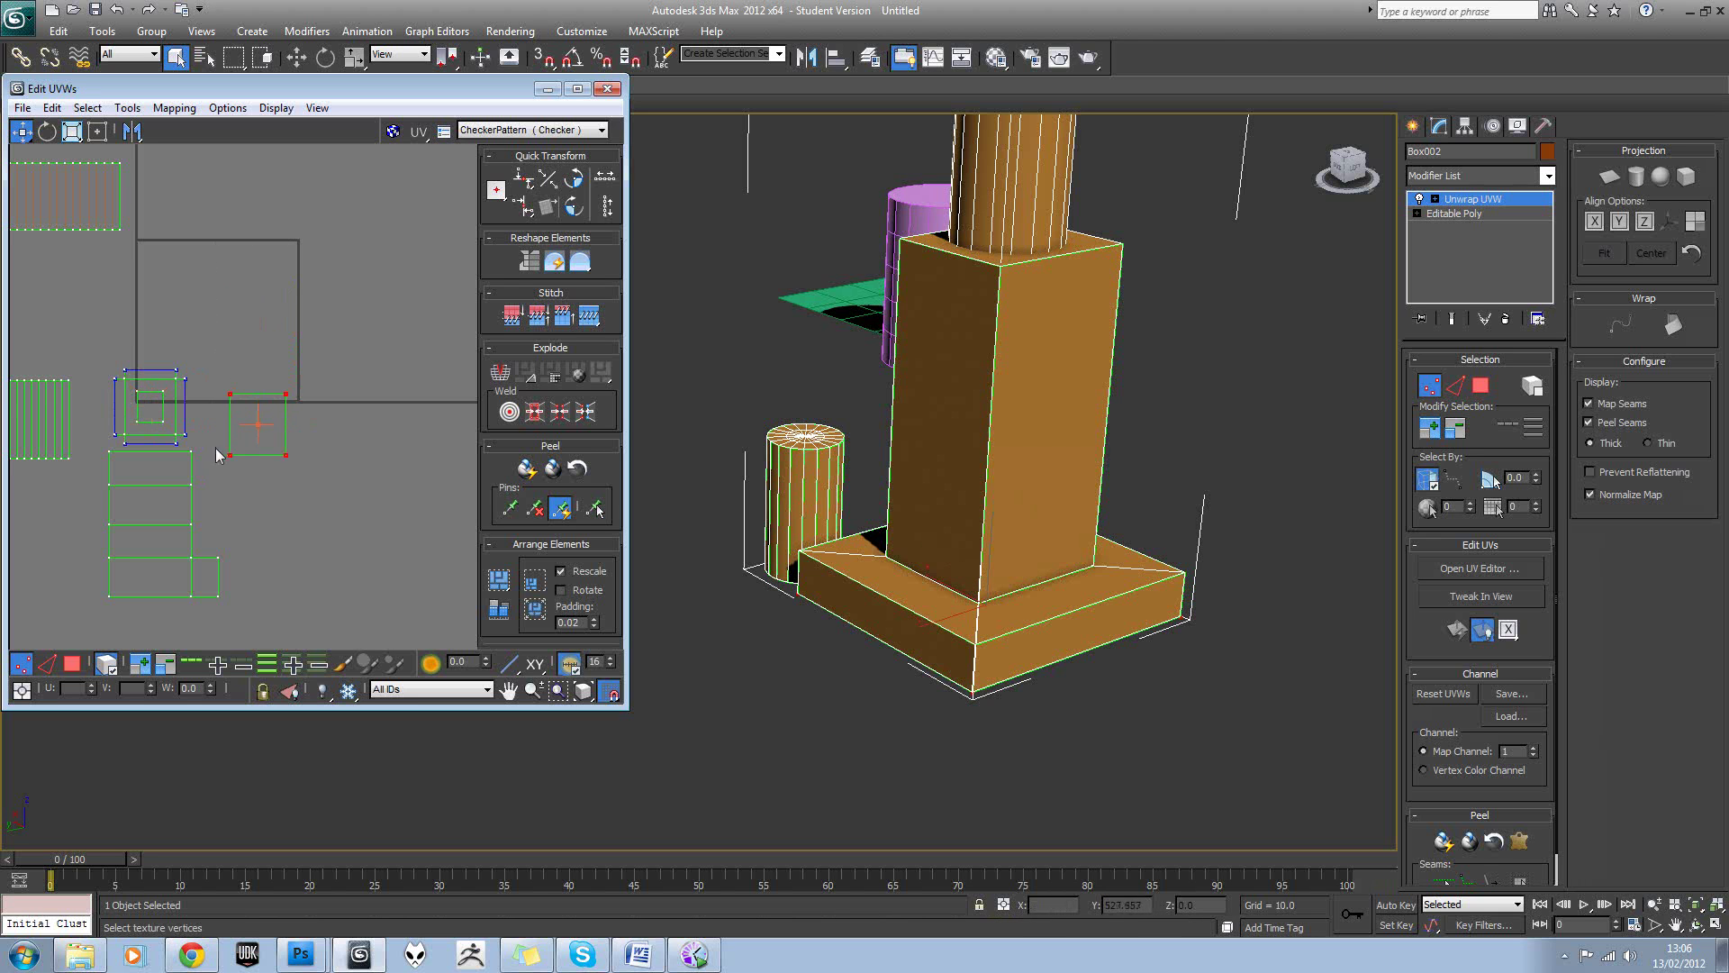
Check which underside edge is shared with the base's right strip and flip the underside face horizontally.
scroll(216, 455, "up", 4)
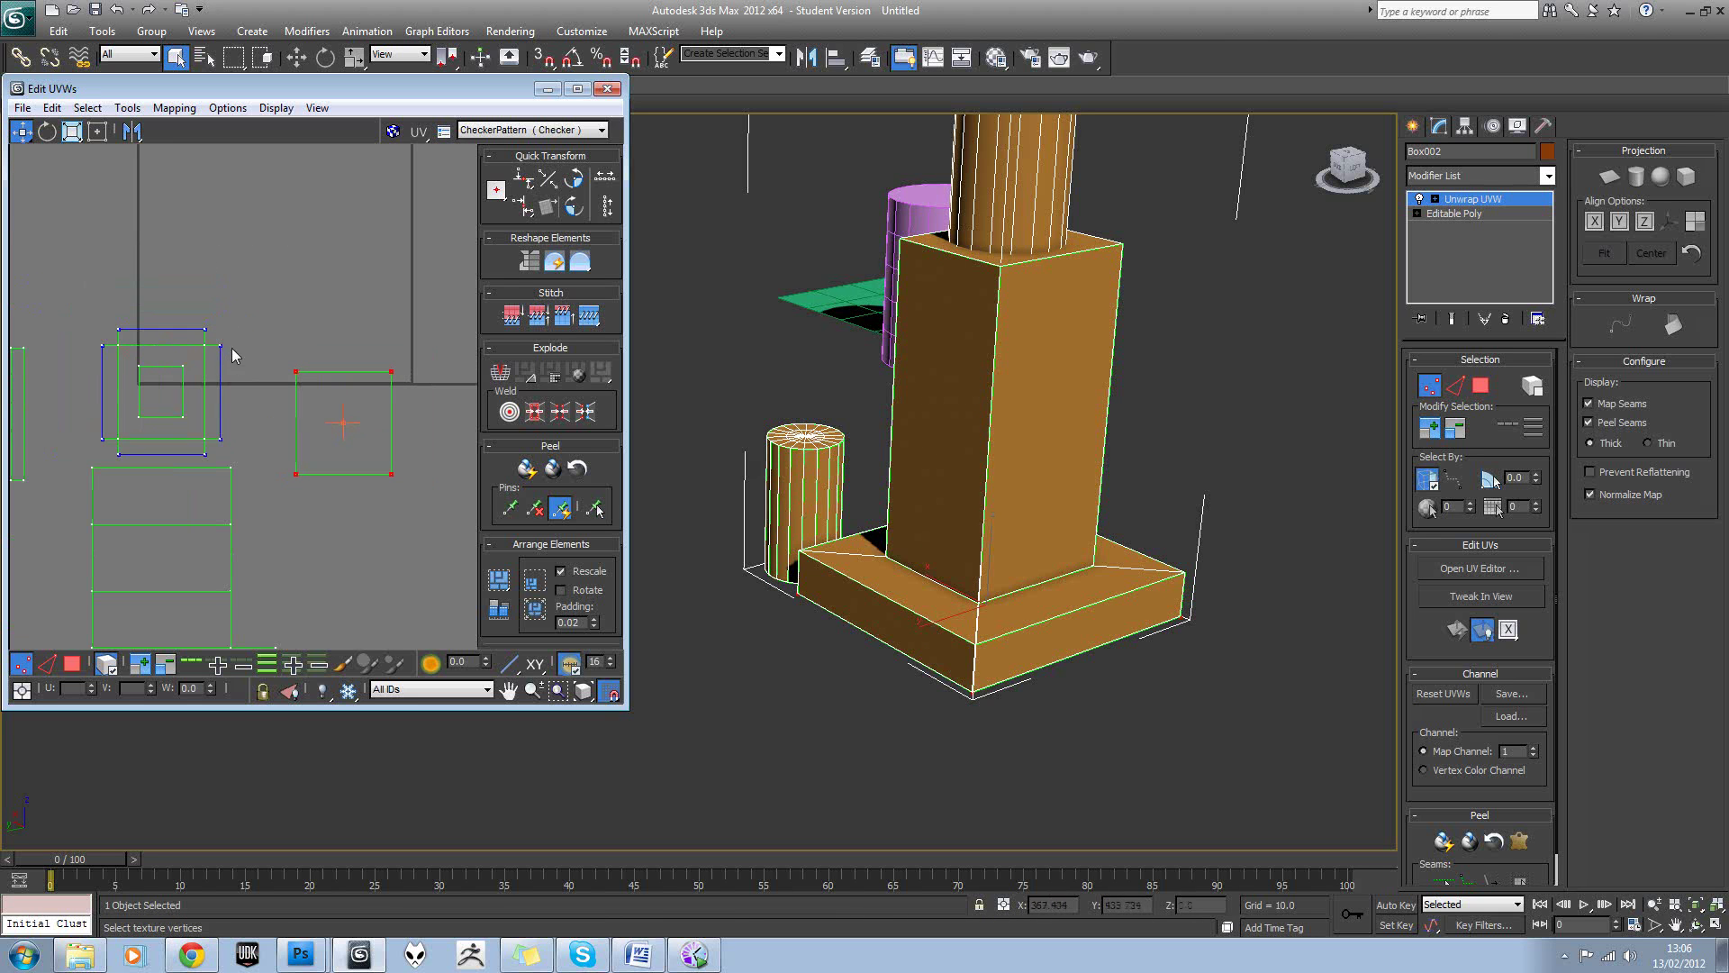
left_click_drag(214, 358, 208, 367)
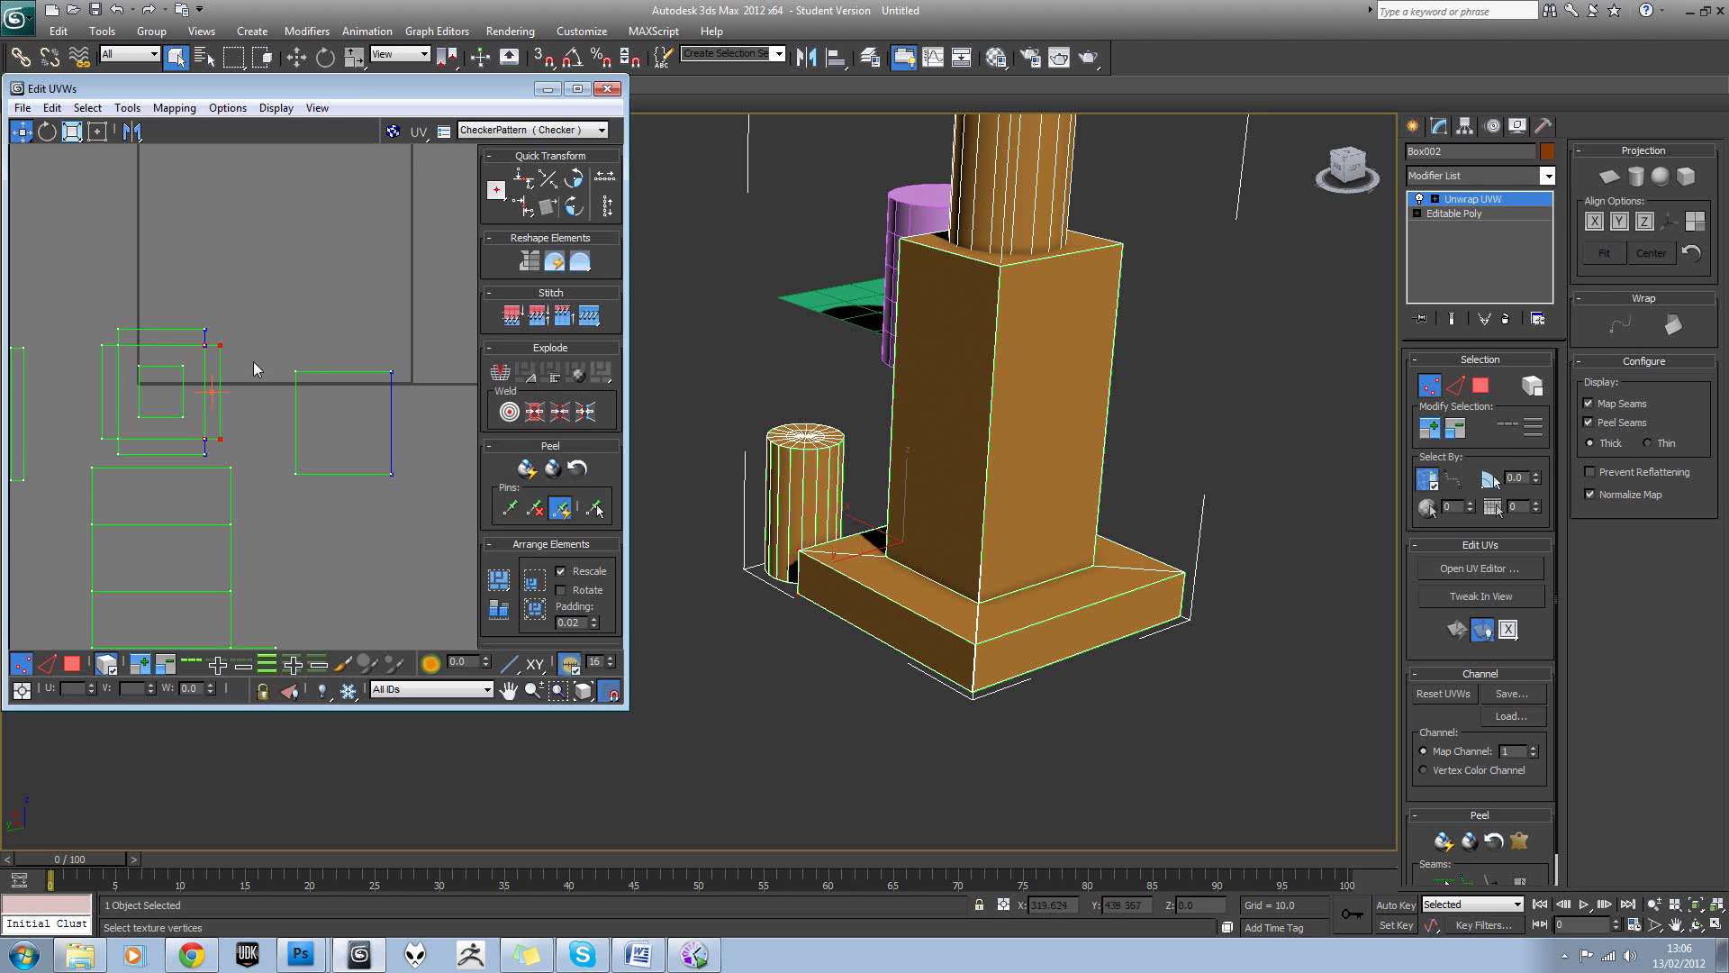
scroll(243, 361, "up", 4)
middle_click_drag(238, 360, 195, 365)
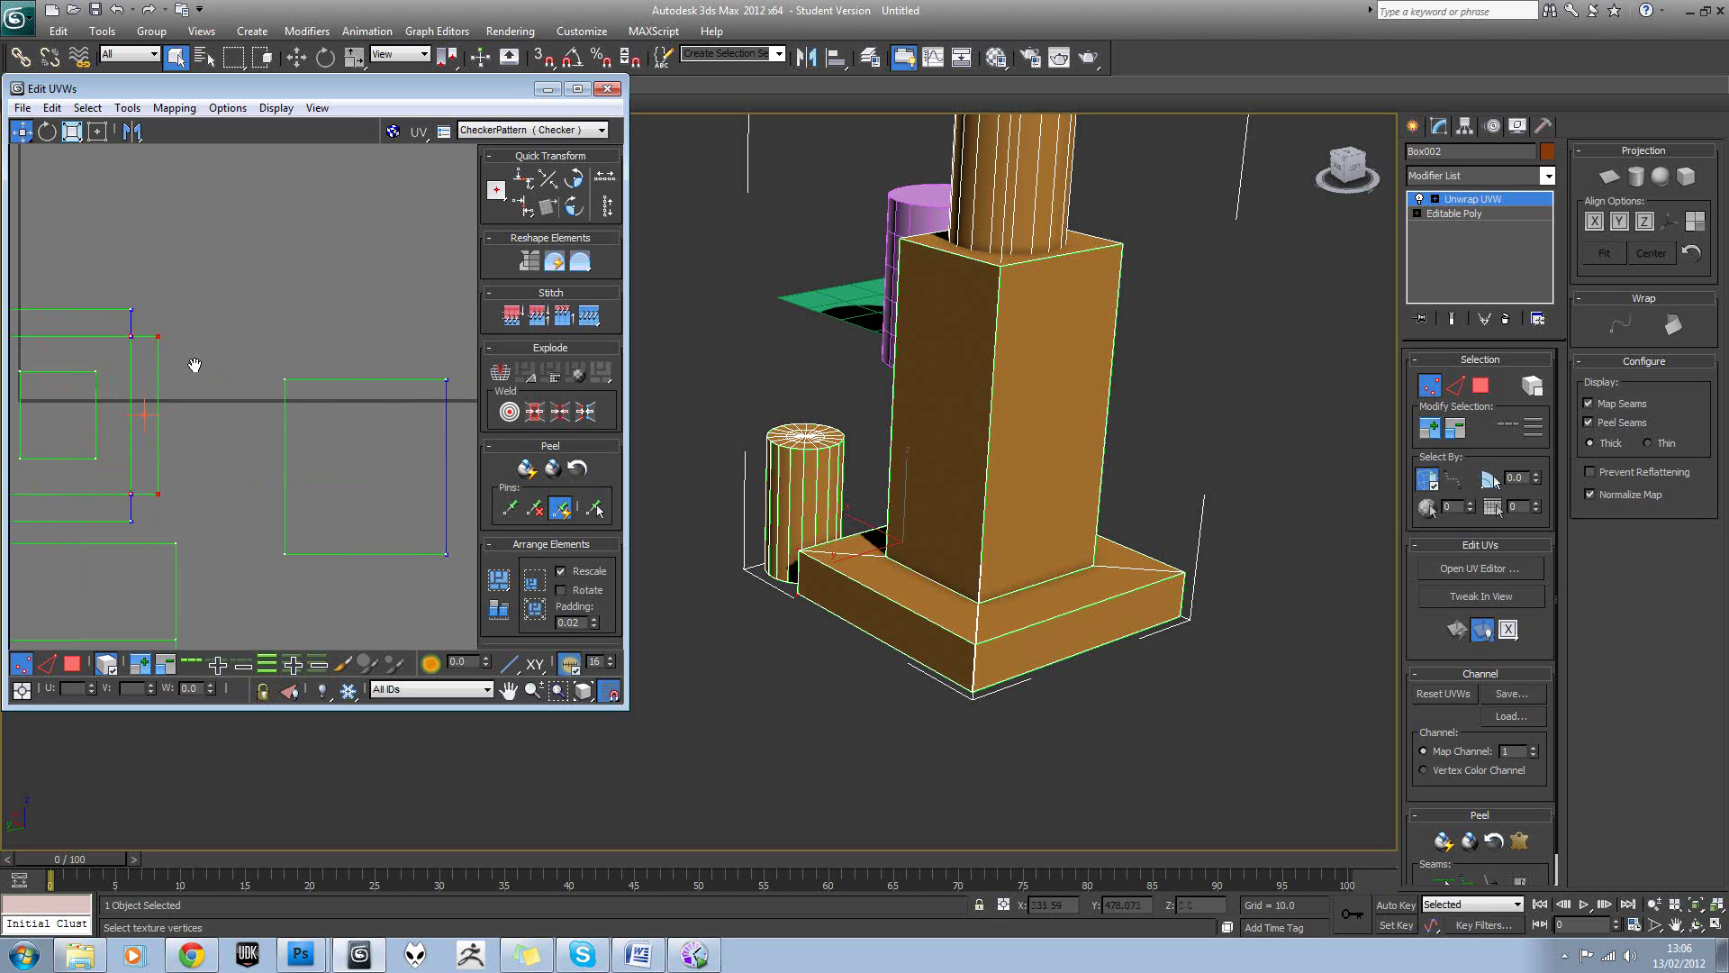
scroll(195, 365, "down", 2)
left_click_drag(203, 334, 174, 490)
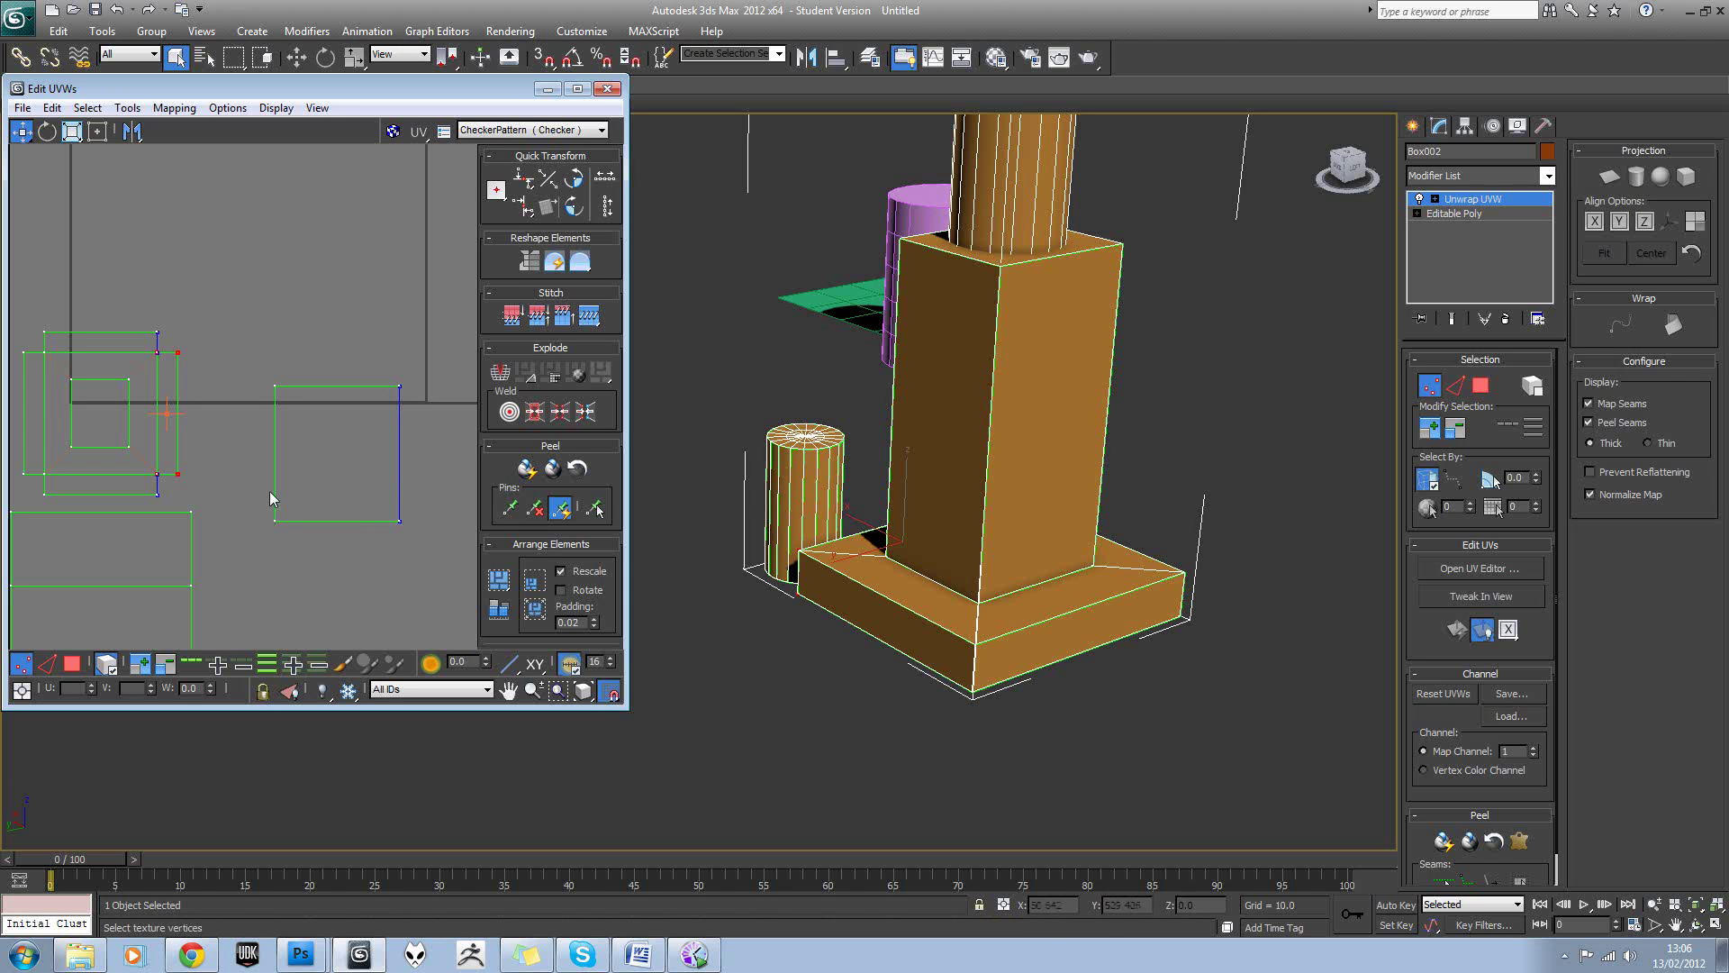
left_click_drag(256, 367, 418, 538)
left_click(165, 109)
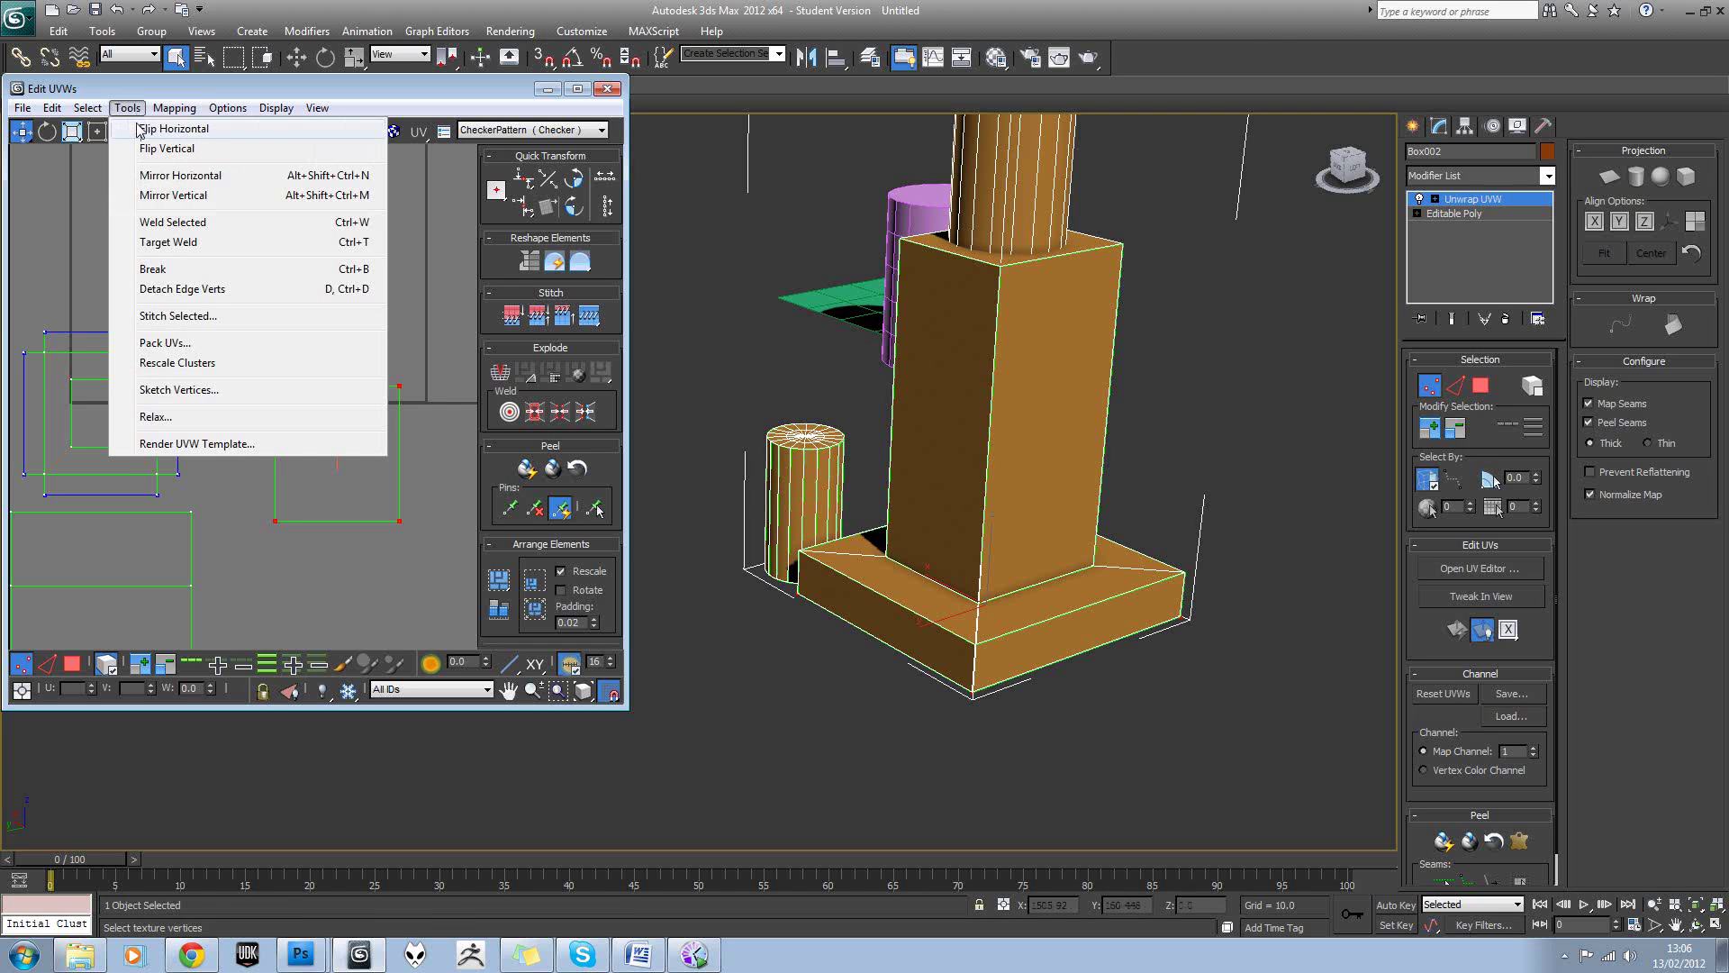
left_click(139, 131)
left_click_drag(211, 326, 412, 544)
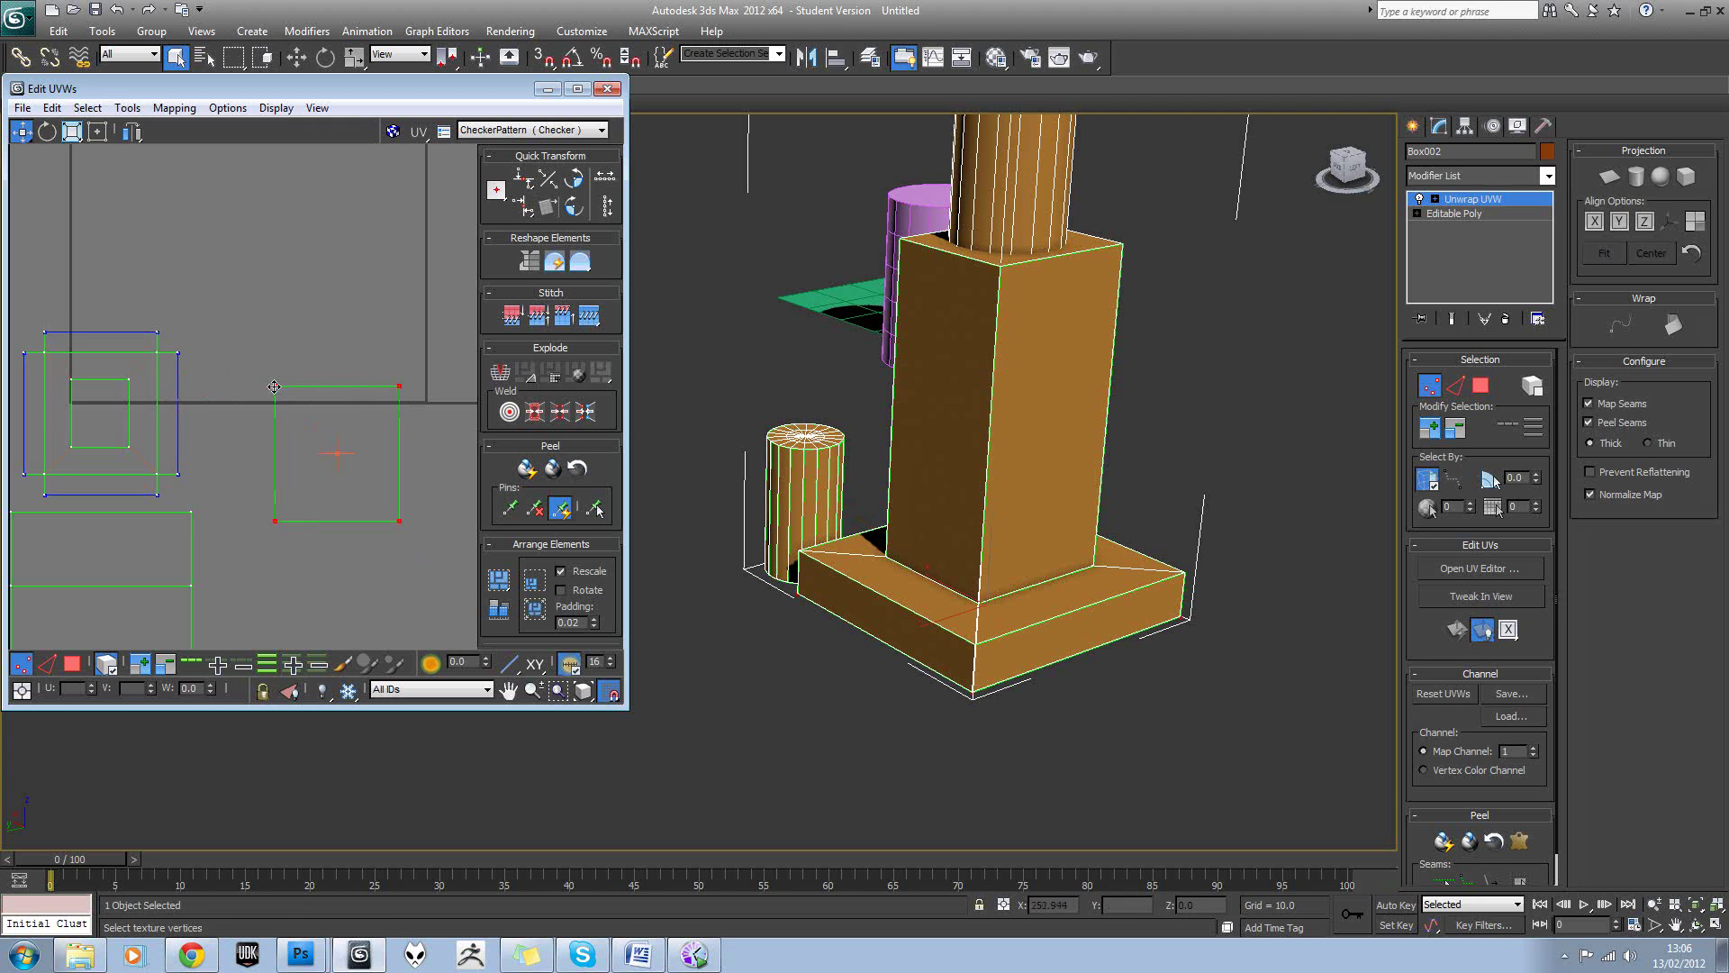
Snap the underside to the right strip's upper corner and, with element selection off, raise its lower edge to the strip's lower corner.
left_click_drag(275, 388, 177, 353)
scroll(205, 498, "up", 2)
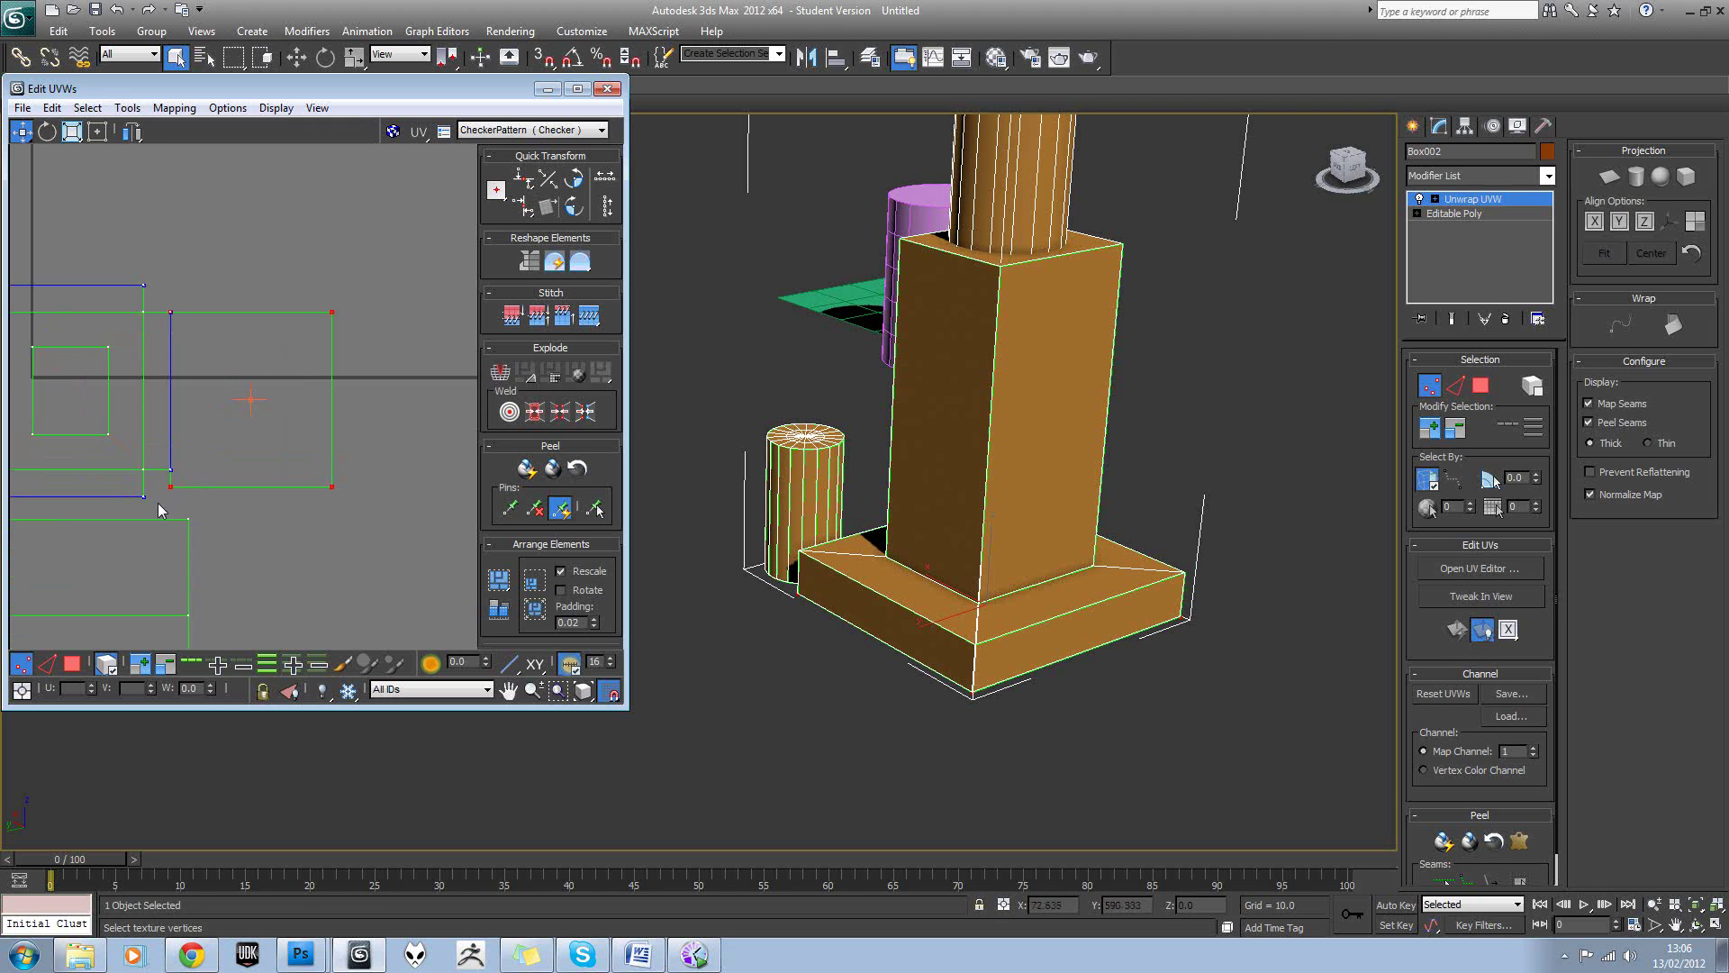
left_click_drag(159, 503, 328, 517)
left_click_drag(344, 485, 344, 484)
left_click_drag(170, 488, 169, 469)
left_click(262, 389)
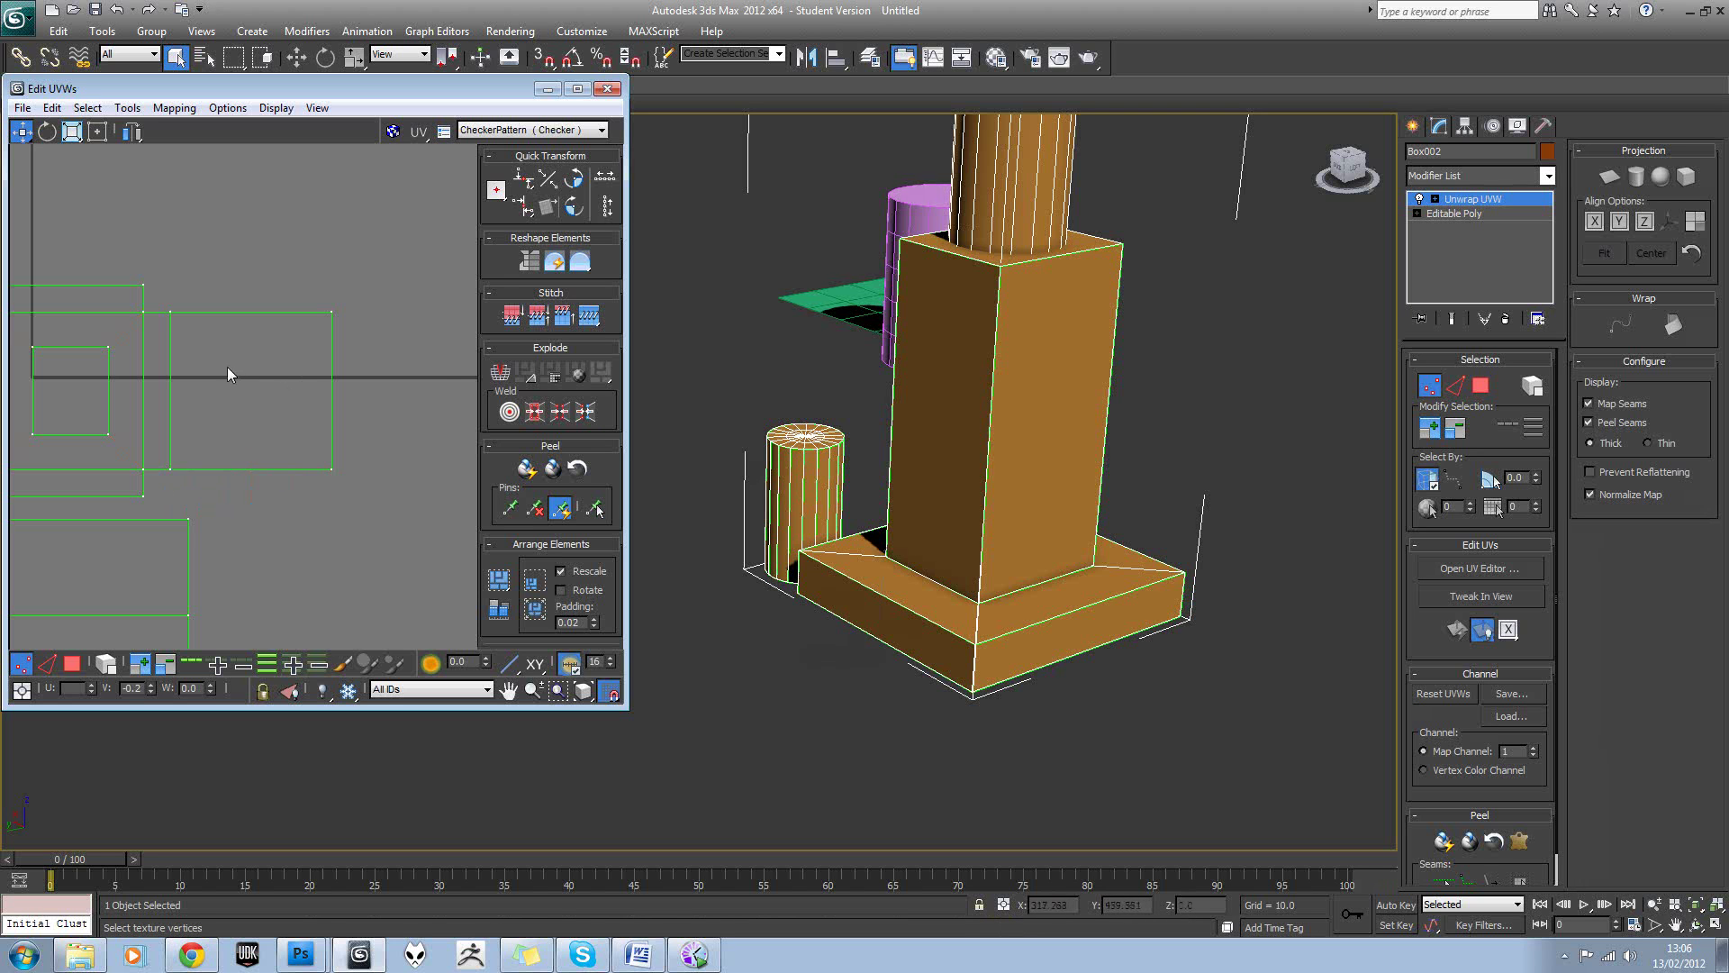
Review the full UV layout alongside the boxes and cylinders of the composite model.
scroll(285, 378, "down", 2)
scroll(332, 359, "down", 3)
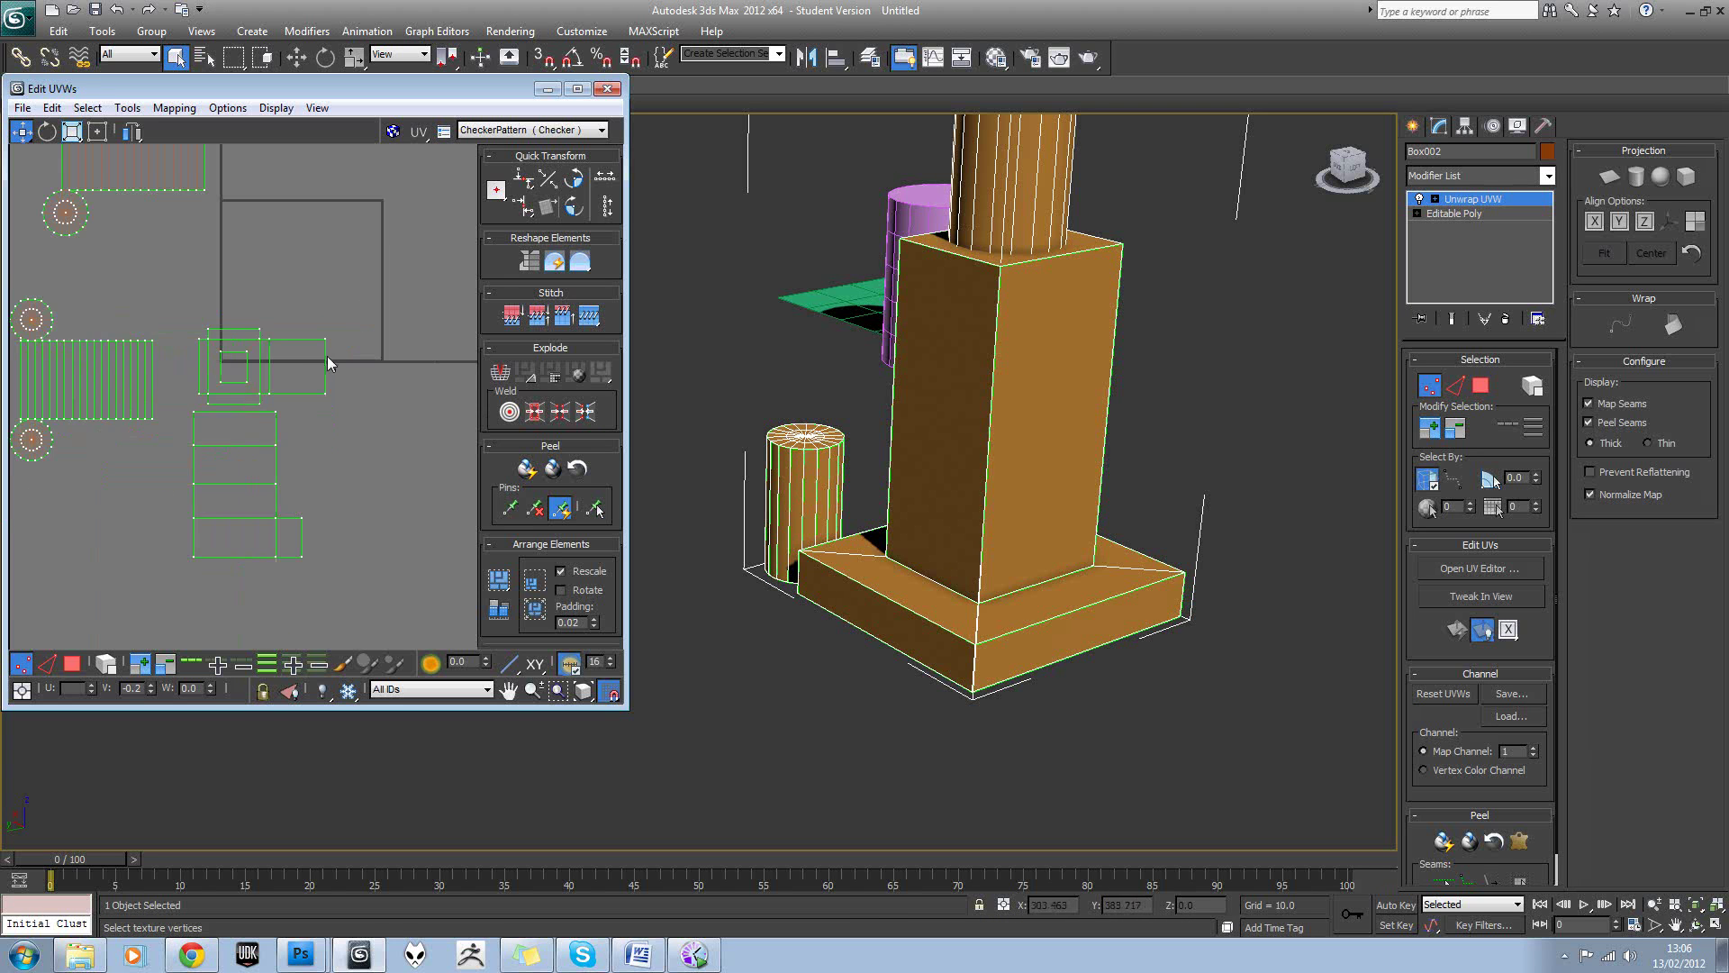
scroll(297, 369, "down", 3)
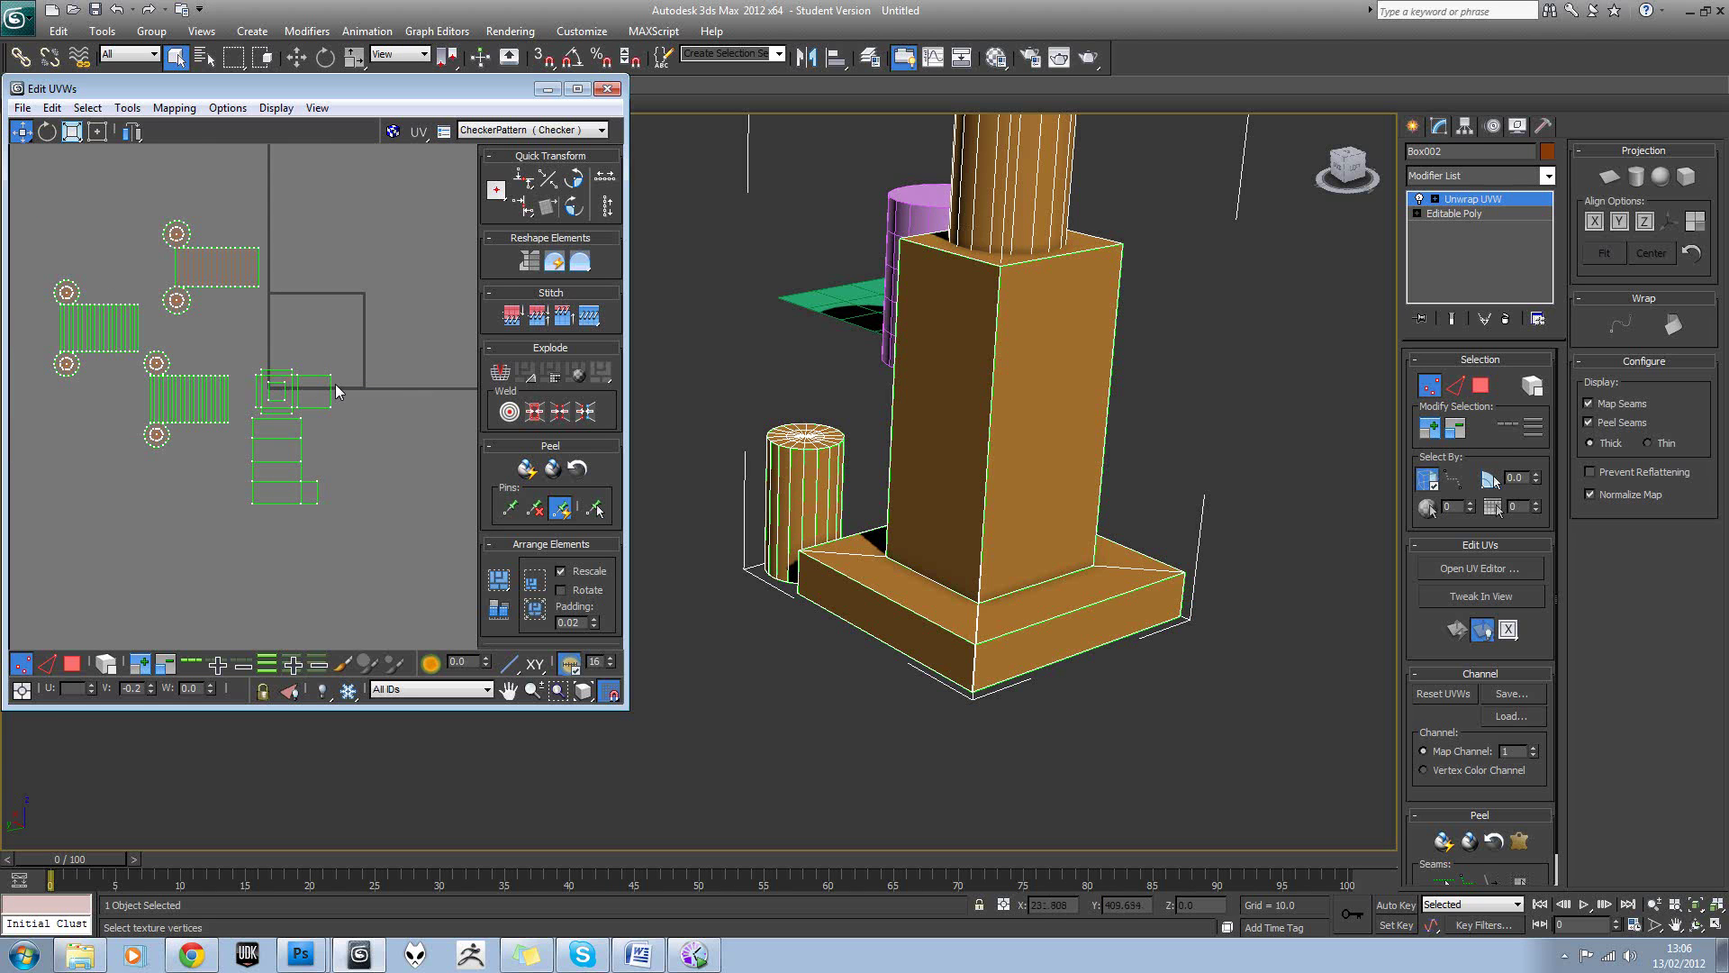
scroll(335, 384, "down", 1)
scroll(354, 407, "up", 2)
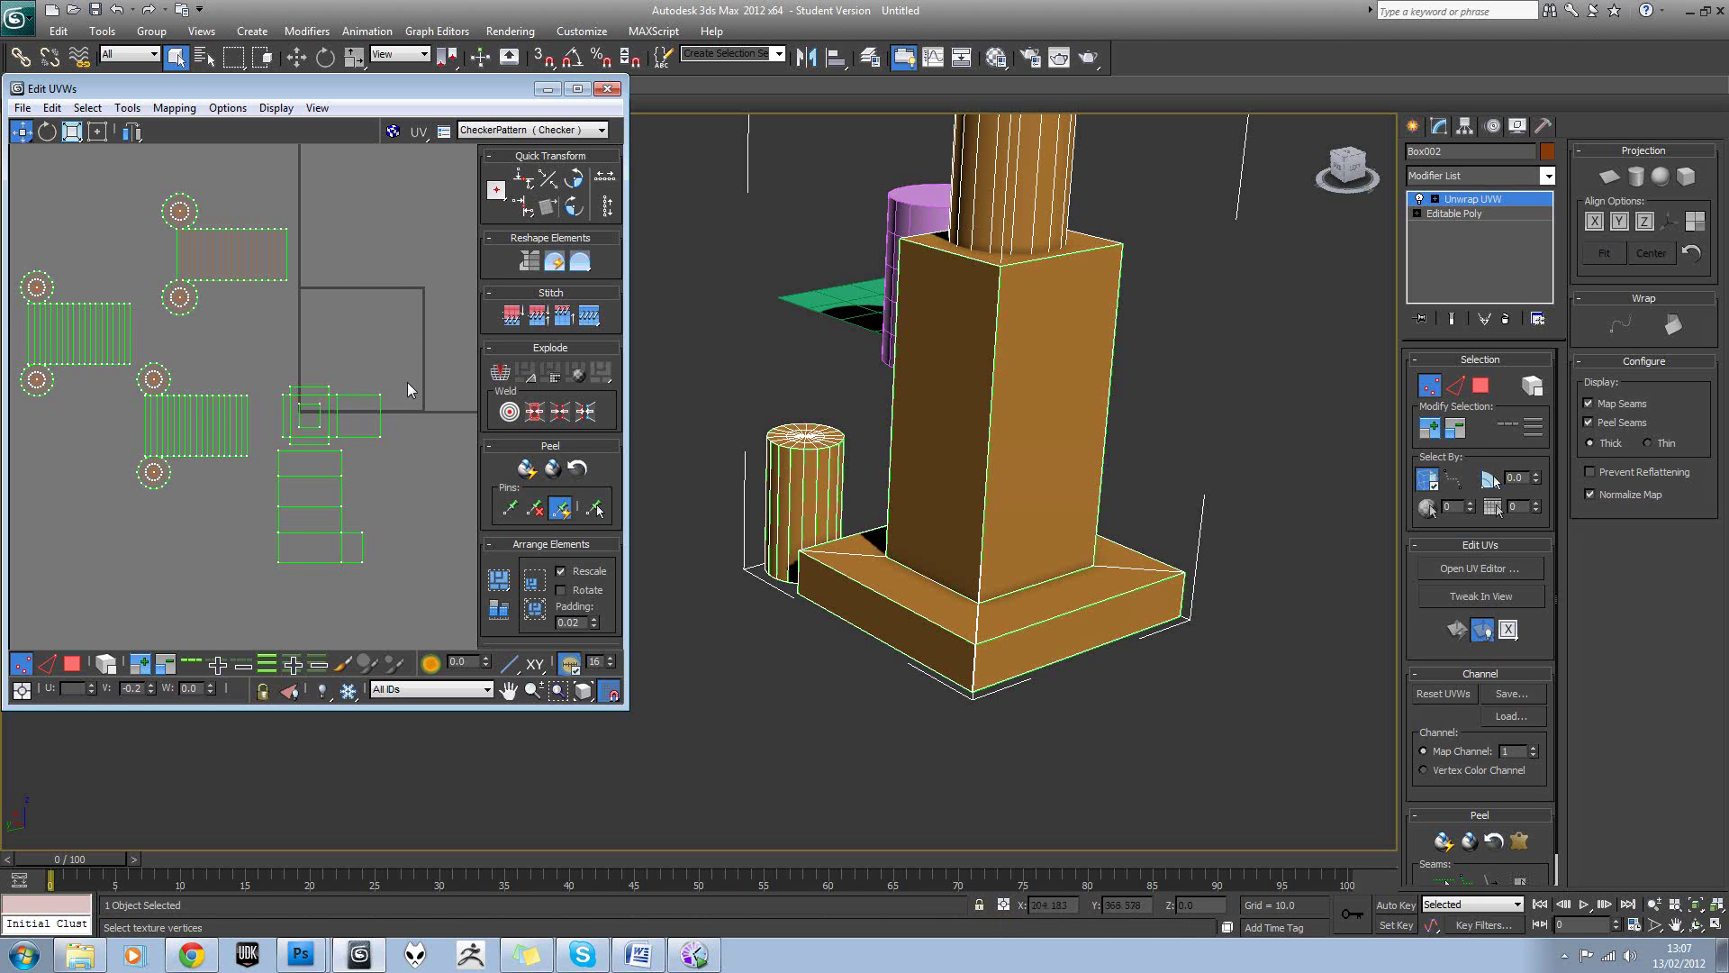
middle_click_drag(339, 367, 350, 373)
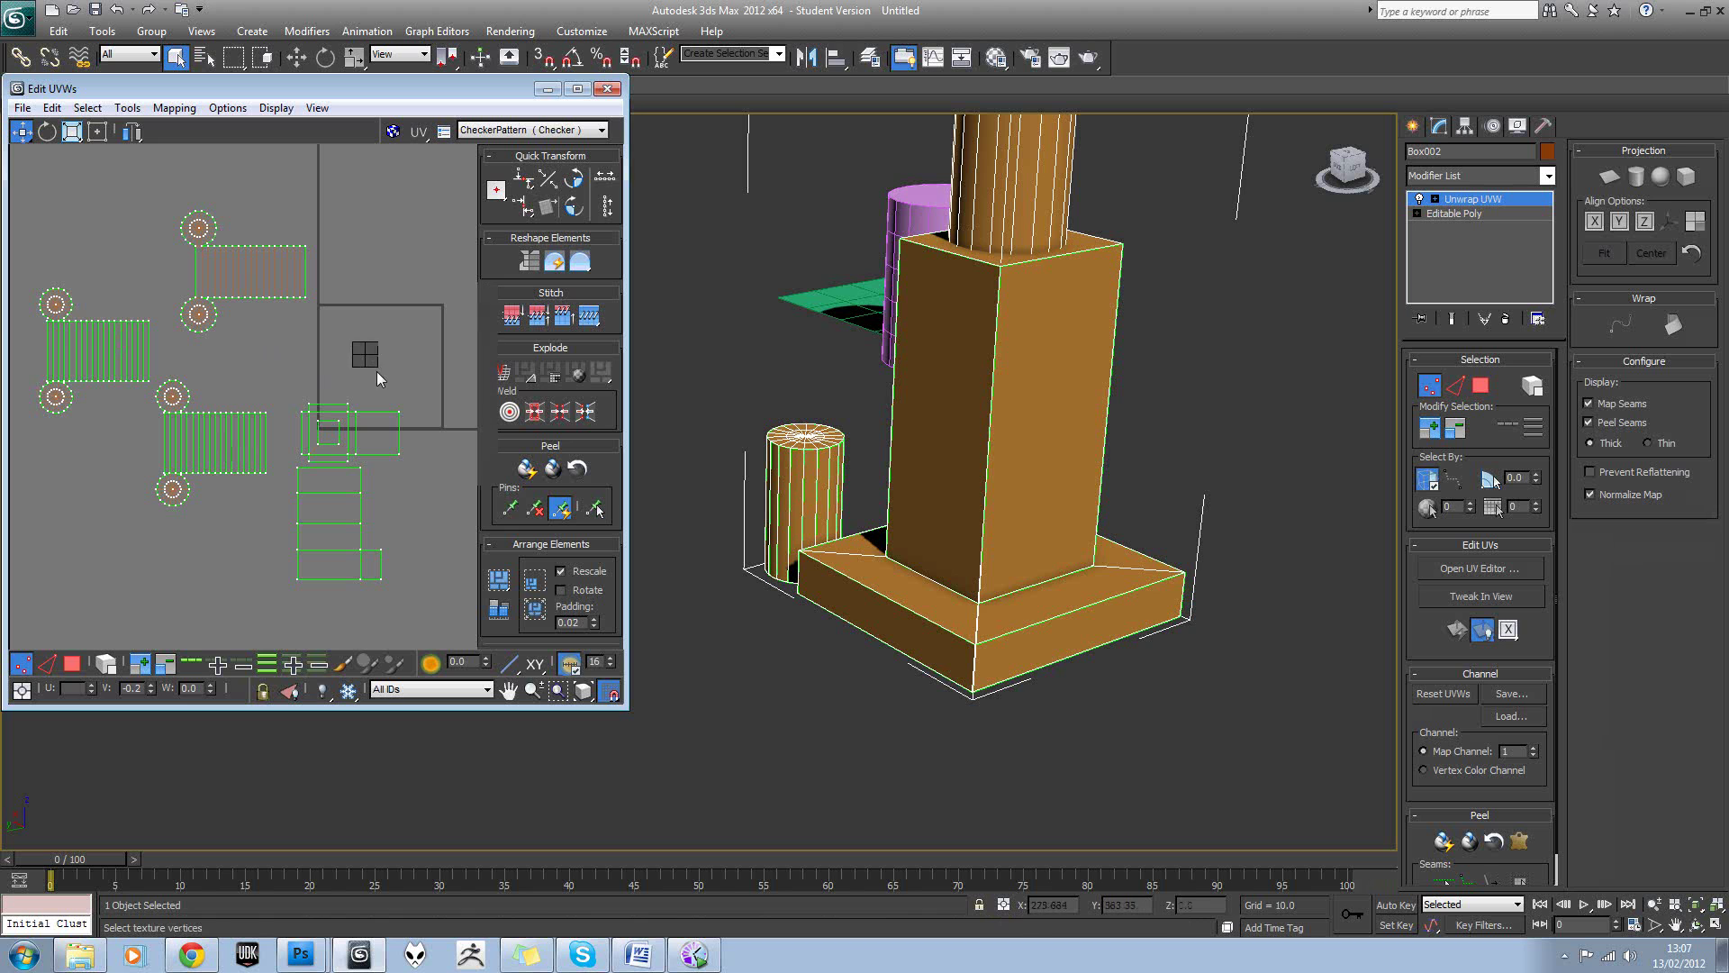
middle_click_drag(375, 348, 370, 346)
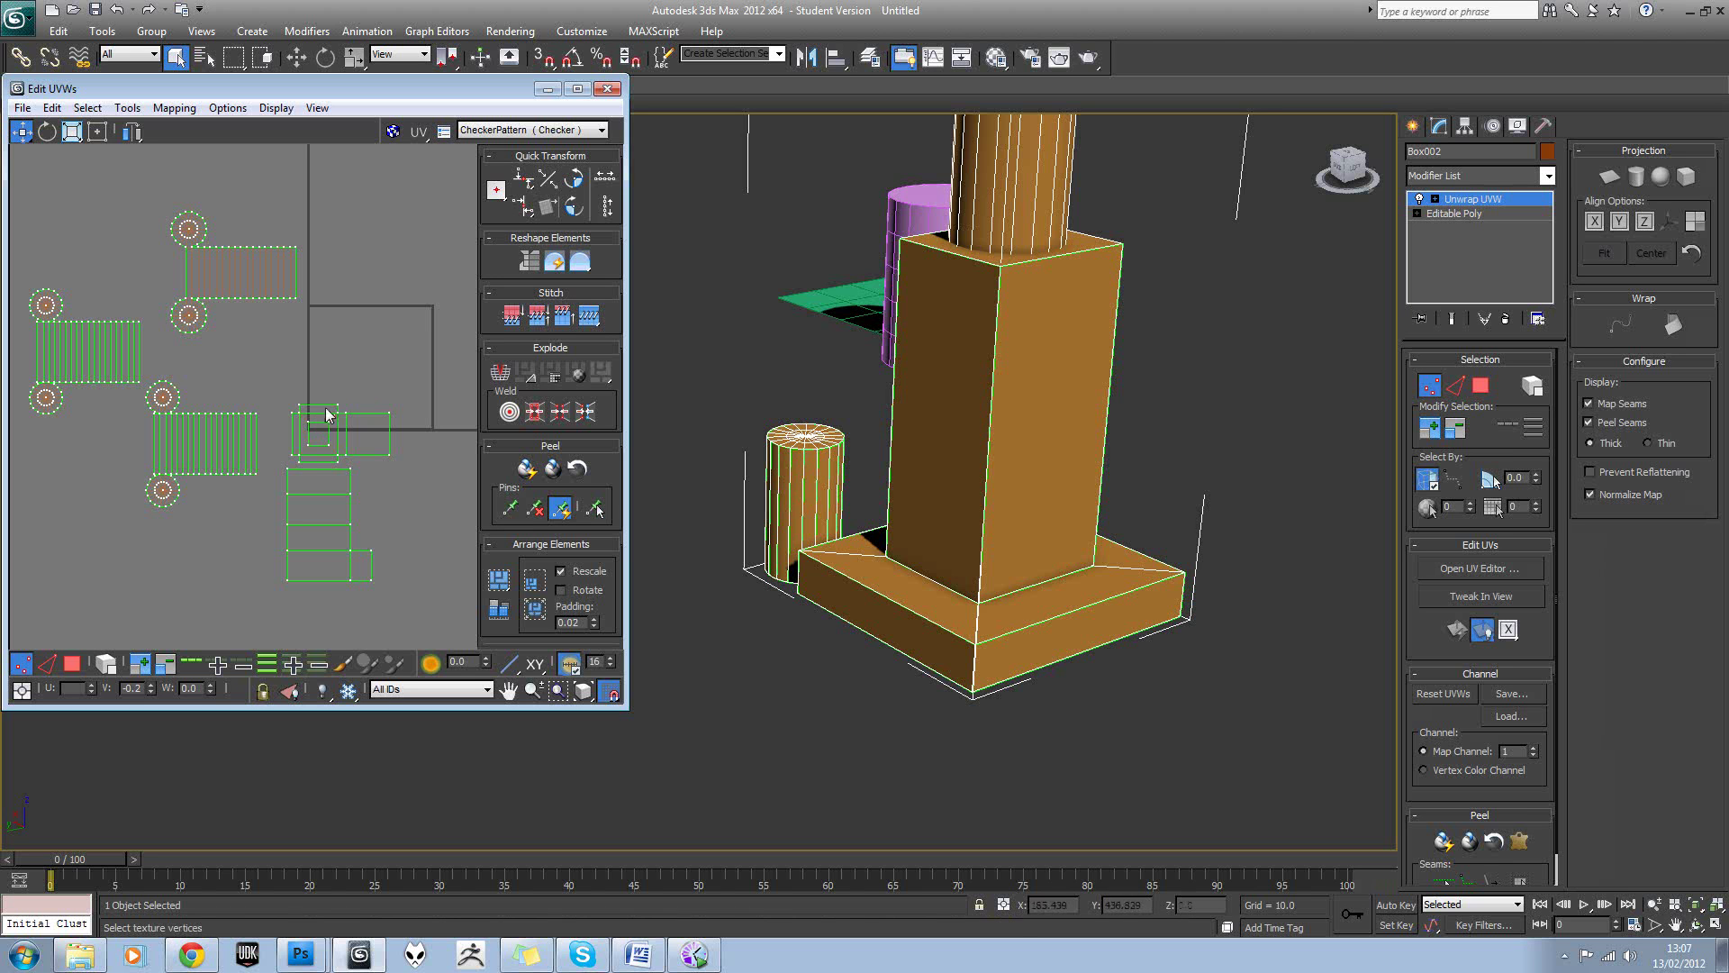
middle_click_drag(934, 363, 966, 433, "alt")
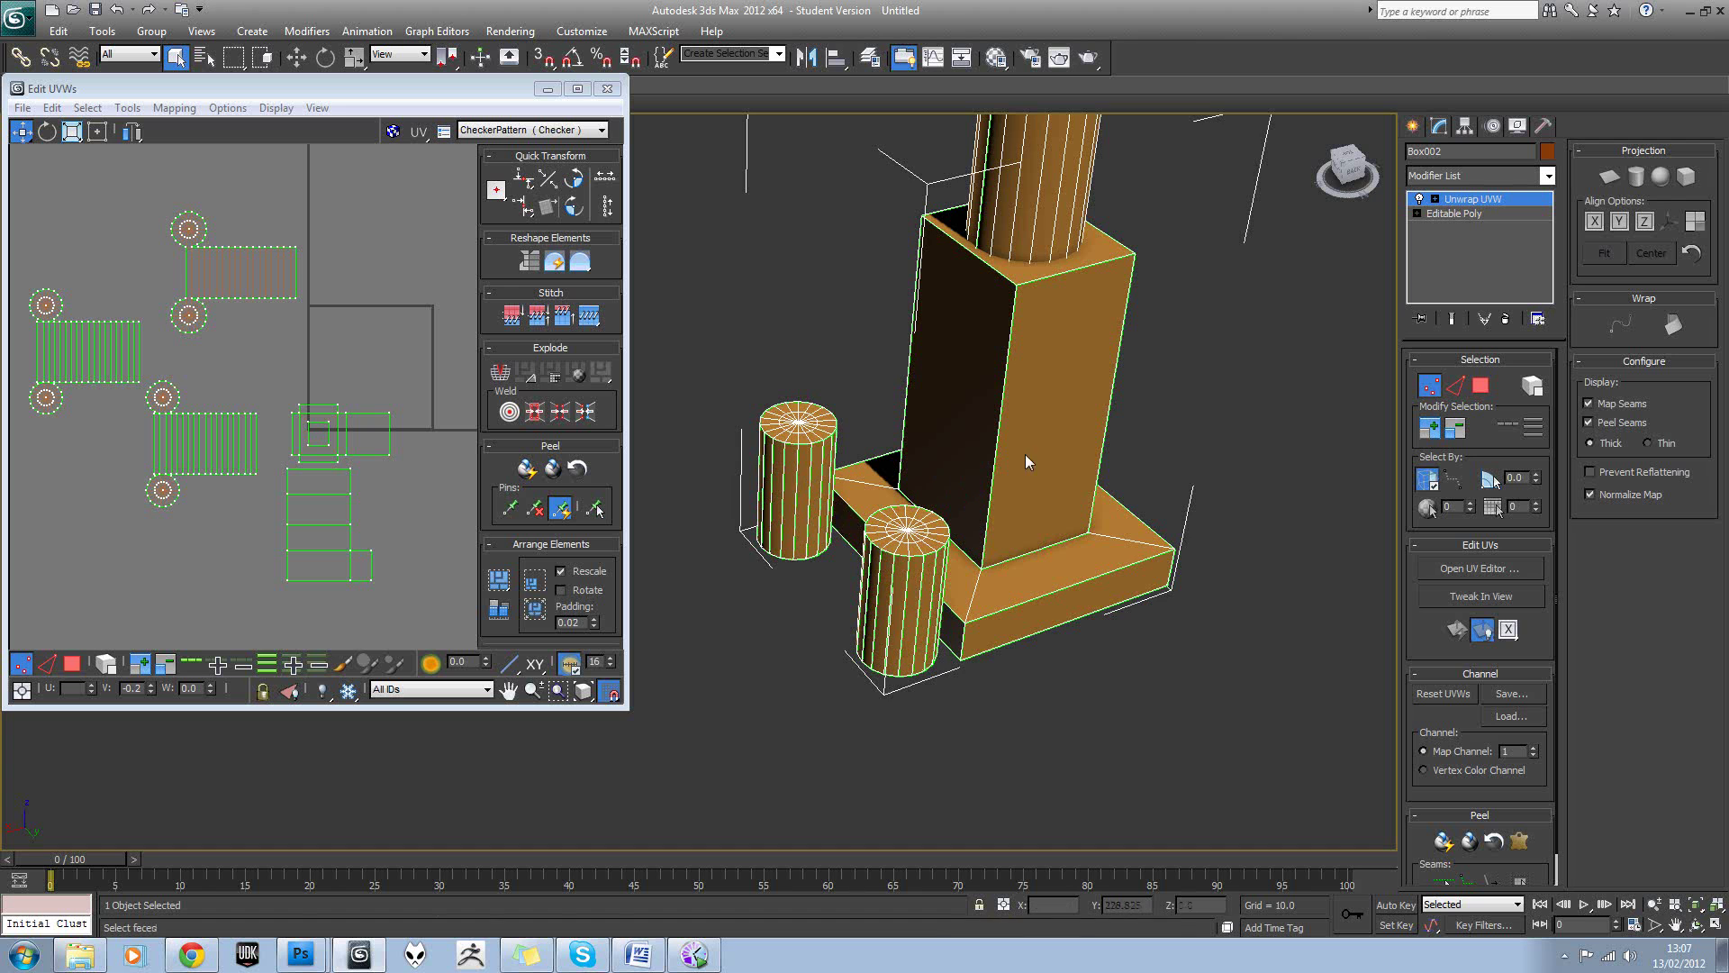
mouse_move(1018, 380)
middle_mouse_down()
mouse_move(1034, 323)
mouse_move(1011, 397)
middle_mouse_up()
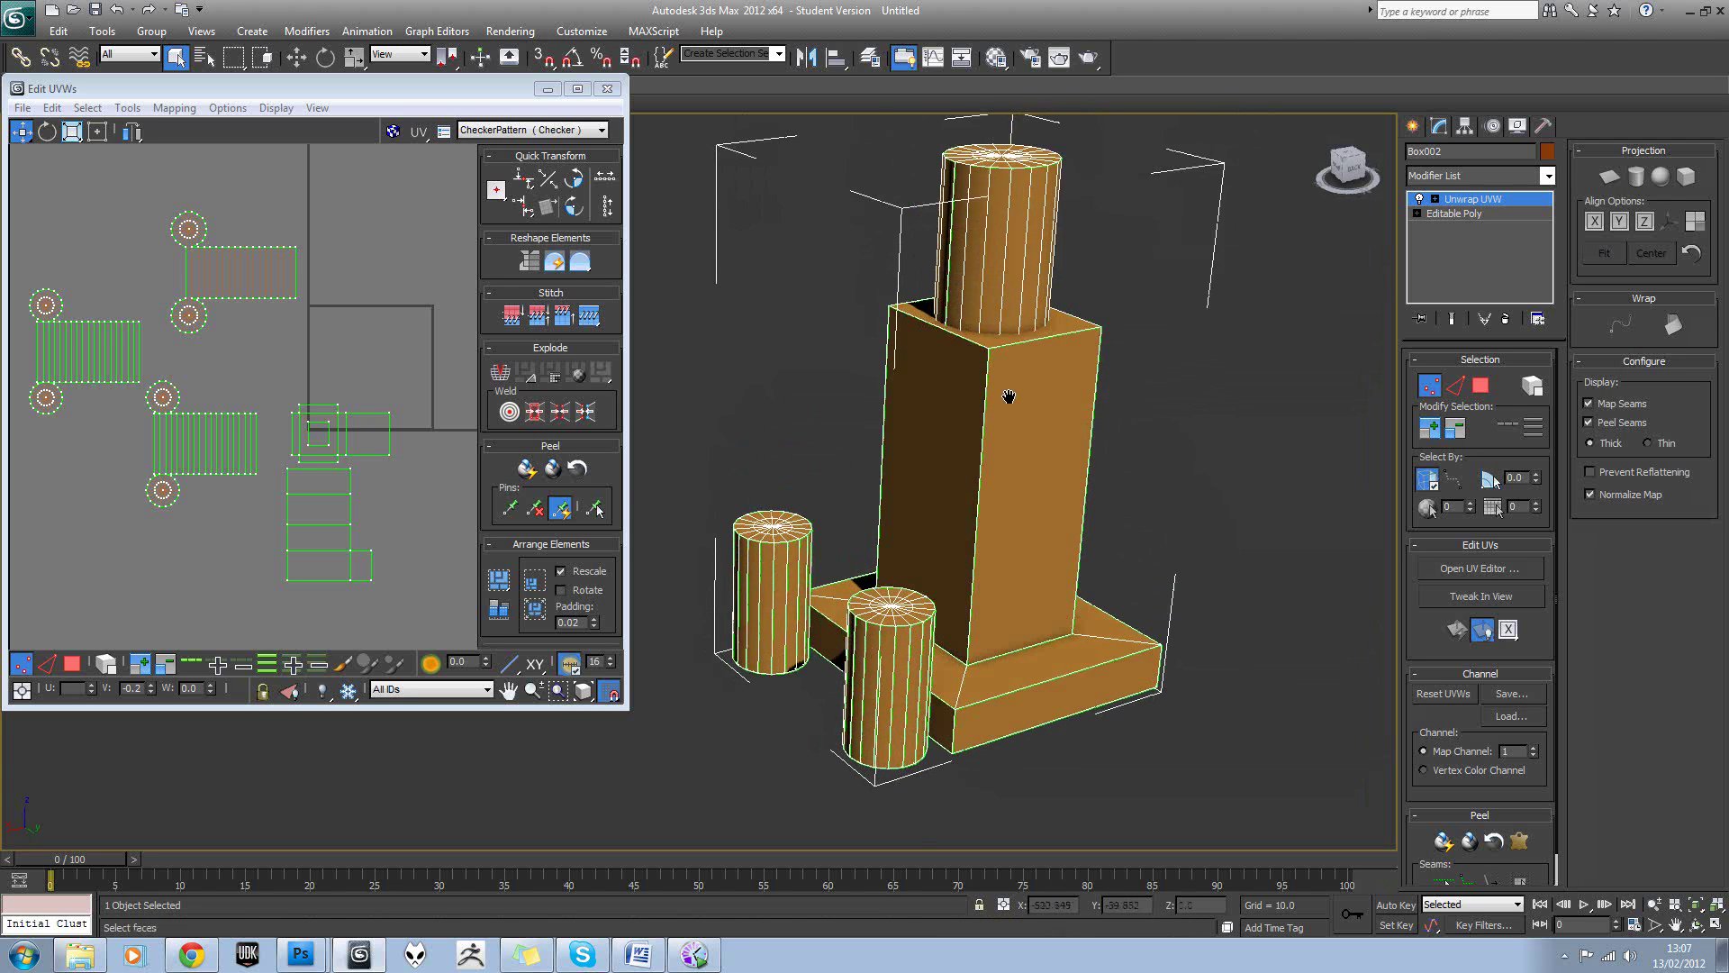
scroll(1011, 395, "down", 1)
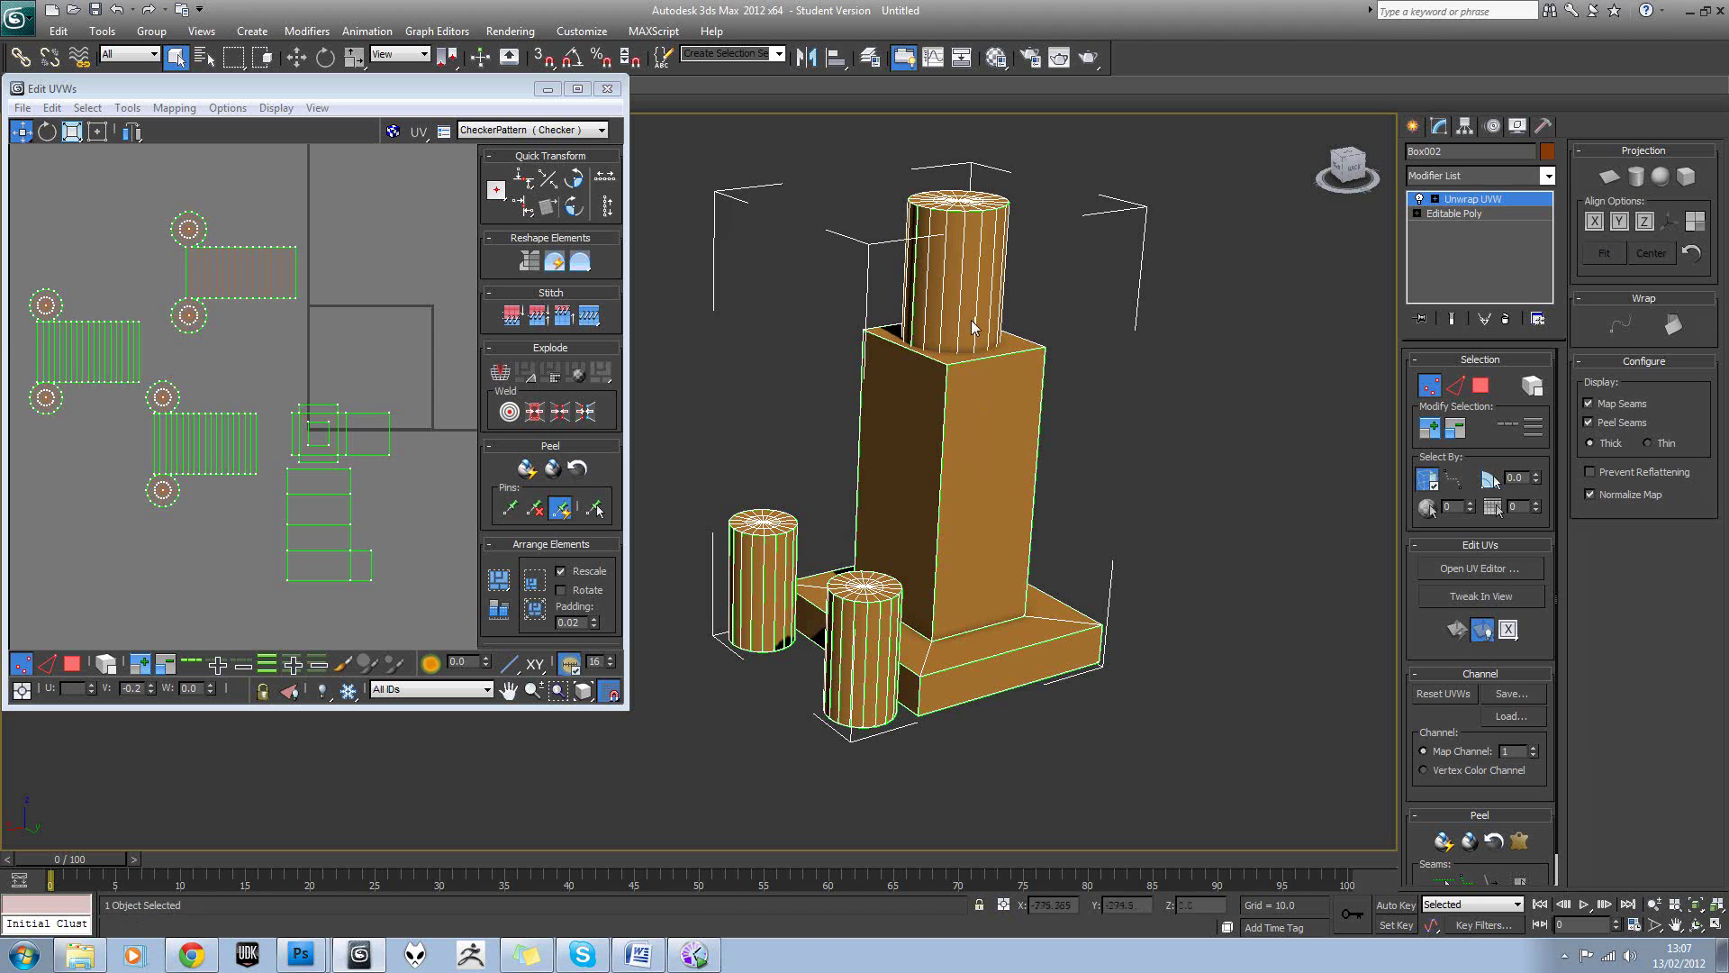
middle_click_drag(323, 340, 315, 343)
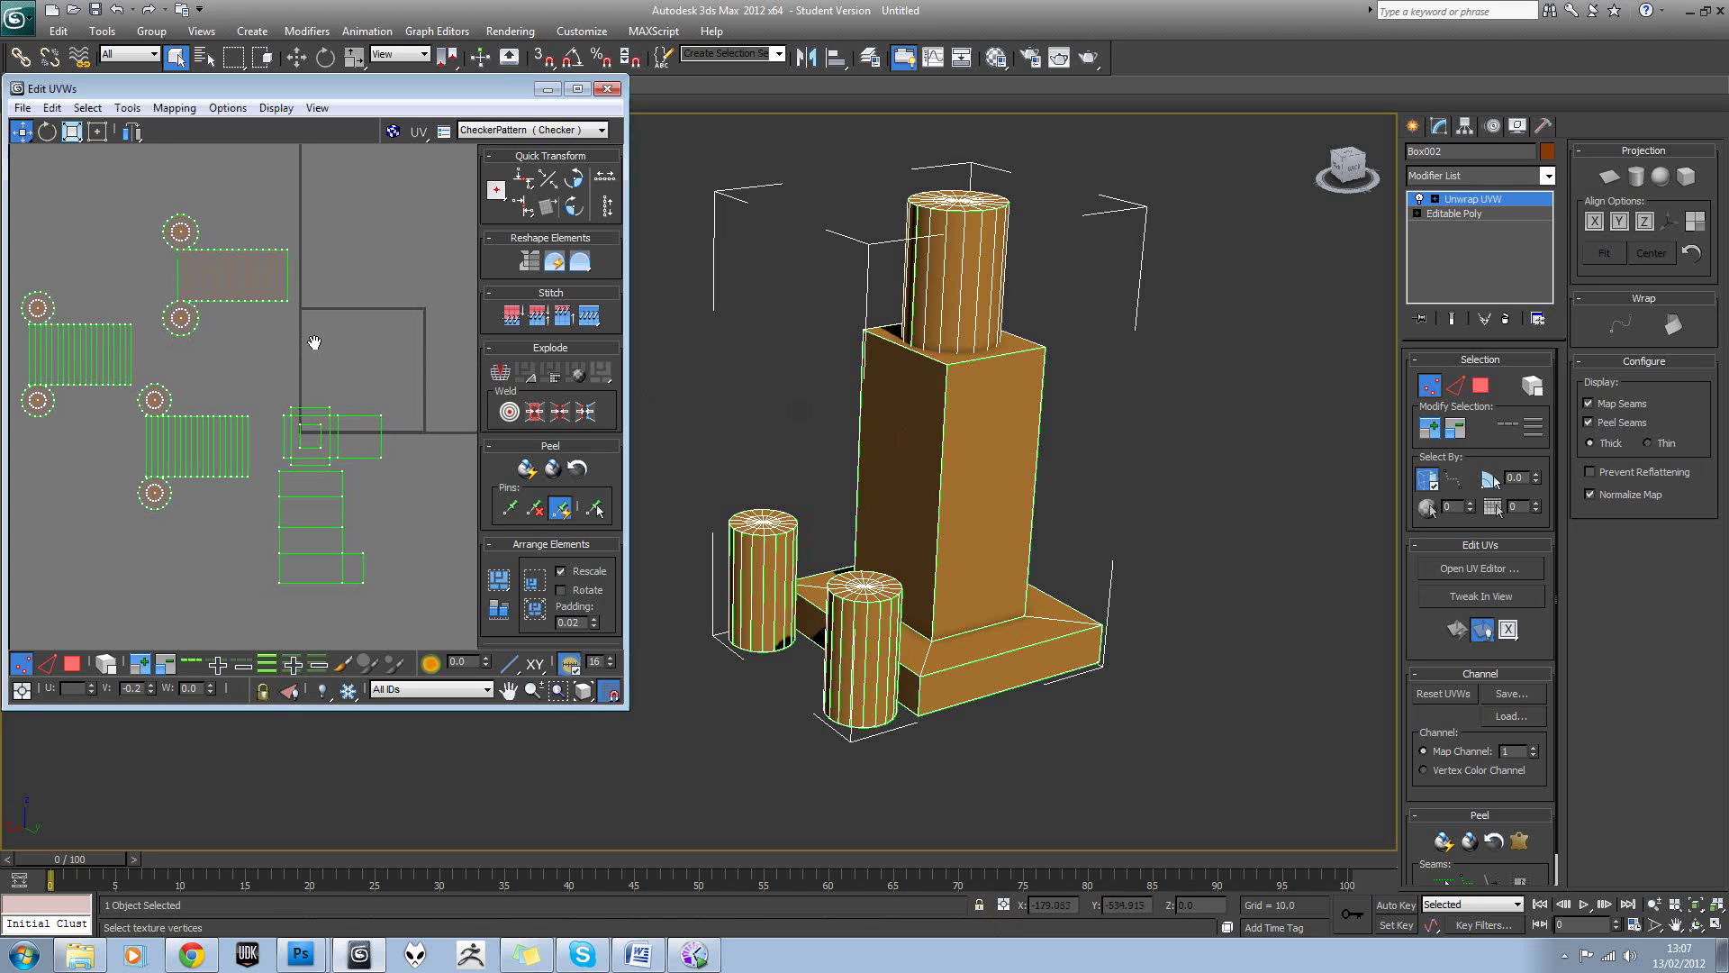
Give the second material slot a Checker diffuse map with U and V tiling set to 15.
left_click(996, 57)
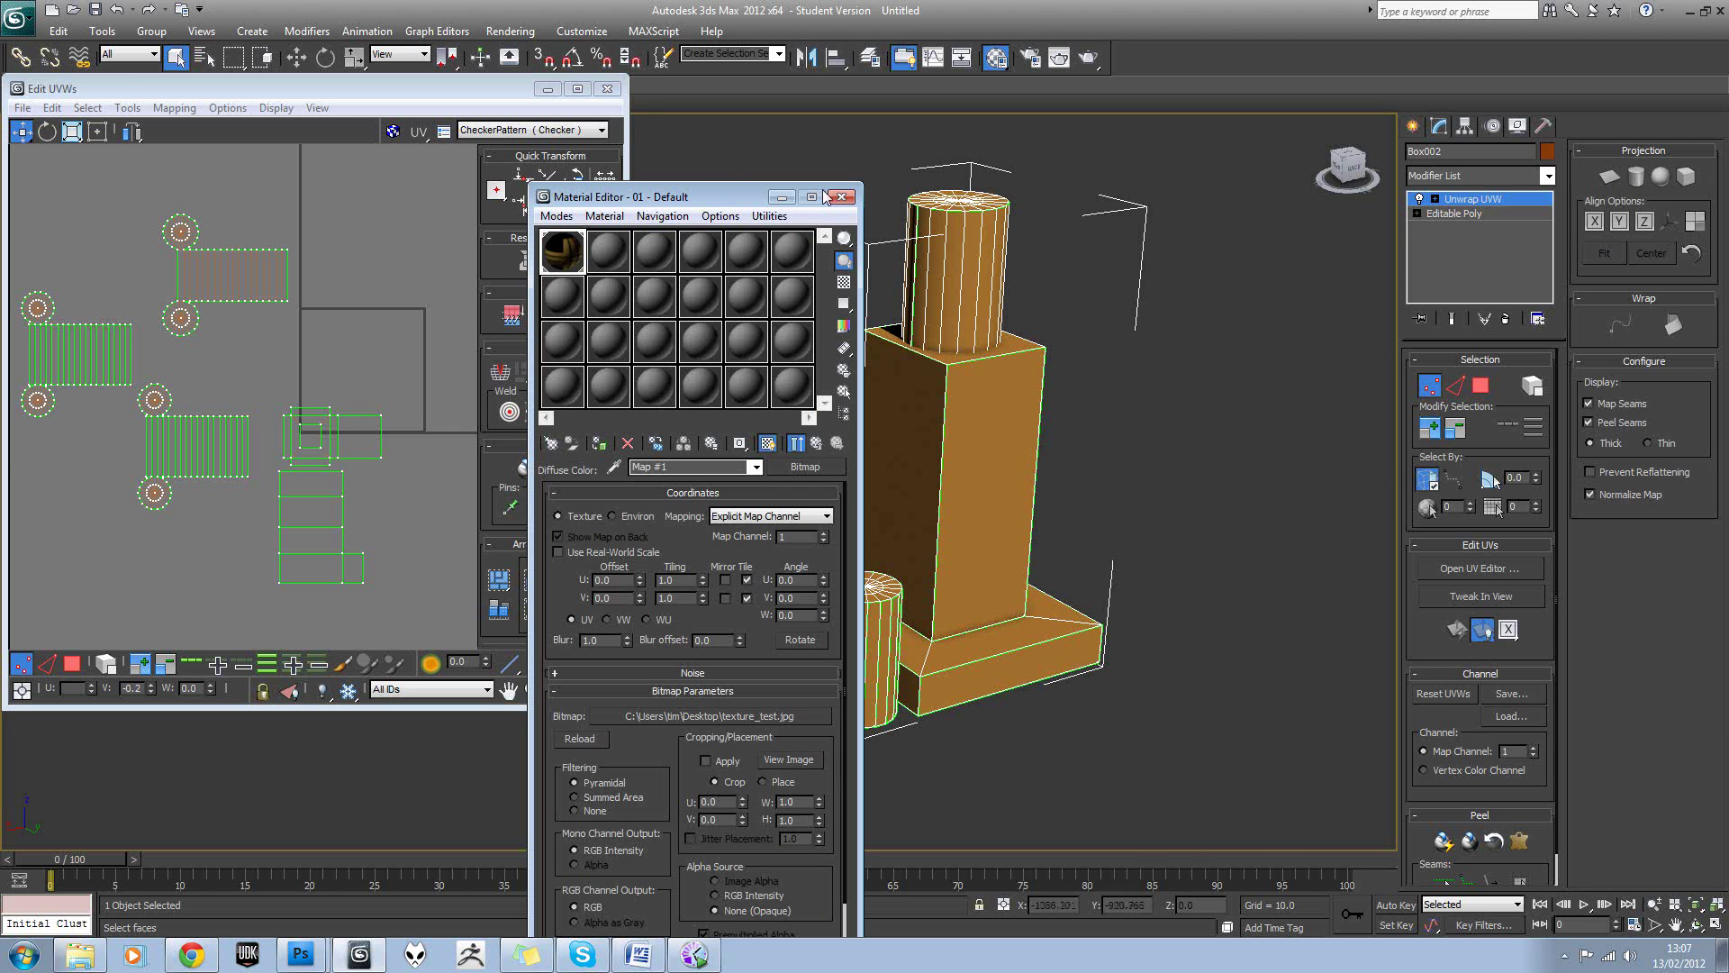
left_click_drag(824, 196, 1378, 151)
left_click(1161, 207)
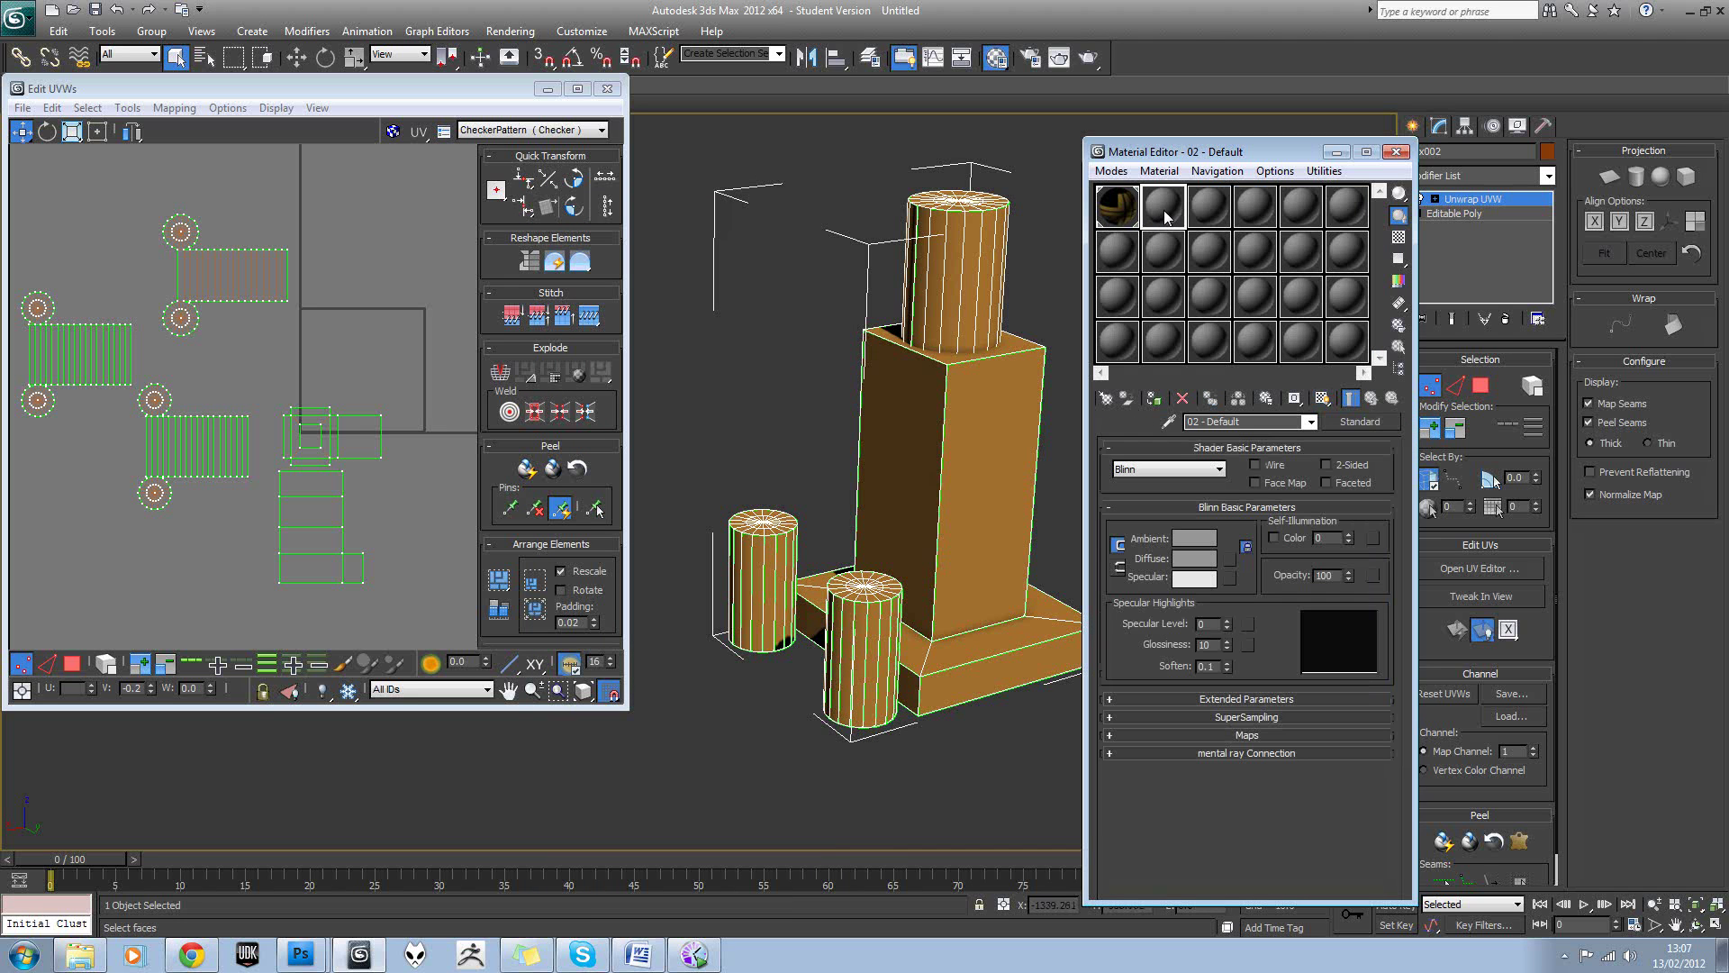
left_click(1230, 559)
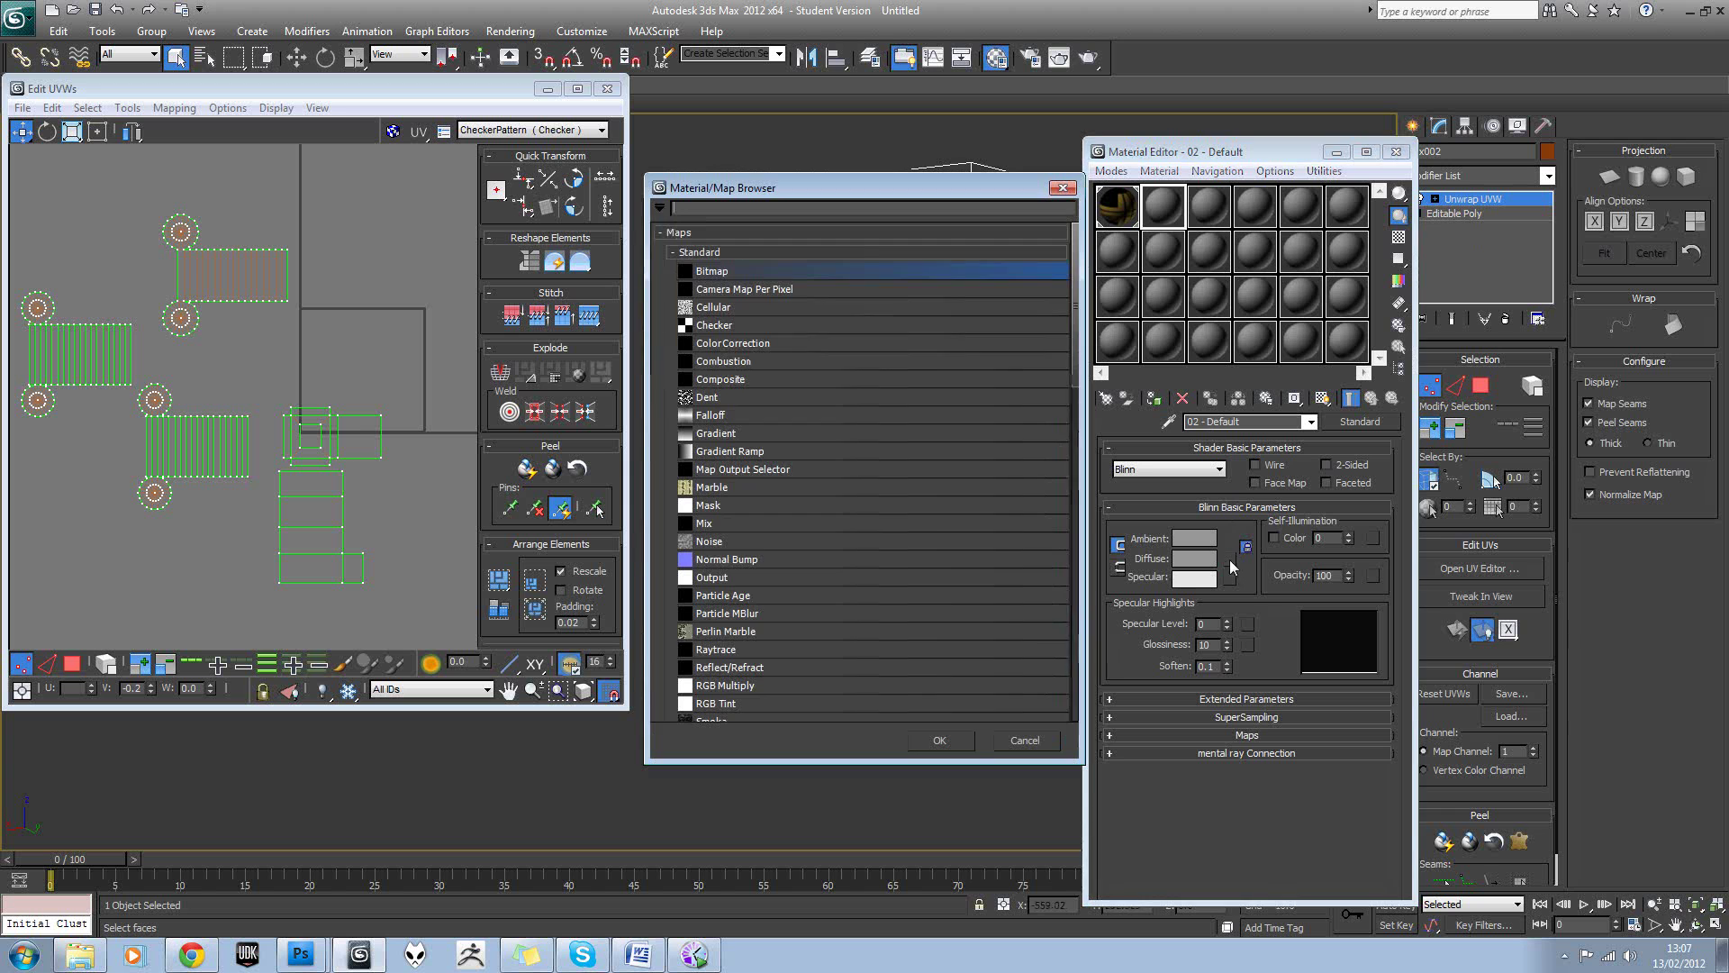
double_click(708, 326)
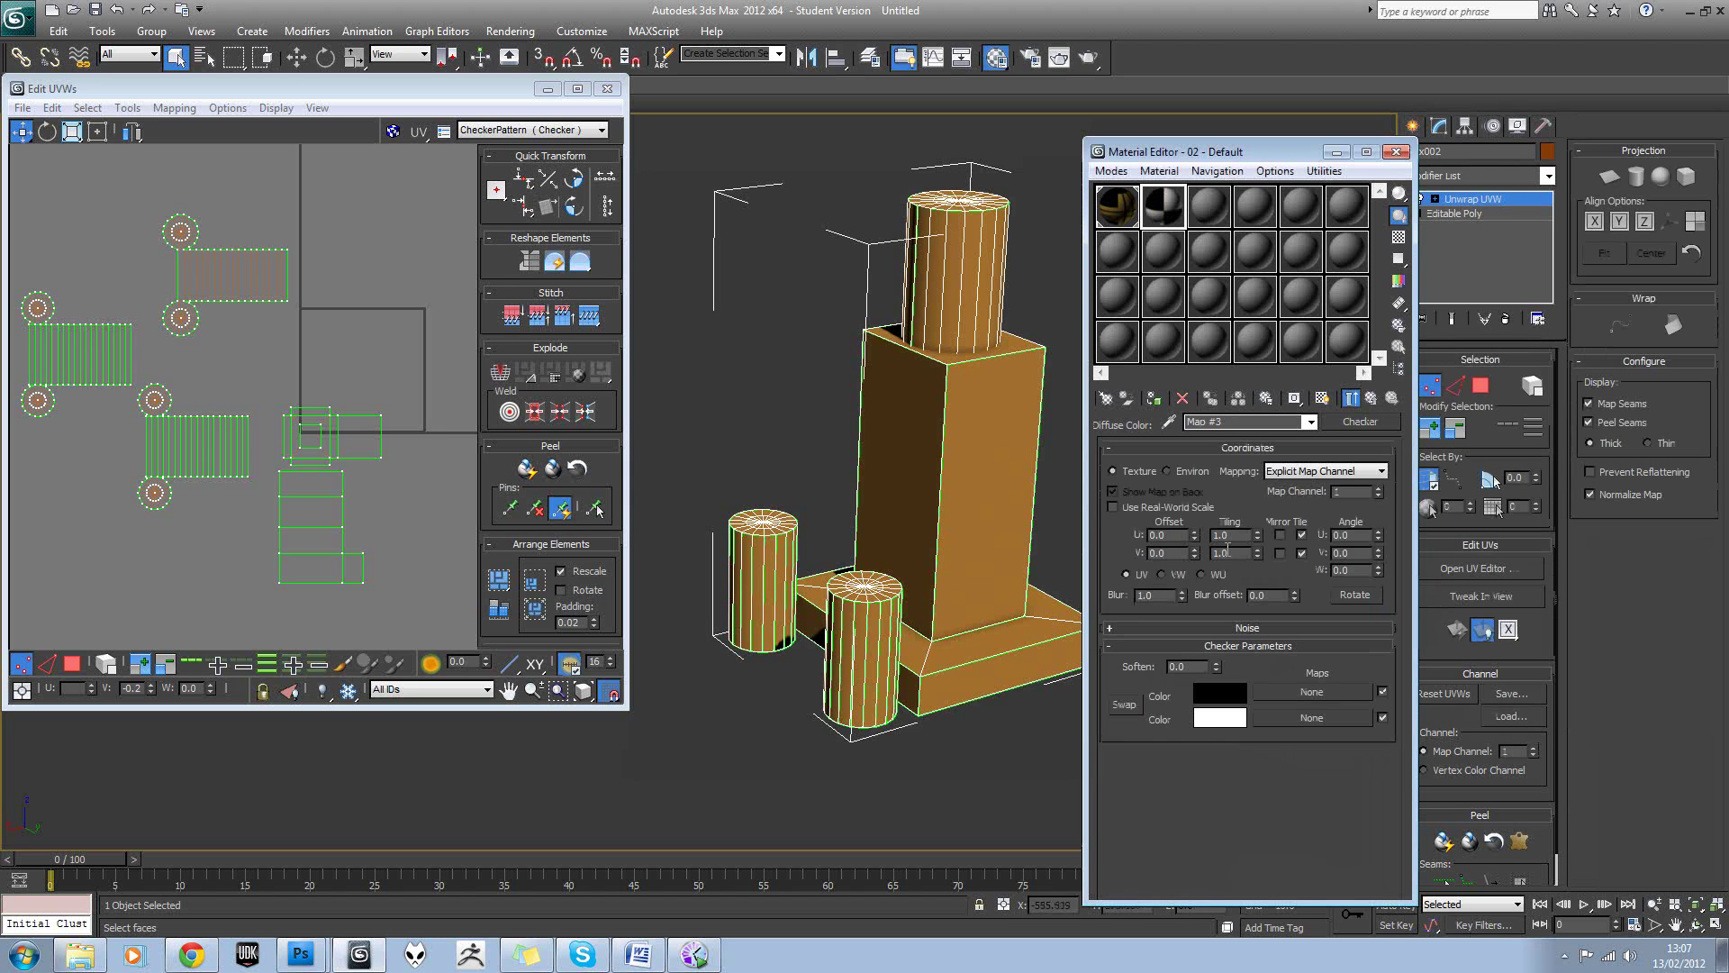
type("25")
key("Tab")
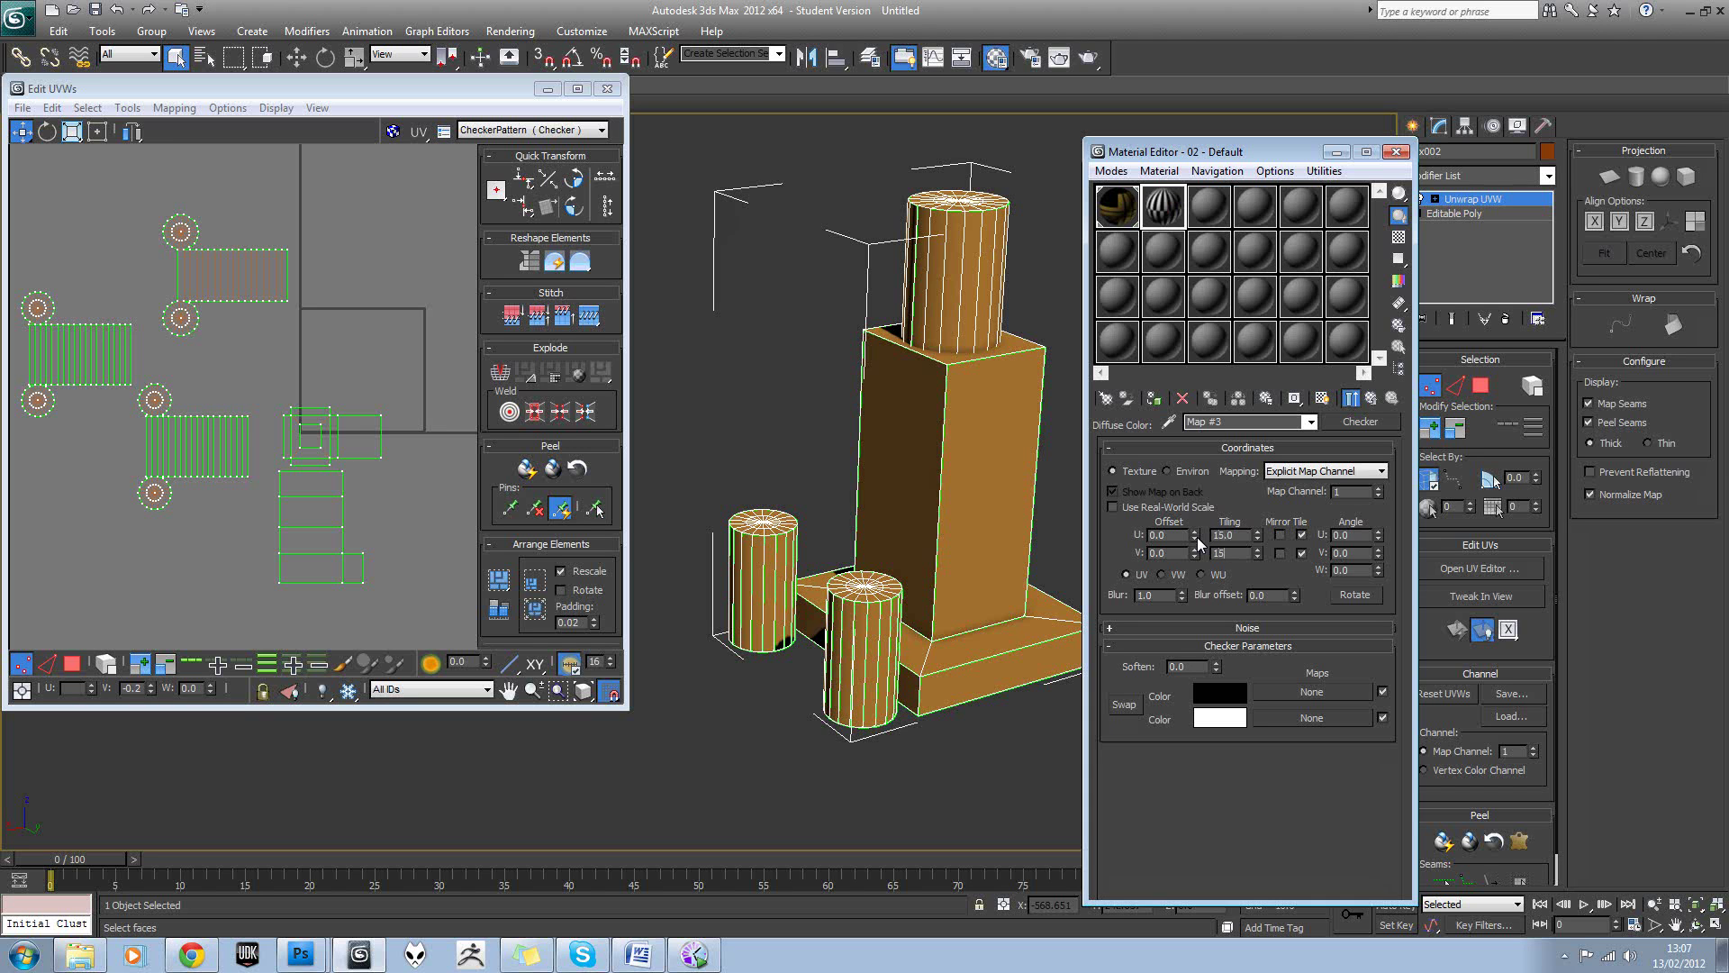
type("15")
key("Return")
Assign the checker material to the composite object, show its map in the viewport and close the material editor.
left_click(1159, 402)
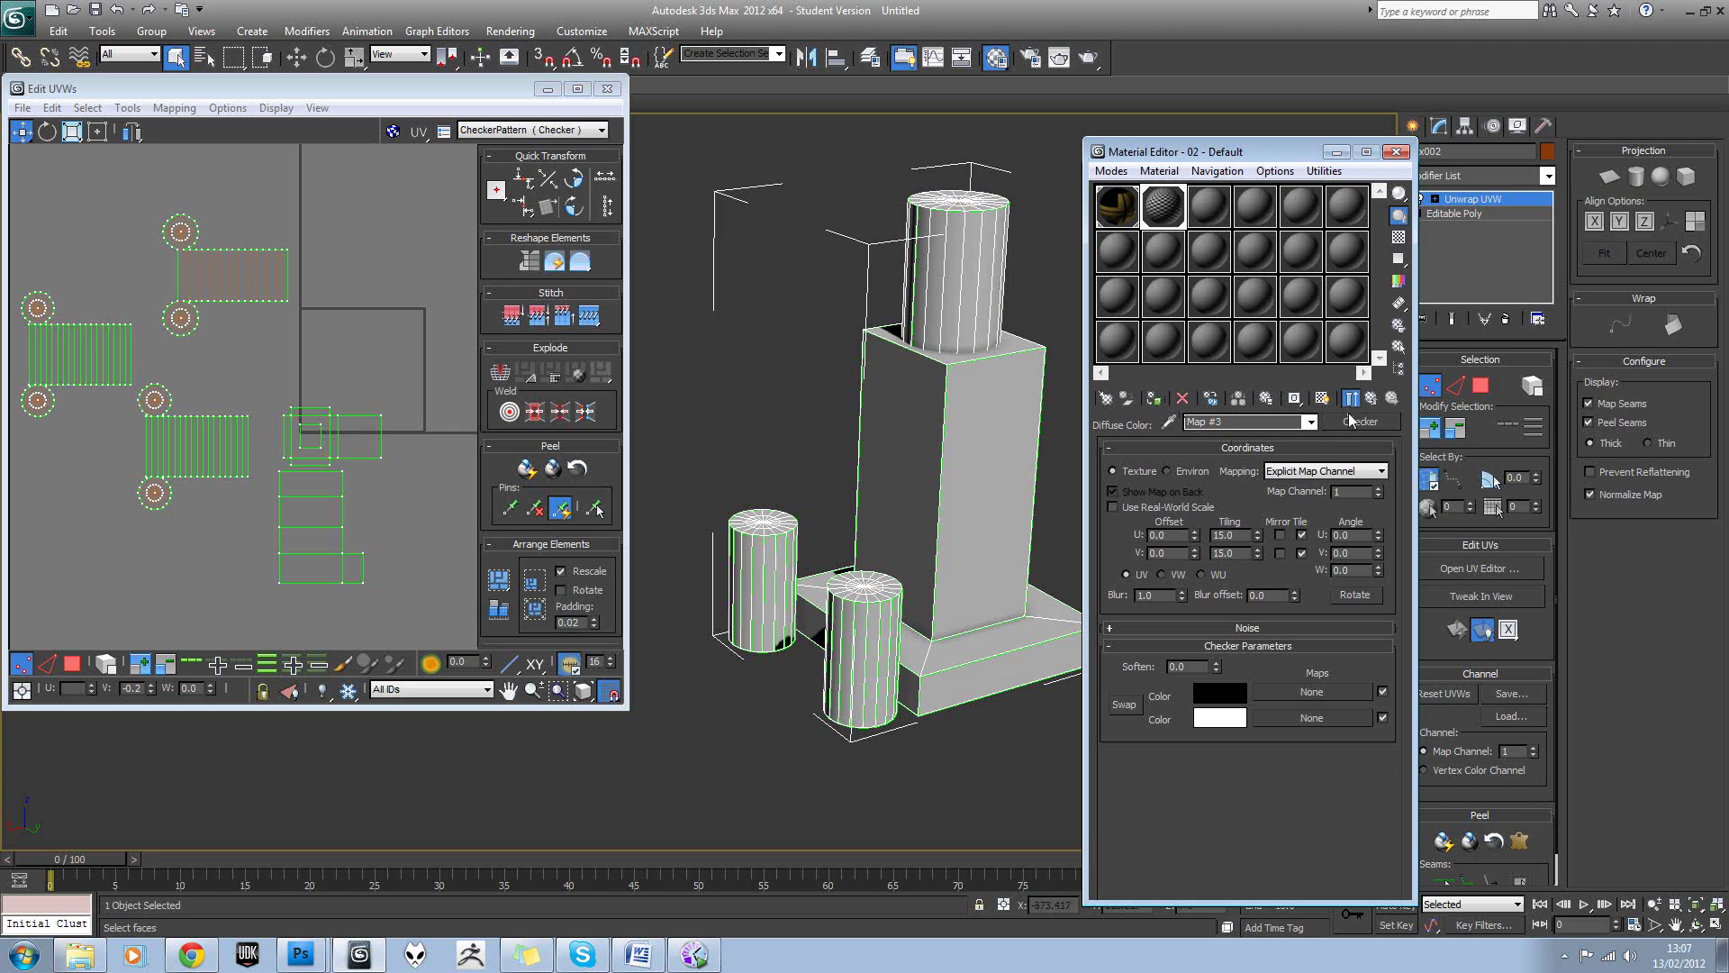
left_click(1324, 401)
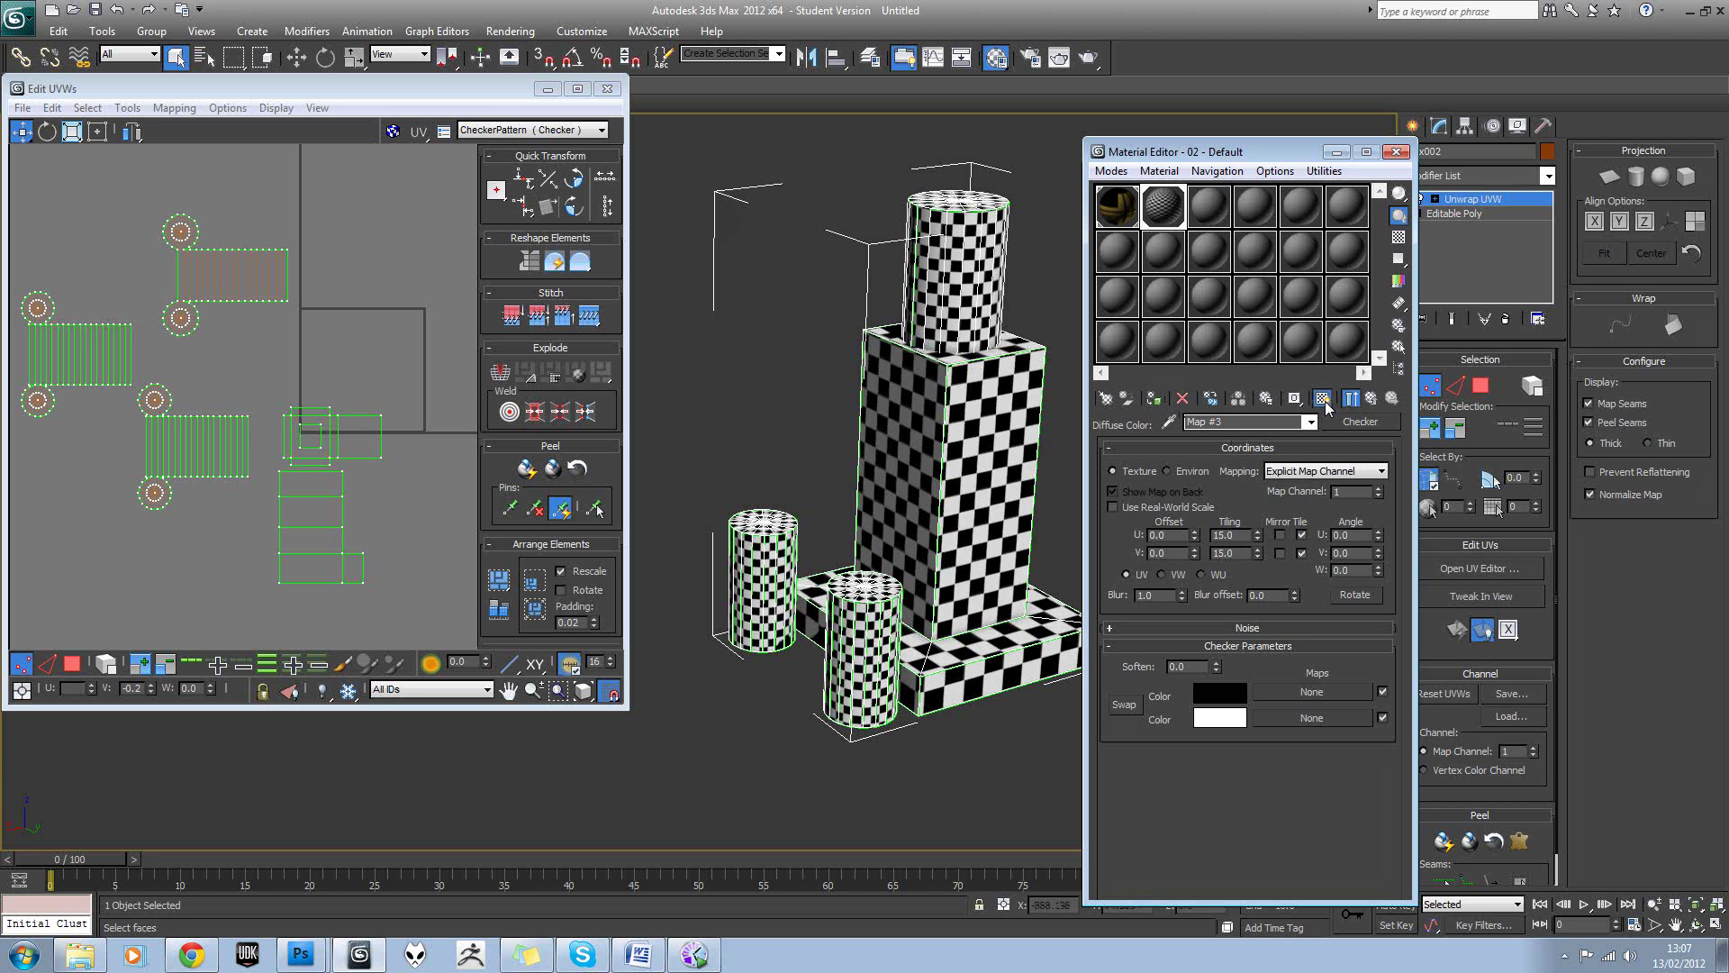
scroll(955, 410, "up", 5)
middle_click_drag(951, 399, 877, 371)
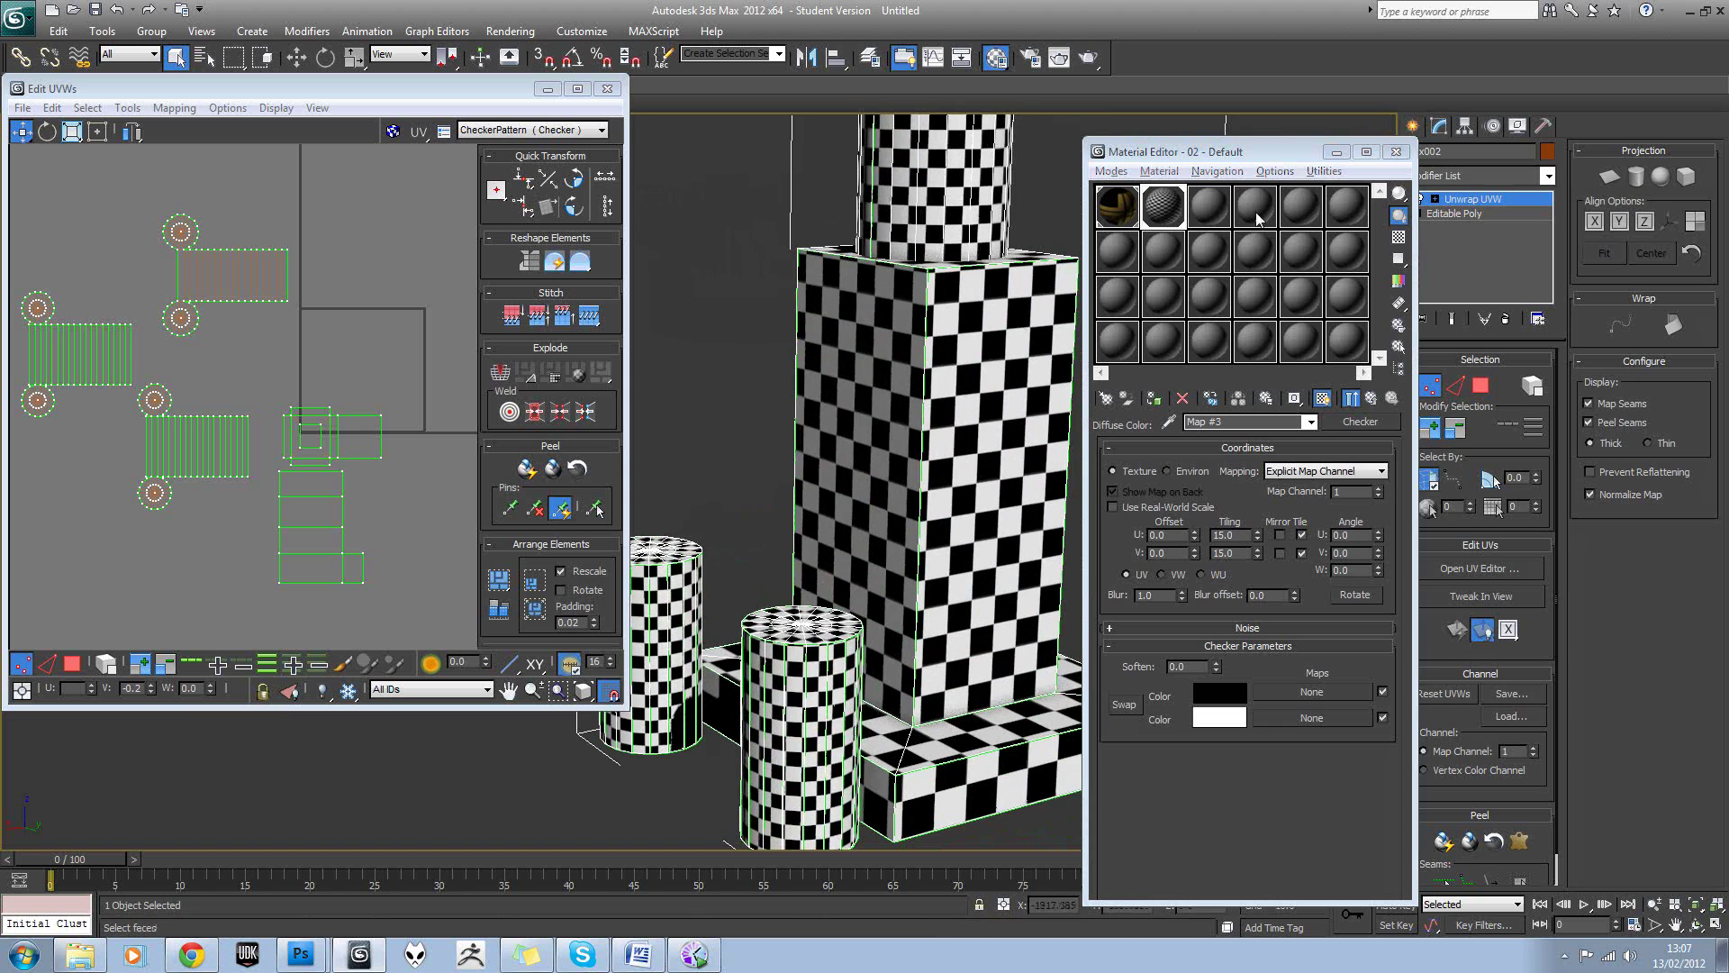
left_click(1396, 151)
With face and element selection on, scale down the top cylinder's UV cluster to enlarge its checker squares.
middle_click_drag(1092, 477, 1000, 430)
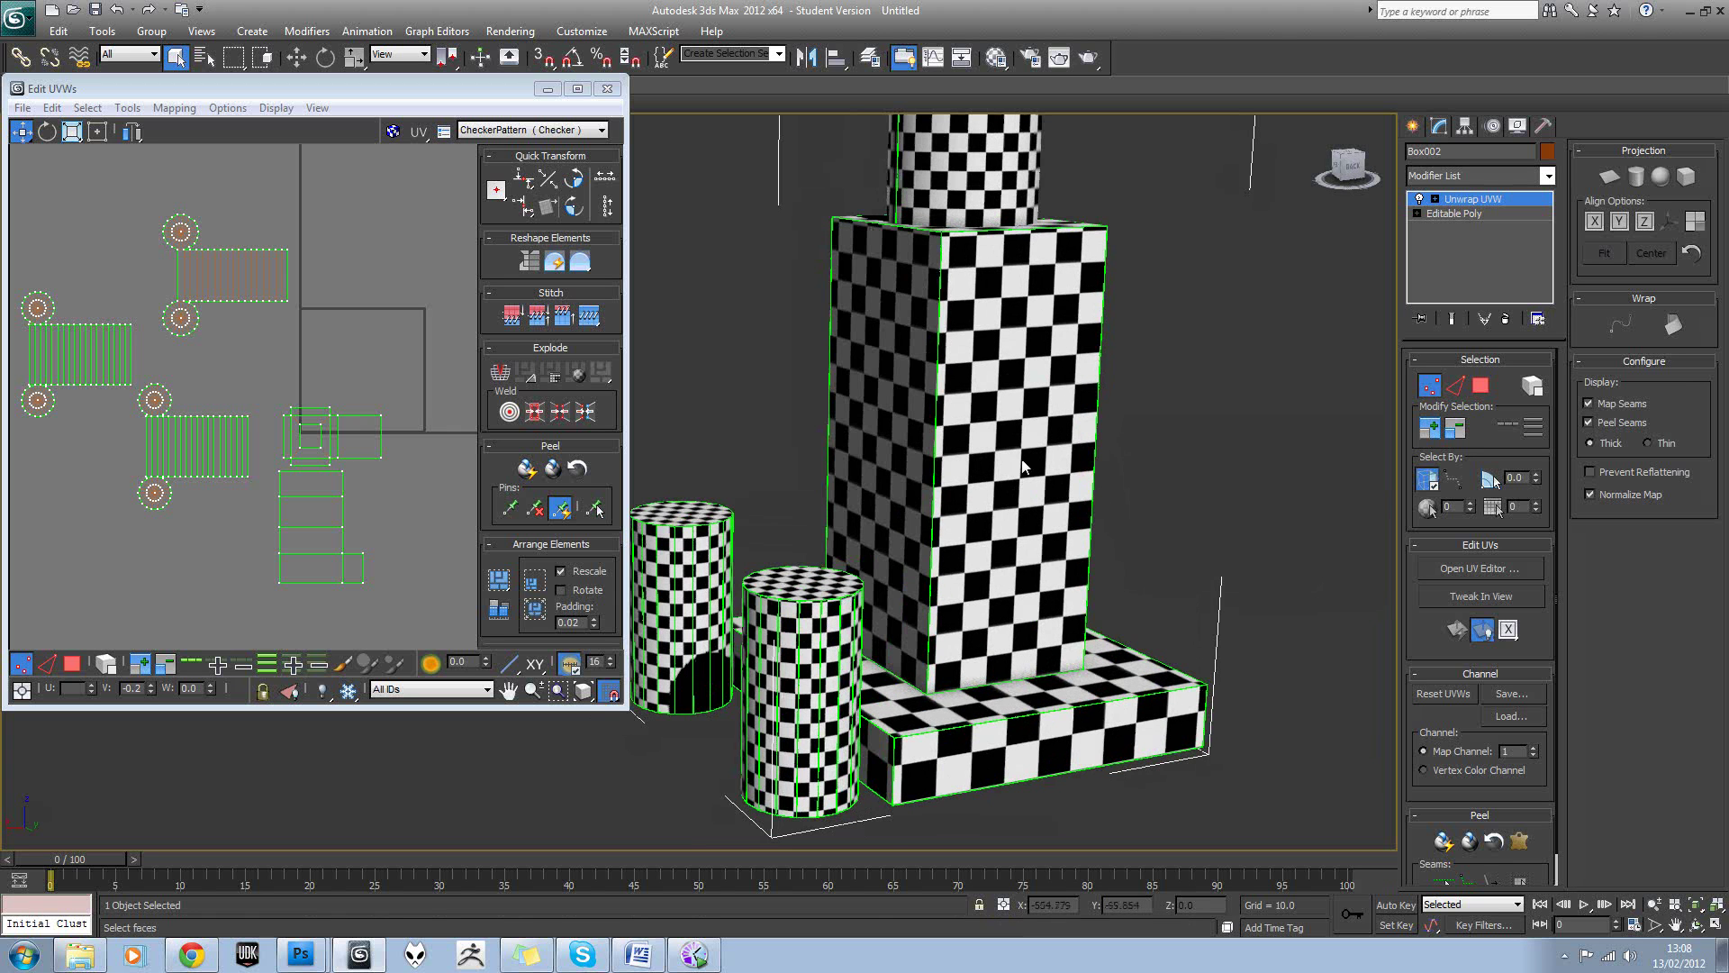
scroll(1027, 441, "down", 3)
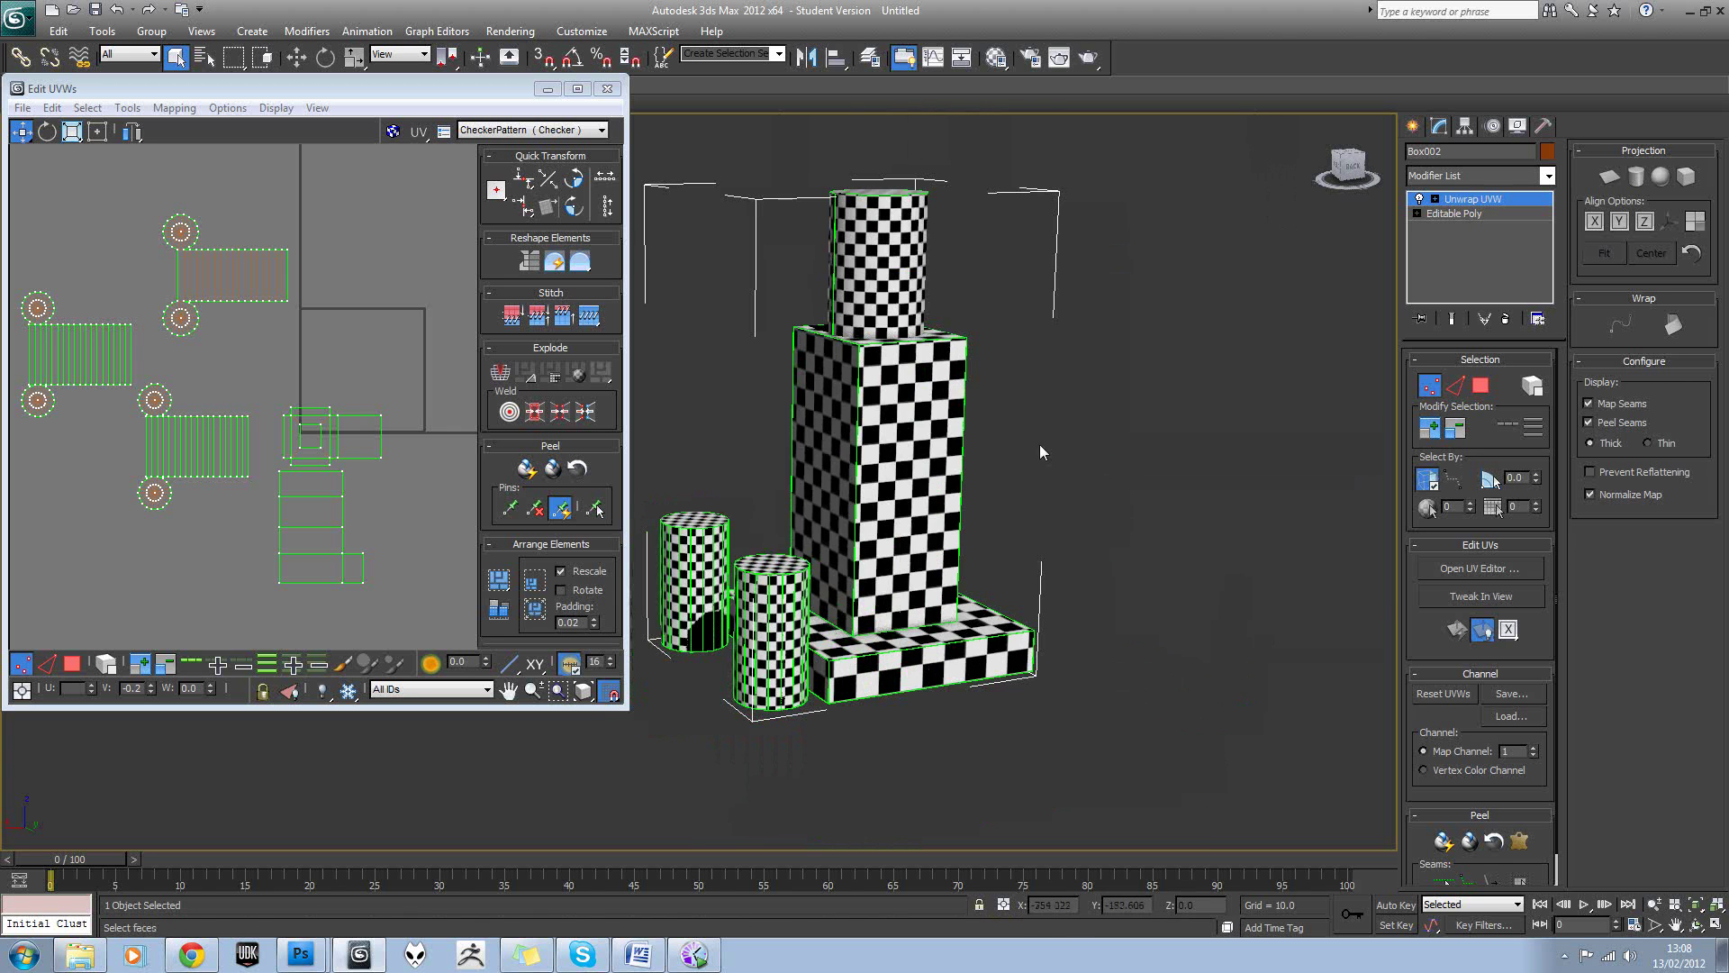
scroll(997, 414, "up", 3)
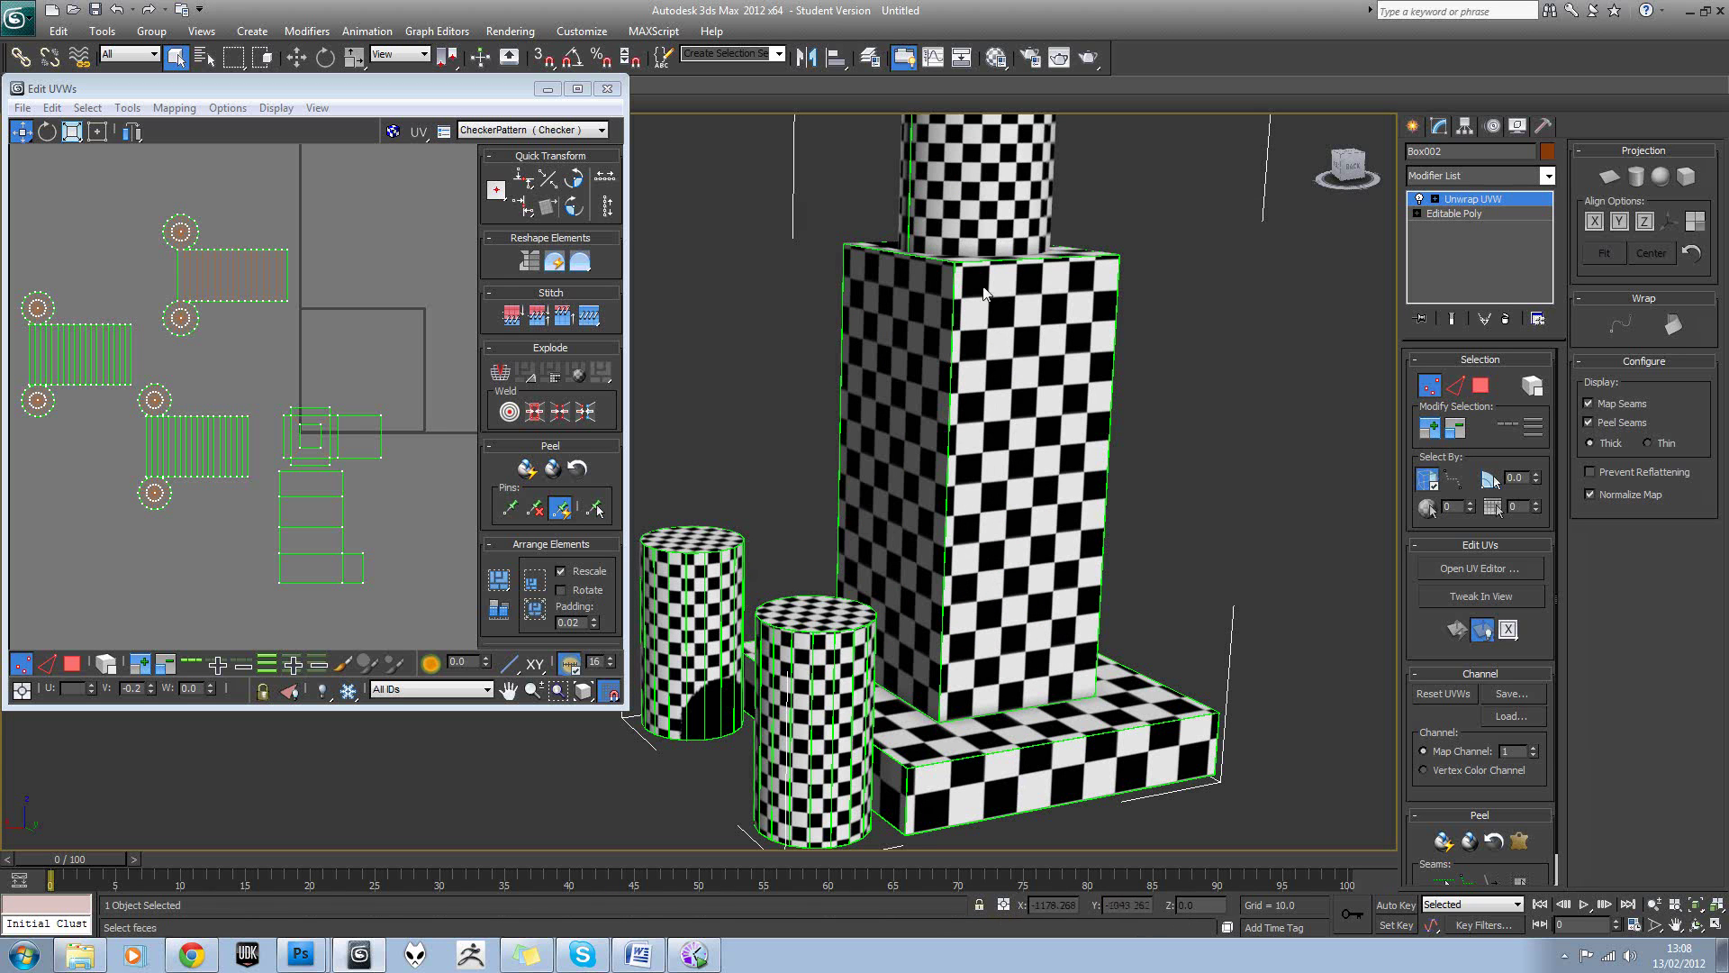
middle_click_drag(983, 313, 1028, 302)
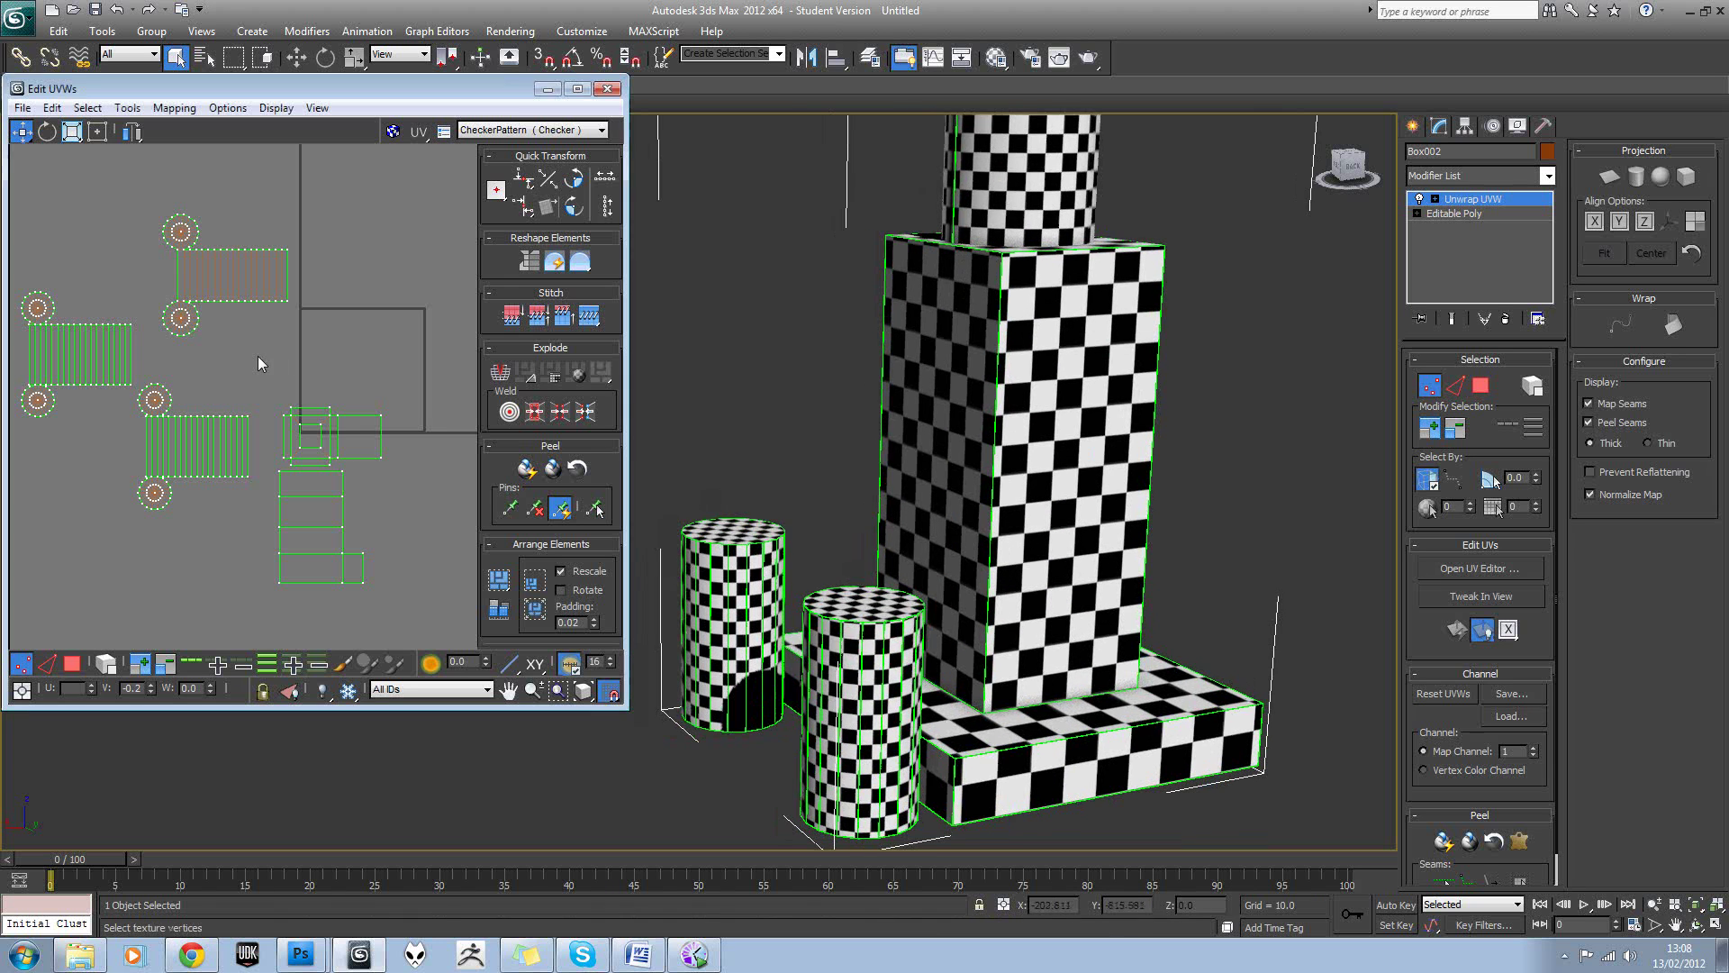
left_click(74, 664)
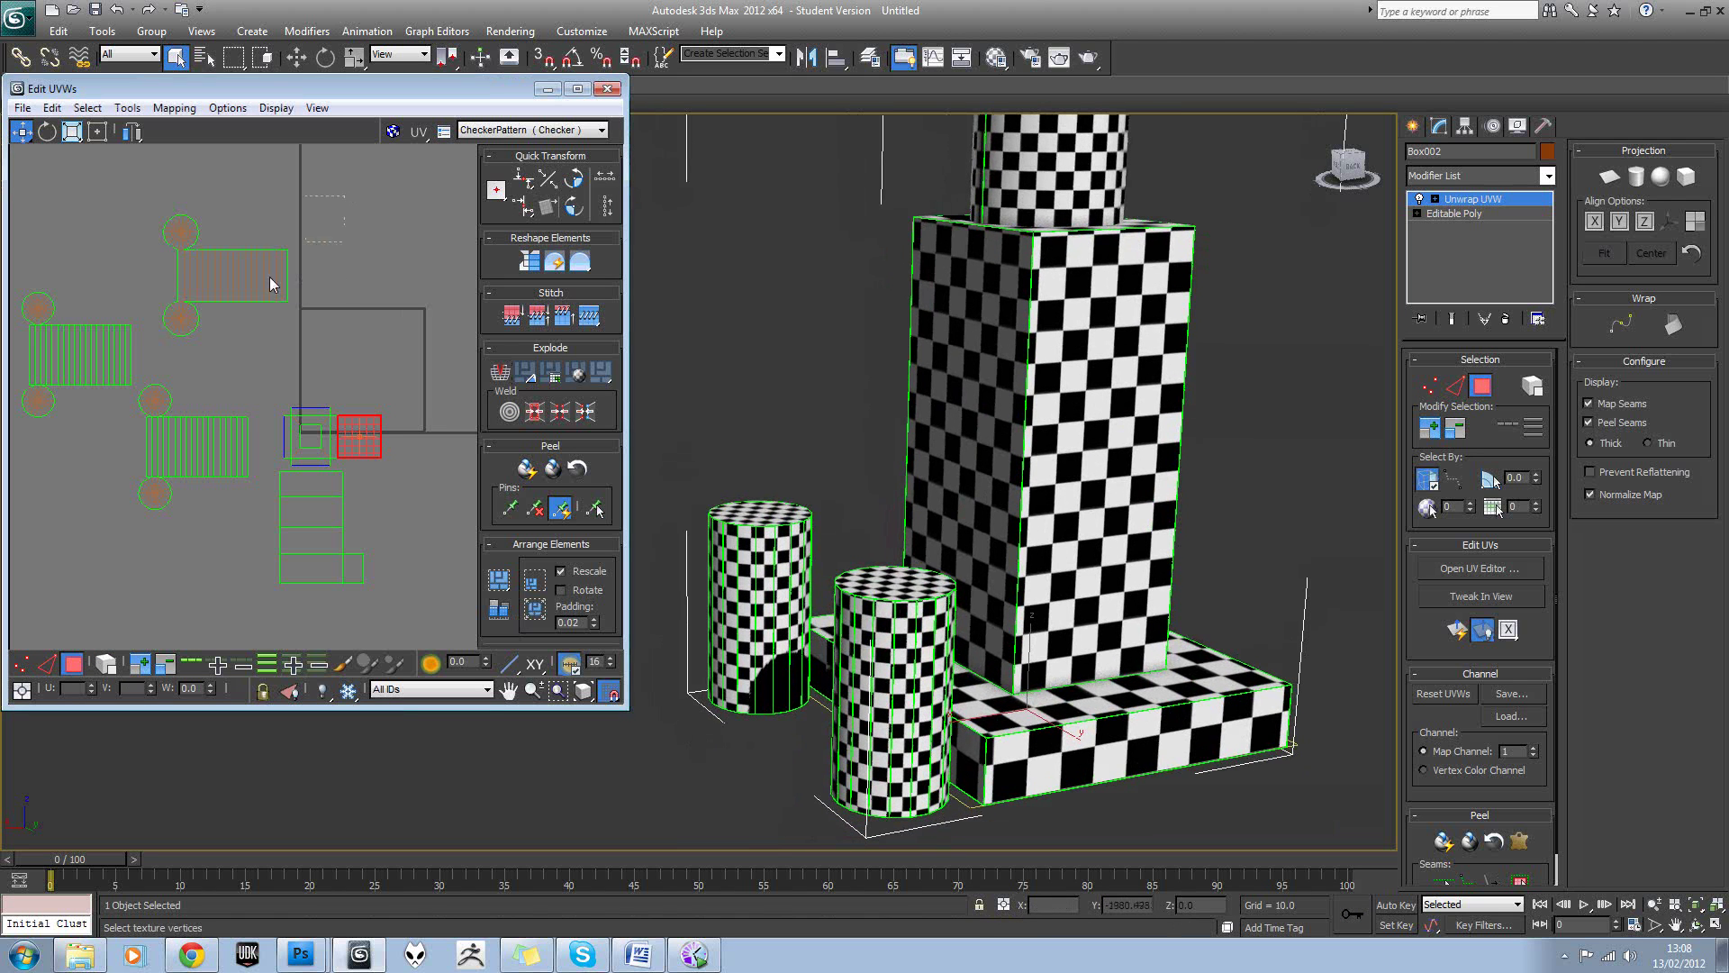
left_click_drag(185, 337, 185, 337)
left_click(107, 665)
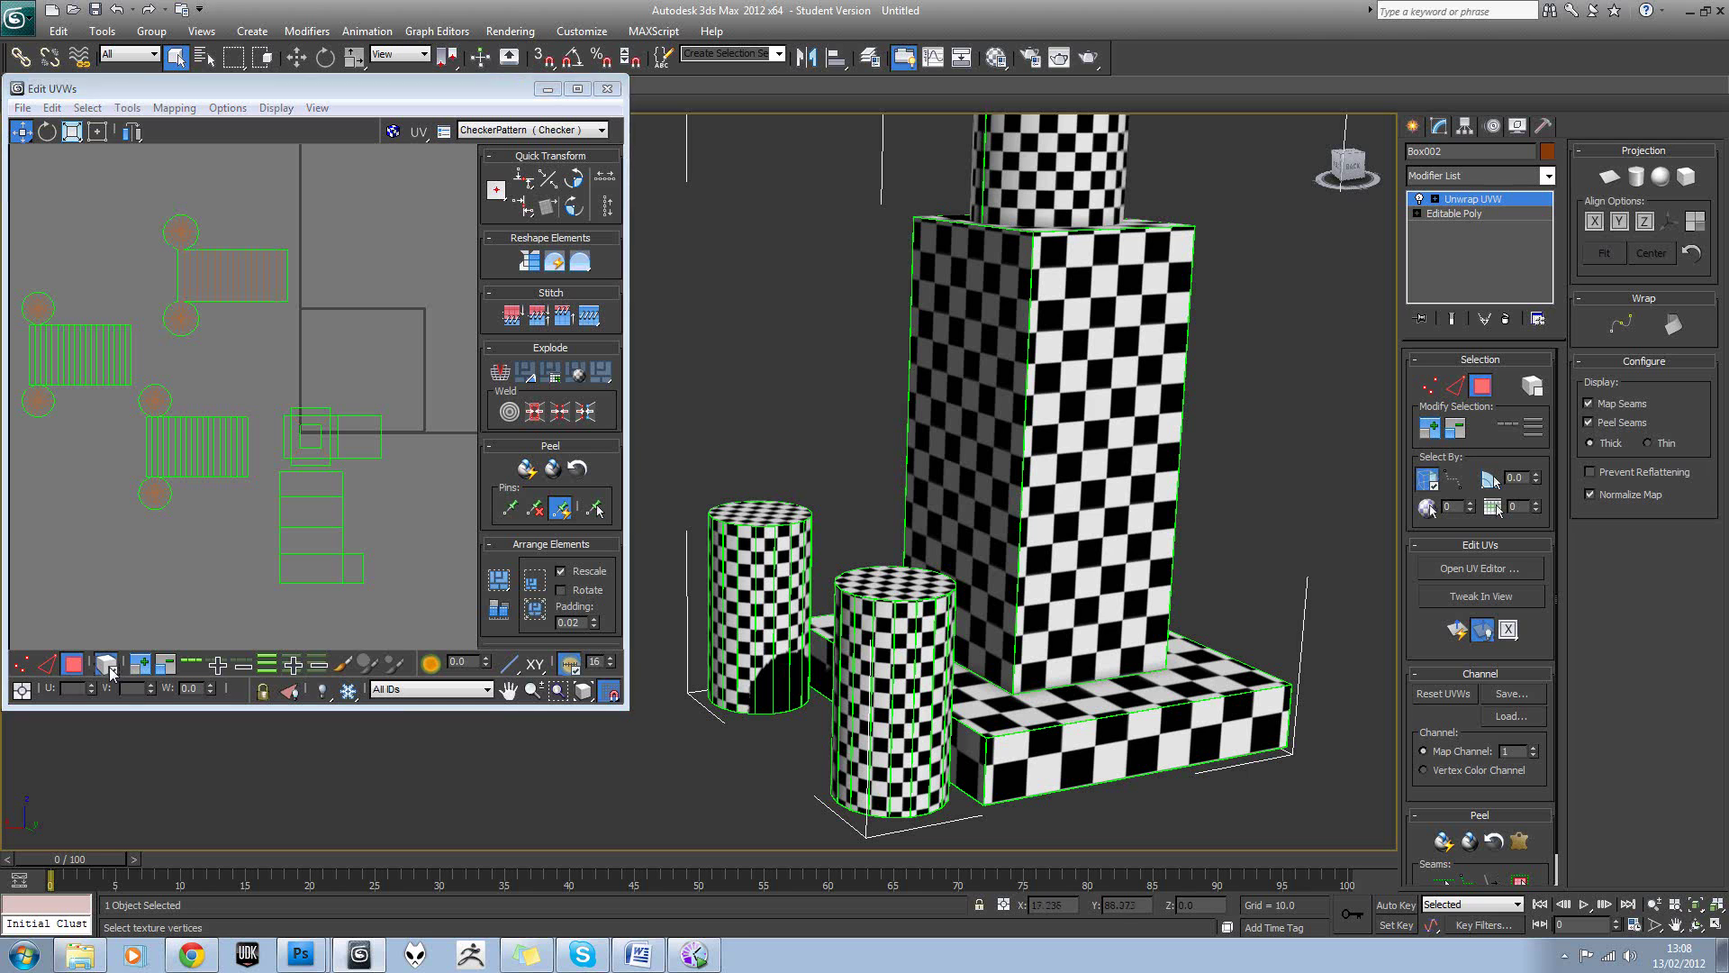
left_click(224, 293)
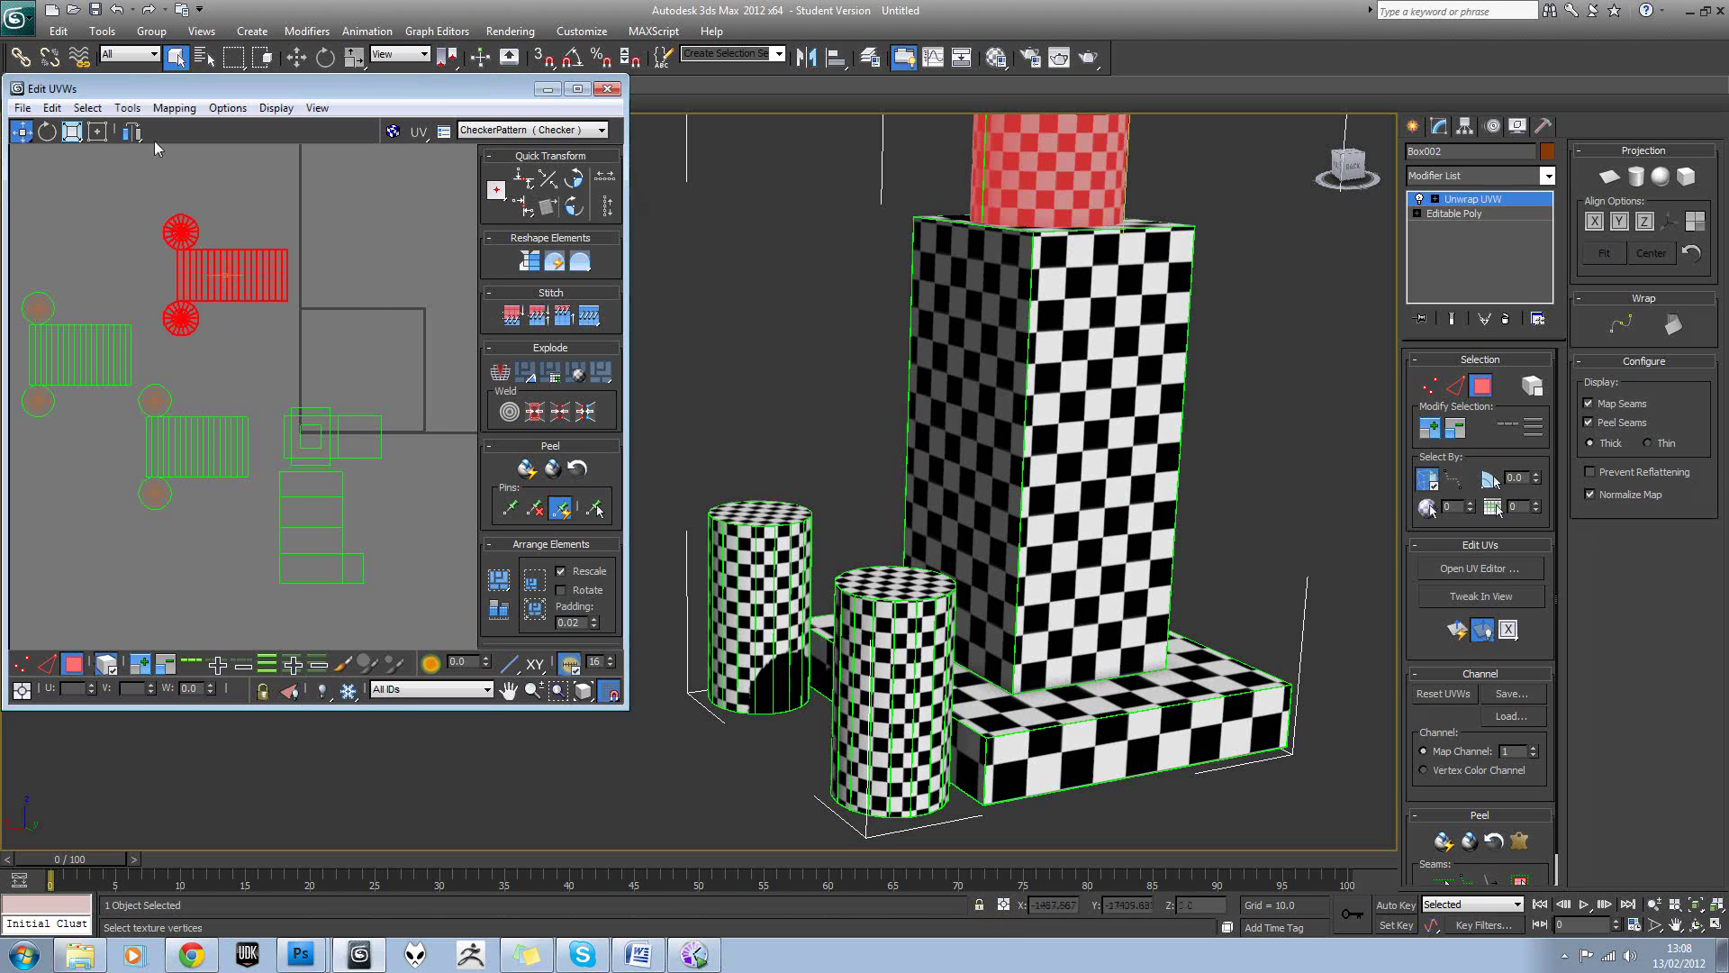
left_click(65, 133)
left_click_drag(234, 286, 241, 335)
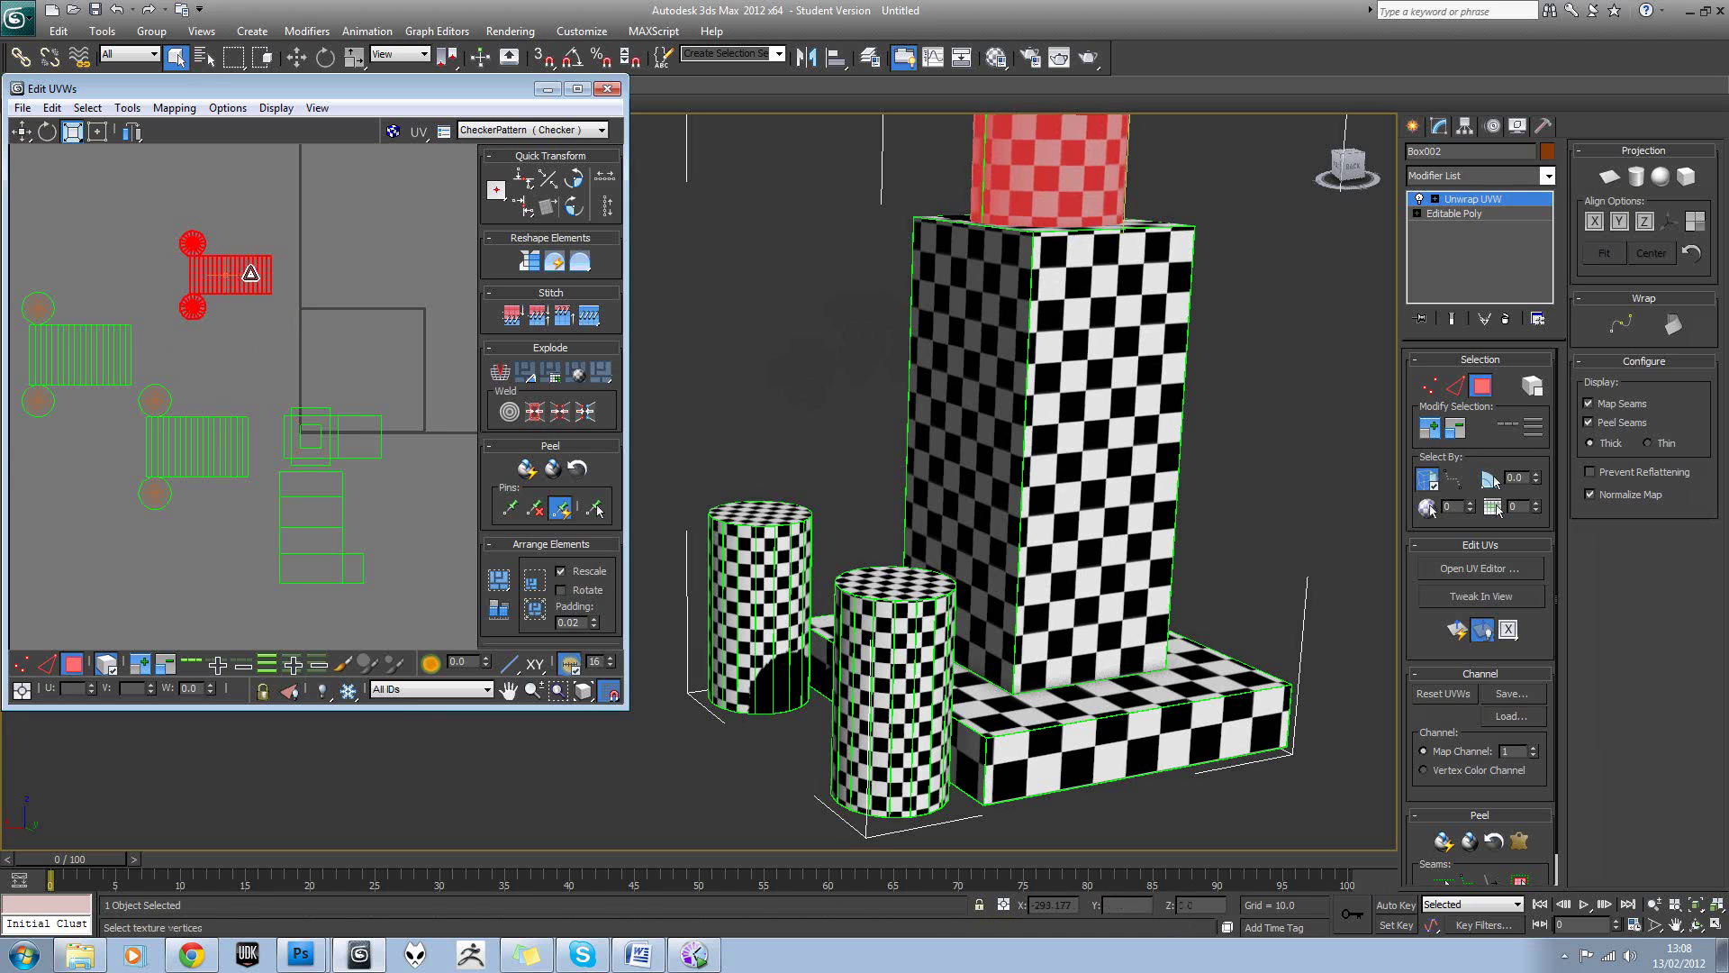
left_click_drag(254, 276, 264, 313)
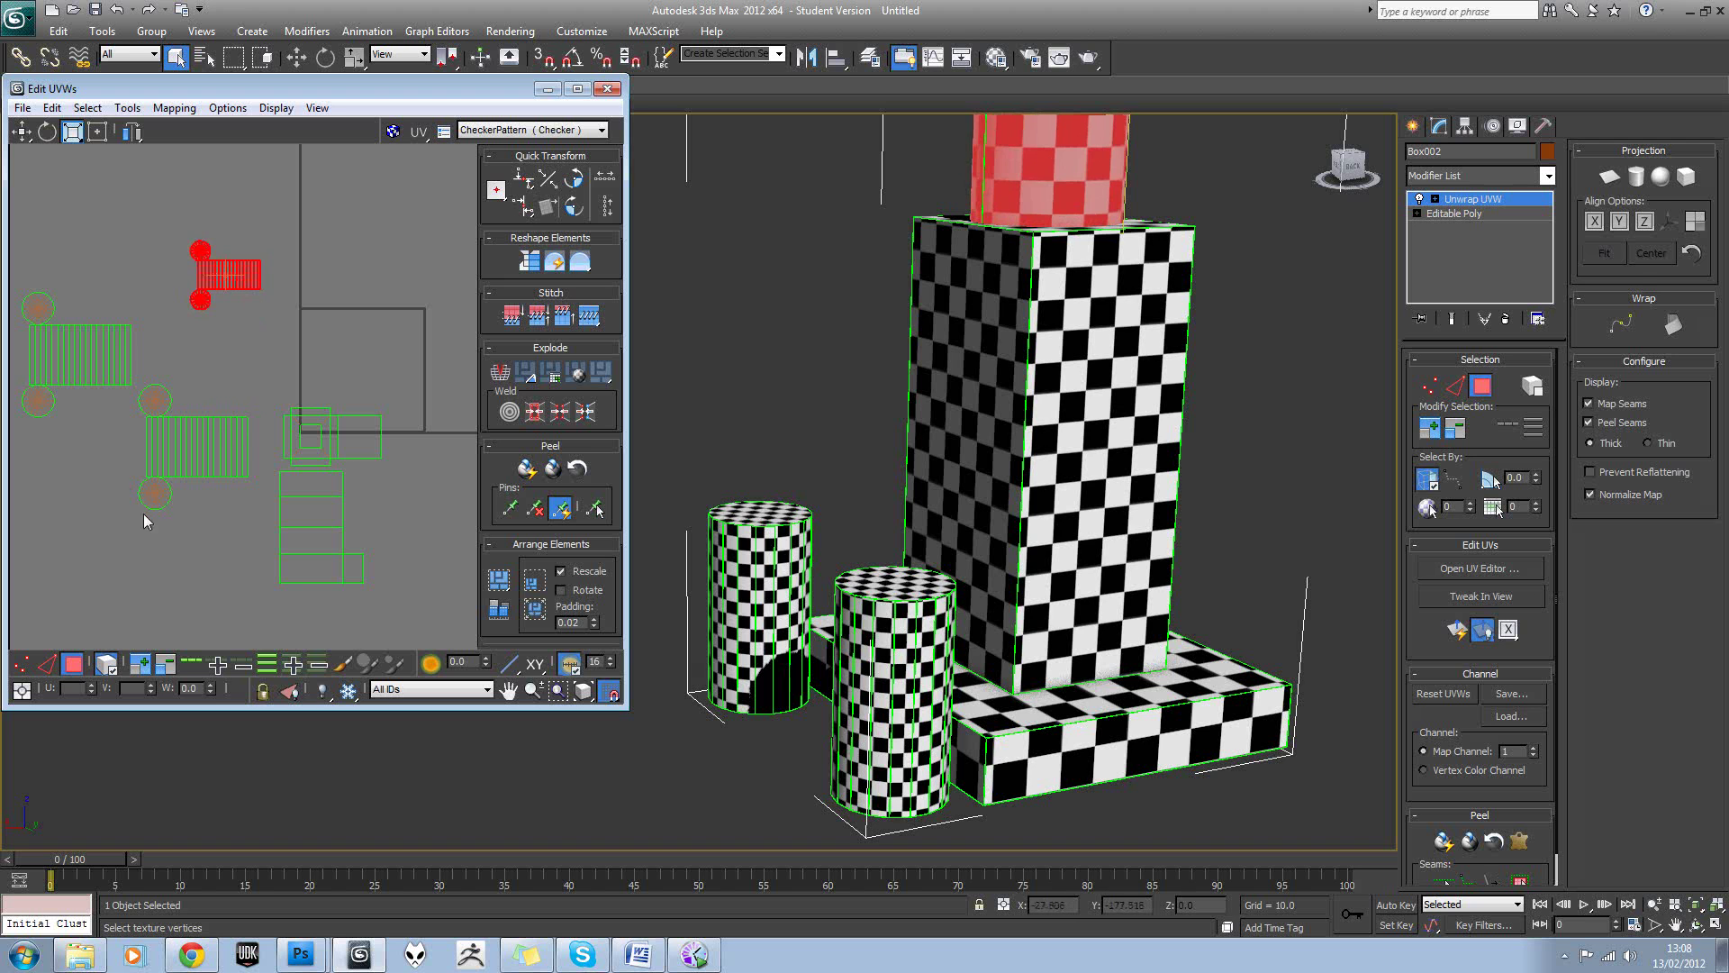
Scale down the UV clusters of the two small cylinders to bring their checker size closer to the boxes.
left_click_drag(102, 281, 29, 425)
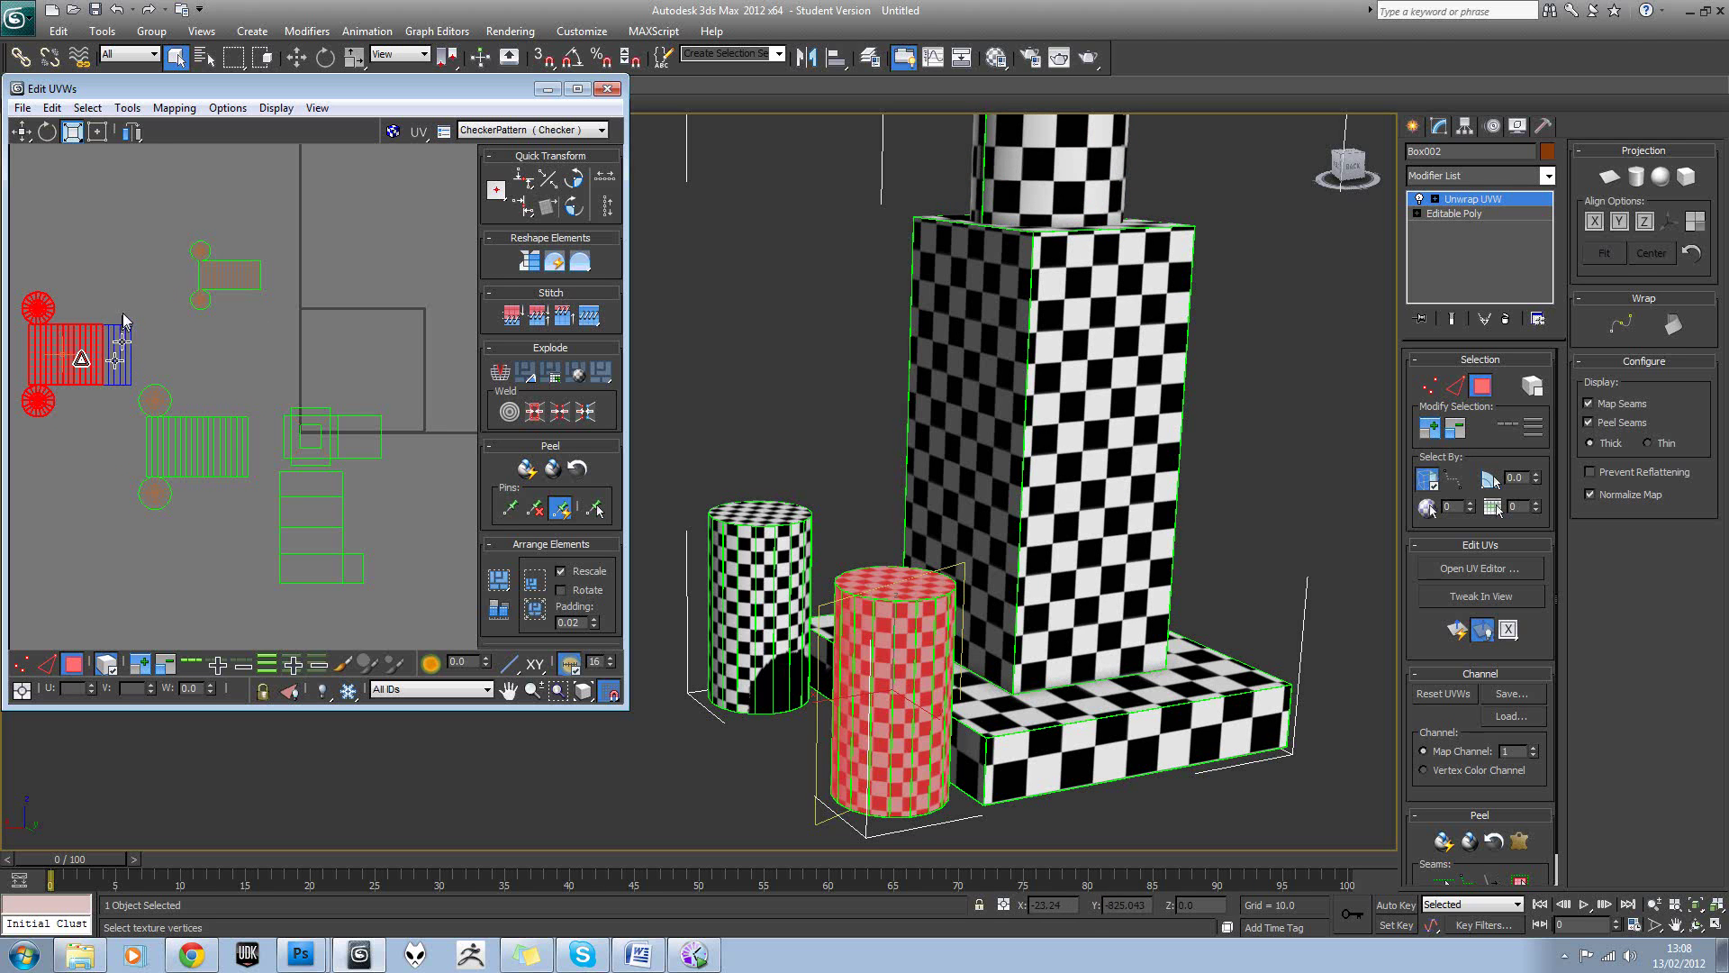
left_click(87, 362)
left_click_drag(92, 359, 165, 539)
left_click(181, 470)
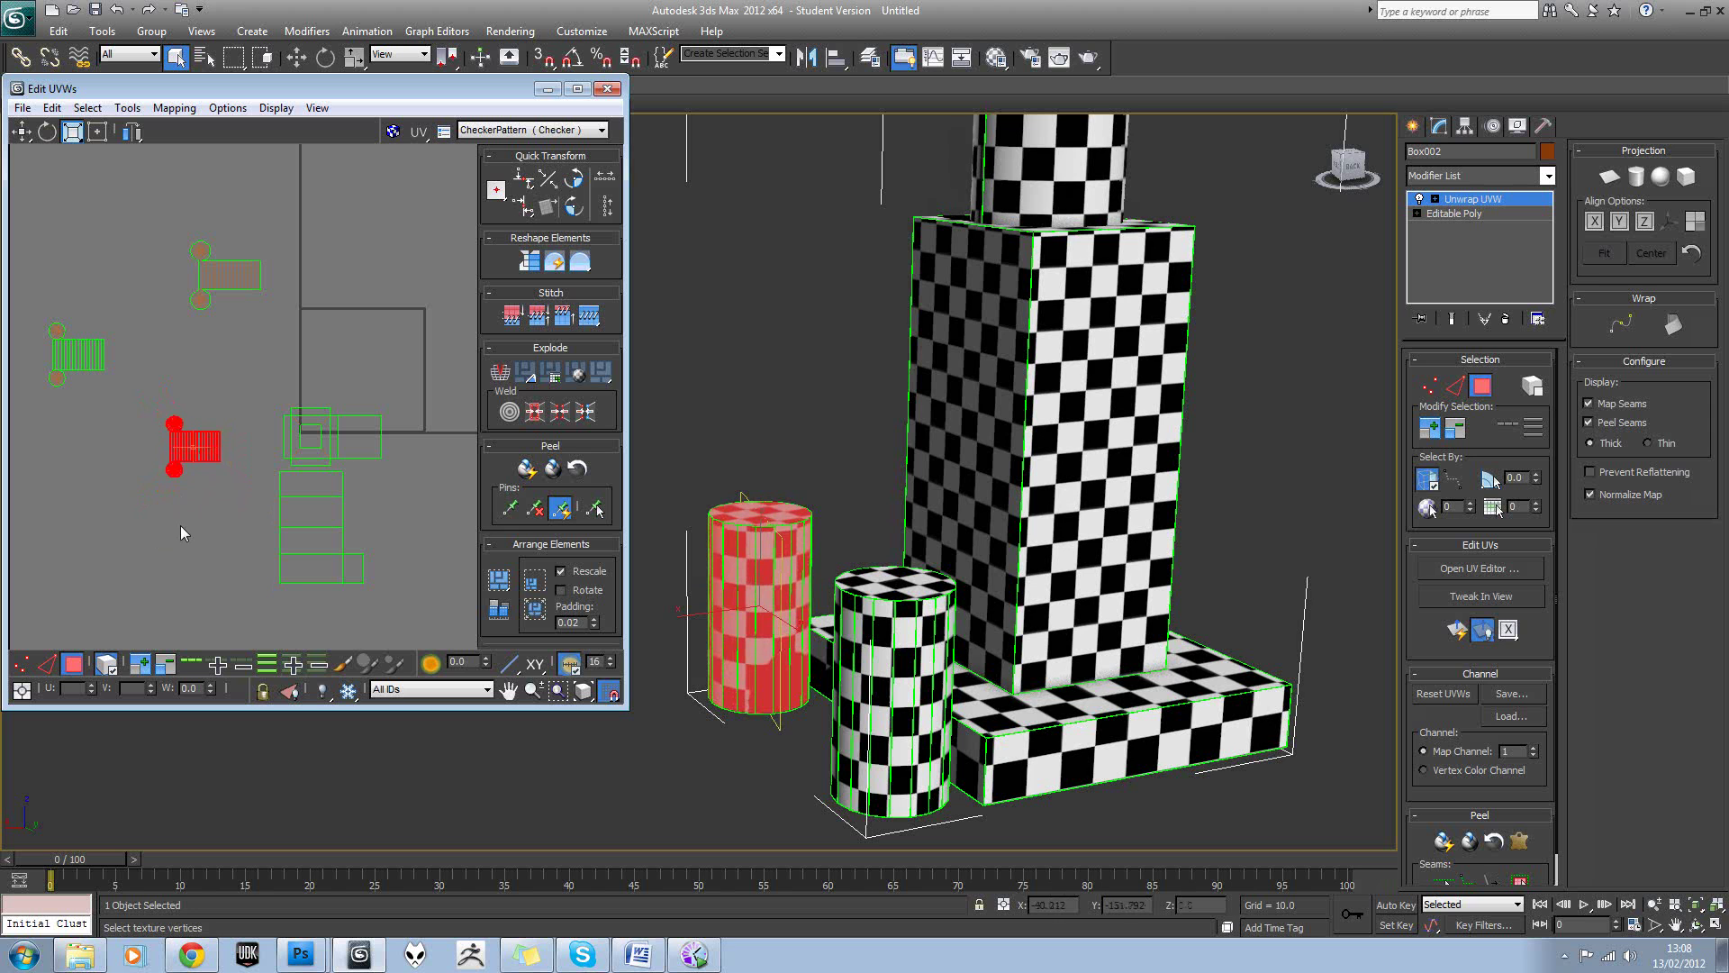
Scale up the base box's UV cluster to match the tall box's checker size, and clear the selection.
left_click_drag(429, 379, 261, 606)
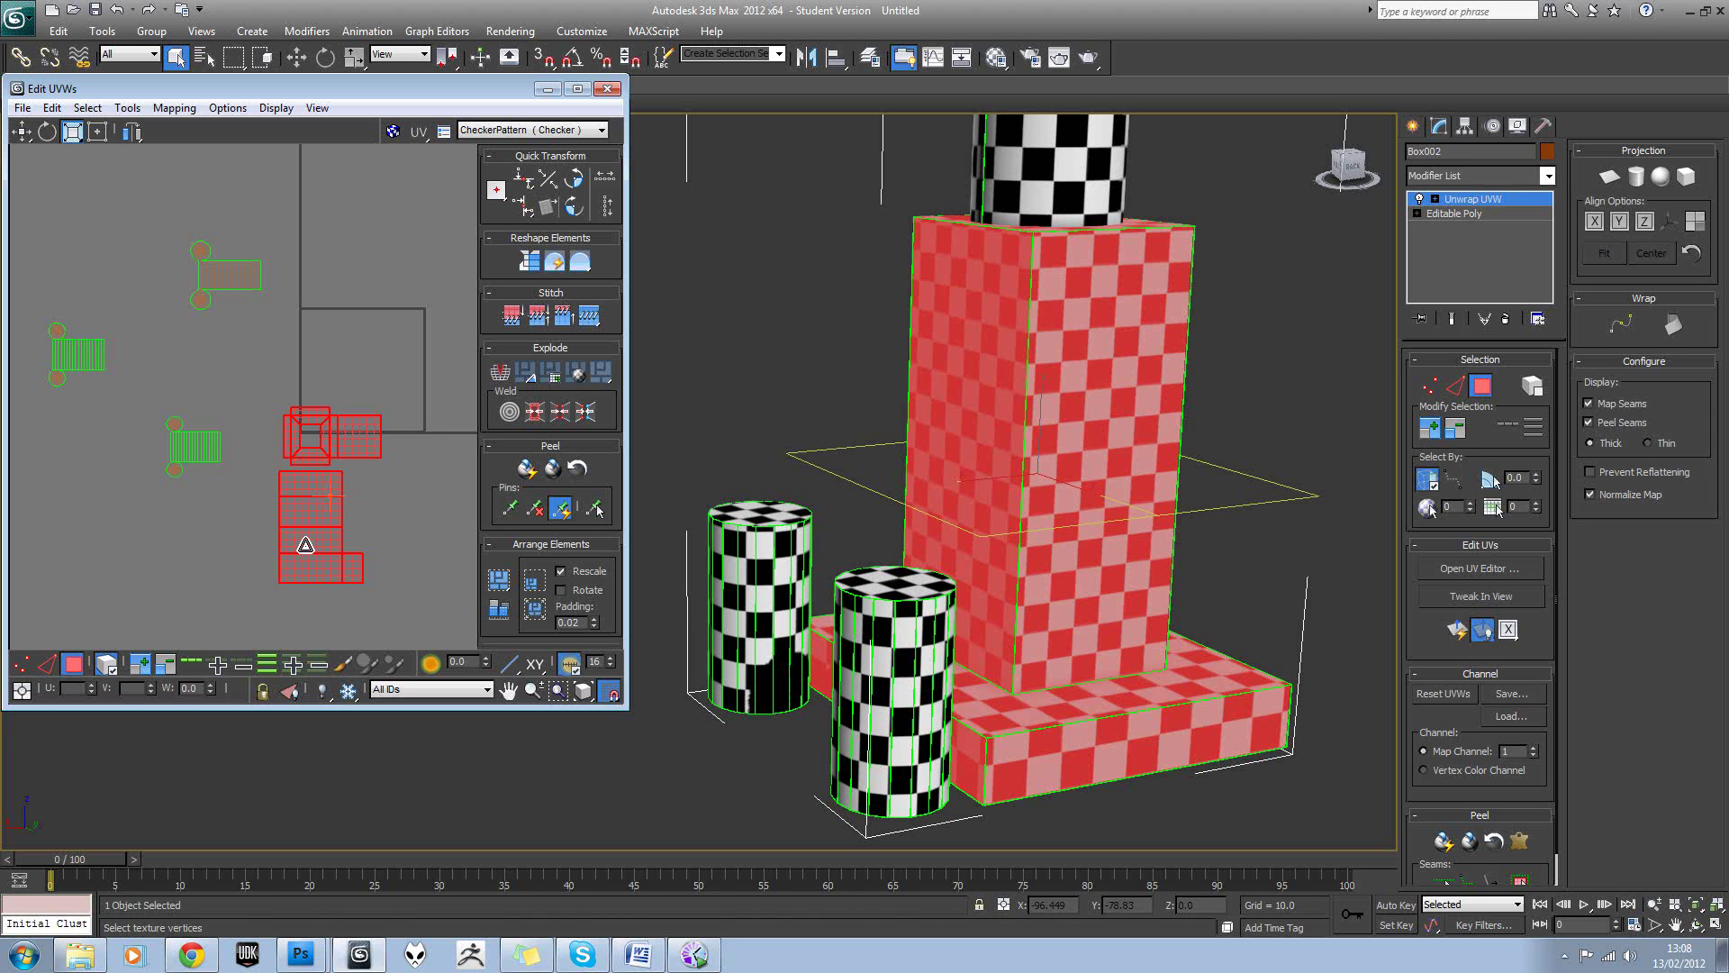
left_click(391, 407)
left_click_drag(274, 459, 331, 391)
key("w")
left_click(351, 353)
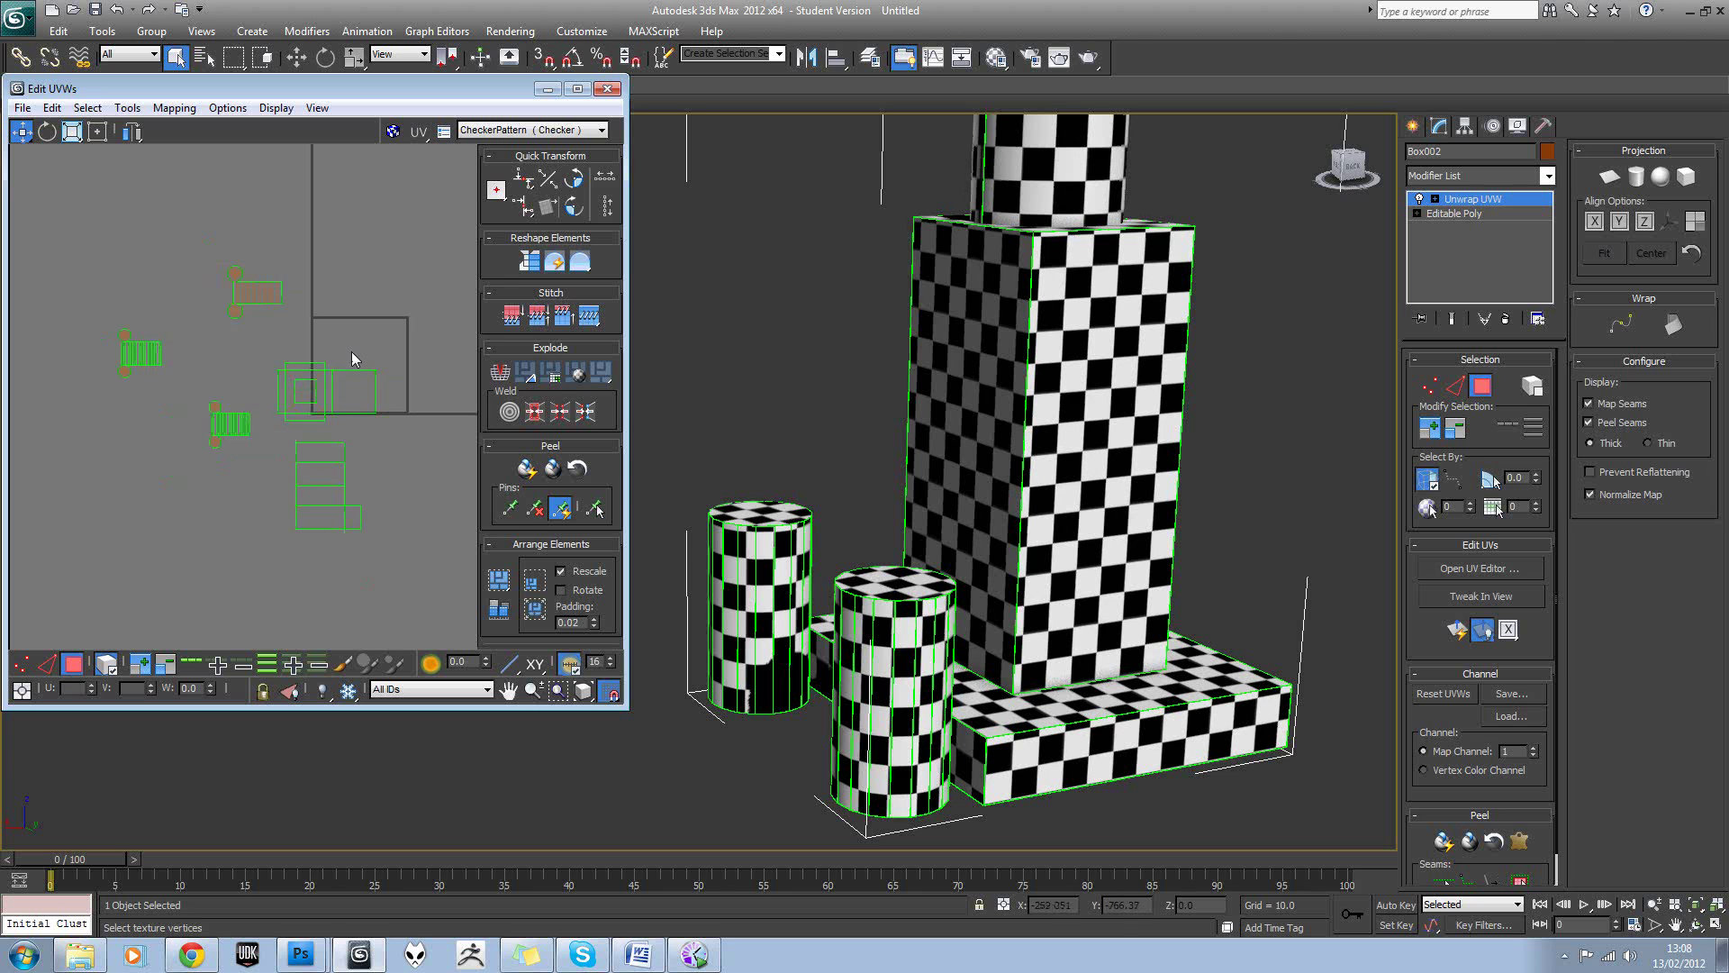
Move the top cylinder's UV cluster across to the upper right corner of the UV square and deselect it.
middle_click_drag(295, 413, 309, 390)
middle_click_drag(981, 530, 878, 517, "alt")
scroll(292, 347, "down", 2)
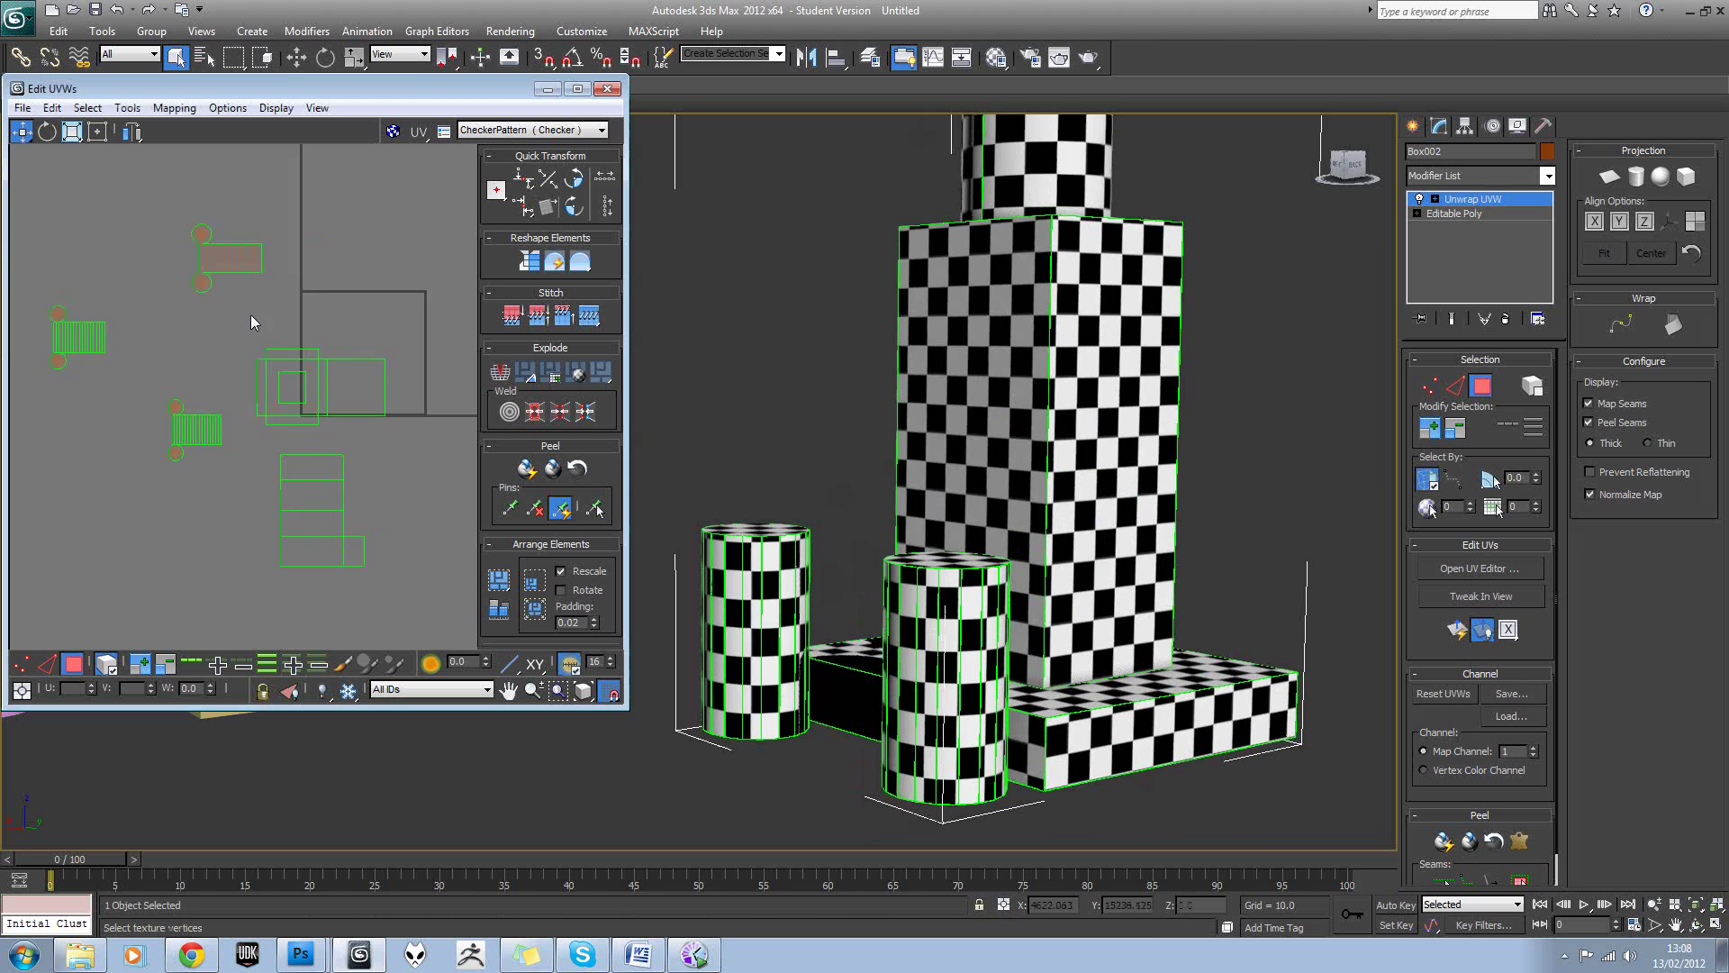
left_click(235, 272)
left_click_drag(223, 265, 390, 292)
scroll(383, 300, "up", 2)
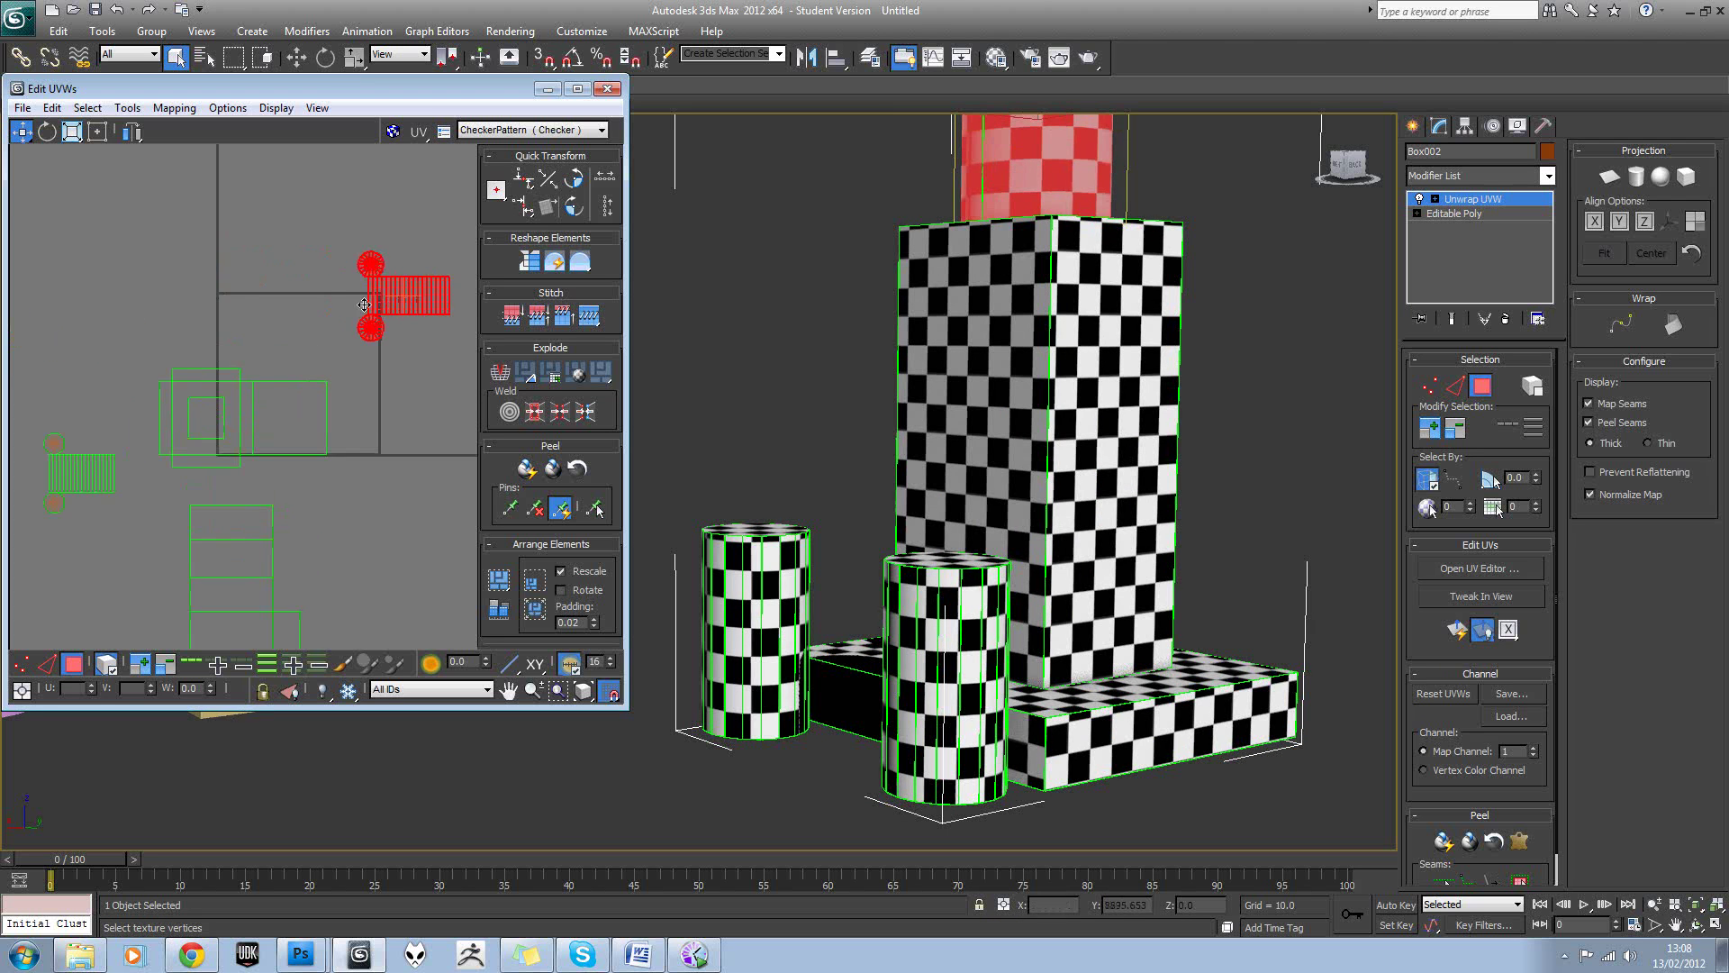
scroll(303, 306, "down", 1)
left_click(171, 284)
Move the front small cylinder's UV cluster next to the top cylinder's cluster, above the base UVs.
middle_click_drag(156, 278, 213, 283)
left_click(73, 347)
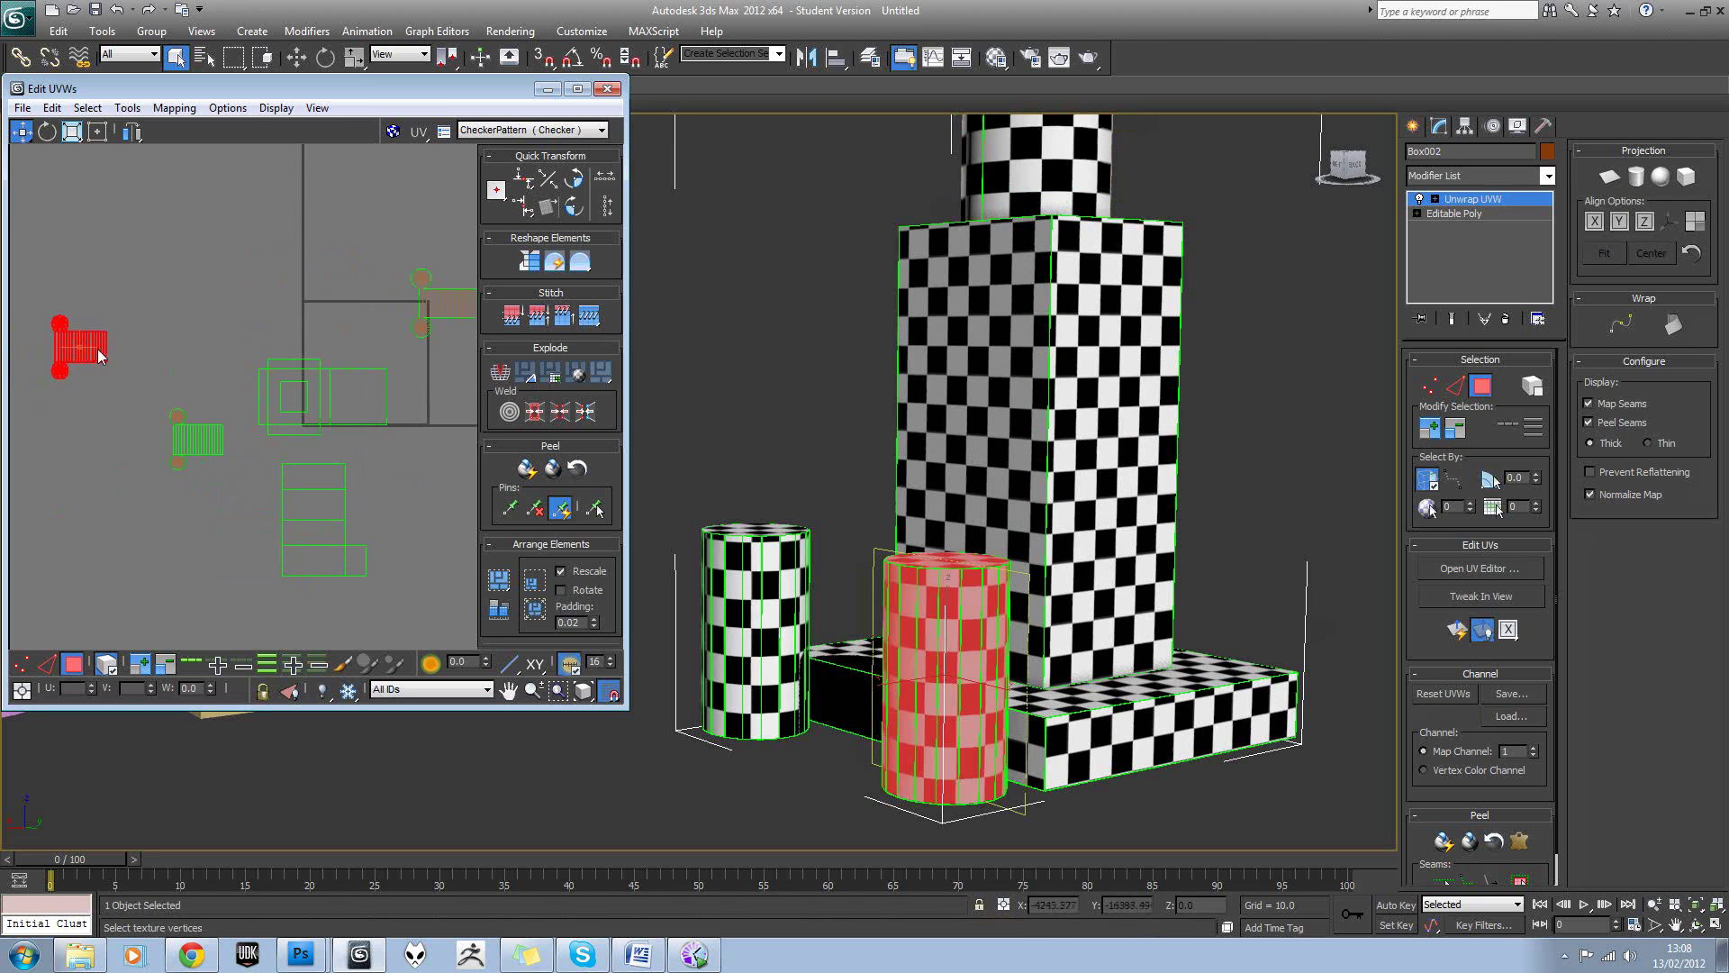
left_click_drag(74, 347, 376, 313)
scroll(382, 317, "up", 1)
scroll(382, 317, "down", 2)
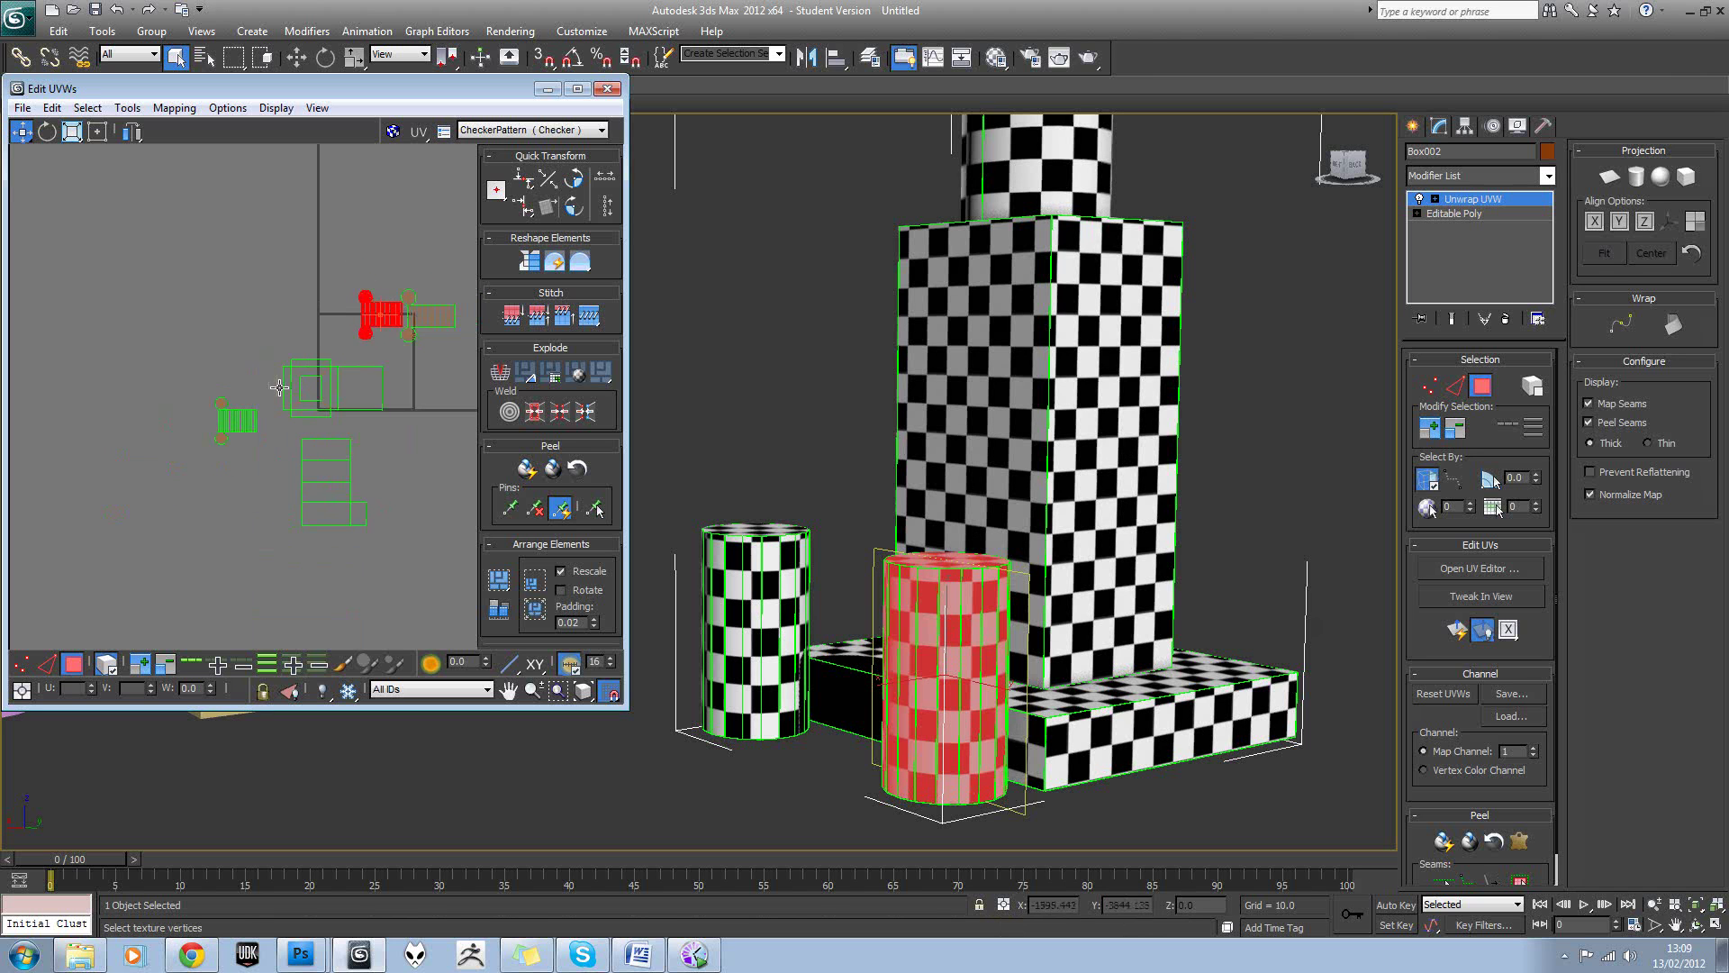
scroll(280, 387, "up", 1)
mouse_move(278, 386)
middle_mouse_down()
mouse_move(250, 383)
mouse_move(300, 373)
middle_mouse_up()
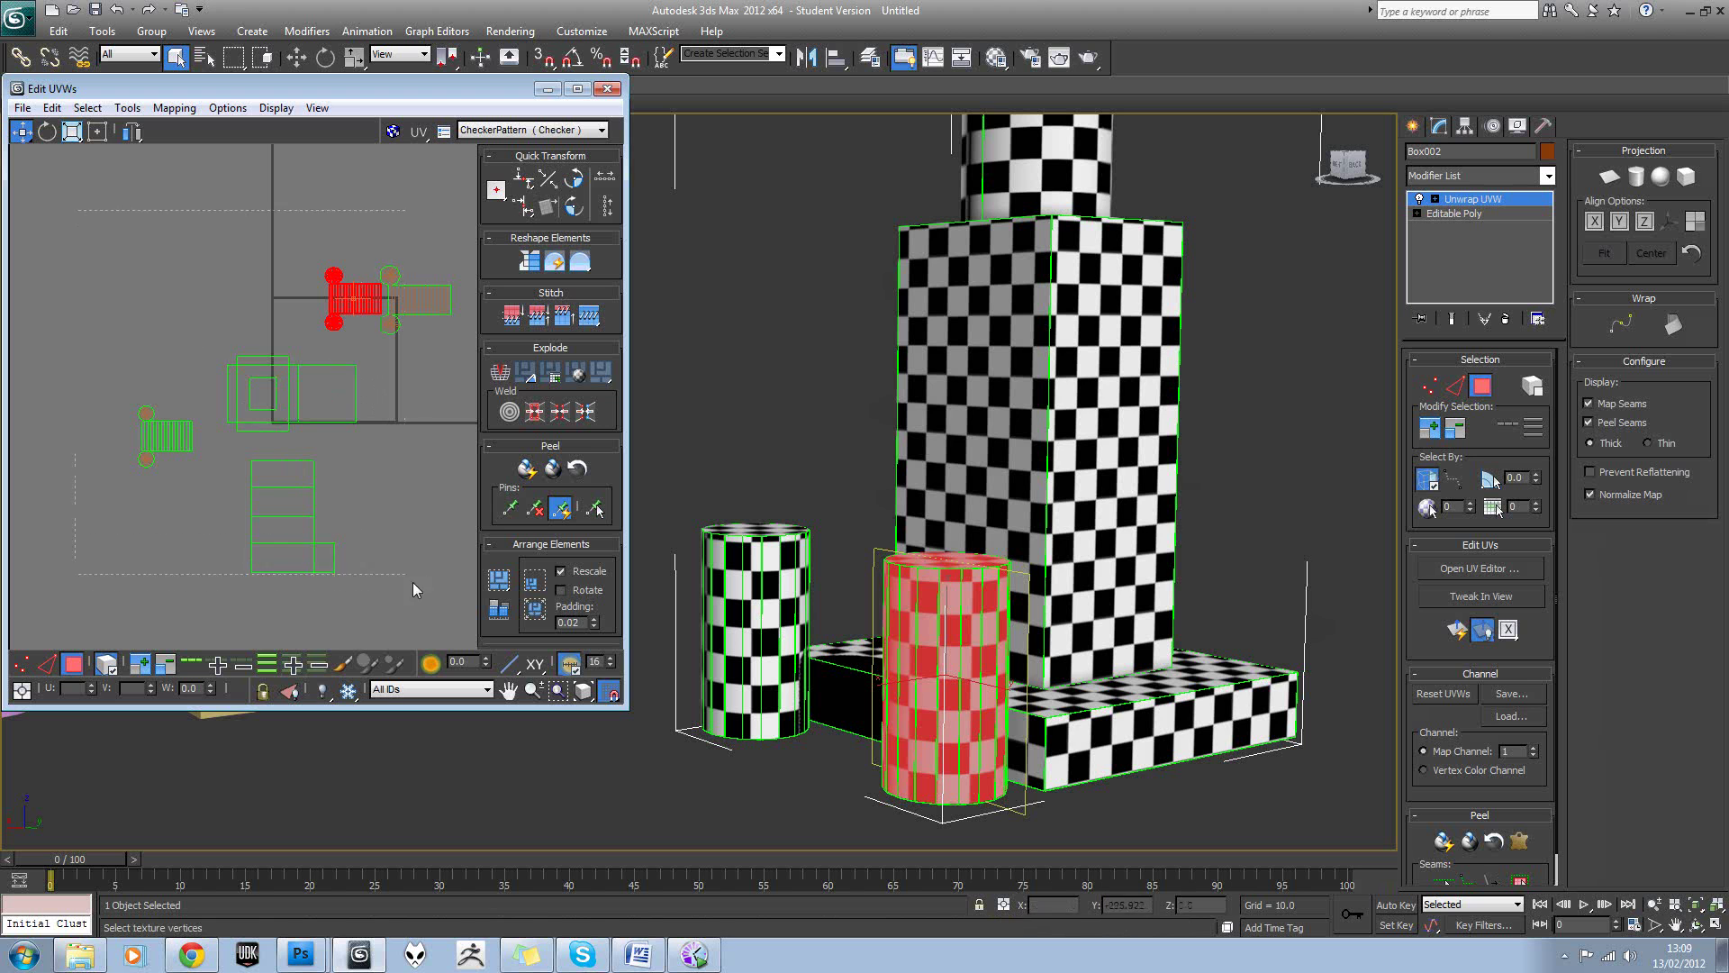
Move the base box's UV clusters towards the UV square and scale all of the object's UV clusters down together.
left_click(268, 393)
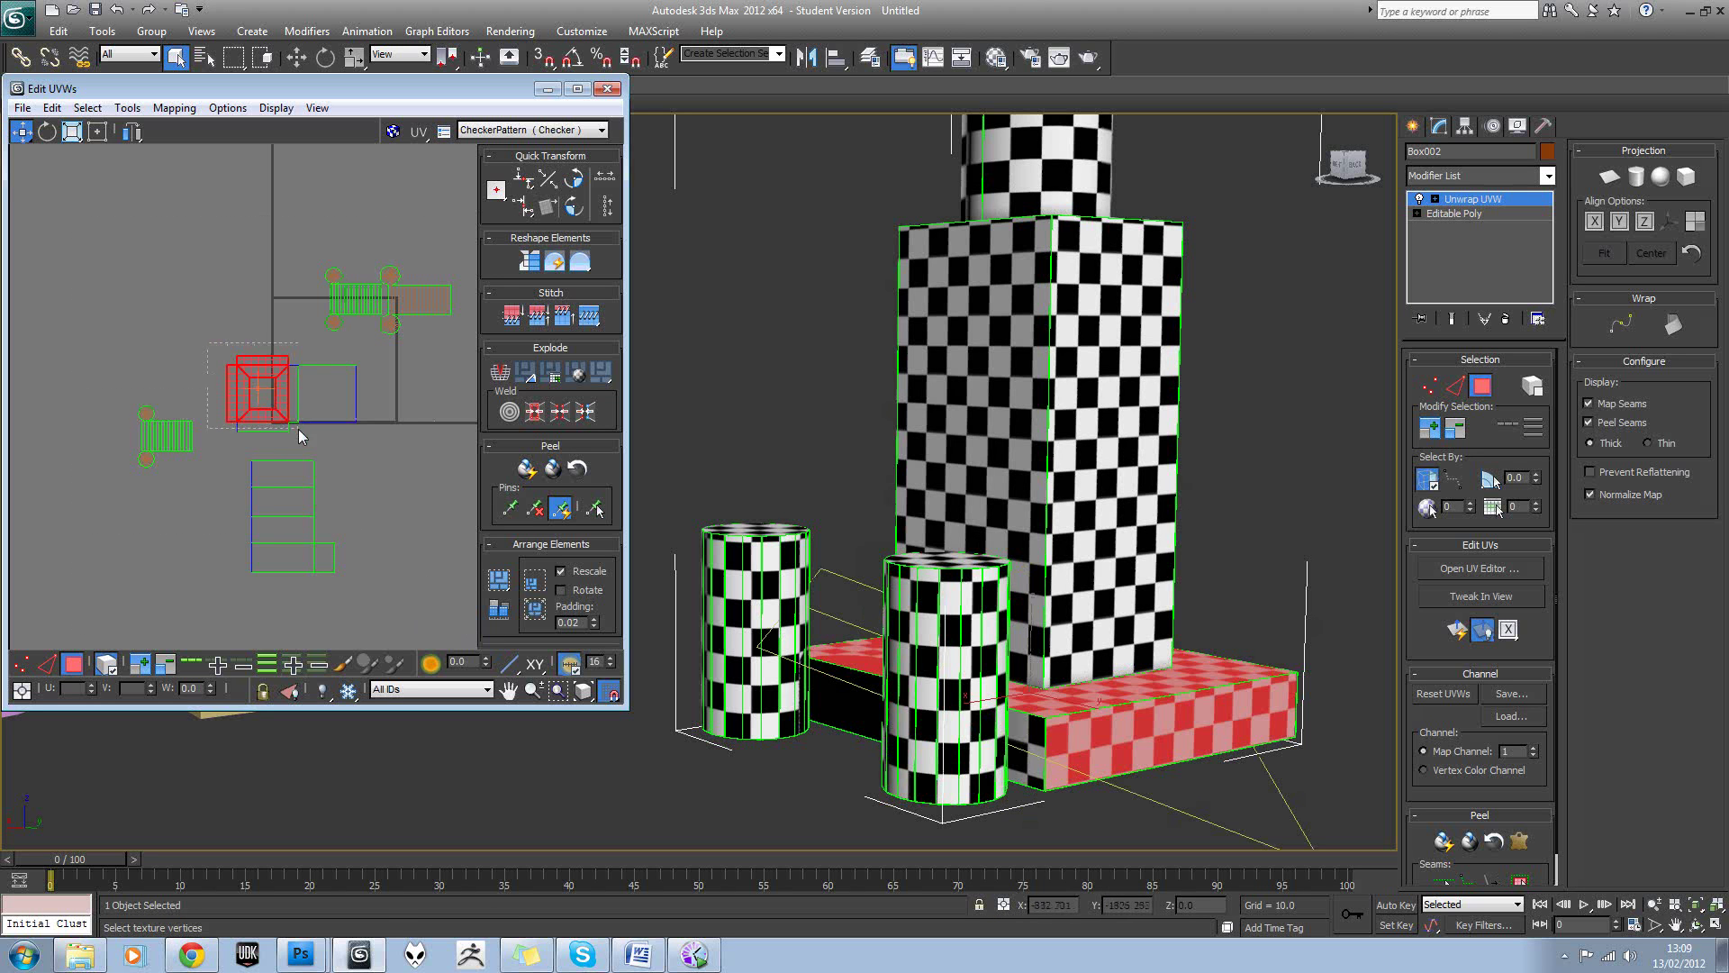
left_click_drag(311, 406, 389, 431)
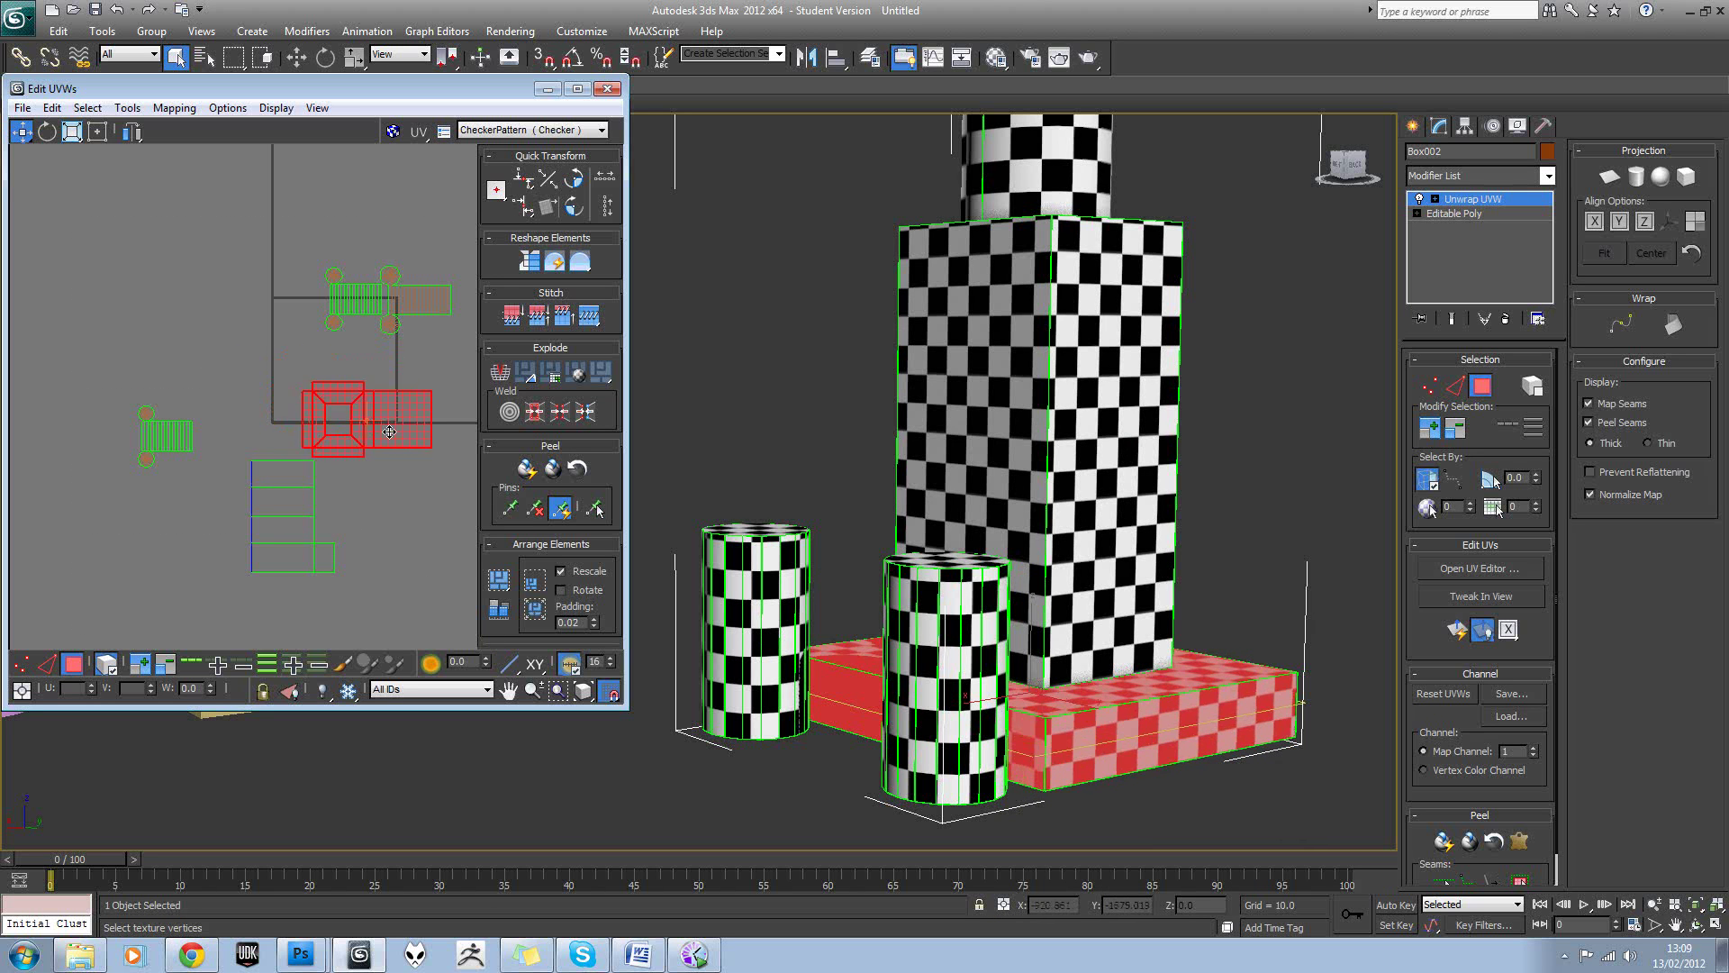
left_click_drag(441, 603, 127, 171)
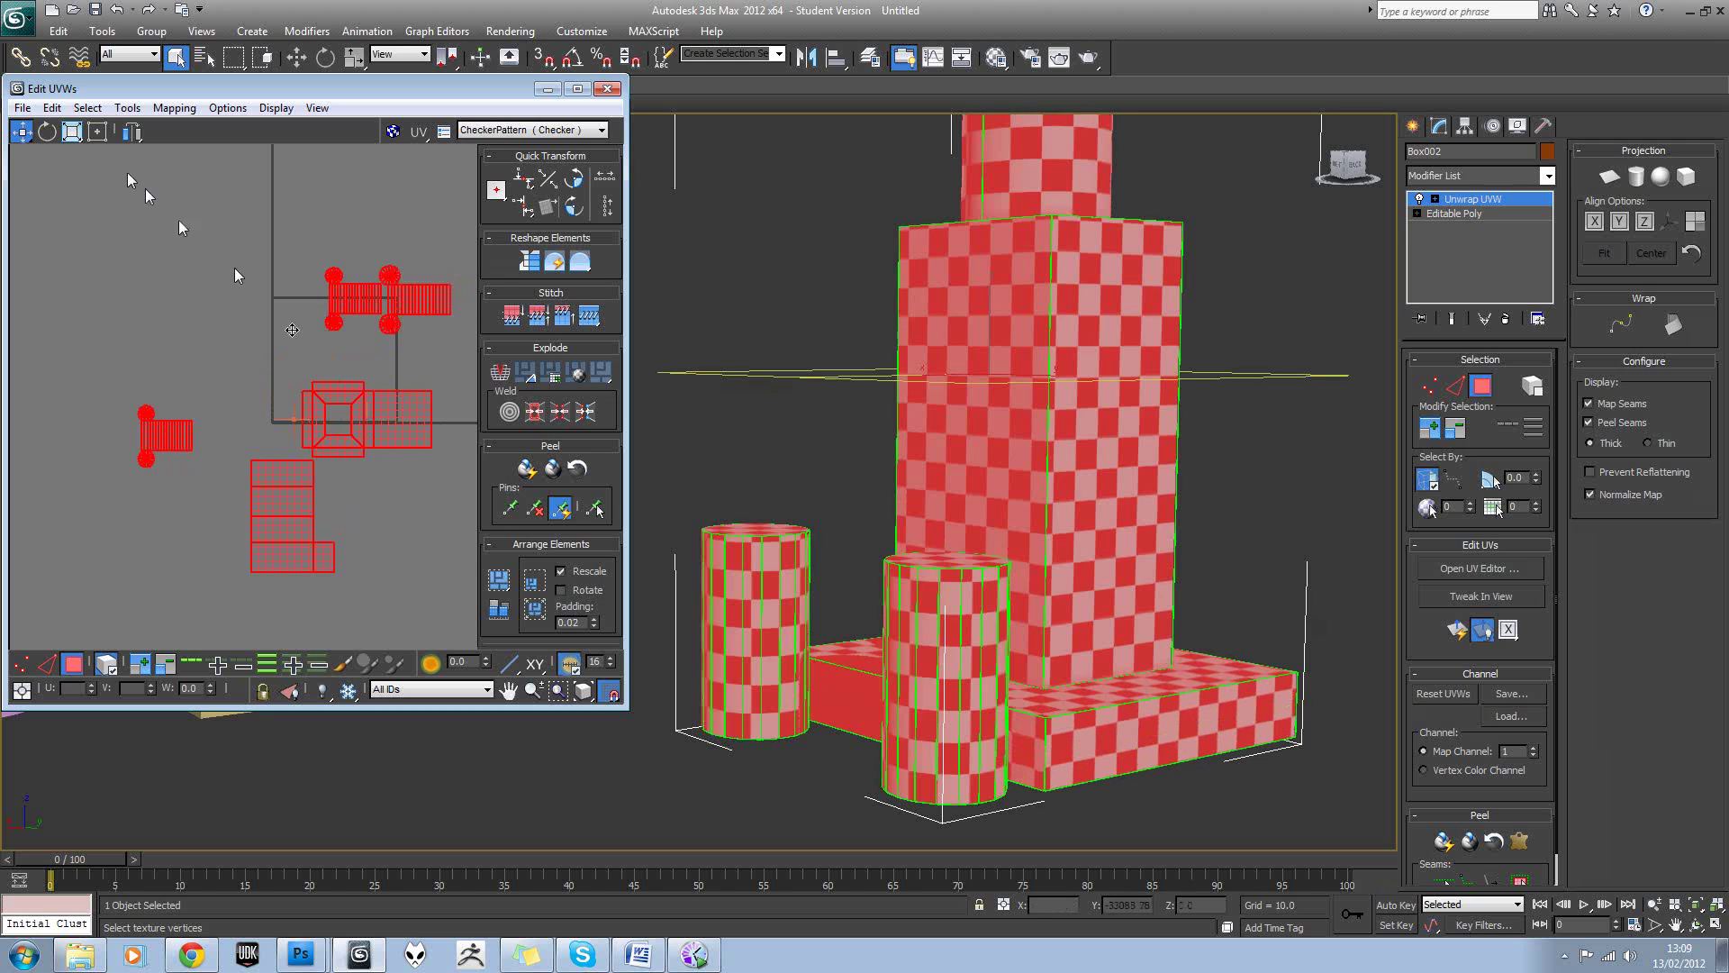
left_click(72, 132)
left_click_drag(360, 399, 372, 468)
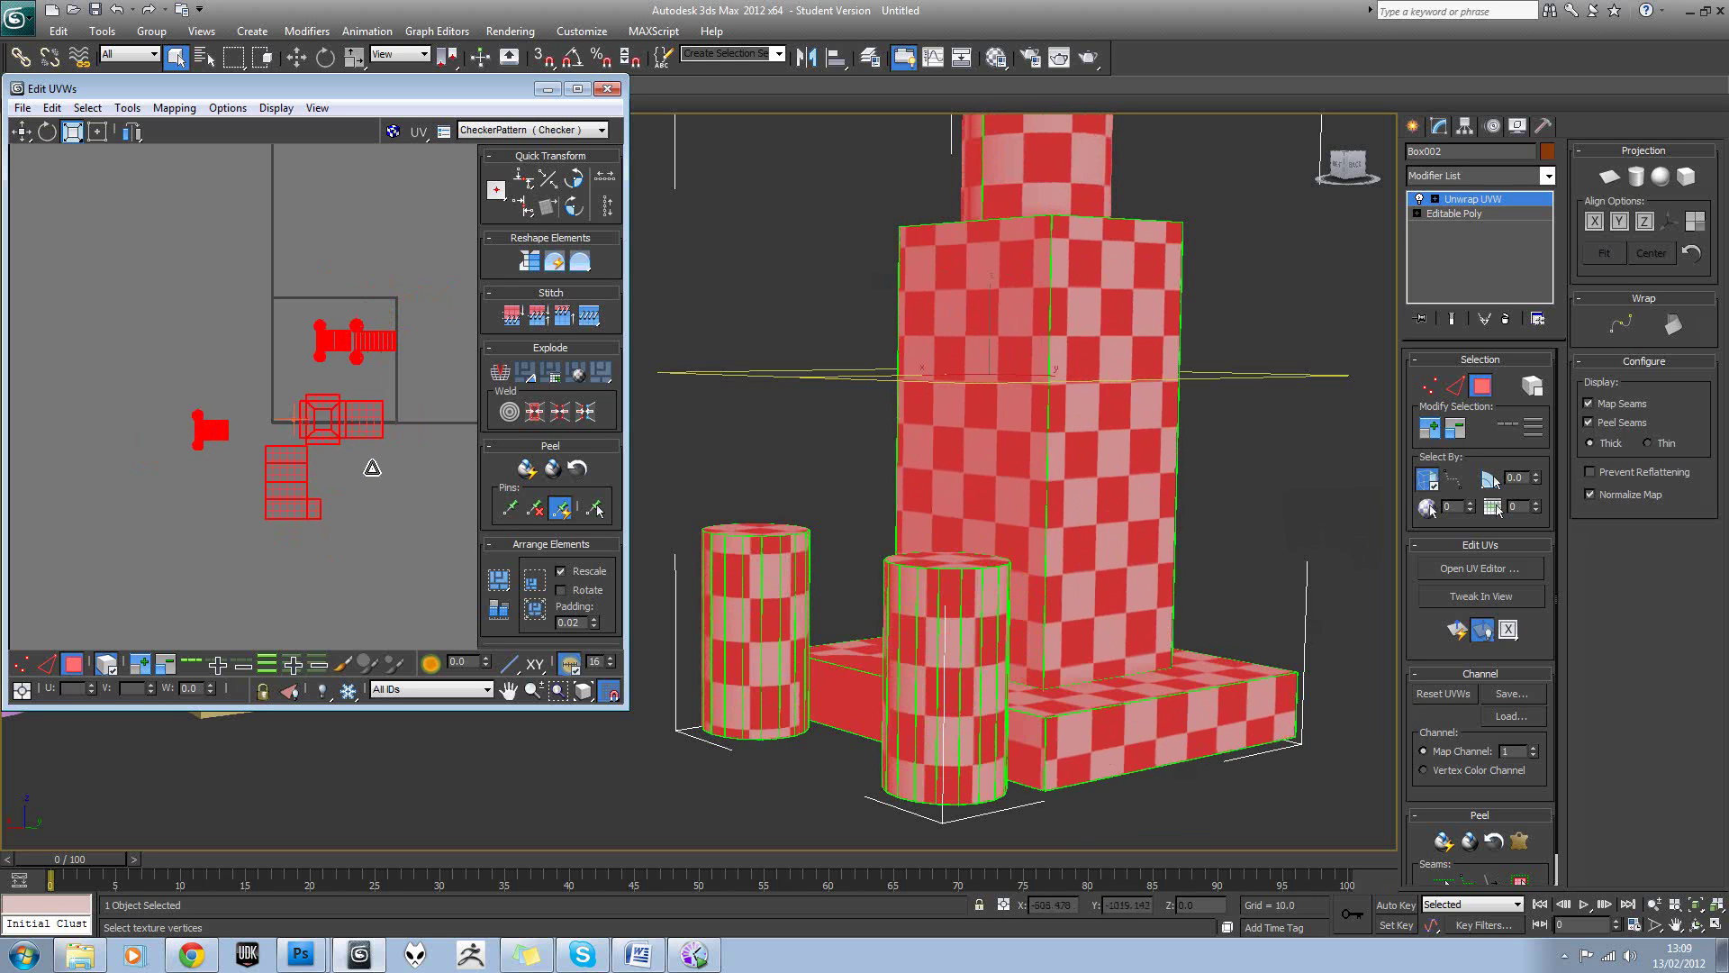
scroll(402, 463, "up", 3)
key("q")
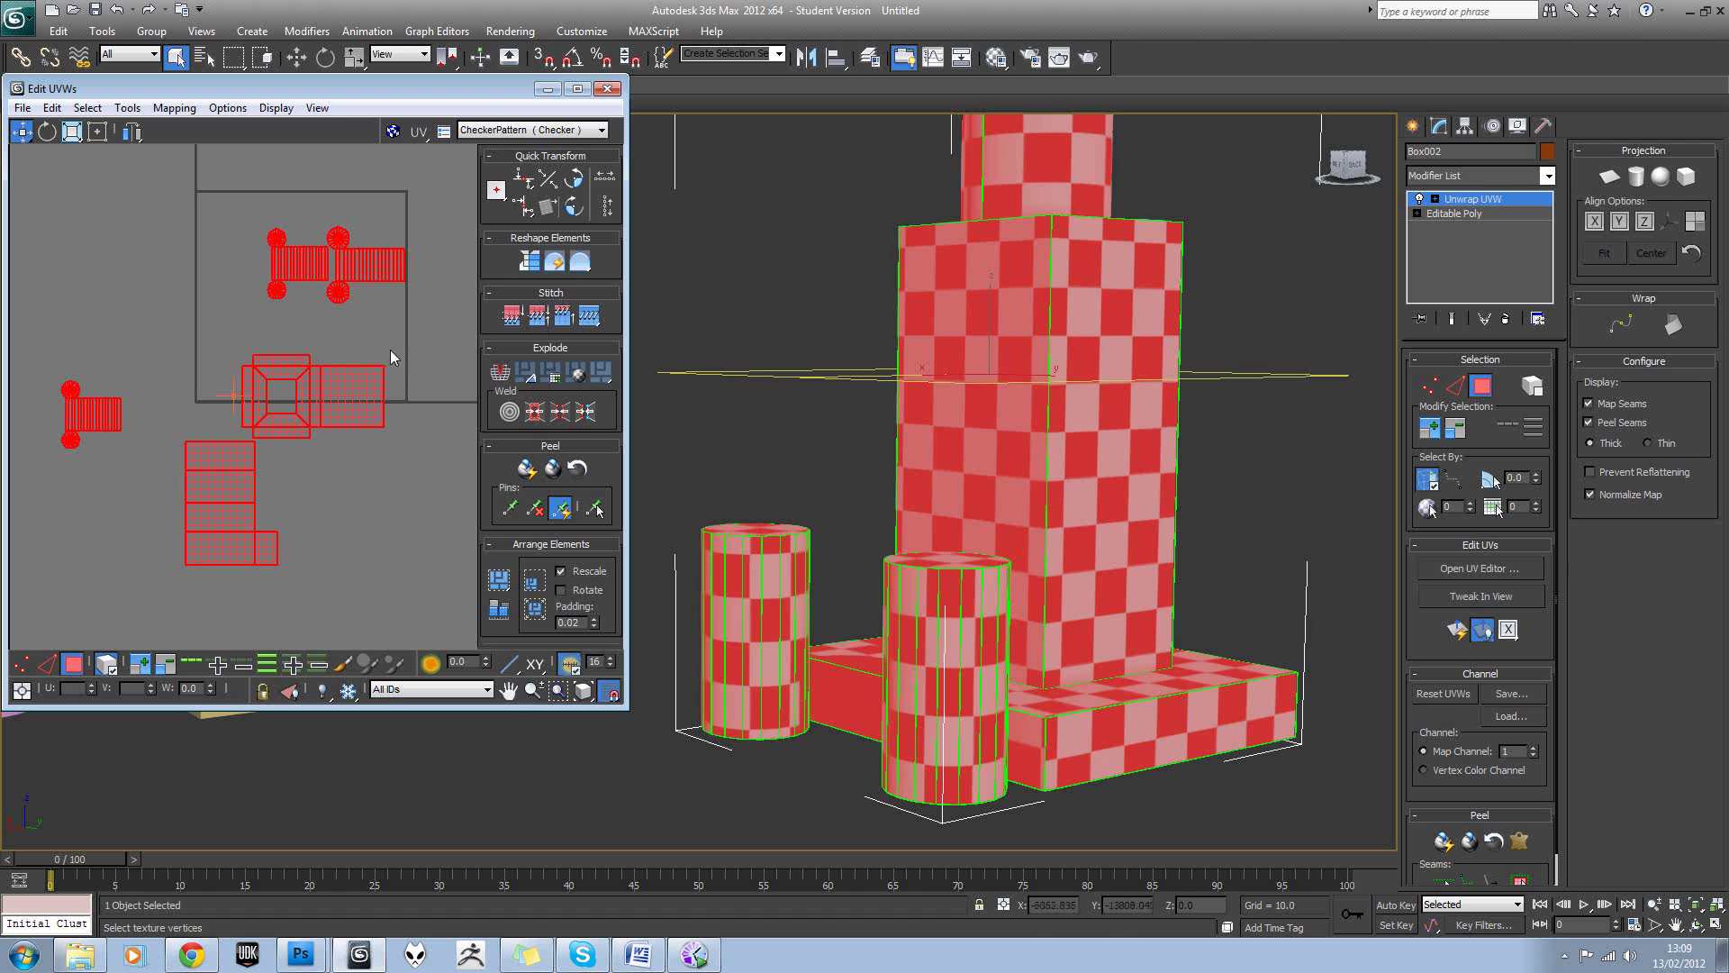
Place the base box's UV clusters in the lower left corner of the UV square and clear the selection.
left_click(337, 345)
left_click(275, 401)
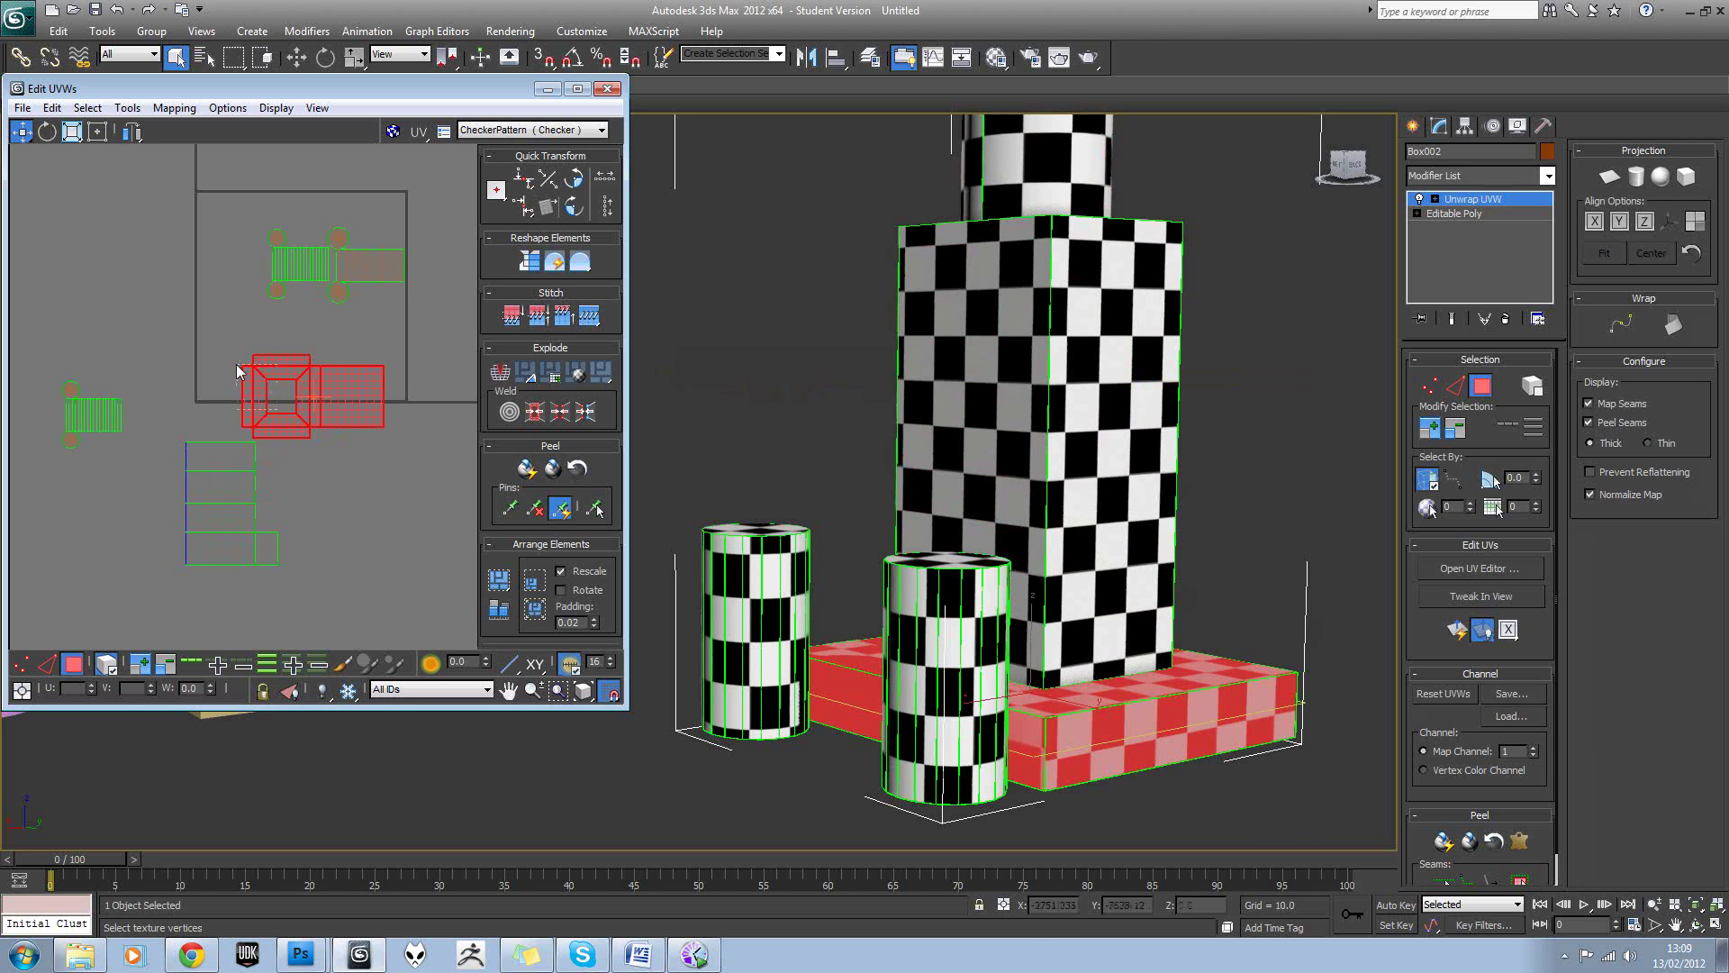
left_click(349, 414, "ctrl")
left_click_drag(349, 414, 312, 375)
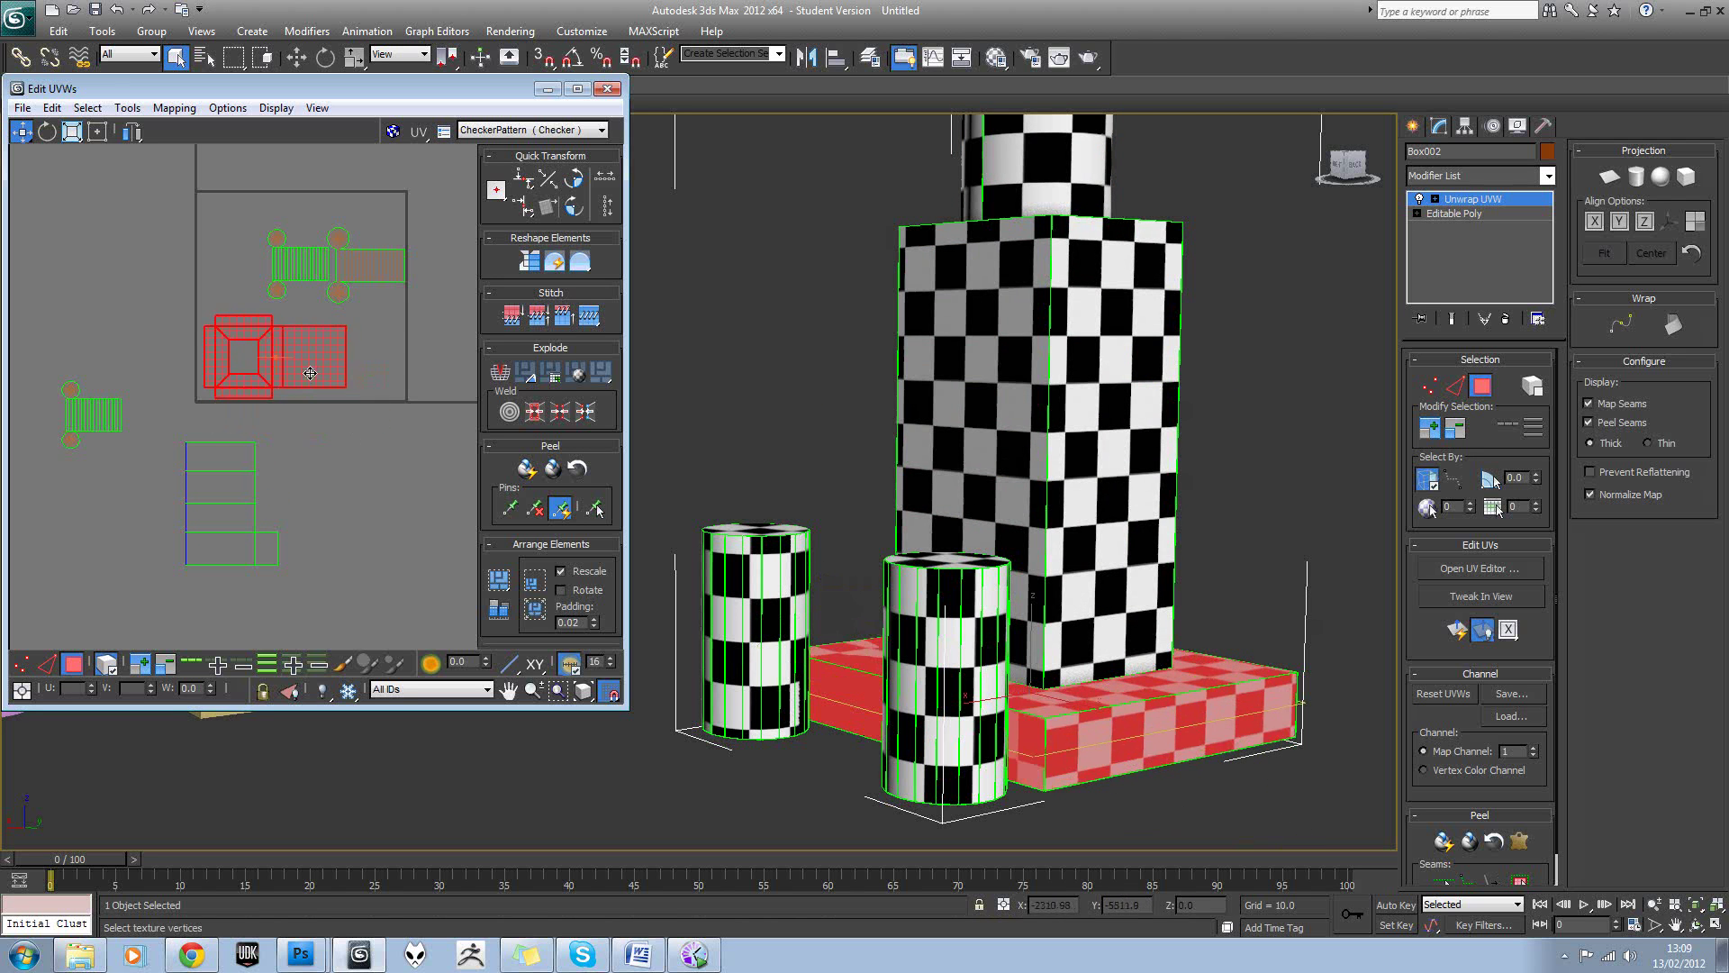
left_click(360, 222)
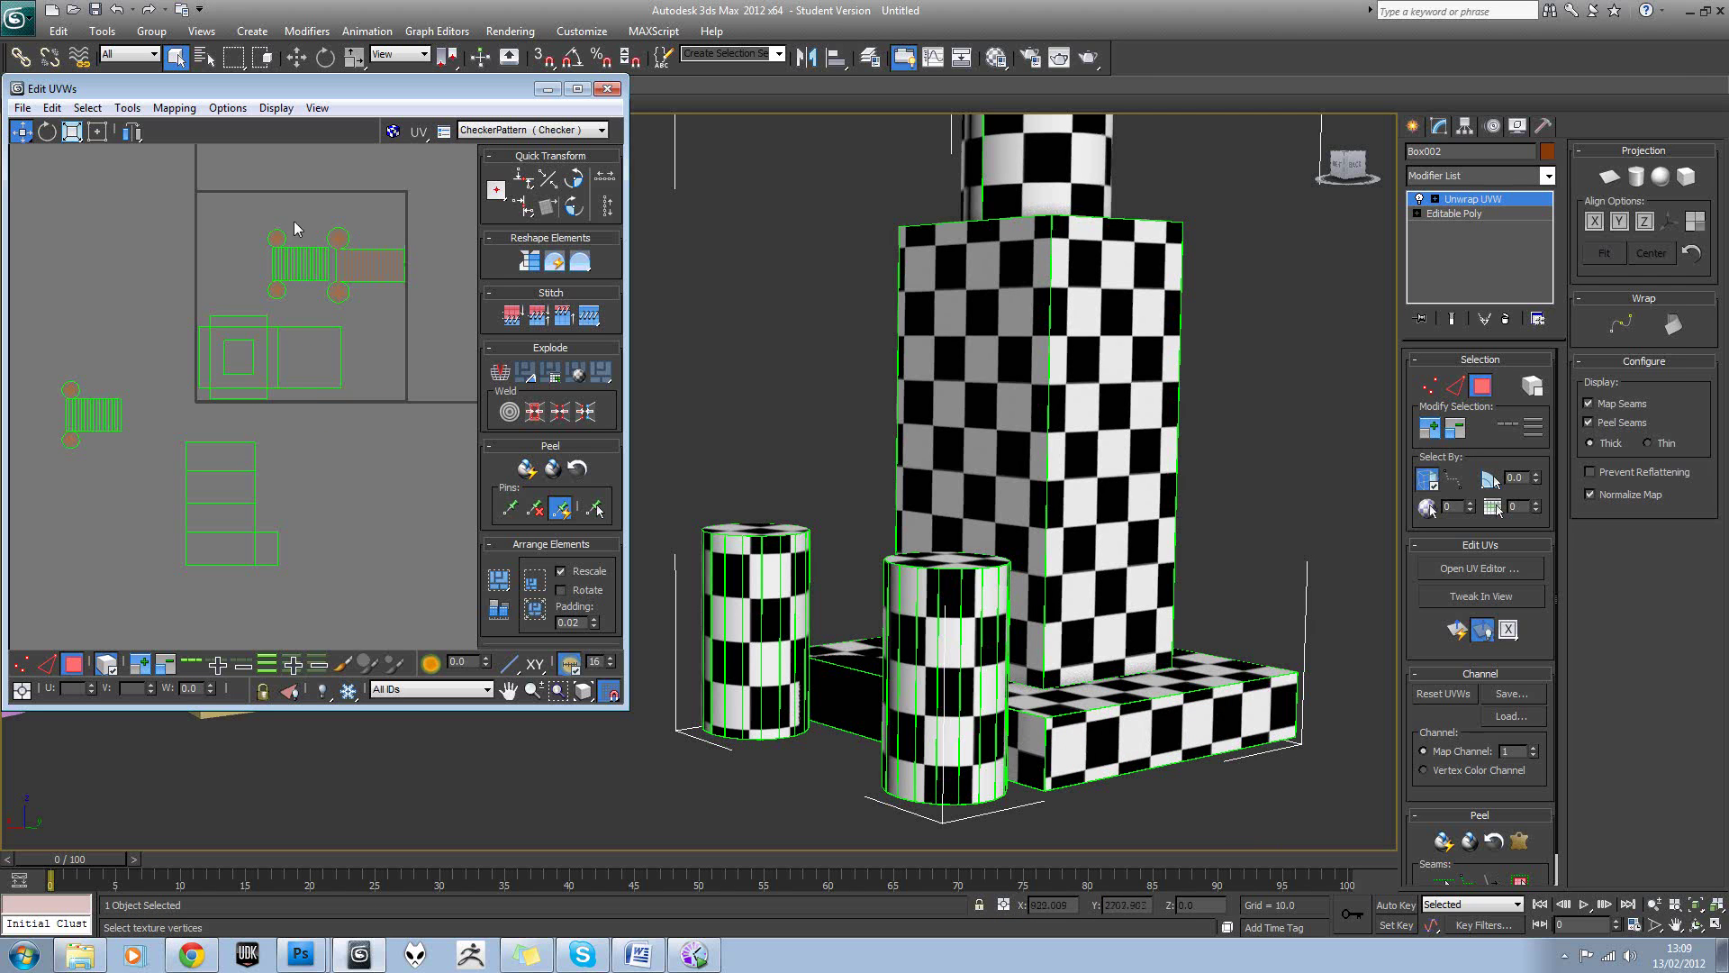
Move the front small cylinder's UV cluster into the upper left corner of the UV square and deselect it.
left_click(279, 270)
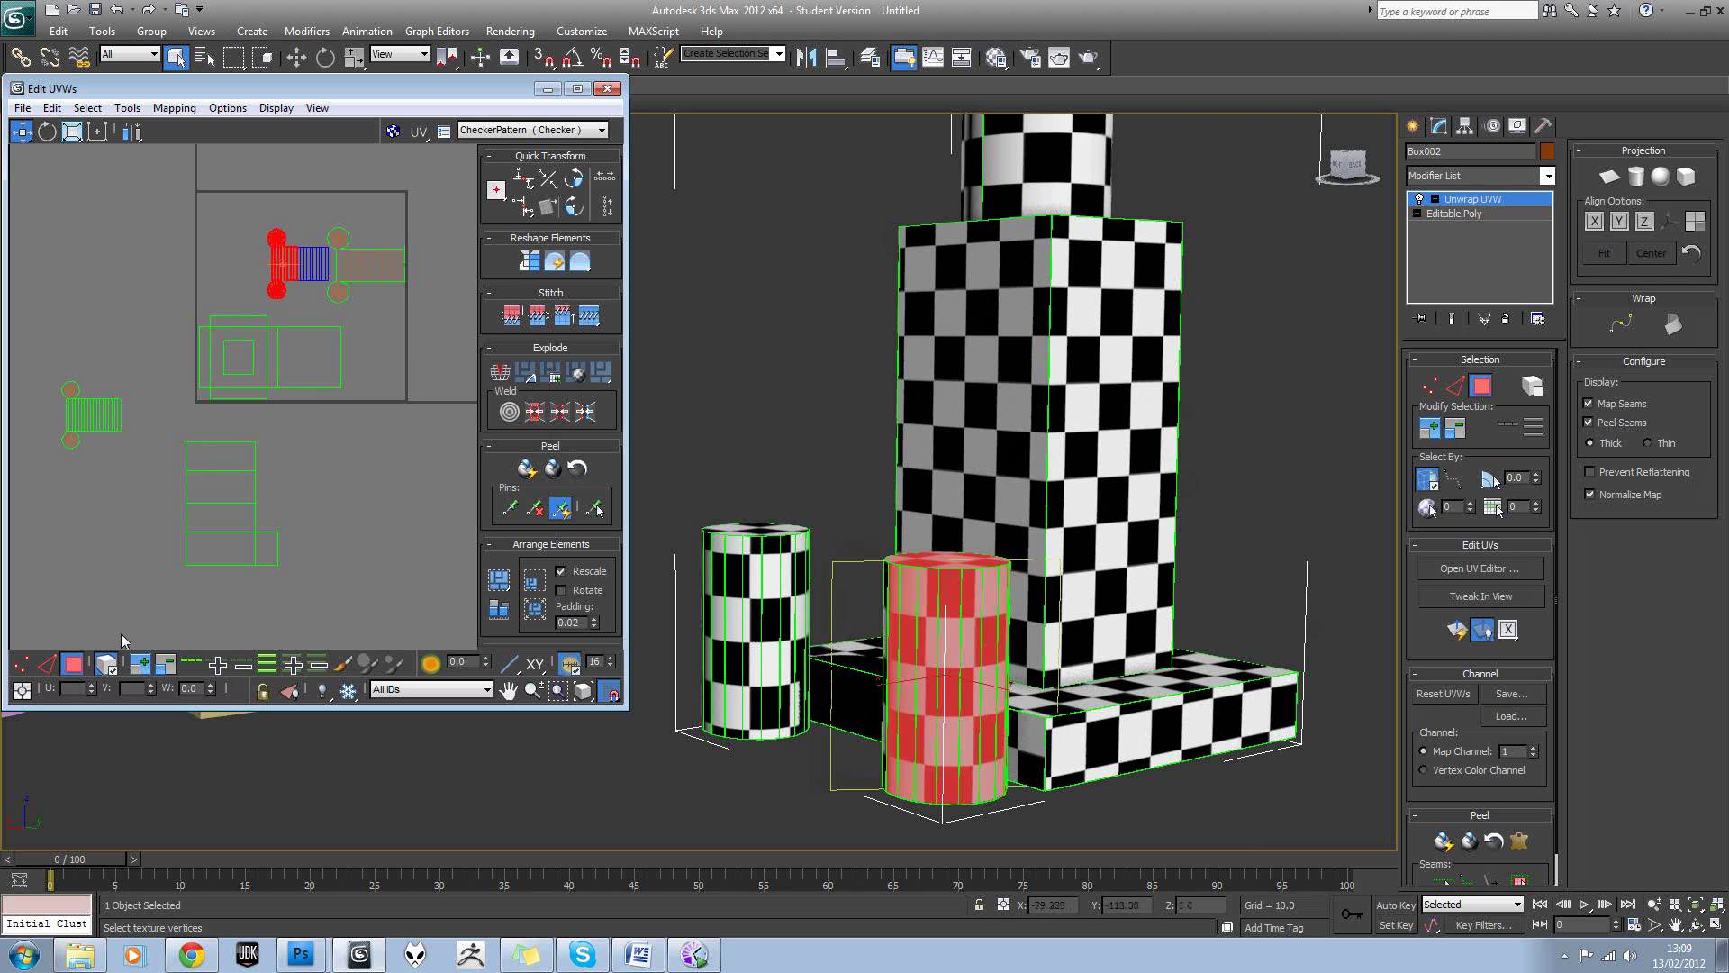
scroll(311, 348, "up", 2)
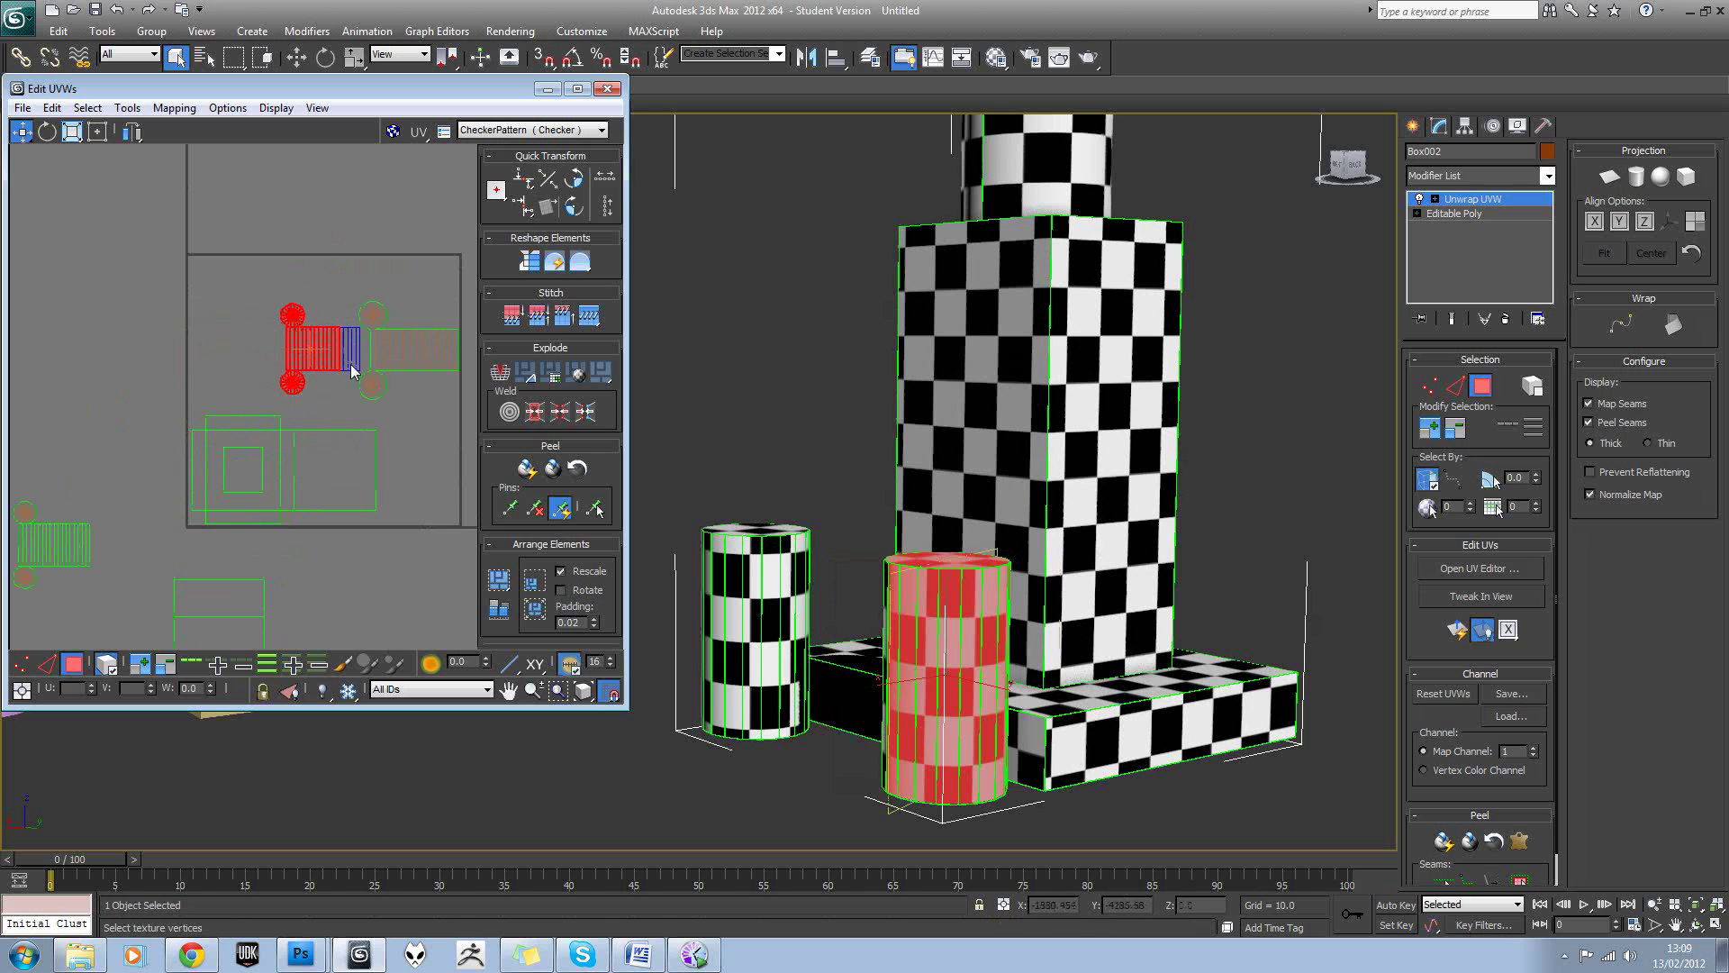
left_click_drag(304, 345, 212, 299)
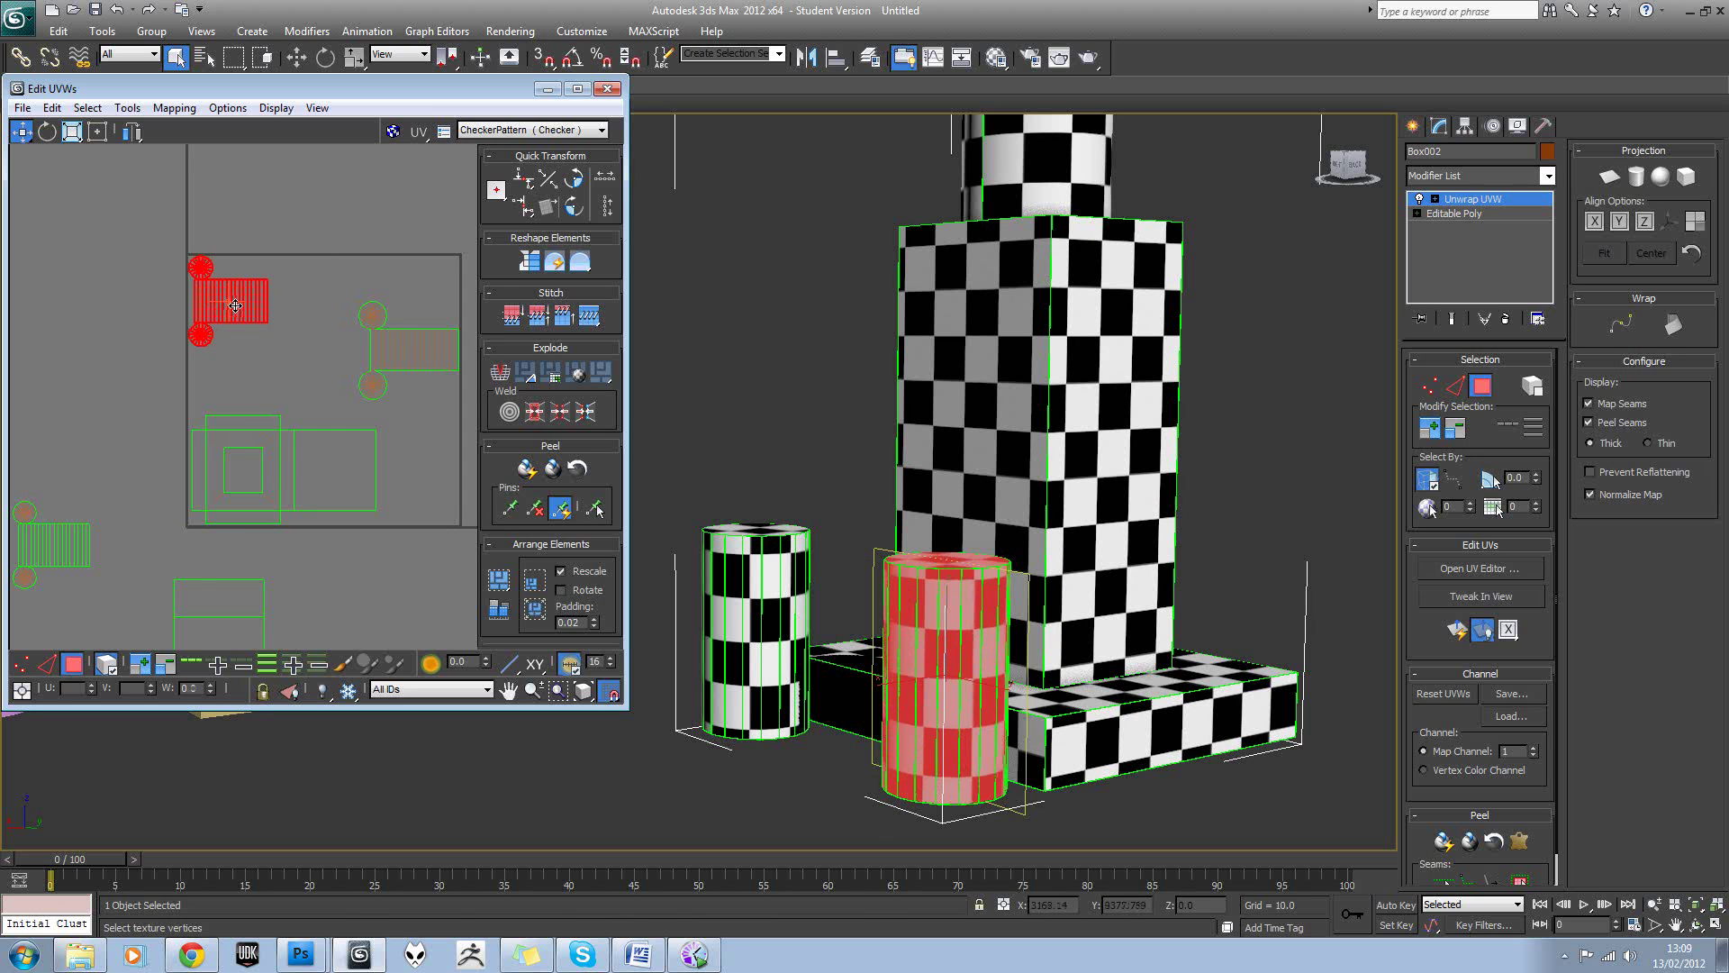
left_click(277, 305)
Move the top cylinder's UV cluster out of the UV square to the empty area on its left.
scroll(326, 315, "down", 1)
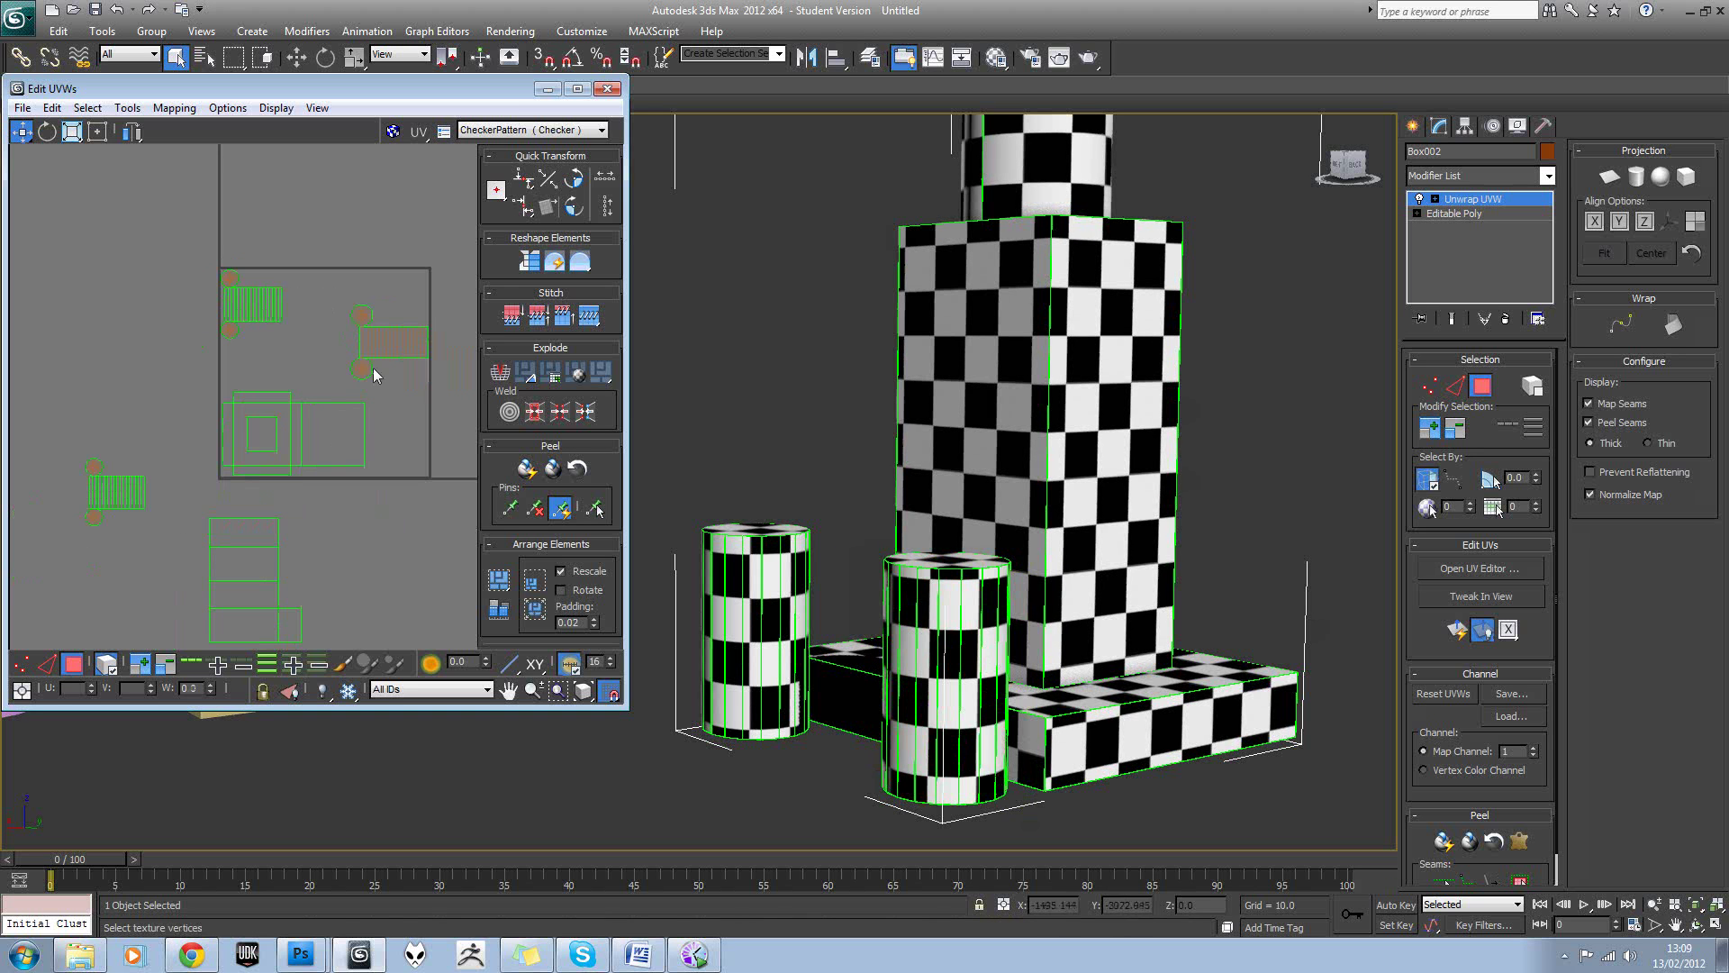
left_click_drag(344, 298, 161, 337)
middle_click_drag(341, 521, 343, 451)
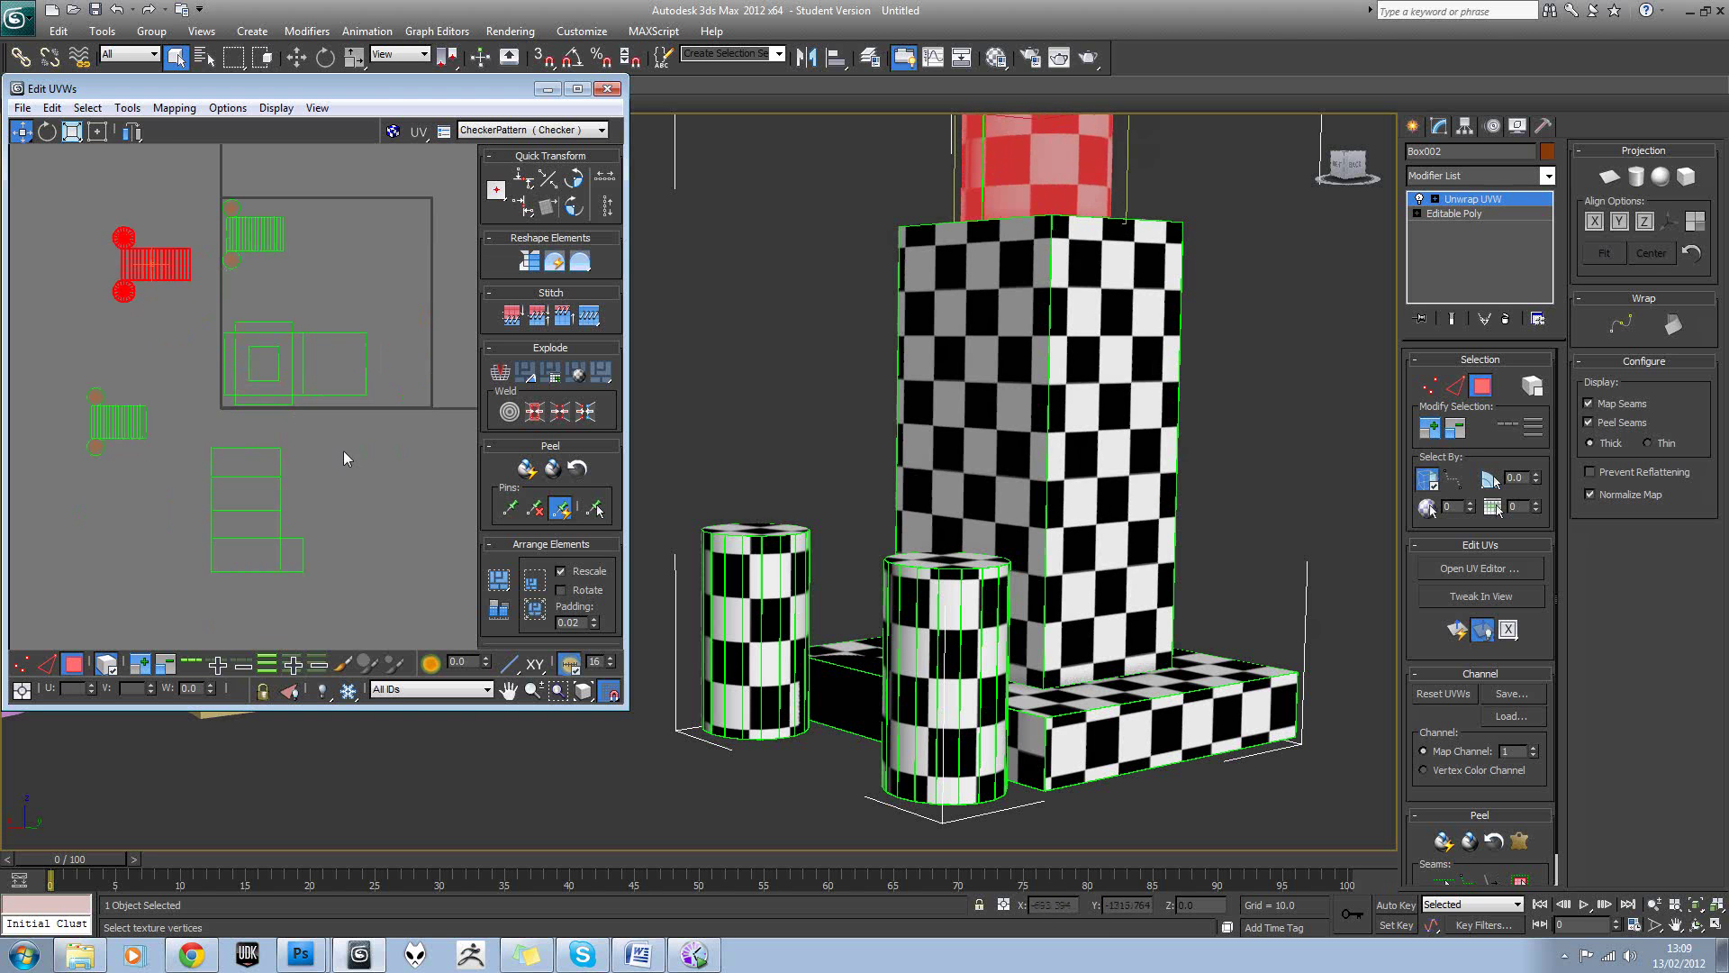
Rotate the tall box's UV cluster 180 degrees and place it in the lower right corner of the UV square.
left_click(244, 538)
left_click_drag(244, 538, 343, 295)
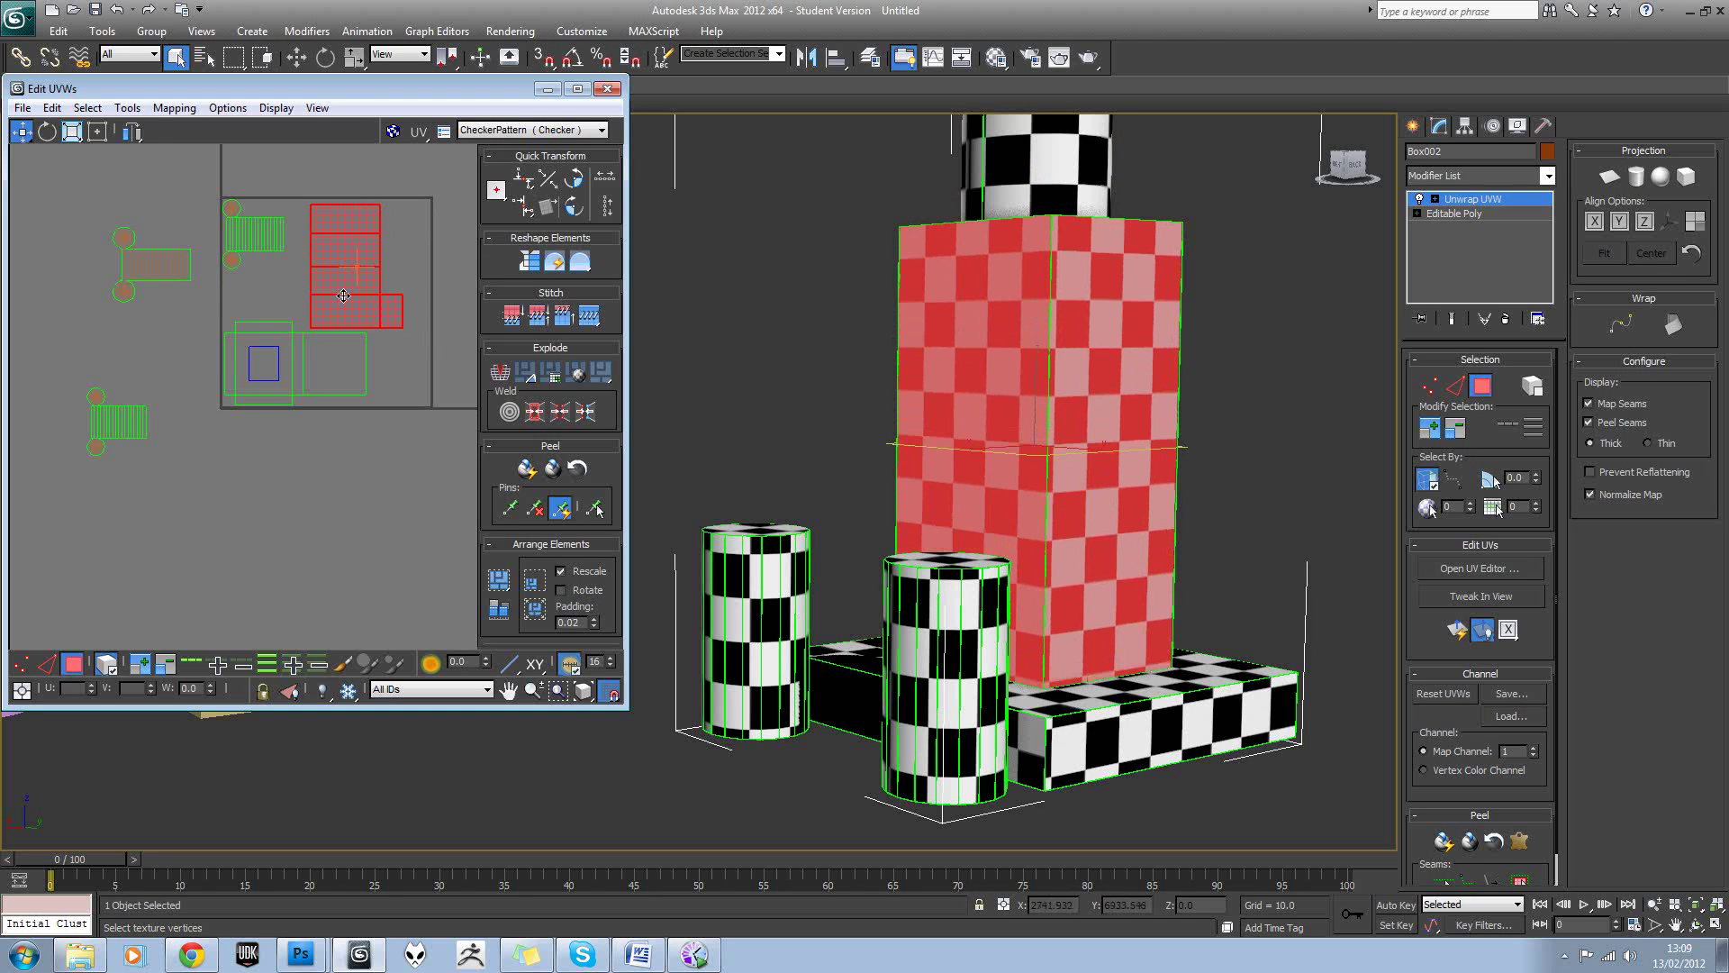
left_click(127, 107)
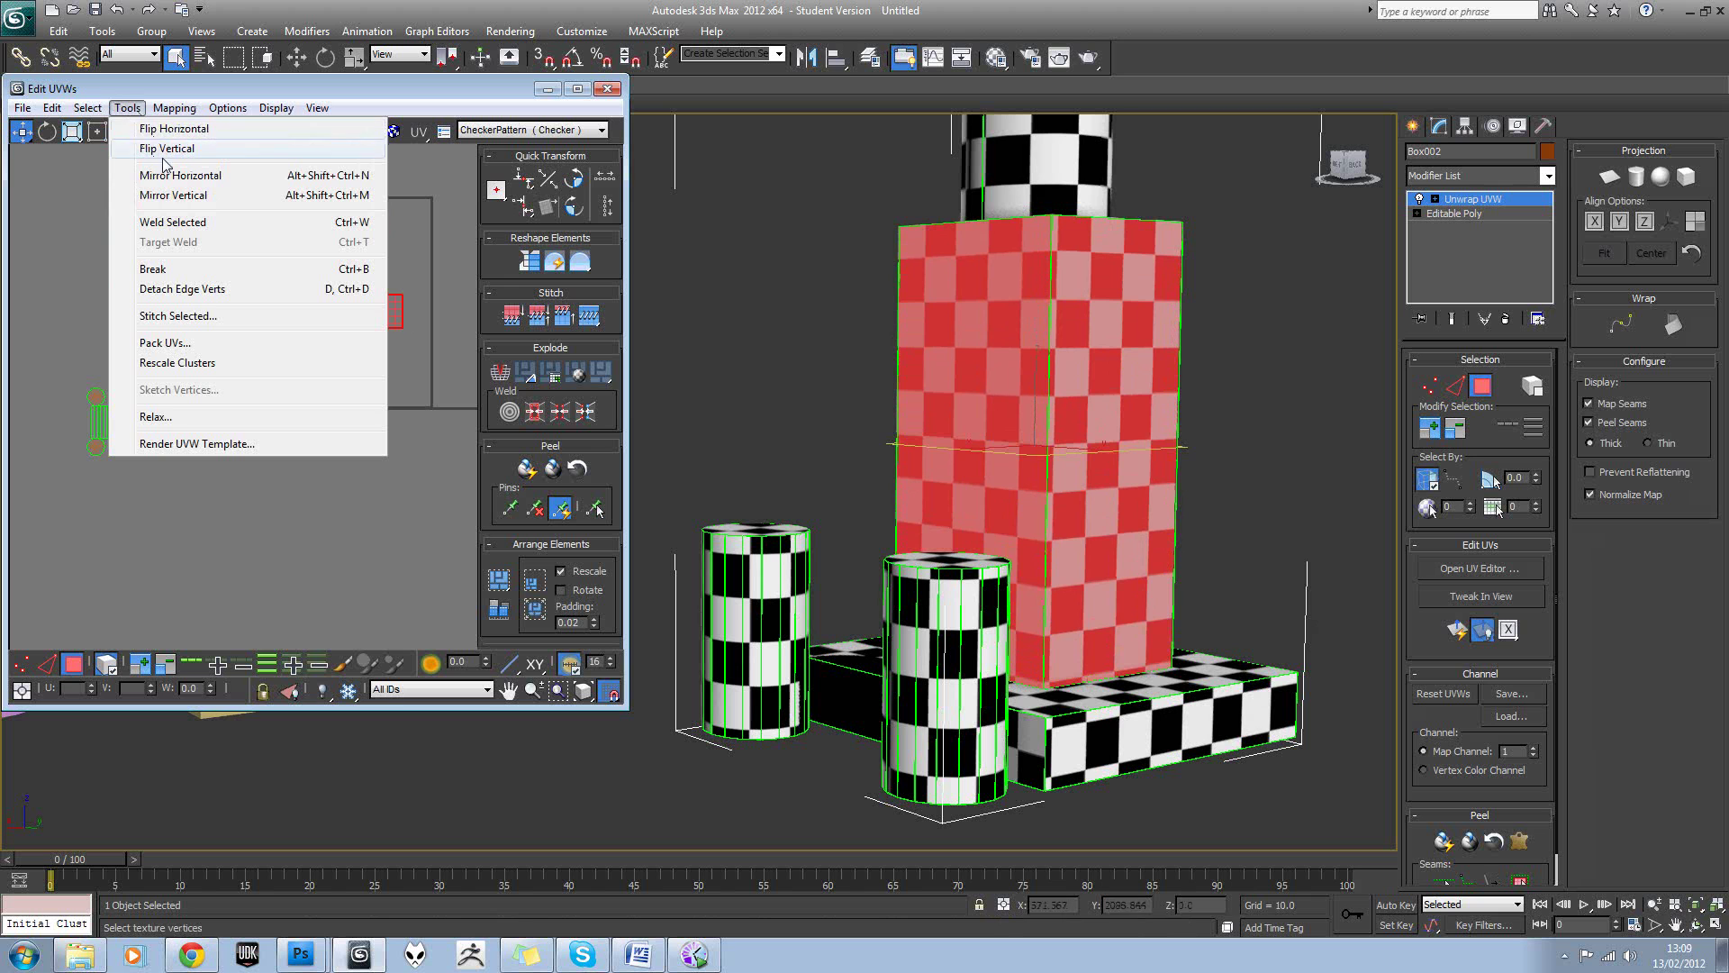
left_click(135, 109)
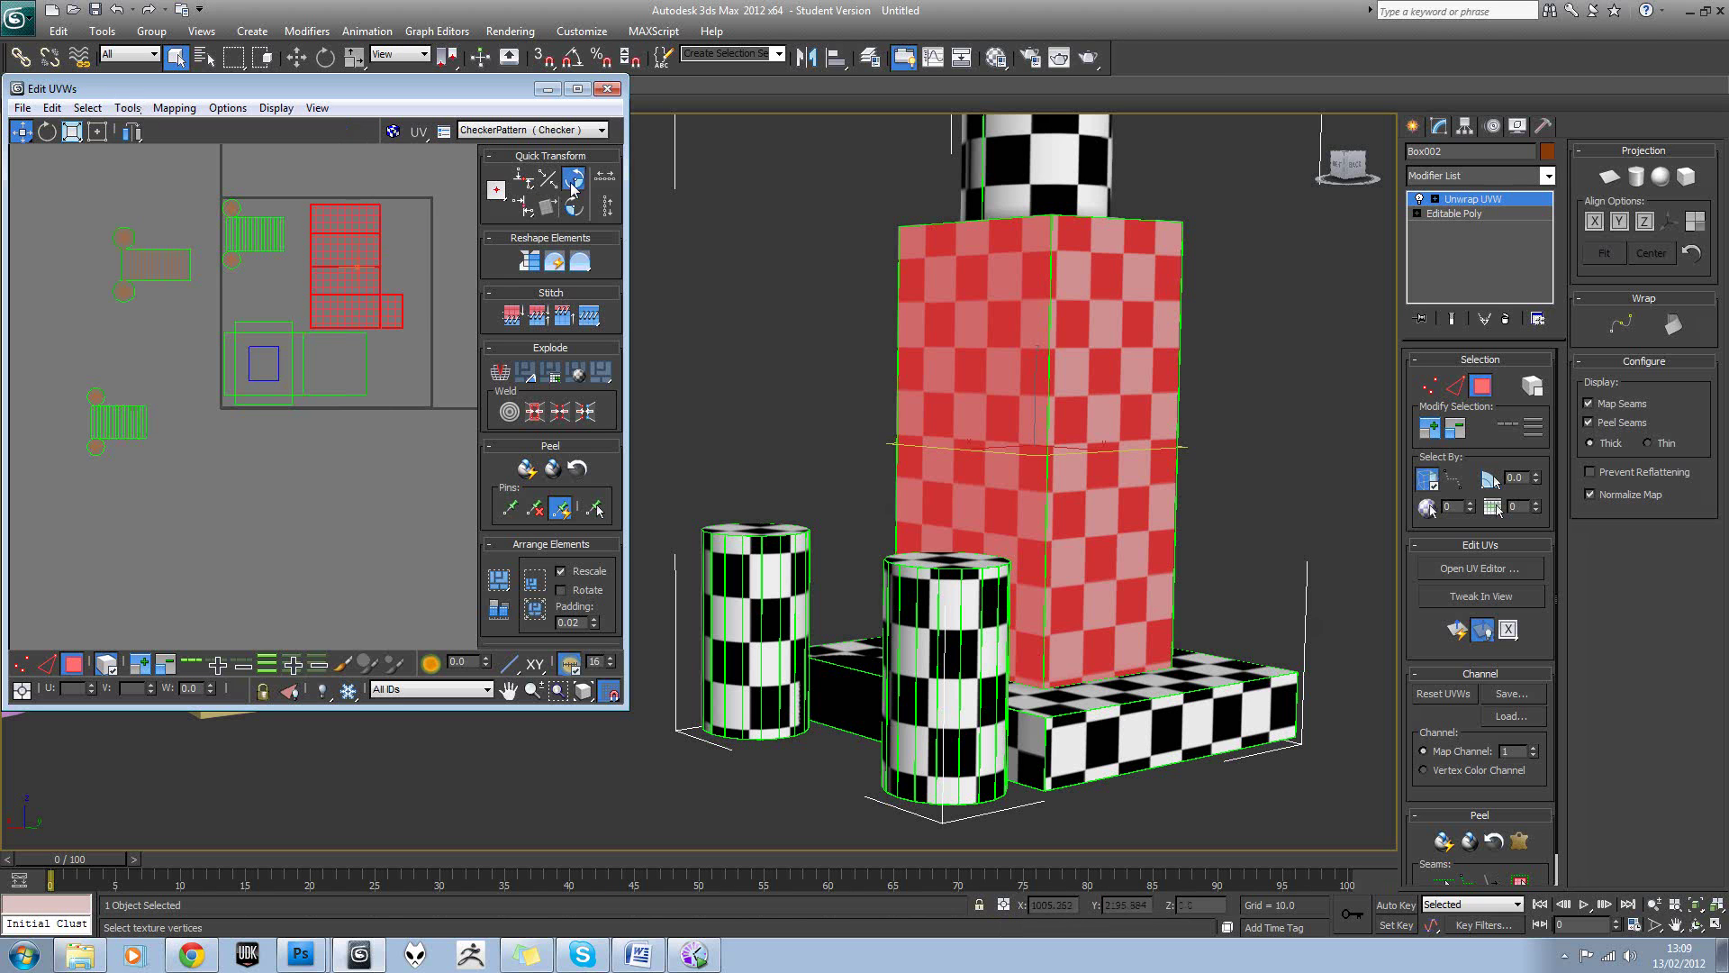
left_click(573, 180)
left_click(573, 180)
left_click_drag(398, 307, 422, 375)
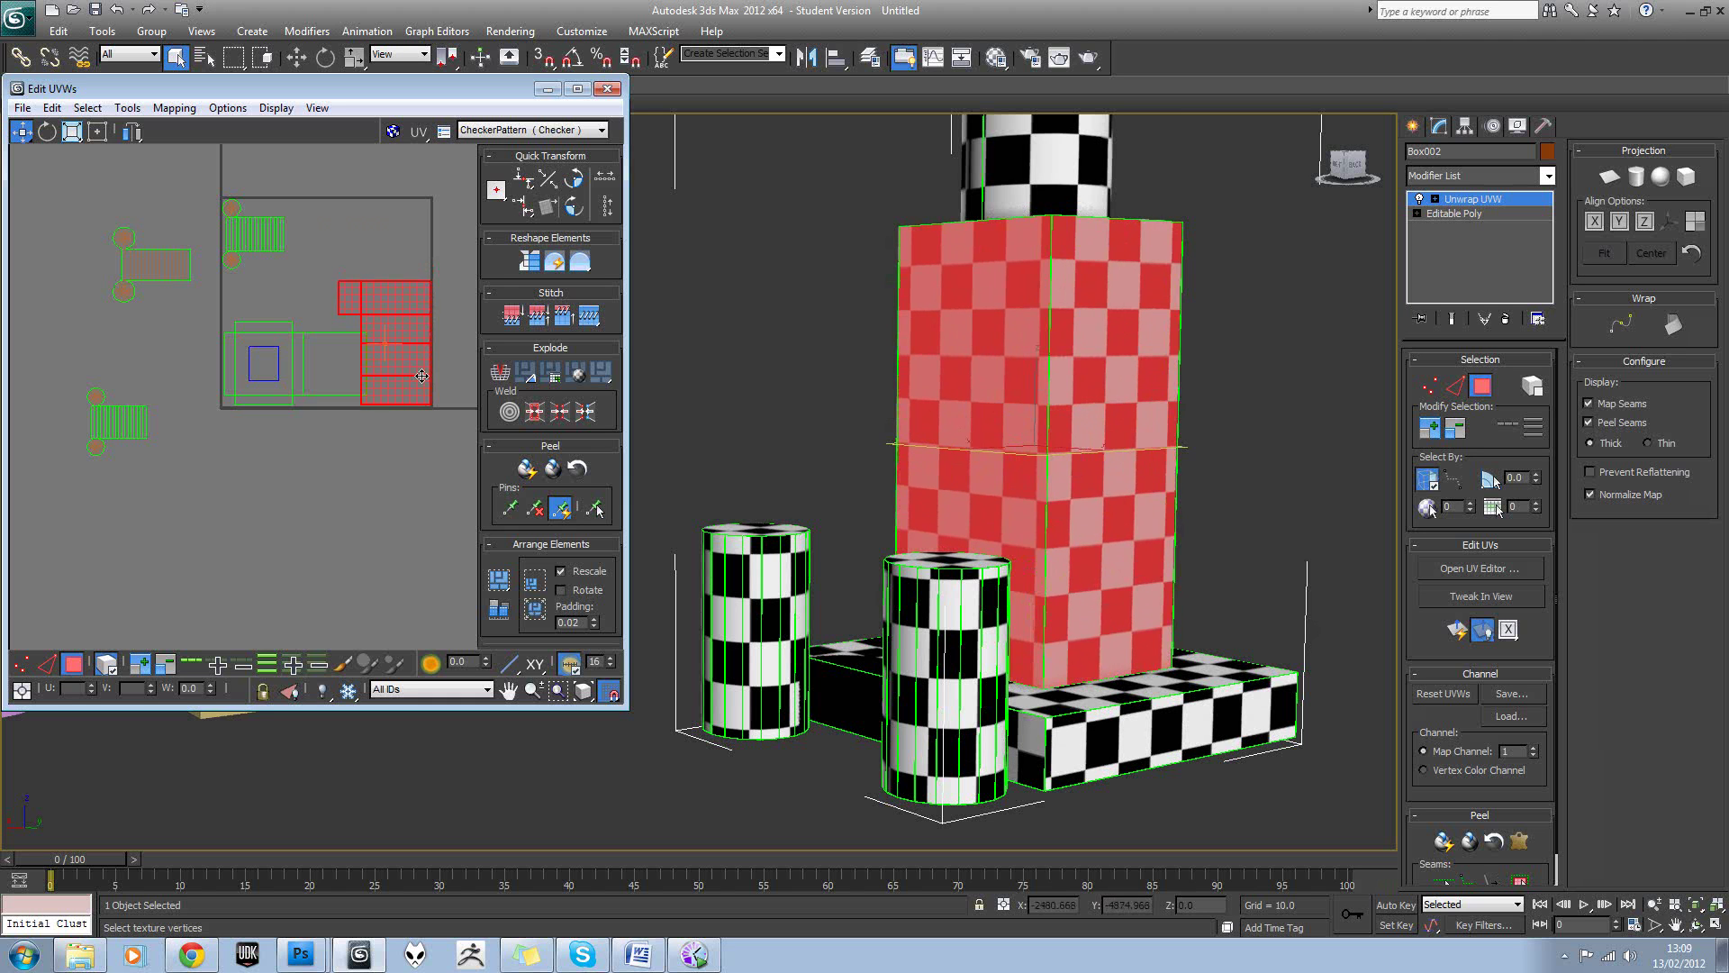
scroll(297, 310, "up", 3)
Switch UV editing to vertices, turn off whole-element selection, and clear the selection.
left_click(346, 402)
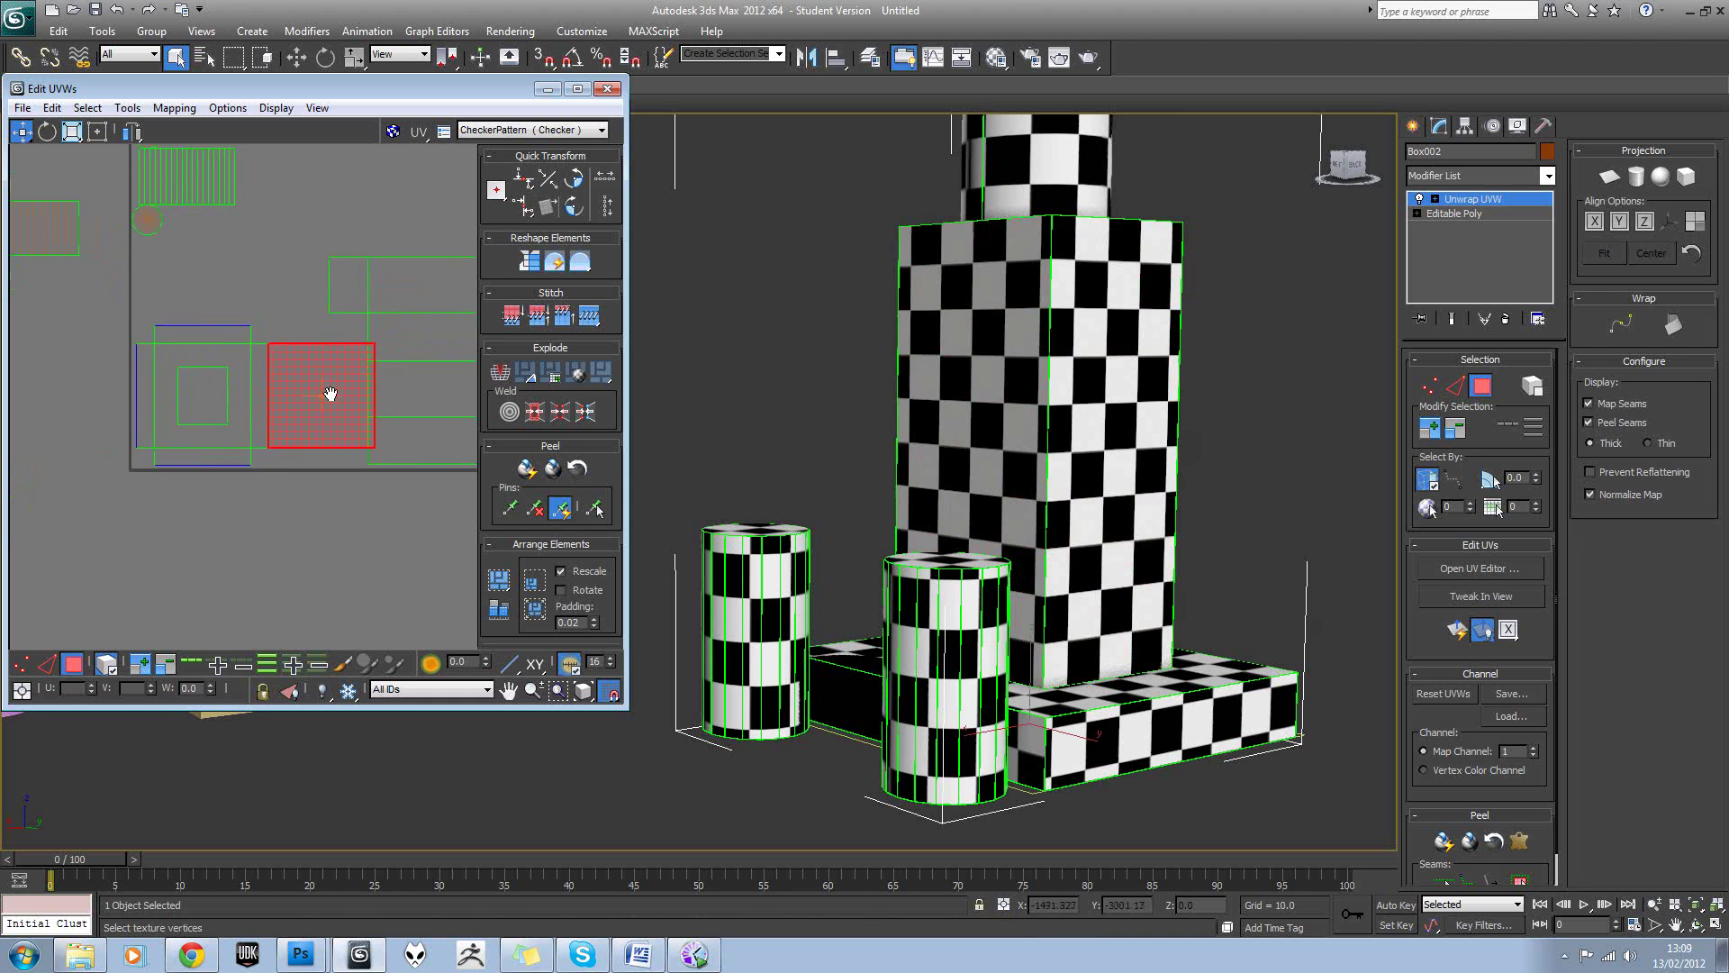
scroll(328, 394, "up", 1)
left_click(21, 664)
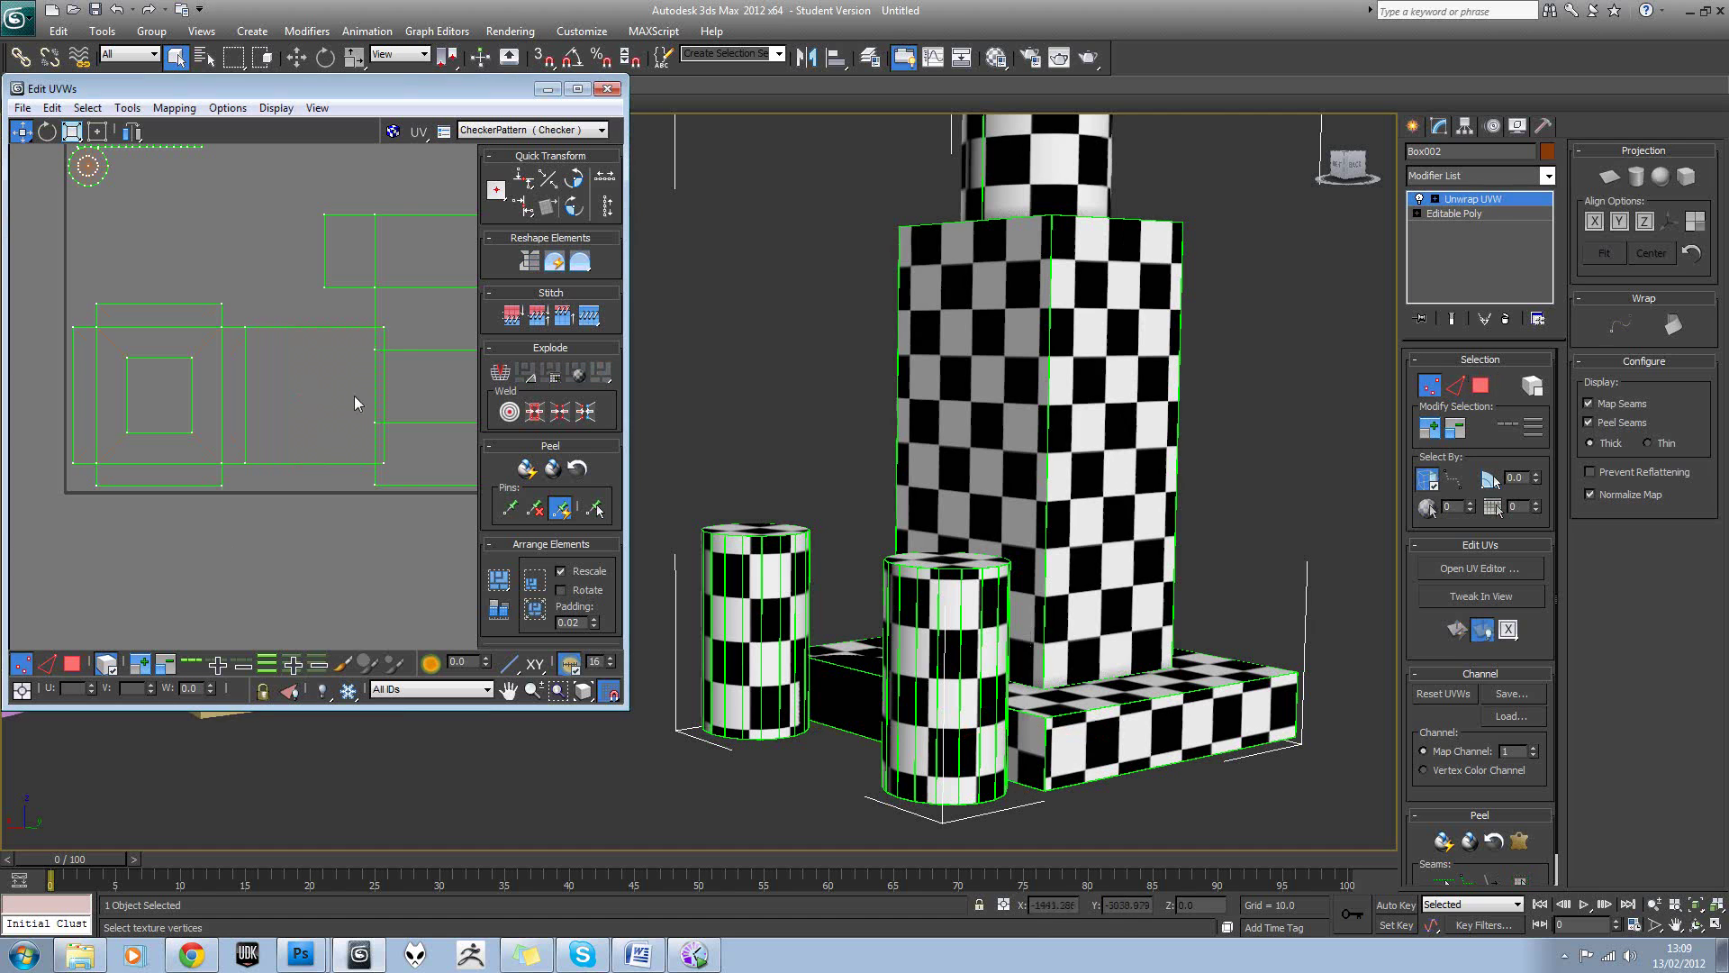
left_click(383, 328)
left_click(382, 463, "ctrl")
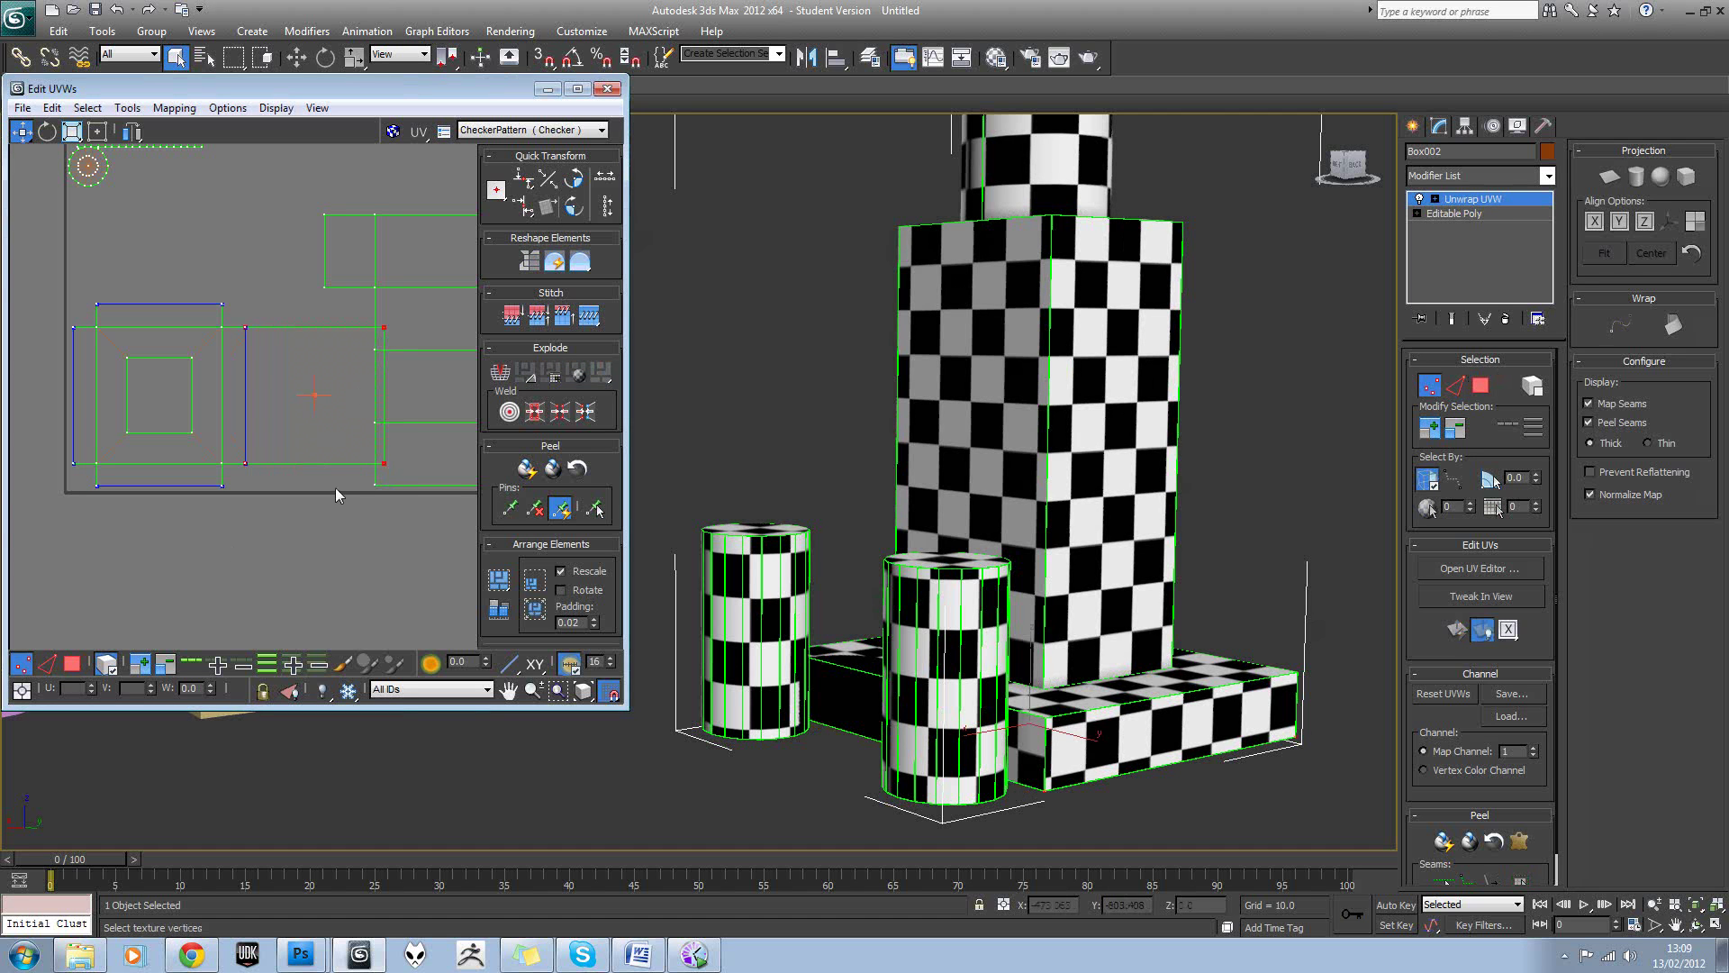
left_click(106, 668)
left_click(394, 320)
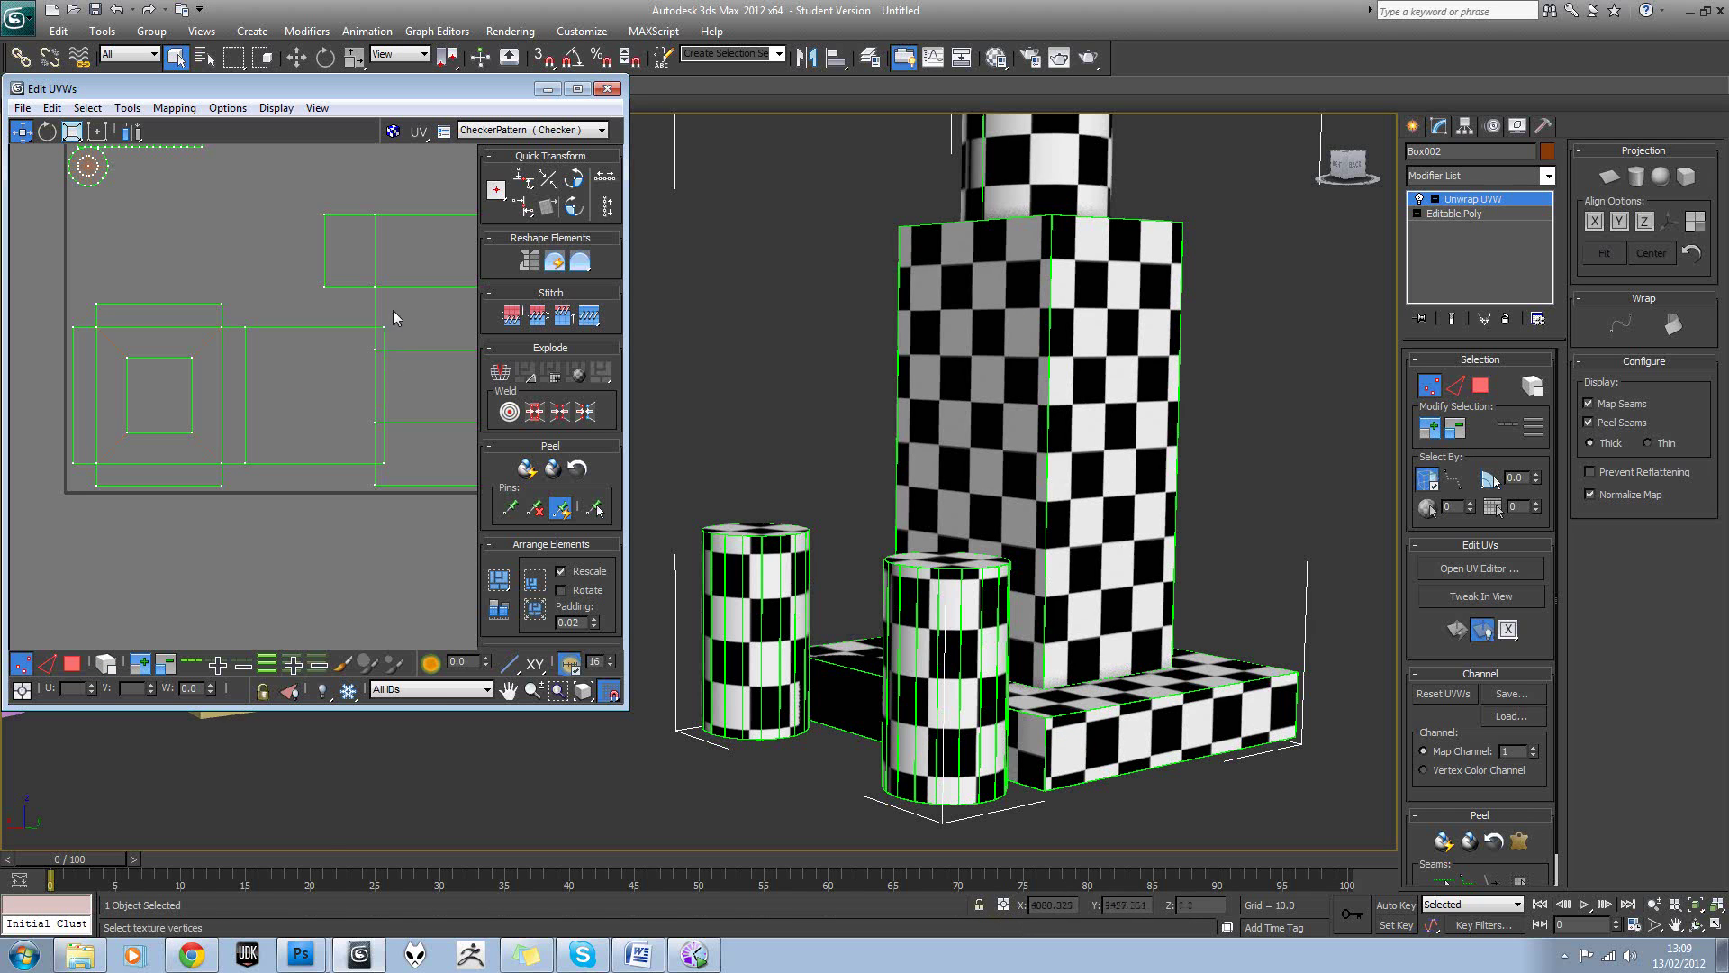
Shift the two right corner vertices of the base box's separate face left until they clear the tall box's cluster.
left_click_drag(393, 312, 383, 337)
left_click(383, 463, "ctrl")
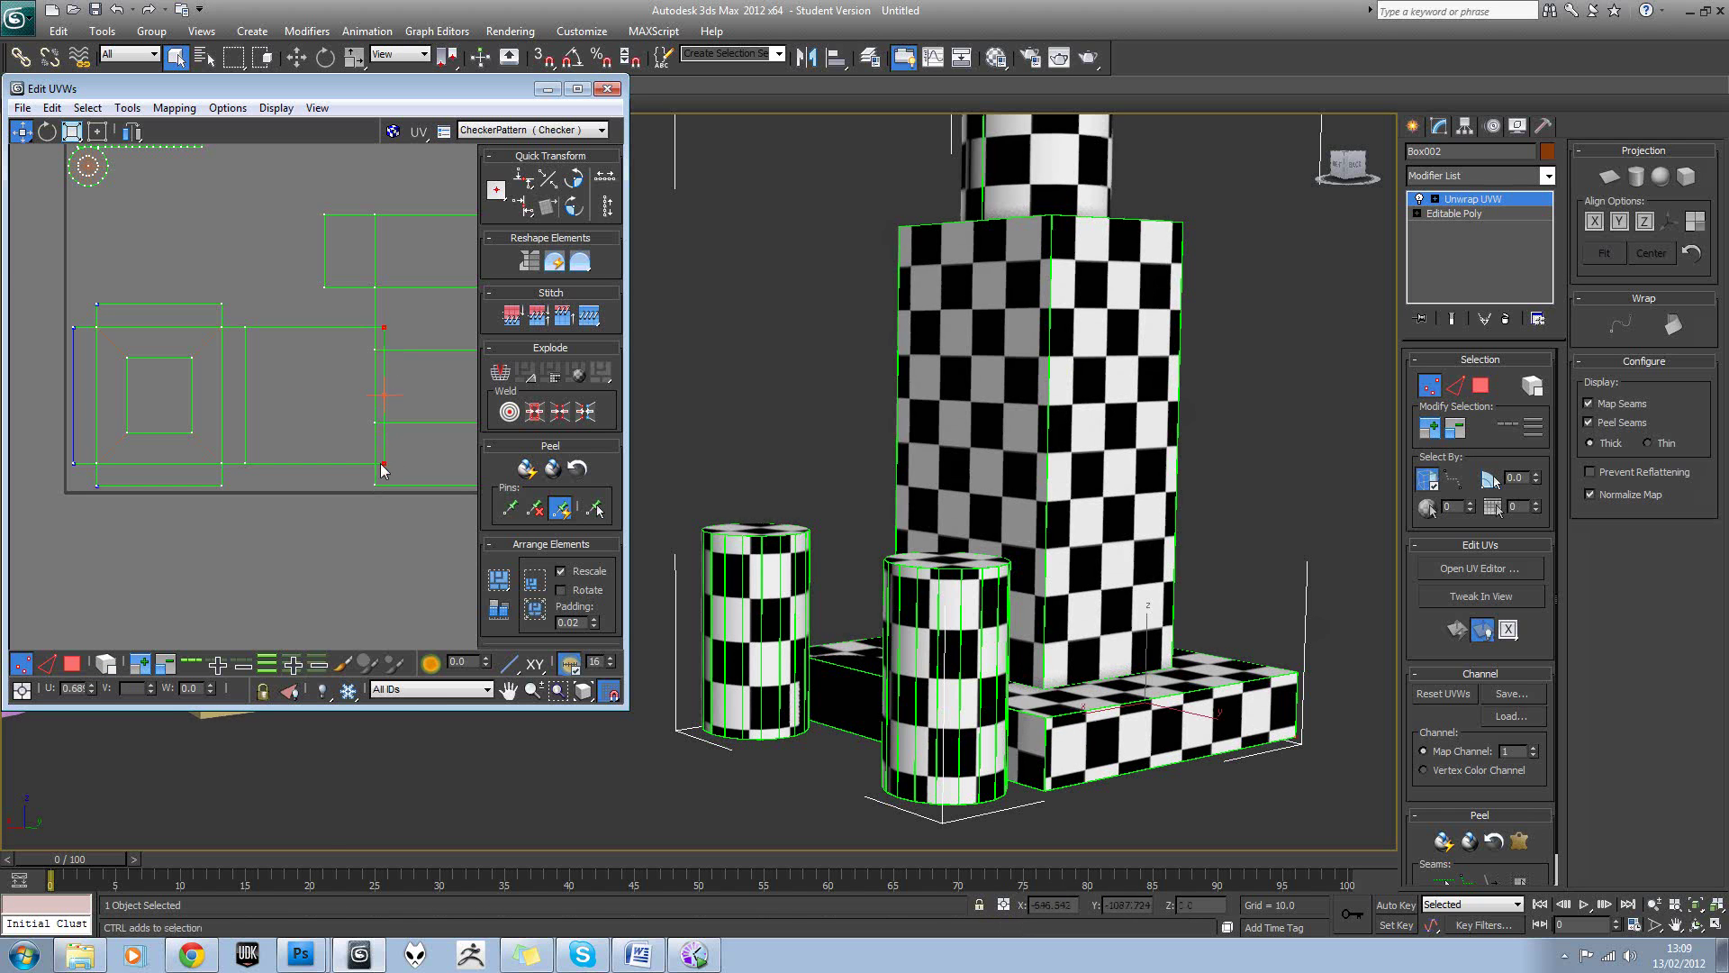
left_click_drag(379, 463, 371, 463)
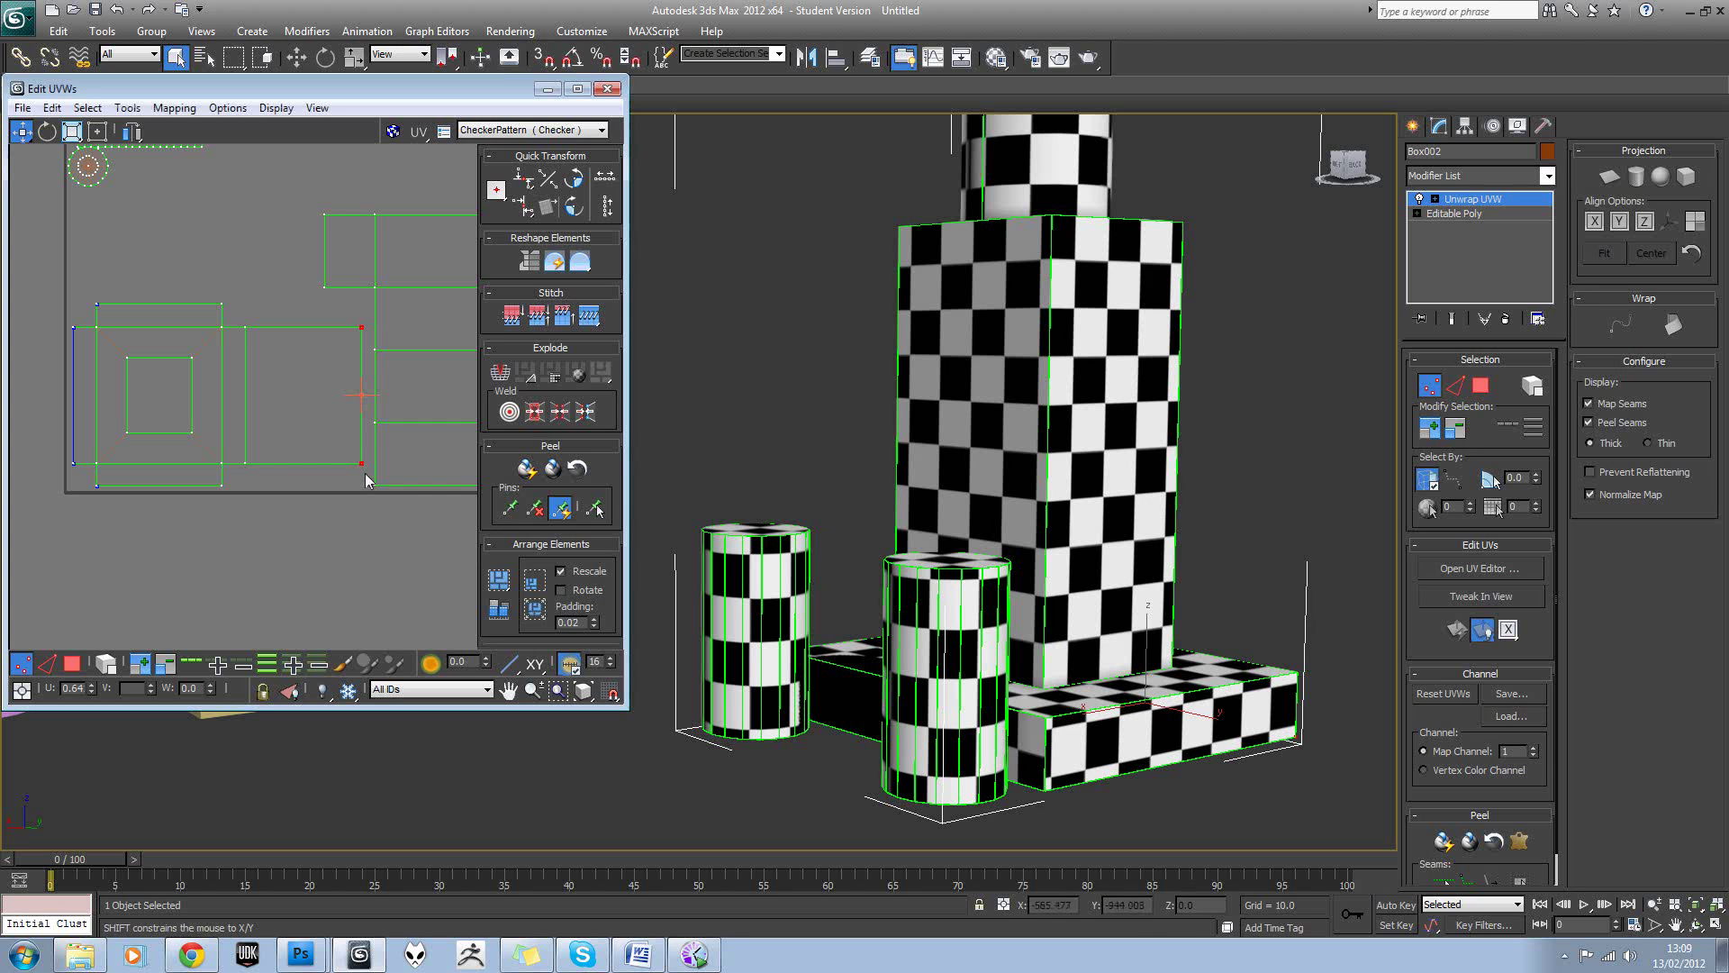
left_click_drag(369, 465, 373, 466)
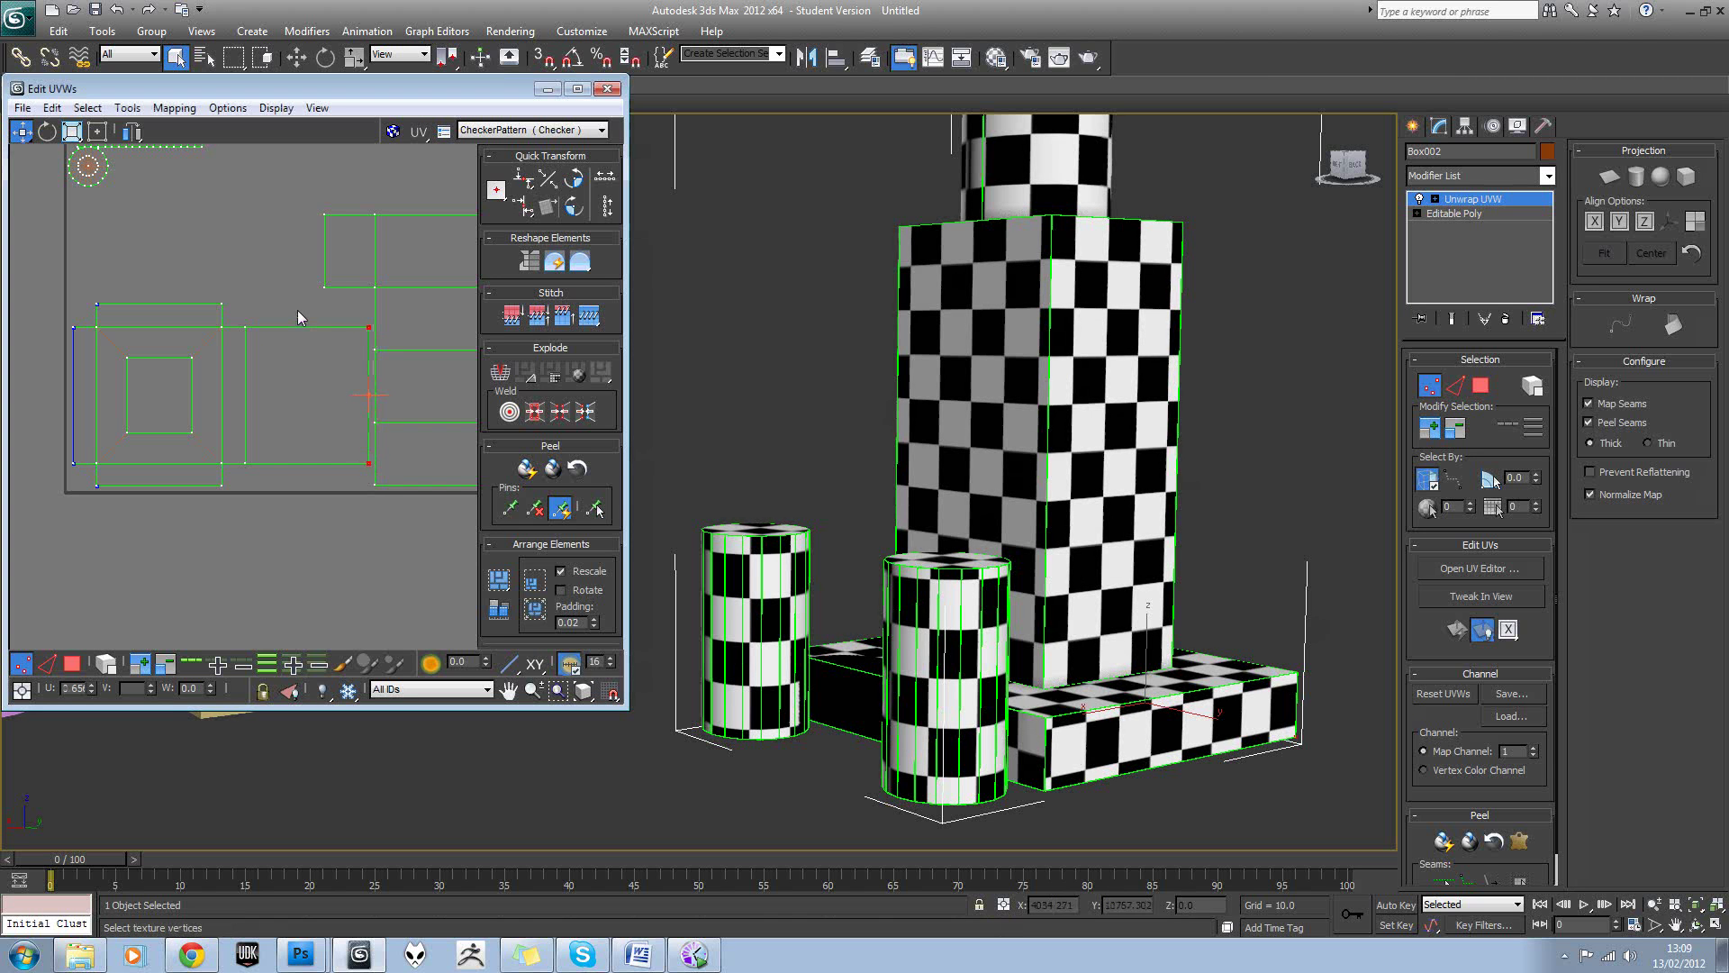
scroll(298, 310, "down", 5)
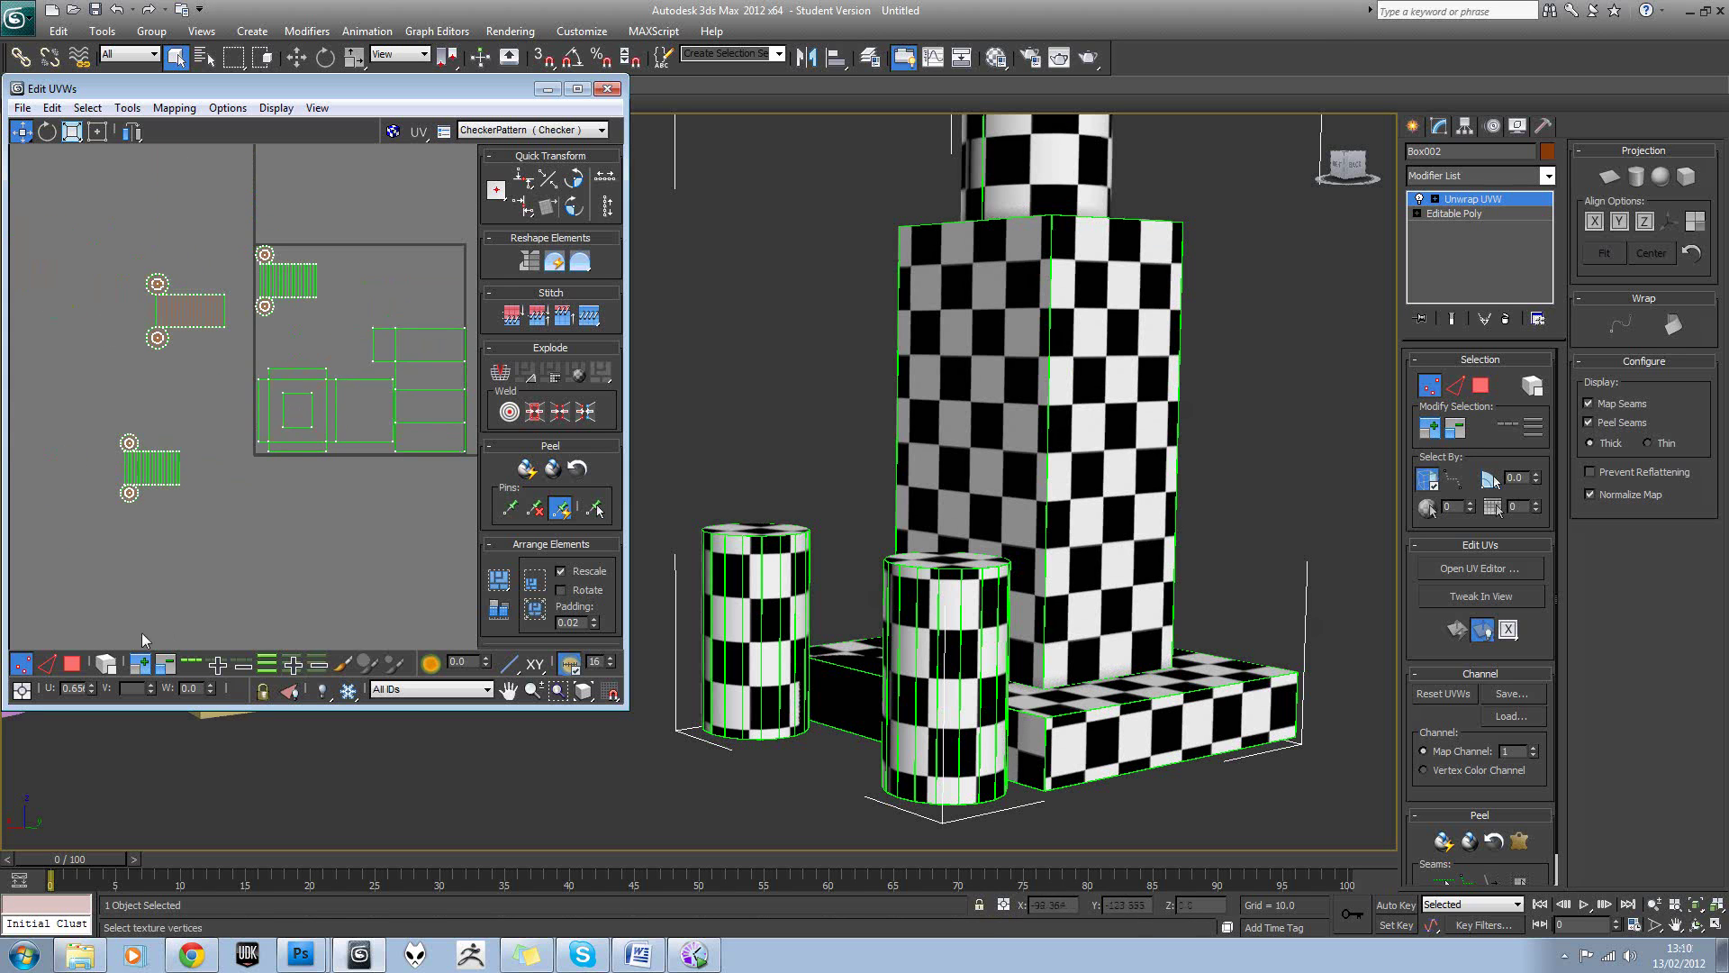
In polygon mode, move the top cylinder's UV cluster to the upper middle and the rear small cylinder's to the upper right of the UV square.
left_click(75, 667)
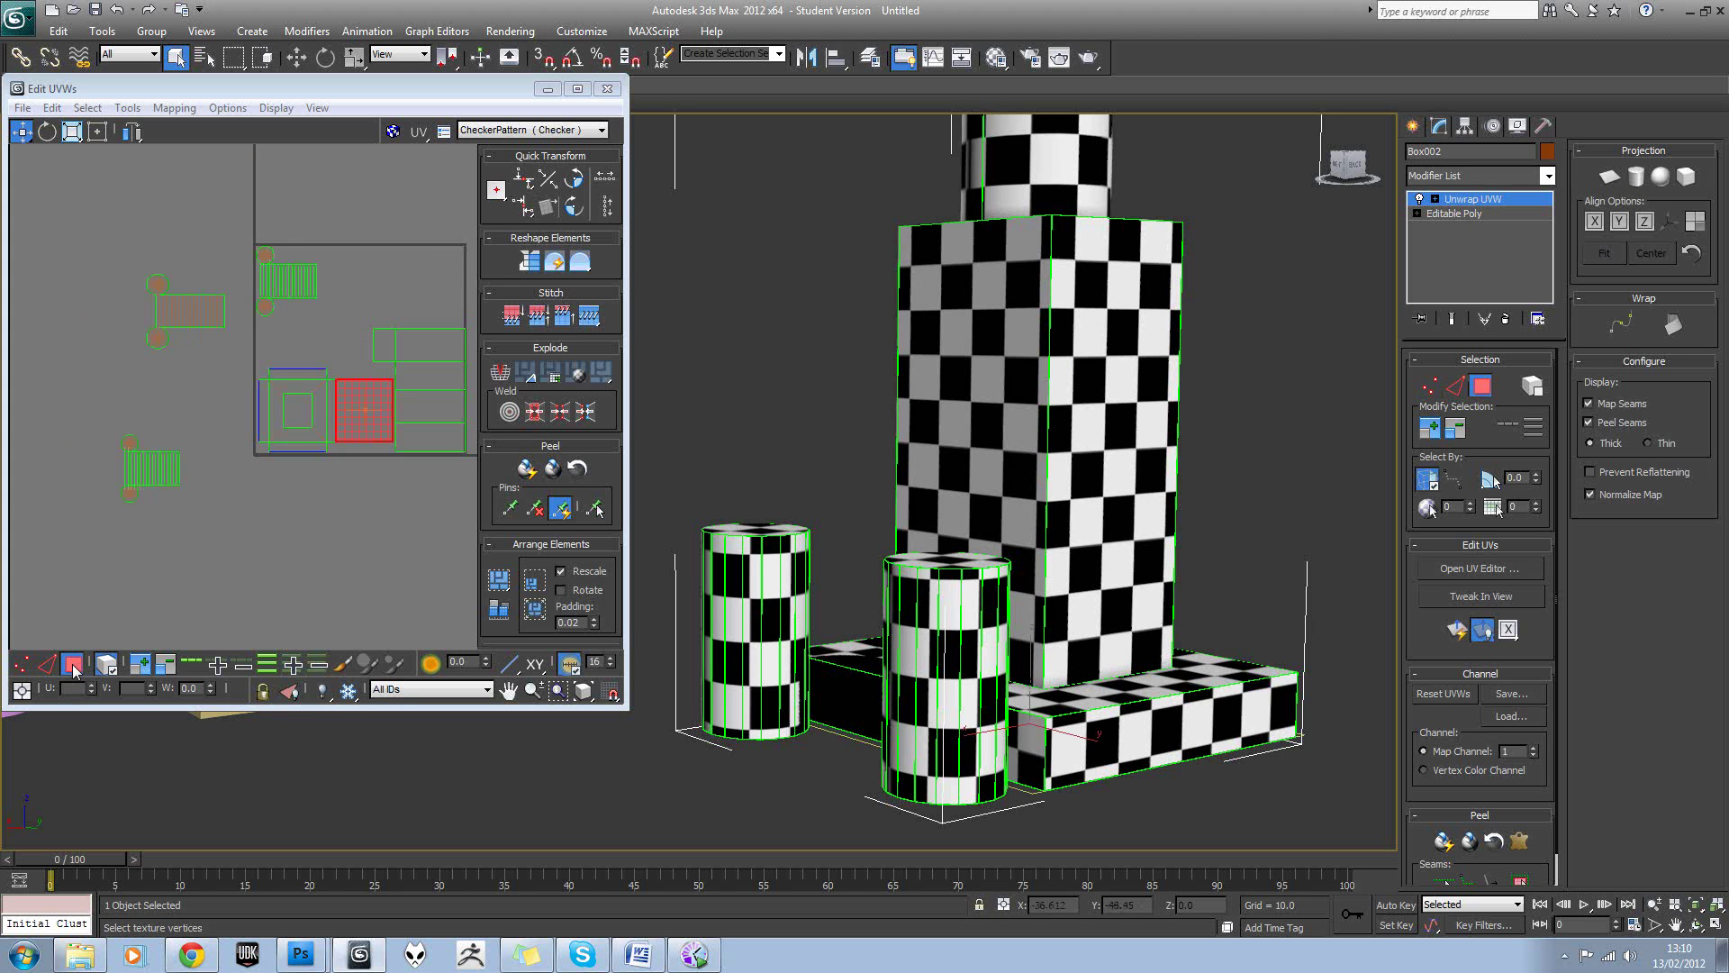
left_click(184, 322)
left_click_drag(186, 322, 366, 290)
left_click_drag(99, 409, 426, 287)
left_click(408, 229)
middle_click_drag(403, 225, 285, 265)
scroll(285, 265, "down", 1)
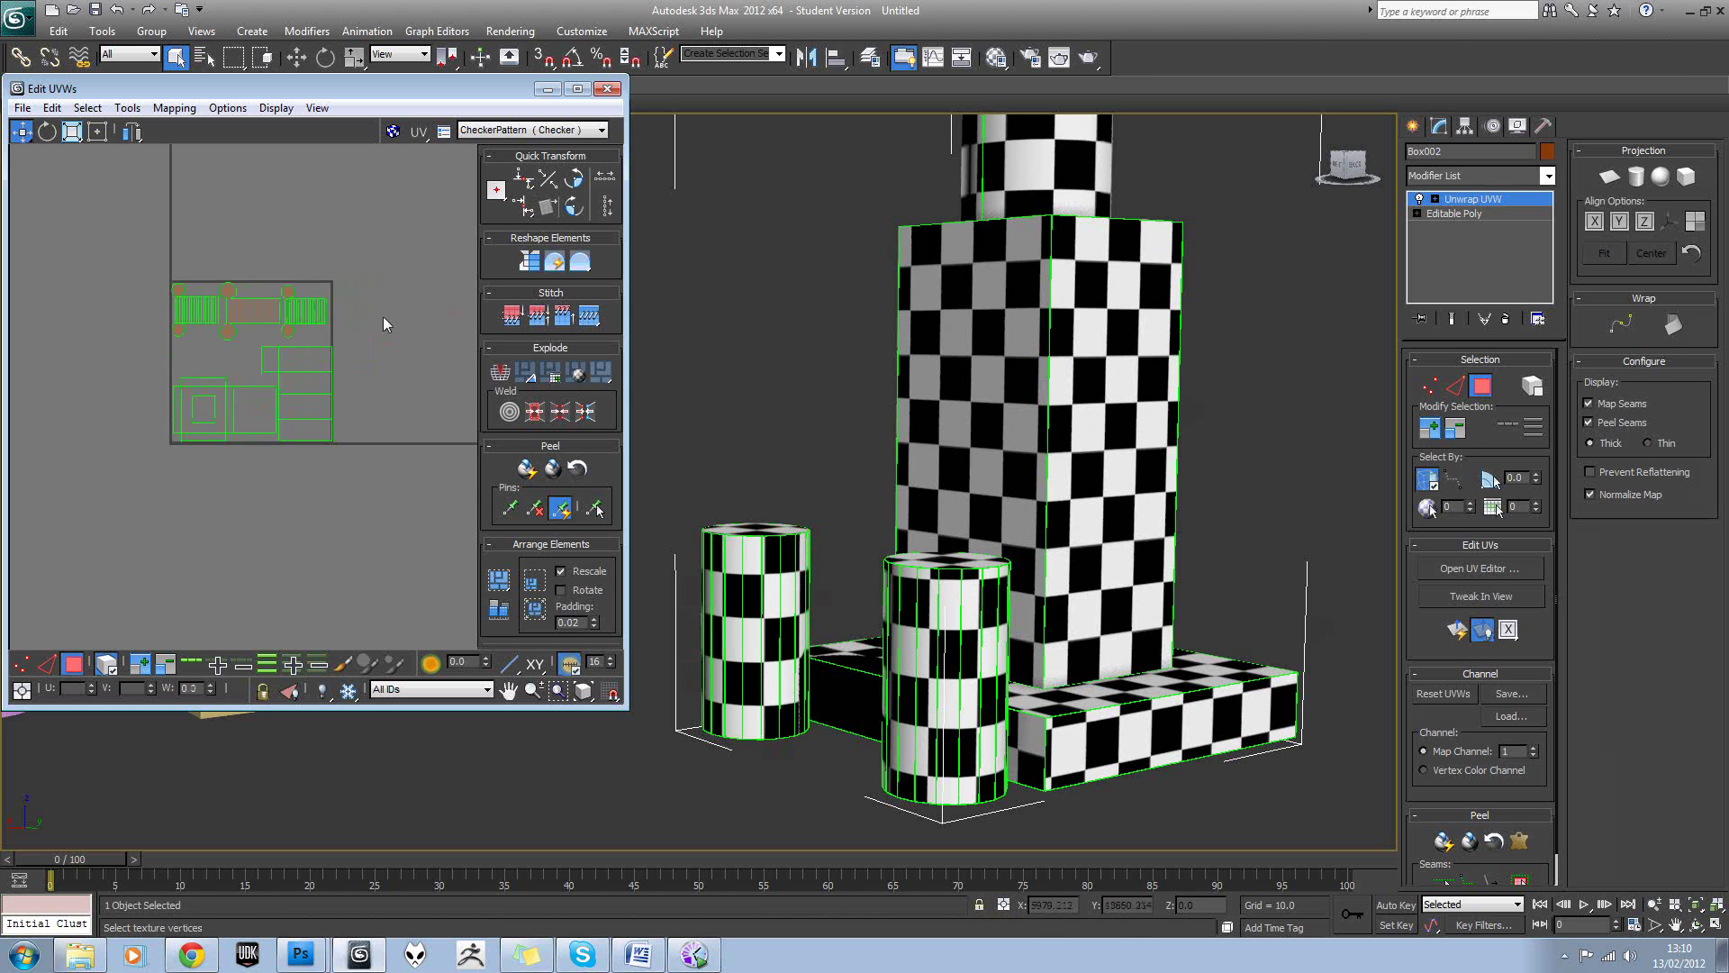
Examine how the UV clusters fit against the right edge of the UV square and the overall layout.
scroll(382, 317, "up", 1)
scroll(309, 414, "up", 4)
scroll(336, 319, "up", 6)
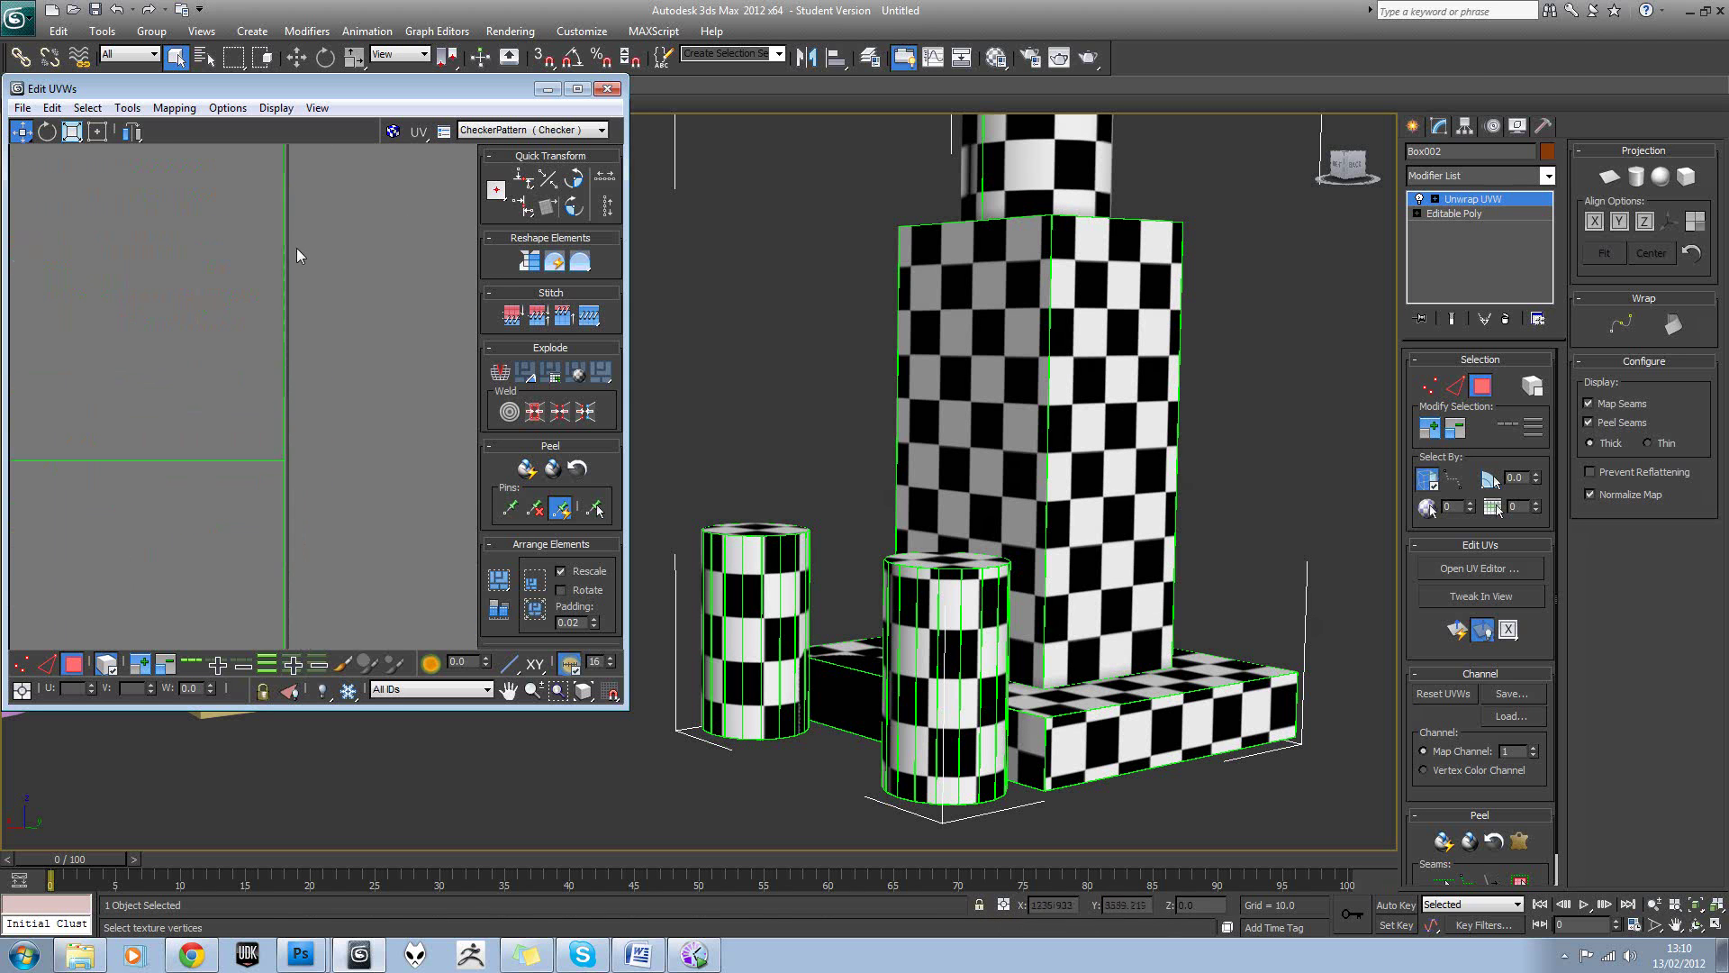
middle_click_drag(279, 463, 309, 306)
scroll(344, 350, "down", 8)
middle_click_drag(195, 390, 276, 375)
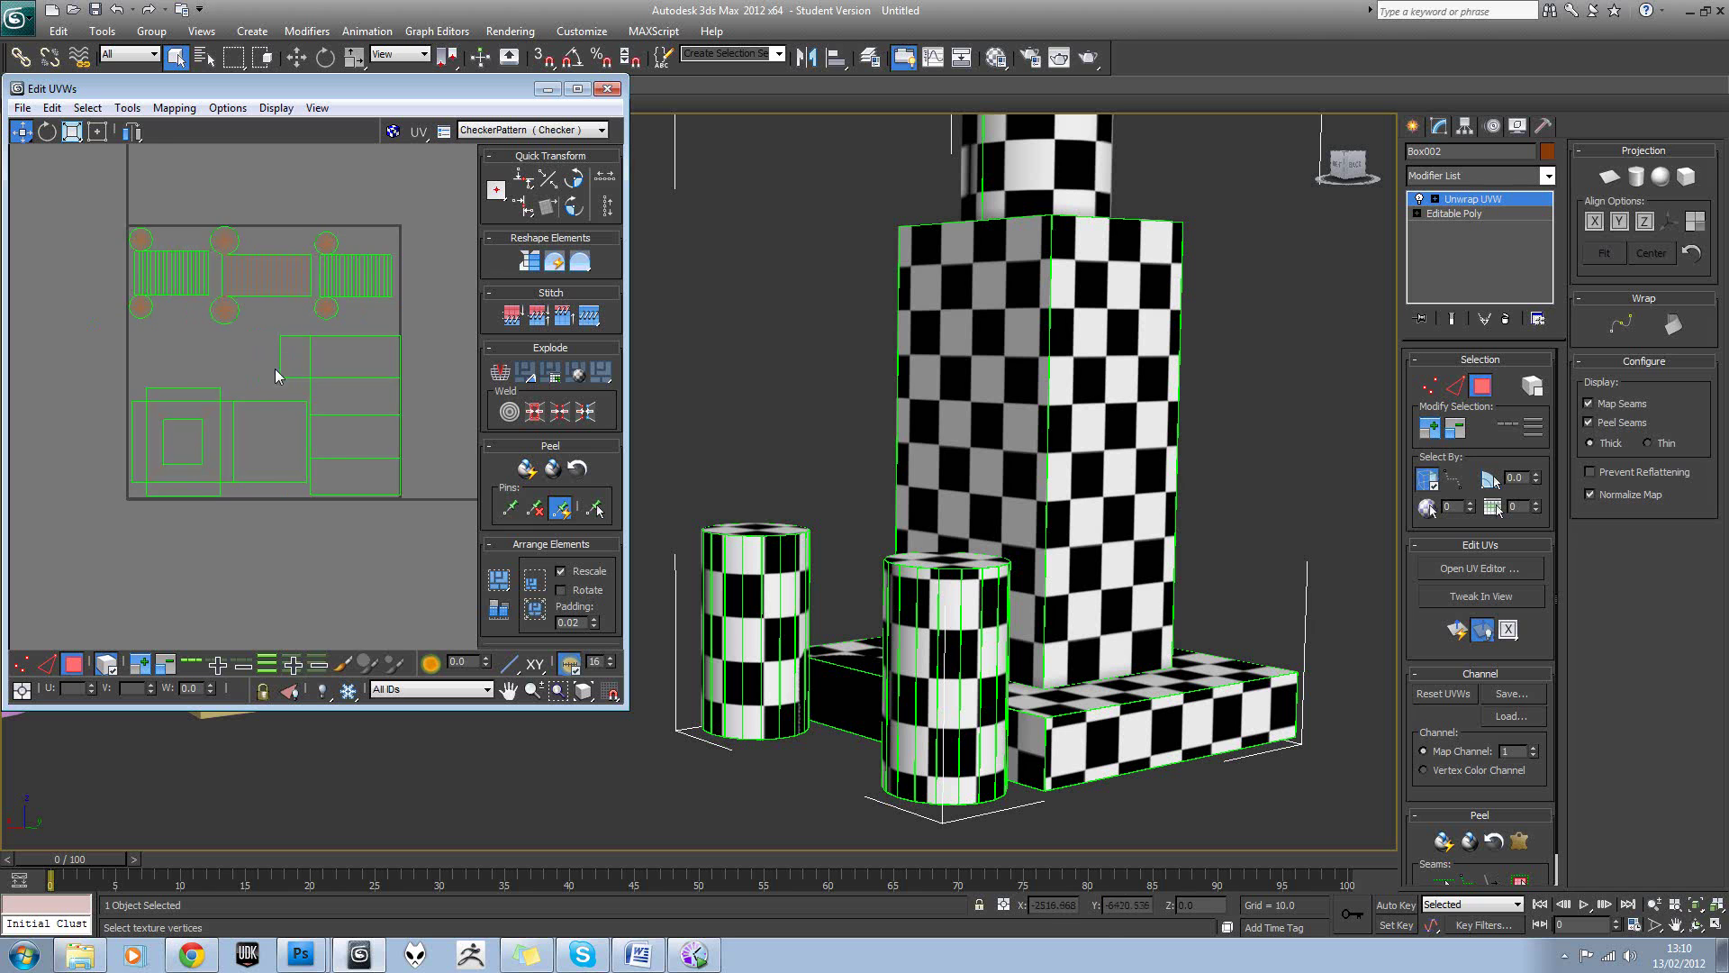
scroll(198, 436, "up", 2)
scroll(178, 354, "down", 3)
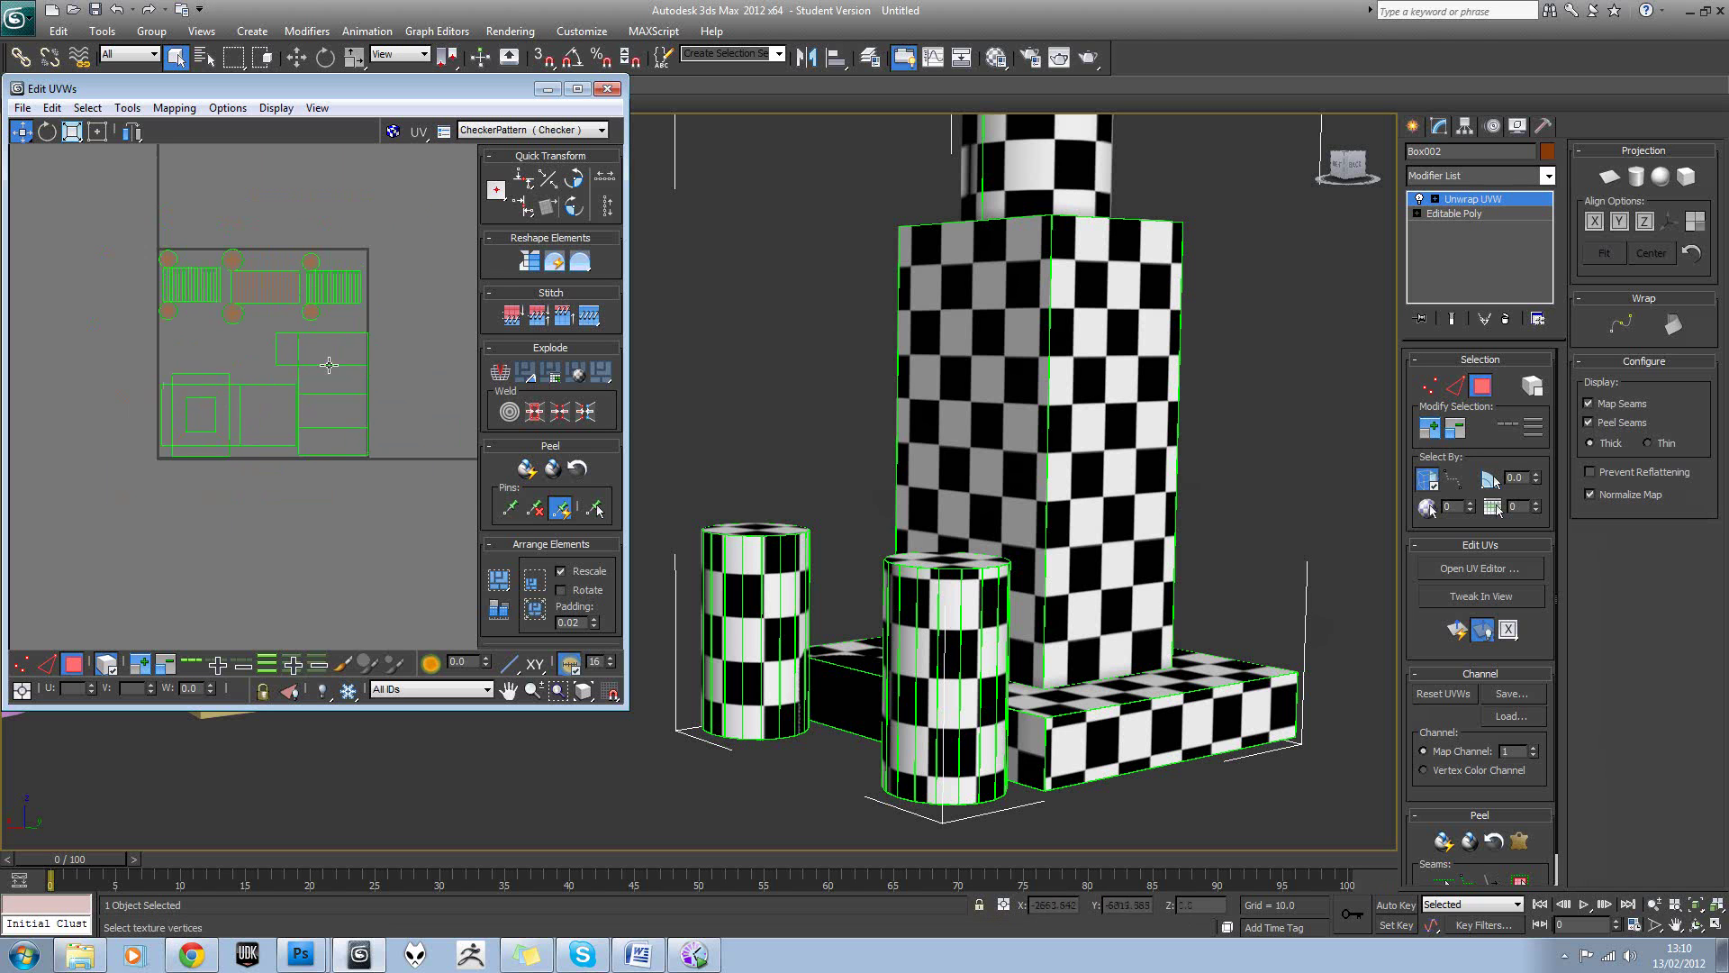
middle_click_drag(305, 346, 297, 368)
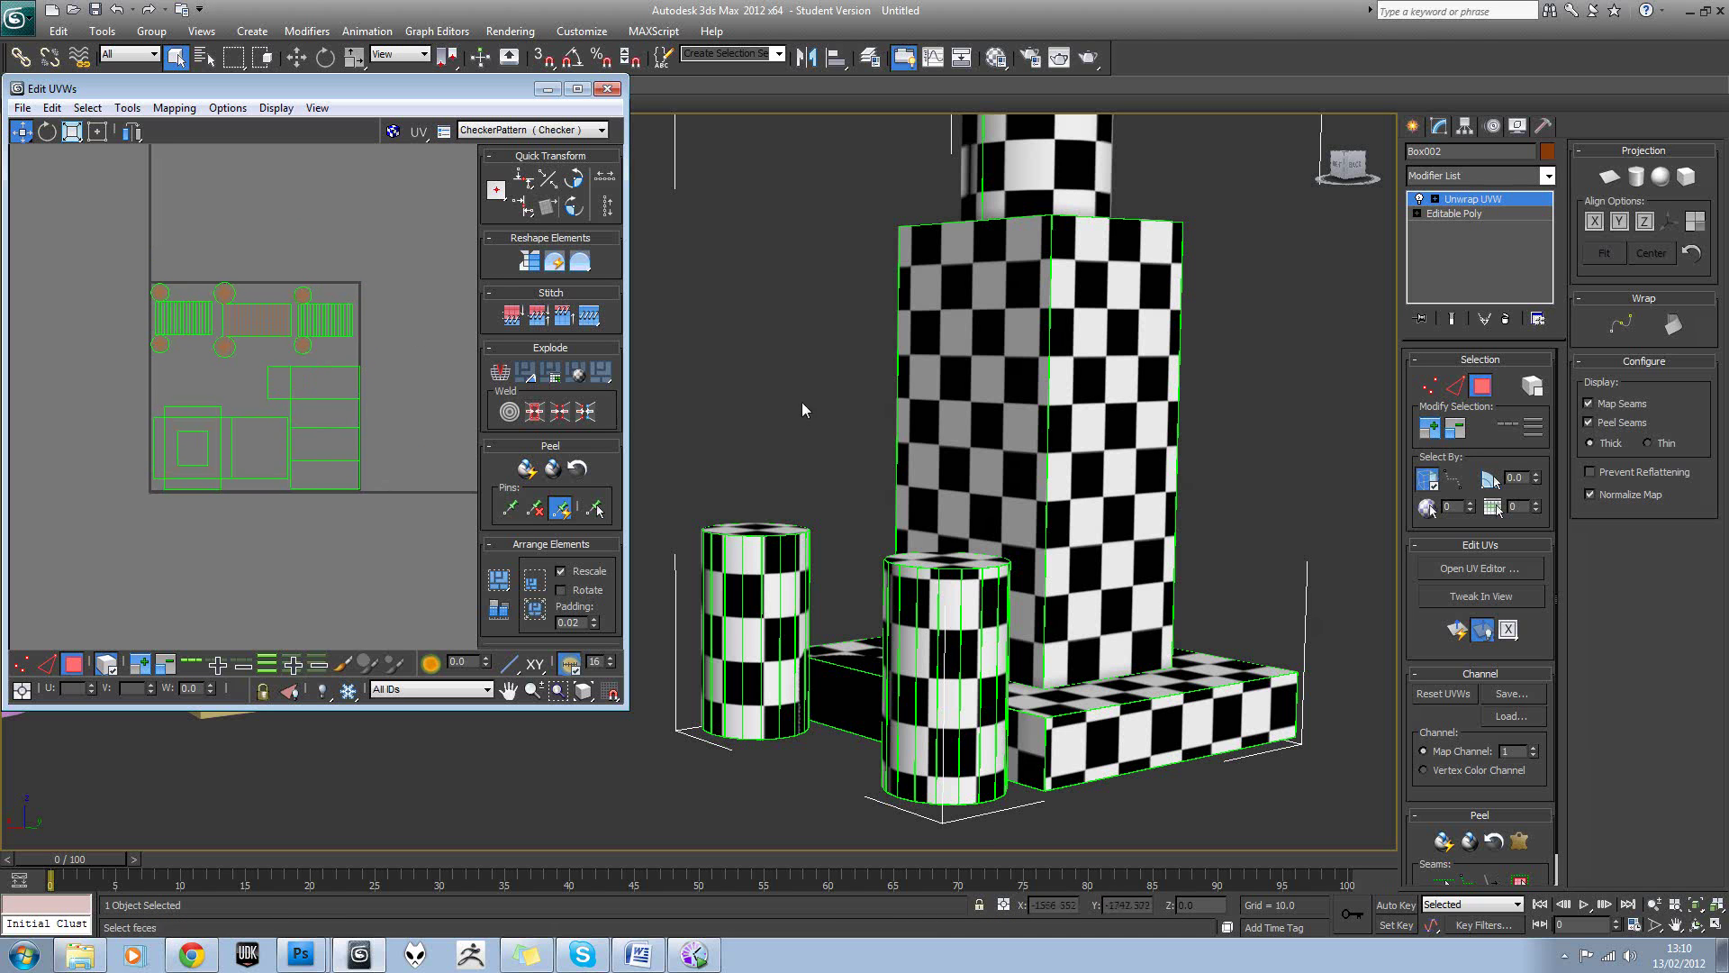
Check the checker pattern across the whole object and compare it with the UV layout.
mouse_move(915, 365)
middle_mouse_down("alt")
mouse_move(908, 417)
mouse_move(854, 436)
mouse_move(953, 427)
mouse_move(901, 391)
middle_mouse_up("alt")
scroll(952, 427, "down", 3)
scroll(333, 313, "down", 2)
scroll(317, 317, "up", 3)
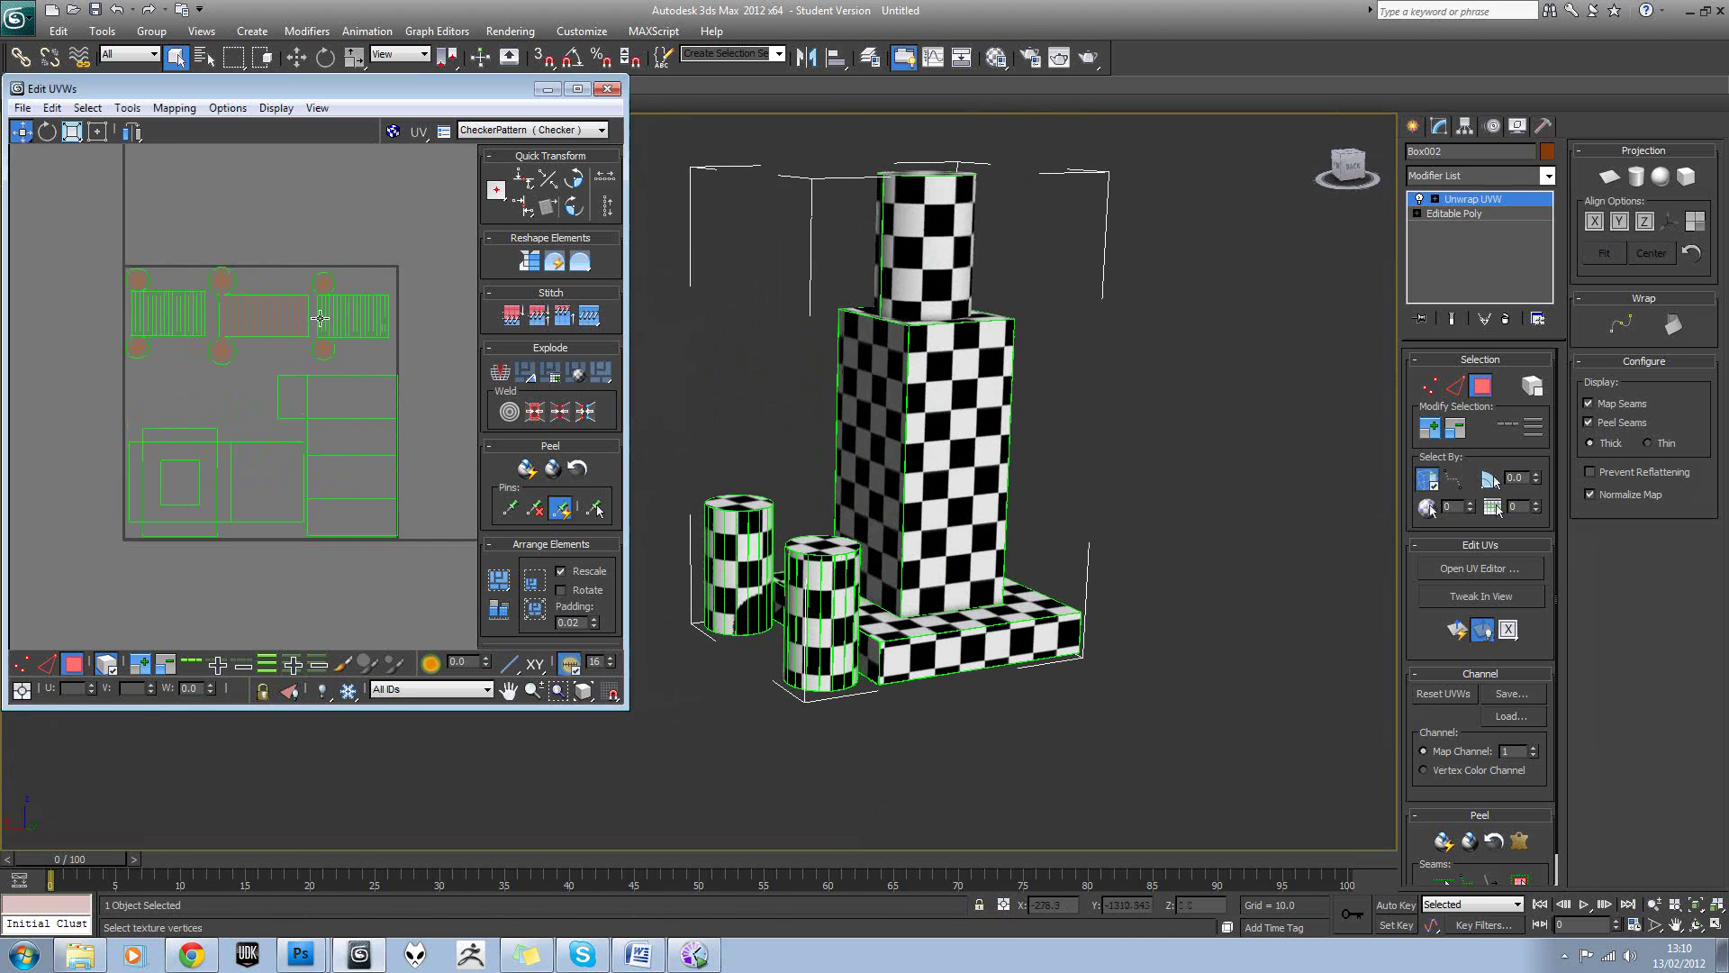
middle_click_drag(316, 312, 312, 275)
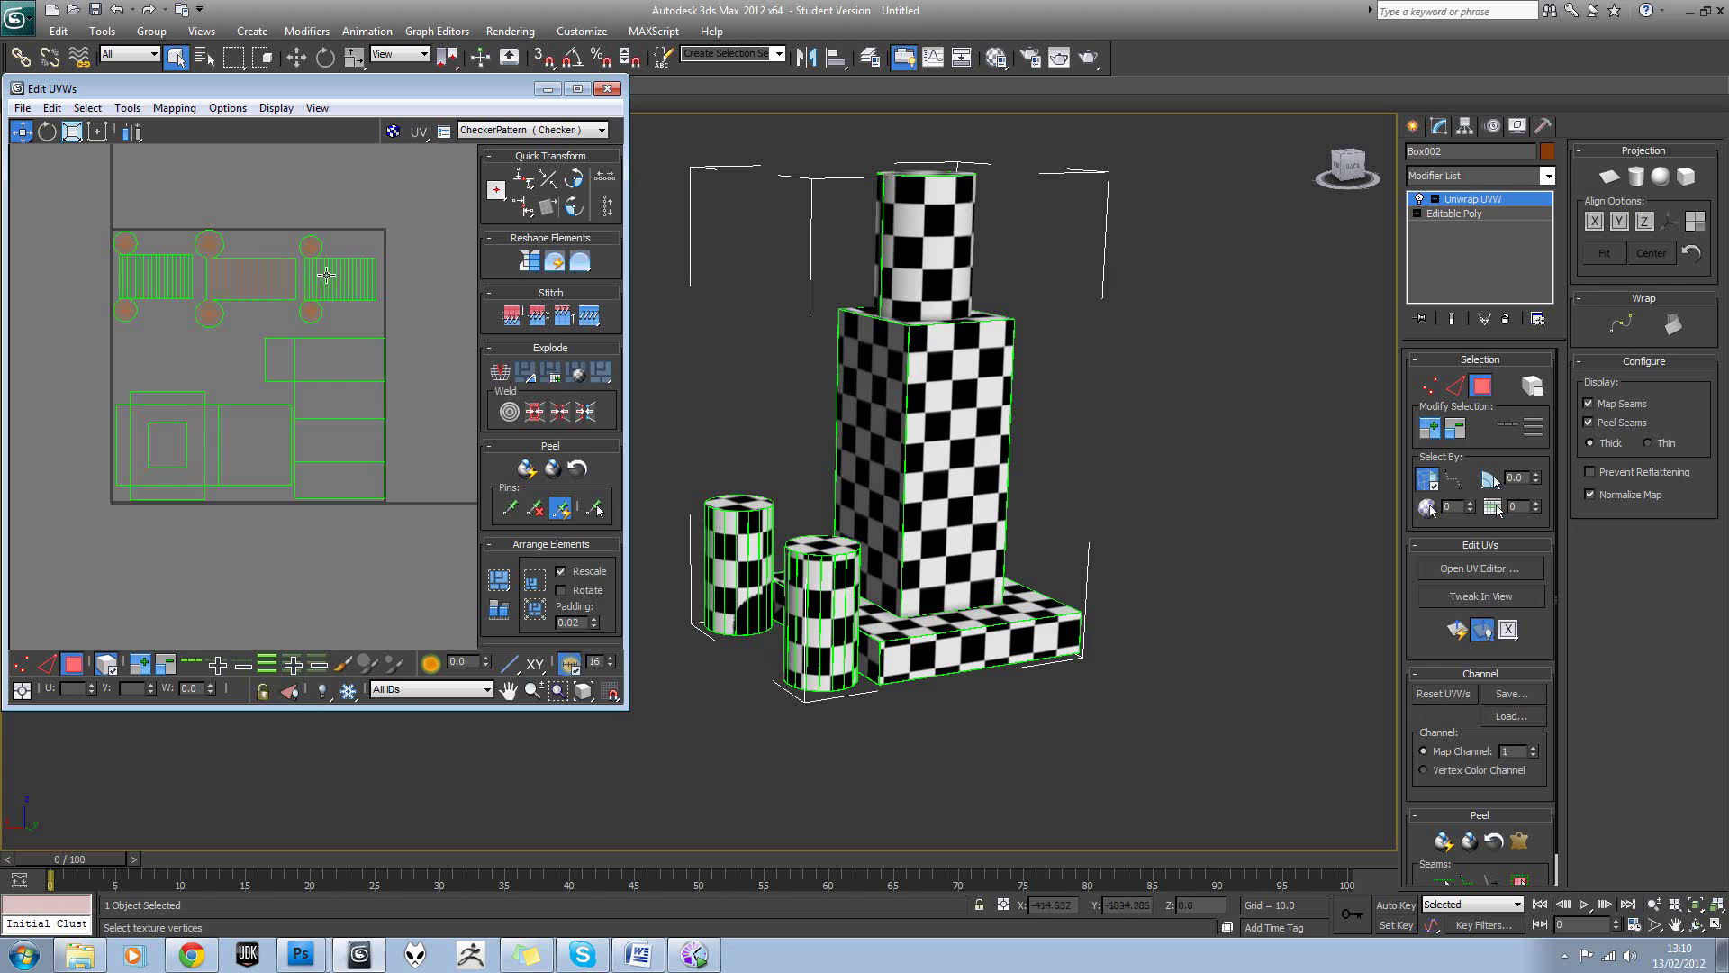
scroll(312, 331, "down", 1)
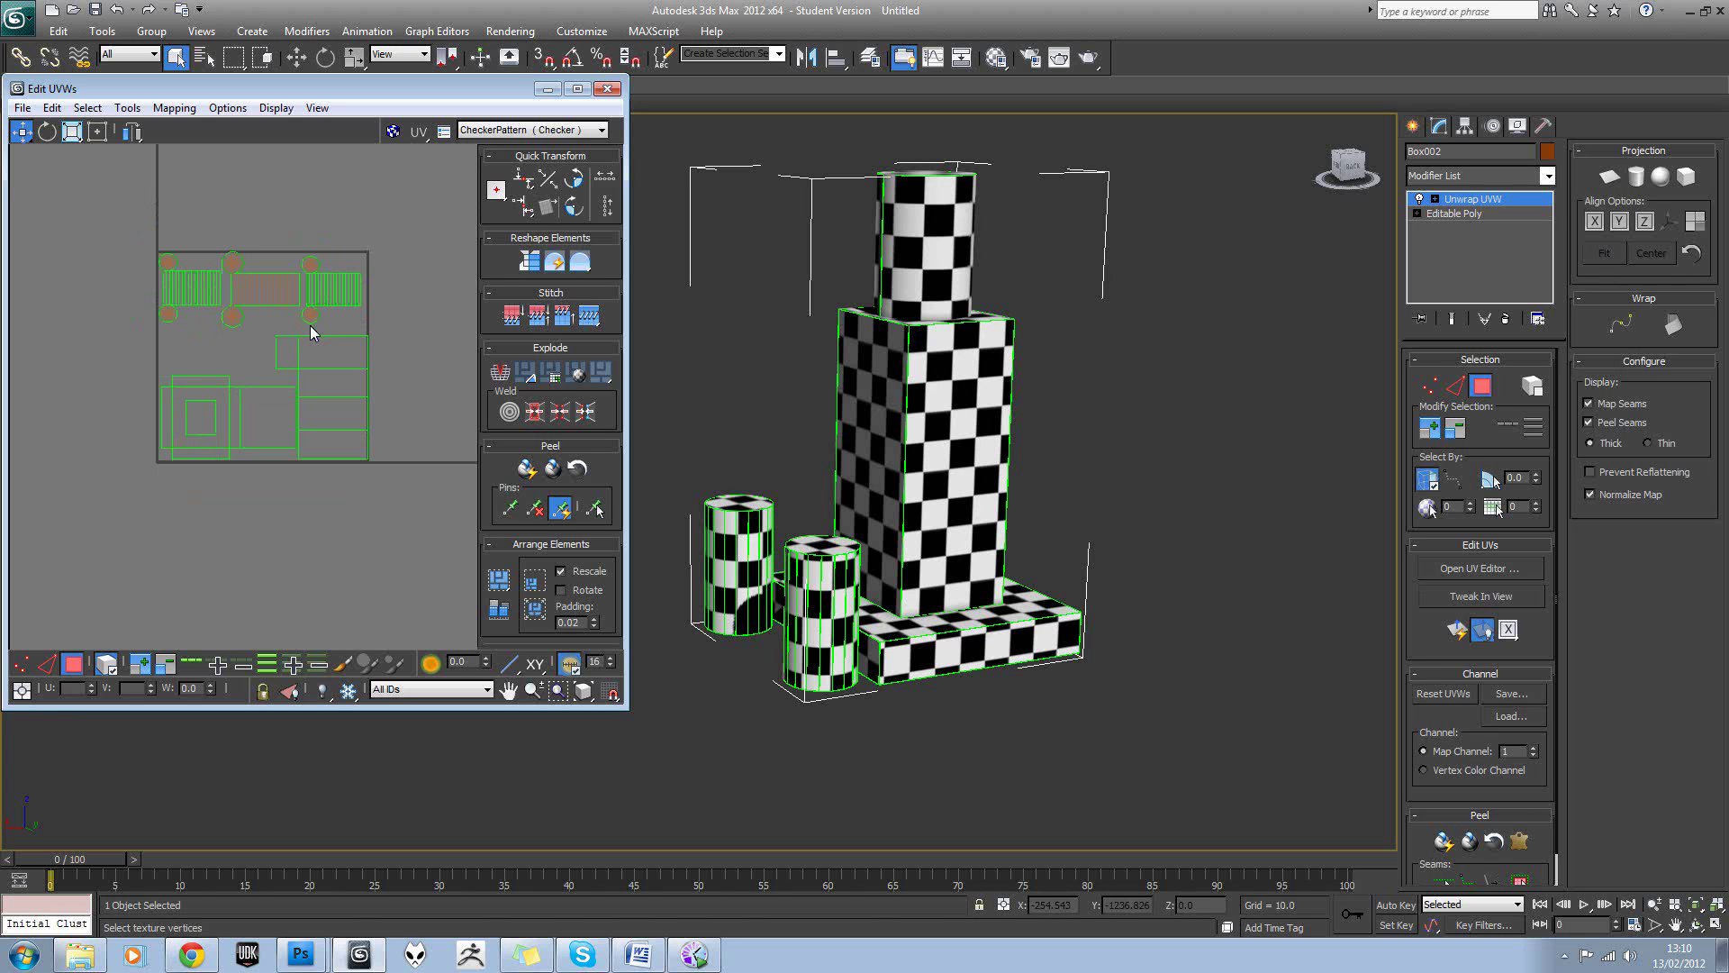
left_click_drag(612, 461, 619, 518)
middle_click_drag(333, 395, 335, 400)
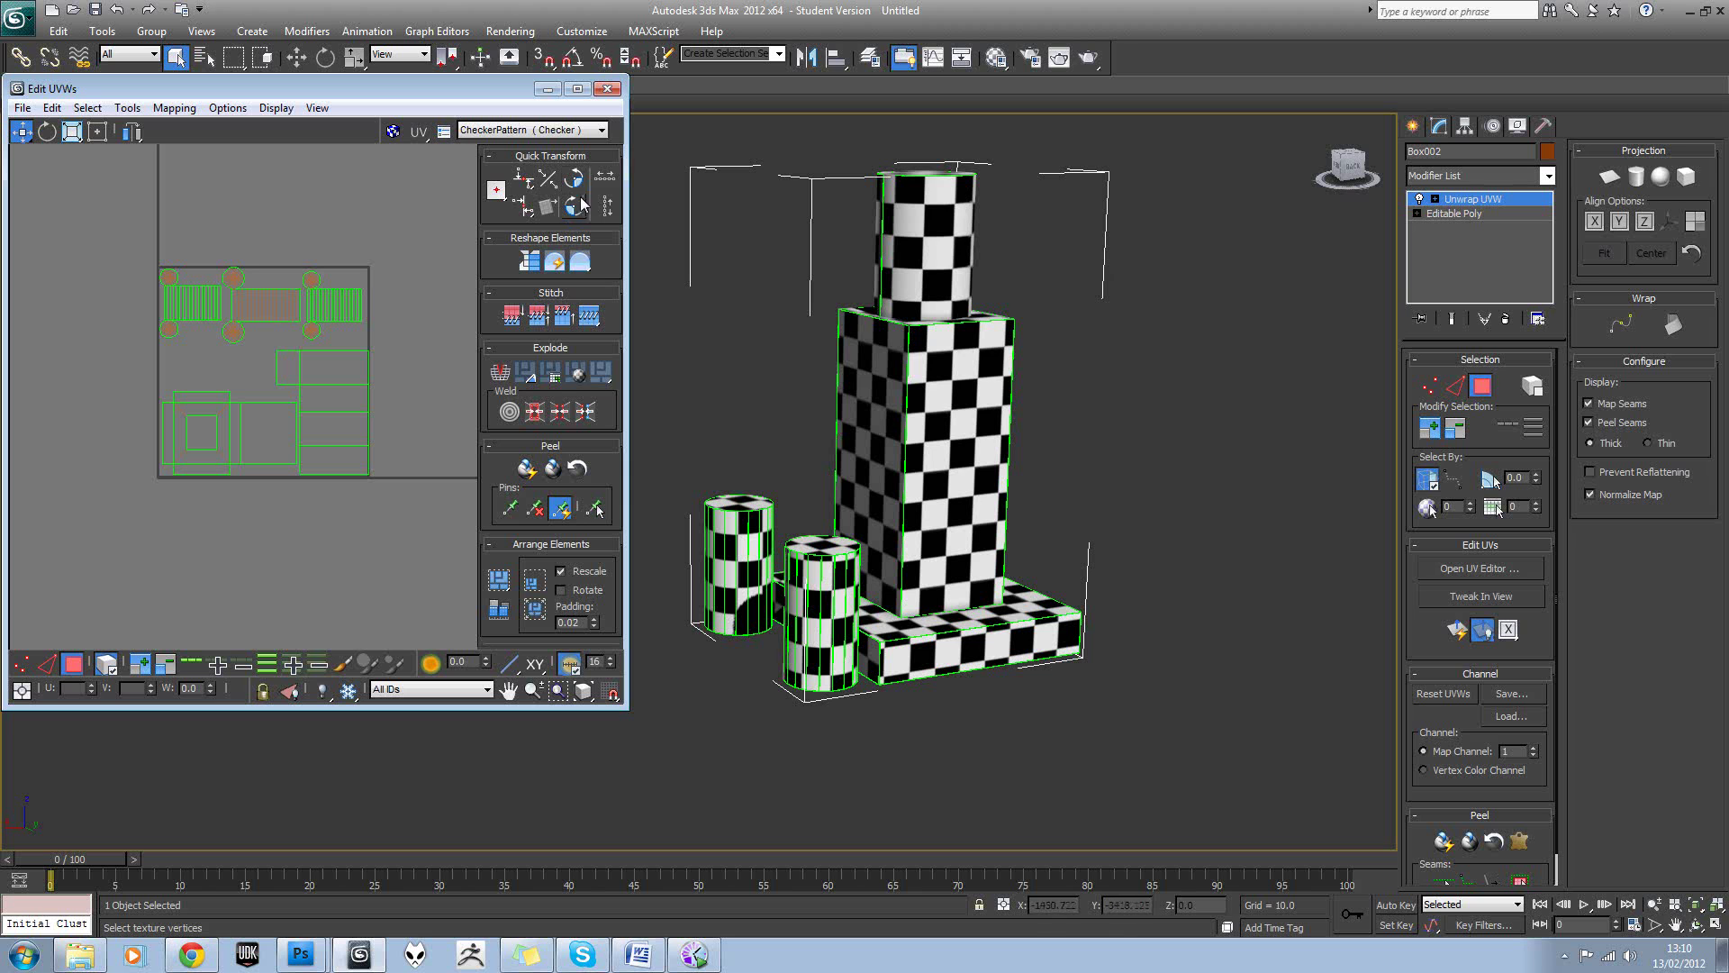
left_click(127, 108)
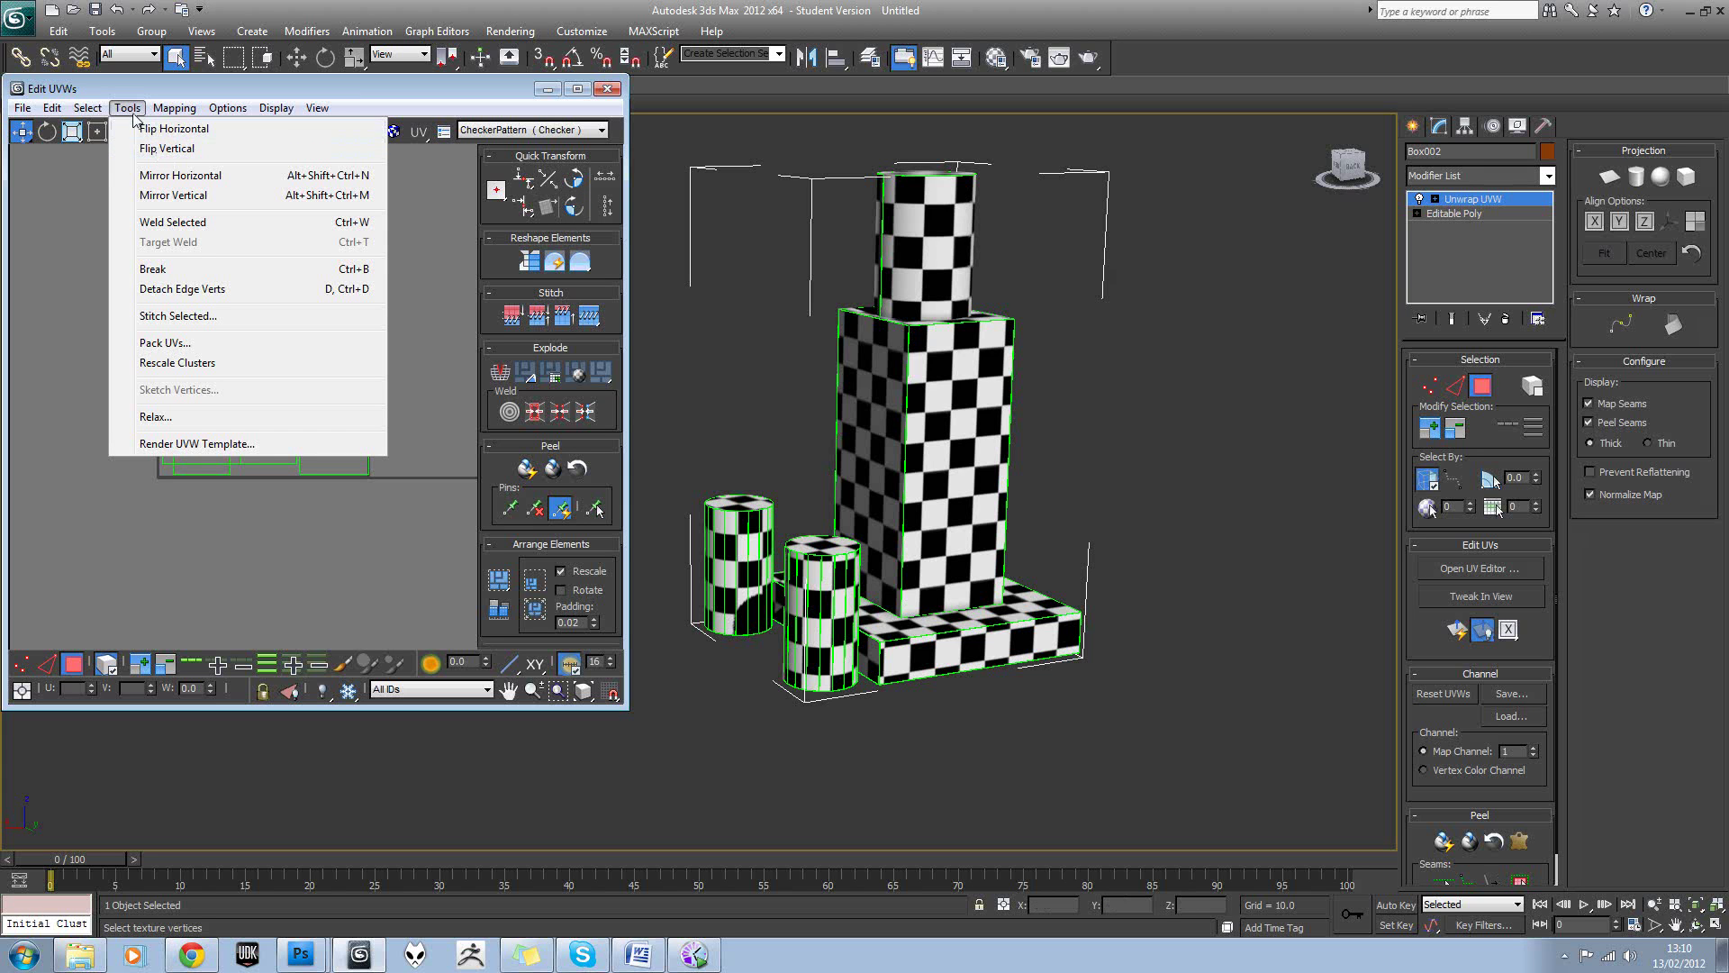
left_click(133, 113)
left_click(174, 108)
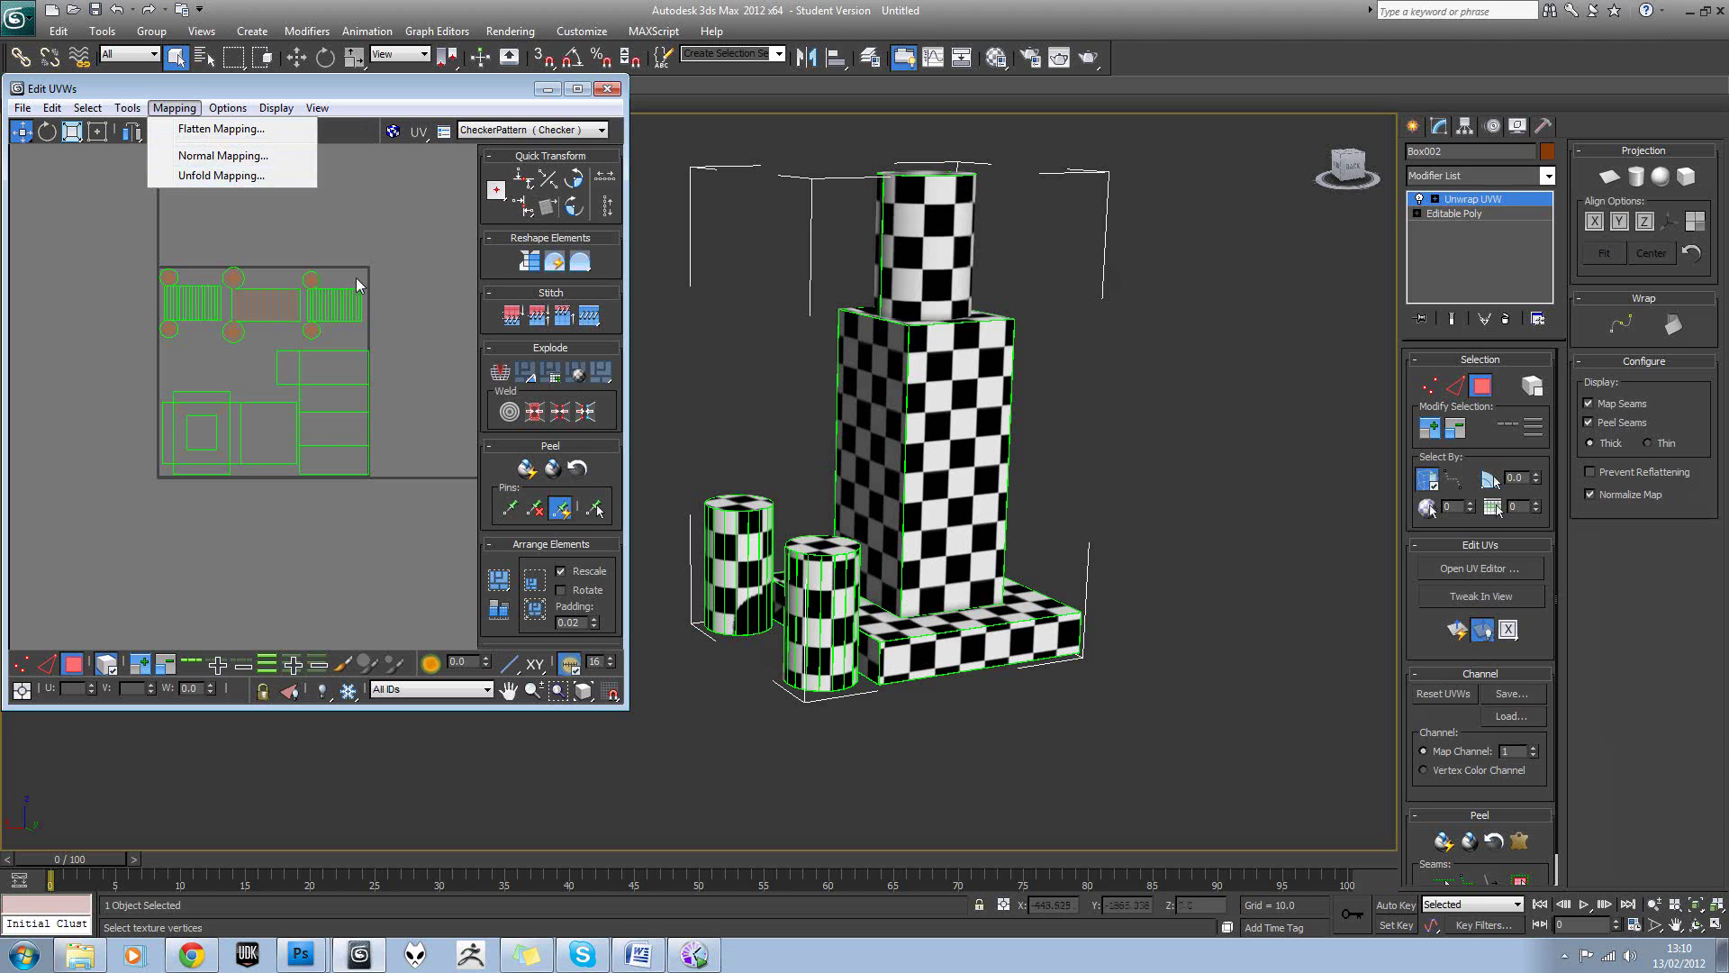
left_click(355, 245)
scroll(289, 335, "up", 3)
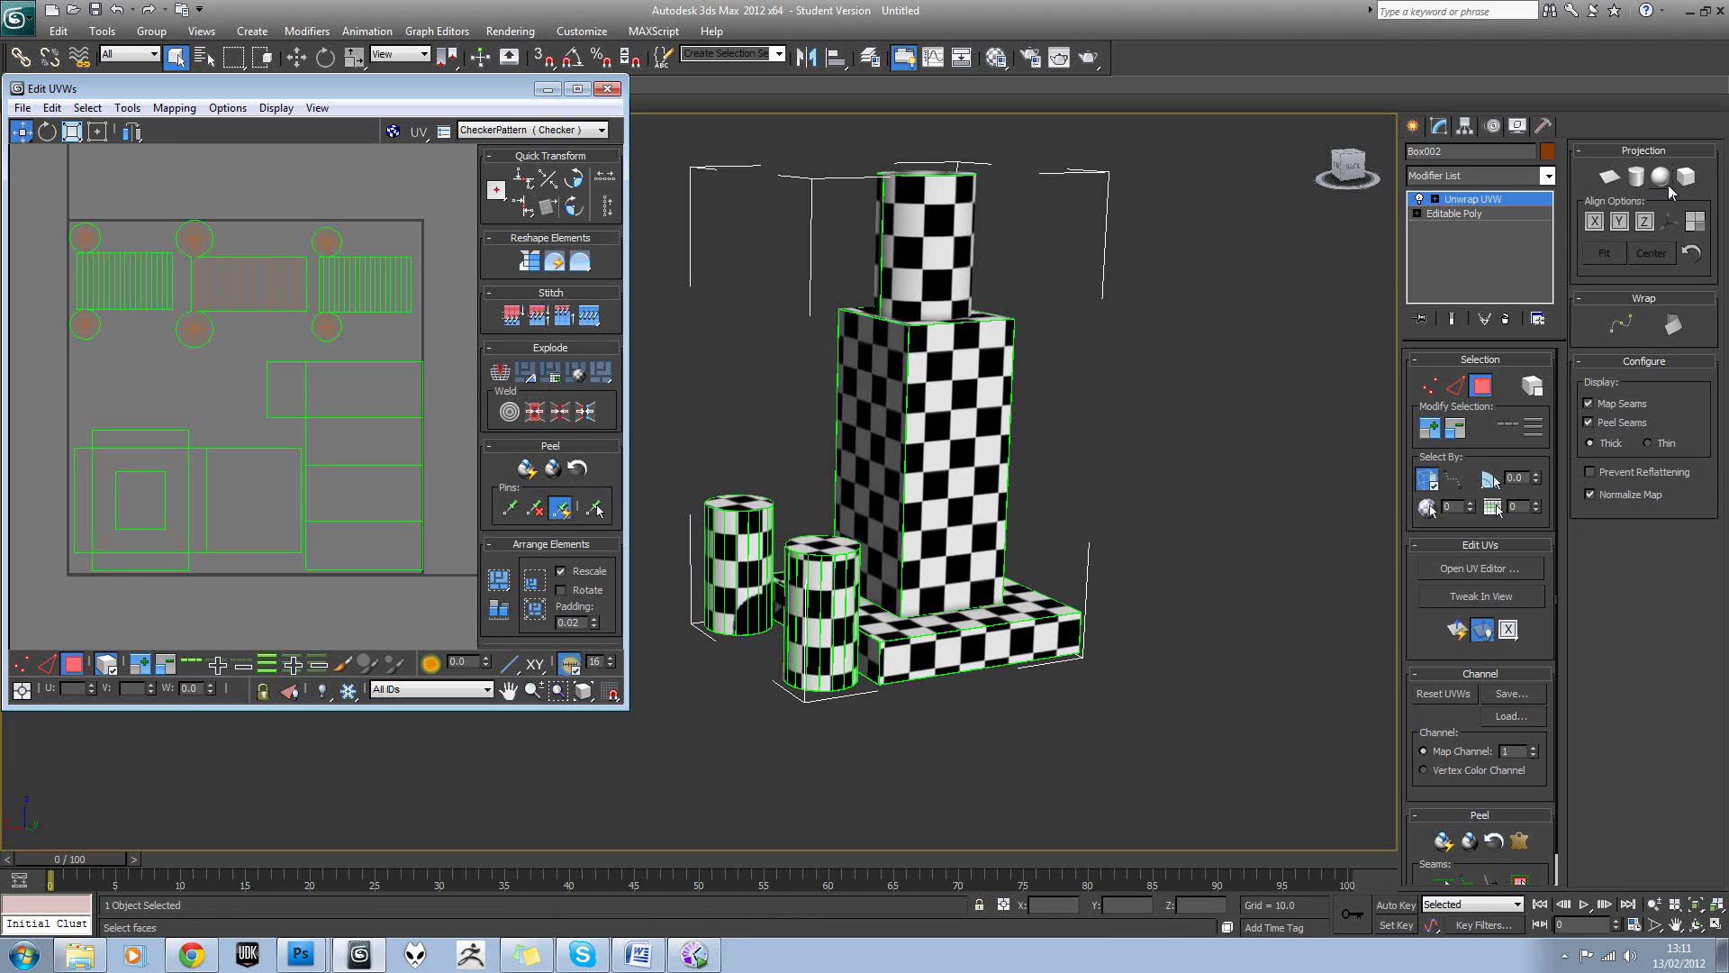
left_click_drag(610, 477, 604, 393)
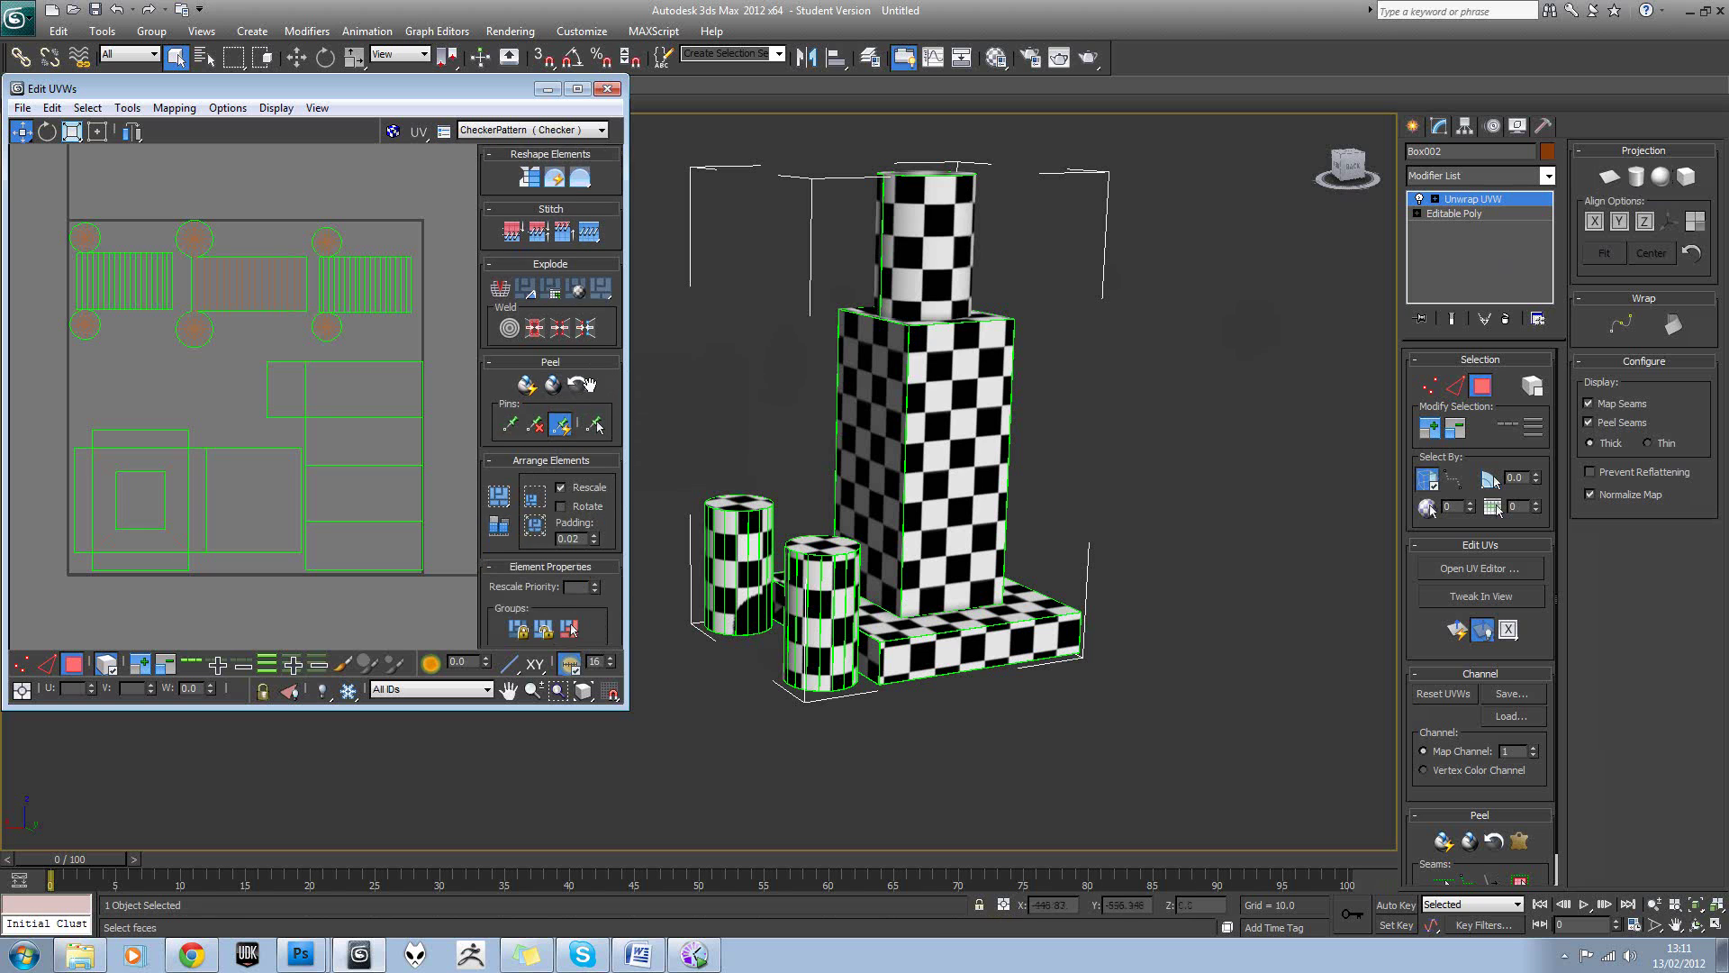
left_click_drag(483, 395, 484, 291)
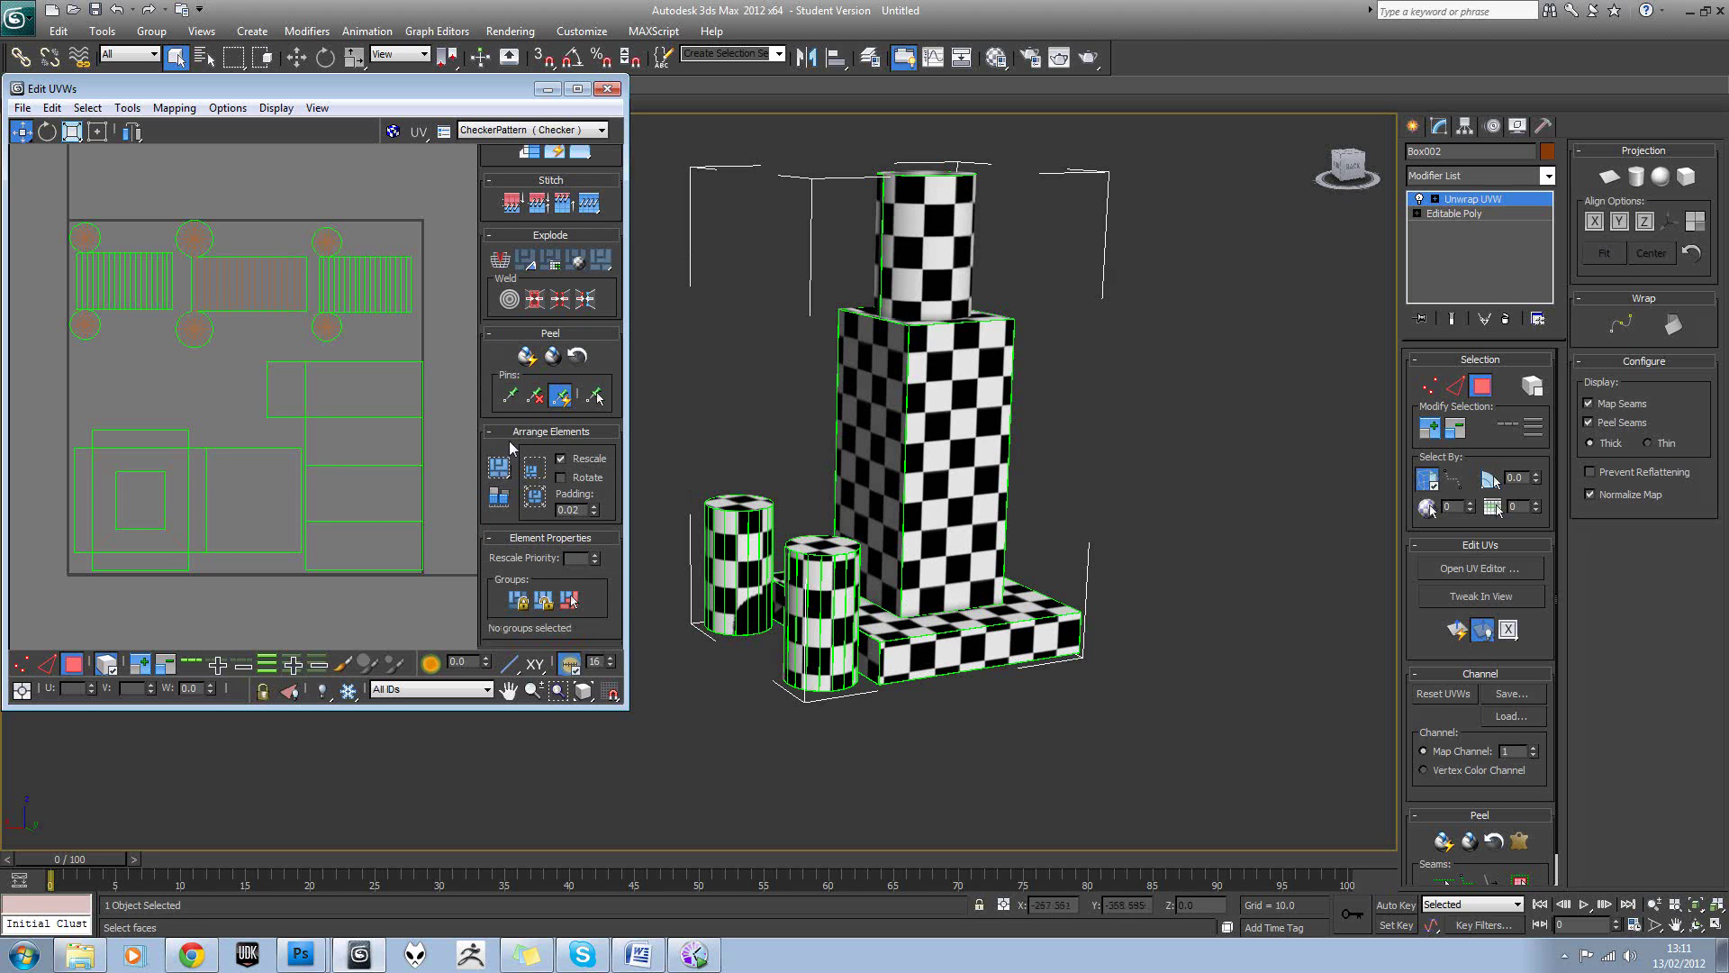